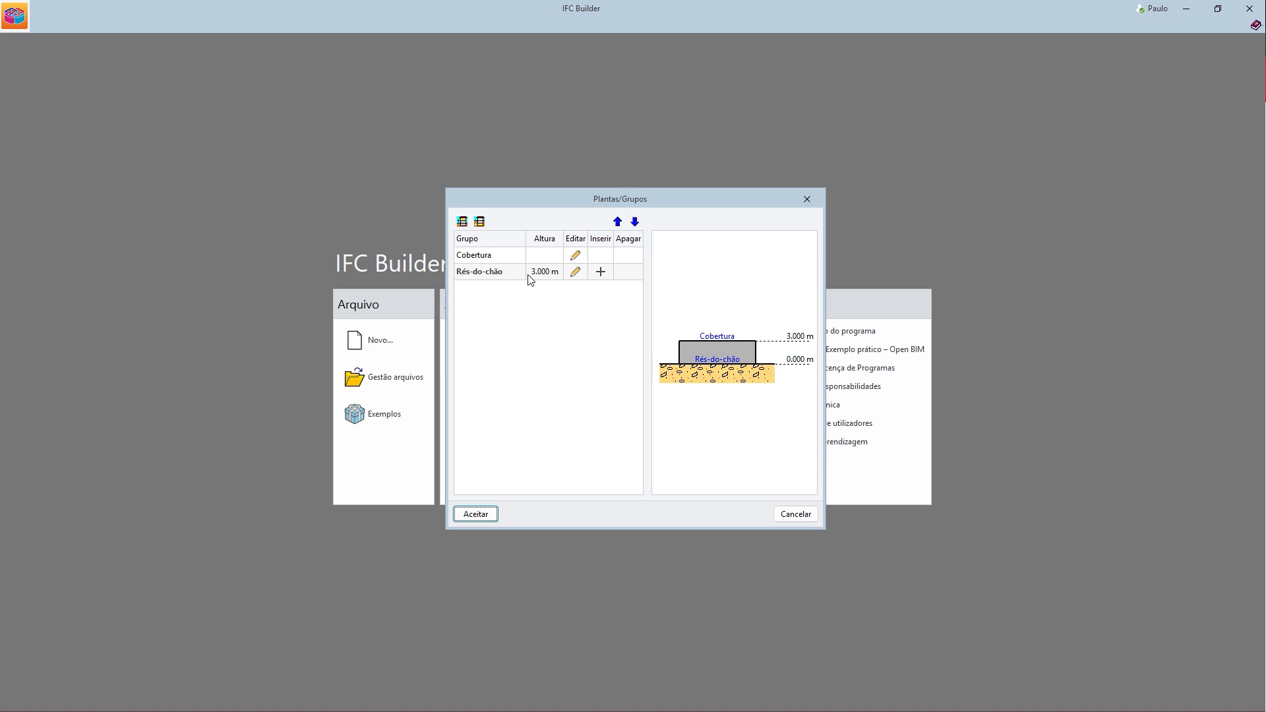
# - Review the Rés-do-chão group's reference and floor height, and accept the project's floor groups
pyautogui.click(573, 271)
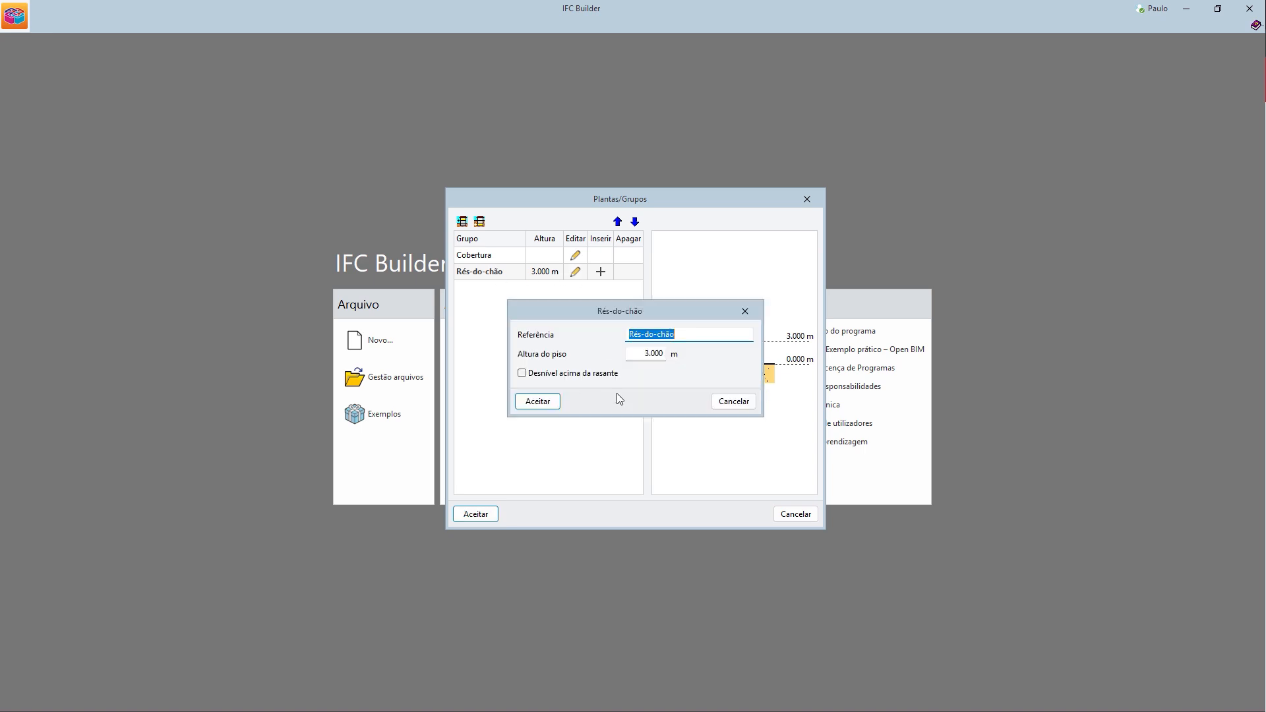
pyautogui.click(735, 401)
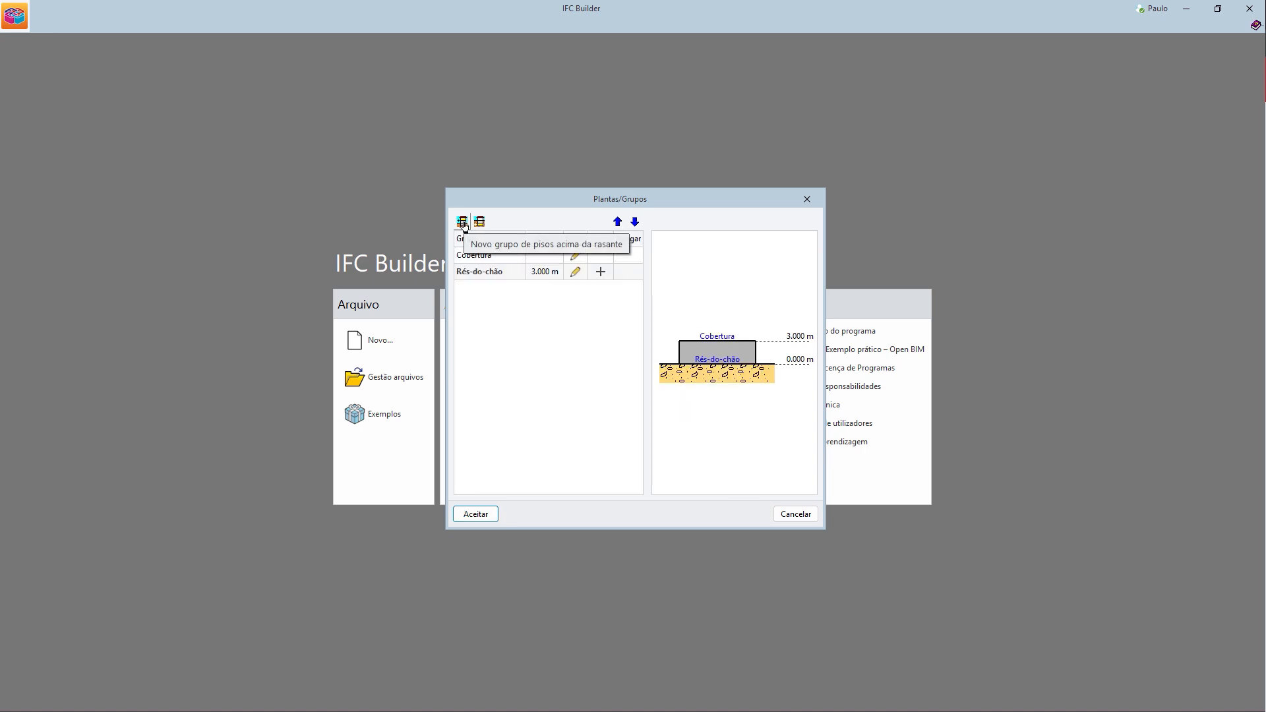
pyautogui.click(487, 515)
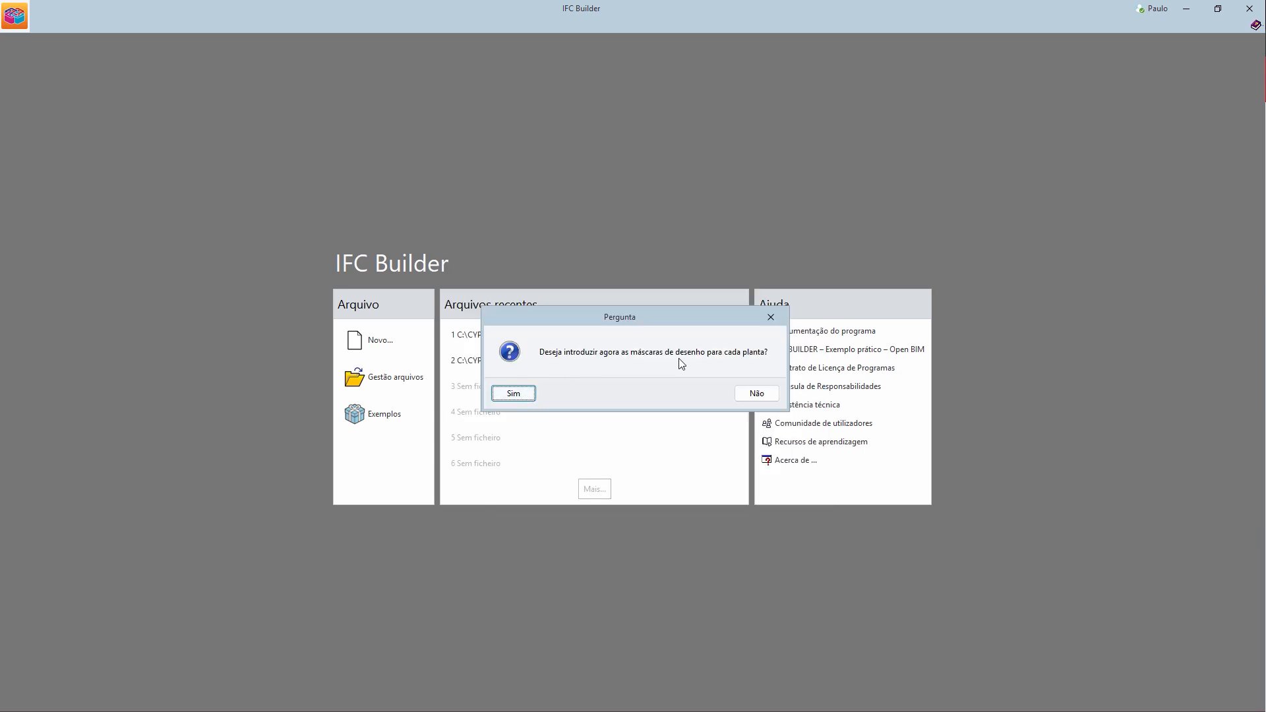
# - Agree to add drawing masks for the floors and load the Restaurante drawing from the Webinar CYPElux folder
pyautogui.click(518, 396)
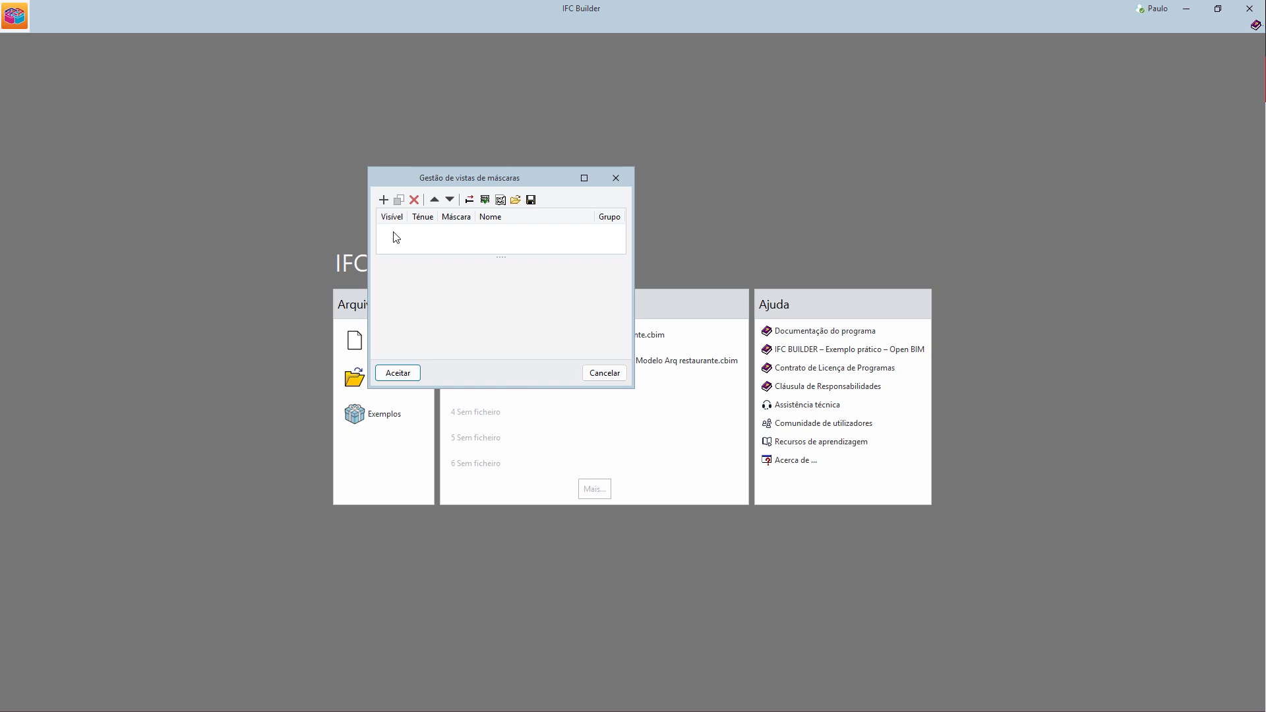
pyautogui.click(384, 200)
pyautogui.click(389, 212)
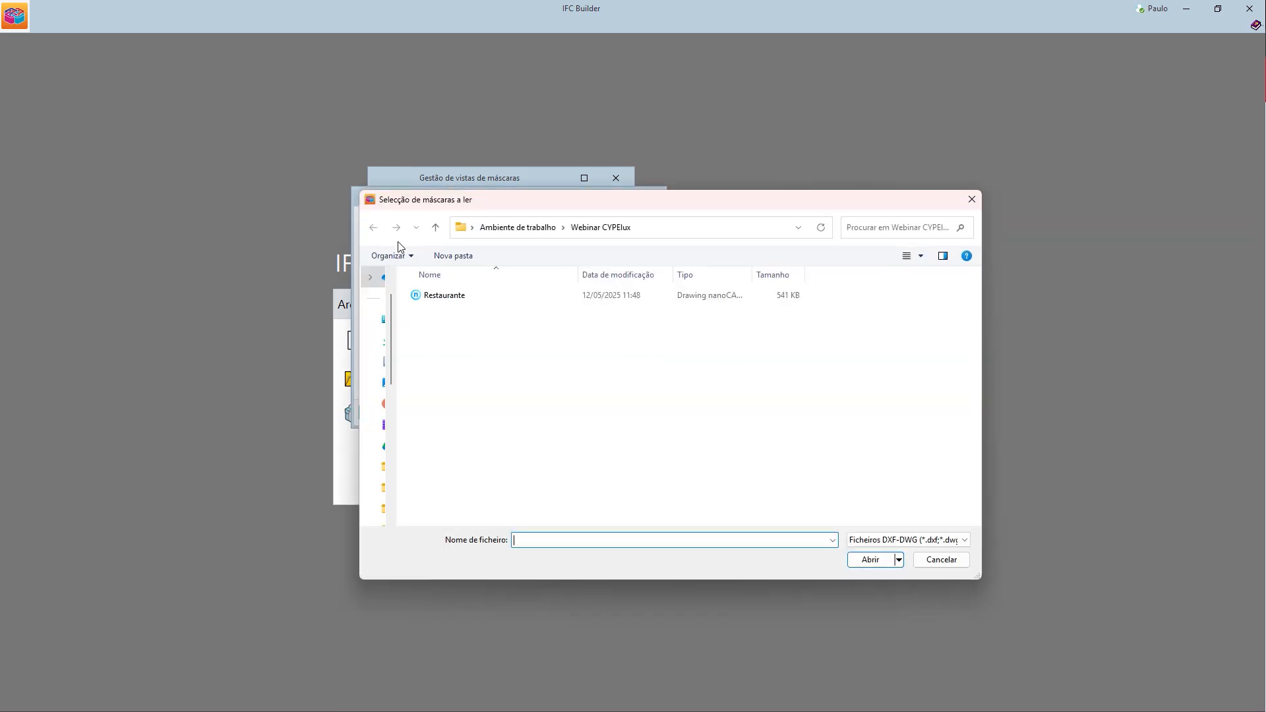
pyautogui.click(439, 298)
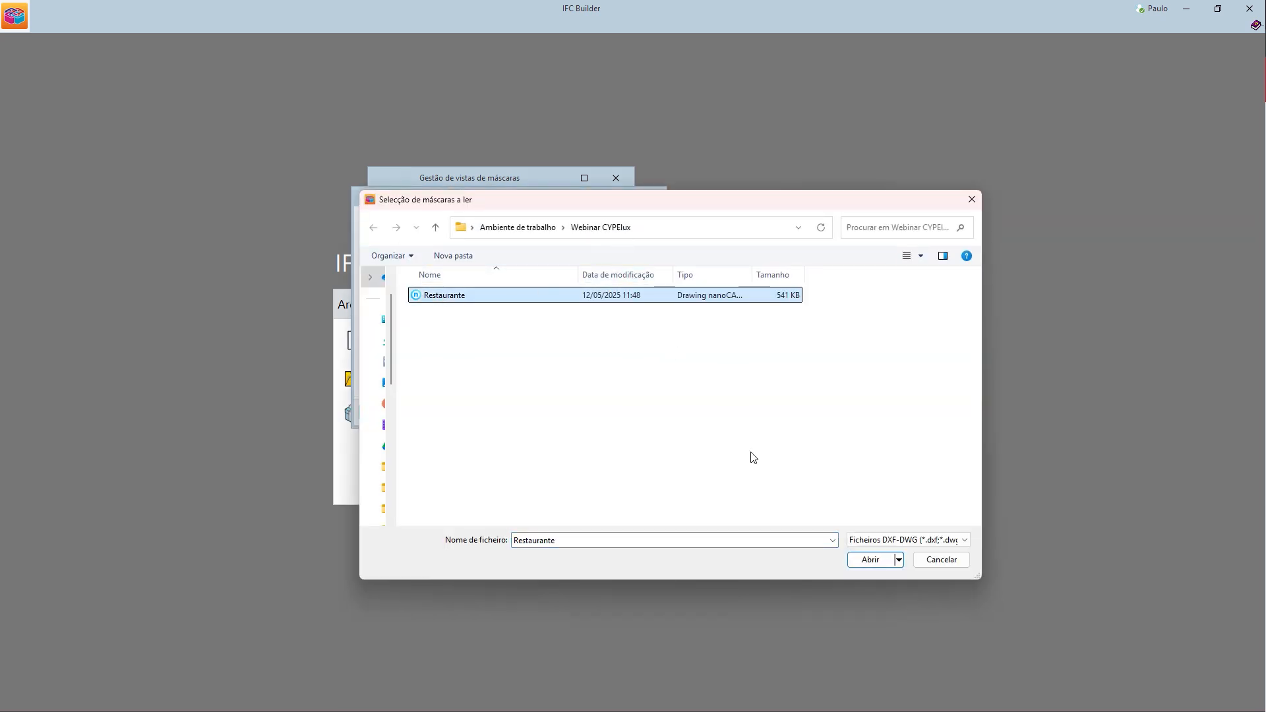
pyautogui.click(870, 559)
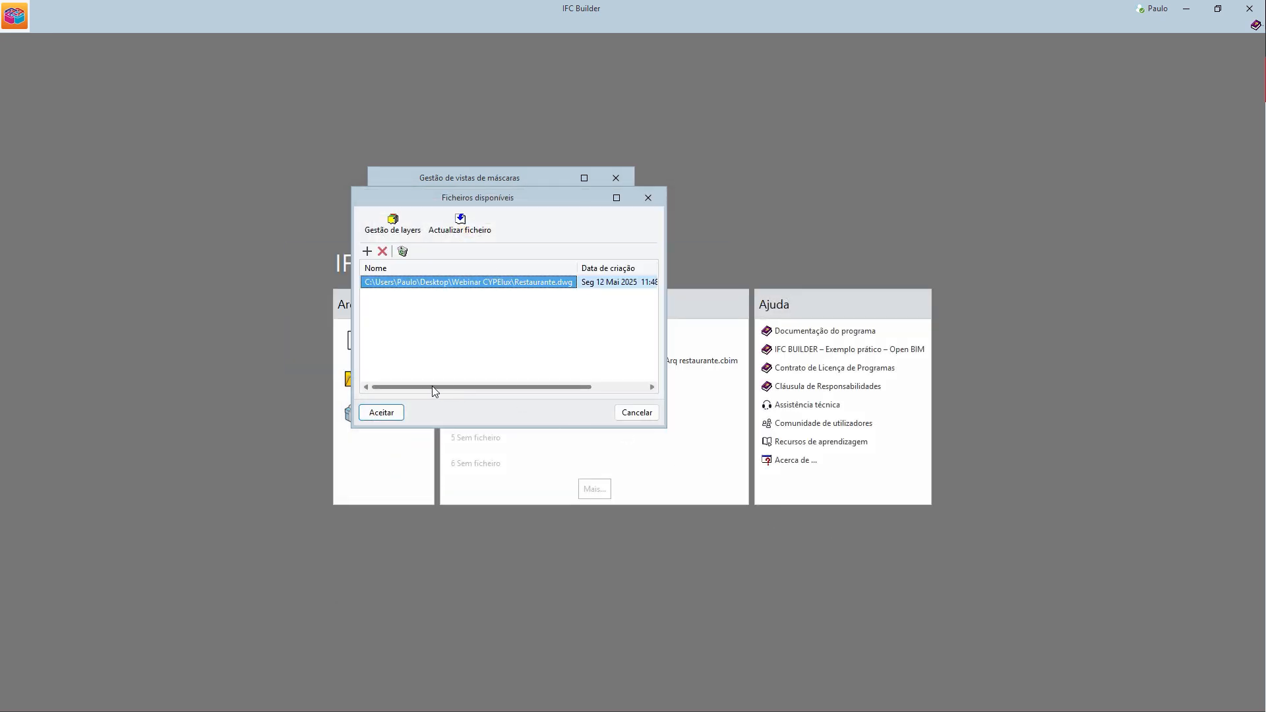
pyautogui.click(381, 412)
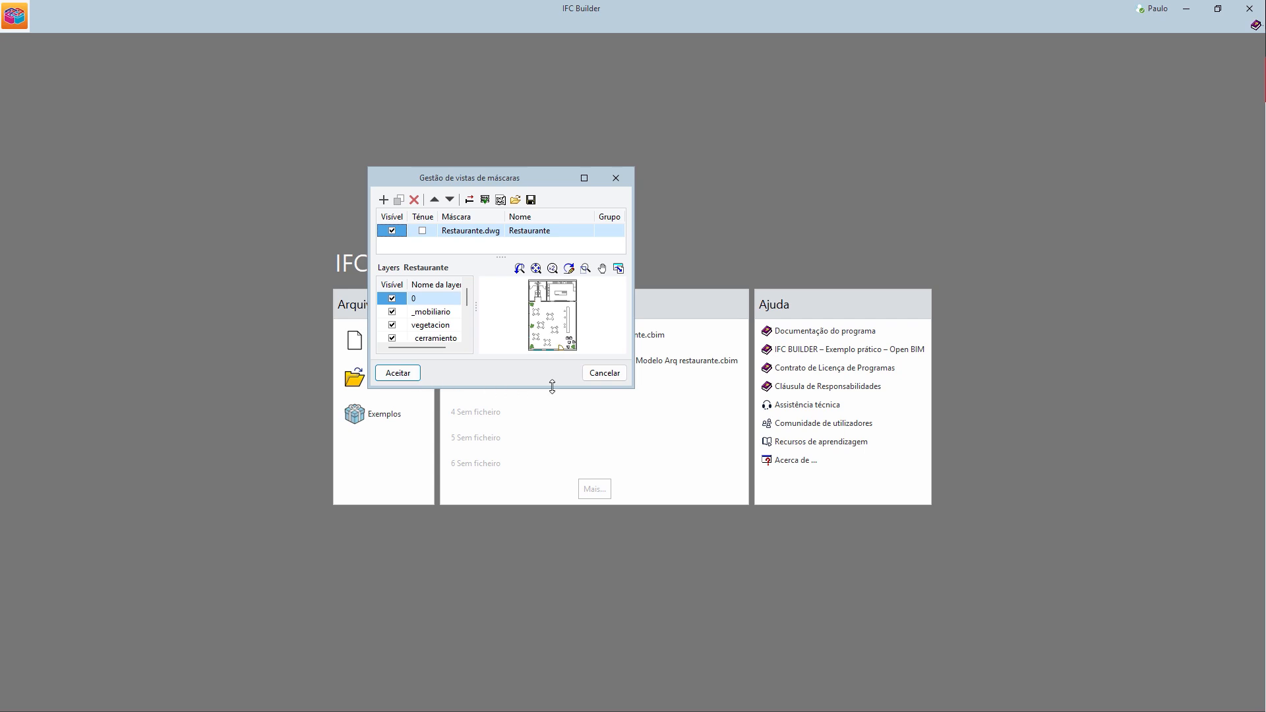
# - Enlarge the mask view manager to show the layers and plan preview, and accept the Restaurante mask for all groups
pyautogui.moveTo(557, 388); pyautogui.dragTo(574, 493)
pyautogui.moveTo(633, 373); pyautogui.dragTo(809, 373)
pyautogui.click(399, 478)
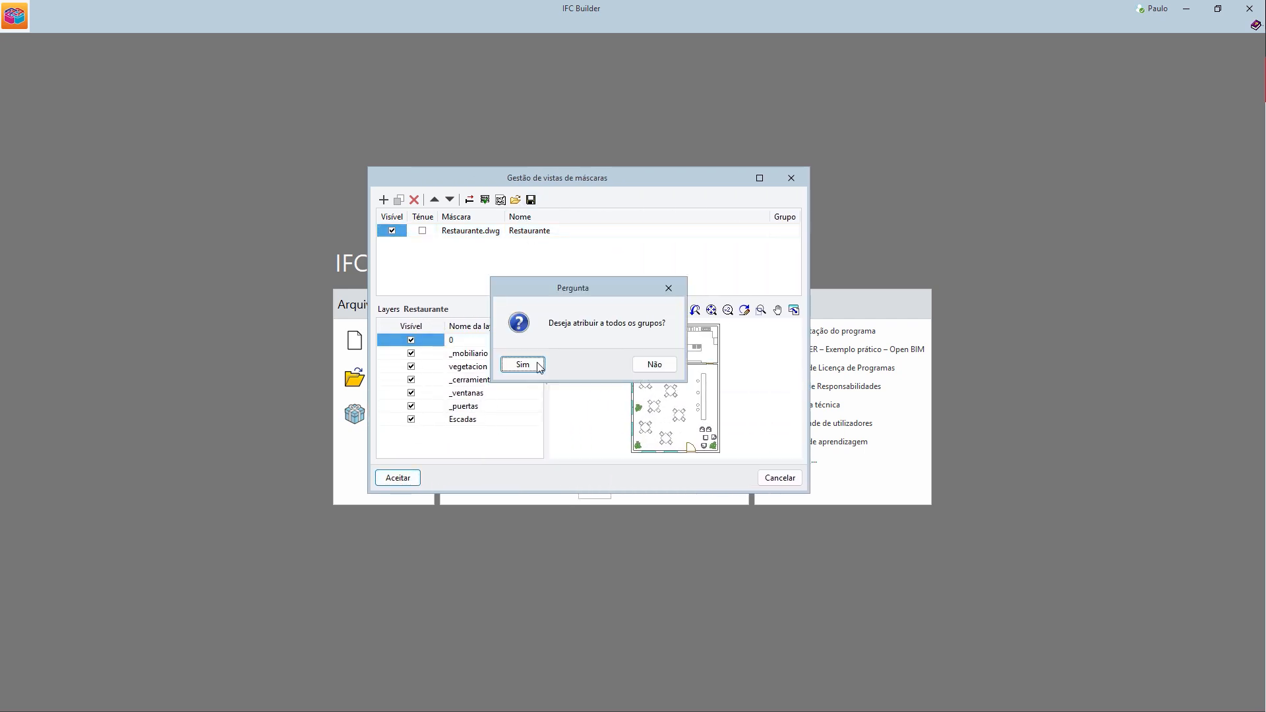
pyautogui.click(523, 366)
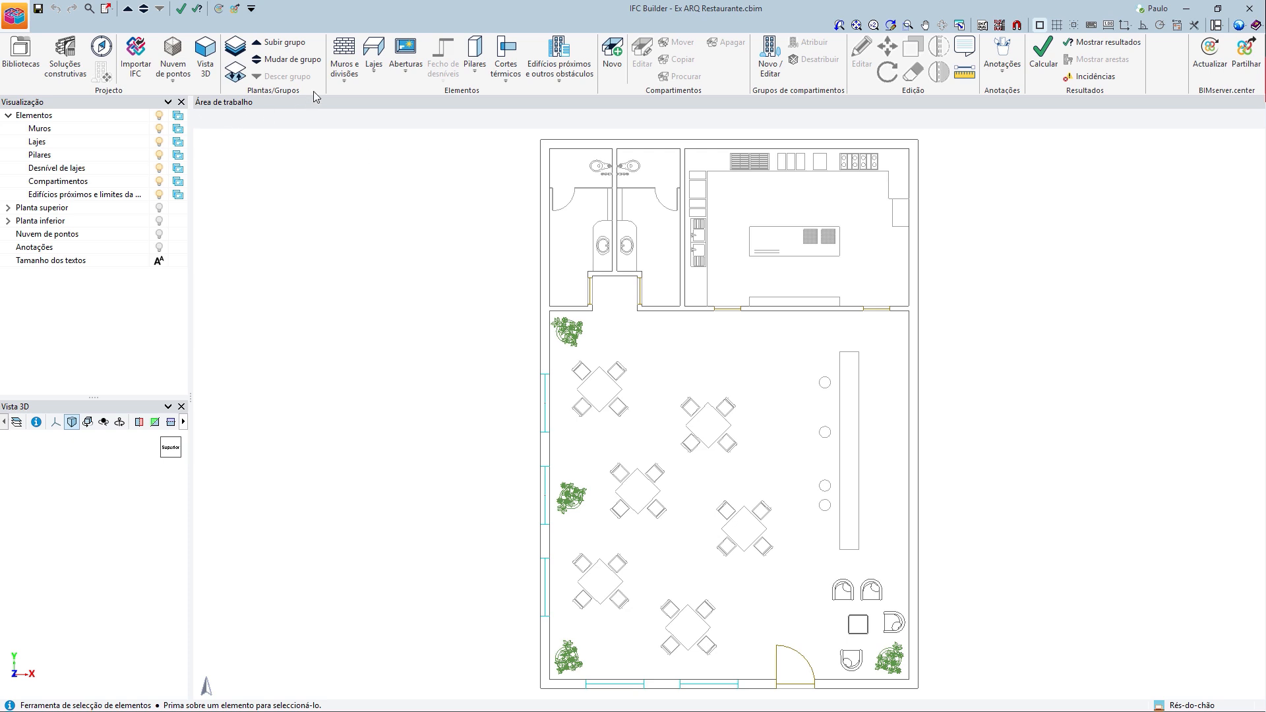
# - Bring up the wall and partition tools and arrange them as a vertical list beside the floor plan
pyautogui.click(343, 56)
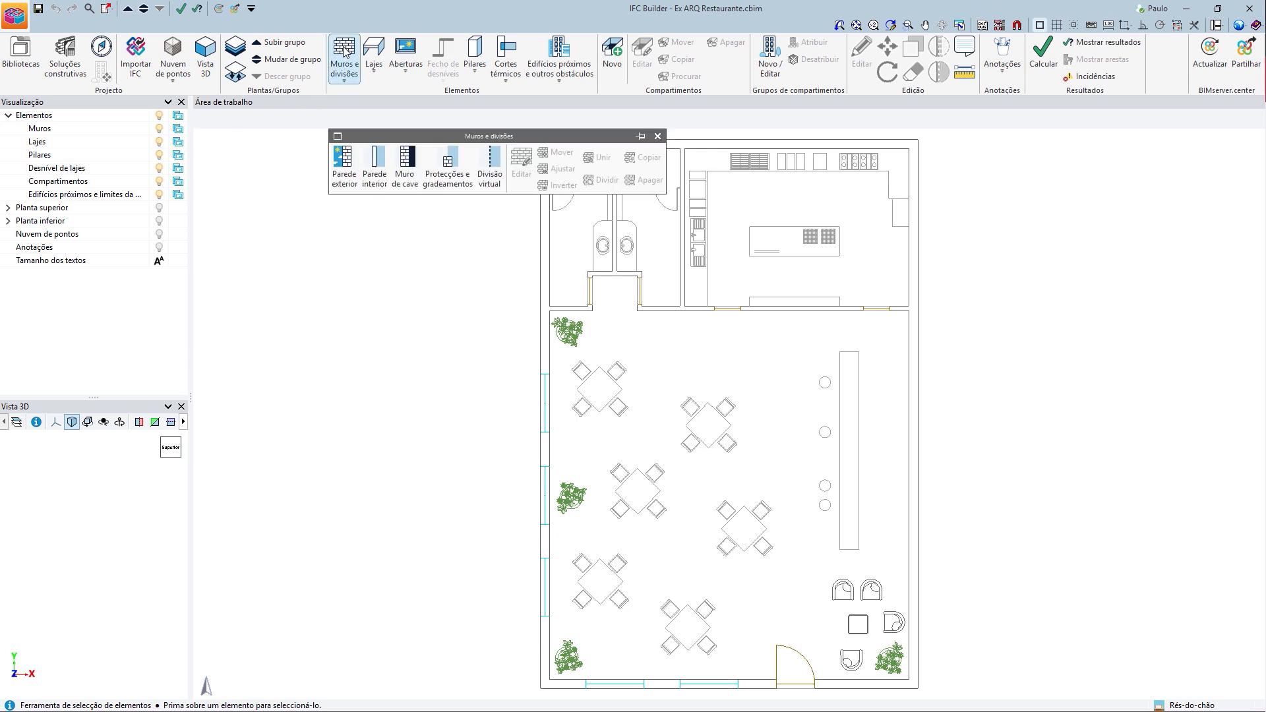
pyautogui.click(338, 137)
pyautogui.moveTo(403, 141); pyautogui.dragTo(292, 148)
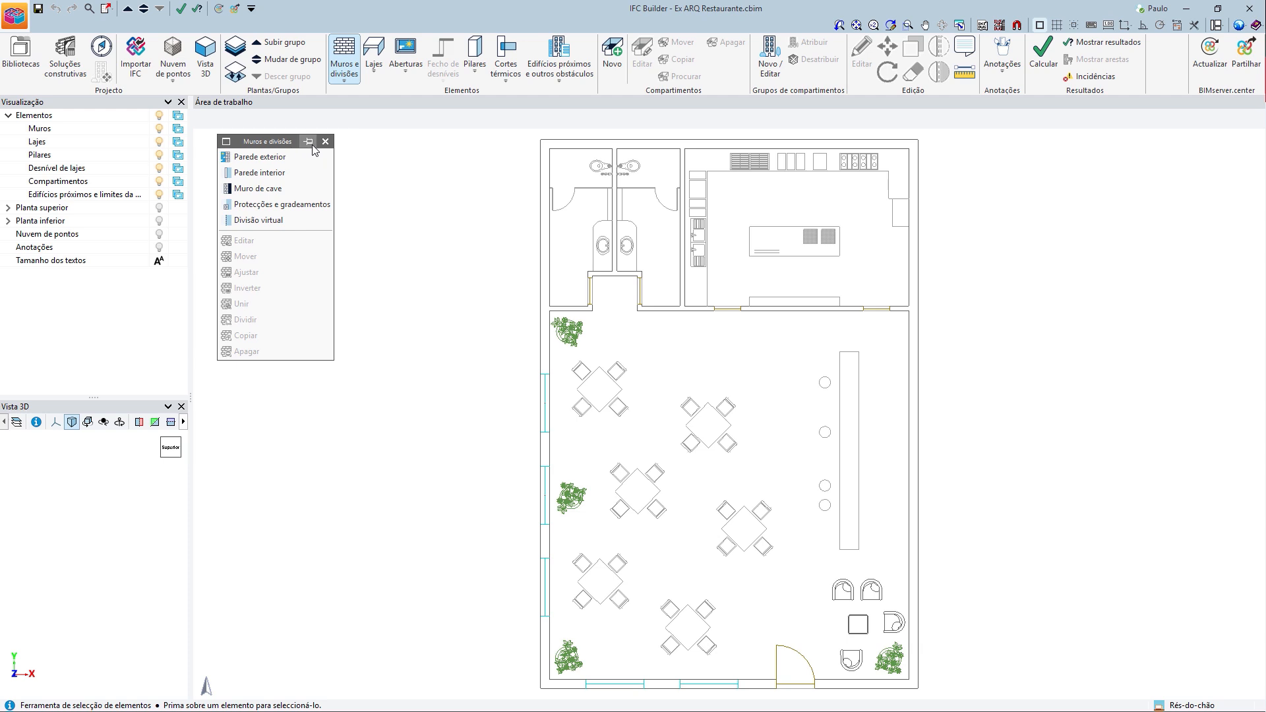
# - Create a simplified exterior wall type with reference EXT and 0.300 m thickness, and use it for the walls
pyautogui.click(260, 156)
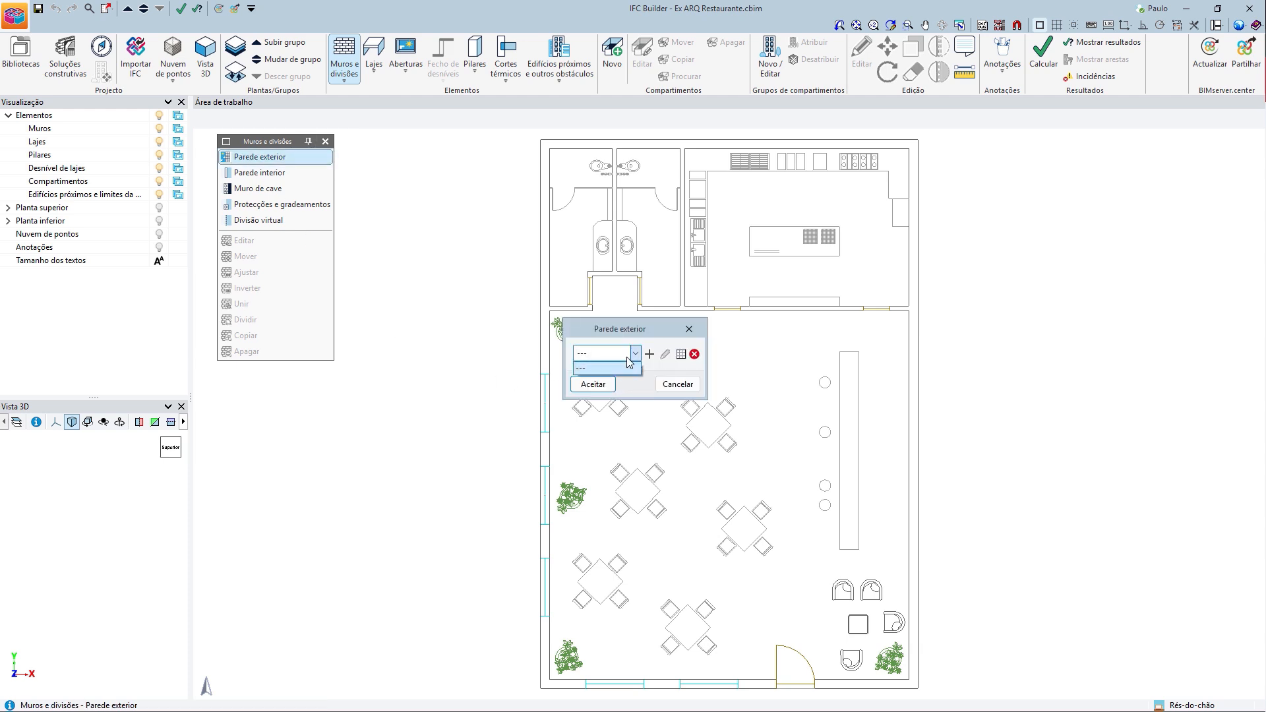
pyautogui.click(650, 356)
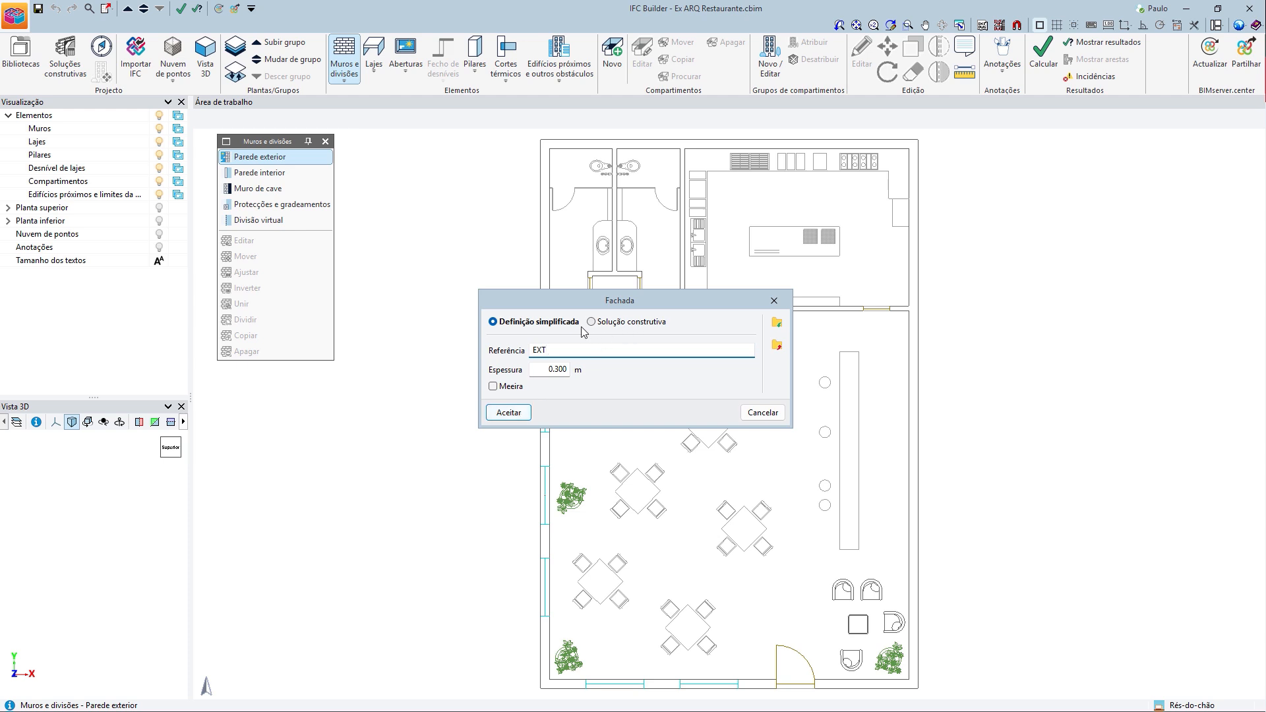
pyautogui.click(508, 412)
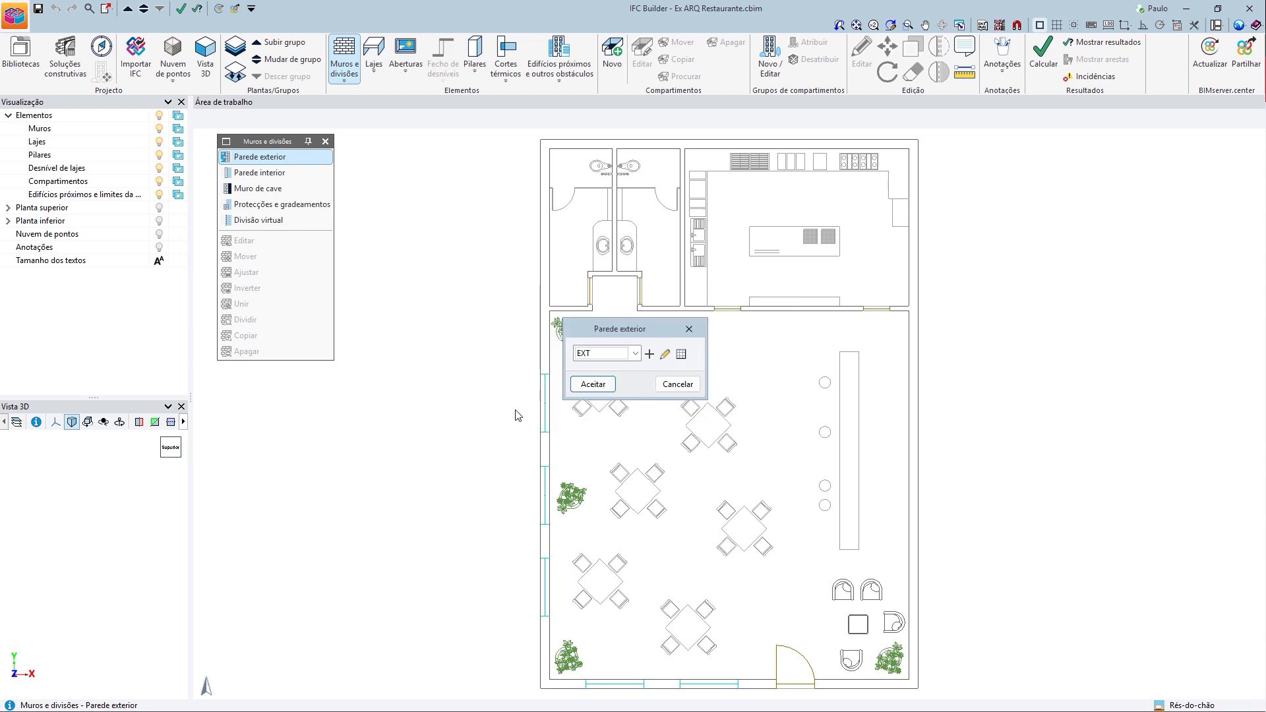
pyautogui.click(593, 385)
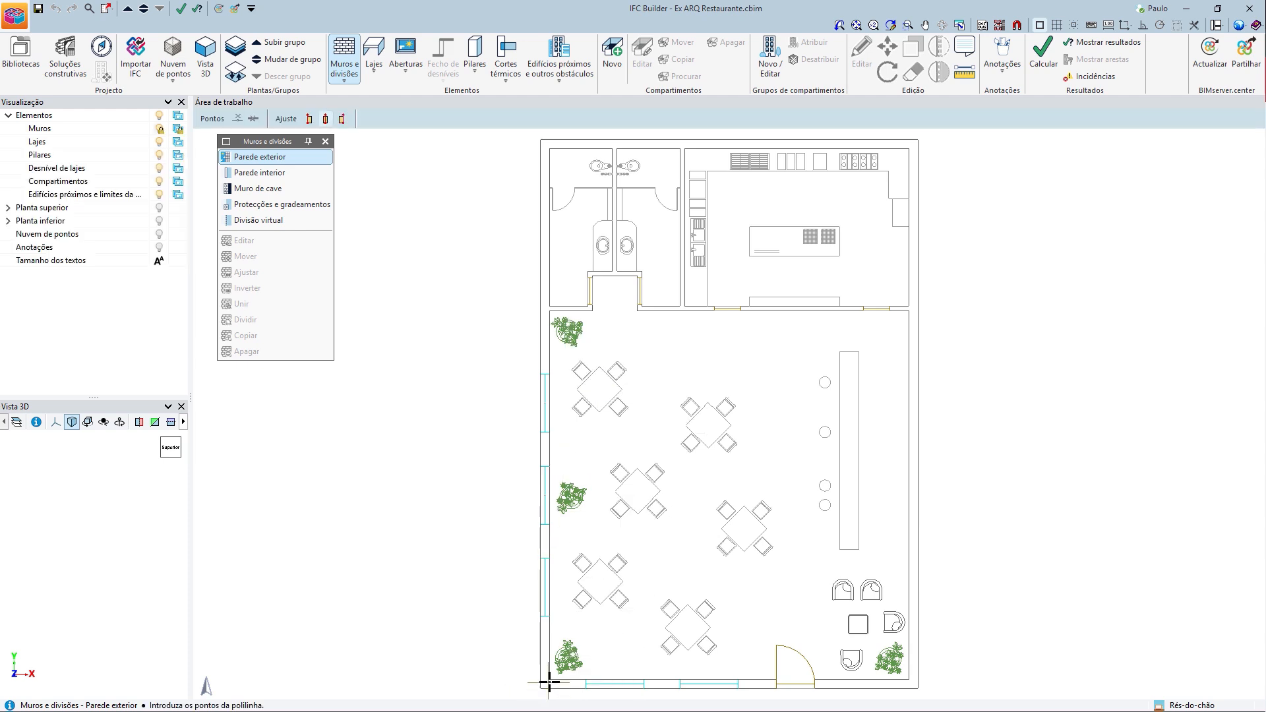
# - Set the exterior wall adjustment to its right-face option and activate captures on the drawing mask
pyautogui.moveTo(486, 605)
pyautogui.mouseDown(button='middle')
pyautogui.moveTo(463, 487)
pyautogui.moveTo(424, 508)
pyautogui.moveTo(423, 529)
pyautogui.mouseUp(button='middle')
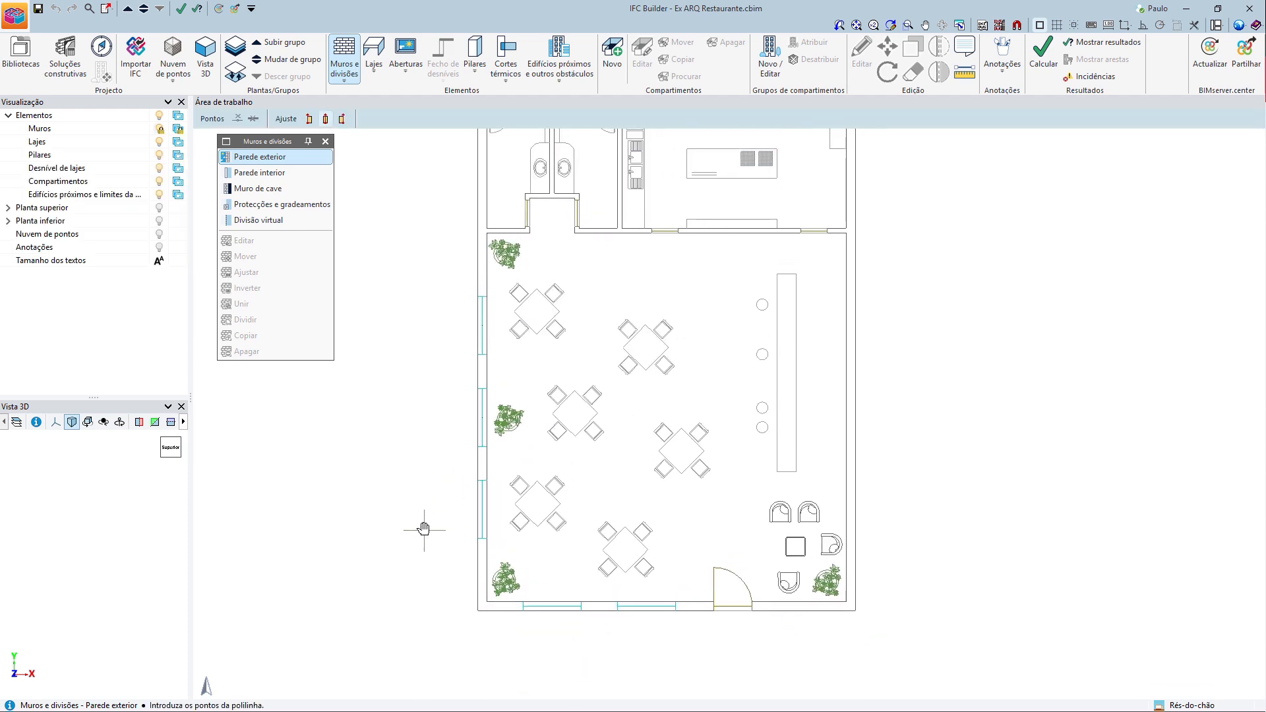
pyautogui.click(342, 119)
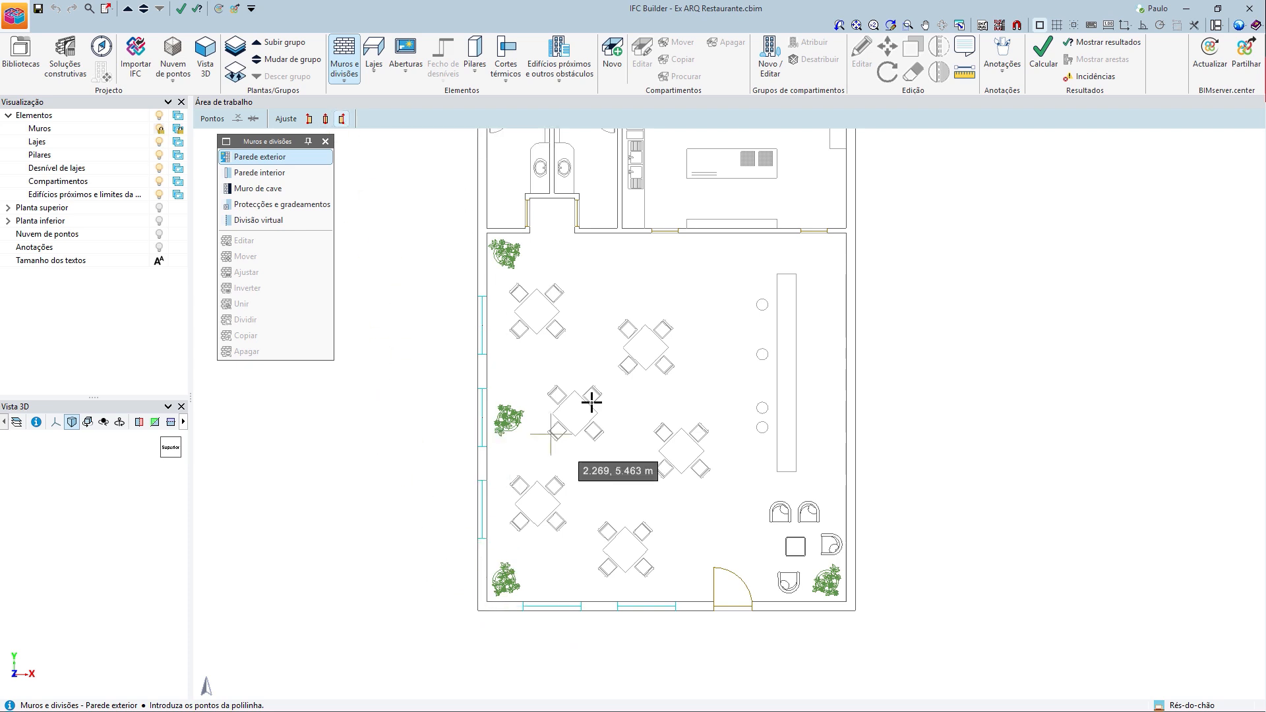
pyautogui.click(1017, 26)
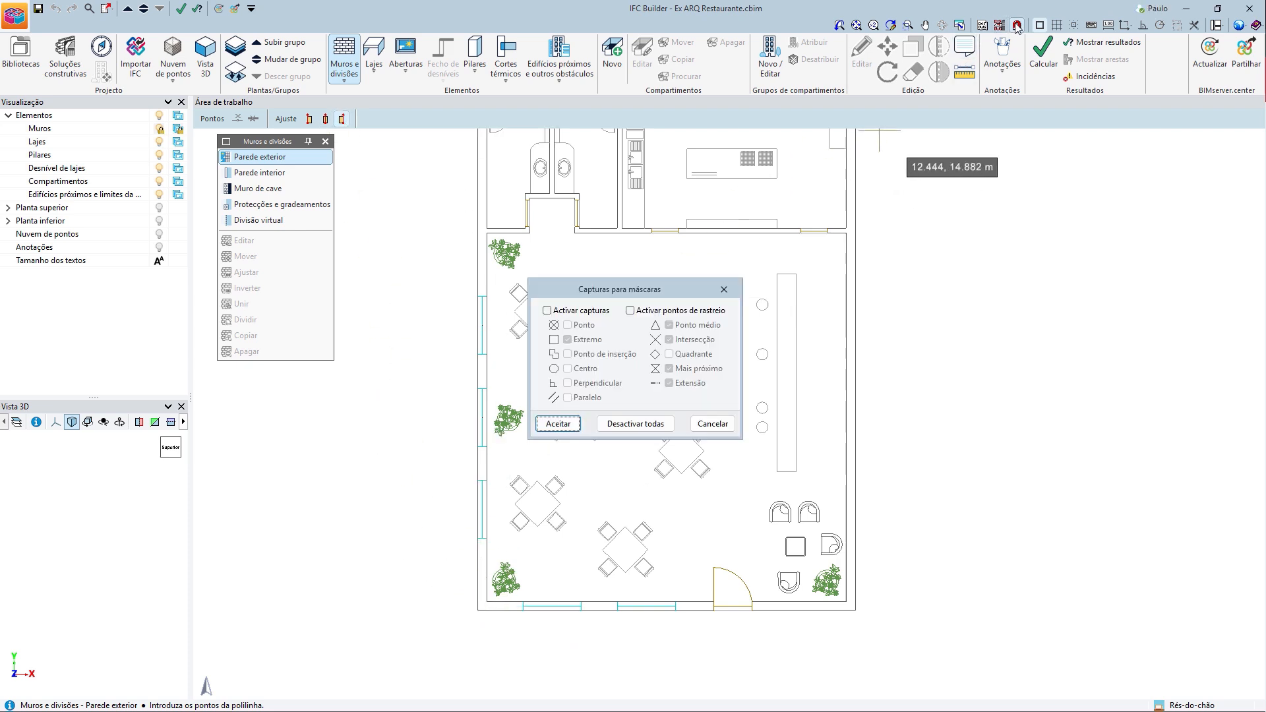
pyautogui.click(595, 320)
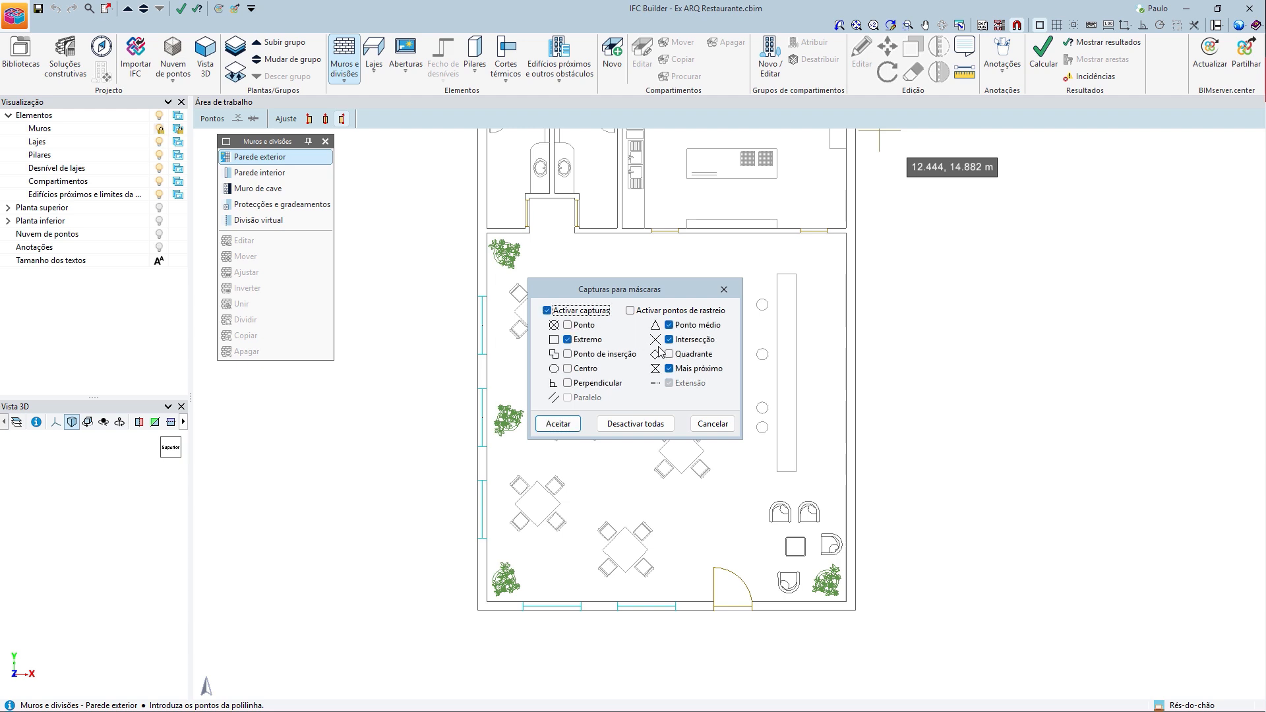
pyautogui.click(670, 369)
pyautogui.click(558, 424)
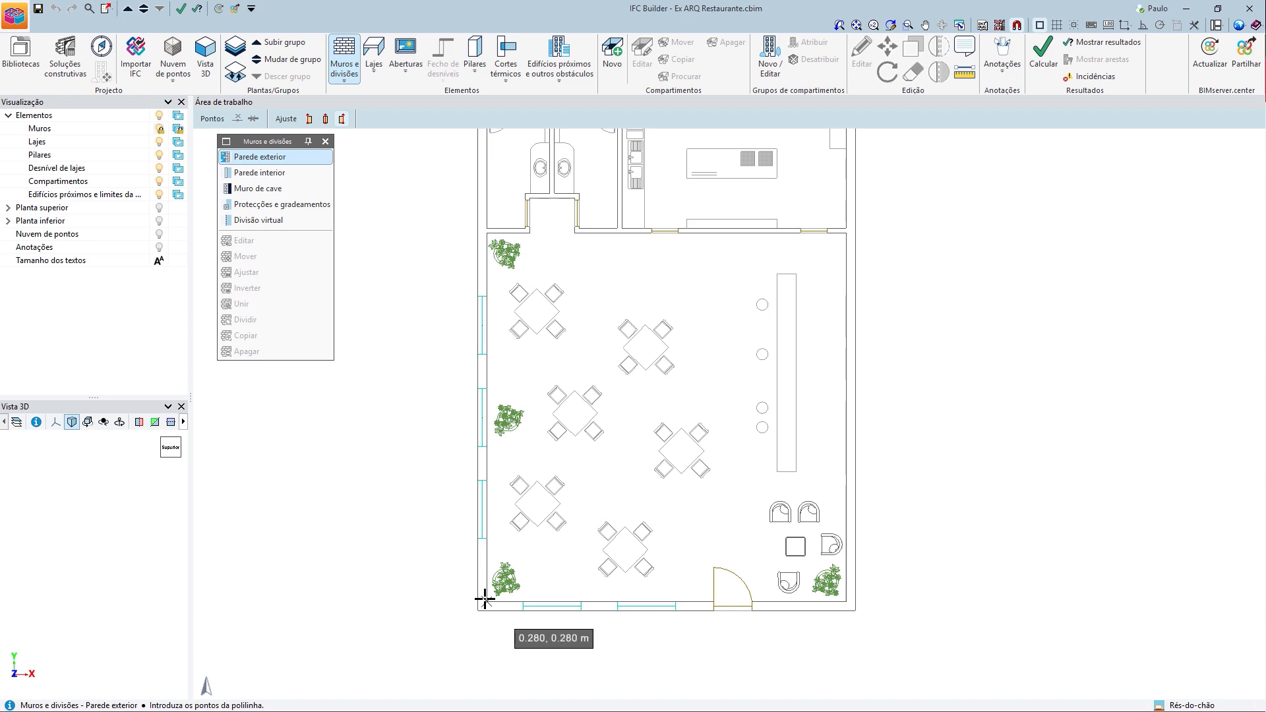
# - Draw the exterior walls as a closed polyline through the four inner corners of the restaurant plan
pyautogui.scroll(4, 483, 600)
pyautogui.scroll(2, 493, 612)
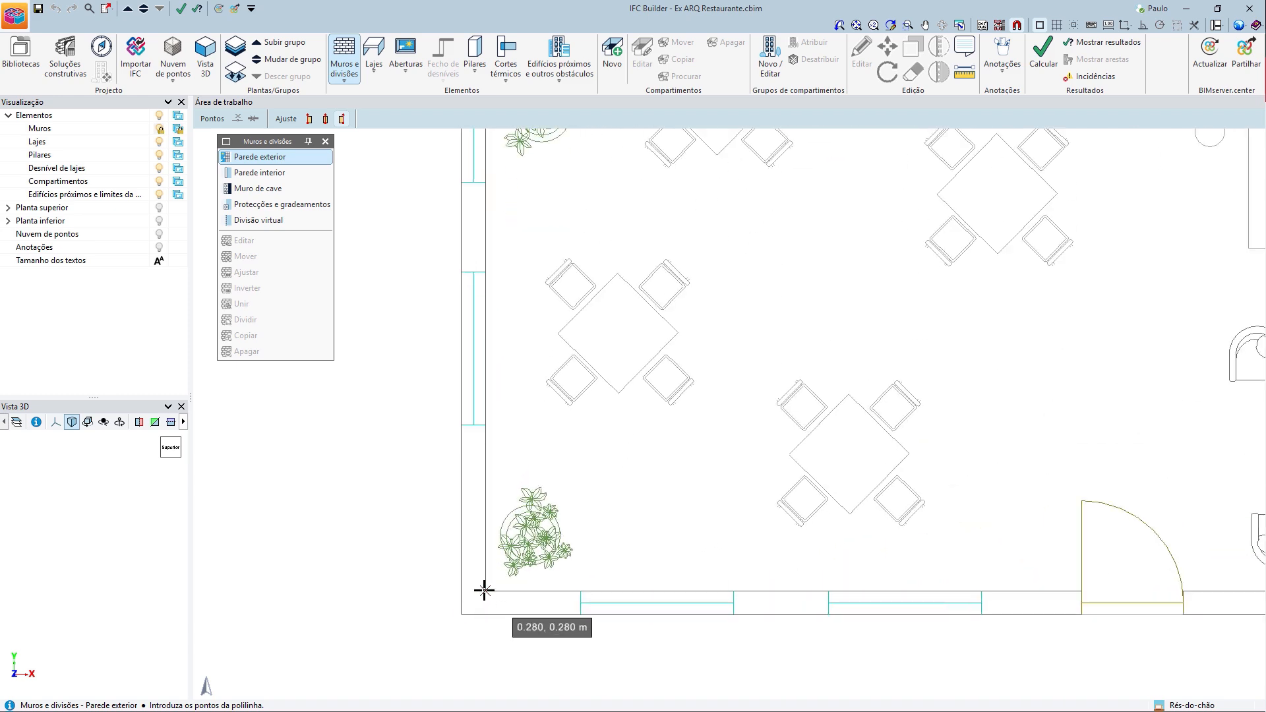
pyautogui.click(477, 589)
pyautogui.scroll(-3, 477, 589)
pyautogui.scroll(3, 486, 325)
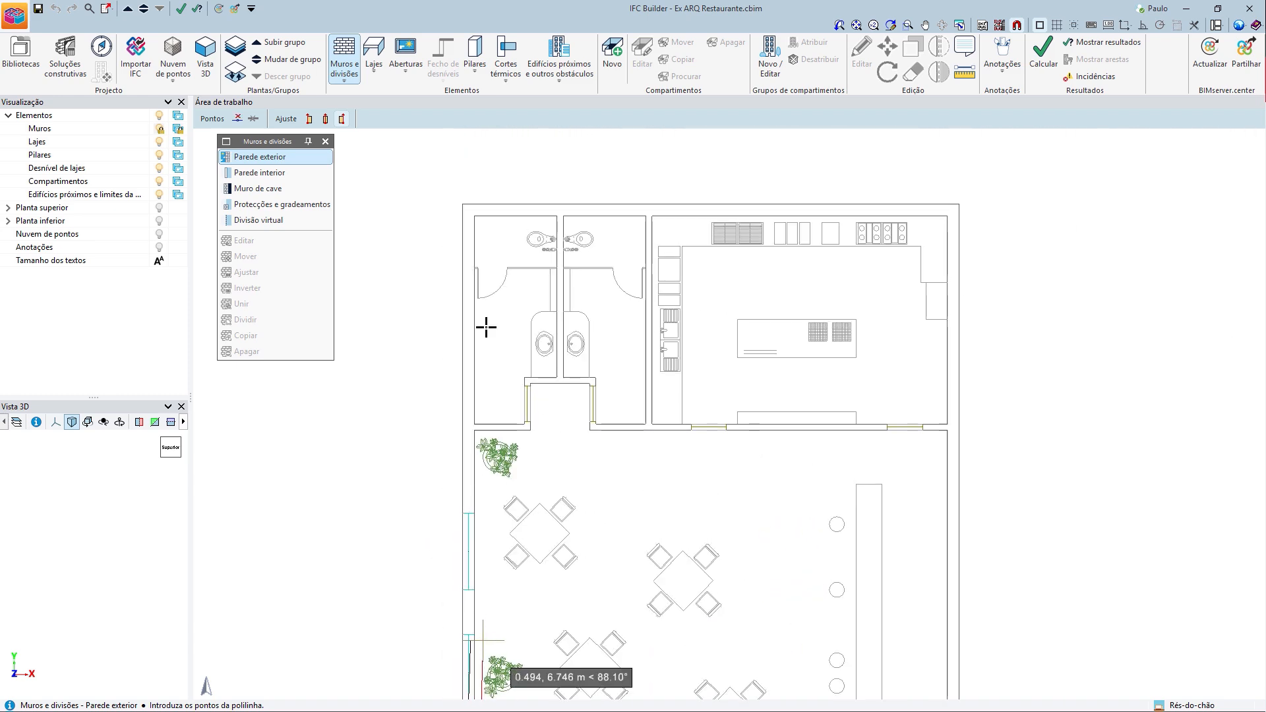
pyautogui.click(476, 213)
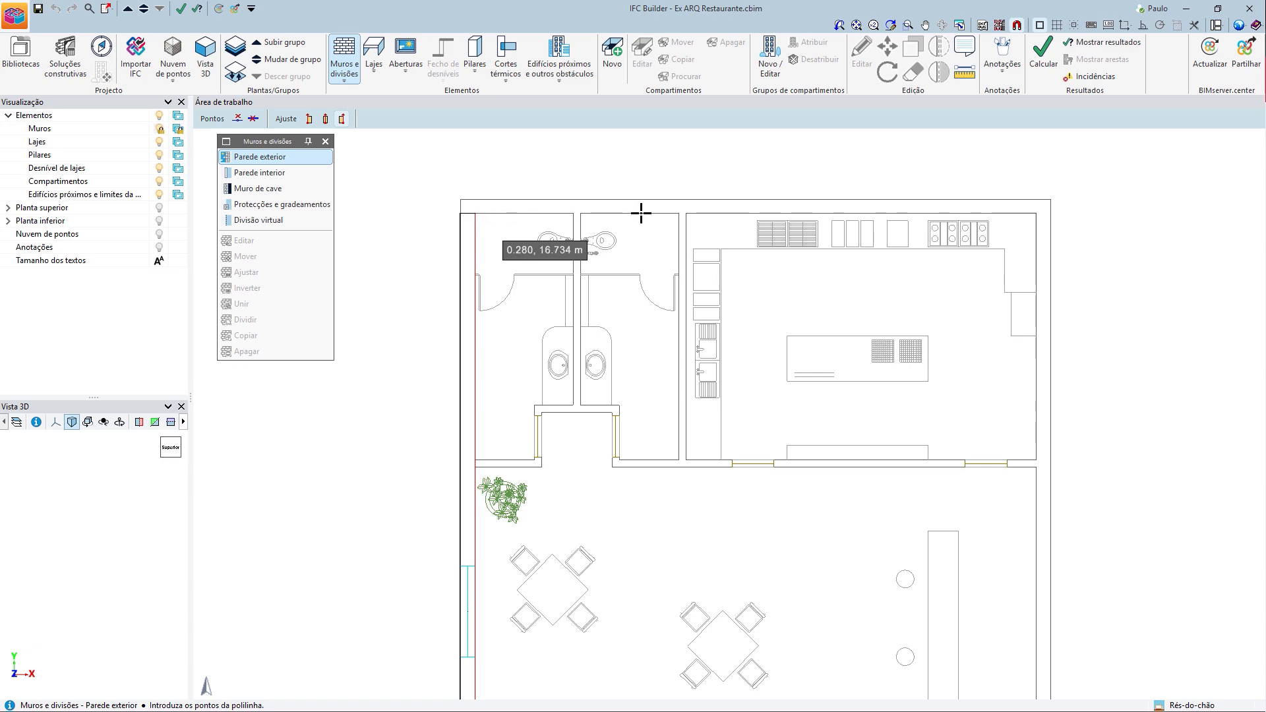
pyautogui.click(1026, 247)
pyautogui.scroll(-3, 841, 232)
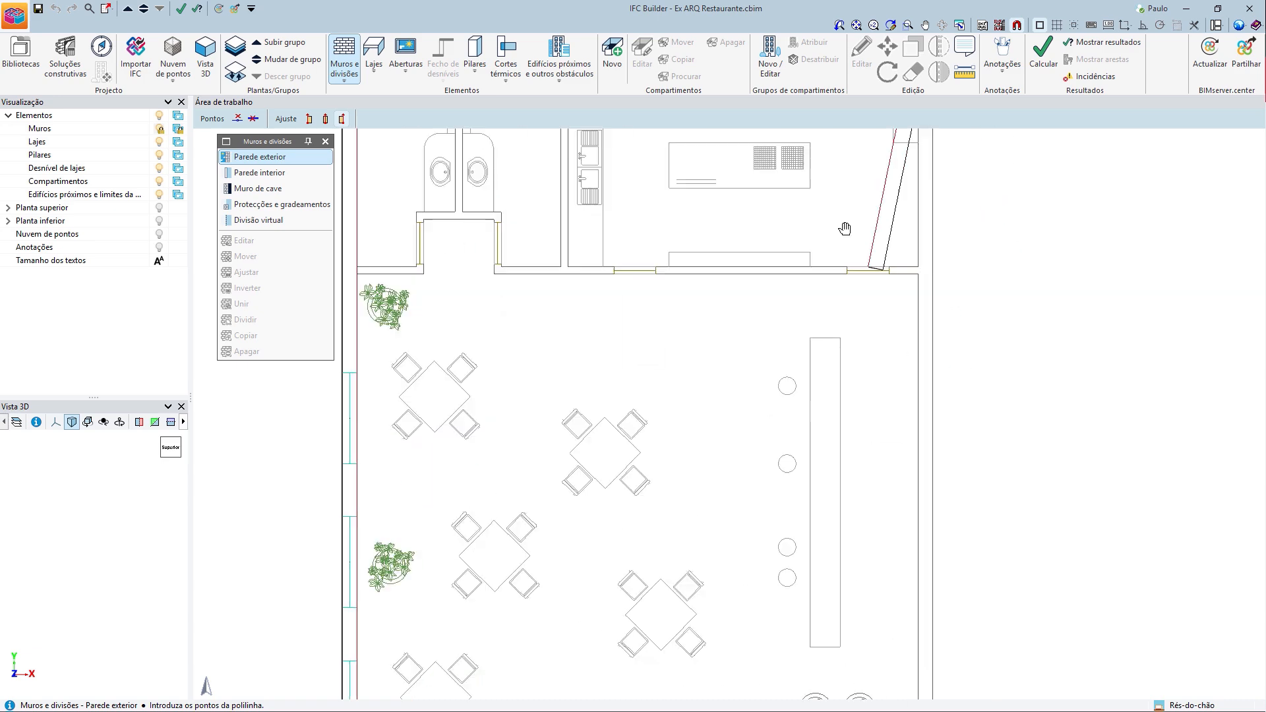
pyautogui.scroll(3, 783, 413)
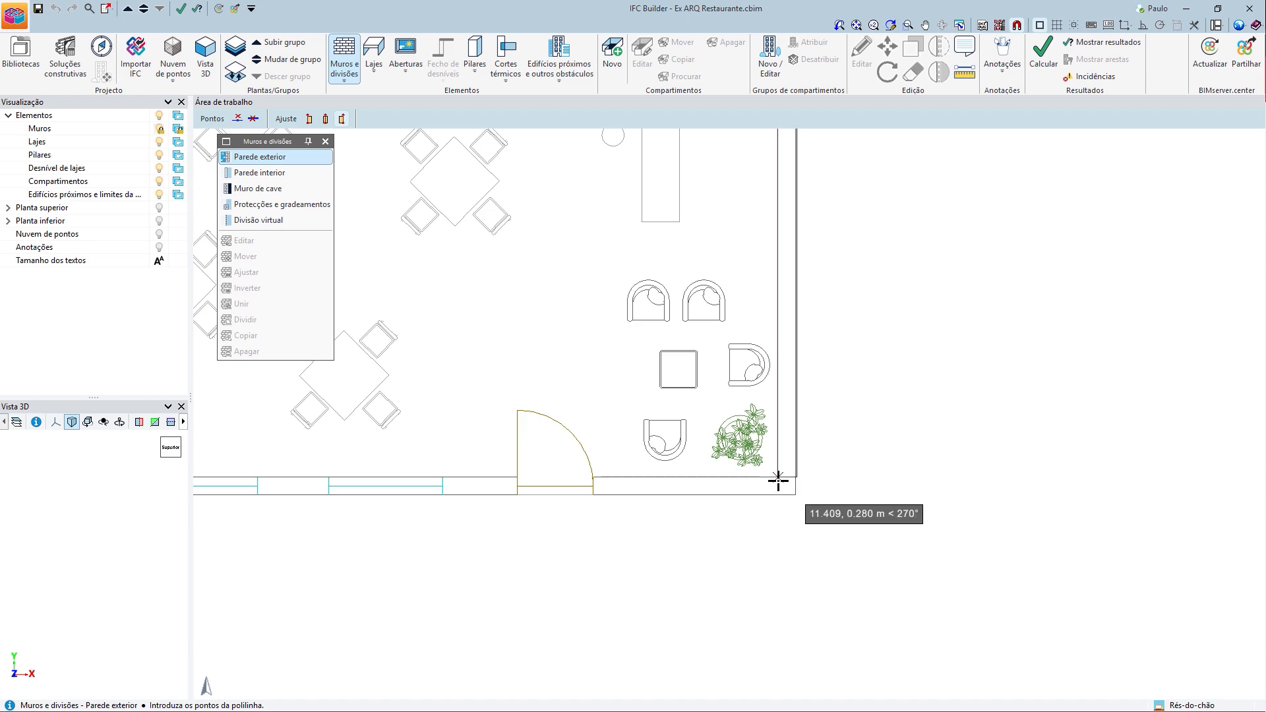
pyautogui.click(778, 478)
pyautogui.moveTo(549, 480); pyautogui.dragTo(985, 474, button='middle')
pyautogui.click(523, 473)
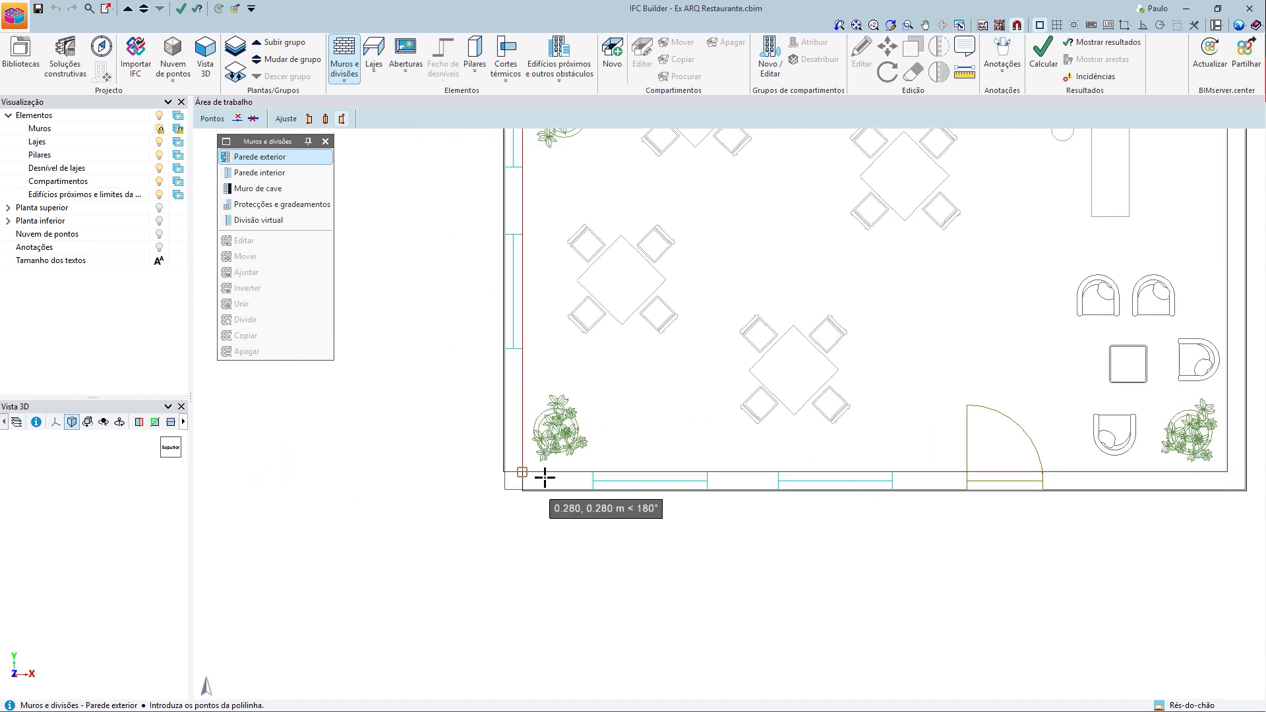
pyautogui.rightClick(557, 472)
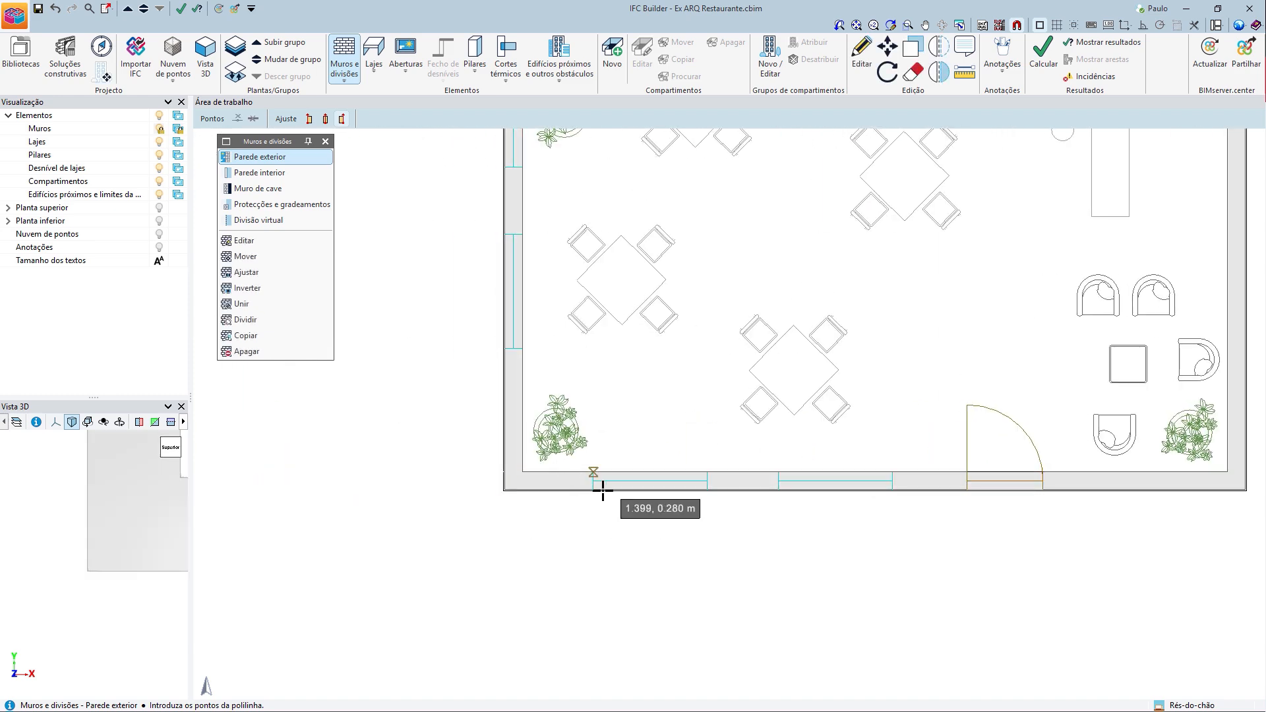
# - Create a simplified interior wall type with reference INT and 0.15 m thickness, and use it for the partitions
pyautogui.scroll(-2, 628, 476)
pyautogui.scroll(-4, 633, 472)
pyautogui.moveTo(647, 382); pyautogui.dragTo(636, 522, button='middle')
pyautogui.moveTo(692, 394); pyautogui.dragTo(683, 472, button='middle')
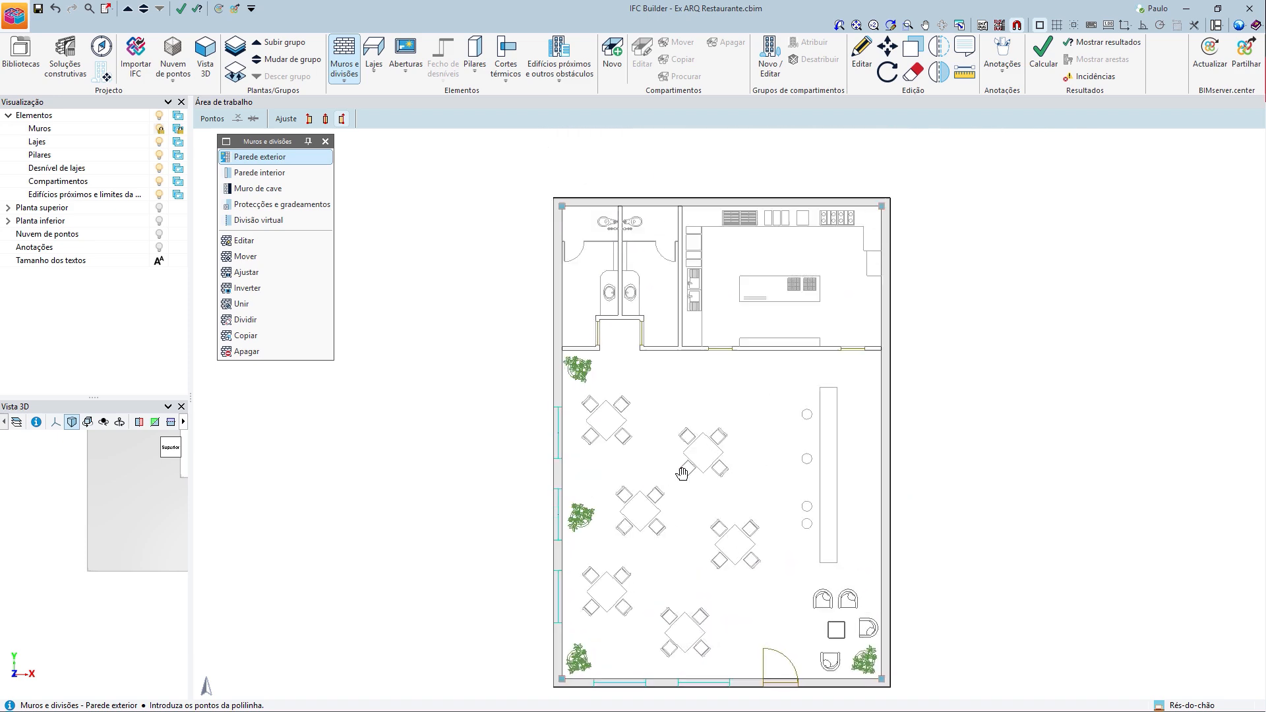
pyautogui.click(264, 172)
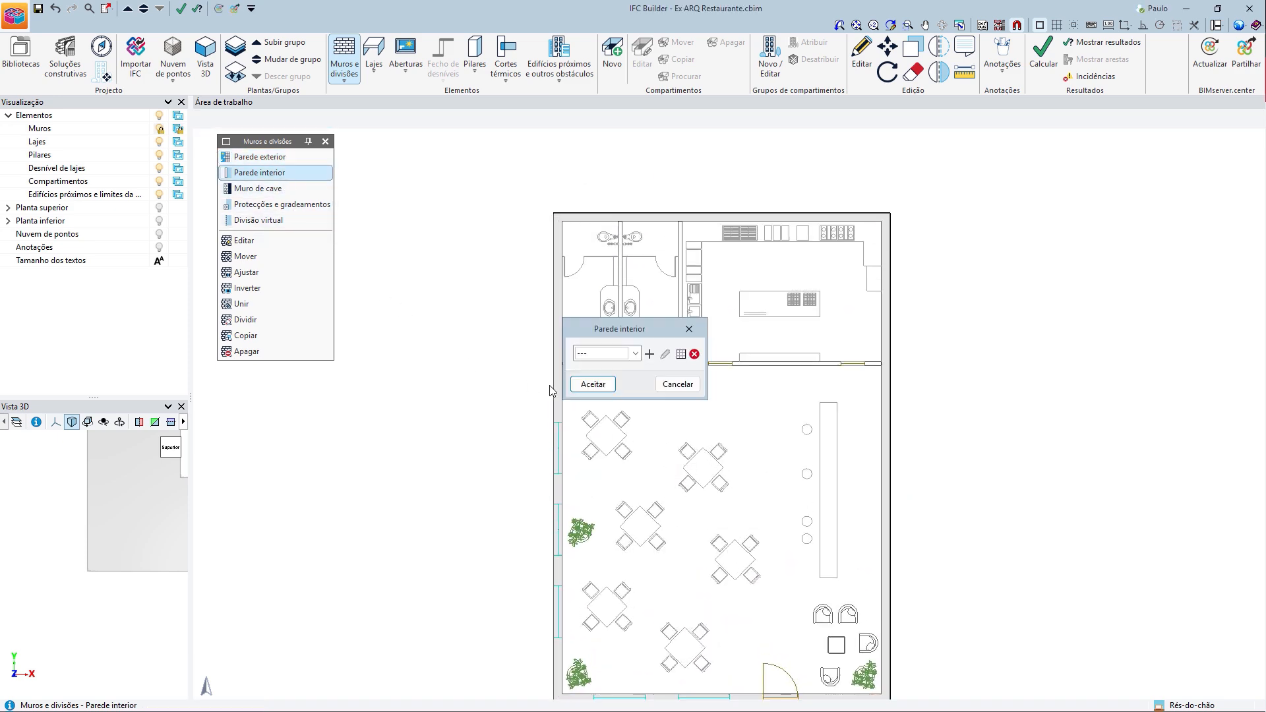
pyautogui.click(649, 356)
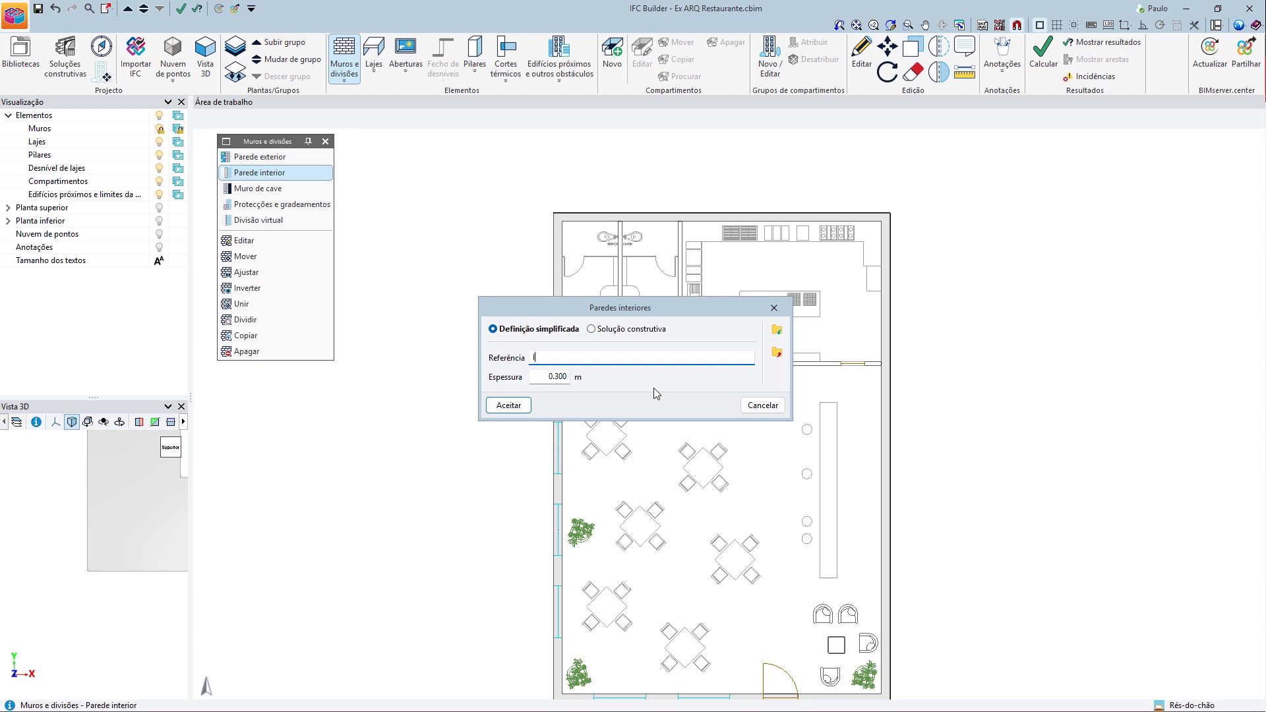
pyautogui.write('INT')
pyautogui.click(550, 374)
pyautogui.write('0.15')
pyautogui.click(521, 406)
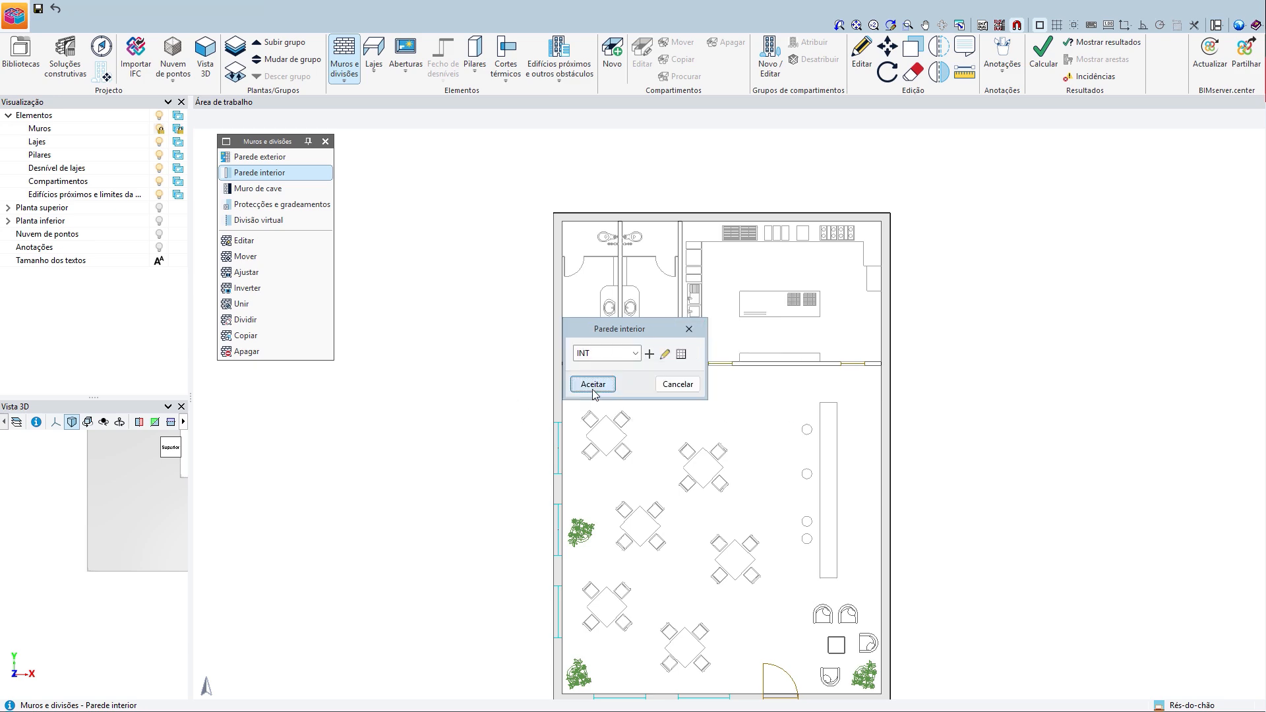
pyautogui.click(592, 389)
# - Draw the main interior partition as a polyline from the right exterior wall, around the restroom recess, to the left exterior wall
pyautogui.scroll(3, 807, 358)
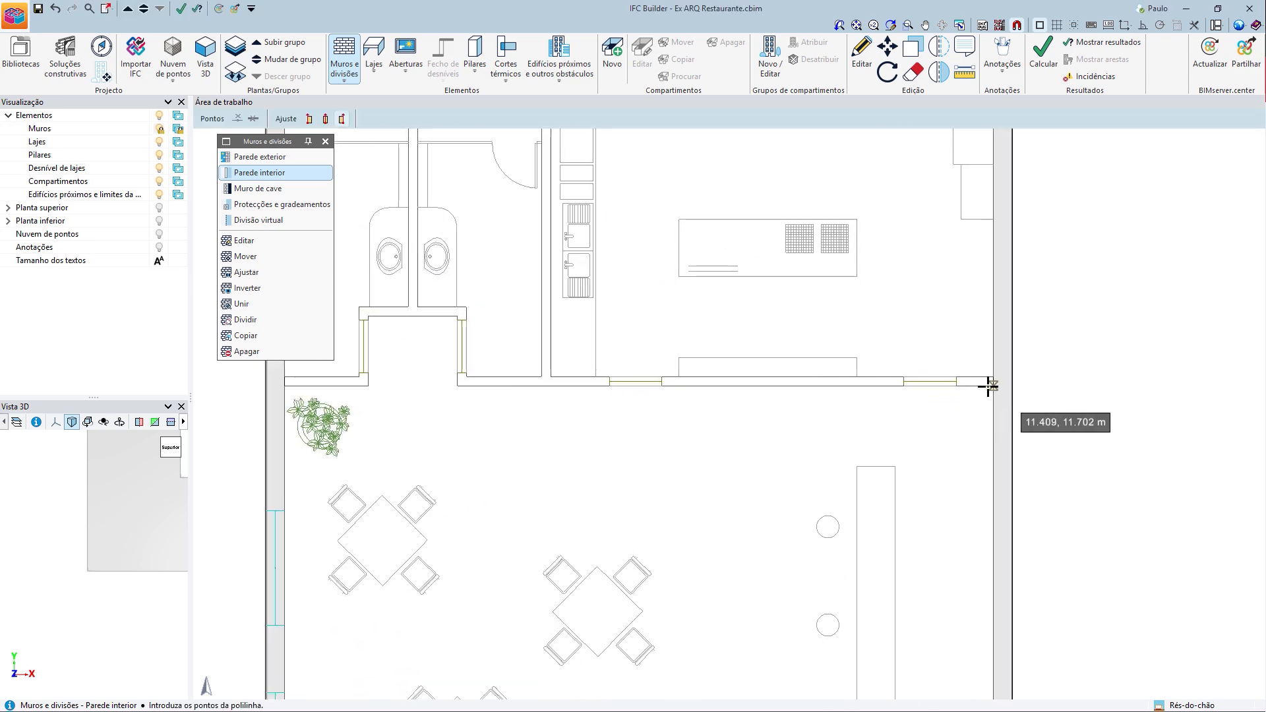
pyautogui.click(802, 402)
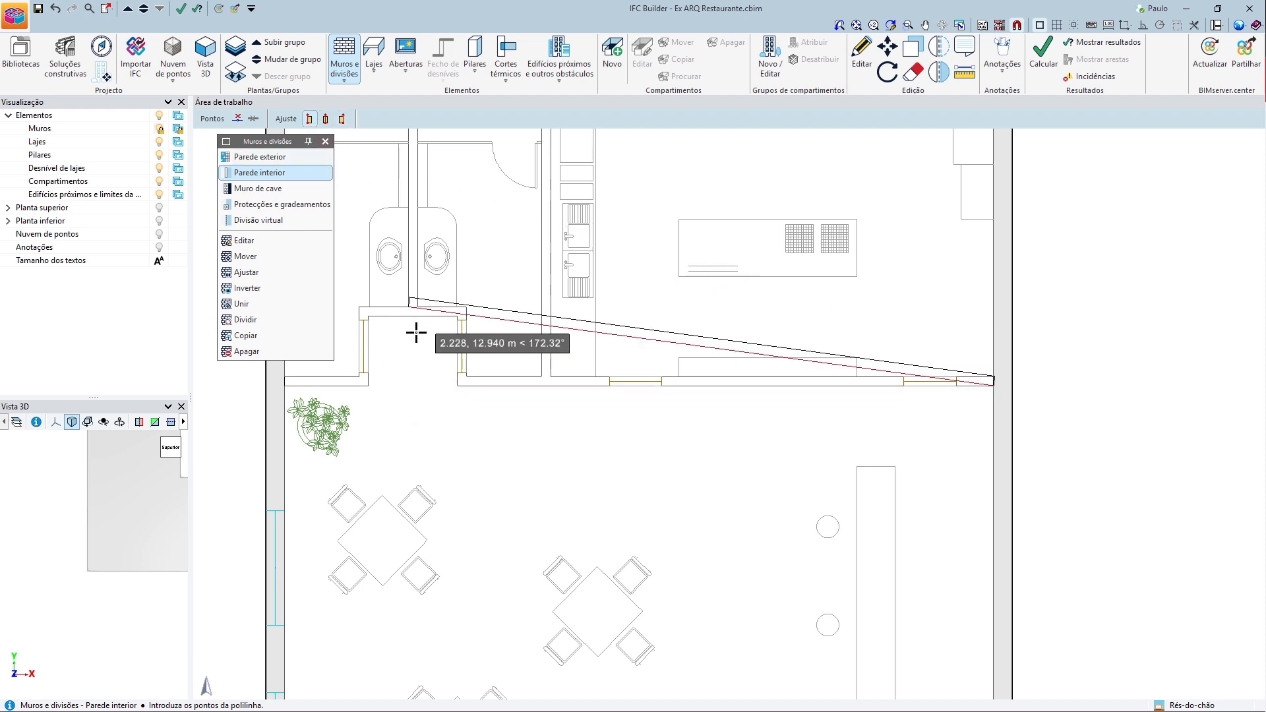
pyautogui.click(458, 386)
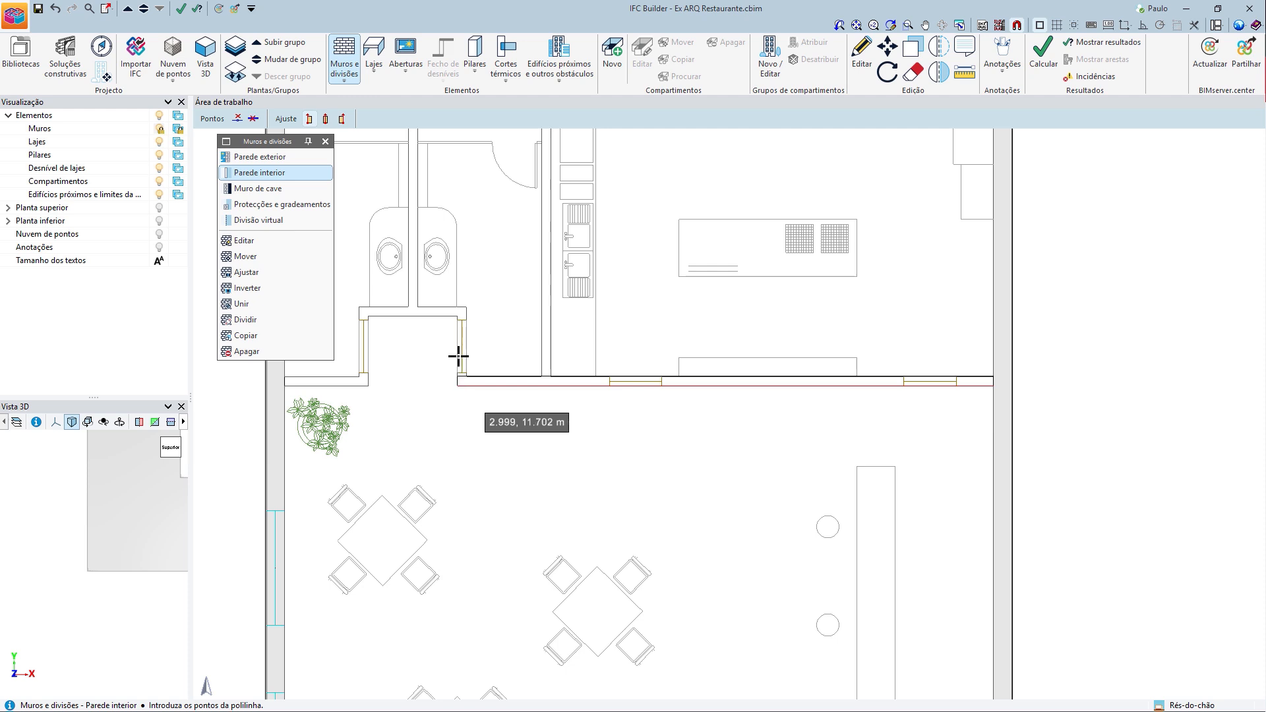
pyautogui.scroll(1, 451, 314)
pyautogui.click(456, 315)
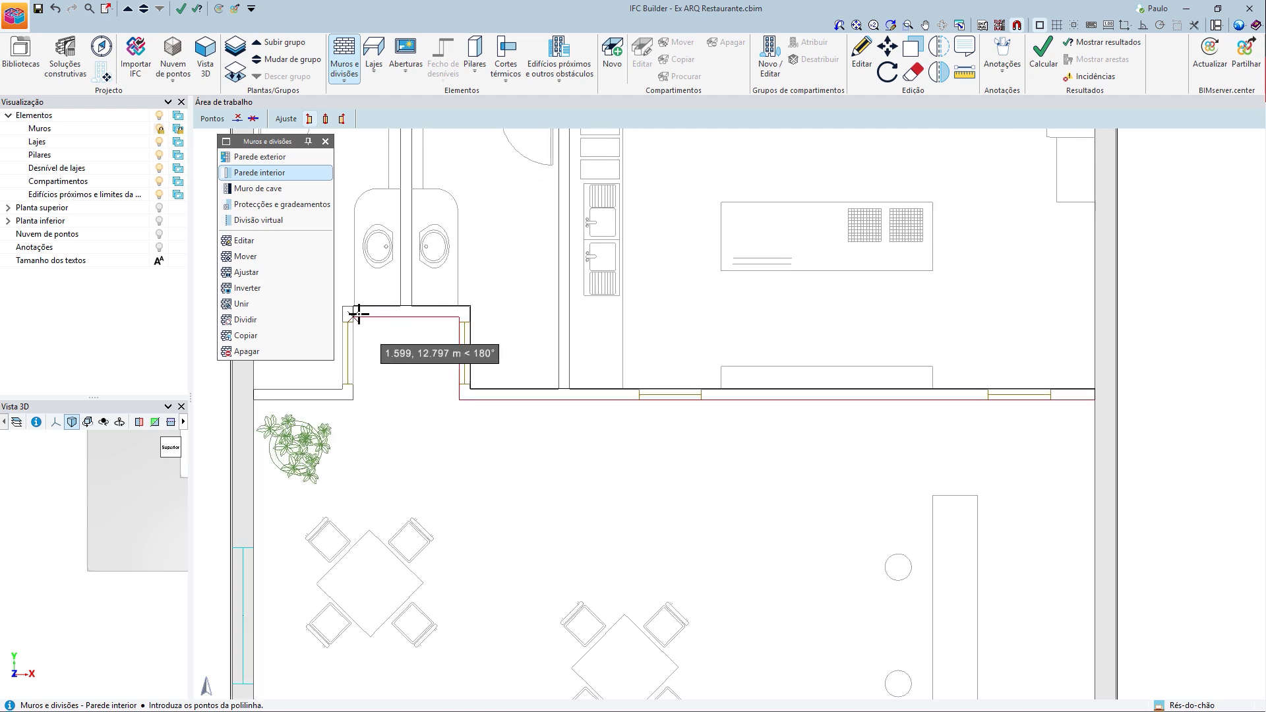
pyautogui.click(350, 315)
pyautogui.click(350, 394)
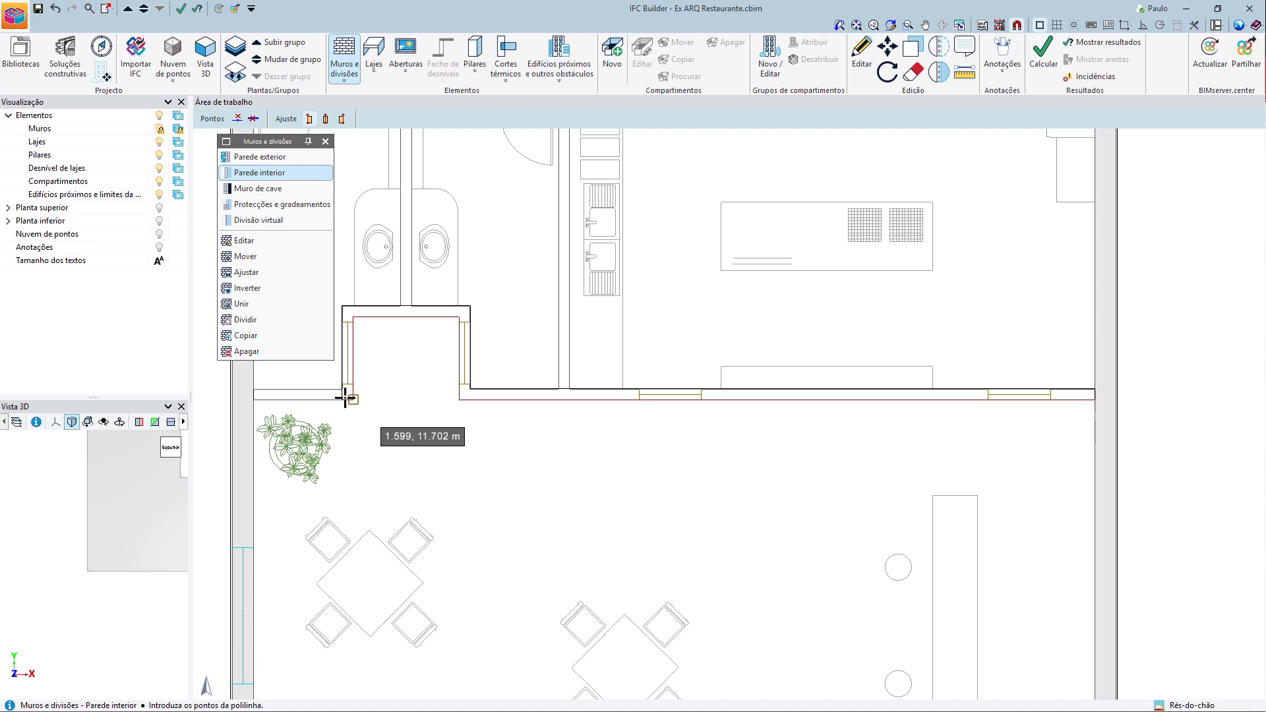
pyautogui.click(254, 399)
pyautogui.press('Escape')
# - Draw the vertical interior partitions between the restrooms and kitchen and between the two restrooms, up to the upper exterior wall
pyautogui.scroll(-1, 460, 429)
pyautogui.moveTo(461, 429); pyautogui.dragTo(556, 472, button='middle')
pyautogui.click(561, 468)
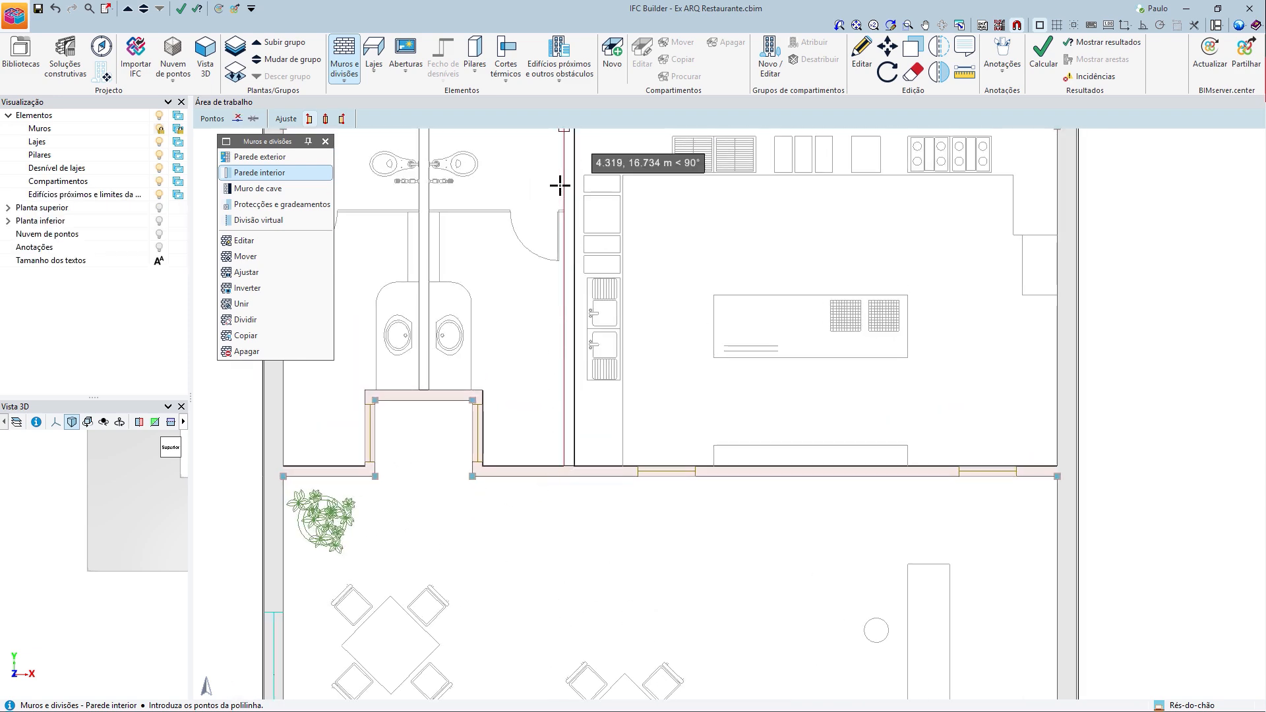
pyautogui.moveTo(560, 165); pyautogui.dragTo(564, 288, button='middle')
pyautogui.click(562, 248)
pyautogui.press('Escape')
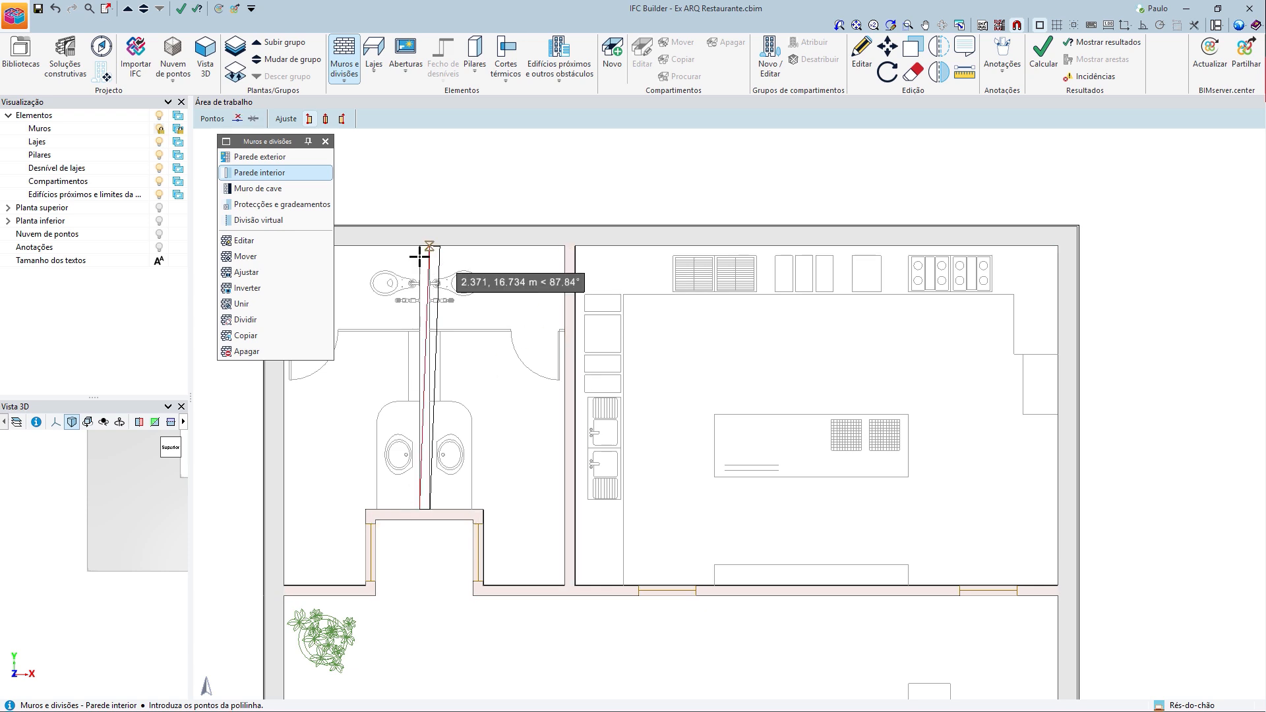
pyautogui.scroll(-1, 507, 398)
pyautogui.moveTo(514, 425); pyautogui.dragTo(656, 306, button='middle')
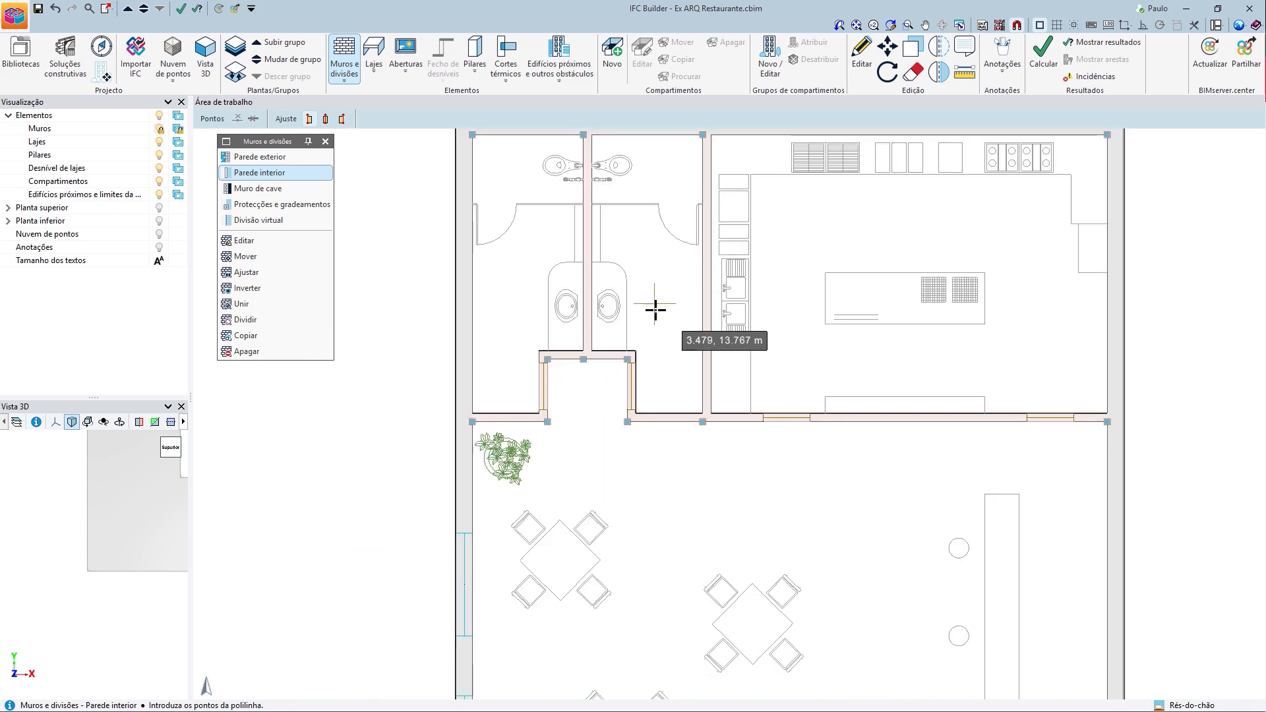
# - Create a simplified ground-floor slab type with 0.300 m thickness and use it for the new slab
pyautogui.scroll(-2, 656, 410)
pyautogui.moveTo(777, 509); pyautogui.dragTo(733, 401, button='middle')
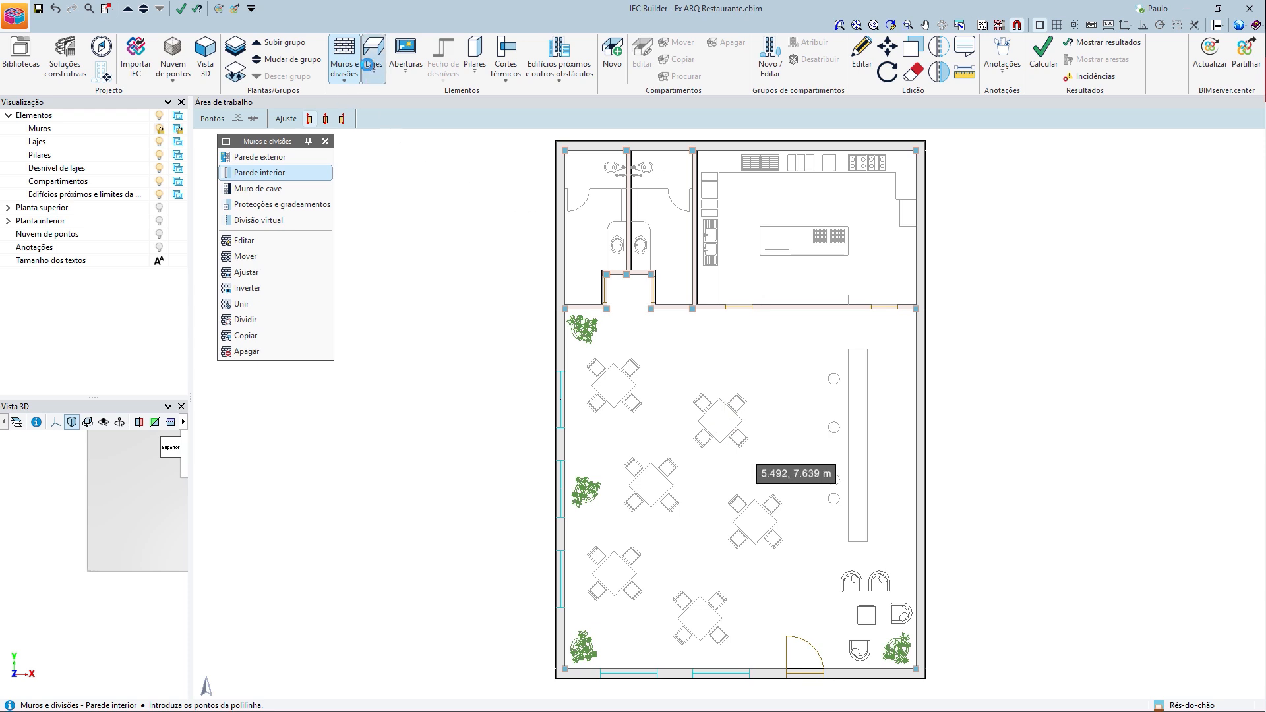
pyautogui.click(373, 54)
pyautogui.click(380, 161)
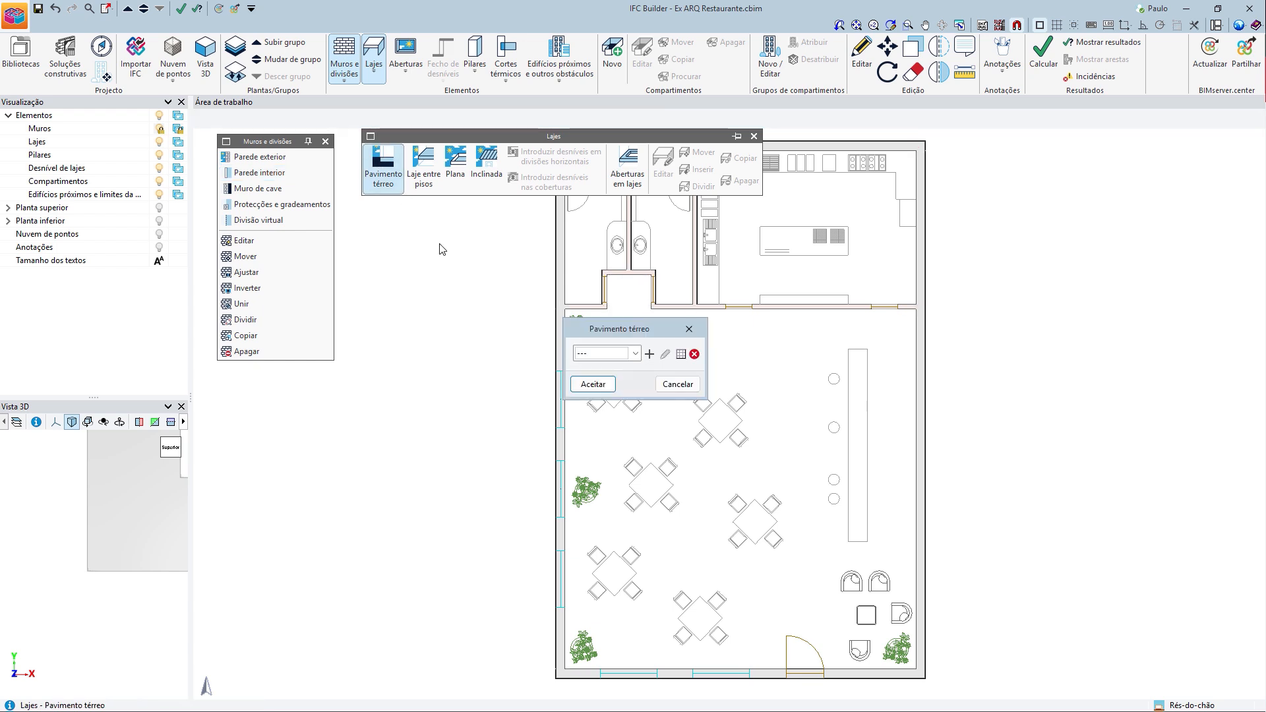
pyautogui.click(649, 354)
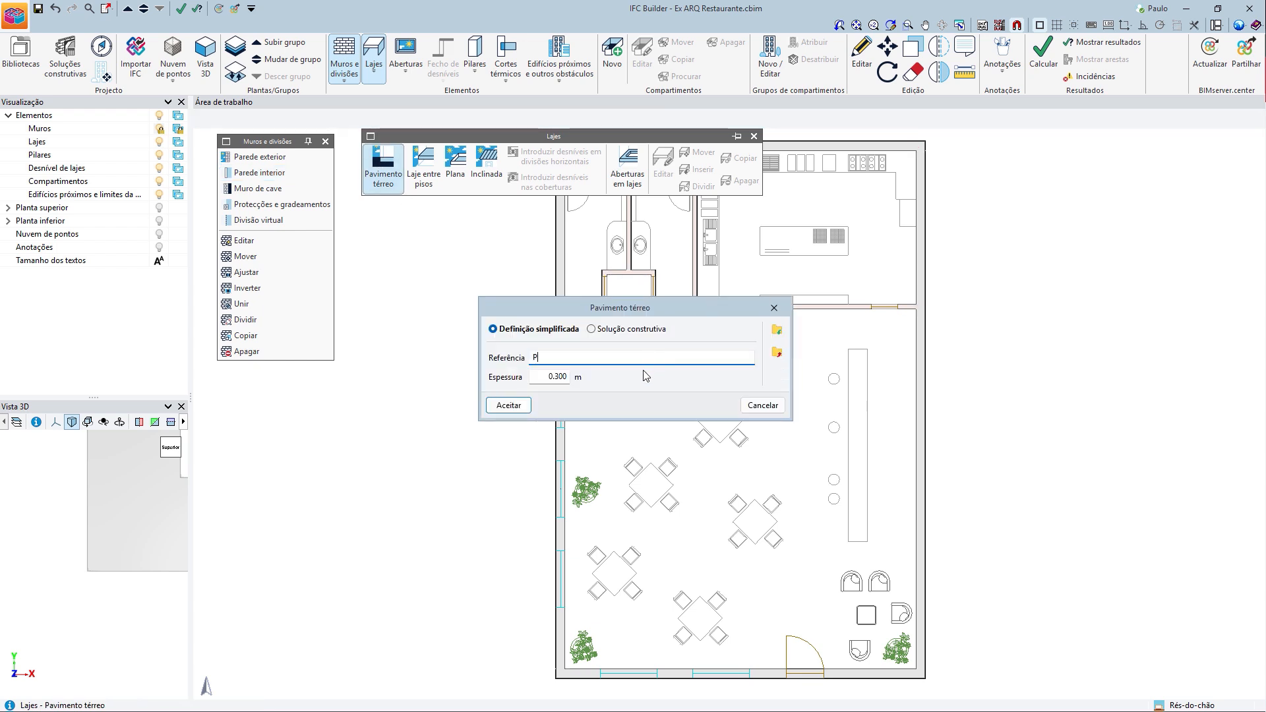
pyautogui.click(507, 407)
pyautogui.click(574, 387)
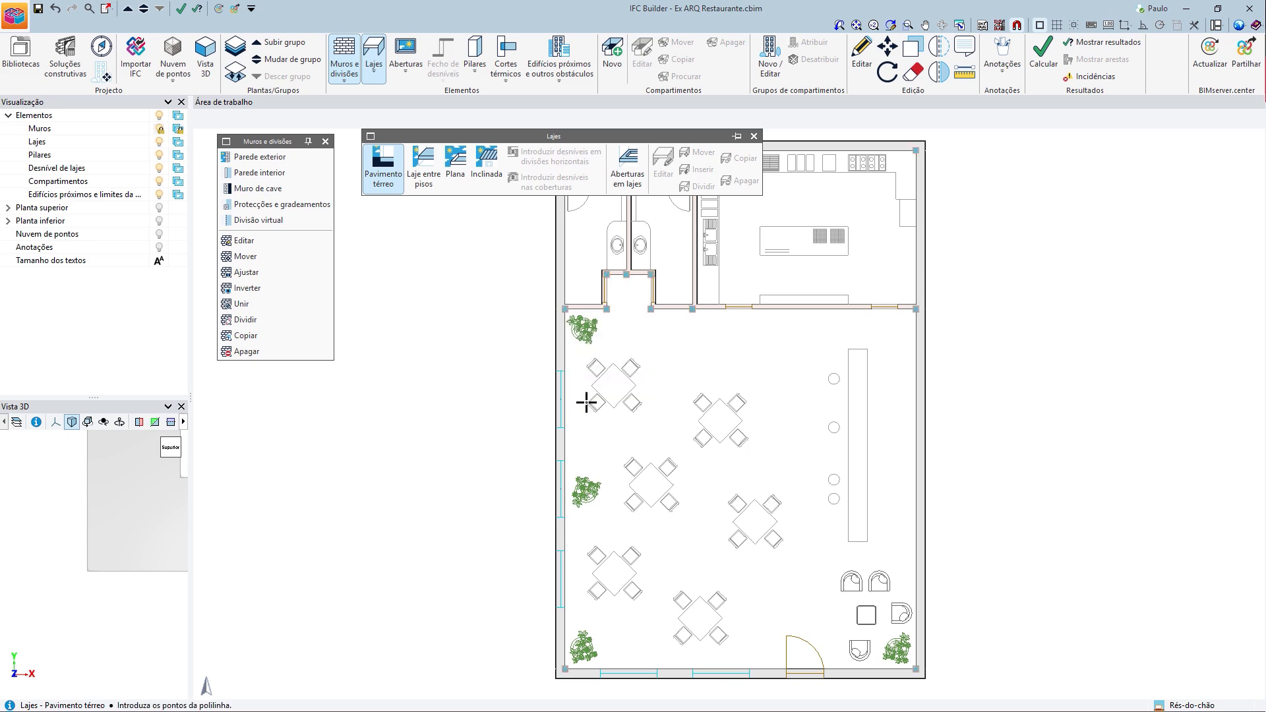
# - Enable the midpoint and perpendicular captures and the tracking options in the object references
pyautogui.scroll(3, 557, 681)
pyautogui.scroll(3, 573, 571)
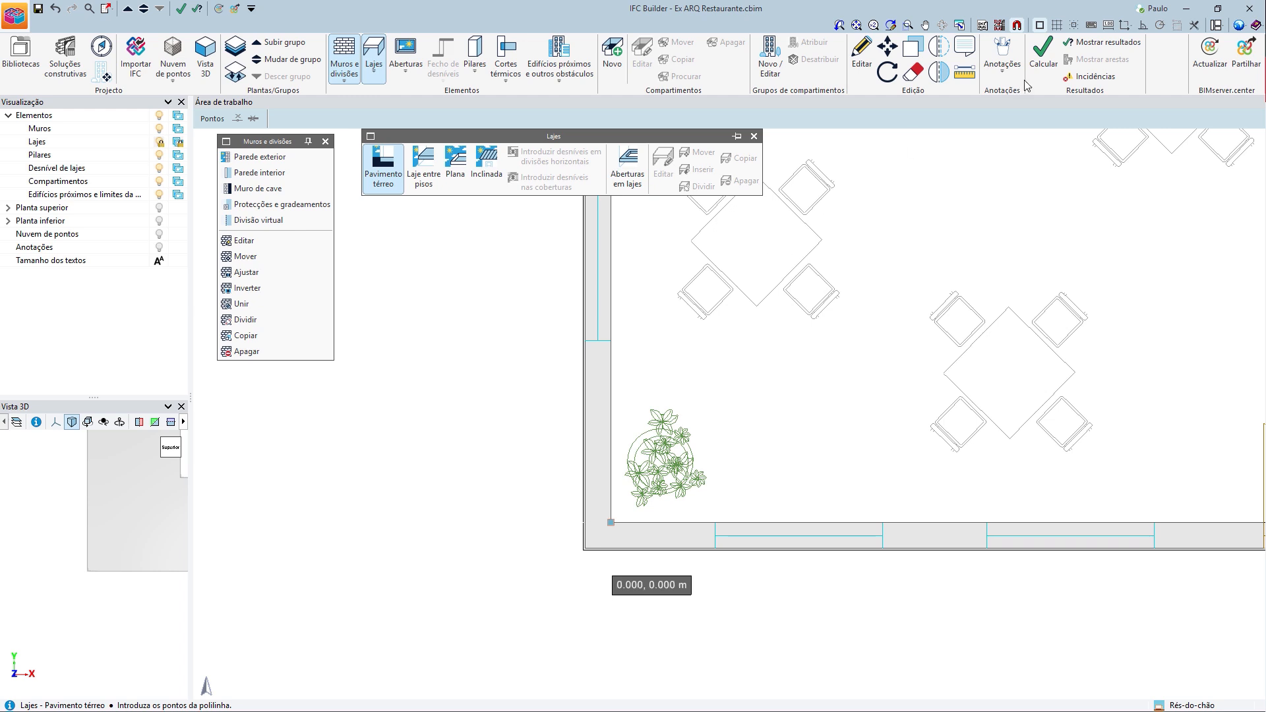
pyautogui.click(1040, 26)
pyautogui.click(591, 312)
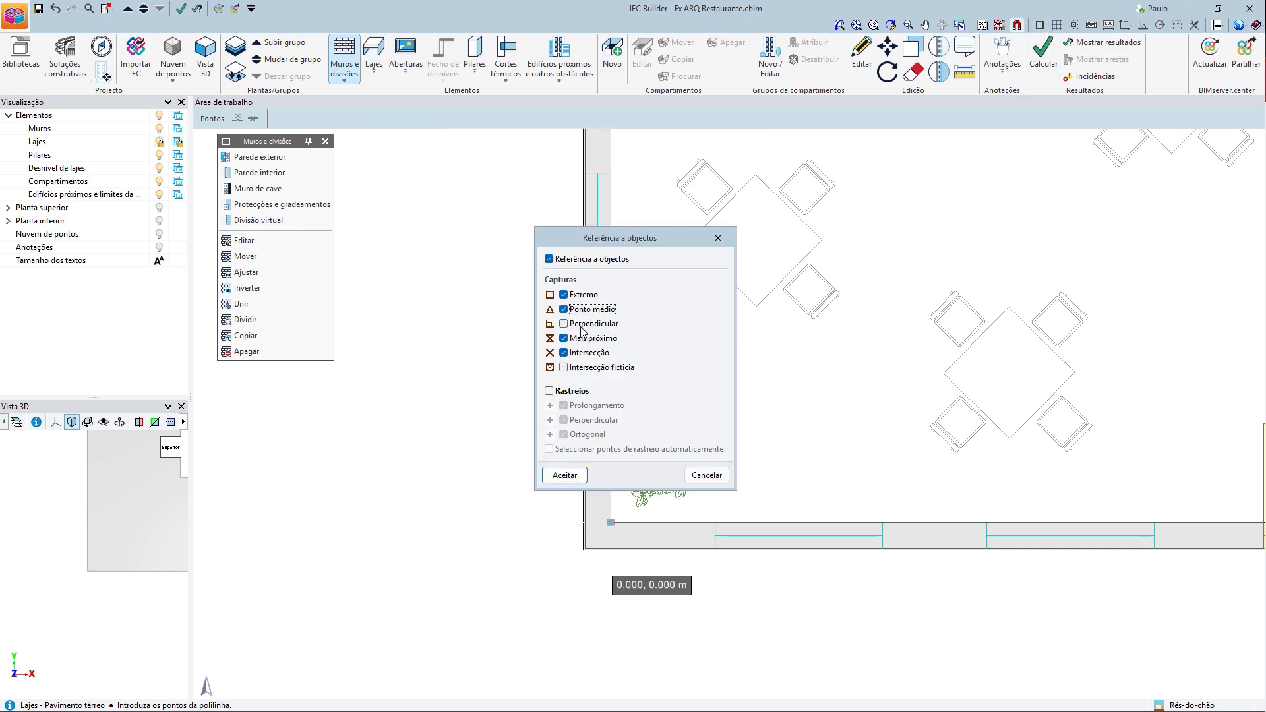
pyautogui.click(584, 323)
pyautogui.click(548, 391)
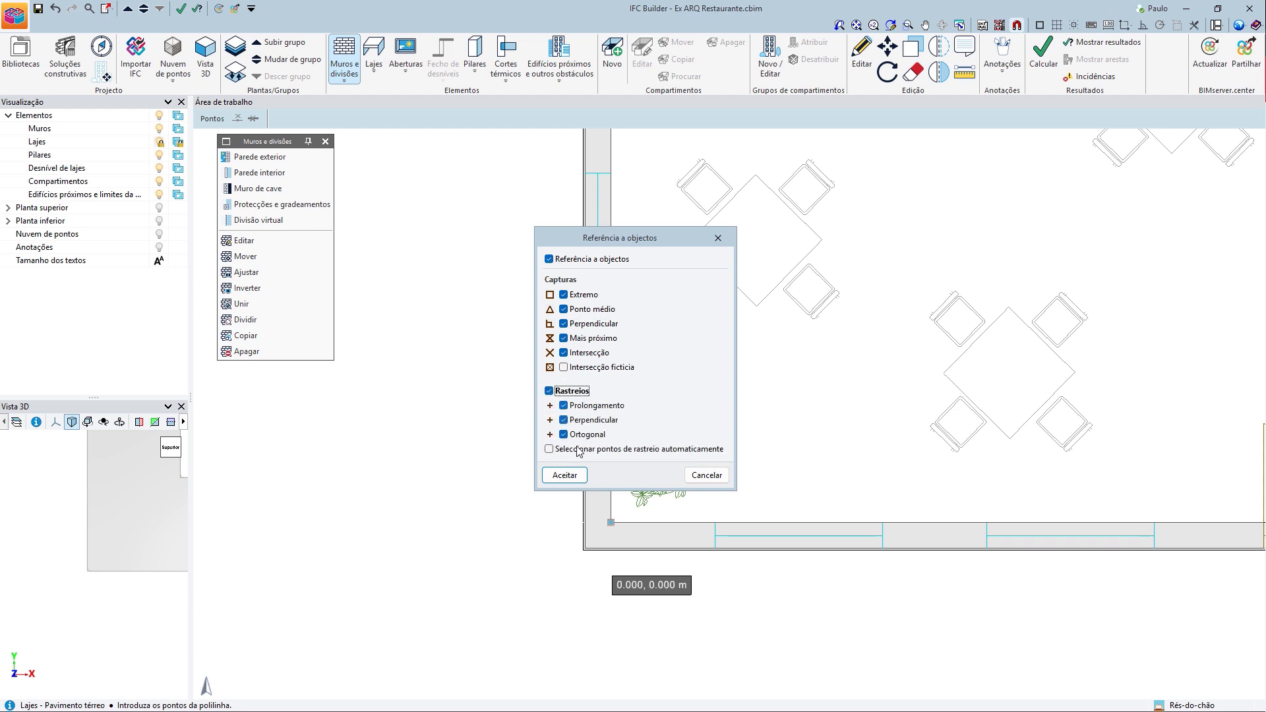
pyautogui.click(564, 475)
# - With the drawing mask hidden, draw the ground-floor slab through the four outer corners of the exterior walls and check it in 3D
pyautogui.scroll(-3, 654, 404)
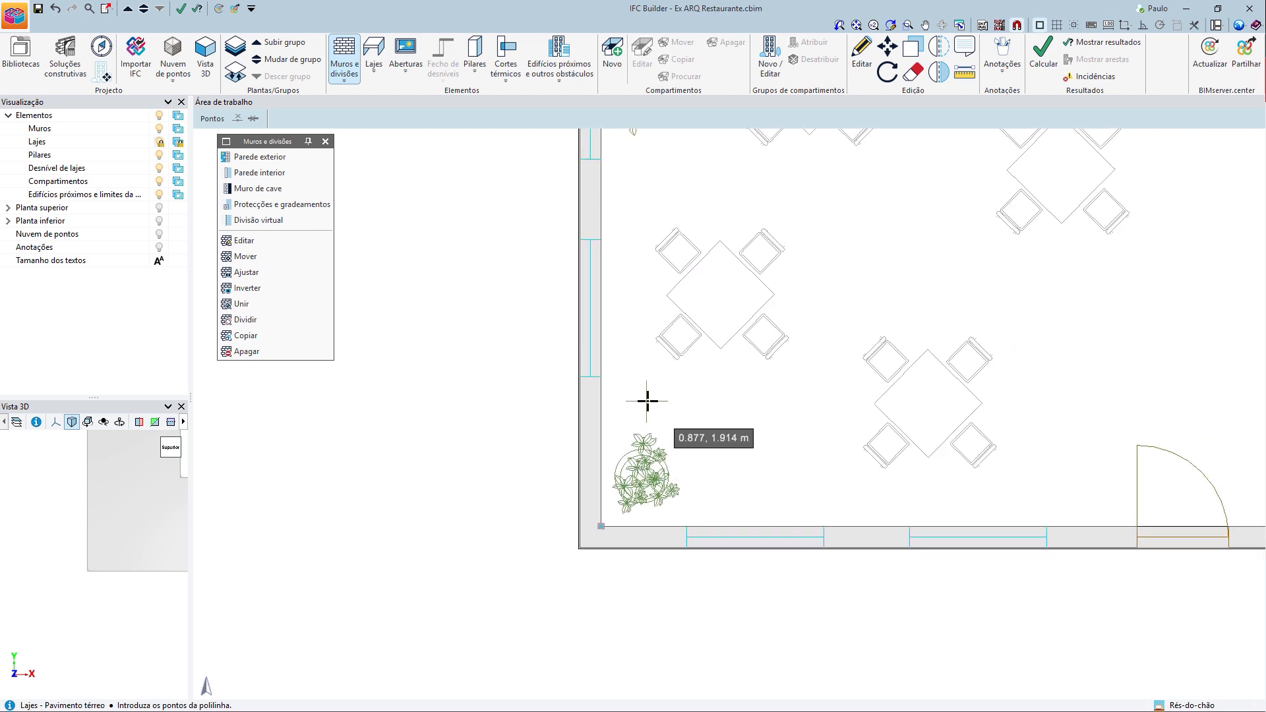
pyautogui.scroll(-5, 636, 402)
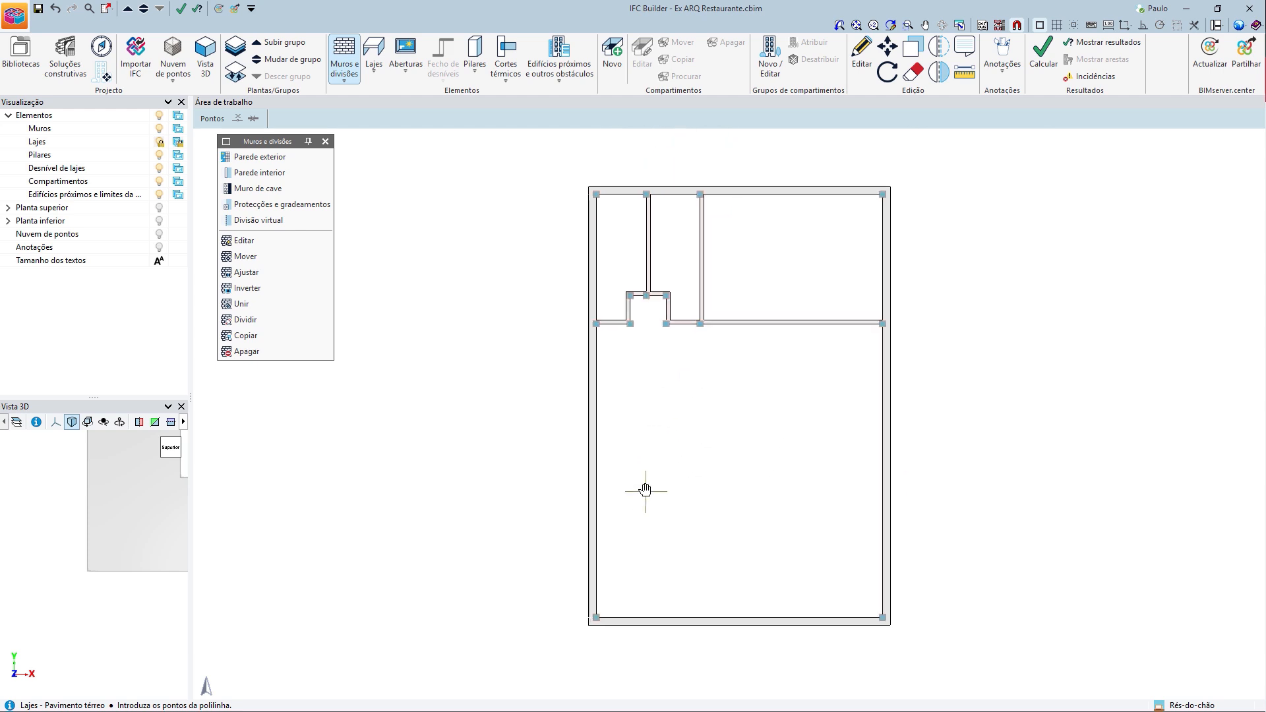
pyautogui.scroll(3, 644, 486)
pyautogui.click(608, 504)
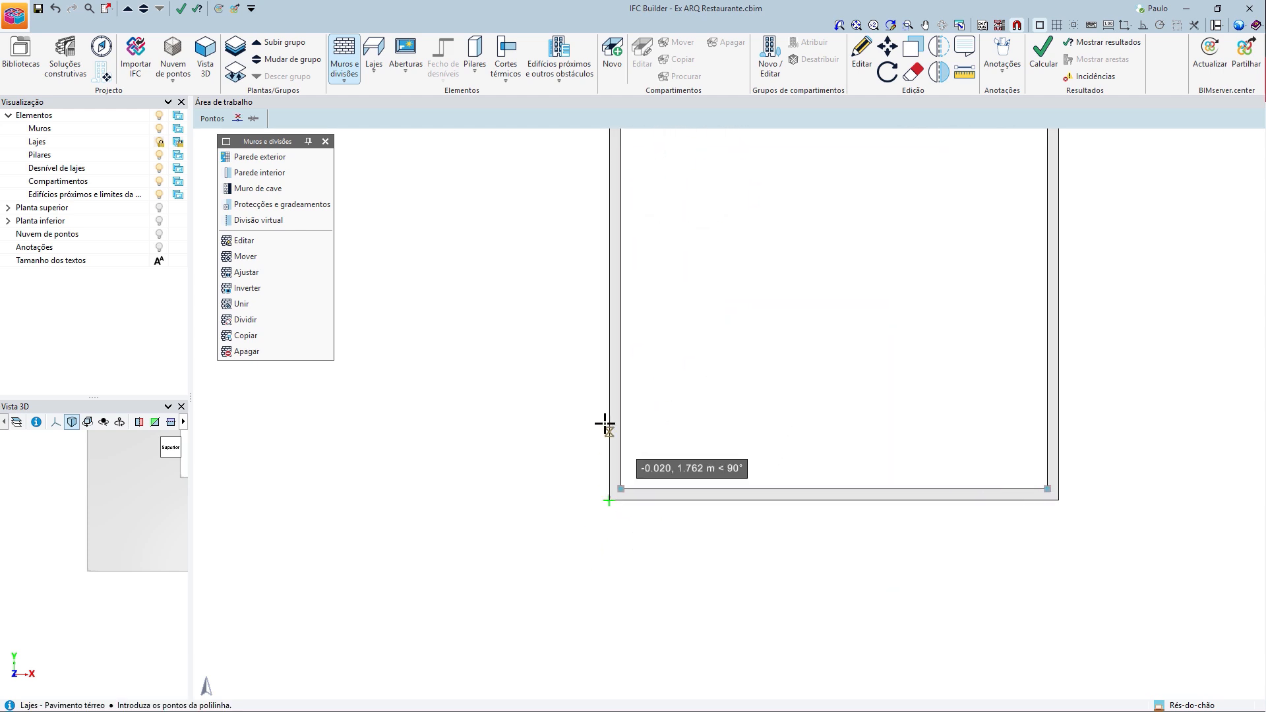
pyautogui.scroll(-4, 574, 437)
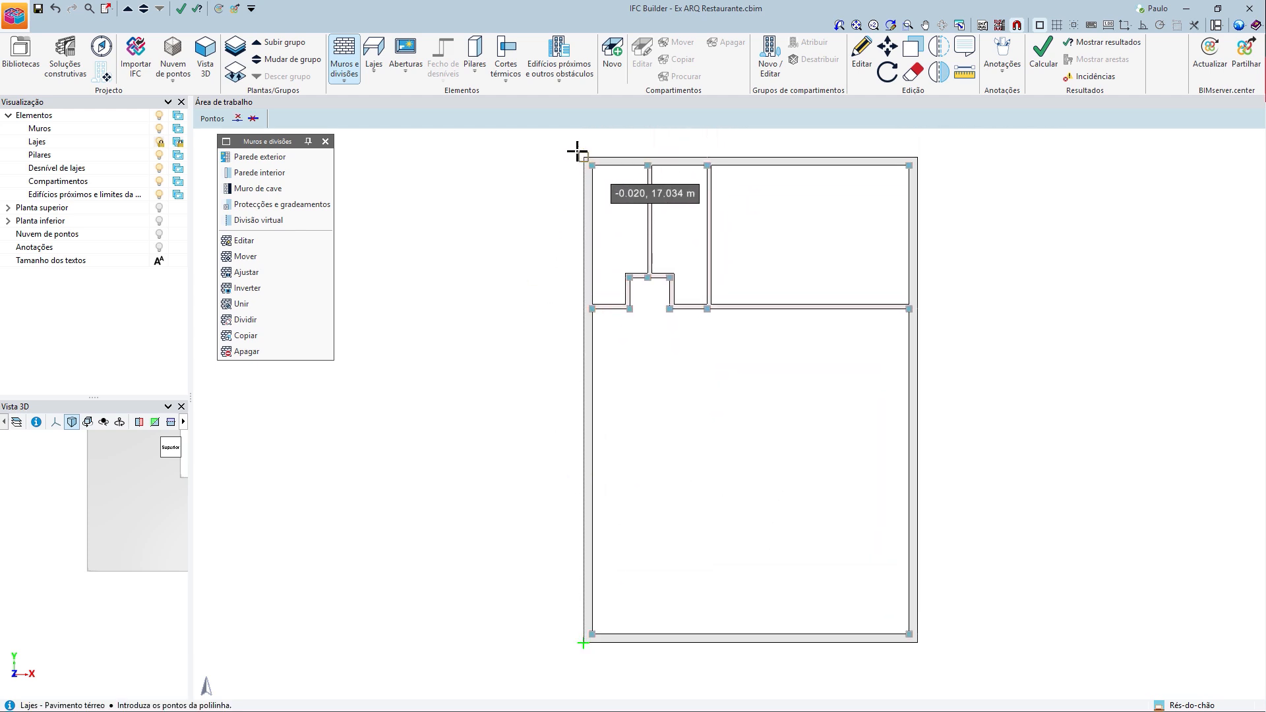
pyautogui.click(583, 156)
pyautogui.click(921, 156)
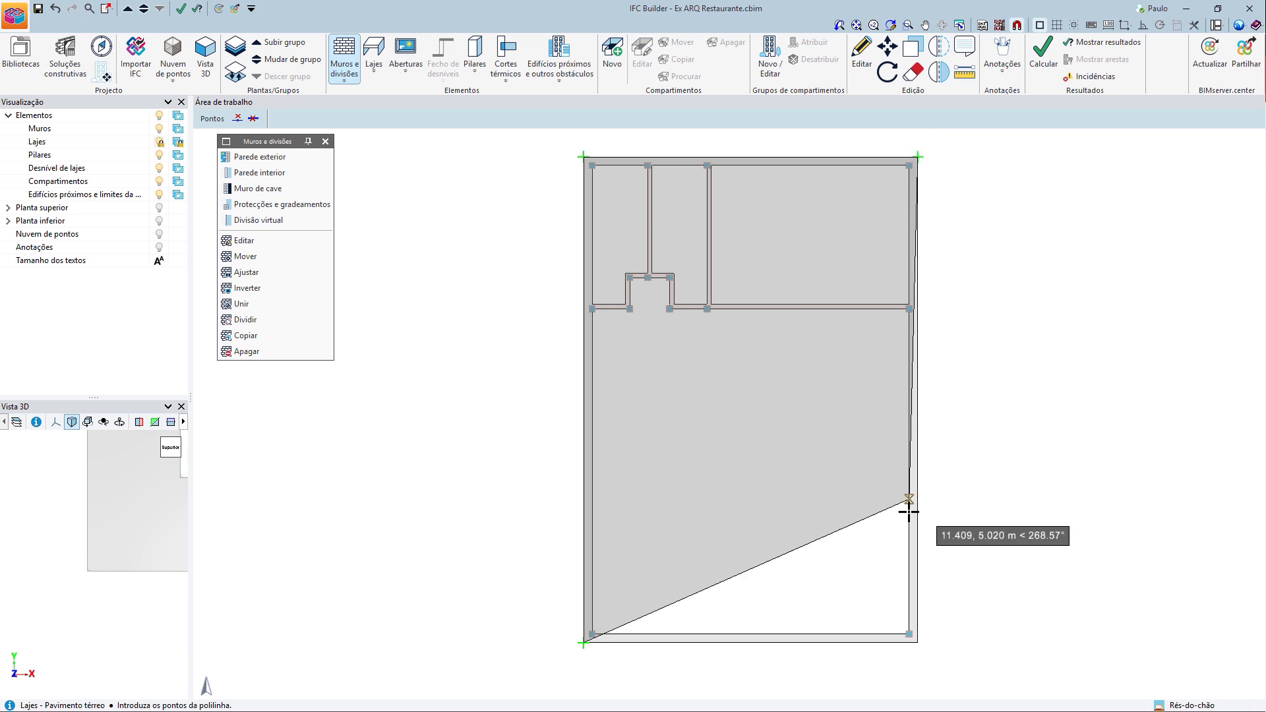
pyautogui.click(917, 642)
pyautogui.press('Return')
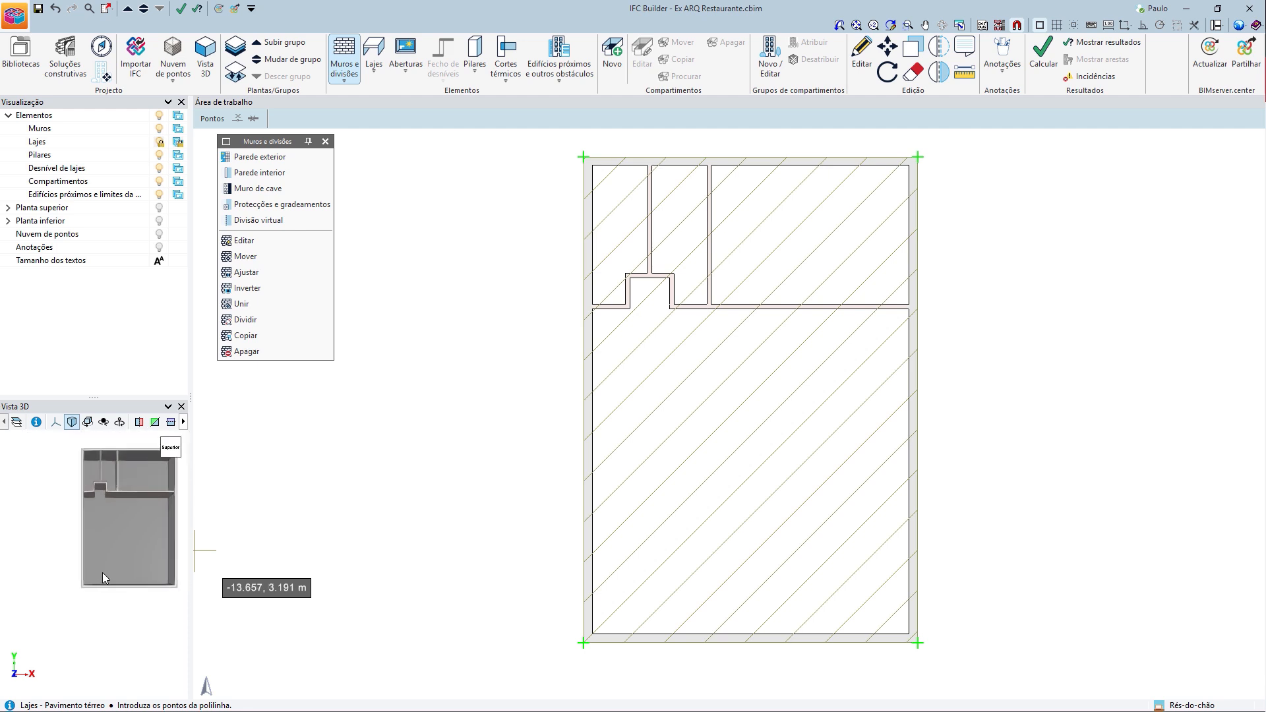
pyautogui.moveTo(101, 573); pyautogui.dragTo(109, 544, button='middle')
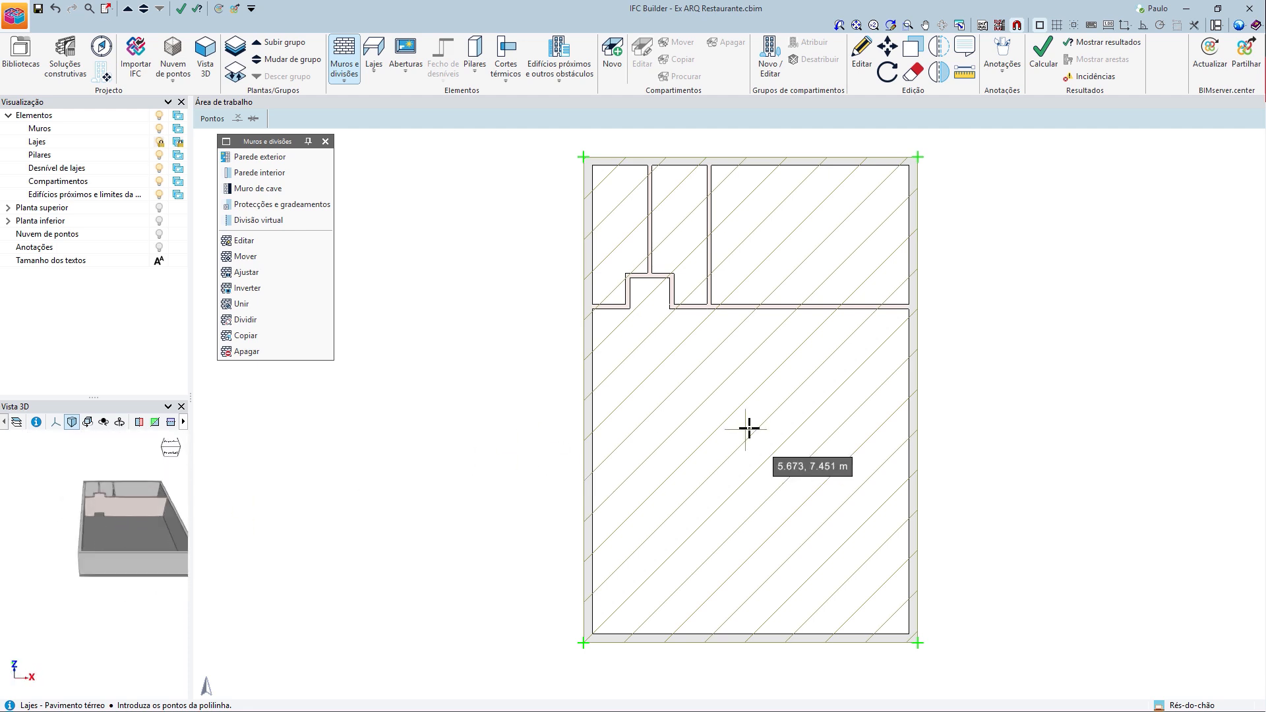
# - With the drawing mask shown again, create a simplified door type with reference POR, no fixed width and 2.030 m height, and use it
pyautogui.scroll(-2, 750, 427)
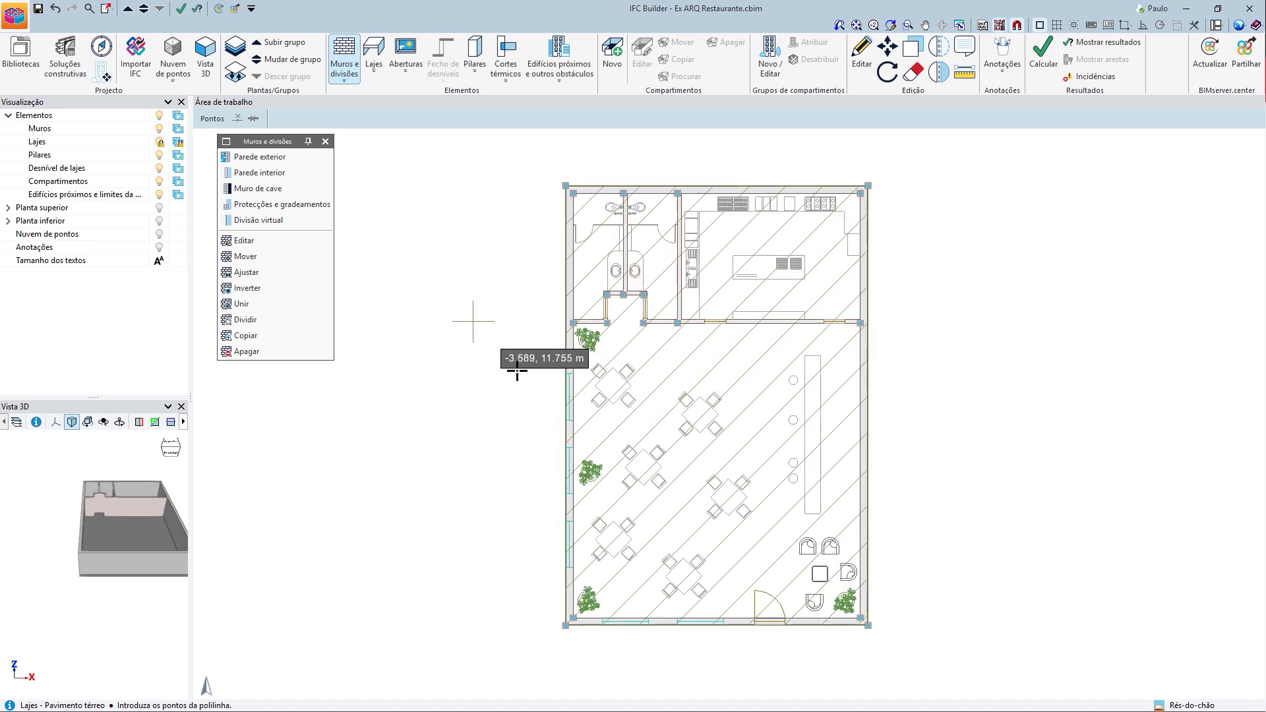
pyautogui.scroll(2, 672, 618)
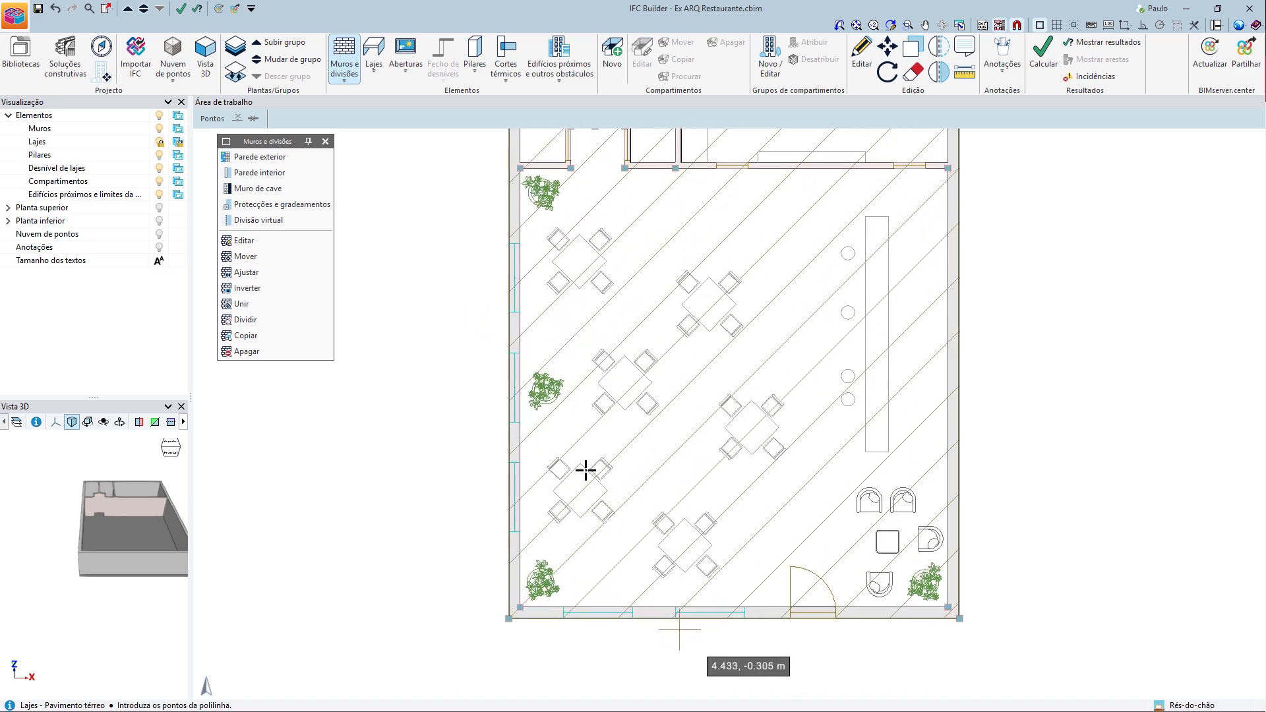
pyautogui.click(410, 54)
pyautogui.click(401, 165)
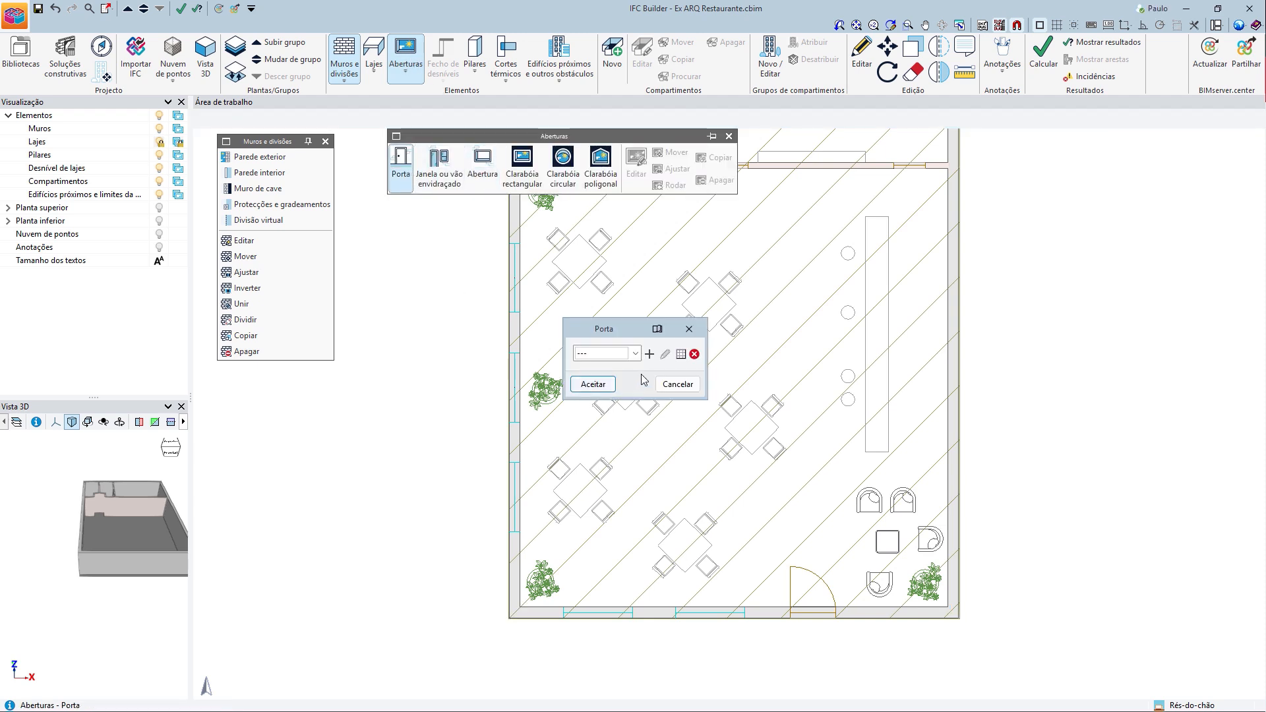
pyautogui.click(649, 355)
pyautogui.write('PO')
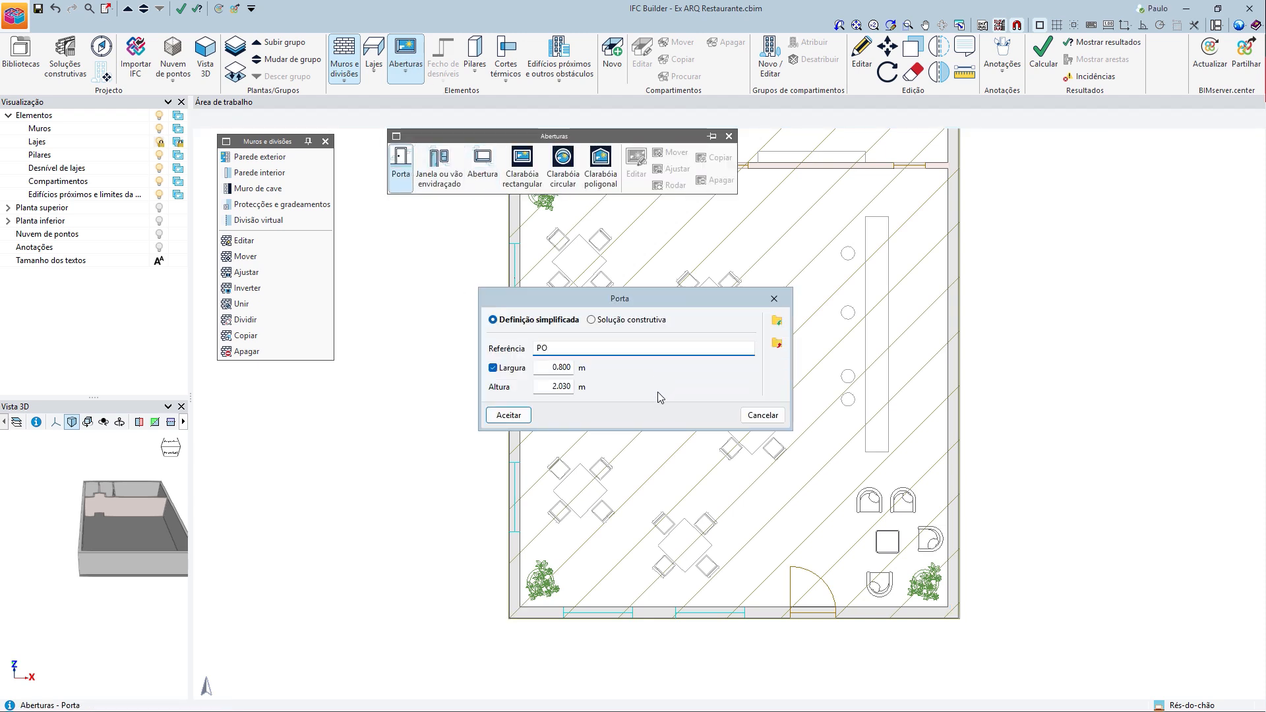
pyautogui.write('R')
pyautogui.click(511, 368)
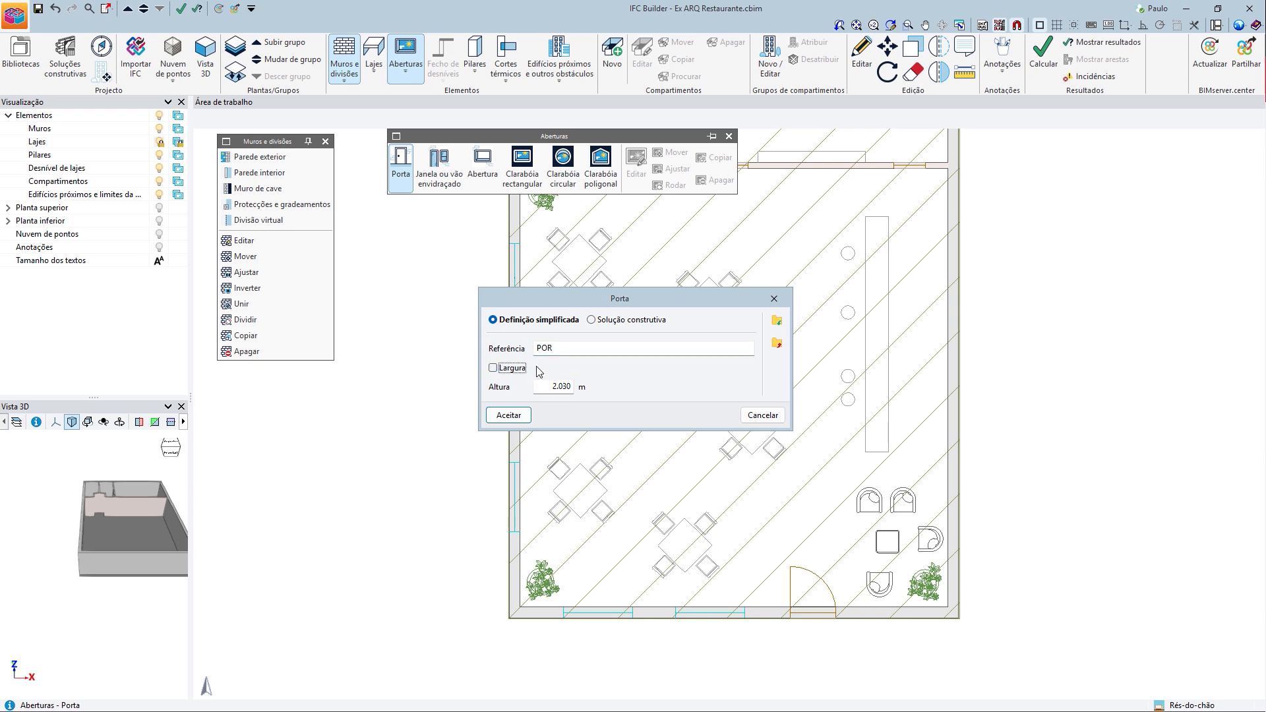
pyautogui.click(519, 369)
pyautogui.click(507, 415)
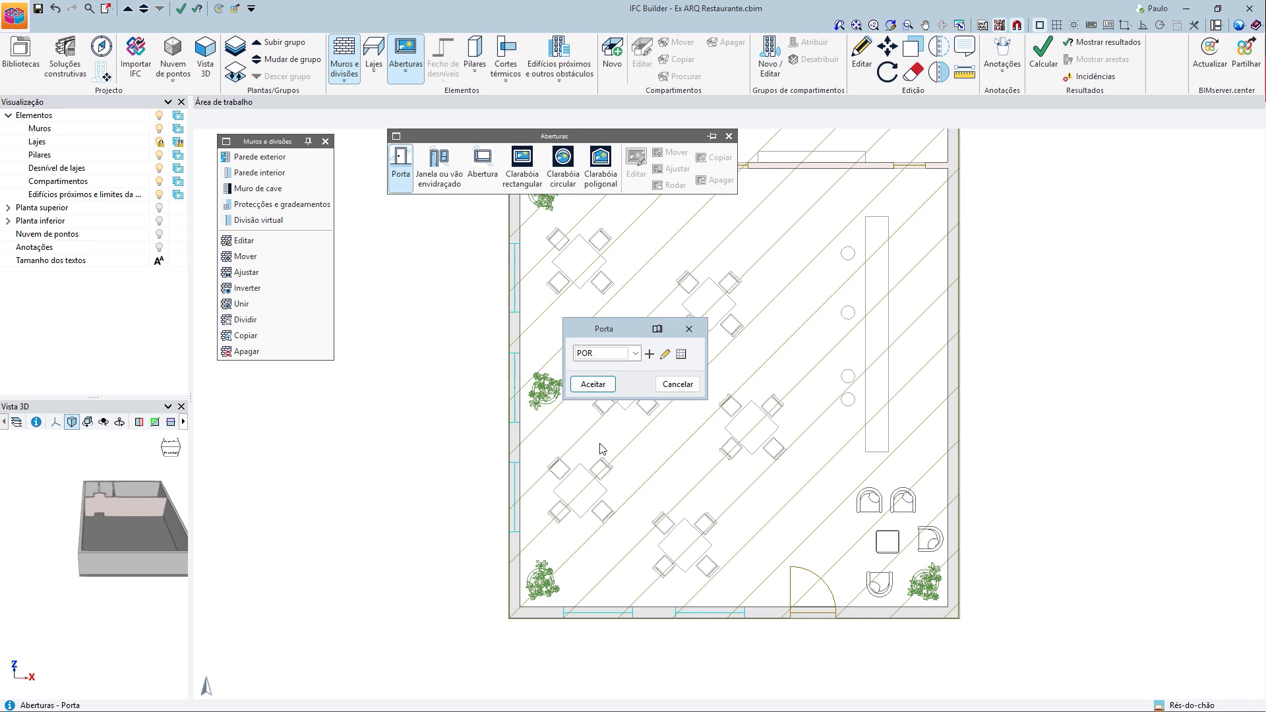
pyautogui.click(586, 385)
# - Place the entrance door in the lower exterior wall between the two jambs drawn on the mask
pyautogui.scroll(3, 836, 604)
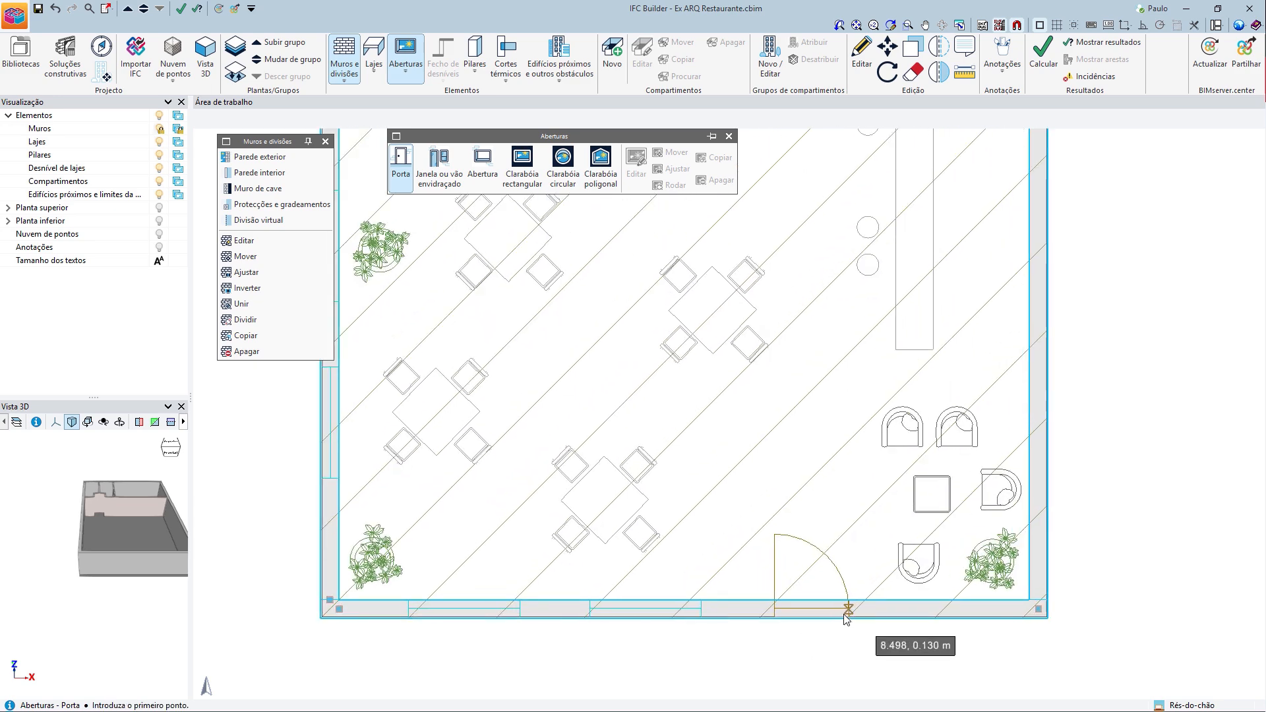
pyautogui.click(847, 609)
pyautogui.click(776, 608)
pyautogui.scroll(-3, 777, 620)
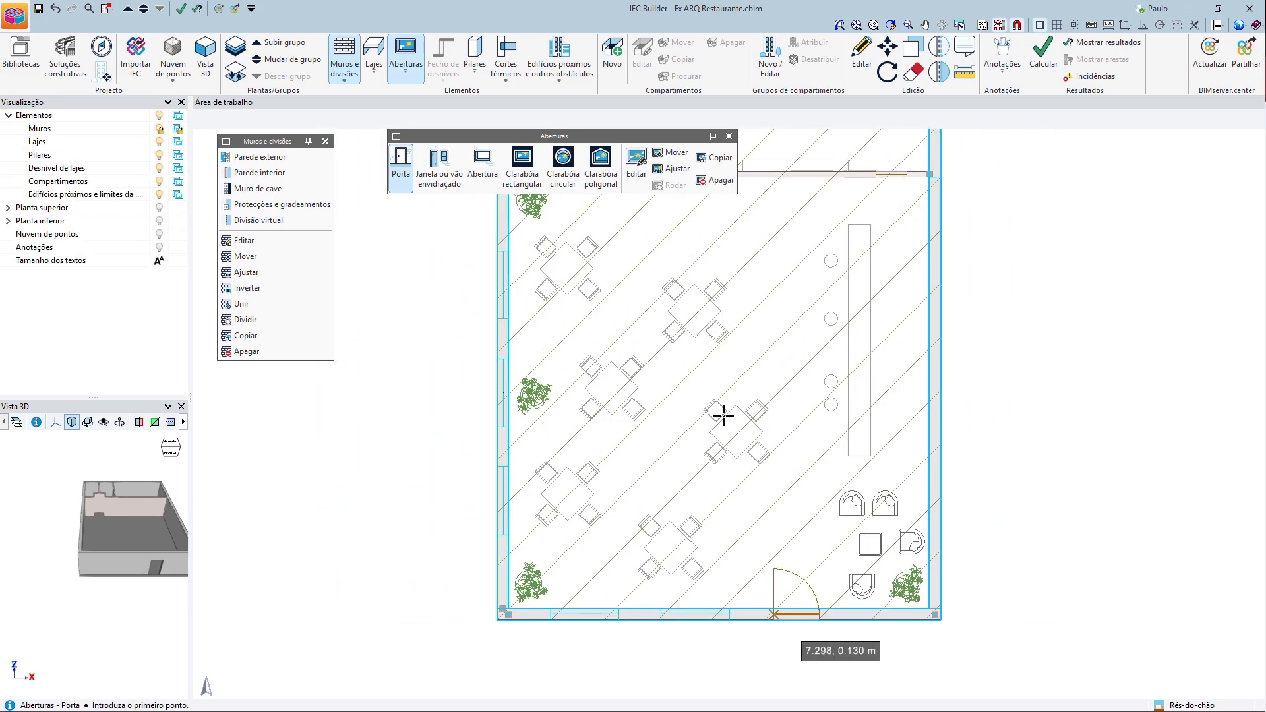
# - Place a door in the partition between kitchen and dining room, at the mask opening nearest the restrooms
pyautogui.scroll(2, 719, 435)
pyautogui.scroll(3, 777, 480)
pyautogui.click(825, 439)
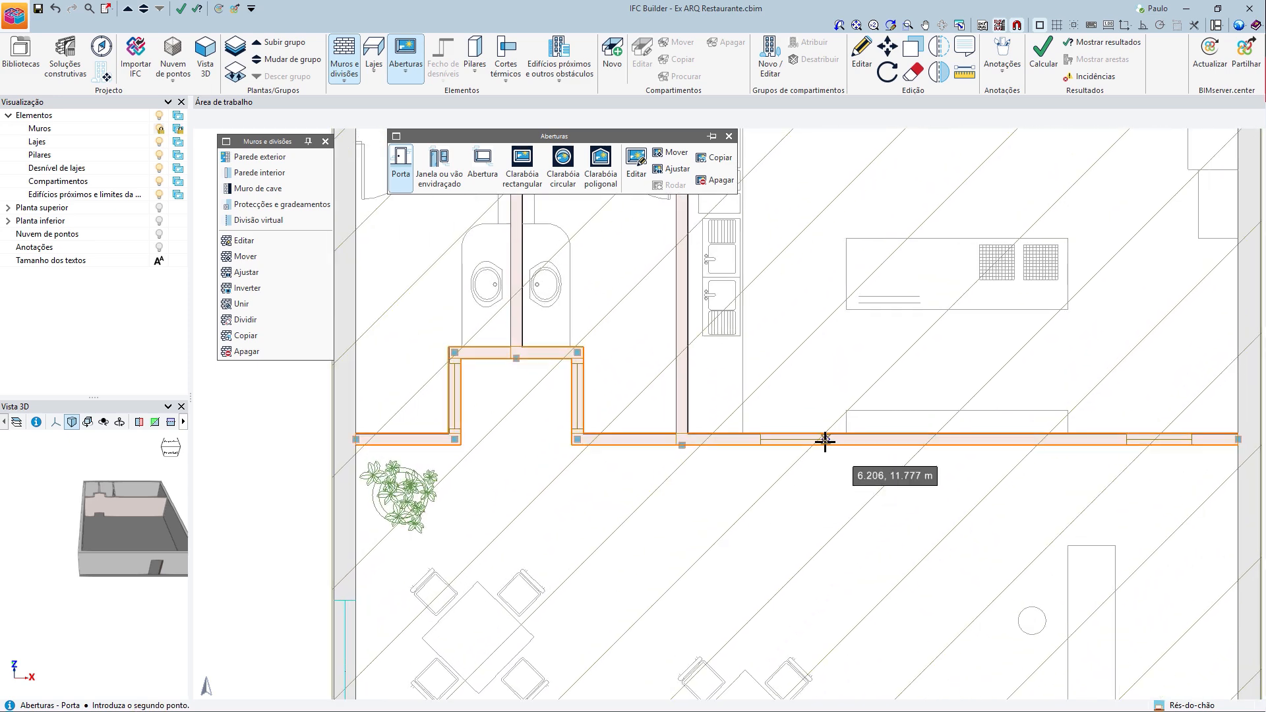
pyautogui.click(759, 440)
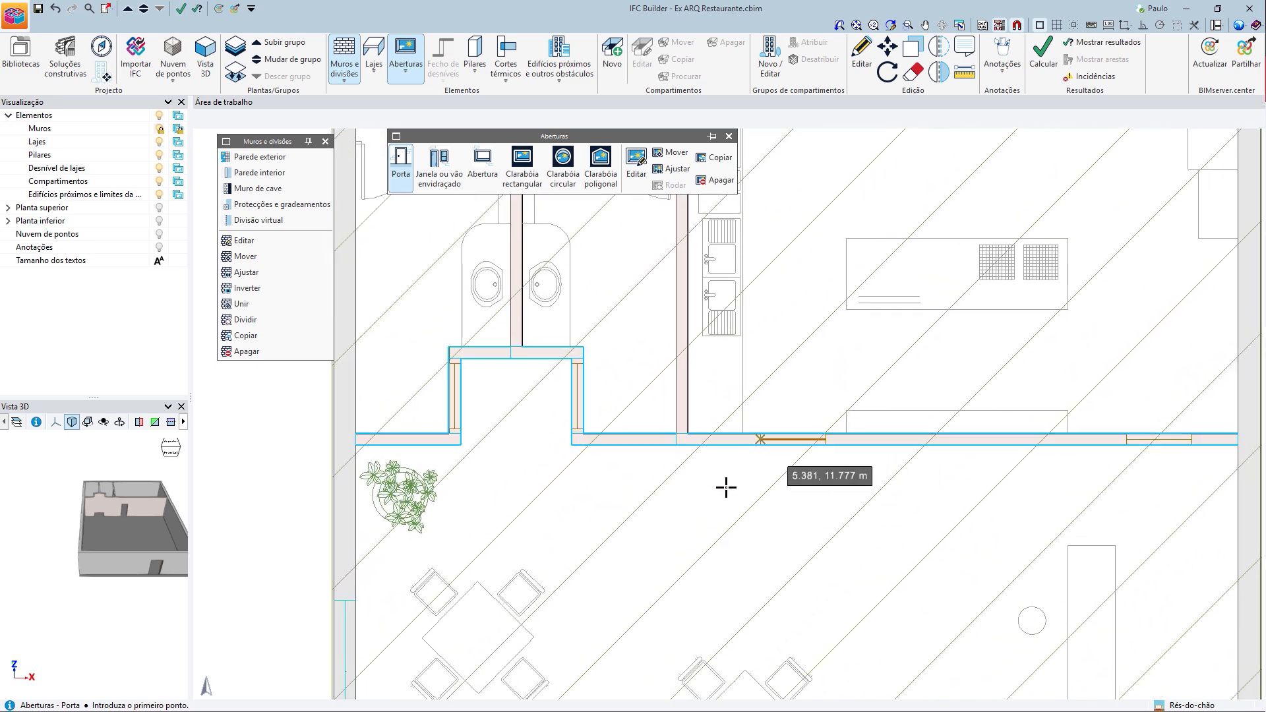
# - Place the two restroom doors in the side walls of the recess, spanning the openings on the mask
pyautogui.scroll(4, 576, 427)
pyautogui.click(575, 430)
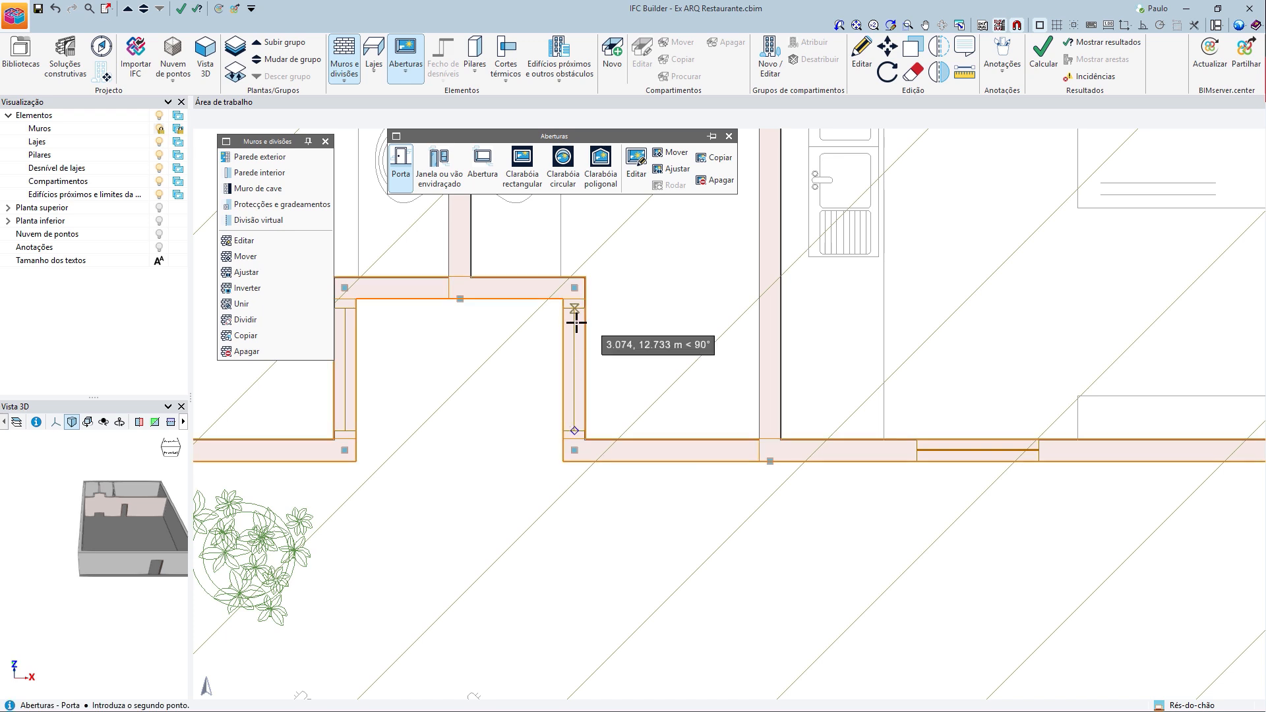
pyautogui.click(576, 323)
pyautogui.click(345, 431)
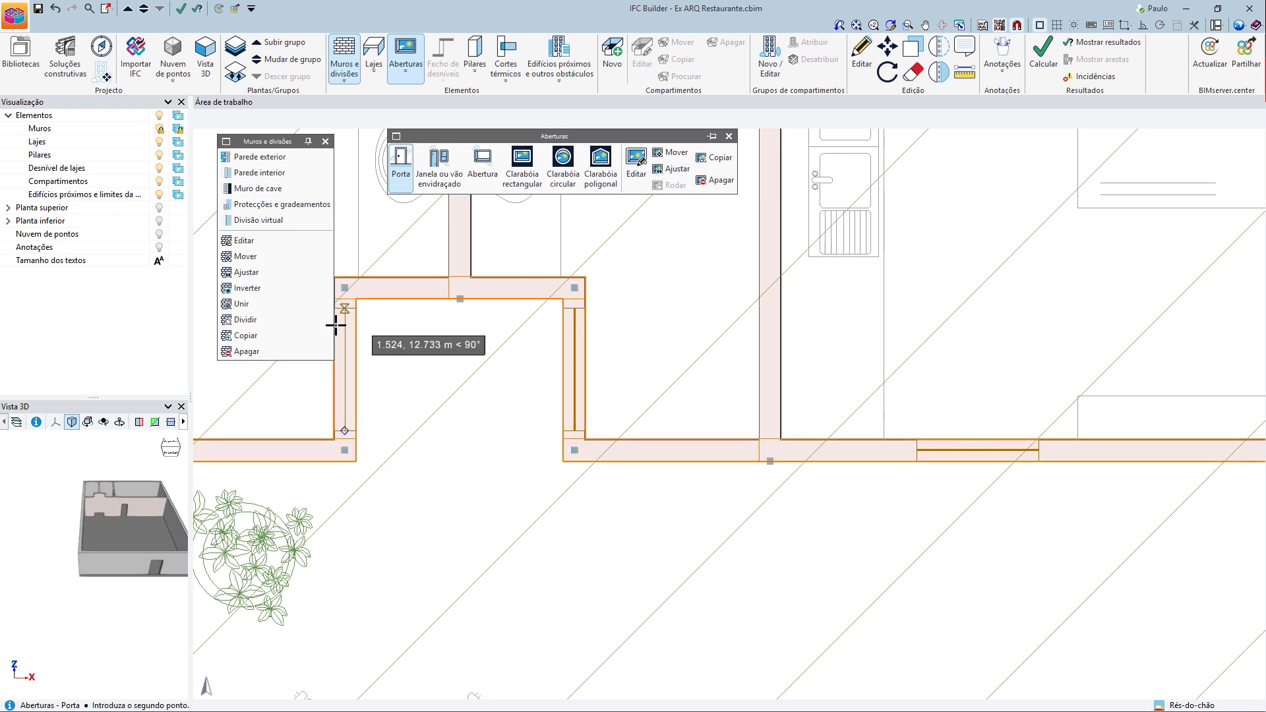
pyautogui.click(343, 316)
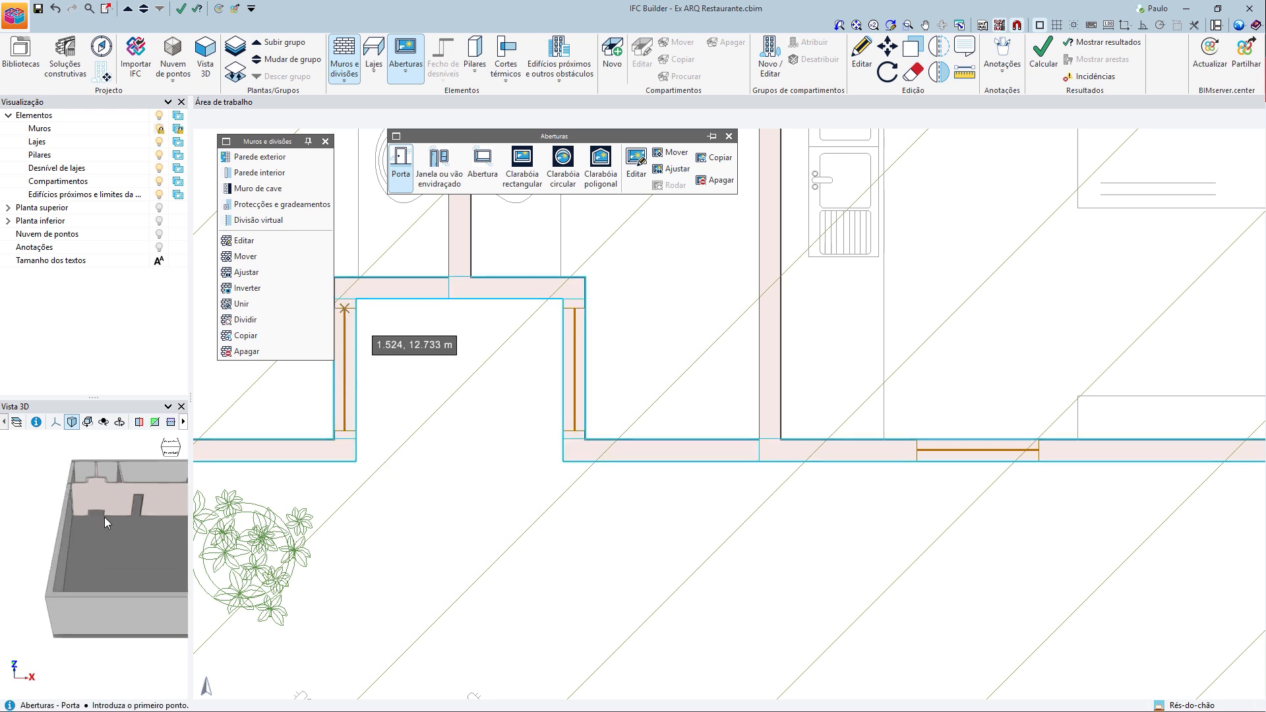
# - Examine the door openings in the interior walls in the 3D view
pyautogui.scroll(2, 104, 518)
pyautogui.moveTo(126, 561)
pyautogui.mouseDown()
pyautogui.moveTo(116, 550)
pyautogui.moveTo(60, 554)
pyautogui.mouseUp()
pyautogui.moveTo(121, 488); pyautogui.dragTo(80, 536)
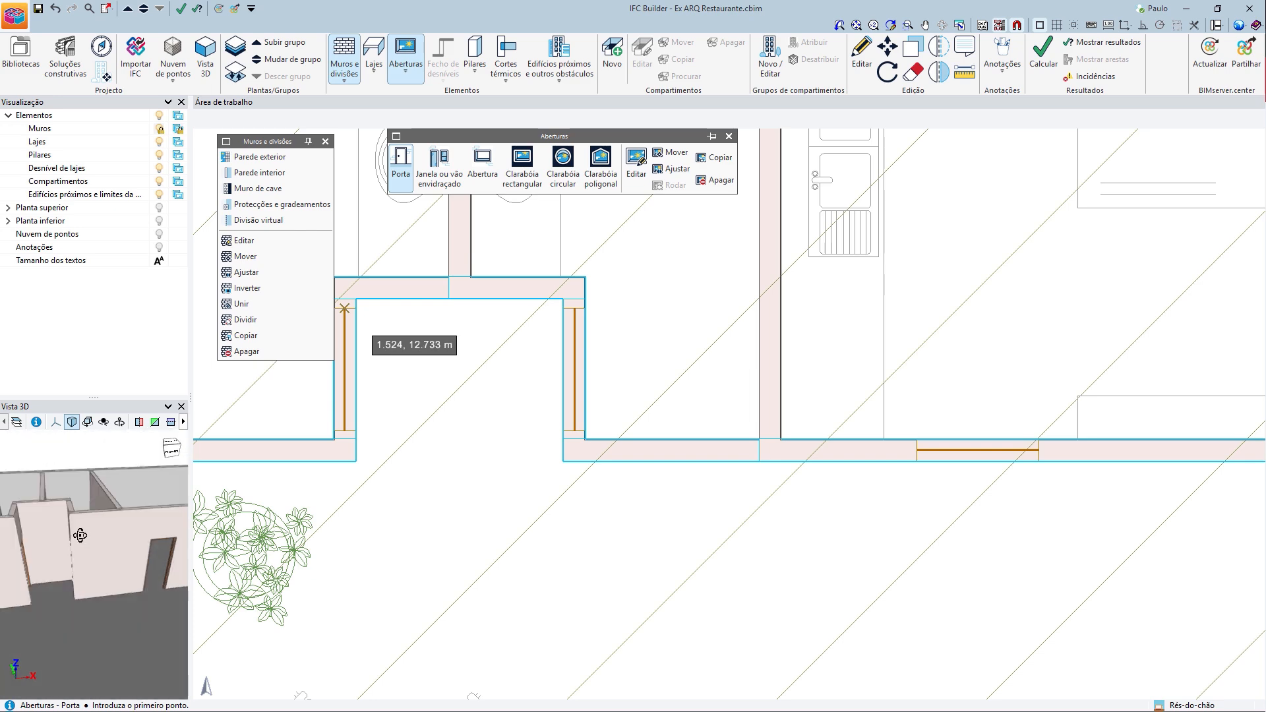
pyautogui.scroll(-5, 559, 424)
pyautogui.scroll(-3, 574, 494)
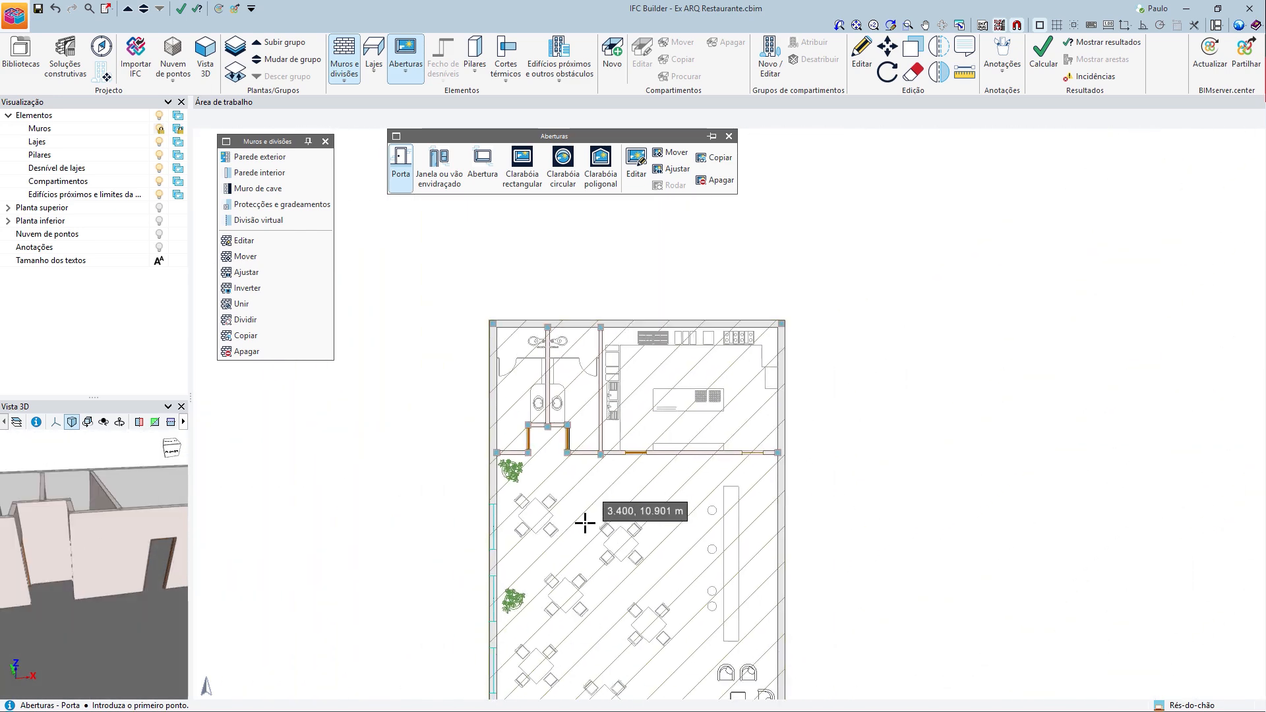
pyautogui.scroll(1, 658, 369)
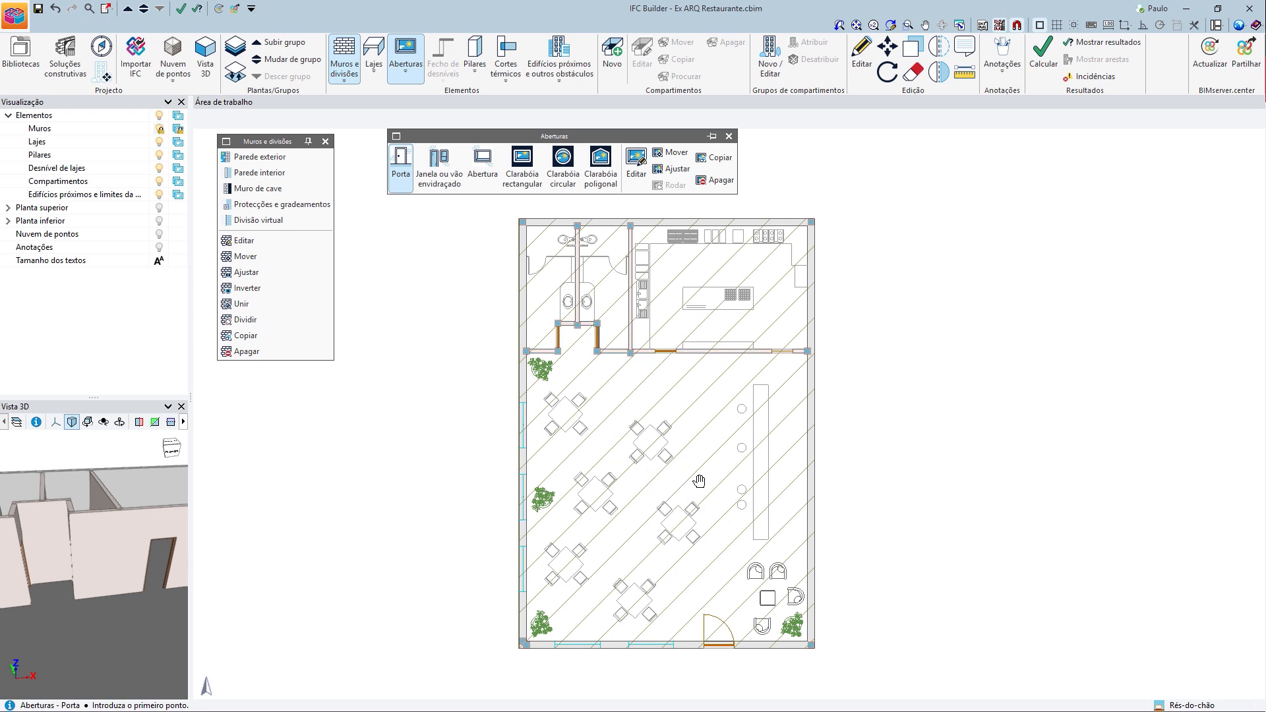
pyautogui.scroll(-1, 698, 480)
# - Create a simplified window type with reference JAN and no fixed width, and use it with a 1.200 m sill height
pyautogui.click(455, 190)
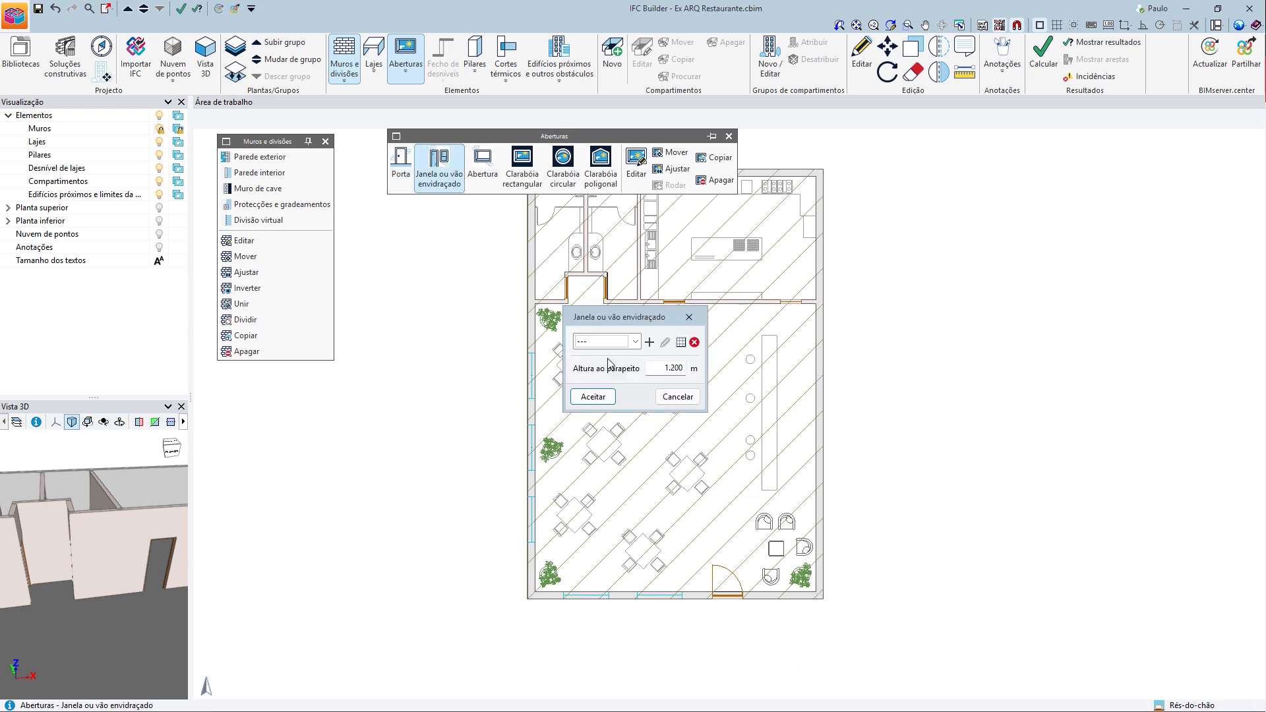
pyautogui.click(650, 341)
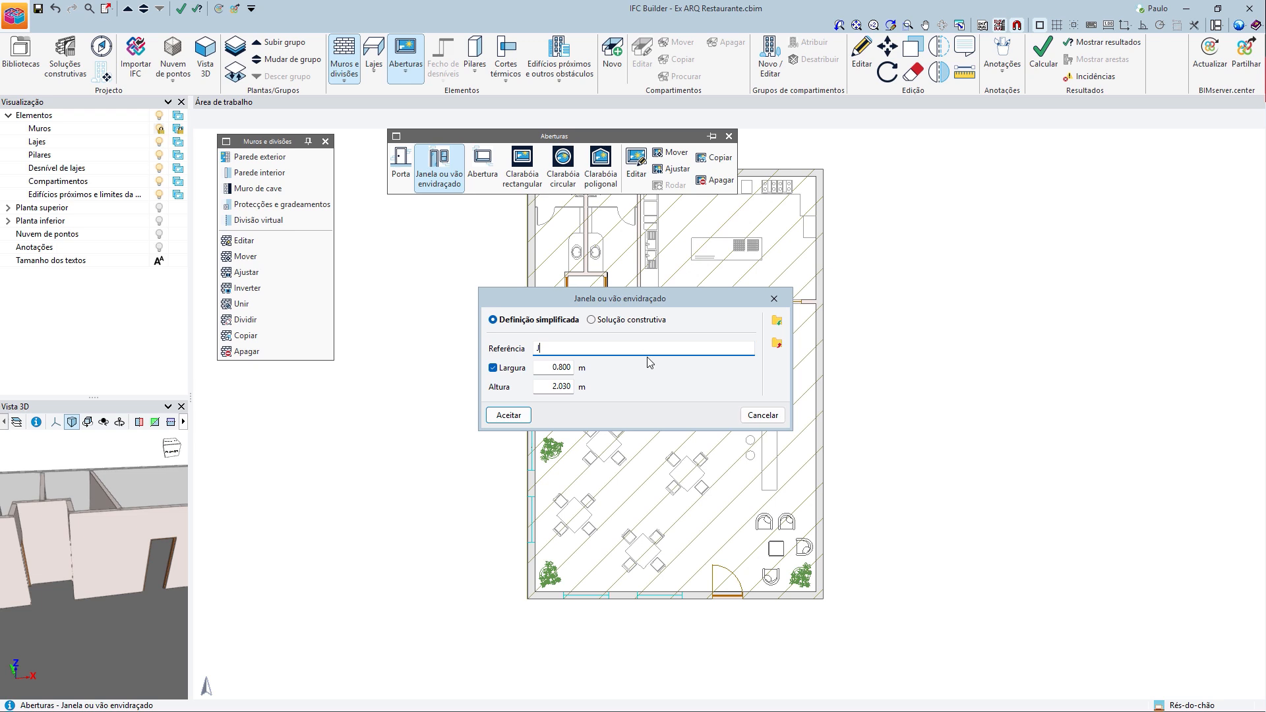
pyautogui.click(528, 369)
pyautogui.doubleClick(553, 386)
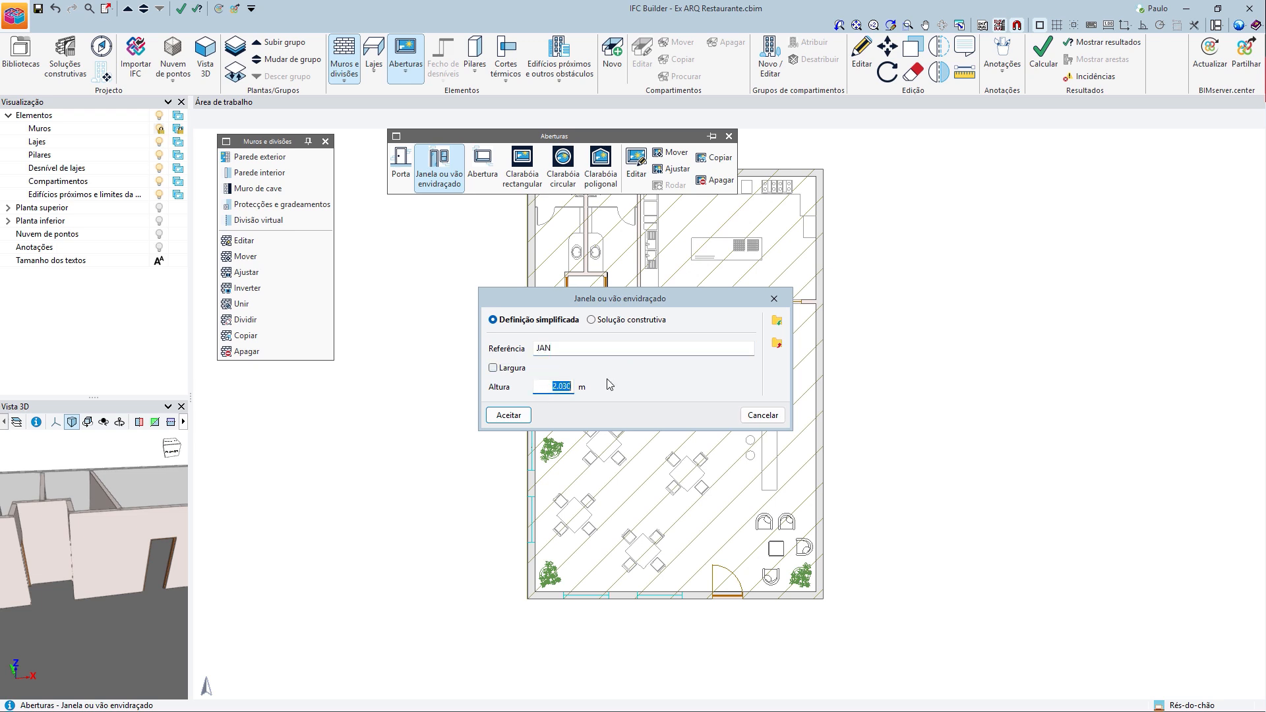
pyautogui.click(514, 416)
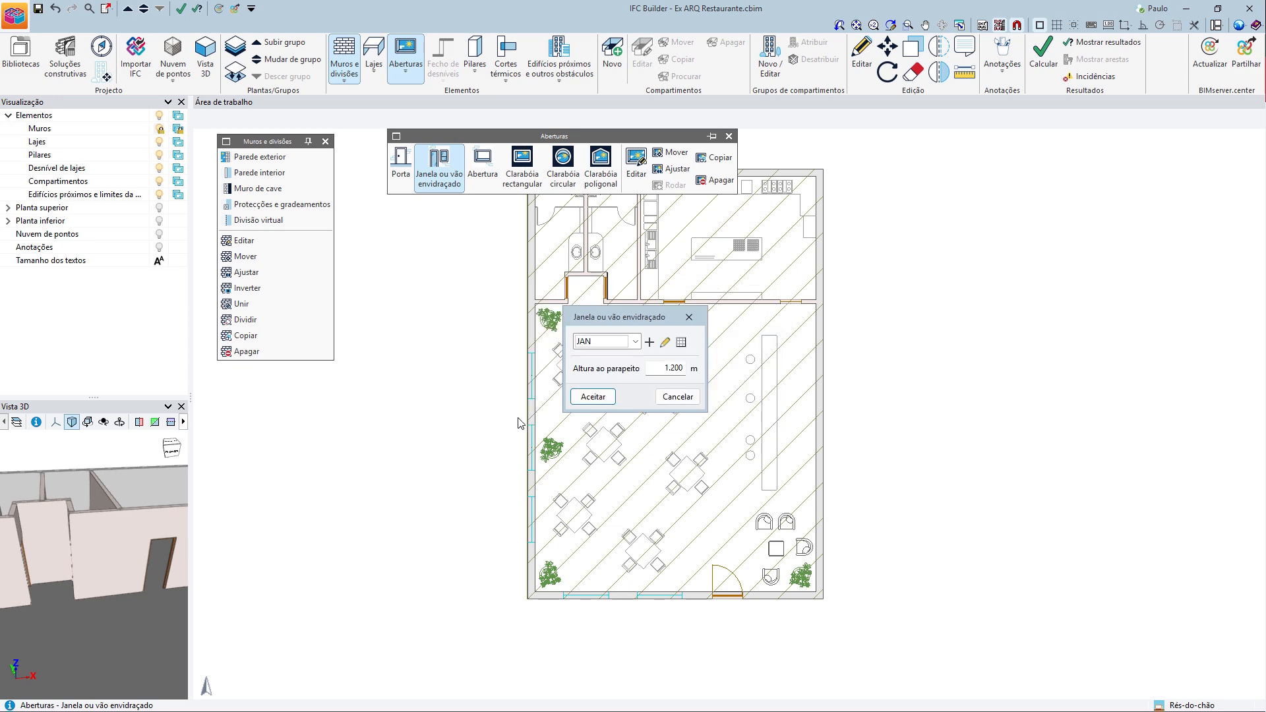
pyautogui.click(592, 397)
# - Place two JAN windows in the lower exterior wall, spanning the window openings drawn on the mask beside the entrance door
pyautogui.scroll(3, 679, 601)
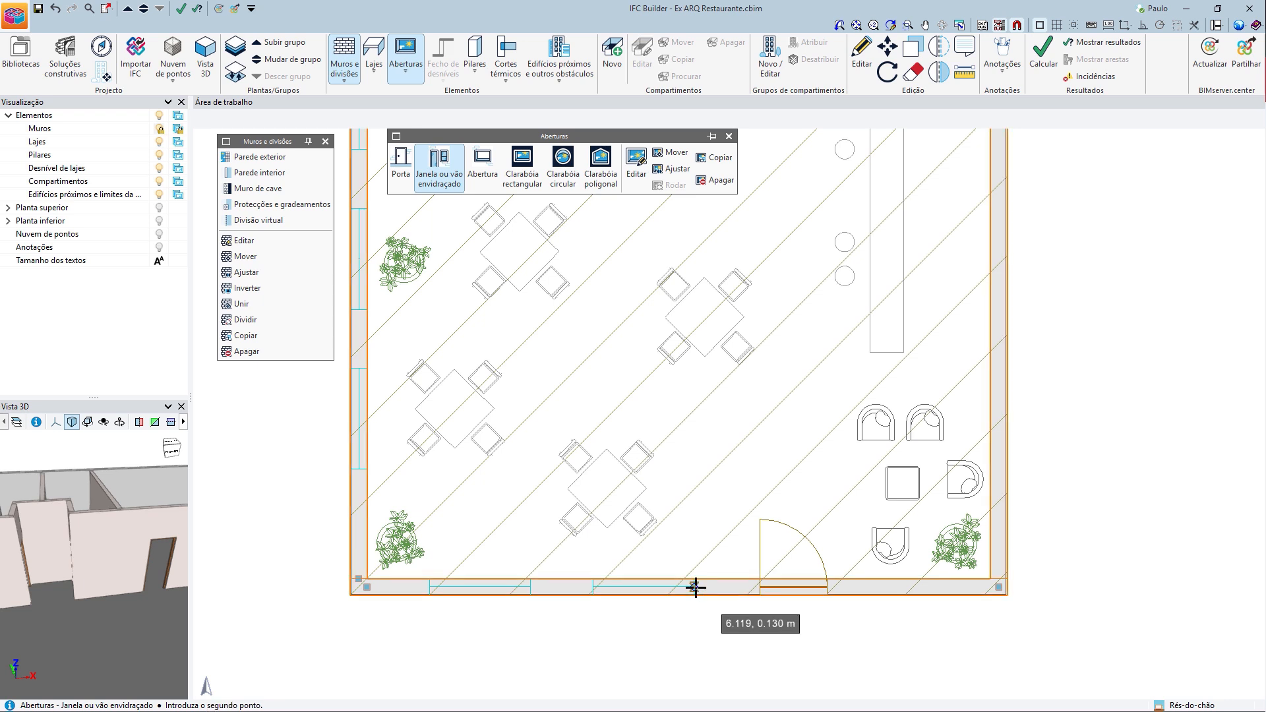
pyautogui.click(600, 586)
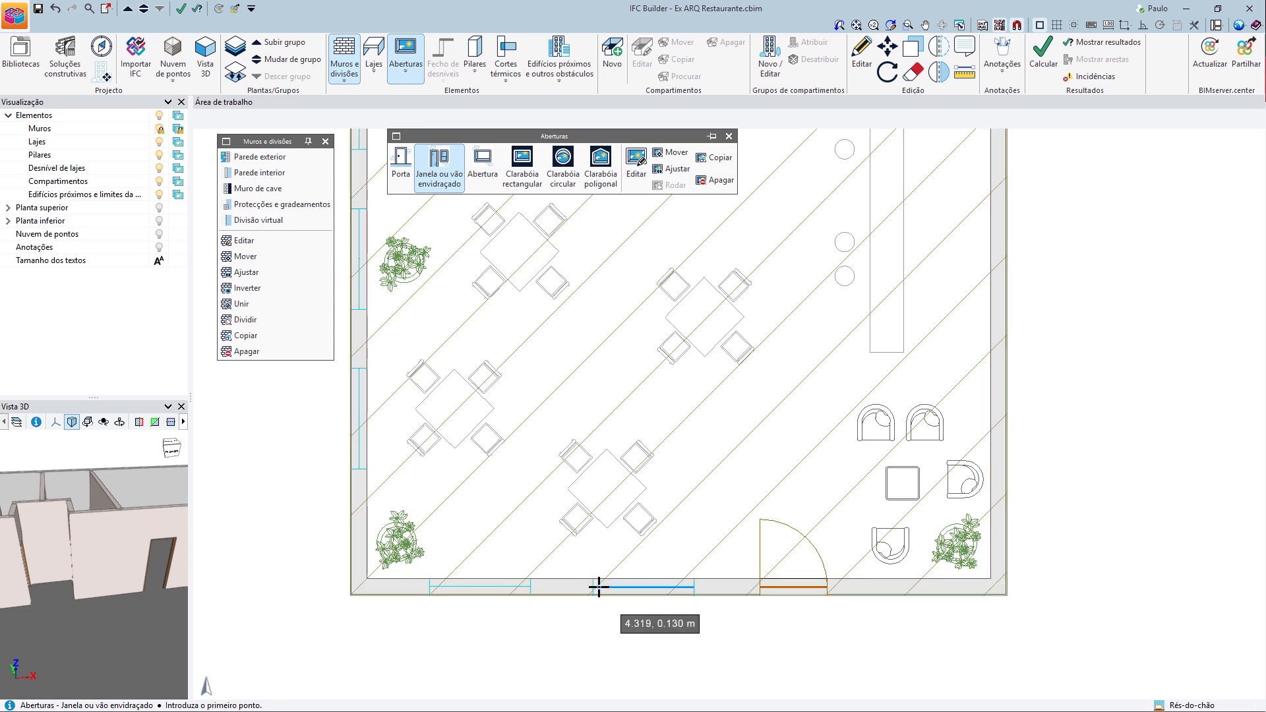
pyautogui.click(535, 586)
pyautogui.click(435, 586)
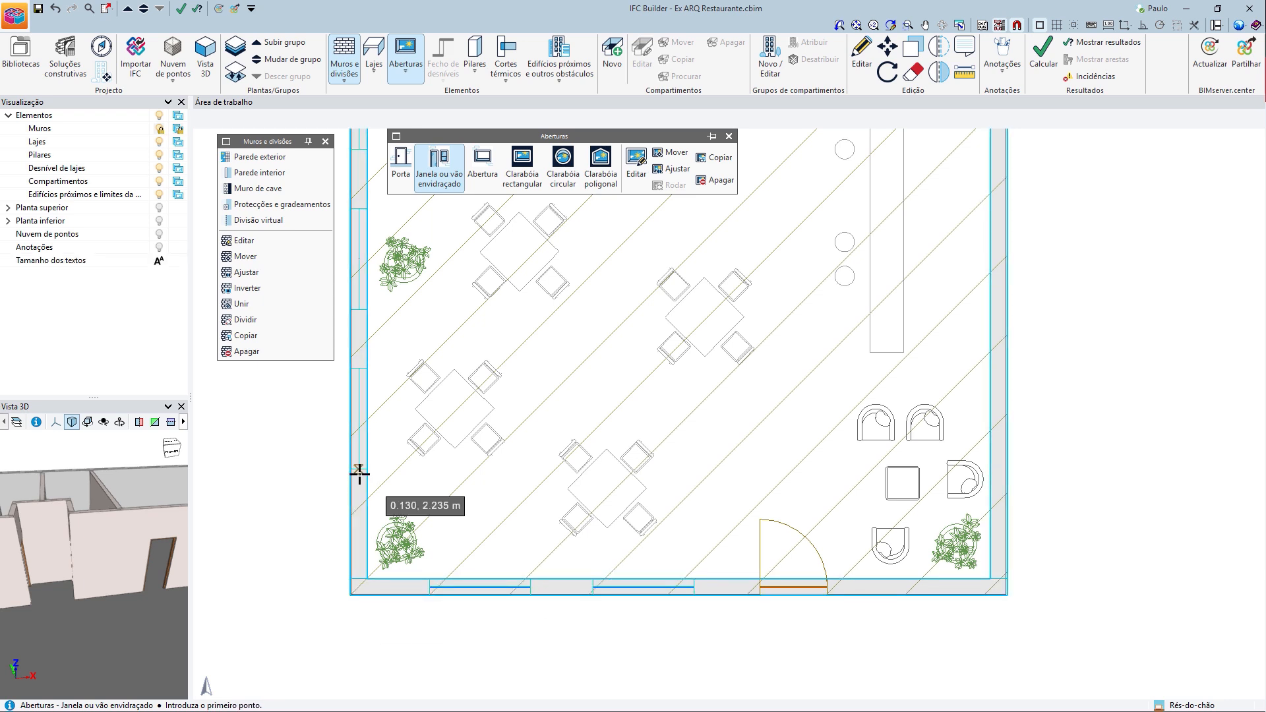
# - Place three JAN windows in the dining room's left exterior wall, spanning the mask openings, and finish inserting openings
pyautogui.moveTo(364, 338); pyautogui.dragTo(493, 558, button='middle')
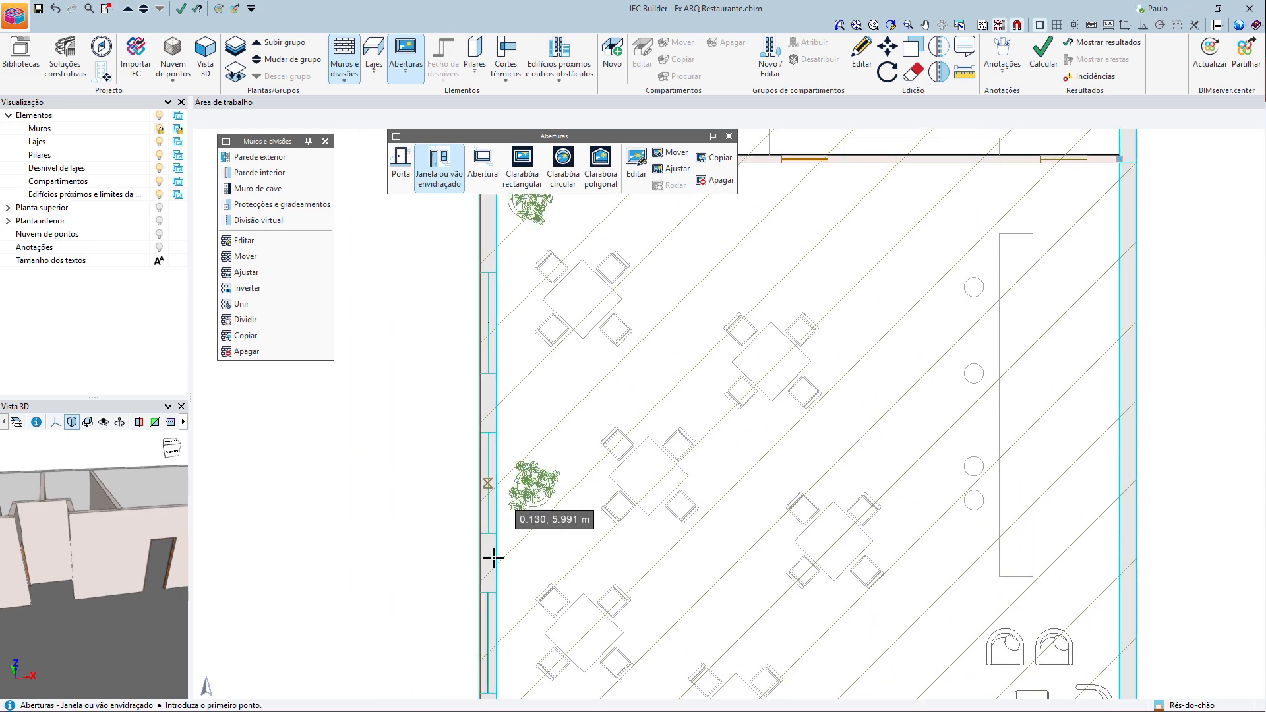
pyautogui.moveTo(489, 438); pyautogui.dragTo(497, 541, button='middle')
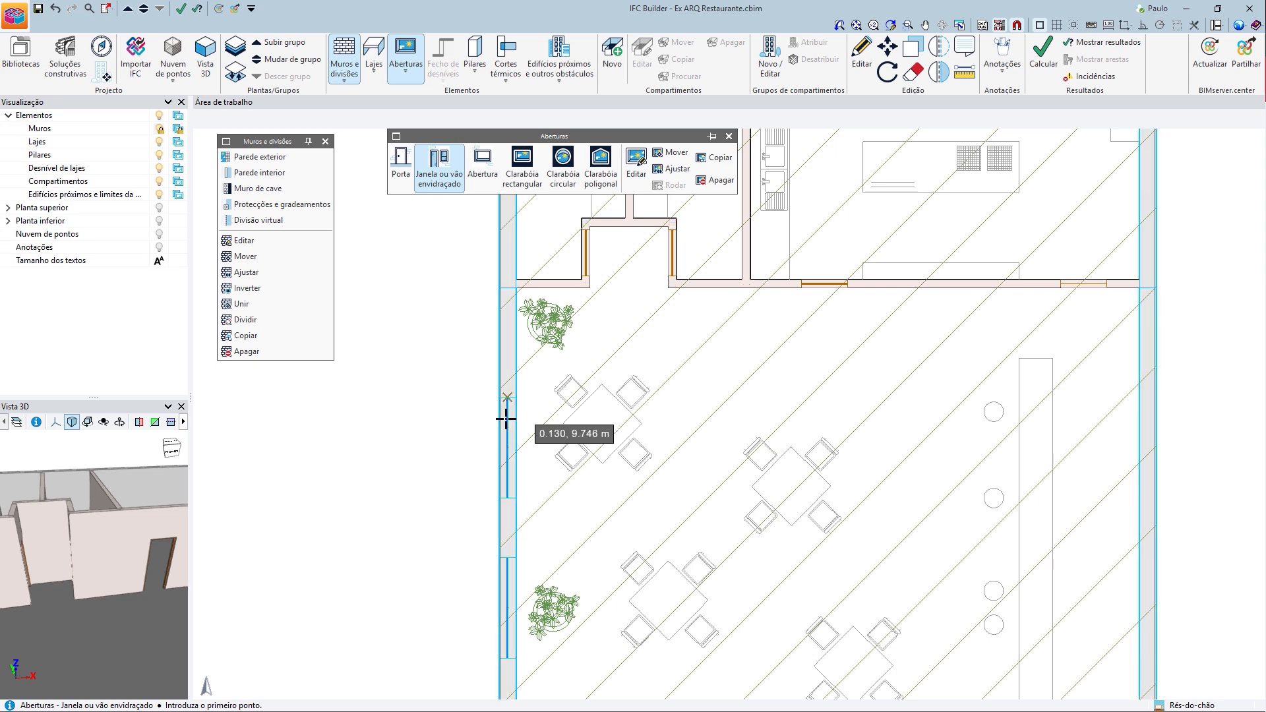
pyautogui.scroll(-4, 565, 480)
pyautogui.scroll(-6, 101, 546)
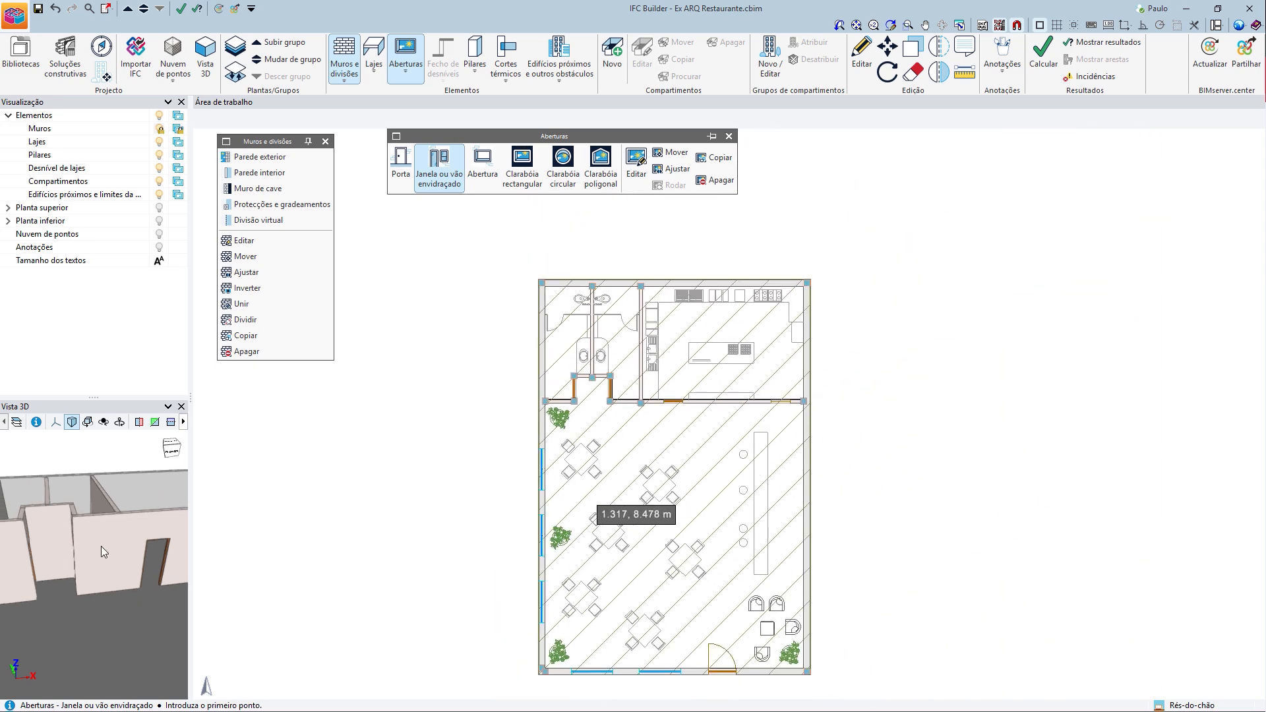
pyautogui.moveTo(102, 600)
pyautogui.mouseDown(button='middle')
pyautogui.moveTo(119, 613)
pyautogui.moveTo(154, 594)
pyautogui.moveTo(114, 603)
pyautogui.mouseUp(button='middle')
pyautogui.scroll(-1, 485, 489)
pyautogui.moveTo(503, 463); pyautogui.dragTo(491, 435, button='middle')
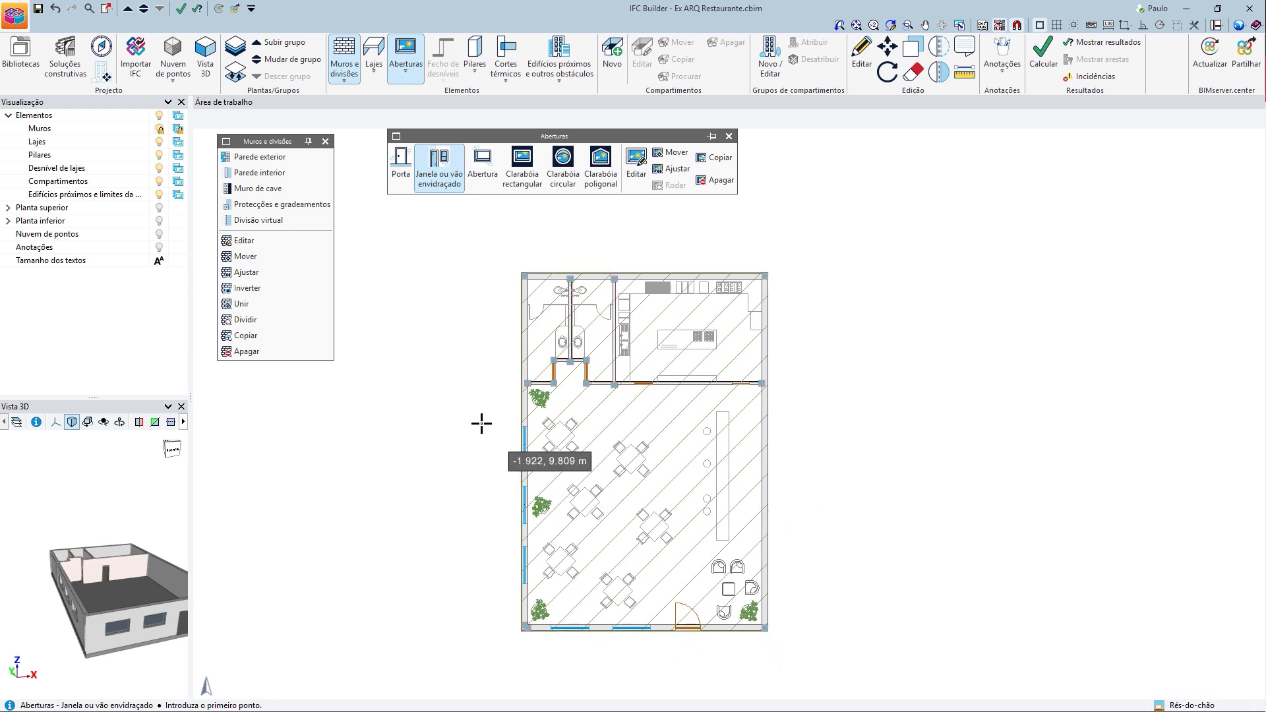
pyautogui.rightClick(474, 423)
pyautogui.click(692, 400)
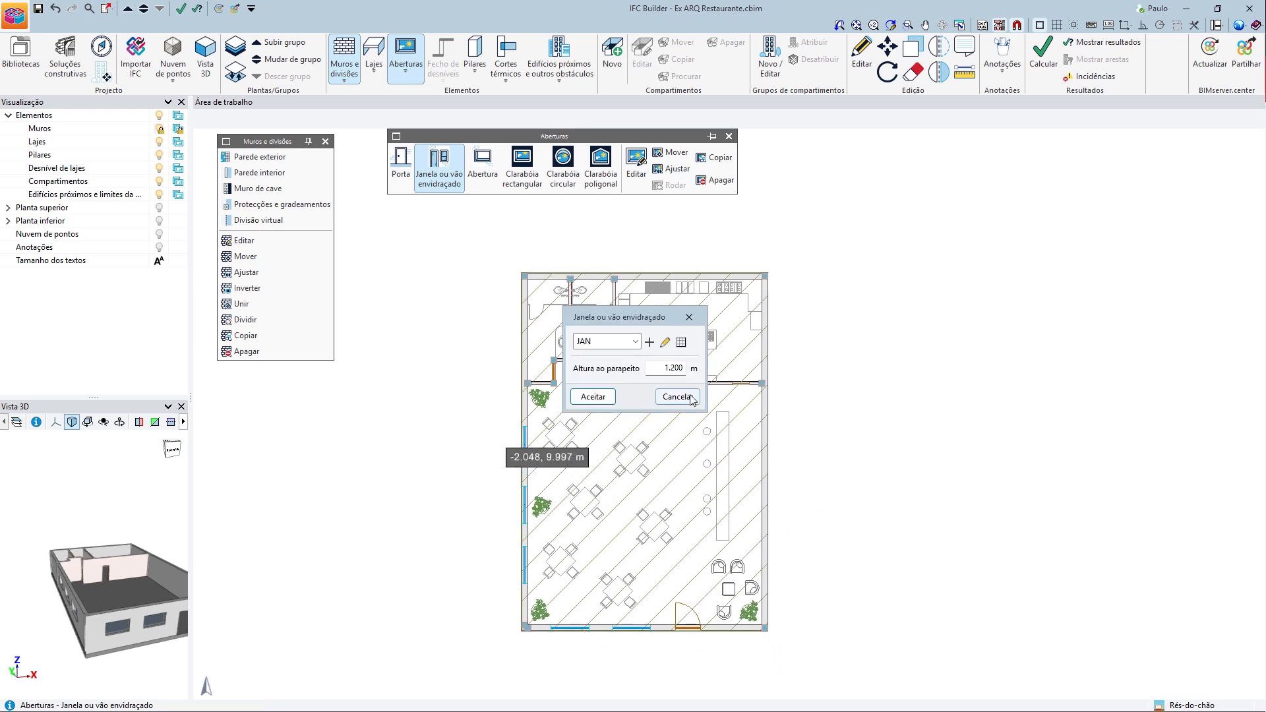
pyautogui.click(325, 142)
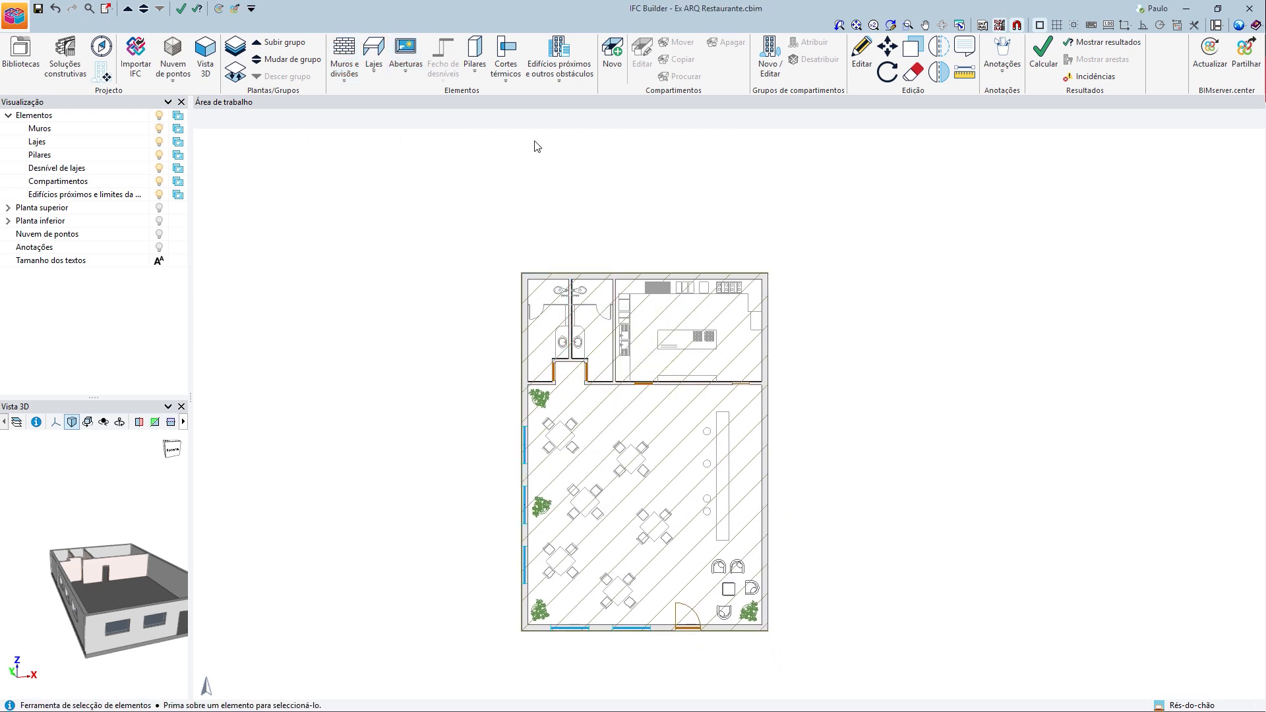
# - Create an interior compartment type SALÃO and place it in the dining room with reference SALÃO
pyautogui.click(613, 59)
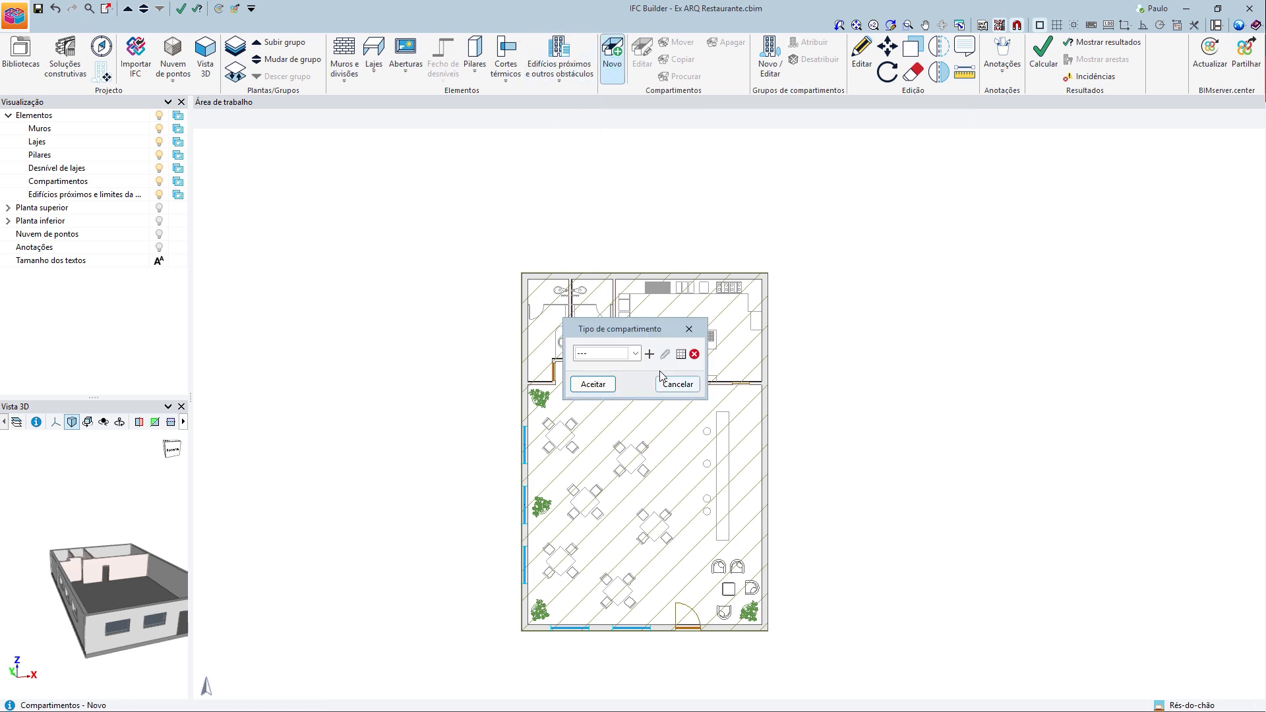
pyautogui.click(650, 354)
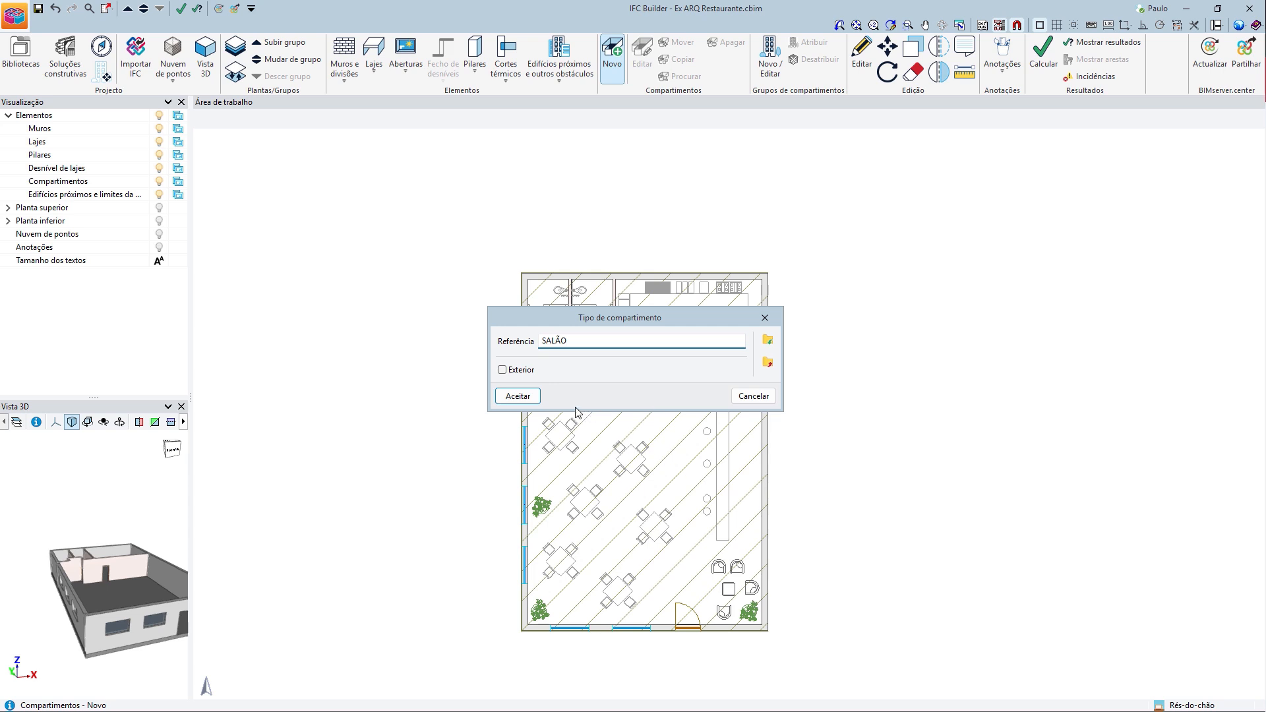
pyautogui.click(517, 395)
pyautogui.click(595, 374)
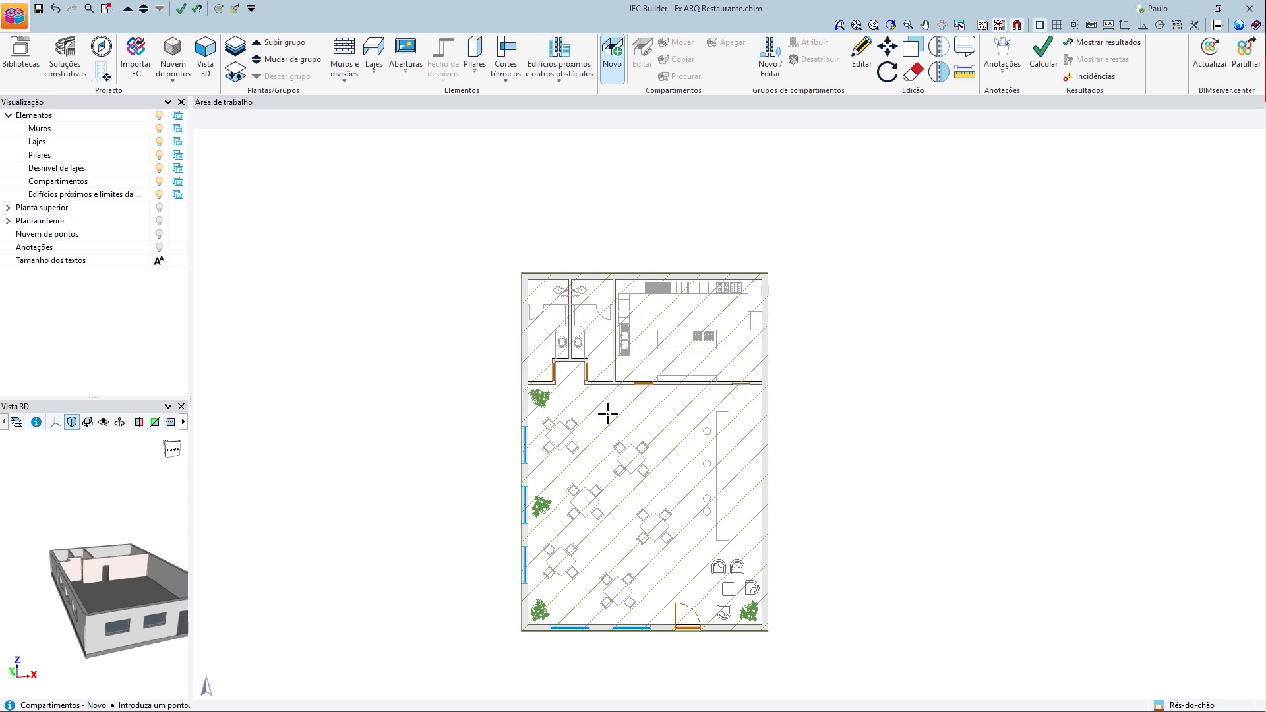
pyautogui.click(635, 493)
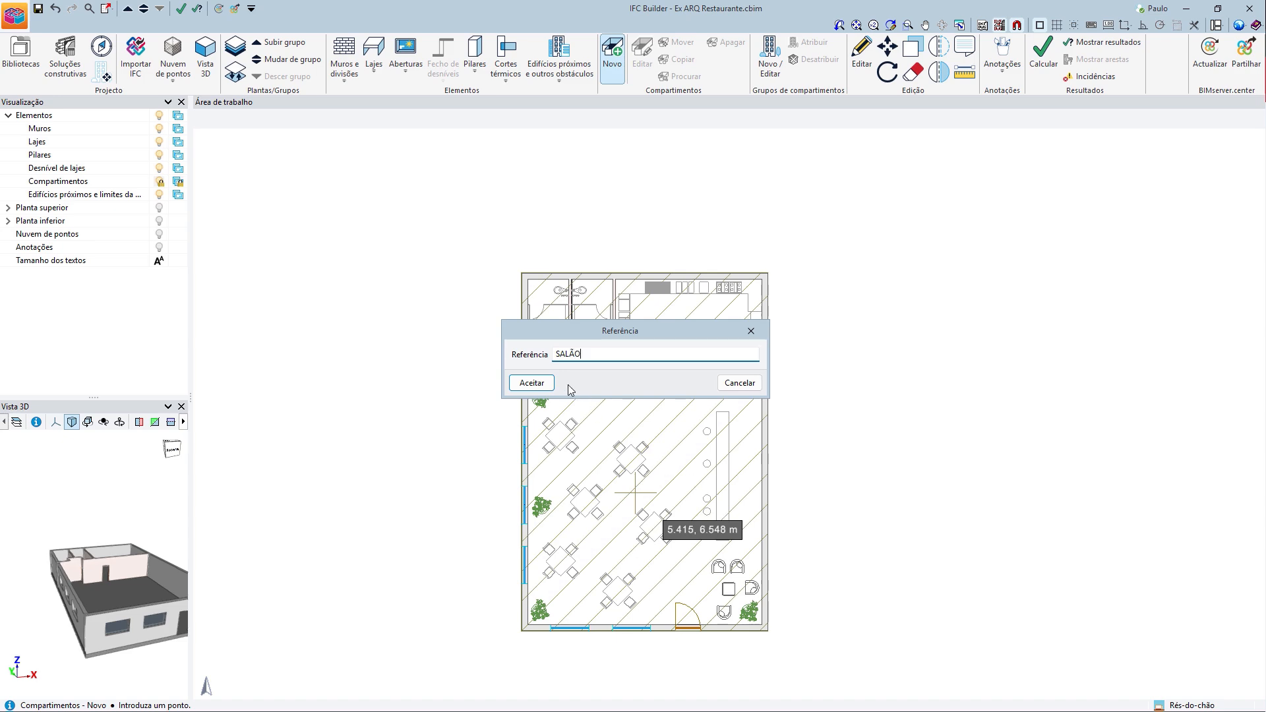
pyautogui.click(531, 382)
# - Create an interior compartment type with reference WC and make it the type for the next compartments
pyautogui.scroll(2, 627, 436)
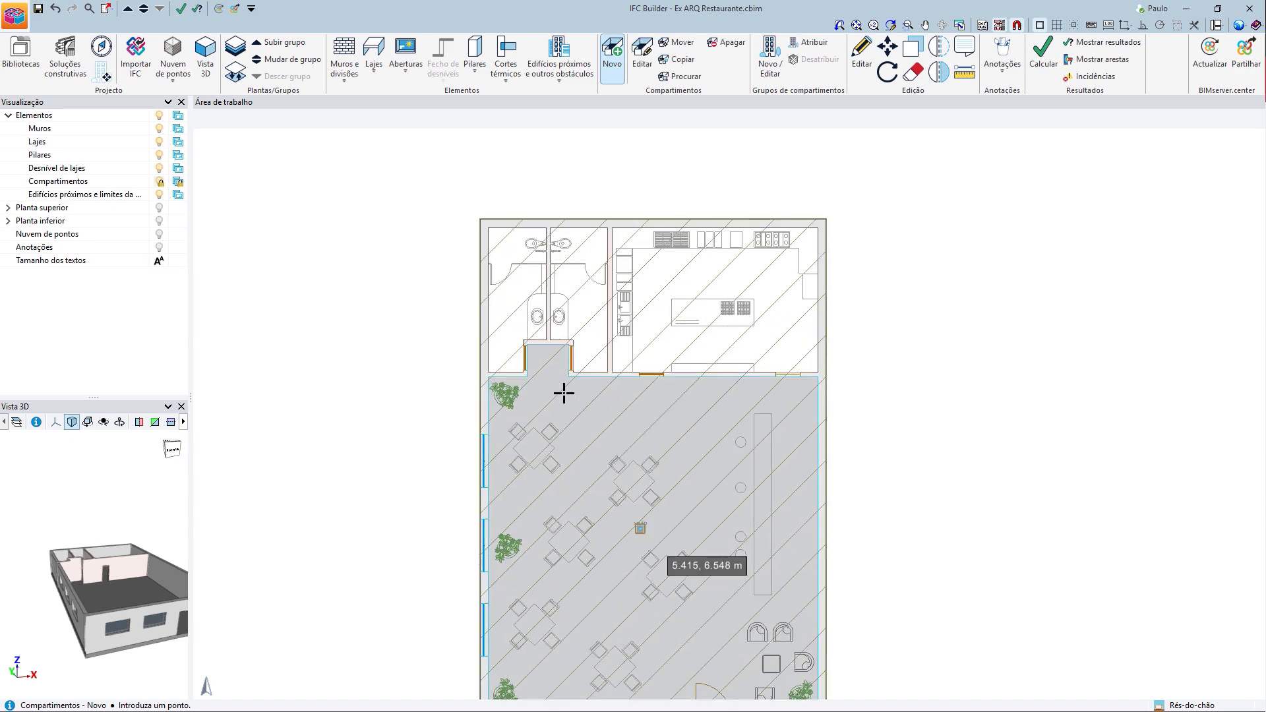
pyautogui.scroll(1, 561, 320)
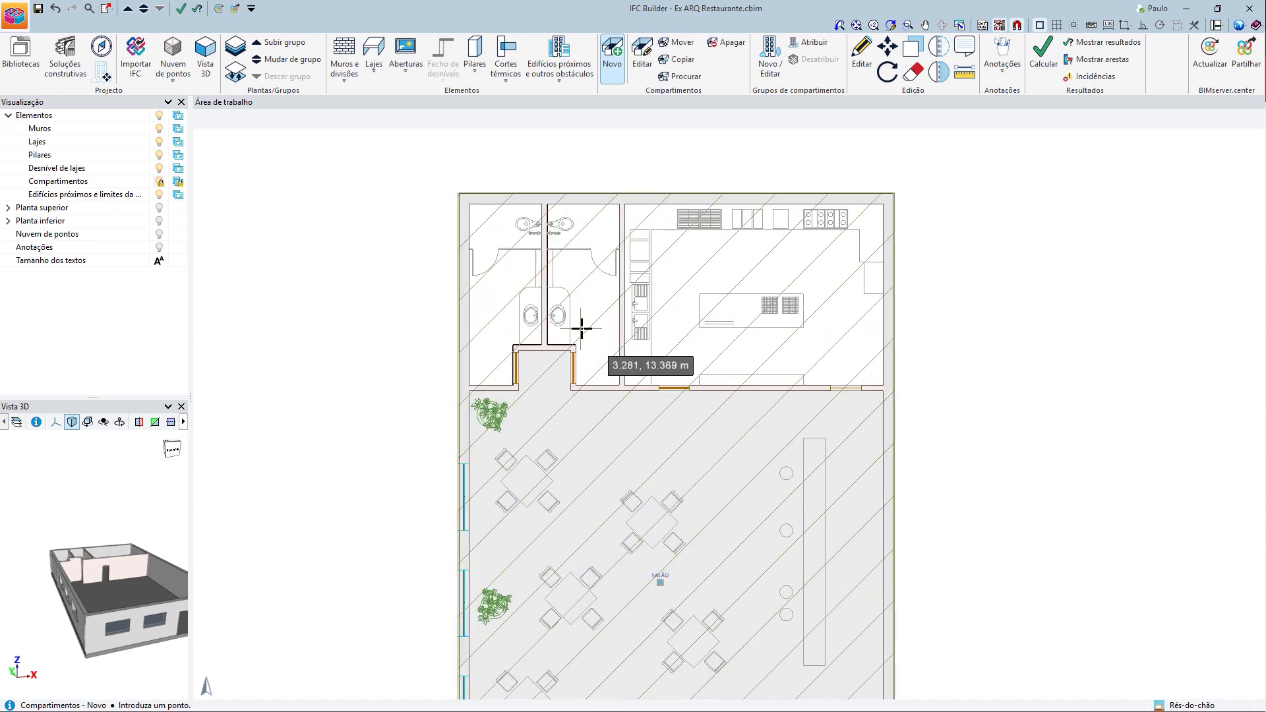
pyautogui.click(503, 291)
pyautogui.click(636, 366)
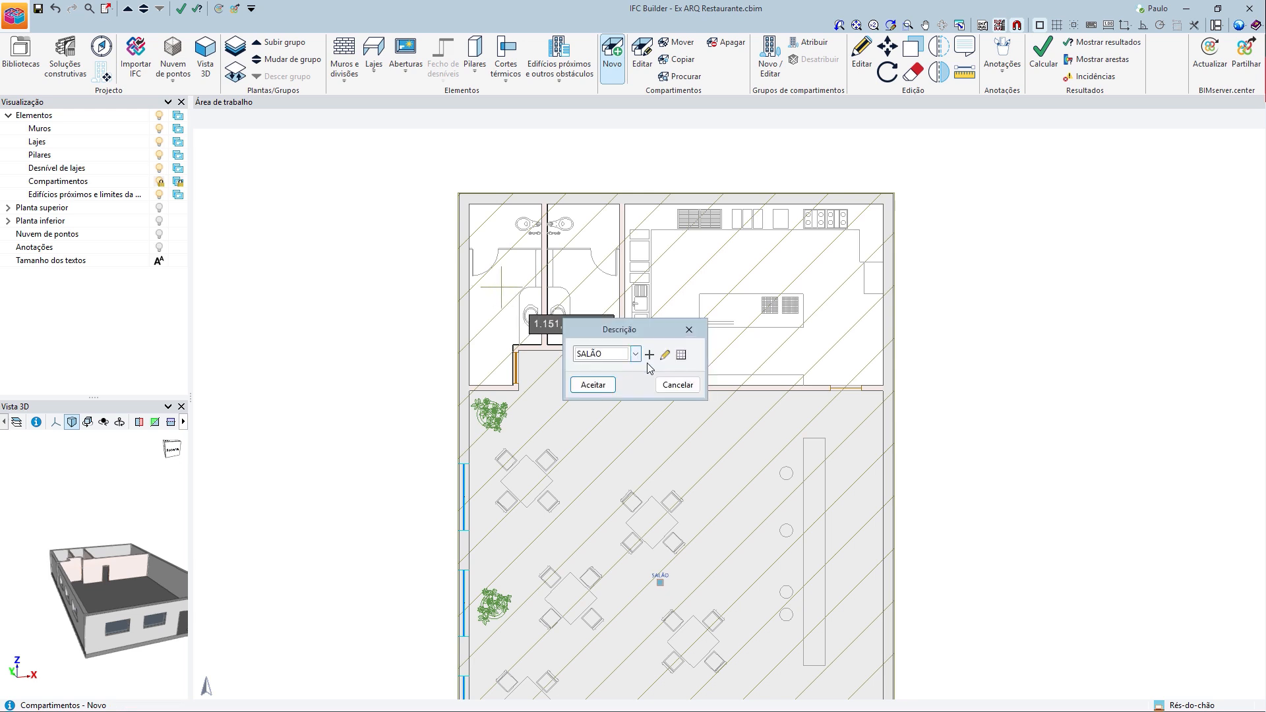
pyautogui.click(649, 355)
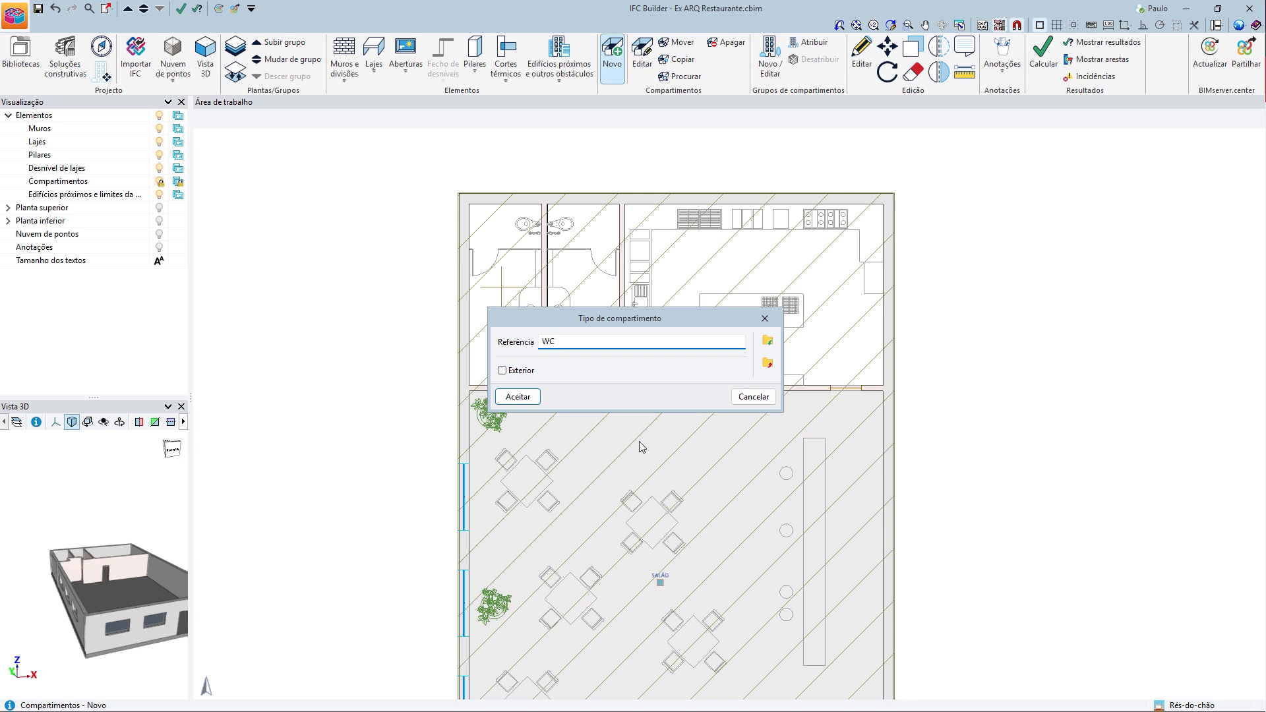
pyautogui.click(523, 396)
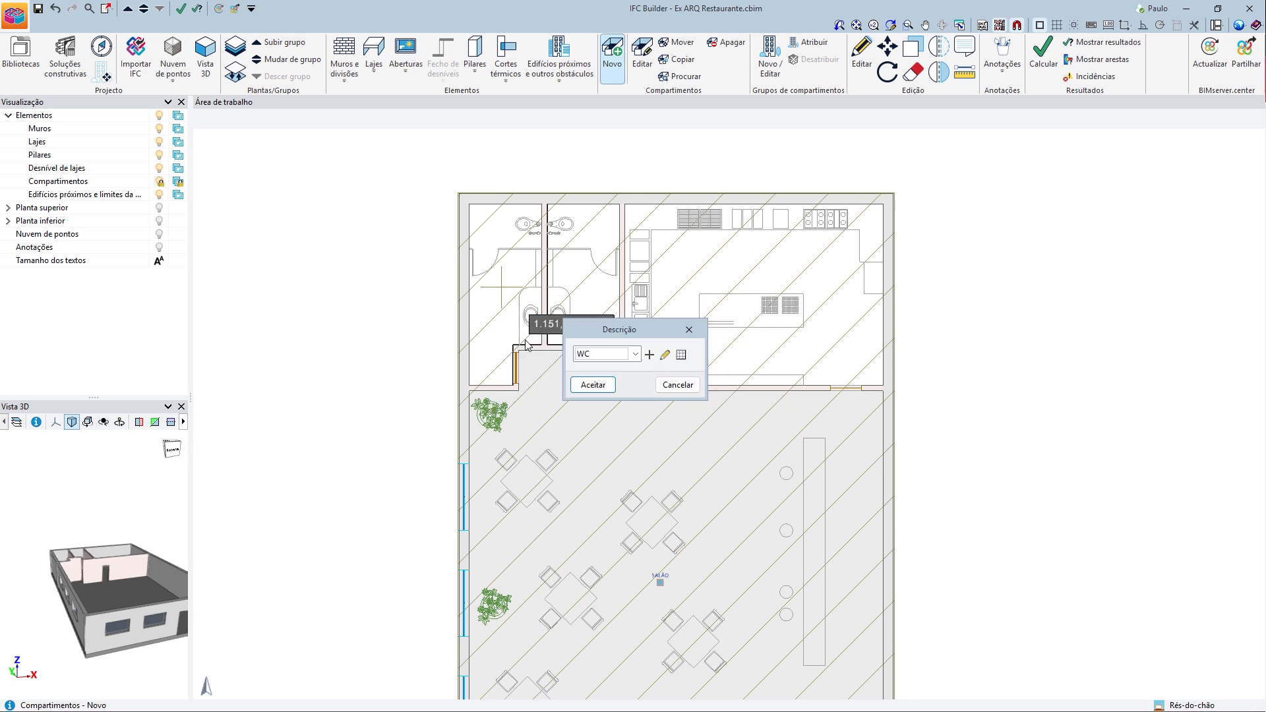
pyautogui.click(597, 385)
# - Place WC compartments in the two restrooms, with reference WCH for the left one and WCS for the right one
pyautogui.click(500, 285)
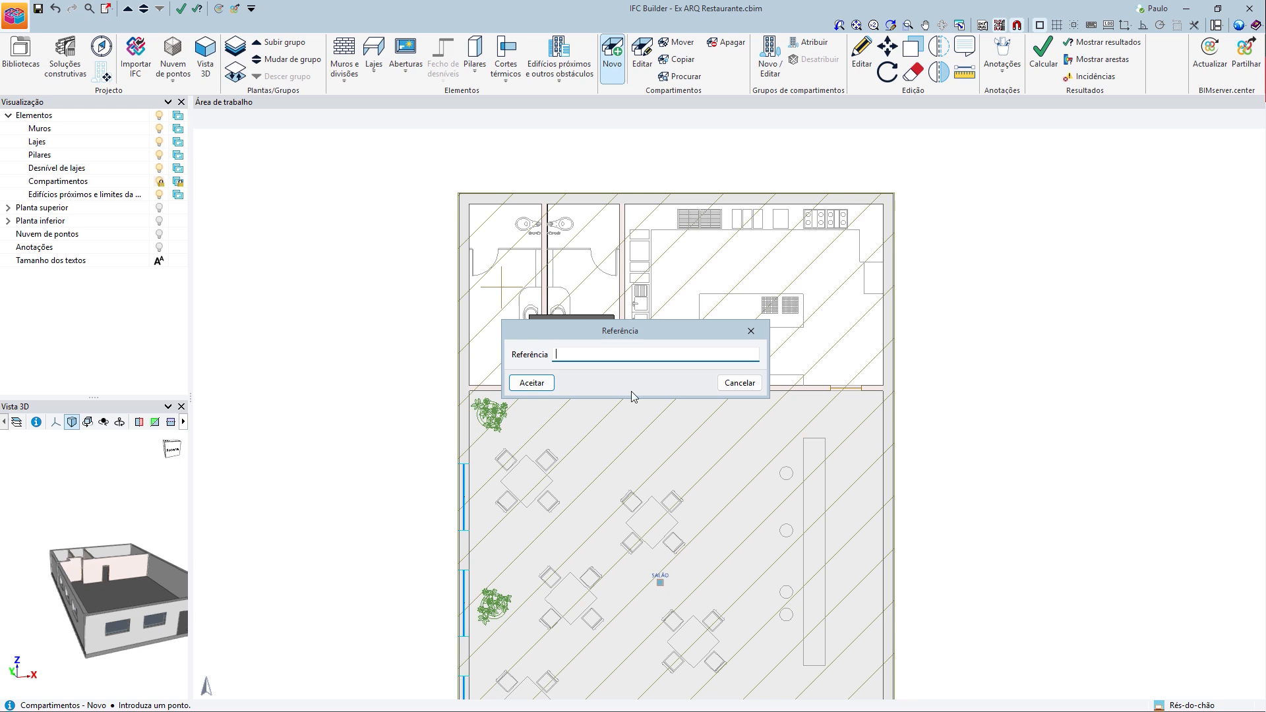
pyautogui.write('E')
pyautogui.press('BackSpace')
pyautogui.write('WCH')
pyautogui.click(531, 382)
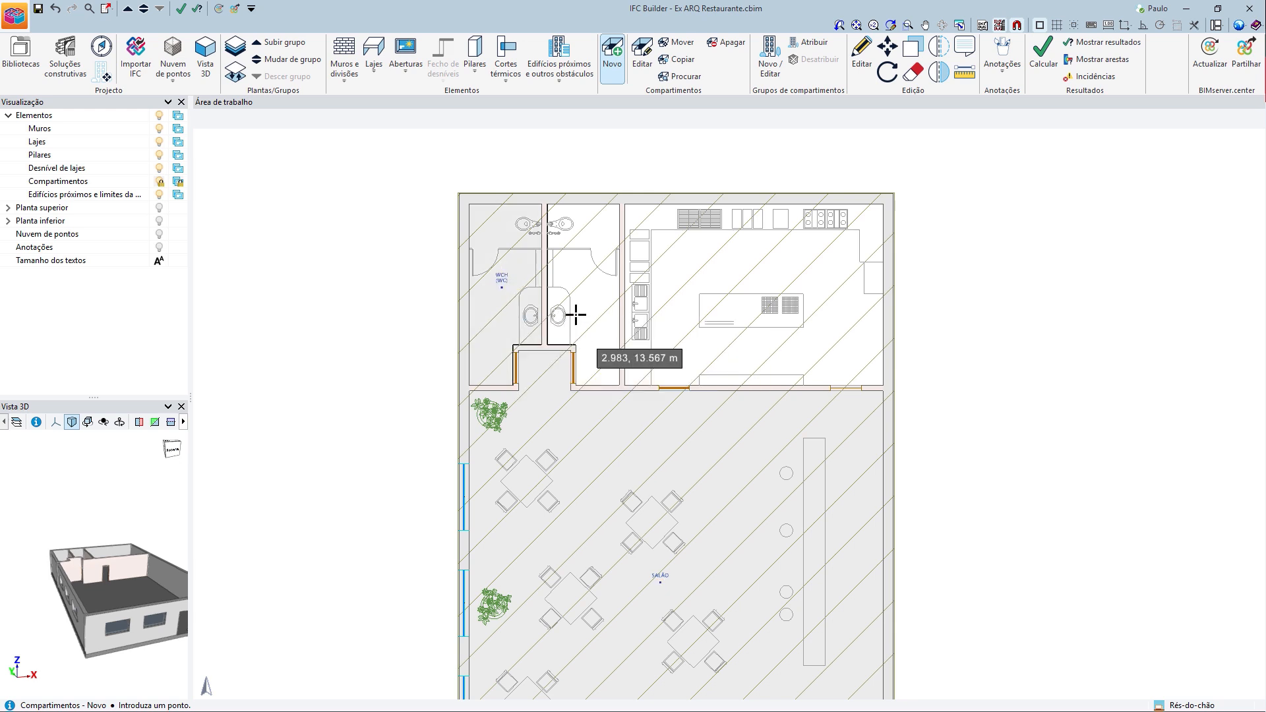
pyautogui.click(581, 288)
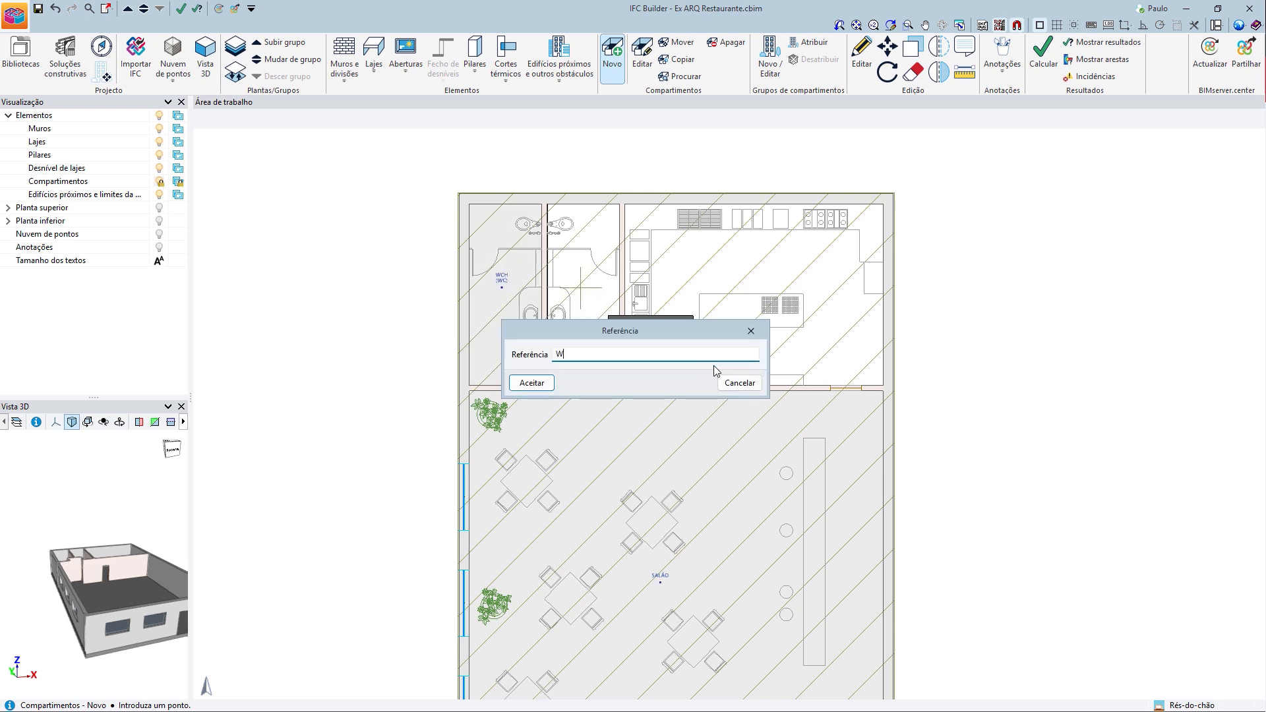
pyautogui.click(525, 381)
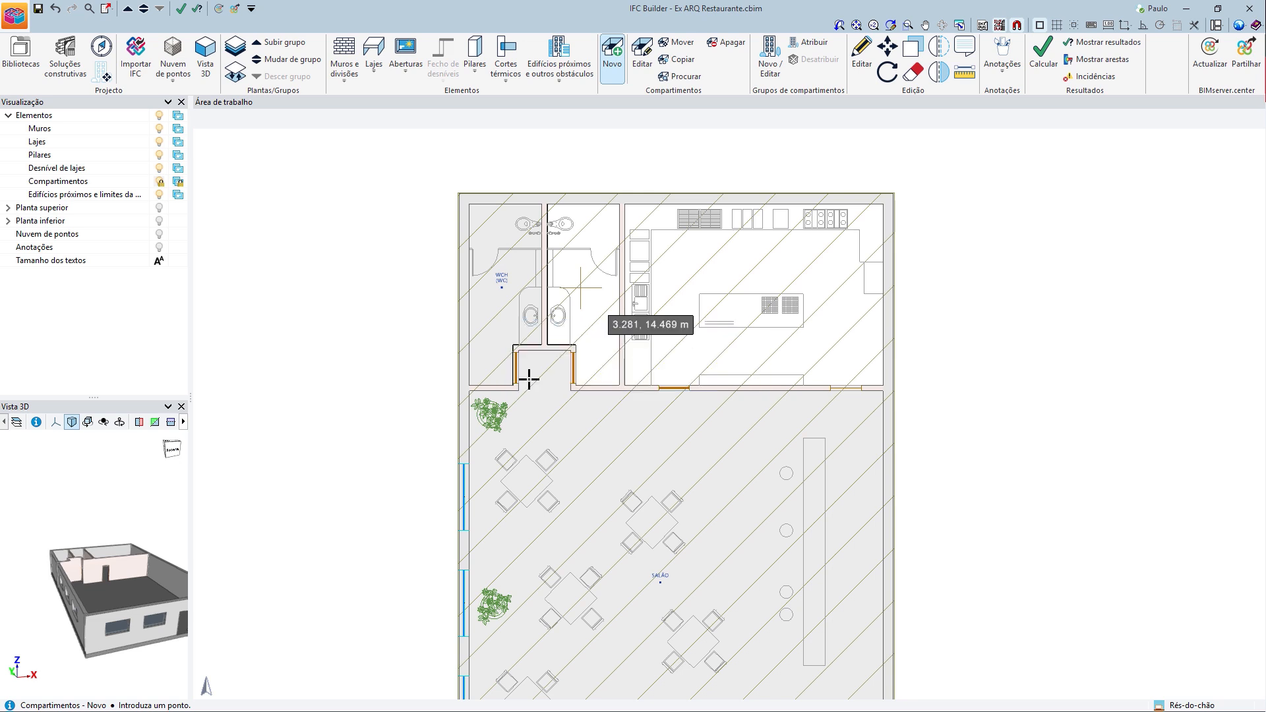
# - Create an interior compartment type COZINHA and place a referenced compartment of that type in the kitchen
pyautogui.click(699, 354)
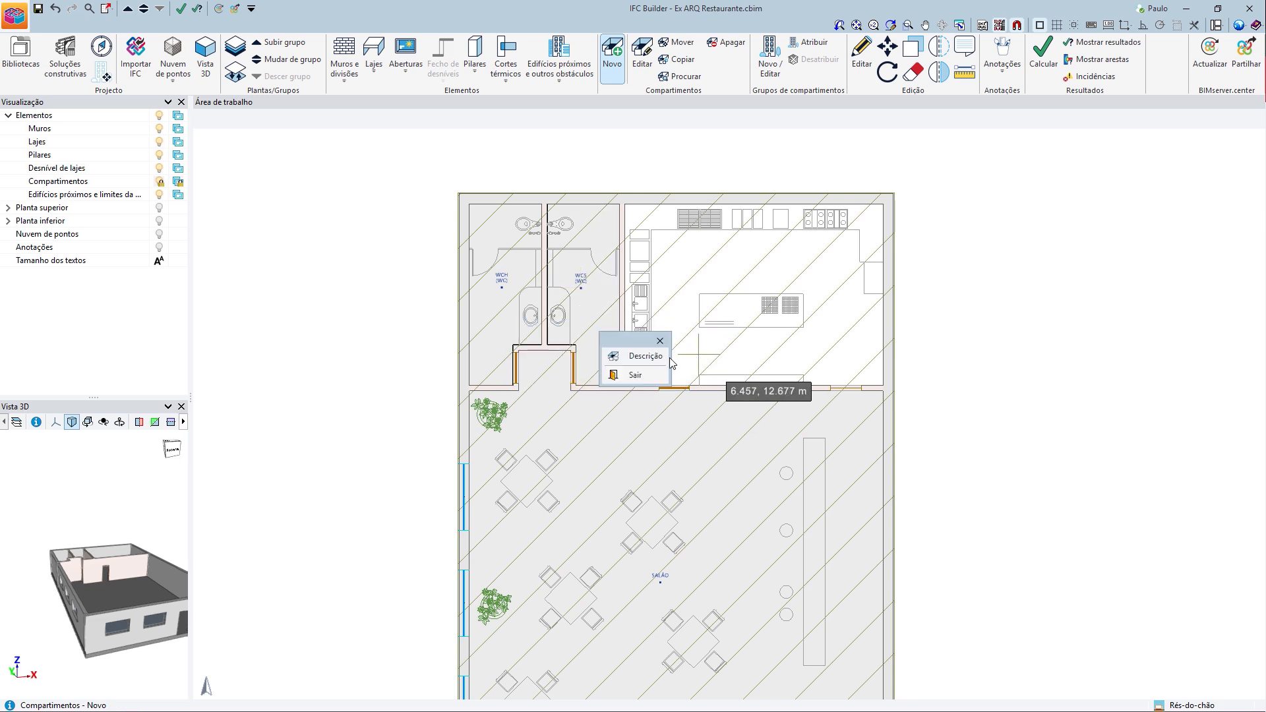
pyautogui.click(650, 356)
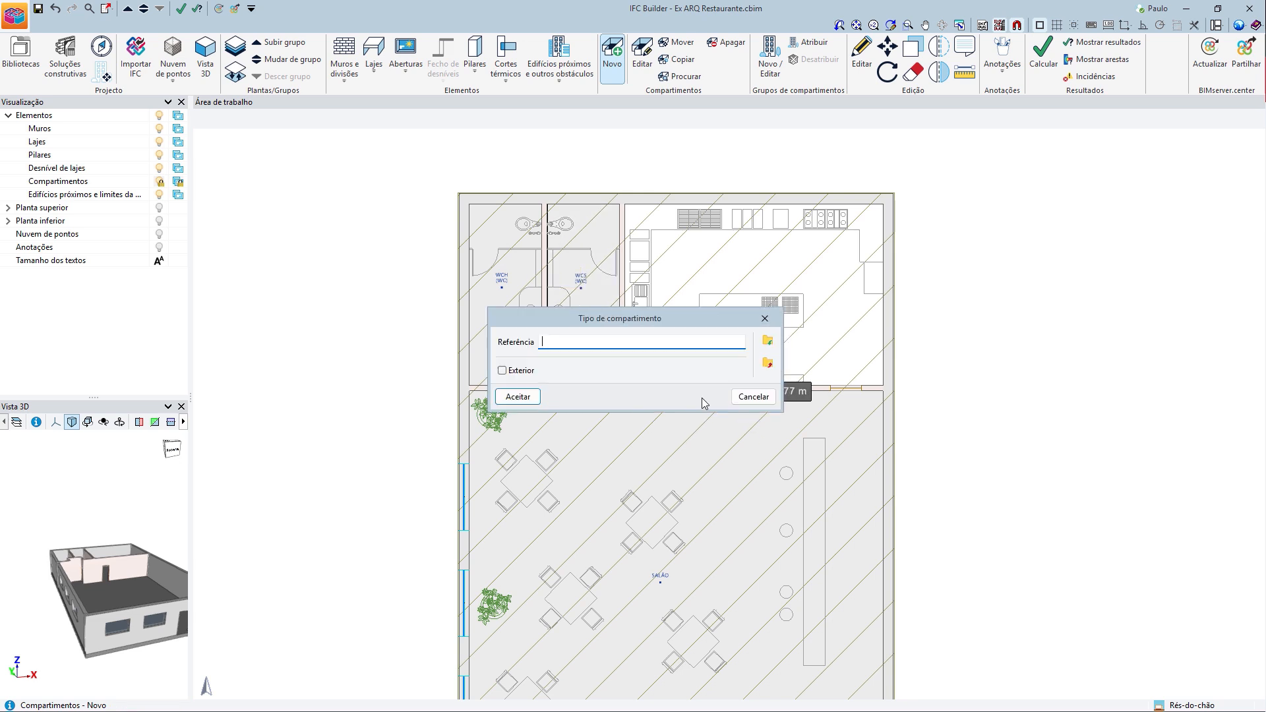
pyautogui.write('COZINHA')
pyautogui.click(517, 396)
pyautogui.click(580, 382)
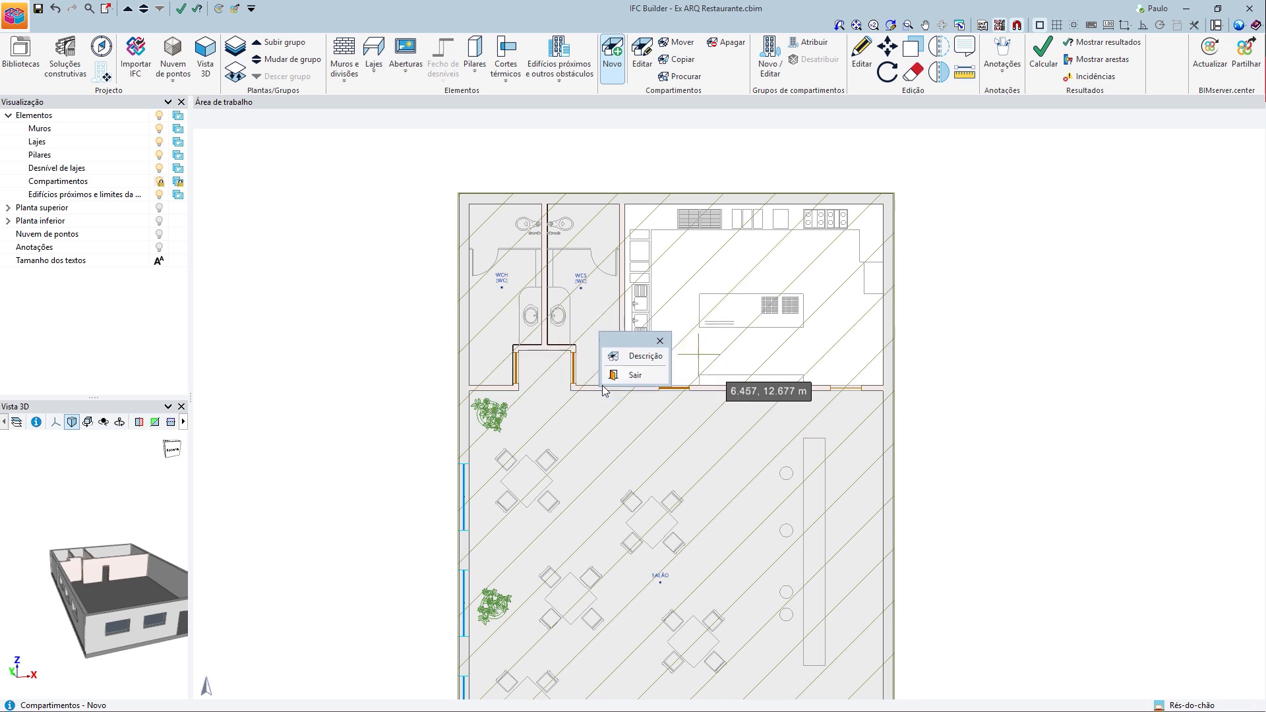
pyautogui.click(759, 299)
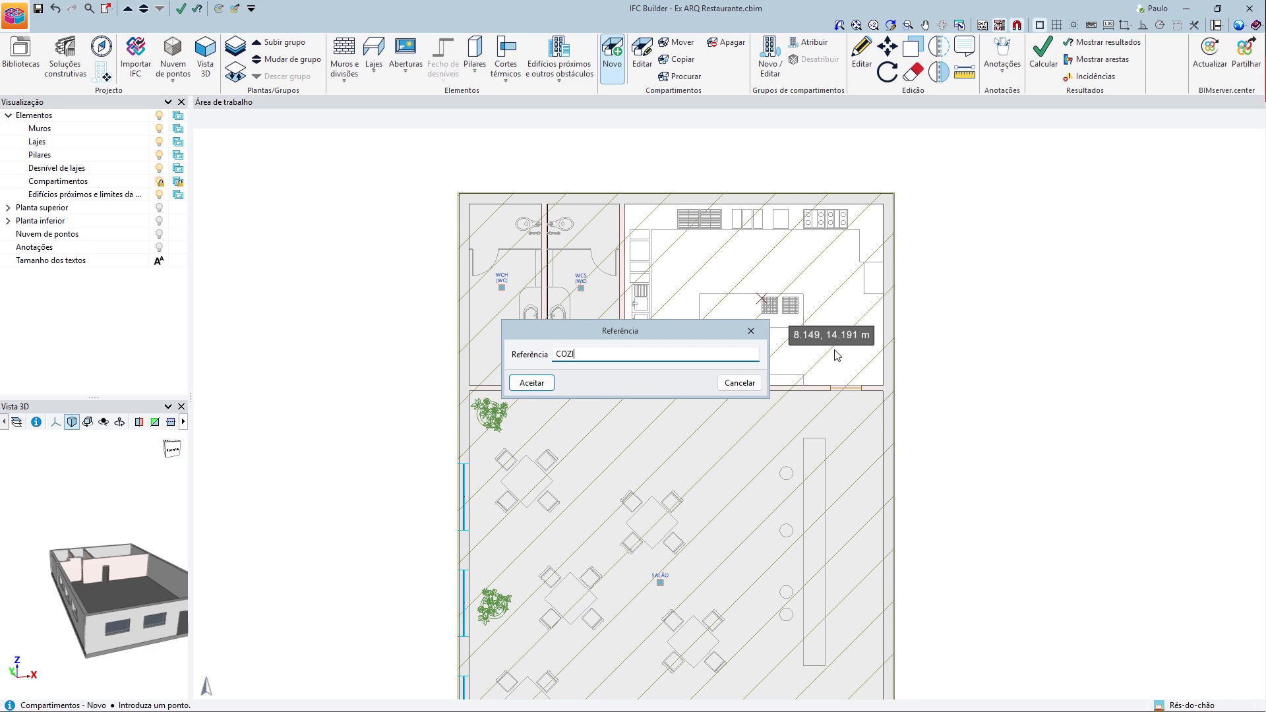
pyautogui.click(531, 382)
# - Go up from the ground floor to the Cobertura level
pyautogui.scroll(-2, 684, 397)
pyautogui.scroll(-1, 817, 395)
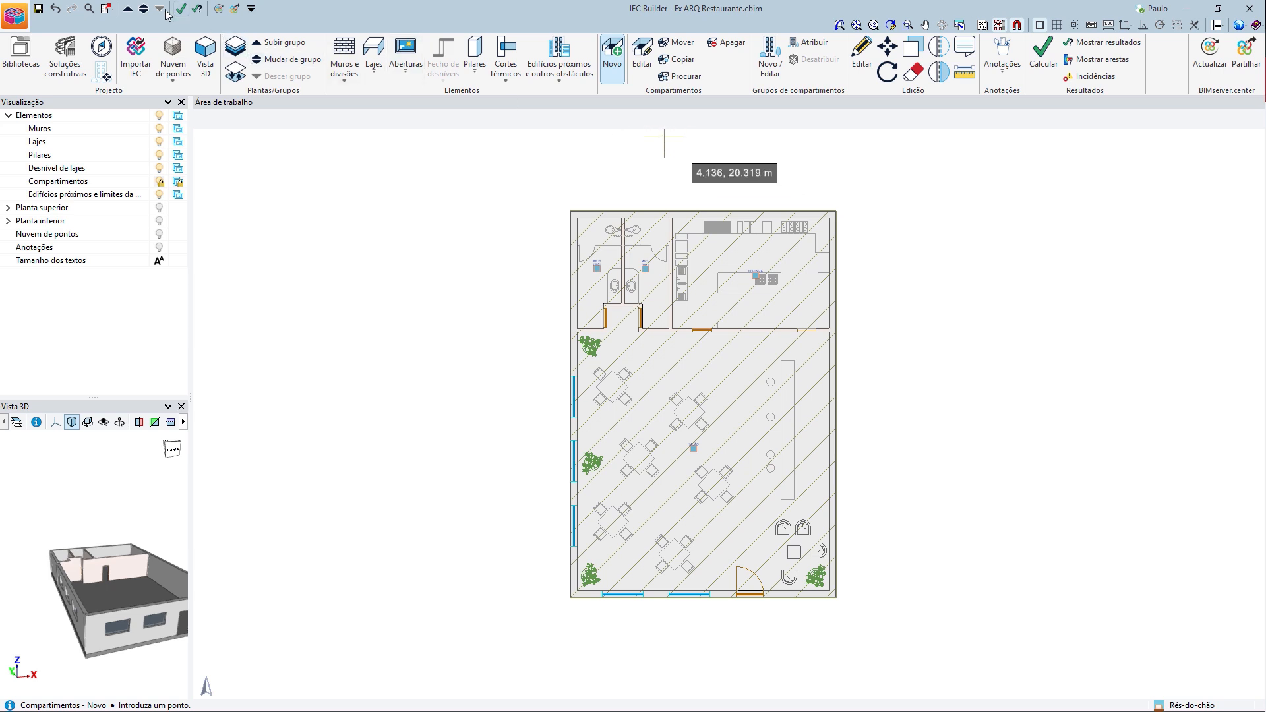
pyautogui.click(128, 8)
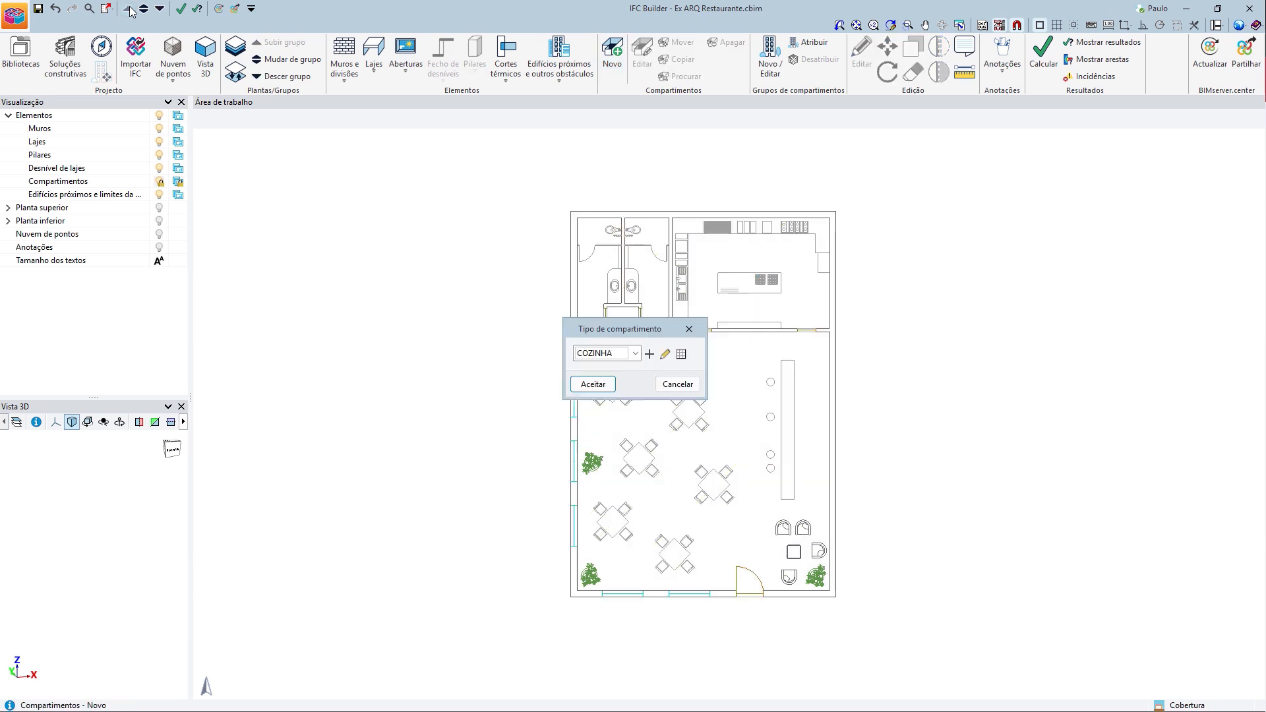
# - Create a flat slab type with reference COB and a thickness of 0.300 m, and make it the type to place
pyautogui.click(675, 389)
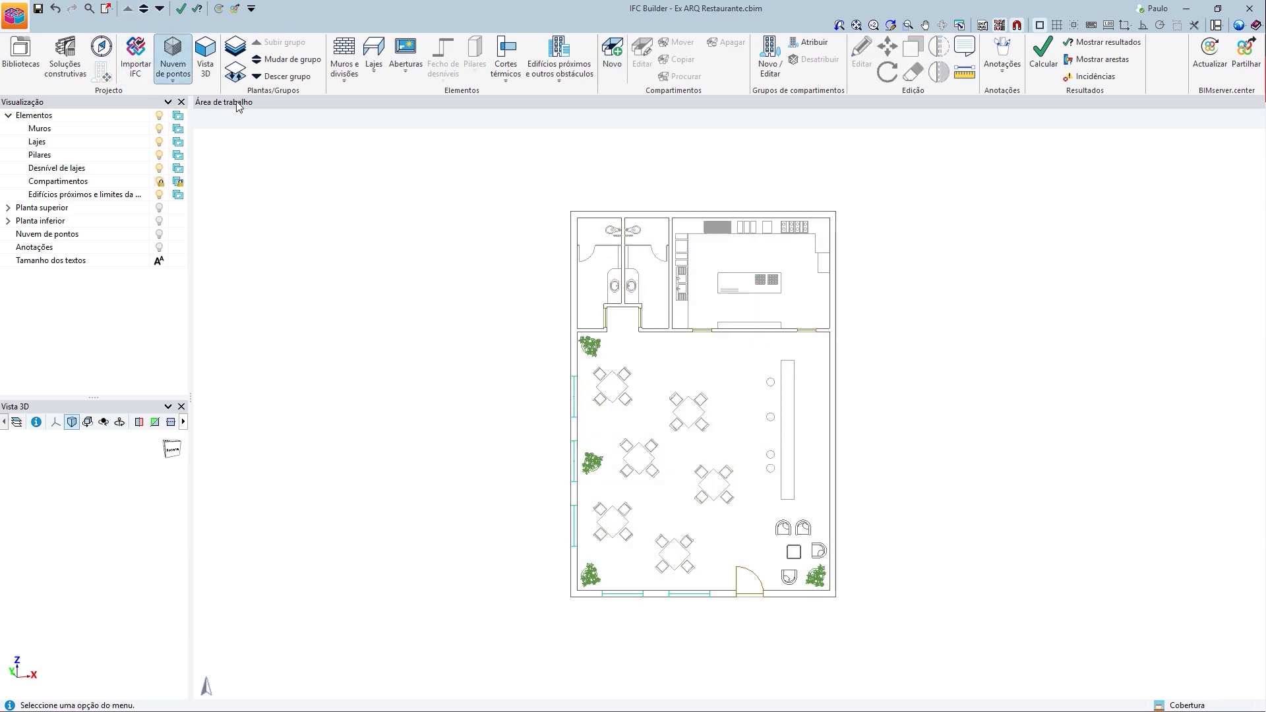
pyautogui.moveTo(501, 268); pyautogui.dragTo(336, 224, button='middle')
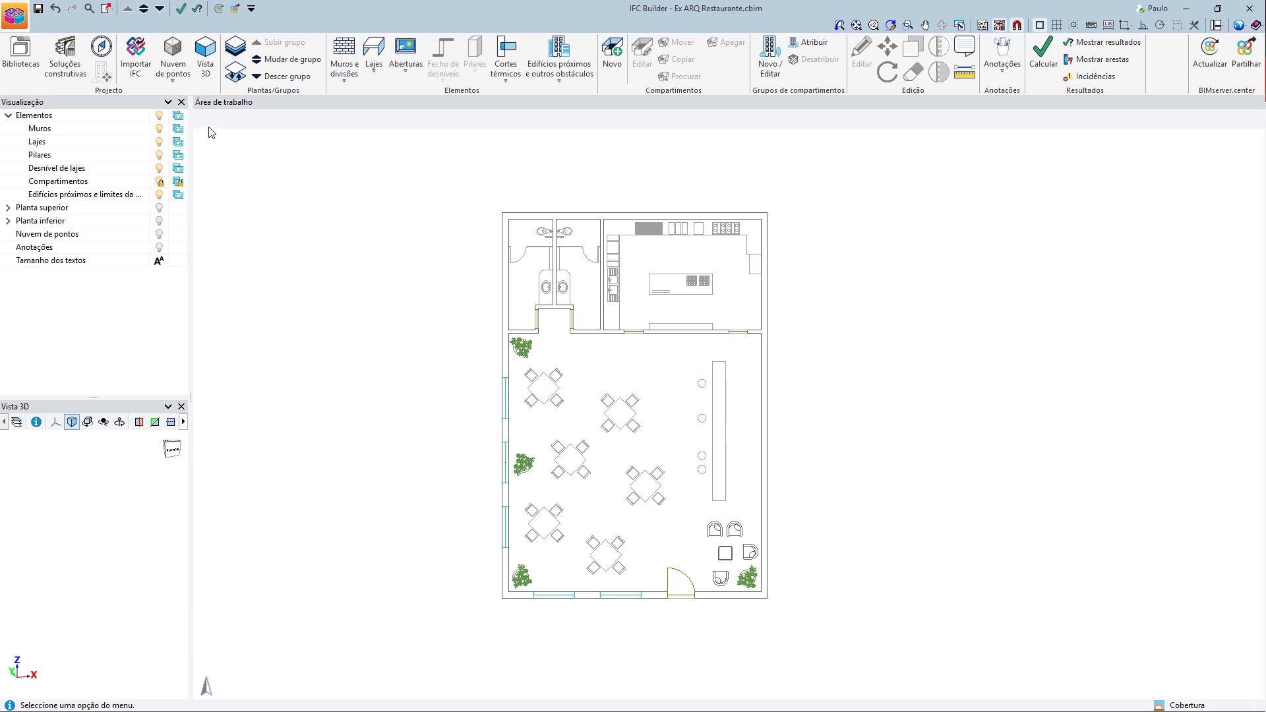
pyautogui.click(374, 53)
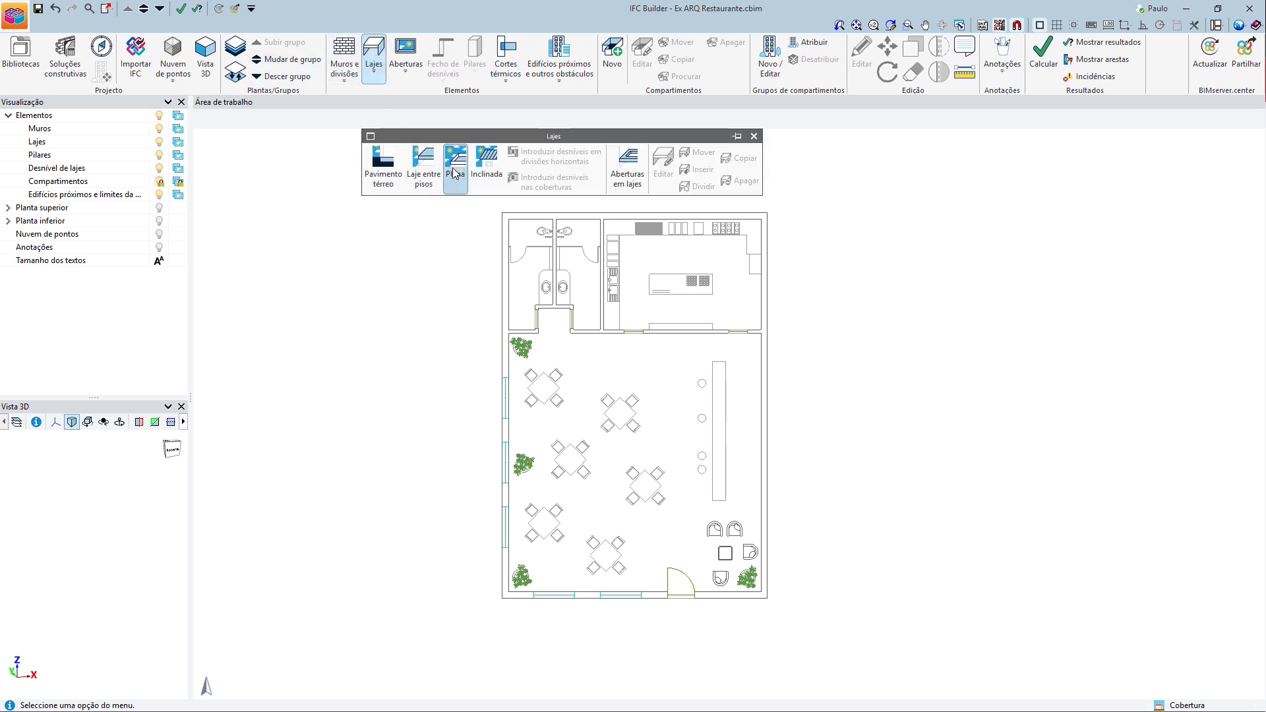
pyautogui.click(453, 173)
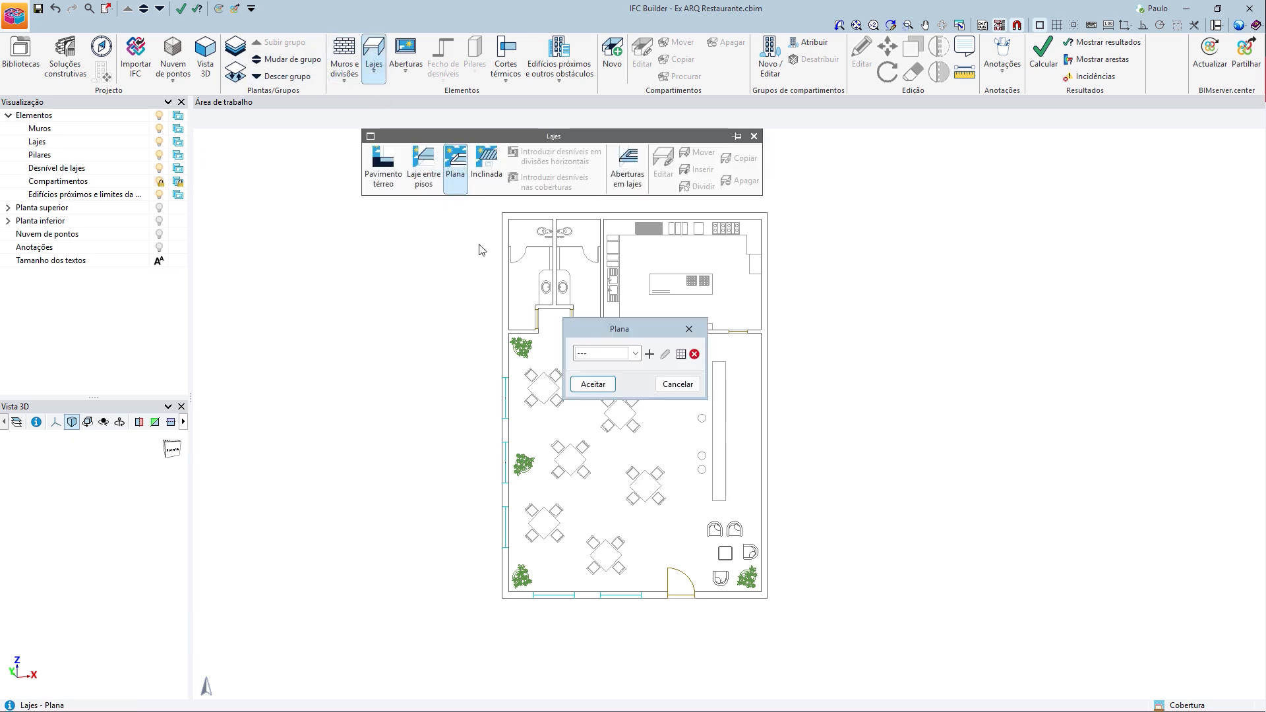
pyautogui.click(650, 354)
pyautogui.write('COB')
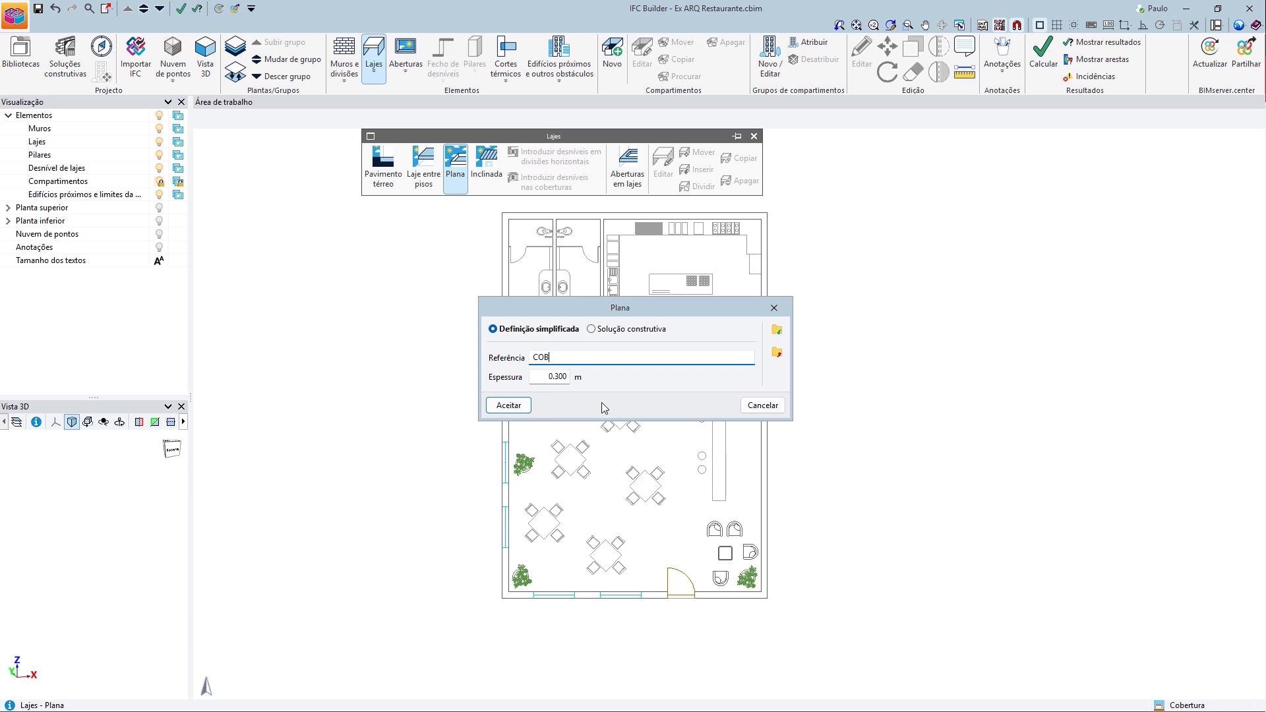
pyautogui.click(526, 405)
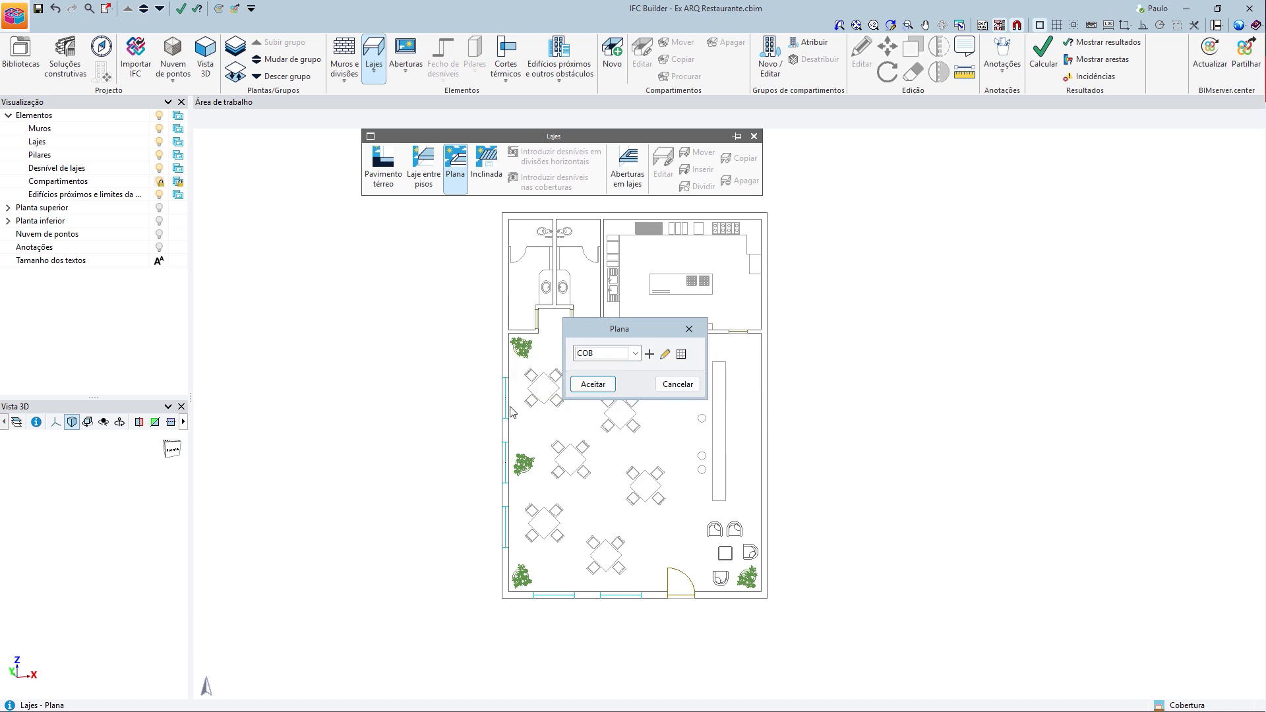
pyautogui.click(591, 384)
# - Show the lower floor plan as background, outline the roof slab along the building's four outer wall corners, and save the project
pyautogui.scroll(3, 474, 481)
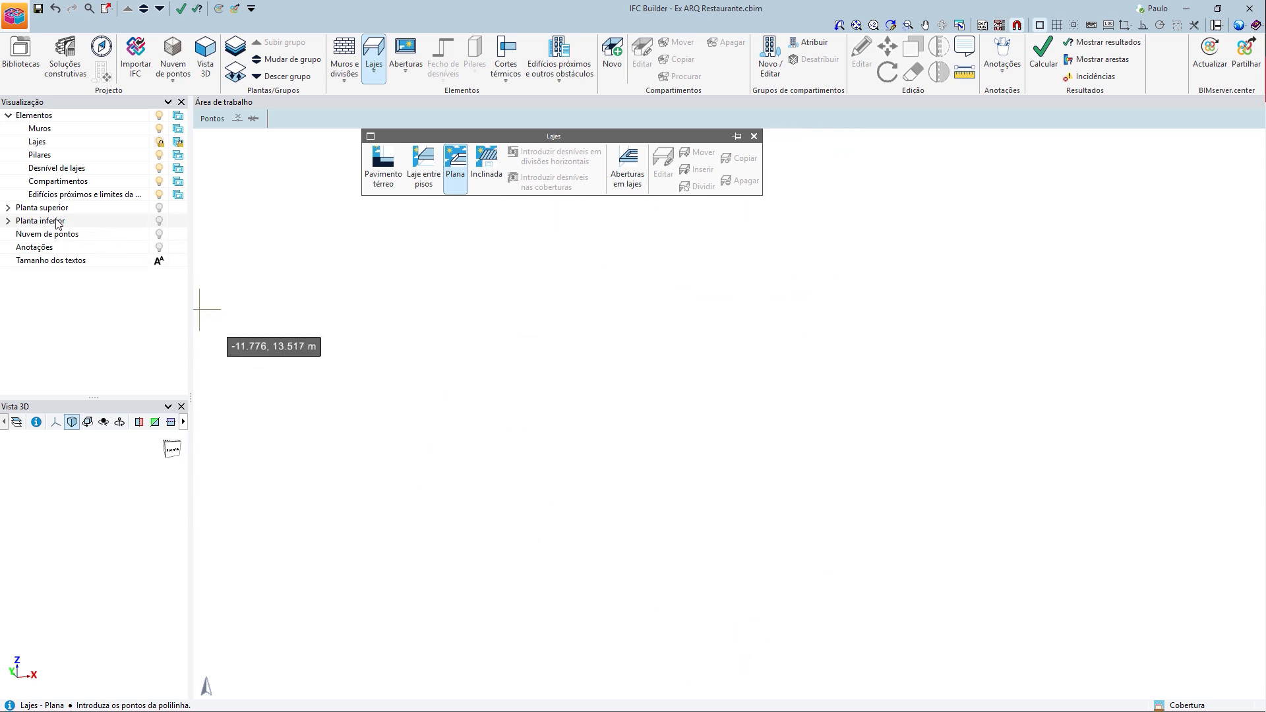
pyautogui.click(159, 221)
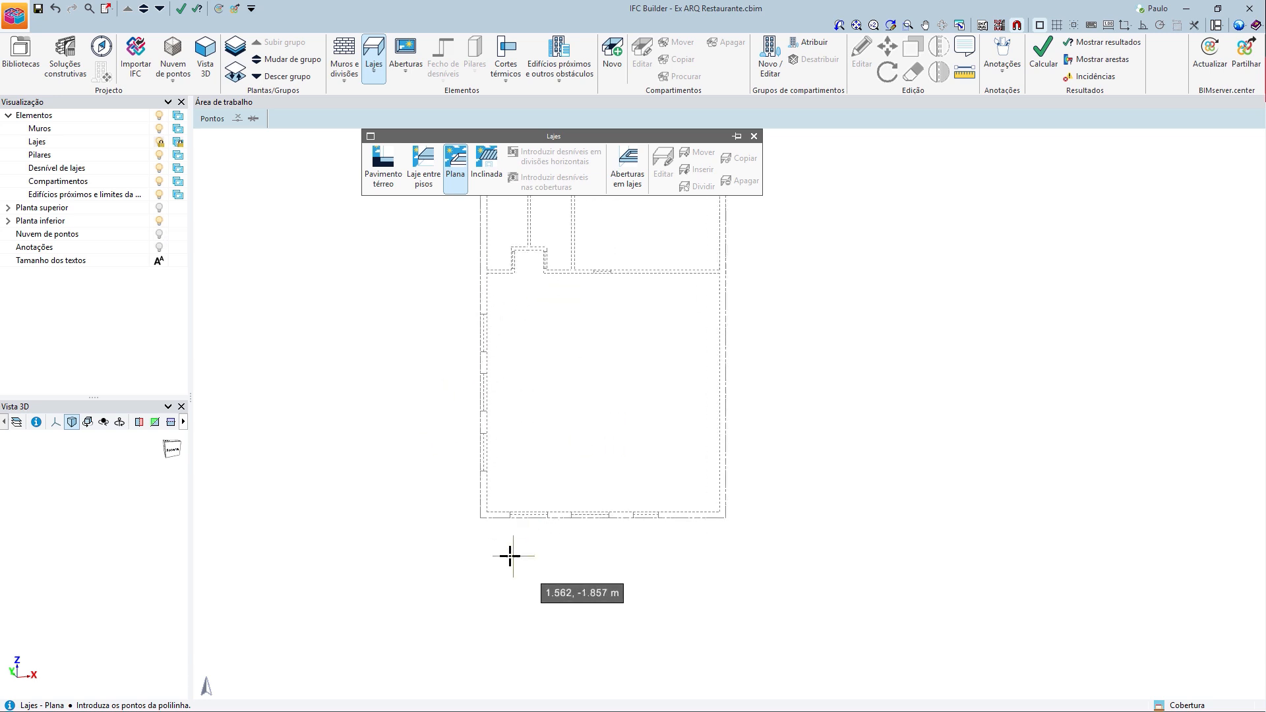
pyautogui.scroll(1, 510, 556)
pyautogui.click(486, 502)
pyautogui.moveTo(423, 398); pyautogui.dragTo(418, 680, button='middle')
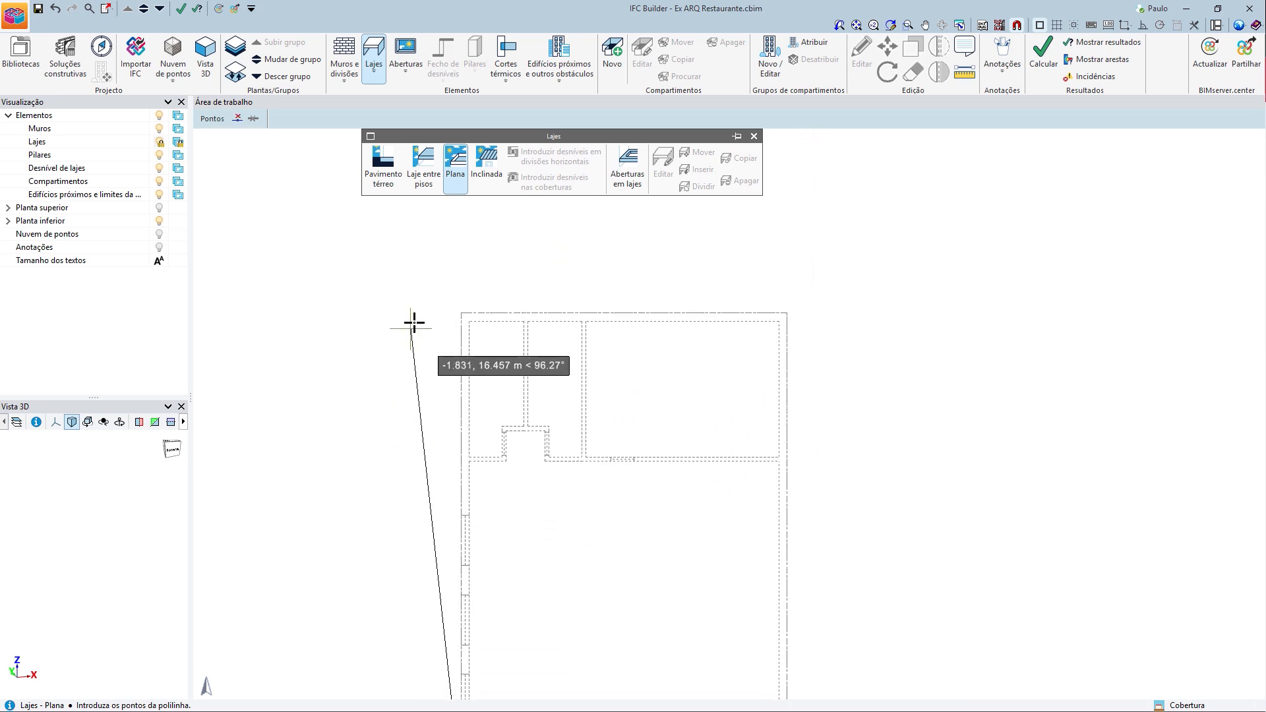
pyautogui.click(460, 312)
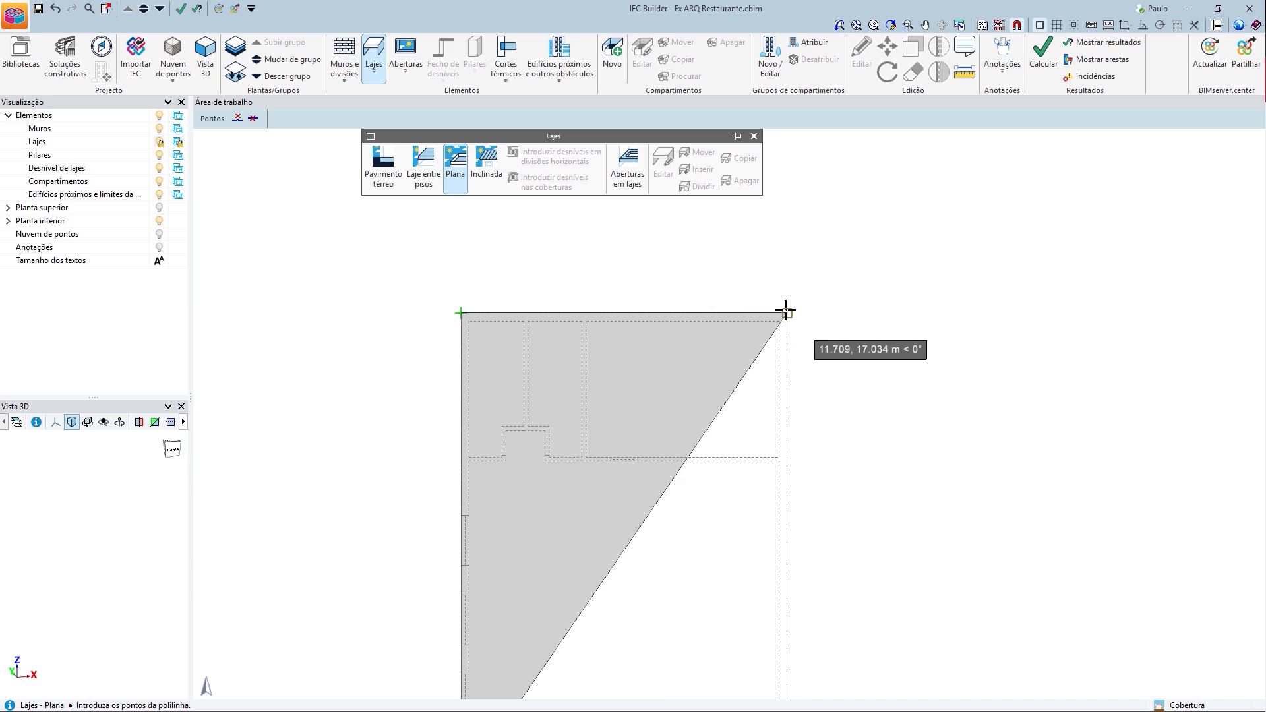
pyautogui.click(785, 310)
pyautogui.moveTo(810, 602); pyautogui.dragTo(782, 472, button='middle')
pyautogui.click(759, 449)
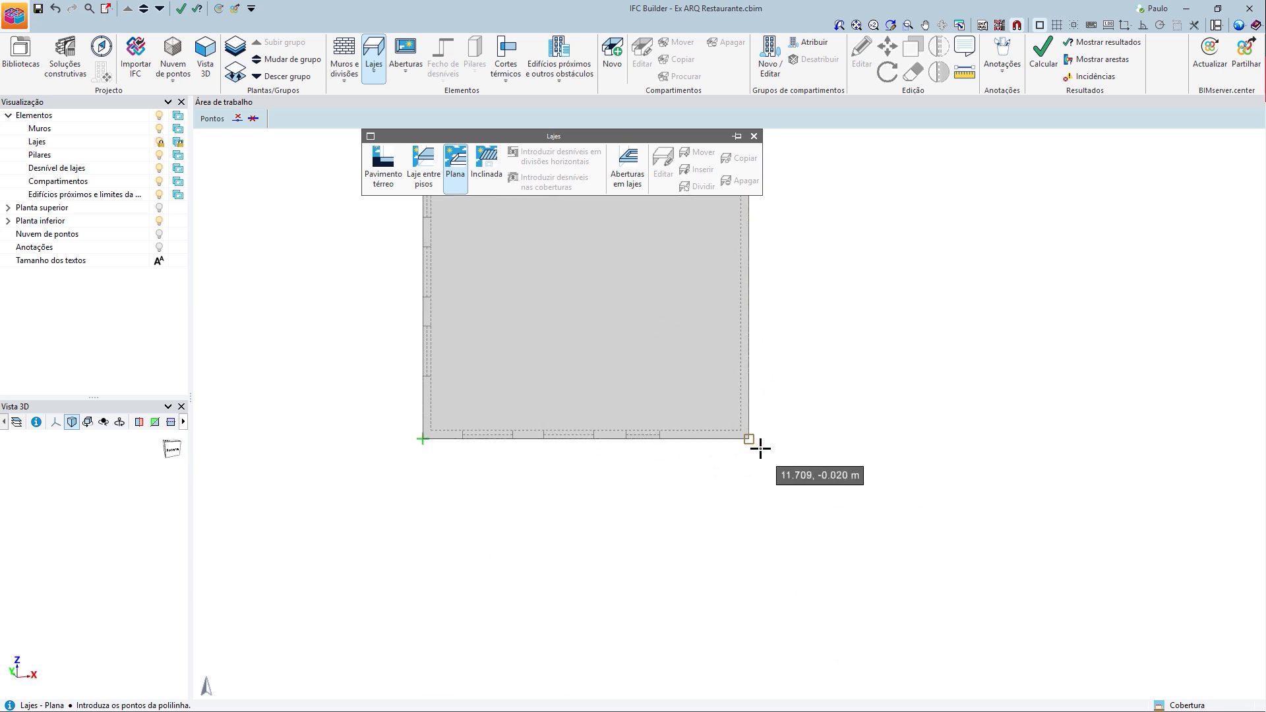
pyautogui.press('Escape')
pyautogui.scroll(-2, 811, 458)
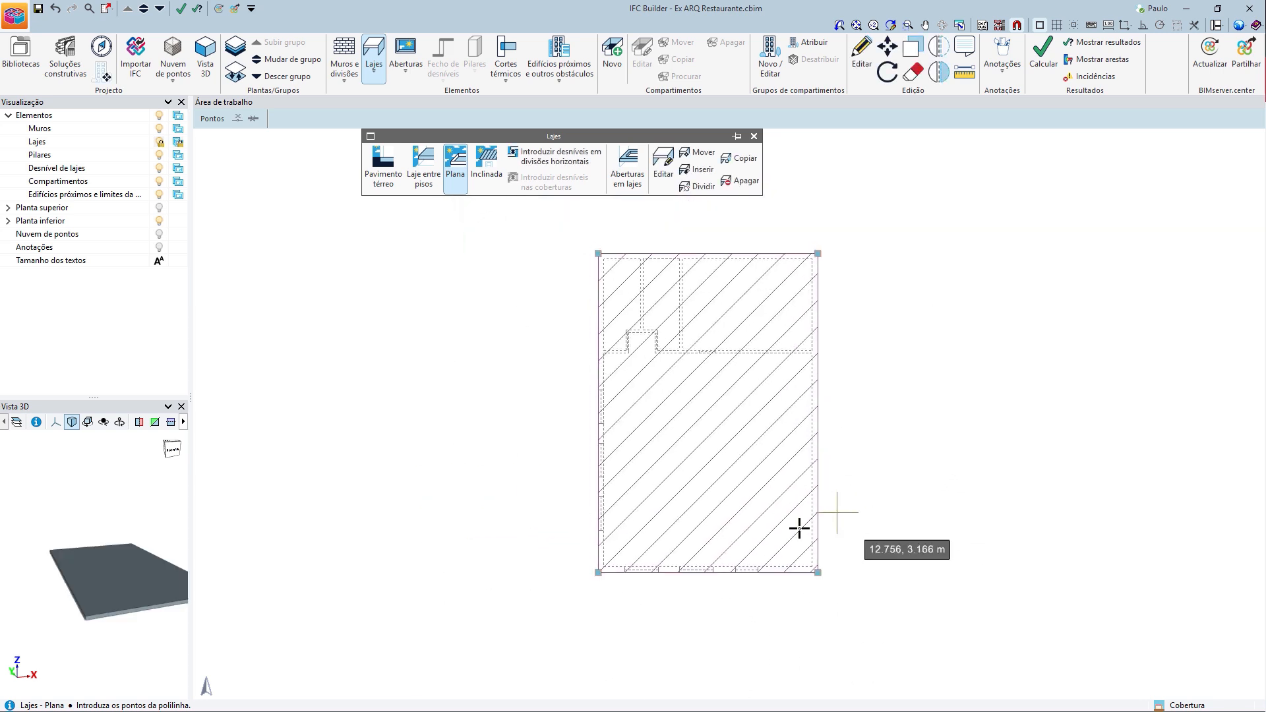
pyautogui.scroll(-1, 116, 562)
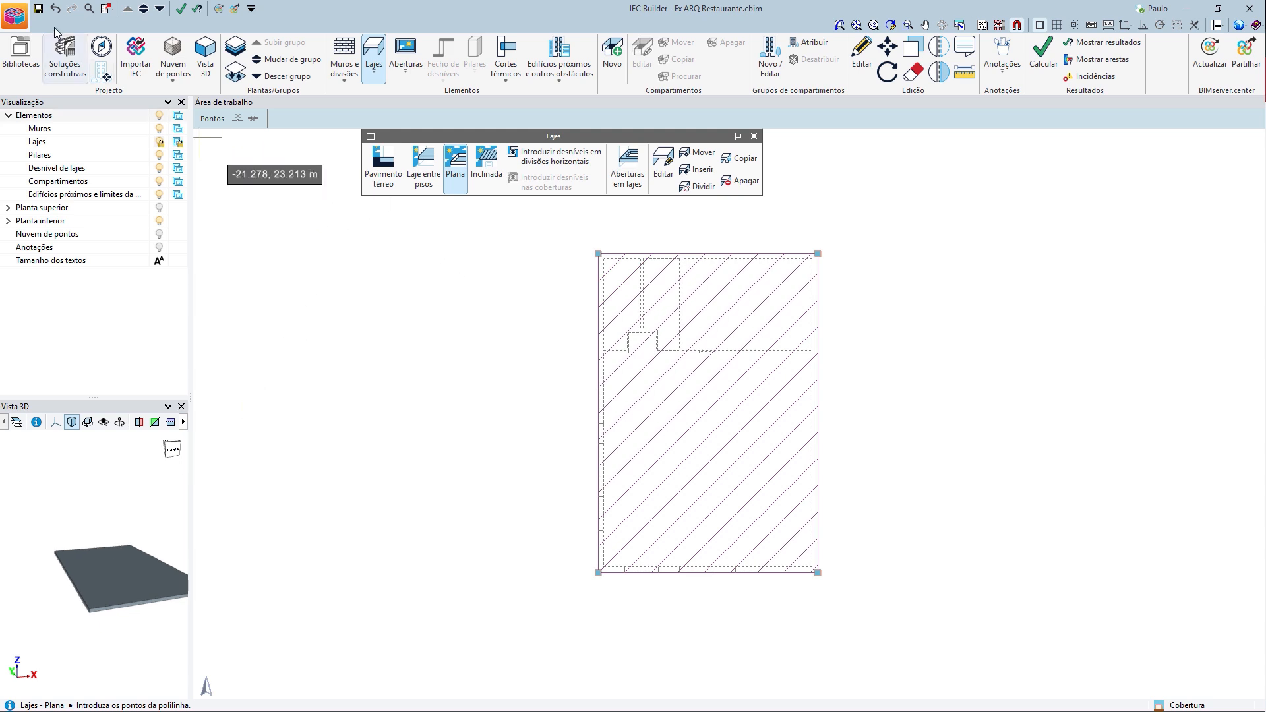
pyautogui.click(38, 9)
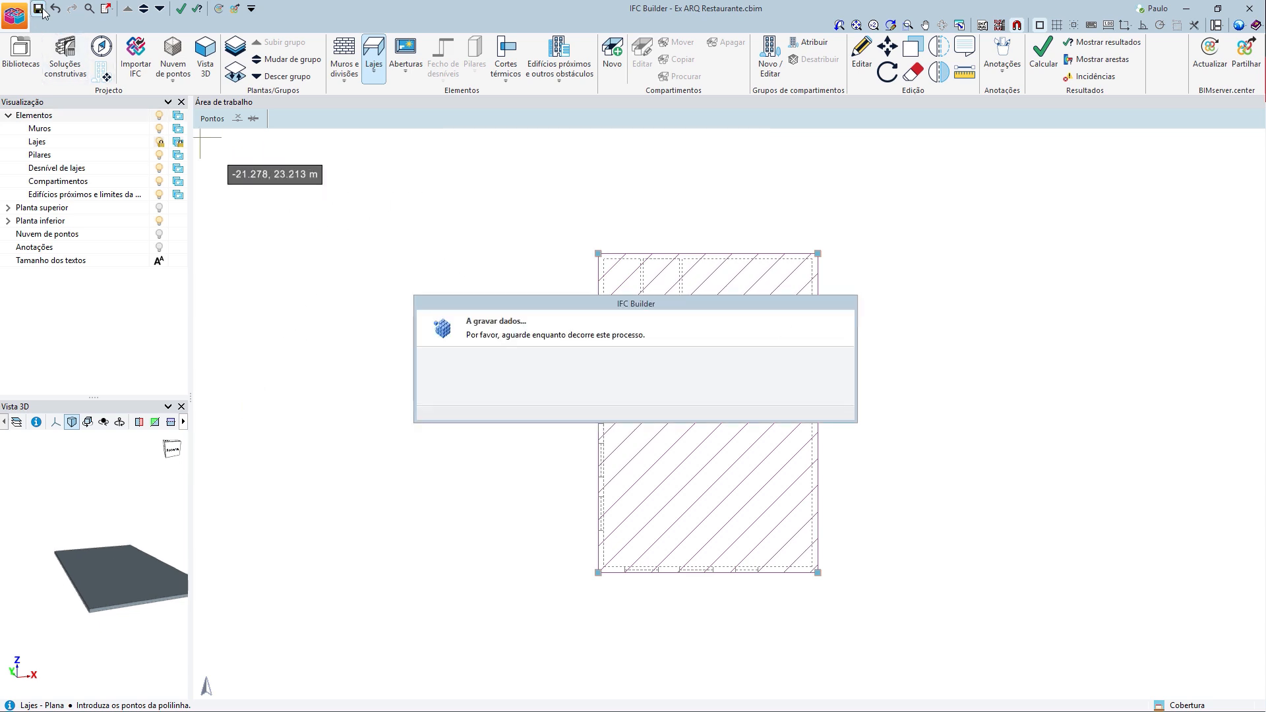
# - View the building in a maximised 3D view with the flat roof slab made transparent to examine the interior
pyautogui.click(211, 68)
pyautogui.click(553, 399)
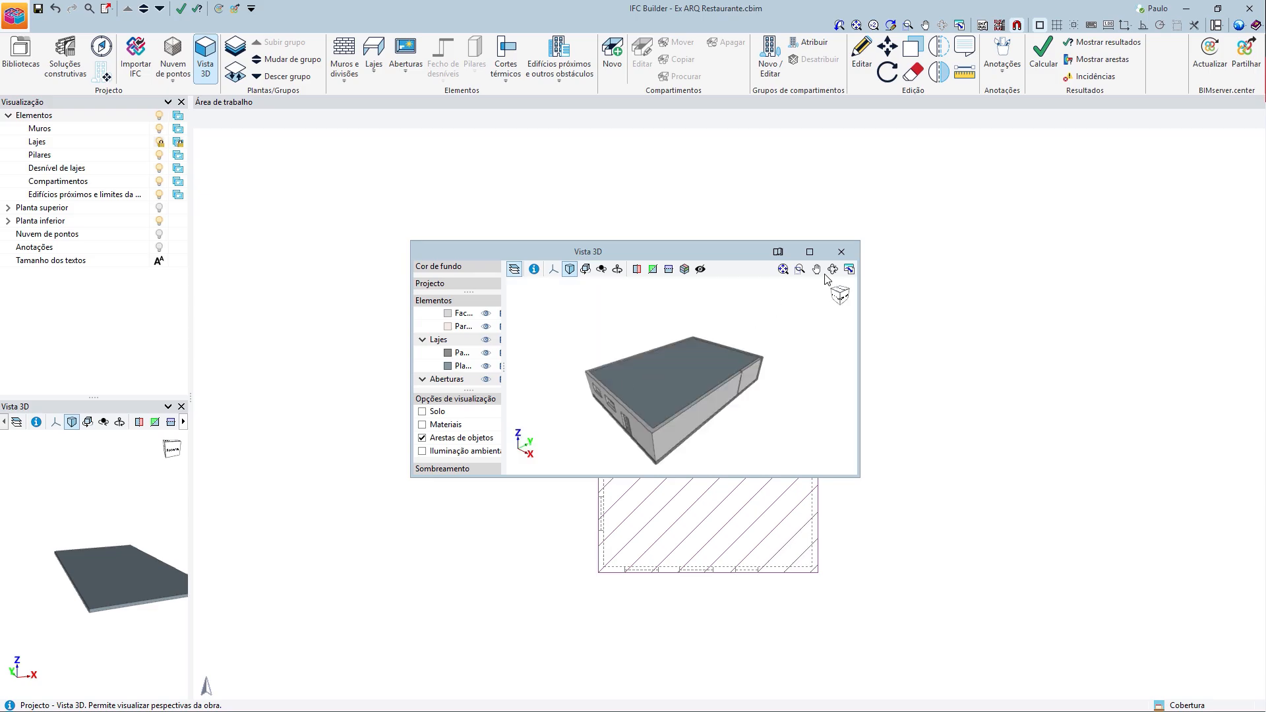
pyautogui.click(810, 251)
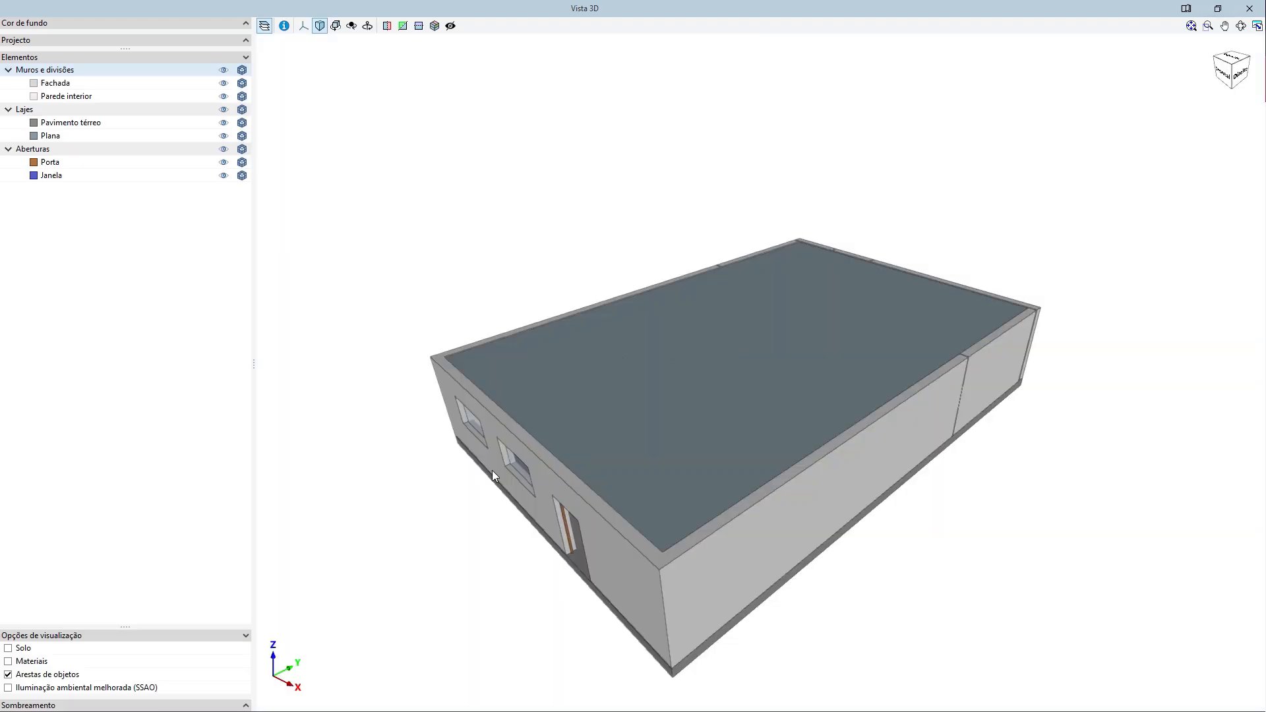
pyautogui.moveTo(491, 469); pyautogui.dragTo(743, 473, button='middle')
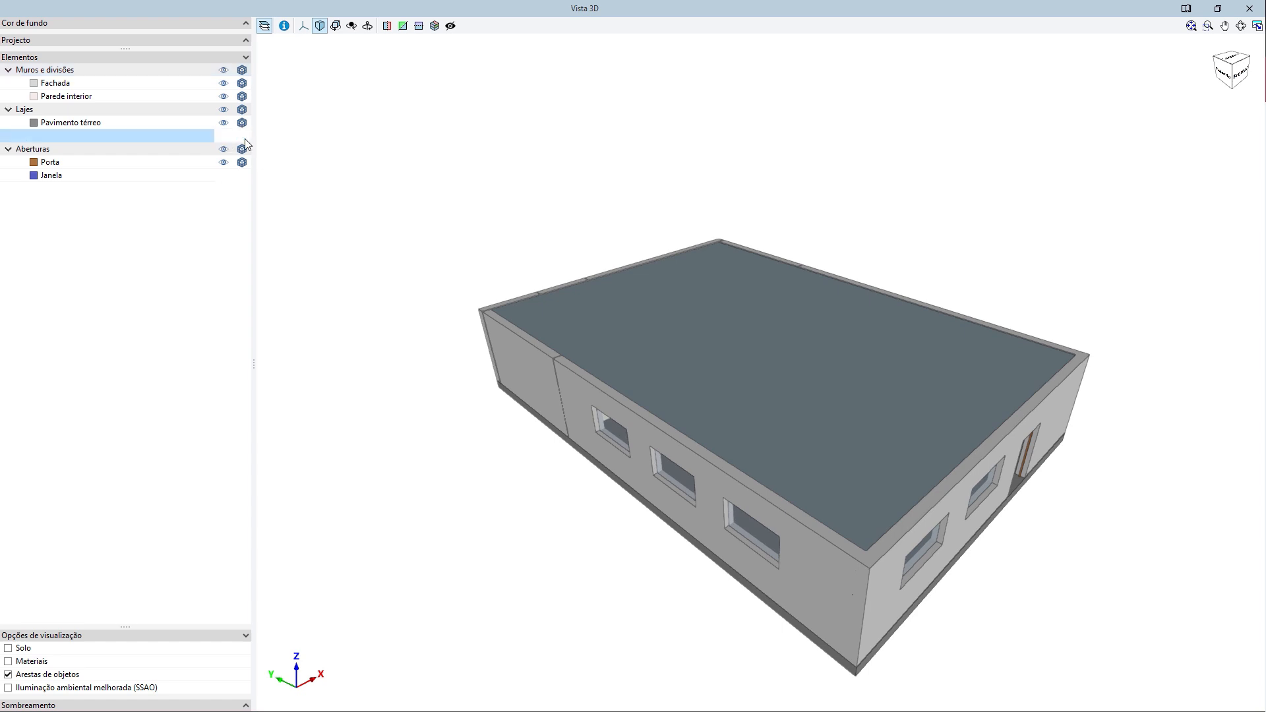
pyautogui.click(244, 137)
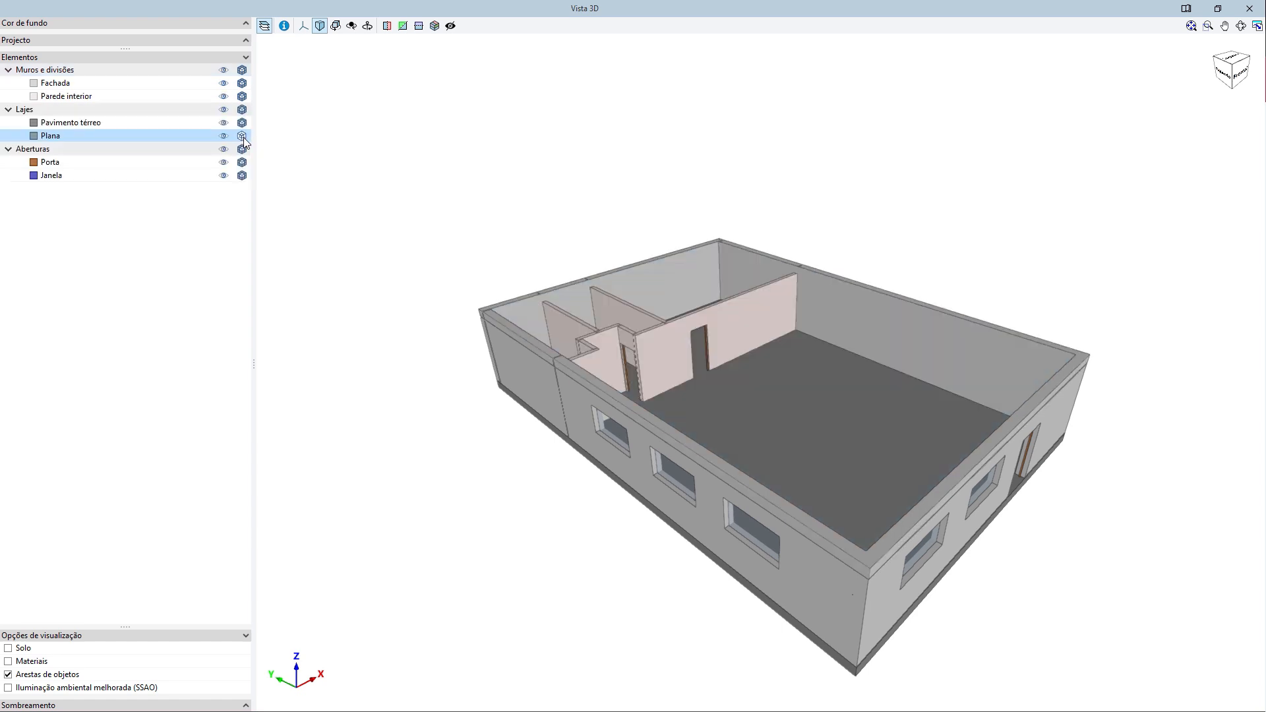
pyautogui.click(244, 137)
pyautogui.click(244, 137)
pyautogui.moveTo(665, 377)
pyautogui.mouseDown(button='middle')
pyautogui.moveTo(619, 404)
pyautogui.moveTo(559, 322)
pyautogui.moveTo(449, 376)
pyautogui.mouseUp(button='middle')
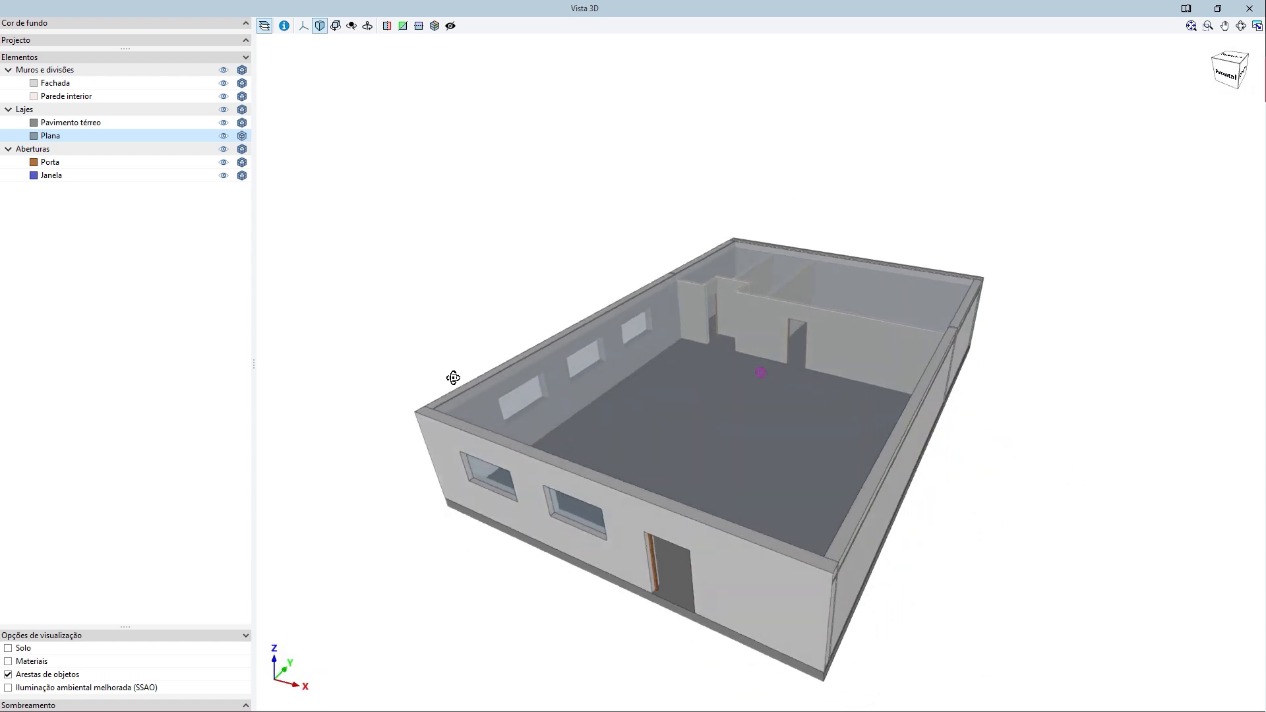
# - Section the 3D model perpendicular to the global X axis, shift the cutting plane to inspect the inside, and close the 3D view
pyautogui.click(390, 26)
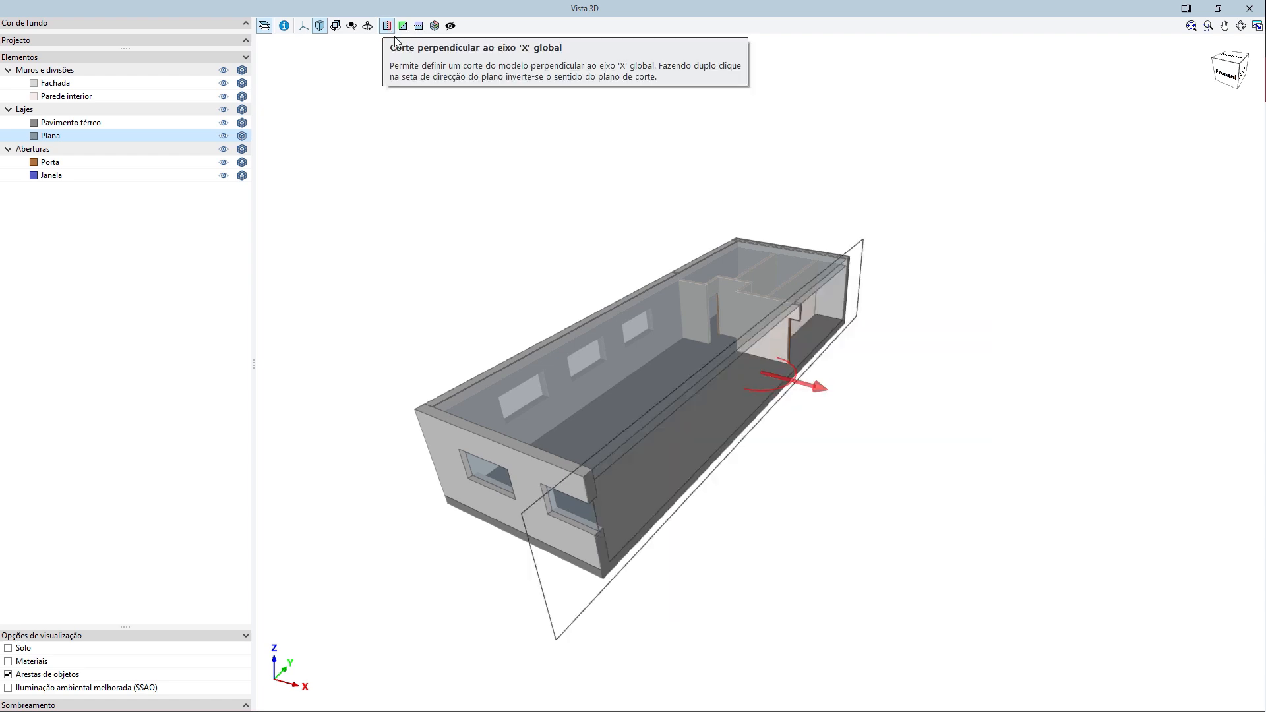
pyautogui.moveTo(850, 461); pyautogui.dragTo(843, 402, button='middle')
pyautogui.moveTo(837, 404); pyautogui.dragTo(890, 427)
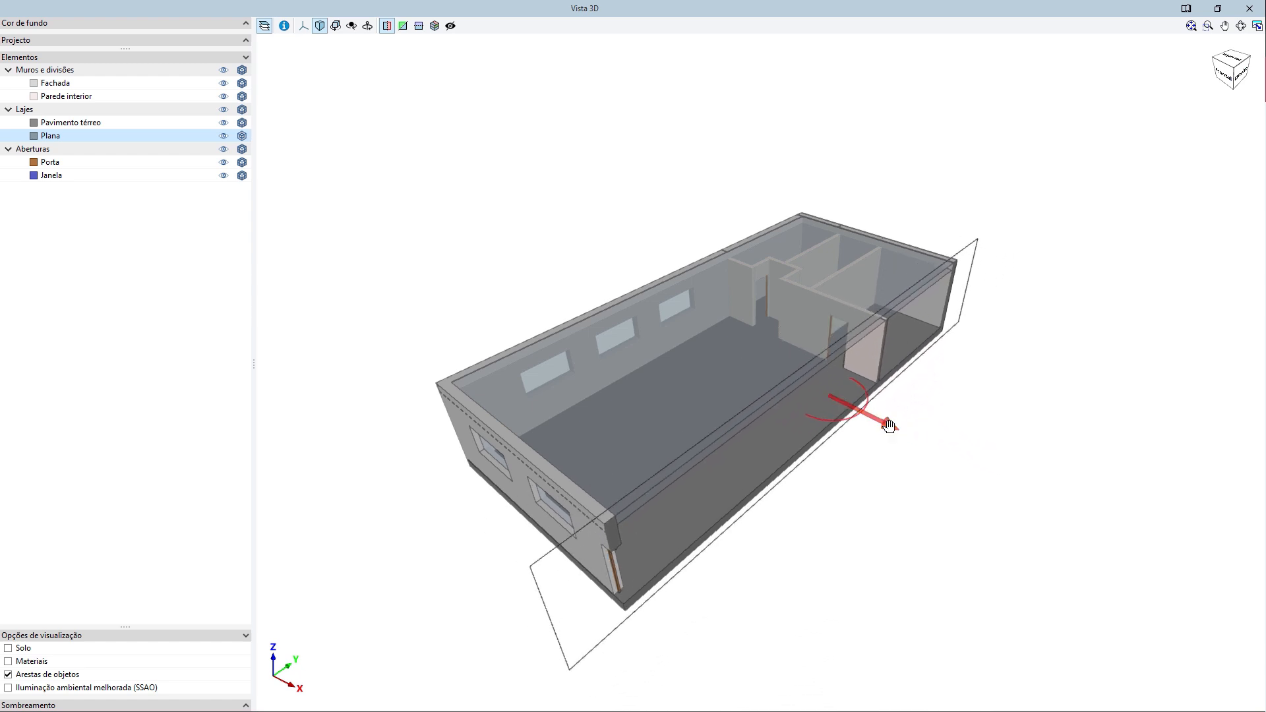
pyautogui.click(890, 428)
pyautogui.moveTo(890, 438); pyautogui.dragTo(805, 494, button='middle')
pyautogui.click(1241, 10)
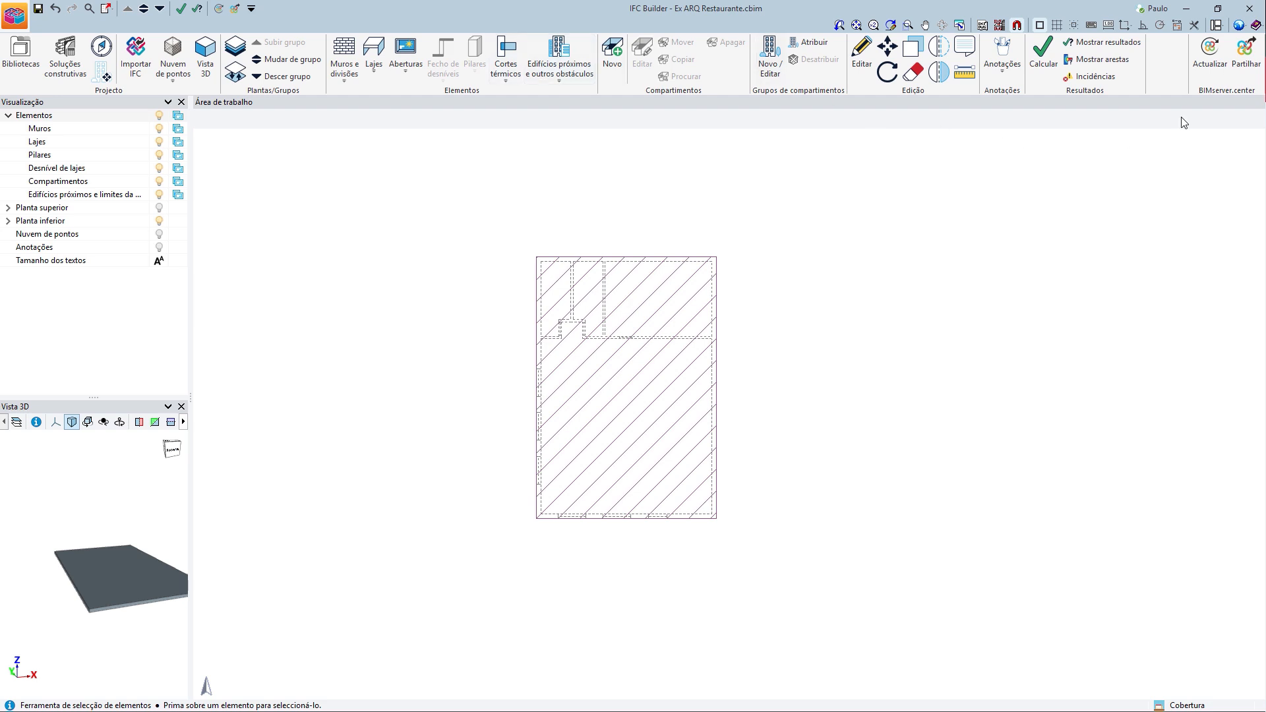
# - Start a new BIMserver.center project named WEBINAR CYPELUX RESTAURANTE with project type Genérico (não profissional)
pyautogui.click(1204, 57)
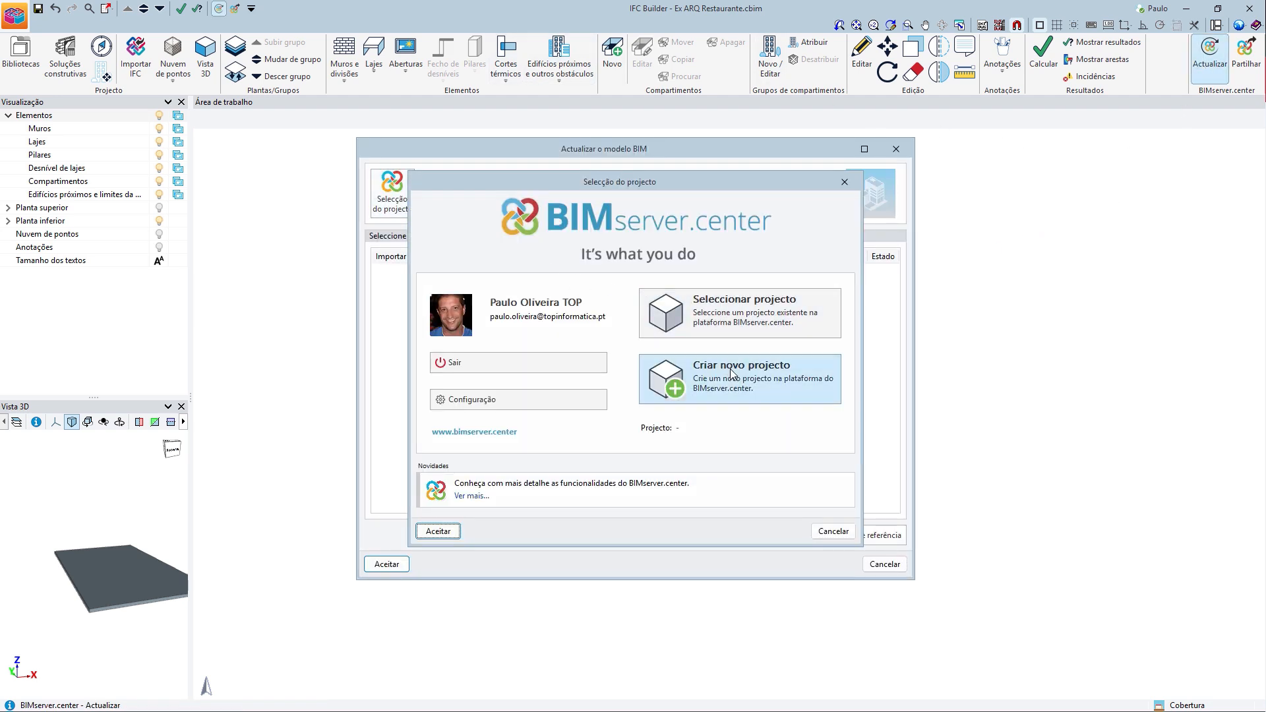
pyautogui.click(732, 375)
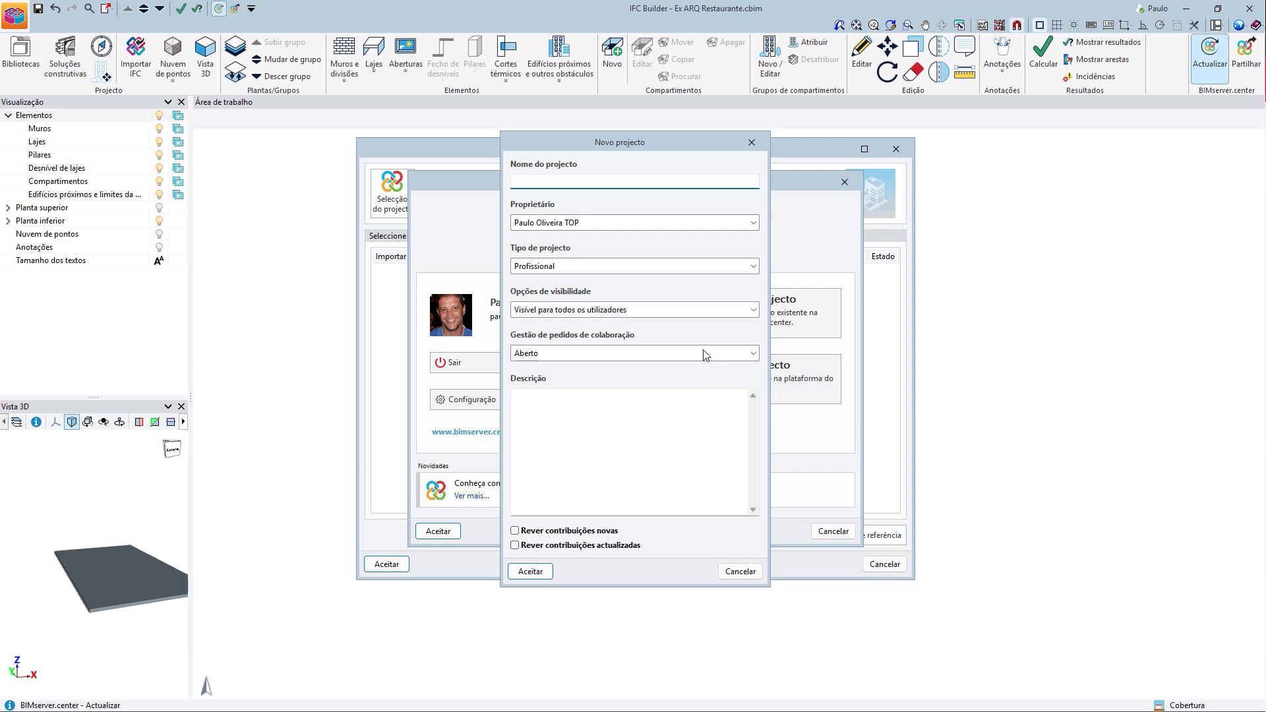
pyautogui.write('WEBINAR CYPELUX RESTAURANTE')
pyautogui.click(622, 265)
pyautogui.click(602, 321)
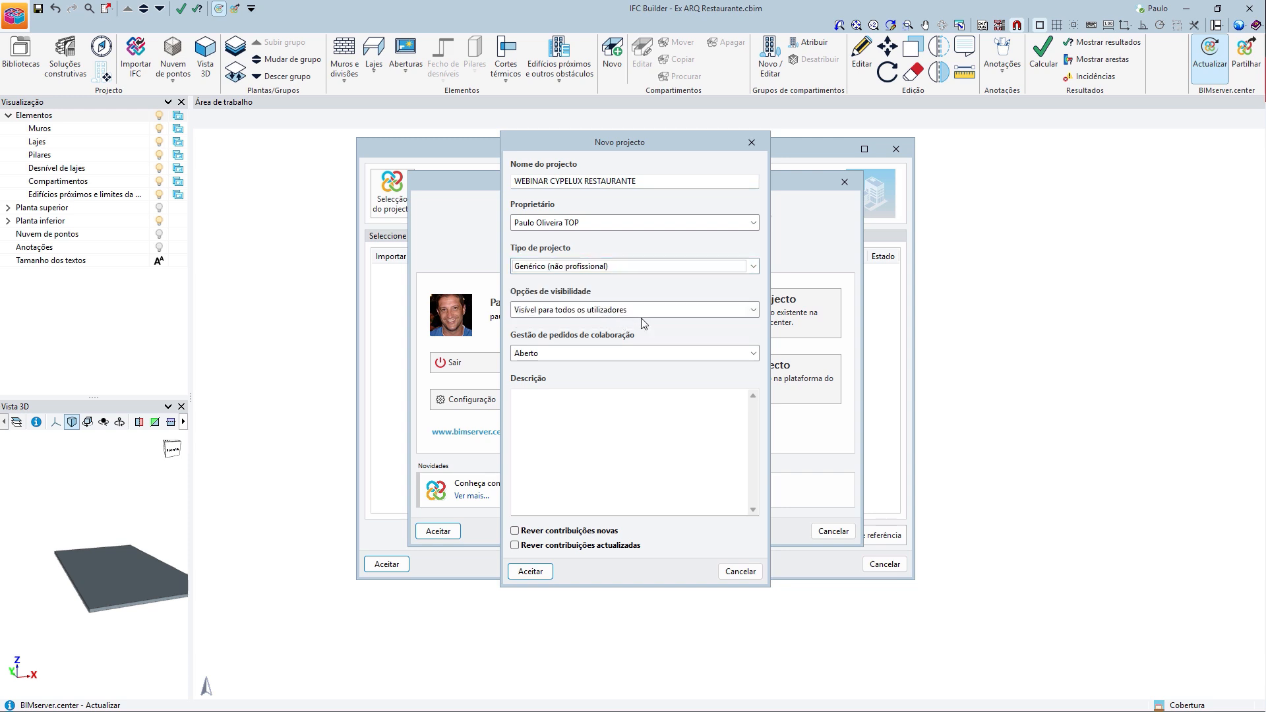
# - Set the new project's visibility to Não visível and collaboration requests to Fechado, and create and link the project
pyautogui.click(646, 310)
pyautogui.click(634, 334)
pyautogui.click(640, 354)
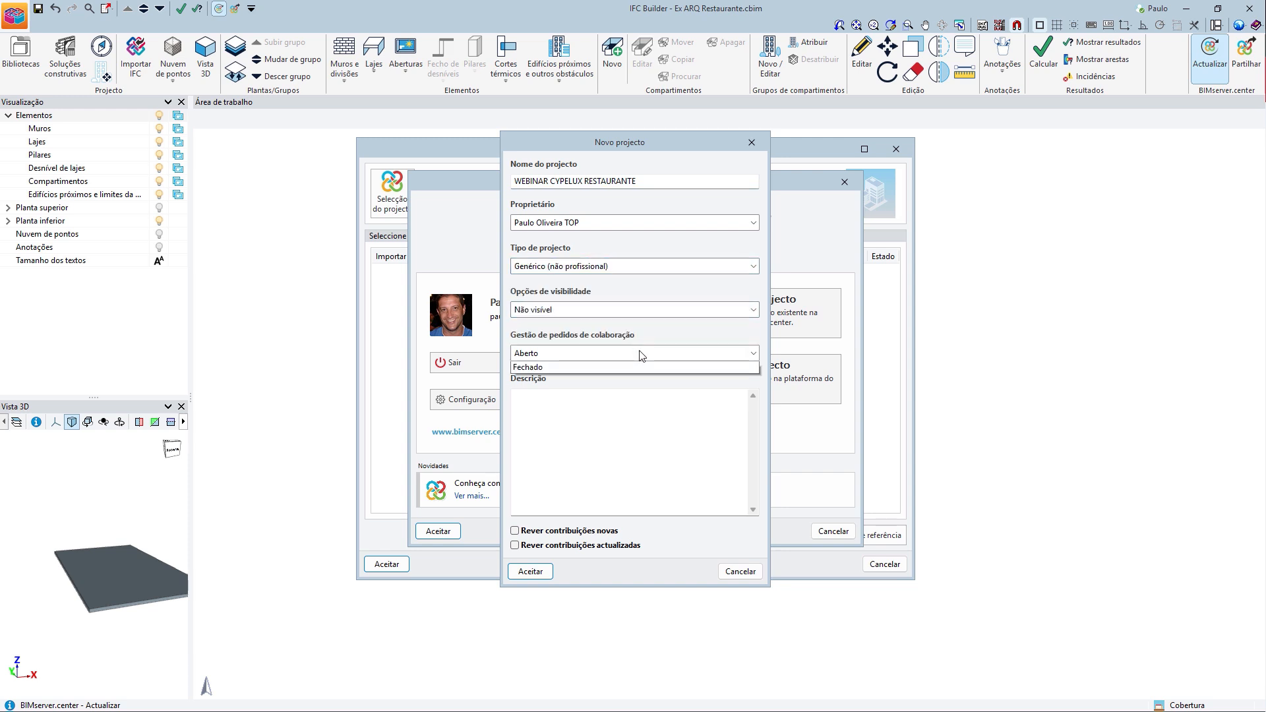
pyautogui.click(634, 377)
pyautogui.click(528, 570)
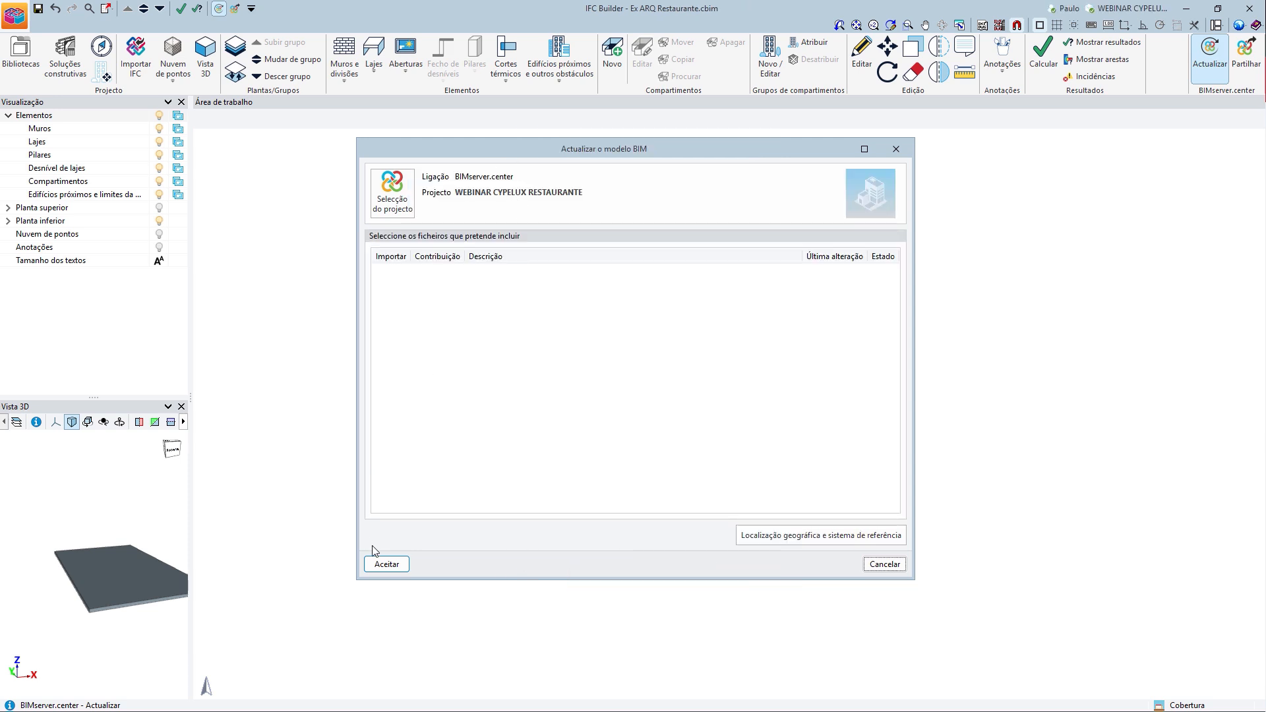
pyautogui.click(387, 564)
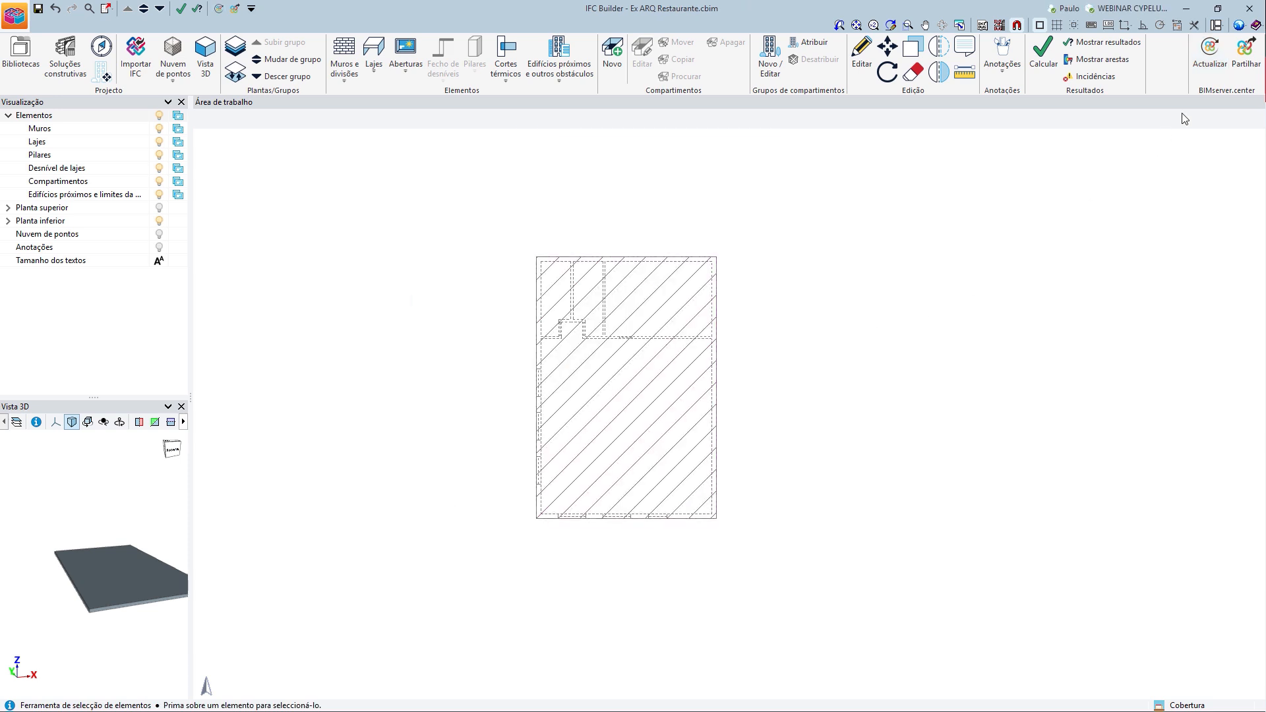
# - Share the model to the BIMserver.center project as Modelo arquitectónico, with export of the DXF-DWG masks enabled
pyautogui.click(1246, 56)
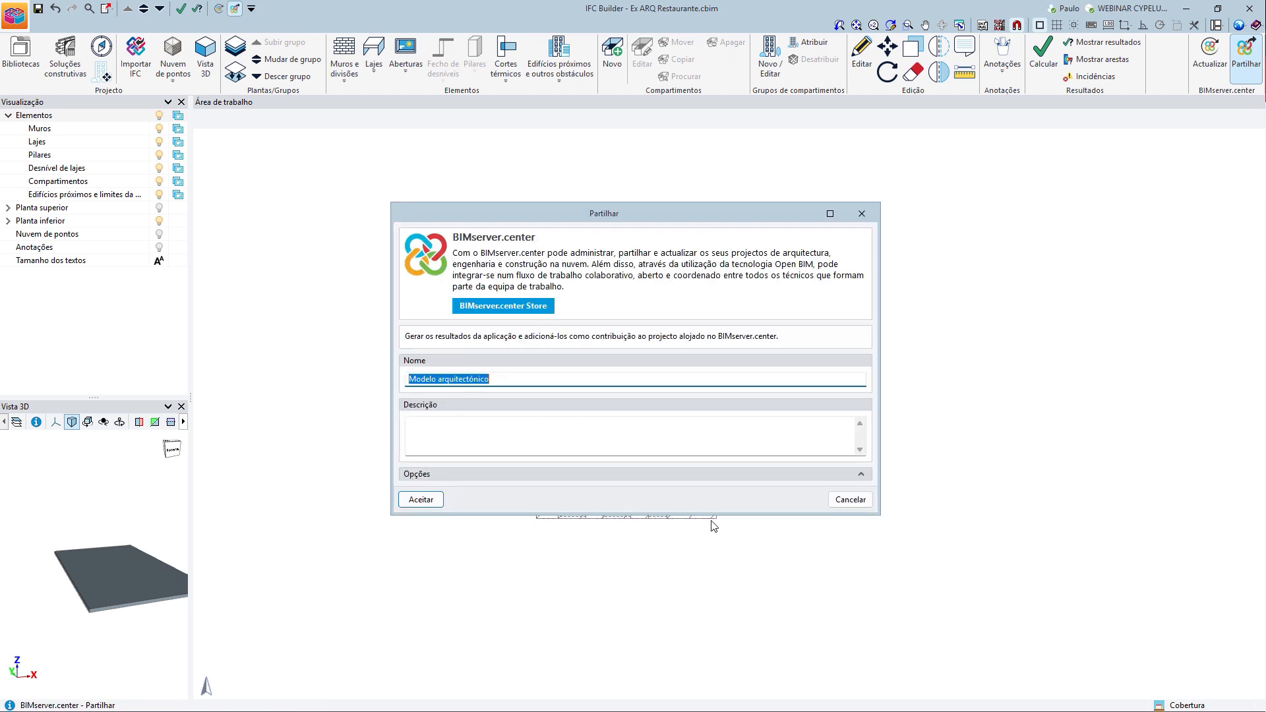
pyautogui.moveTo(715, 514); pyautogui.dragTo(734, 630)
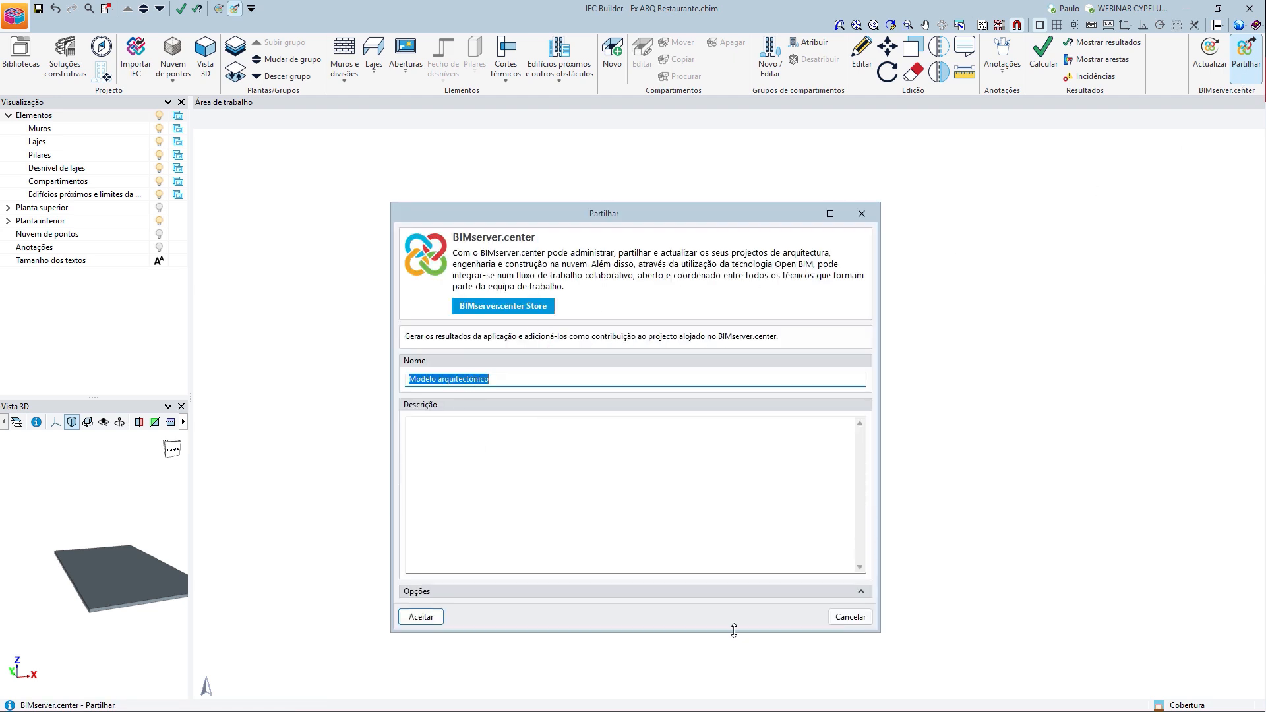
pyautogui.click(861, 591)
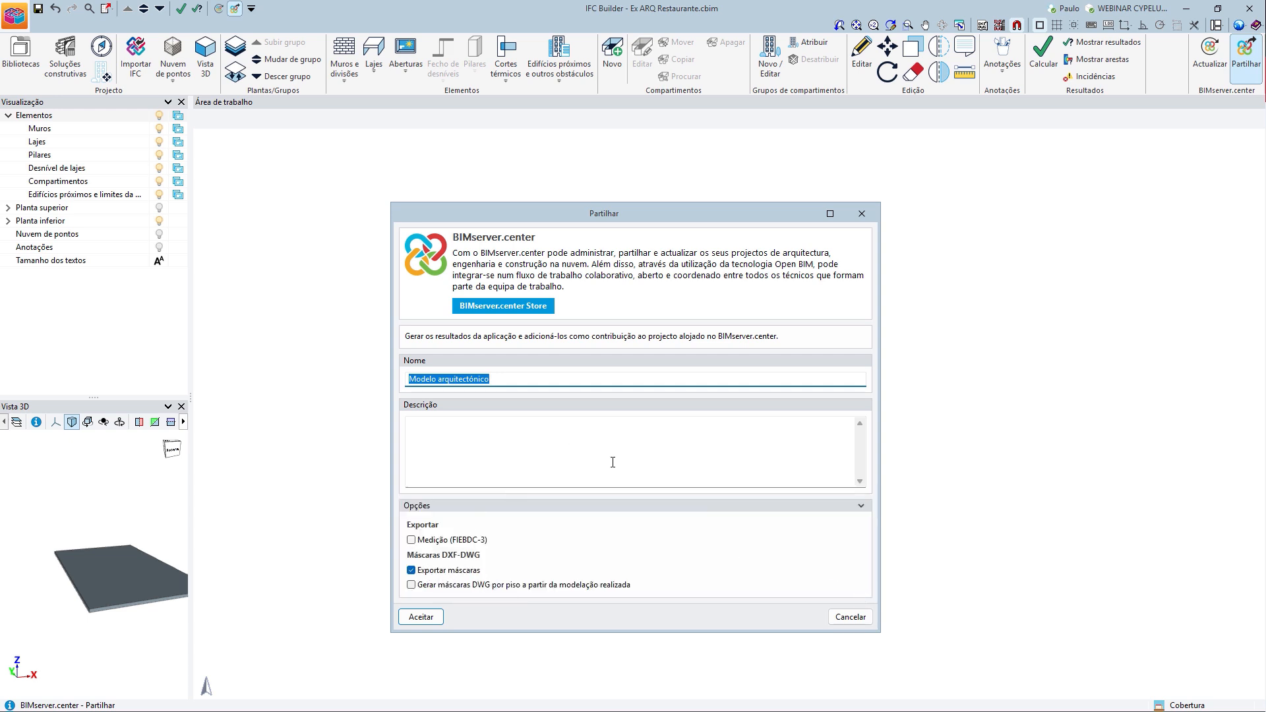
pyautogui.click(420, 618)
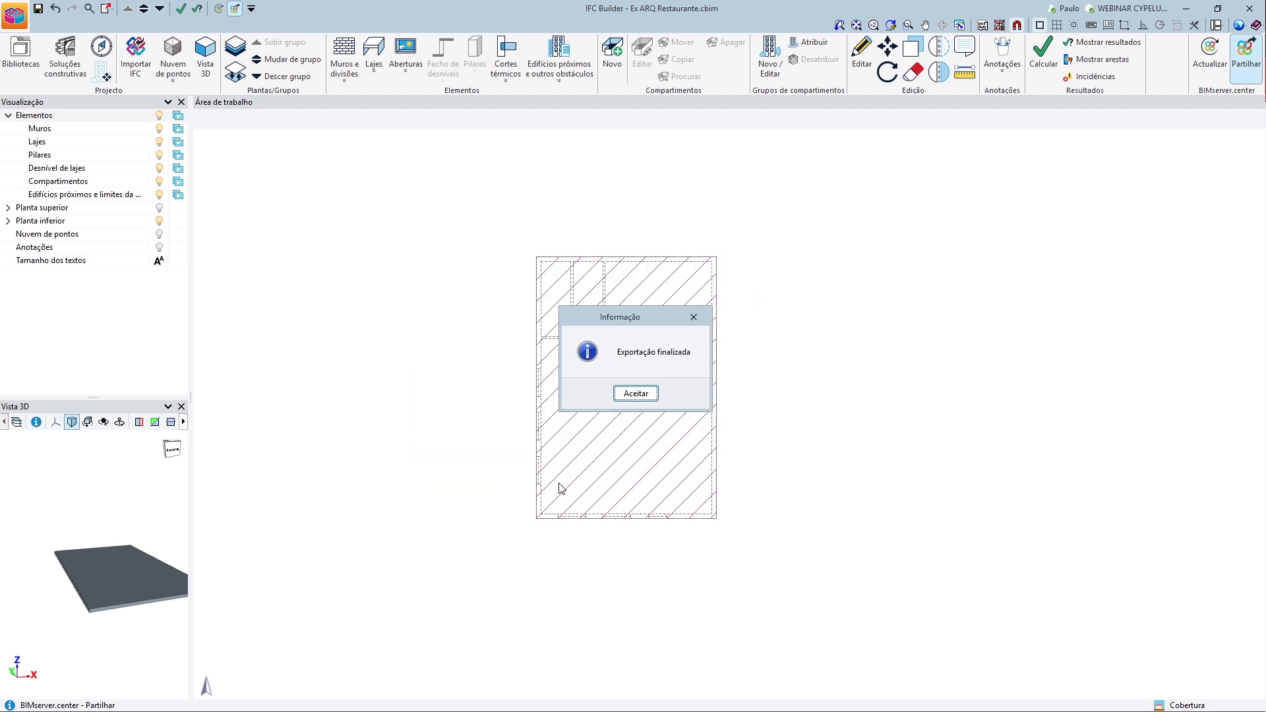
pyautogui.click(638, 396)
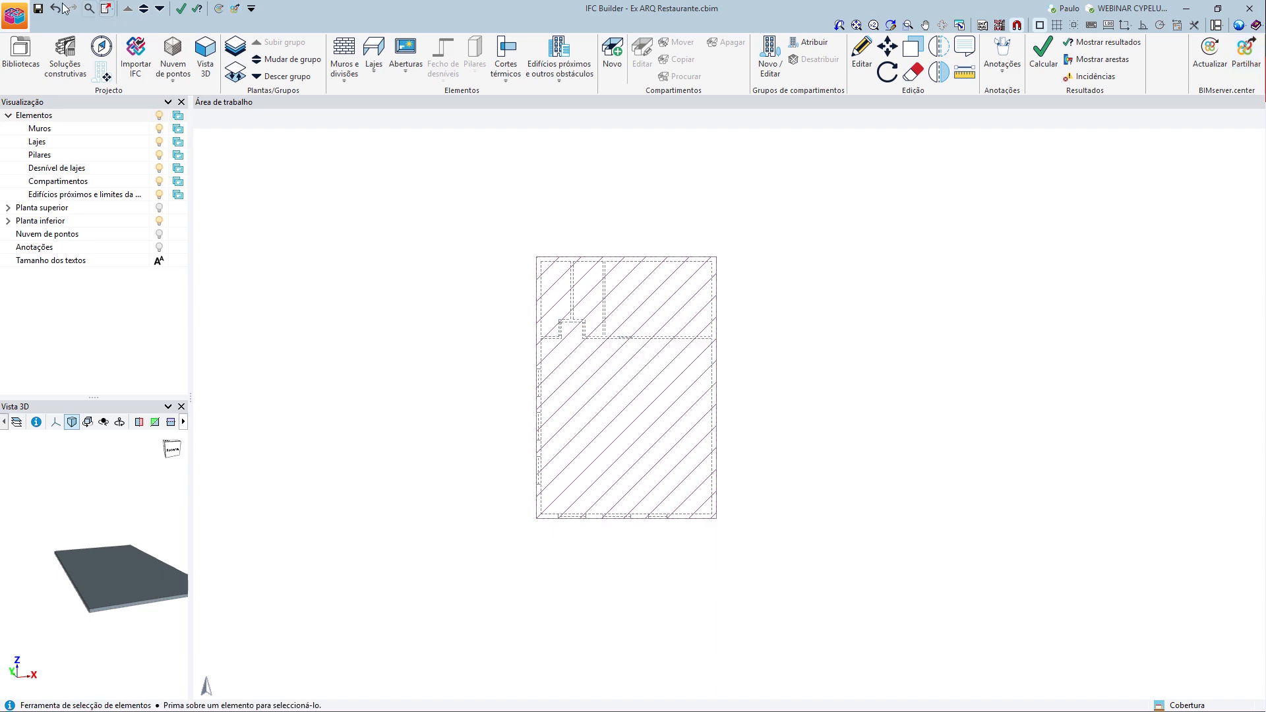
# - Minimize IFC Builder and launch CYPELUX from the CYPE Menu's Simulação energética e acústica applications
pyautogui.click(1191, 8)
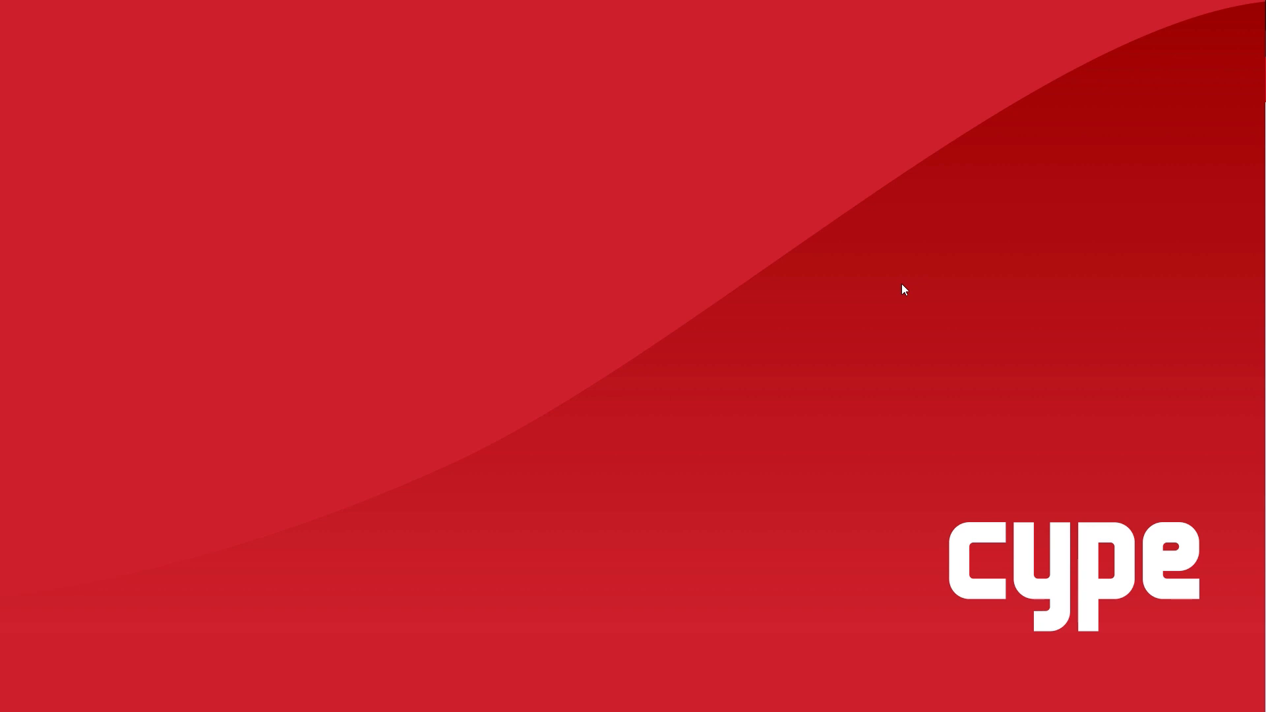
pyautogui.click(1066, 699)
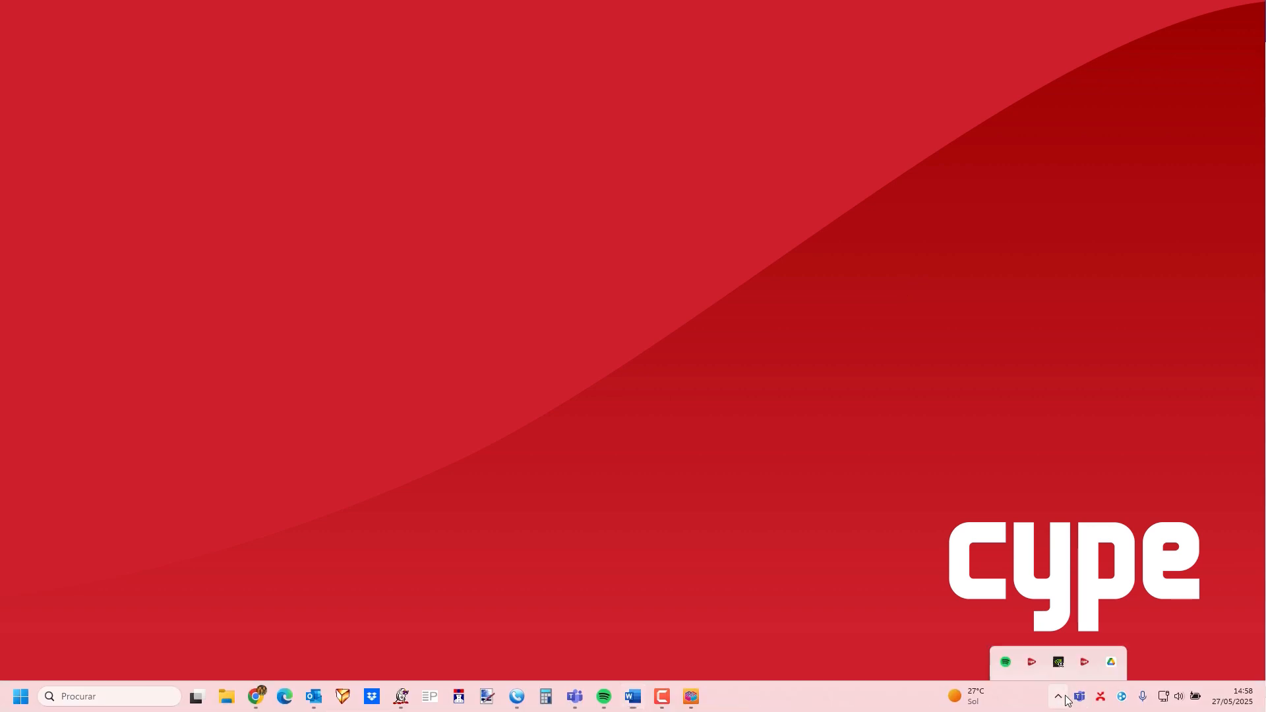
pyautogui.click(1031, 605)
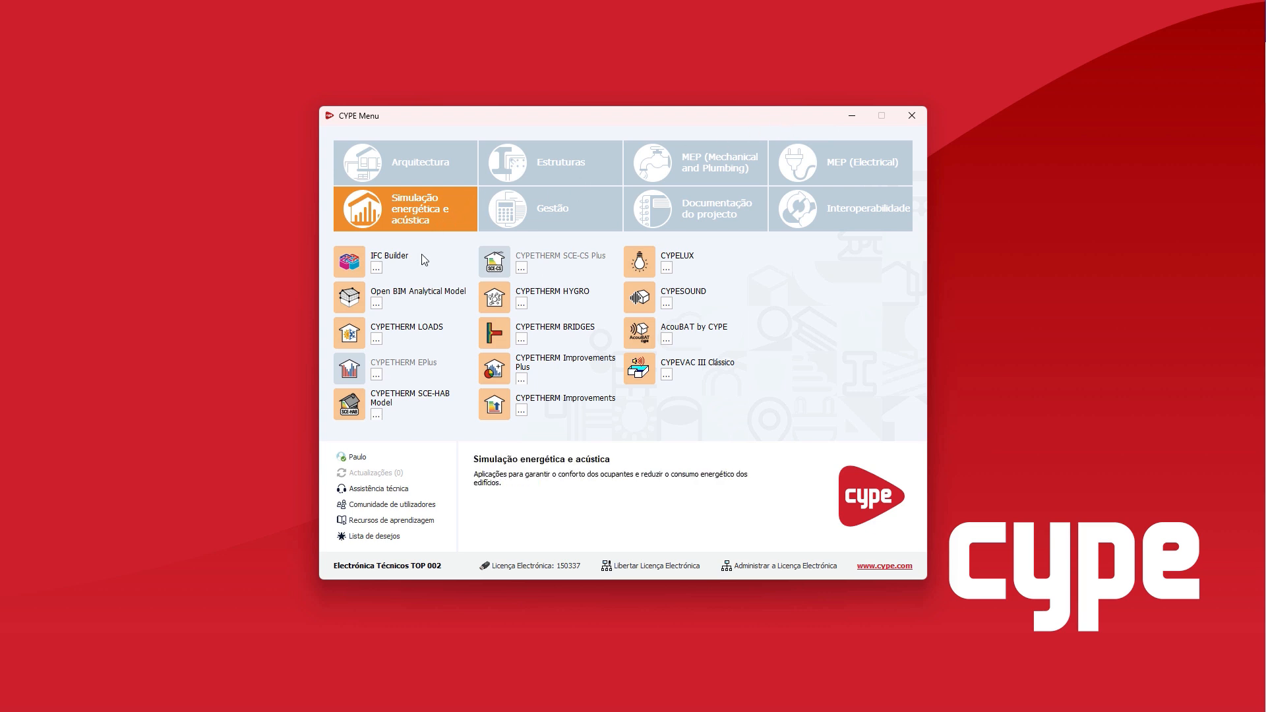
pyautogui.click(643, 263)
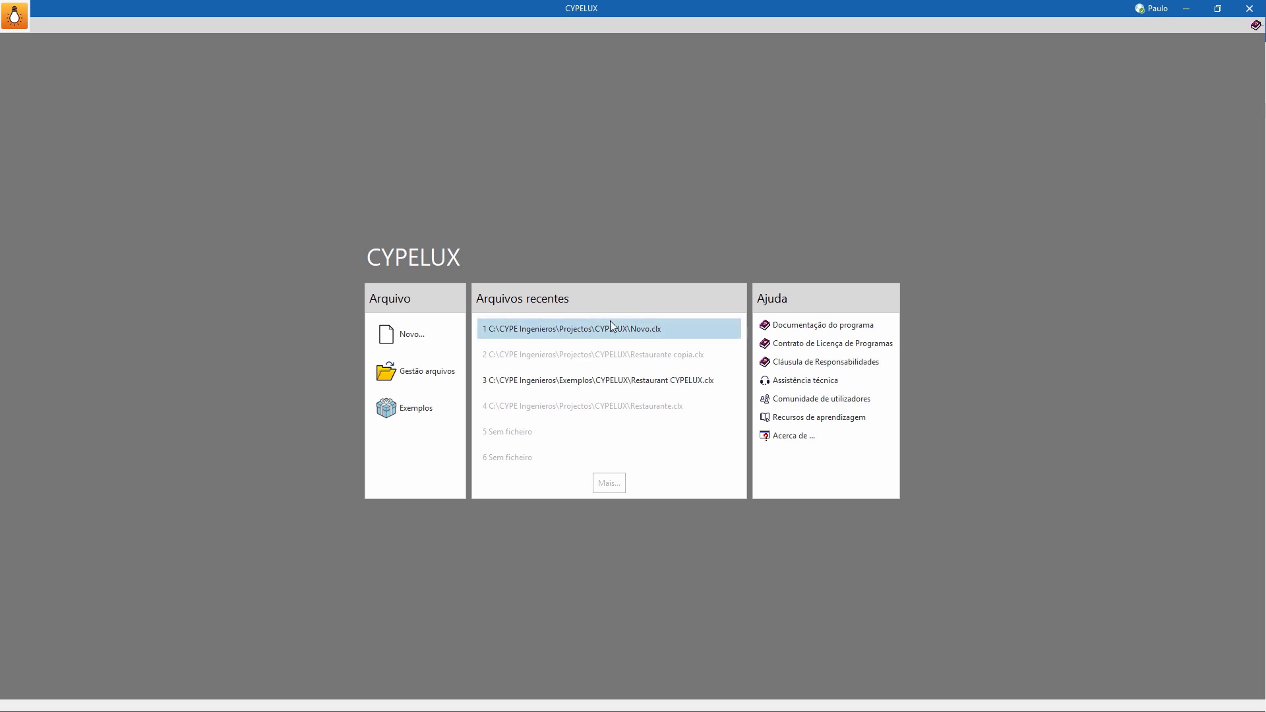
# - Create a new CYPELUX job with the file name Restaurante
pyautogui.click(418, 342)
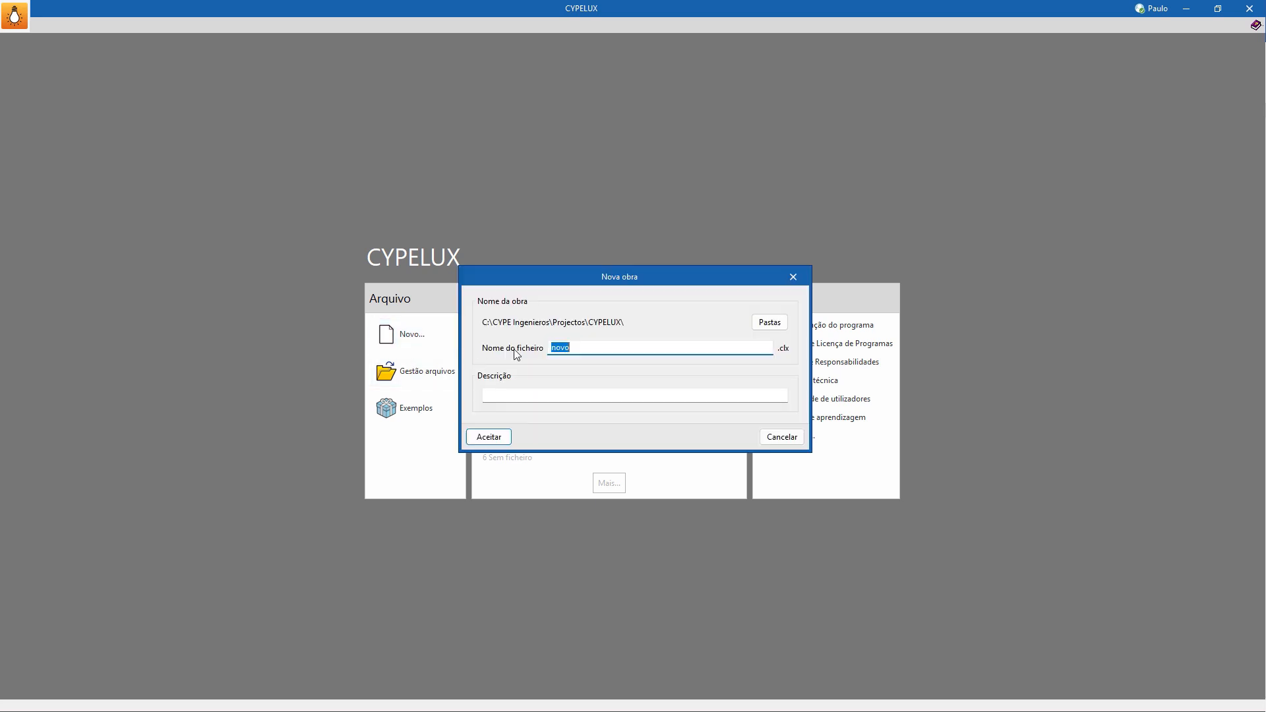
pyautogui.write('Restaurante')
pyautogui.click(476, 437)
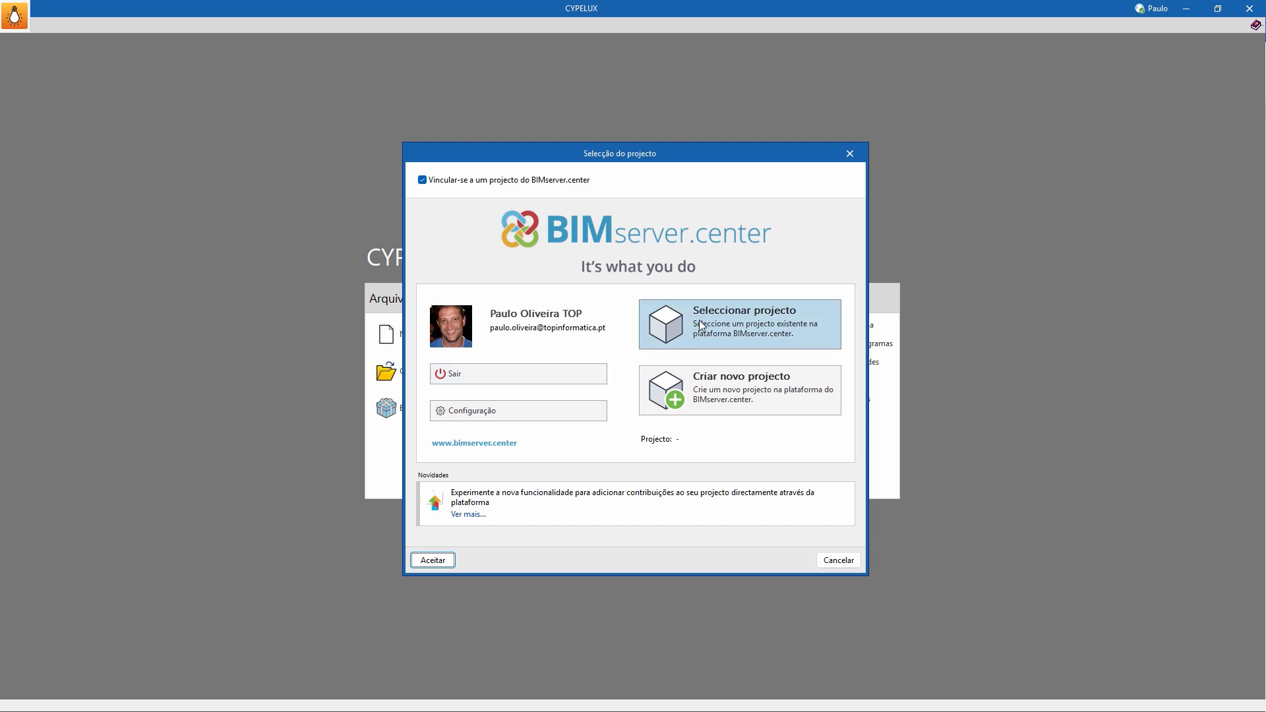
# - Link the job to the BIMserver.center project WEBINAR CYPELUX RESTAURANTE and import its Modelo arquitectónico contribution, with DXF mask updating enabled
pyautogui.click(701, 322)
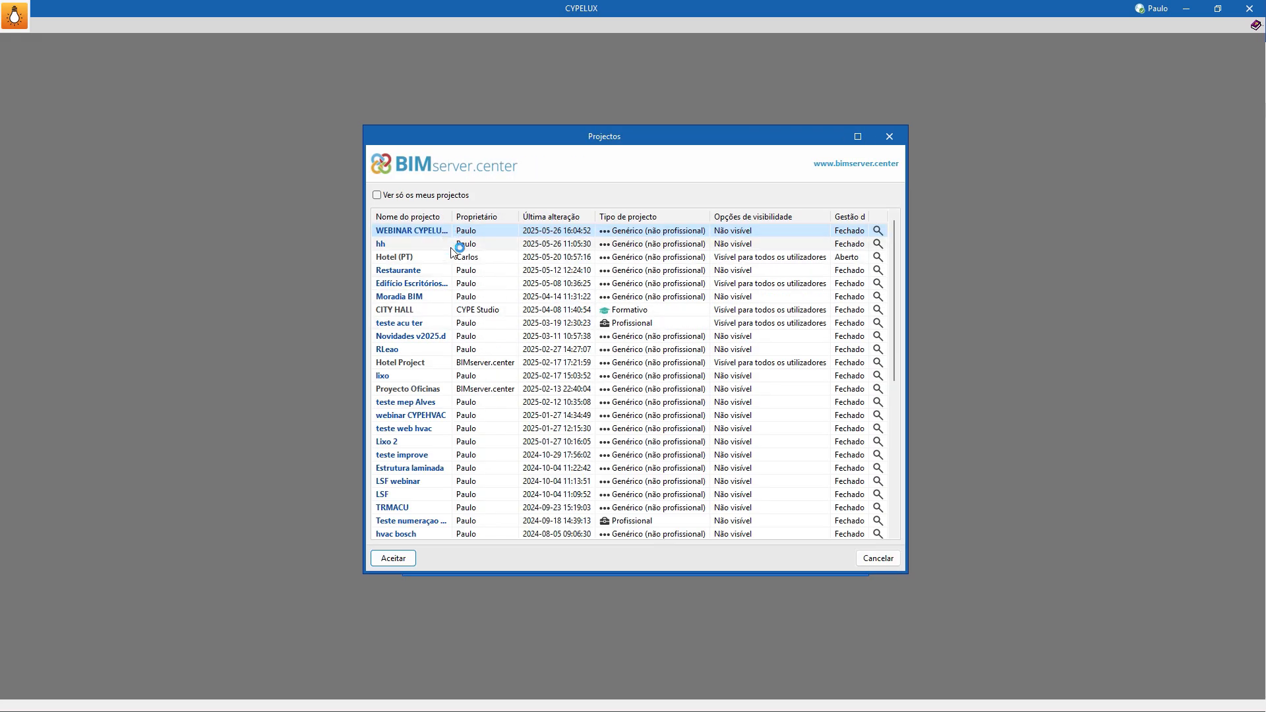
pyautogui.click(394, 558)
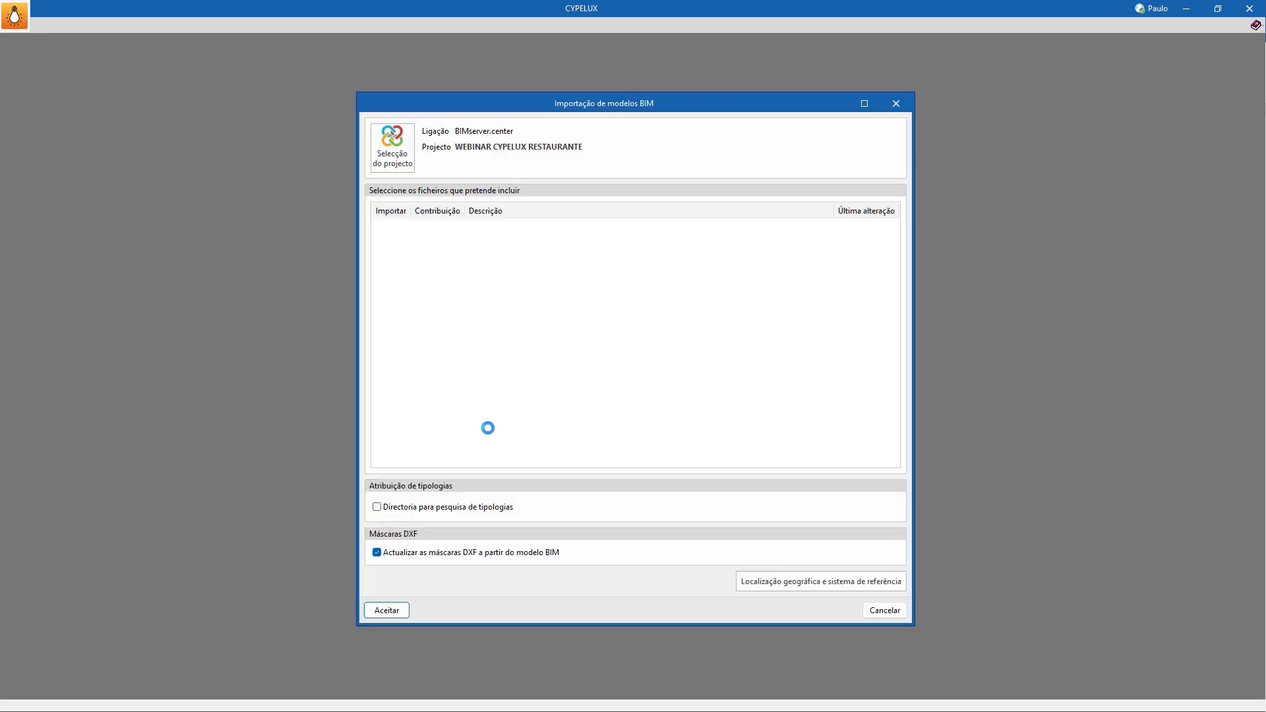
pyautogui.click(391, 234)
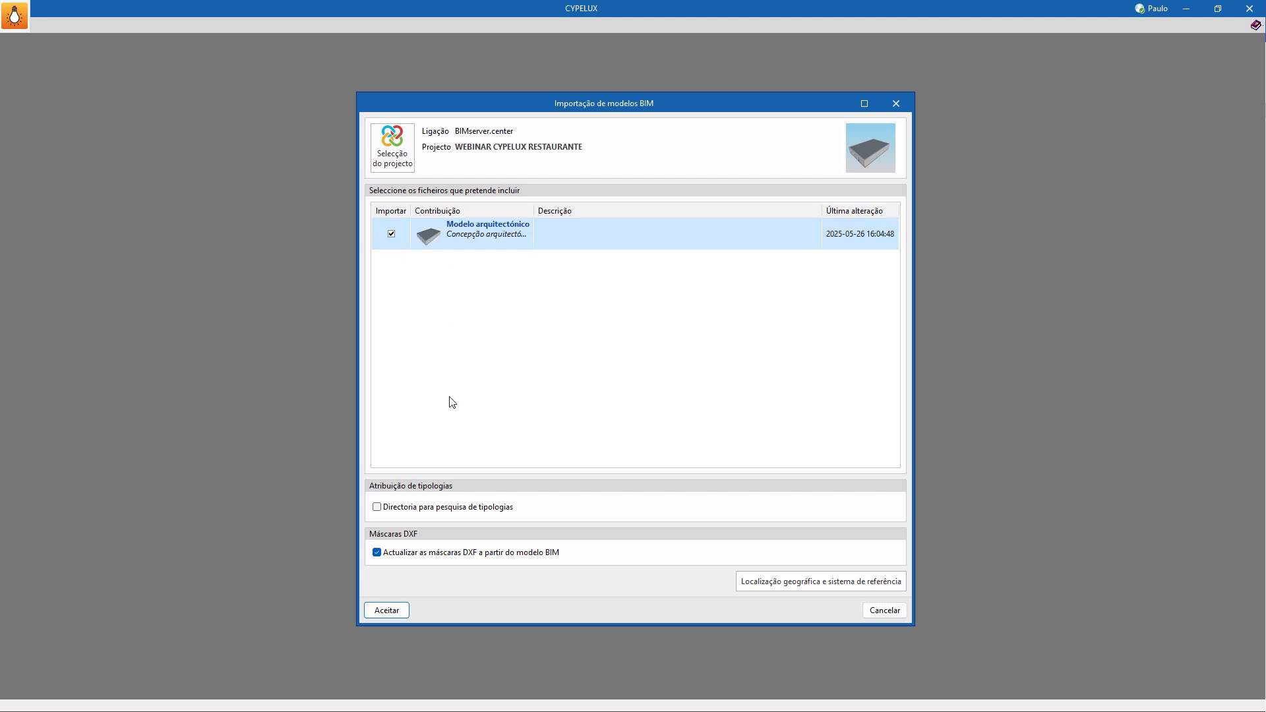
pyautogui.click(384, 611)
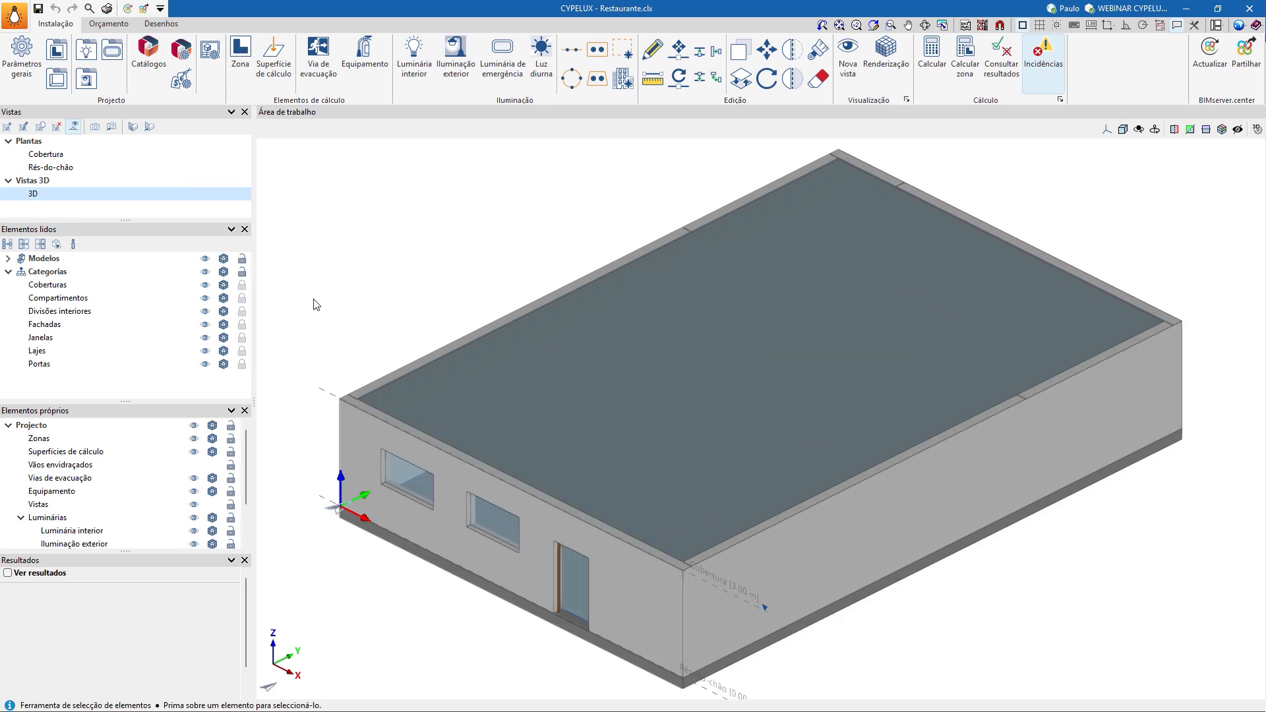
# - Set the Rés-do-chão plan view's distance to the upper plane to 2.60 m
pyautogui.click(66, 170)
pyautogui.click(66, 157)
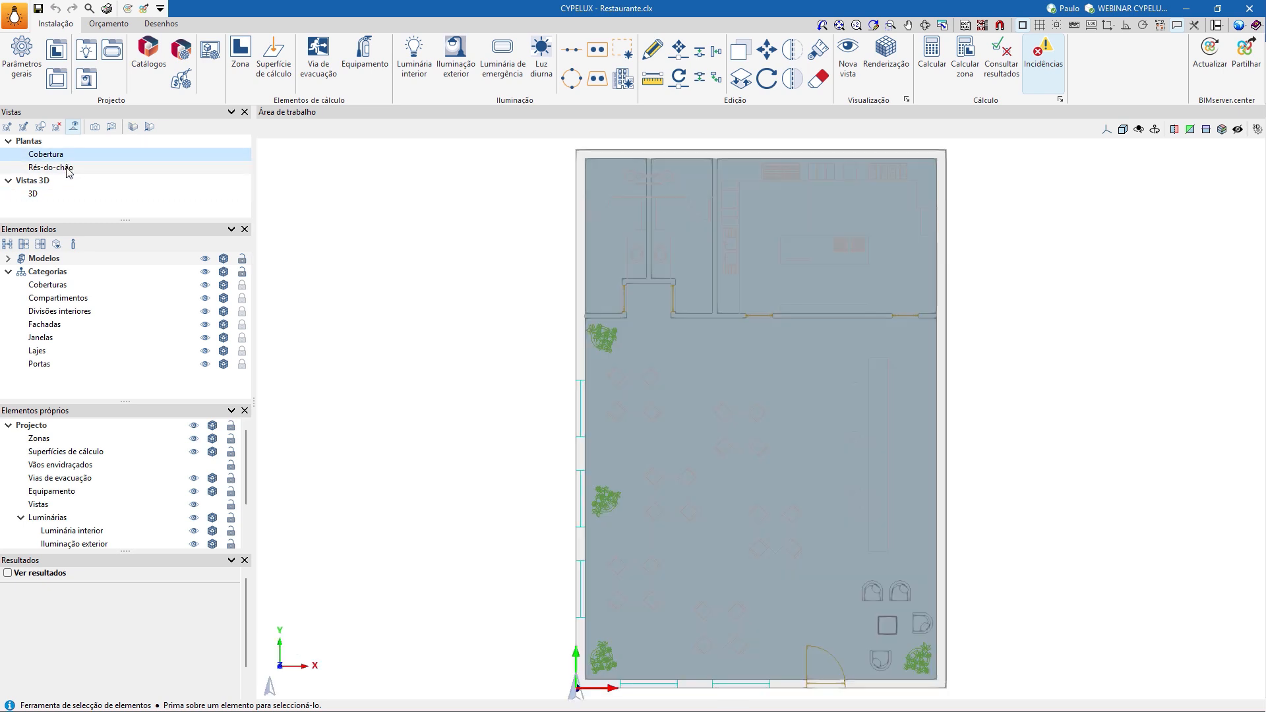
pyautogui.click(69, 171)
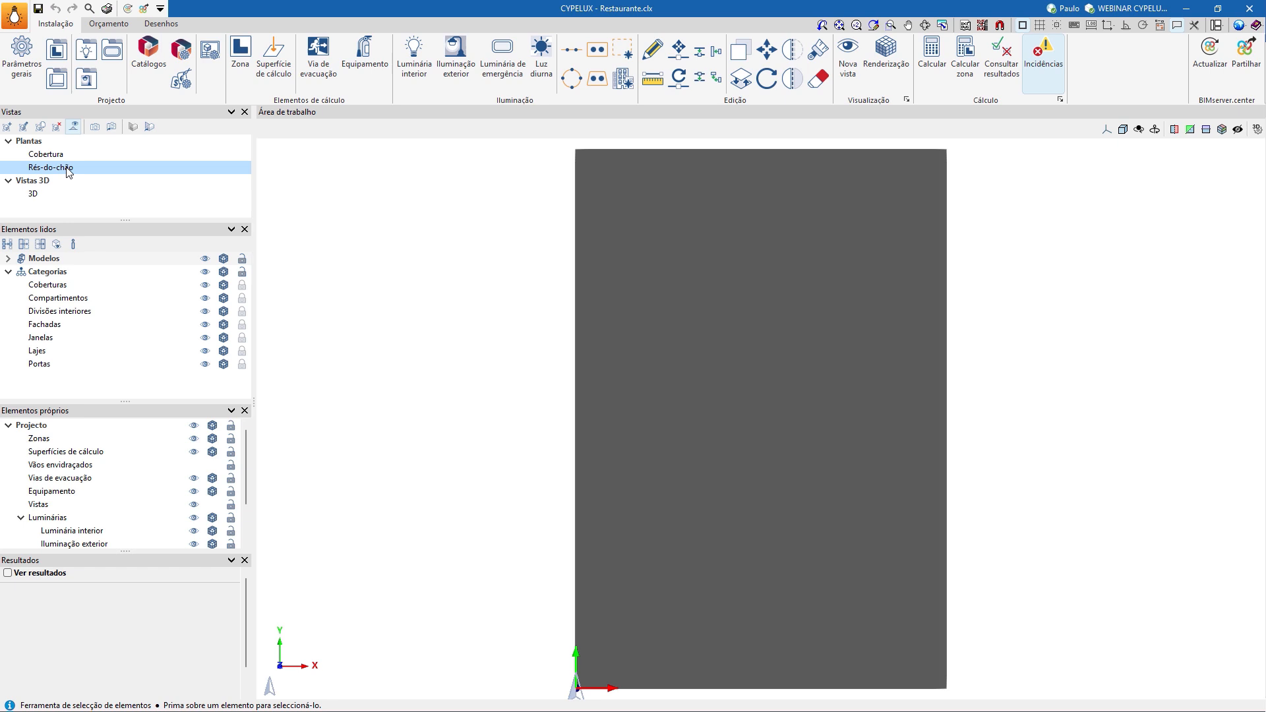
pyautogui.click(25, 128)
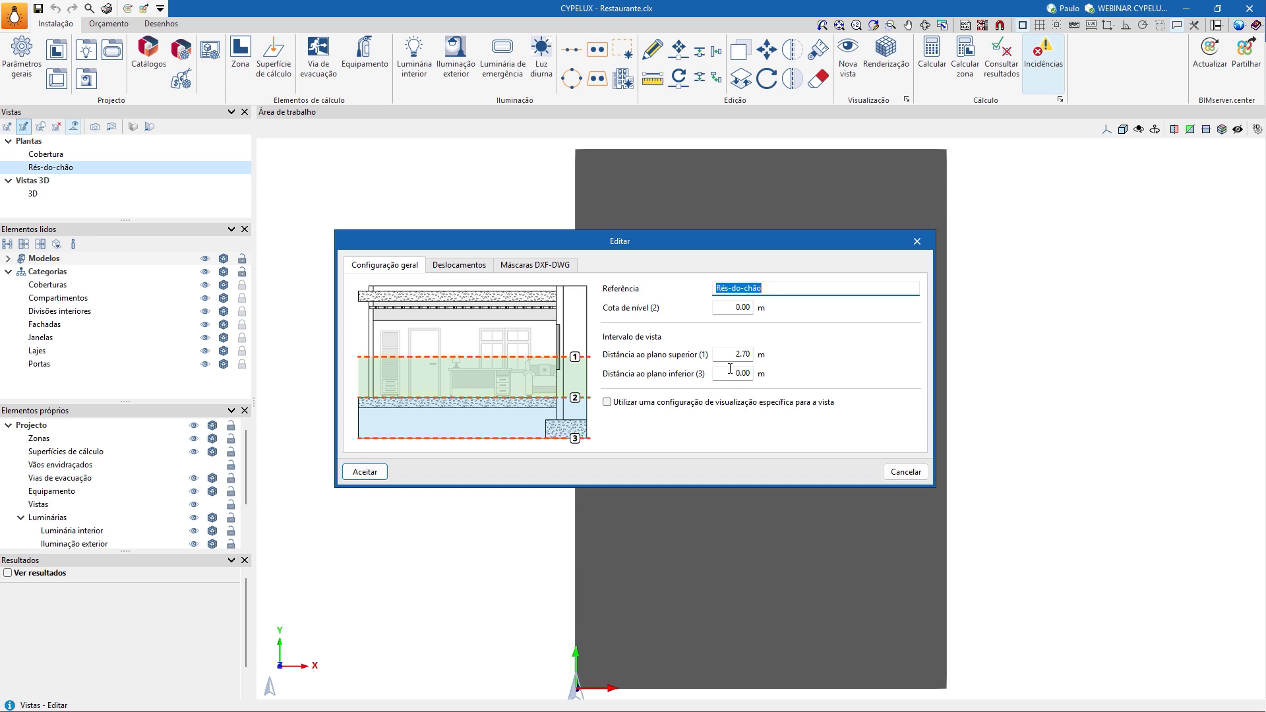
pyautogui.moveTo(744, 356); pyautogui.dragTo(758, 357)
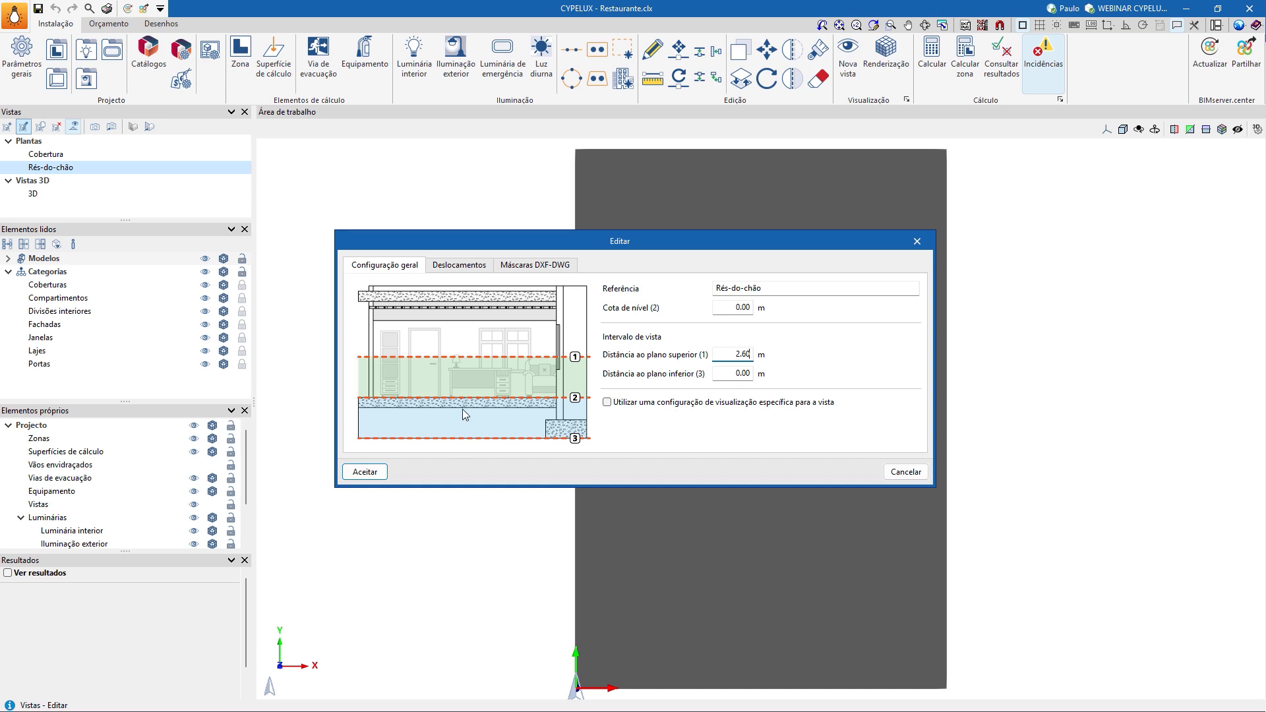
pyautogui.click(376, 476)
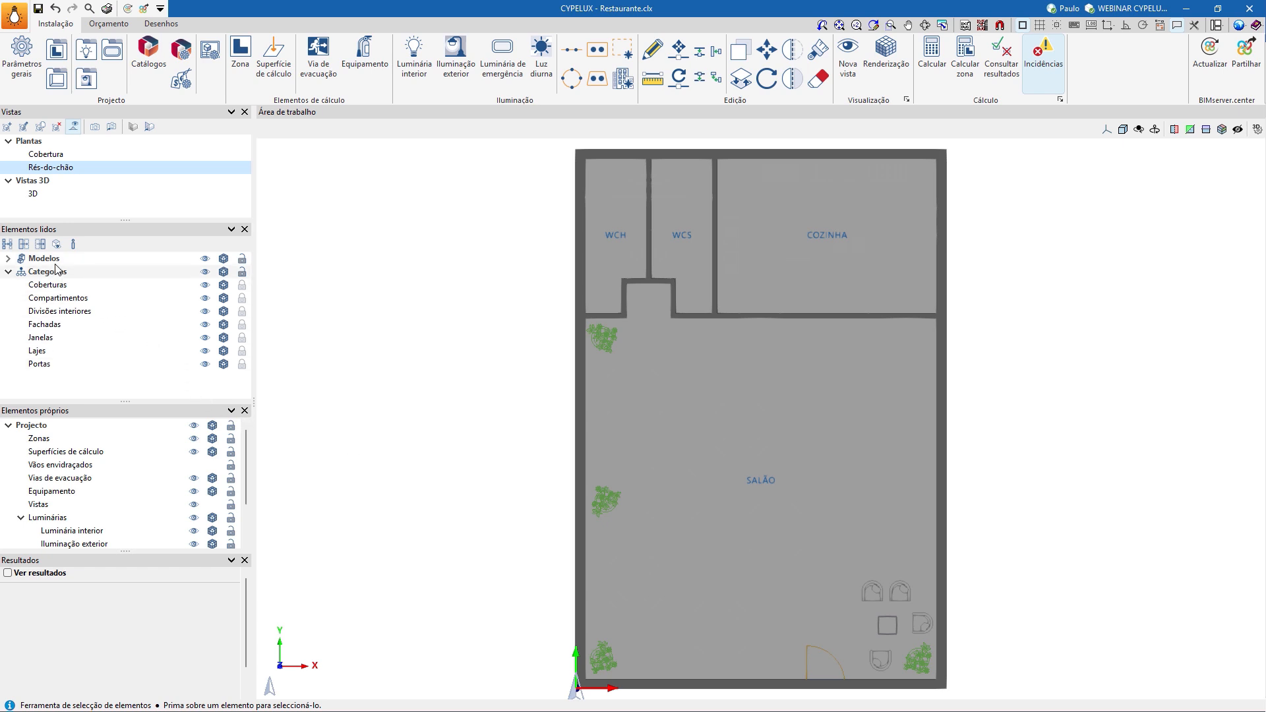
# - Hide the Lajes and Fachadas categories of the imported model, keeping the model itself visible
pyautogui.click(206, 260)
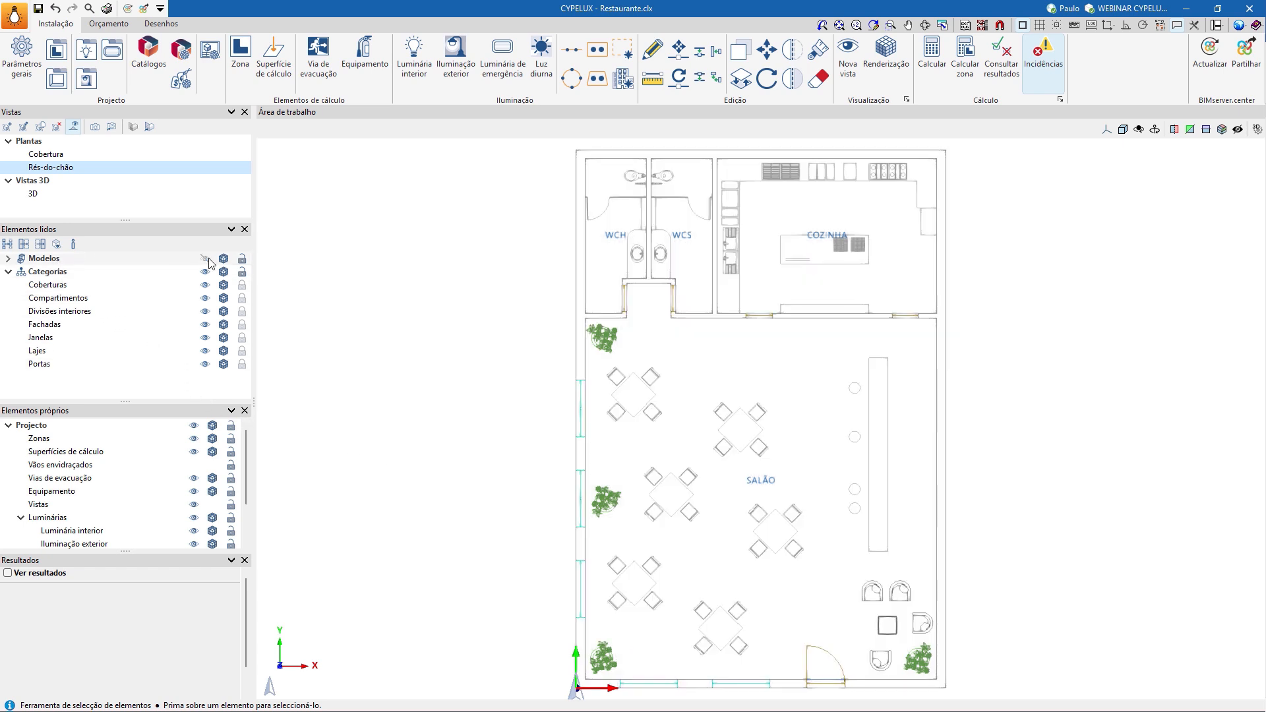
pyautogui.click(208, 261)
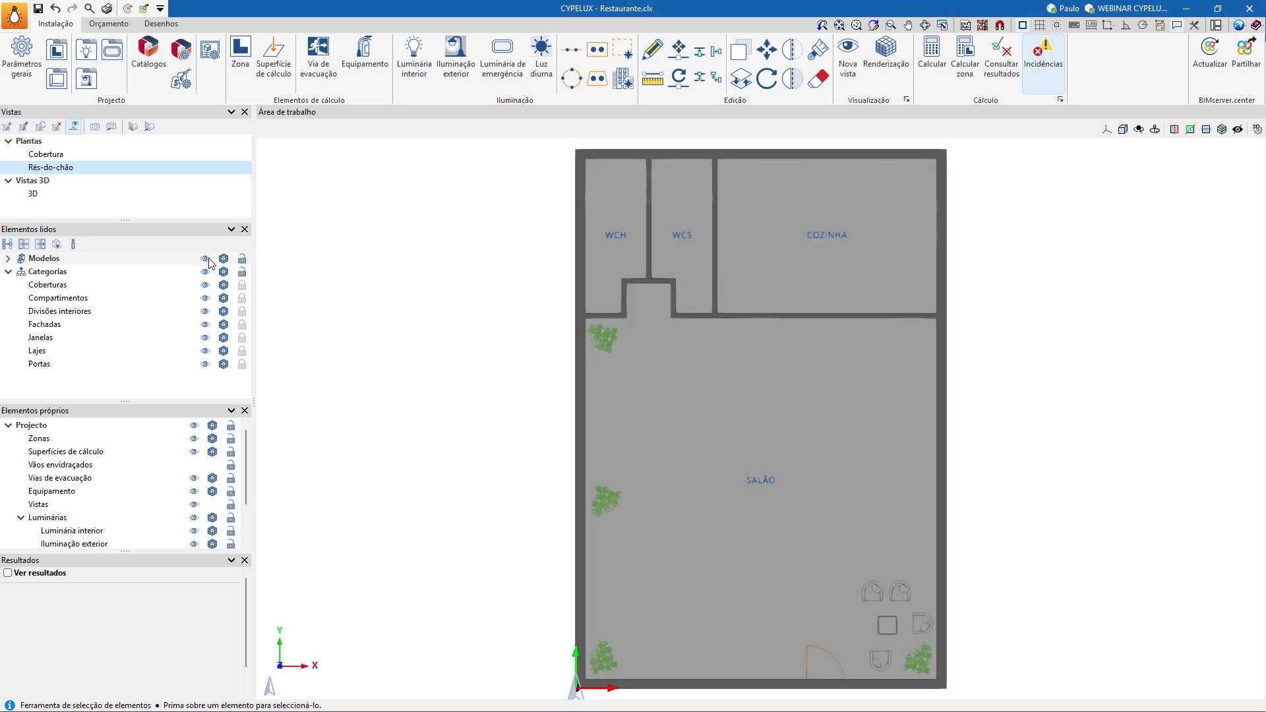
pyautogui.click(206, 350)
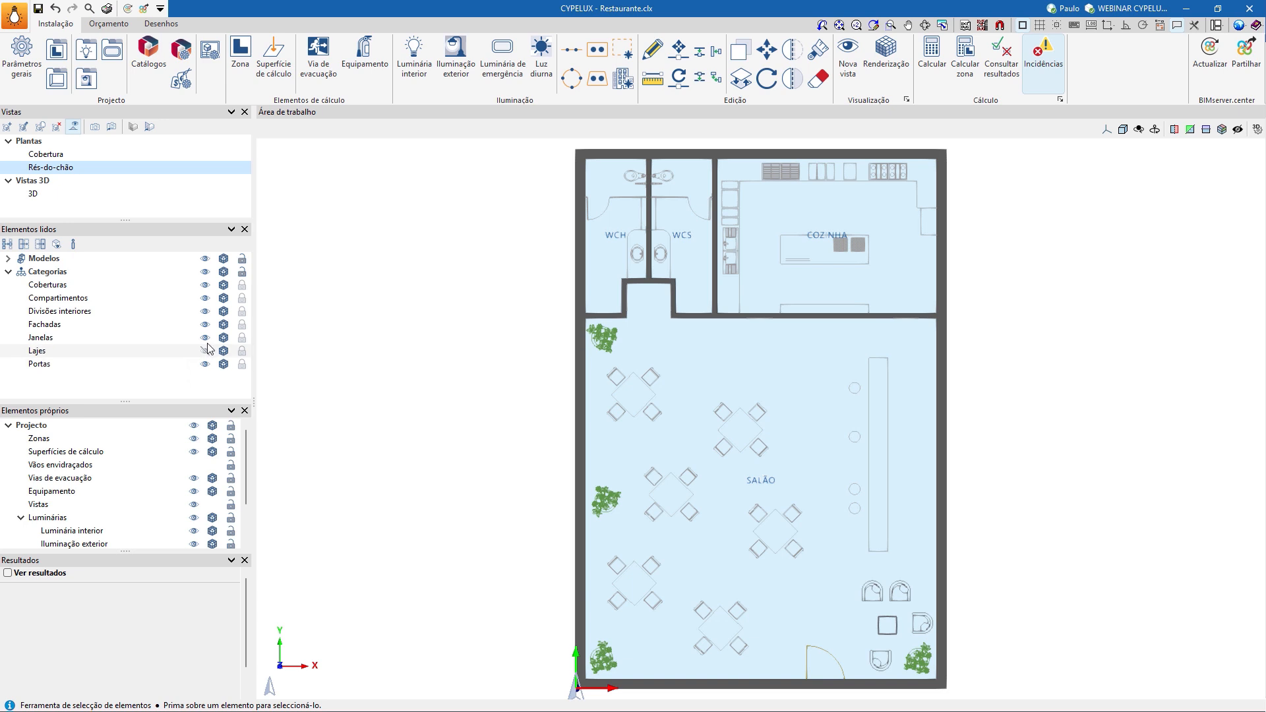
pyautogui.click(206, 326)
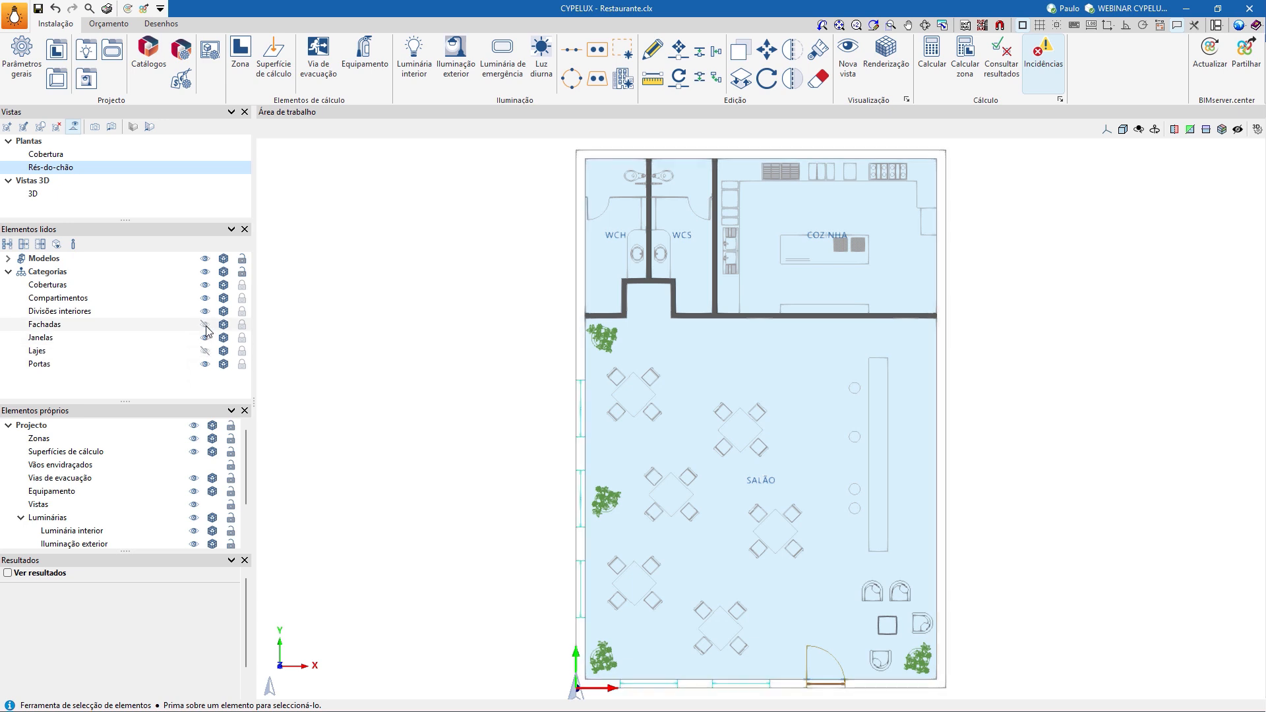
# - Hide the Coberturas category in the 3D view and inspect the compartments inside the building
pyautogui.click(85, 198)
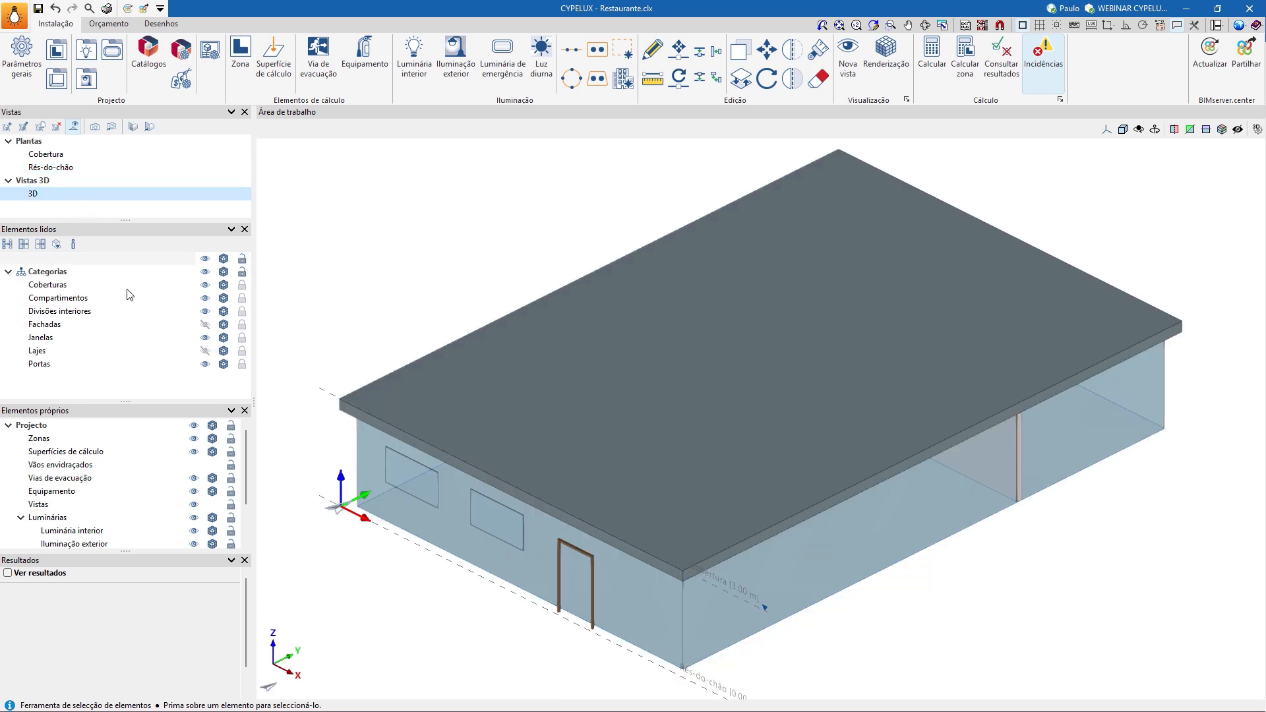
pyautogui.click(205, 285)
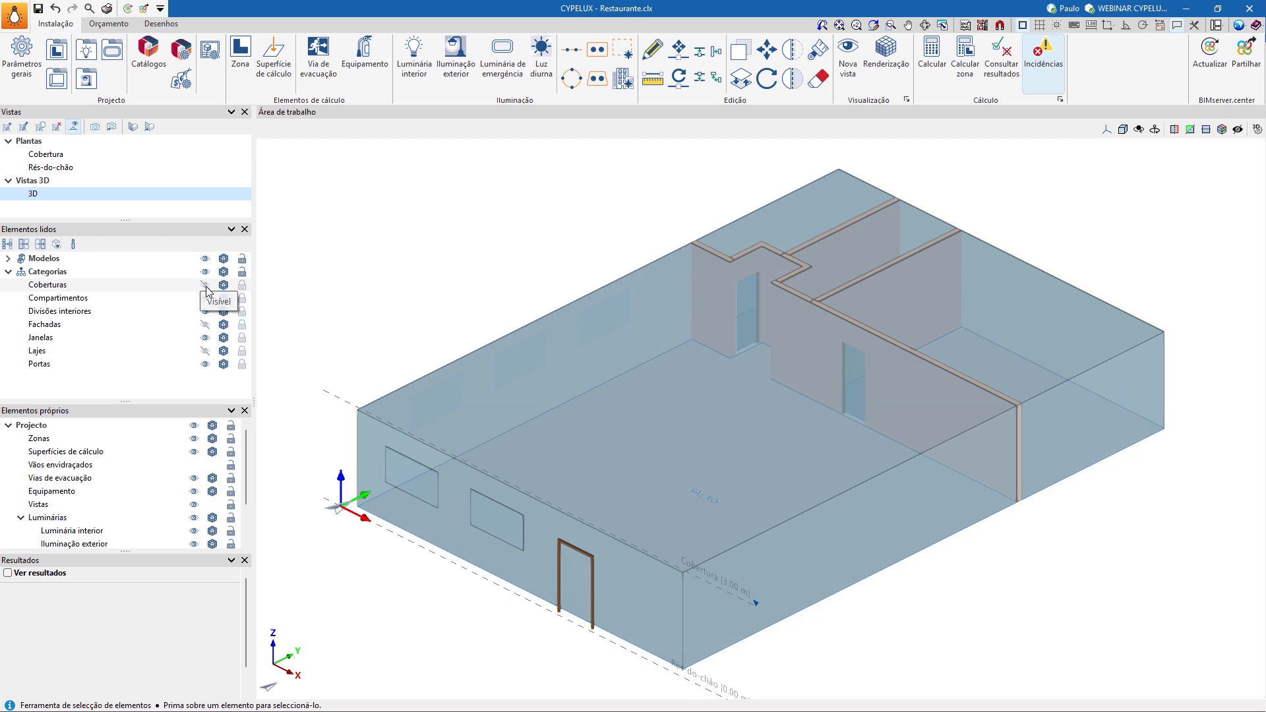
pyautogui.moveTo(429, 350); pyautogui.dragTo(620, 311, button='middle')
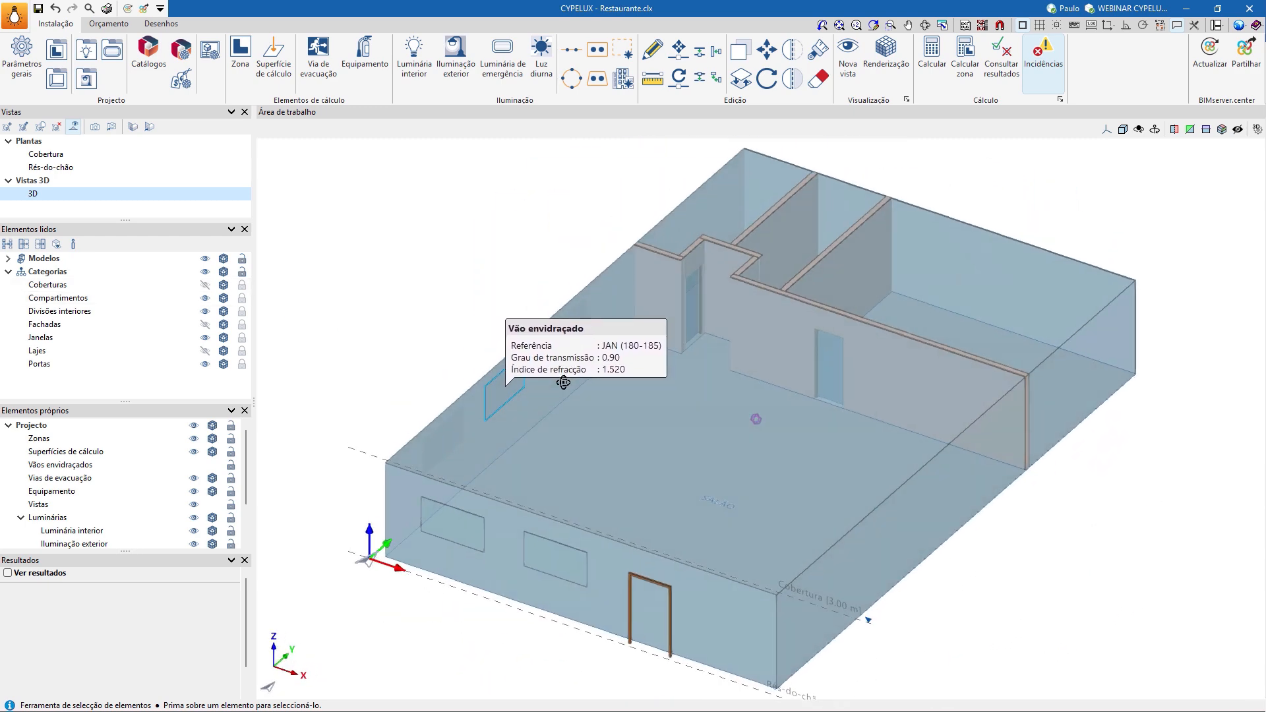
# - Add a displacement named Luminárias at 2.5 m to the Rés-do-chão plan view
pyautogui.doubleClick(78, 168)
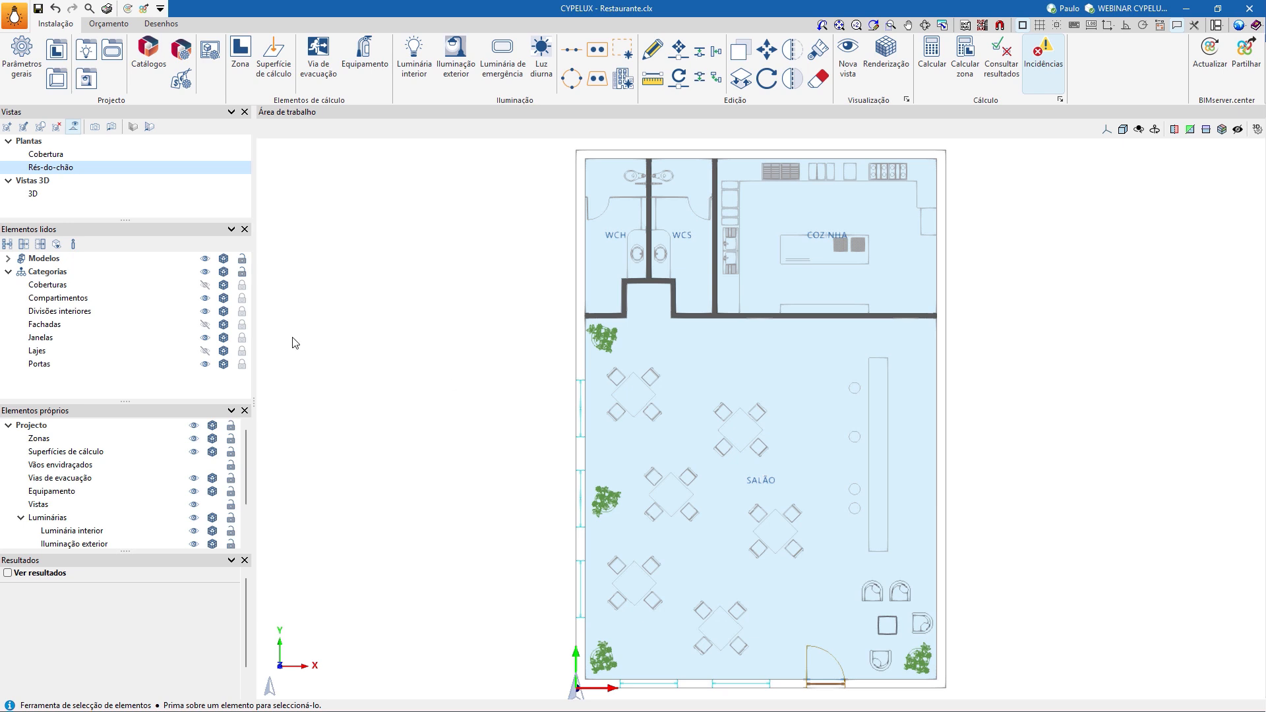
pyautogui.doubleClick(69, 169)
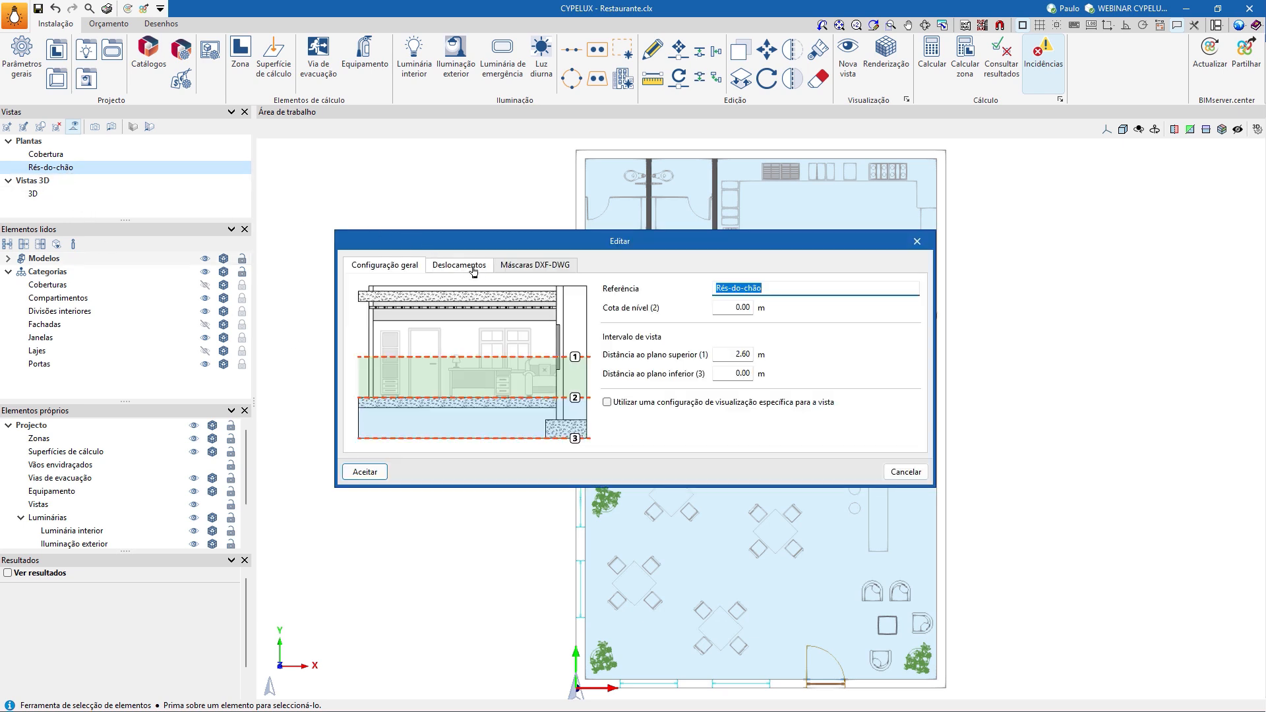
pyautogui.click(446, 265)
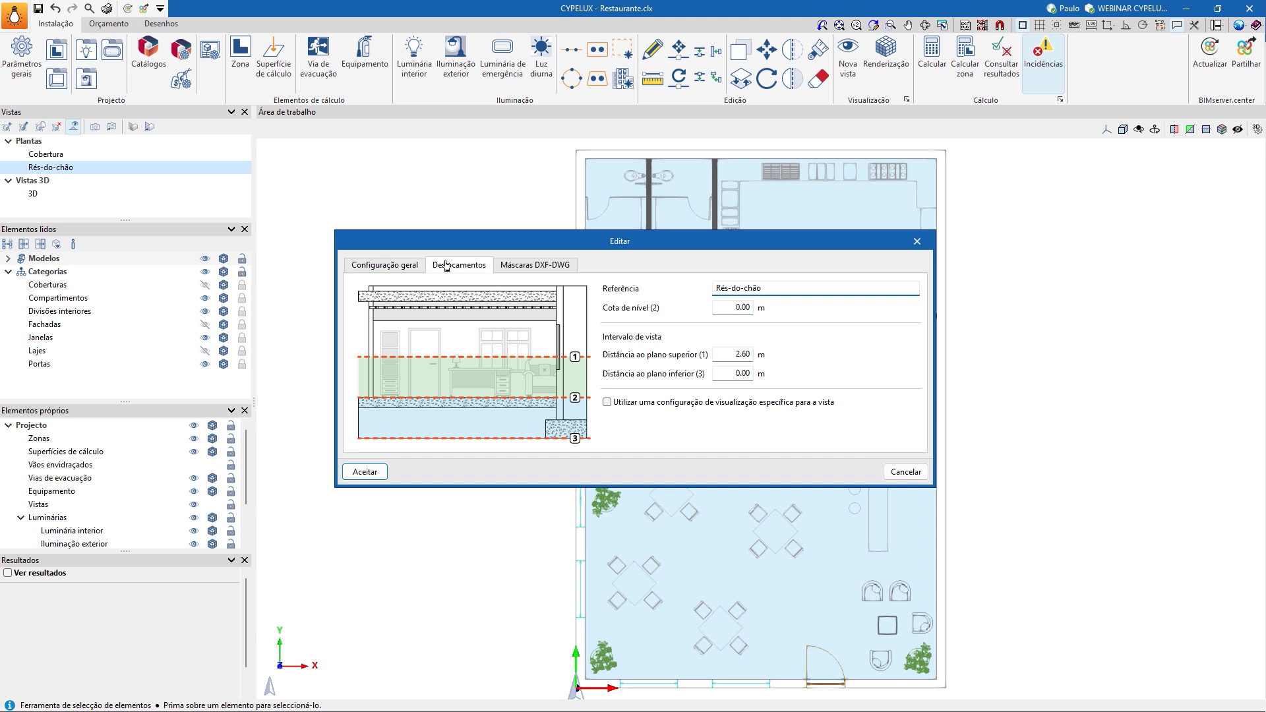
pyautogui.click(356, 287)
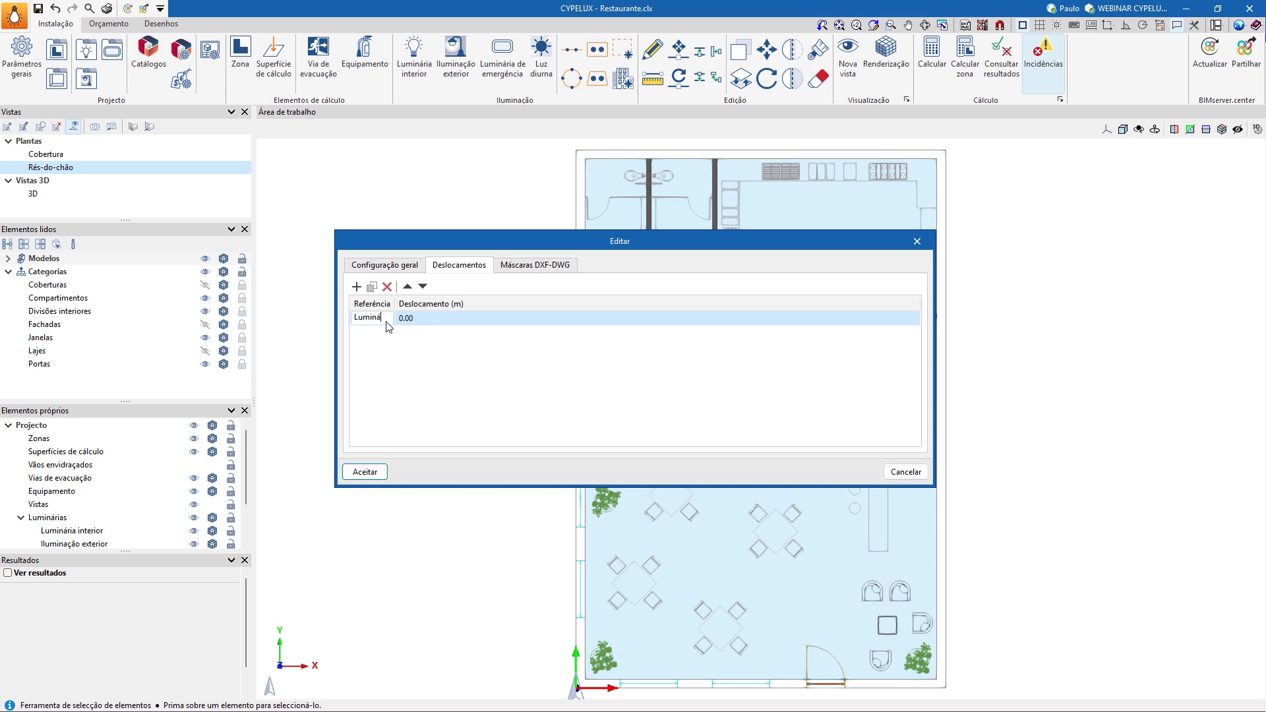
pyautogui.write('Luminárias')
pyautogui.click(445, 323)
pyautogui.write('2.5')
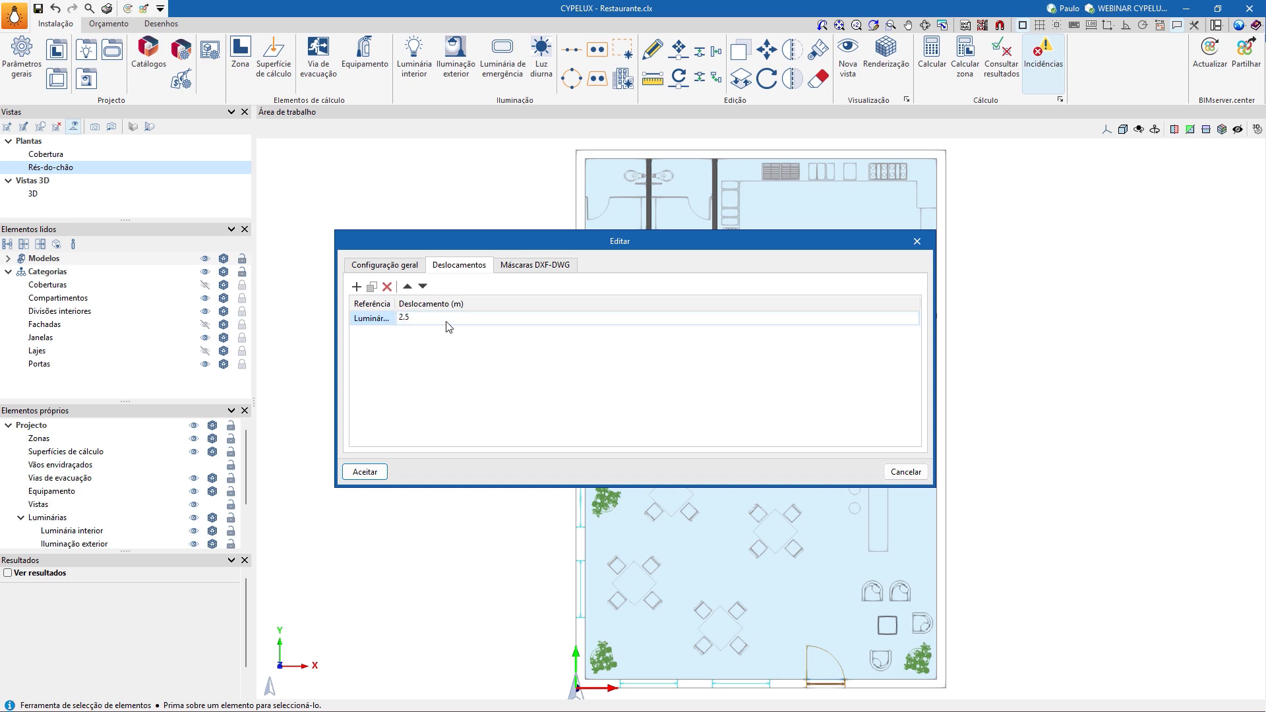
pyautogui.press('Return')
pyautogui.moveTo(396, 304); pyautogui.dragTo(429, 301)
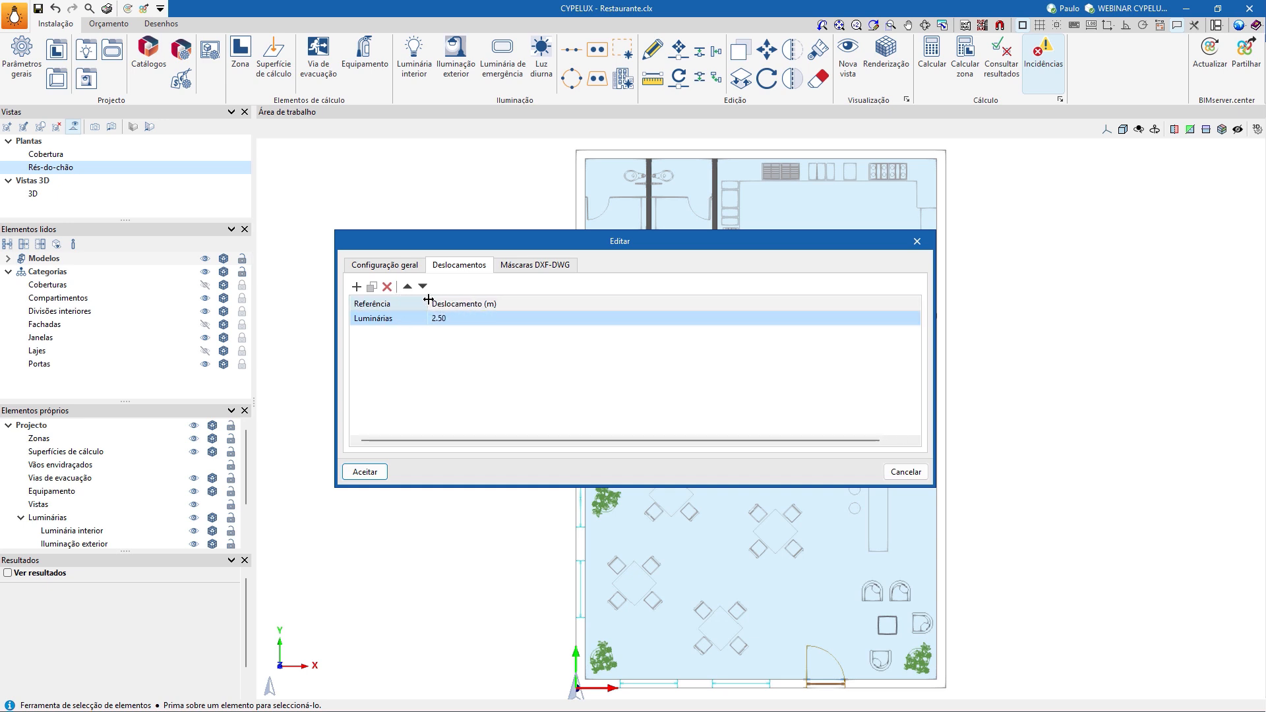
pyautogui.click(363, 471)
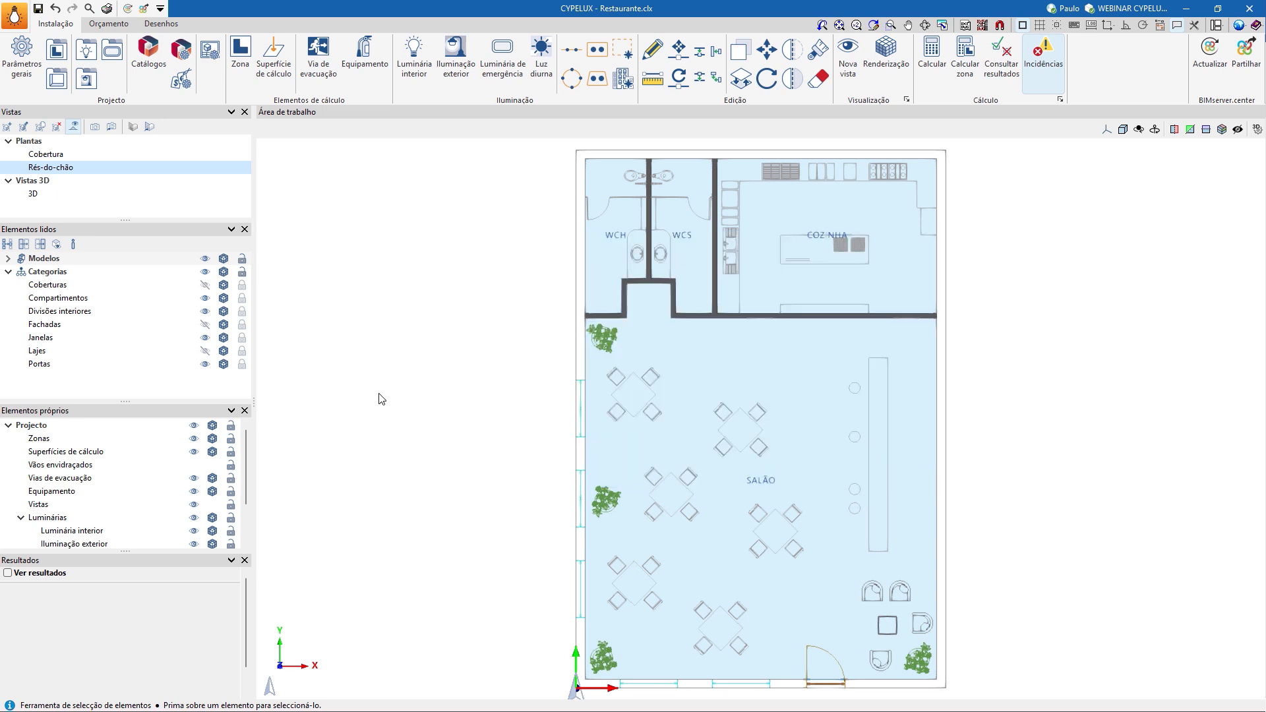
# - Apply the Portuguese standards, enabling EN 12464-1 for Áreas gerais no interior de edifícios and Locais de acesso público, plus the SCE verification
pyautogui.click(26, 60)
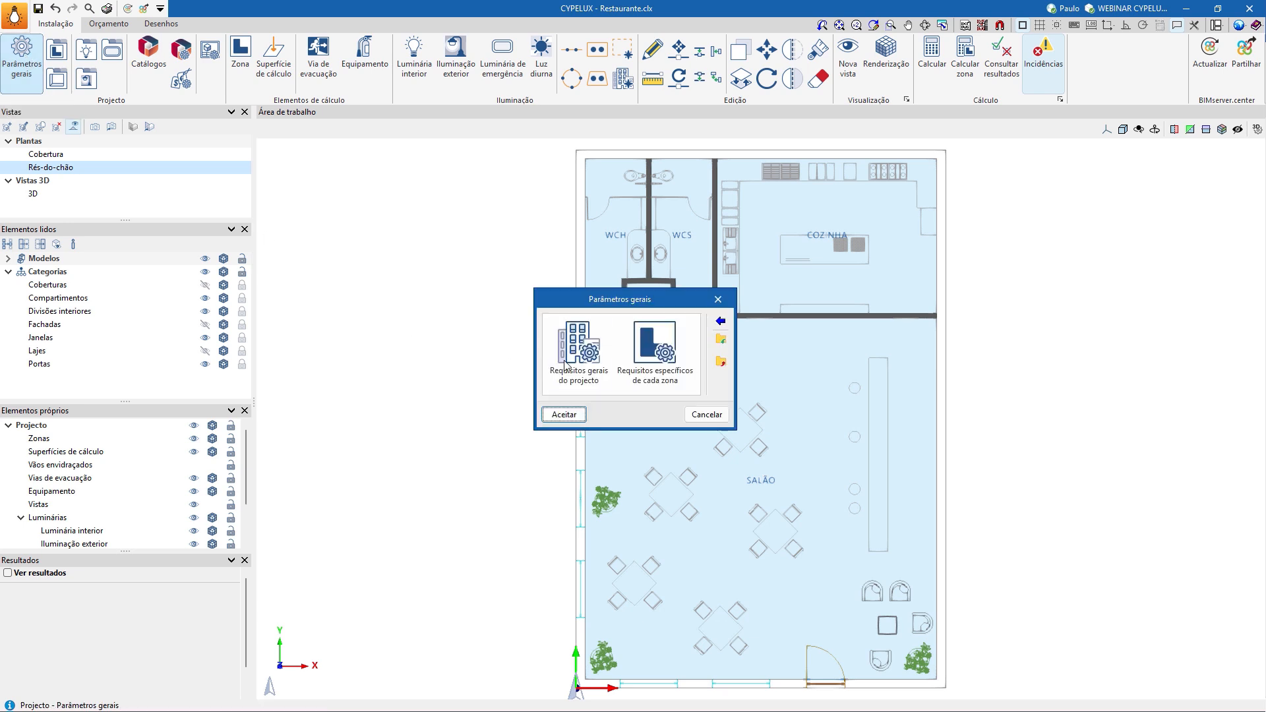
pyautogui.click(721, 321)
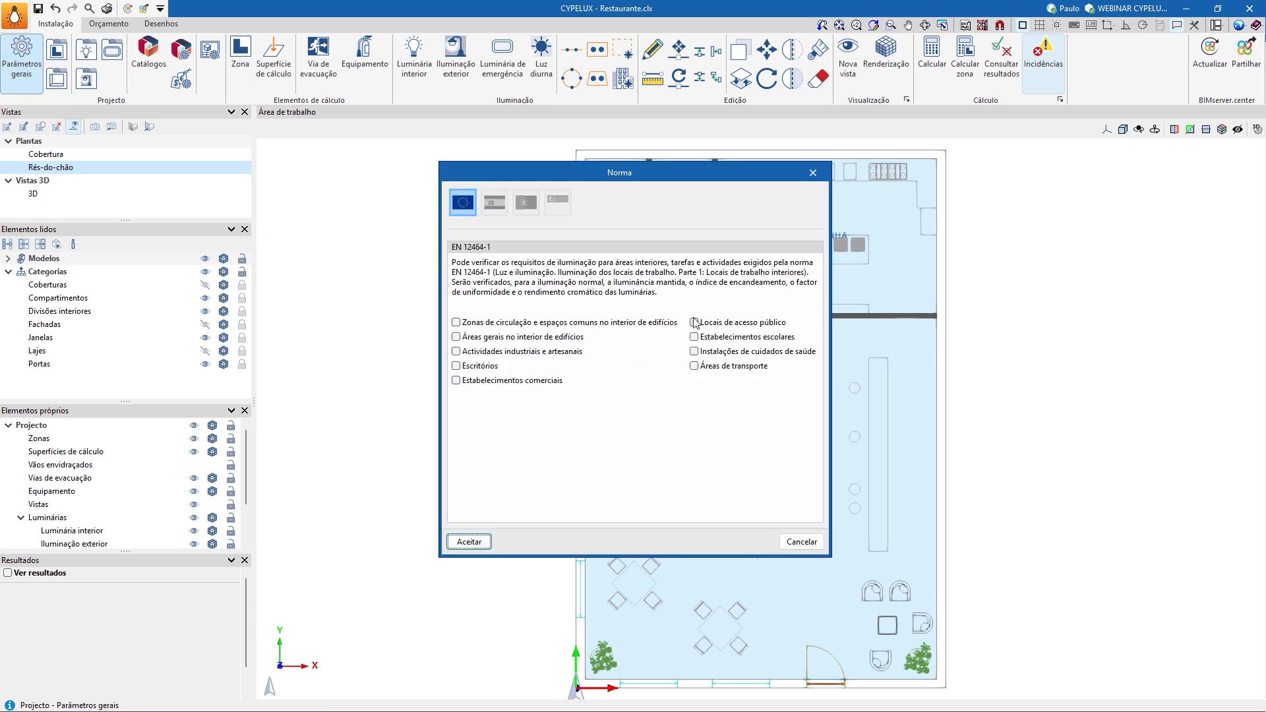
pyautogui.click(526, 204)
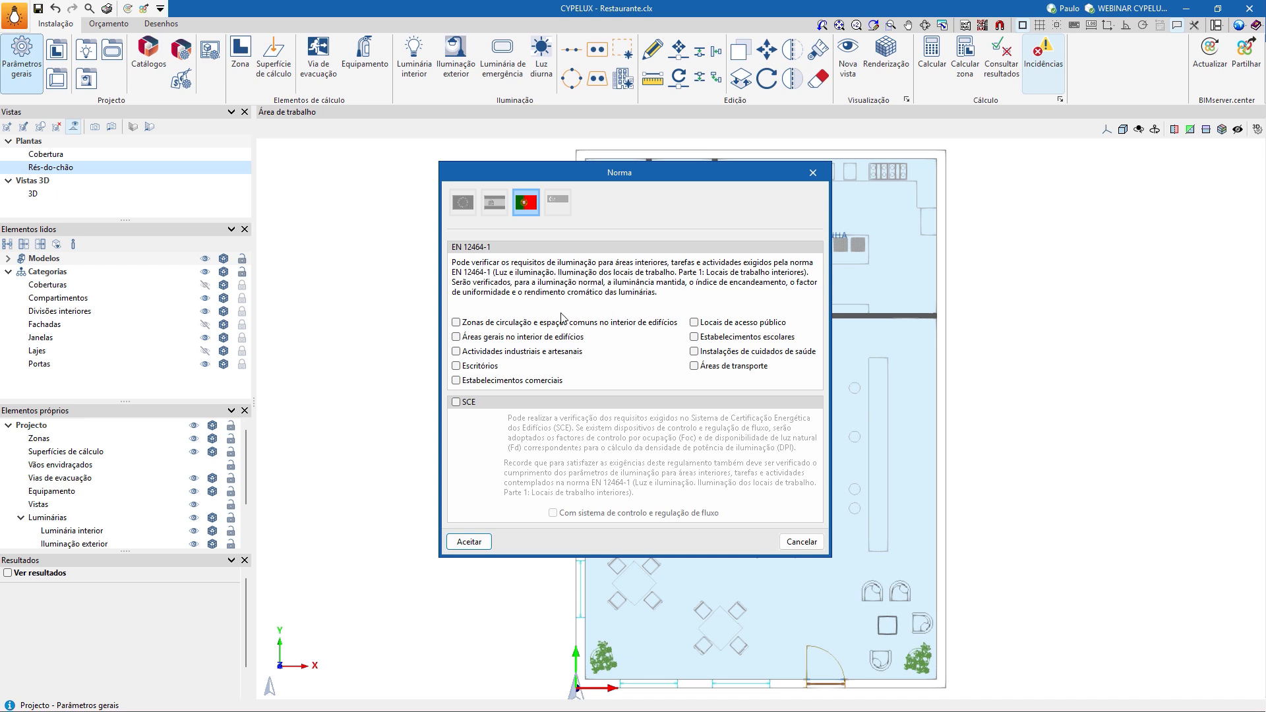
pyautogui.click(456, 337)
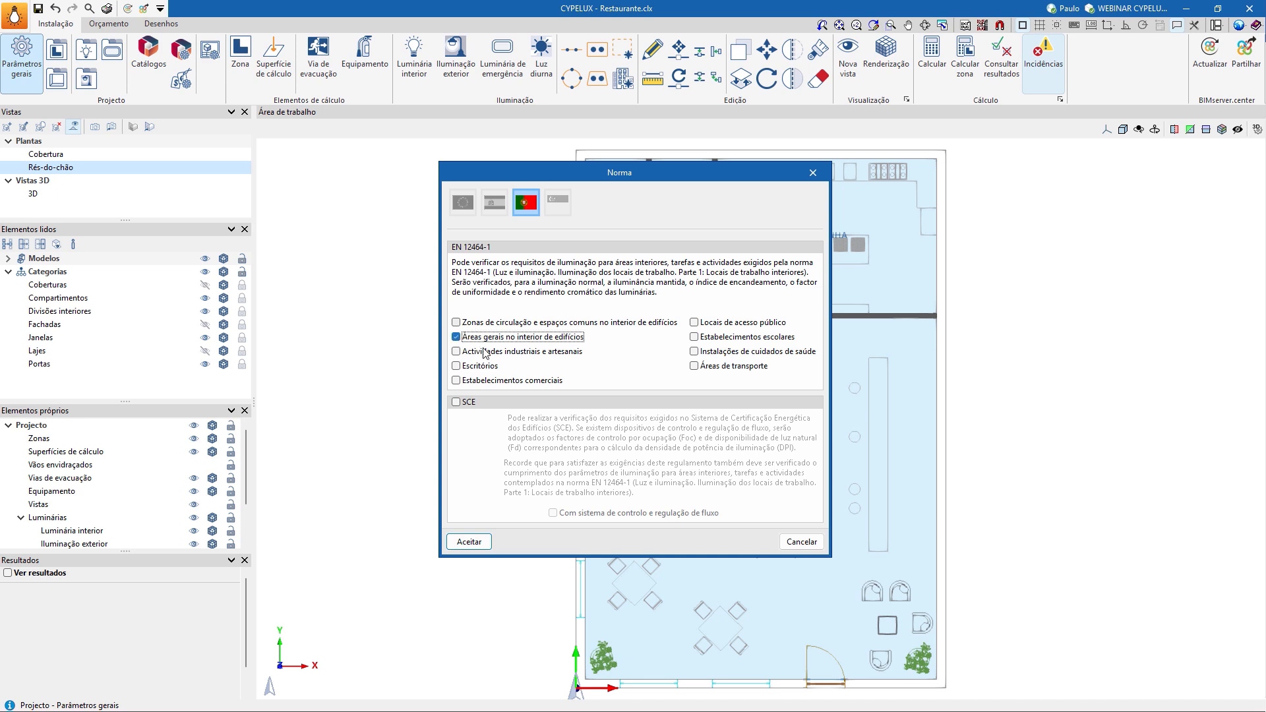
pyautogui.click(696, 324)
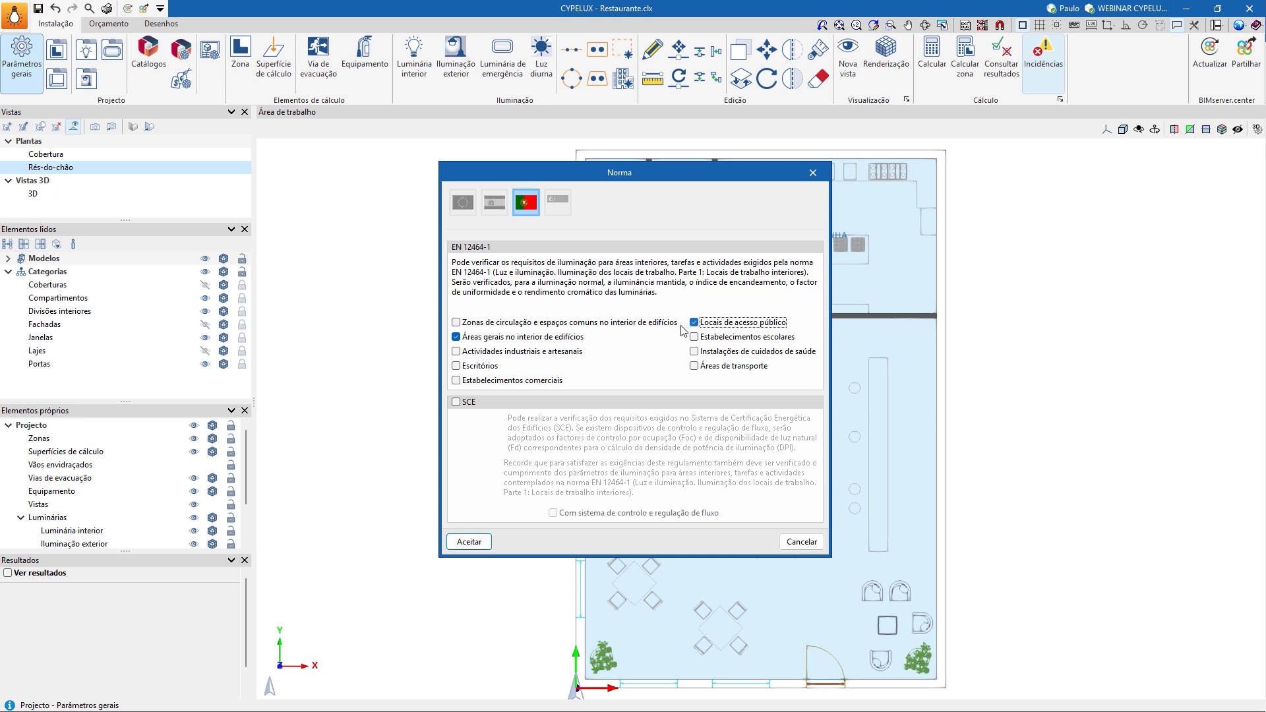
pyautogui.click(457, 402)
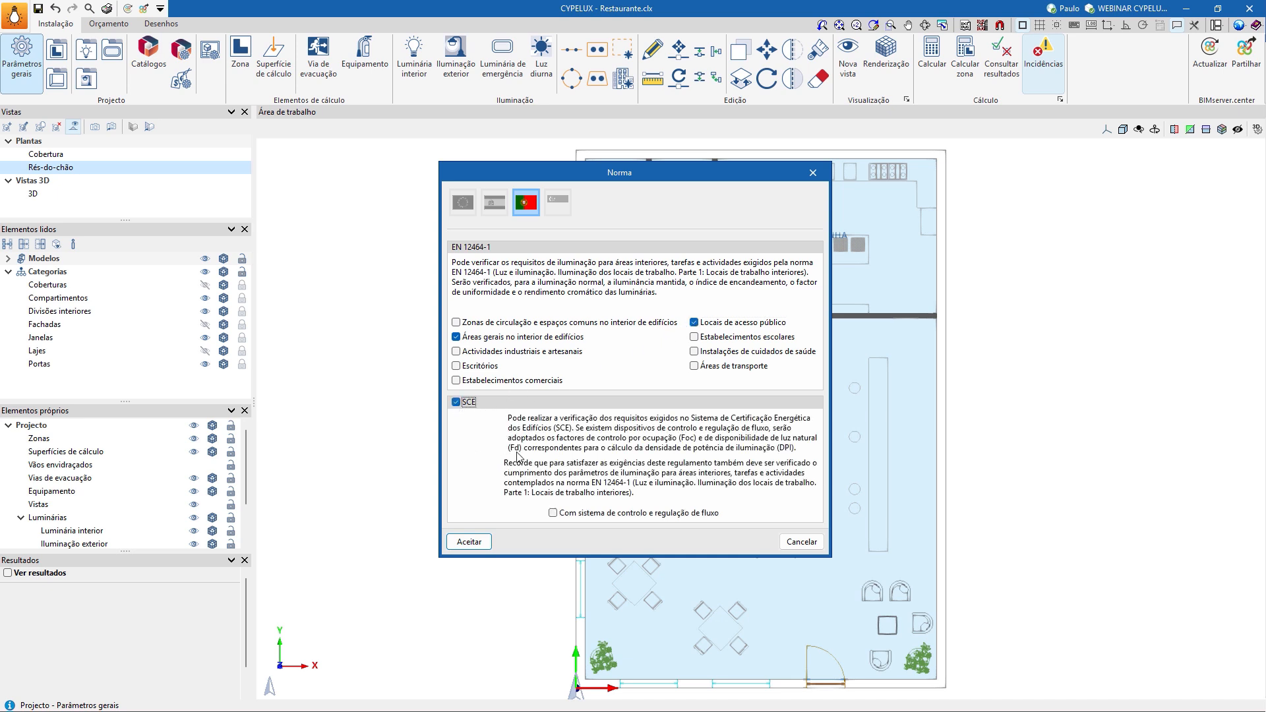
pyautogui.click(468, 542)
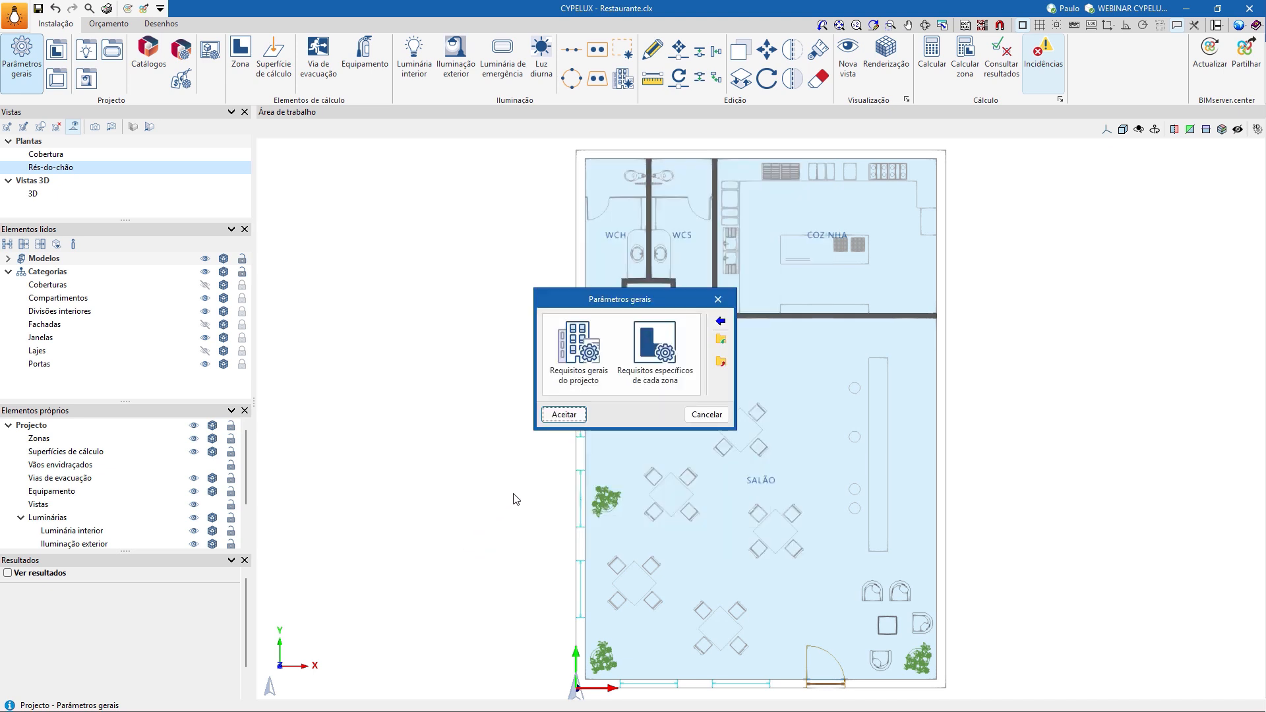
pyautogui.click(561, 415)
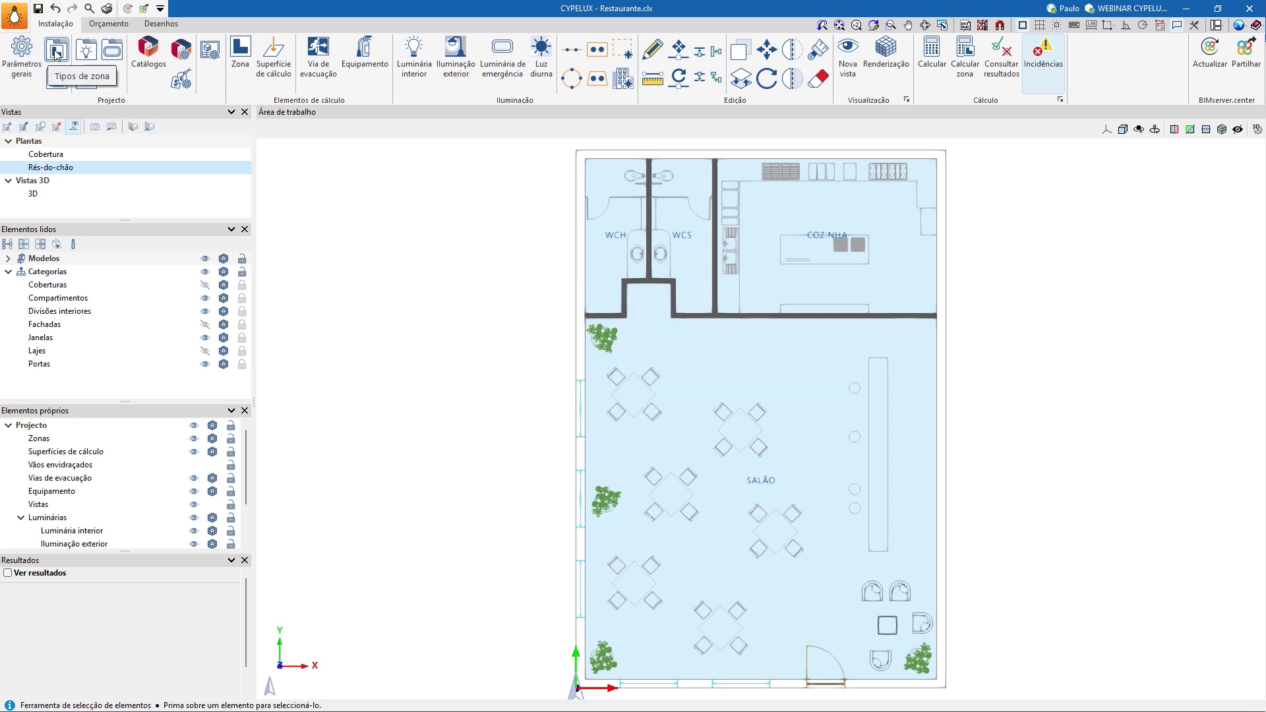
# - Review the SALÃO zone type's description and calculation parameters and add the EN12464-1 5.29.3 check for restaurants and dining rooms
pyautogui.click(57, 53)
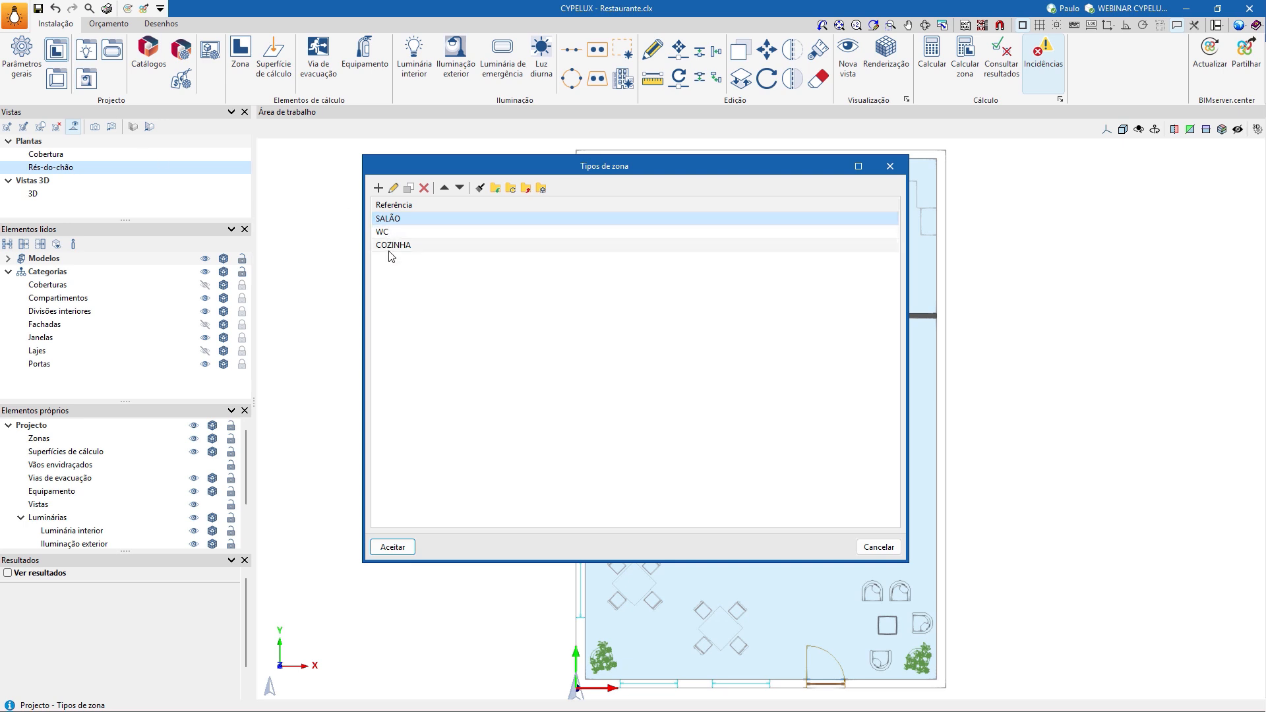
pyautogui.click(425, 219)
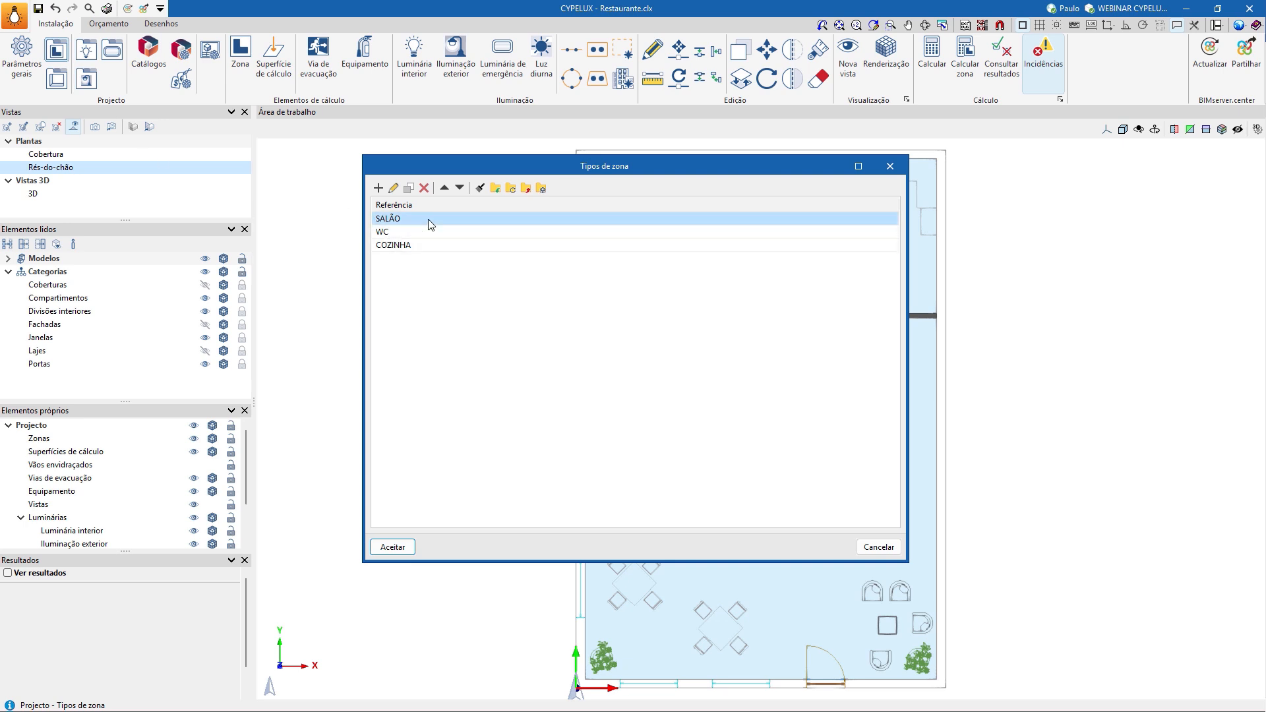
pyautogui.click(393, 188)
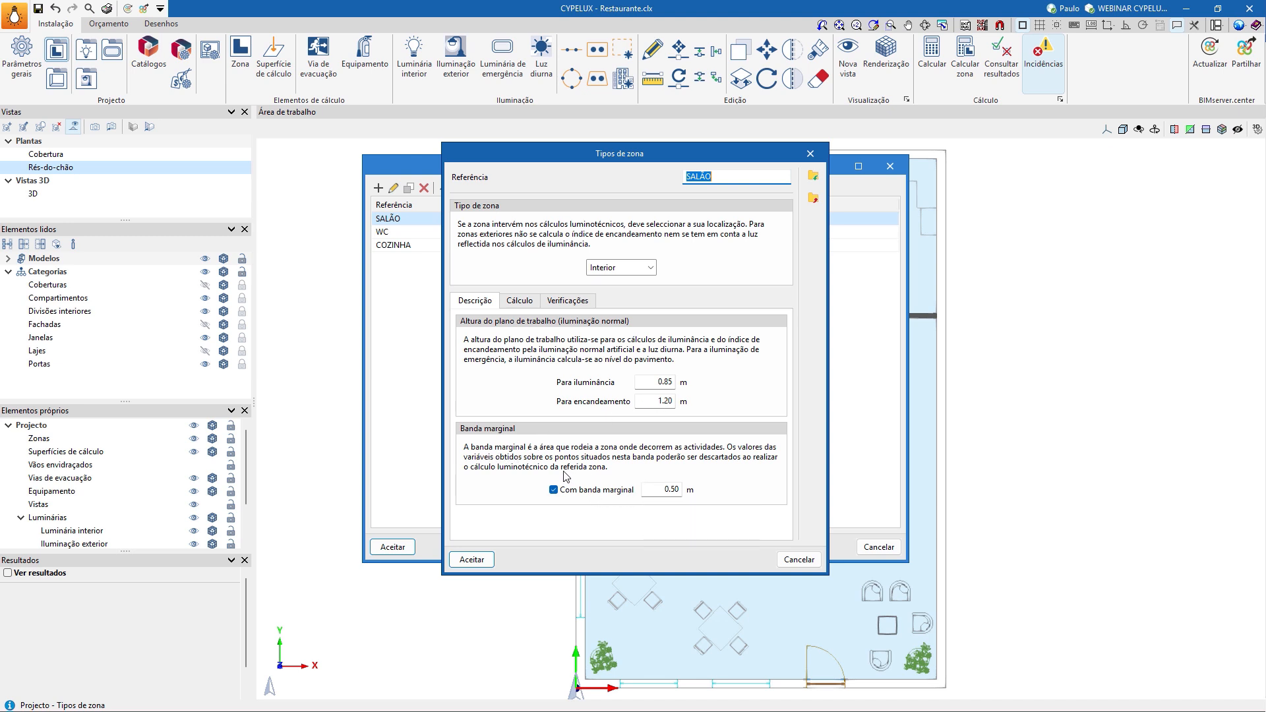
pyautogui.click(516, 302)
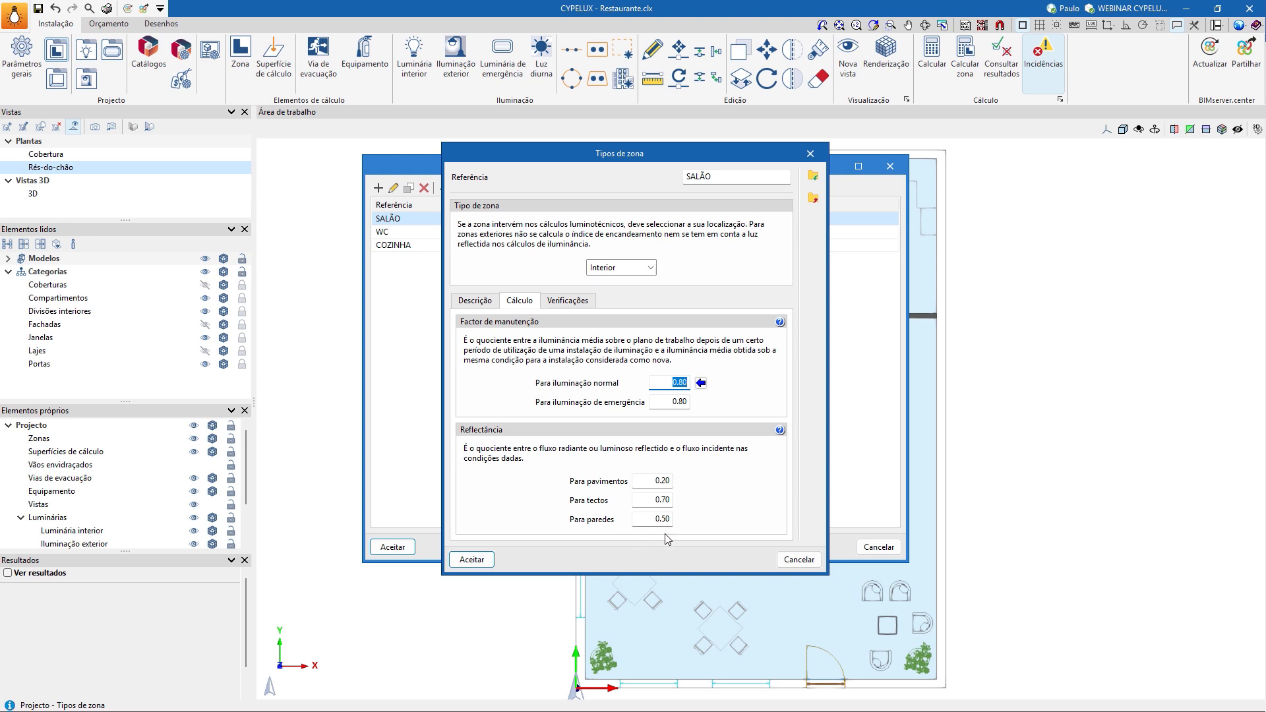
pyautogui.click(565, 304)
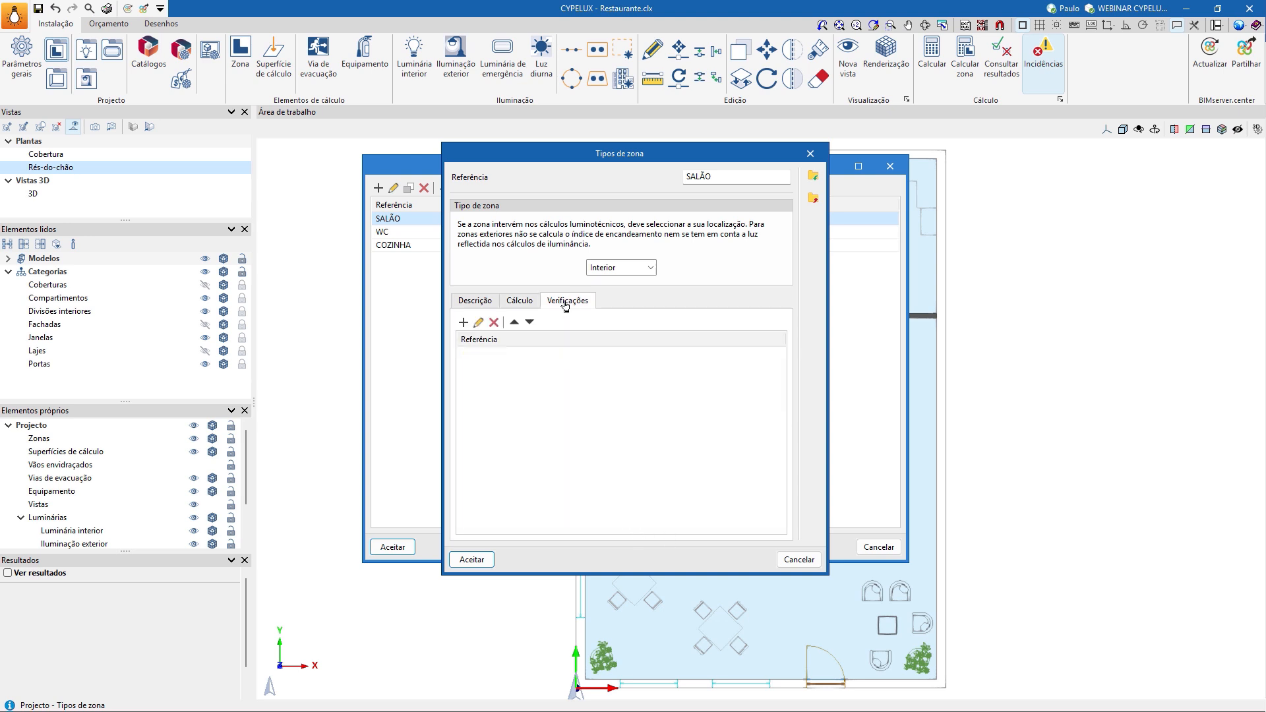
pyautogui.click(464, 322)
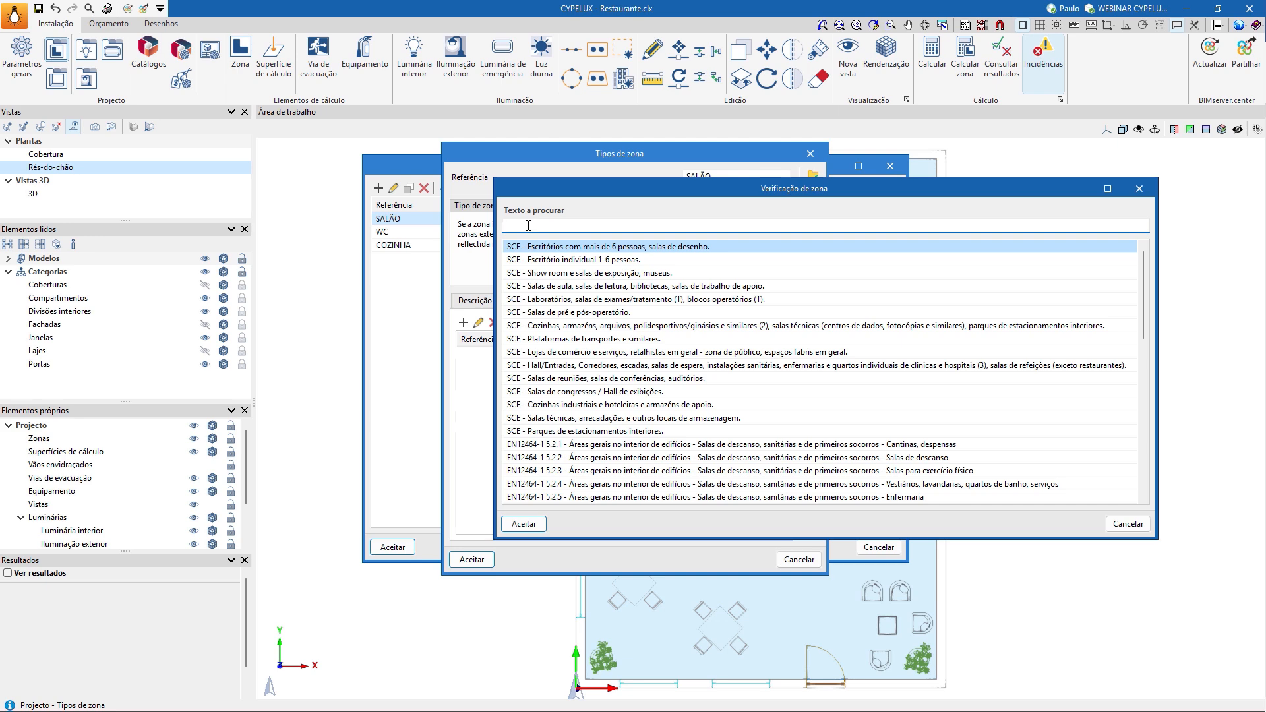
pyautogui.write('rest')
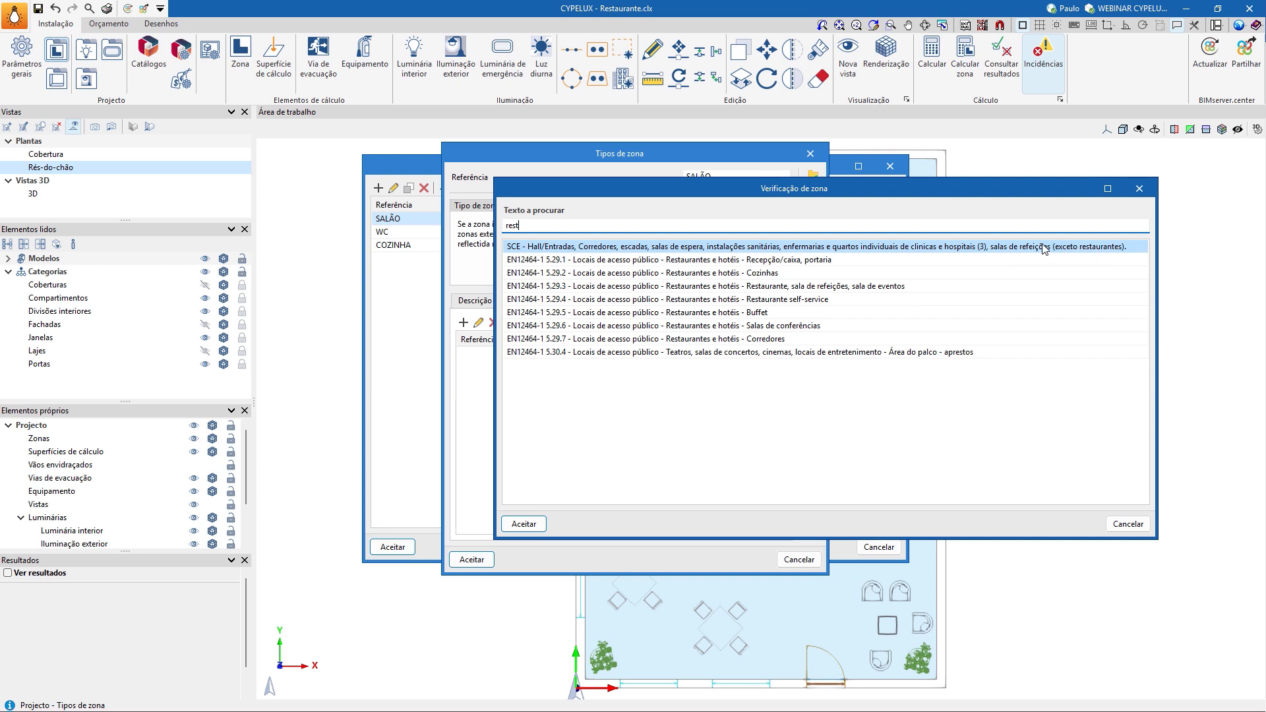
pyautogui.click(759, 288)
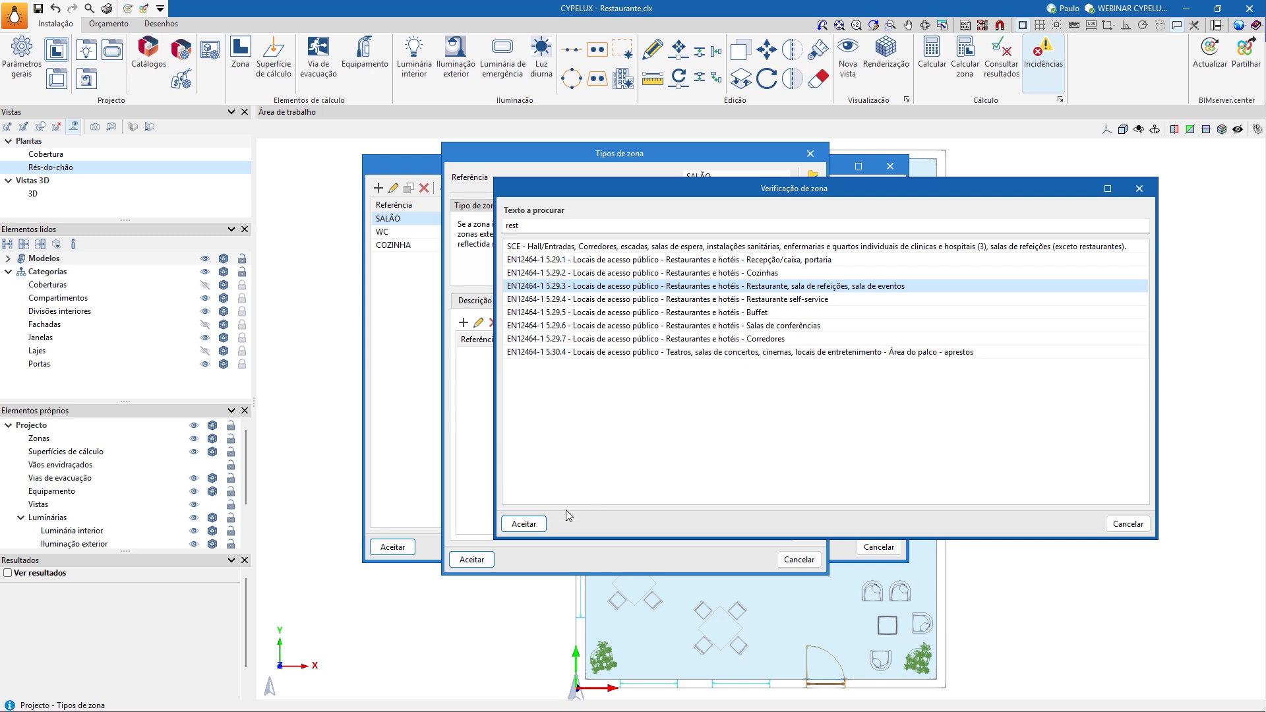
pyautogui.click(527, 524)
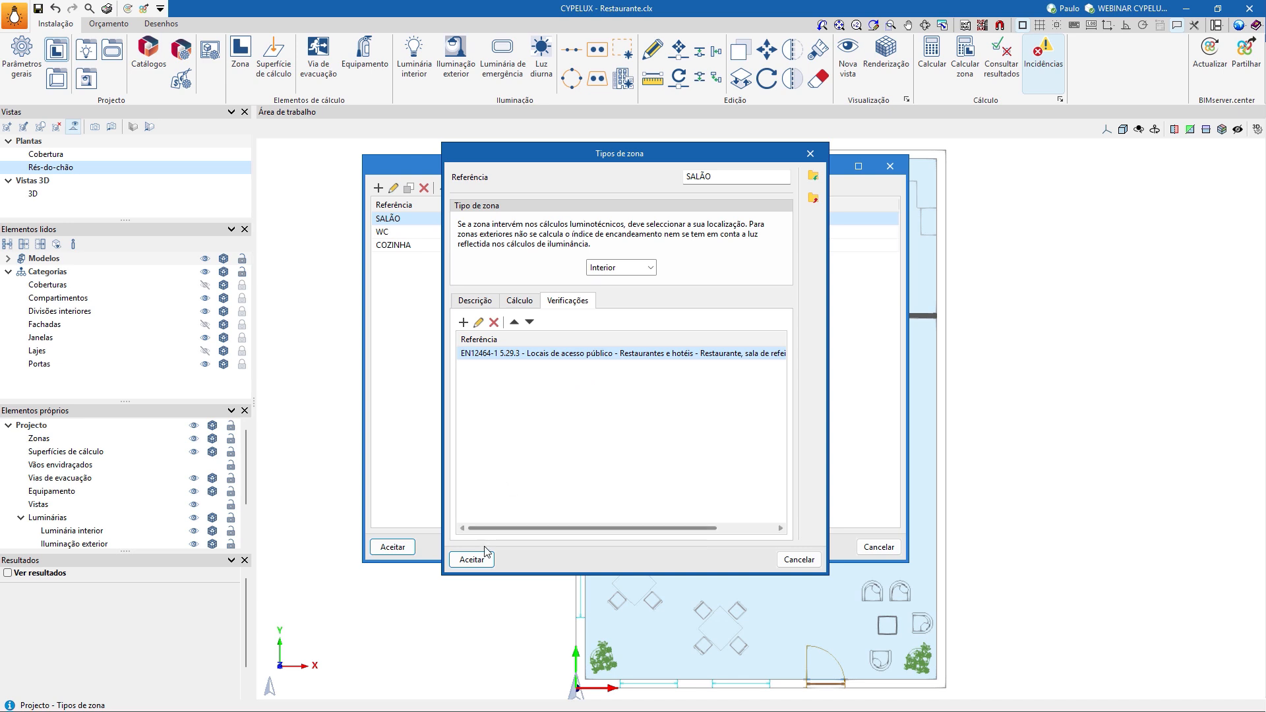
pyautogui.click(472, 560)
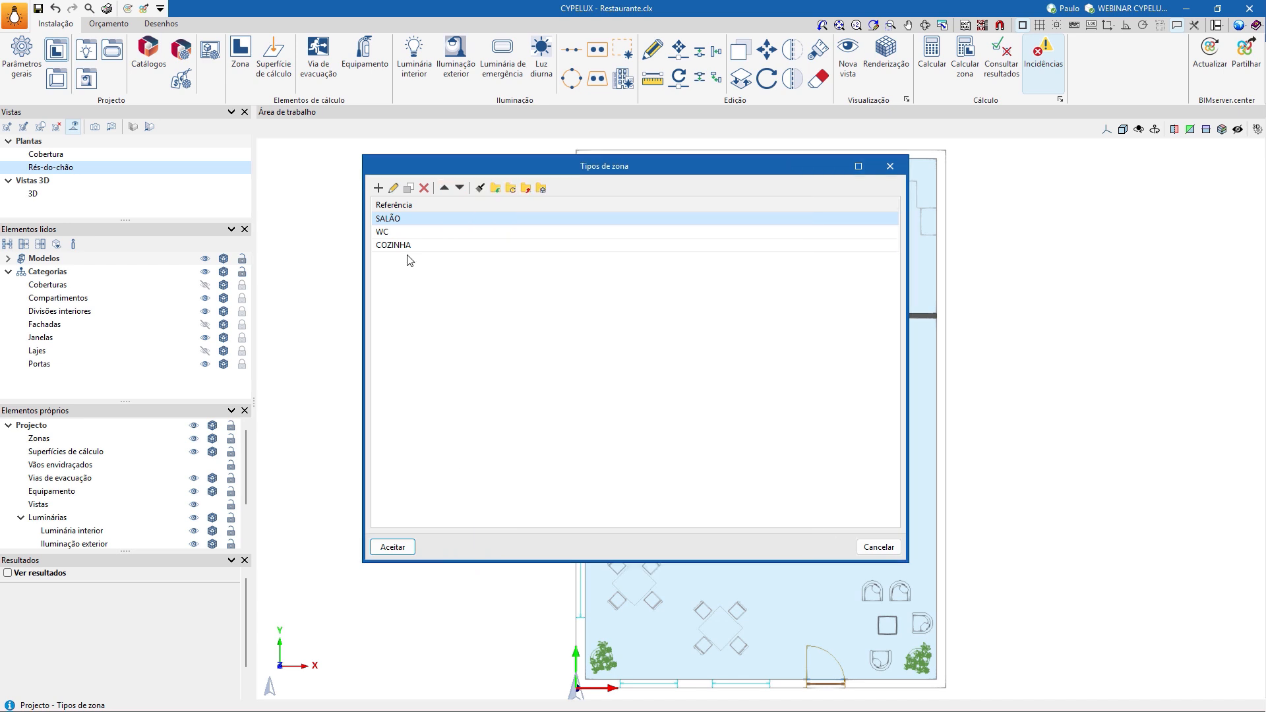
# - Add the SCE check covering Hall/Entradas, Corredores and instalações sanitárias to the WC zone type
pyautogui.doubleClick(405, 233)
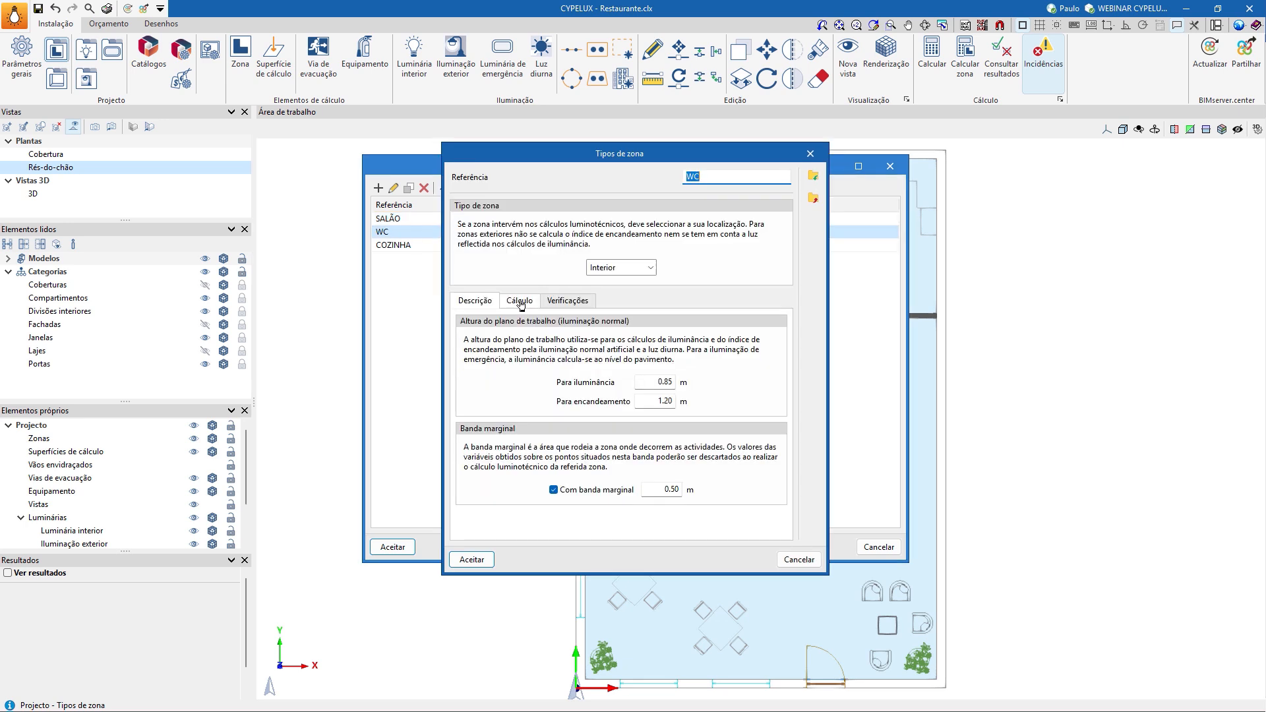
pyautogui.click(551, 302)
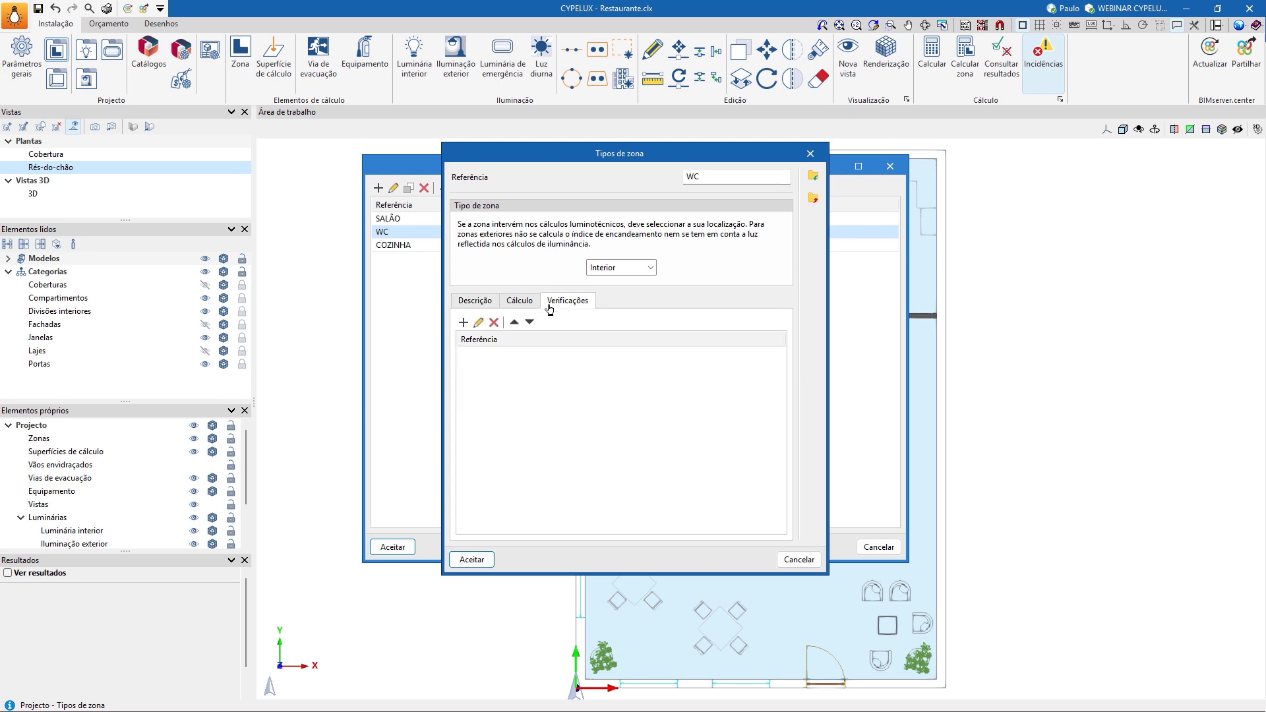
pyautogui.click(463, 322)
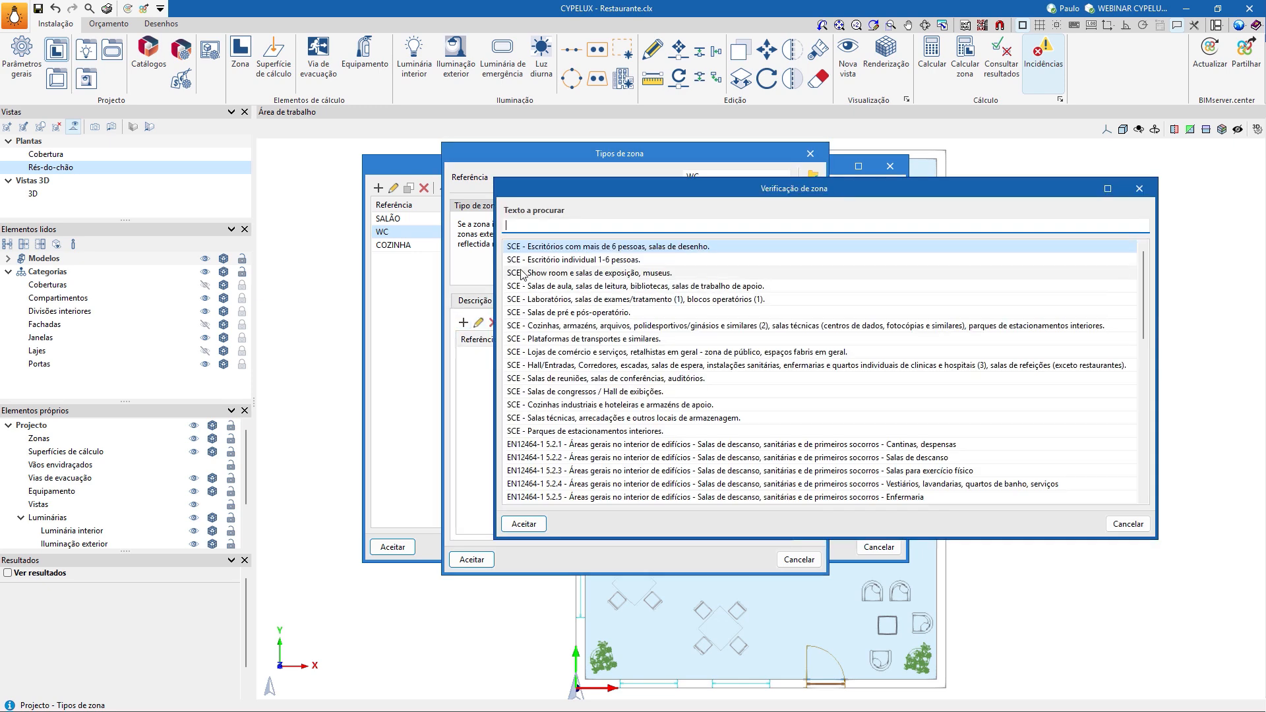
pyautogui.write('sanita')
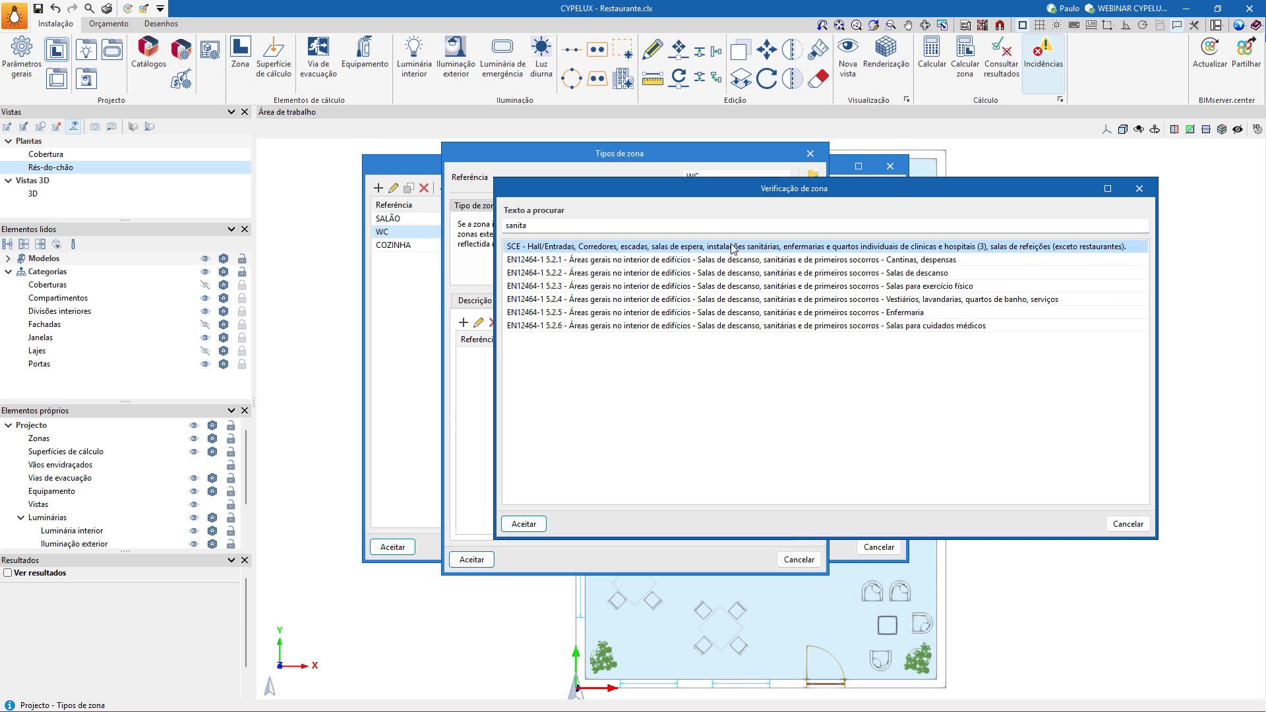
pyautogui.click(523, 524)
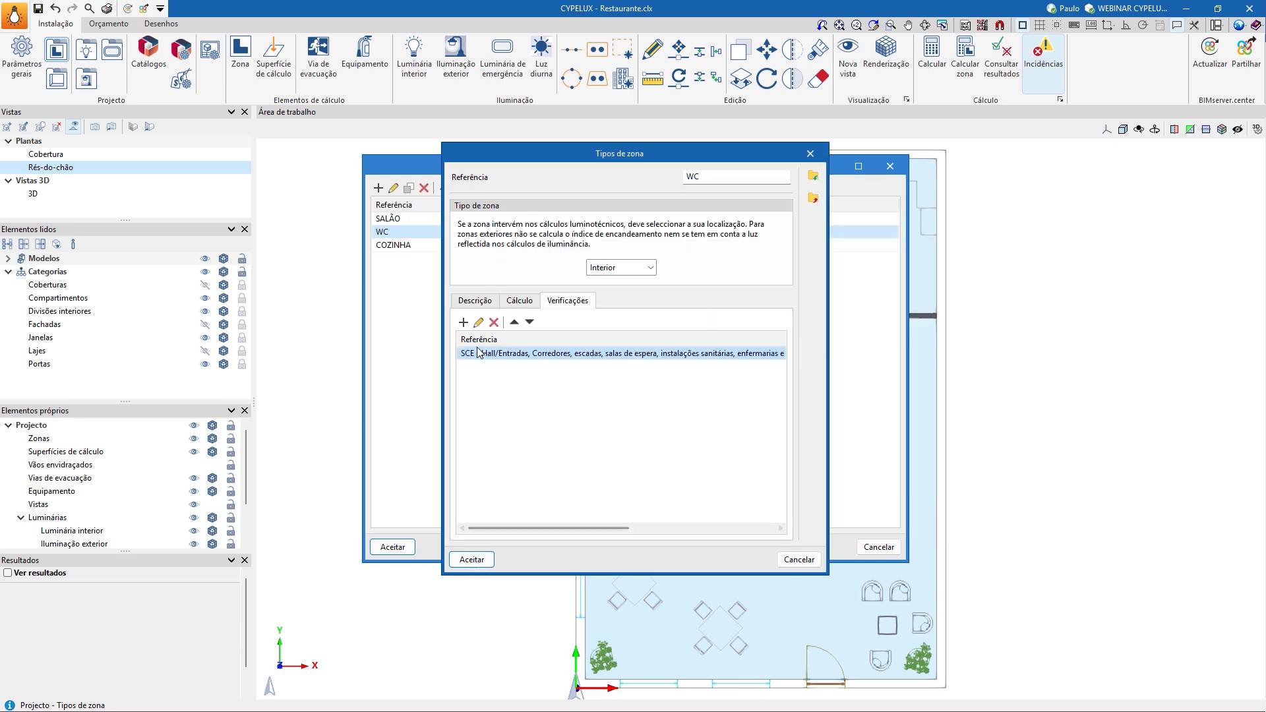
# - Add the EN12464-1 5.2.4 check for Vestiários, lavandarias, quartos de banho, serviços to the WC zone type
pyautogui.click(463, 322)
pyautogui.write('sanit')
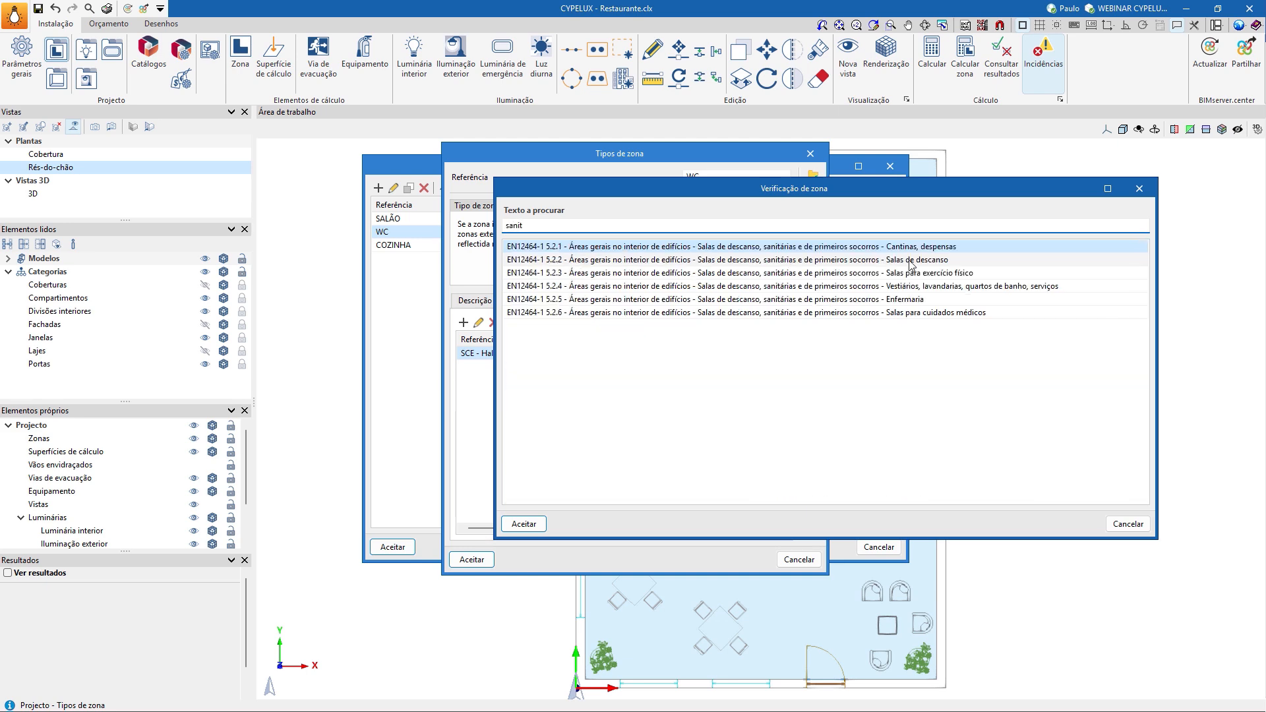
pyautogui.click(933, 289)
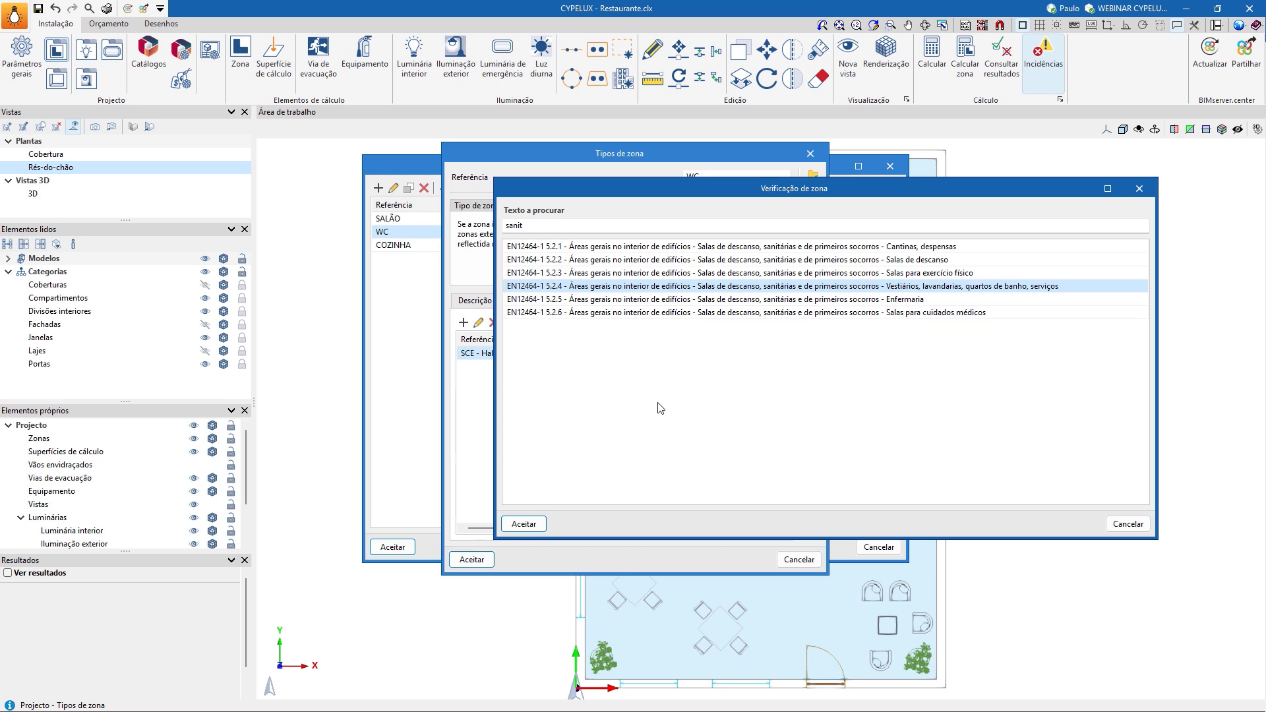
pyautogui.click(523, 523)
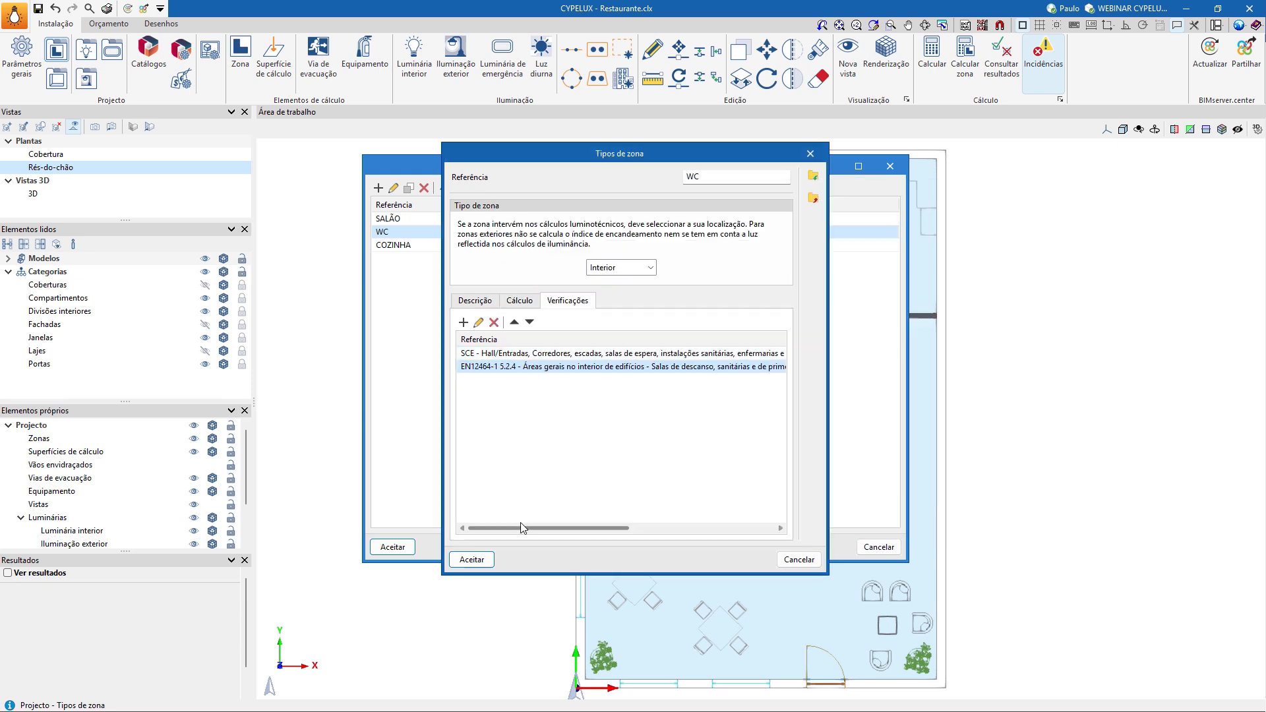
pyautogui.click(473, 560)
# - Add the SCE check beginning with Cozinhas, armazéns, arquivos to the COZINHA zone type
pyautogui.doubleClick(404, 245)
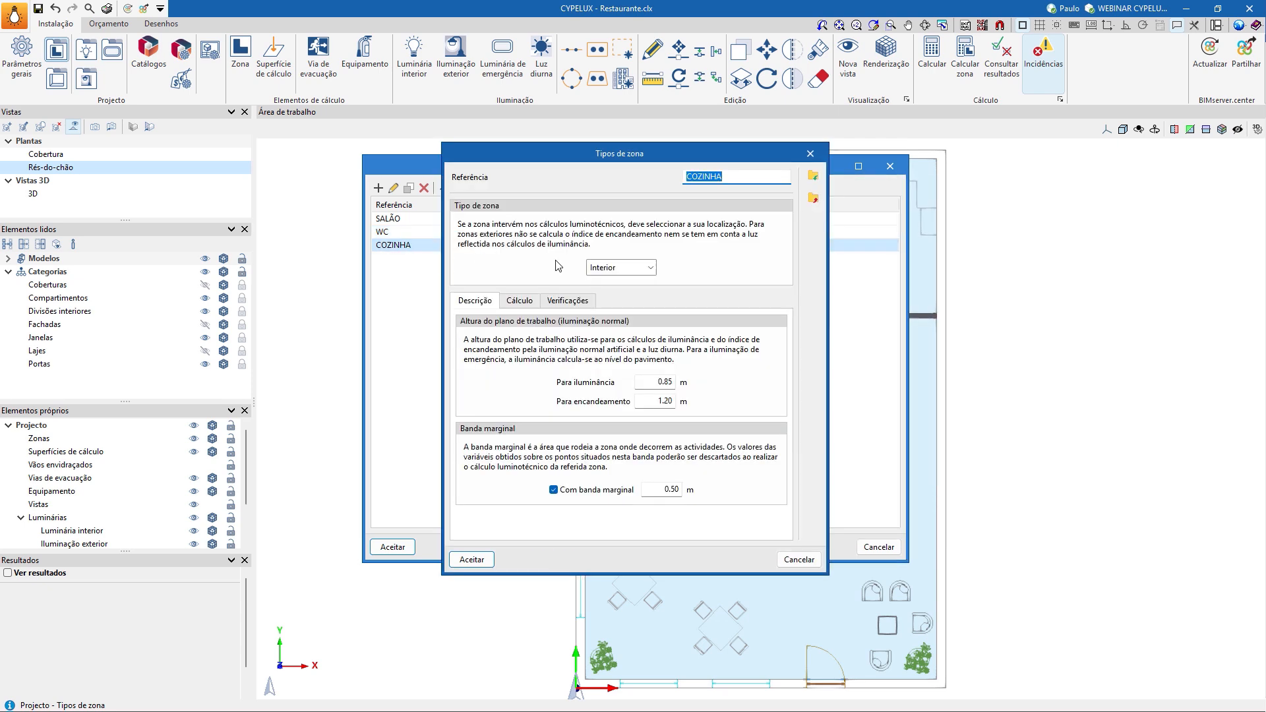
pyautogui.click(566, 300)
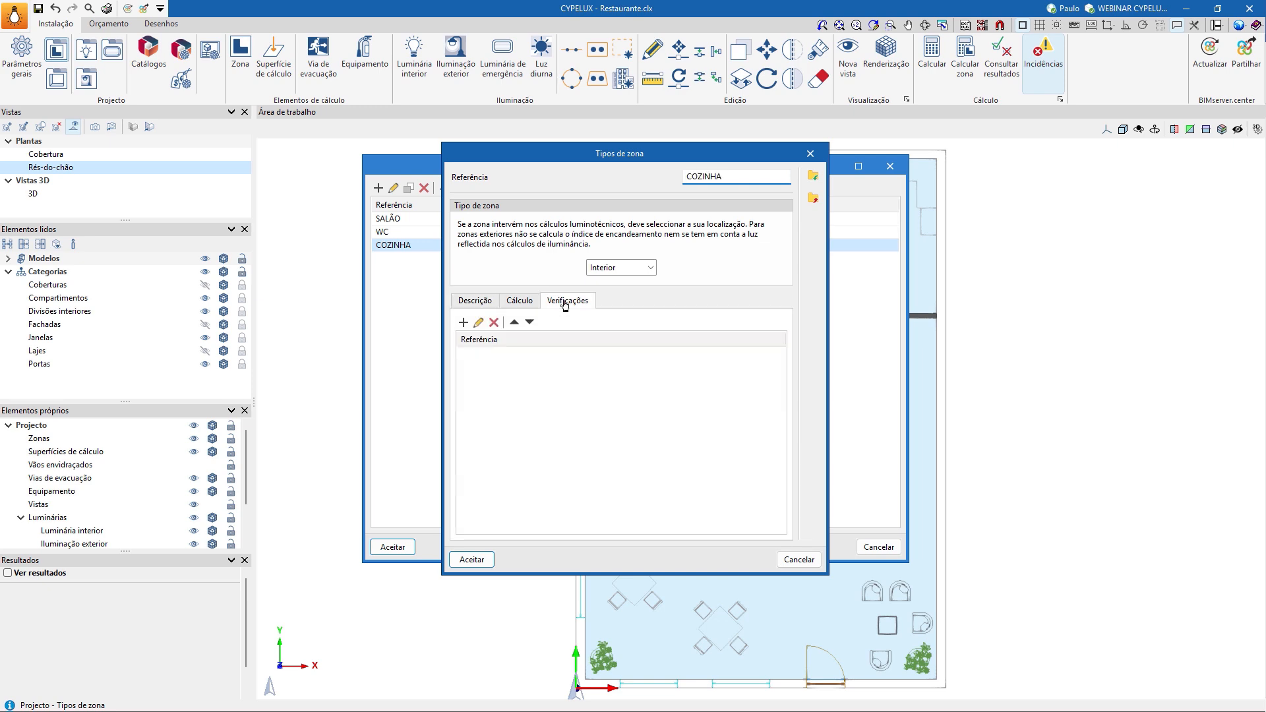
pyautogui.click(463, 323)
pyautogui.write('co')
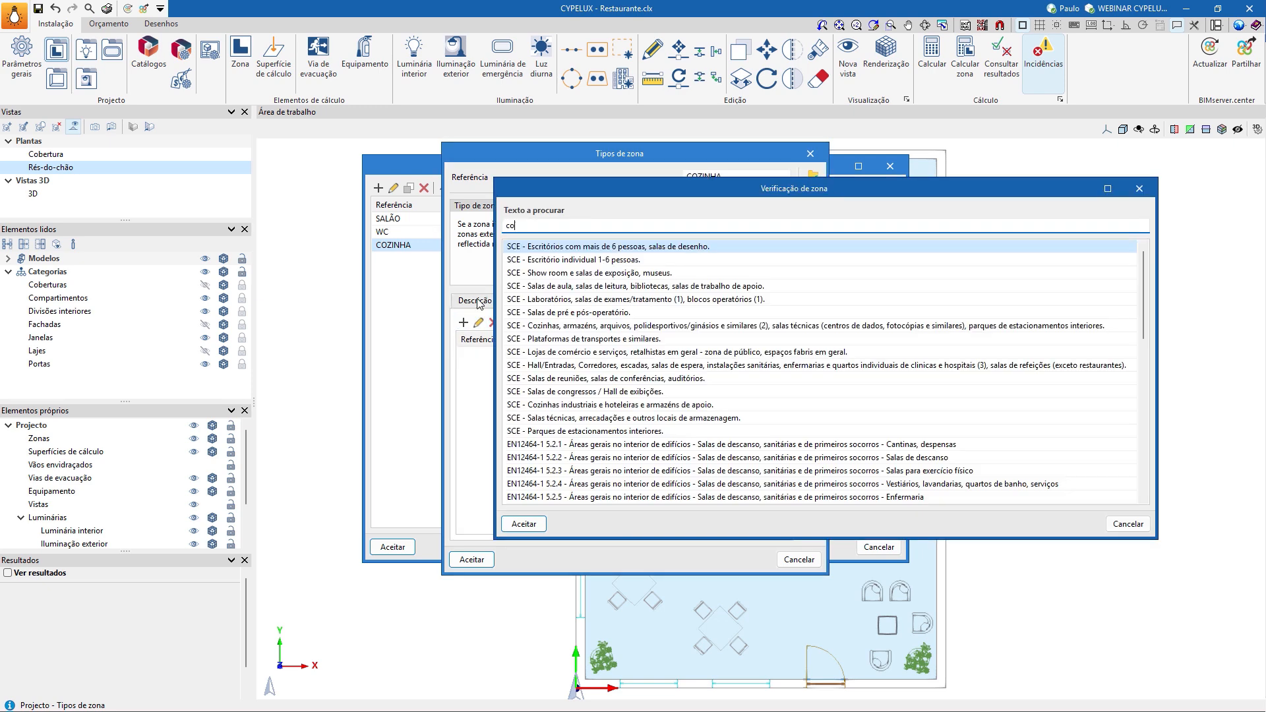
pyautogui.write('zi')
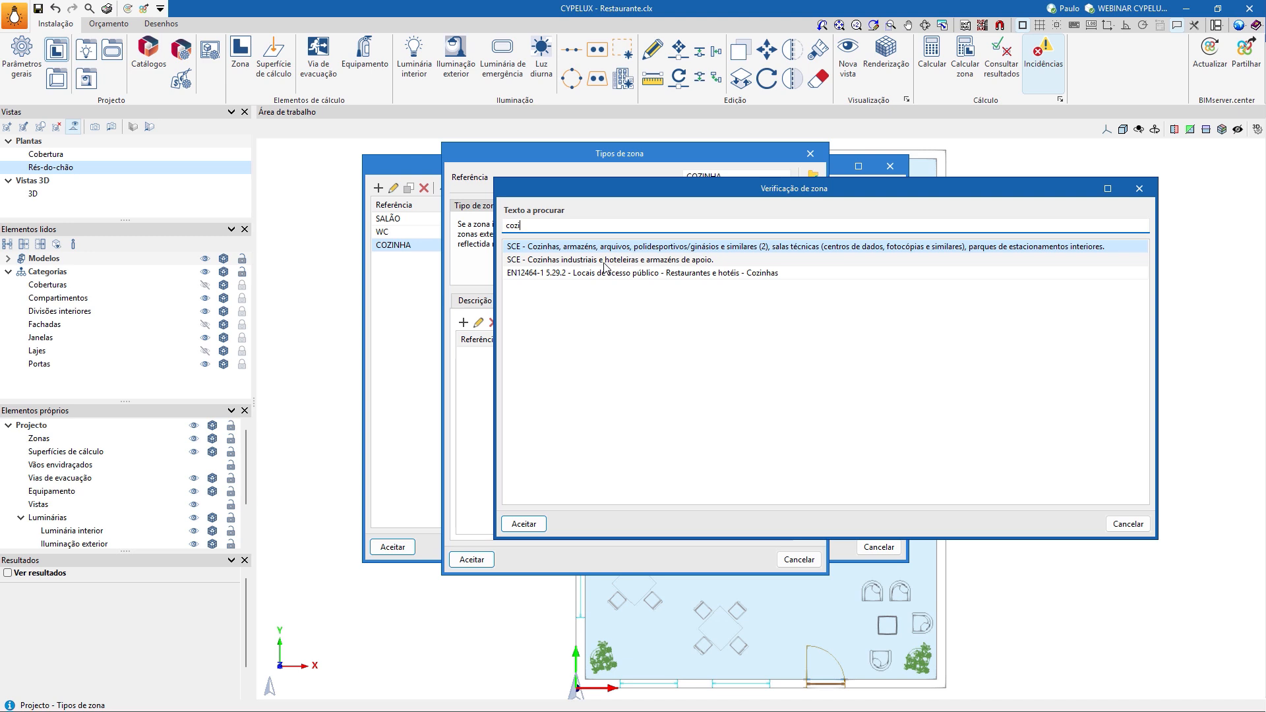
pyautogui.click(570, 319)
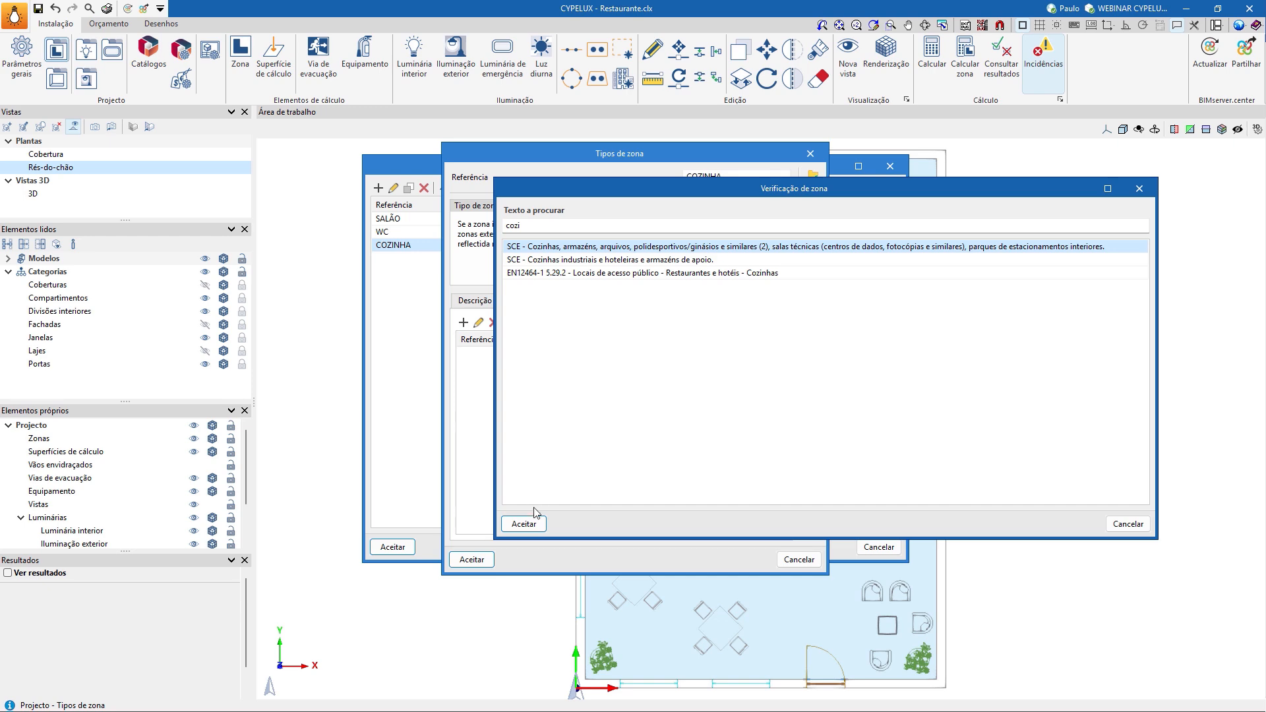
pyautogui.click(524, 525)
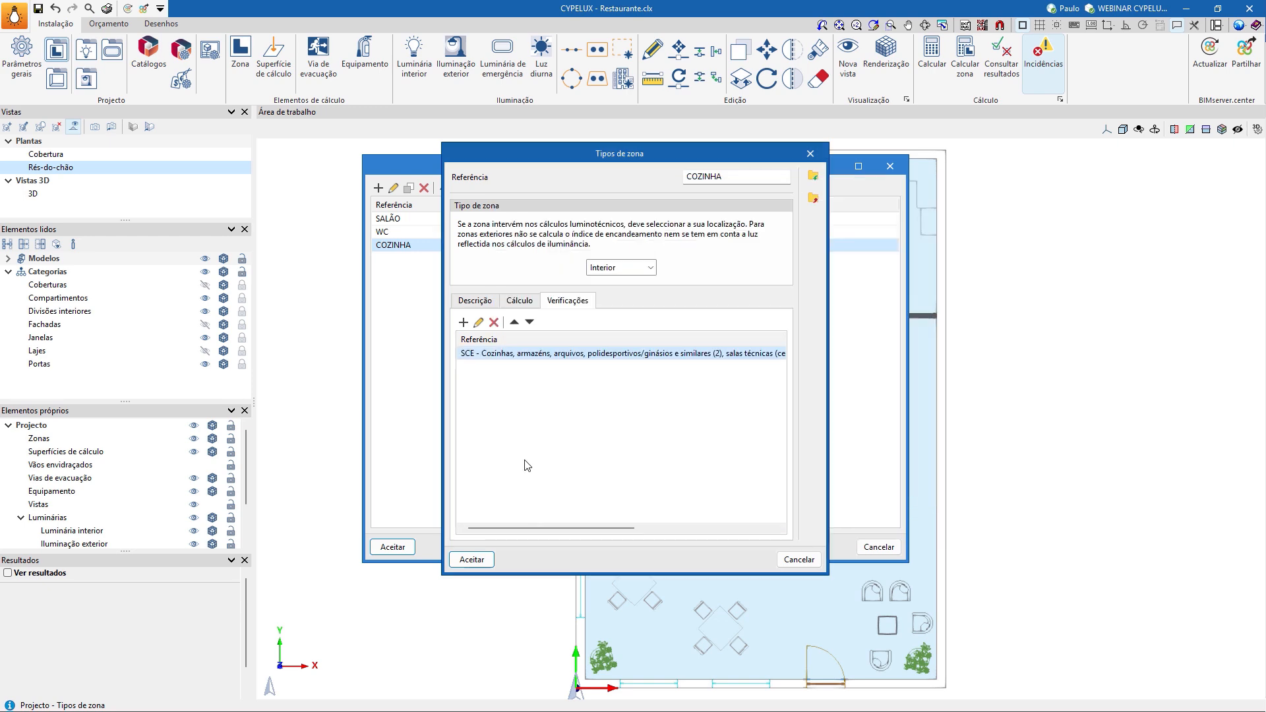
# - Add the EN12464-1 5.29.2 check for Restaurantes e hotéis - Cozinhas to the COZINHA zone type
pyautogui.click(465, 322)
pyautogui.write('co')
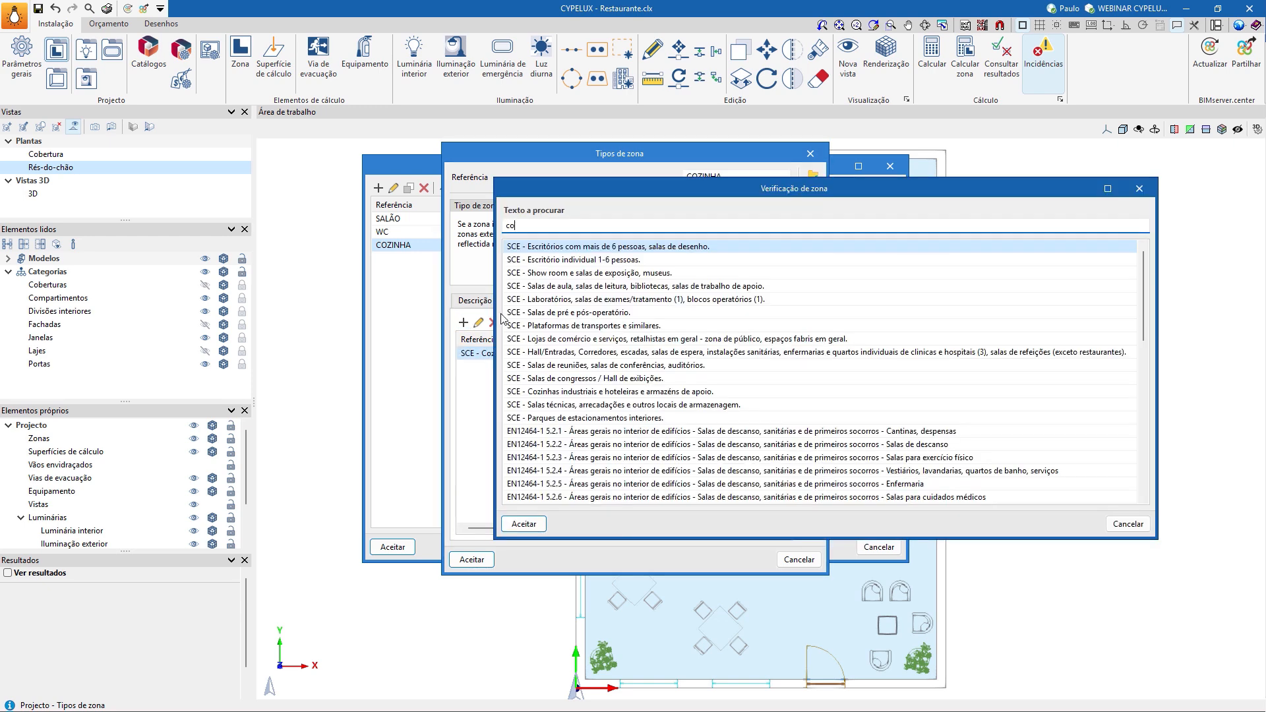
pyautogui.write('z')
pyautogui.click(600, 260)
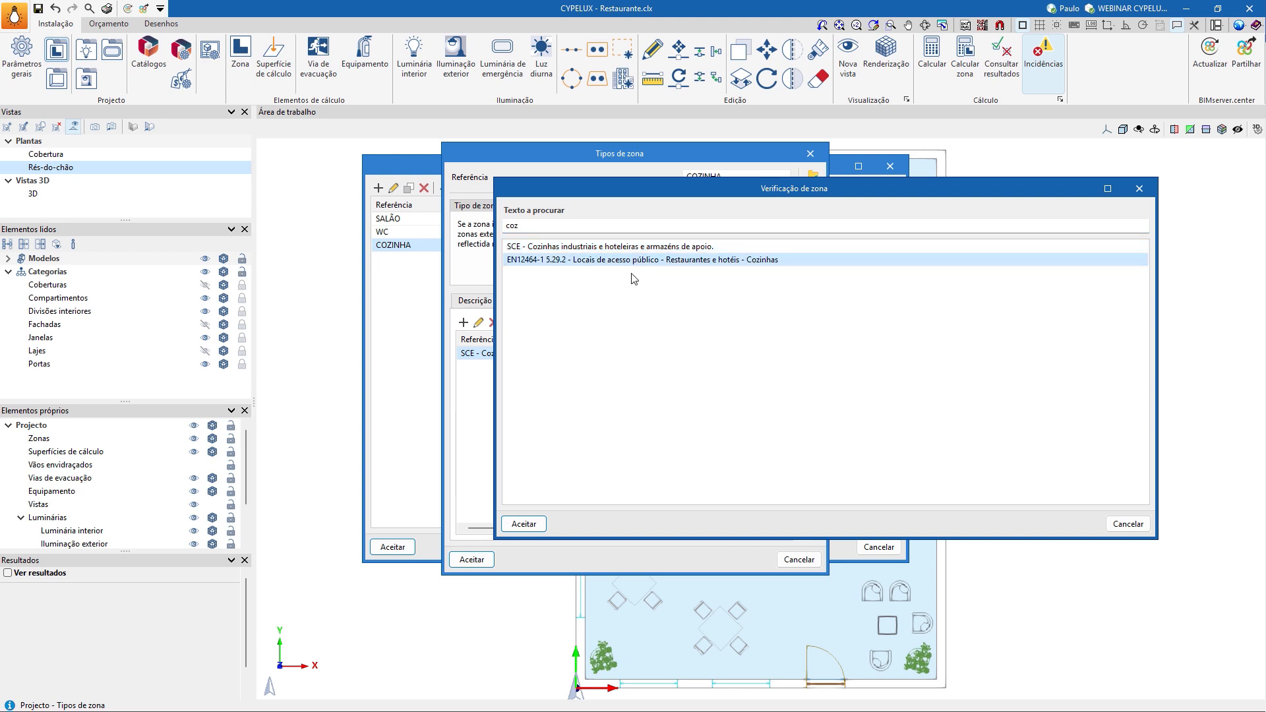
pyautogui.click(523, 523)
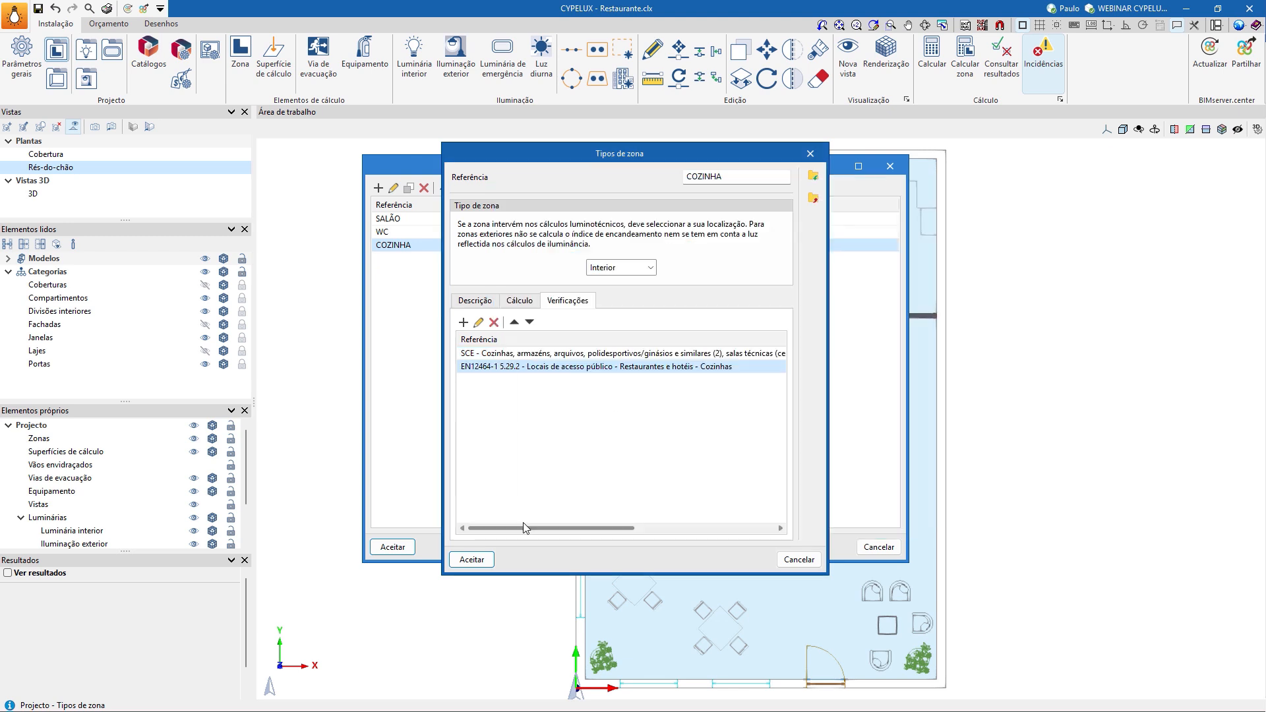
# - Confirm the COZINHA zone type and the project's list of zone types
pyautogui.click(472, 559)
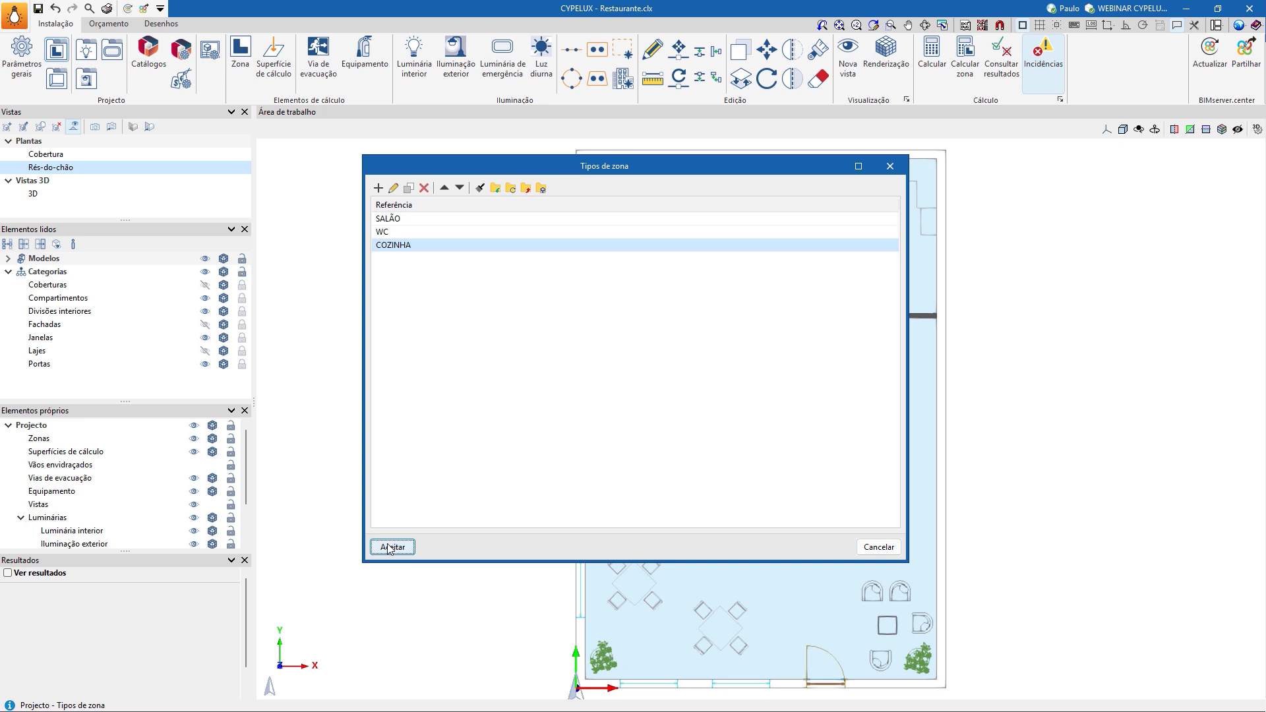
pyautogui.click(392, 546)
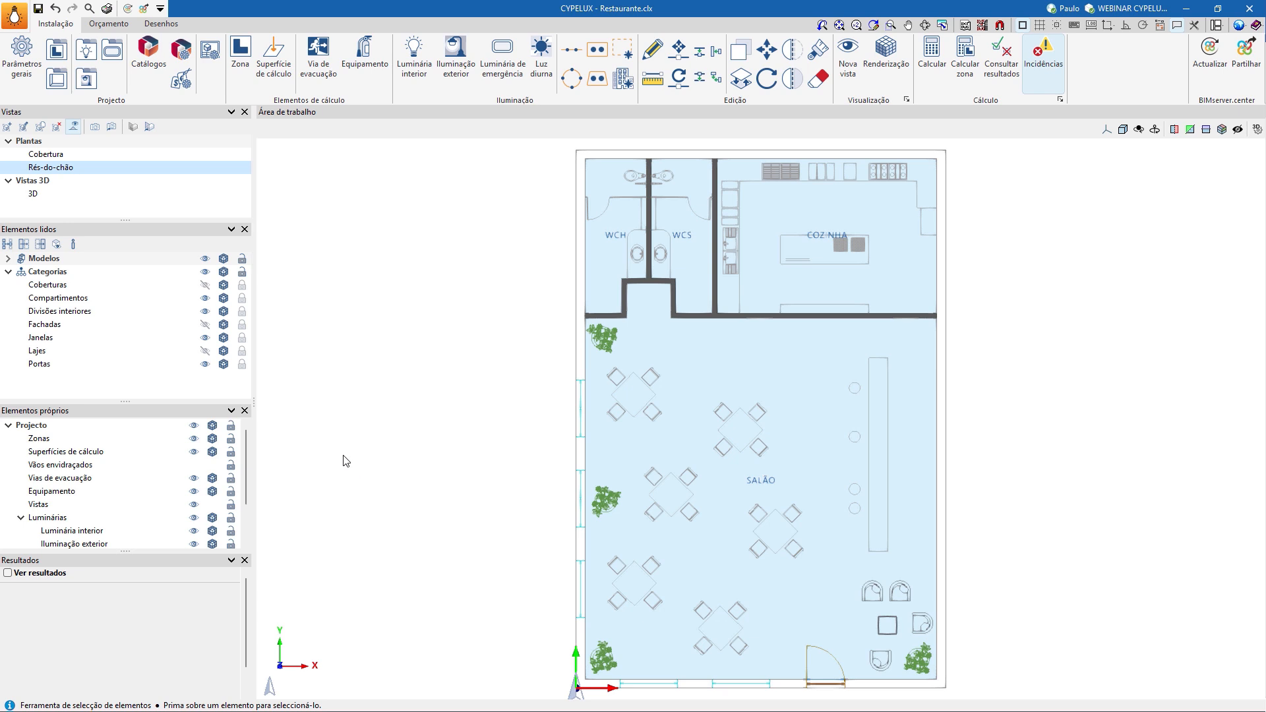
pyautogui.click(88, 58)
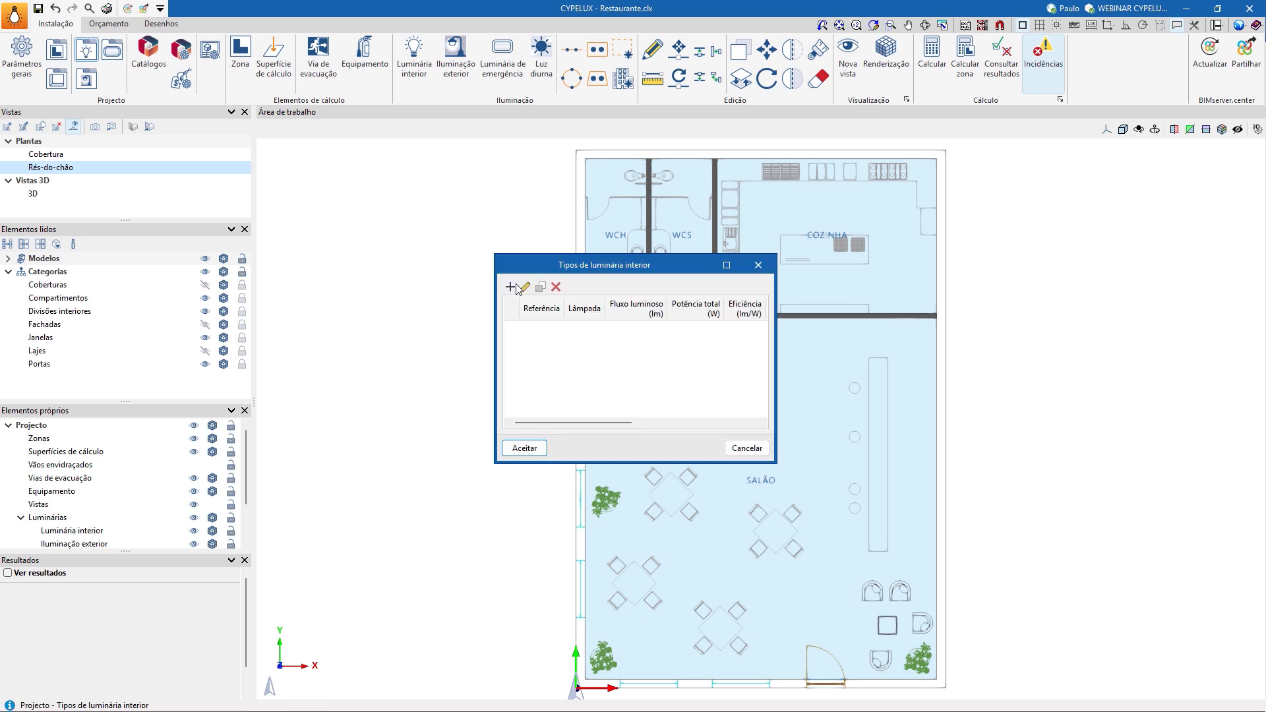
pyautogui.click(511, 288)
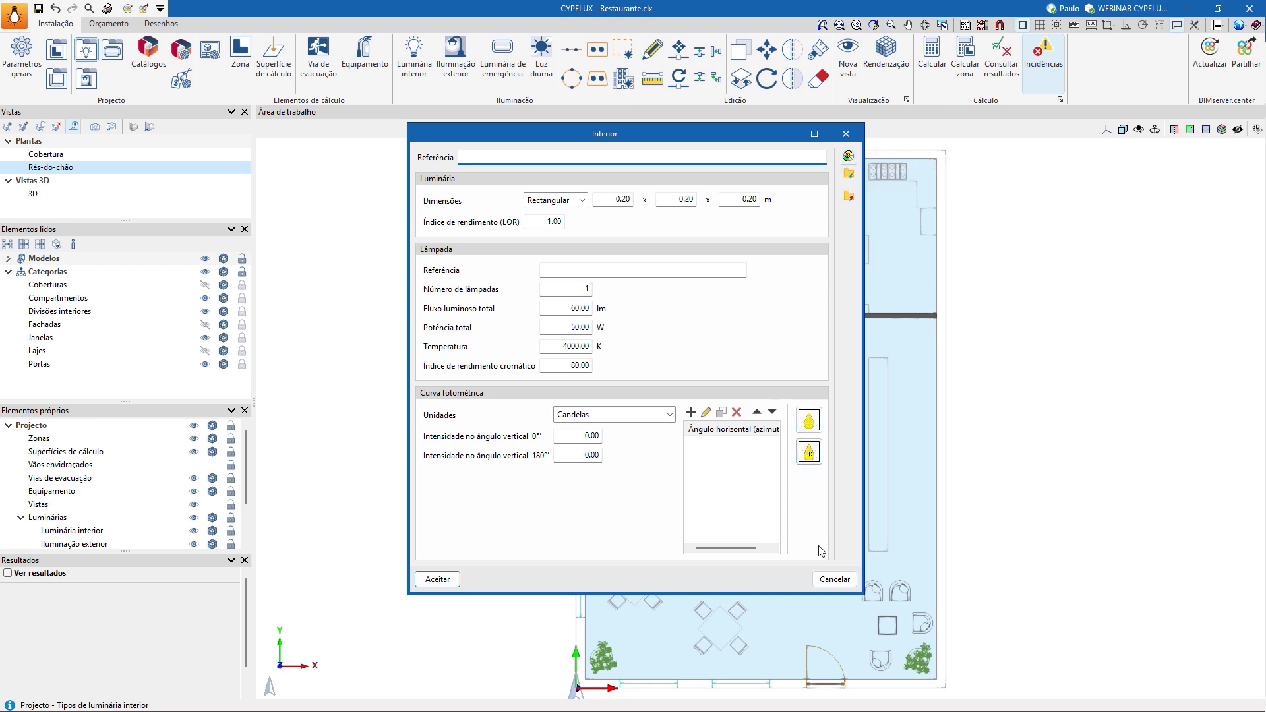
pyautogui.click(825, 574)
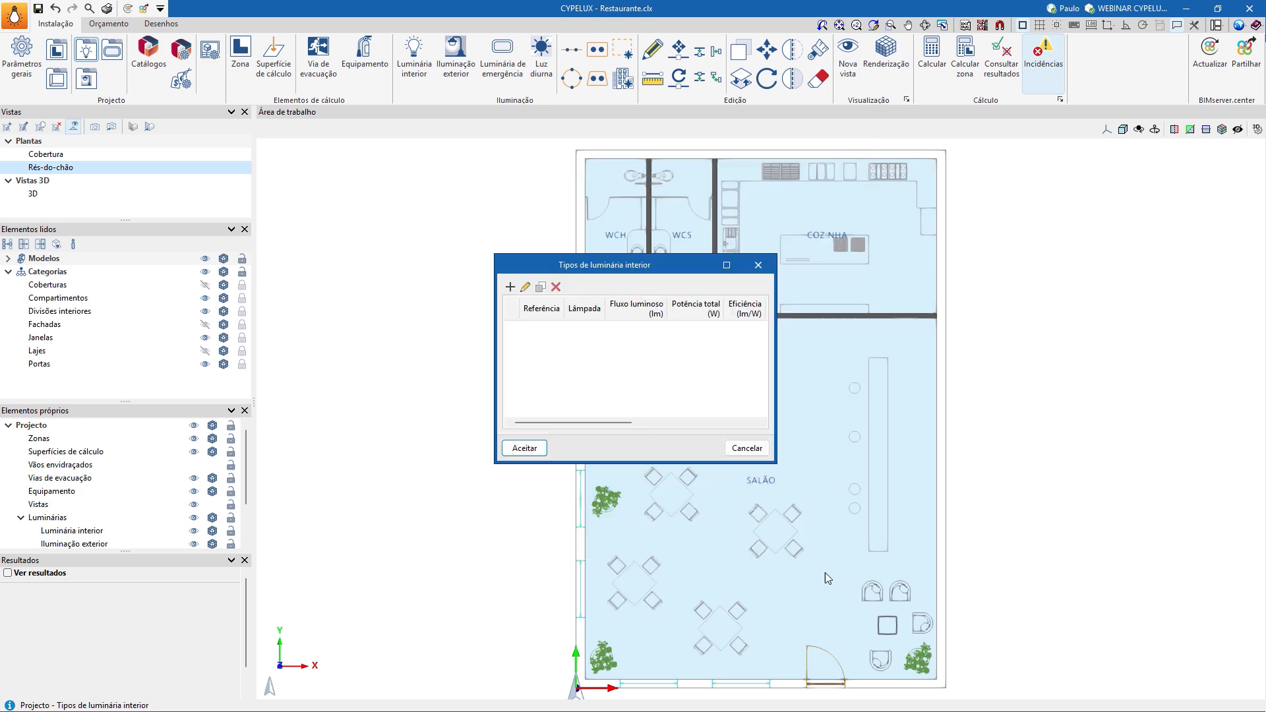
pyautogui.click(749, 449)
# - Download the Lamp manufacturer catalogue from the additional Open BIM Database catalogues, accepting the liability declaration
pyautogui.click(158, 58)
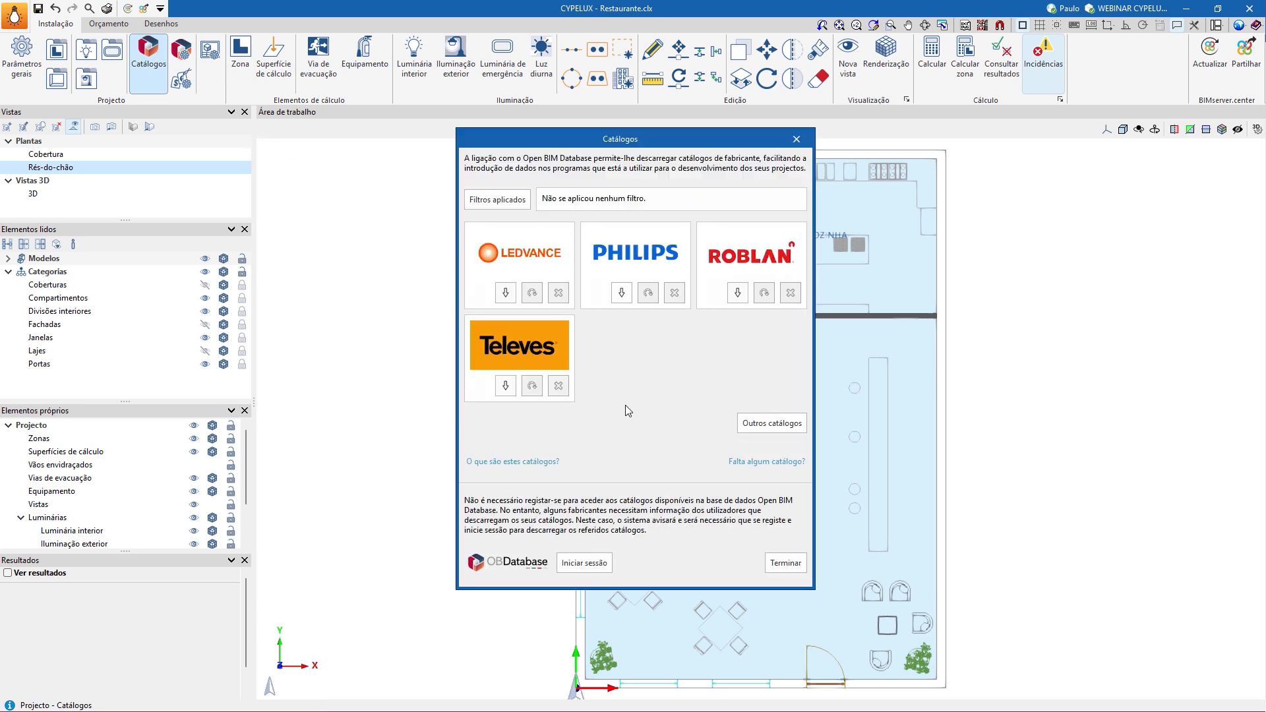
pyautogui.click(521, 204)
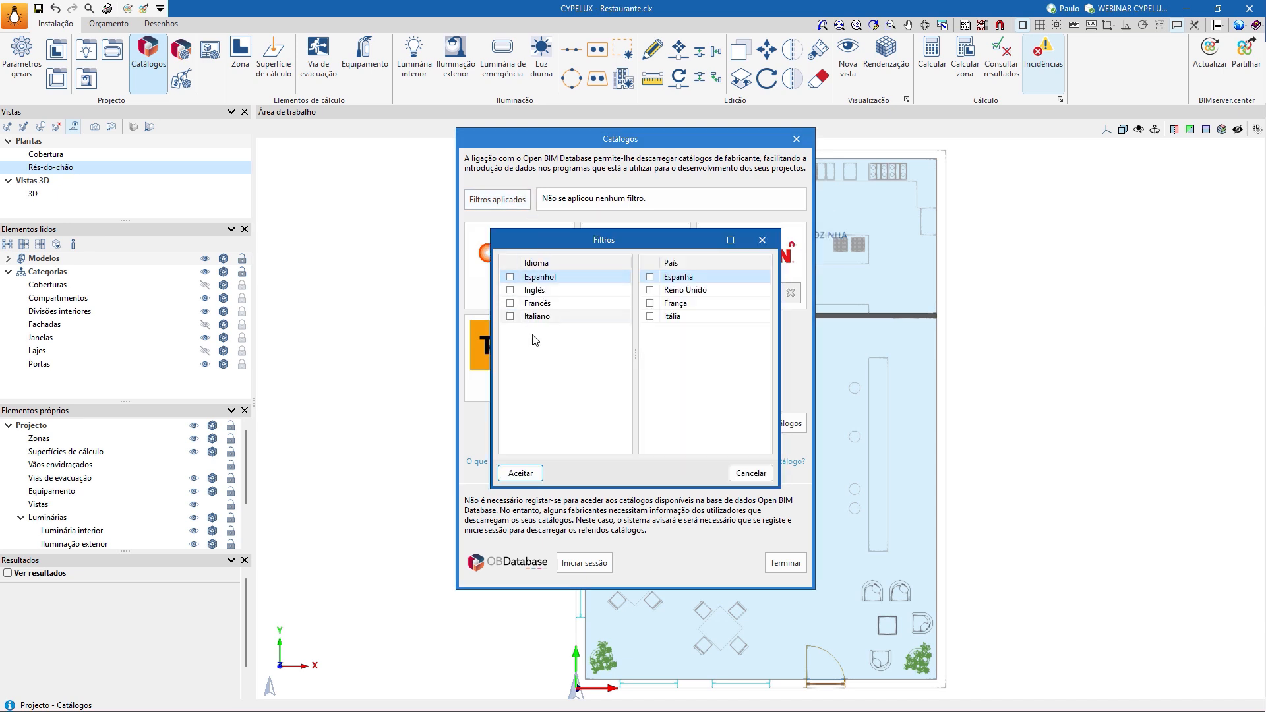
pyautogui.click(748, 473)
pyautogui.click(768, 428)
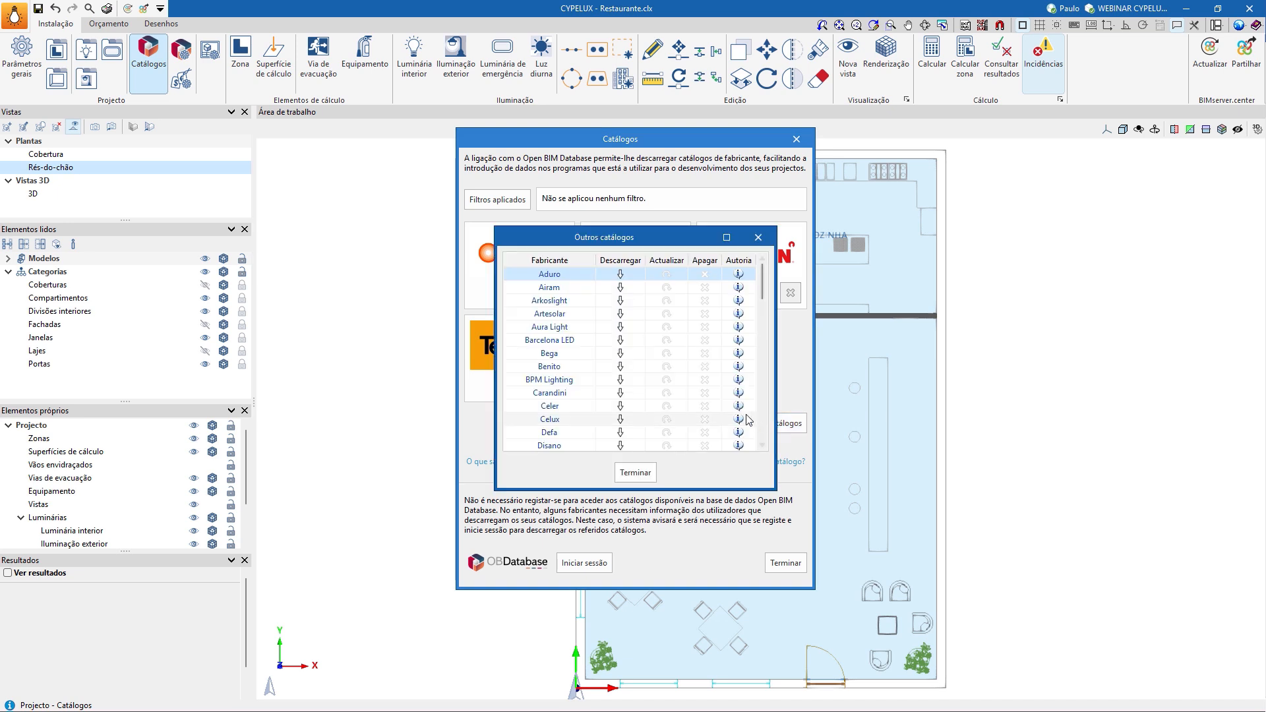
pyautogui.scroll(-3, 590, 368)
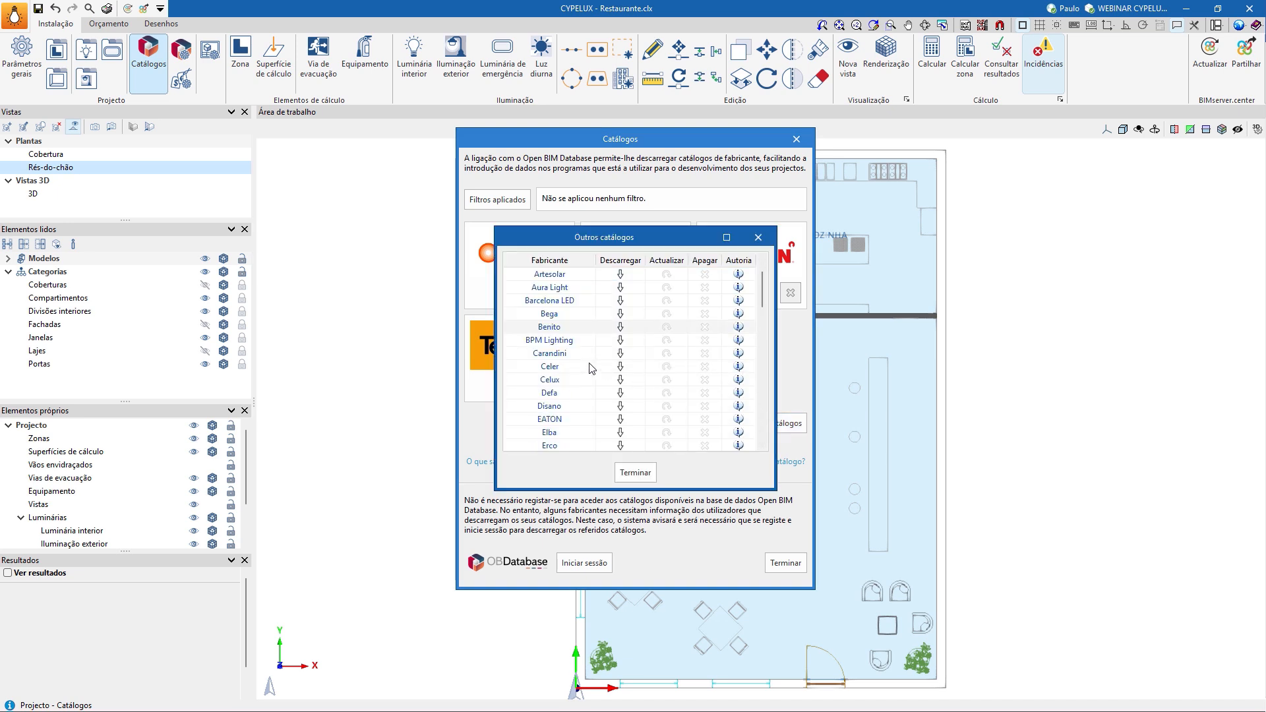
pyautogui.scroll(-4, 591, 368)
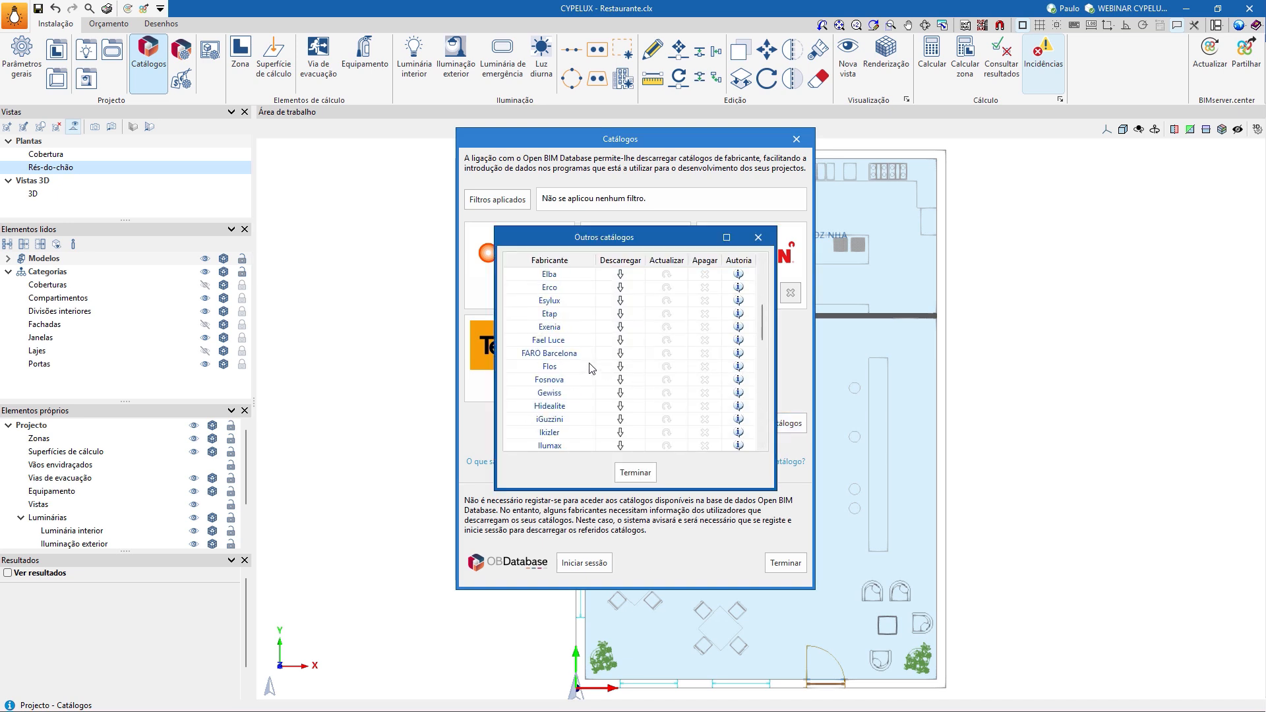
pyautogui.click(621, 394)
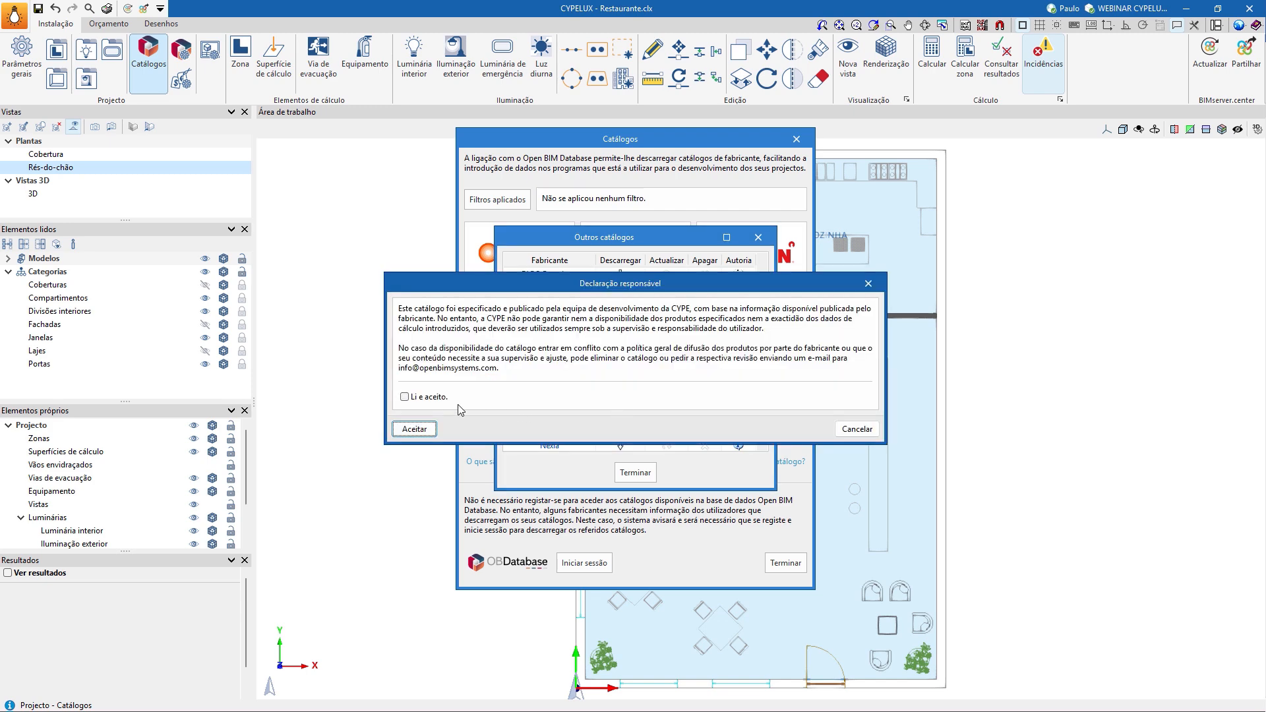
pyautogui.click(425, 401)
pyautogui.click(415, 427)
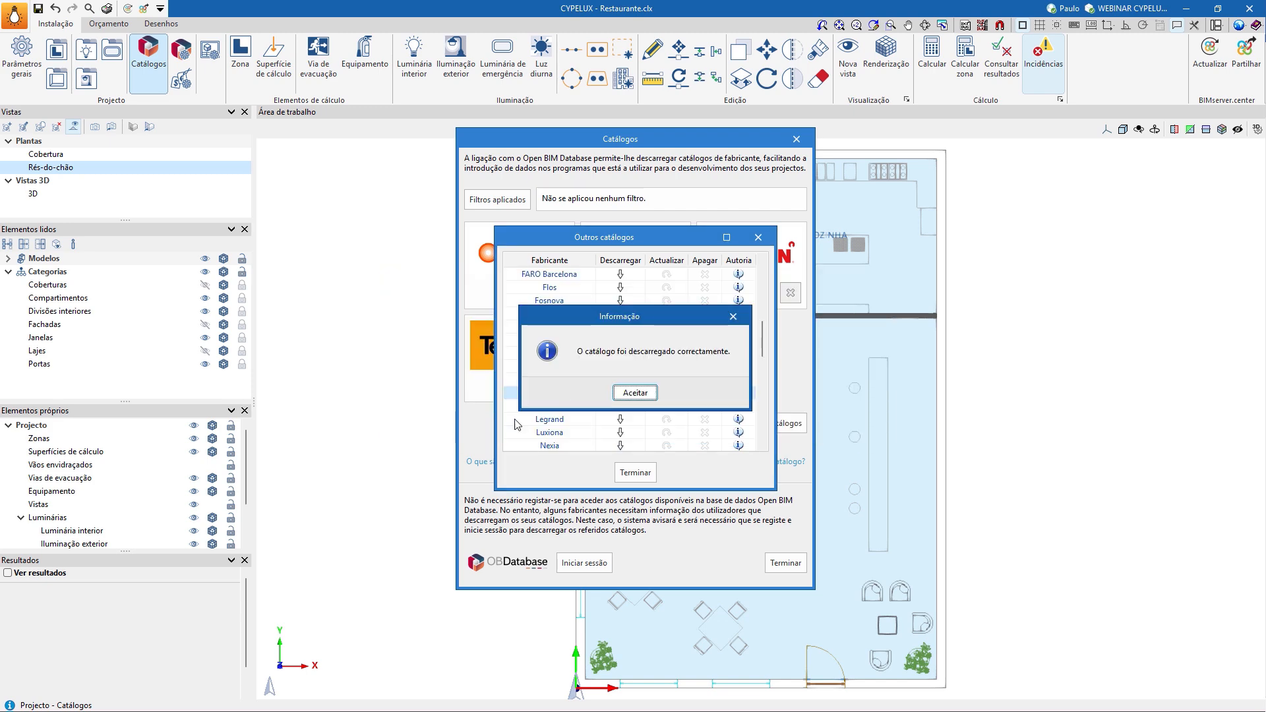
pyautogui.click(615, 395)
# - Download the Simon manufacturer catalogue and finish managing the catalogues
pyautogui.scroll(-6, 610, 375)
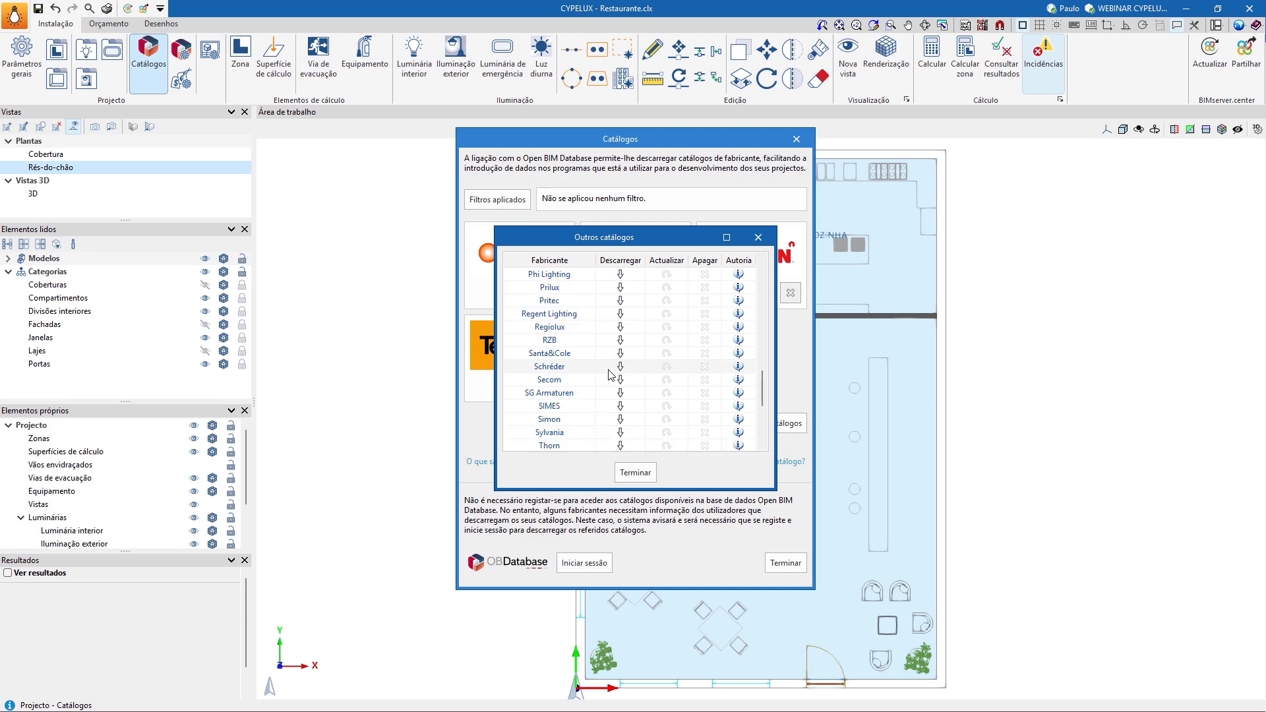
pyautogui.click(620, 419)
pyautogui.click(427, 427)
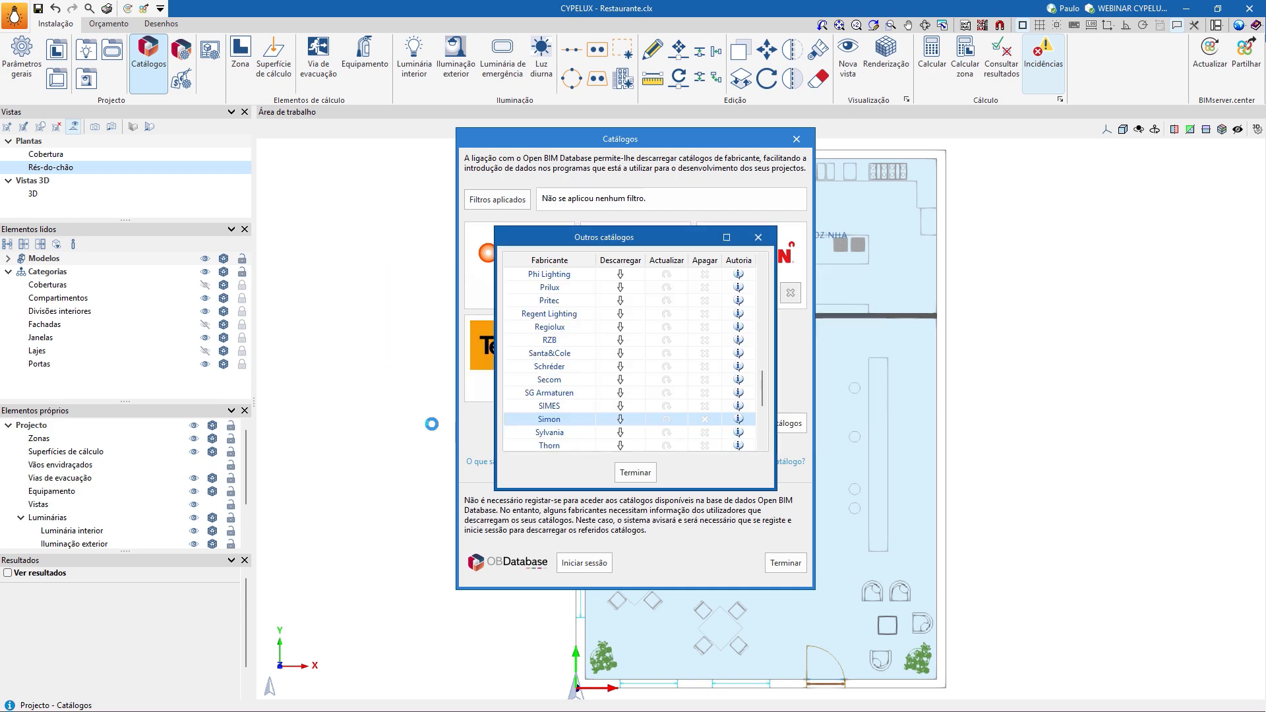
pyautogui.click(634, 393)
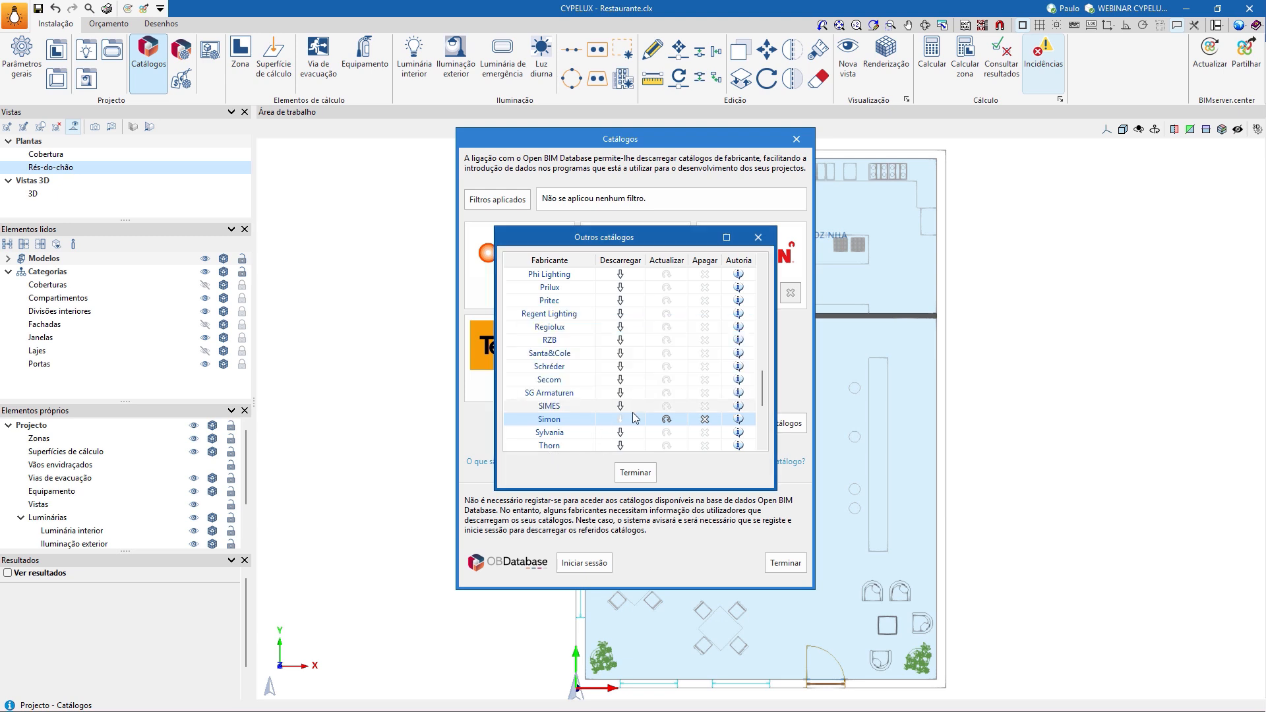
pyautogui.click(634, 472)
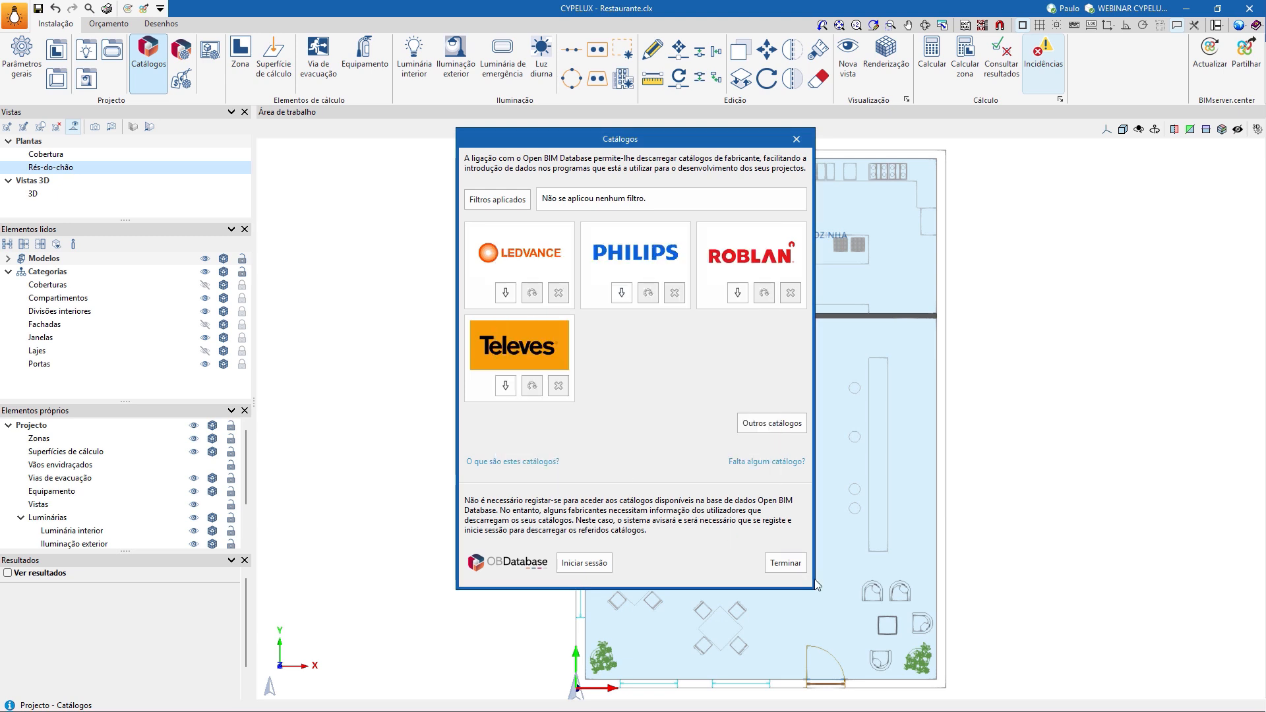
pyautogui.click(785, 563)
pyautogui.moveTo(770, 484); pyautogui.dragTo(702, 416, button='middle')
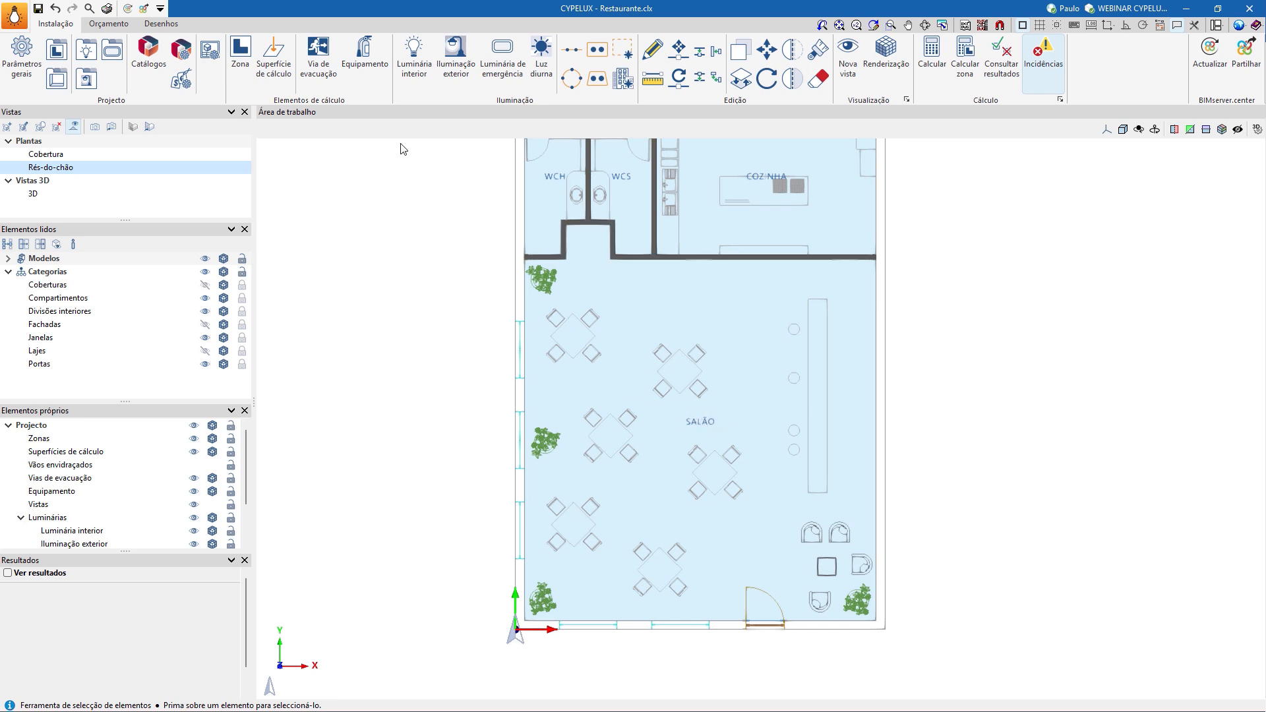
pyautogui.click(422, 64)
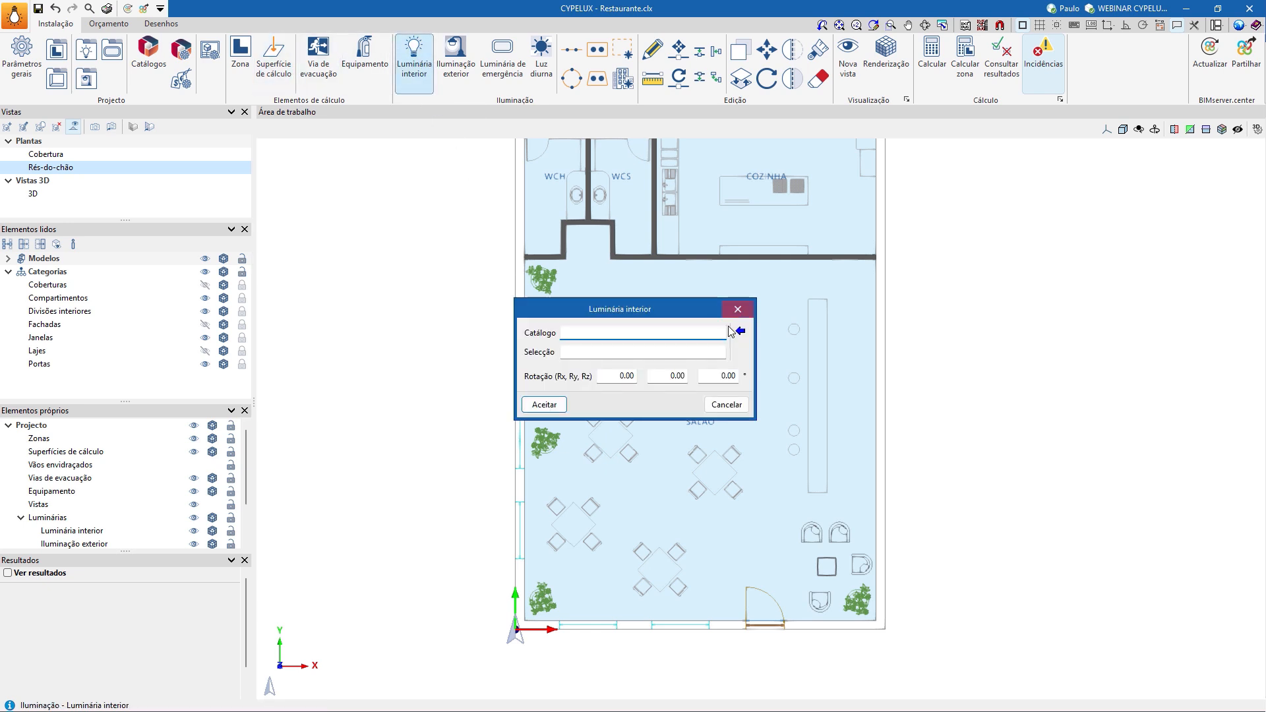
pyautogui.click(739, 331)
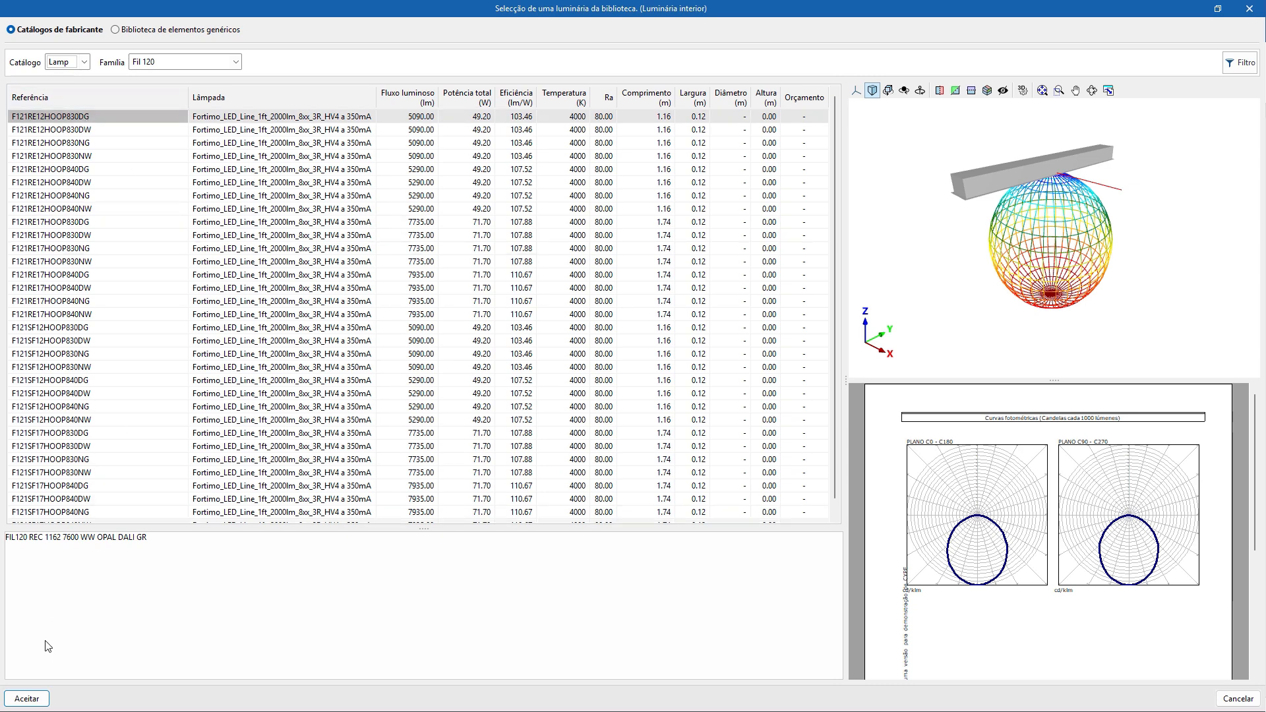
pyautogui.click(25, 697)
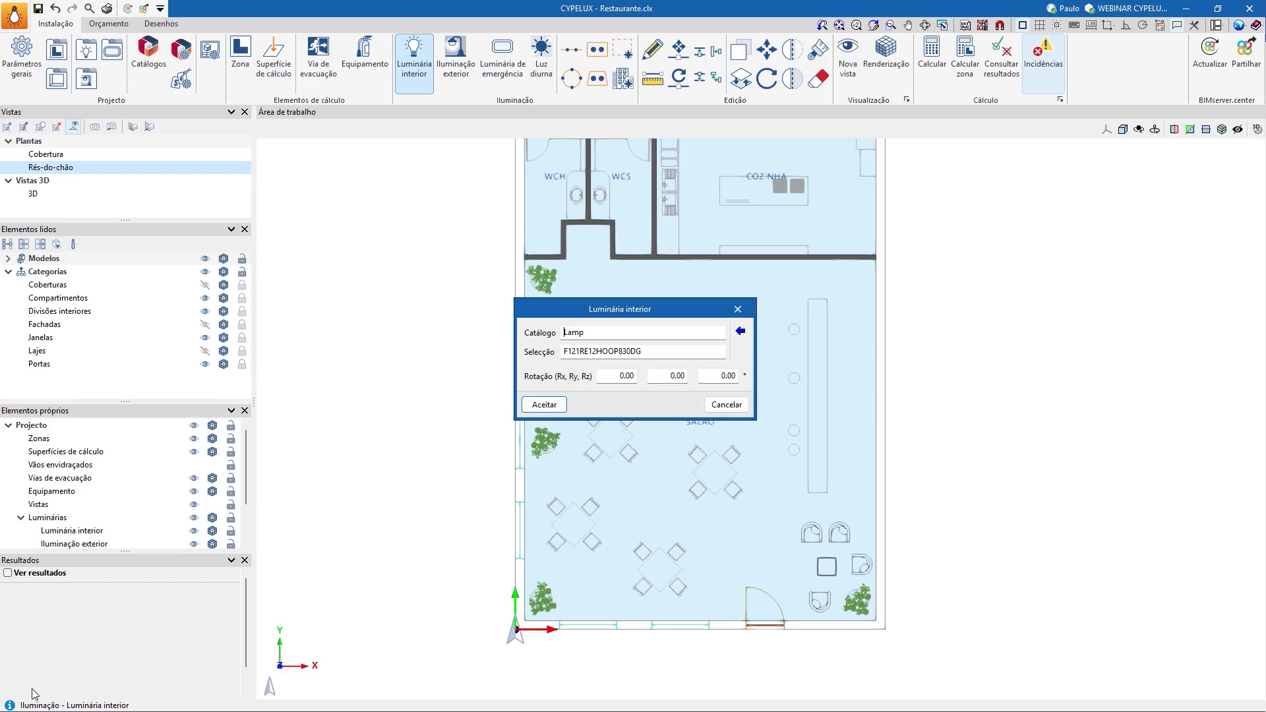
pyautogui.click(544, 405)
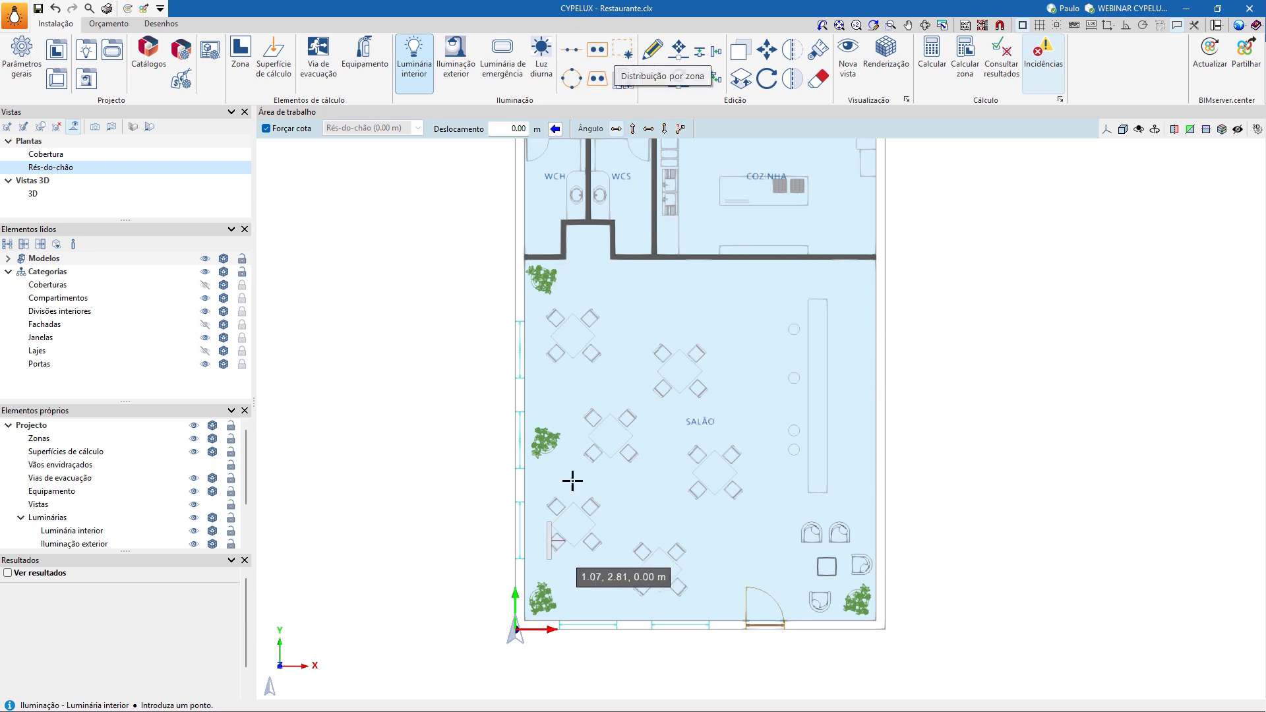
# - Configure a rectangular distribution of interior luminaires with Lamp F121RE12HOOP830DG, spaced 3 m apart in both X and Y
pyautogui.click(597, 51)
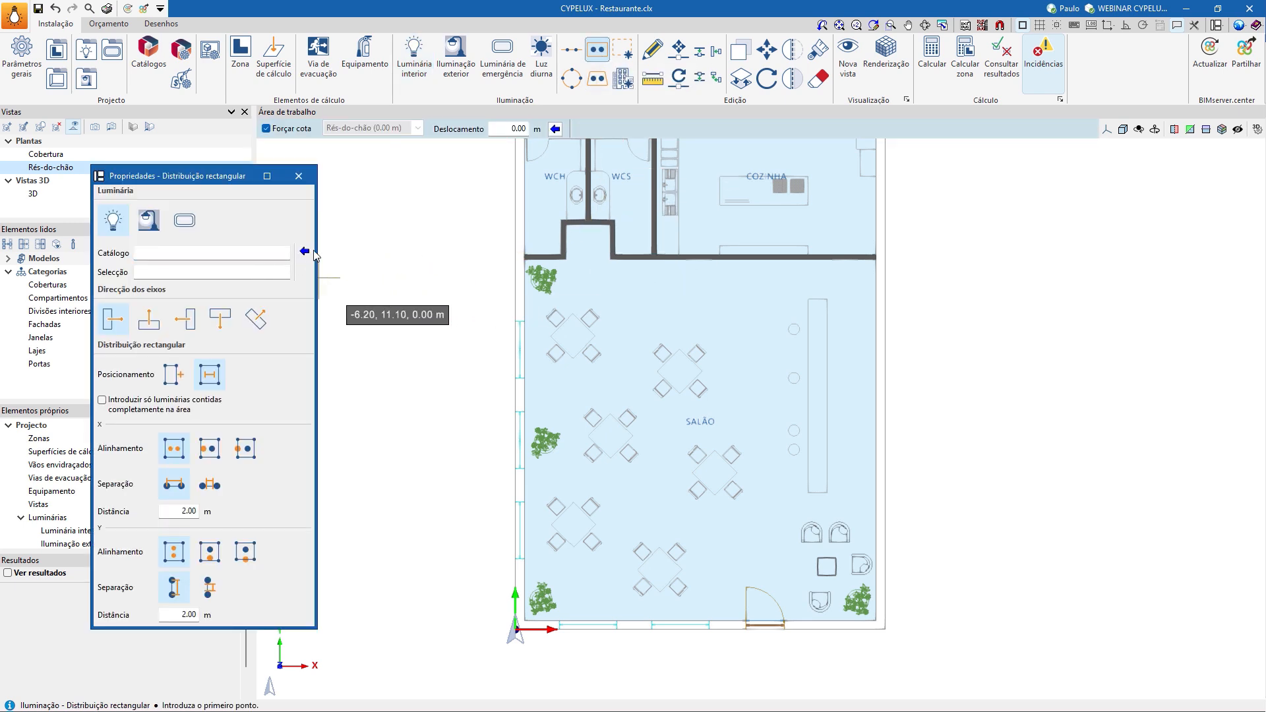
pyautogui.click(304, 251)
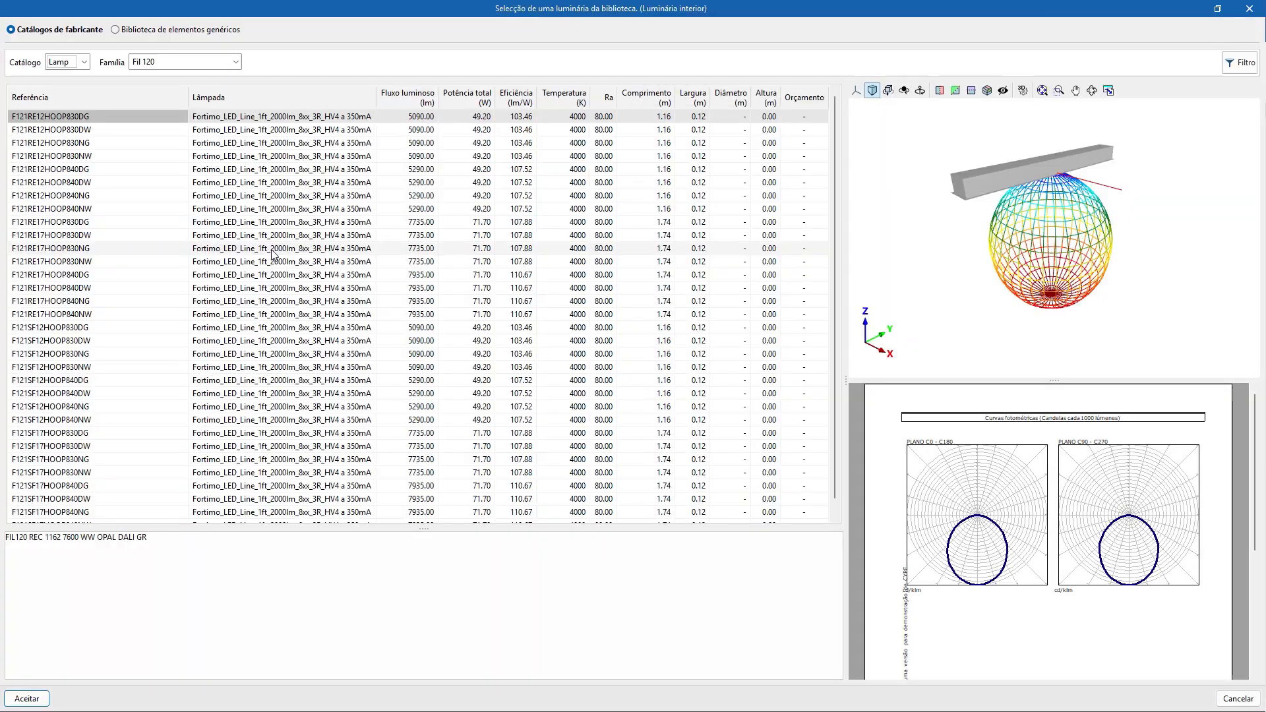
pyautogui.click(33, 694)
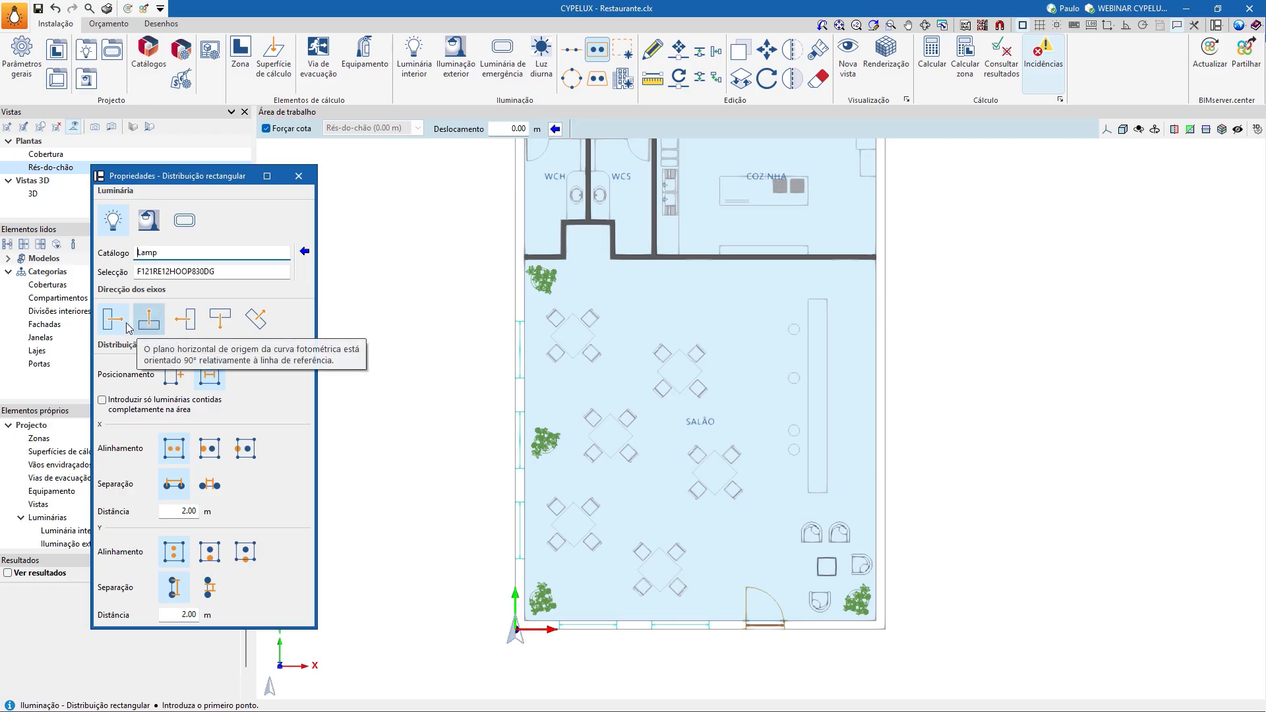
pyautogui.click(185, 514)
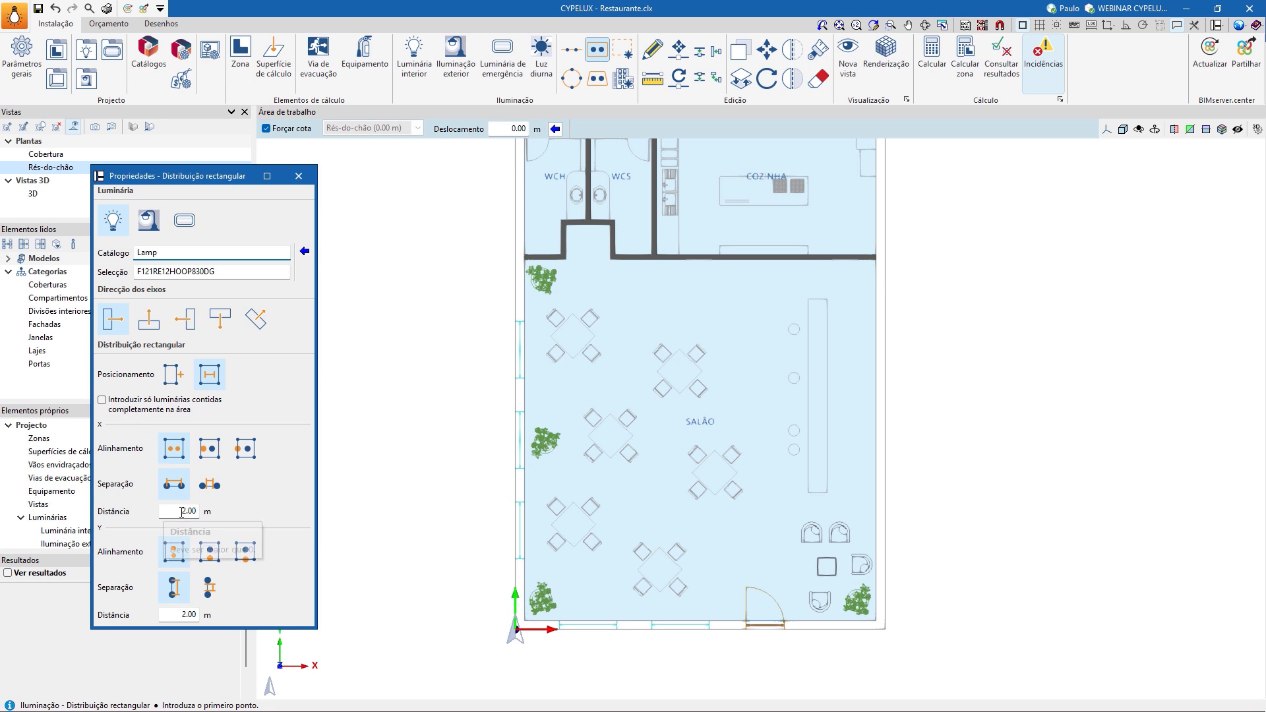
pyautogui.write('3')
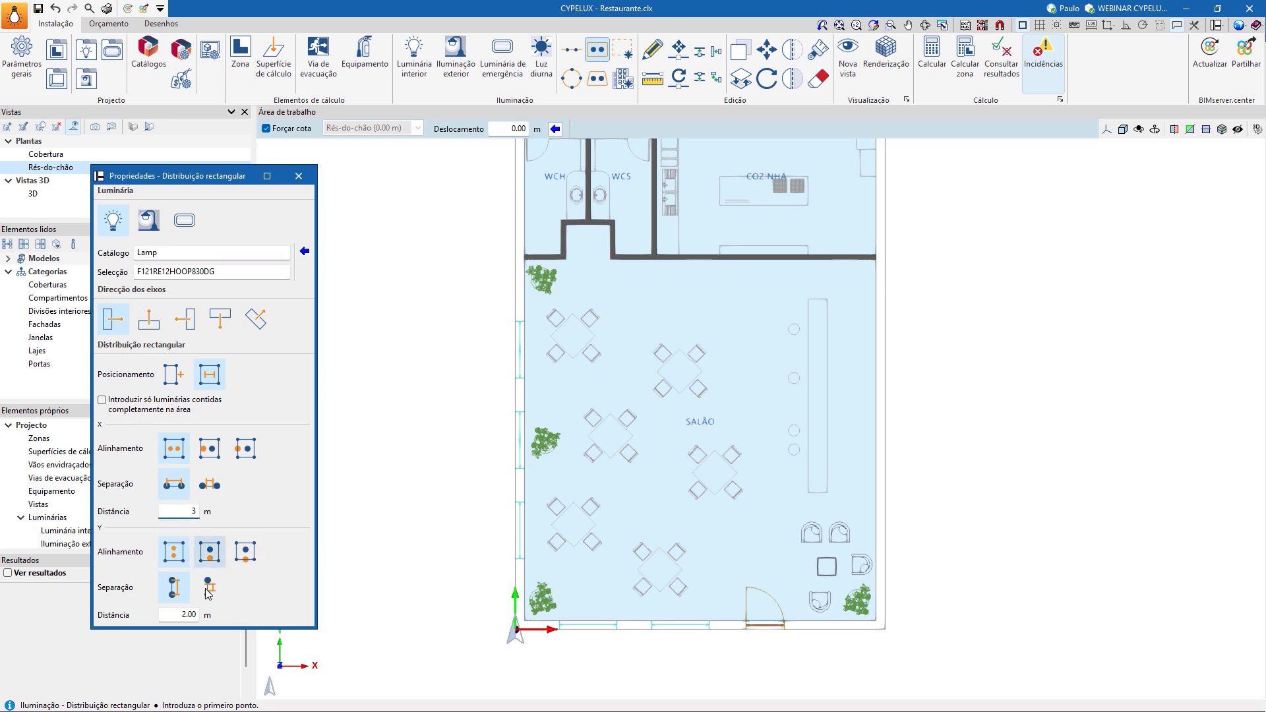
pyautogui.click(173, 616)
pyautogui.write('3')
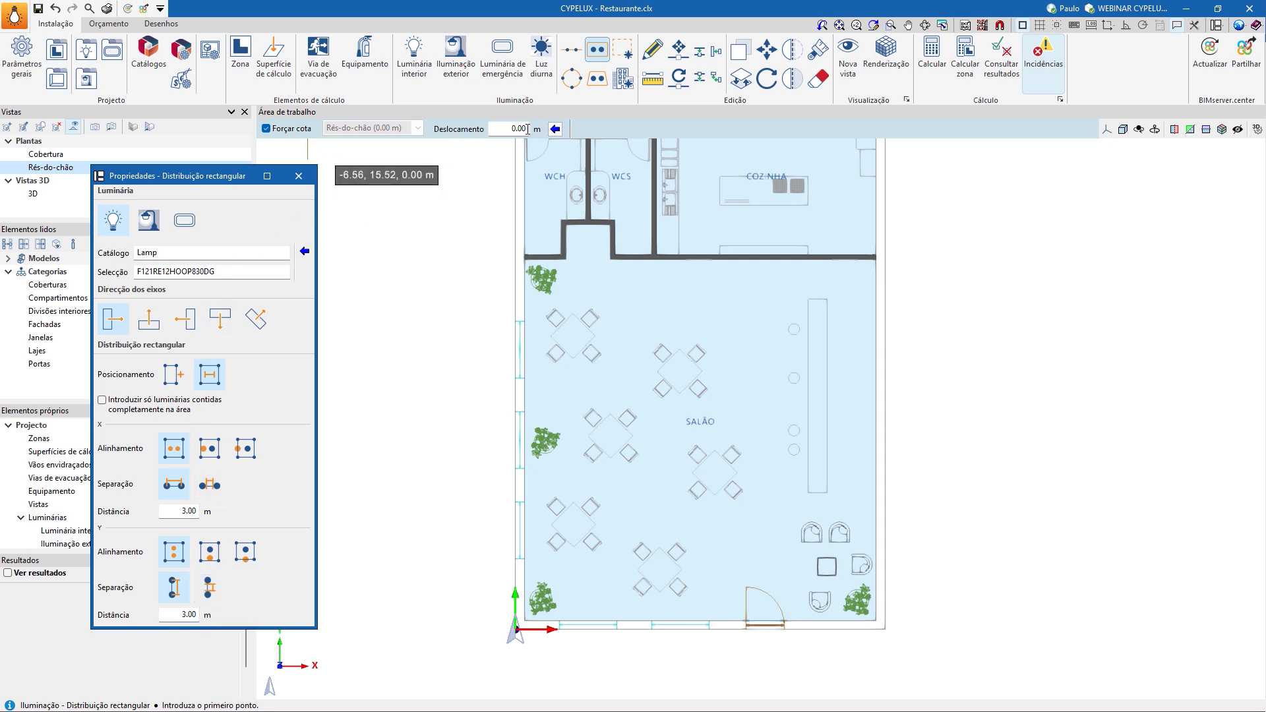
# - Apply the 2.50 m Luminárias displacement and place the distribution over the SALÃO table area, ending at about X 9.26, Y 2.64 m
pyautogui.click(555, 129)
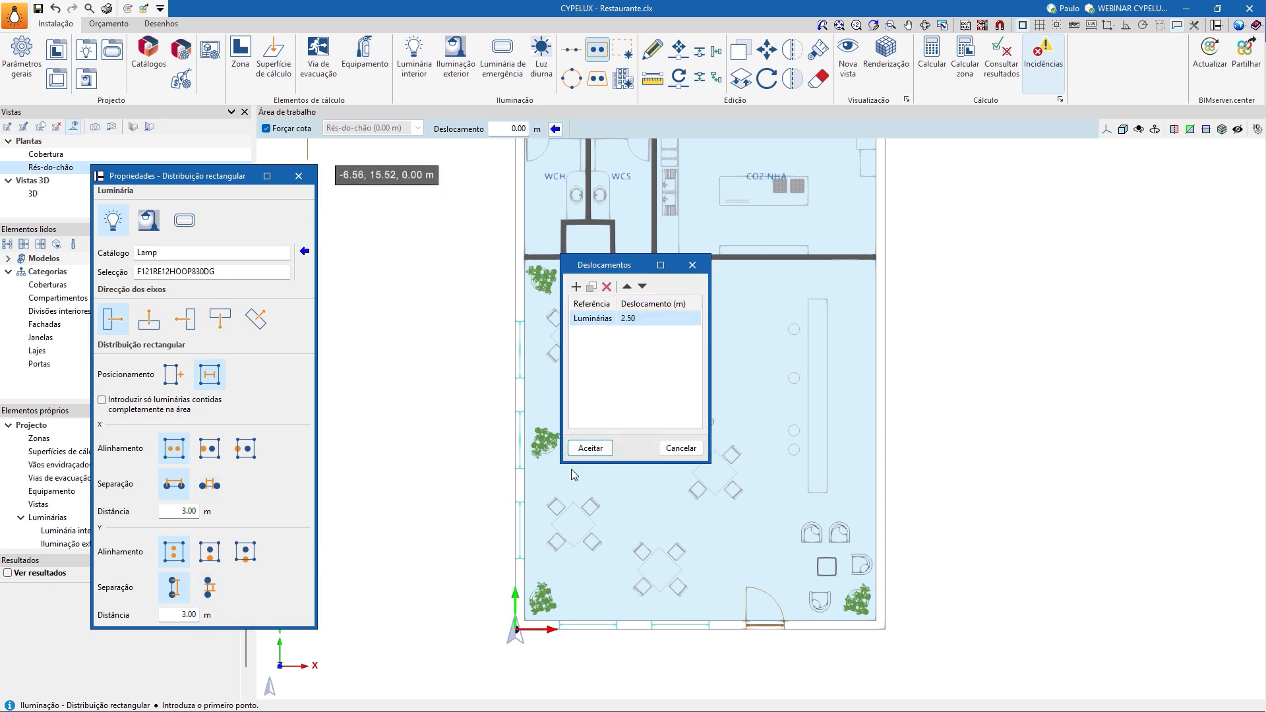
pyautogui.click(589, 448)
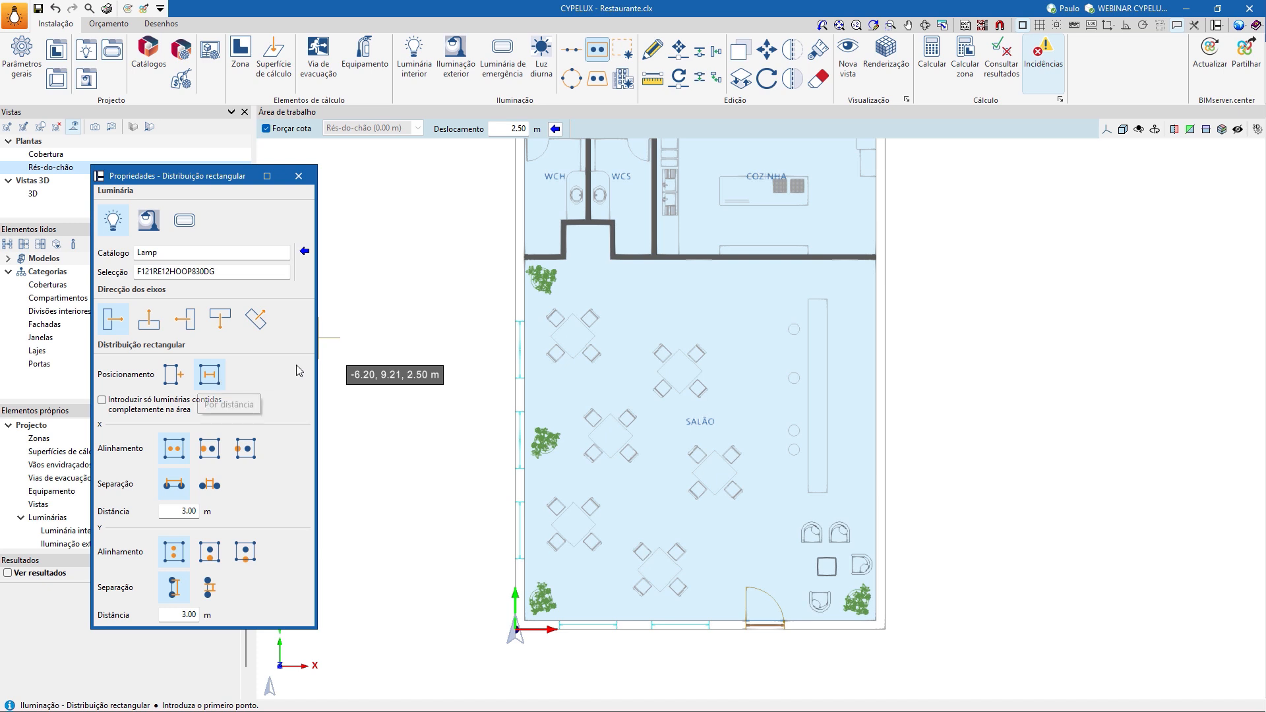
pyautogui.click(572, 313)
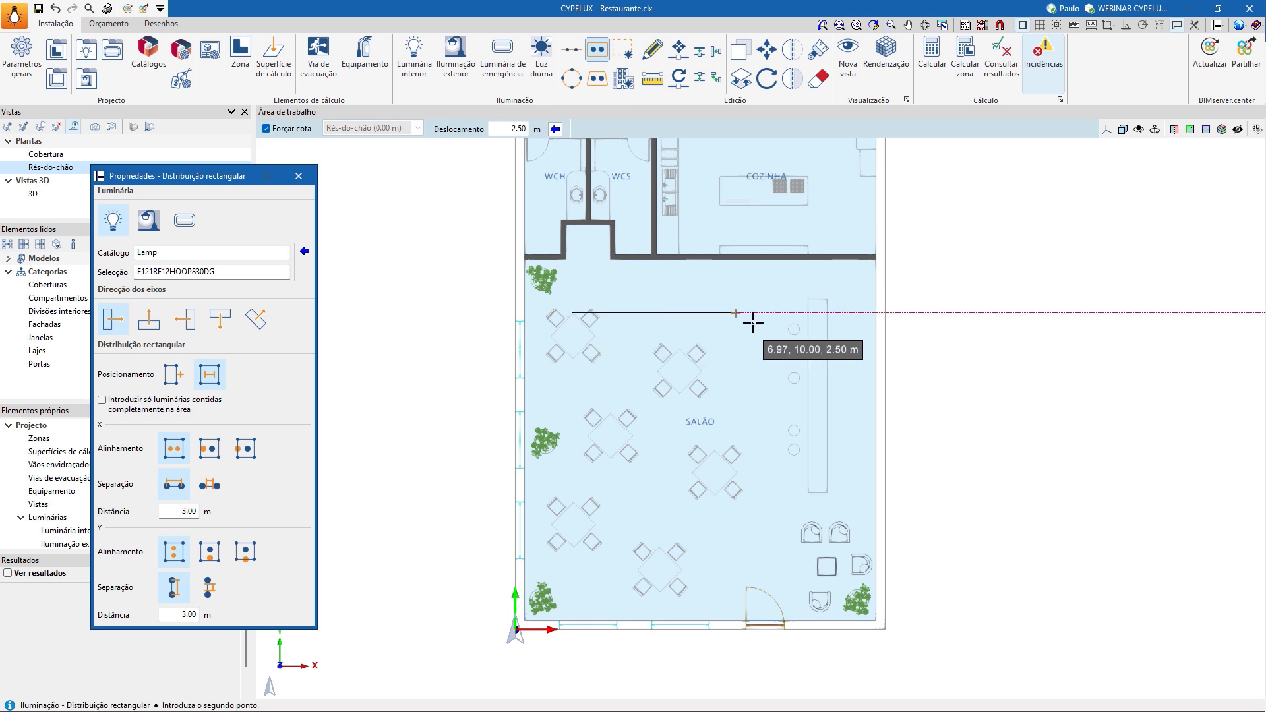
pyautogui.click(808, 312)
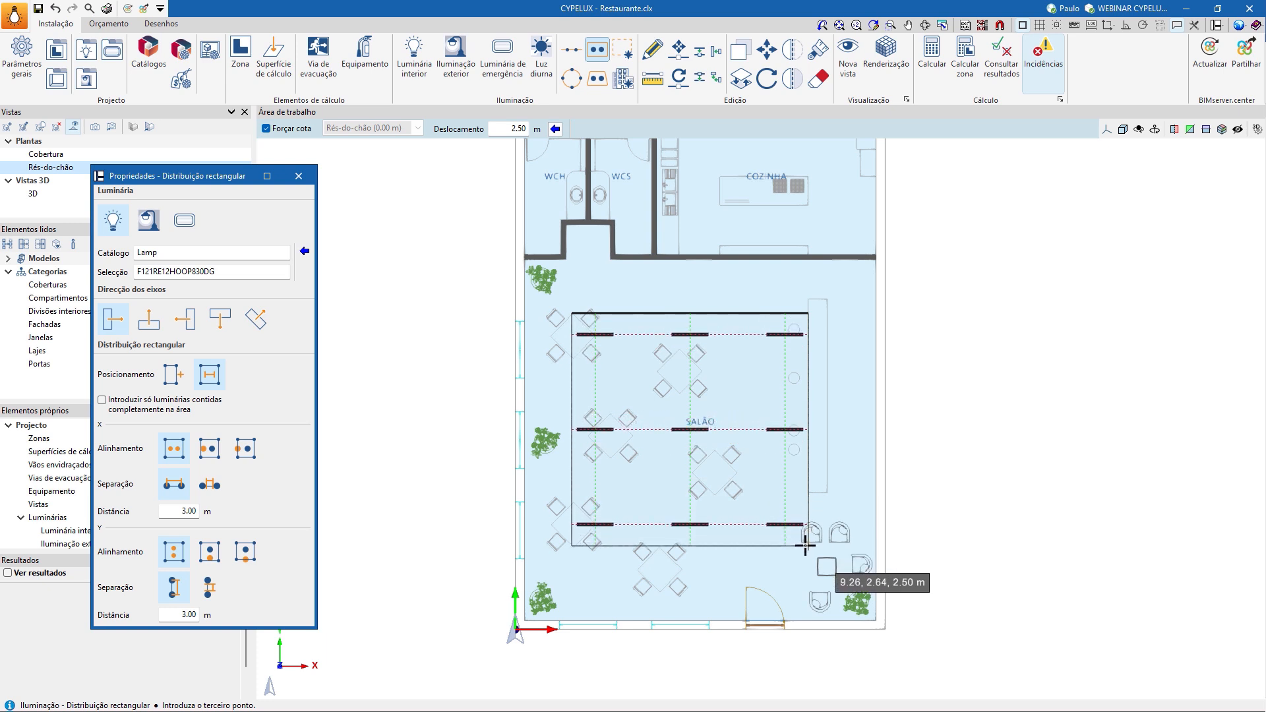
pyautogui.click(805, 544)
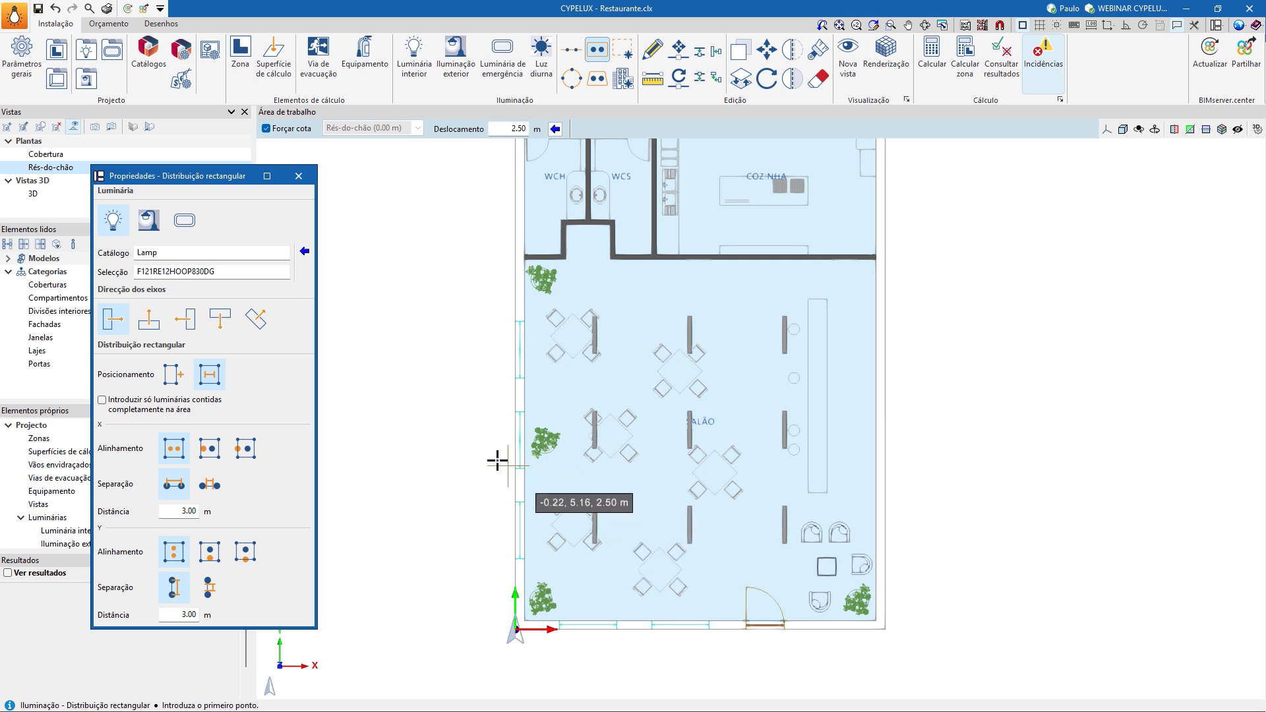
# - Set the Rx rotation of the SALÃO luminaire nearest the WCs and windows to 0°
pyautogui.click(652, 51)
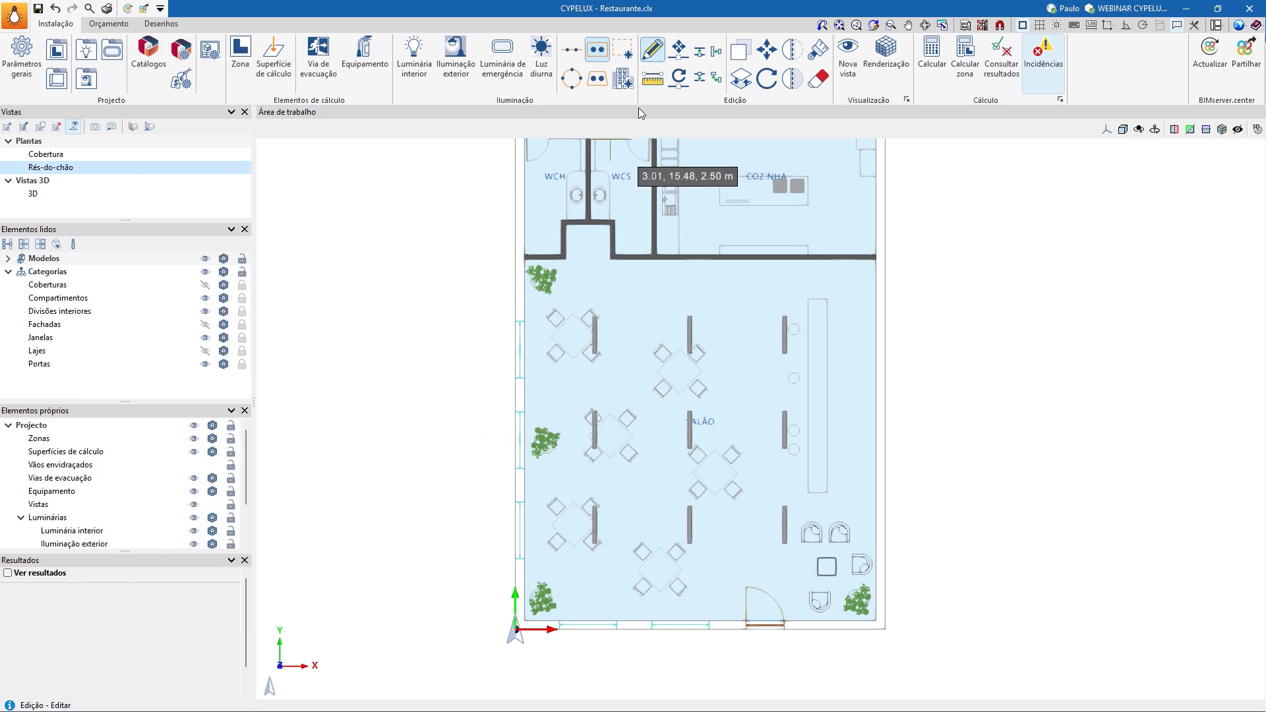
pyautogui.click(596, 350)
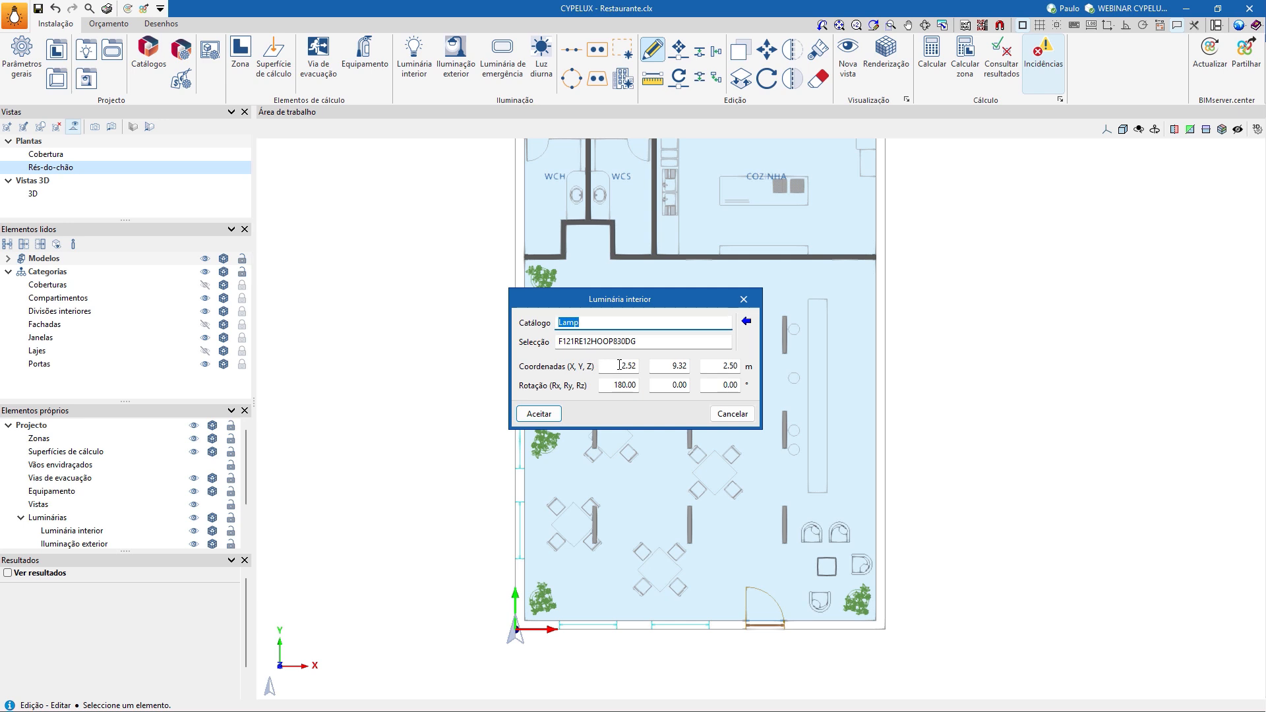
pyautogui.doubleClick(617, 388)
pyautogui.write('0')
pyautogui.click(539, 413)
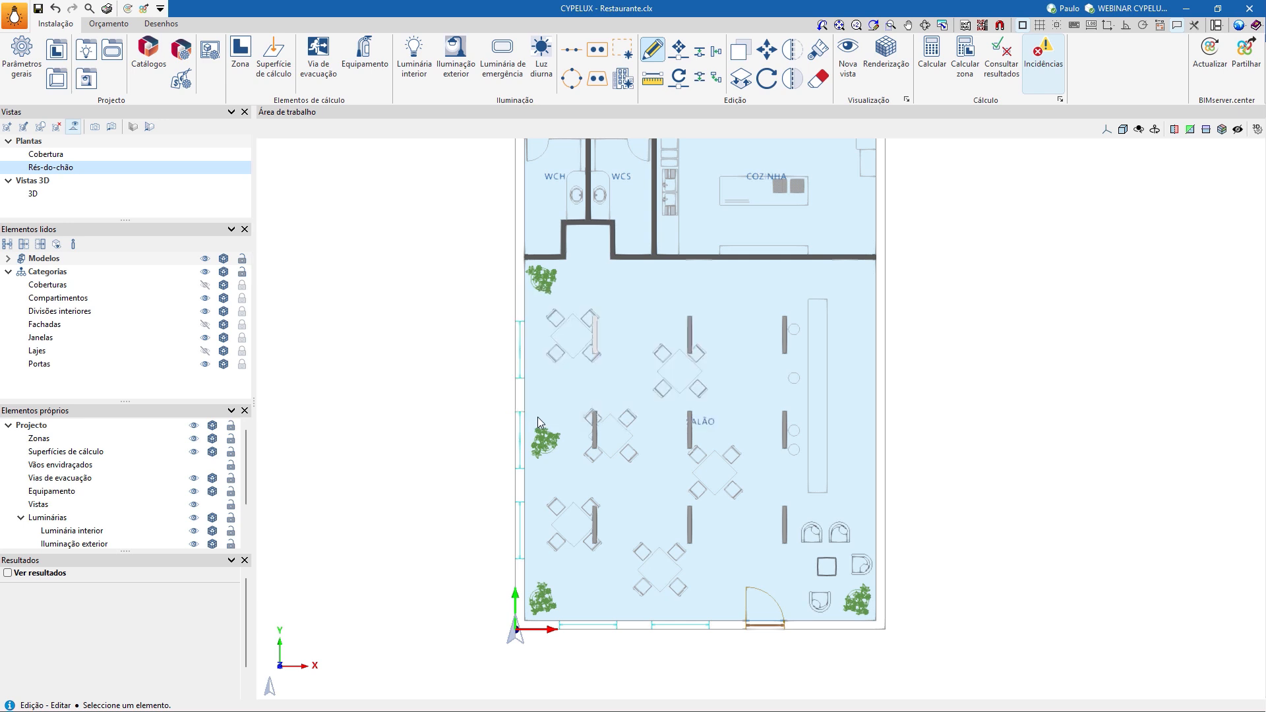
# - Rotate the SALÃO luminaire nearest the WCs and windows a quarter turn clockwise in plan
pyautogui.click(595, 351)
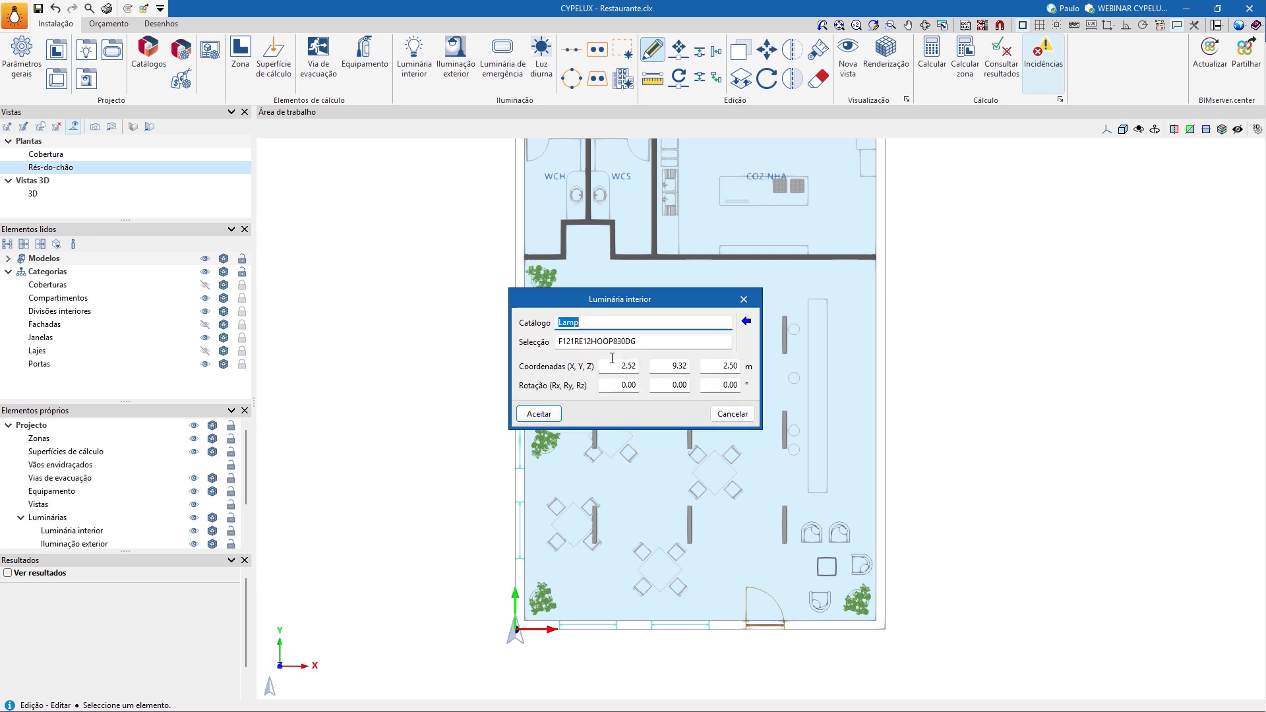
pyautogui.click(553, 414)
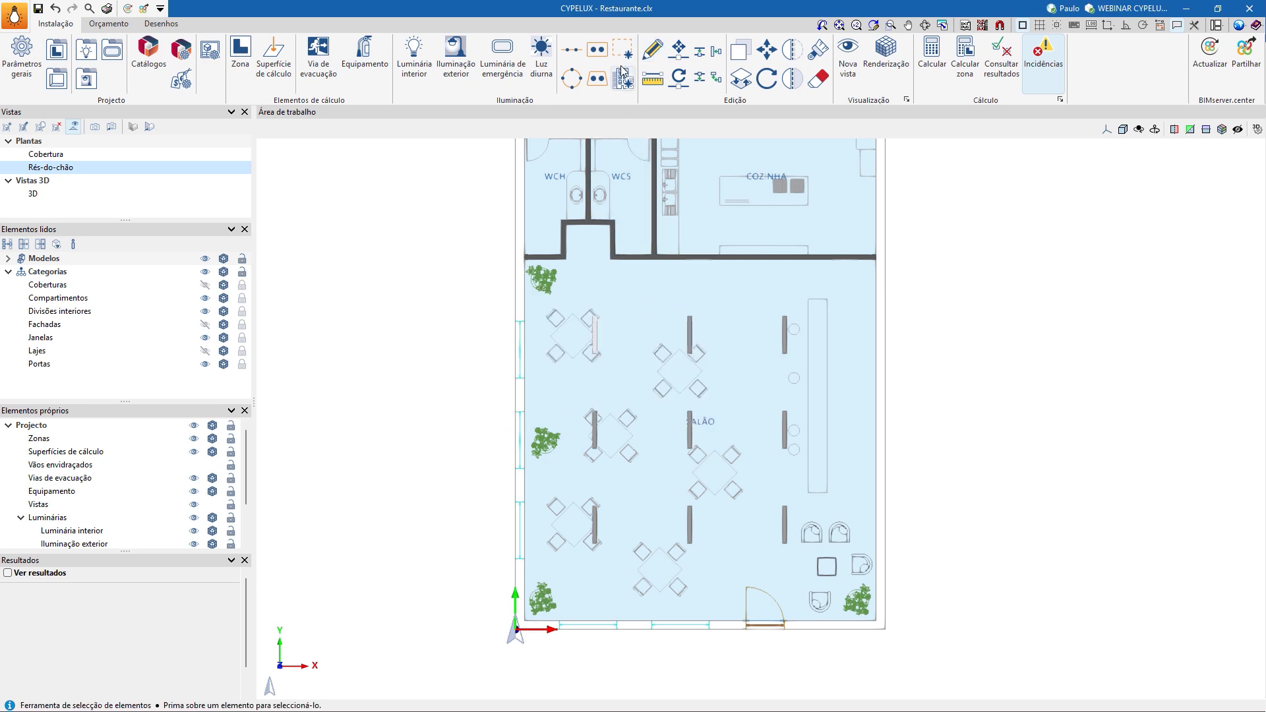
pyautogui.click(682, 81)
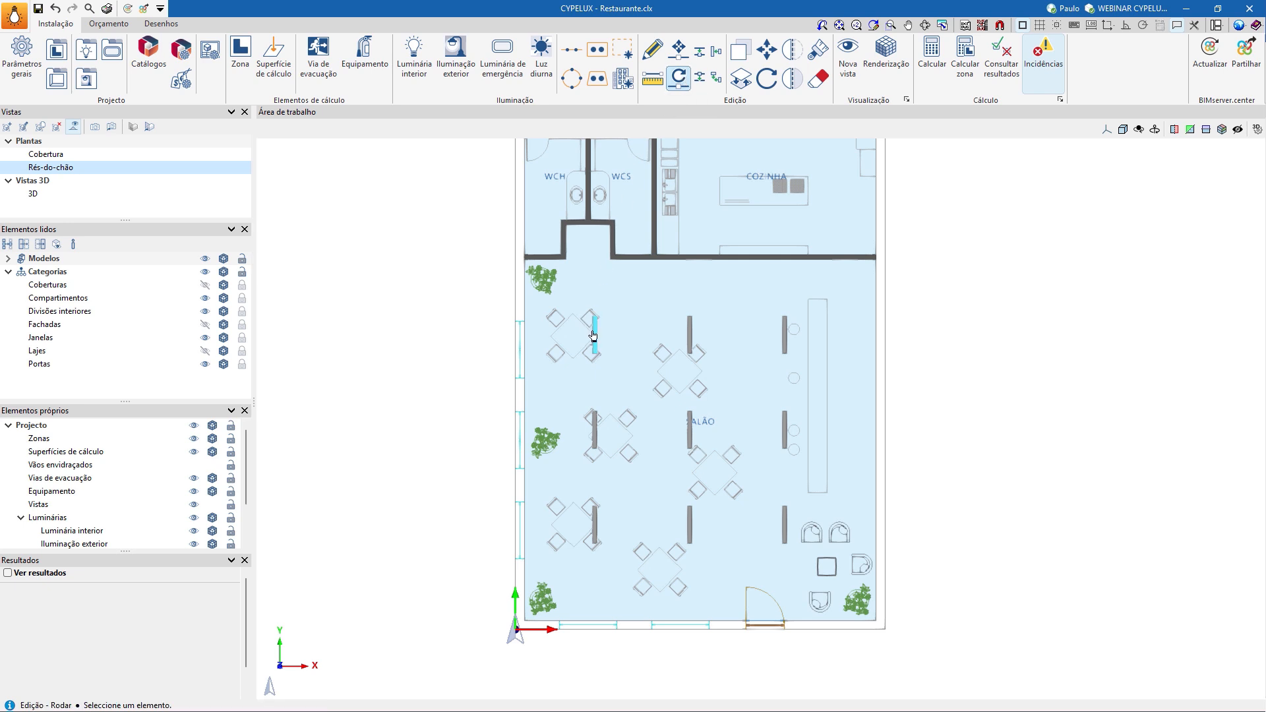
pyautogui.click(633, 335)
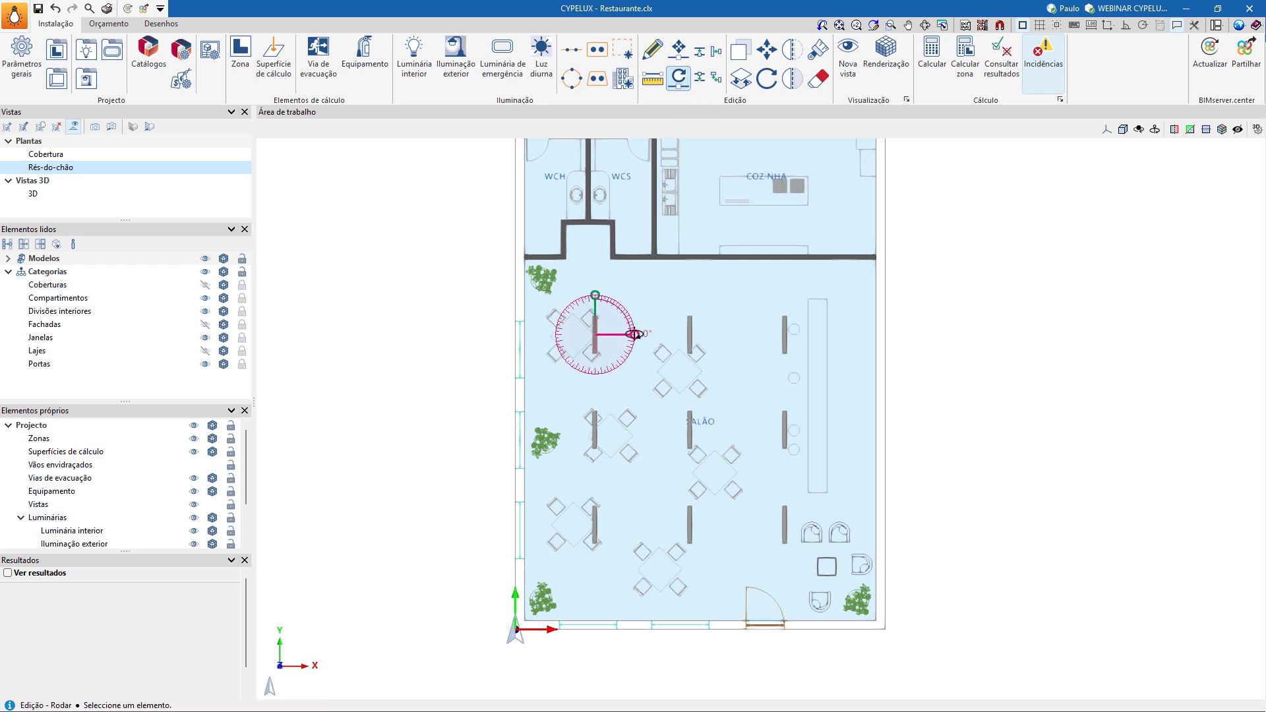
pyautogui.scroll(1, 587, 373)
pyautogui.scroll(2, 589, 374)
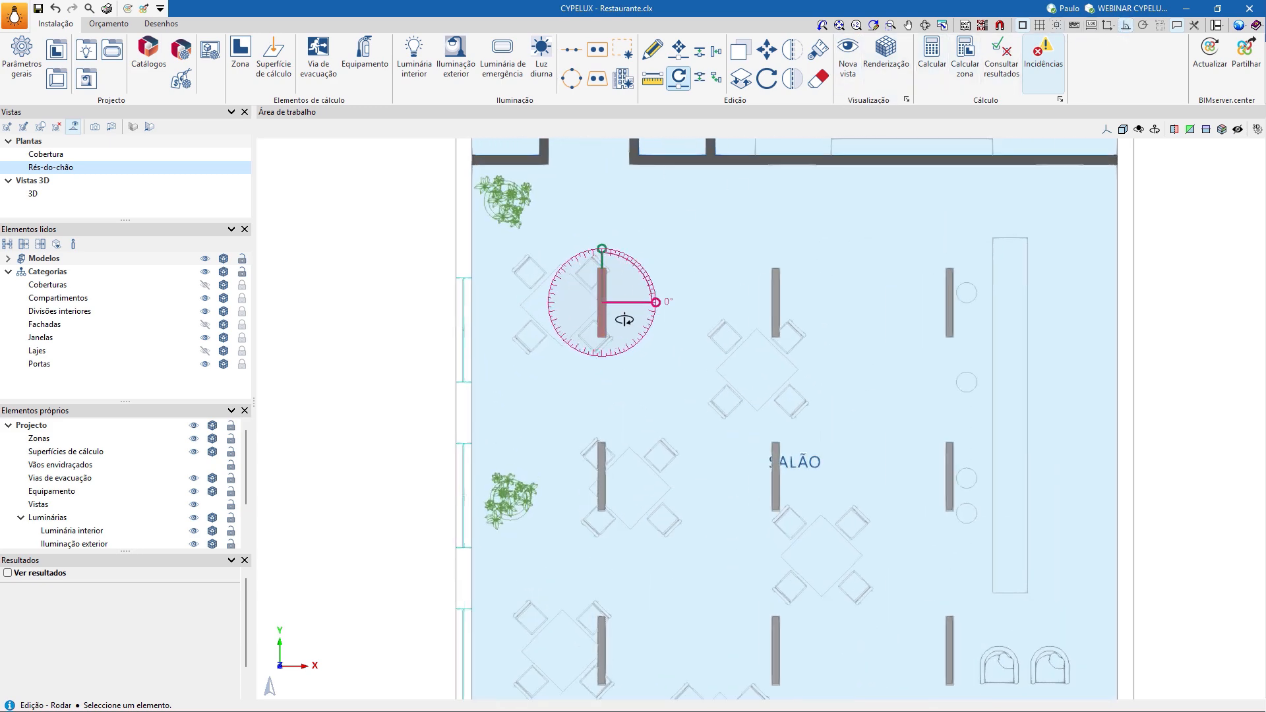
pyautogui.click(608, 380)
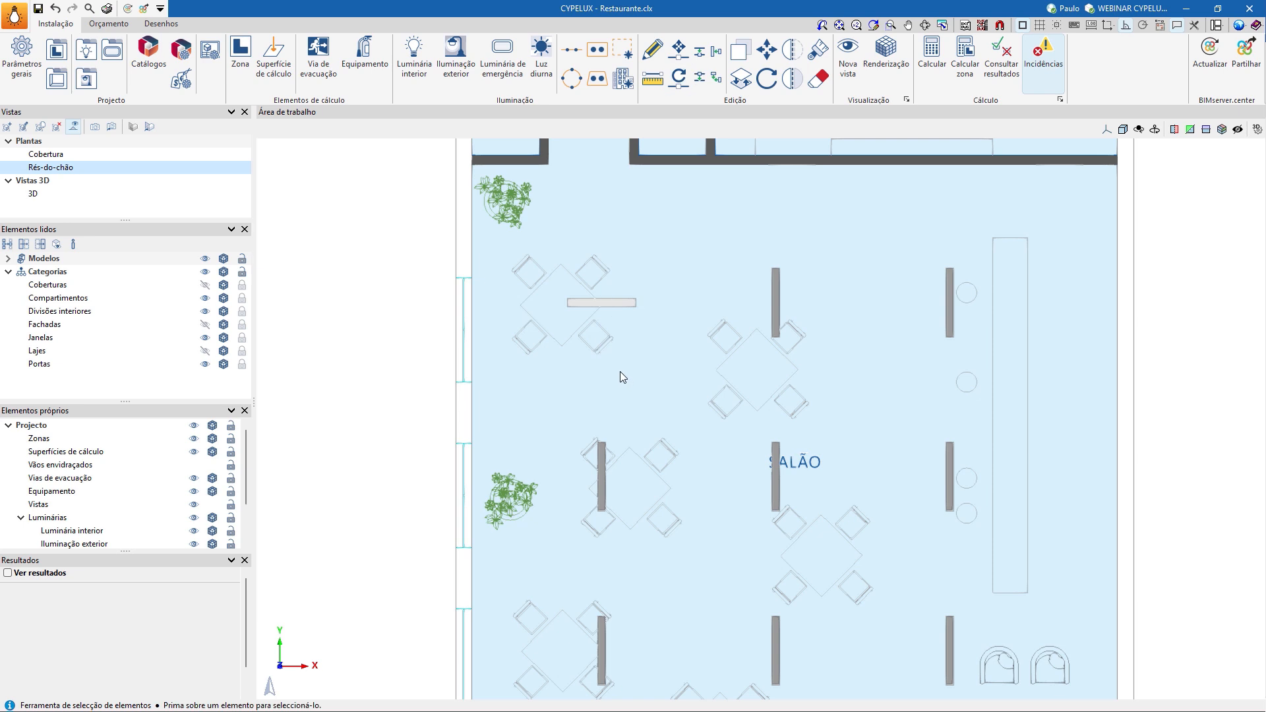
# - Display the photometric curves of the luminaires and compare the rotated luminaire's curve with the others in the 3D view
pyautogui.scroll(-2, 132, 489)
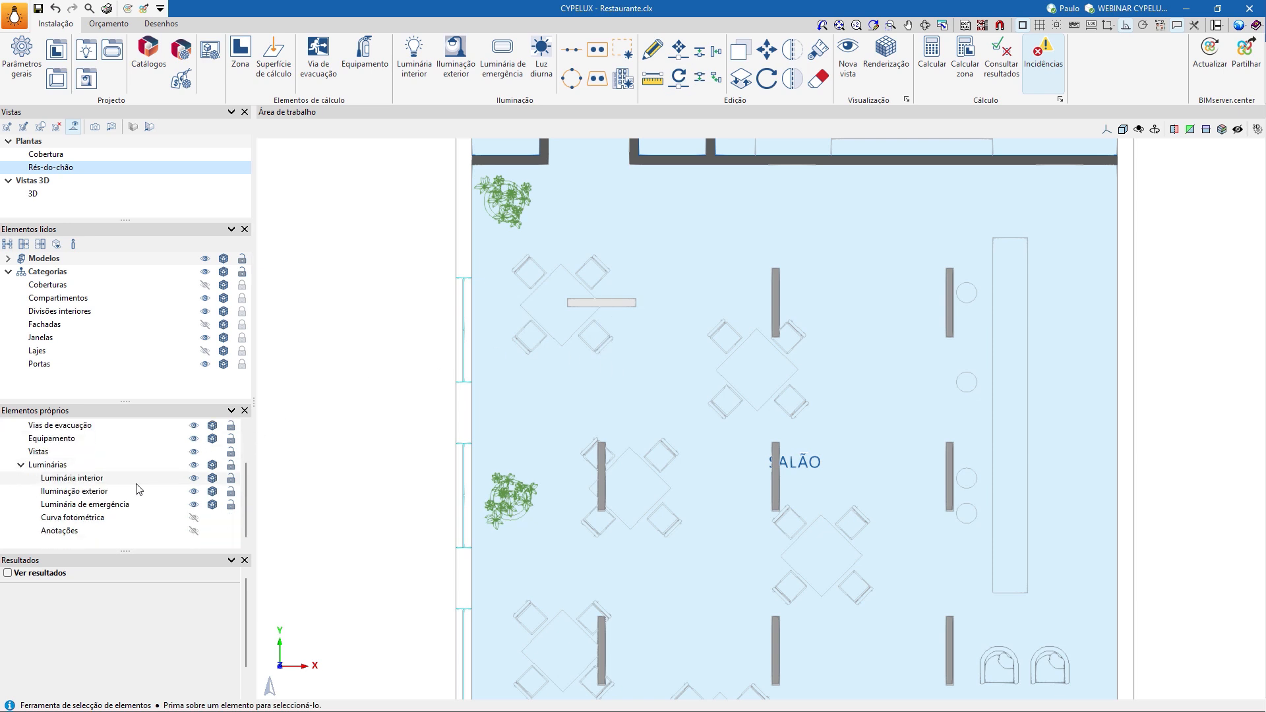
pyautogui.click(192, 518)
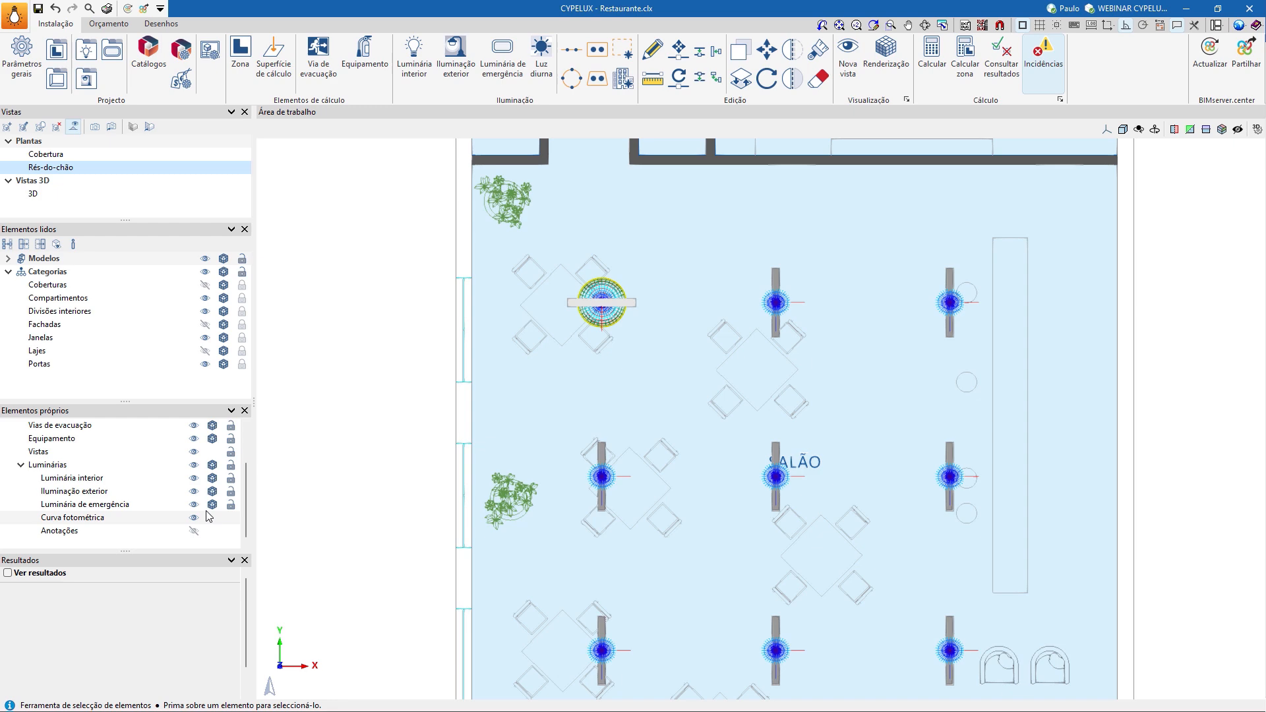
pyautogui.click(102, 193)
pyautogui.scroll(5, 663, 348)
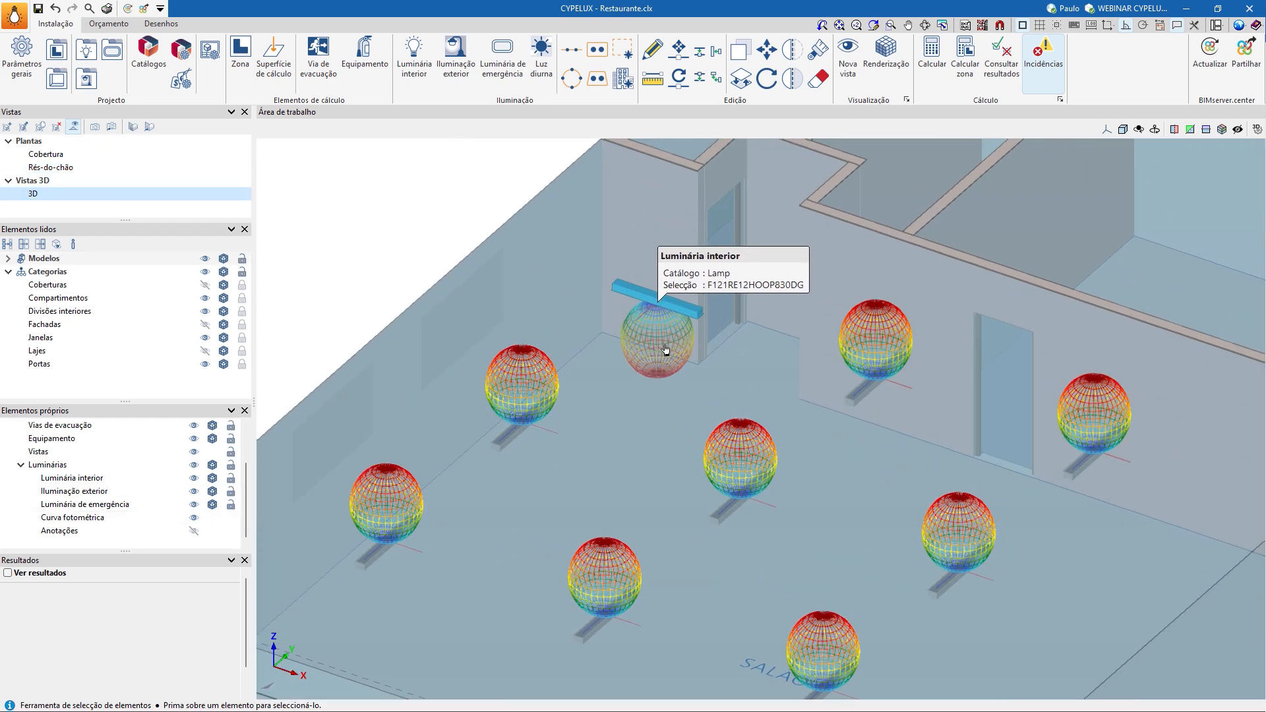
pyautogui.moveTo(638, 364)
pyautogui.mouseDown(button='middle')
pyautogui.moveTo(797, 360)
pyautogui.moveTo(508, 452)
pyautogui.moveTo(547, 454)
pyautogui.mouseUp(button='middle')
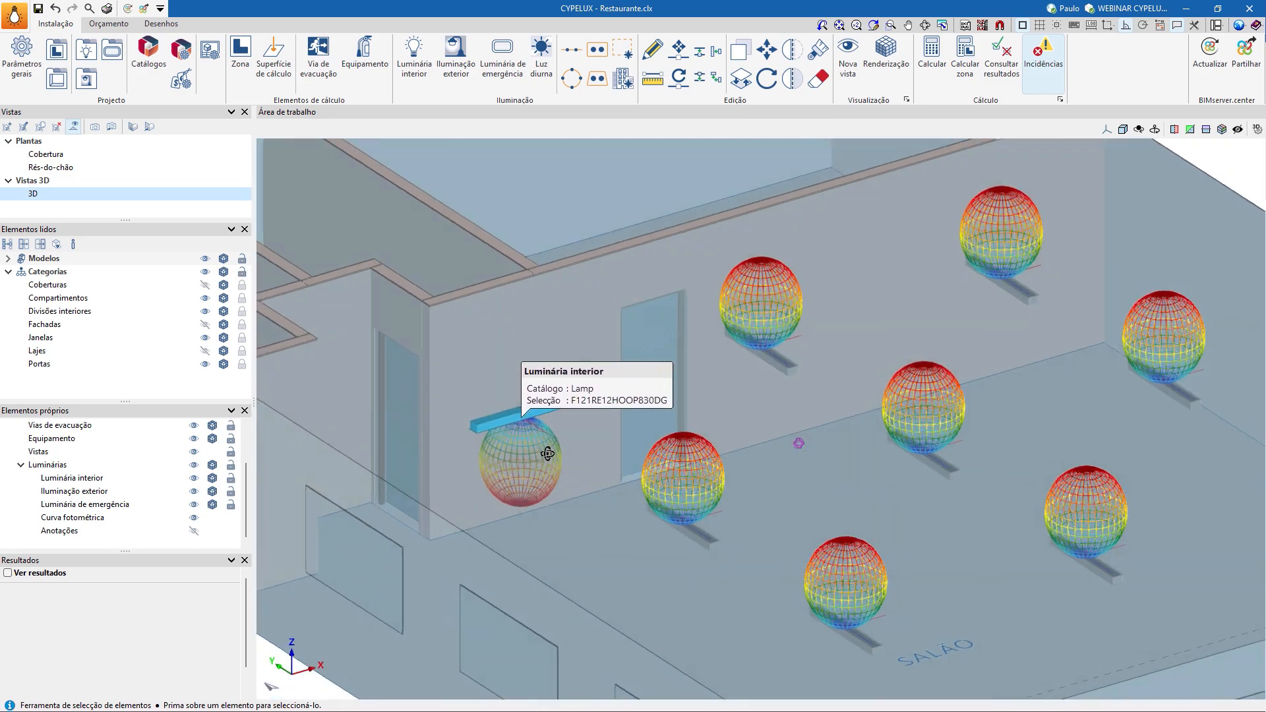
# - On the Rés-do-chão plan, set the Igualar command to copy height (Altura) and rotation (Rotação) from the rotated SALÃO luminaire
pyautogui.click(74, 169)
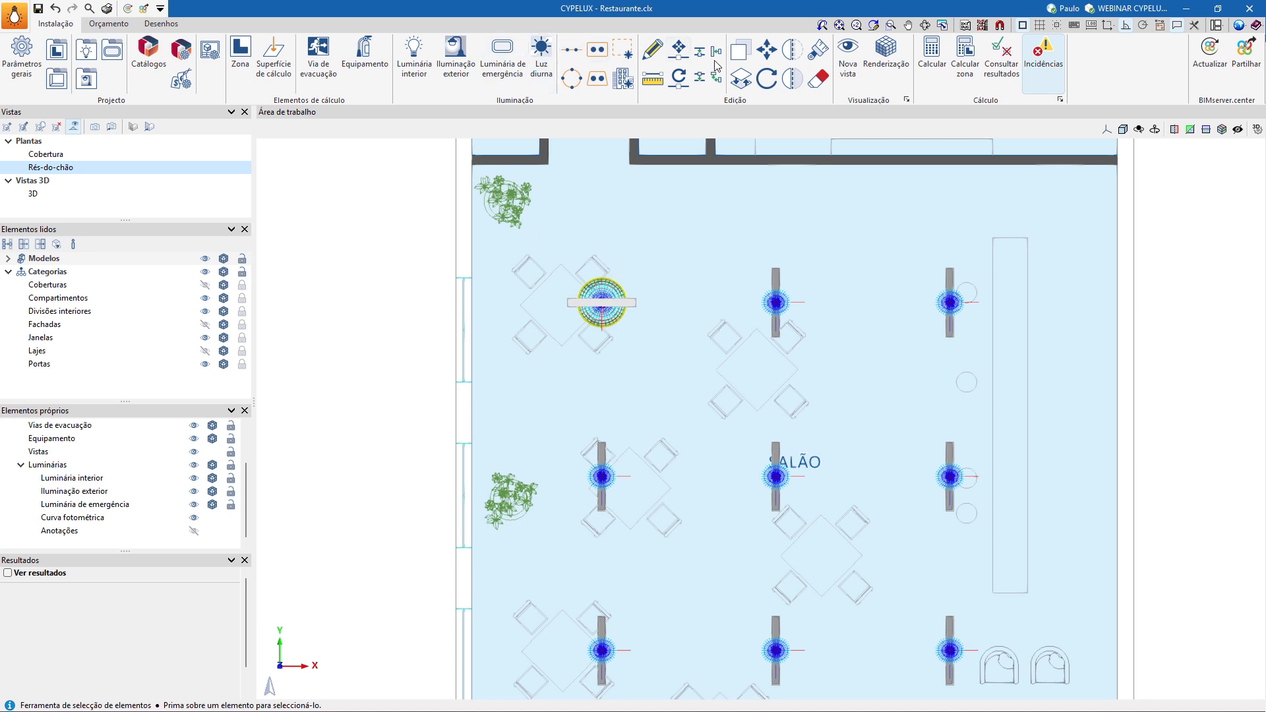
pyautogui.click(817, 56)
pyautogui.click(619, 306)
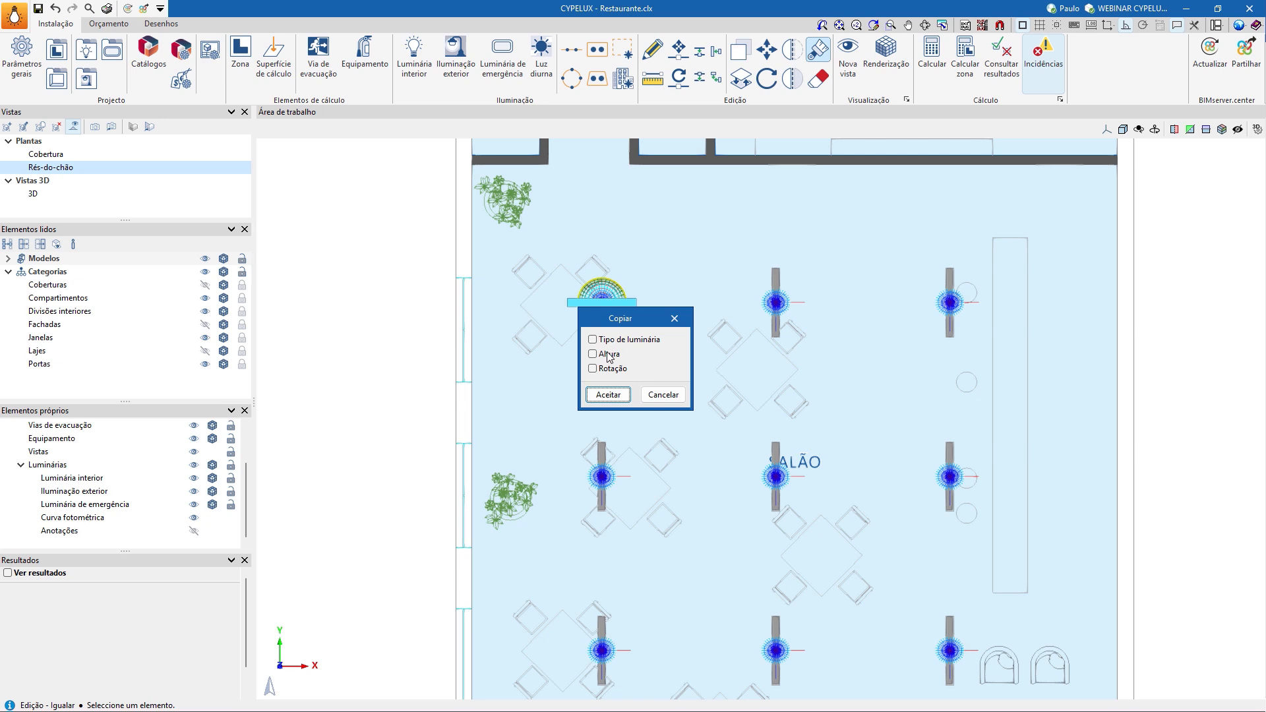
pyautogui.click(608, 354)
pyautogui.click(603, 369)
pyautogui.click(608, 394)
# - Apply the copied height and rotation to the other eight SALÃO luminaires
pyautogui.click(775, 319)
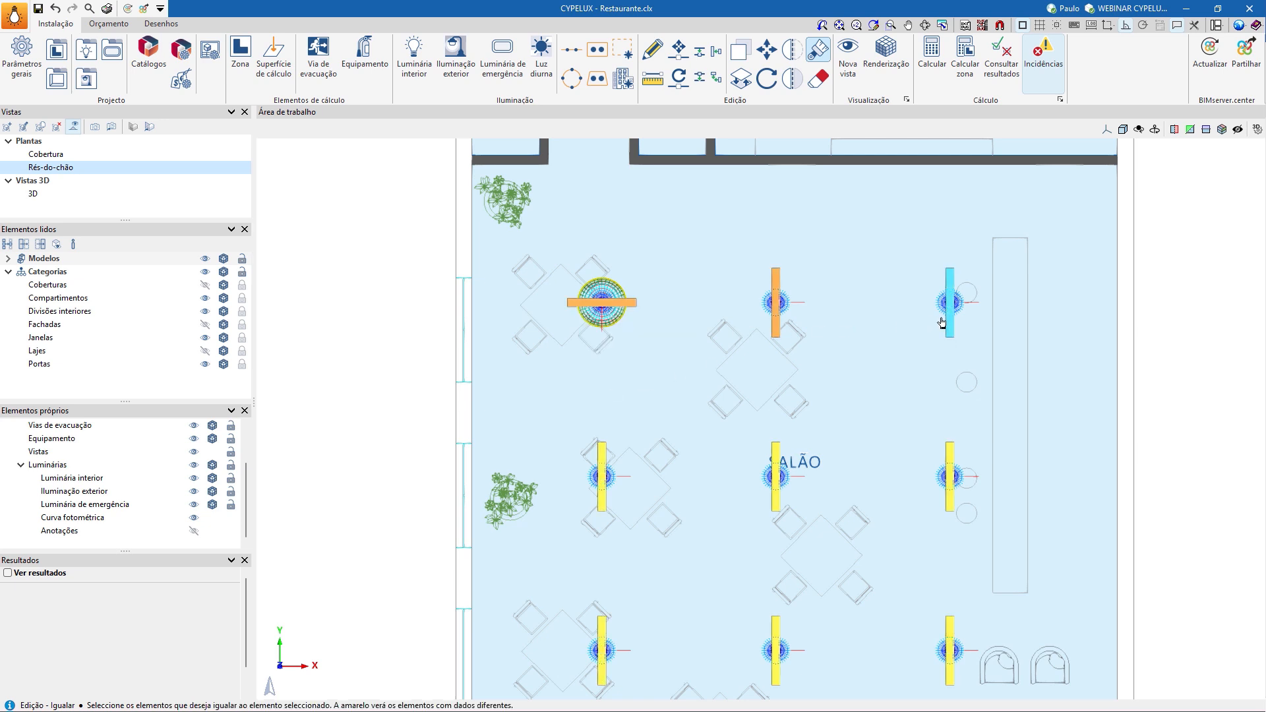
pyautogui.click(941, 322)
pyautogui.click(938, 474)
pyautogui.click(785, 476)
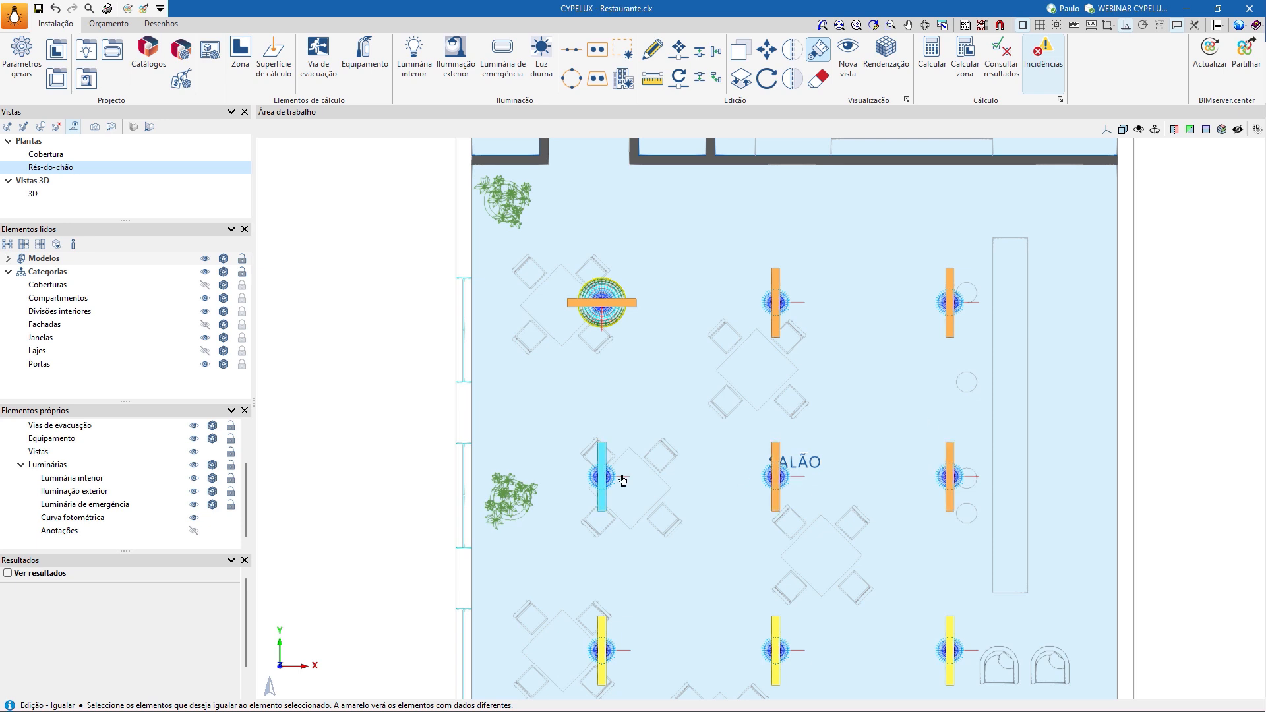
pyautogui.scroll(-3, 639, 493)
pyautogui.click(611, 478)
pyautogui.click(611, 593)
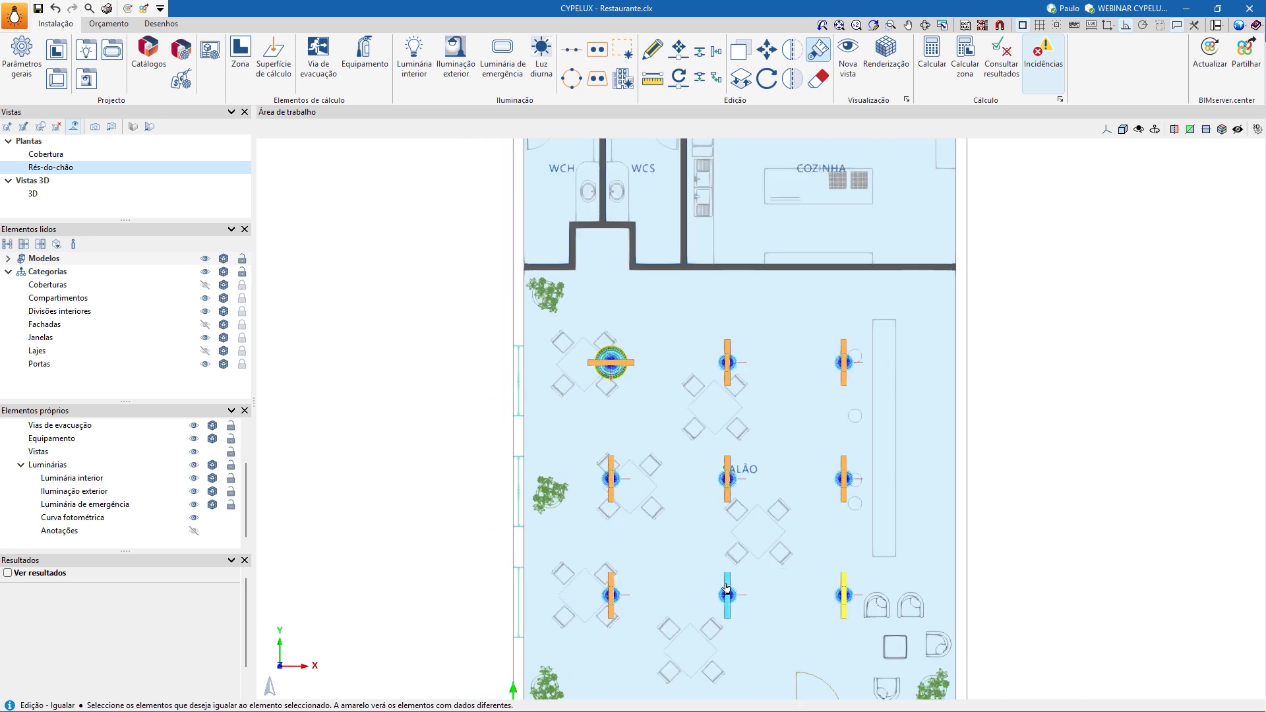
pyautogui.click(725, 593)
pyautogui.click(843, 593)
pyautogui.rightClick(794, 538)
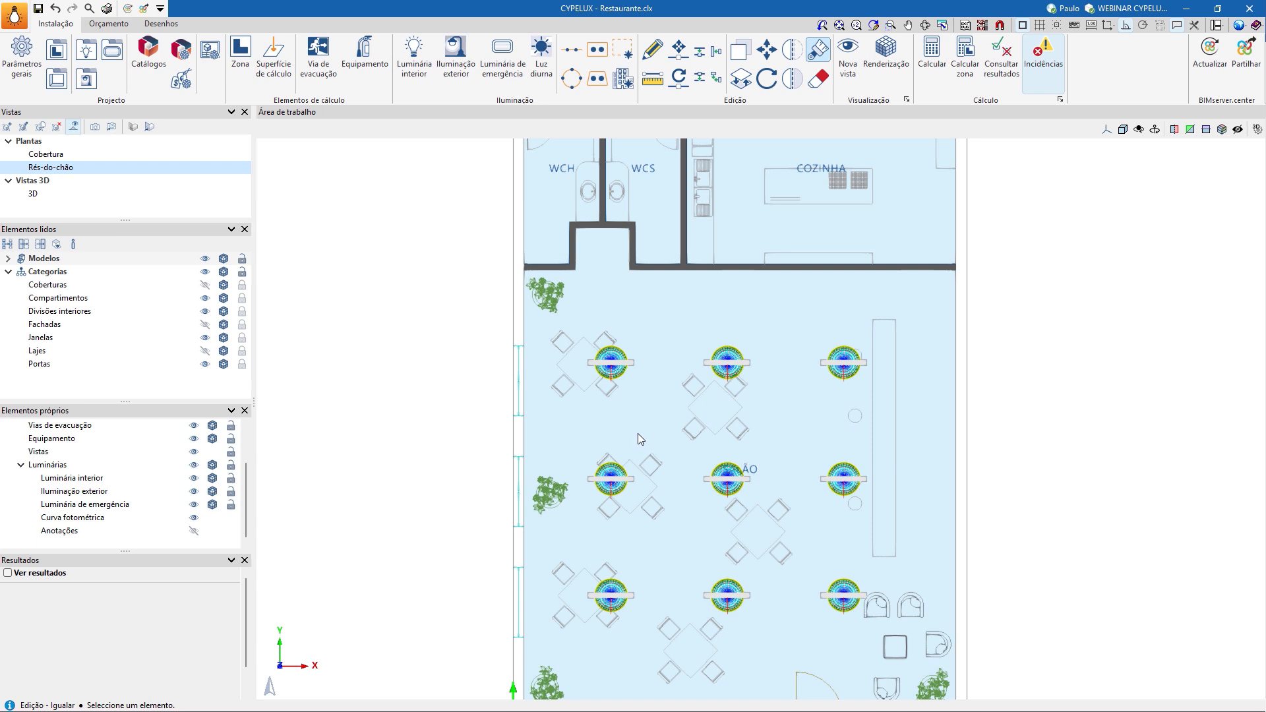
pyautogui.scroll(-4, 637, 429)
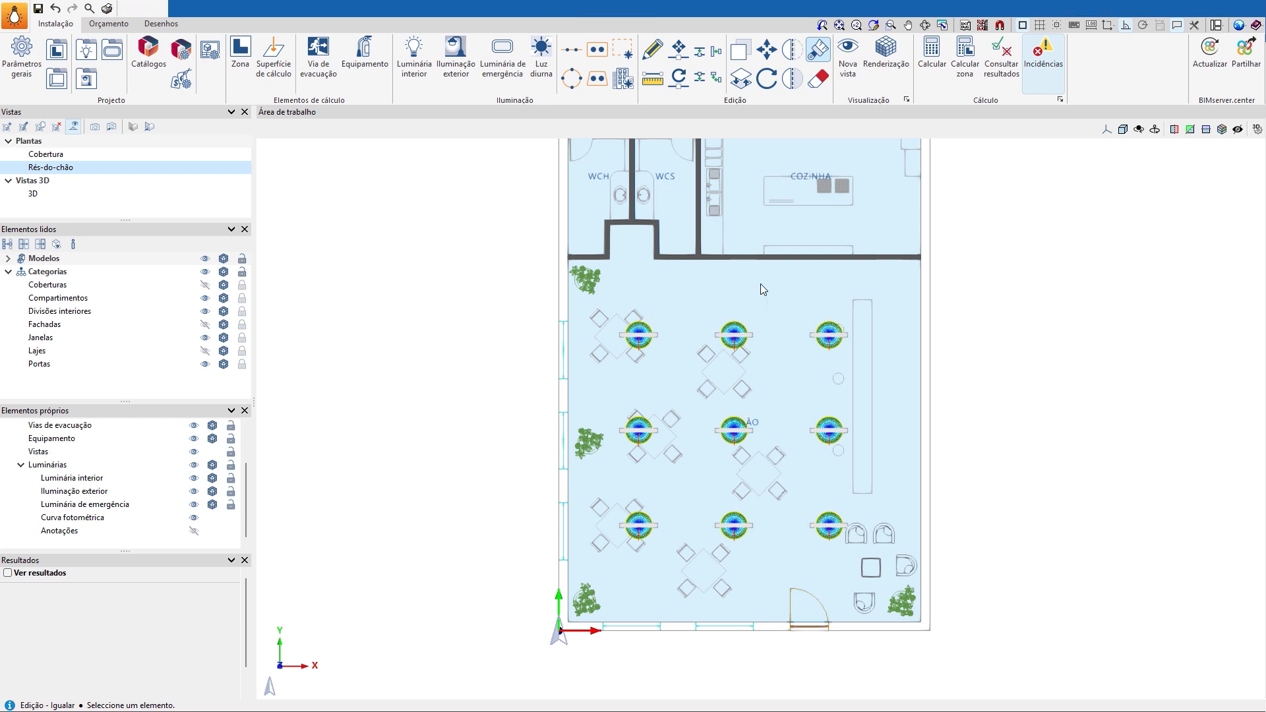
pyautogui.moveTo(760, 283); pyautogui.dragTo(680, 415, button='middle')
pyautogui.scroll(3, 734, 290)
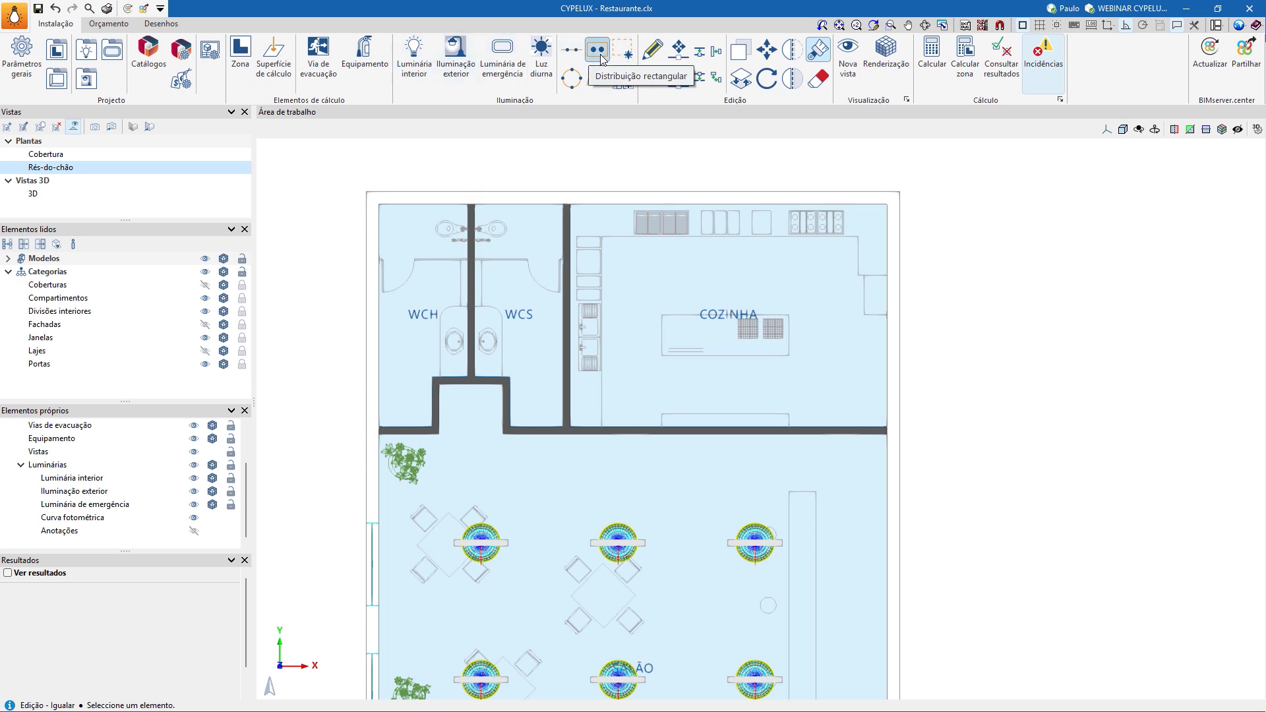
pyautogui.click(600, 54)
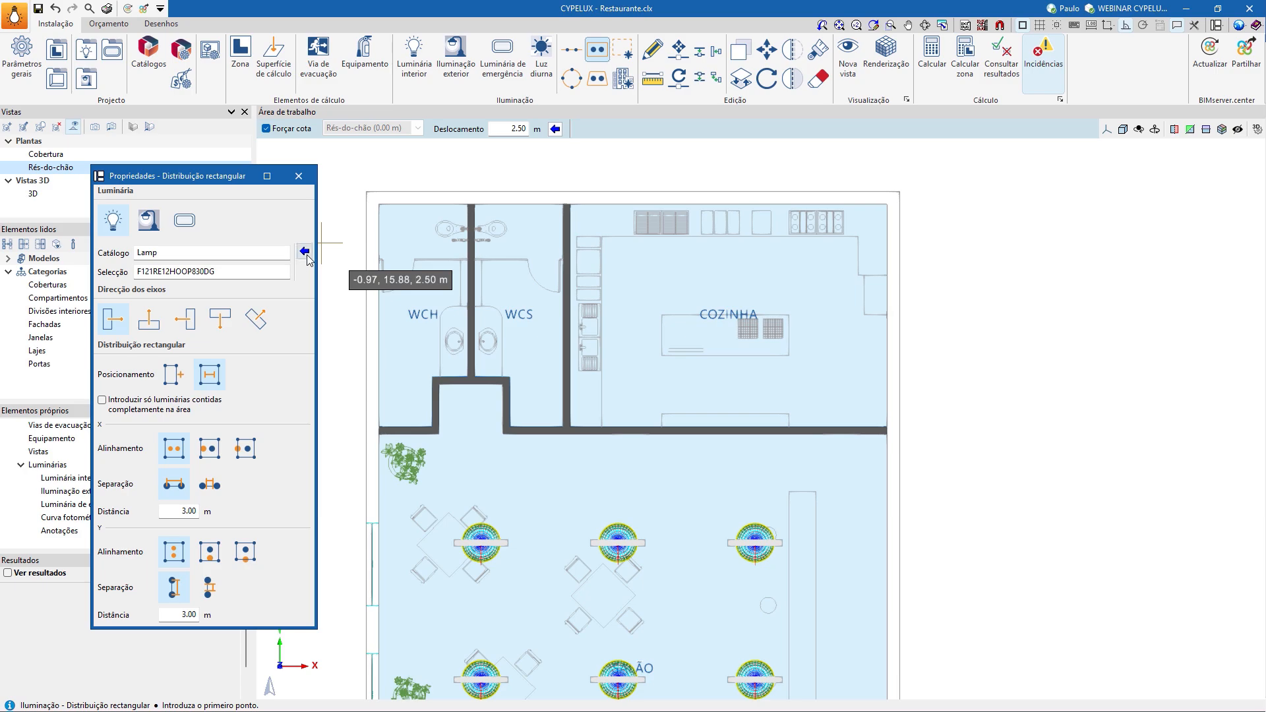
pyautogui.click(305, 253)
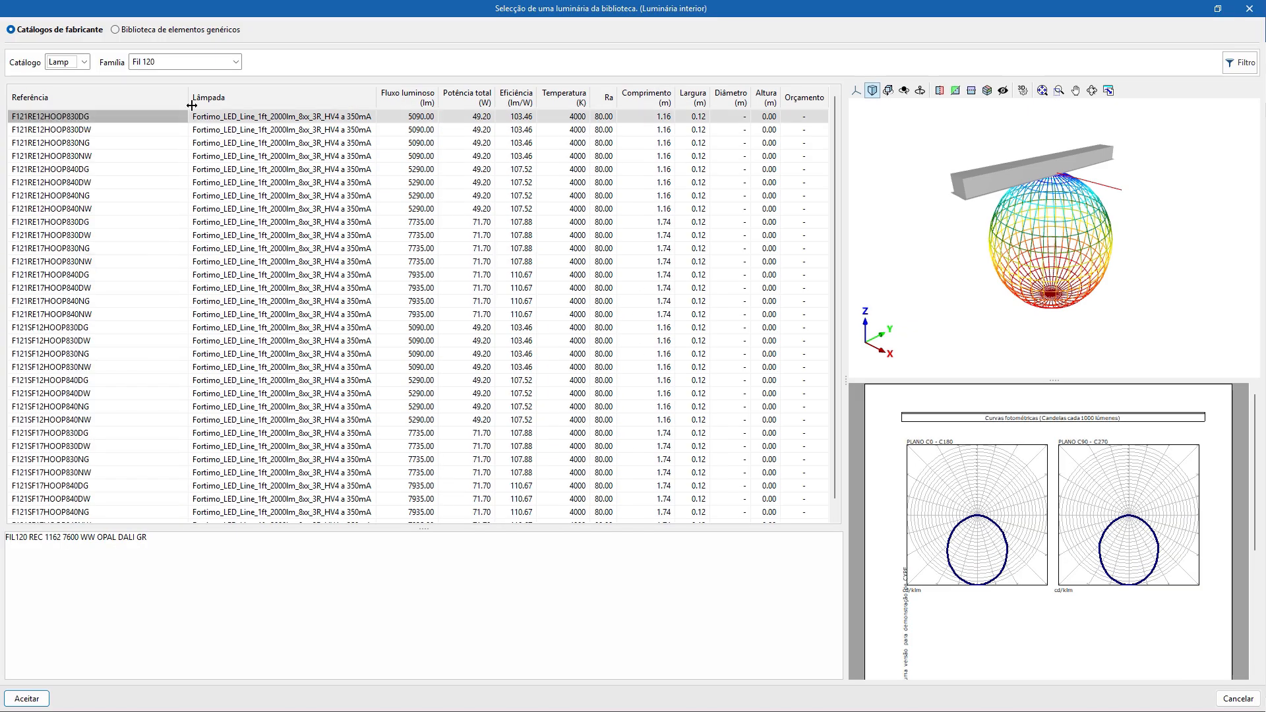
pyautogui.click(84, 62)
pyautogui.click(68, 89)
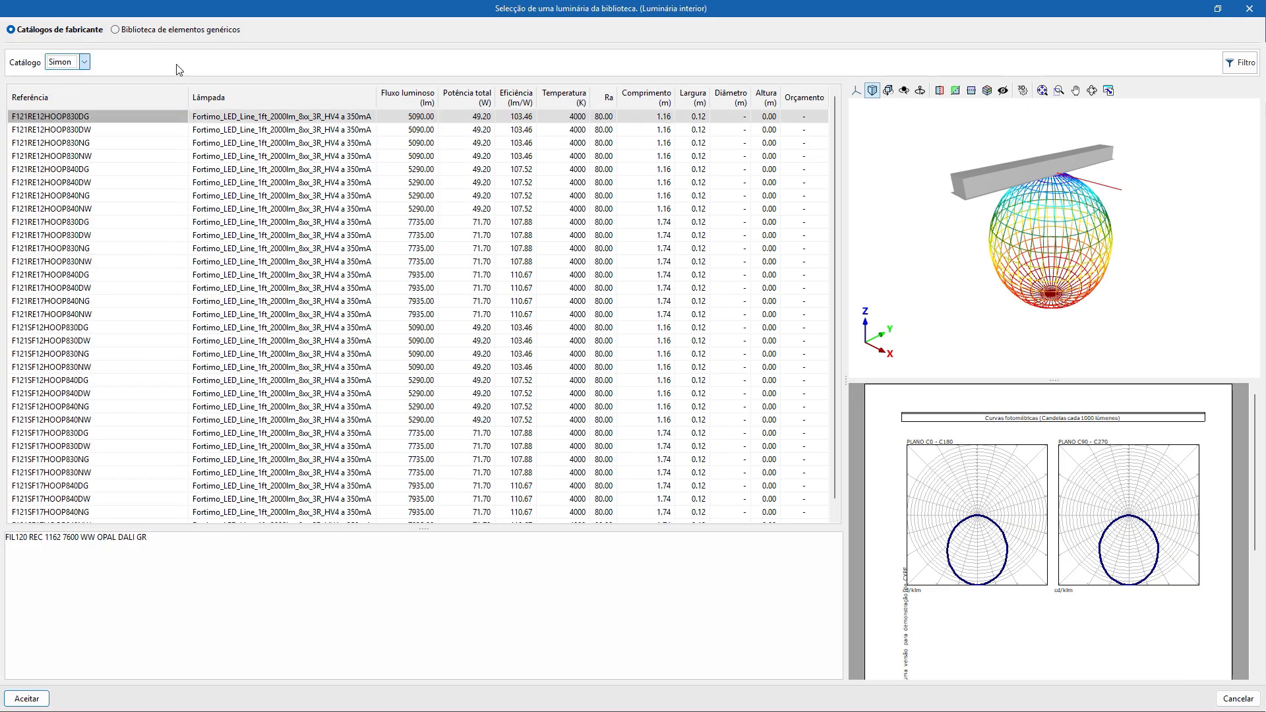
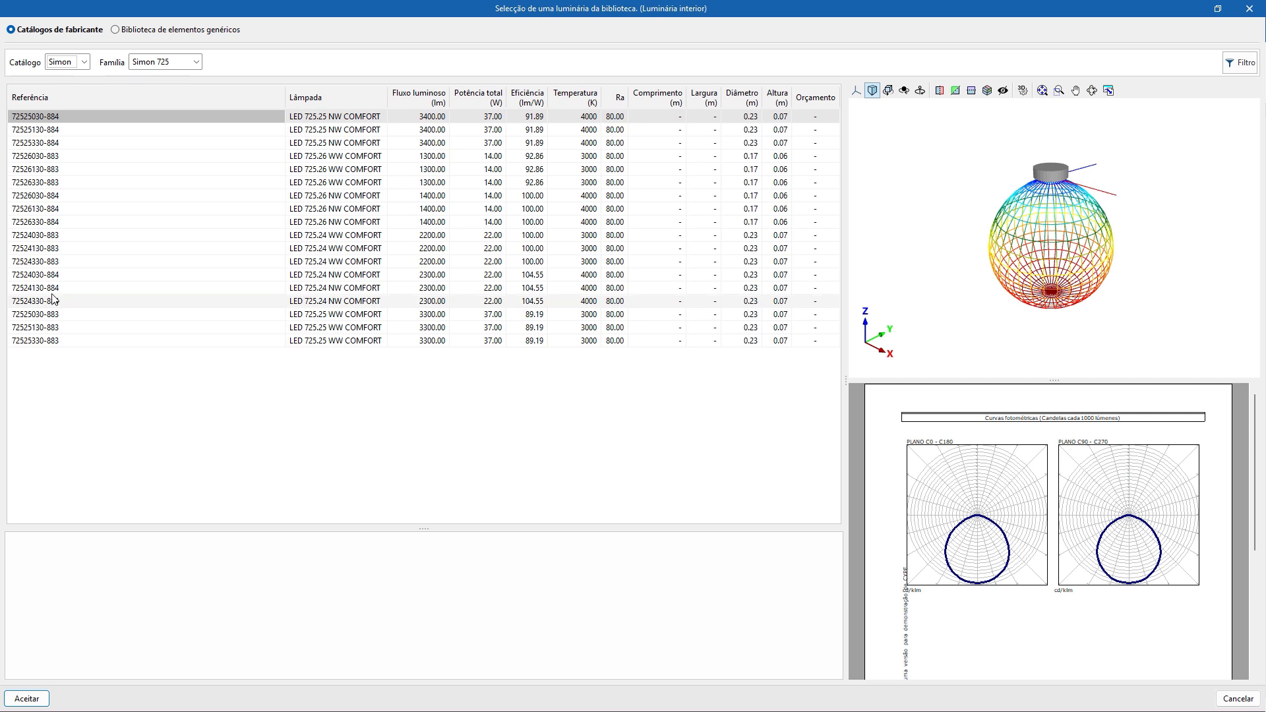
pyautogui.click(45, 240)
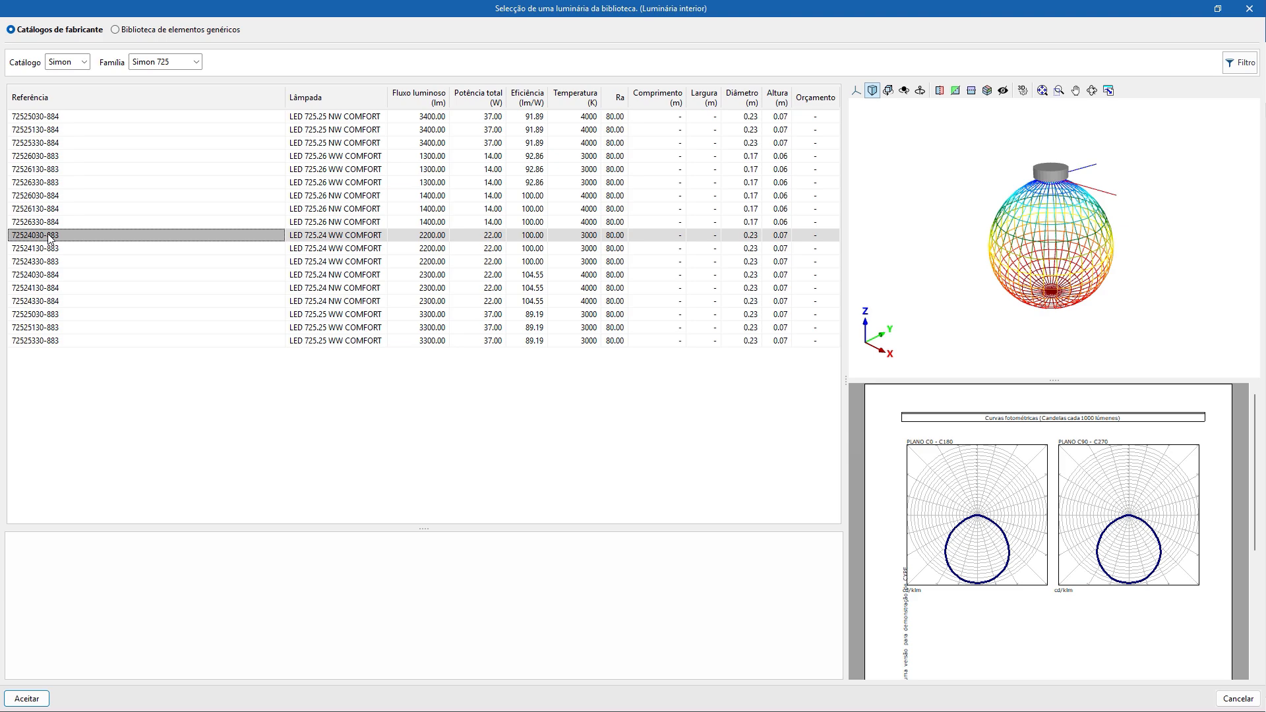
pyautogui.click(38, 702)
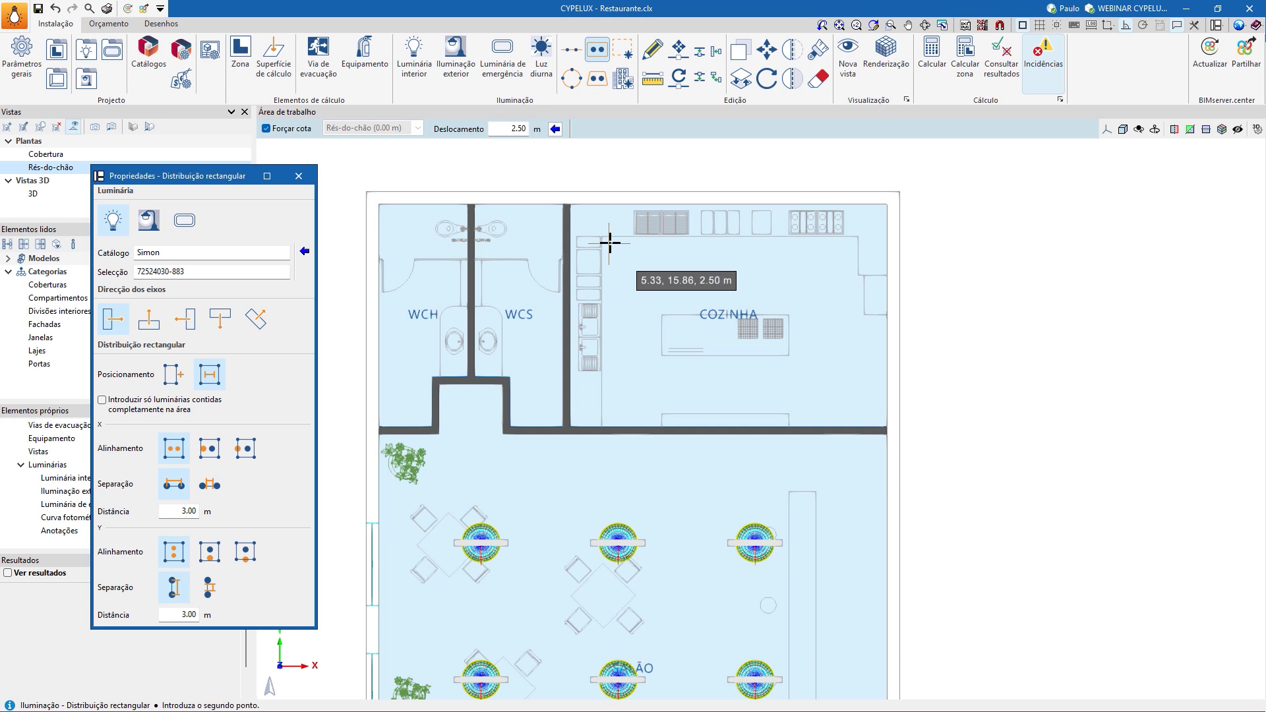
# - Set the rectangular distribution's spacing to 1.50 m in both X and Y
pyautogui.click(182, 511)
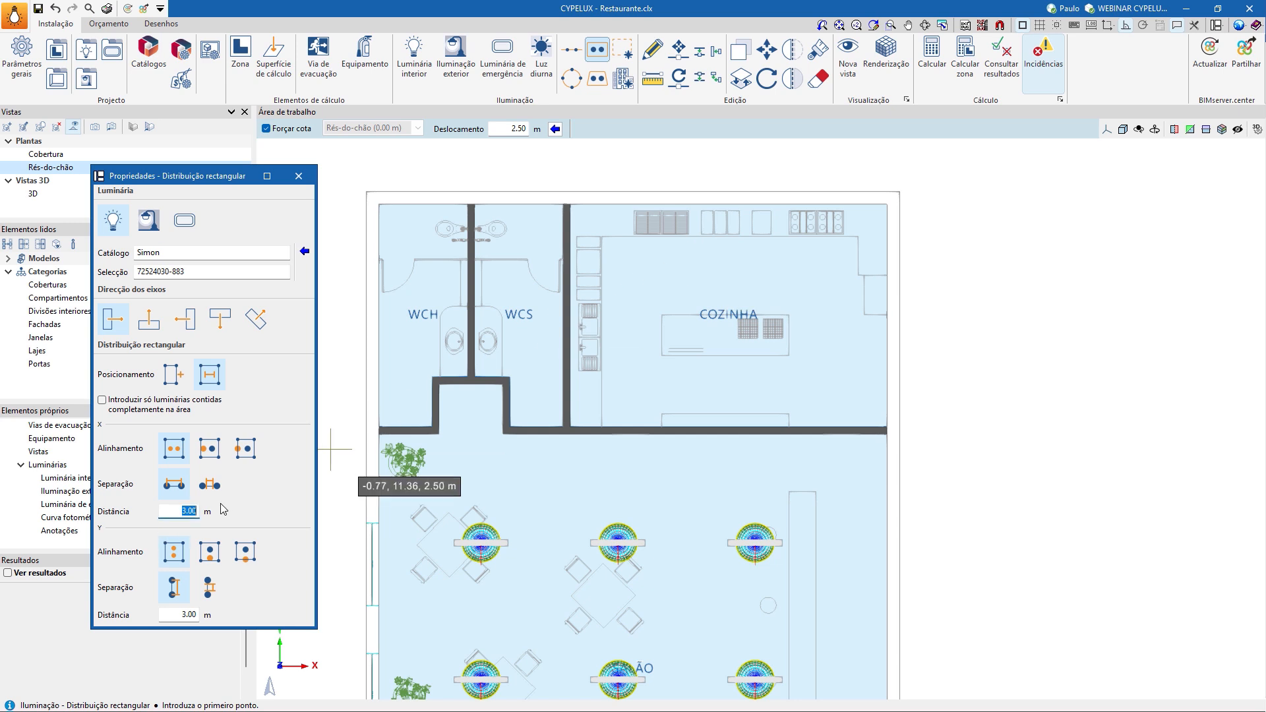
pyautogui.write('1.5')
pyautogui.click(176, 615)
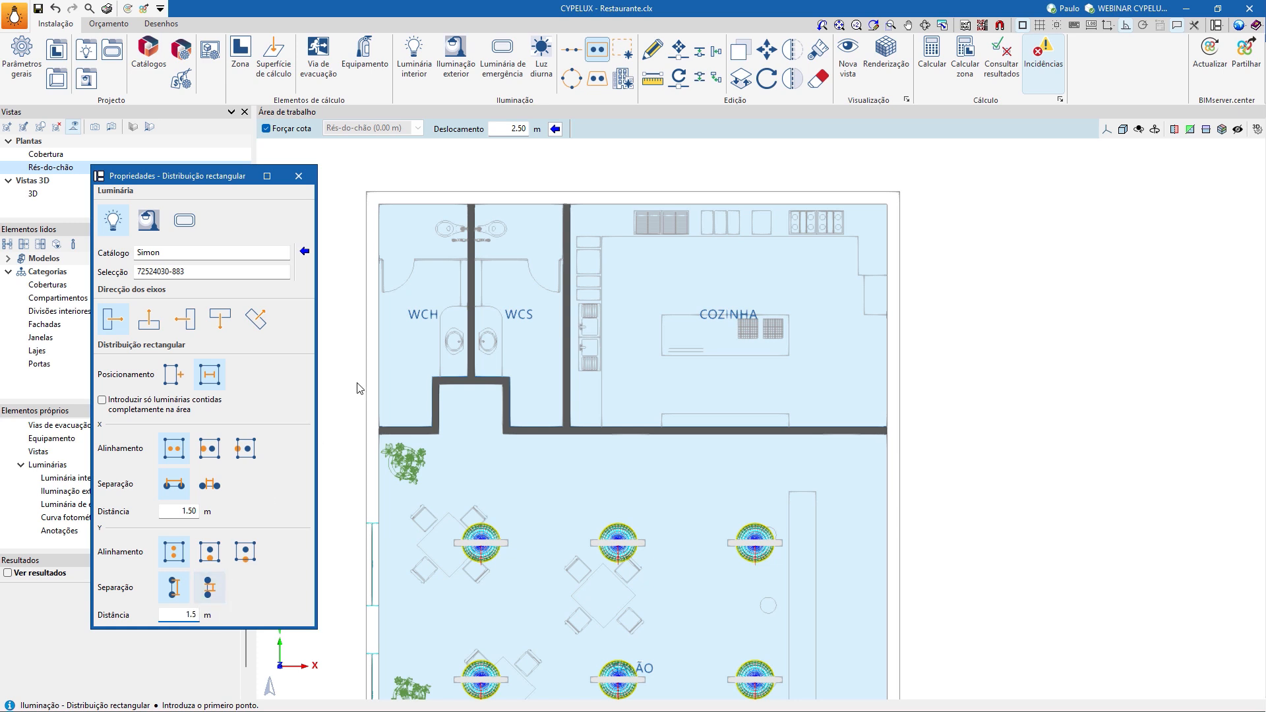
pyautogui.press('Return')
# - Place the luminaire distribution over the COZINHA work area, starting at about X 5.25, Y 15.92 m and spanning the room between the counters
pyautogui.click(605, 241)
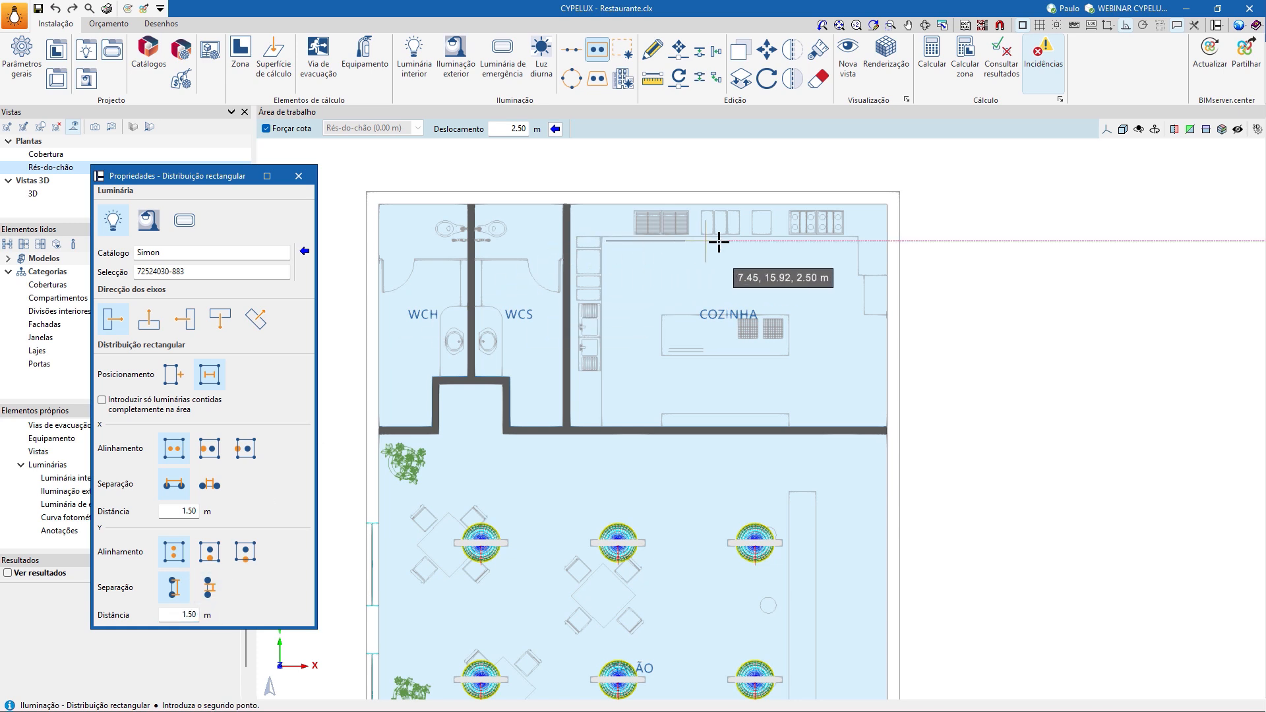
pyautogui.click(851, 242)
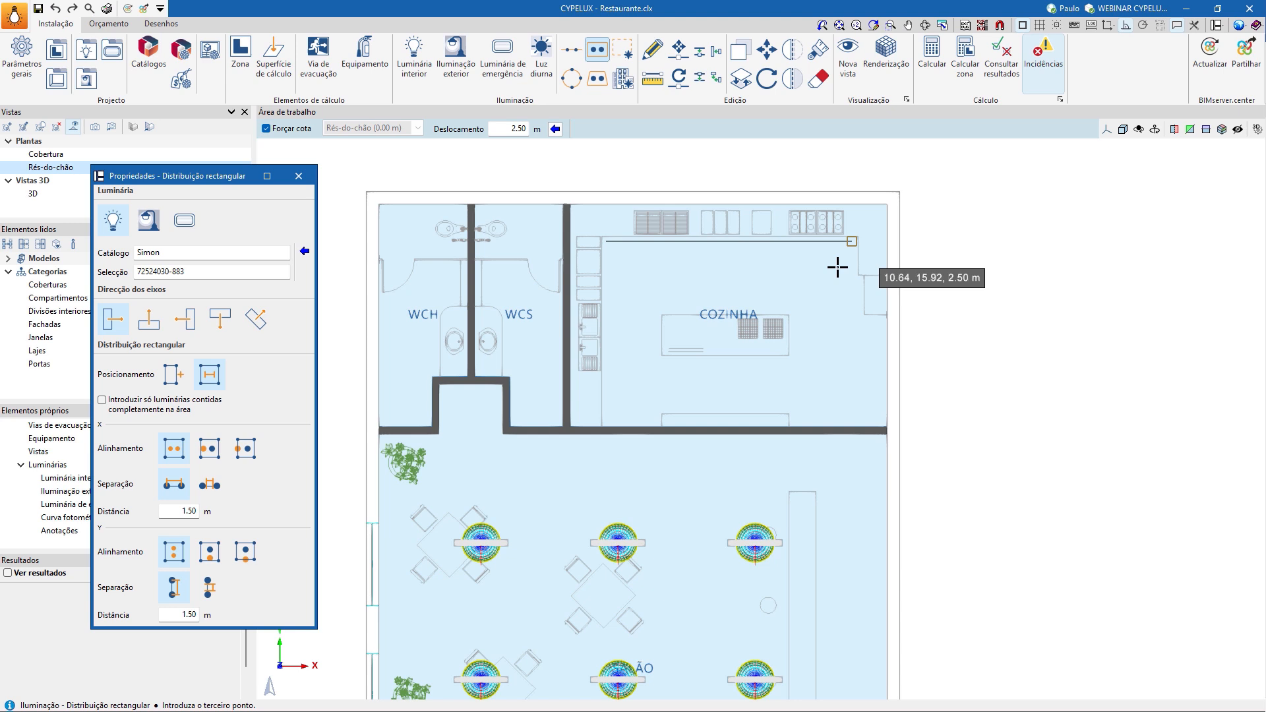
pyautogui.click(842, 398)
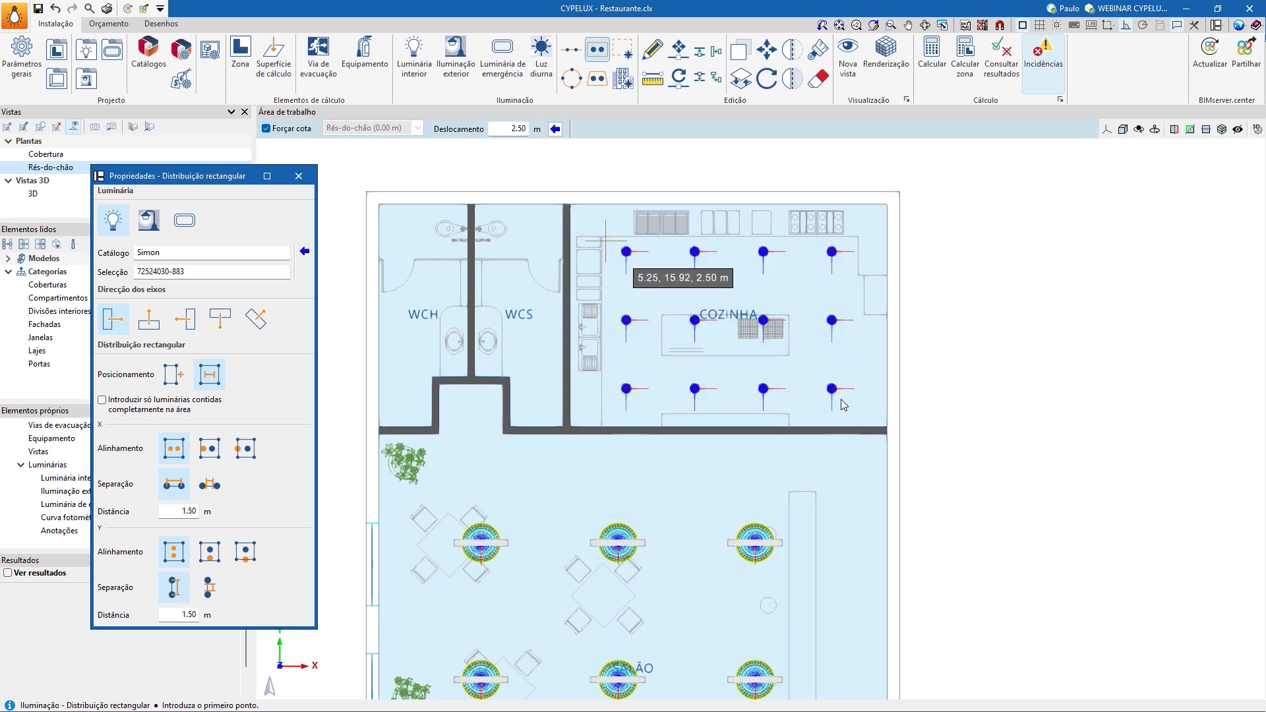
# - Change the Rx rotation of the COZINHA luminaire at X 5.70, Y 15.70 m to make it emit downward
pyautogui.click(651, 50)
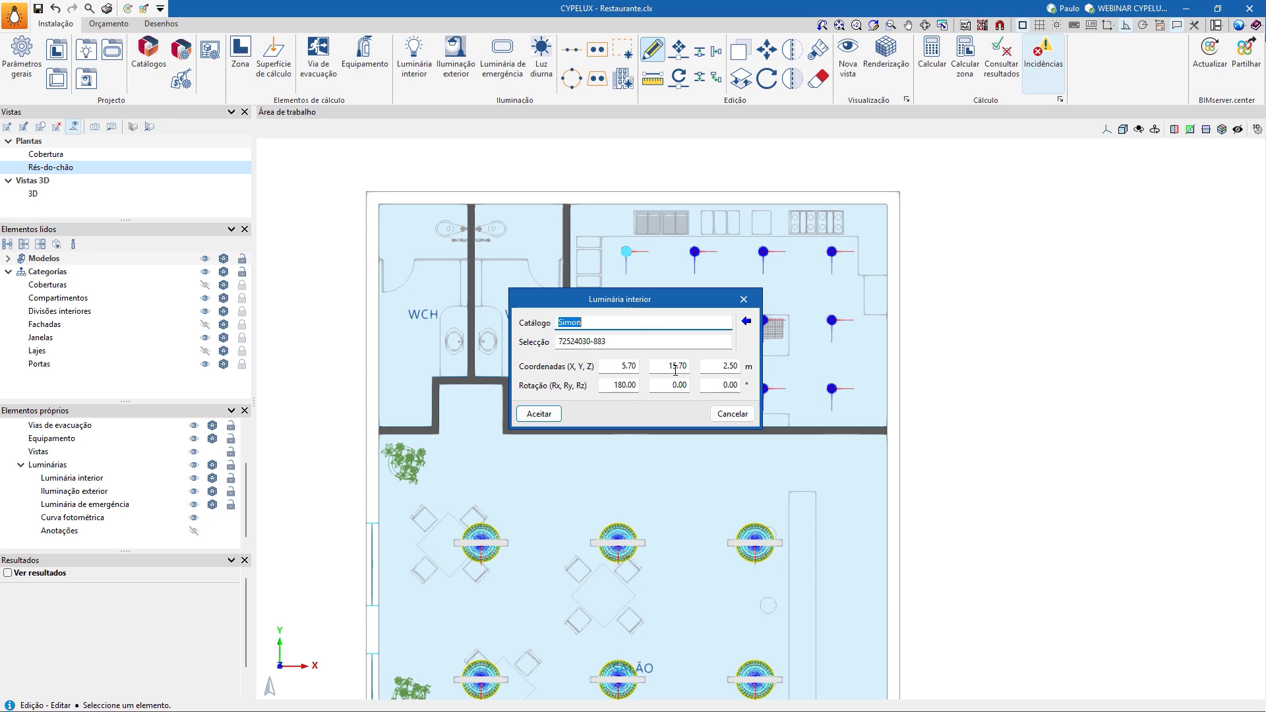
pyautogui.click(609, 385)
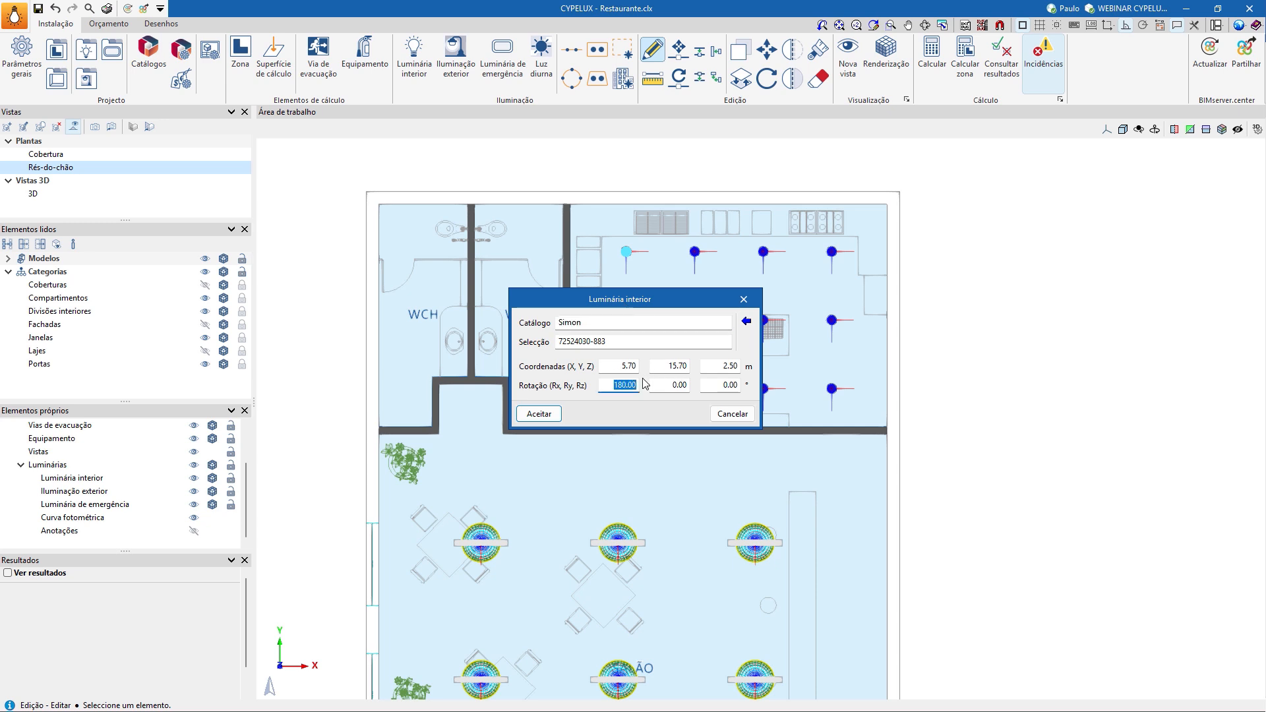
pyautogui.click(545, 414)
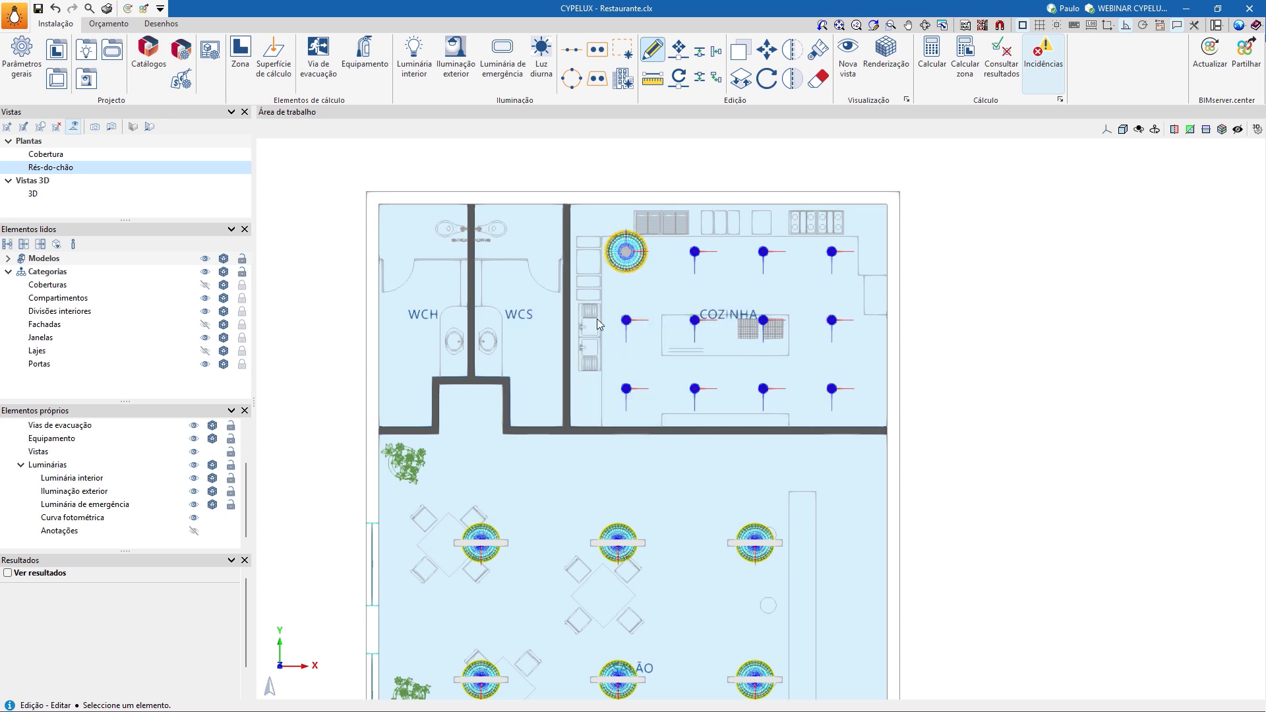
# - Start the Igualar command for matching the remaining COZINHA luminaires to the corrected one
pyautogui.click(819, 48)
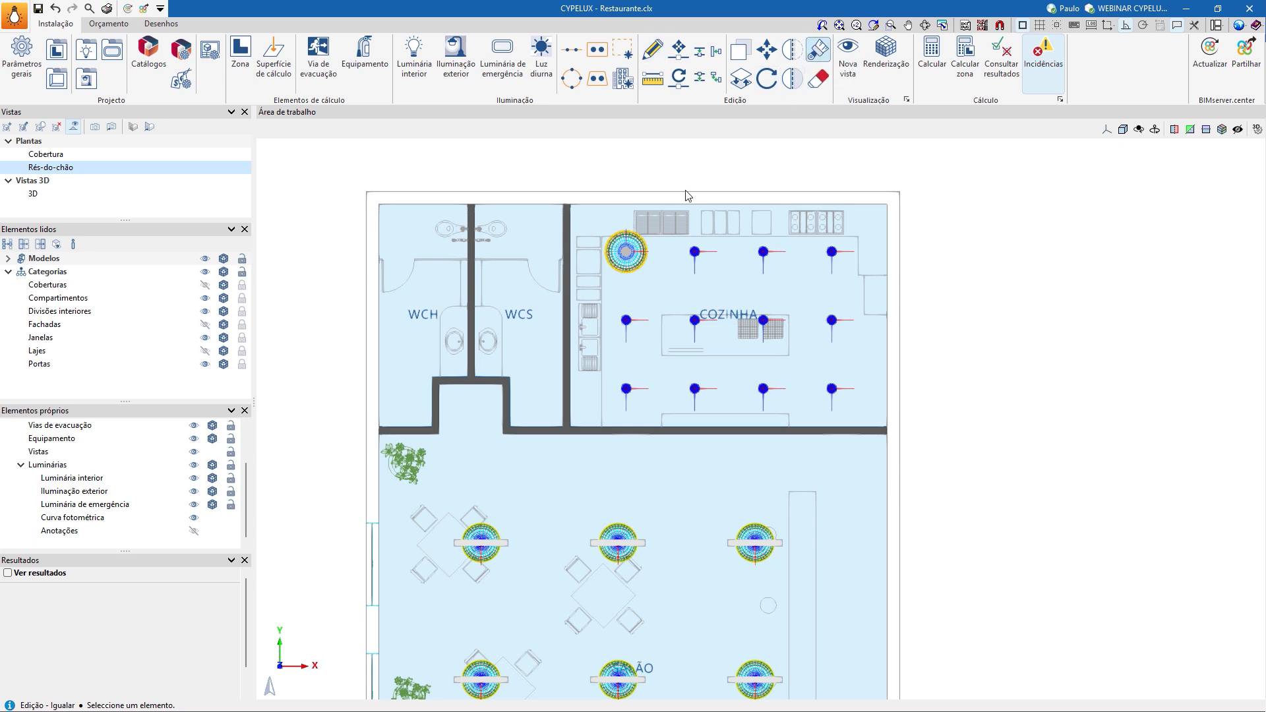
# - Check the properties of the kitchen luminaire that already shows its photometric curve, without changing them
pyautogui.click(653, 48)
pyautogui.click(625, 262)
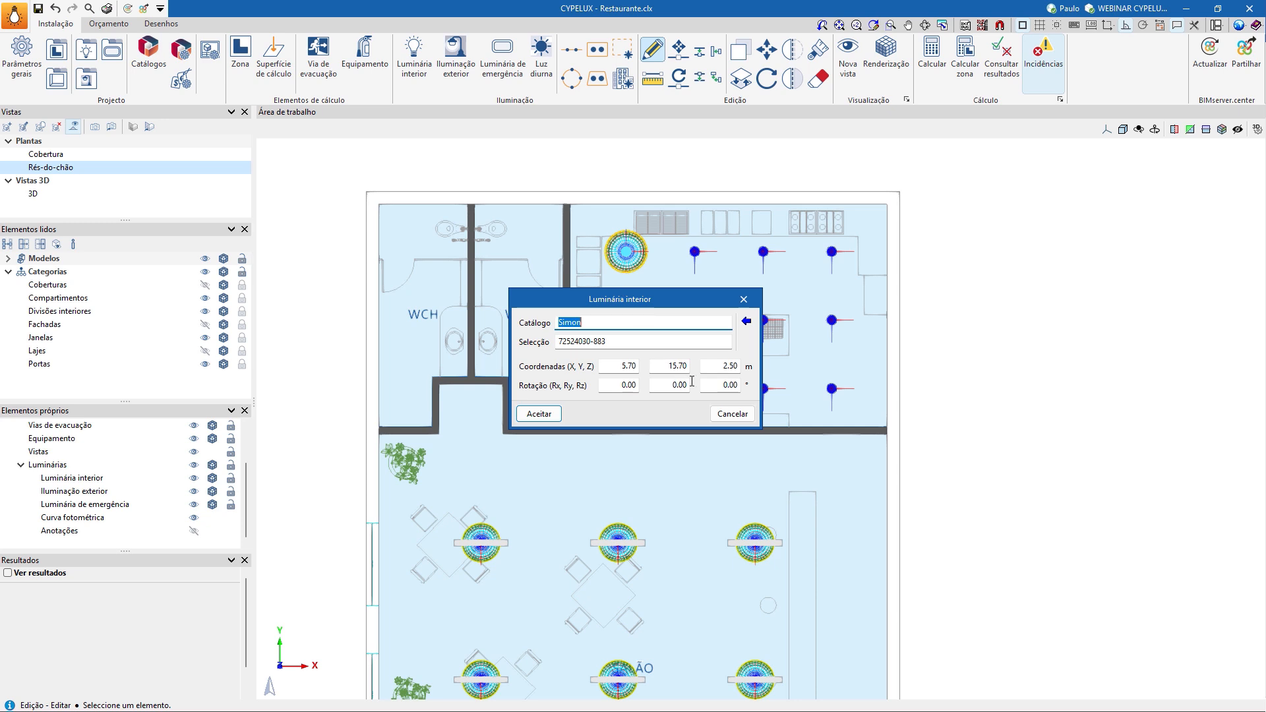
pyautogui.click(732, 413)
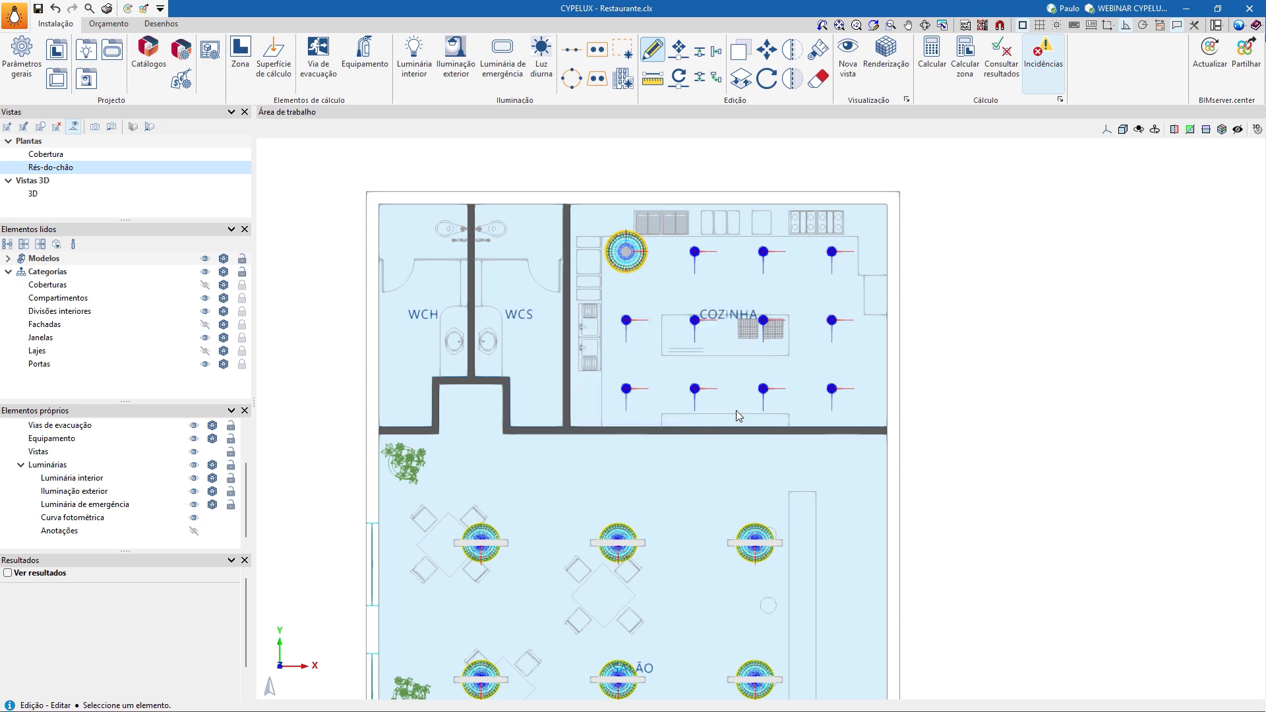
# - Match the height and rotation of the other COZINHA luminaires to the one at the kitchen's upper-left corner
pyautogui.click(815, 52)
pyautogui.click(623, 257)
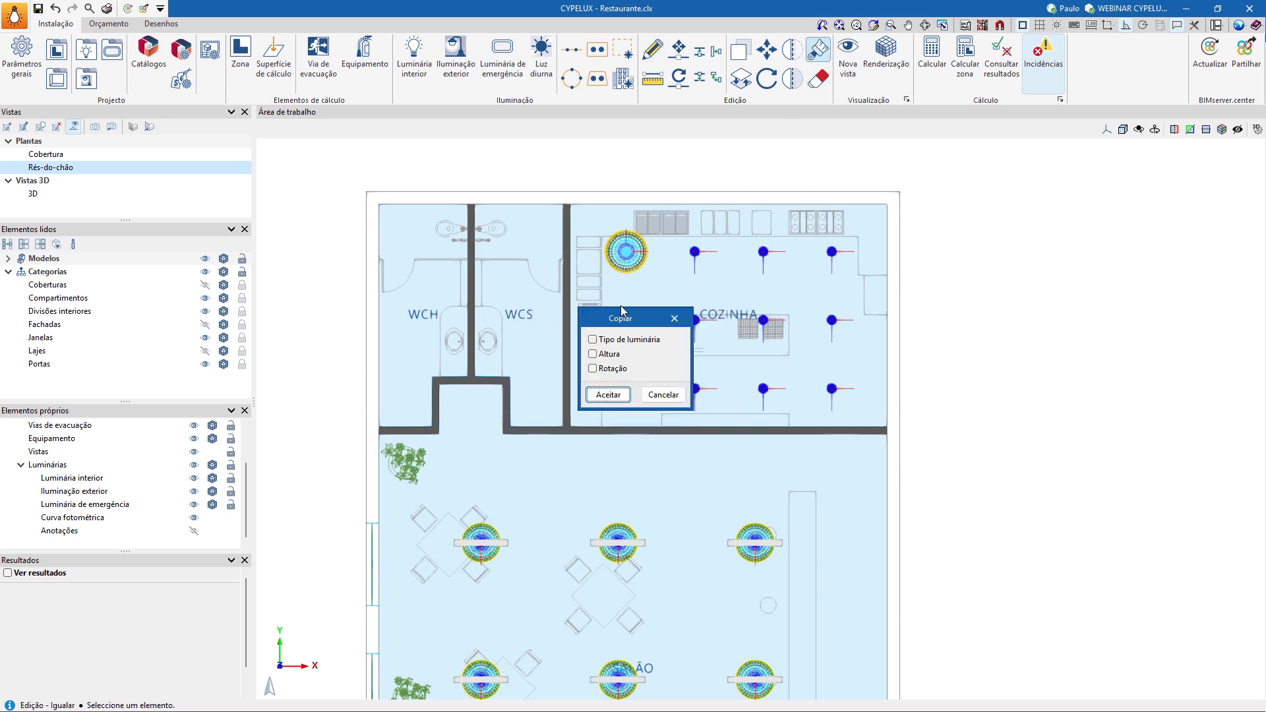
pyautogui.click(611, 370)
pyautogui.click(608, 356)
pyautogui.click(608, 394)
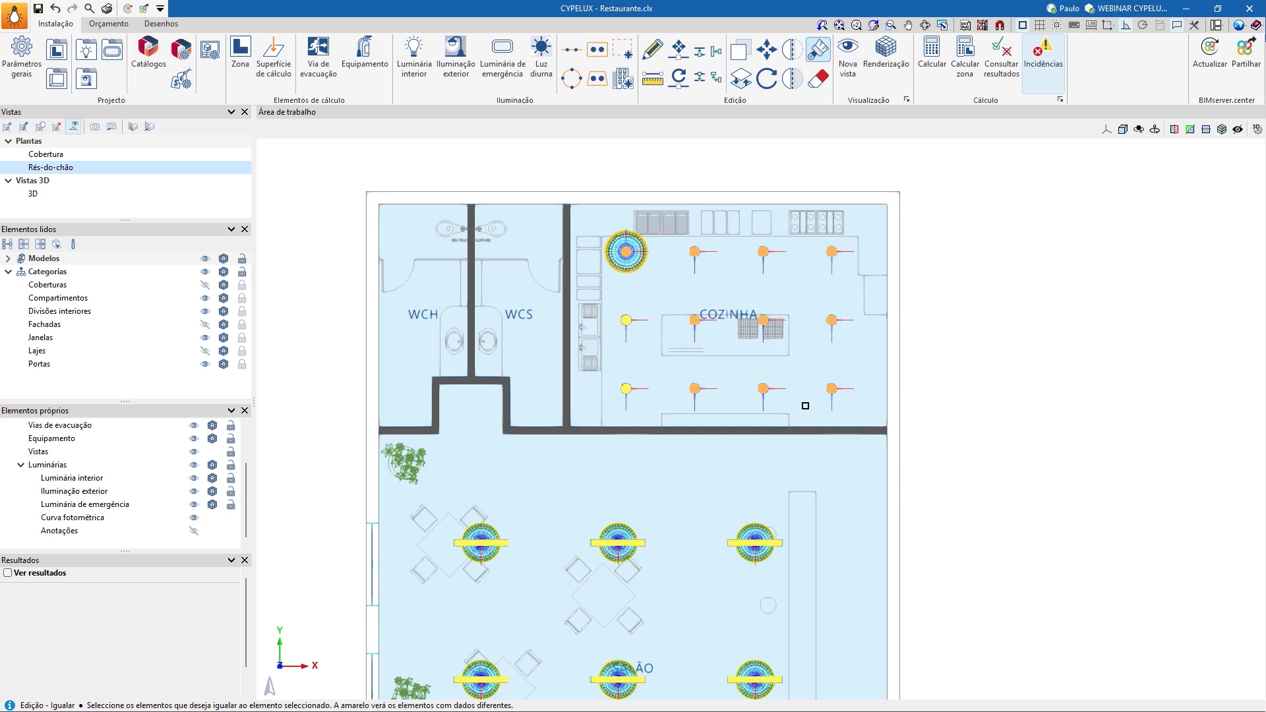
pyautogui.click(624, 319)
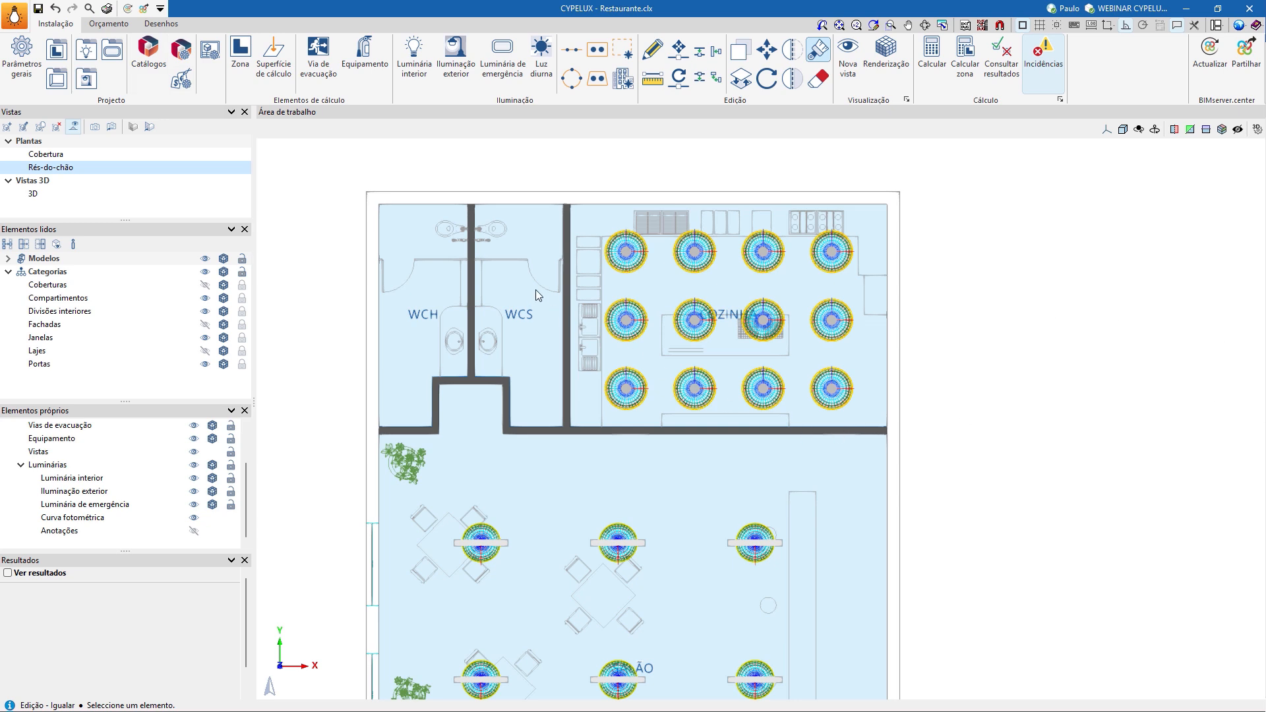
pyautogui.click(573, 50)
pyautogui.click(304, 250)
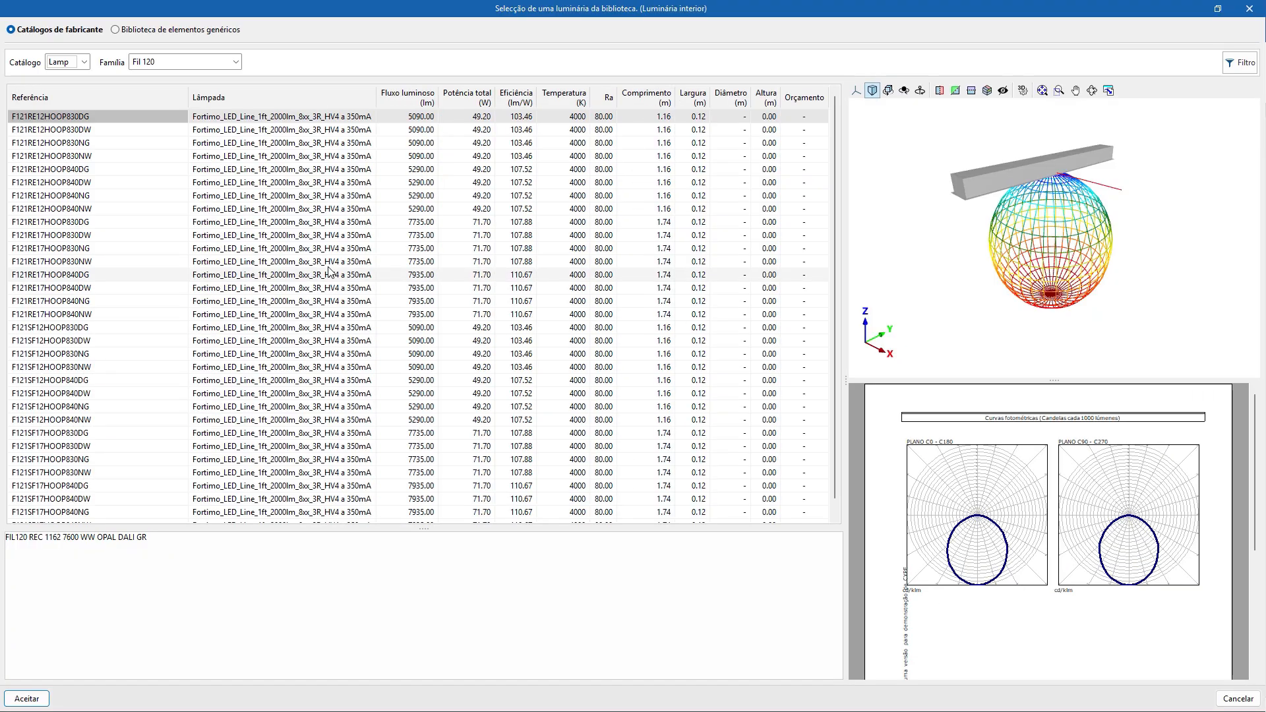
pyautogui.click(84, 62)
pyautogui.click(84, 99)
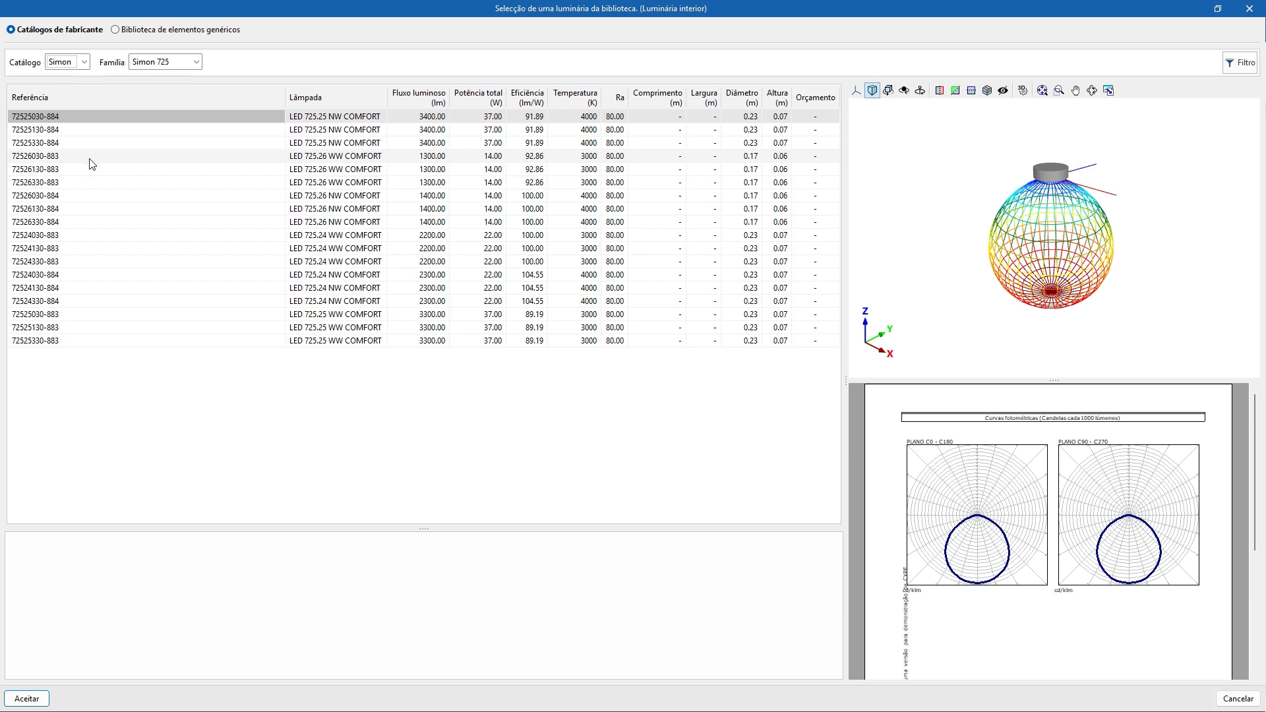
pyautogui.click(88, 196)
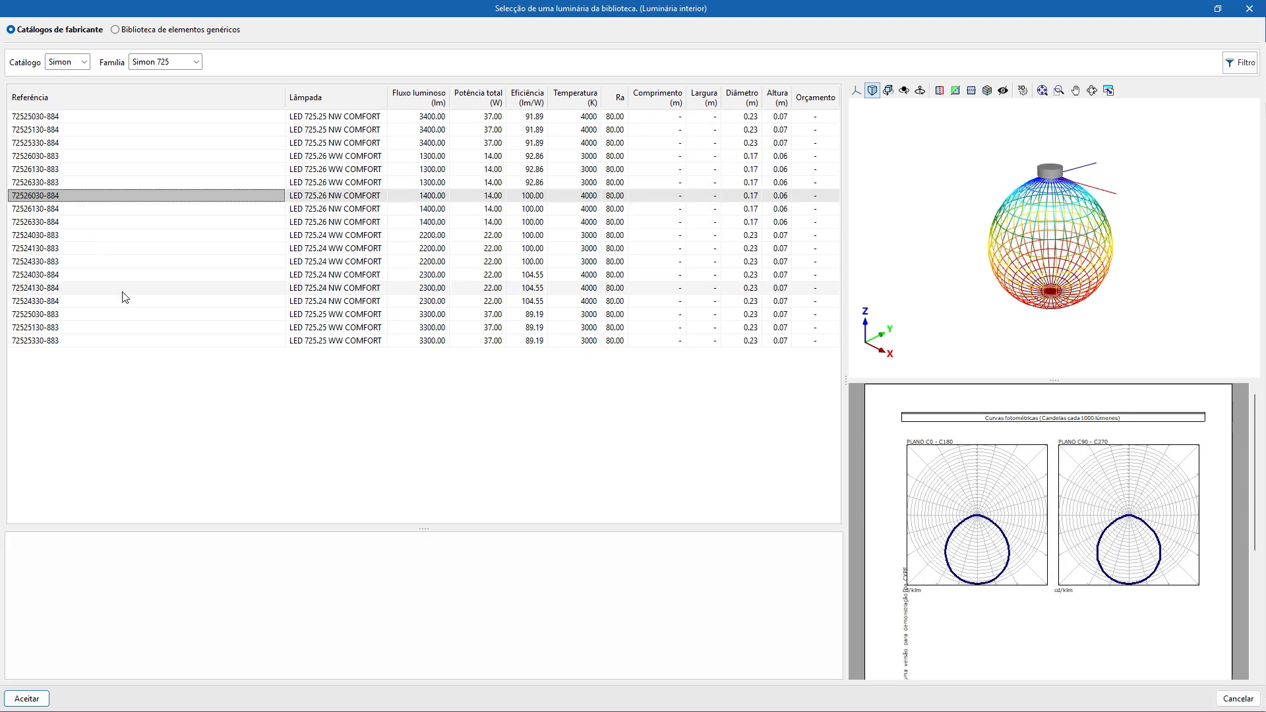
pyautogui.click(37, 699)
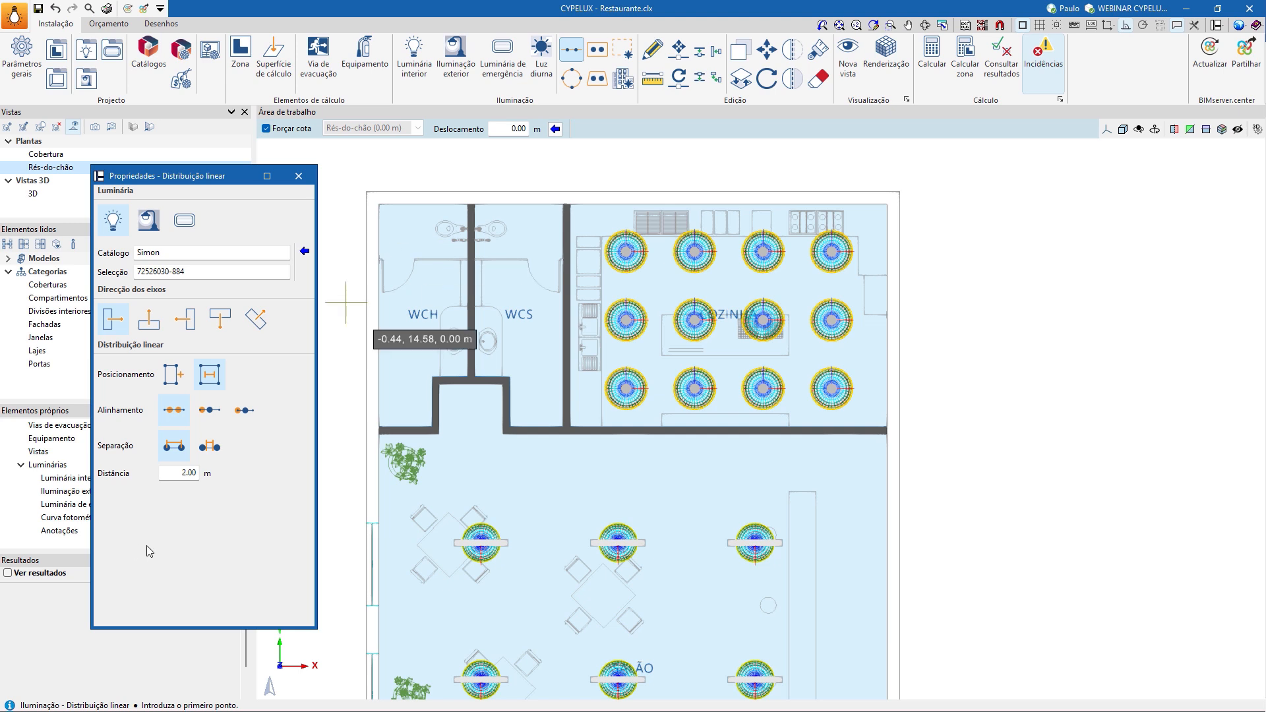
# - Distribute the luminaires at 1.50 m spacing along a vertical line through WCH, at about X 1.23 m
pyautogui.click(176, 472)
pyautogui.write('1')
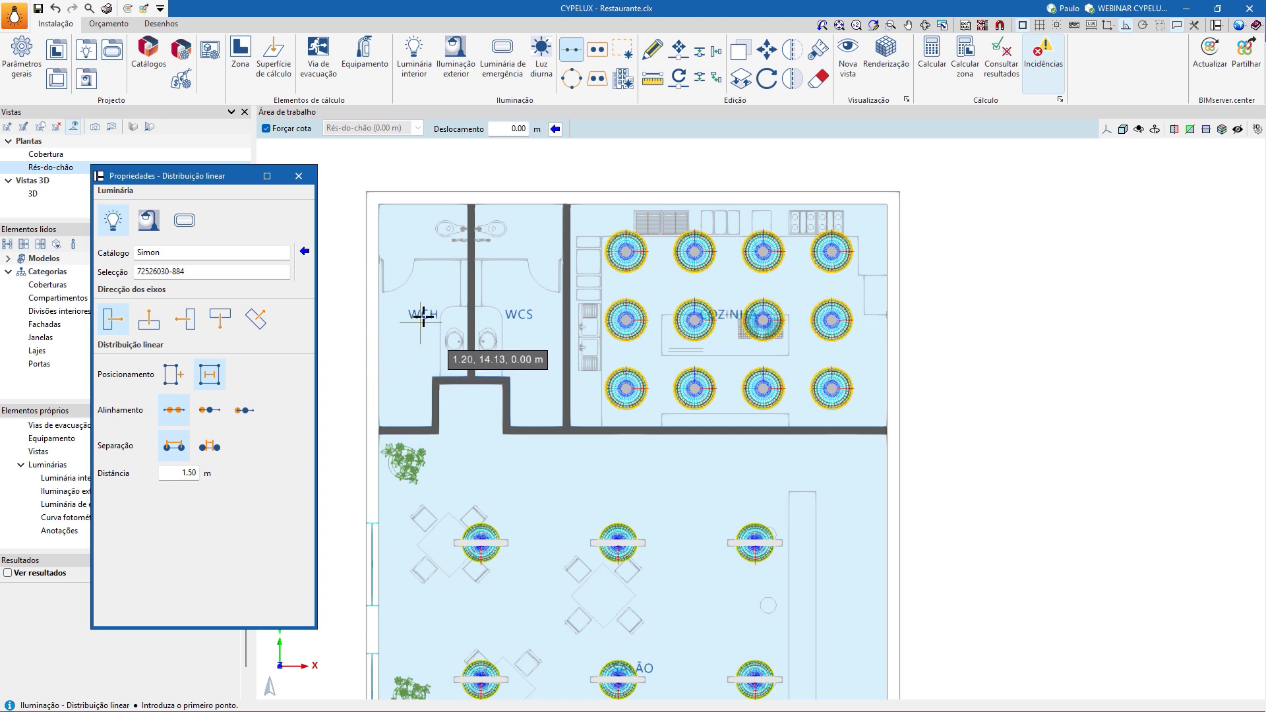
pyautogui.click(422, 243)
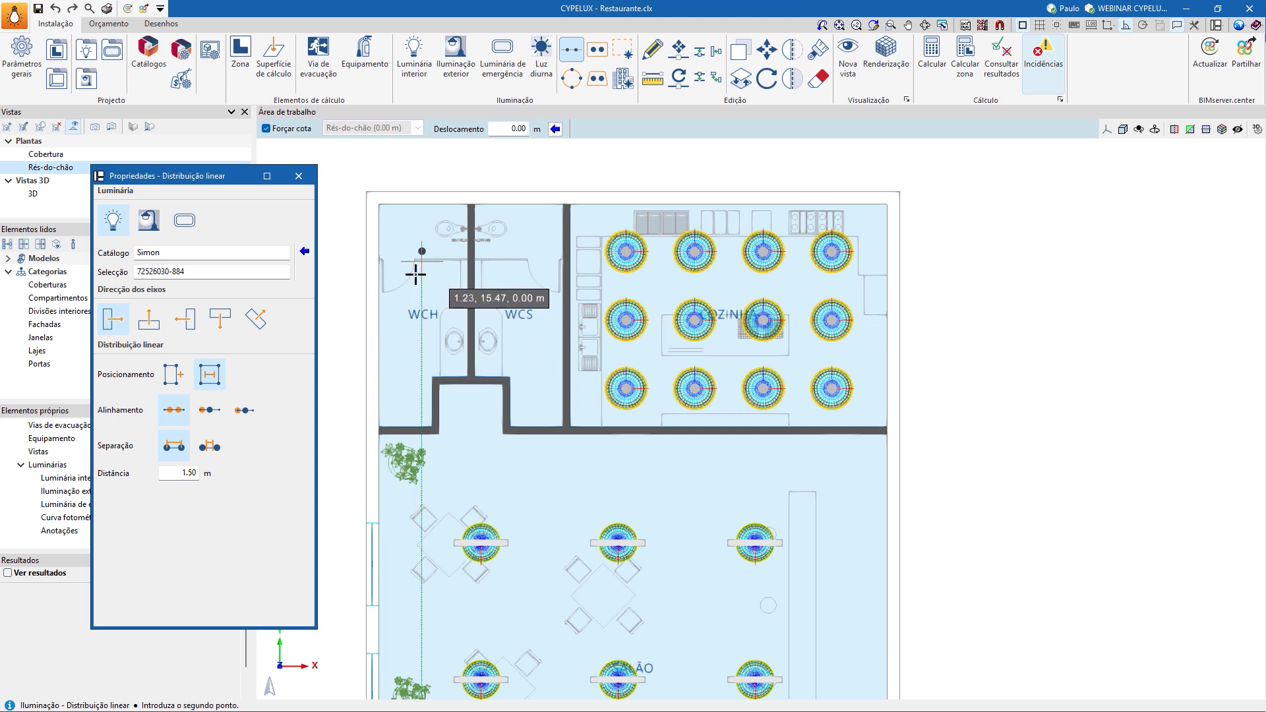
pyautogui.click(406, 387)
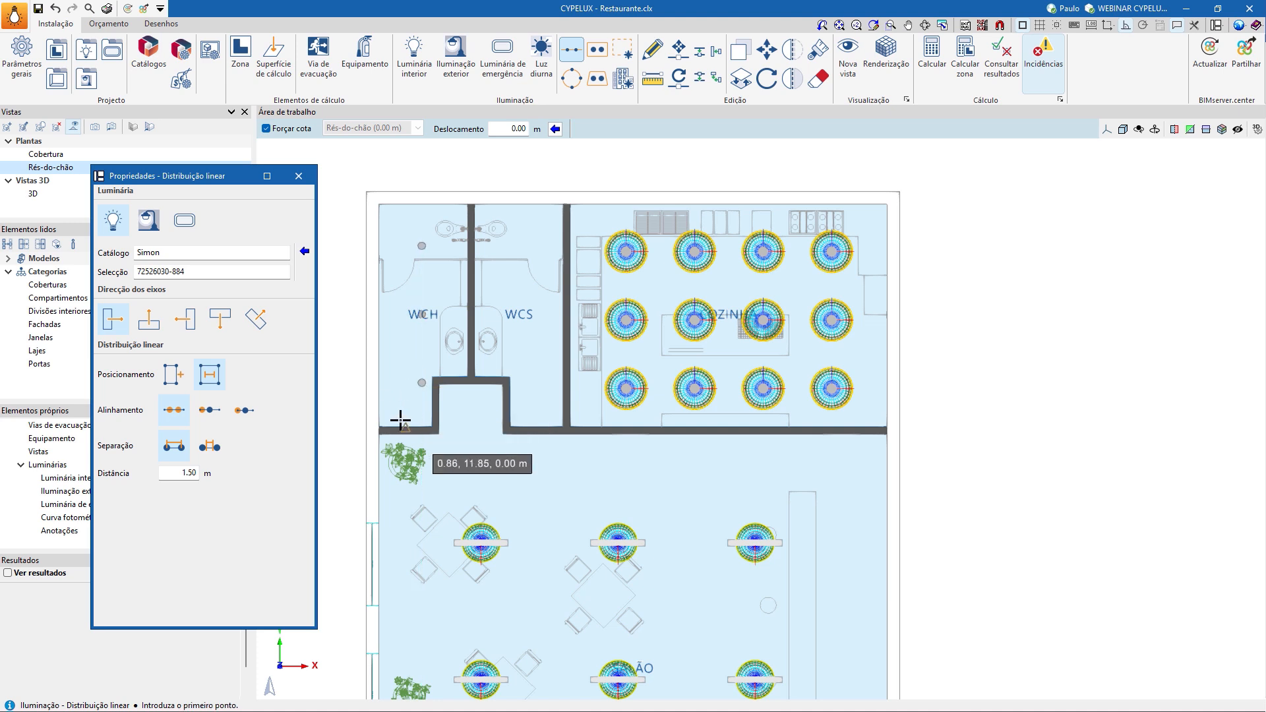
# - Move the lowest WCH luminaire horizontally toward the outer wall, to about X 0.85, Y 12.83 m
pyautogui.click(679, 50)
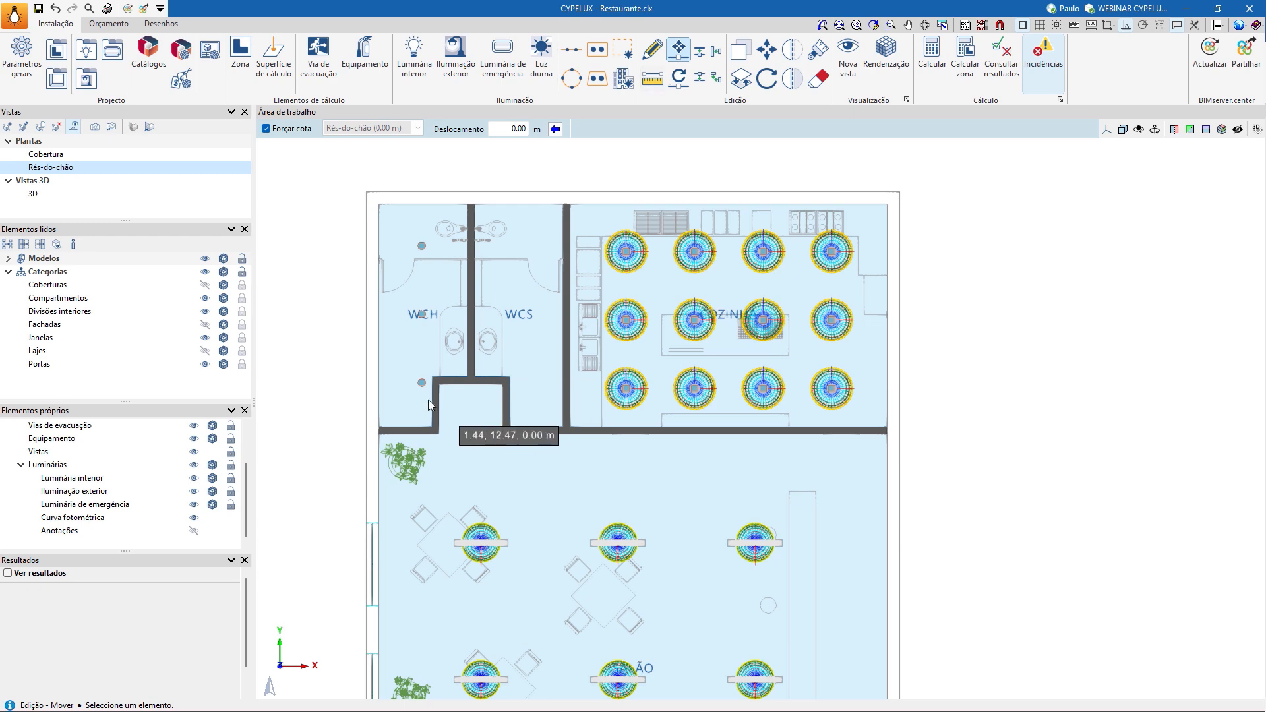
pyautogui.click(422, 384)
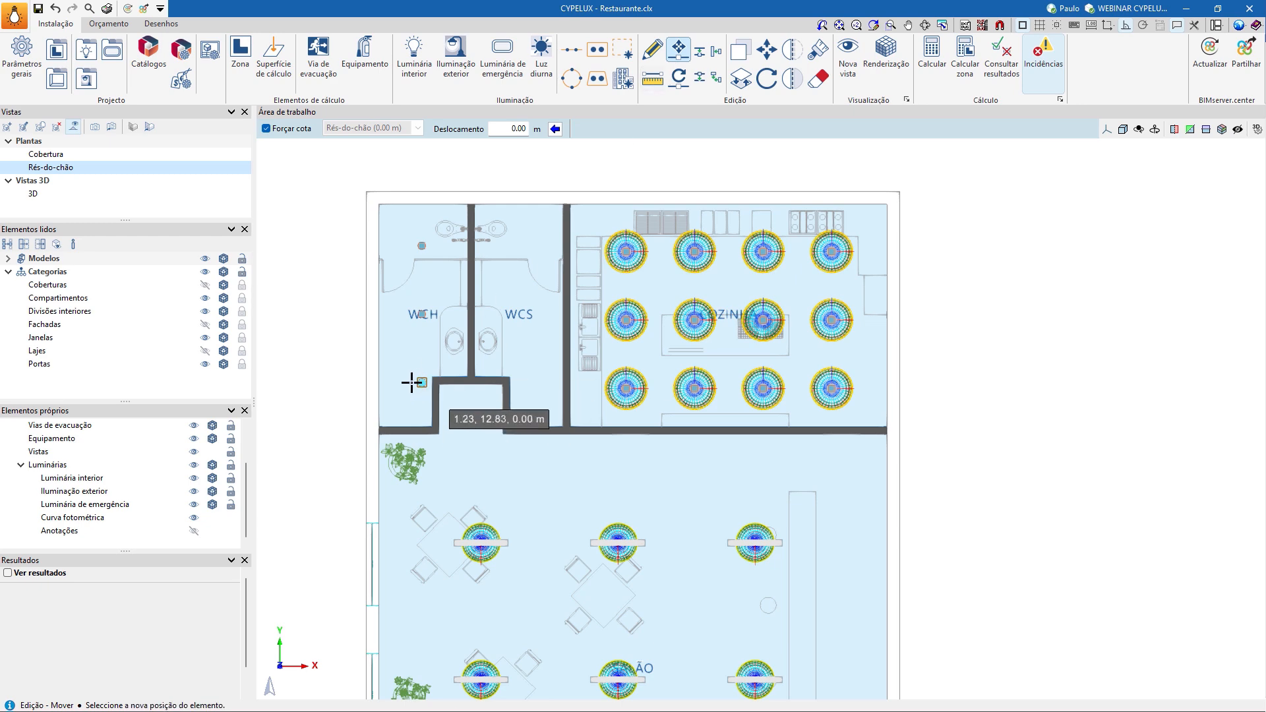
pyautogui.scroll(1, 405, 382)
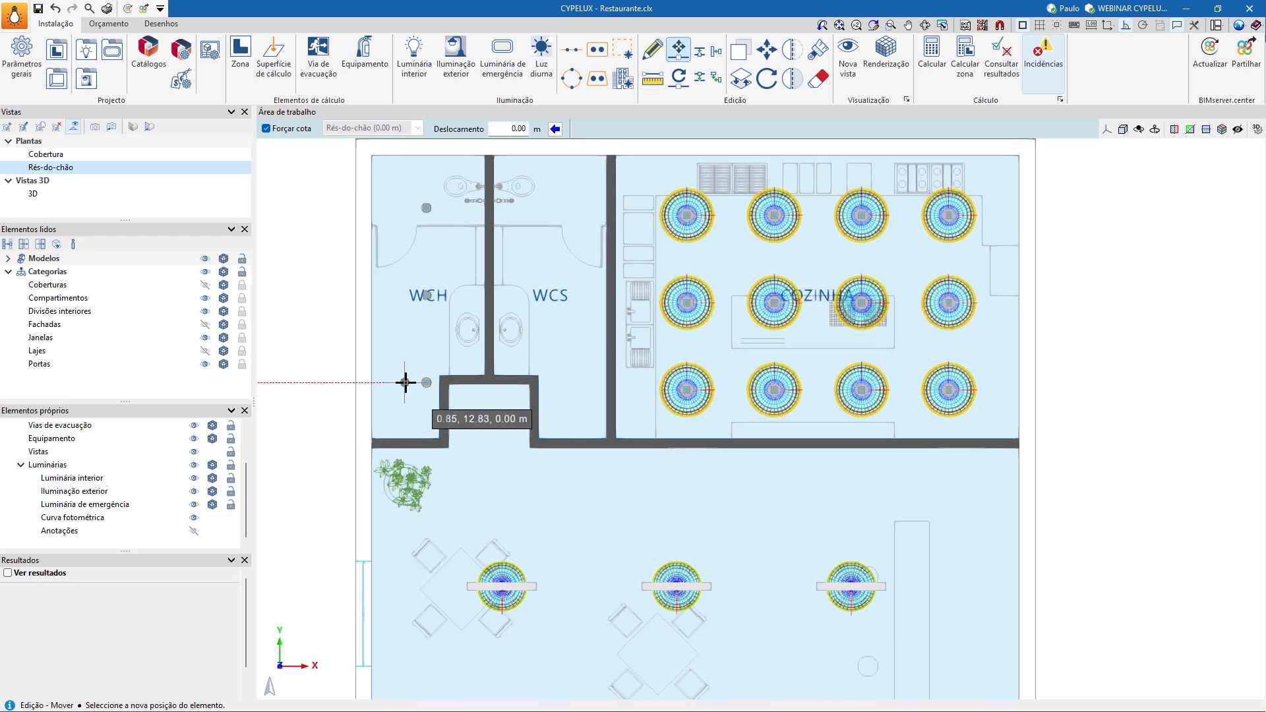
pyautogui.click(405, 382)
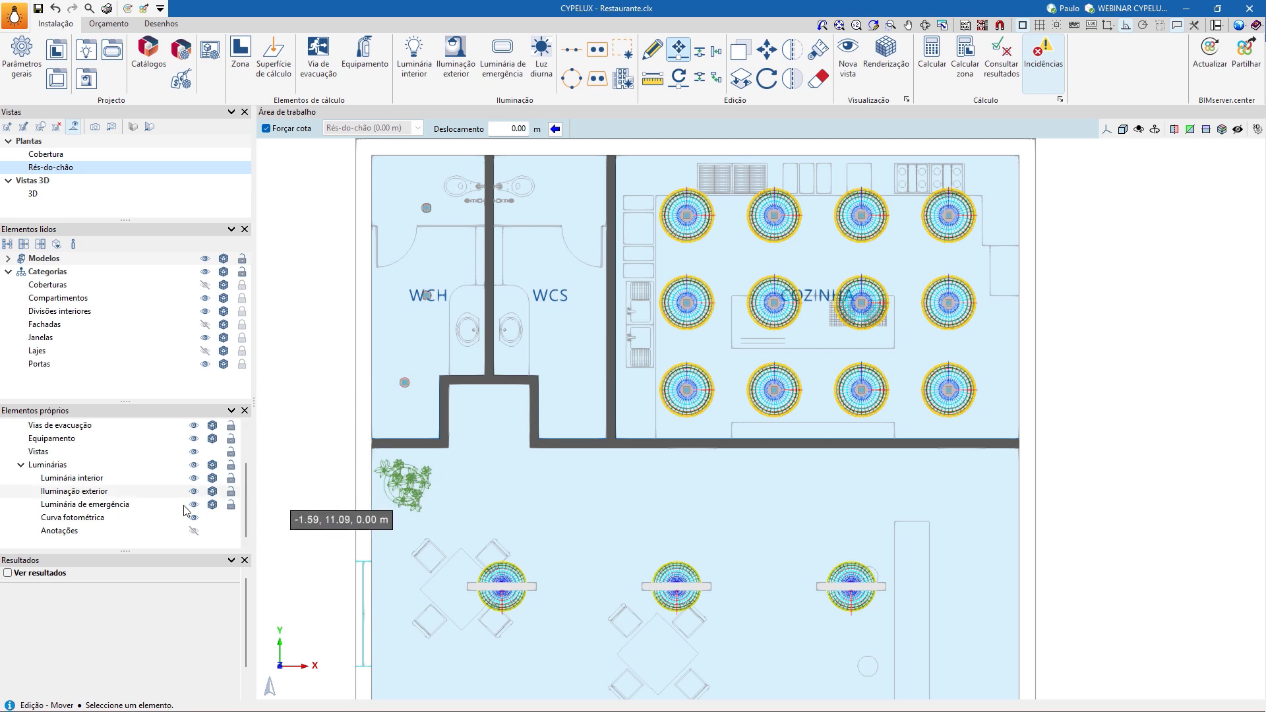
# - Show the luminaire annotations on the plan and check the coordinates and rotation of the uppermost WCH luminaire
pyautogui.click(193, 531)
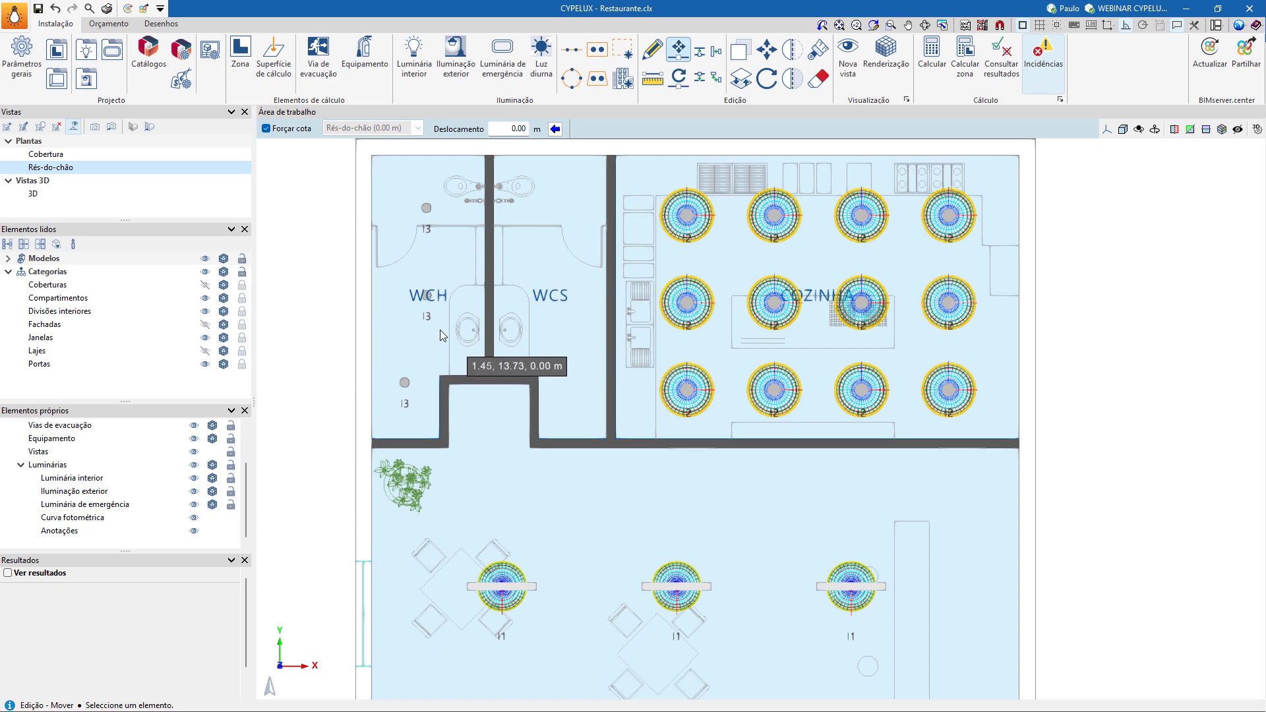
pyautogui.scroll(-1, 441, 329)
pyautogui.click(651, 51)
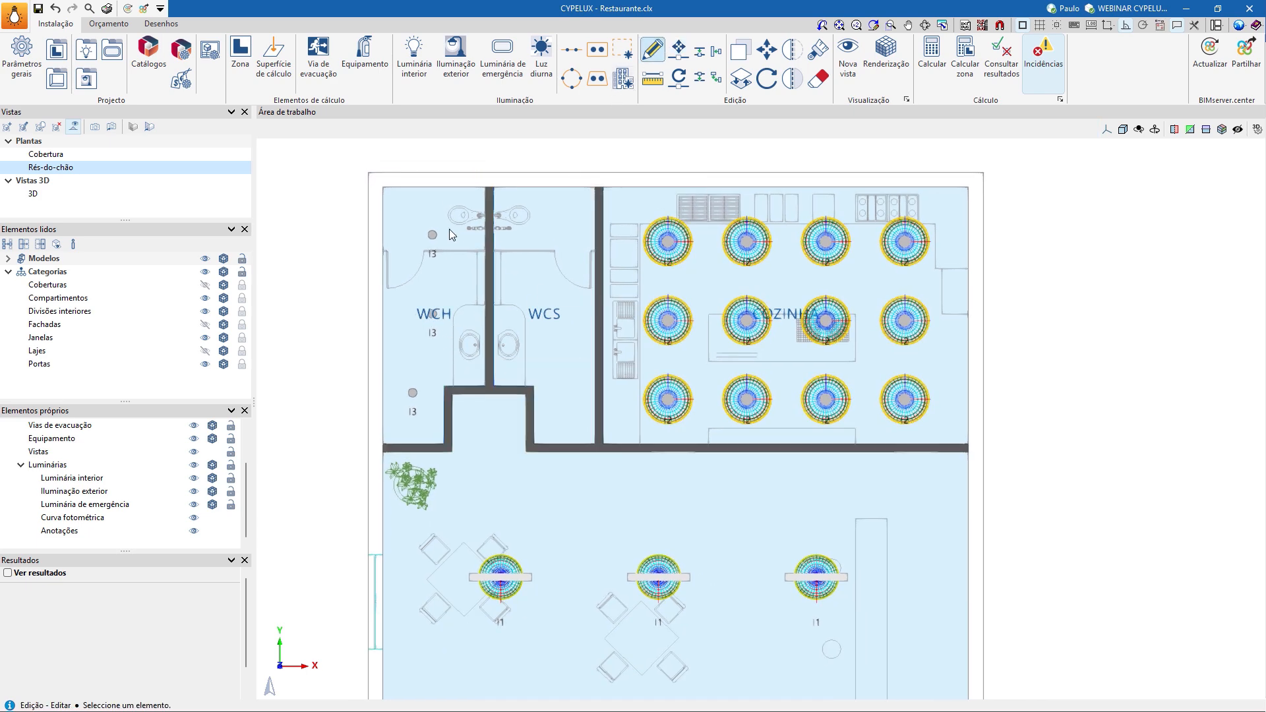
pyautogui.click(432, 234)
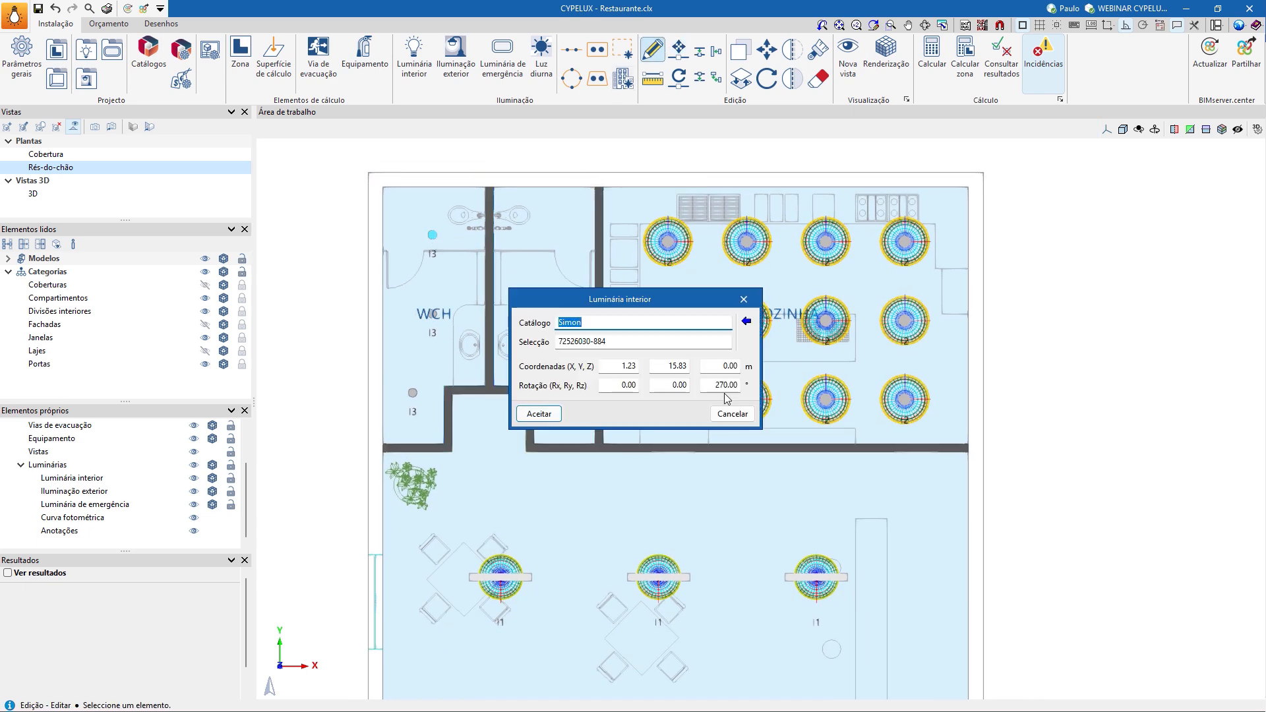
pyautogui.click(728, 416)
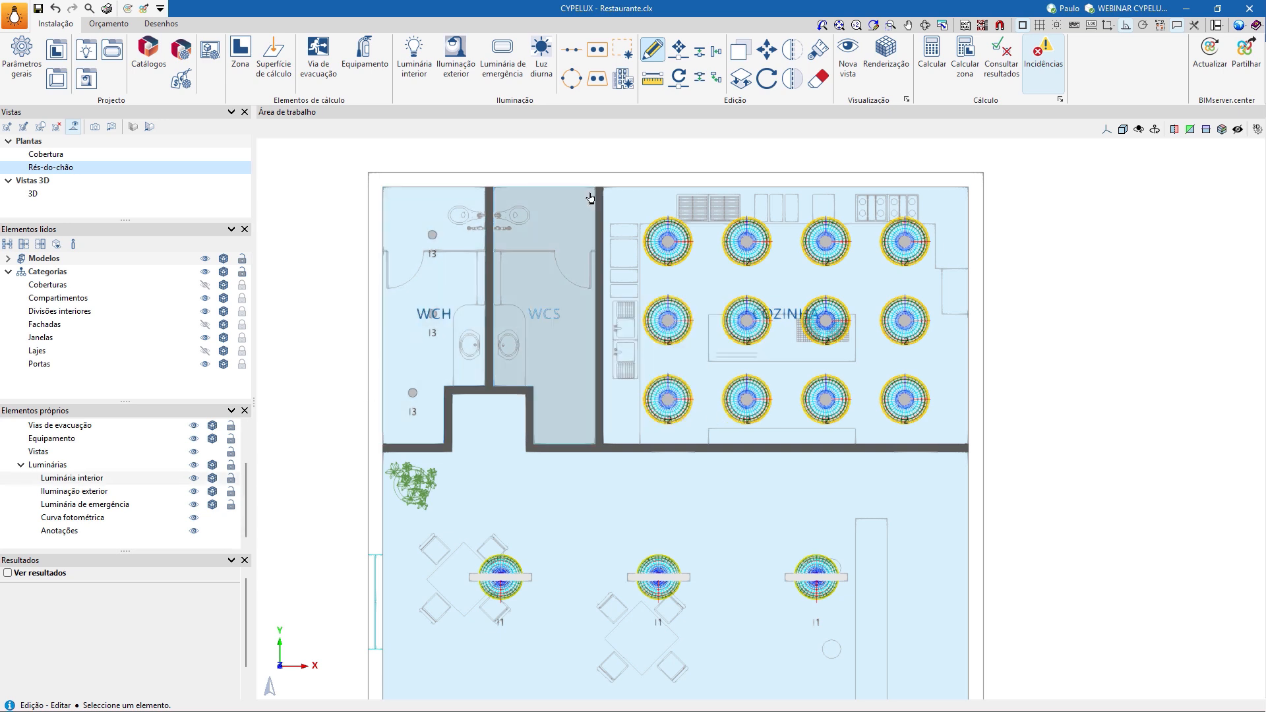
pyautogui.click(433, 238)
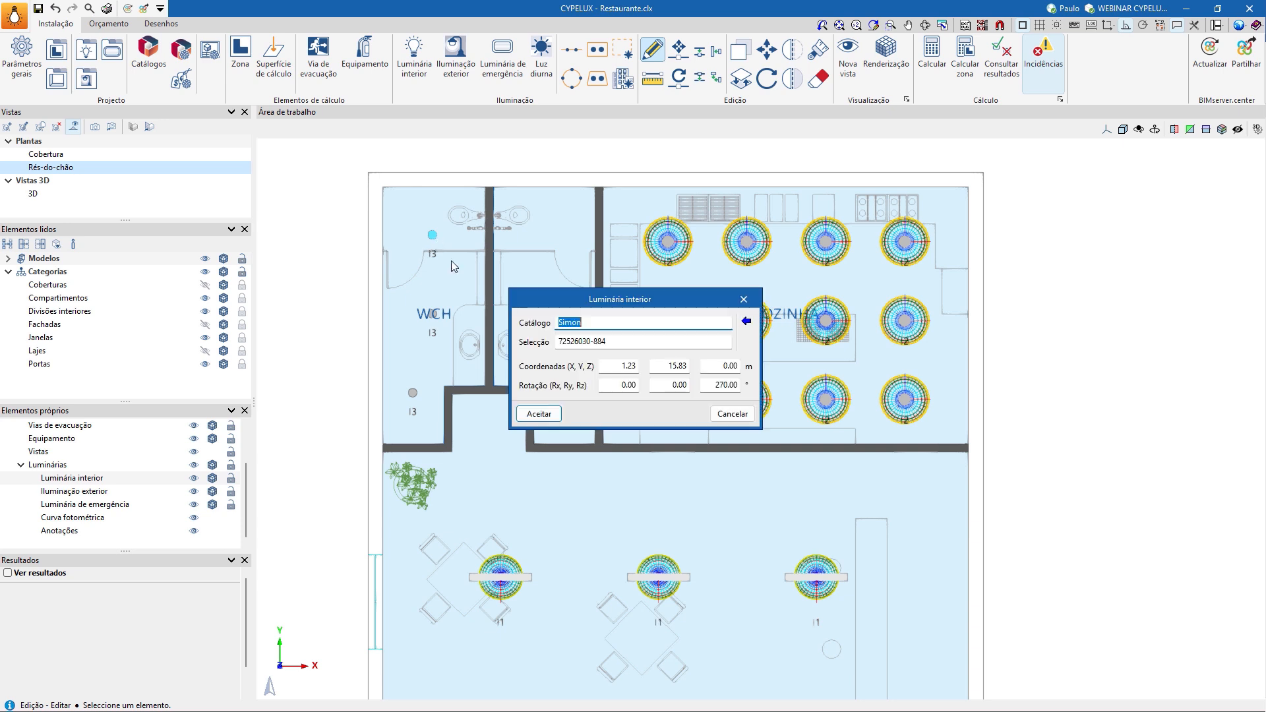
pyautogui.click(724, 410)
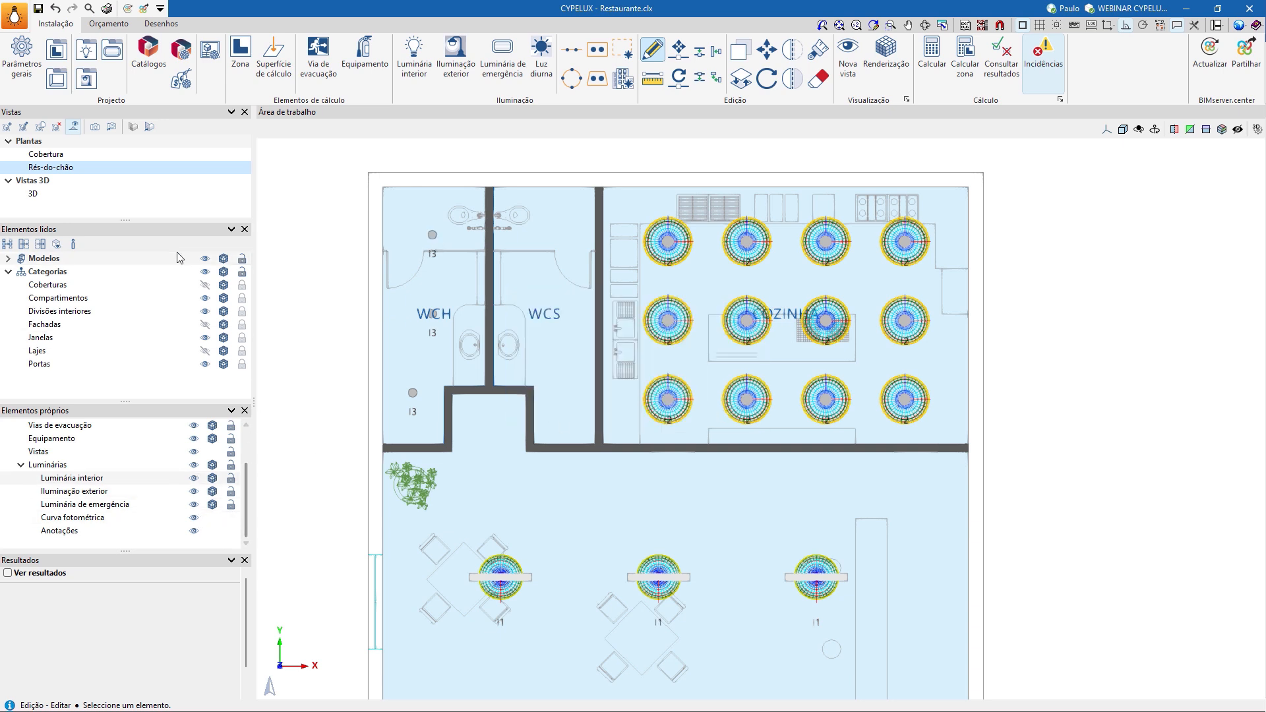
# - Examine the mounting height of the WCH luminaires in the 3D view and return to the Rés-do-chão plan
pyautogui.click(32, 194)
pyautogui.scroll(-5, 521, 396)
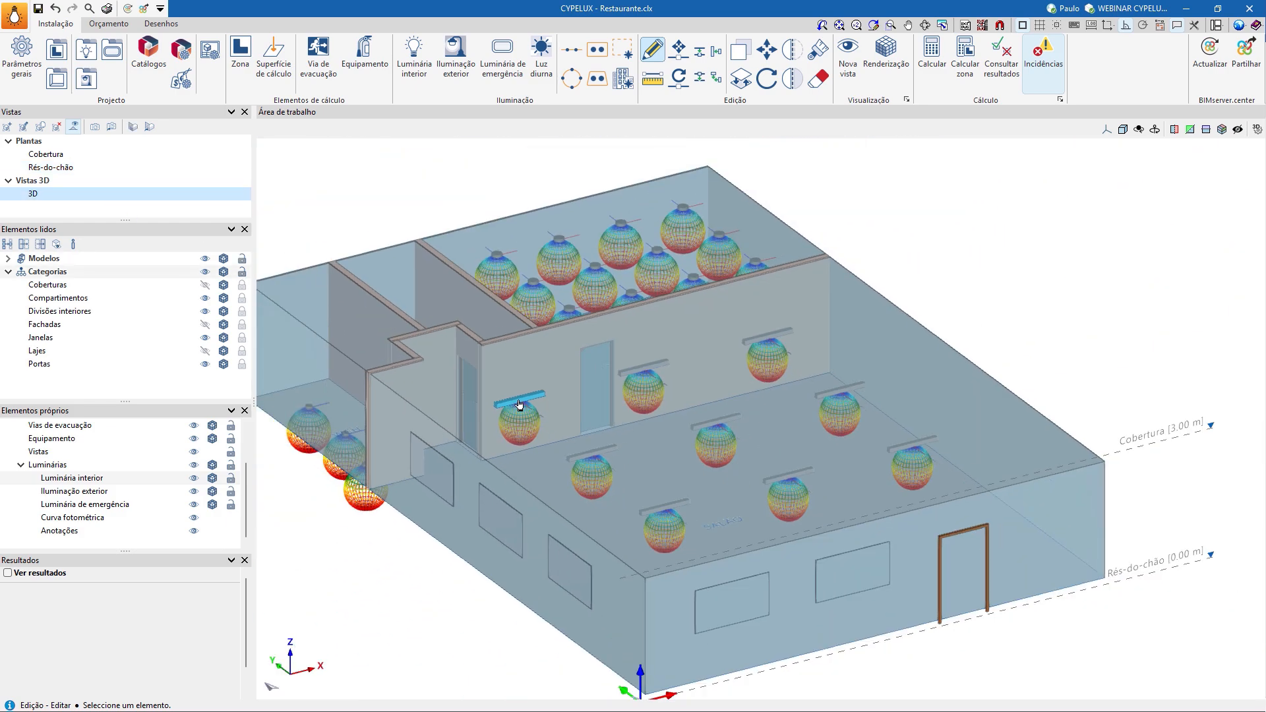
pyautogui.scroll(1, 462, 474)
pyautogui.moveTo(533, 452); pyautogui.dragTo(488, 496, button='middle')
pyautogui.scroll(3, 582, 432)
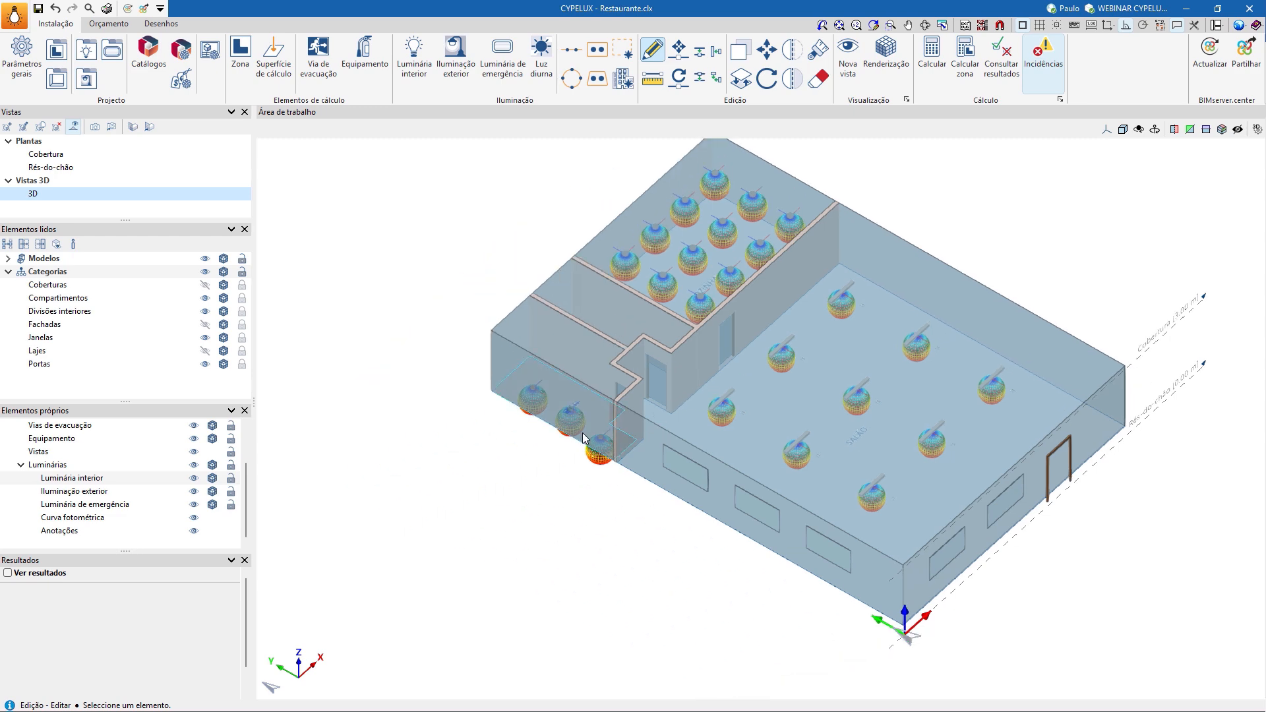
pyautogui.click(70, 169)
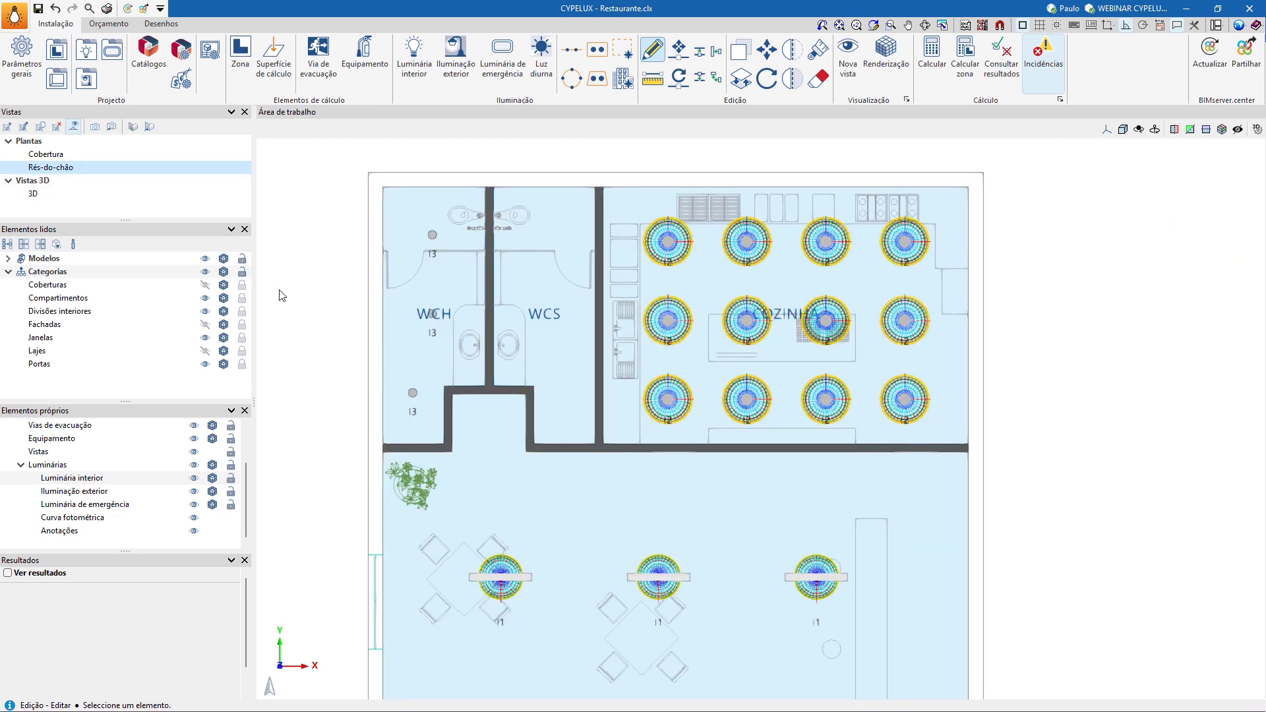
# - Raise the uppermost WCH luminaire above floor level by changing its Z coordinate
pyautogui.click(432, 235)
pyautogui.click(717, 367)
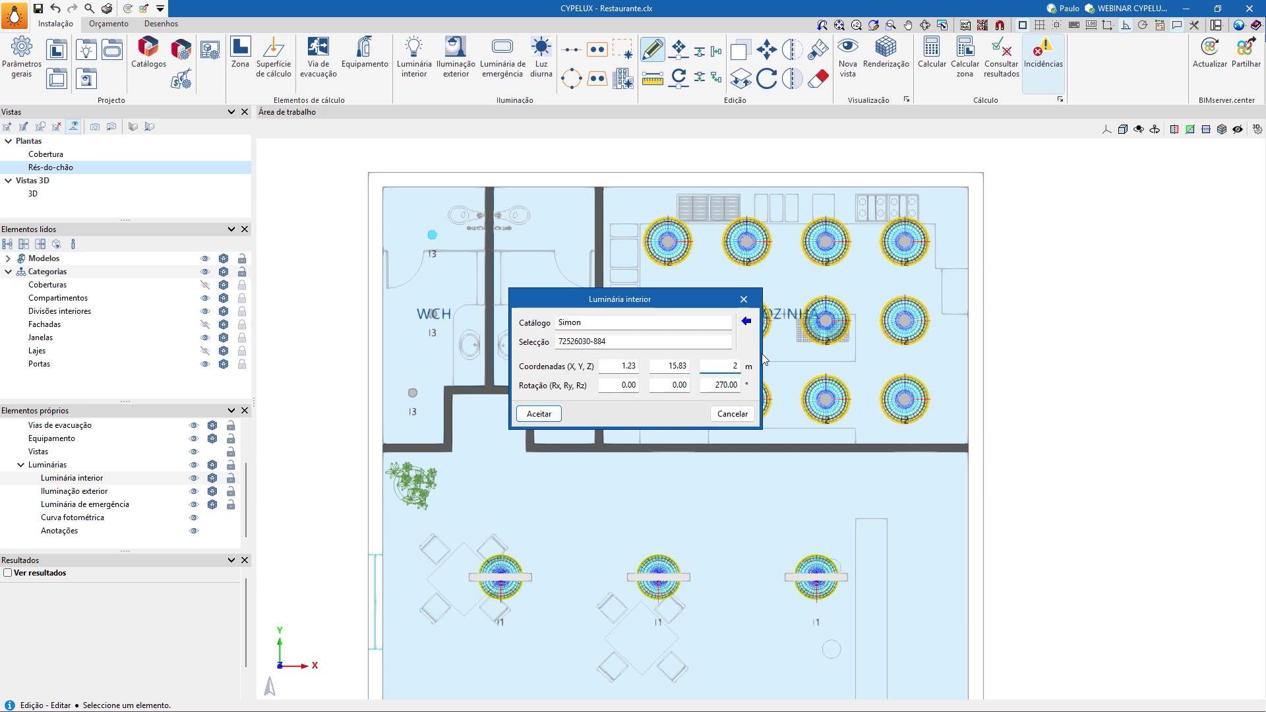
pyautogui.click(541, 414)
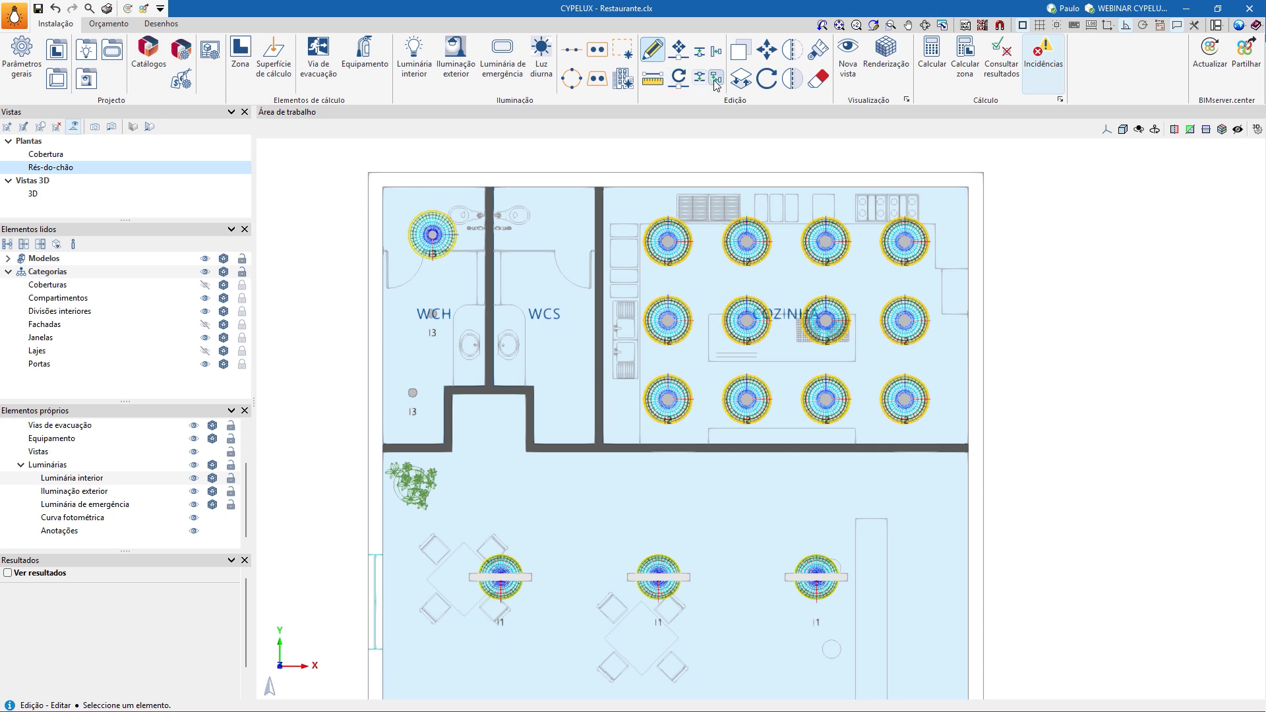
# - Match the height and rotation of the other two WCH luminaires to the uppermost one
pyautogui.click(818, 49)
pyautogui.click(432, 239)
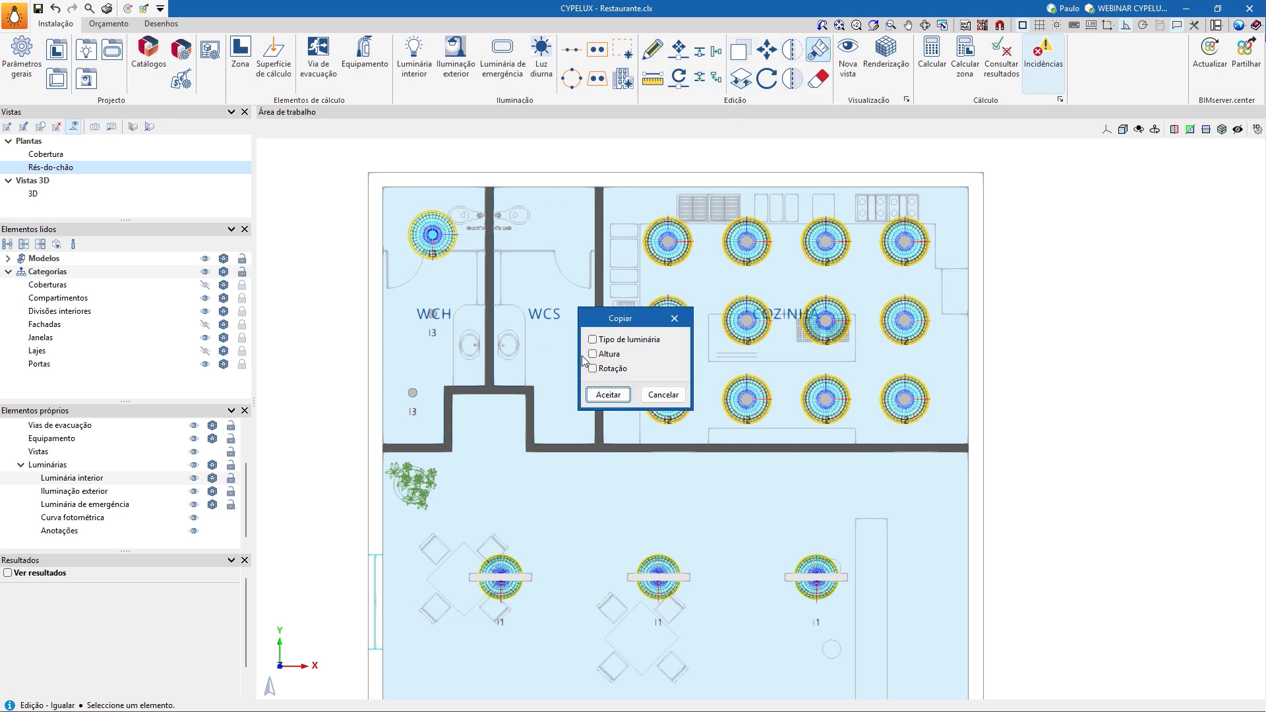
pyautogui.click(592, 369)
pyautogui.click(592, 354)
pyautogui.click(608, 394)
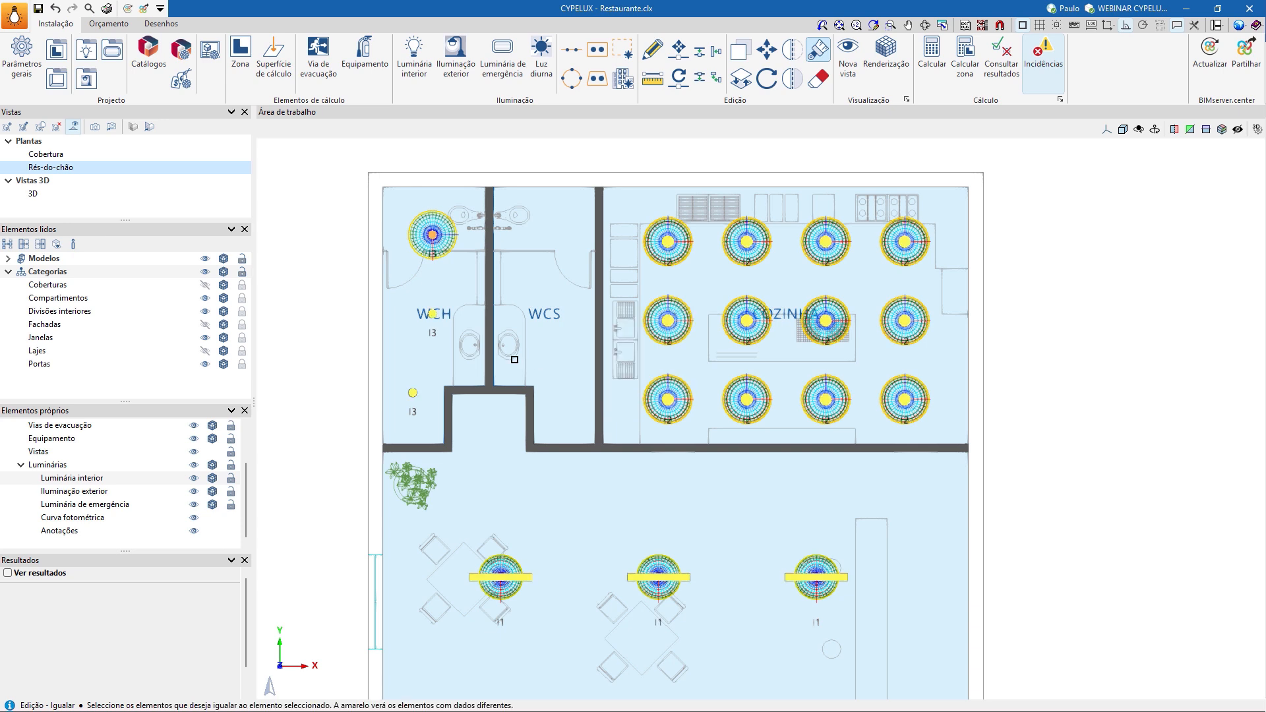
pyautogui.click(412, 396)
pyautogui.rightClick(434, 421)
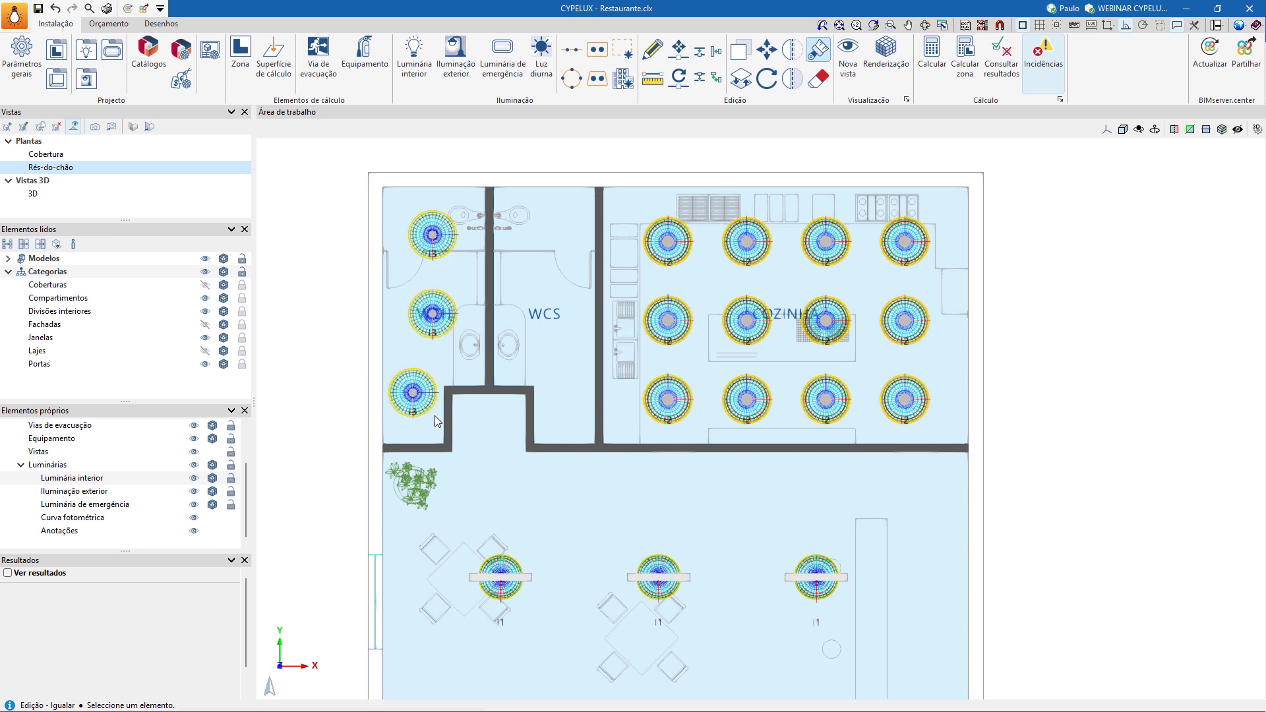
# - Check the raised WCH luminaires in the 3D view and return to the Rés-do-chão plan
pyautogui.click(84, 193)
pyautogui.moveTo(453, 341); pyautogui.dragTo(481, 405, button='middle')
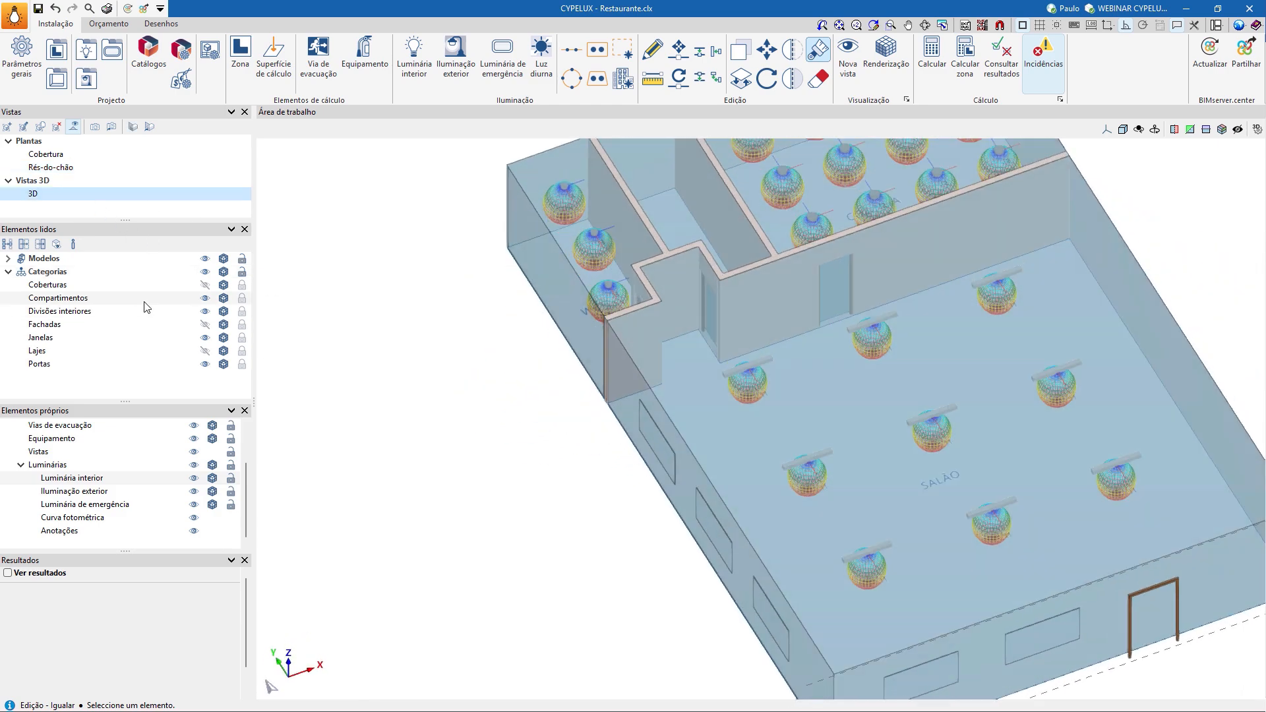
pyautogui.click(103, 168)
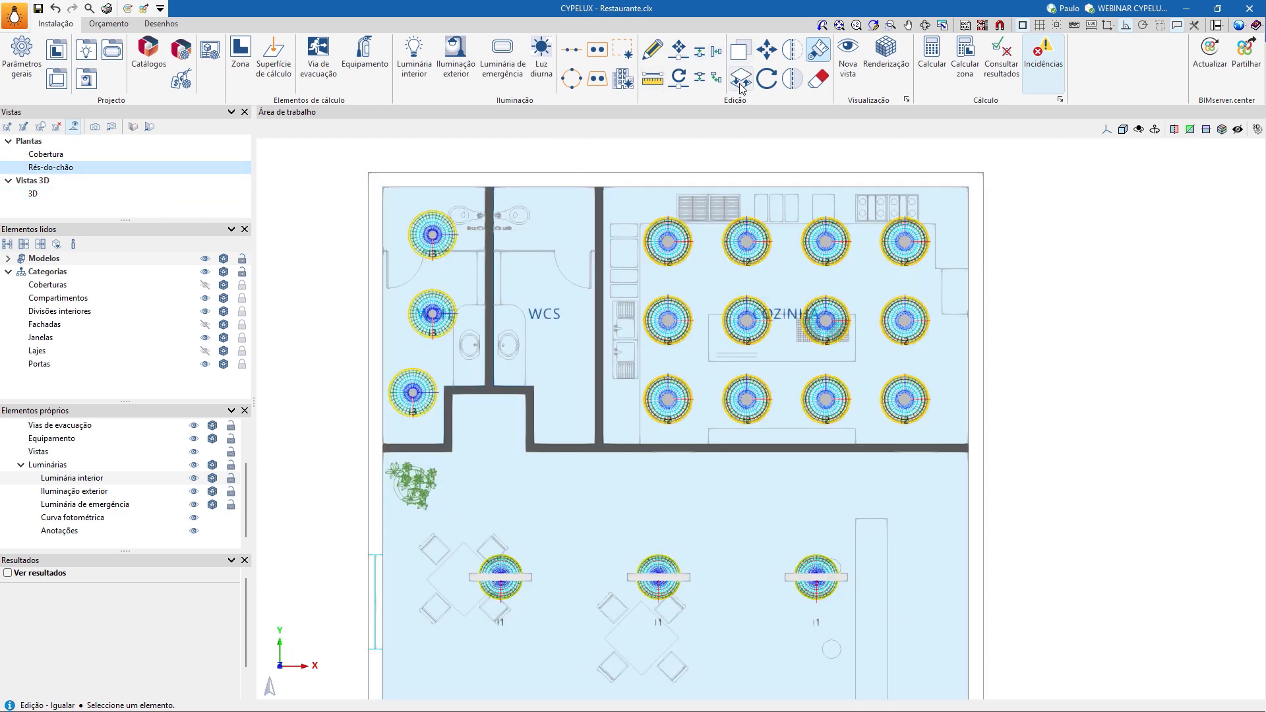
# - Mirror-copy the three WCH luminaires into WCS about a vertical axis through the midpoint of the recess wall between both toilets
pyautogui.click(793, 78)
pyautogui.click(429, 231)
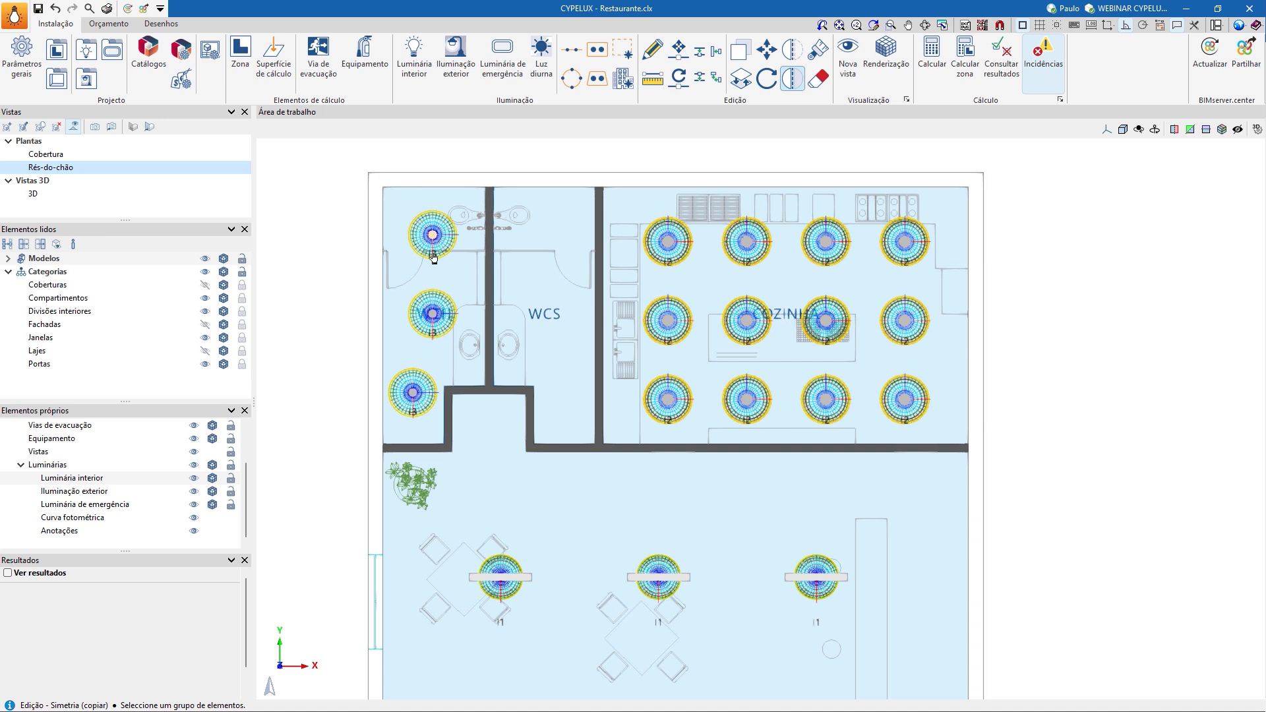
pyautogui.click(432, 314)
pyautogui.rightClick(478, 401)
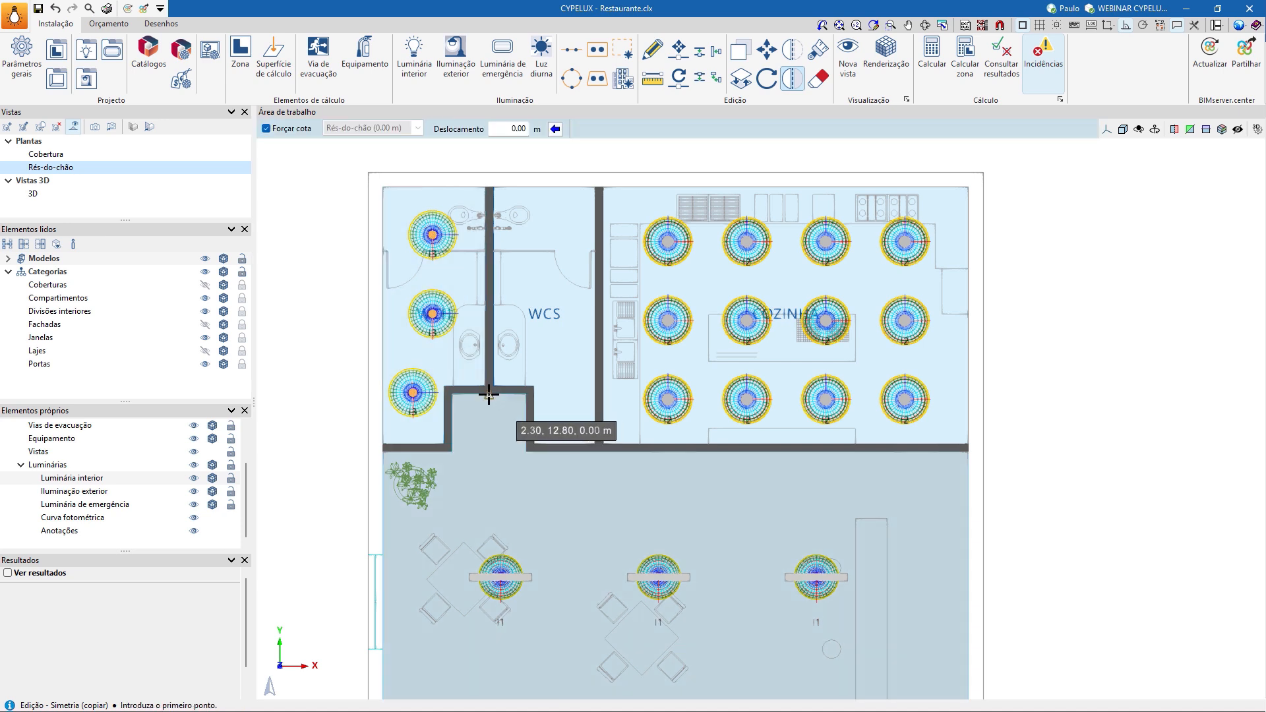
pyautogui.scroll(3, 488, 396)
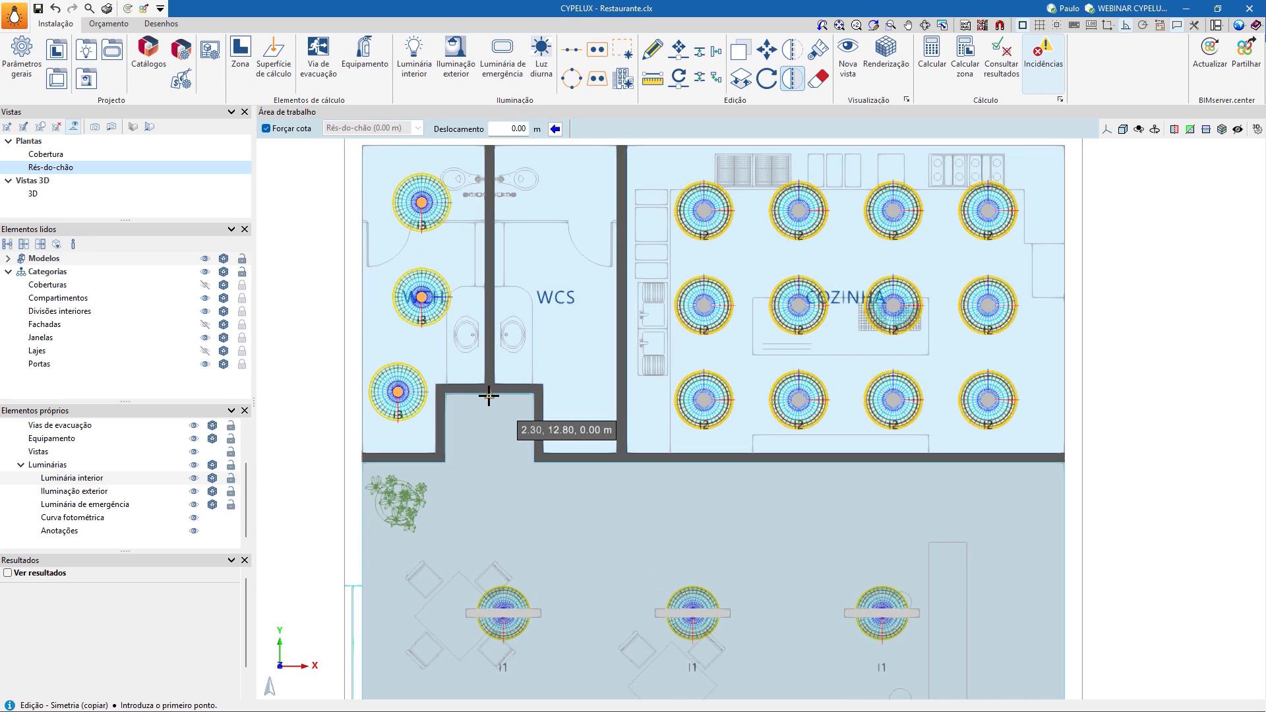
pyautogui.click(1022, 25)
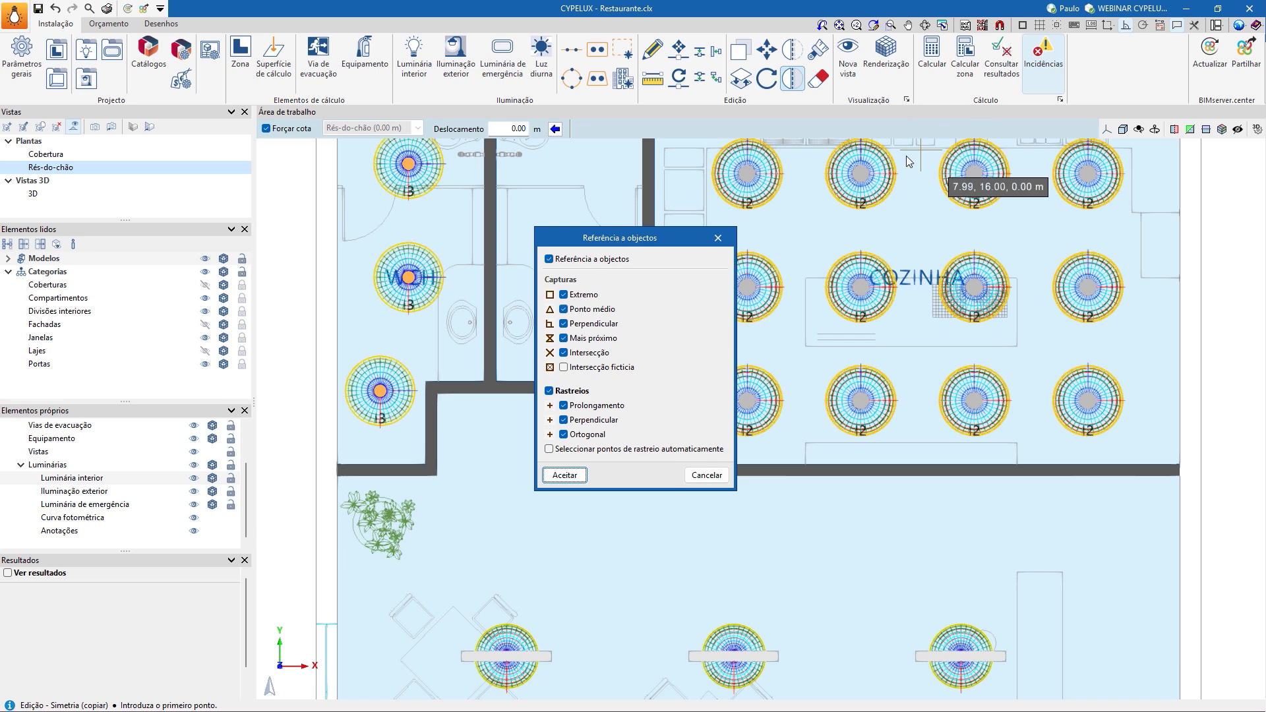
pyautogui.click(565, 474)
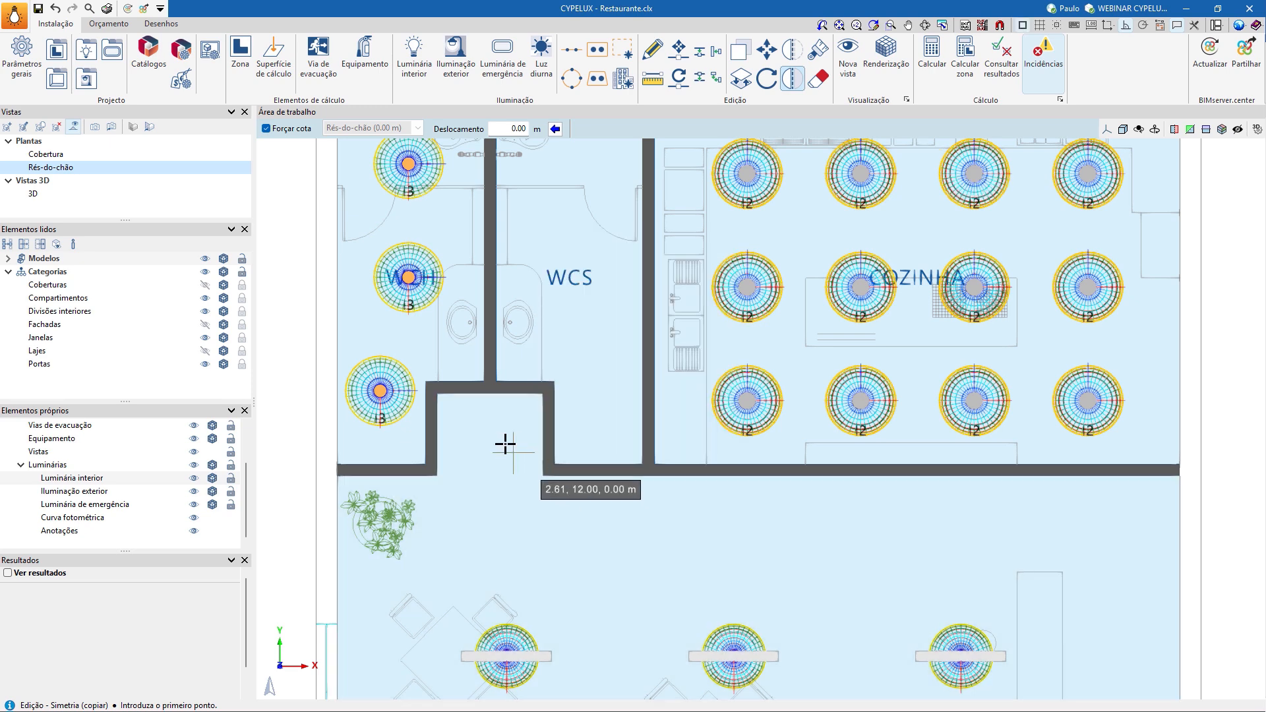
pyautogui.click(487, 395)
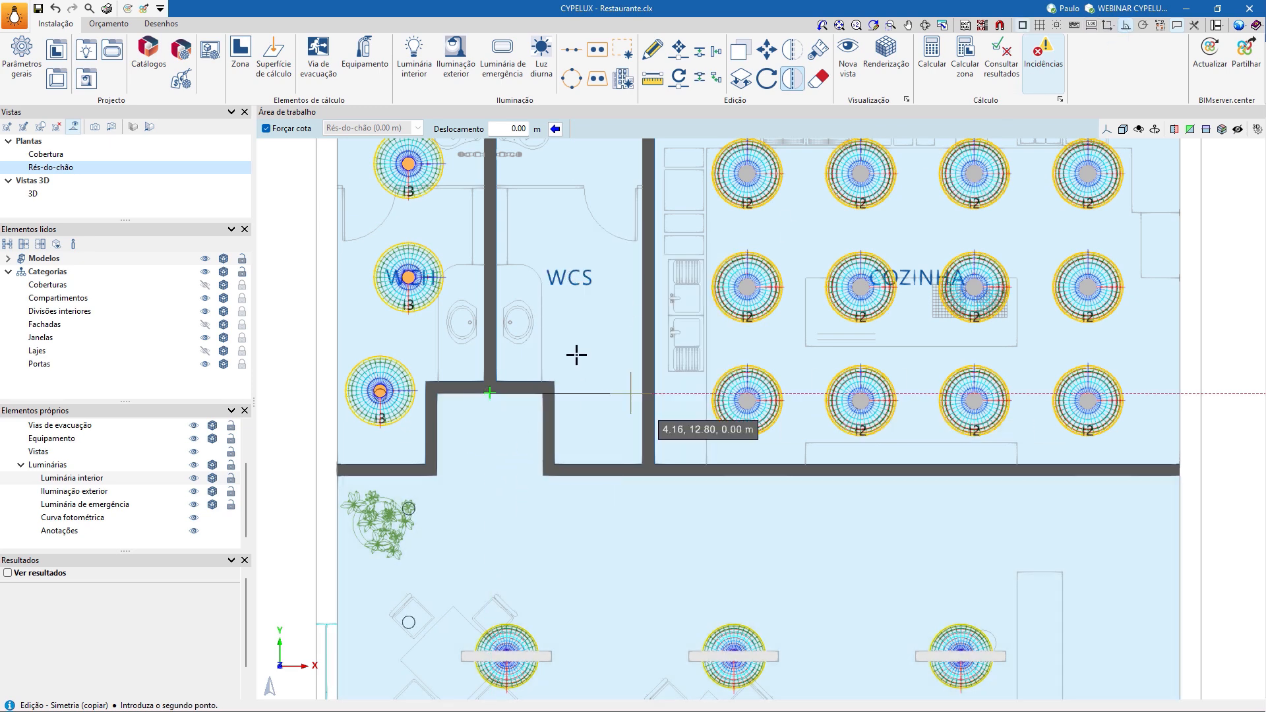
pyautogui.click(485, 475)
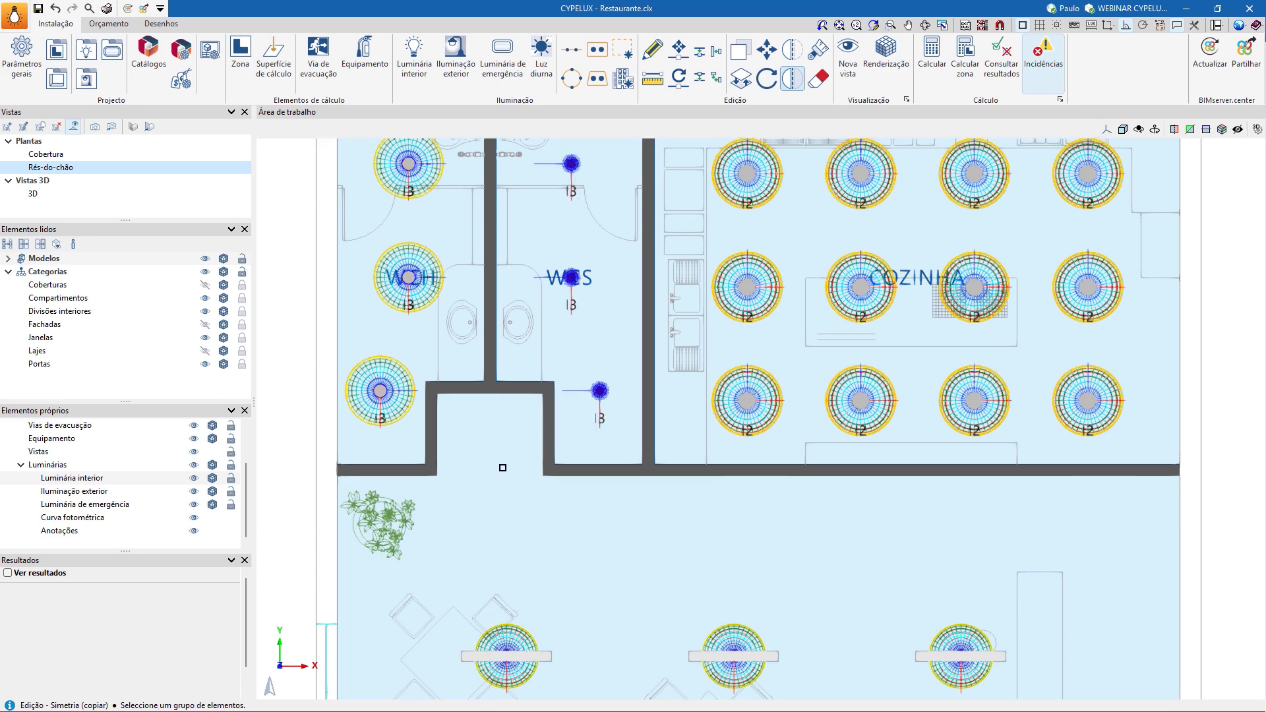
pyautogui.rightClick(545, 367)
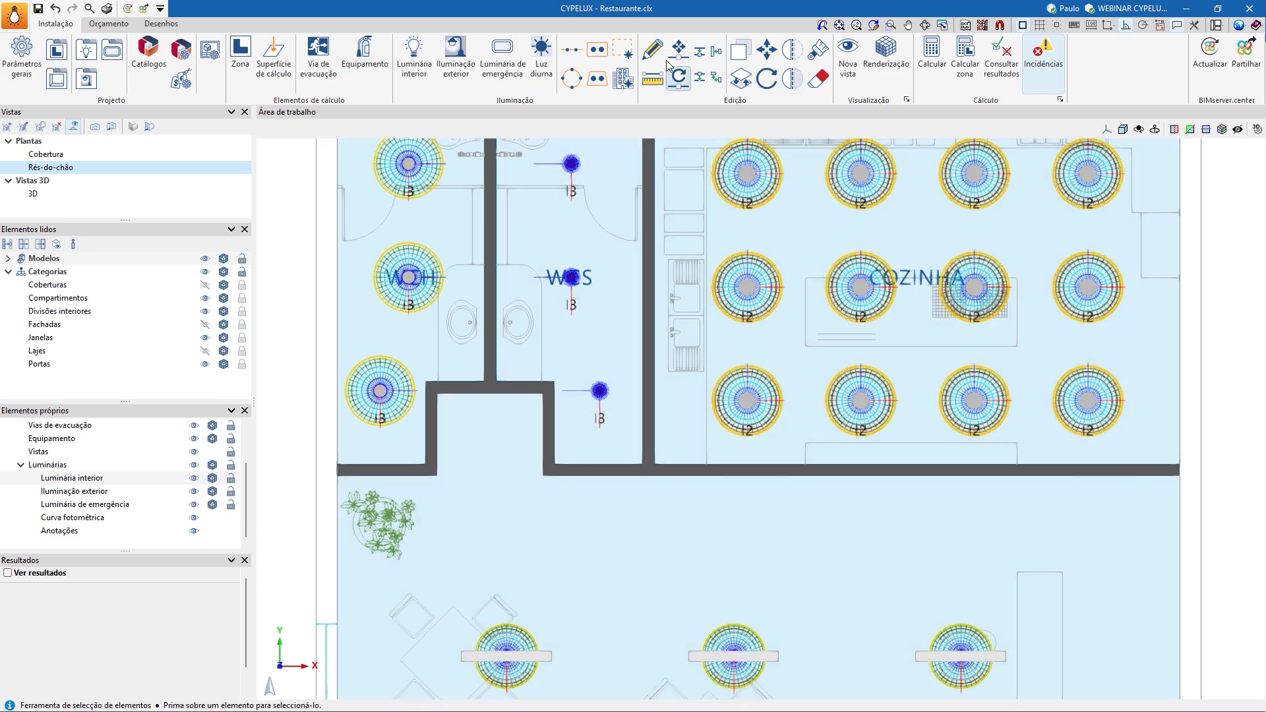
# - Compare the coordinates and rotation of the uppermost WCS luminaire with those of its WCH counterpart, leaving both unedited
pyautogui.click(652, 49)
pyautogui.click(579, 167)
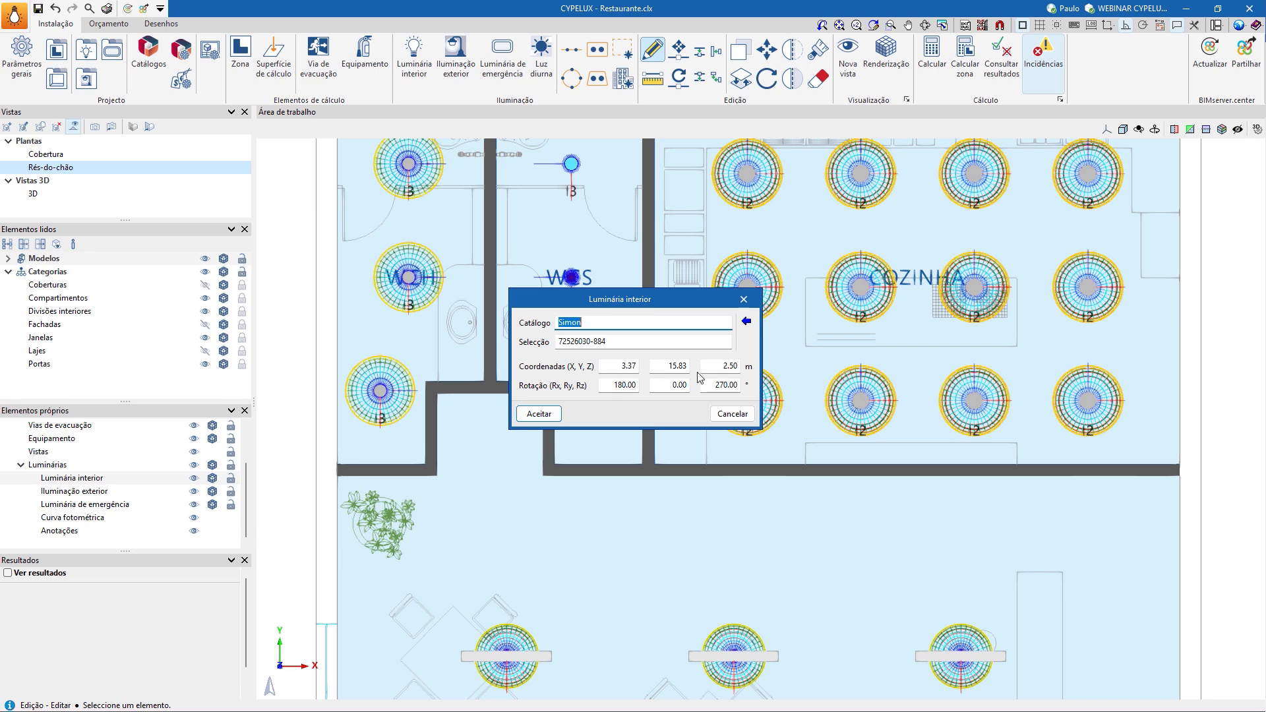
pyautogui.moveTo(710, 389); pyautogui.dragTo(758, 384)
pyautogui.click(719, 414)
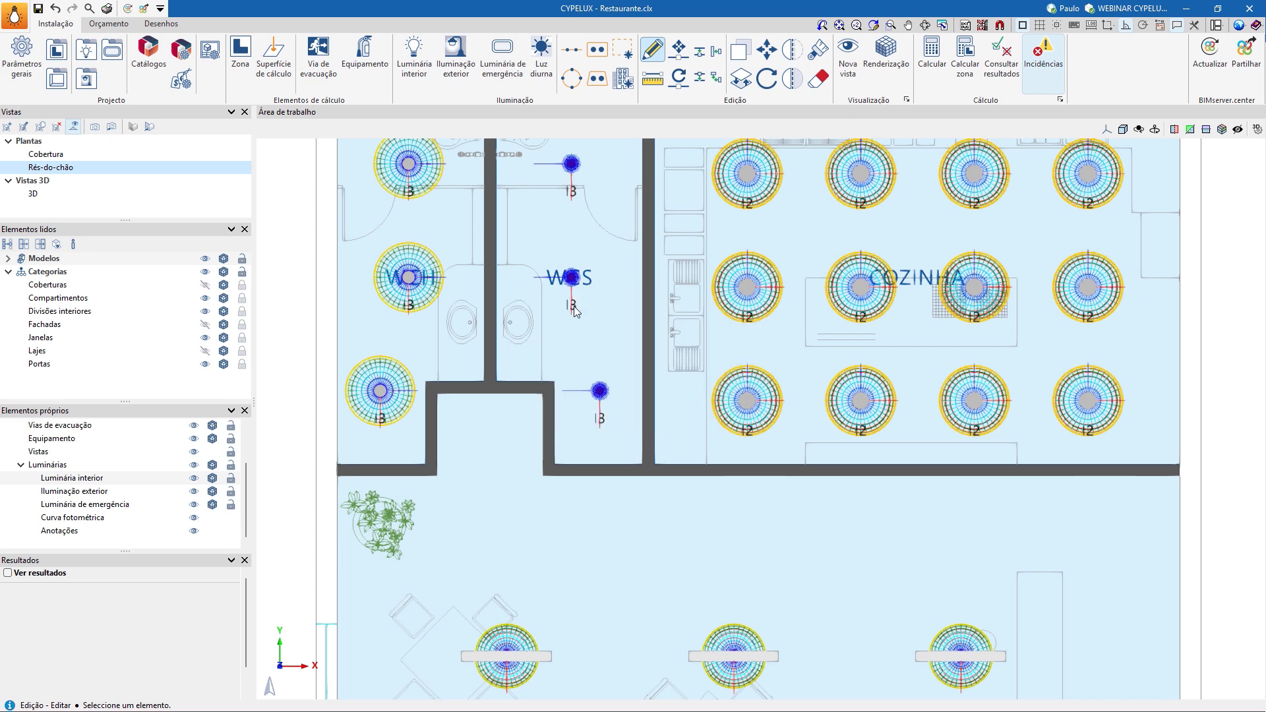
pyautogui.click(427, 176)
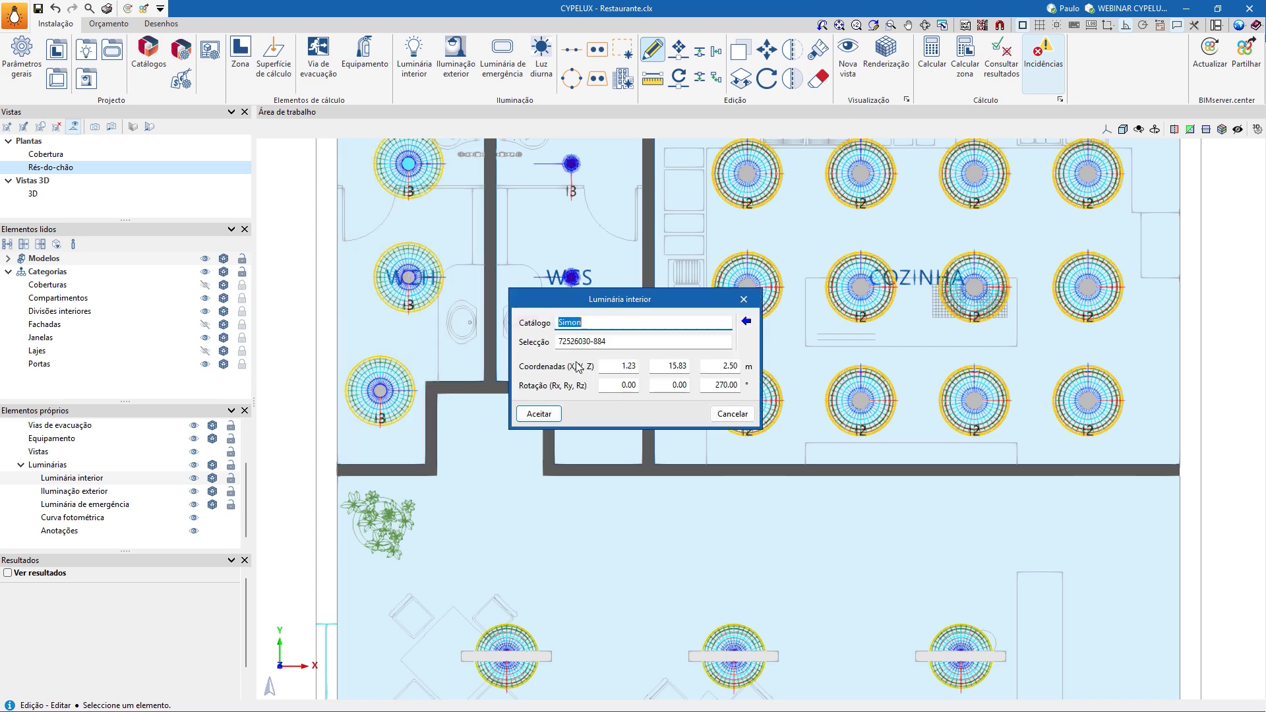
pyautogui.click(731, 414)
# - Set the X rotation (Rx) of the uppermost WCS luminaire to 0°
pyautogui.click(569, 170)
pyautogui.doubleClick(616, 383)
pyautogui.write('0')
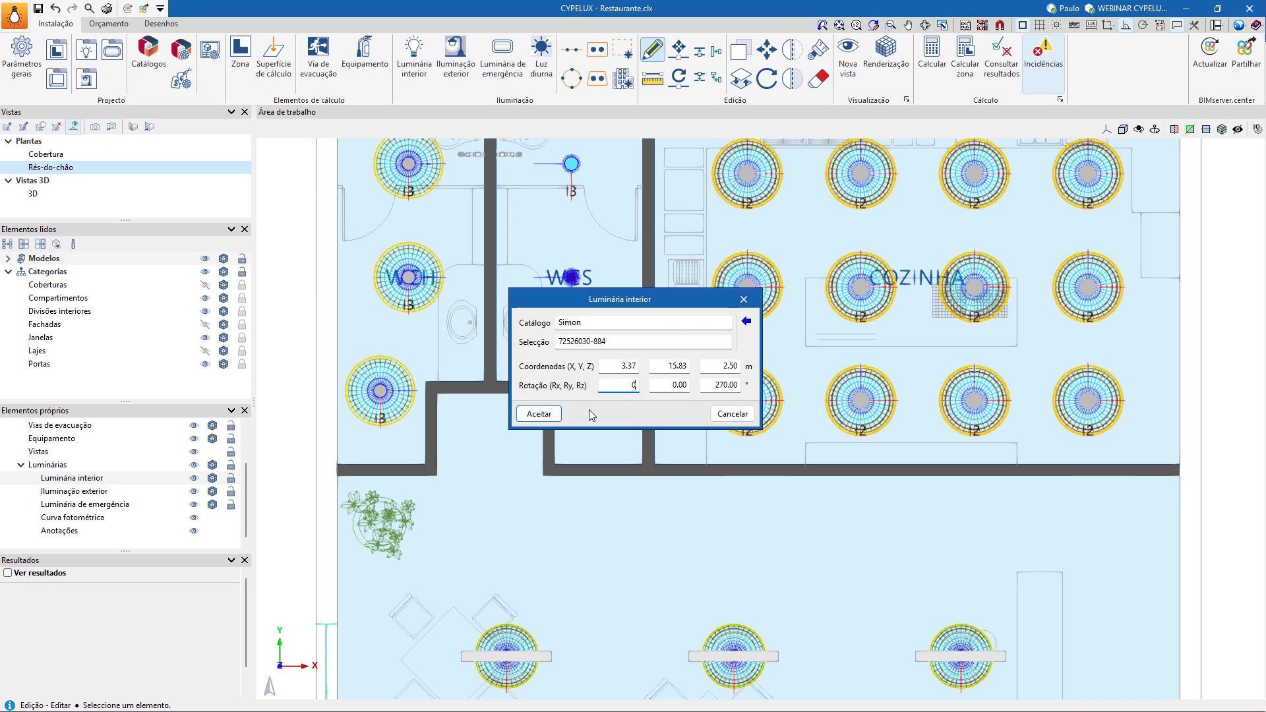
pyautogui.click(548, 416)
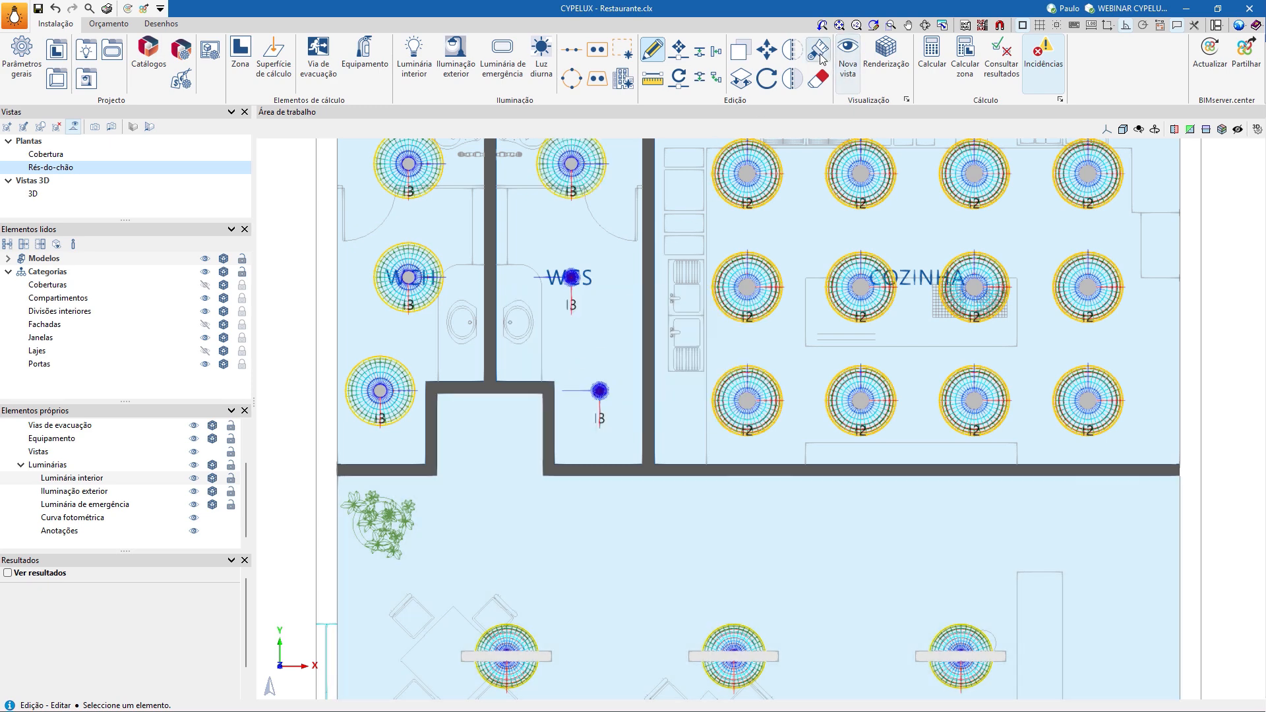
# - Match the height and rotation of the other two WCS luminaires to the uppermost one
pyautogui.click(818, 49)
pyautogui.click(571, 170)
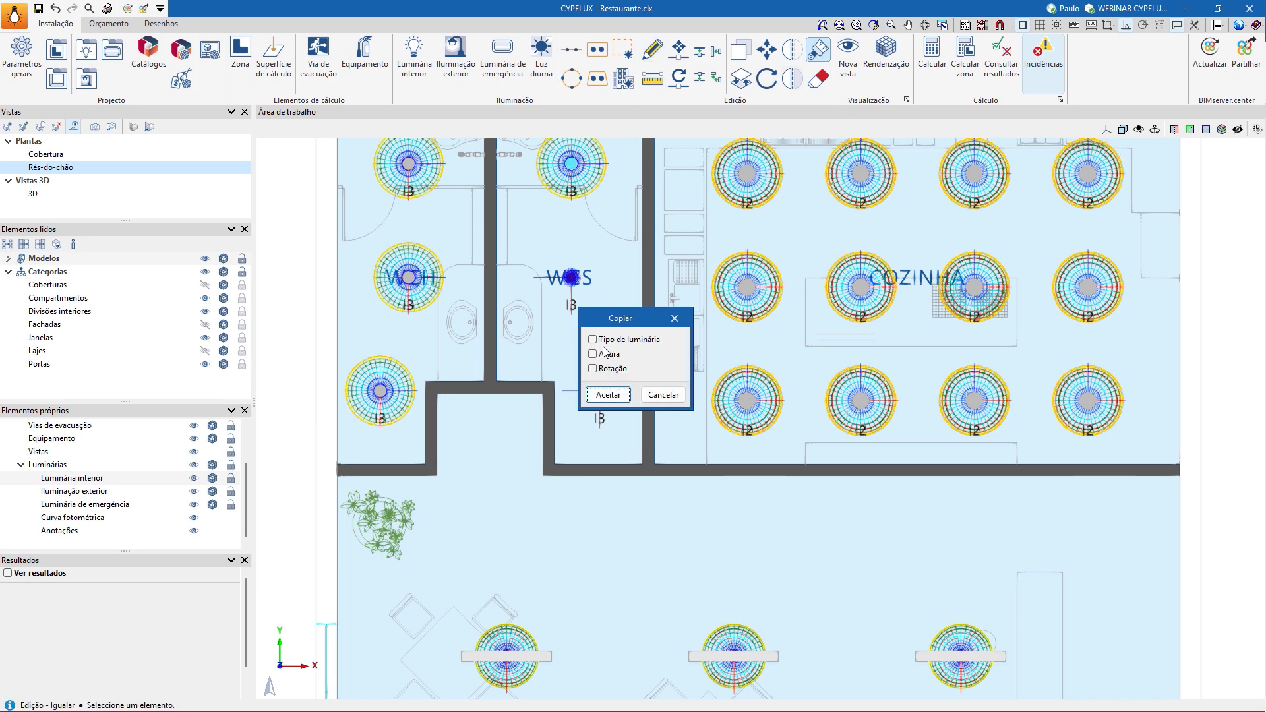
pyautogui.click(593, 354)
pyautogui.click(593, 368)
pyautogui.click(608, 394)
pyautogui.click(599, 390)
pyautogui.rightClick(592, 342)
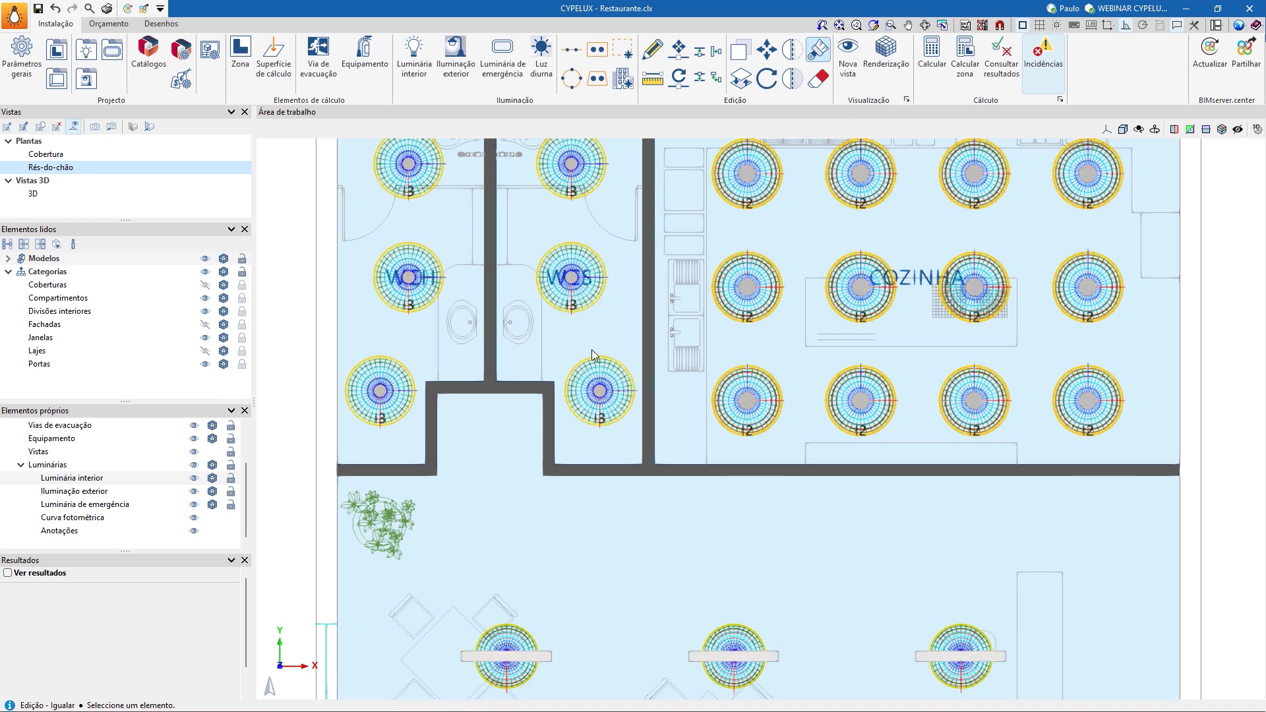
# - Check the WCS luminaires in the 3D view and return to the whole Rés-do-chão plan
pyautogui.scroll(-2, 607, 323)
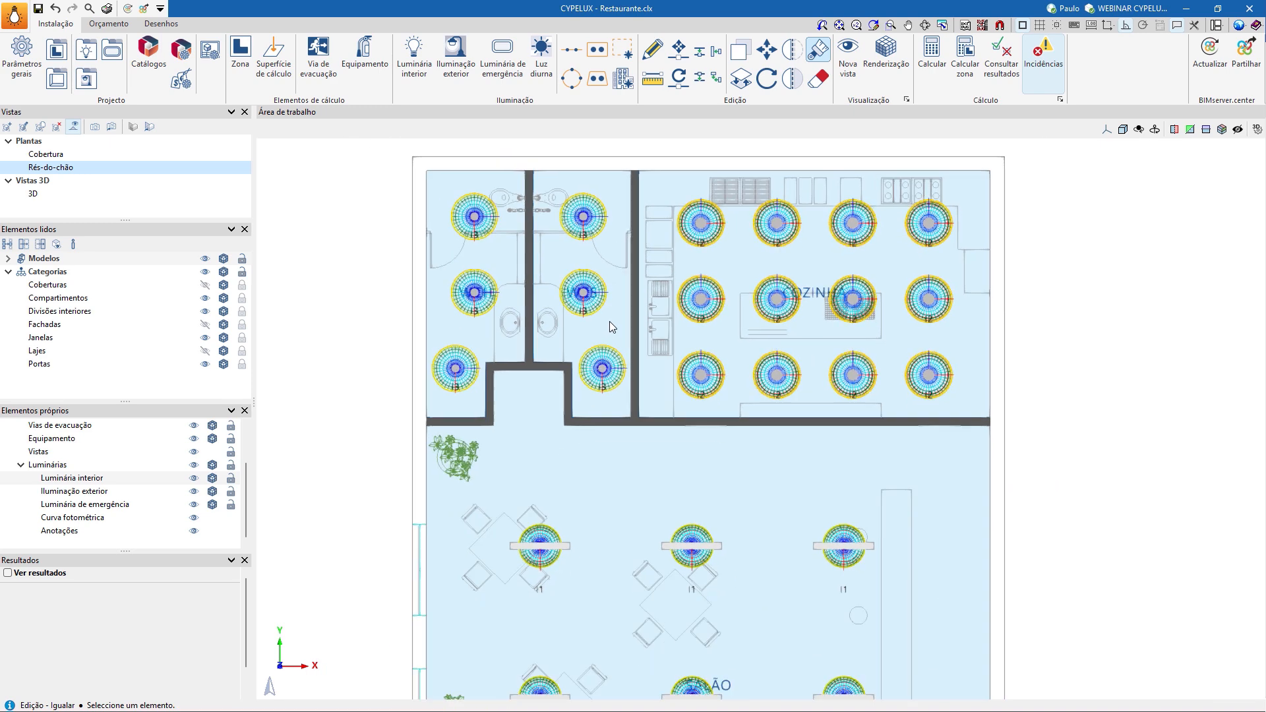
pyautogui.click(77, 194)
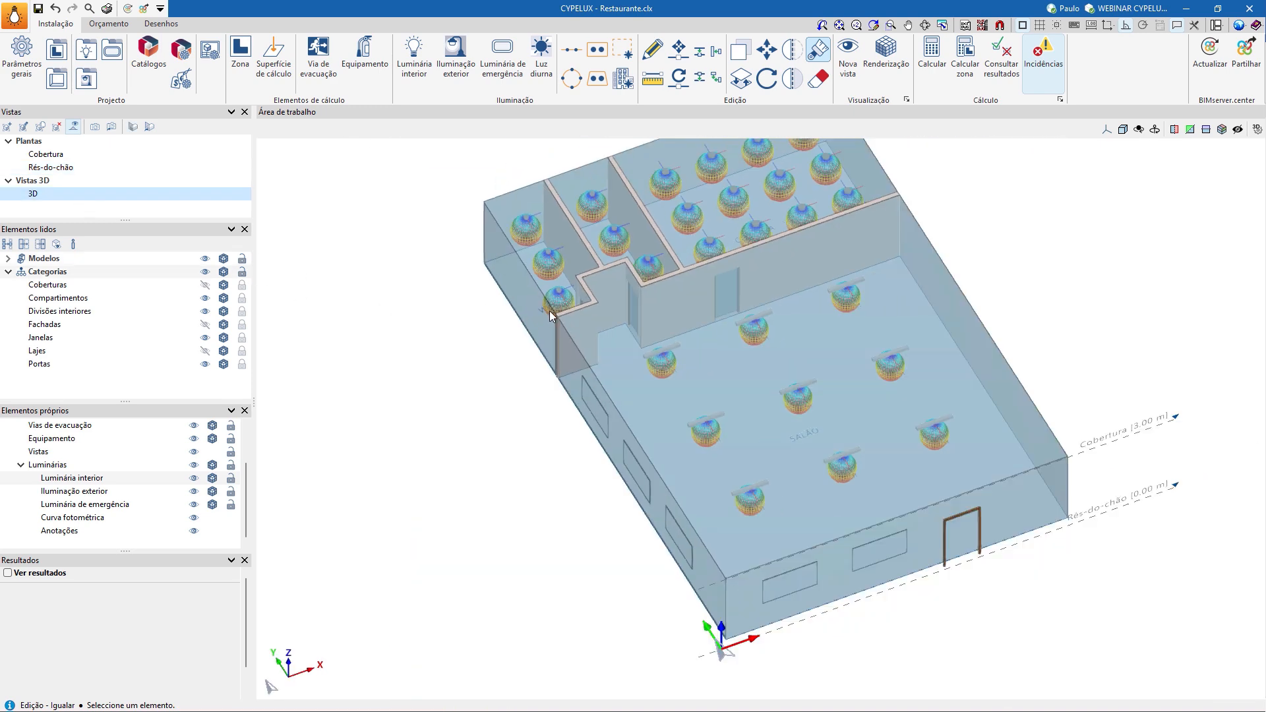
pyautogui.click(79, 166)
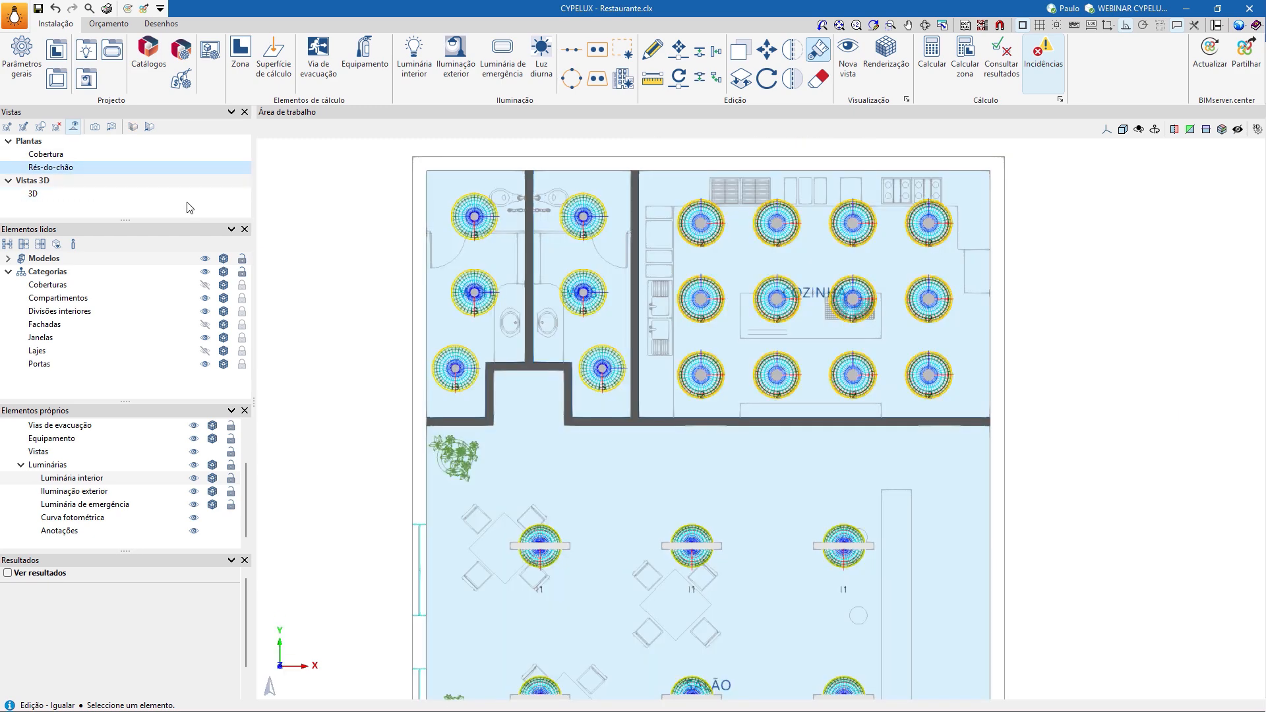
pyautogui.scroll(-1, 538, 257)
pyautogui.scroll(-1, 432, 240)
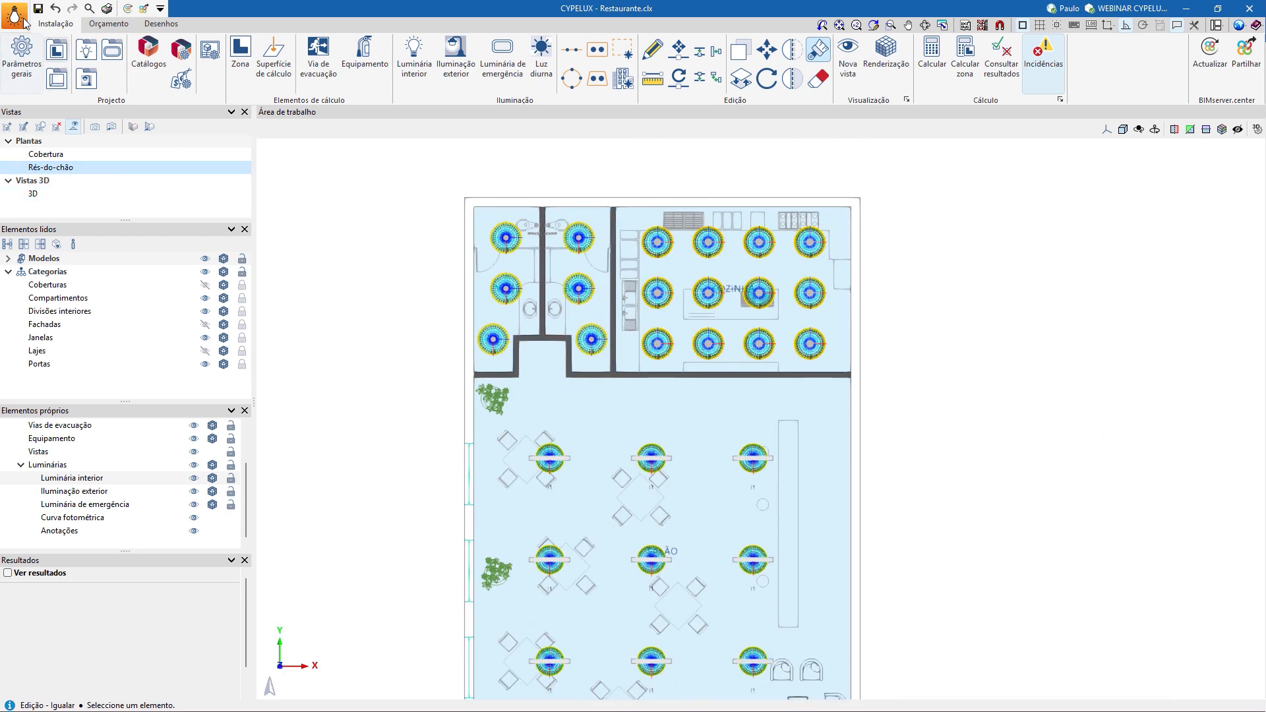
pyautogui.scroll(-1, 784, 269)
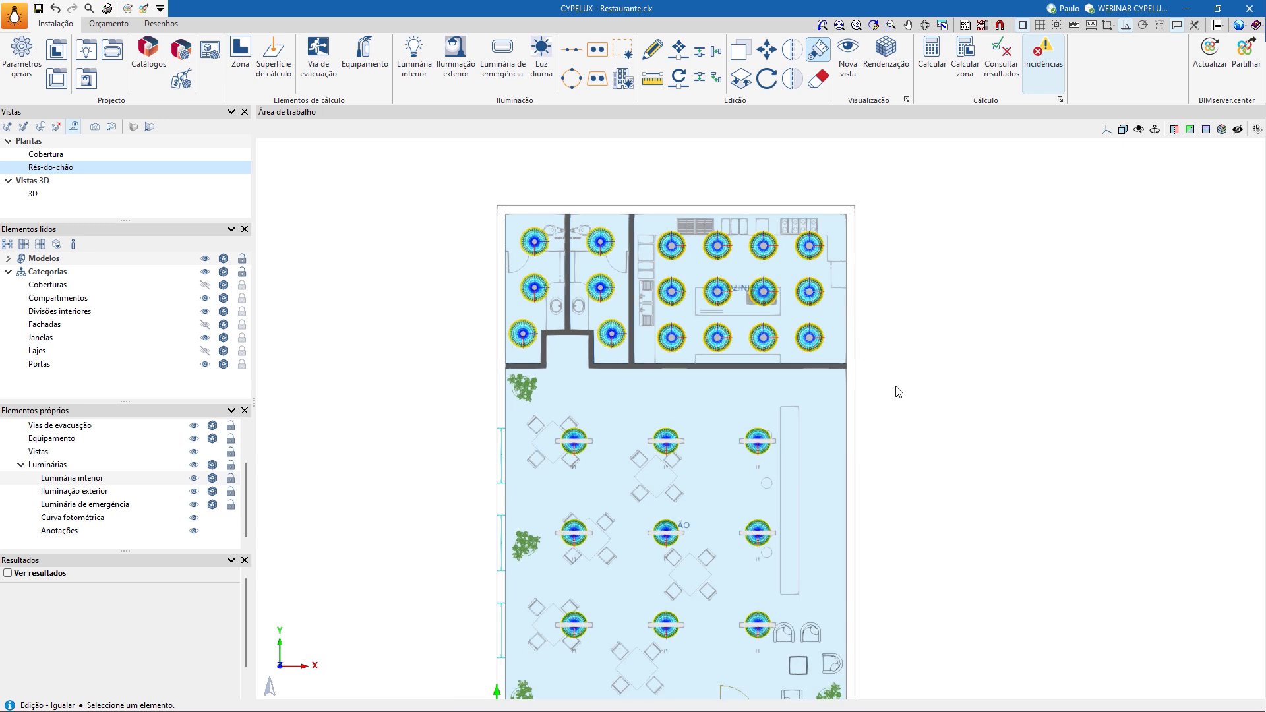
pyautogui.moveTo(895, 393); pyautogui.dragTo(900, 321, button='middle')
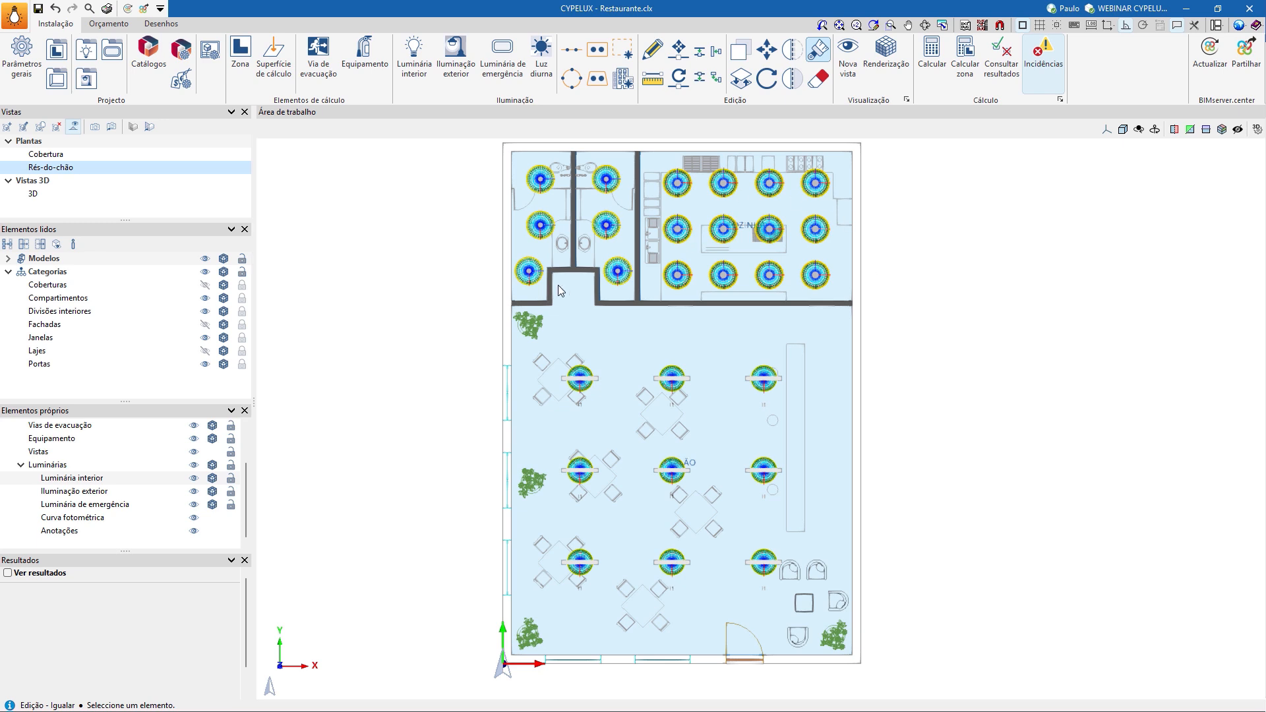
# - Calculate only the COZINHA zone and read its lighting results and verifications
pyautogui.click(965, 74)
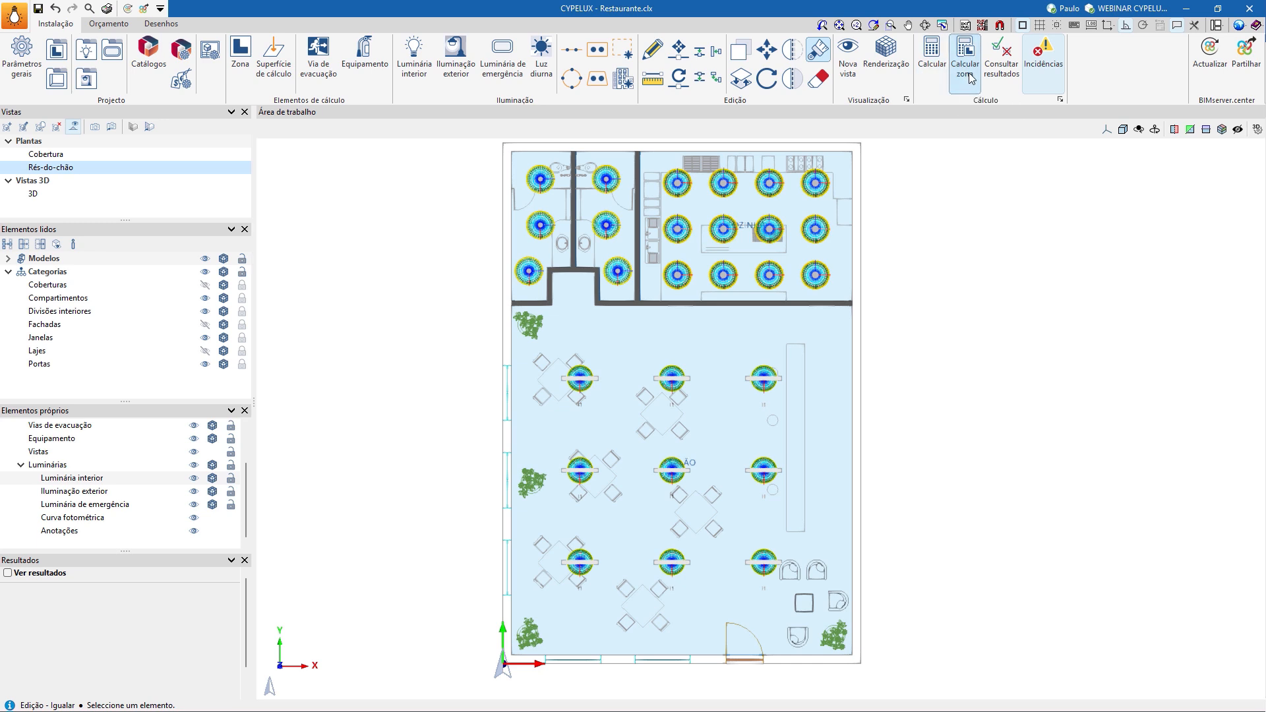
pyautogui.click(855, 173)
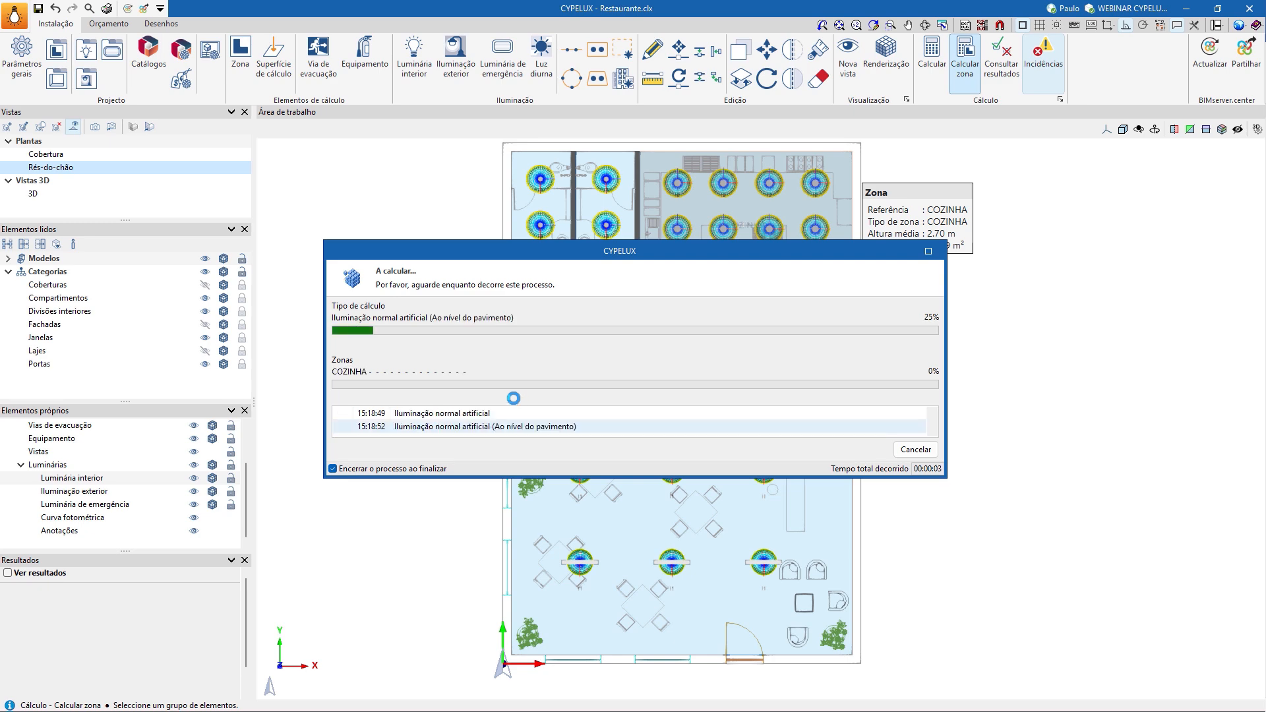
pyautogui.moveTo(836, 247)
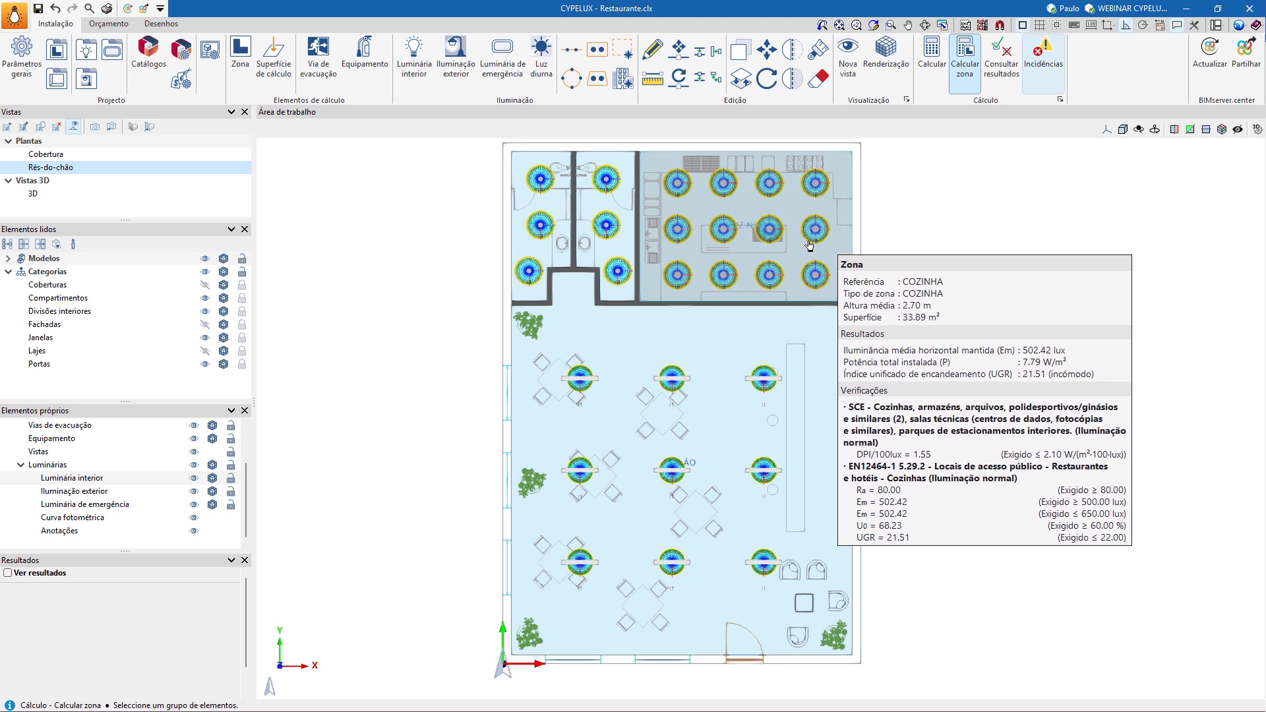
# - Calculate the whole project and read the lighting results of the COZINHA and WCS zones
pyautogui.click(936, 79)
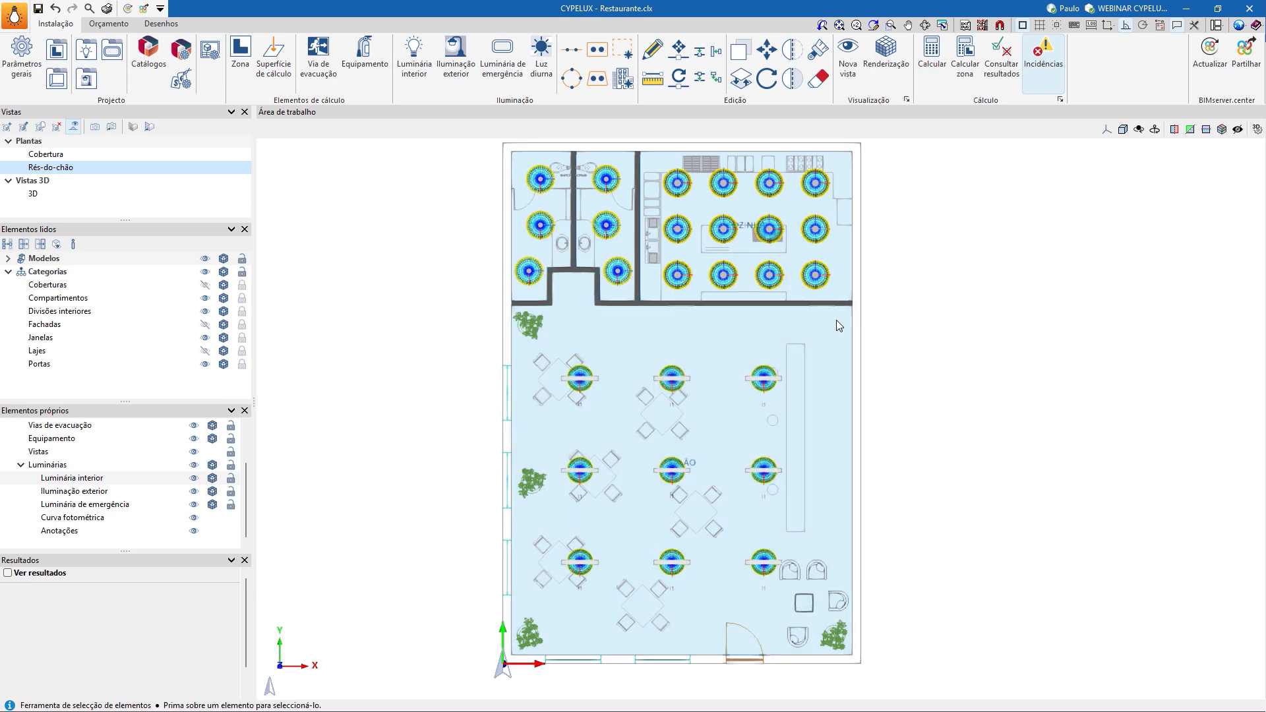
pyautogui.moveTo(667, 153)
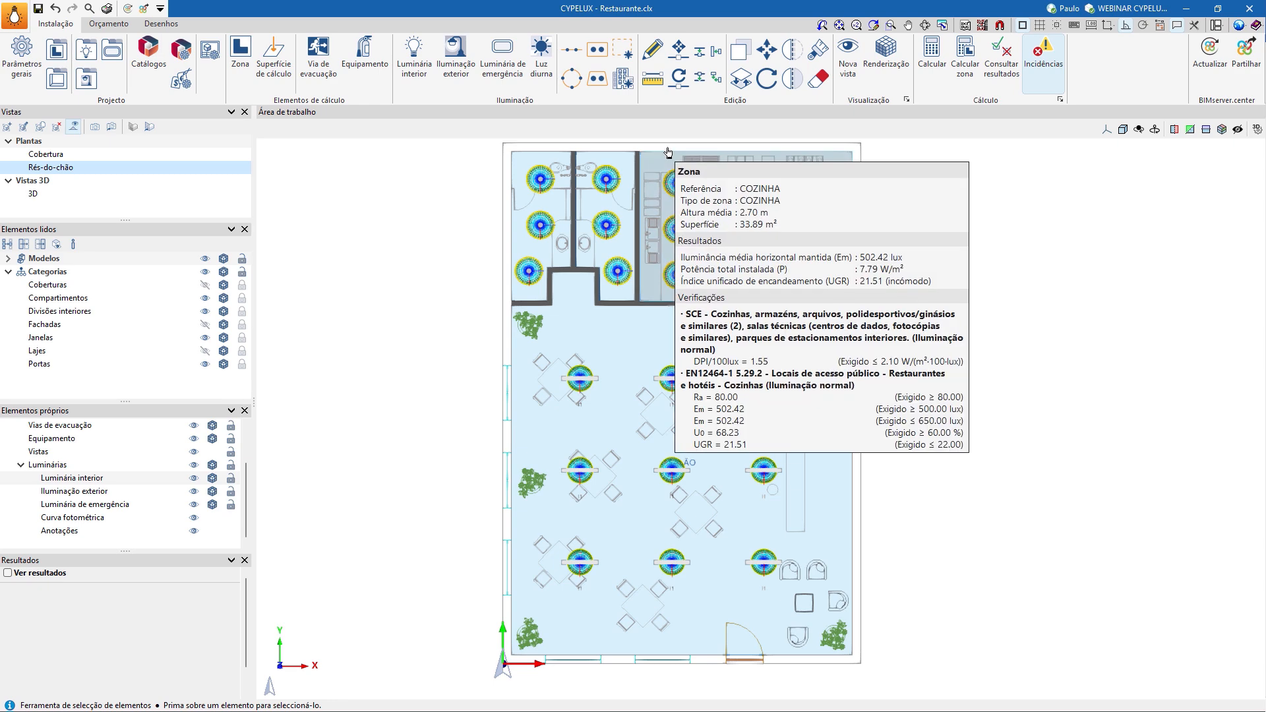
pyautogui.moveTo(615, 155)
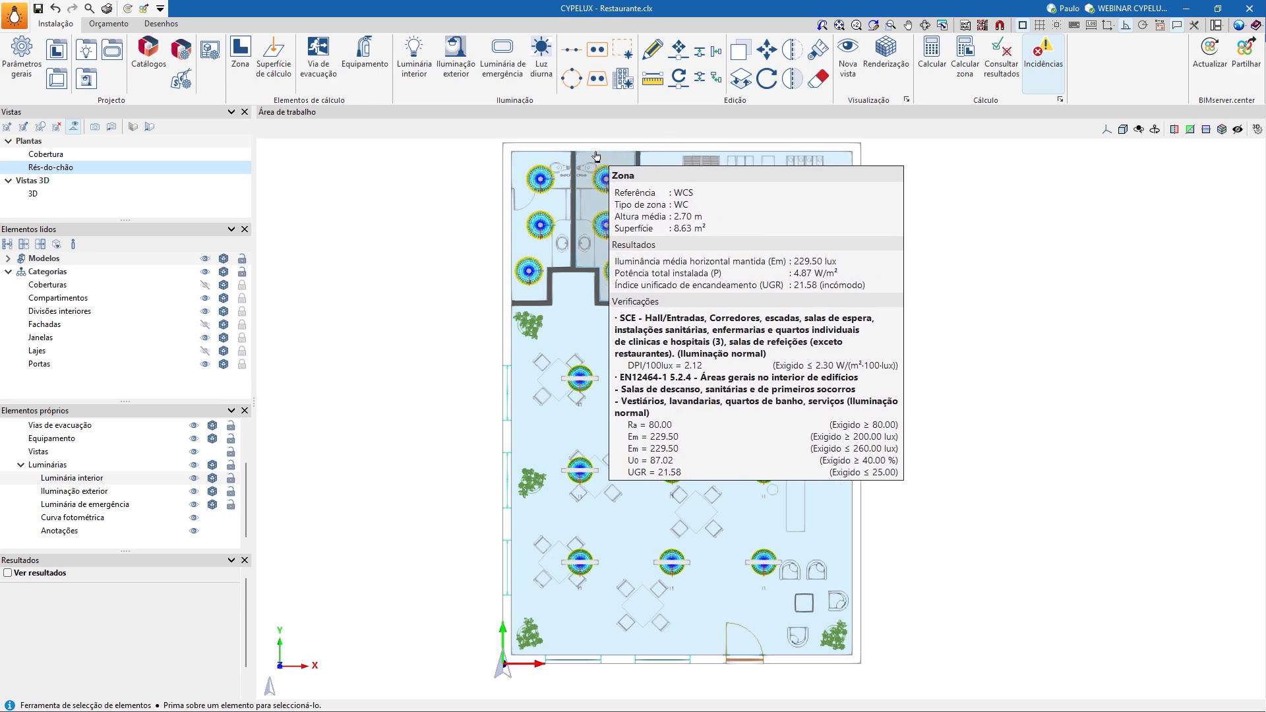
pyautogui.moveTo(571, 157)
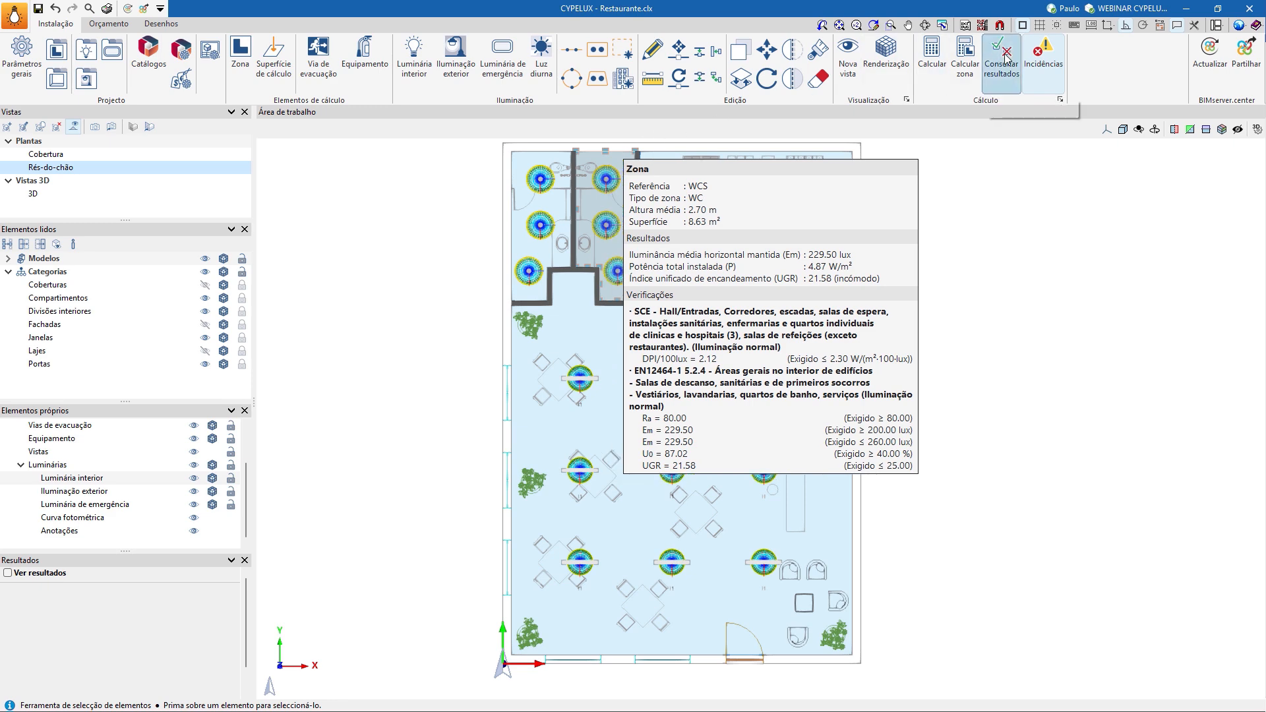
# - Examine the calculation results report of the WCS zone and close it
pyautogui.click(1006, 58)
pyautogui.click(595, 152)
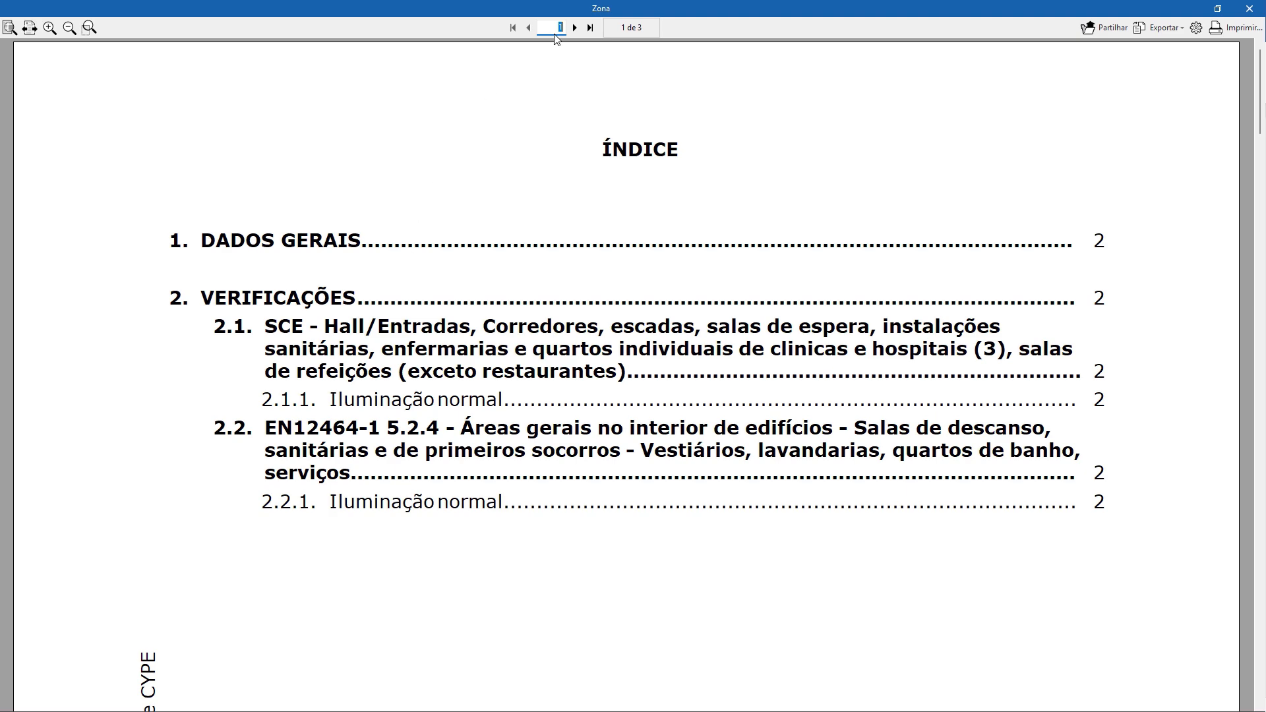
pyautogui.scroll(-5, 554, 155)
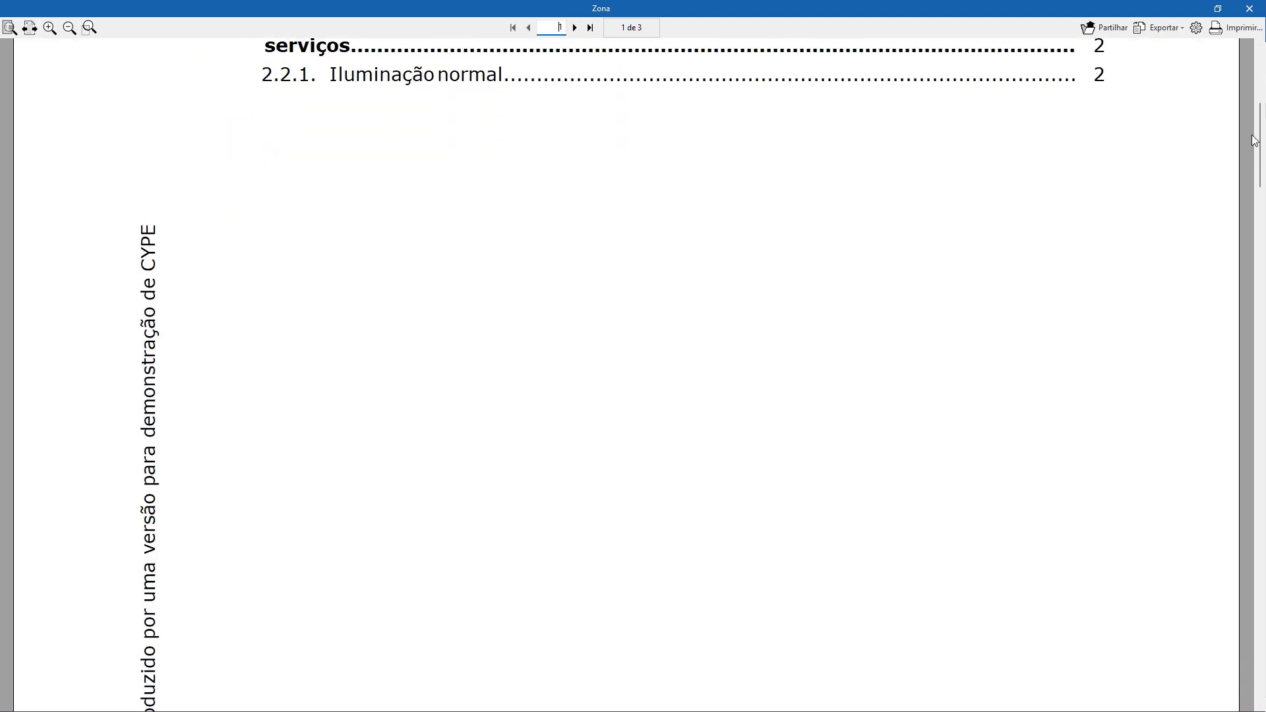
pyautogui.moveTo(1259, 138); pyautogui.dragTo(1224, 92)
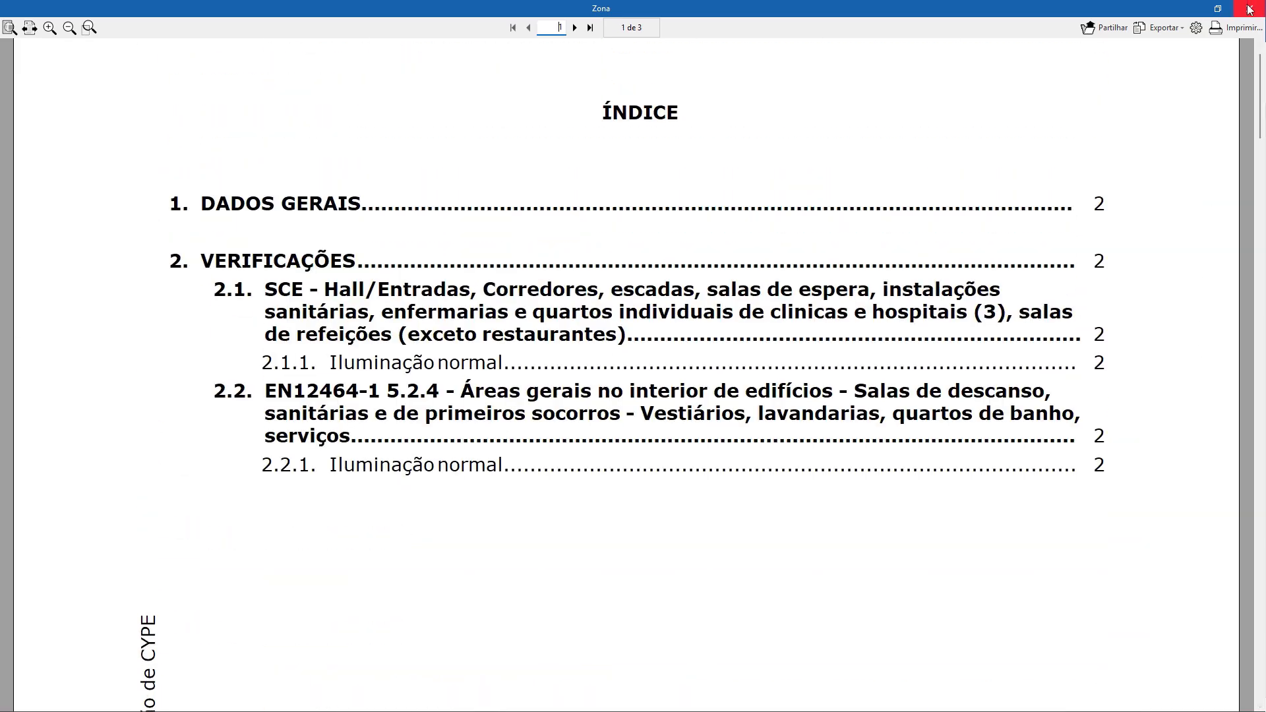
pyautogui.click(1249, 8)
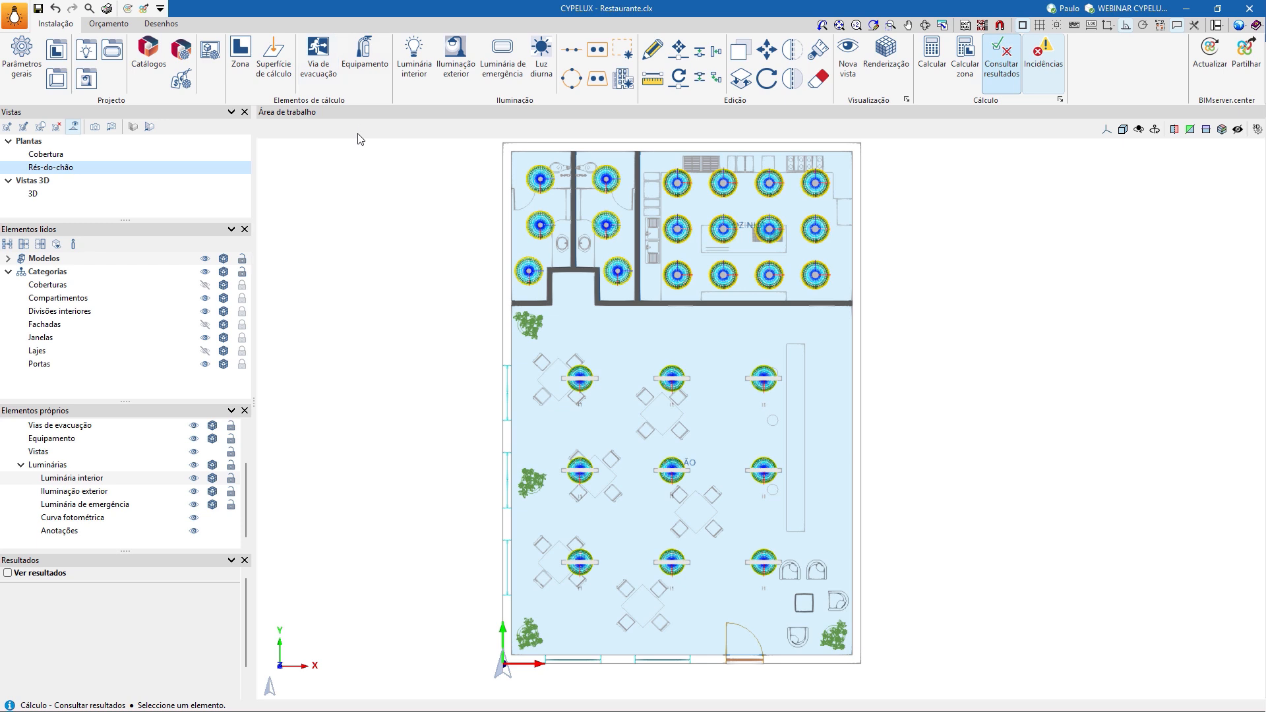
# - Add a new zone verification to the zone-specific requirements and name it "Iluminação de emergência"
pyautogui.click(31, 58)
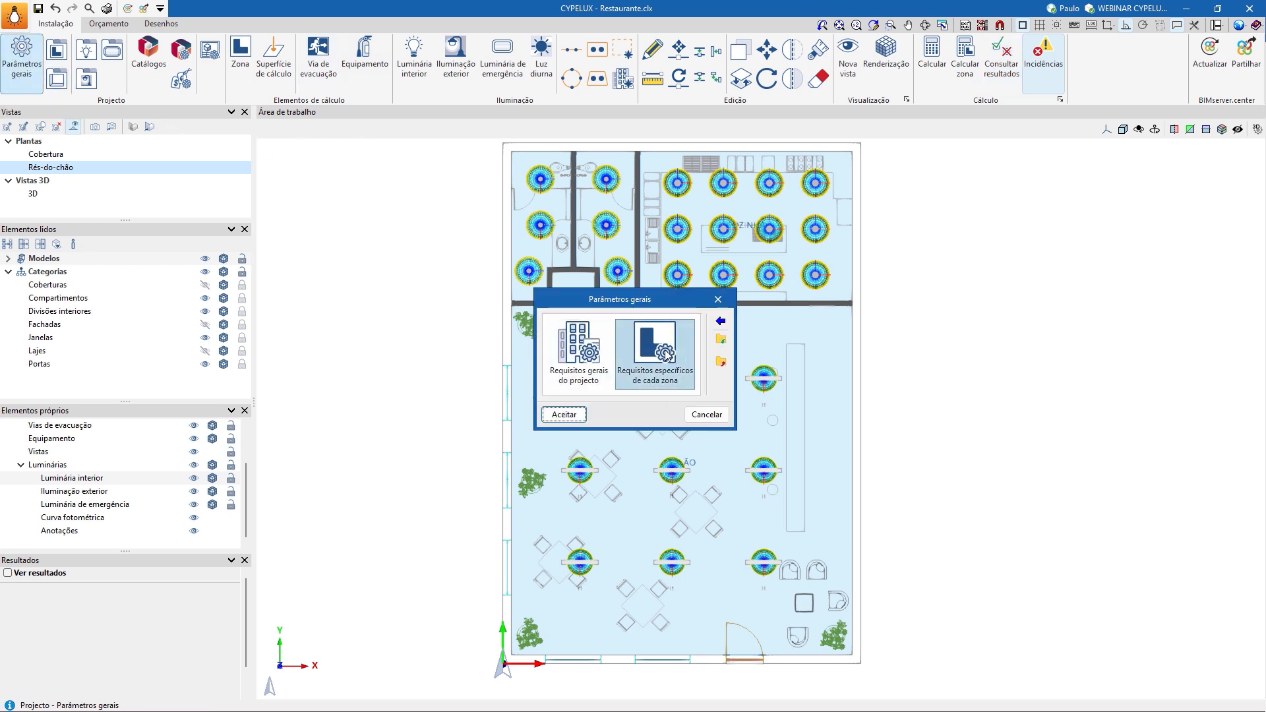
pyautogui.click(668, 354)
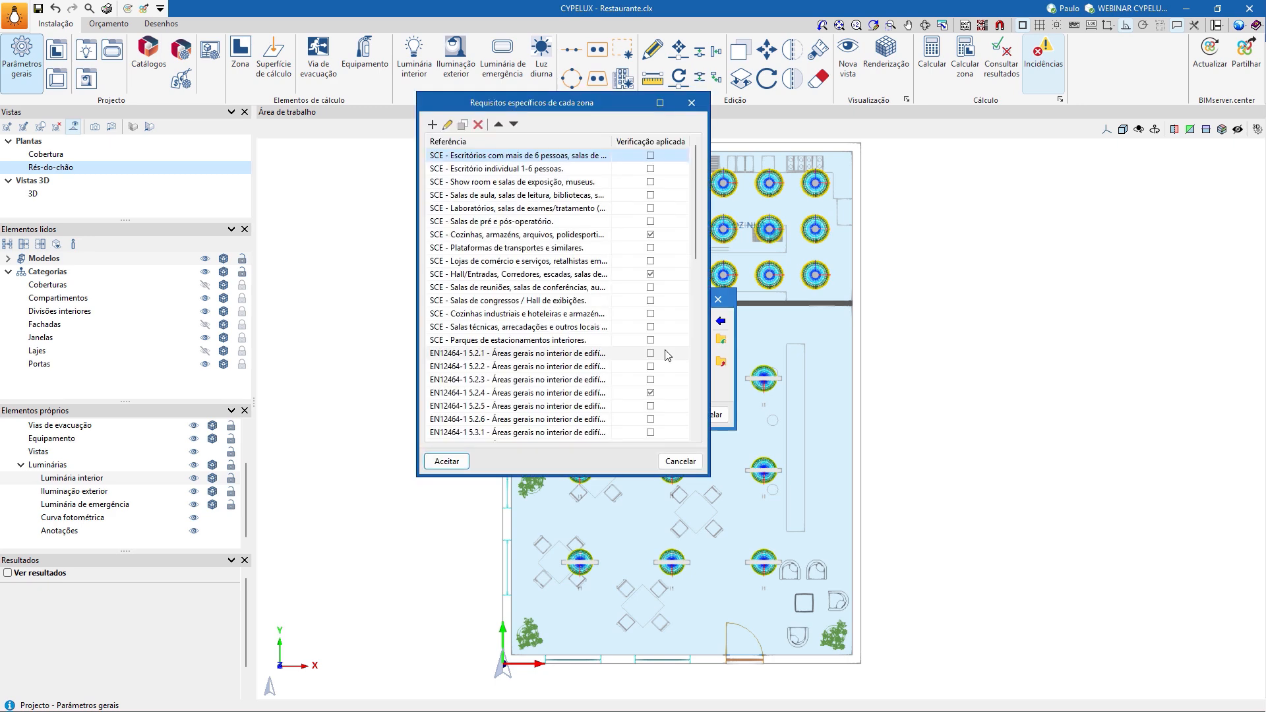
pyautogui.click(659, 103)
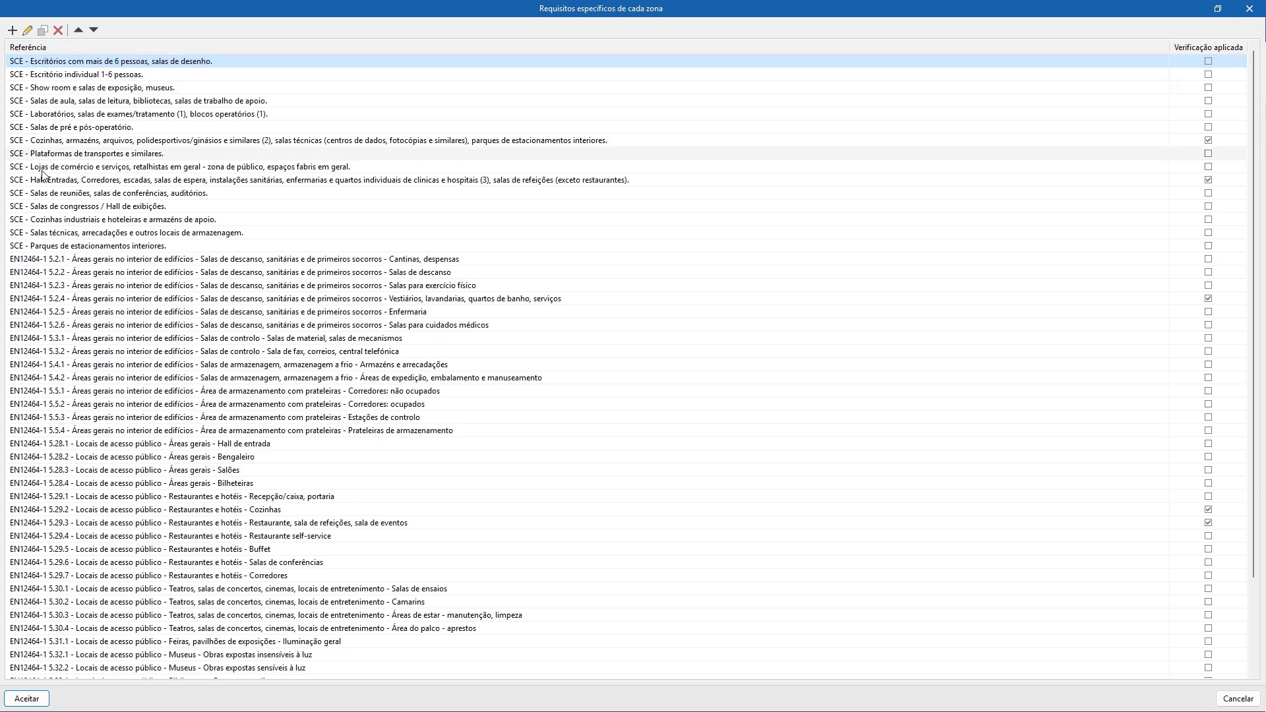
pyautogui.scroll(-3, 46, 165)
pyautogui.scroll(3, 66, 257)
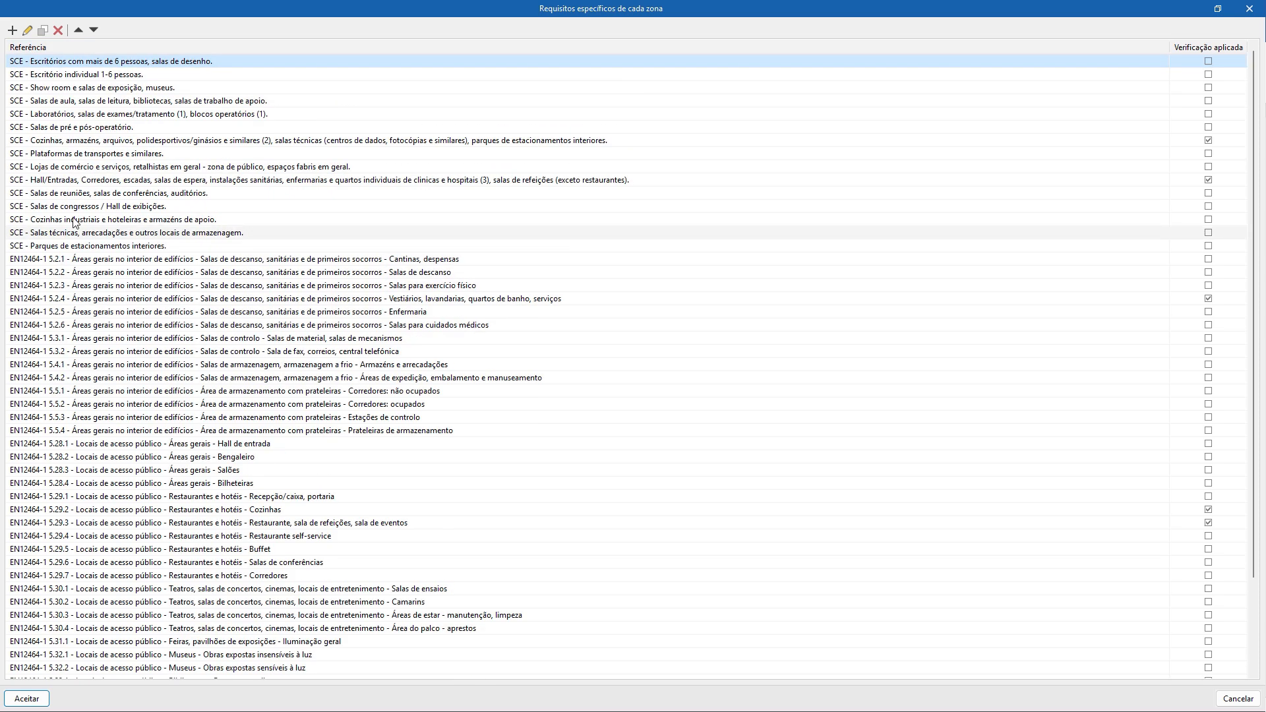
pyautogui.click(12, 30)
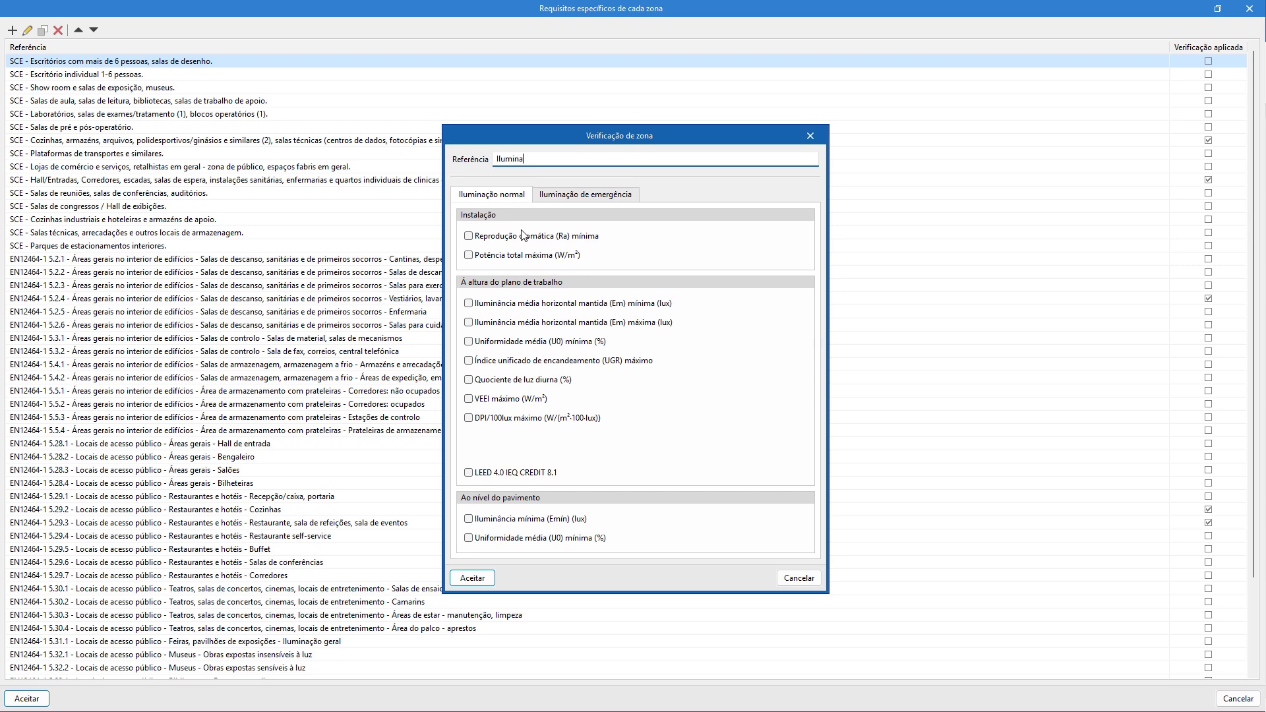
pyautogui.write('Iluminação de emergência')
# - Require a minimum average maintained horizontal illuminance of 1 lux at floor level for emergency lighting, with the reference note "NT 23"
pyautogui.click(595, 200)
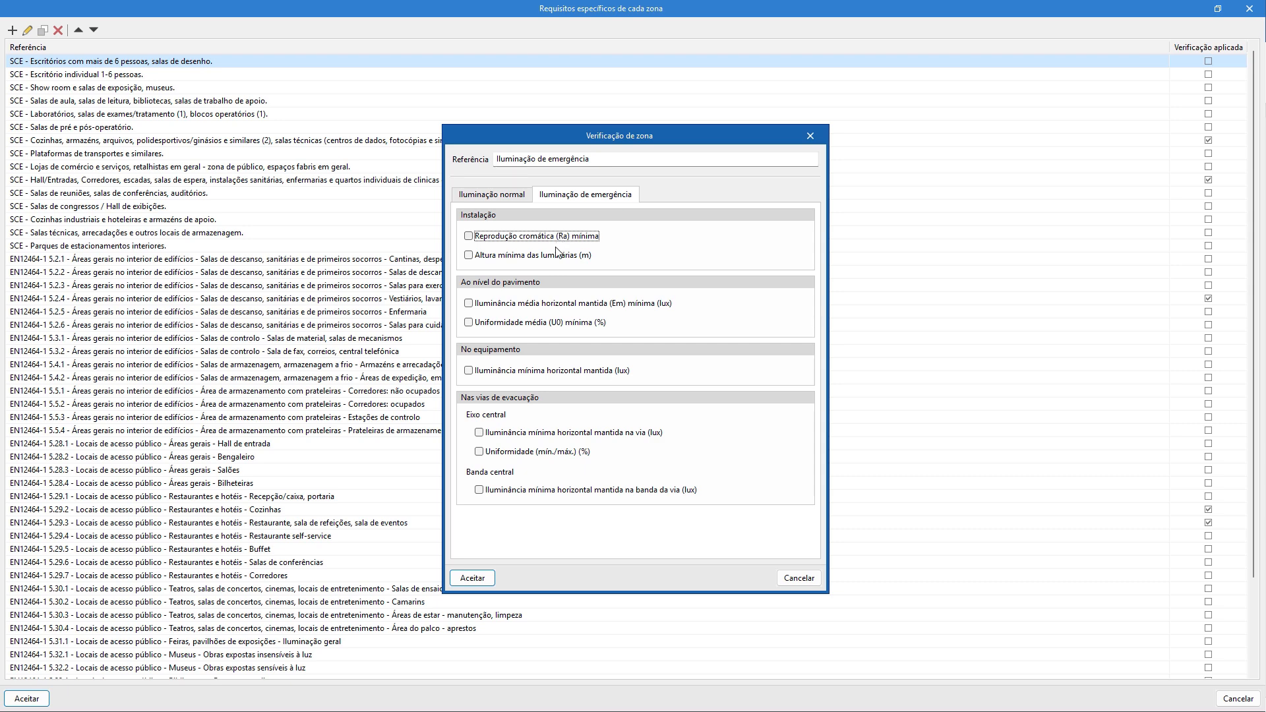
pyautogui.click(540, 302)
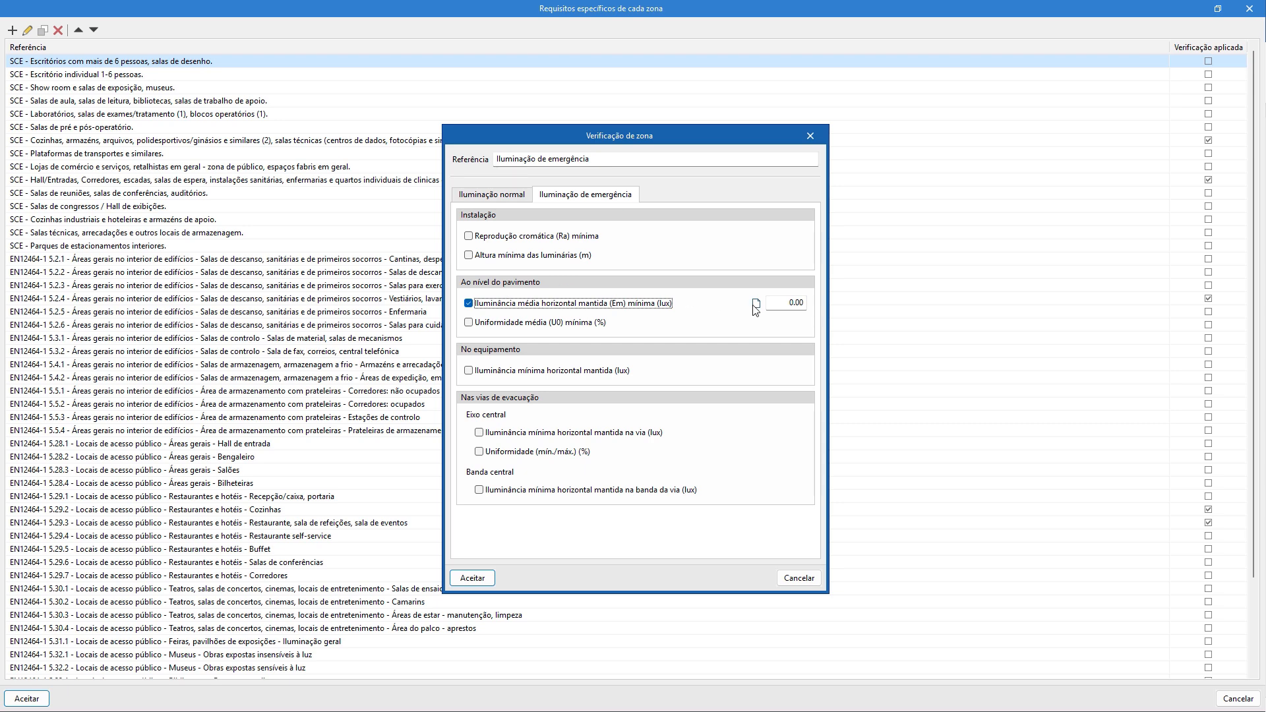
pyautogui.click(778, 304)
pyautogui.write('1')
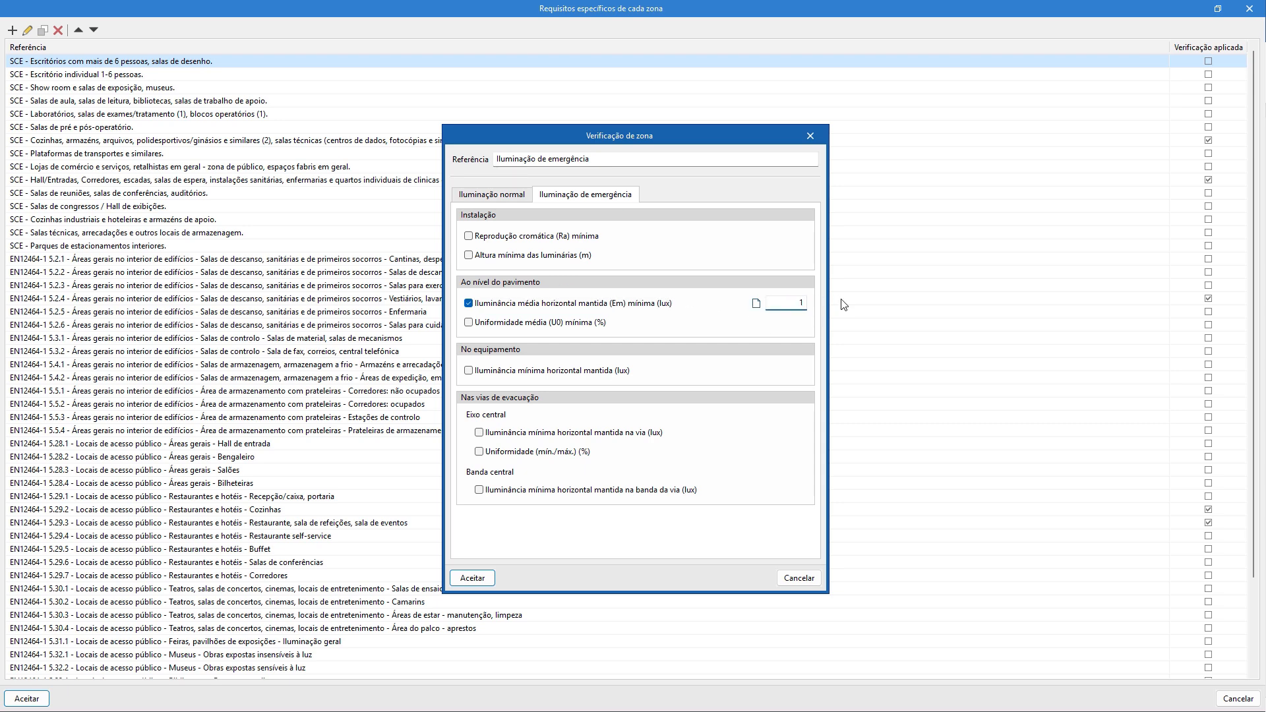
pyautogui.click(756, 304)
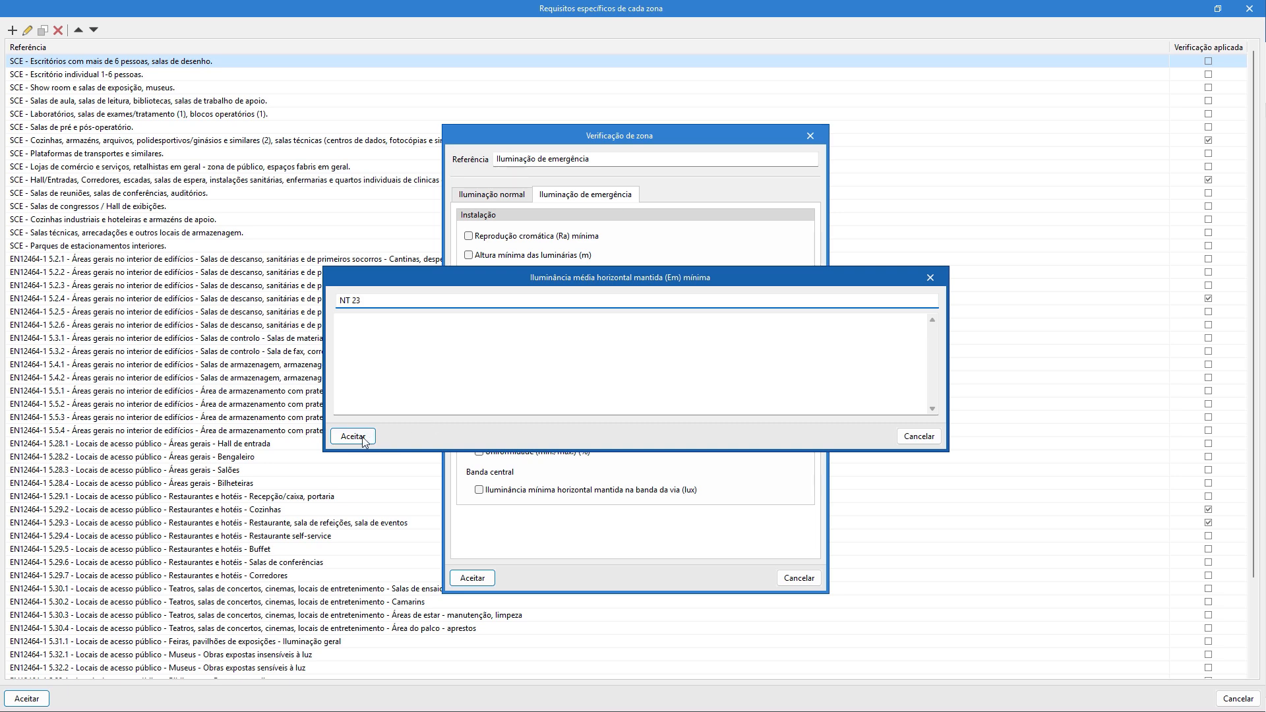
pyautogui.press('Return')
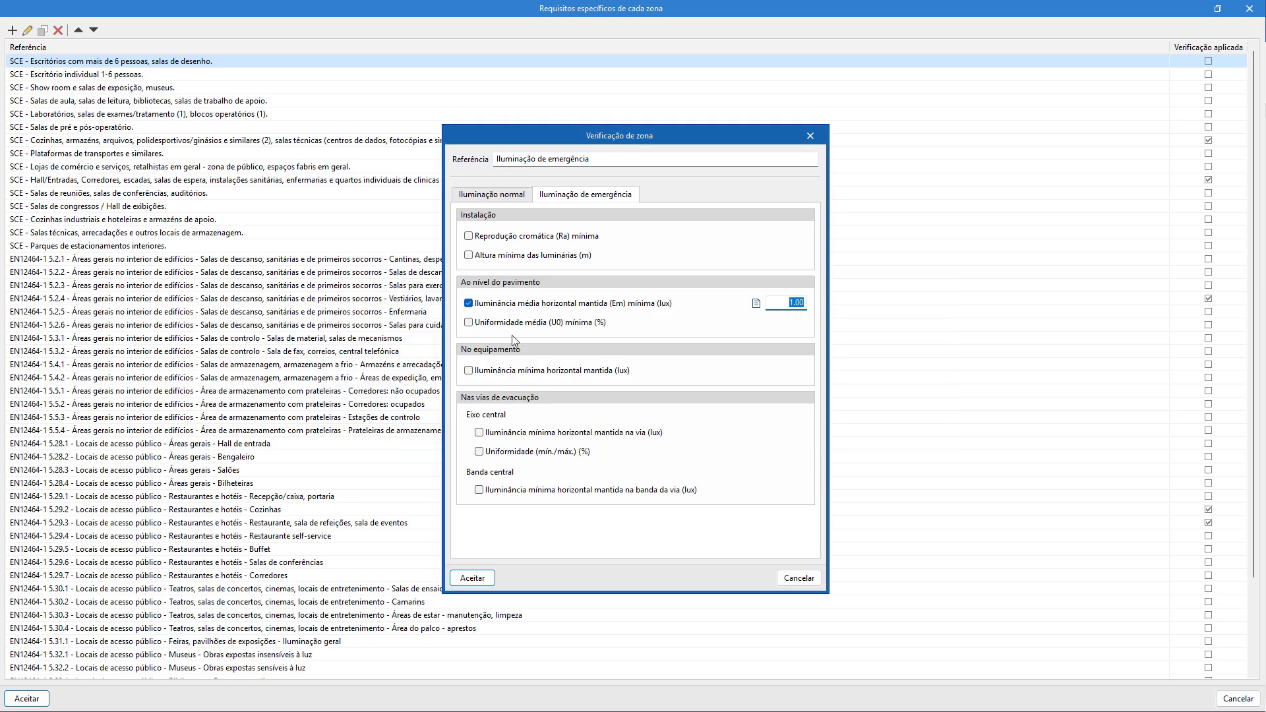
# - Require a minimum maintained horizontal illuminance of 15 lux on equipment, with the reference note "EN 1838"
pyautogui.click(511, 373)
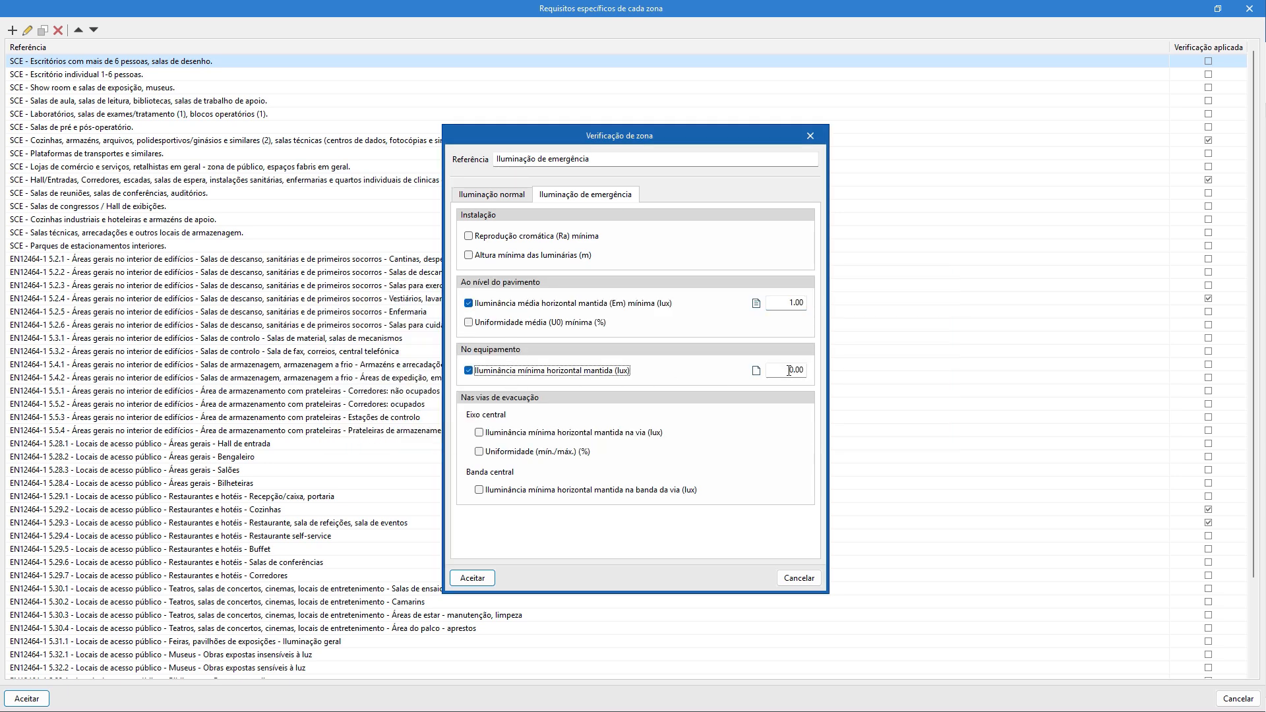
pyautogui.click(787, 371)
pyautogui.write('15')
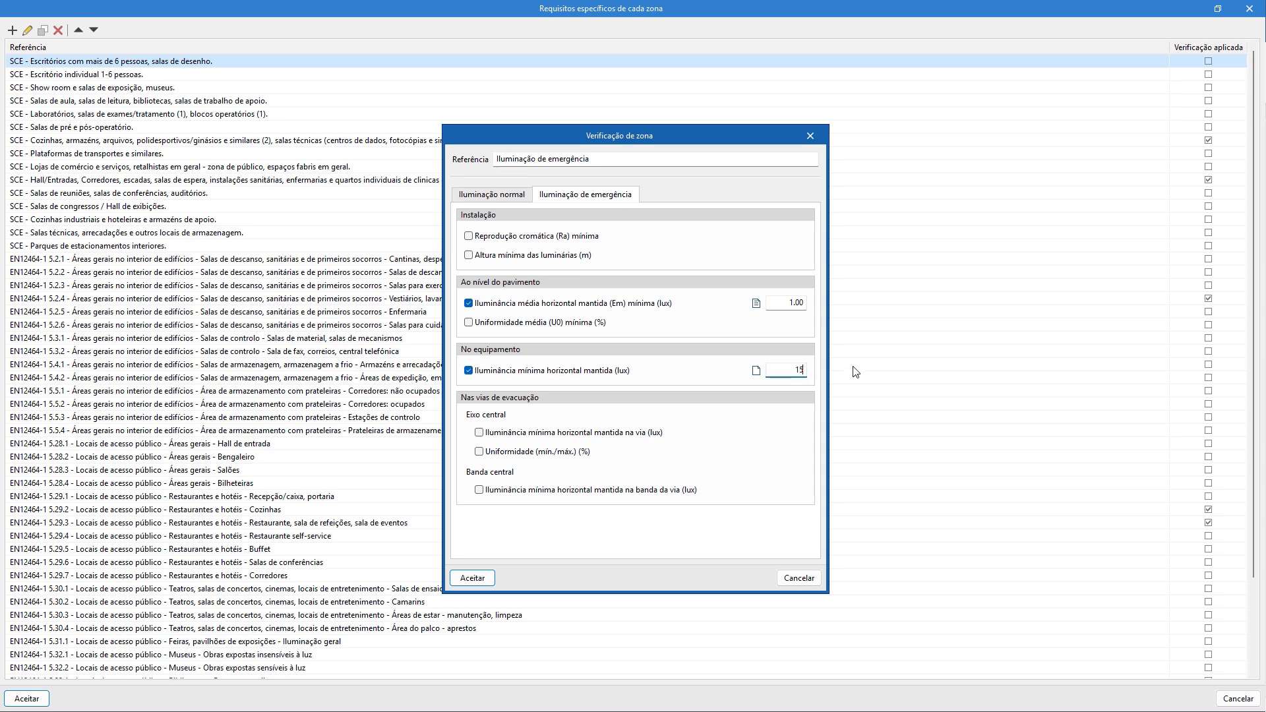
pyautogui.click(755, 372)
pyautogui.write('EN 1838')
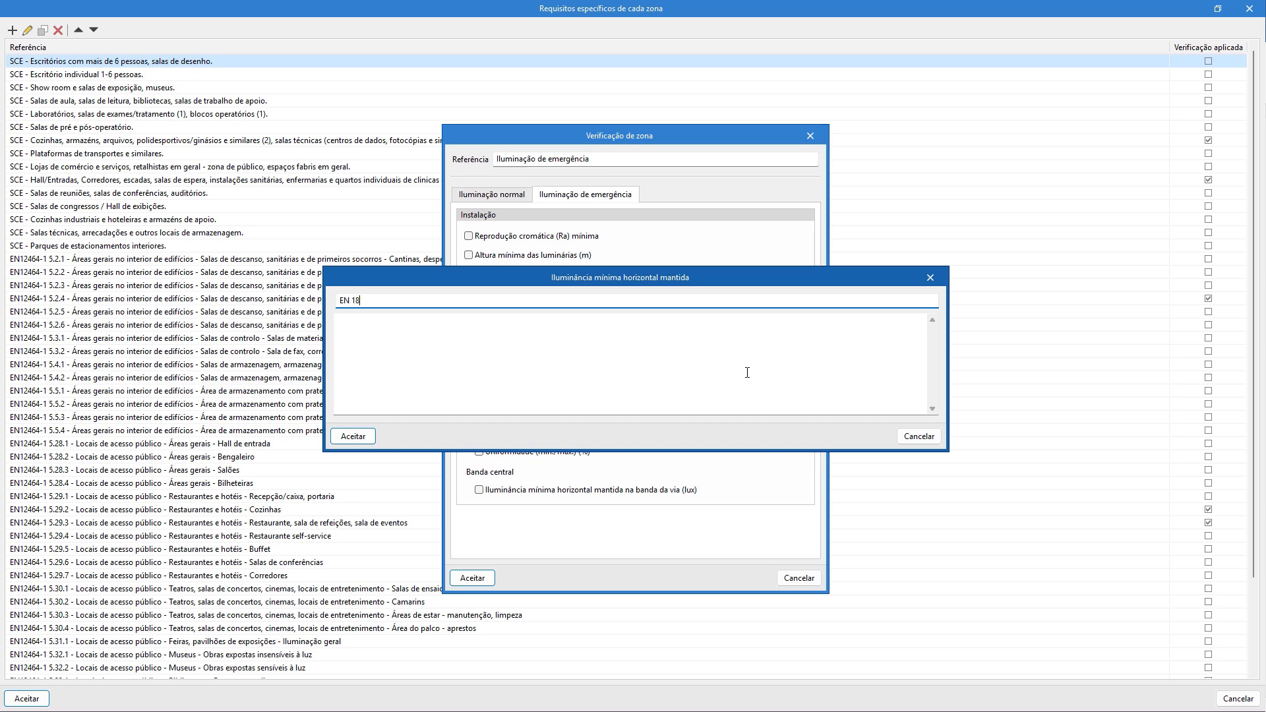
pyautogui.click(352, 436)
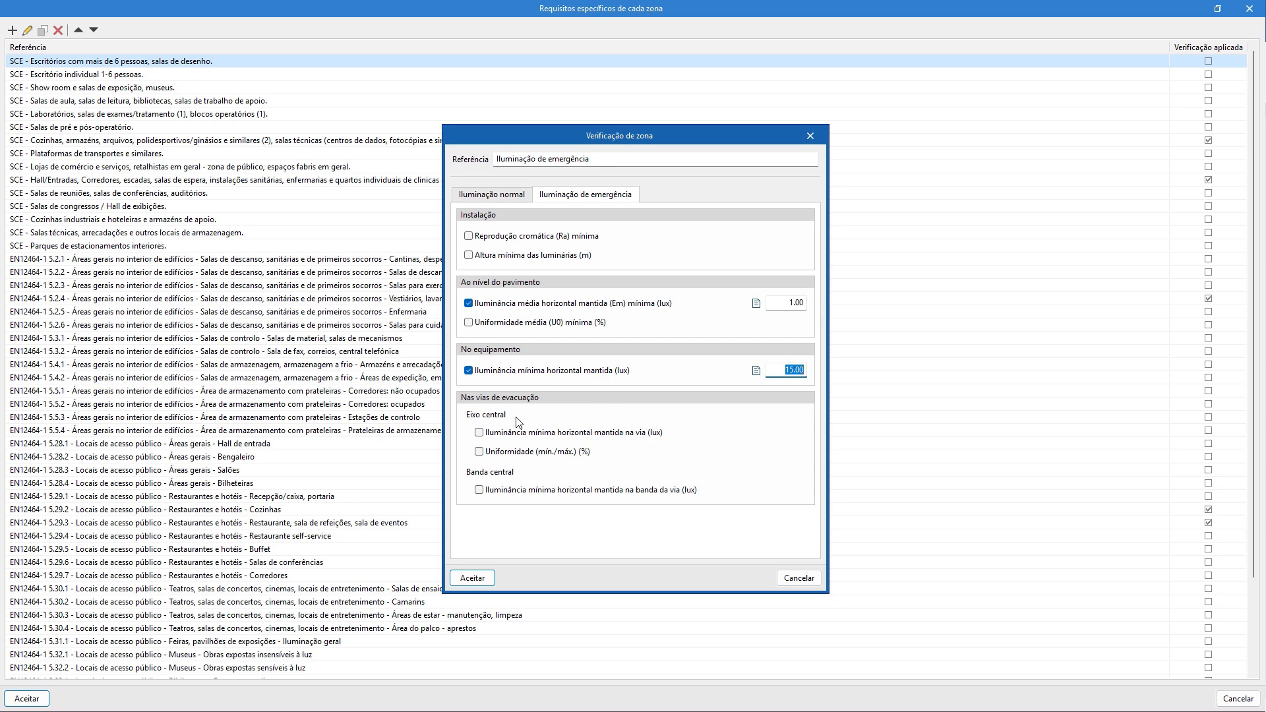
# - Require 1 lux minimum illuminance on both the central axis and central band of evacuation routes, and save the general parameters
pyautogui.click(519, 437)
pyautogui.click(784, 432)
pyautogui.write('1')
pyautogui.click(622, 493)
pyautogui.click(791, 489)
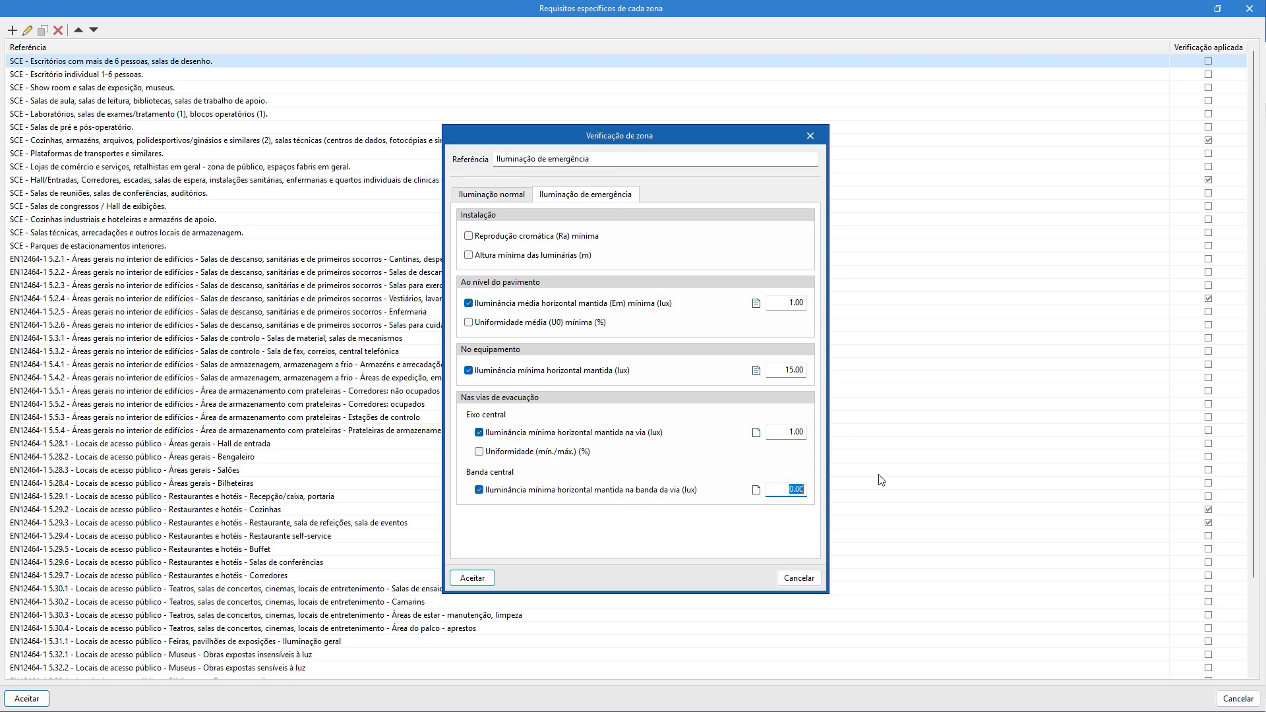
pyautogui.write('1')
pyautogui.click(472, 578)
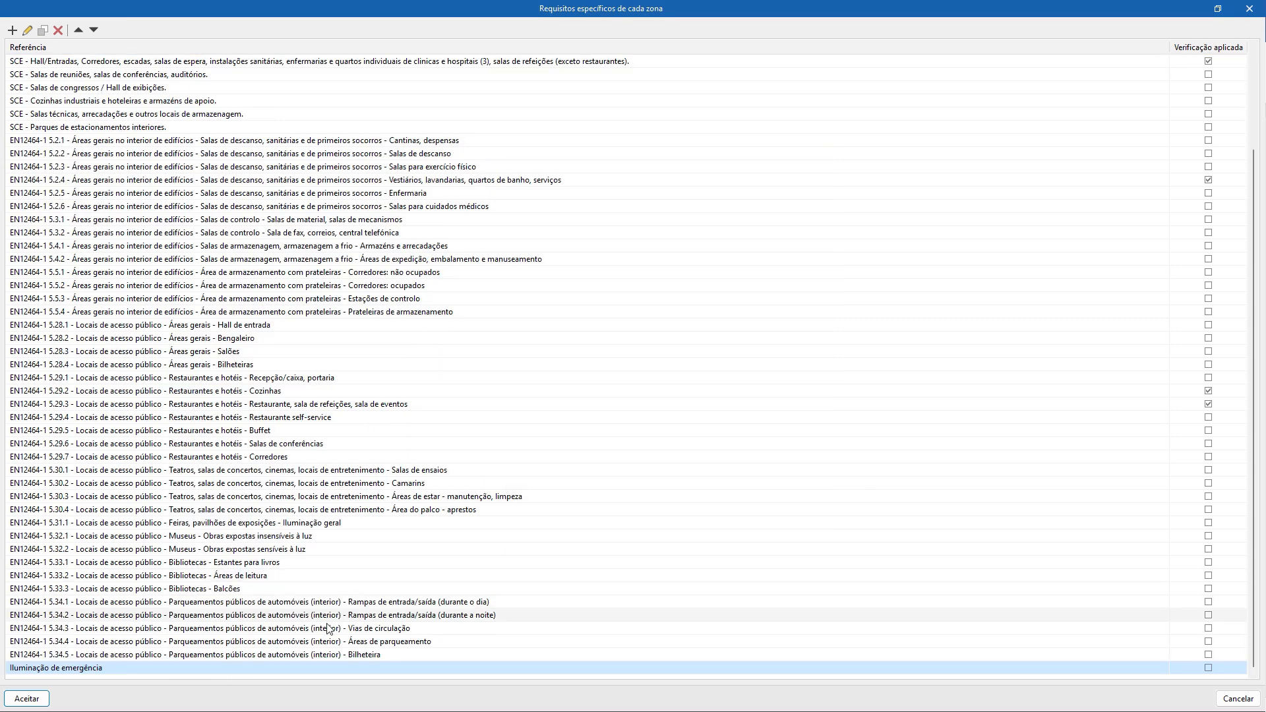
pyautogui.click(29, 698)
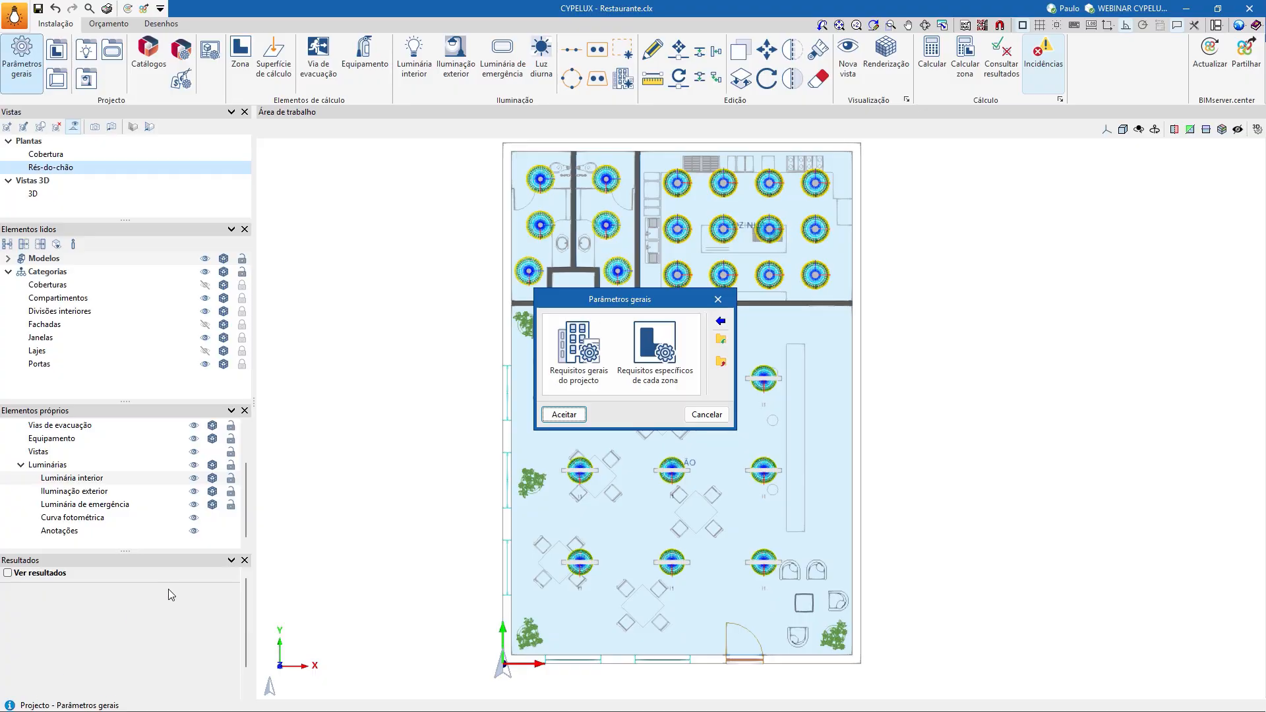
pyautogui.click(562, 415)
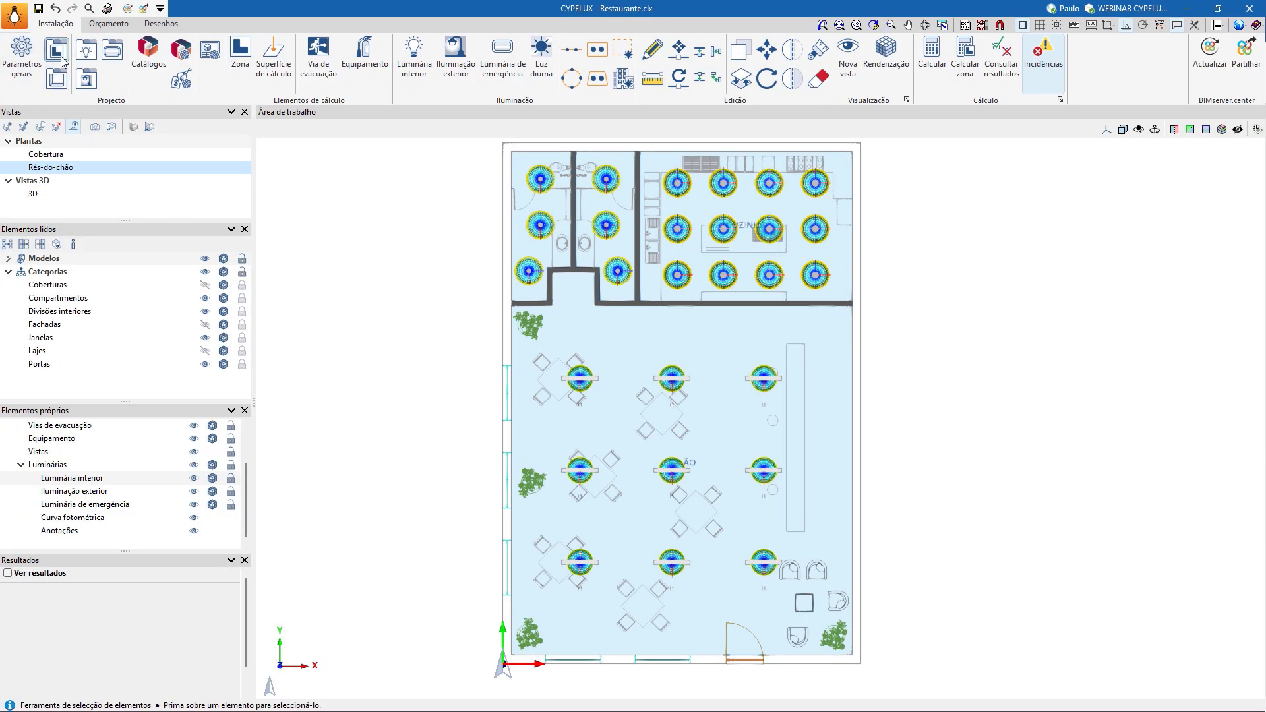
# - Add the "Iluminação de emergência" verification to the SALÃO zone type
pyautogui.click(58, 55)
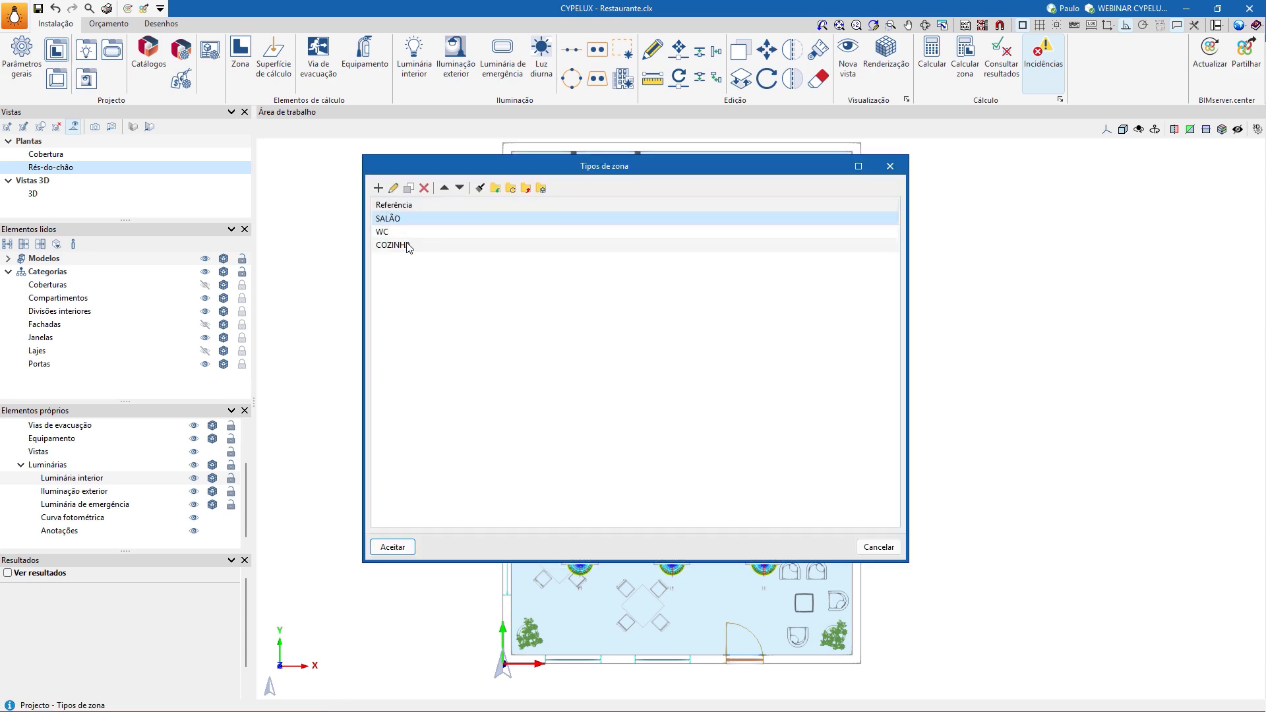
pyautogui.click(393, 191)
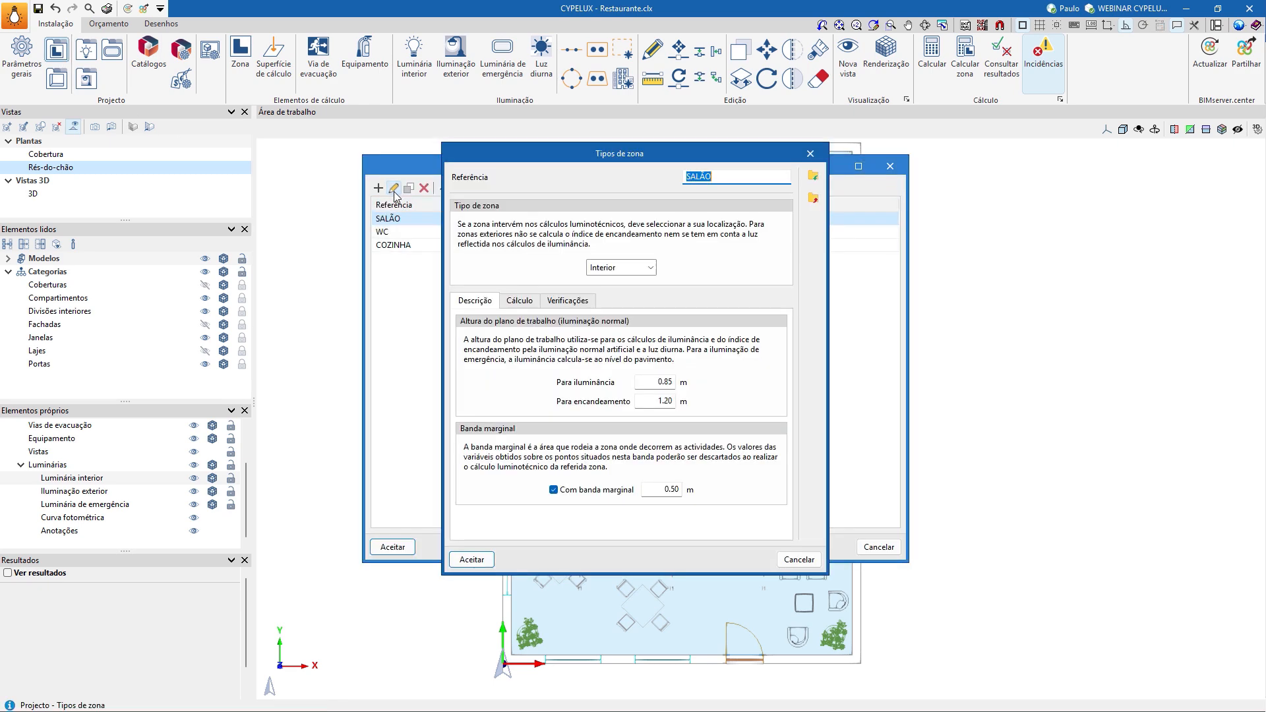
pyautogui.click(567, 301)
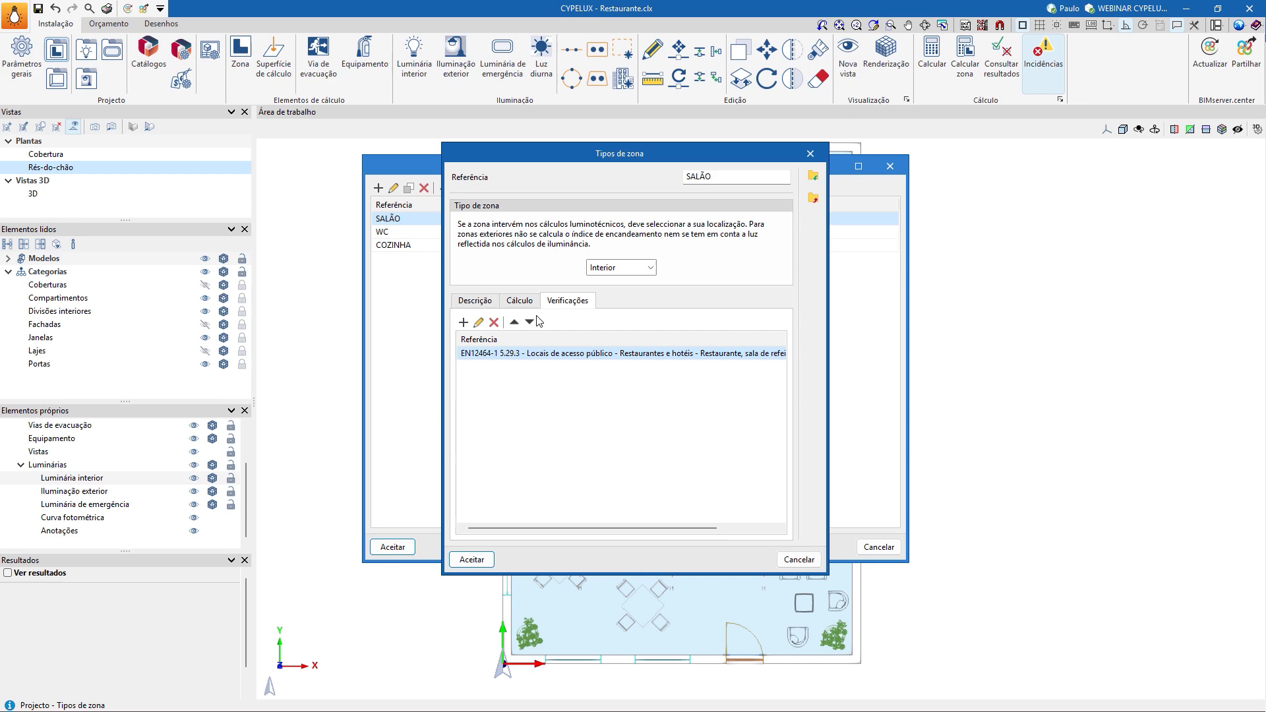
pyautogui.click(462, 322)
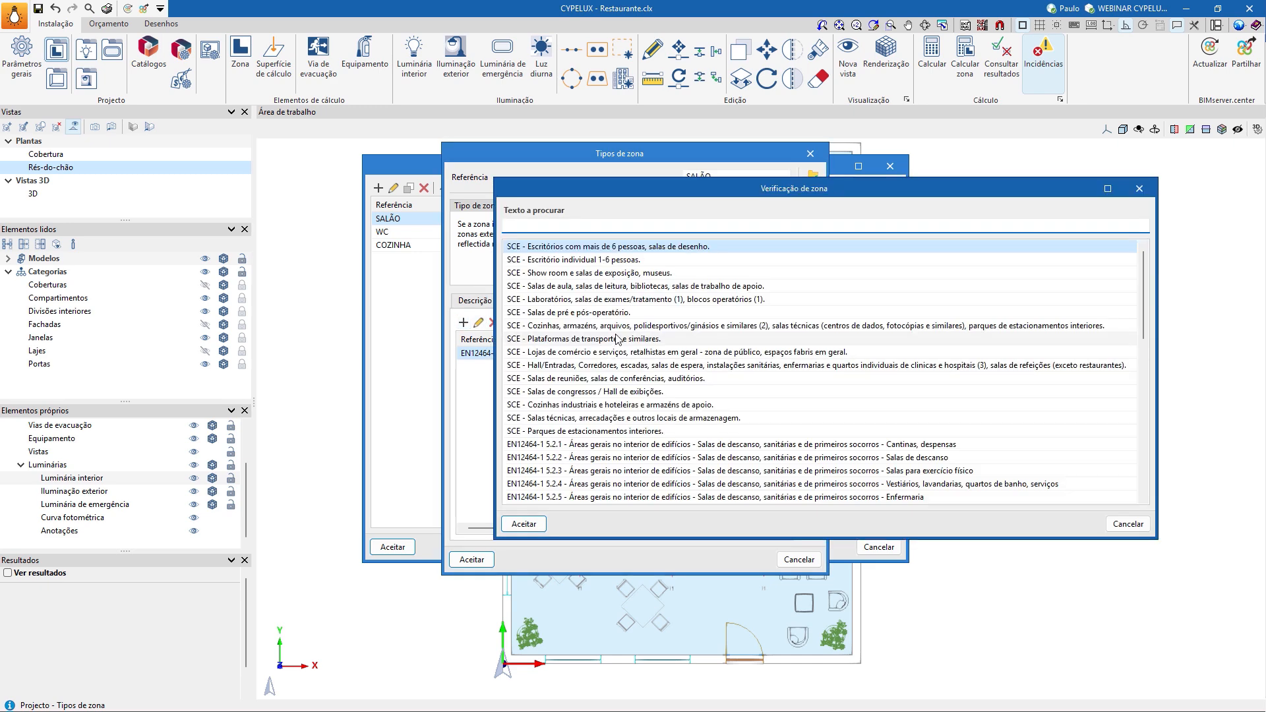
pyautogui.write('ilu')
pyautogui.click(587, 259)
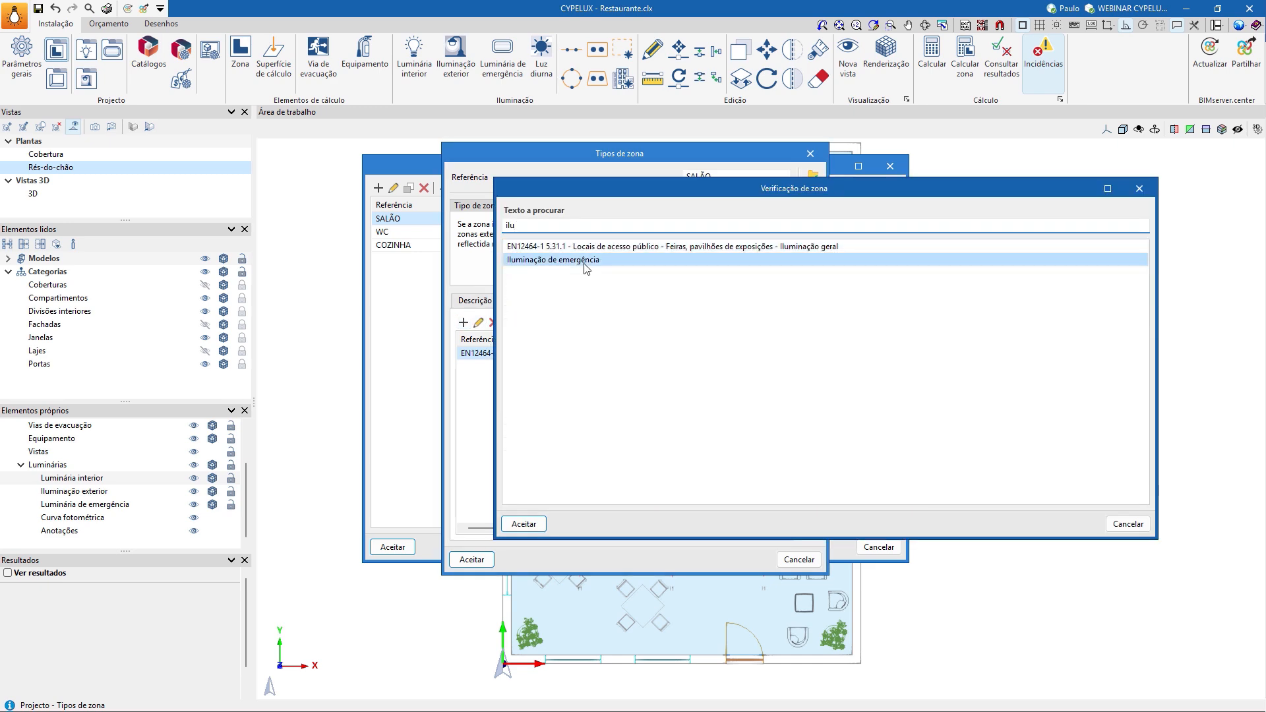
pyautogui.click(523, 524)
pyautogui.click(471, 559)
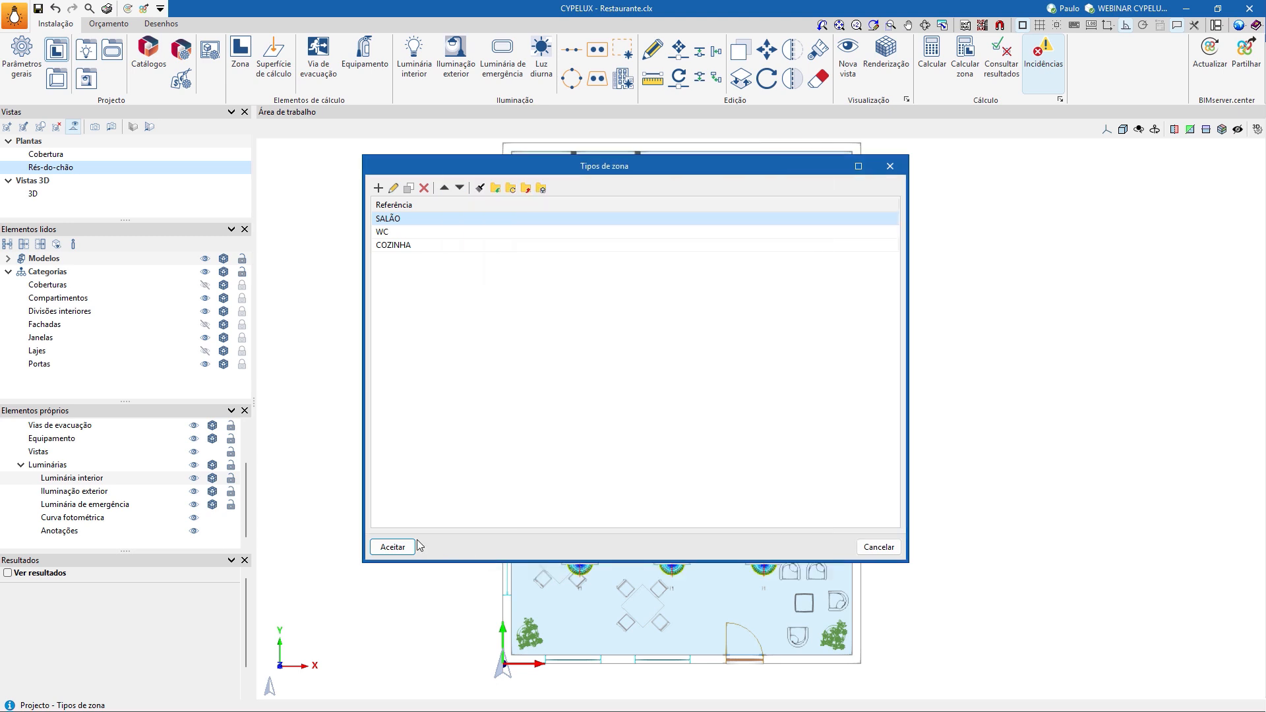
# - Add the "Iluminação de emergência" verification to the WC zone type
pyautogui.doubleClick(389, 232)
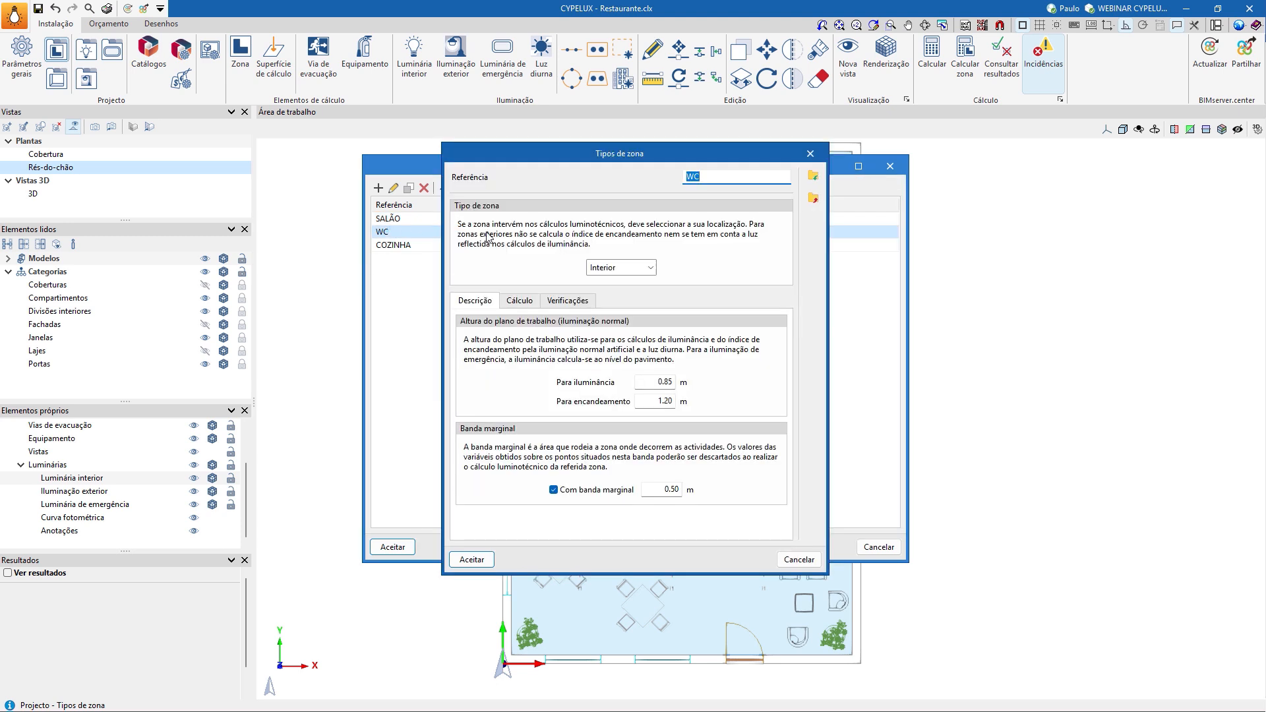
pyautogui.click(576, 306)
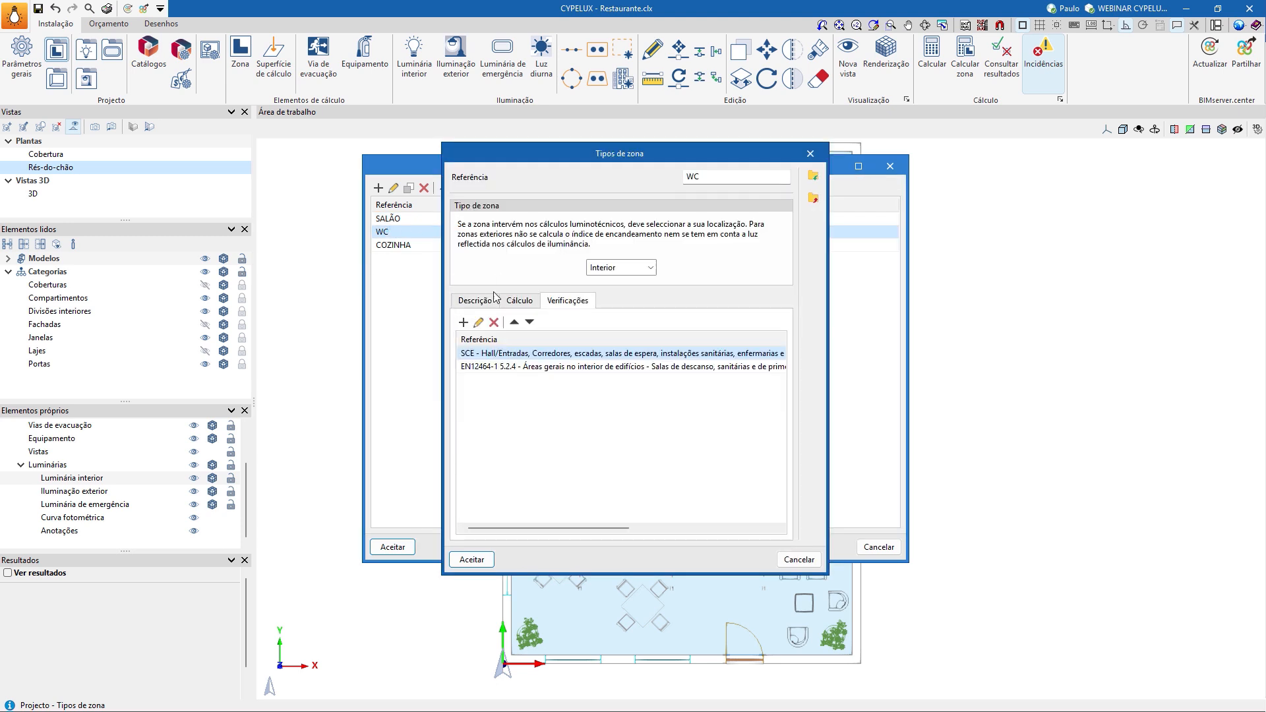
pyautogui.click(464, 322)
pyautogui.write('ilu')
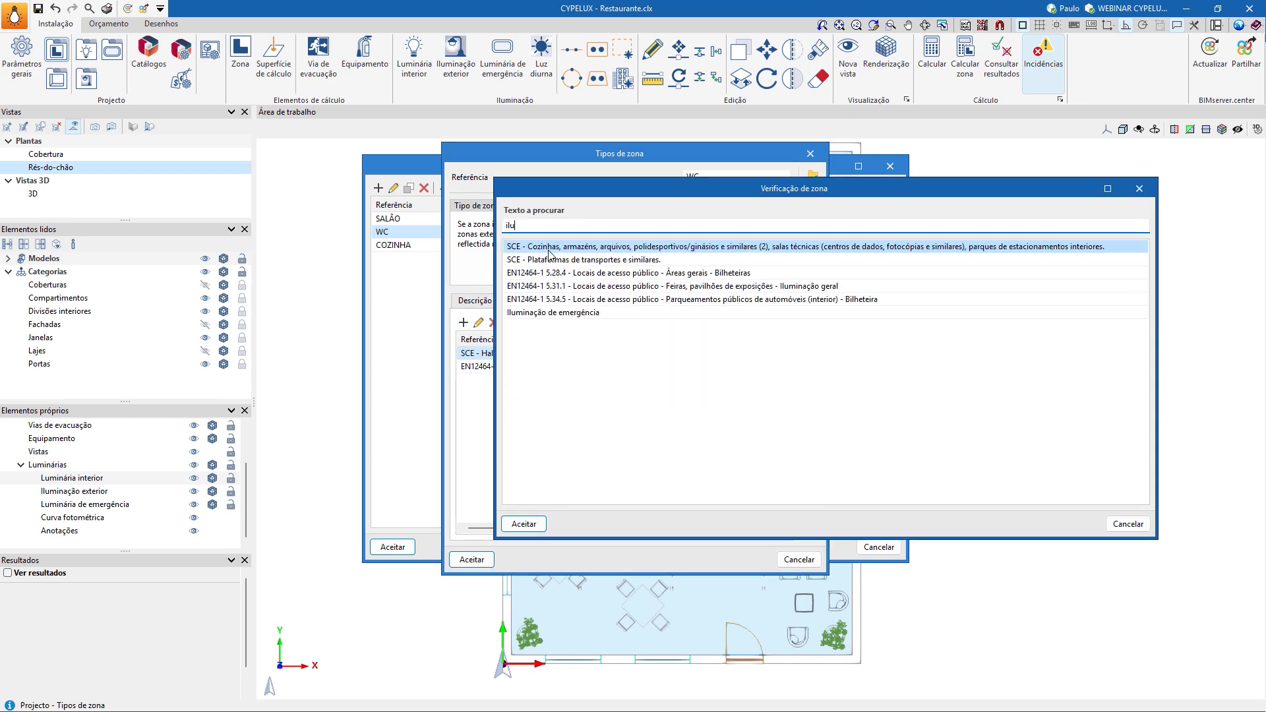
pyautogui.click(553, 259)
pyautogui.click(525, 523)
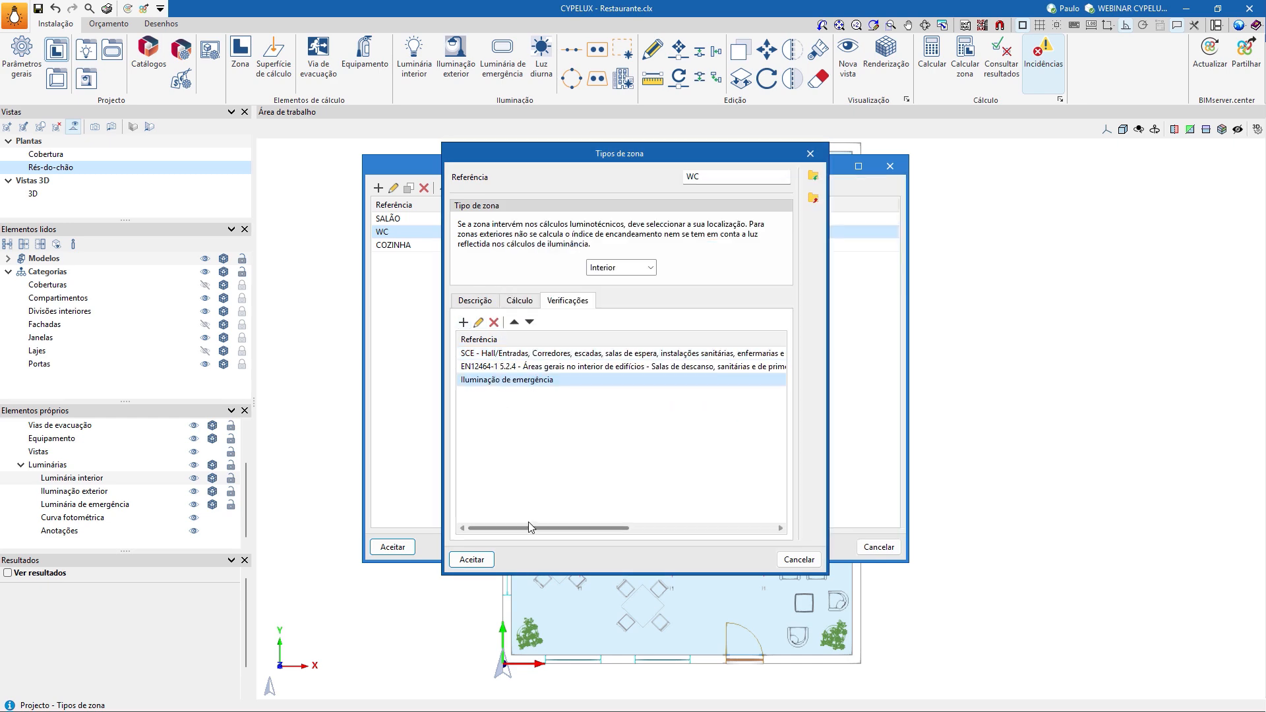
pyautogui.click(471, 559)
# - Add the "Iluminação de emergência" verification to the COZINHA zone type and save the zone types
pyautogui.doubleClick(414, 243)
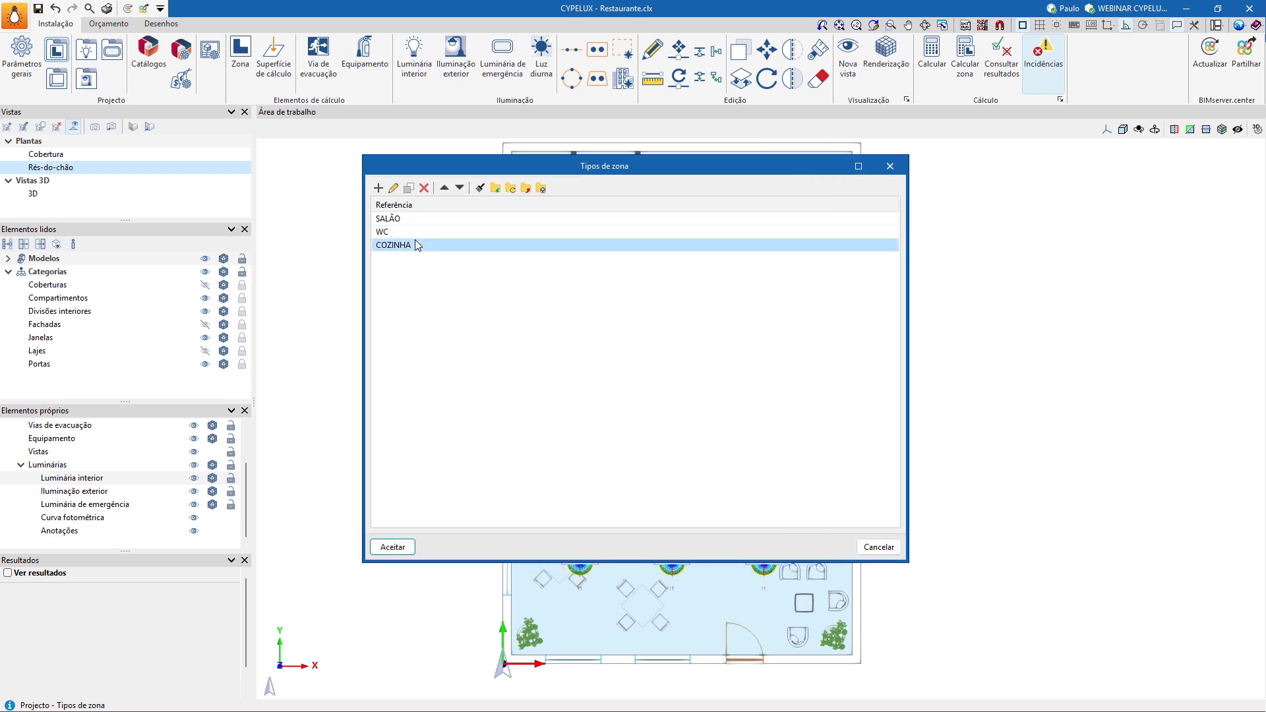
pyautogui.click(568, 300)
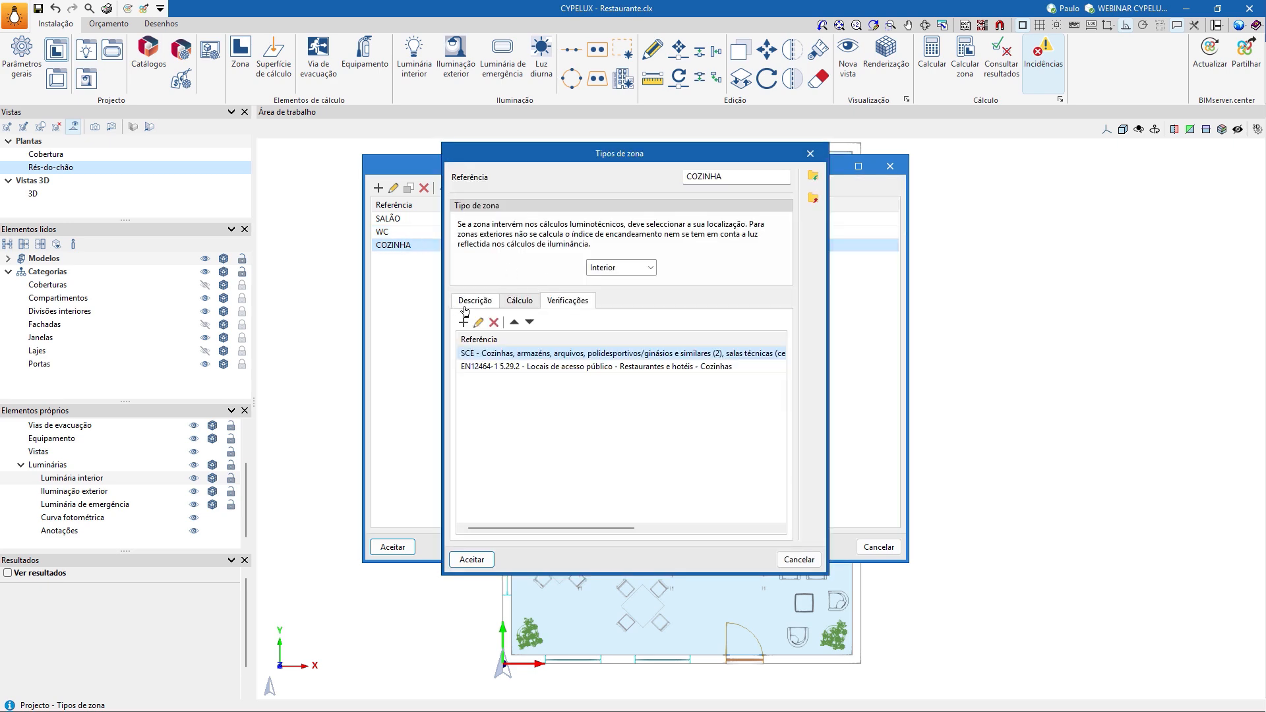
pyautogui.click(464, 322)
pyautogui.write('il')
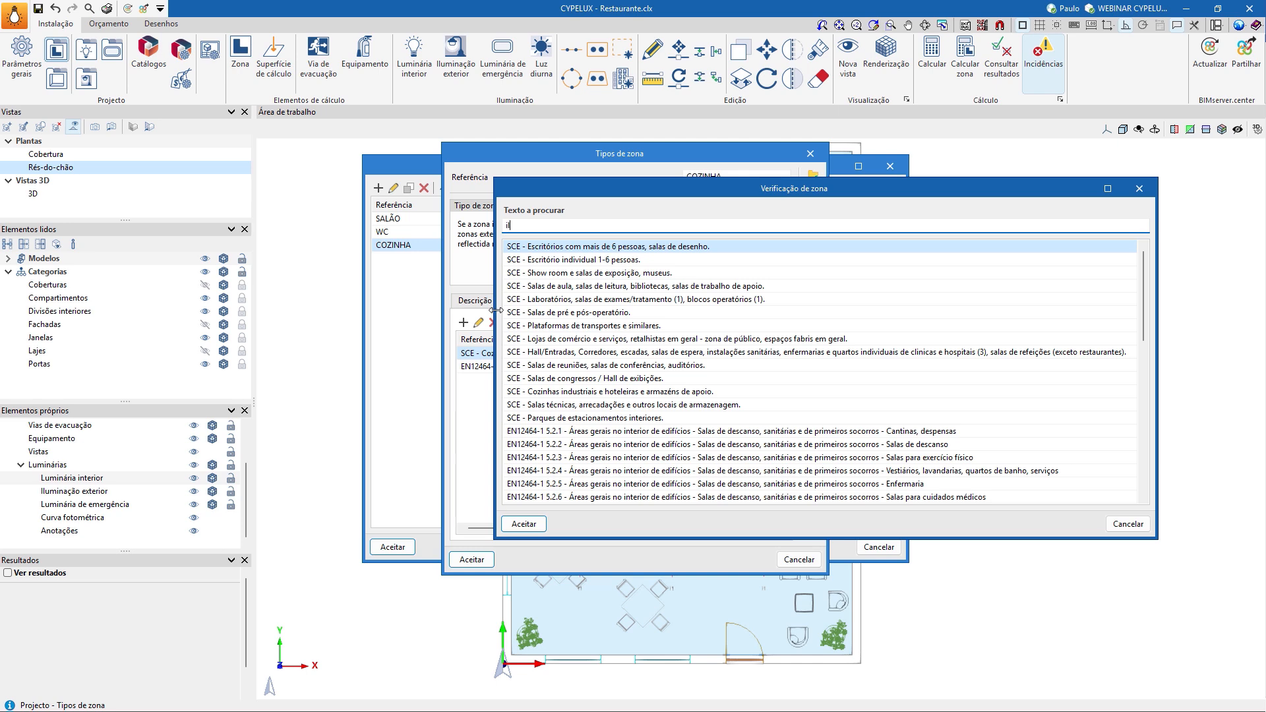
pyautogui.write('u')
pyautogui.click(534, 260)
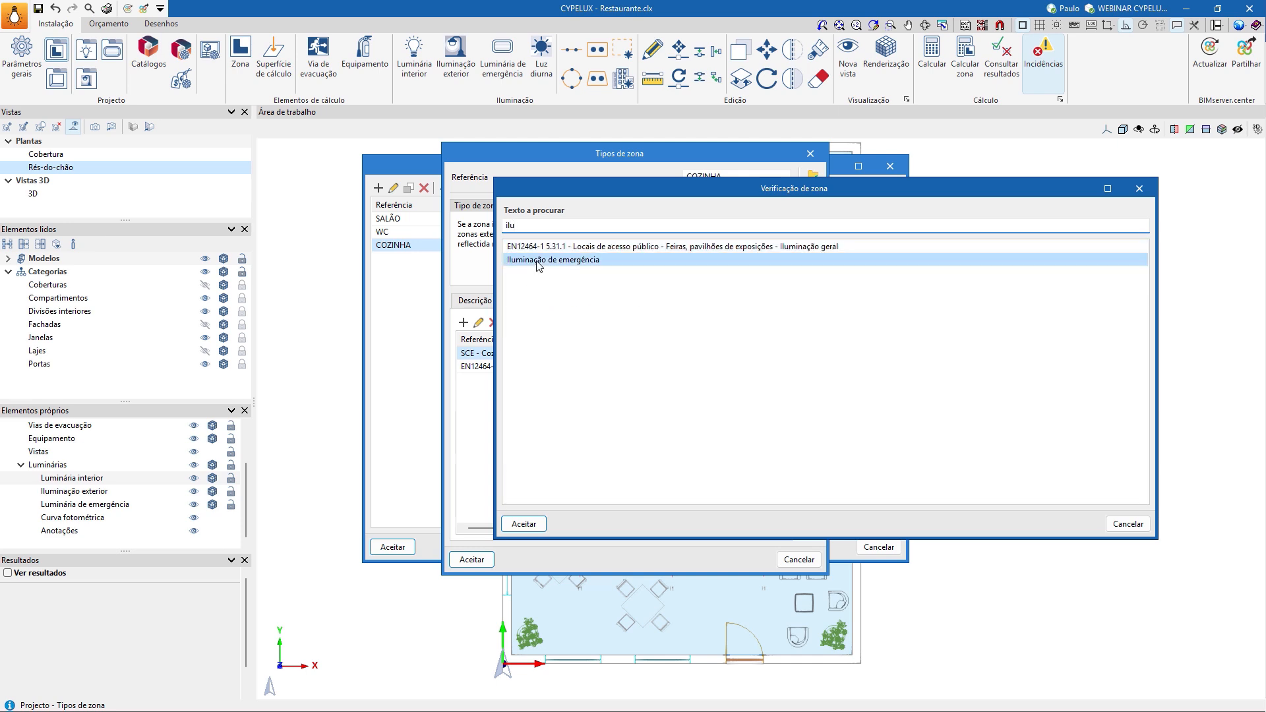
pyautogui.click(536, 523)
pyautogui.click(470, 559)
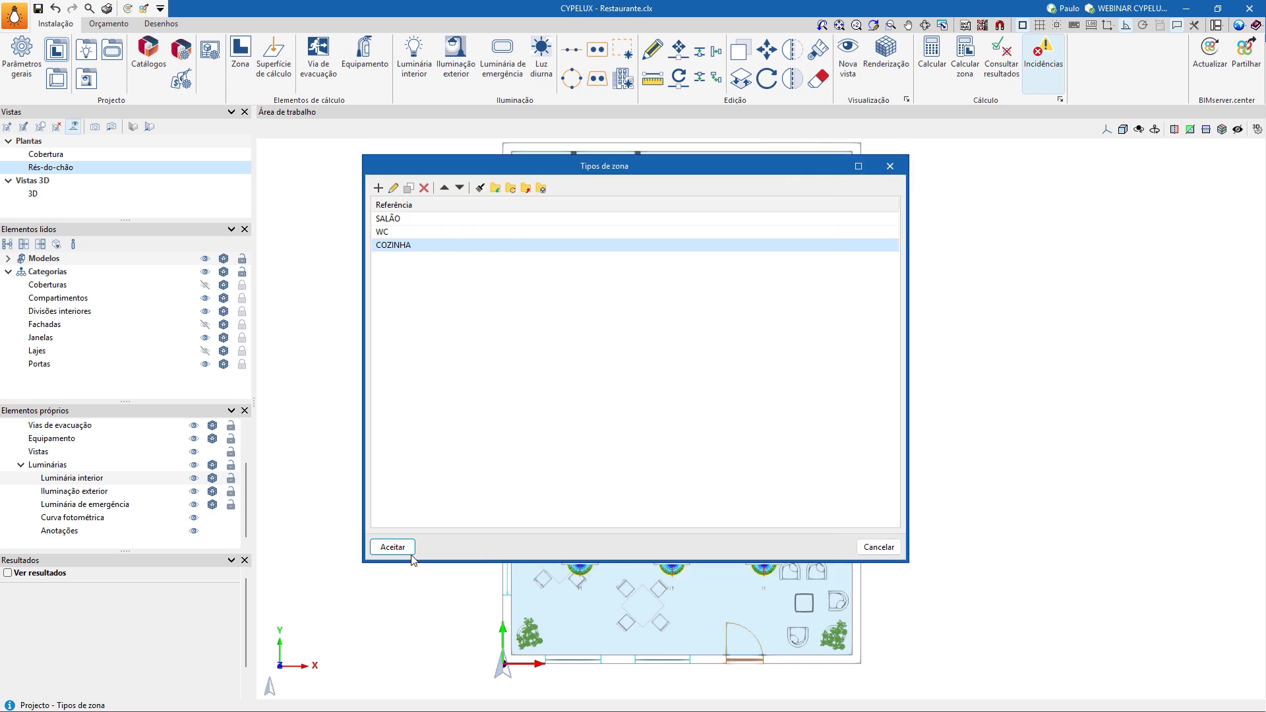
pyautogui.click(404, 551)
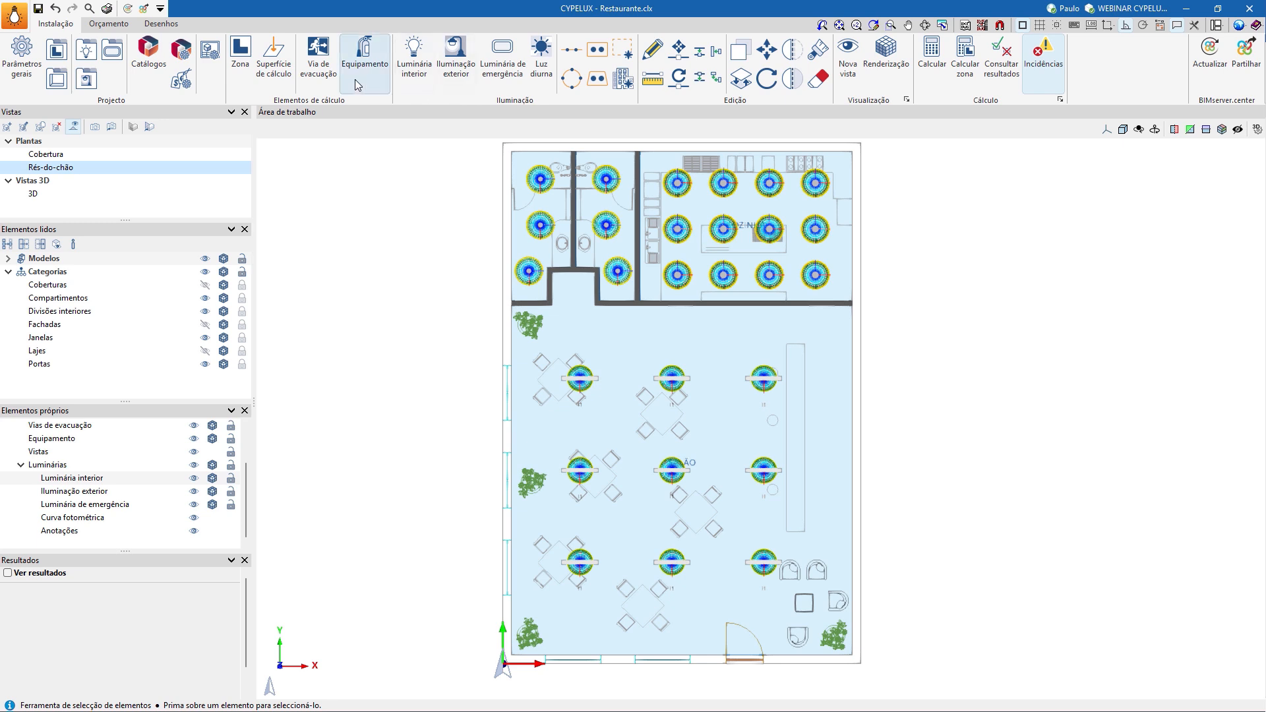
pyautogui.click(466, 72)
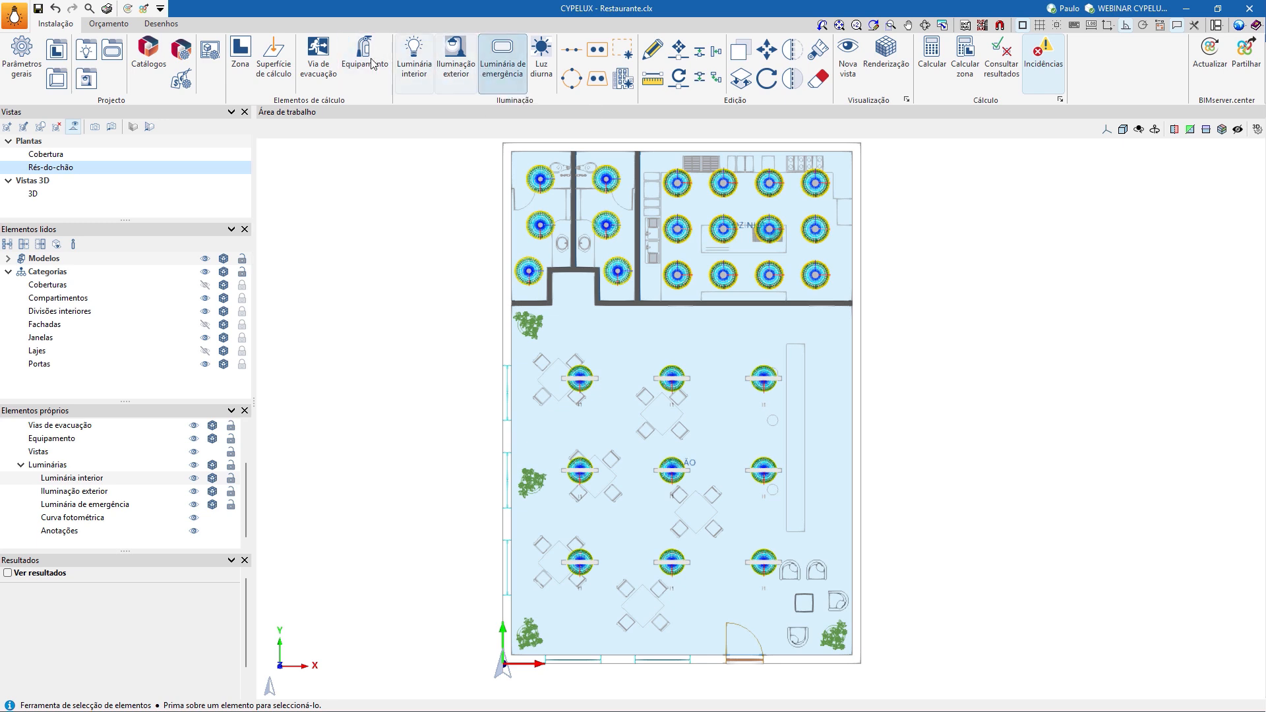
# - Download the Zemper manufacturer catalogue from Open BIM Database, accepting its declaration of responsibility, and finish the catalogue management
pyautogui.click(148, 53)
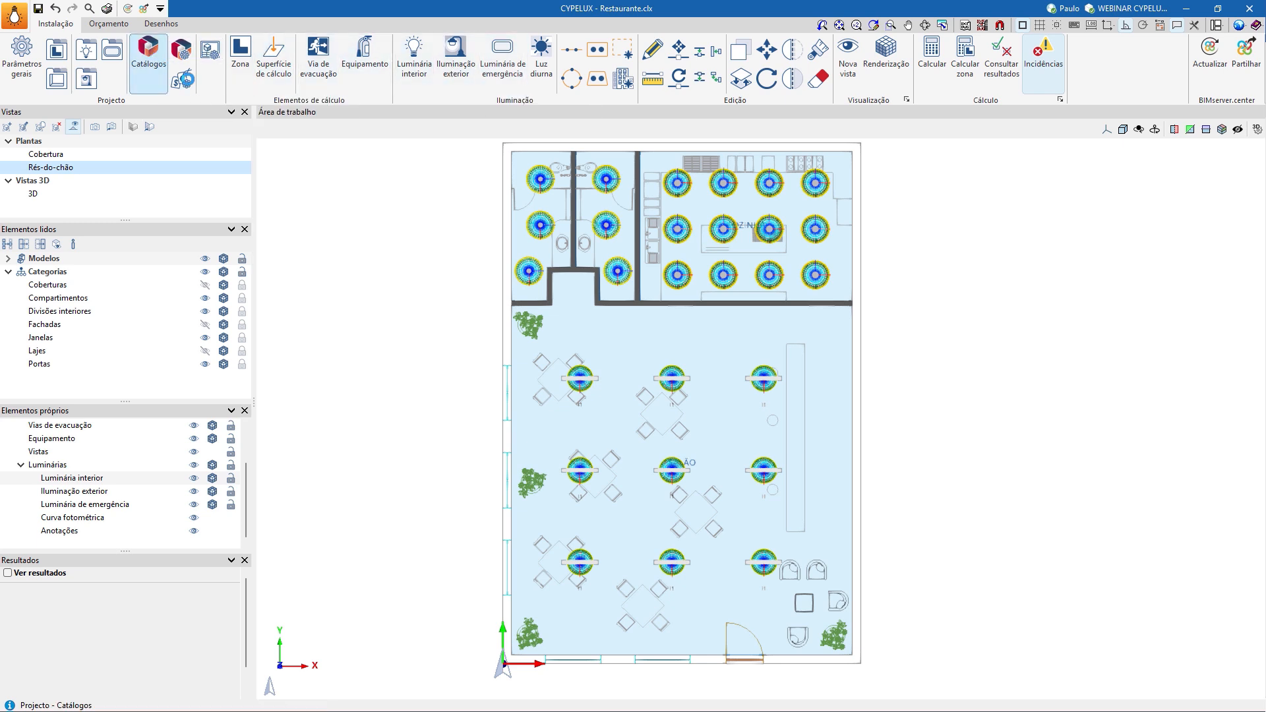
pyautogui.click(772, 424)
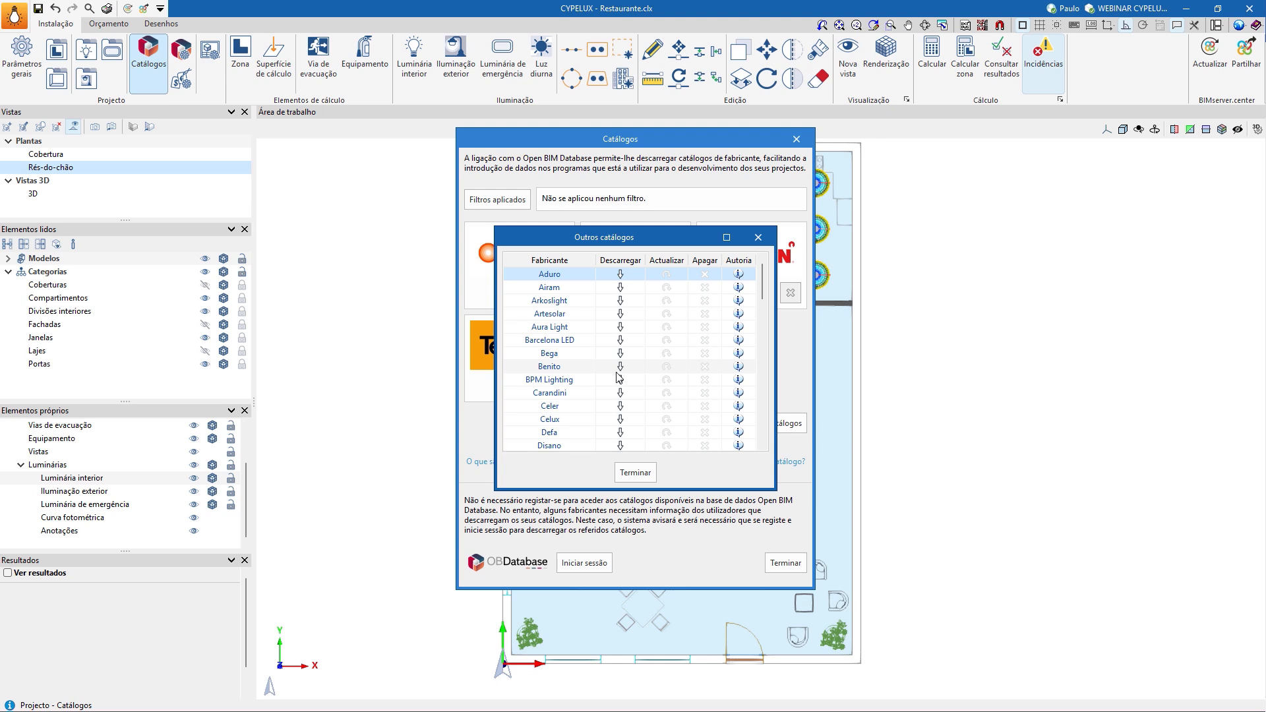
pyautogui.scroll(-15, 609, 377)
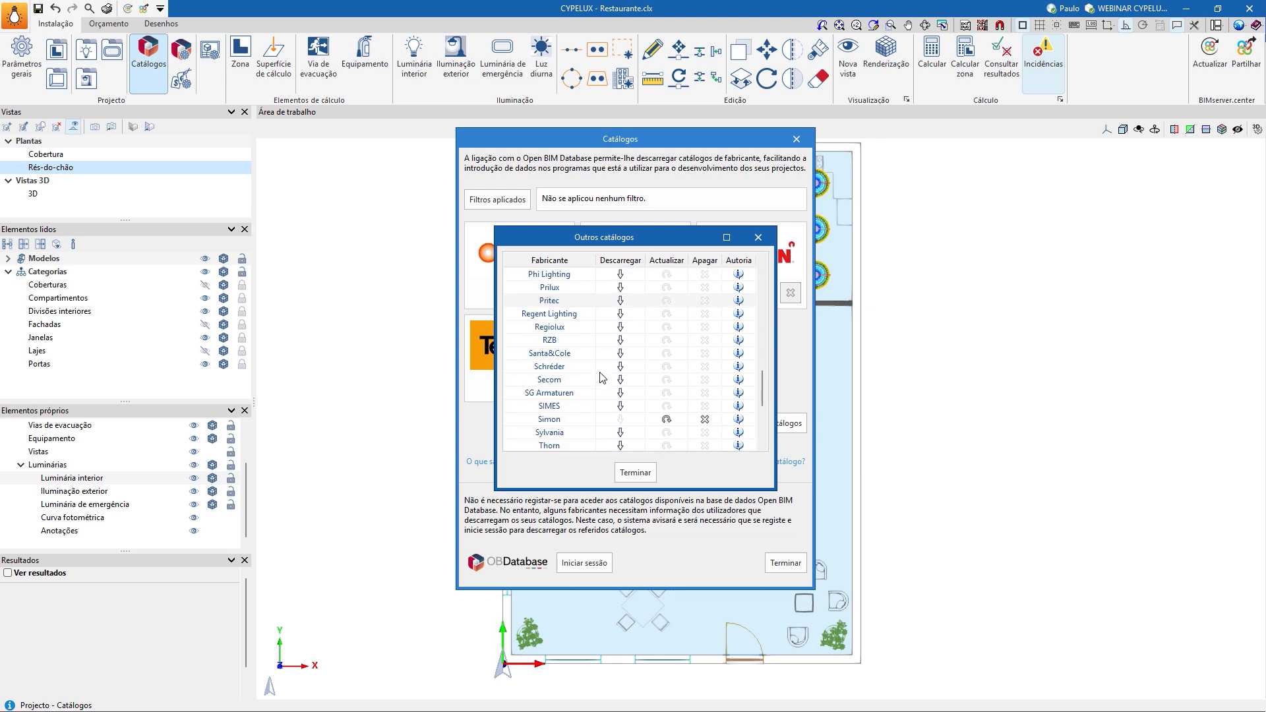
pyautogui.scroll(-4, 601, 377)
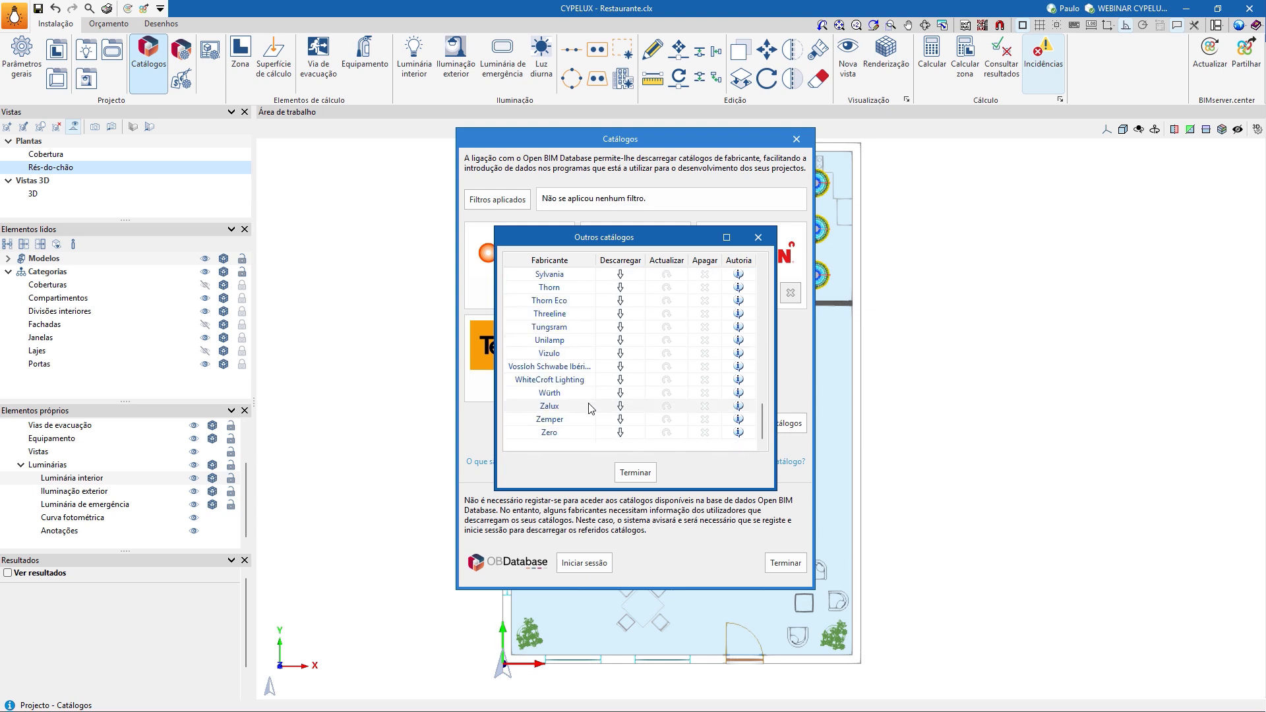
pyautogui.click(620, 419)
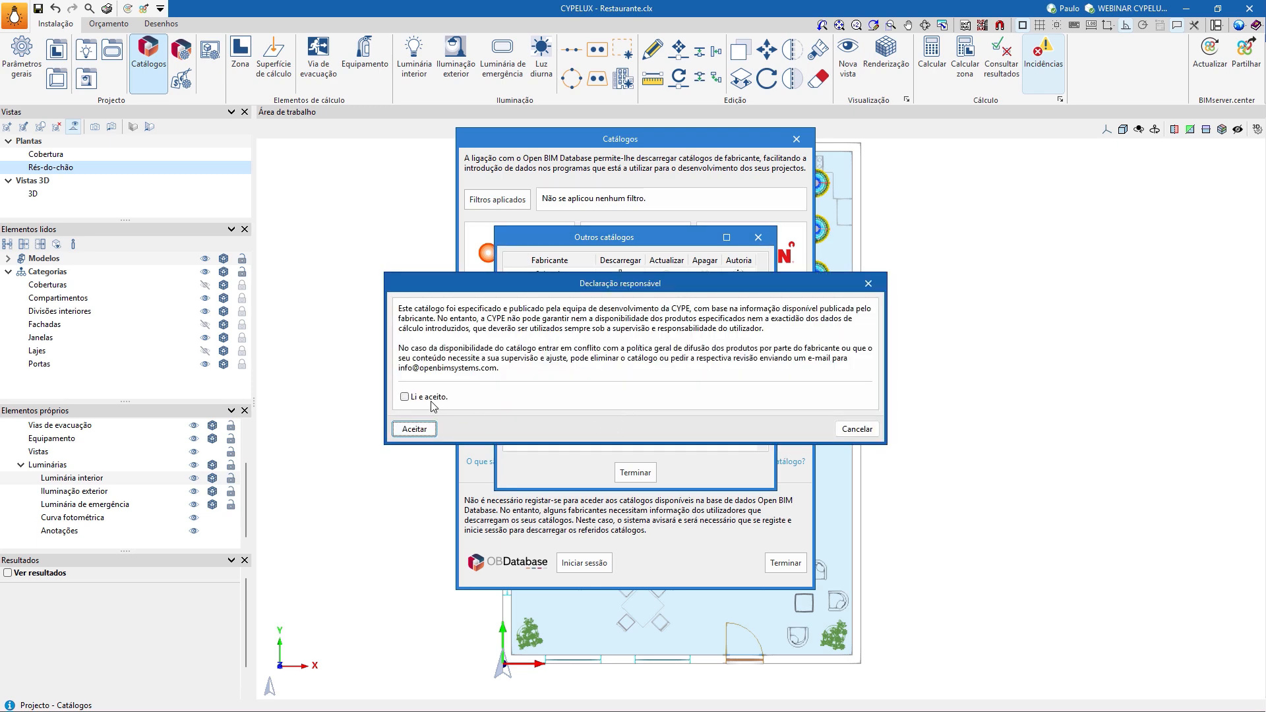
pyautogui.click(414, 429)
pyautogui.click(624, 398)
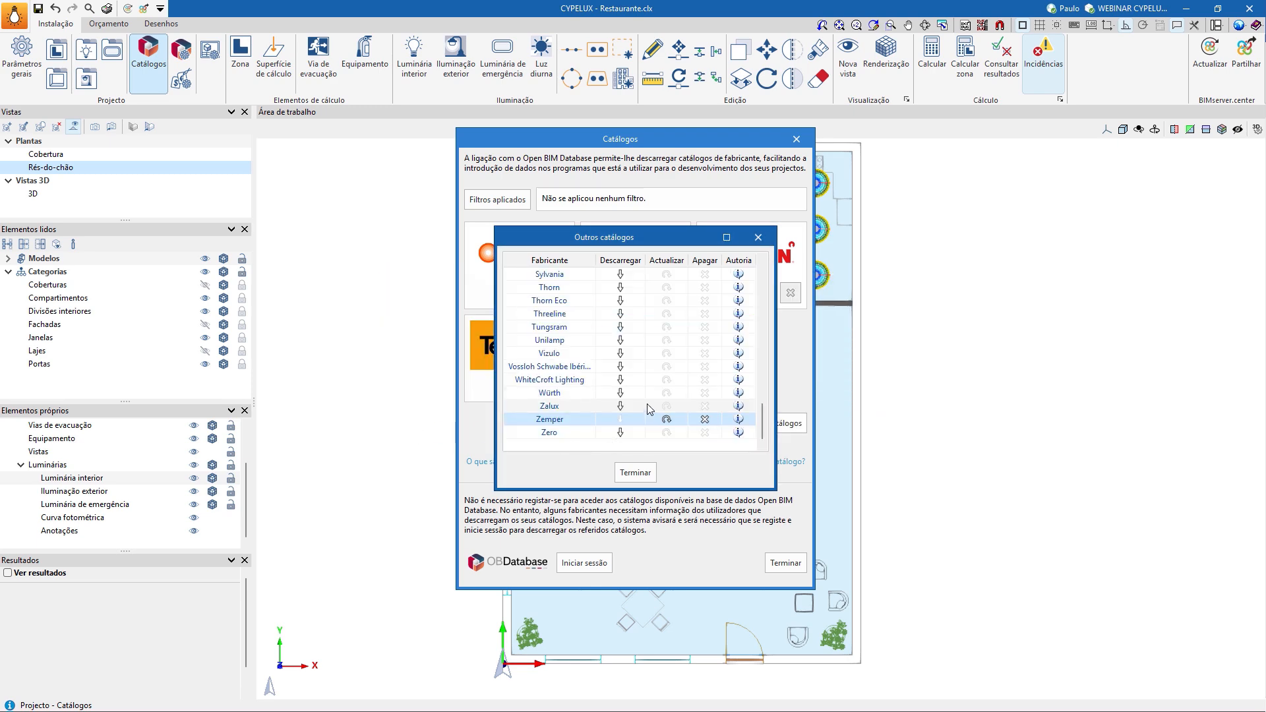
pyautogui.click(651, 473)
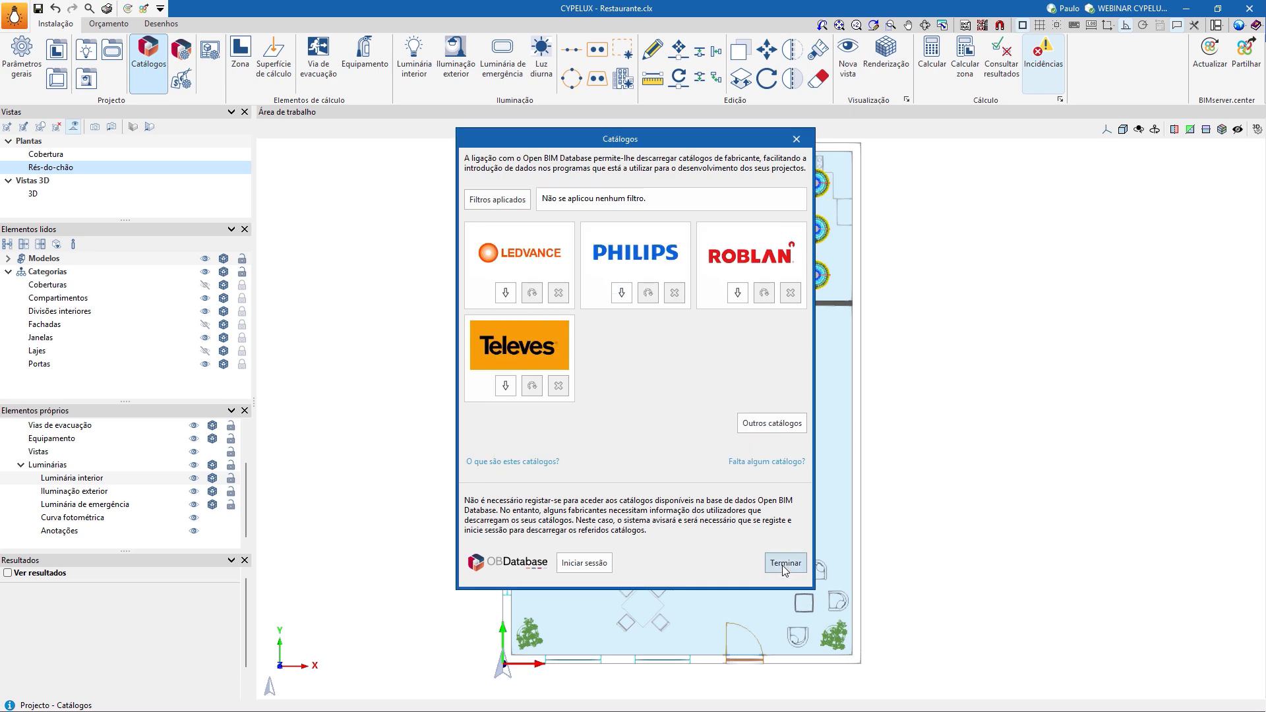
pyautogui.click(785, 563)
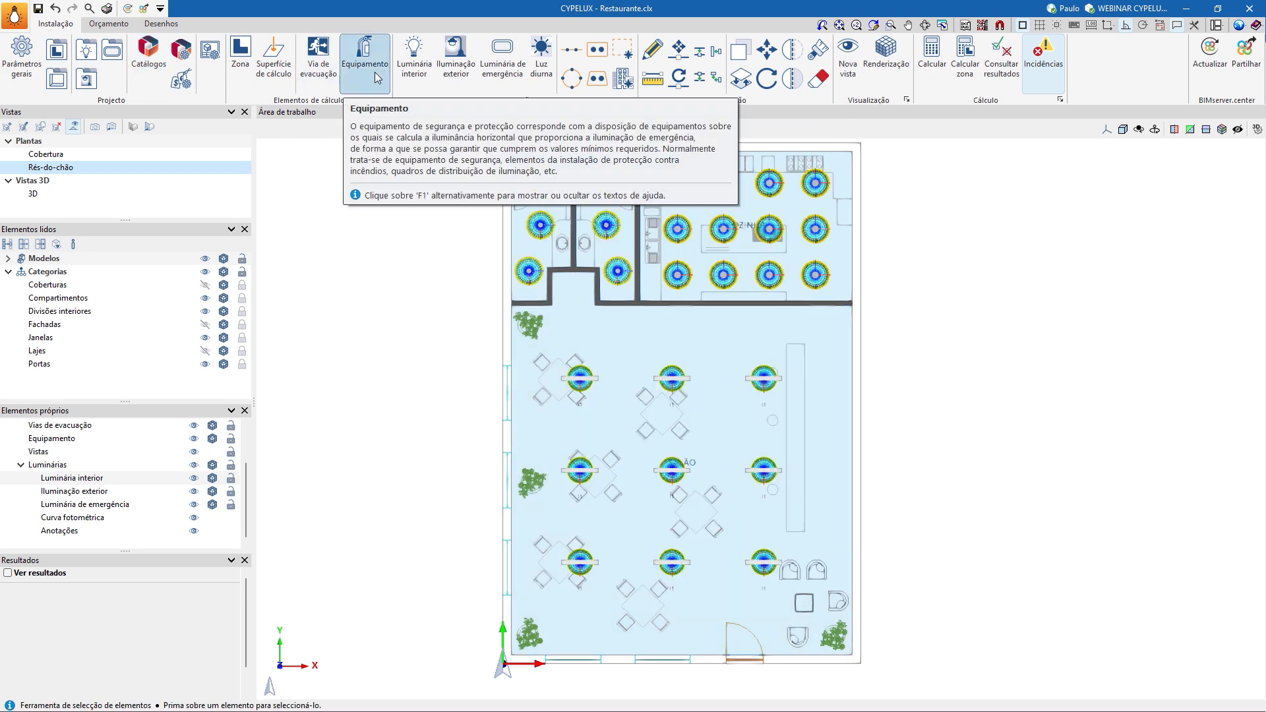
# - Set the emergency luminaire to model LXF9700C from the Zemper catalogue's Xena Flat family, keeping 0.00° rotations
pyautogui.click(500, 78)
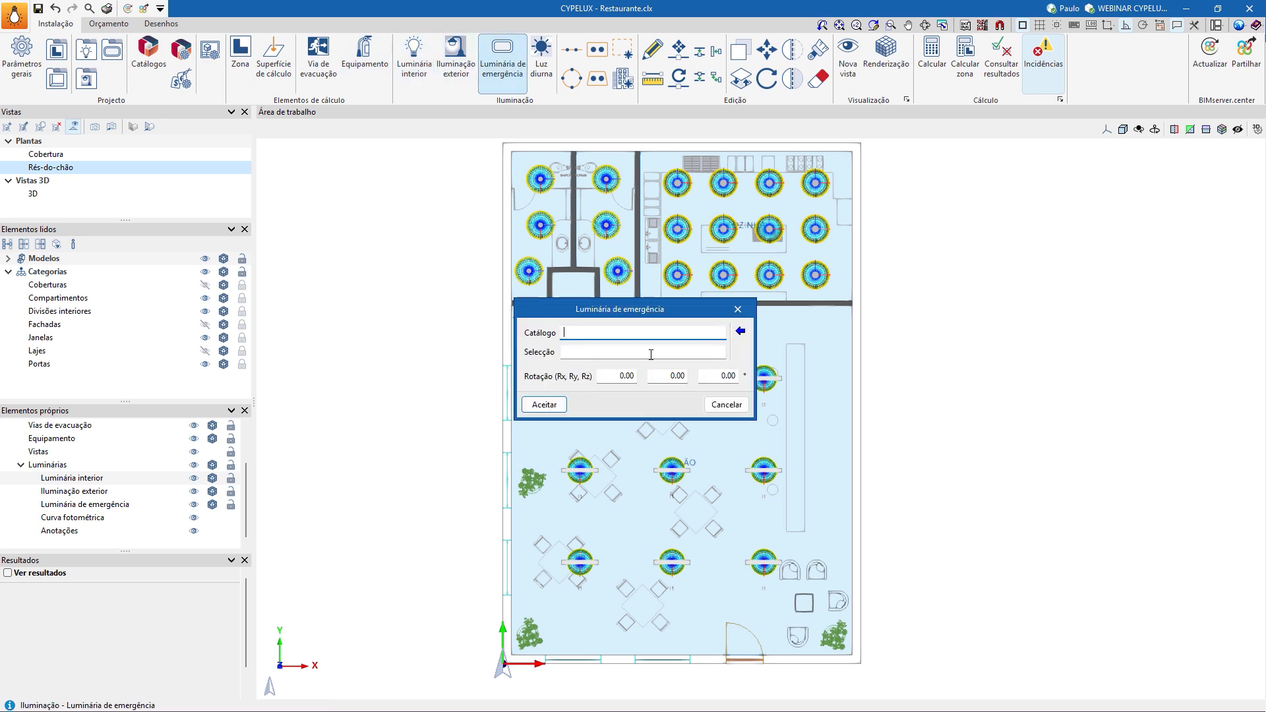
pyautogui.click(739, 331)
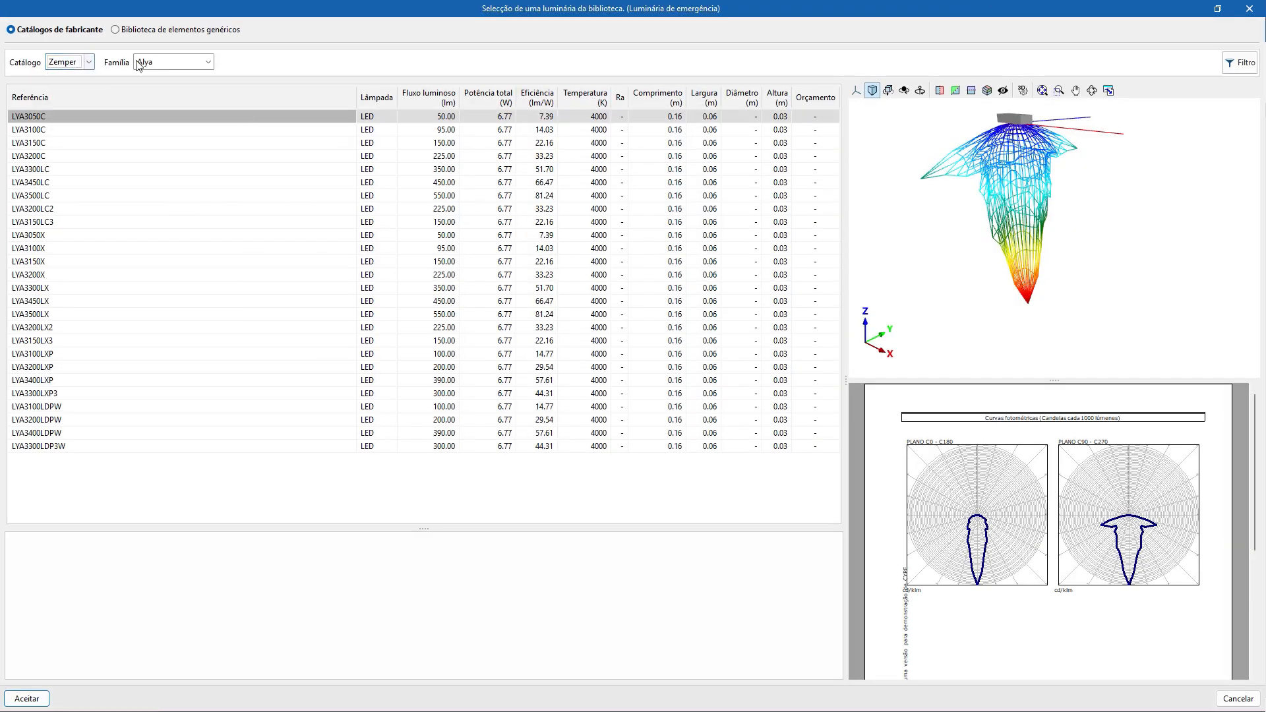
pyautogui.click(164, 64)
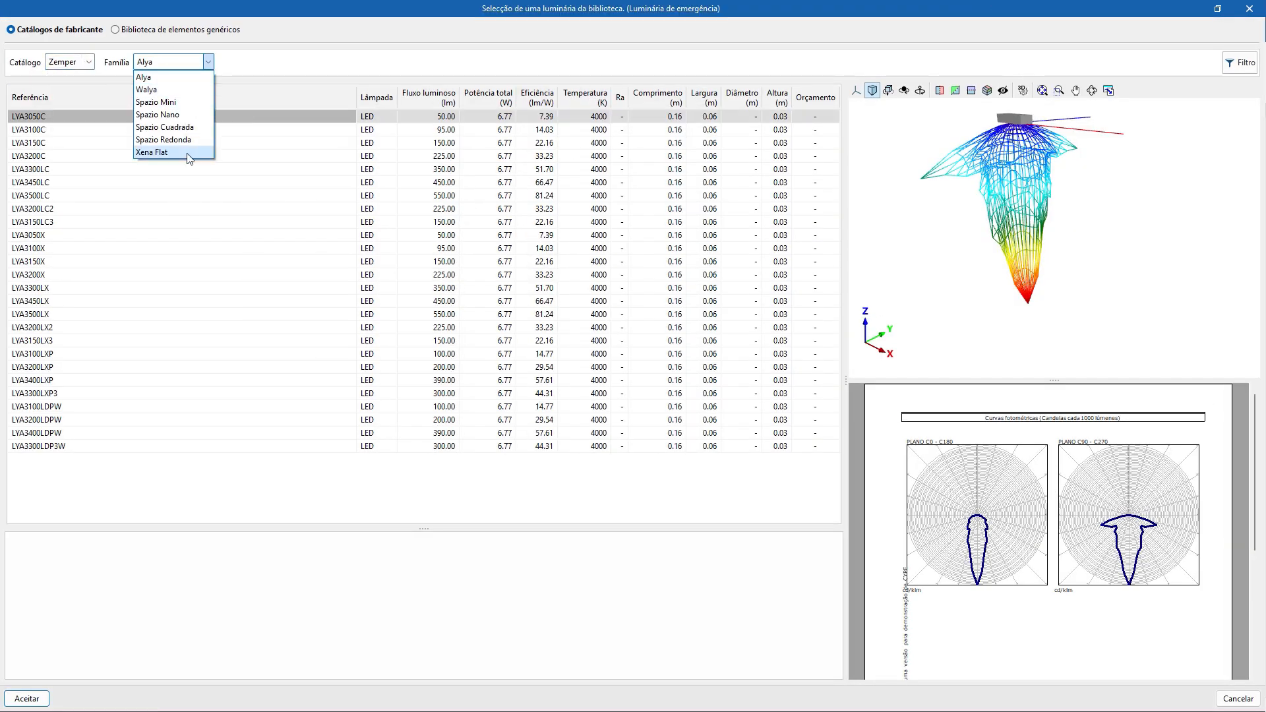
pyautogui.click(189, 153)
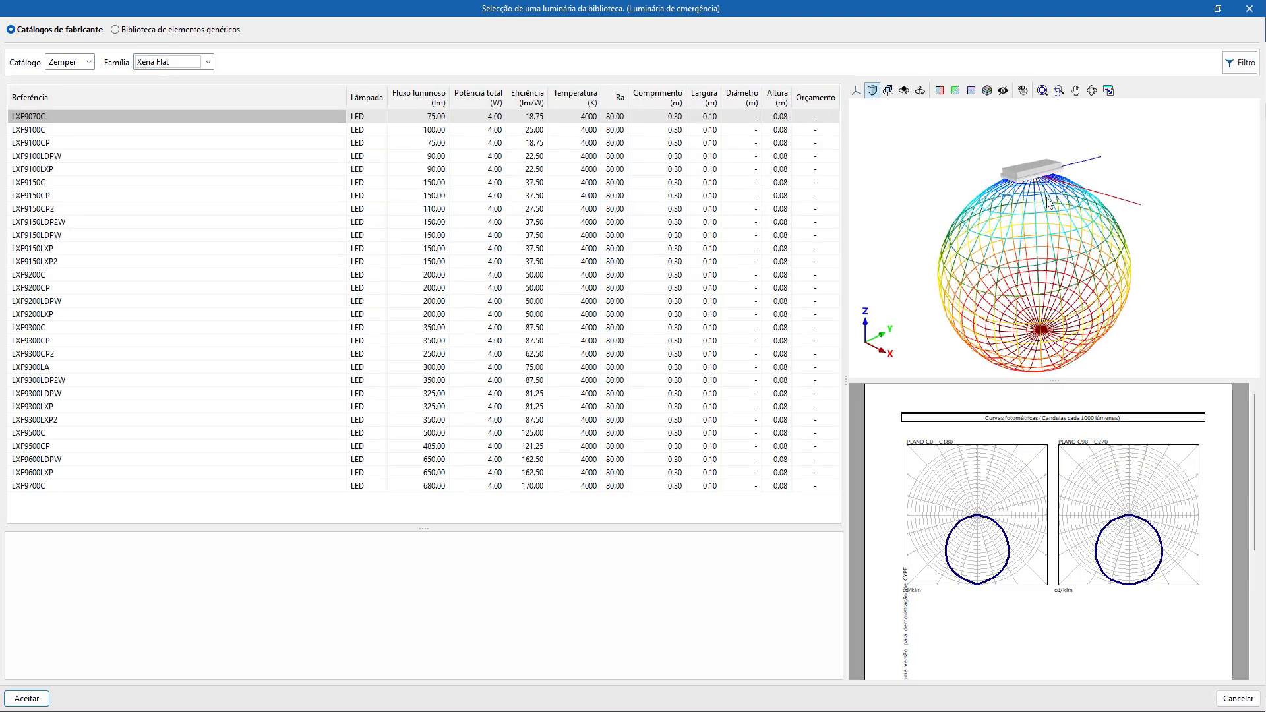
pyautogui.moveTo(1048, 203)
pyautogui.mouseDown(button='middle')
pyautogui.moveTo(1074, 161)
pyautogui.moveTo(1068, 137)
pyautogui.moveTo(1031, 202)
pyautogui.mouseUp(button='middle')
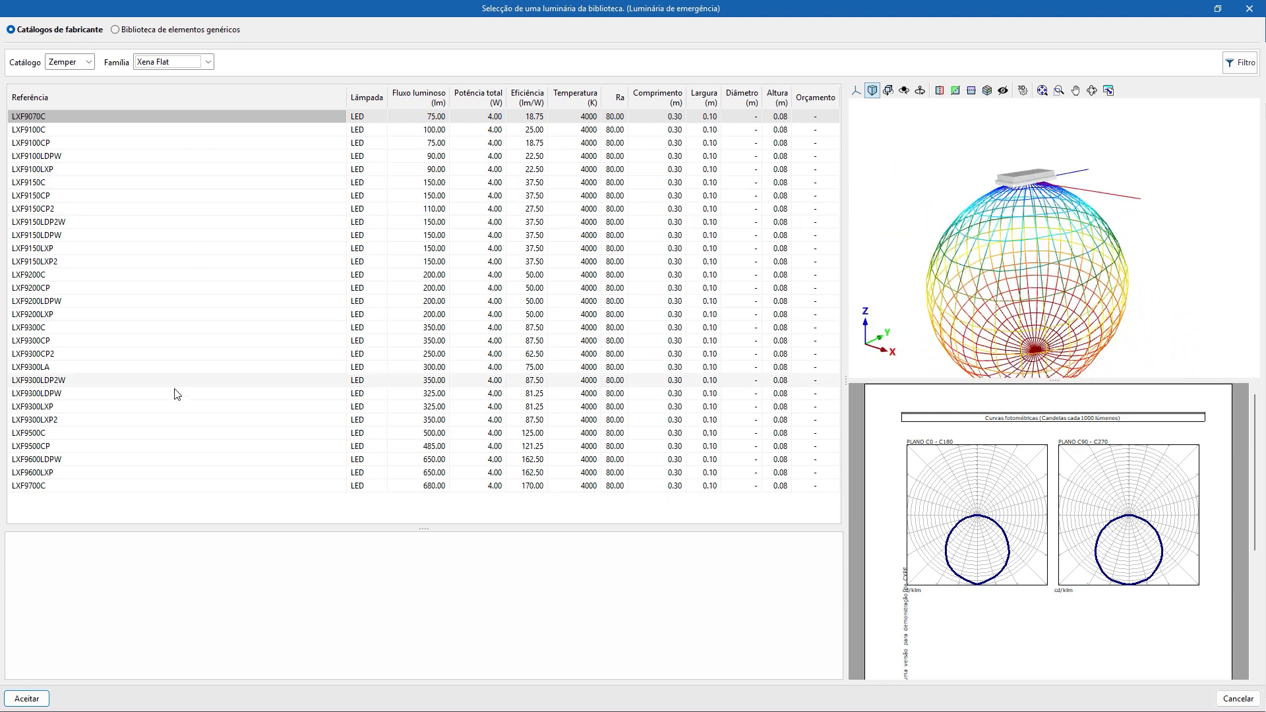
pyautogui.click(162, 486)
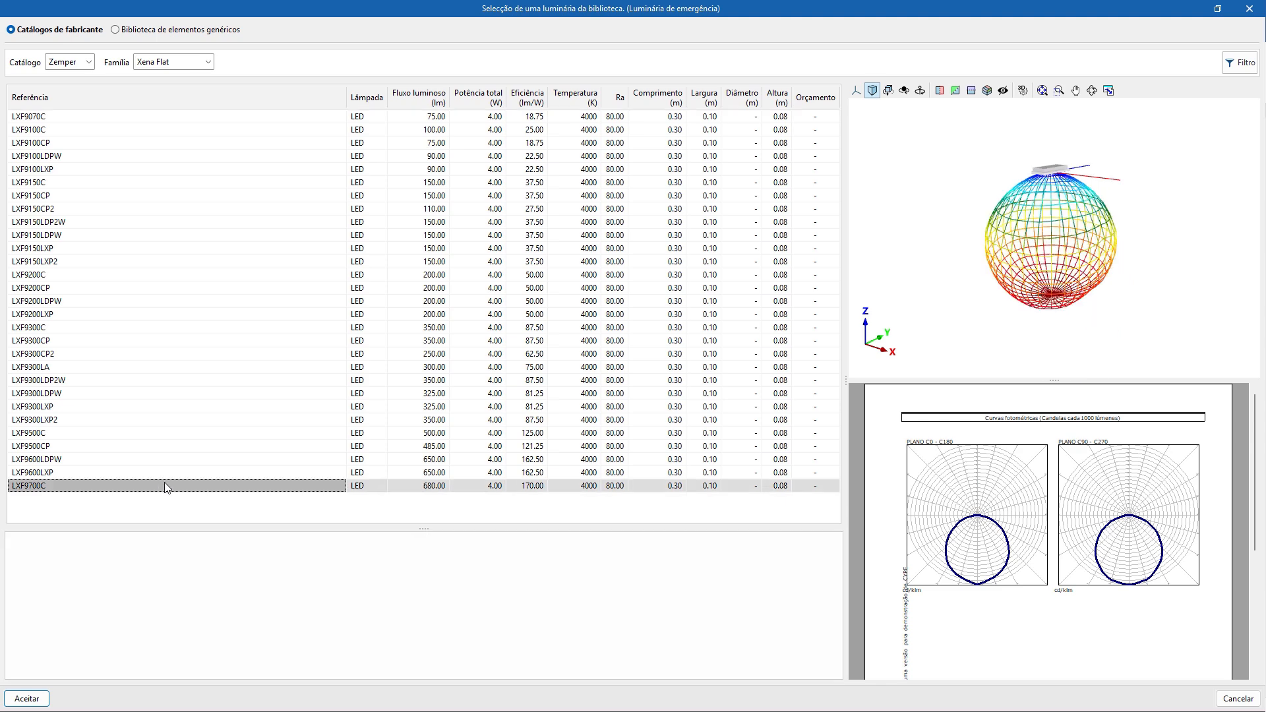
pyautogui.click(39, 699)
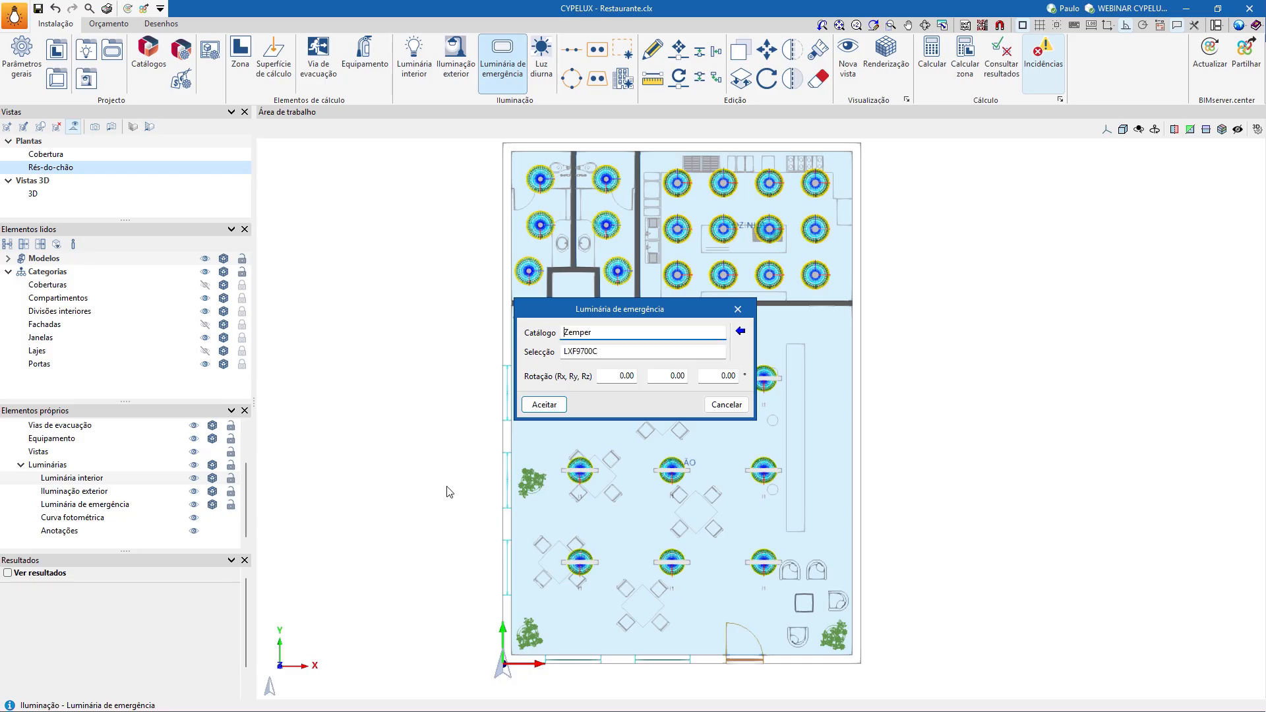
pyautogui.click(545, 404)
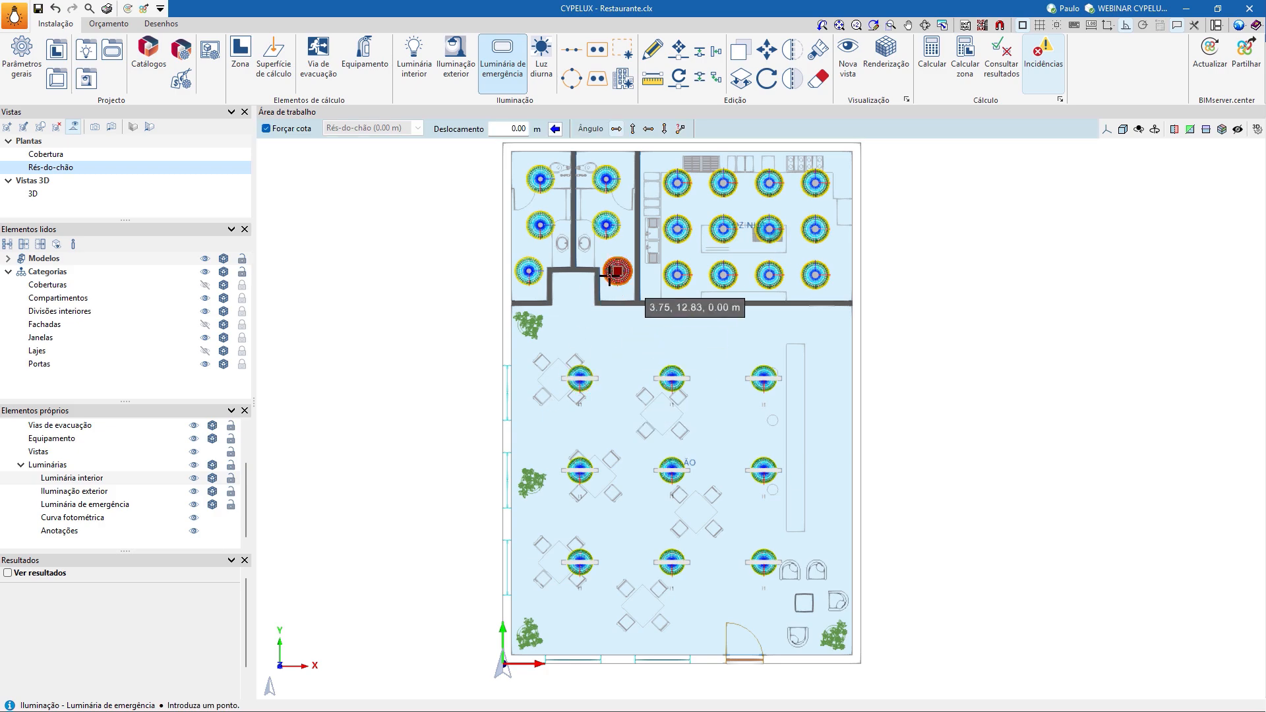
# - Place aligned emergency luminaires near the doors of both toilets and midway between them in the entrance recess, at about Y 12.39 m
pyautogui.scroll(2, 606, 276)
pyautogui.scroll(5, 534, 283)
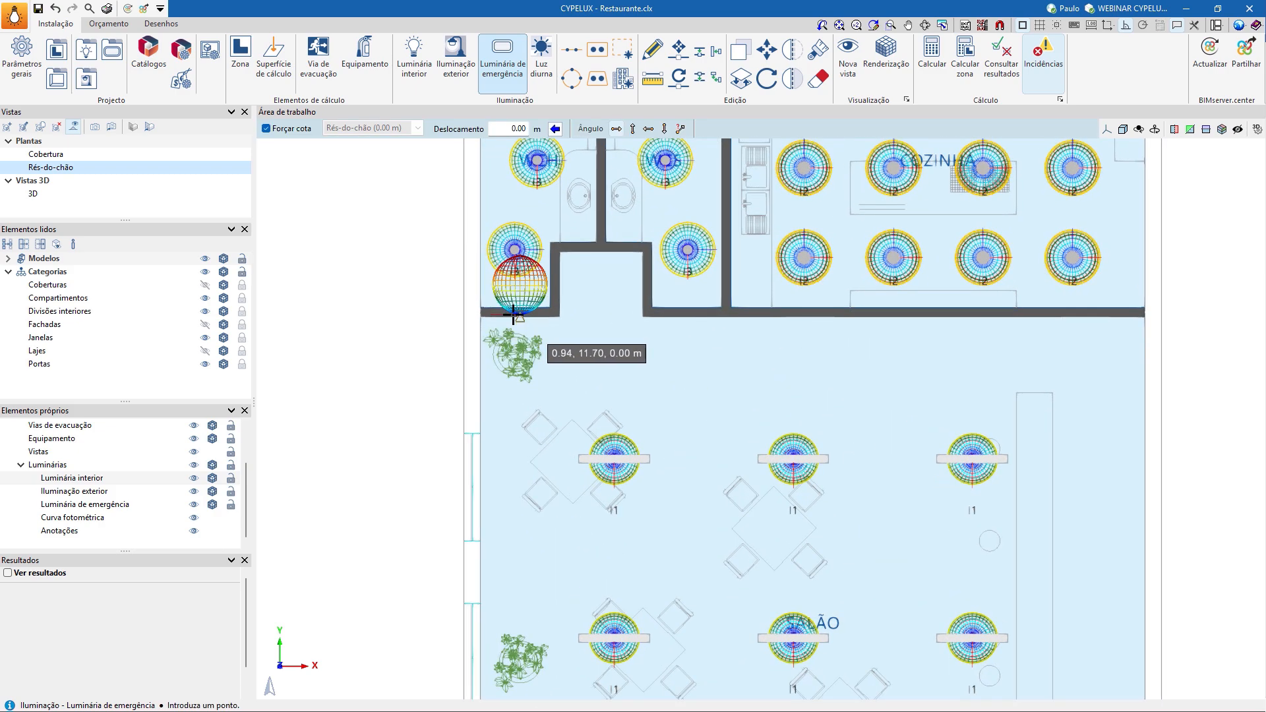
pyautogui.scroll(3, 541, 264)
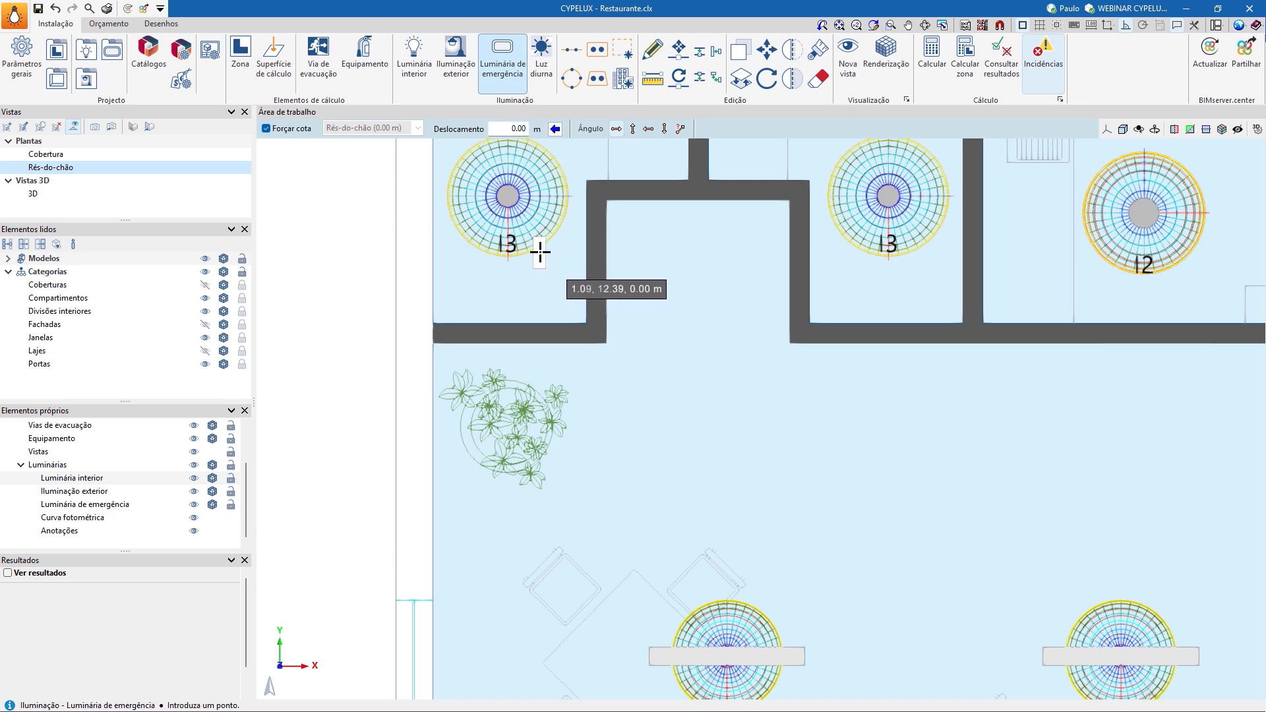
pyautogui.click(539, 252)
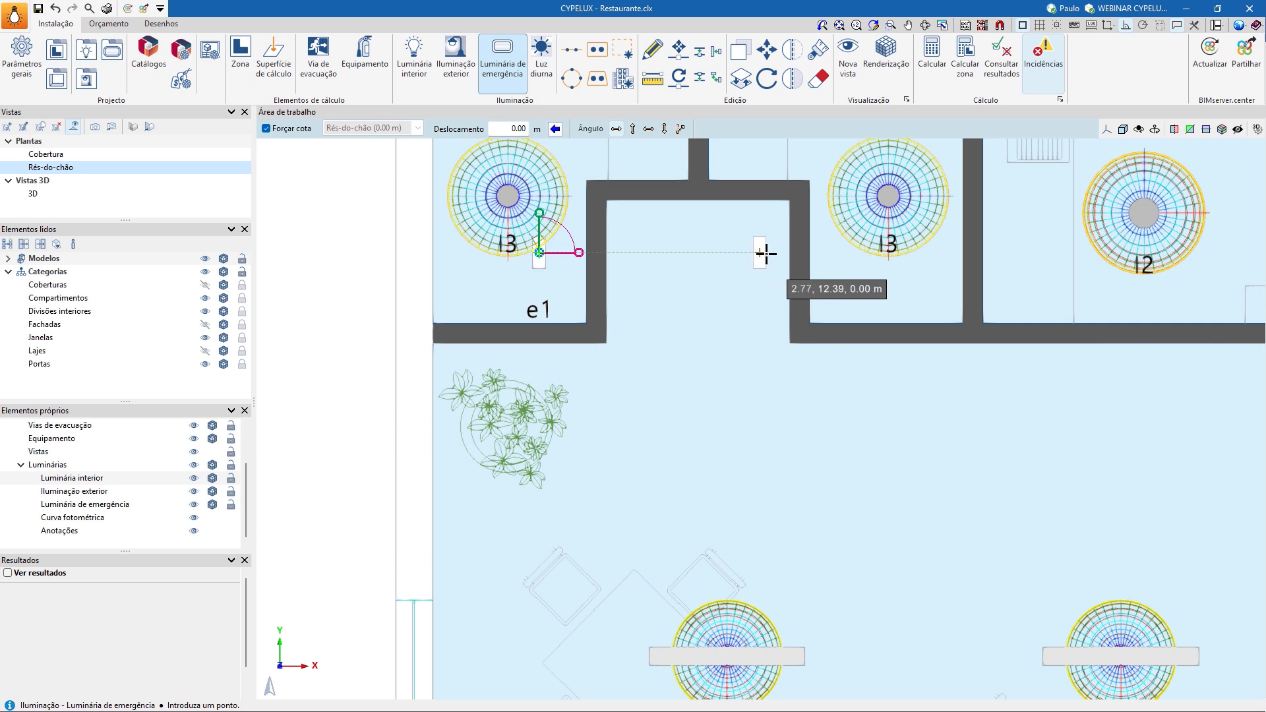
pyautogui.click(854, 253)
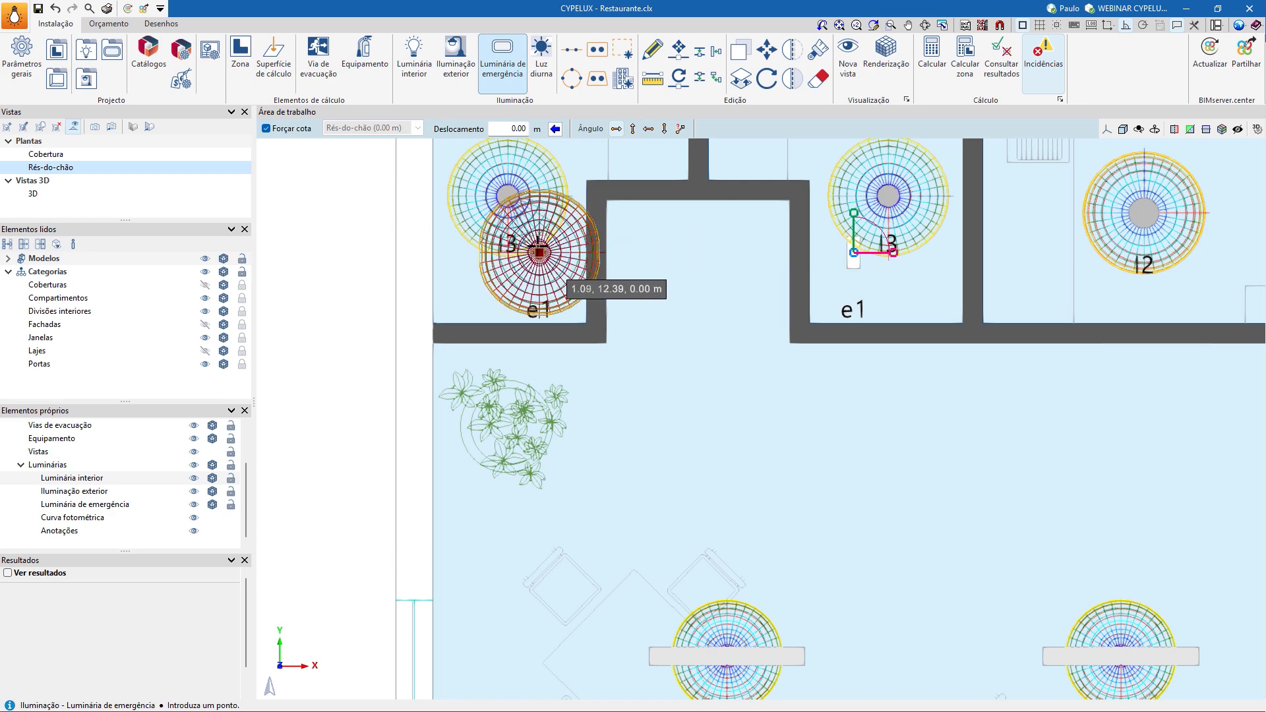
pyautogui.click(539, 252)
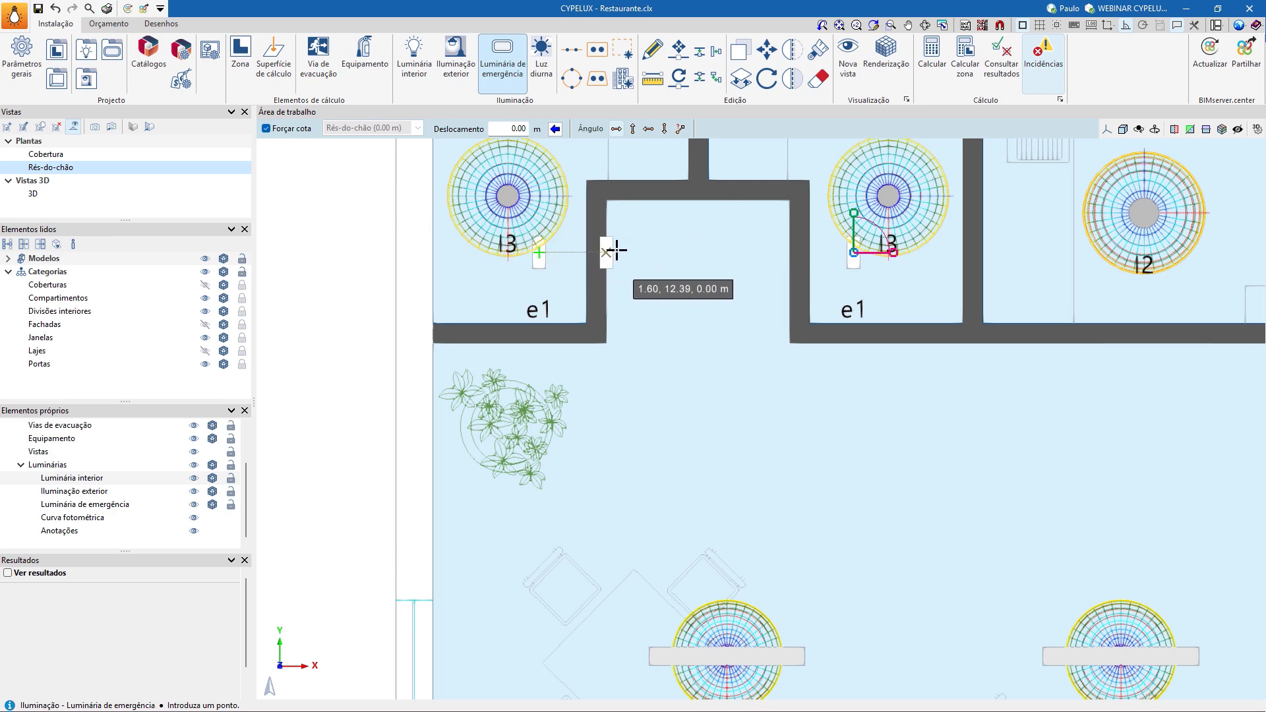
pyautogui.click(698, 253)
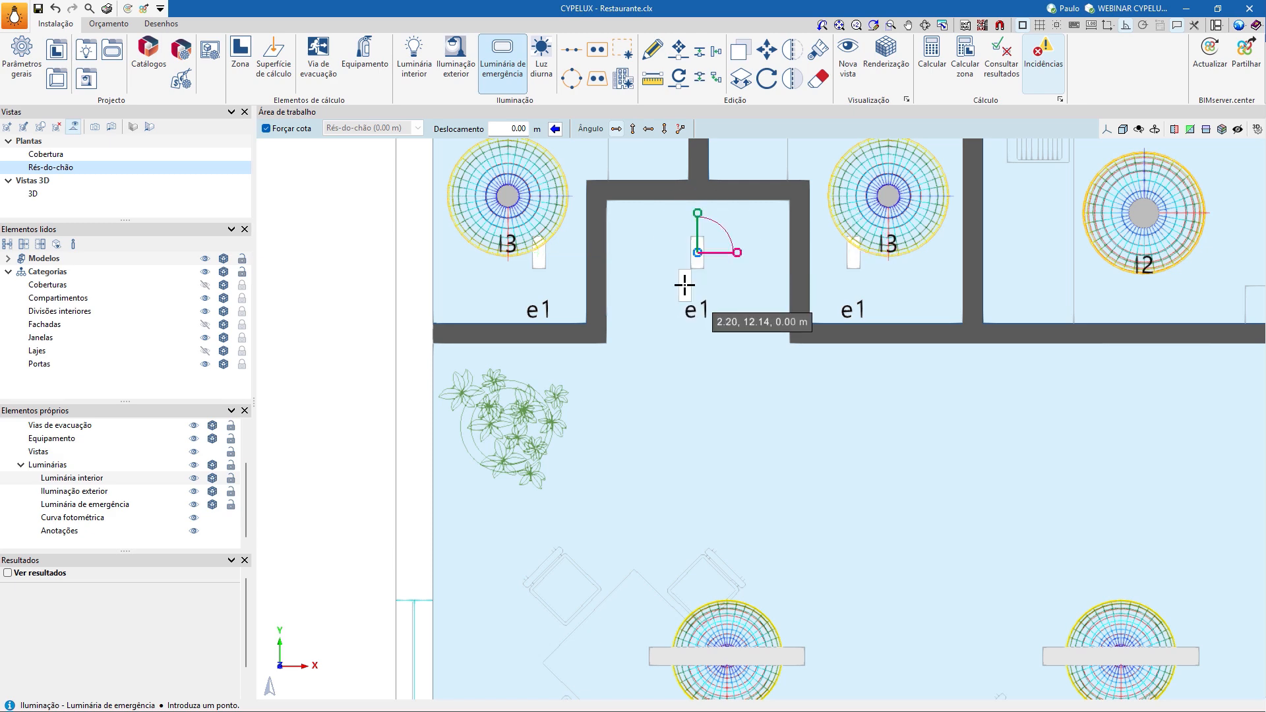
# - Hide the "Divisões interiores" category so the doors in the floor plan can be seen
pyautogui.scroll(-2, 687, 285)
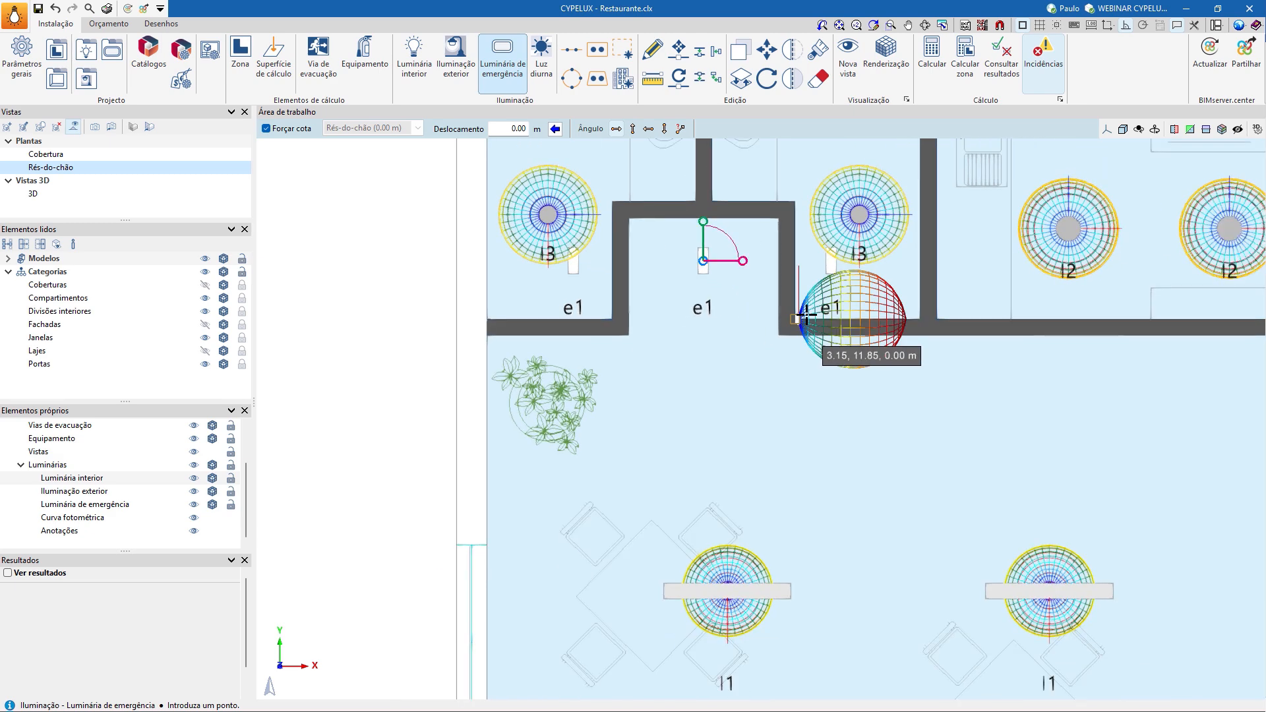
pyautogui.scroll(2, 838, 310)
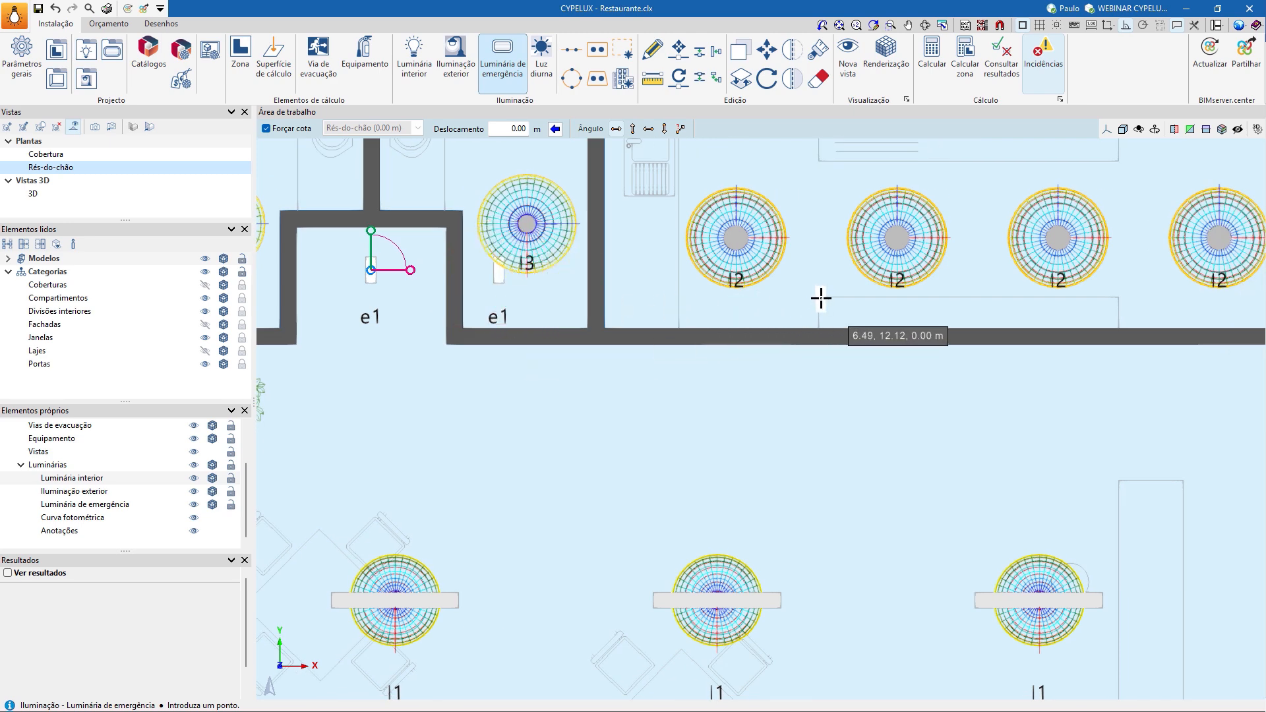
pyautogui.scroll(-2, 802, 303)
pyautogui.scroll(2, 726, 305)
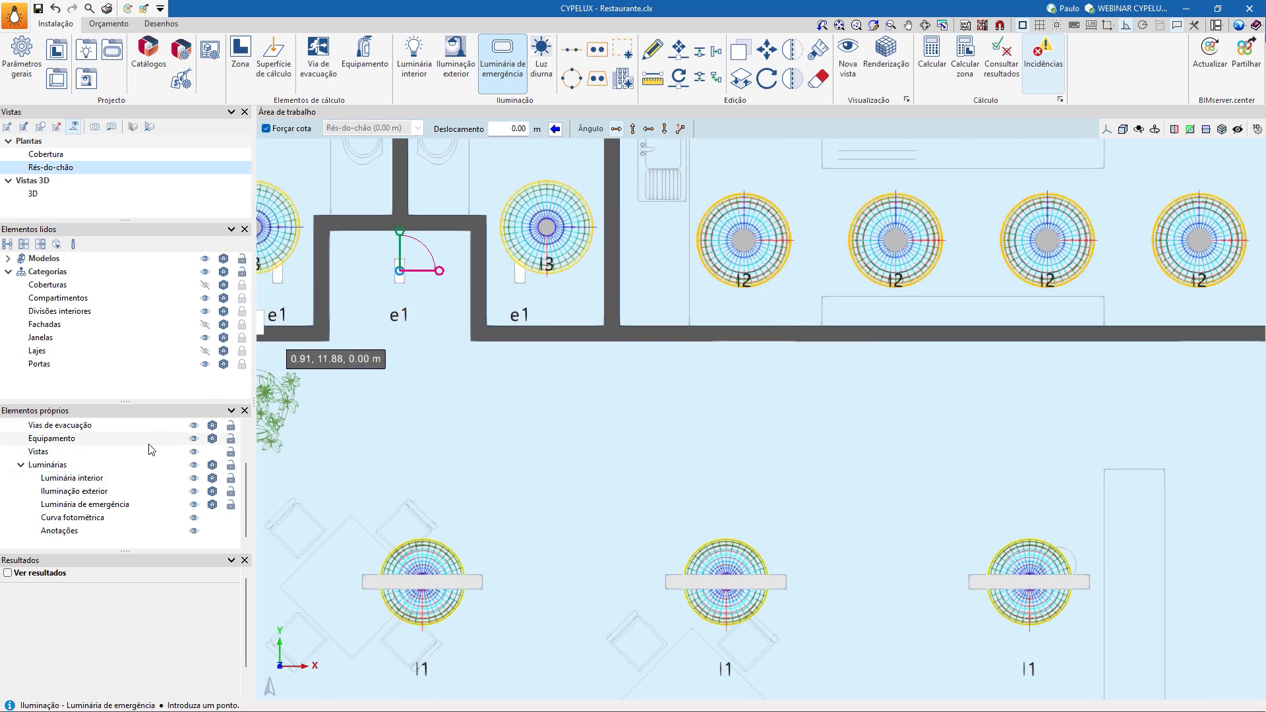
pyautogui.click(205, 311)
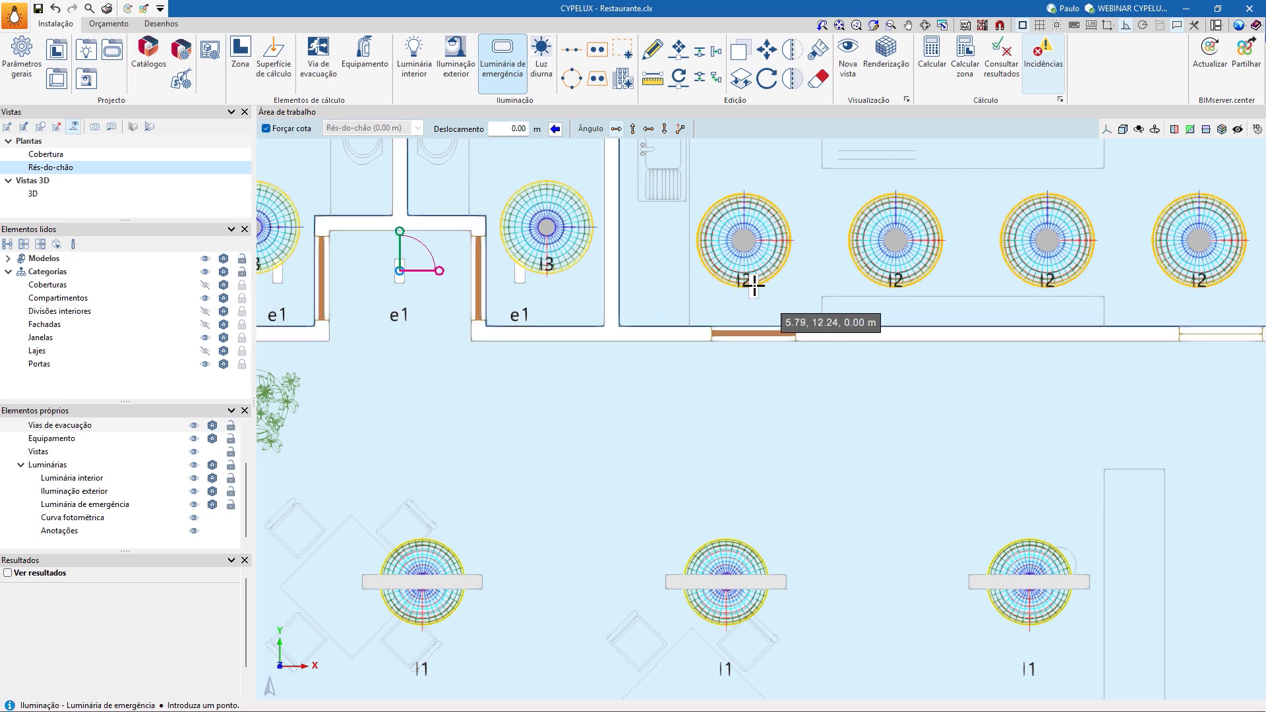
# - Place an emergency luminaire inside the kitchen by its door to the dining room, at about (5.80, 12.22), and end the placement
pyautogui.scroll(2, 754, 284)
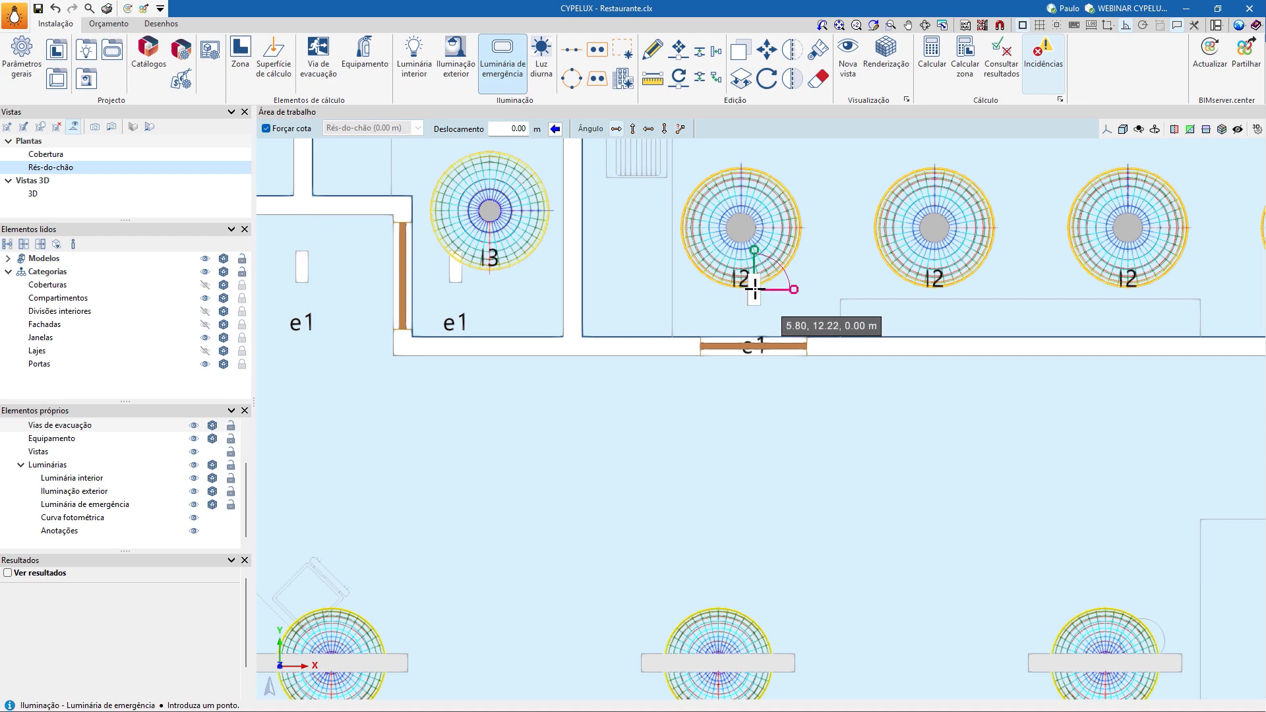
pyautogui.click(754, 288)
pyautogui.scroll(-3, 743, 325)
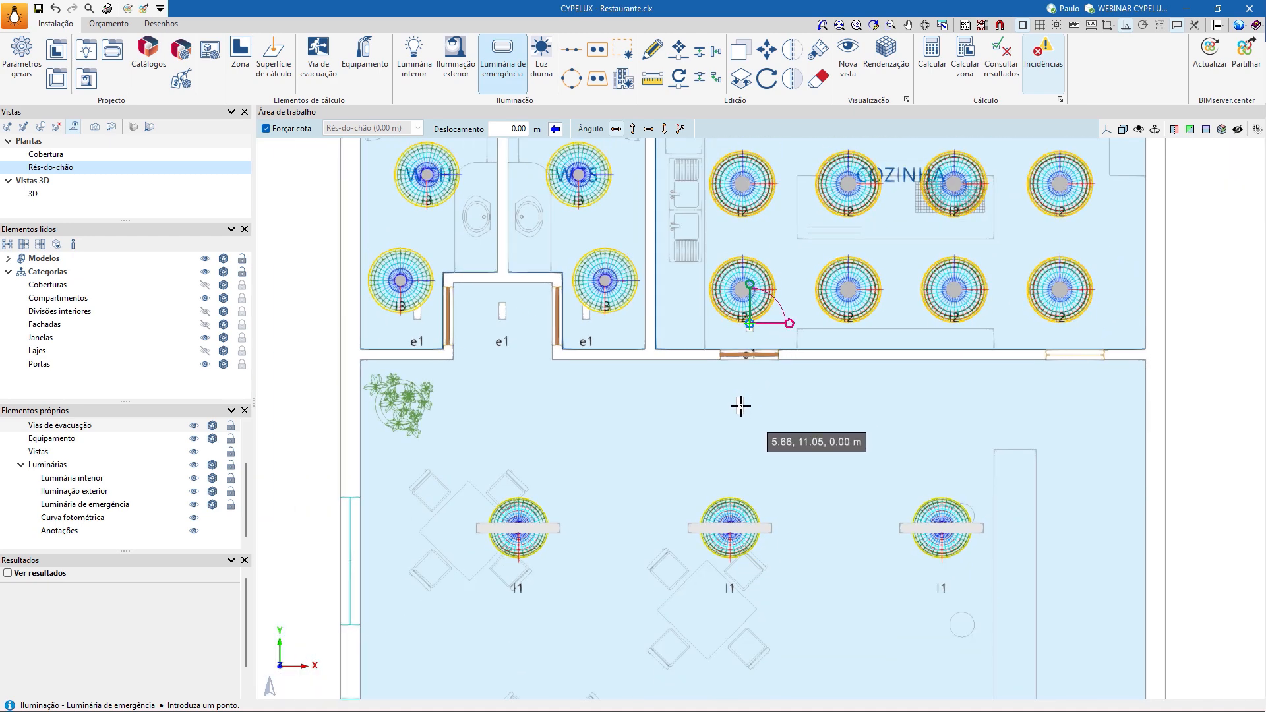
pyautogui.moveTo(740, 406); pyautogui.dragTo(757, 391, button='middle')
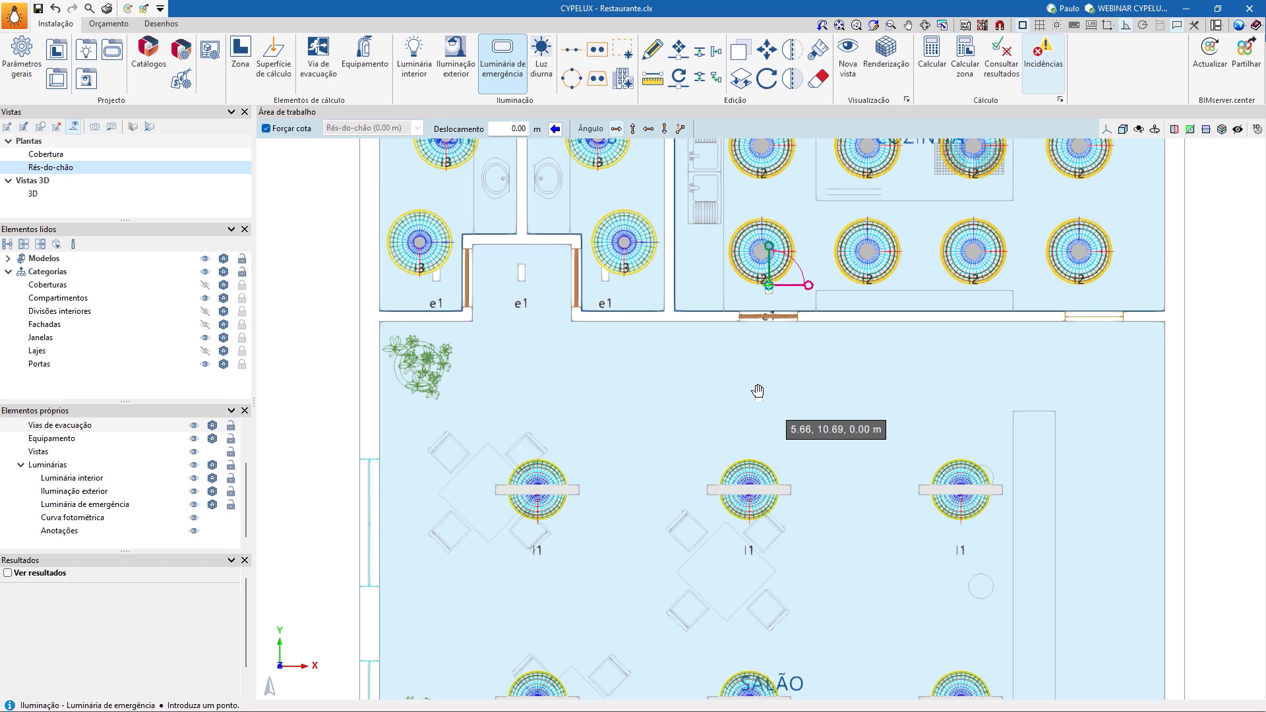
pyautogui.scroll(-3, 760, 393)
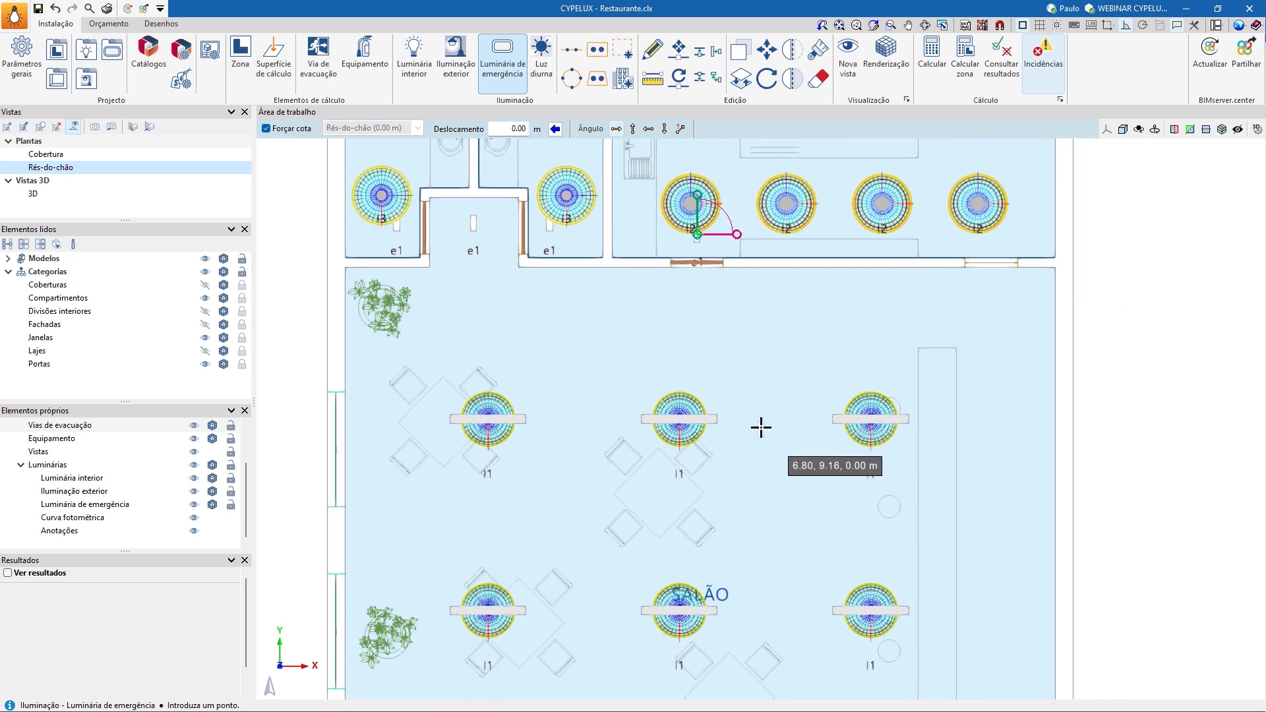
pyautogui.moveTo(763, 427); pyautogui.dragTo(793, 368, button='middle')
pyautogui.rightClick(698, 348)
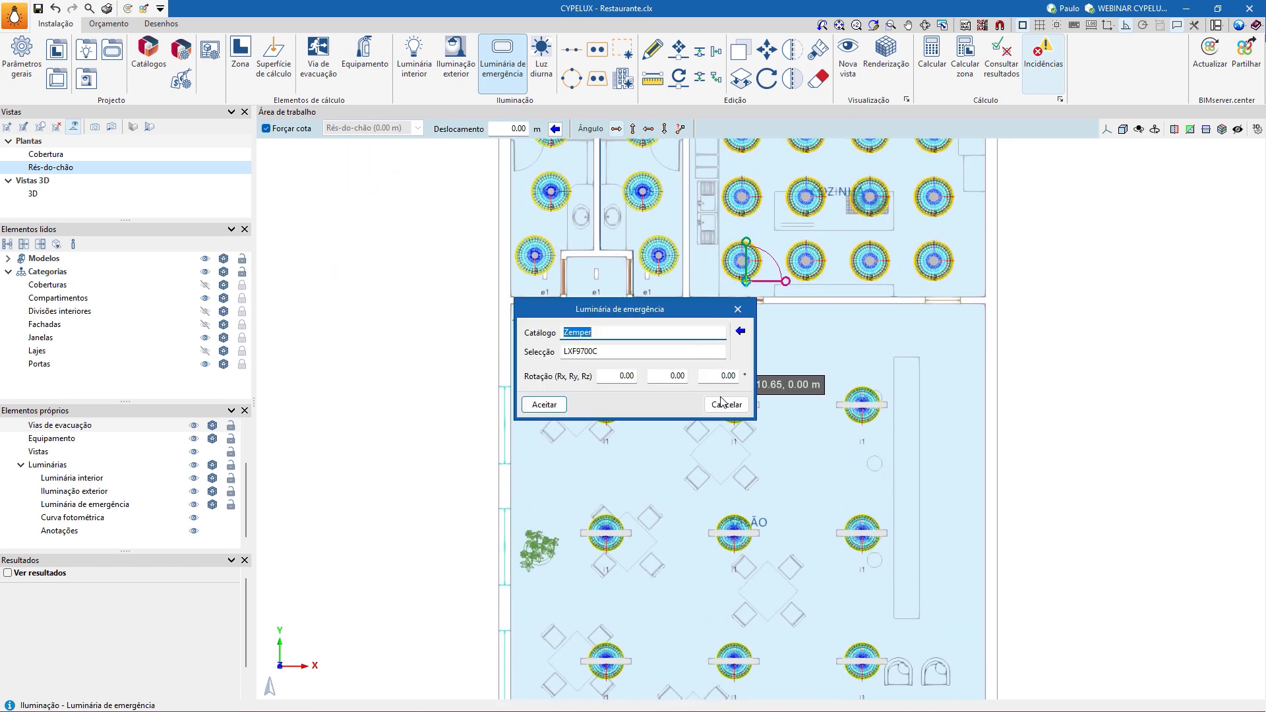
pyautogui.click(725, 404)
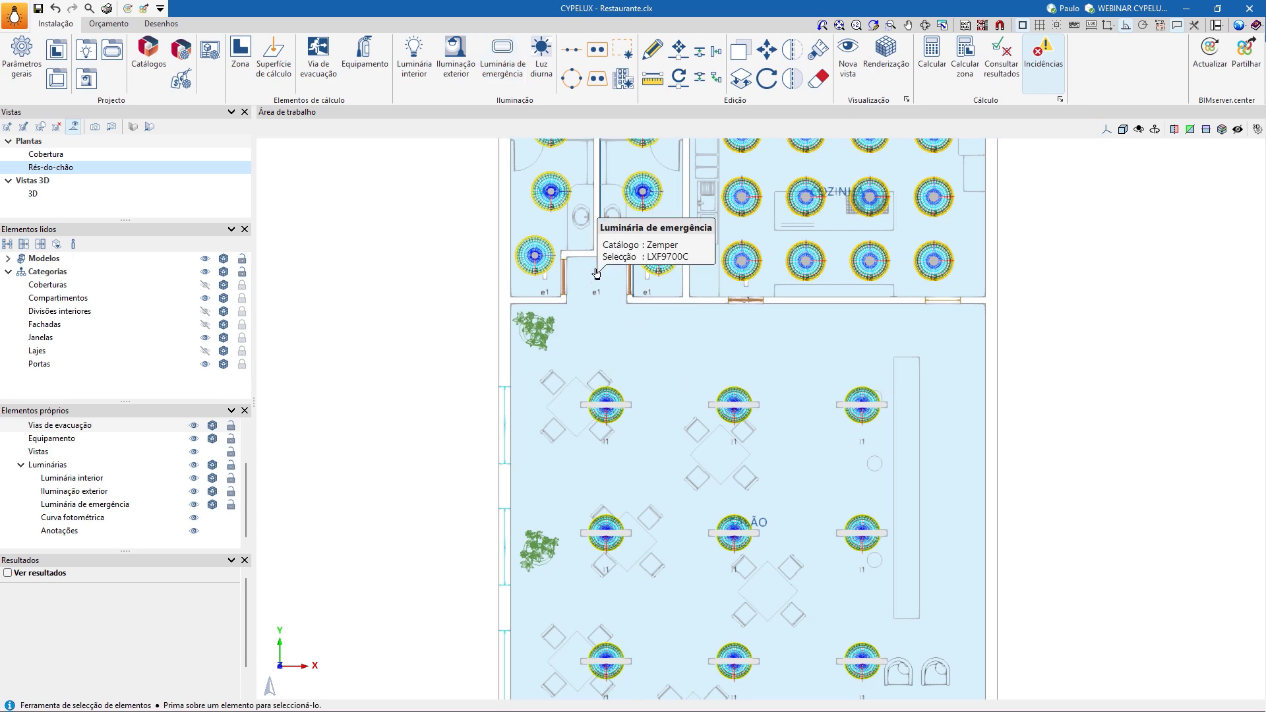
# - Start a 1.00 m wide evacuation route in the WCH toilet at about (0.83, 15.17), turning at Y 12.34 into the entrance recess at X 2.31
pyautogui.click(313, 64)
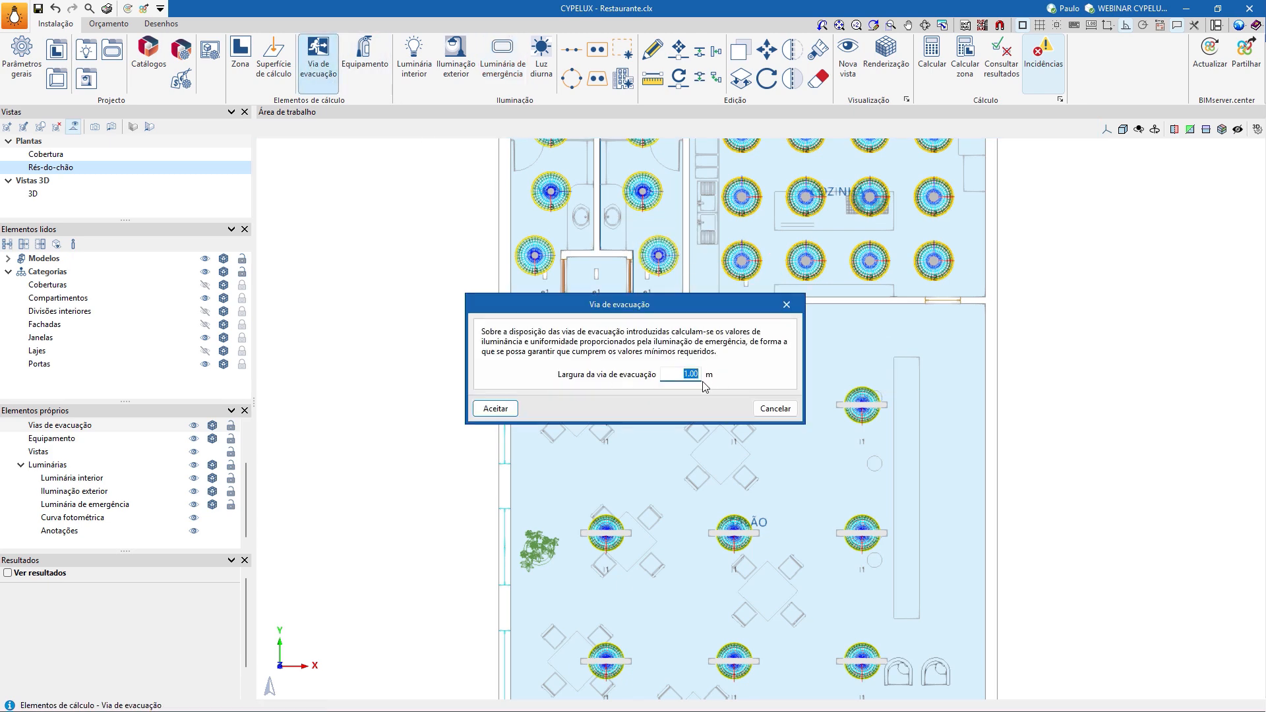
pyautogui.click(495, 408)
pyautogui.moveTo(529, 309); pyautogui.dragTo(626, 336, button='middle')
pyautogui.scroll(1, 612, 259)
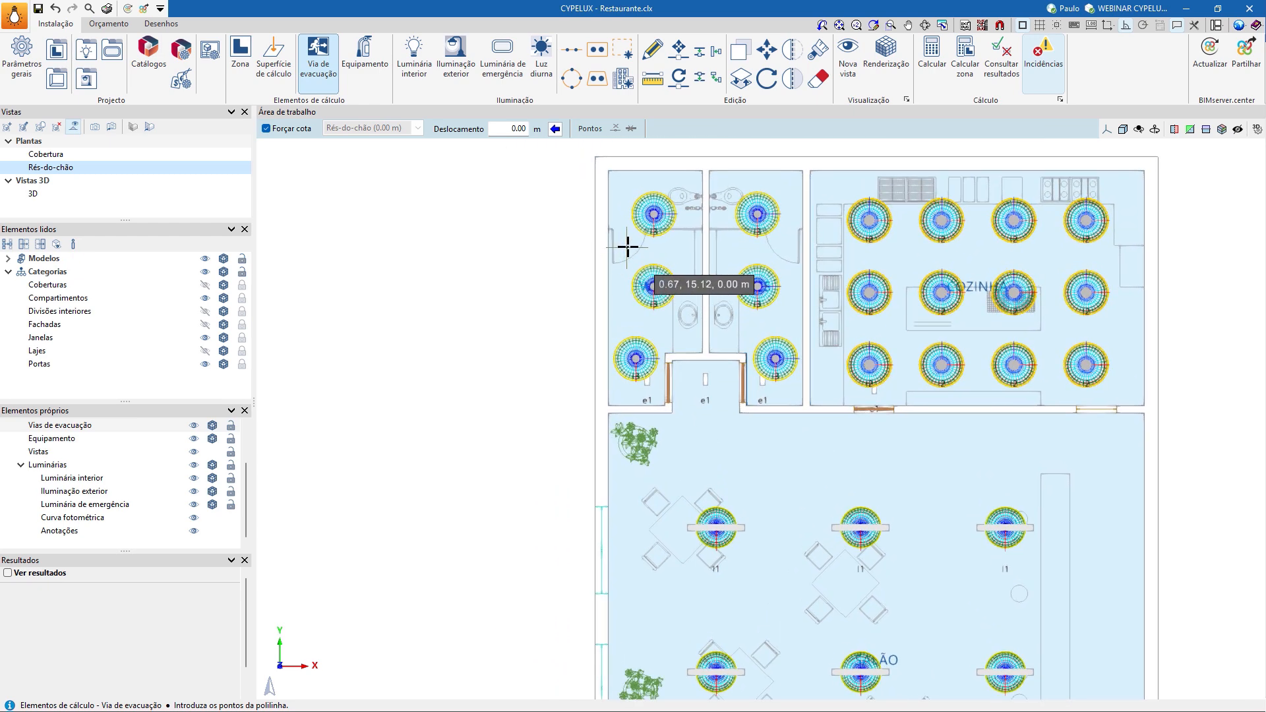
pyautogui.scroll(1, 634, 362)
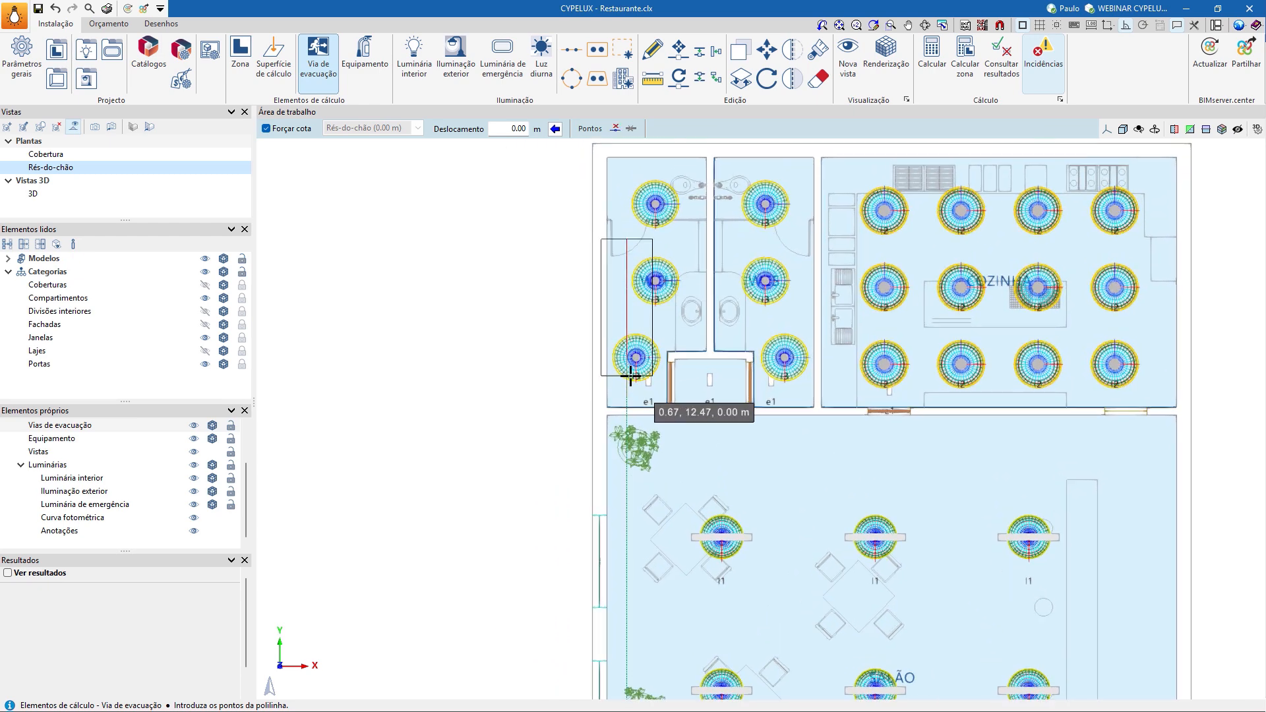
pyautogui.click(635, 242)
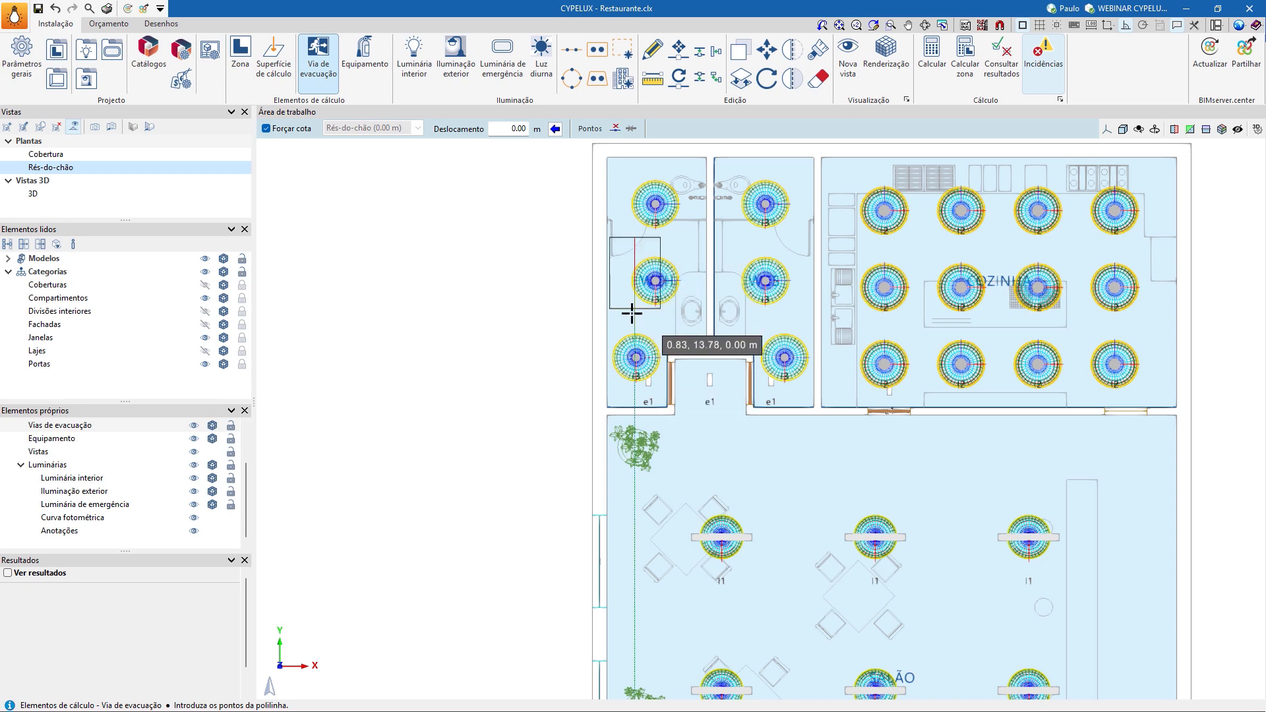
pyautogui.scroll(3, 636, 381)
pyautogui.scroll(2, 637, 389)
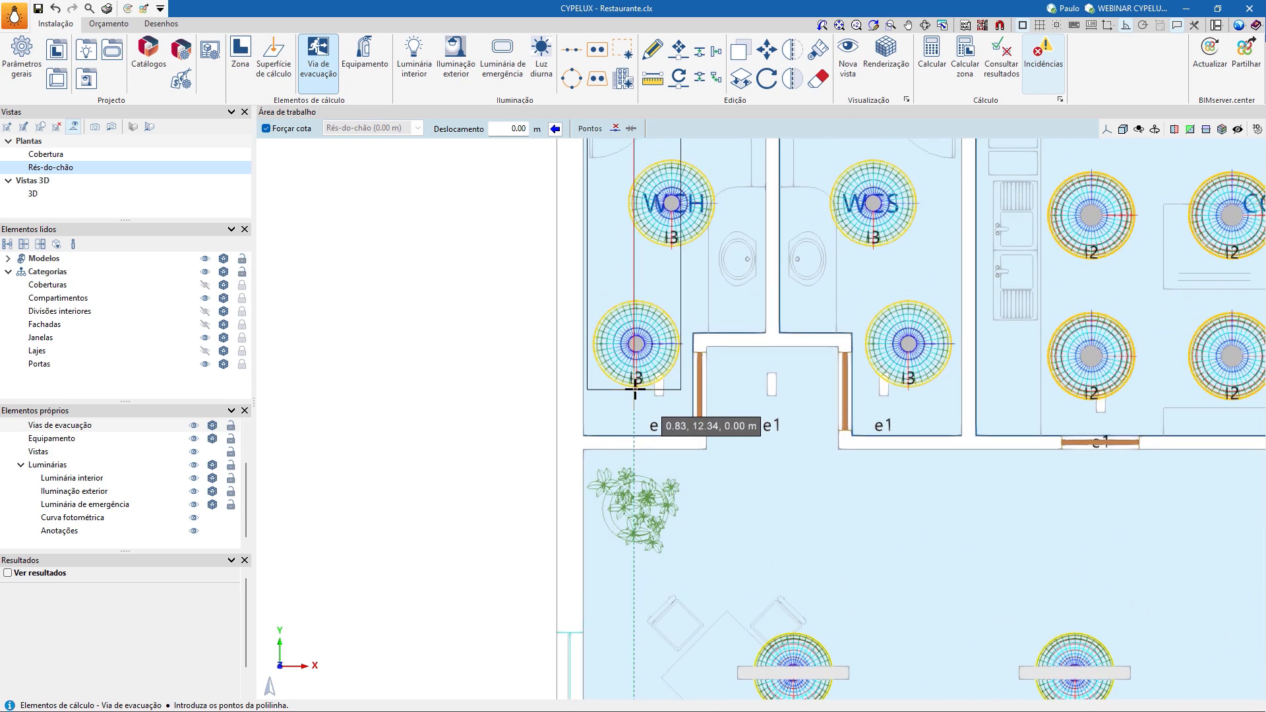
pyautogui.scroll(2, 634, 388)
pyautogui.click(633, 389)
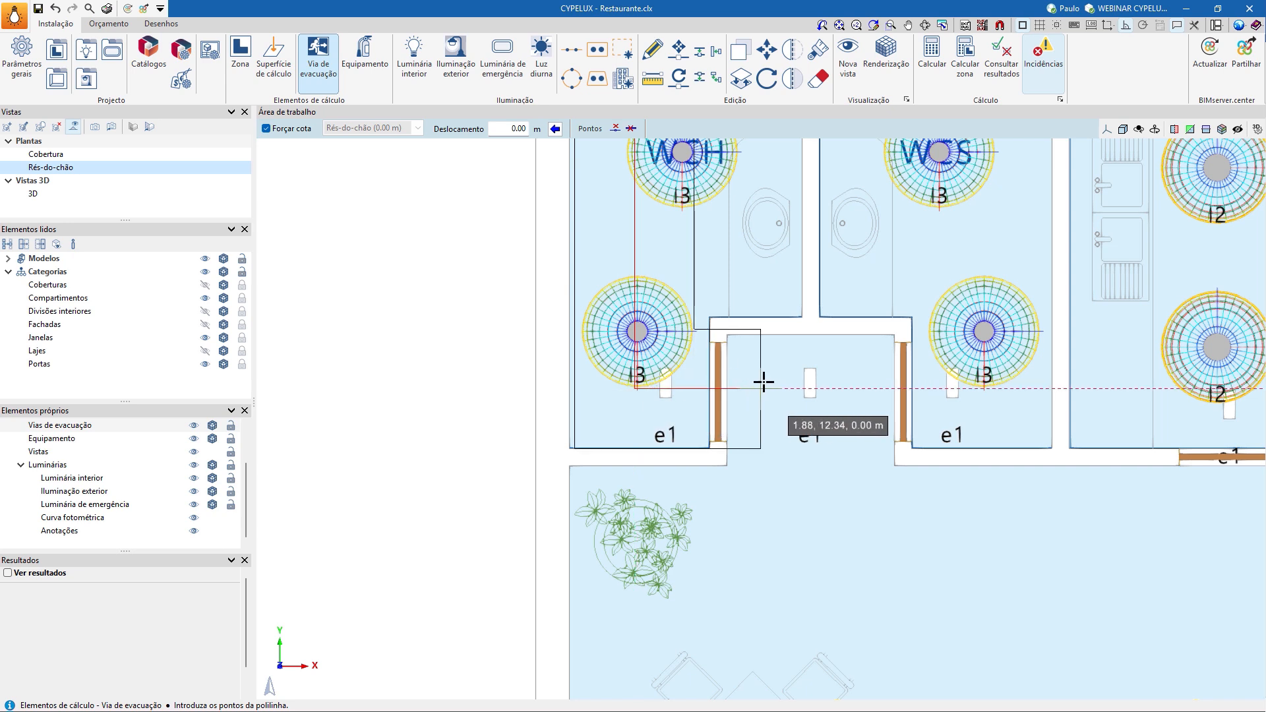
pyautogui.click(809, 377)
# - Continue the evacuation route to Y 11.00 in the dining room, across to X 7.90 and on to the main entrance door
pyautogui.scroll(-2, 818, 455)
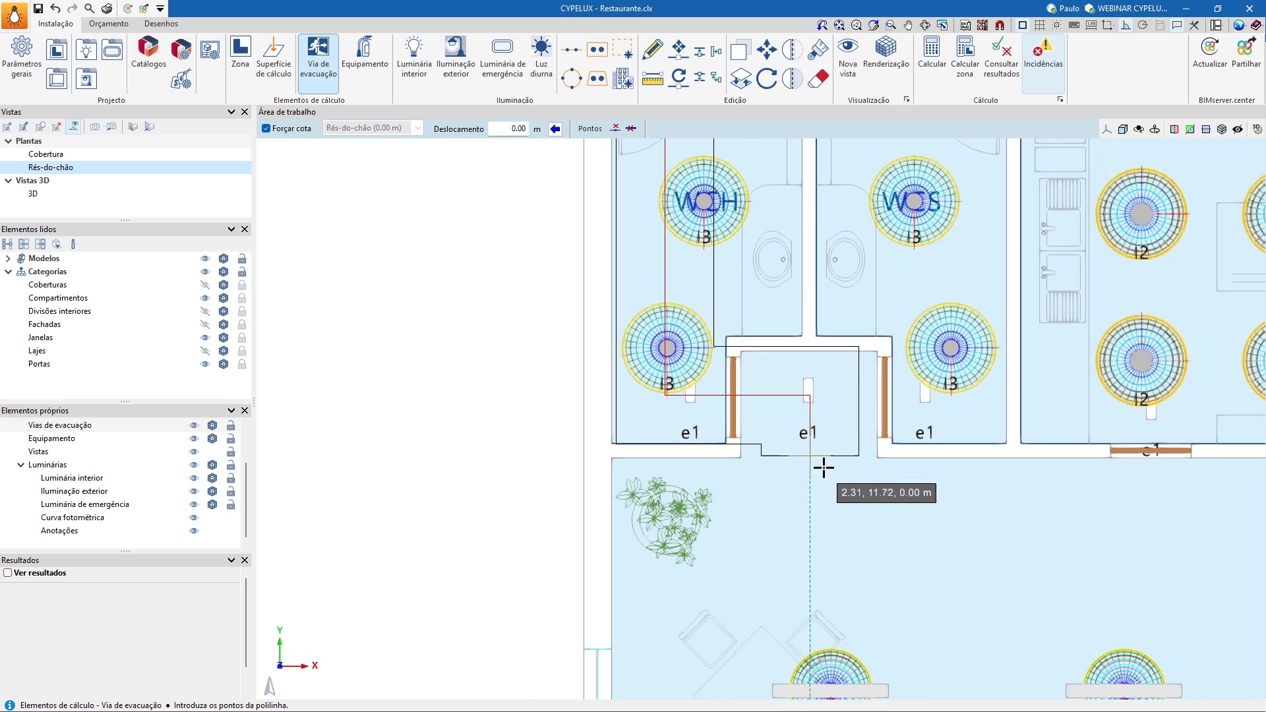
pyautogui.moveTo(822, 467); pyautogui.dragTo(783, 351, button='middle')
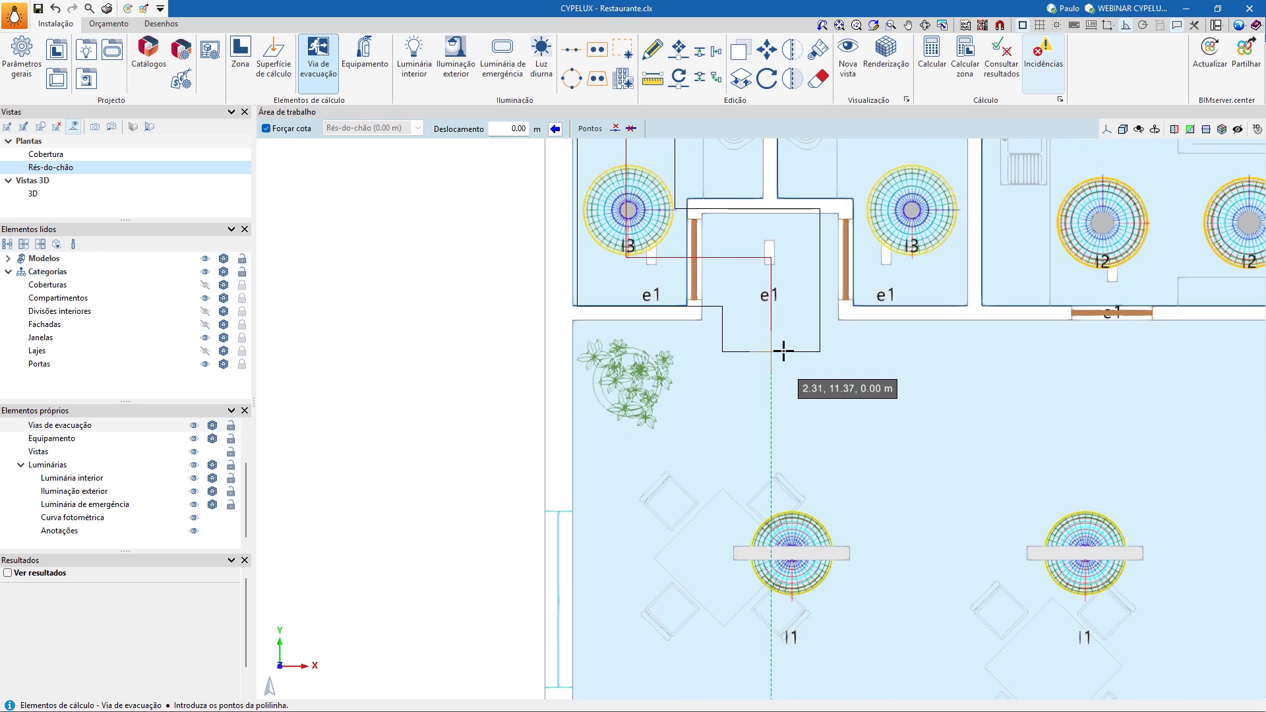
pyautogui.click(775, 388)
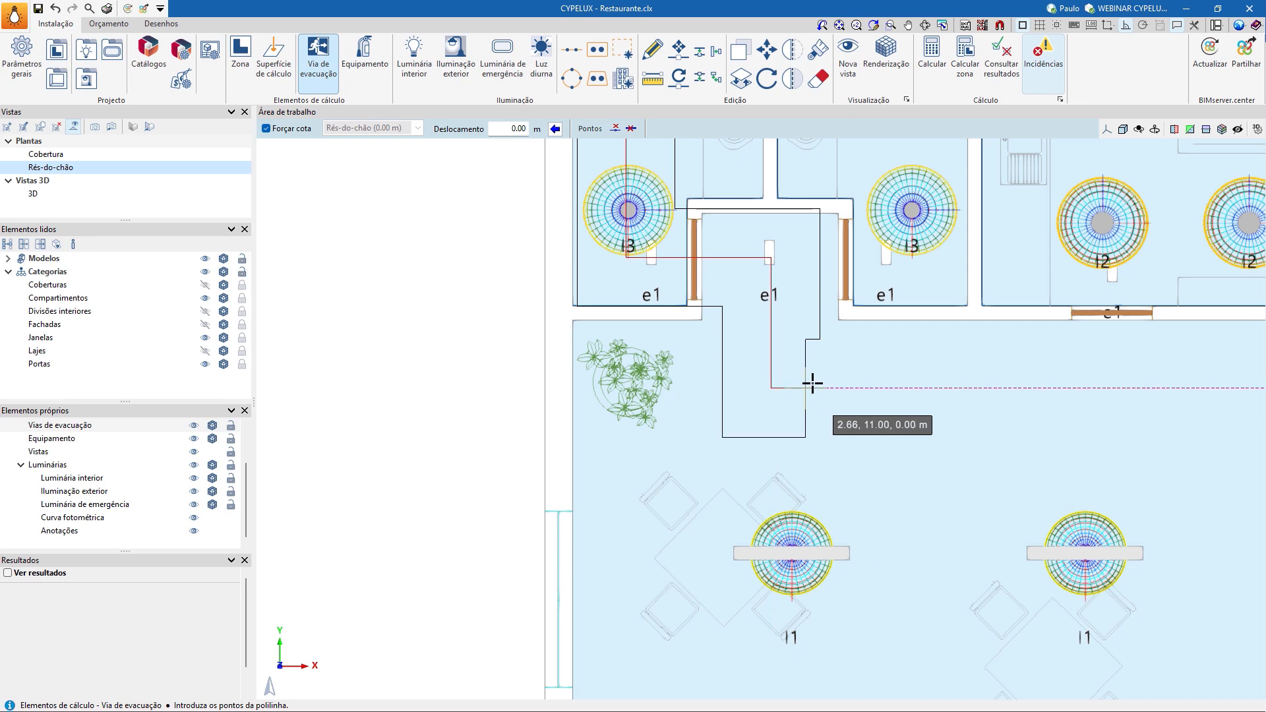
pyautogui.moveTo(984, 367); pyautogui.dragTo(571, 269, button='middle')
pyautogui.scroll(-2, 594, 270)
pyautogui.scroll(-2, 657, 274)
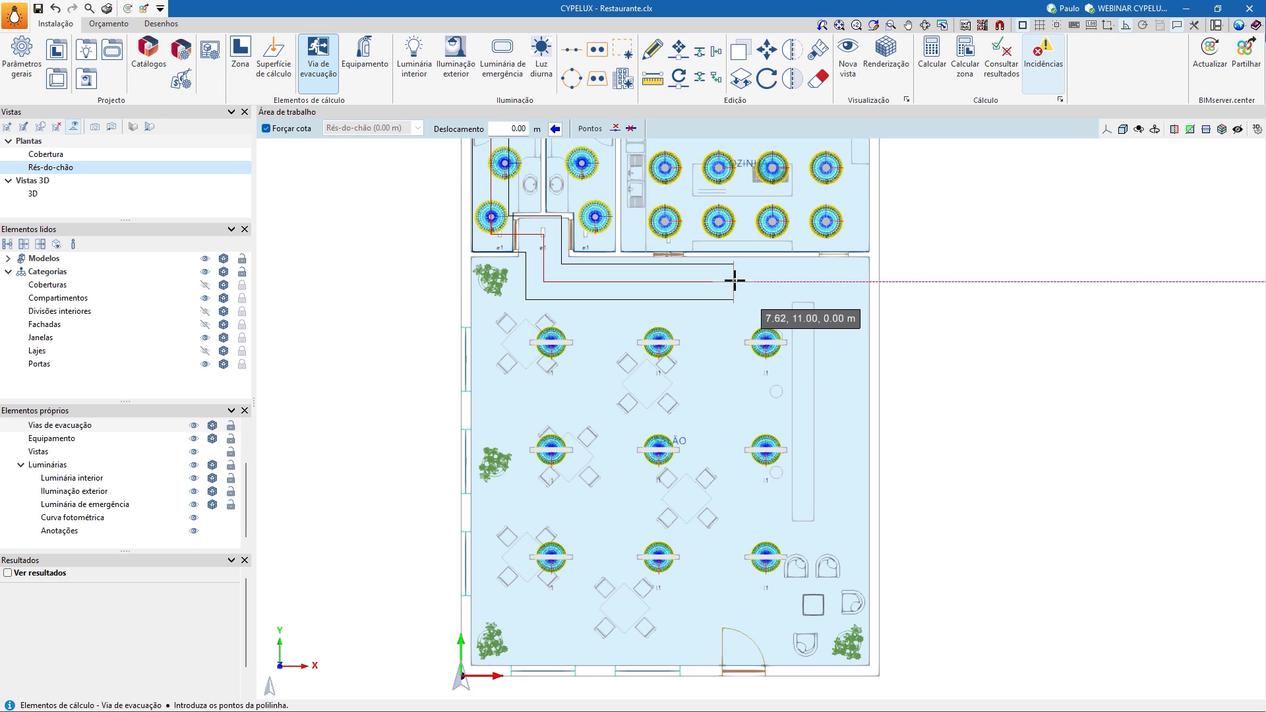
pyautogui.click(743, 283)
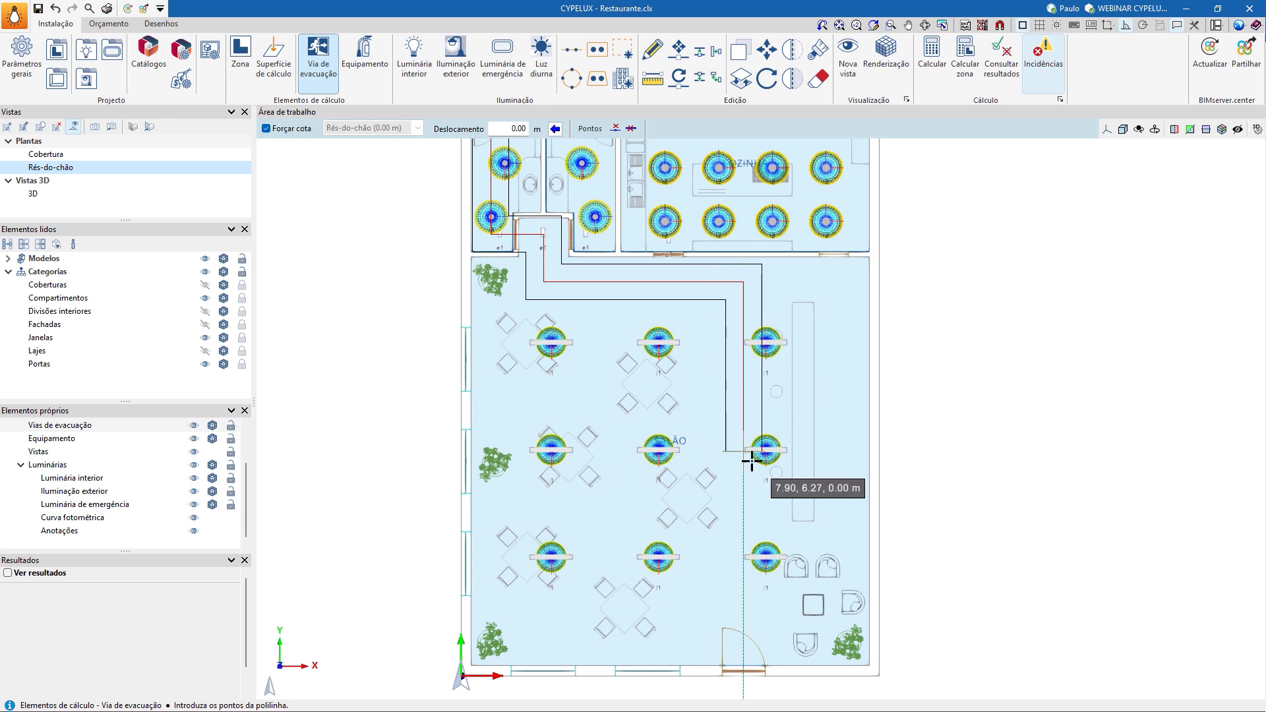
pyautogui.click(746, 666)
pyautogui.moveTo(692, 315); pyautogui.dragTo(709, 441, button='middle')
pyautogui.scroll(1, 647, 379)
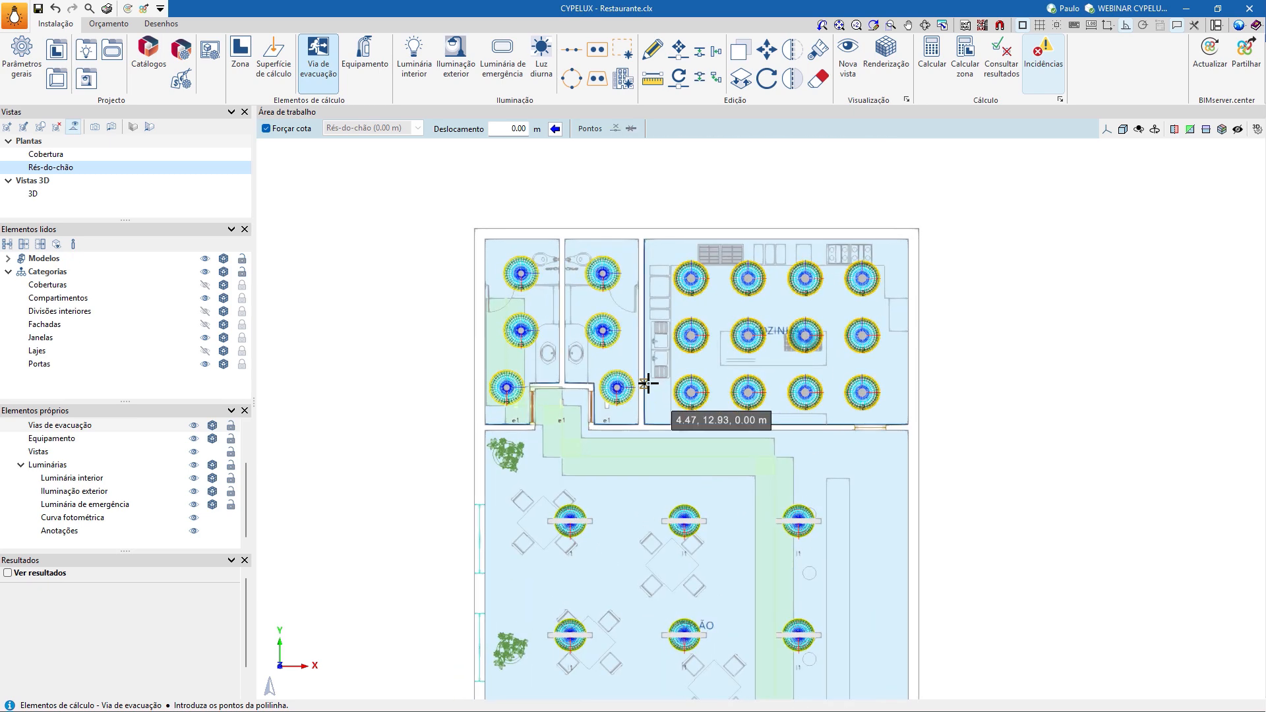
pyautogui.scroll(2, 600, 381)
pyautogui.click(585, 389)
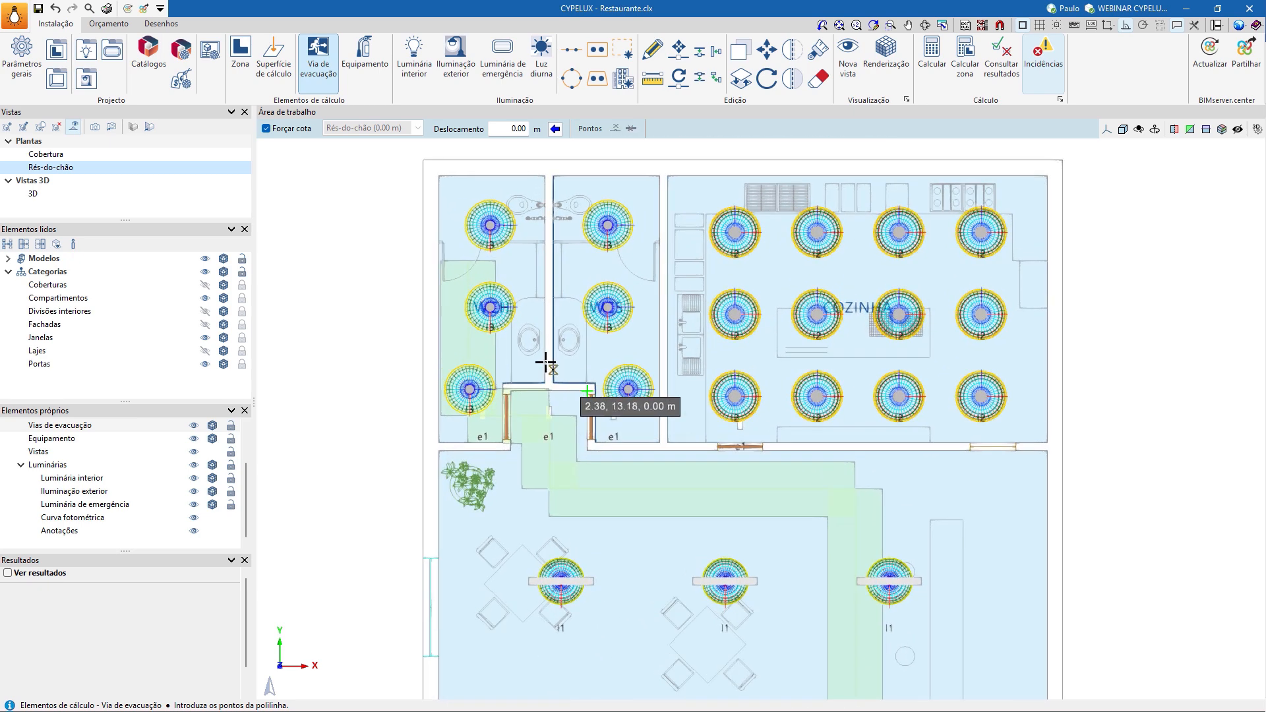
pyautogui.click(794, 81)
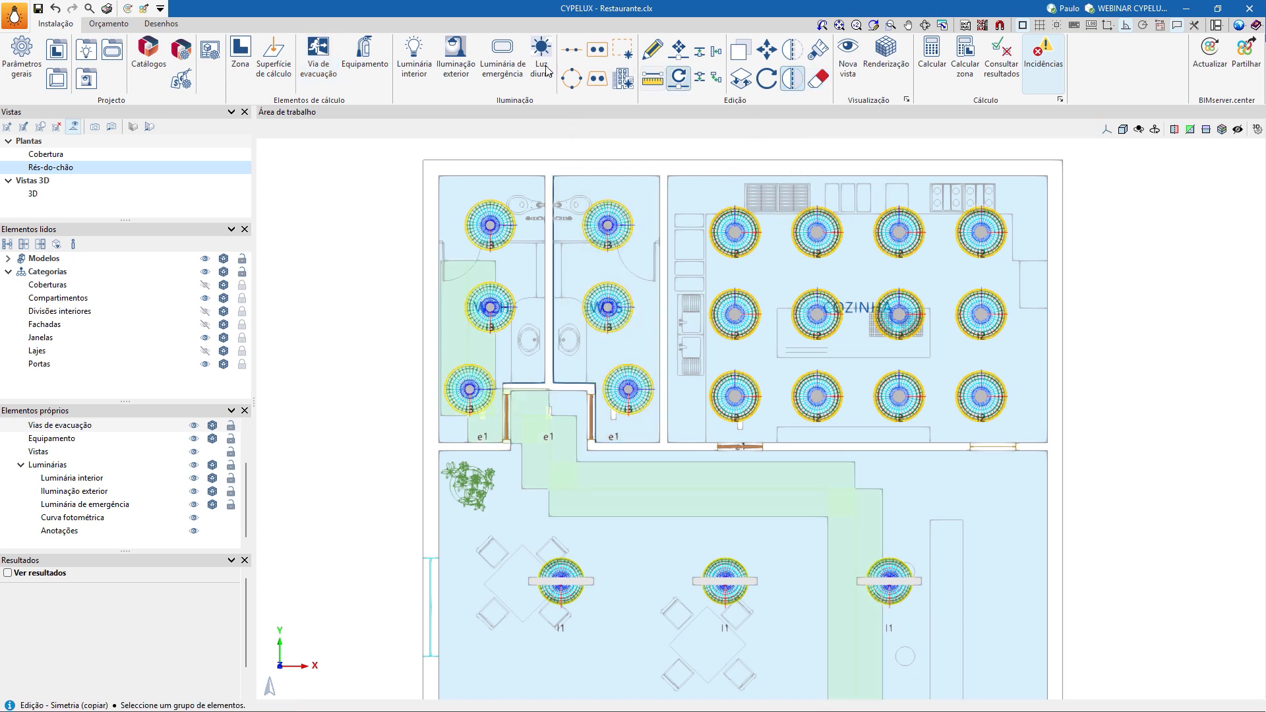
# - Draw an evacuation route in the WCS toilet from about Y 15.17, turning at Y 12.34 to join the other route at (2.31, 12.34)
pyautogui.click(312, 60)
pyautogui.click(495, 414)
pyautogui.scroll(1, 613, 309)
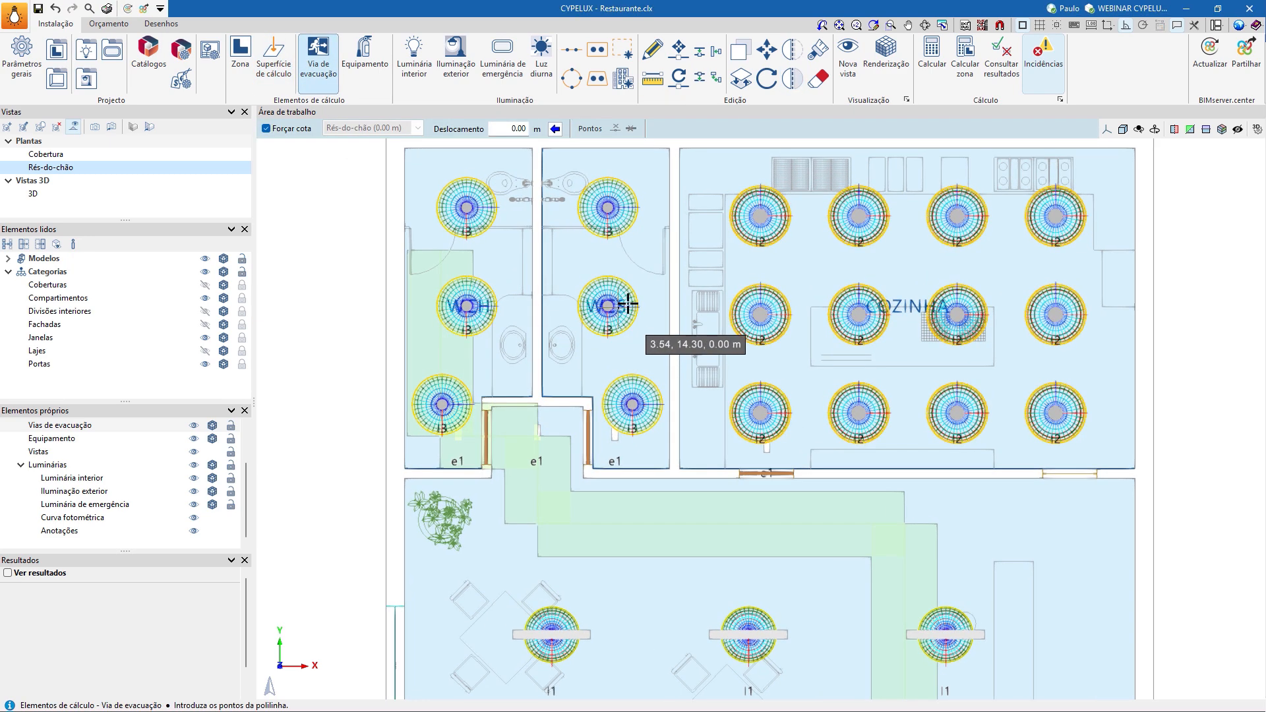
pyautogui.scroll(1, 628, 303)
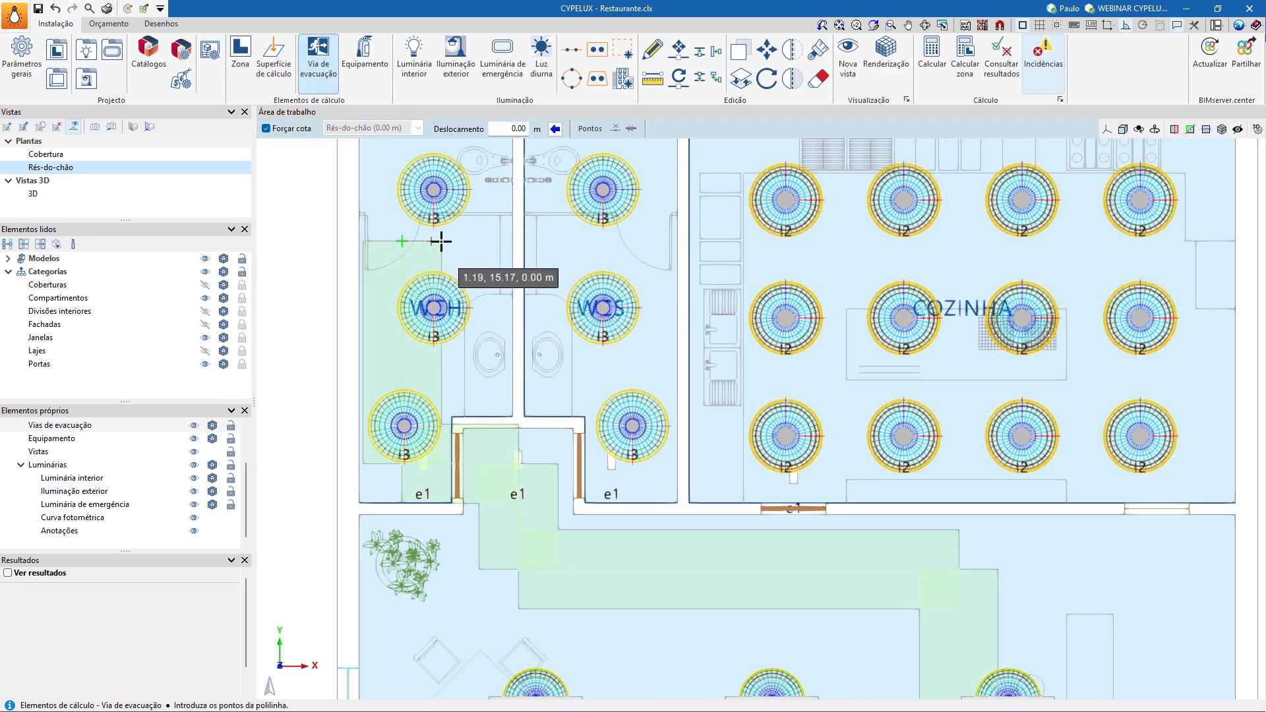
pyautogui.click(647, 241)
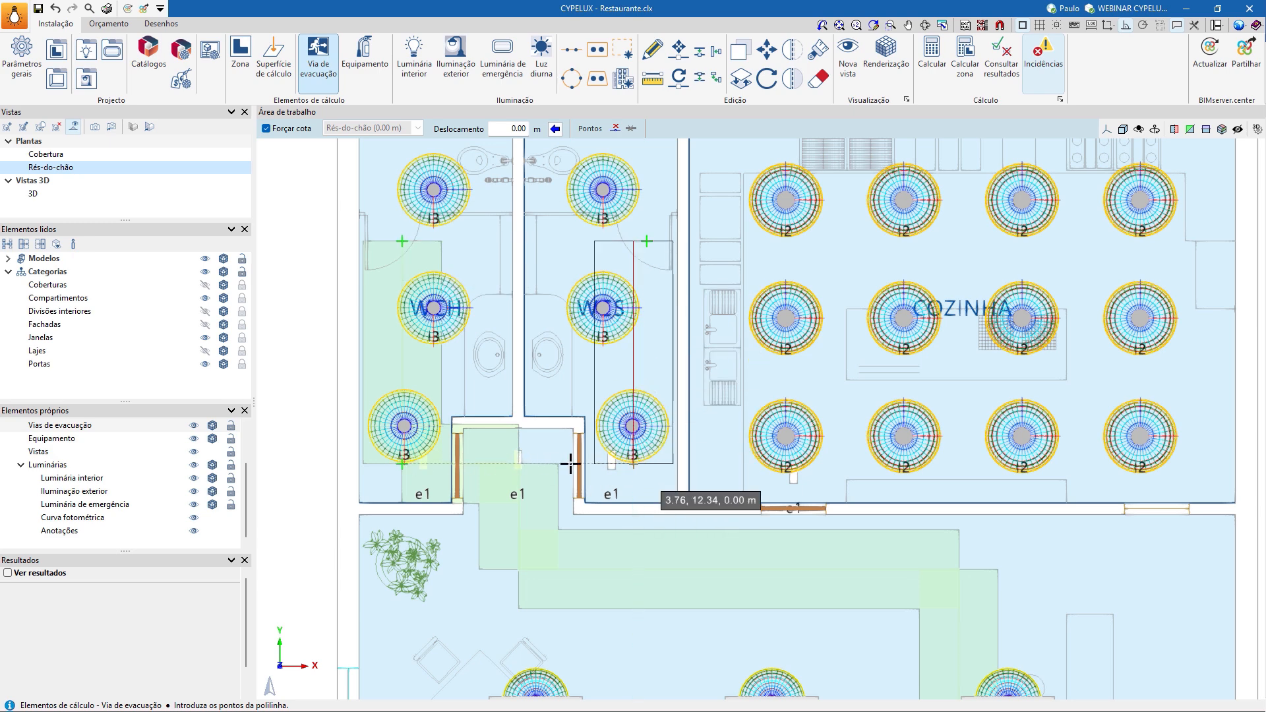
pyautogui.click(614, 465)
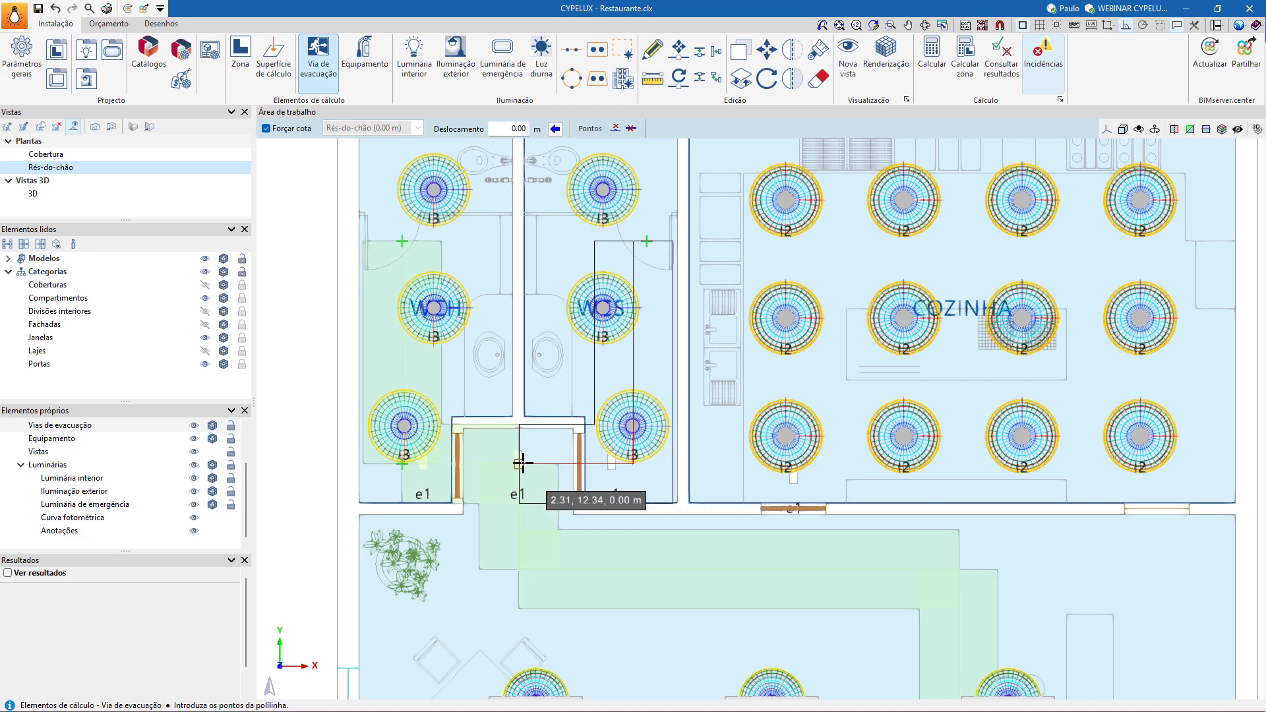
pyautogui.scroll(-3, 593, 422)
# - Draw an evacuation route from the dining room route through the kitchen door at X 5.79 to Y 15.38, turning along the kitchen to its third luminaire column
pyautogui.scroll(2, 561, 310)
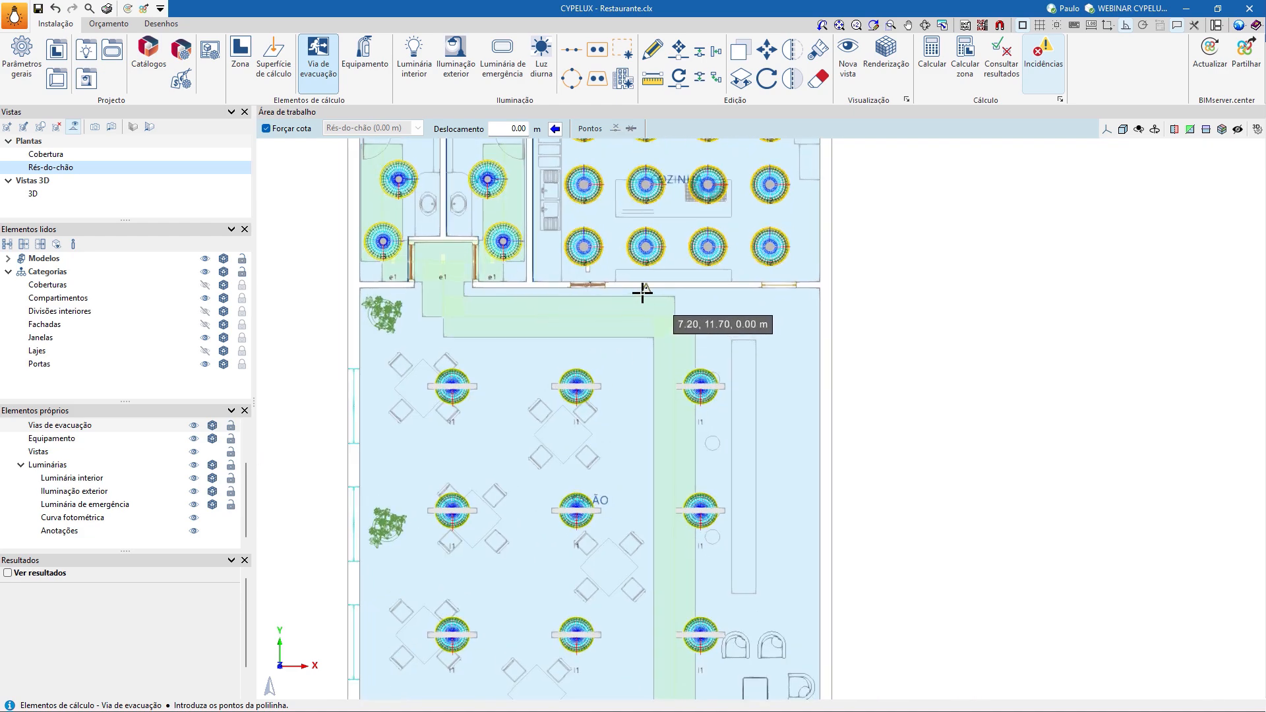
pyautogui.scroll(1, 642, 292)
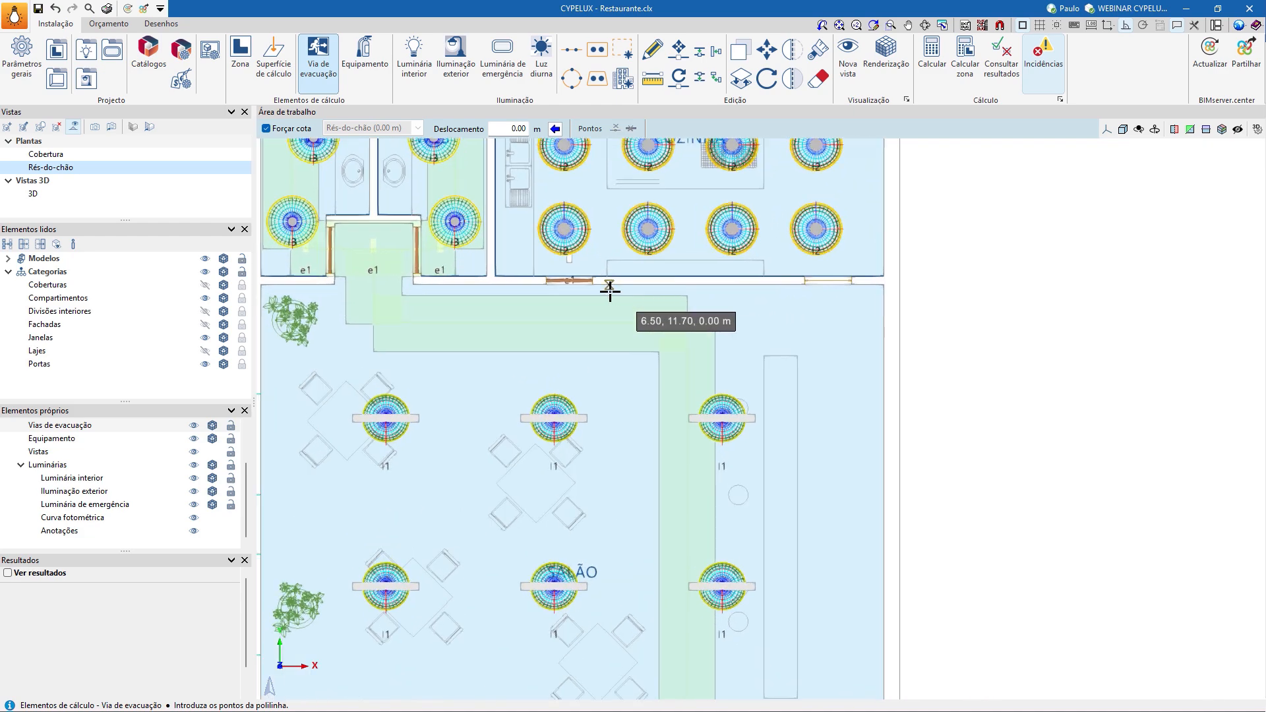
pyautogui.click(571, 316)
pyautogui.moveTo(568, 92); pyautogui.dragTo(564, 297, button='middle')
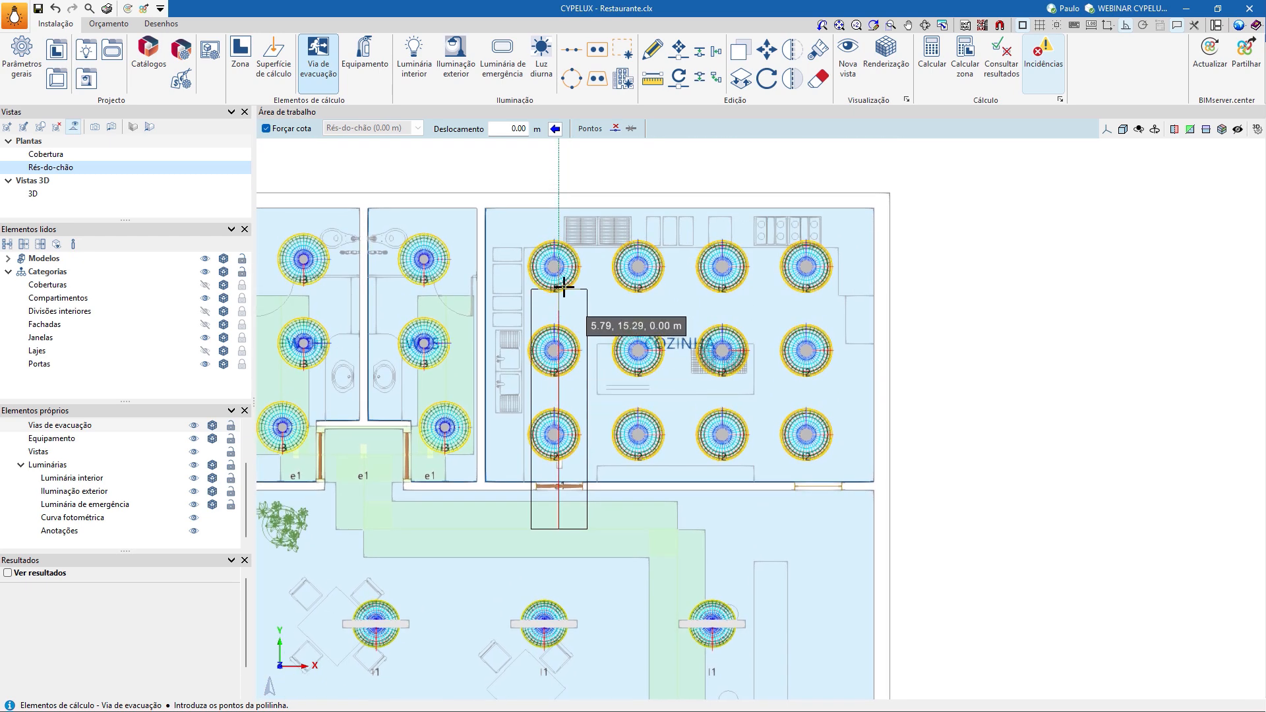
pyautogui.click(562, 284)
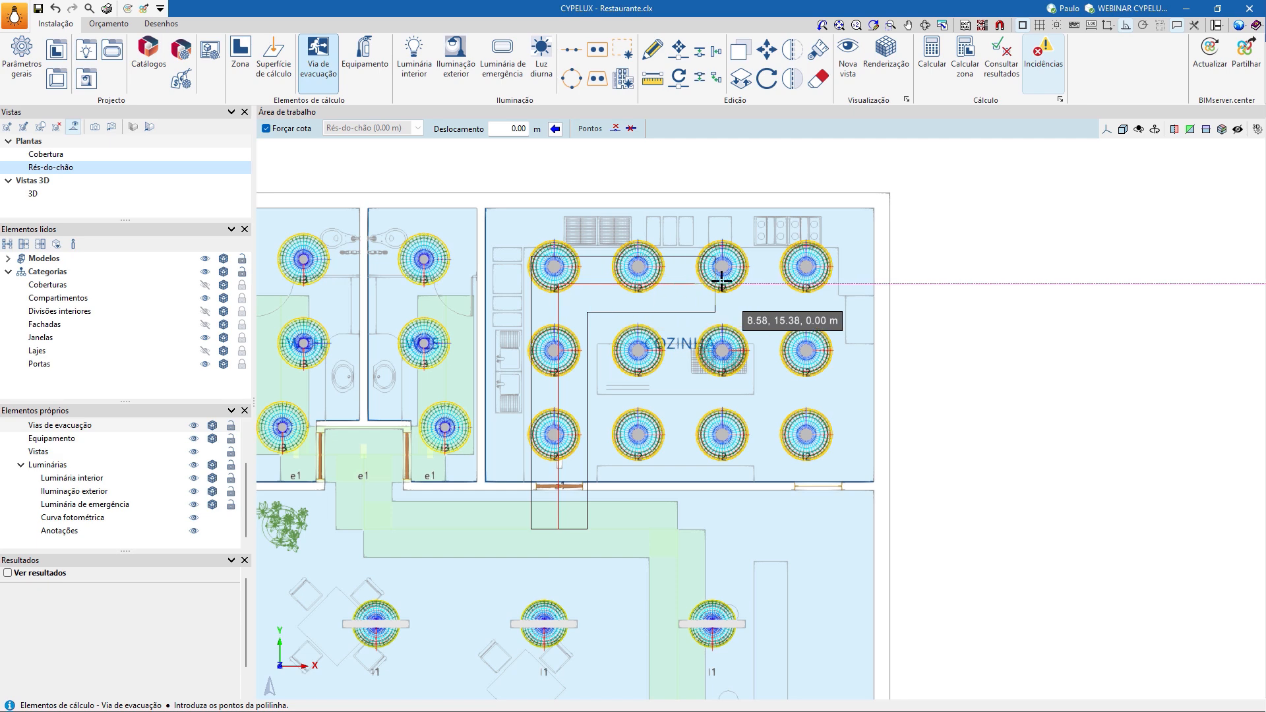
pyautogui.scroll(-3, 622, 294)
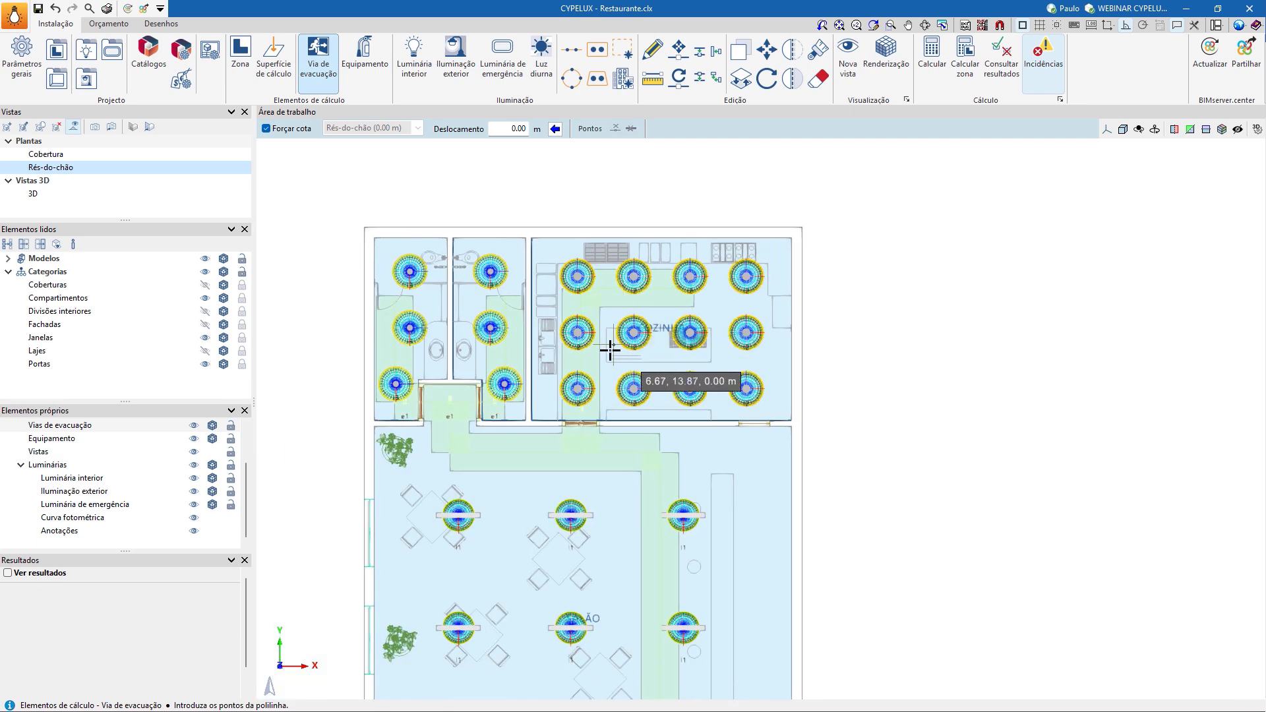
# - Place an emergency luminaire, Zemper LXF9700C with 0.00° rotations, on the dining room evacuation route past its corner, at about (7.90, 9.92)
pyautogui.moveTo(610, 343); pyautogui.dragTo(601, 240, button='middle')
pyautogui.scroll(2, 600, 241)
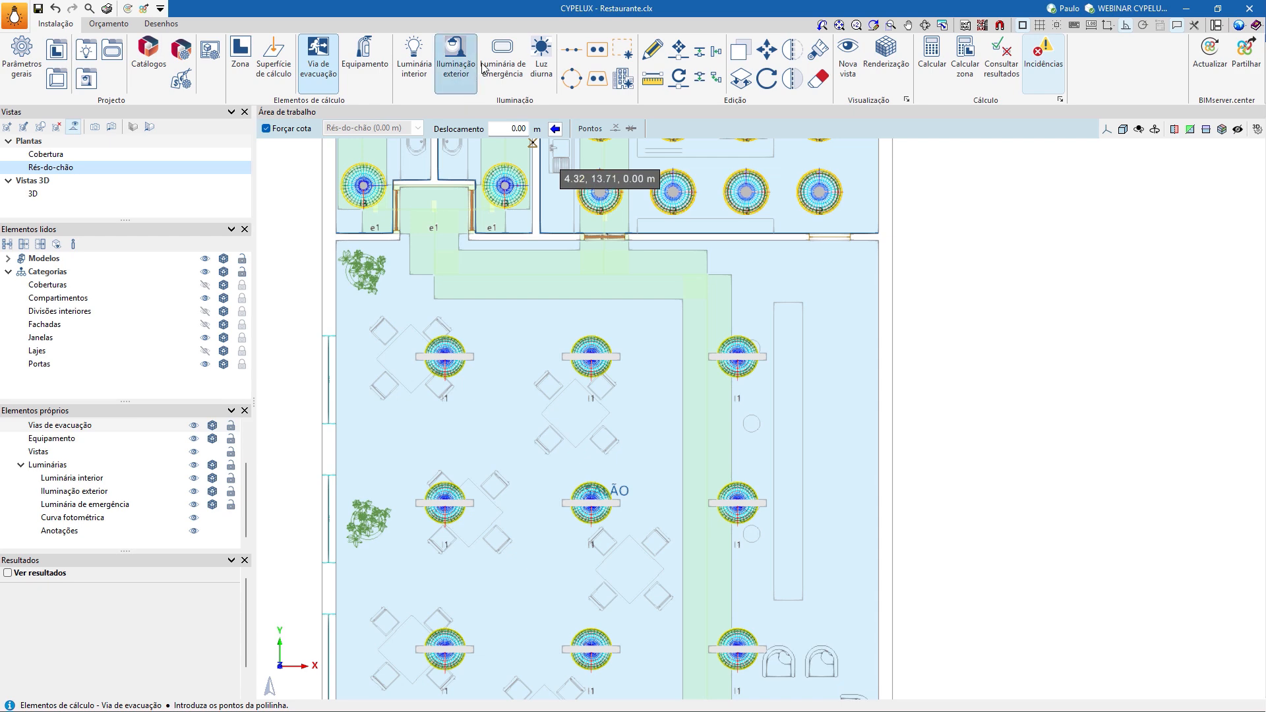
pyautogui.click(502, 54)
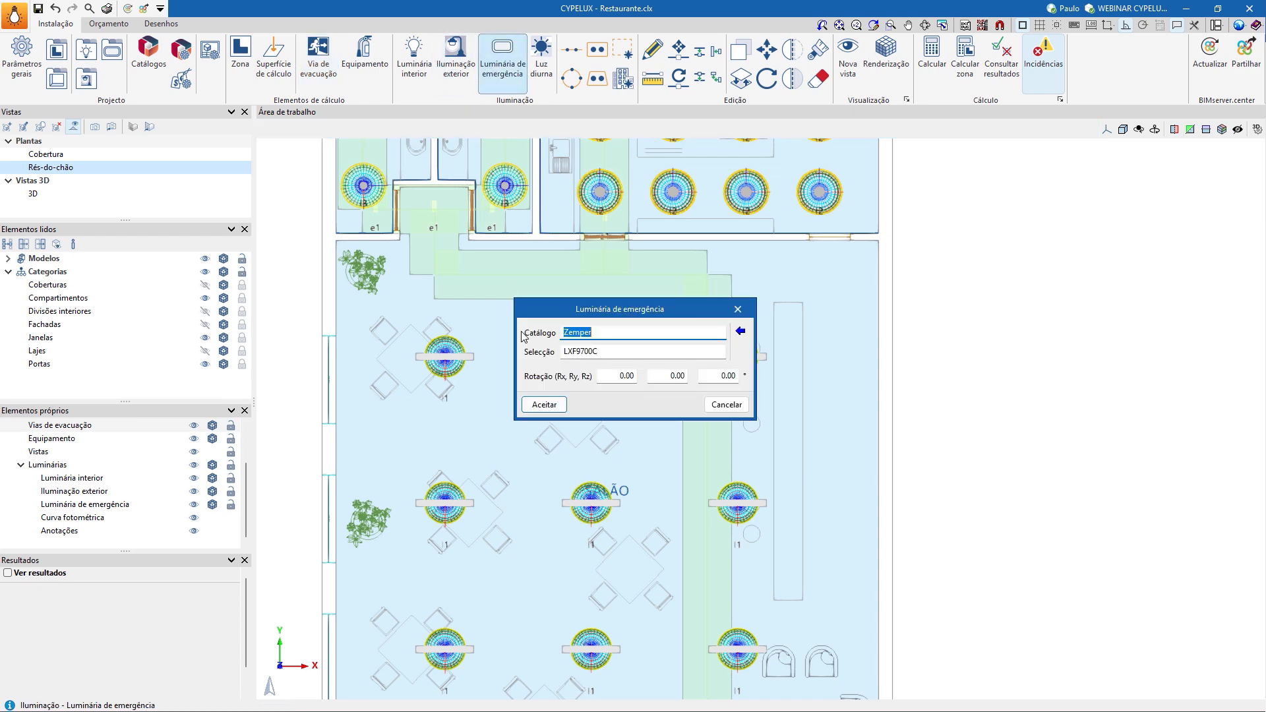
pyautogui.click(543, 405)
pyautogui.scroll(3, 588, 246)
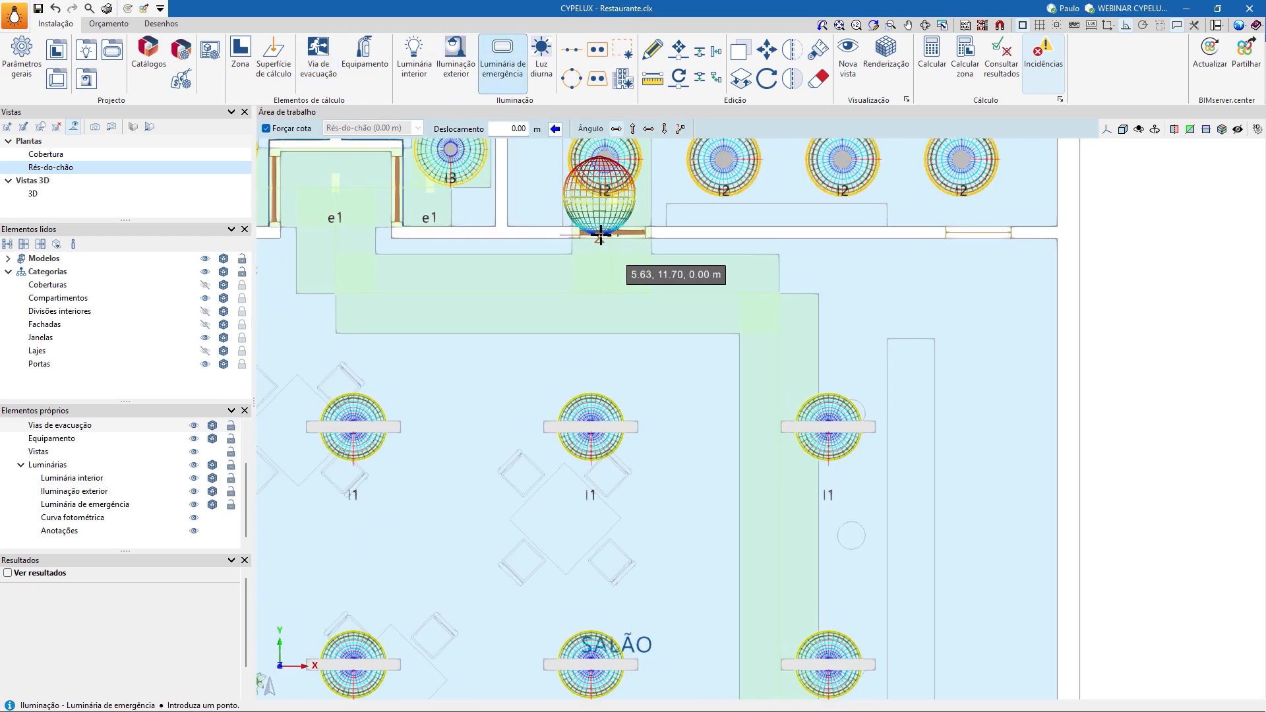
pyautogui.moveTo(598, 267); pyautogui.dragTo(769, 330, button='middle')
pyautogui.scroll(3, 738, 310)
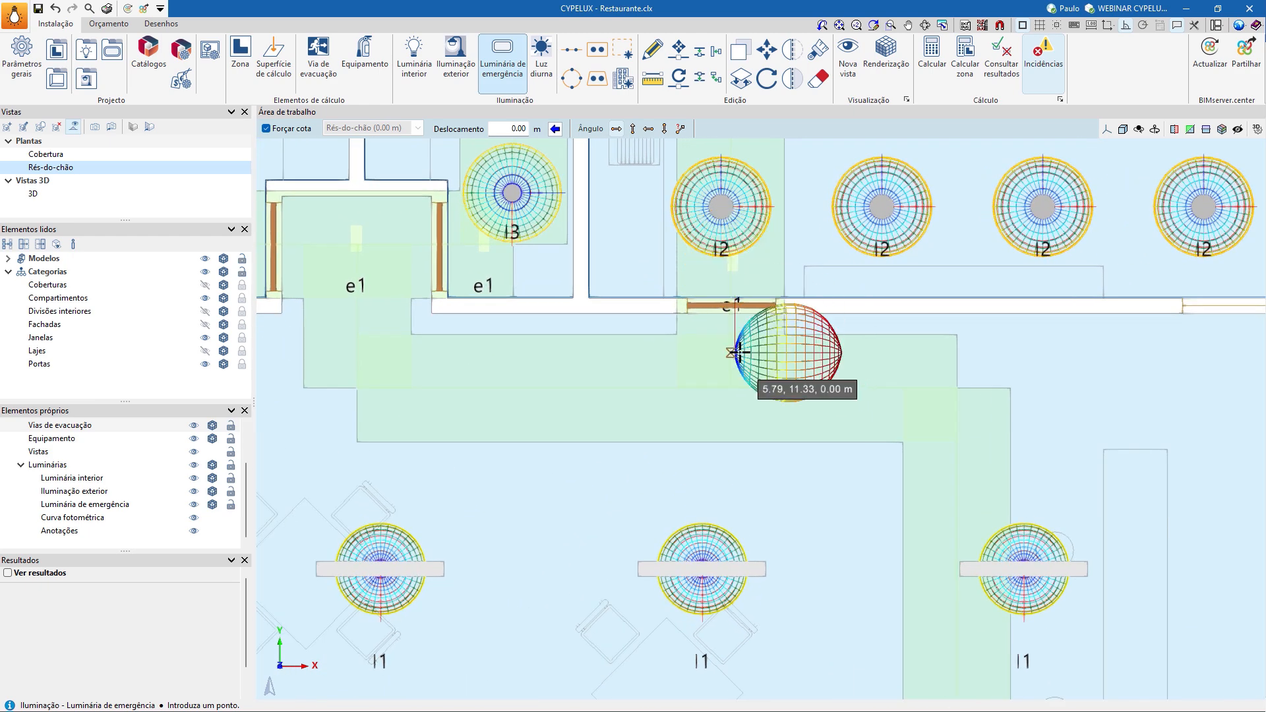
pyautogui.scroll(-1, 751, 366)
pyautogui.scroll(-1, 868, 446)
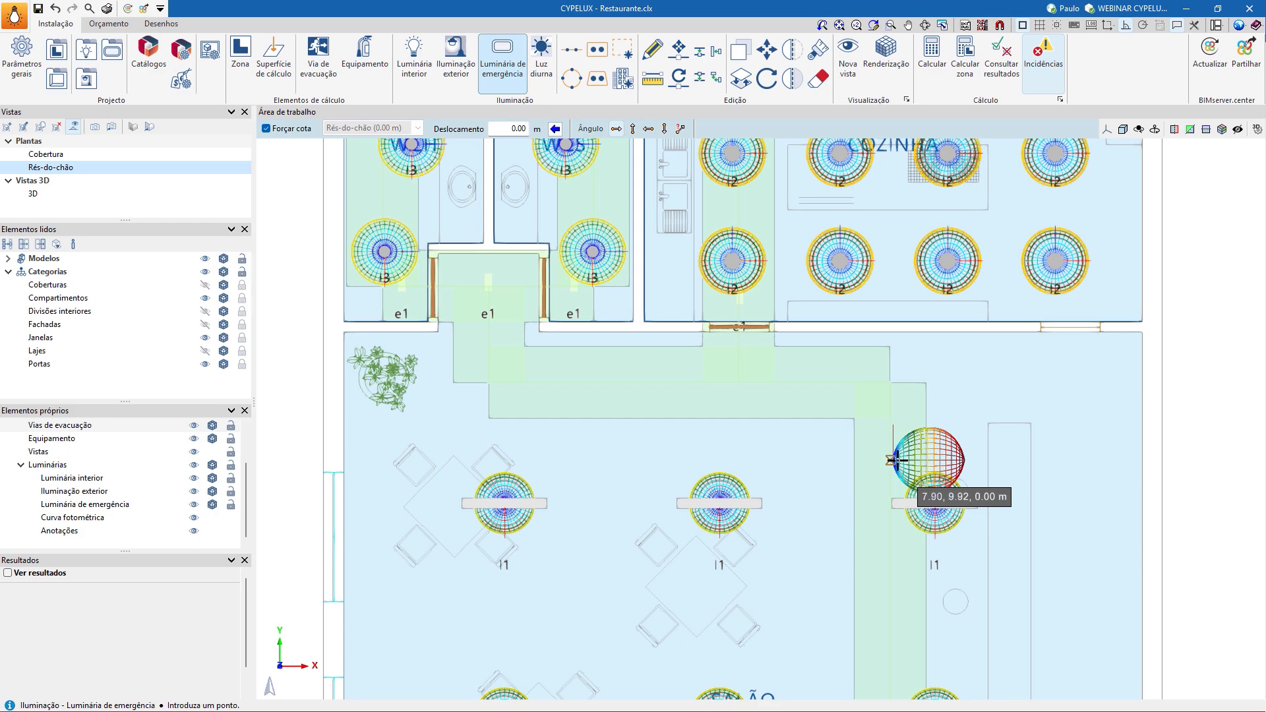
pyautogui.scroll(4, 897, 462)
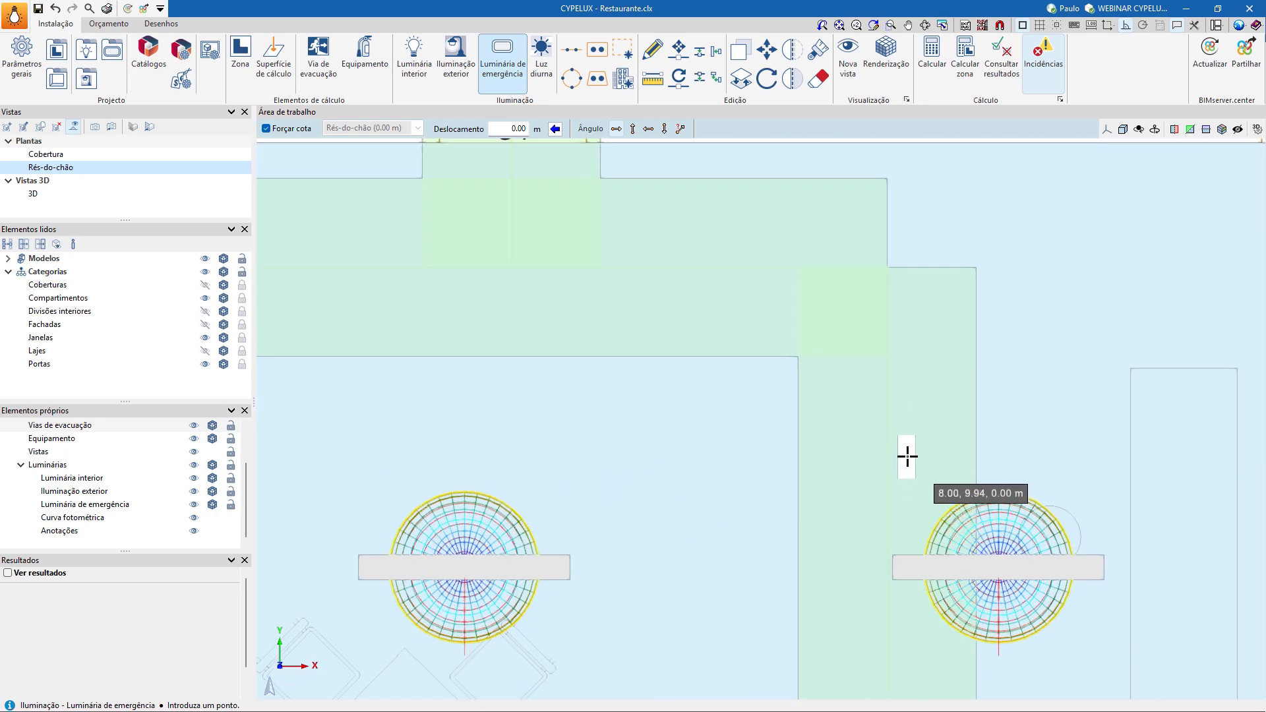
pyautogui.scroll(-5, 904, 462)
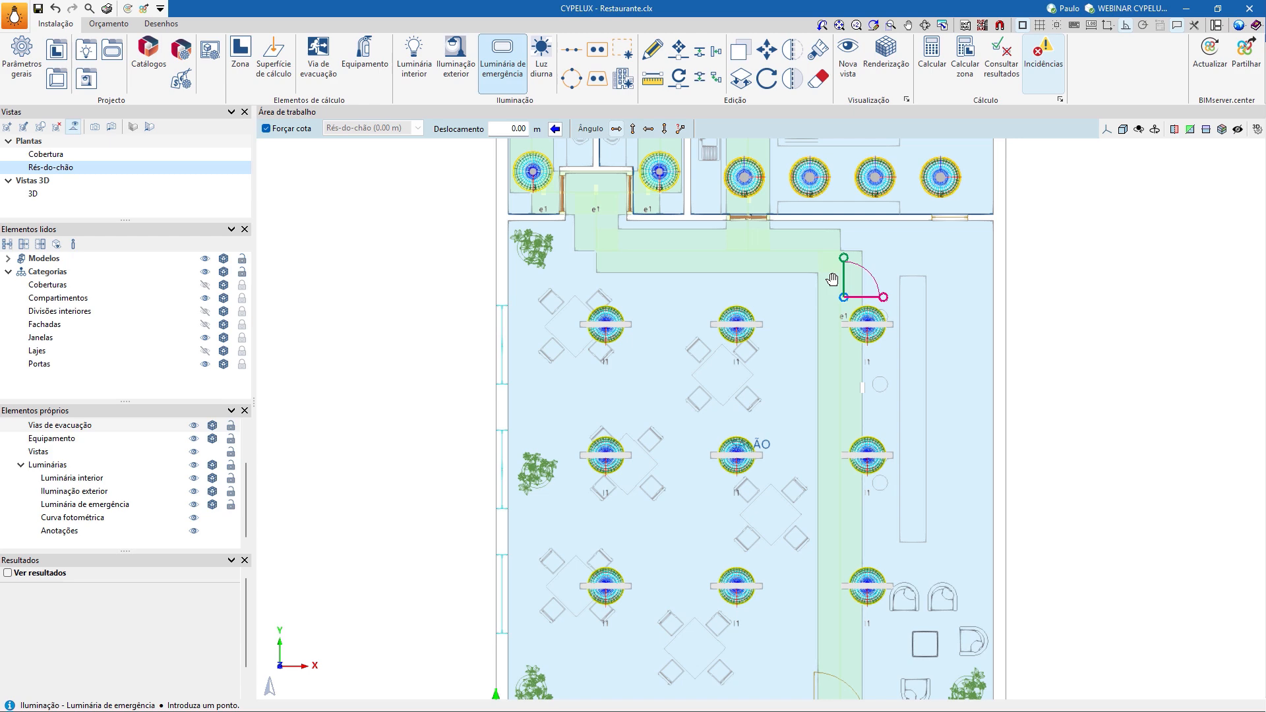
# - Place an emergency luminaire just inside the main entrance door at about (7.90, 0.61), turned parallel to the door, and end the placement
pyautogui.moveTo(871, 283); pyautogui.dragTo(820, 262, button='middle')
pyautogui.scroll(6, 812, 431)
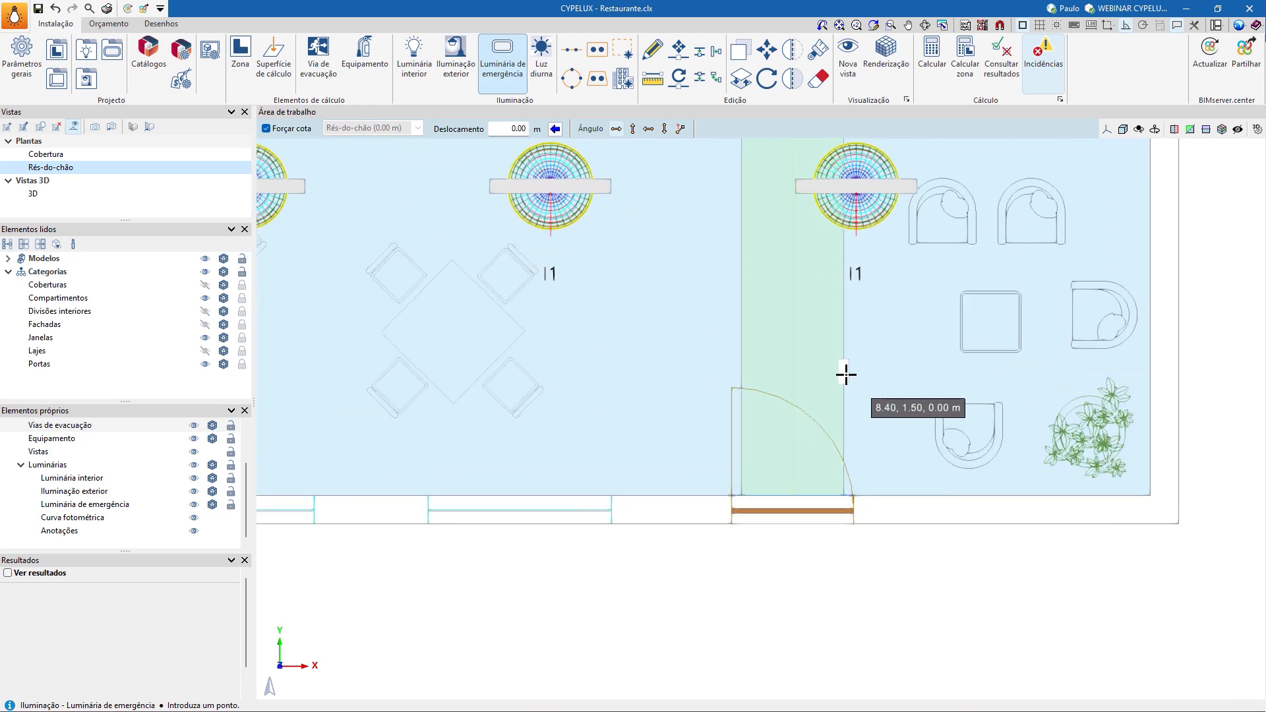
pyautogui.scroll(1, 806, 469)
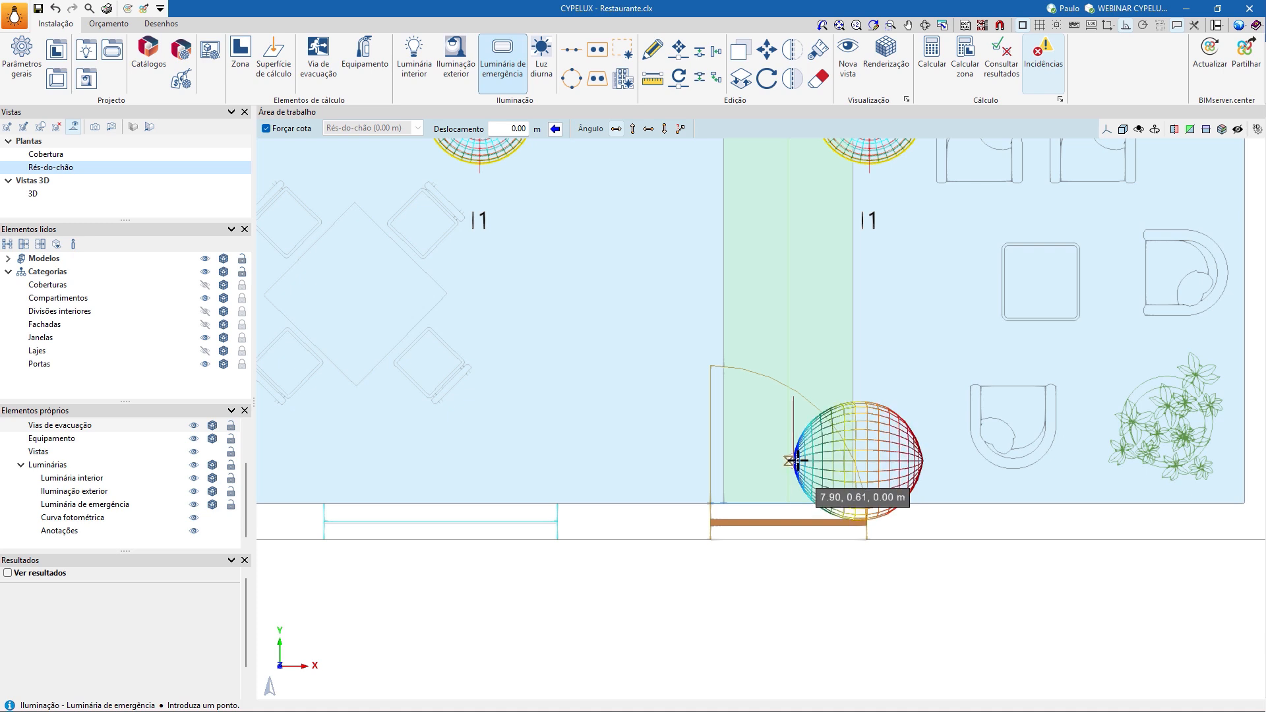
pyautogui.click(800, 460)
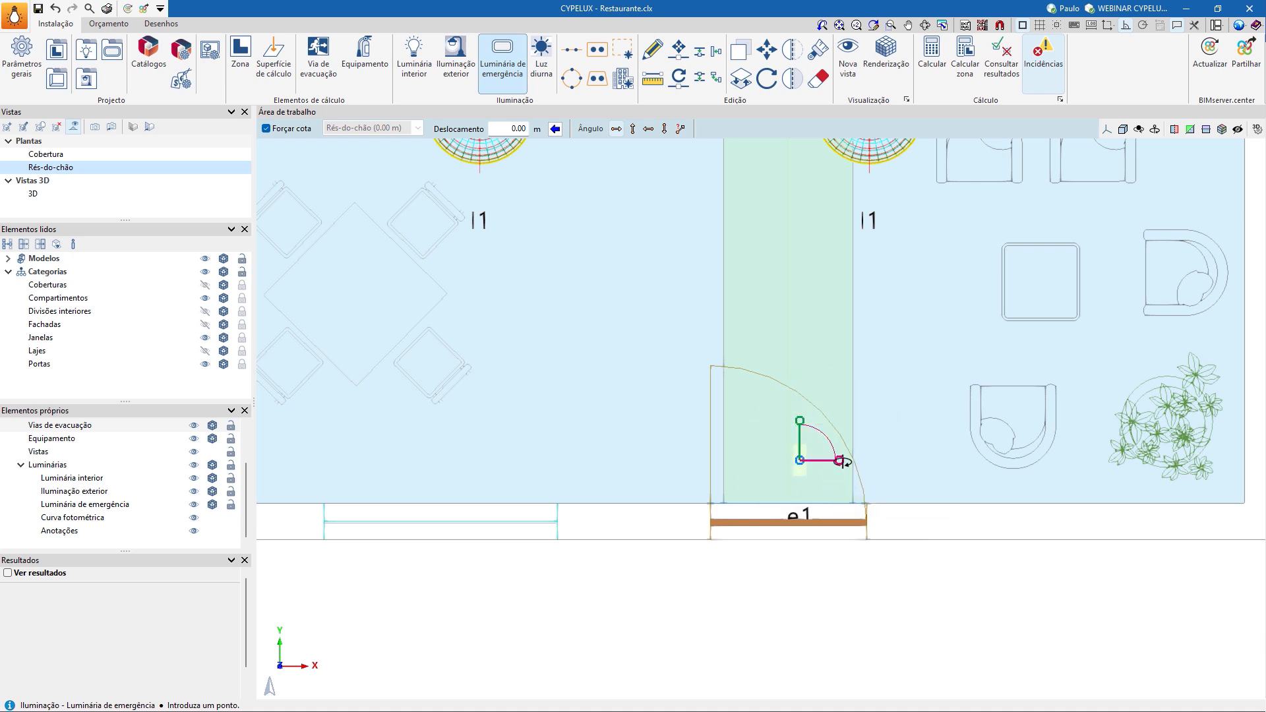
pyautogui.click(825, 414)
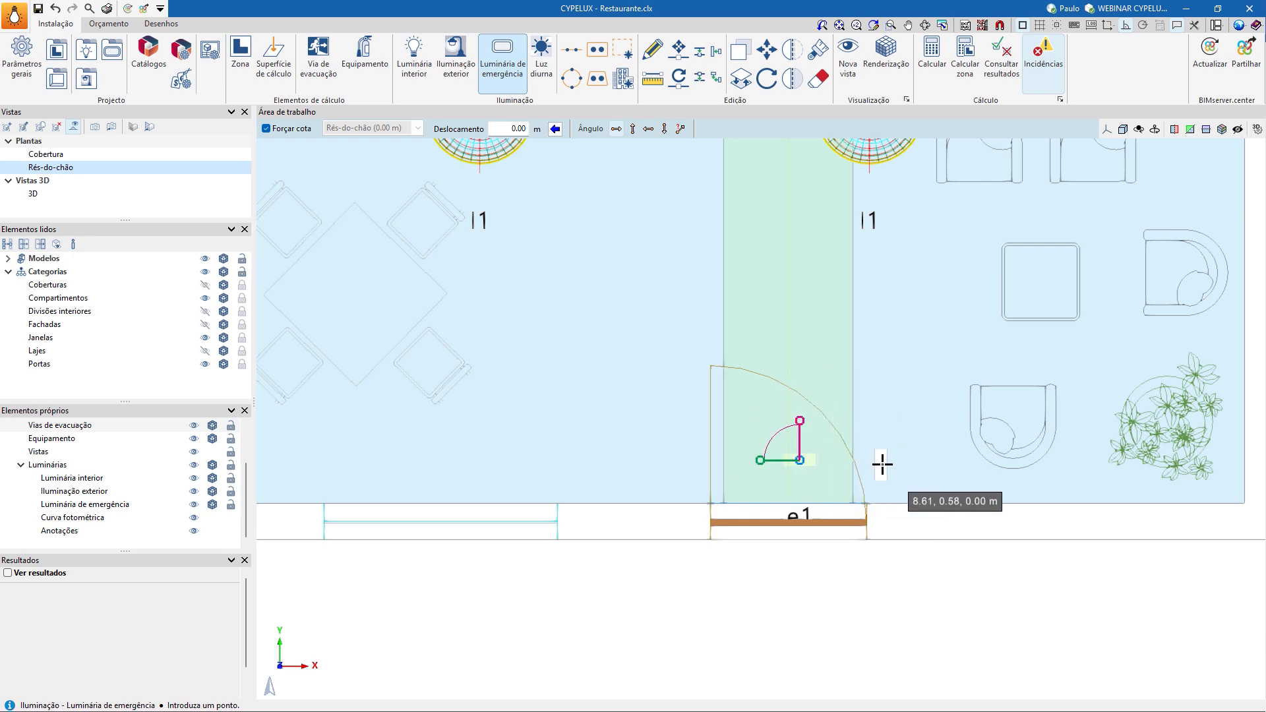
pyautogui.click(892, 396)
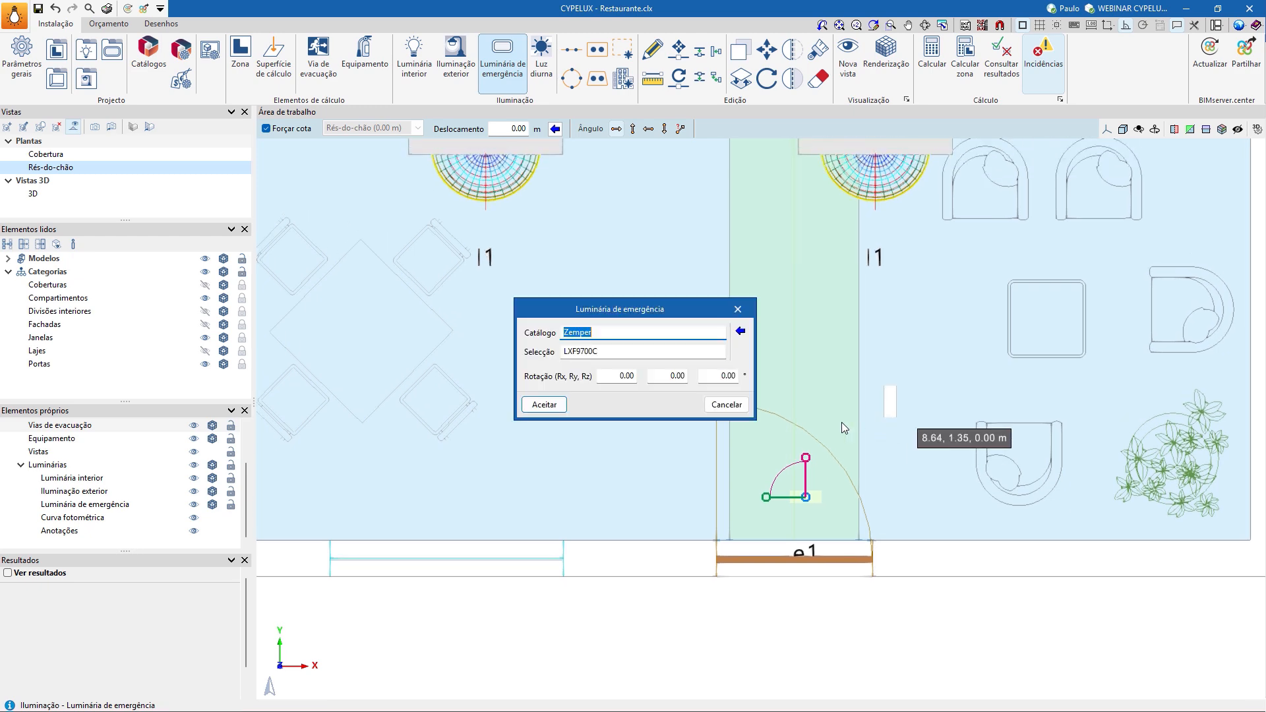
# - Set the height coordinate (Z) of the emergency luminaire inside the main entrance door to 2.5 m
pyautogui.click(726, 405)
pyautogui.click(57, 193)
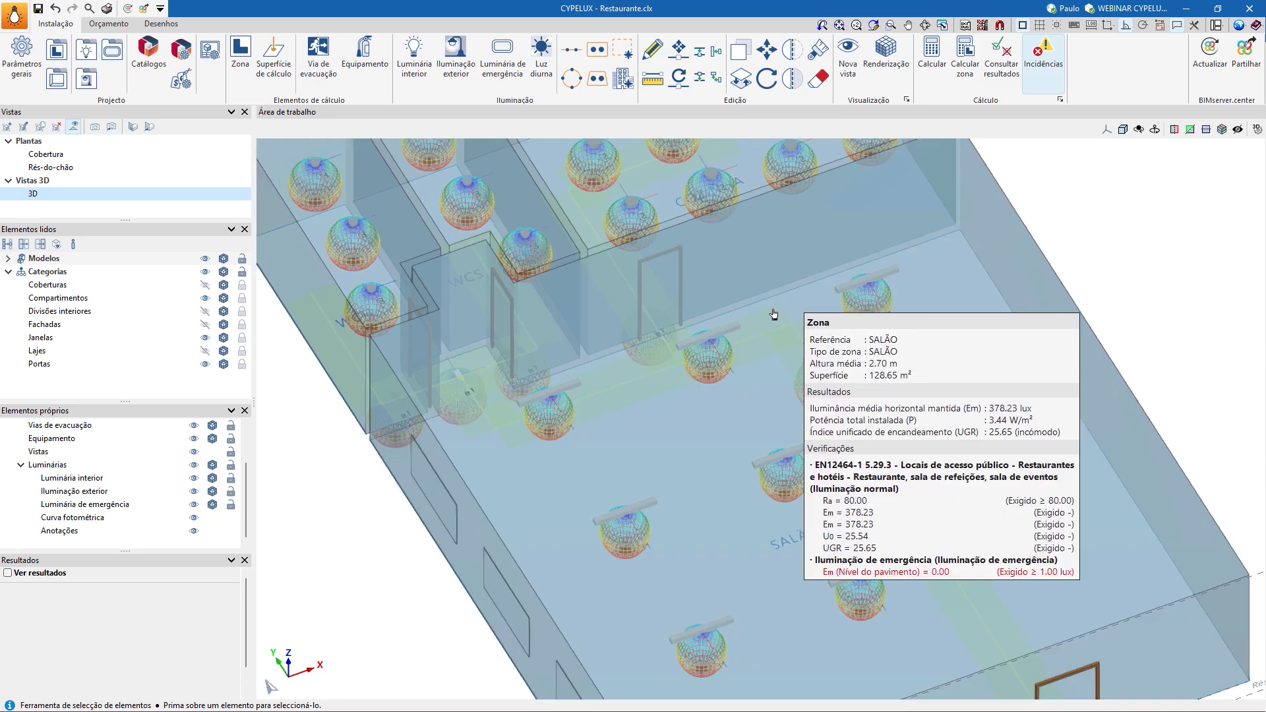
pyautogui.scroll(2, 741, 401)
pyautogui.moveTo(741, 400)
pyautogui.keyDown('shift'); pyautogui.mouseDown(button='middle')
pyautogui.moveTo(838, 409)
pyautogui.moveTo(896, 389)
pyautogui.moveTo(912, 416)
pyautogui.moveTo(828, 385)
pyautogui.moveTo(760, 302)
pyautogui.moveTo(688, 314)
pyautogui.moveTo(695, 394)
pyautogui.moveTo(673, 406)
pyautogui.mouseUp(button='middle'); pyautogui.keyUp('shift')
pyautogui.click(51, 167)
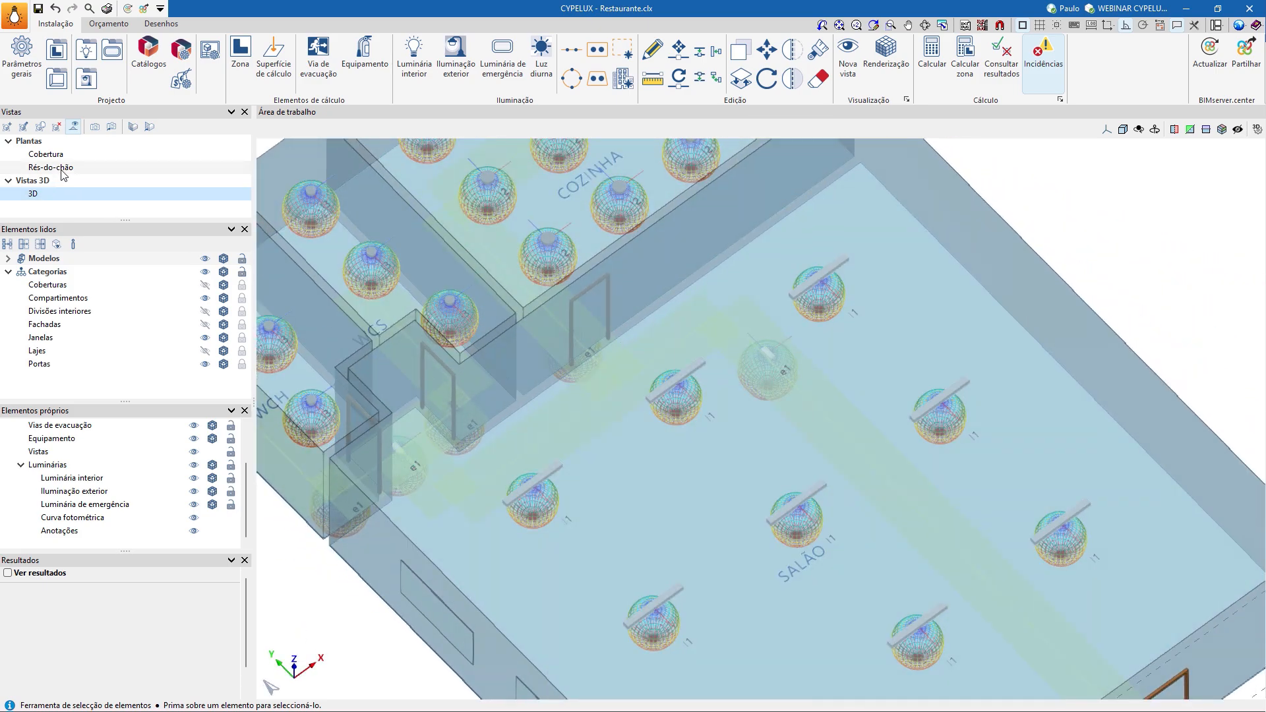
pyautogui.scroll(-1, 498, 263)
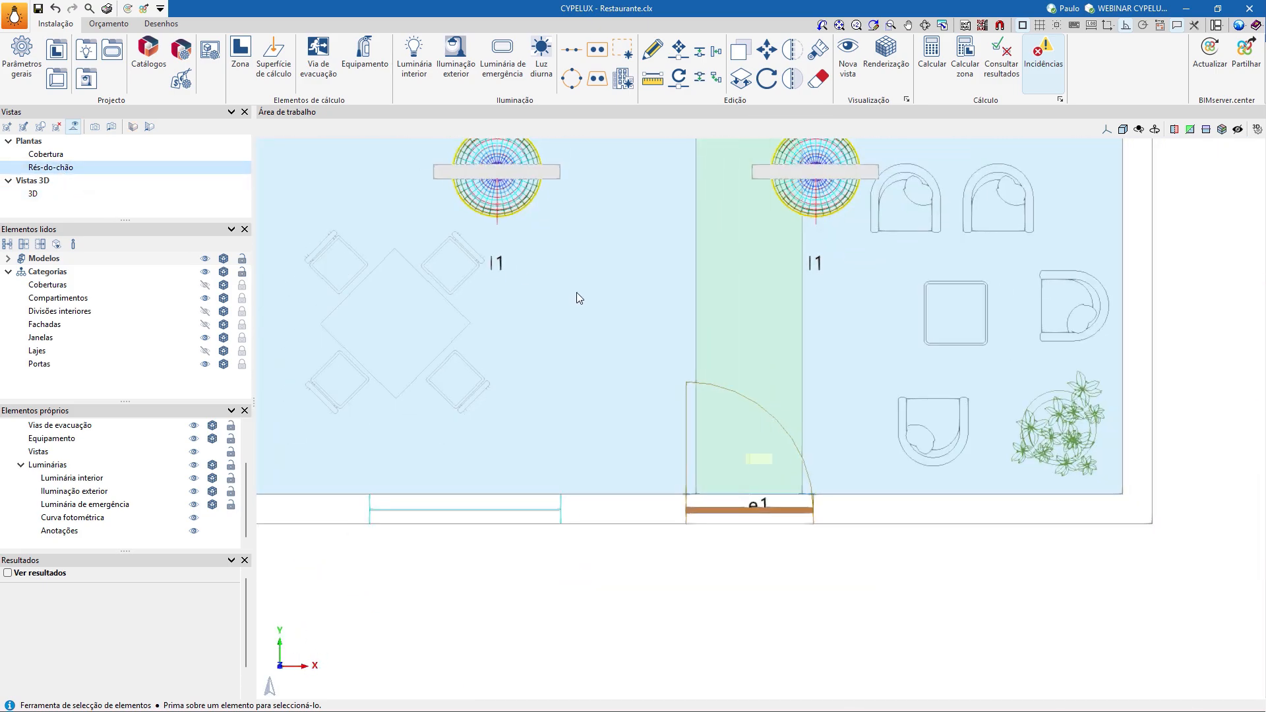
pyautogui.click(652, 49)
pyautogui.click(740, 444)
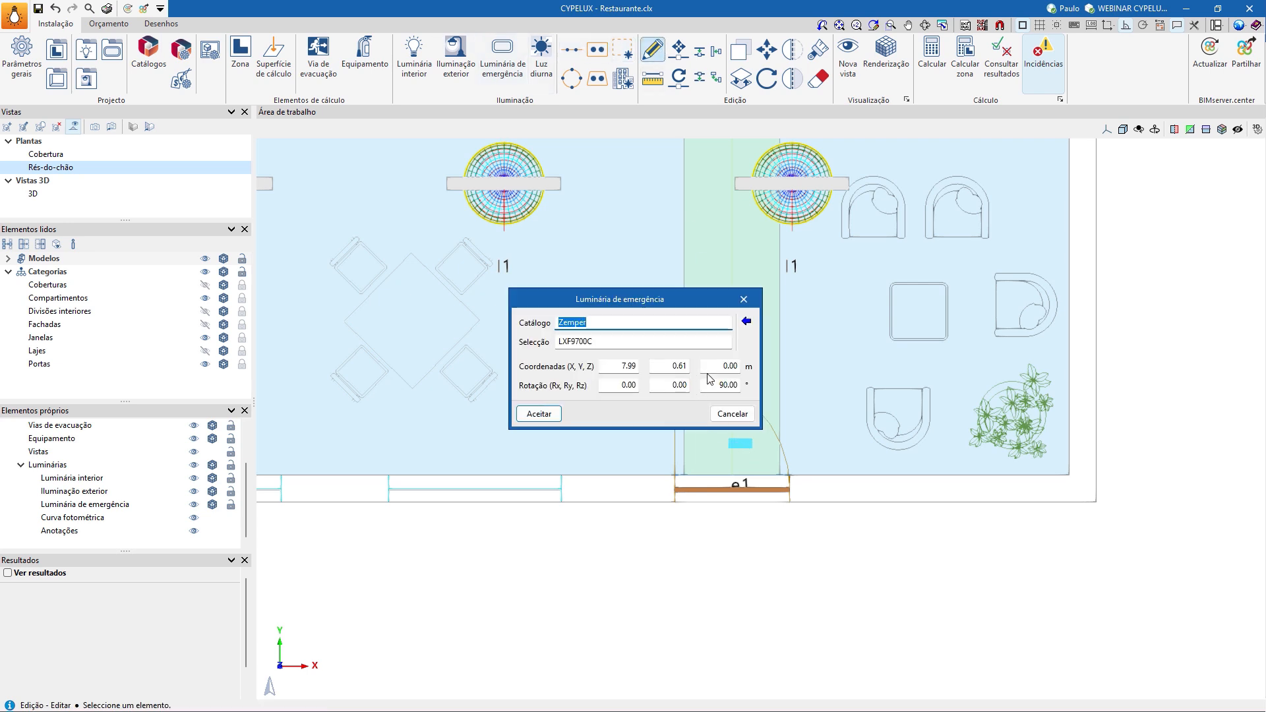
pyautogui.click(719, 371)
pyautogui.write('2.5')
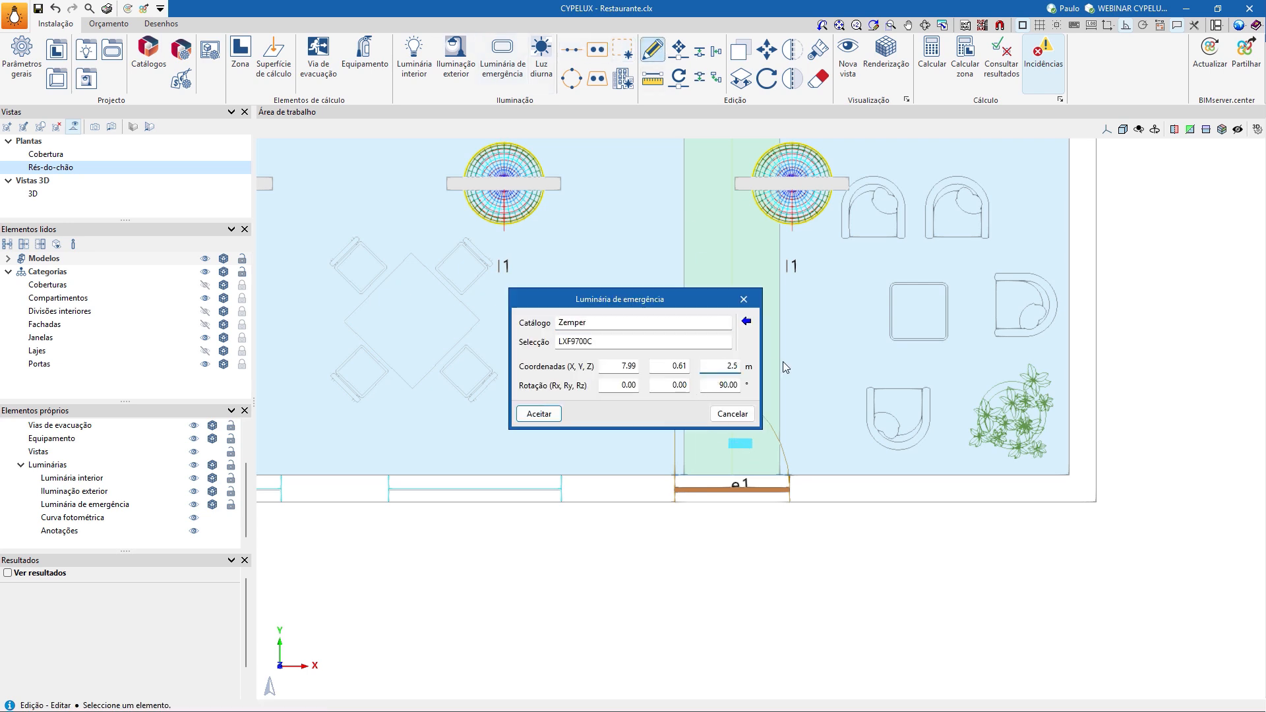
pyautogui.click(541, 414)
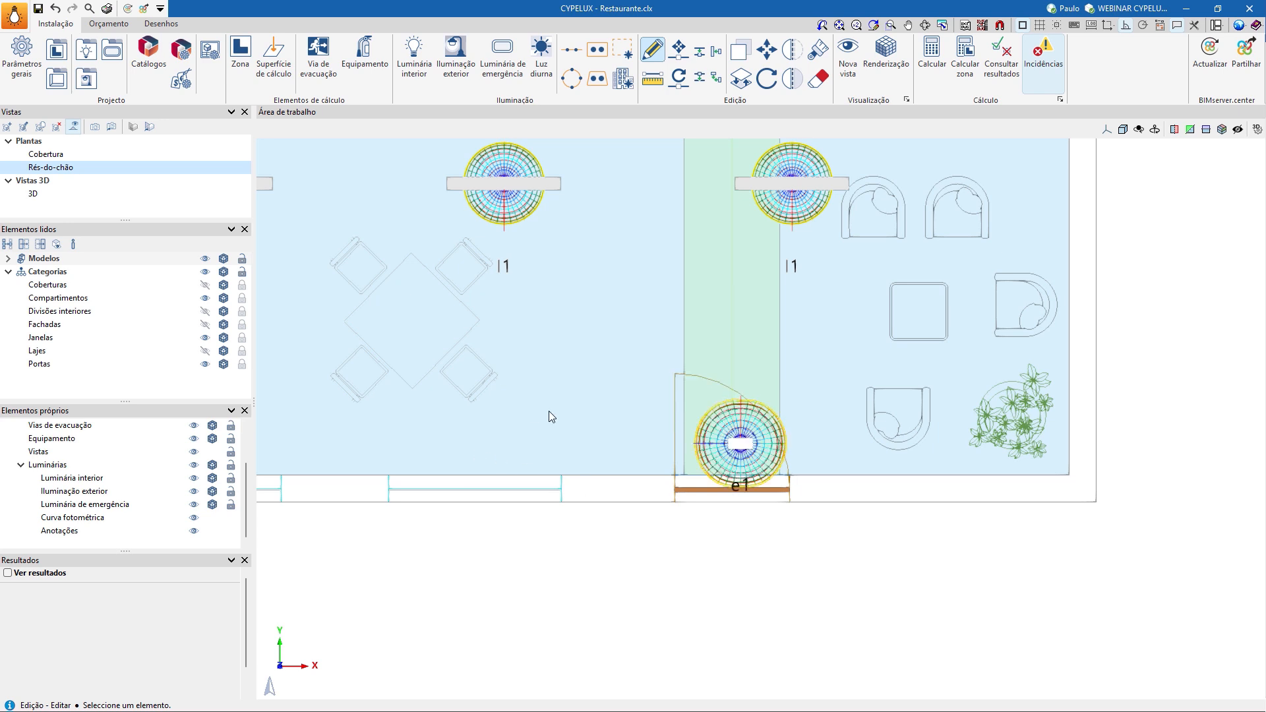
# - Copy only the main entrance emergency luminaire's height to the five others: dining room corner, kitchen door, toilet lobby and both toilets
pyautogui.scroll(-1, 674, 401)
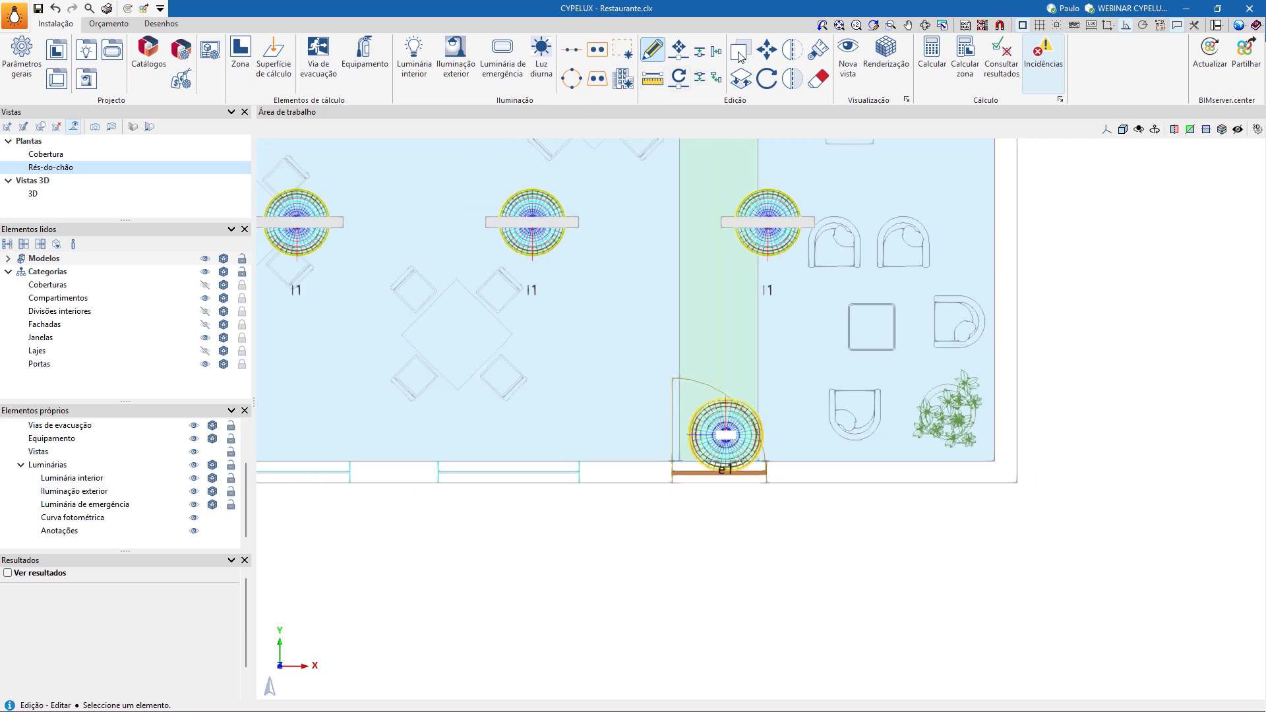
pyautogui.click(817, 49)
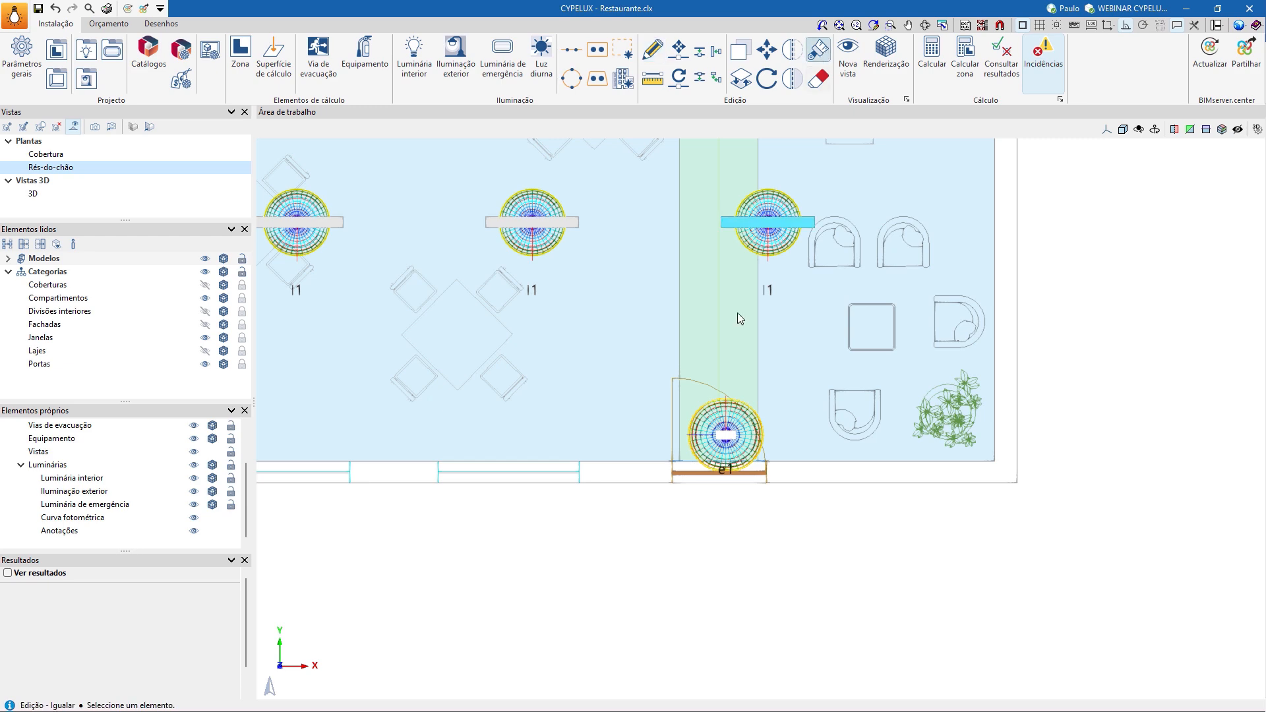
pyautogui.click(725, 435)
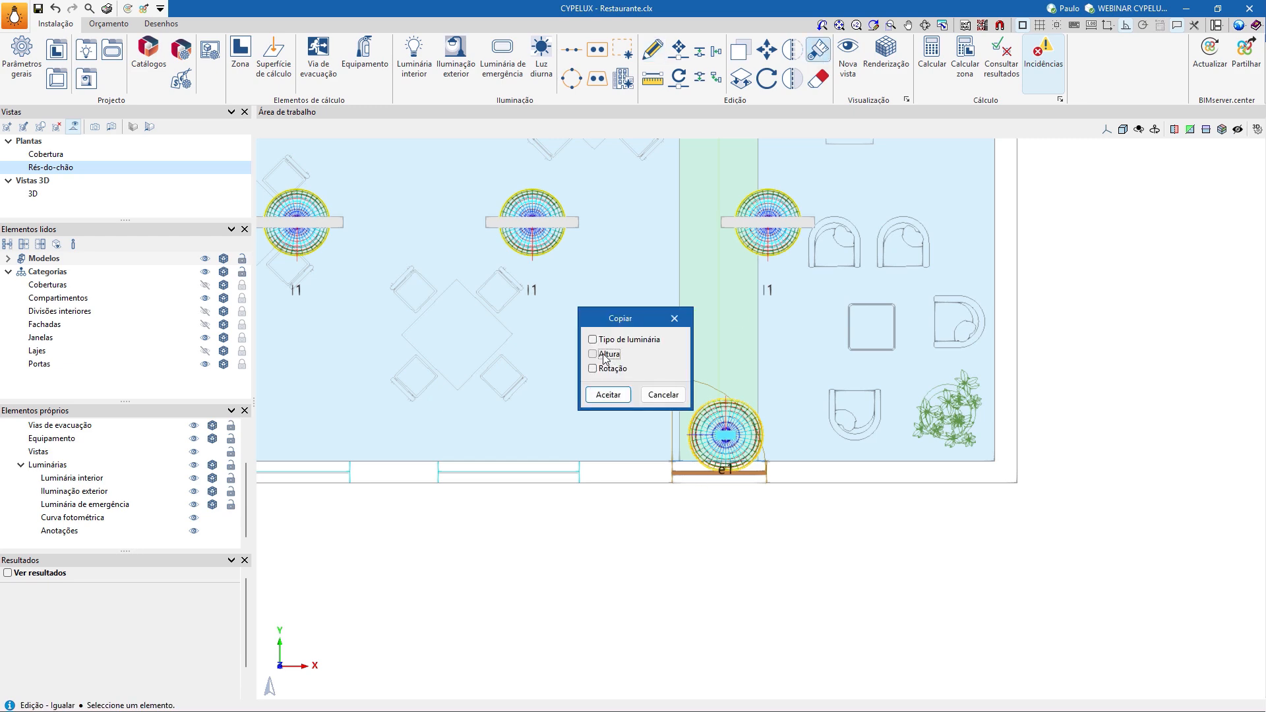
pyautogui.click(604, 354)
pyautogui.click(607, 394)
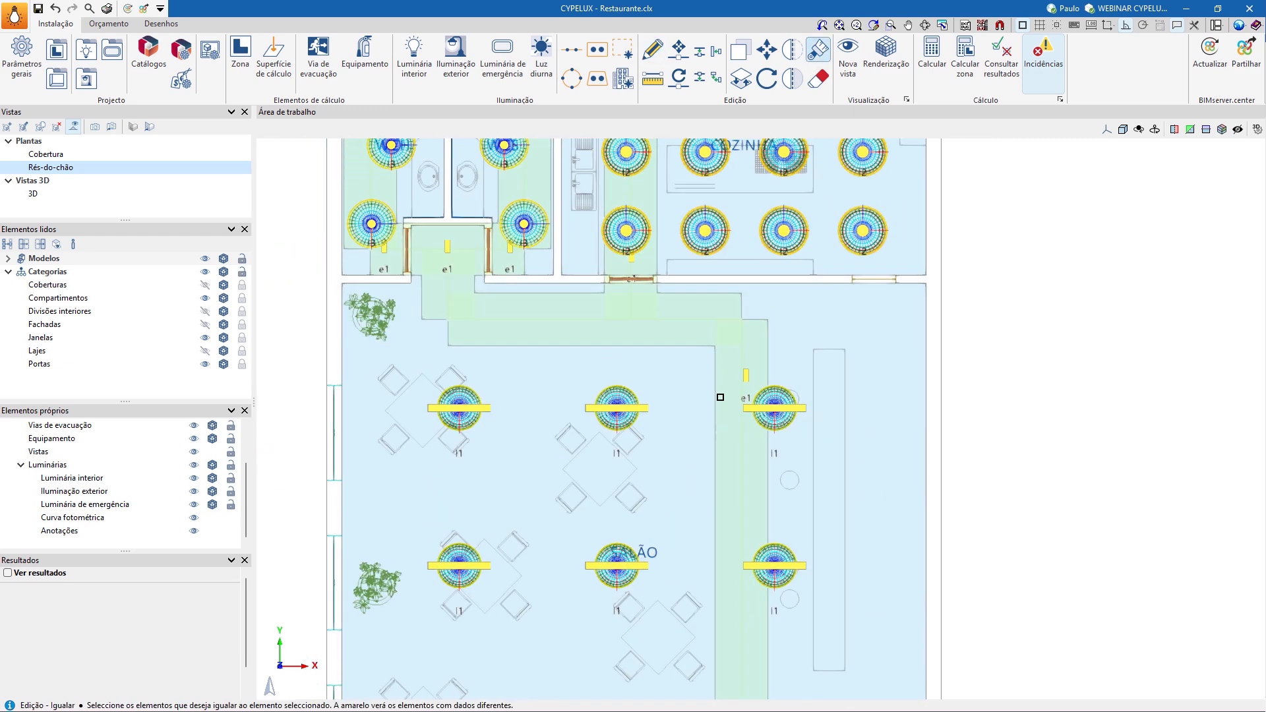
pyautogui.click(745, 374)
pyautogui.click(631, 256)
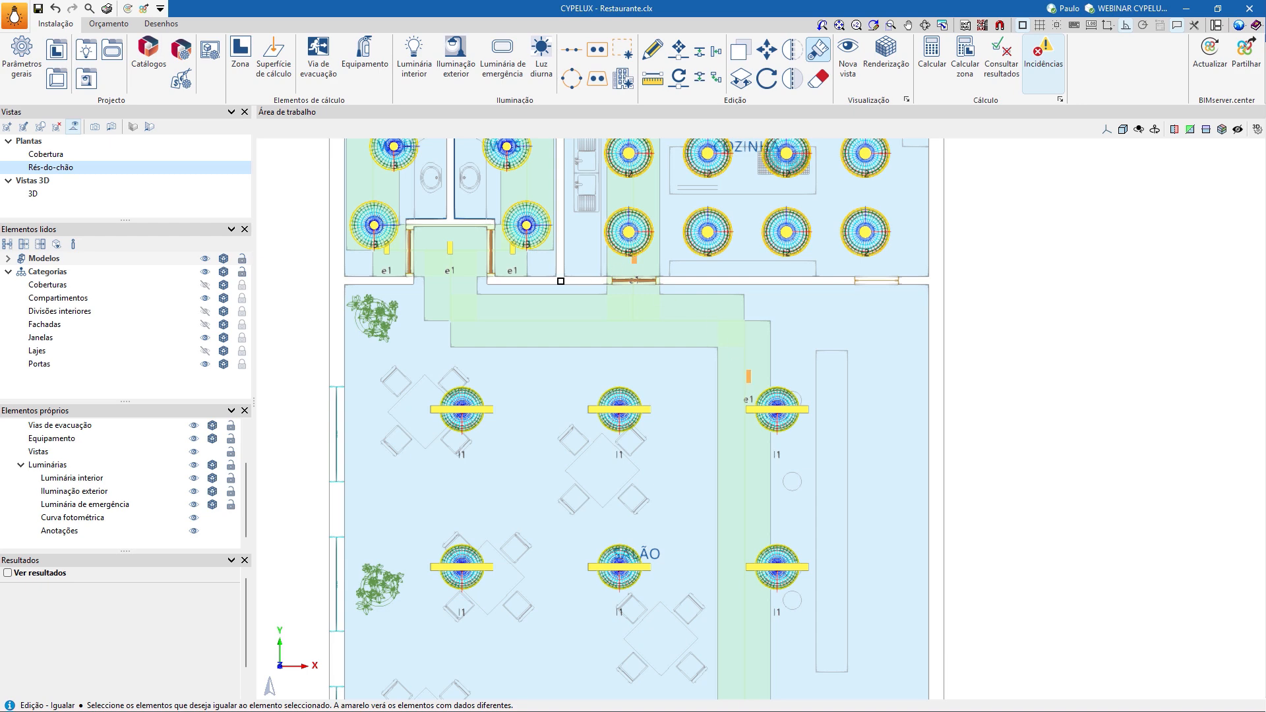
pyautogui.click(450, 259)
pyautogui.click(514, 250)
pyautogui.click(388, 250)
pyautogui.moveTo(466, 318); pyautogui.dragTo(451, 425, button='middle')
pyautogui.rightClick(452, 427)
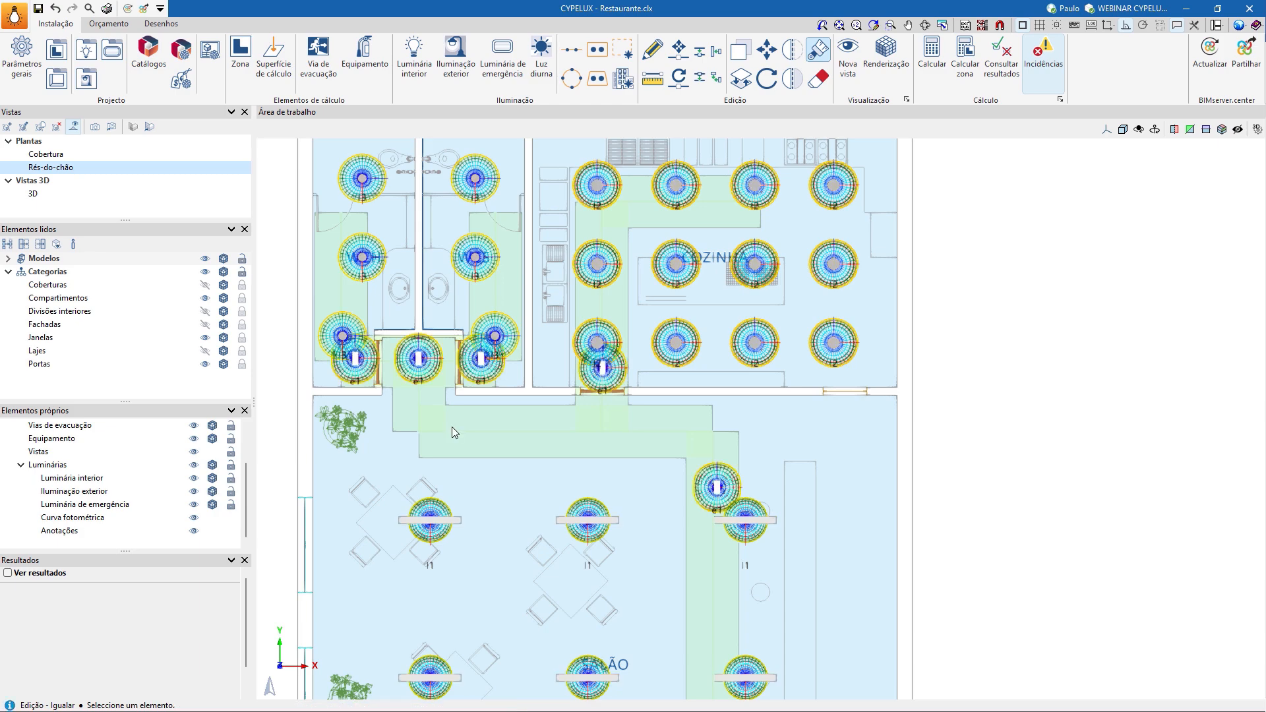
# - Examine the mounting height of the emergency luminaires in the 3D view and return to the Rés-do-chão plan
pyautogui.click(33, 194)
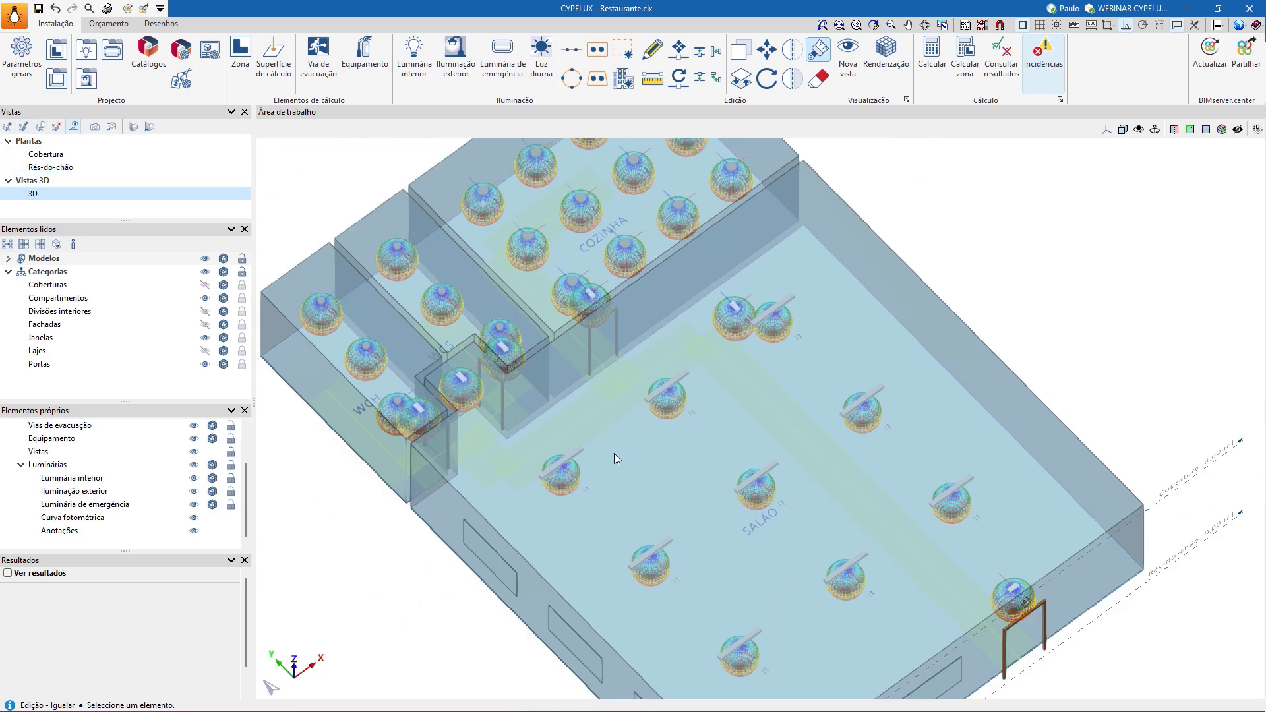
pyautogui.keyDown('shift'); pyautogui.moveTo(615, 453); pyautogui.dragTo(652, 382, button='middle'); pyautogui.keyUp('shift')
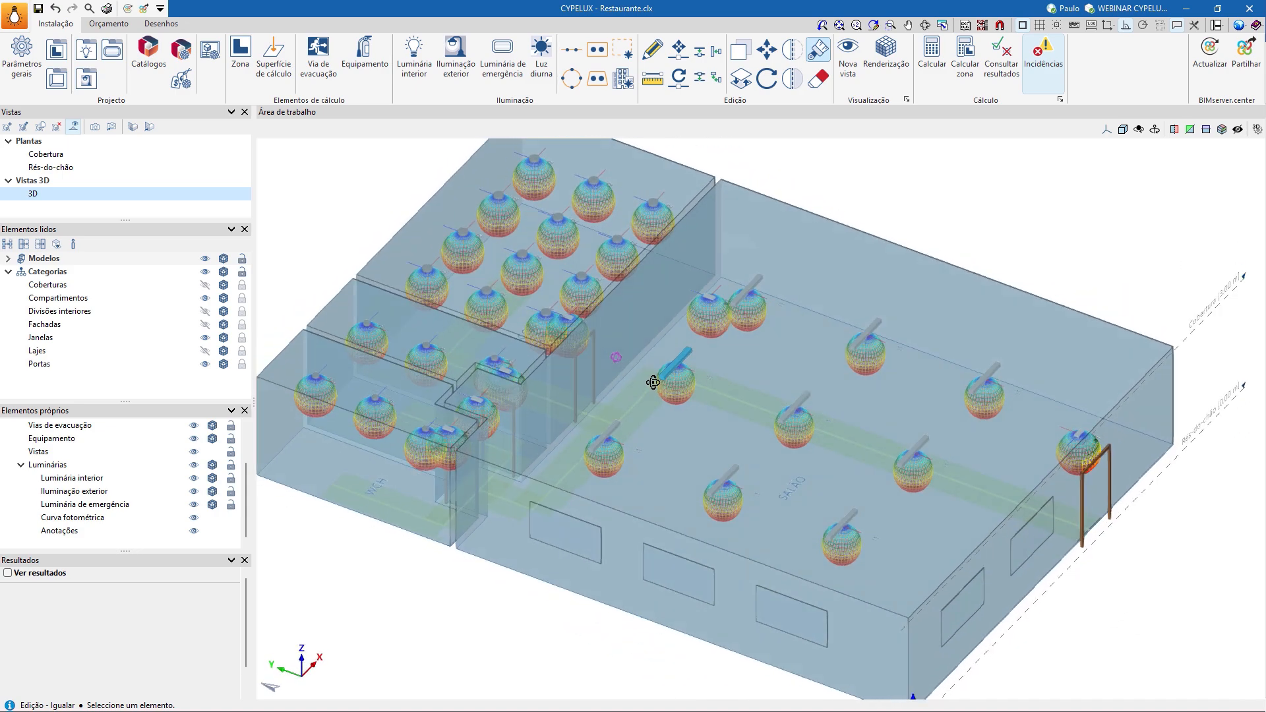
pyautogui.click(71, 169)
pyautogui.scroll(-2, 732, 396)
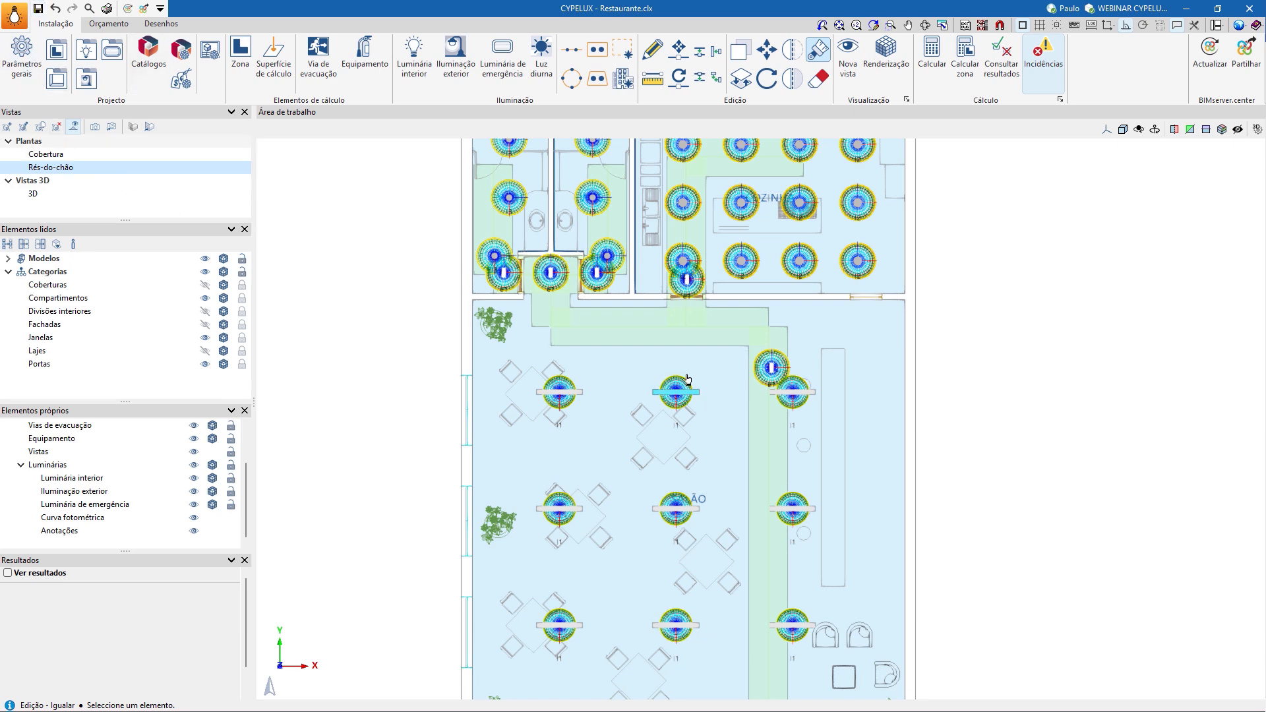
pyautogui.scroll(-2, 715, 363)
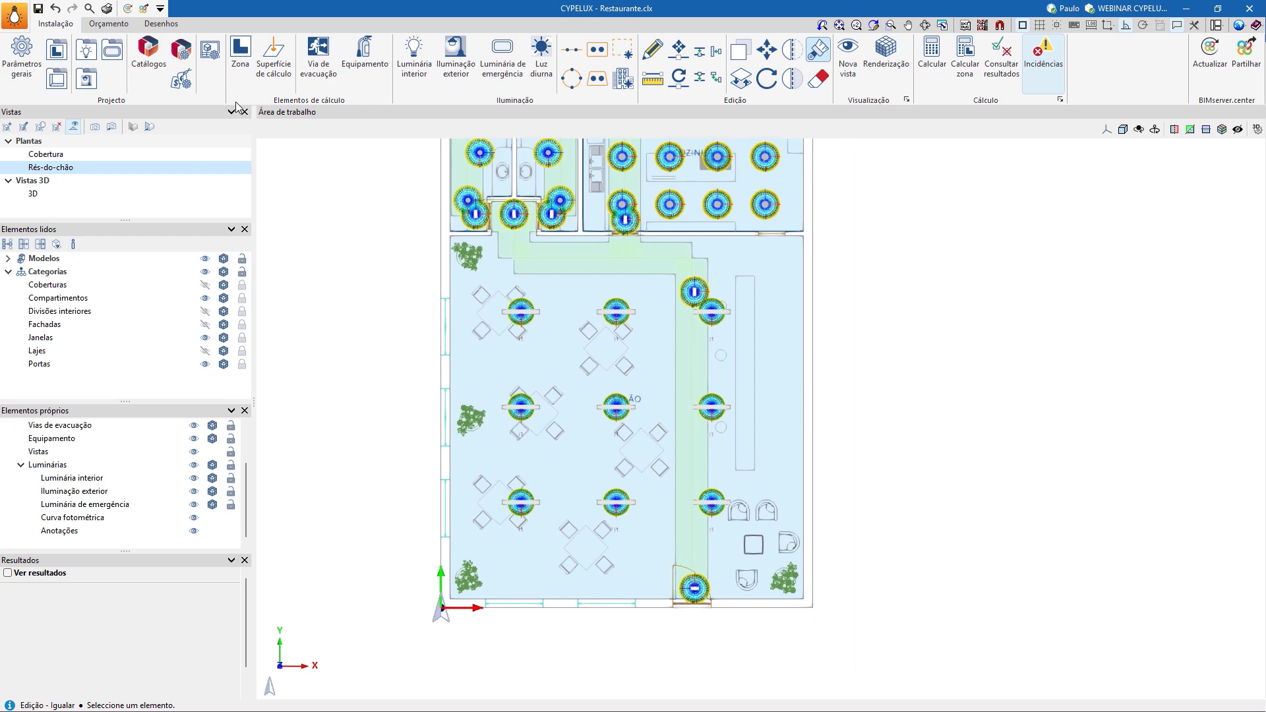
# - Place a piece of safety equipment with reference Extintor, offset 1.00 m in height, beside the main entrance door at about (8.8, 0.47)
pyautogui.click(366, 64)
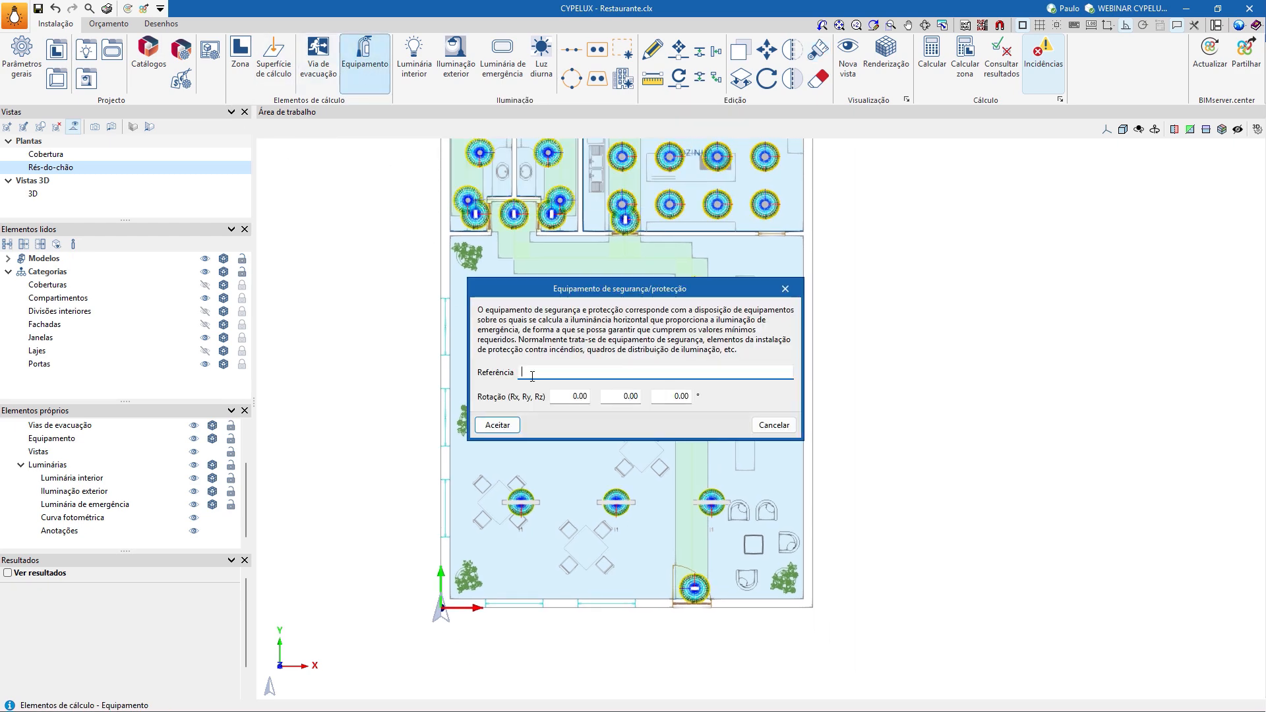
pyautogui.write('Extintor')
pyautogui.click(497, 425)
pyautogui.click(519, 128)
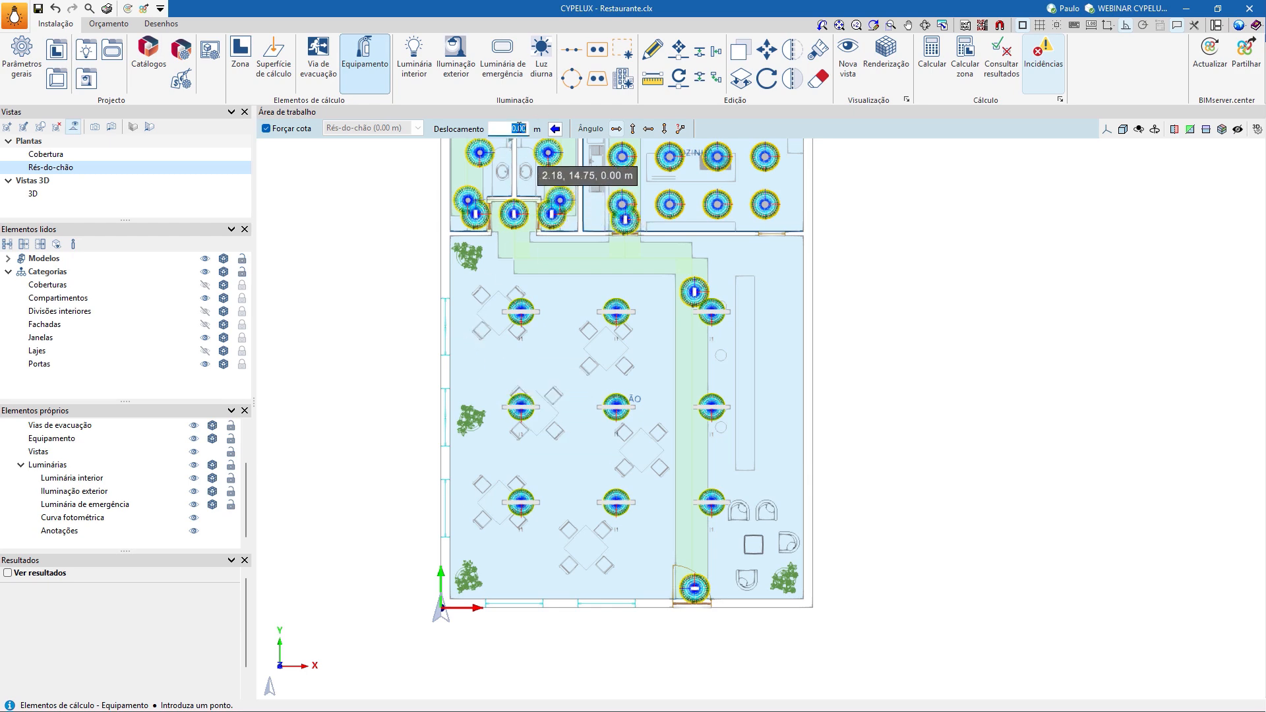
pyautogui.write('1')
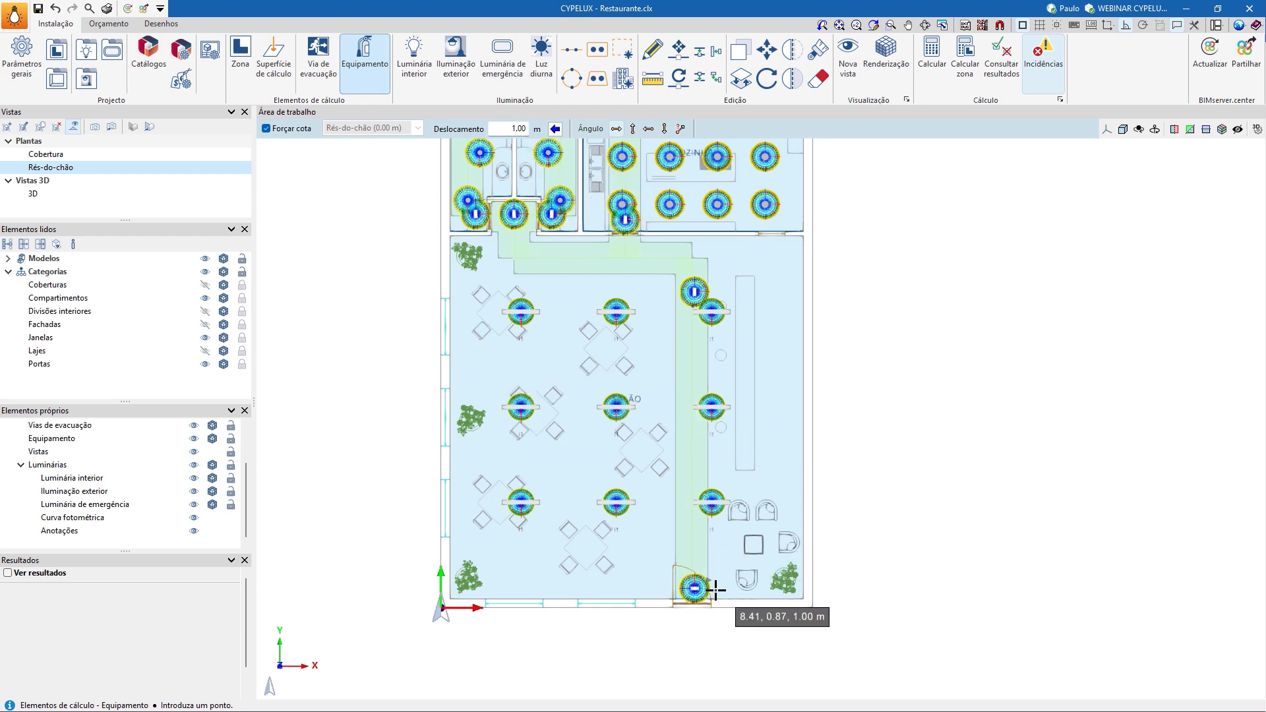
pyautogui.scroll(2, 715, 602)
pyautogui.scroll(2, 715, 601)
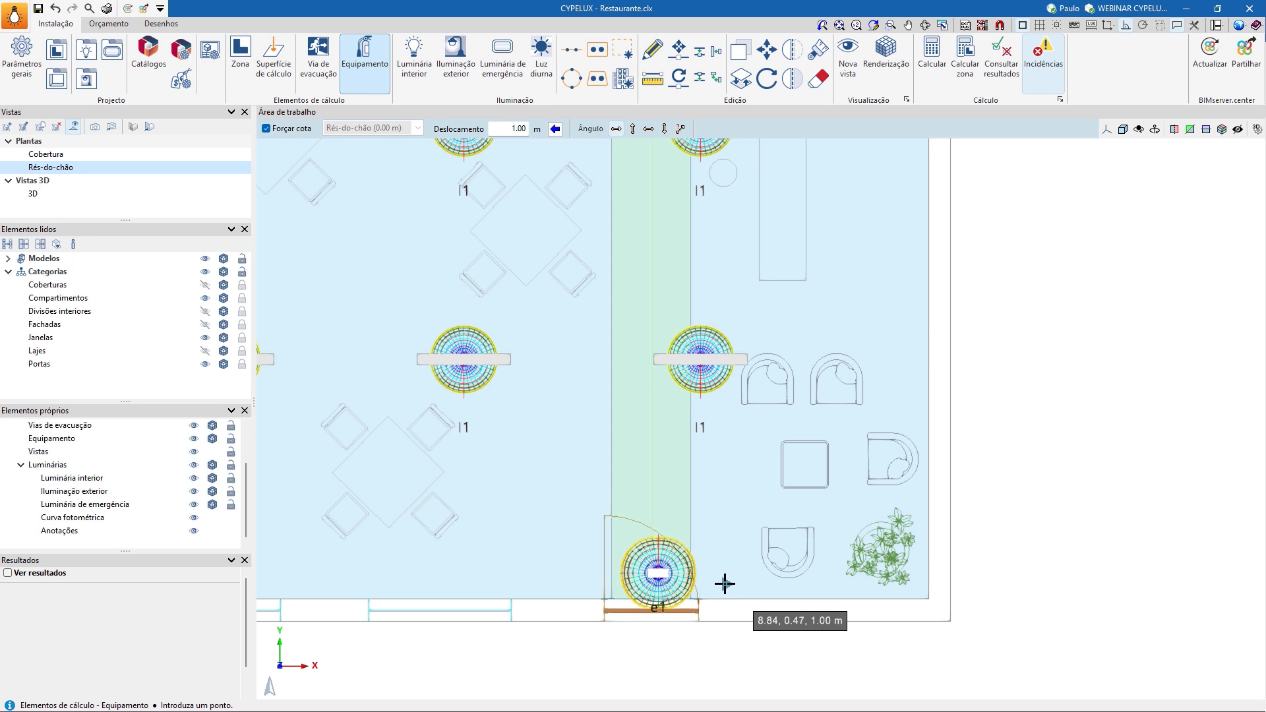
pyautogui.click(720, 584)
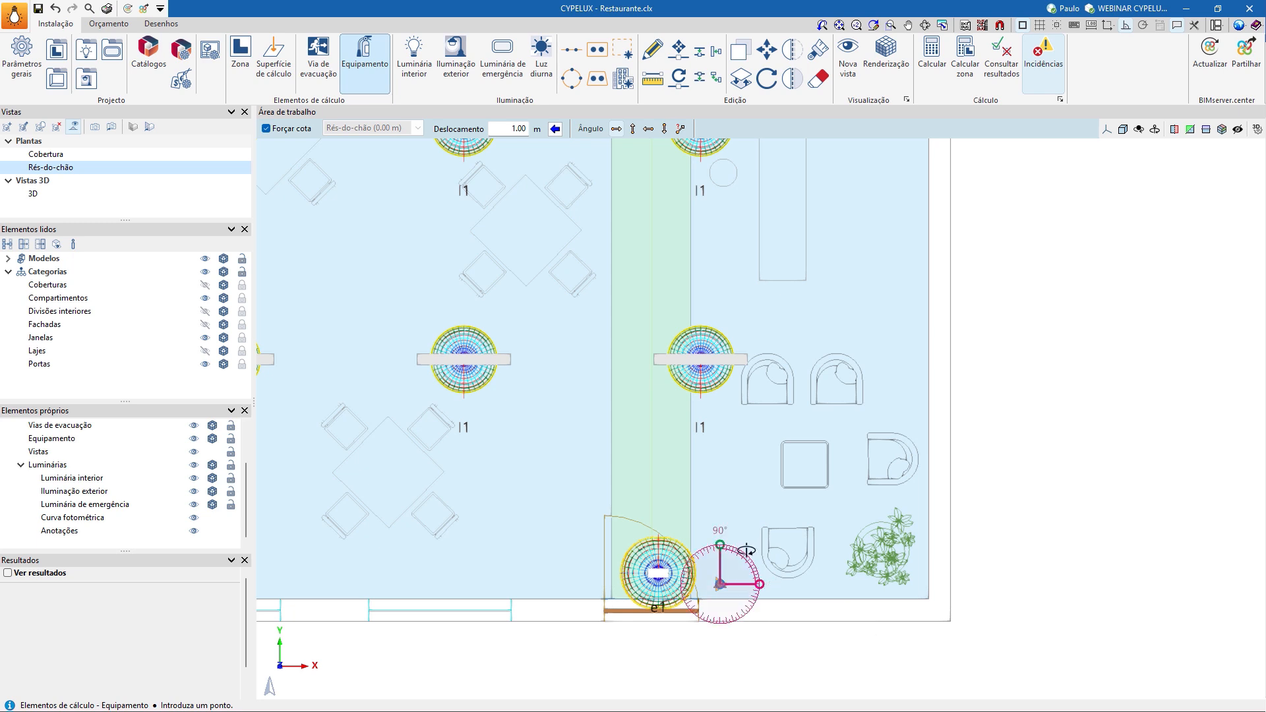
pyautogui.click(764, 555)
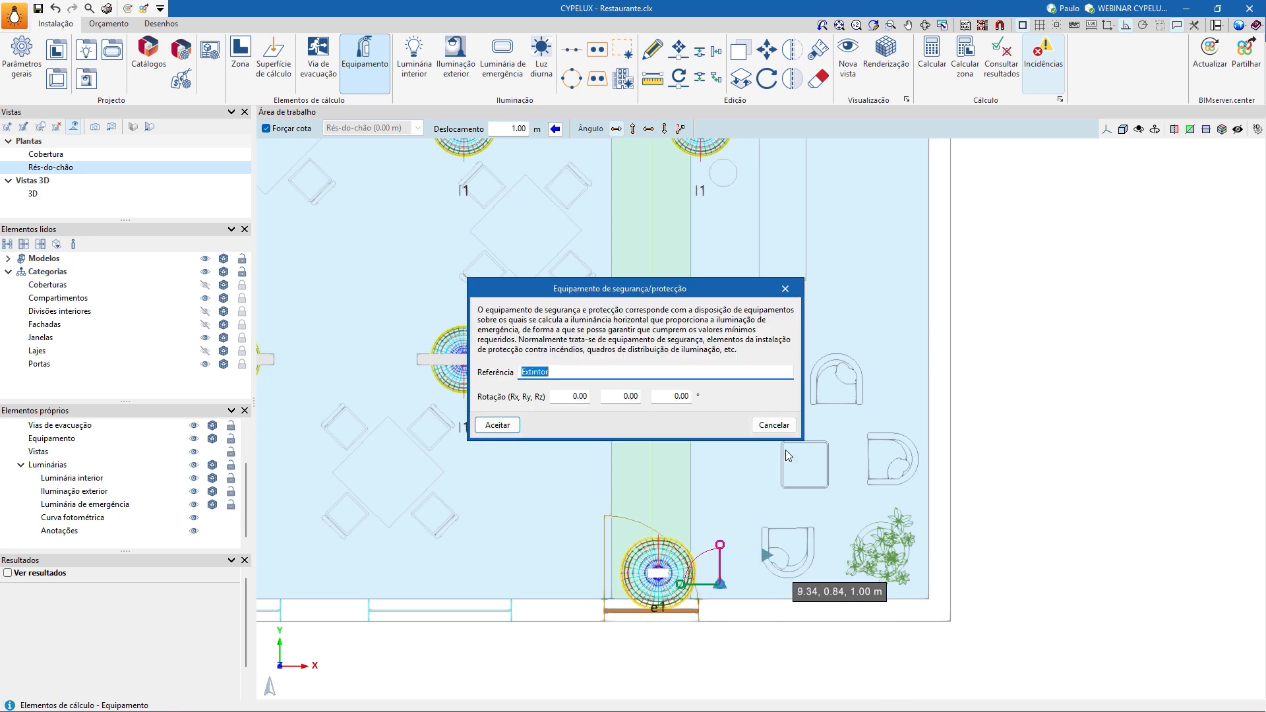
pyautogui.click(779, 426)
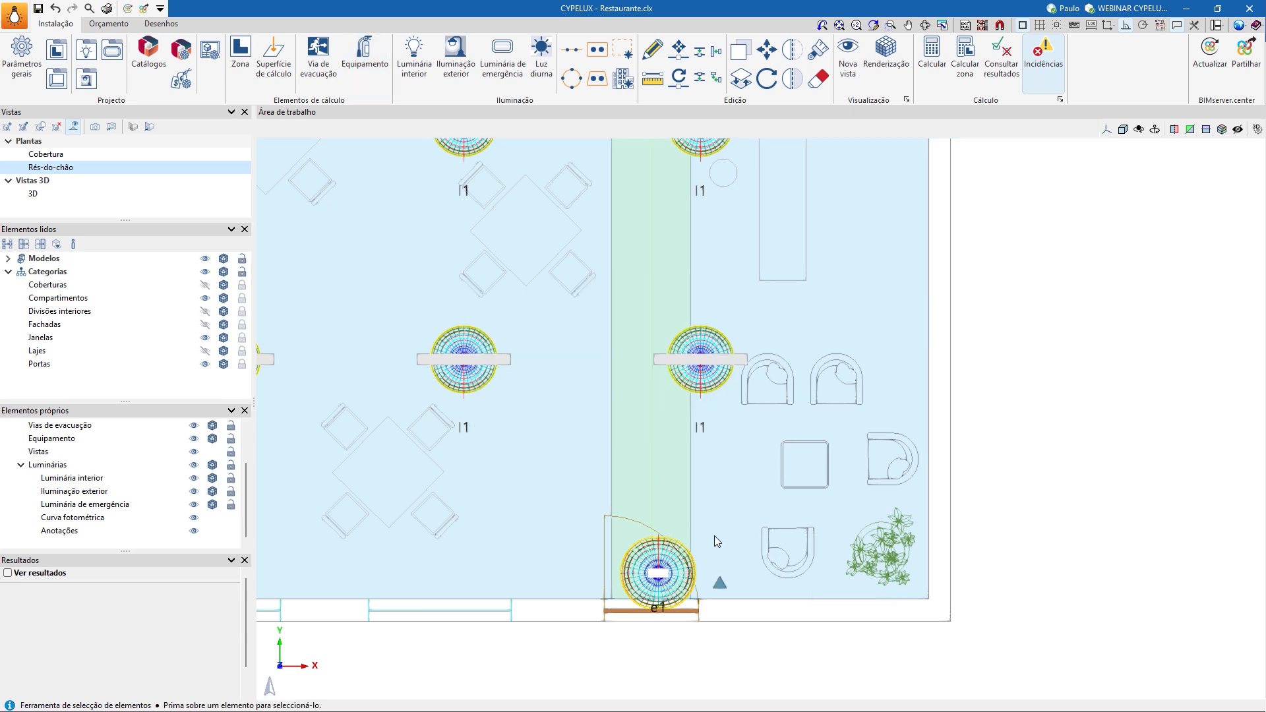
# - Calculate the whole installation and review the lighting checks of the dining room, kitchen and both toilet zones
pyautogui.scroll(-5, 709, 488)
pyautogui.moveTo(703, 405); pyautogui.dragTo(637, 541, button='middle')
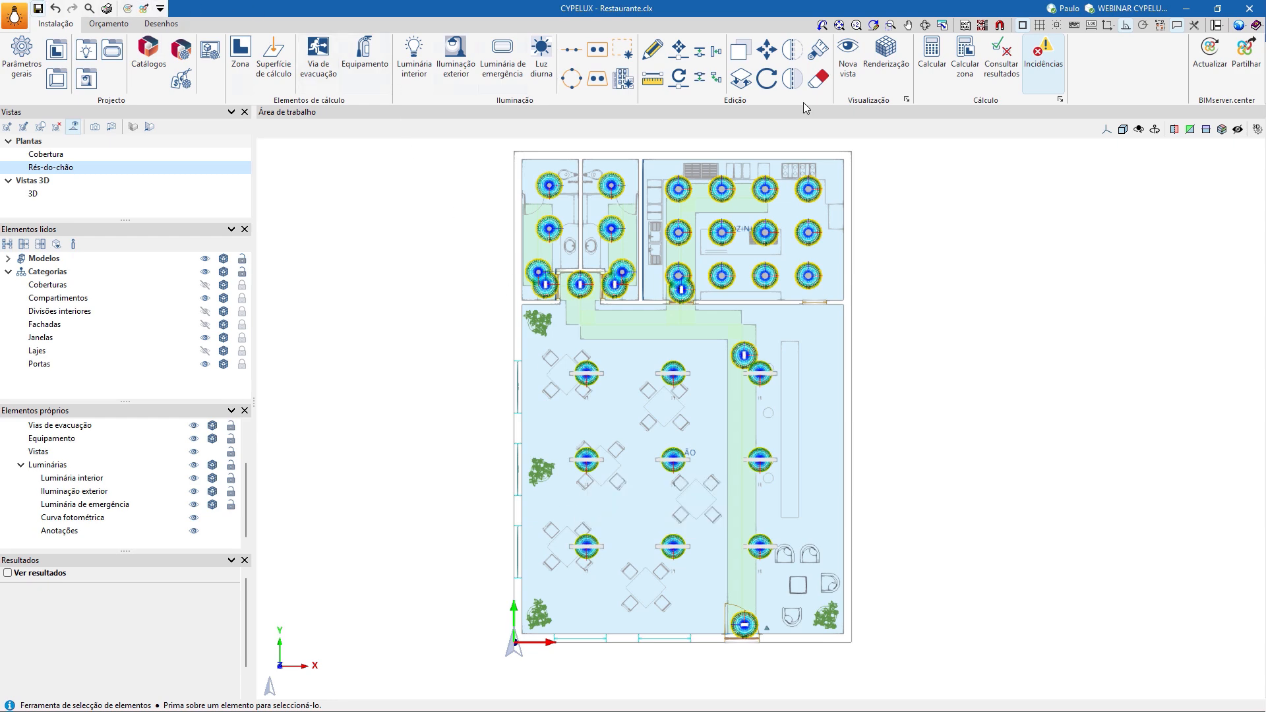
pyautogui.click(937, 75)
pyautogui.moveTo(841, 459)
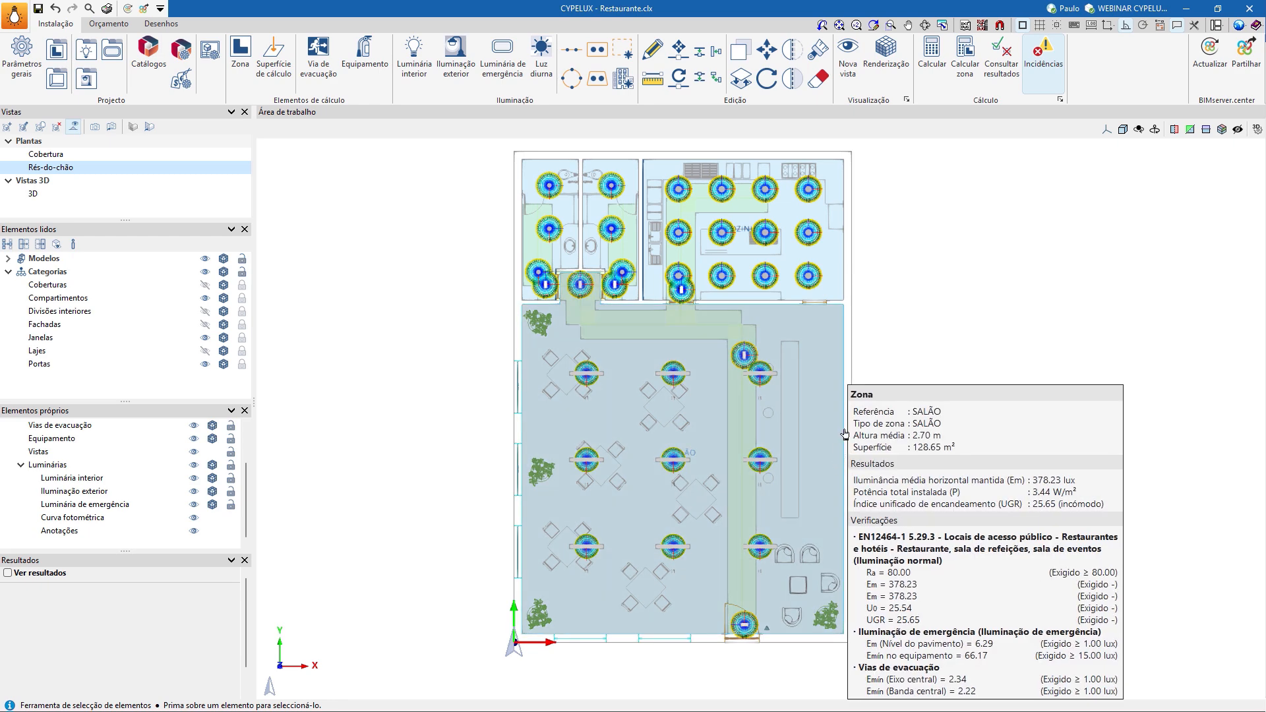
pyautogui.moveTo(828, 275)
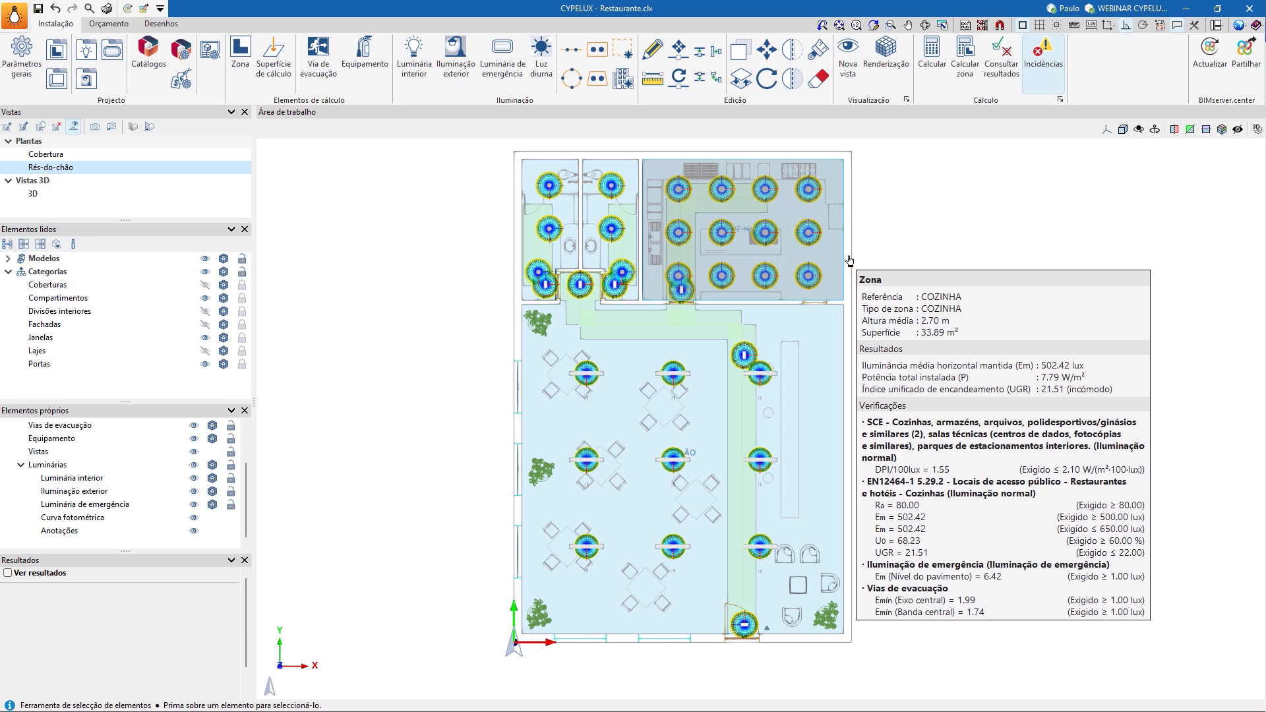
pyautogui.moveTo(609, 159)
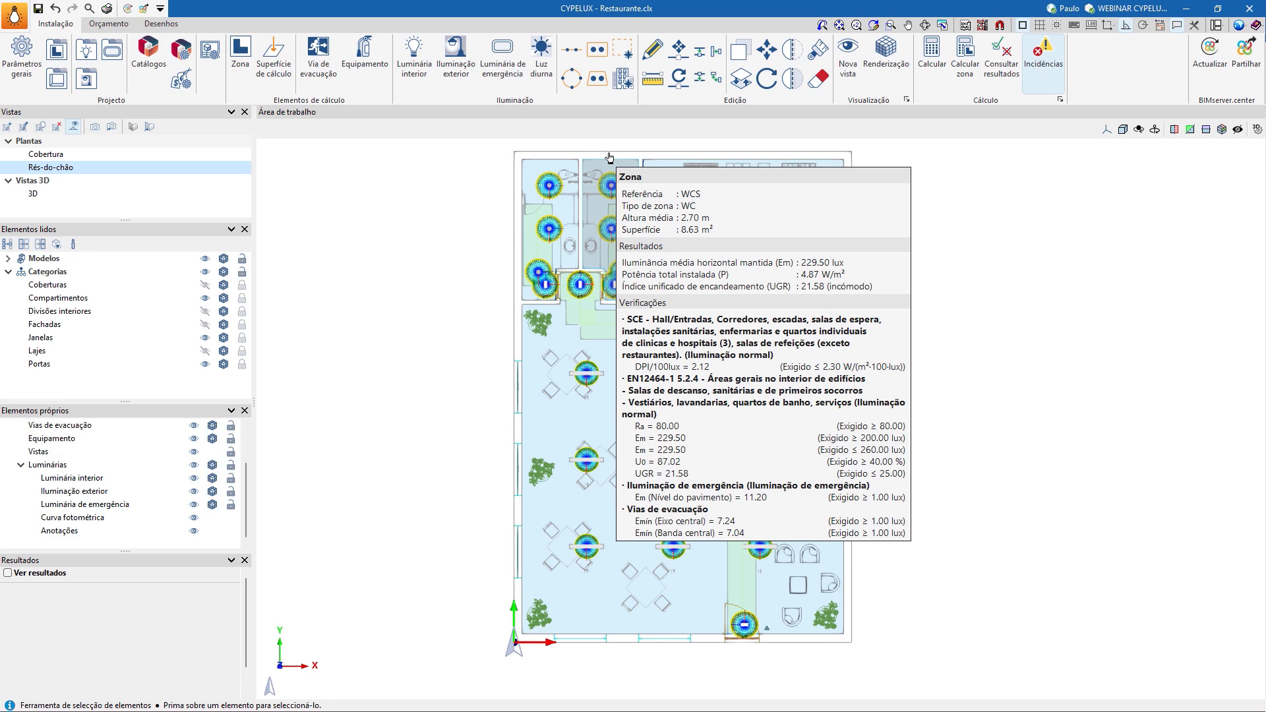
pyautogui.moveTo(544, 162)
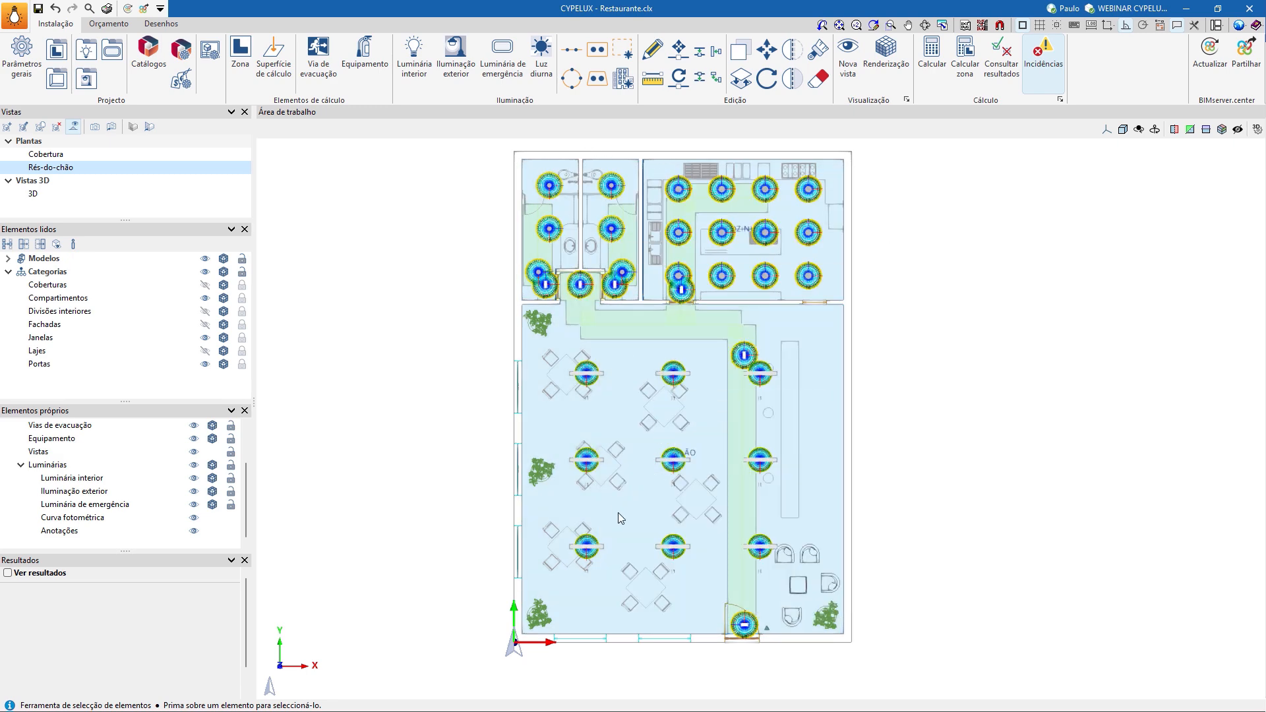
# - Add a specific zone requirement with reference LEED that checks LEED 4.0 IEQ CREDIT 8.1 for normal lighting
pyautogui.moveTo(618, 517); pyautogui.dragTo(641, 508, button='middle')
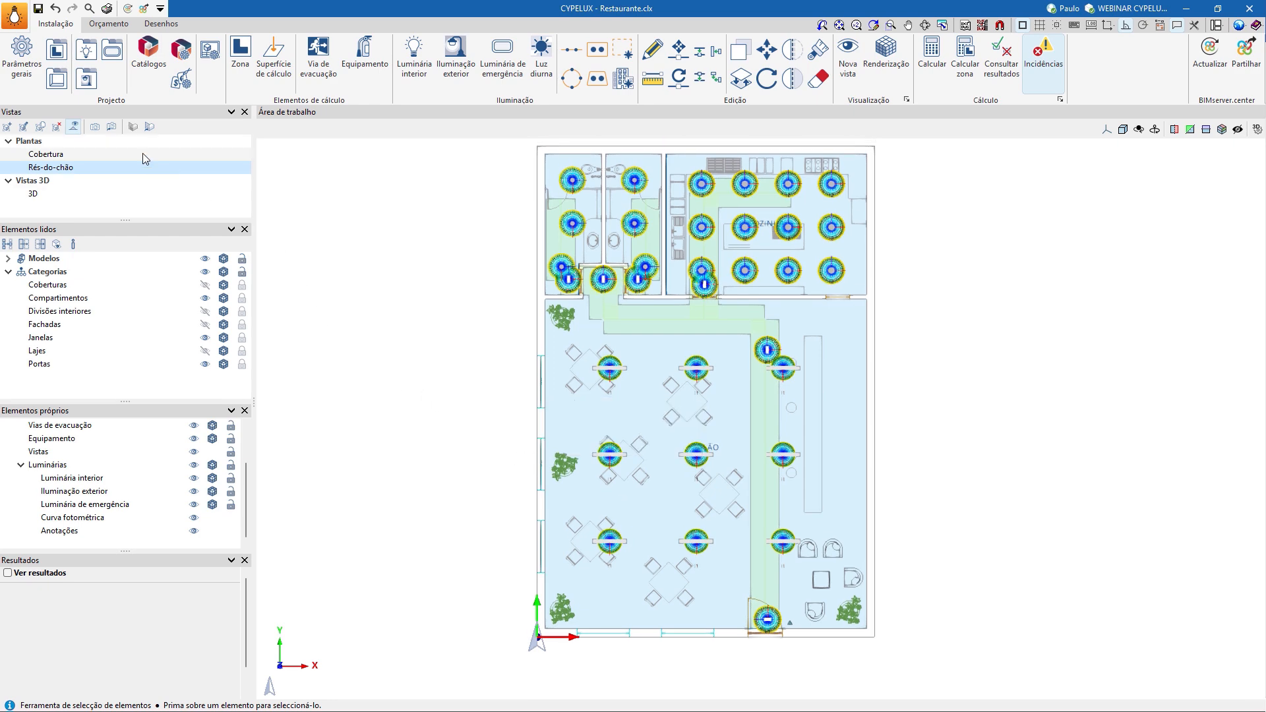
pyautogui.click(21, 56)
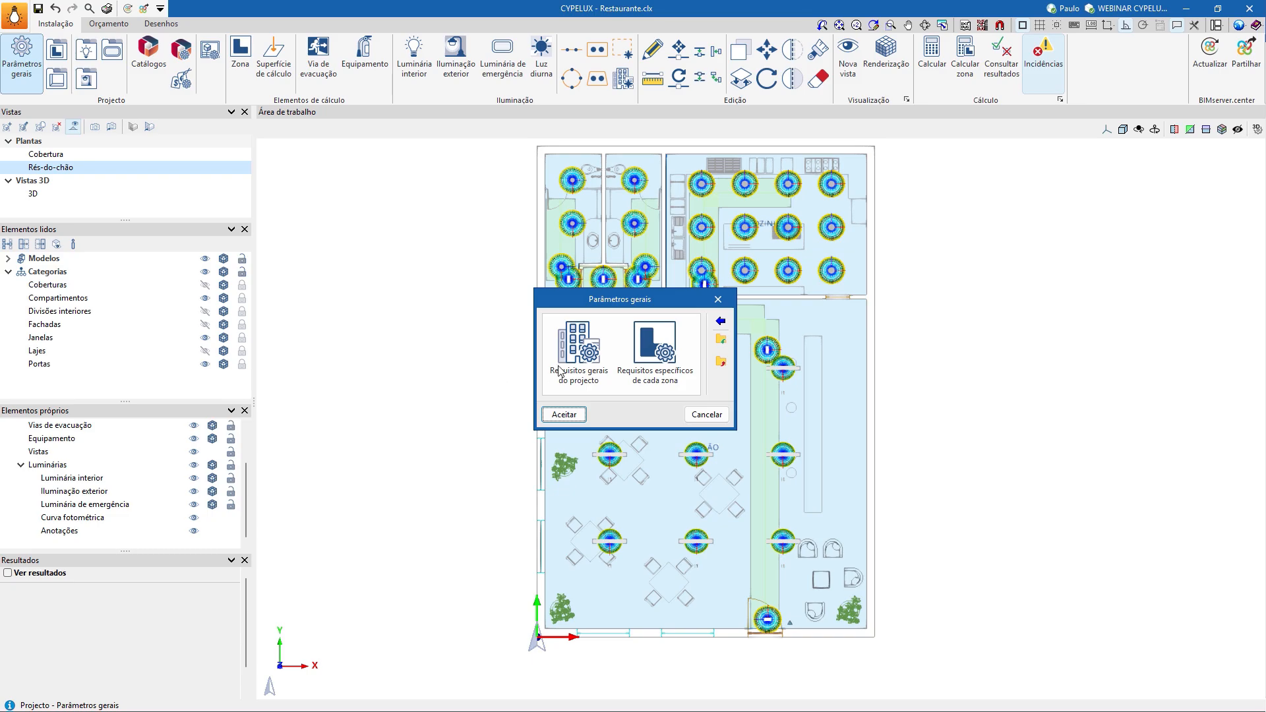
pyautogui.click(655, 350)
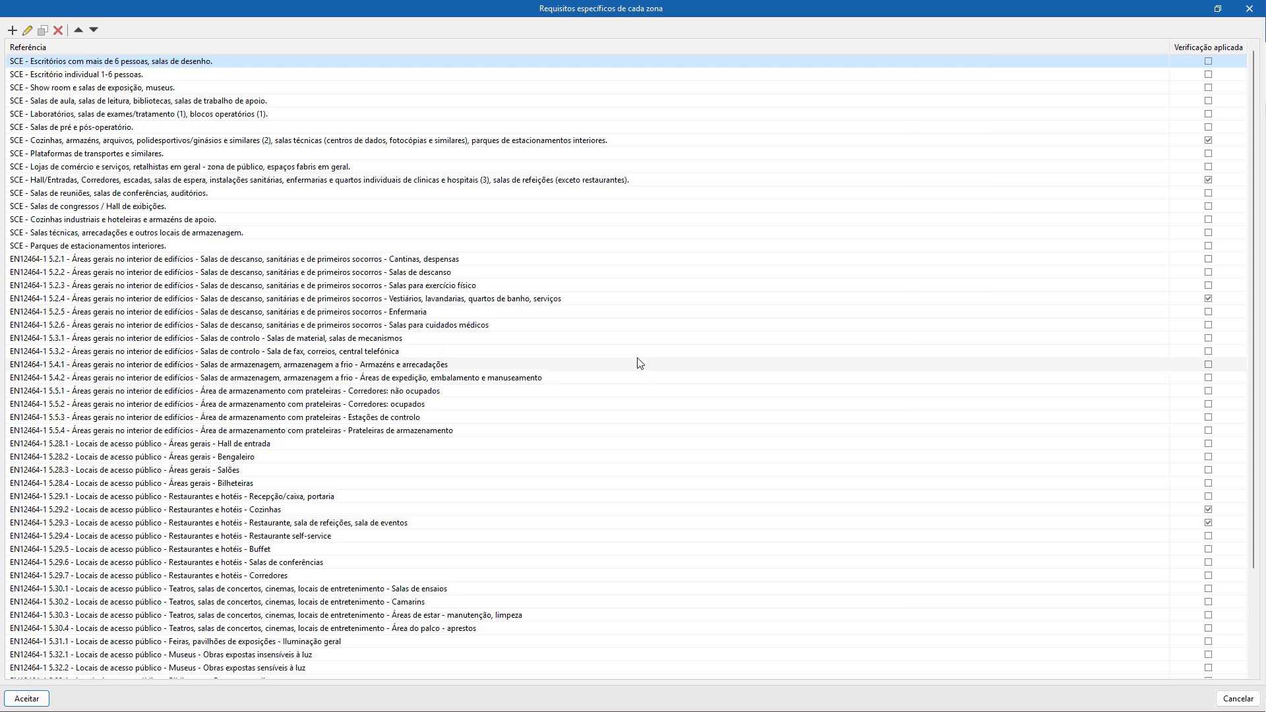
pyautogui.click(12, 30)
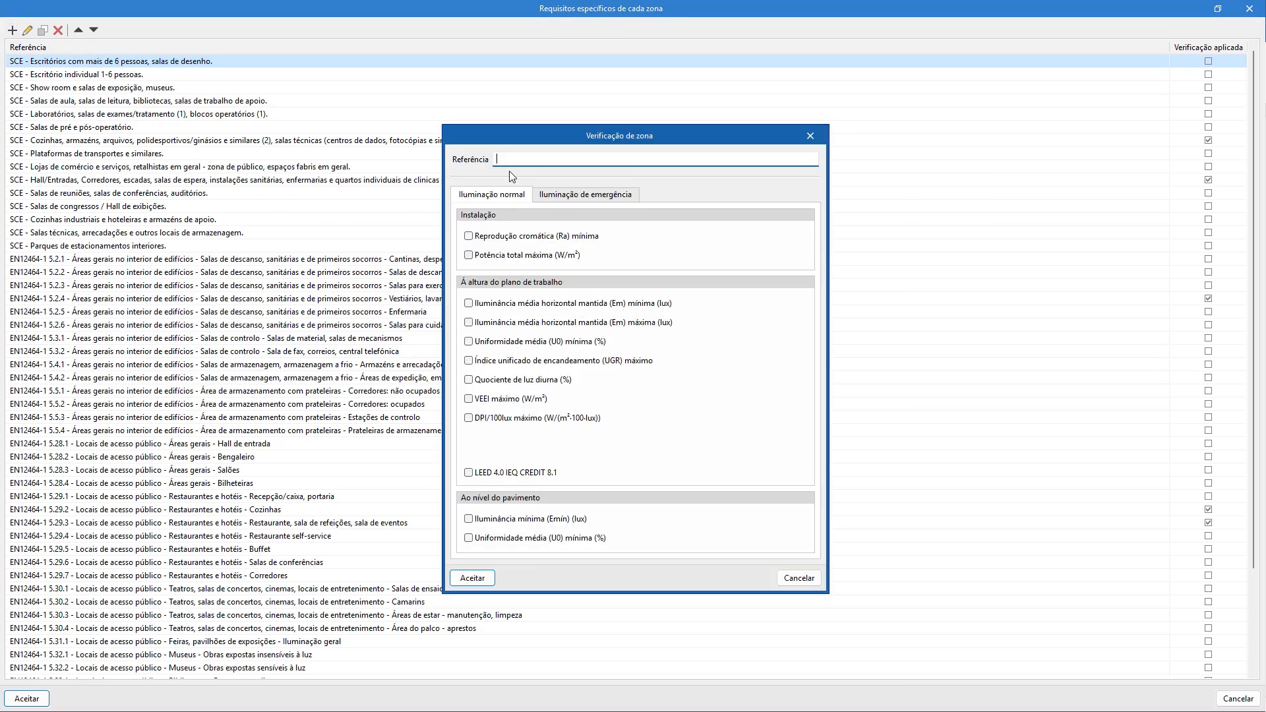
pyautogui.write('LEED')
pyautogui.click(479, 473)
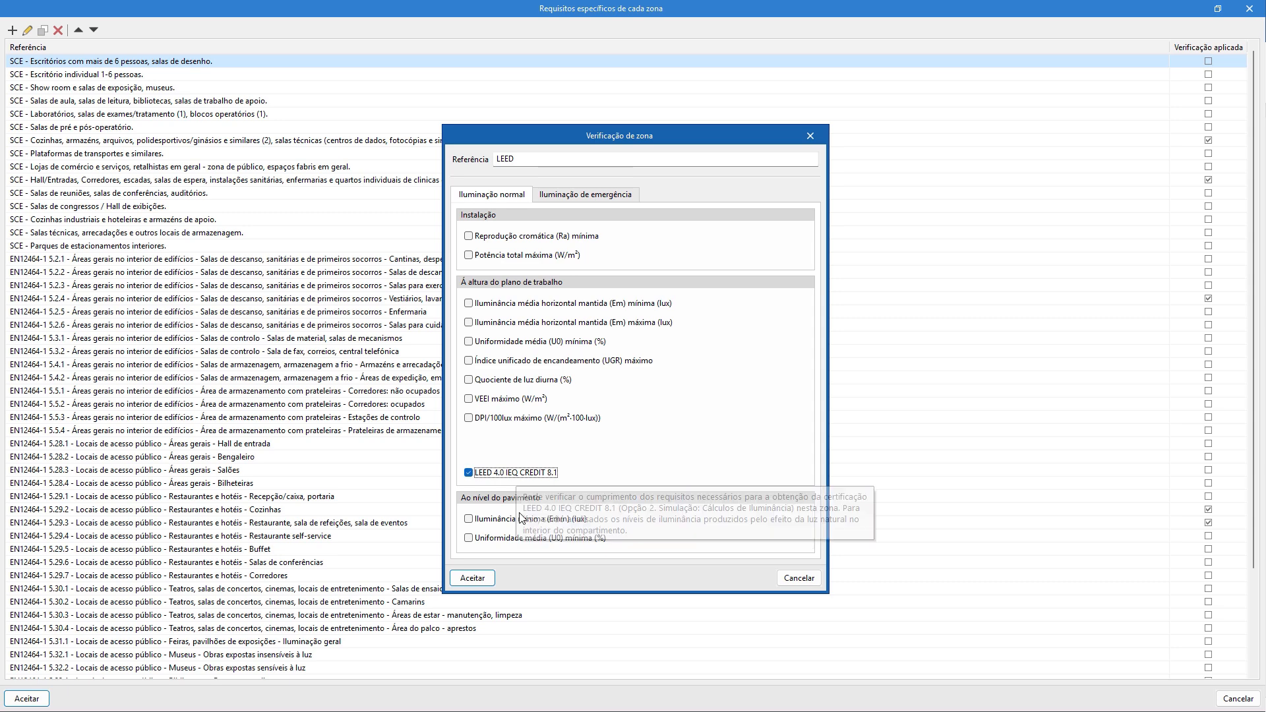
pyautogui.click(472, 578)
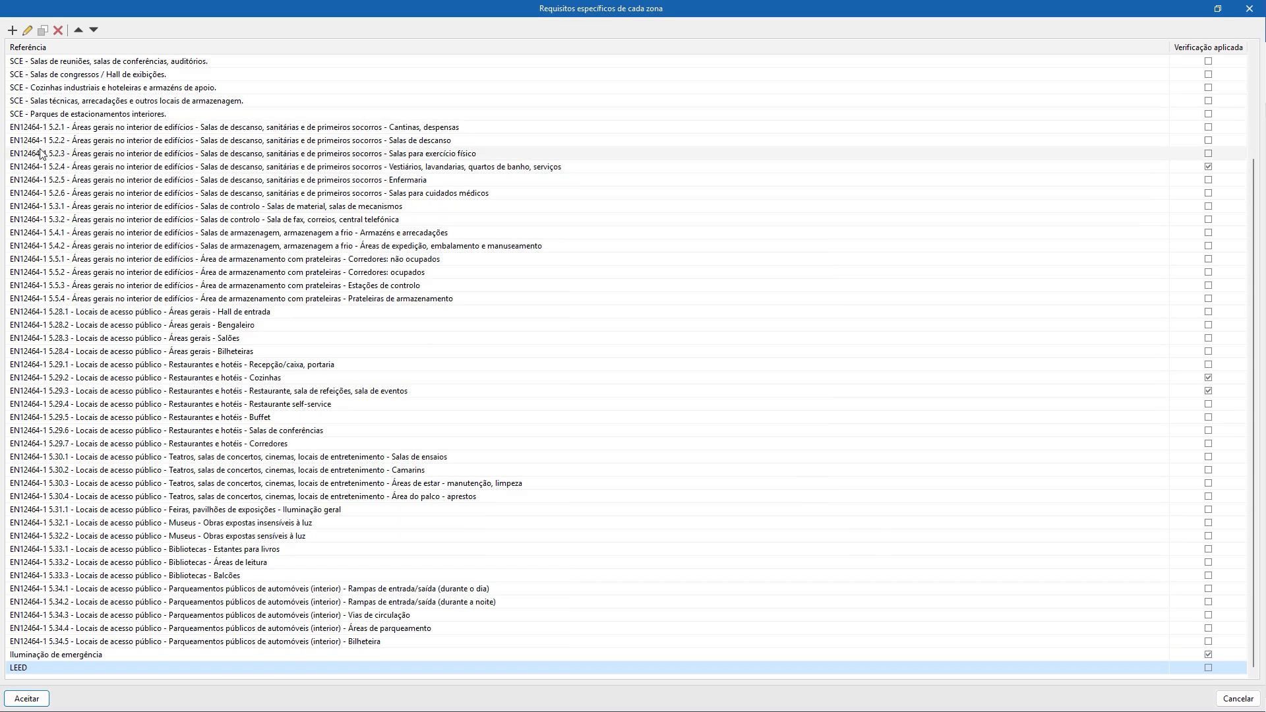
# - Add a specific zone requirement with reference Quociente de luz diurna that checks Quociente de luz diurna (%) for normal lighting
pyautogui.click(12, 31)
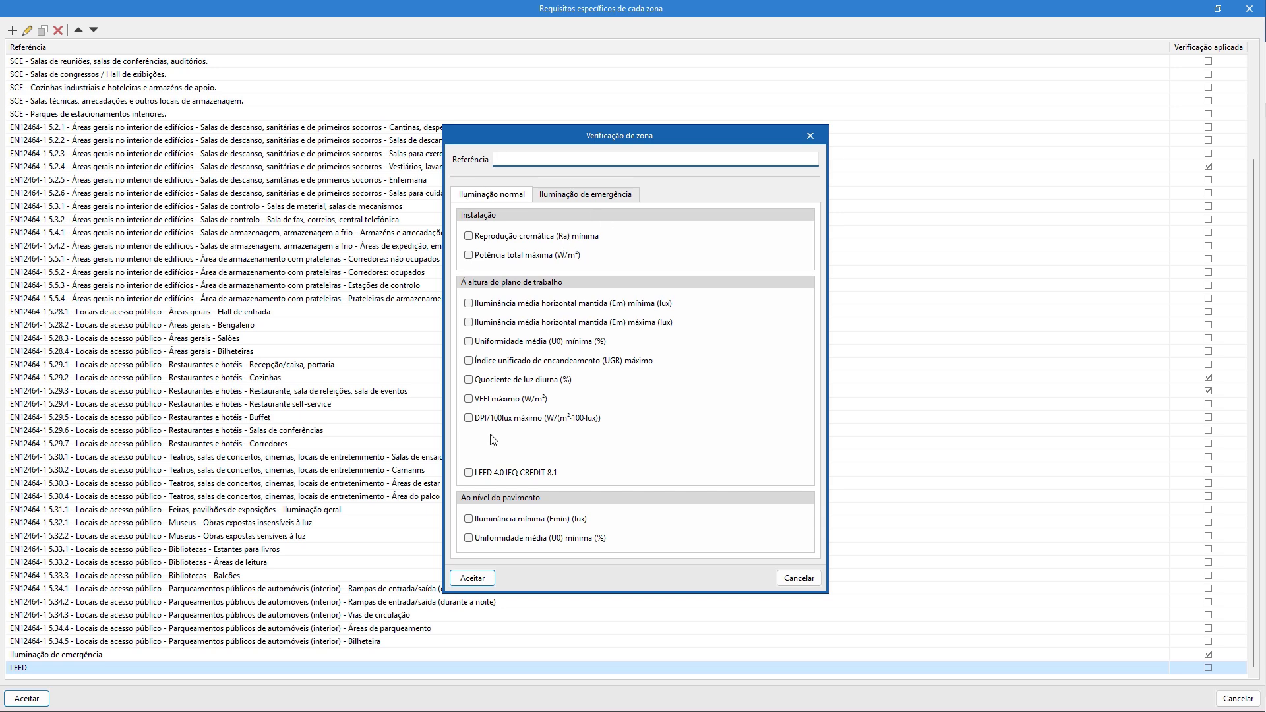
pyautogui.click(547, 380)
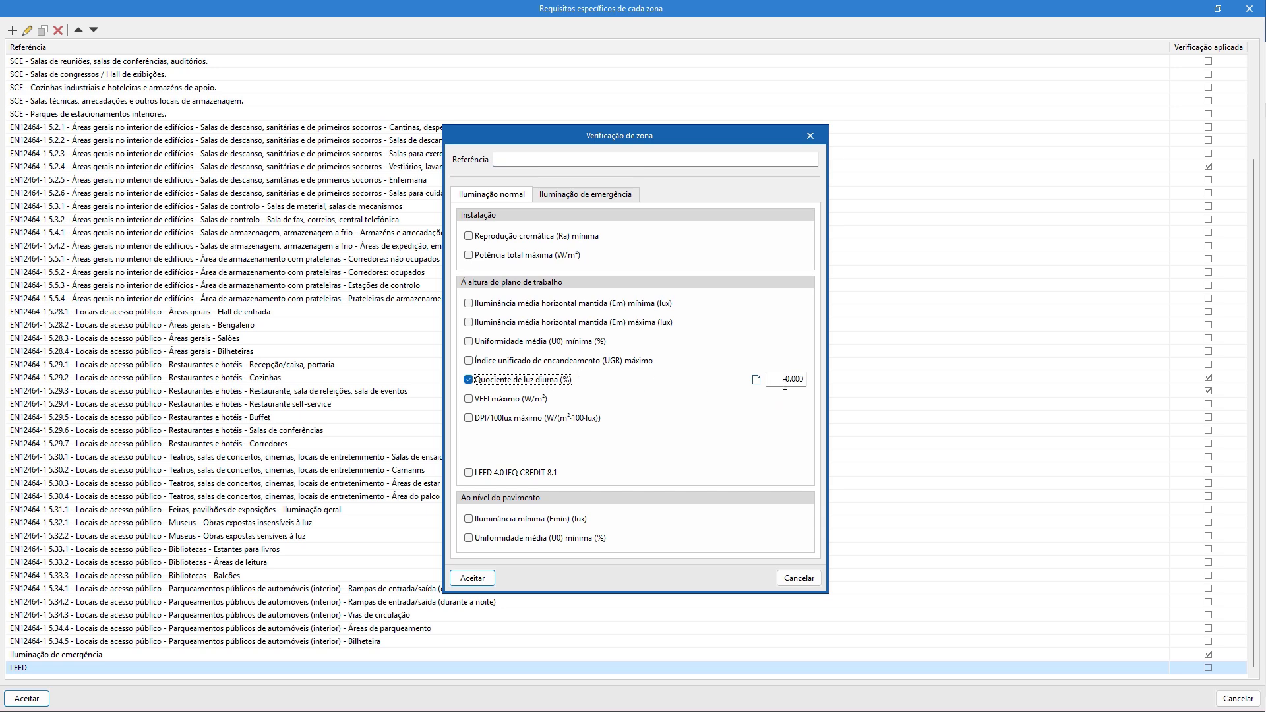
pyautogui.click(501, 162)
pyautogui.write('Qui')
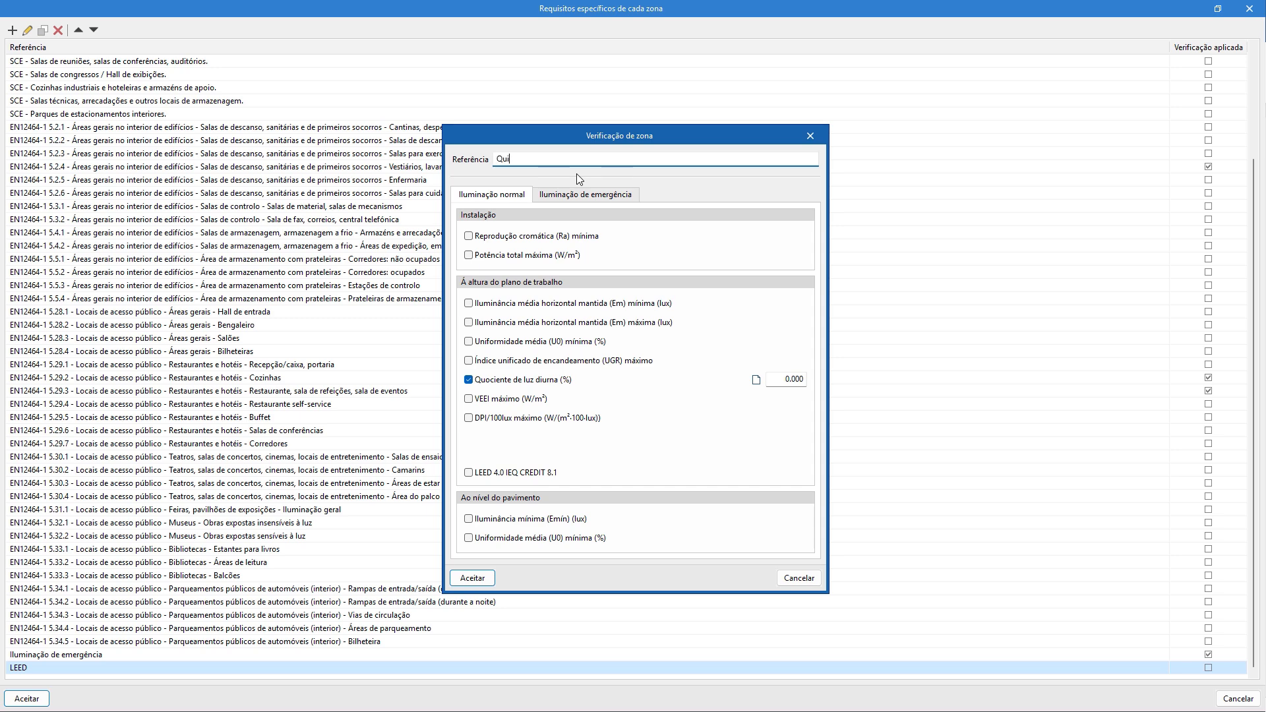
pyautogui.write('ociente de luz diurna')
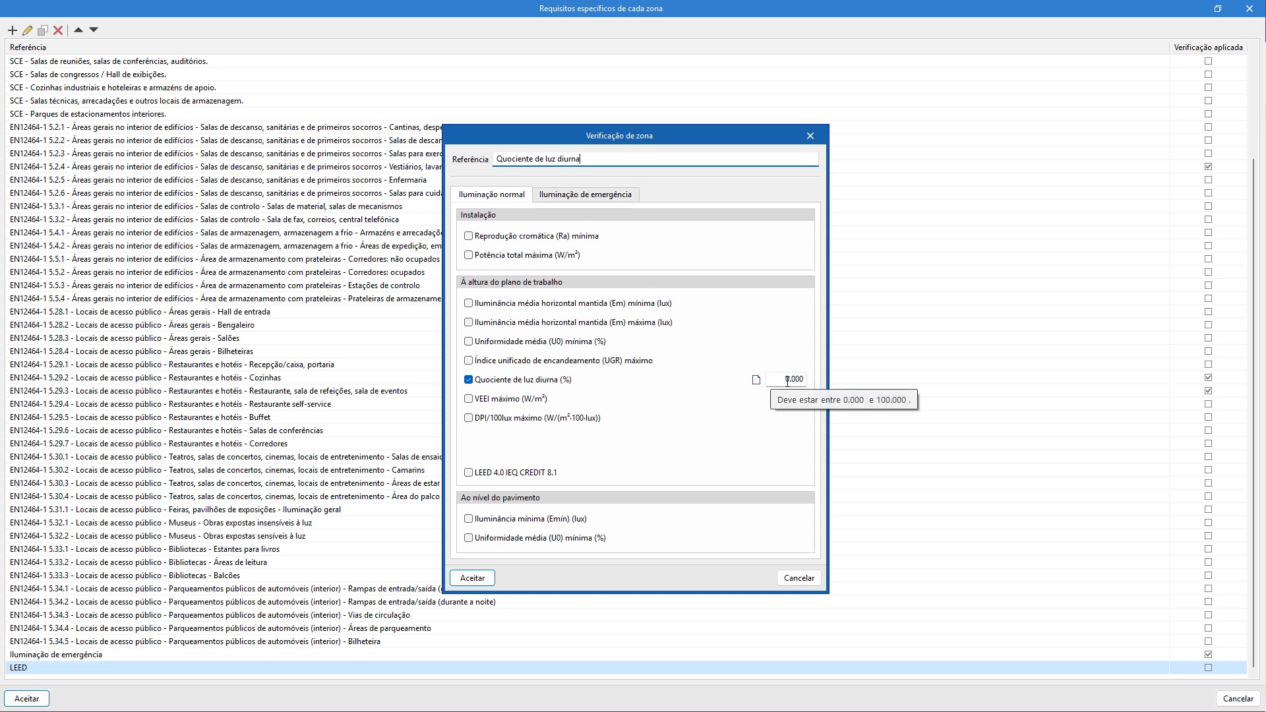
pyautogui.click(756, 380)
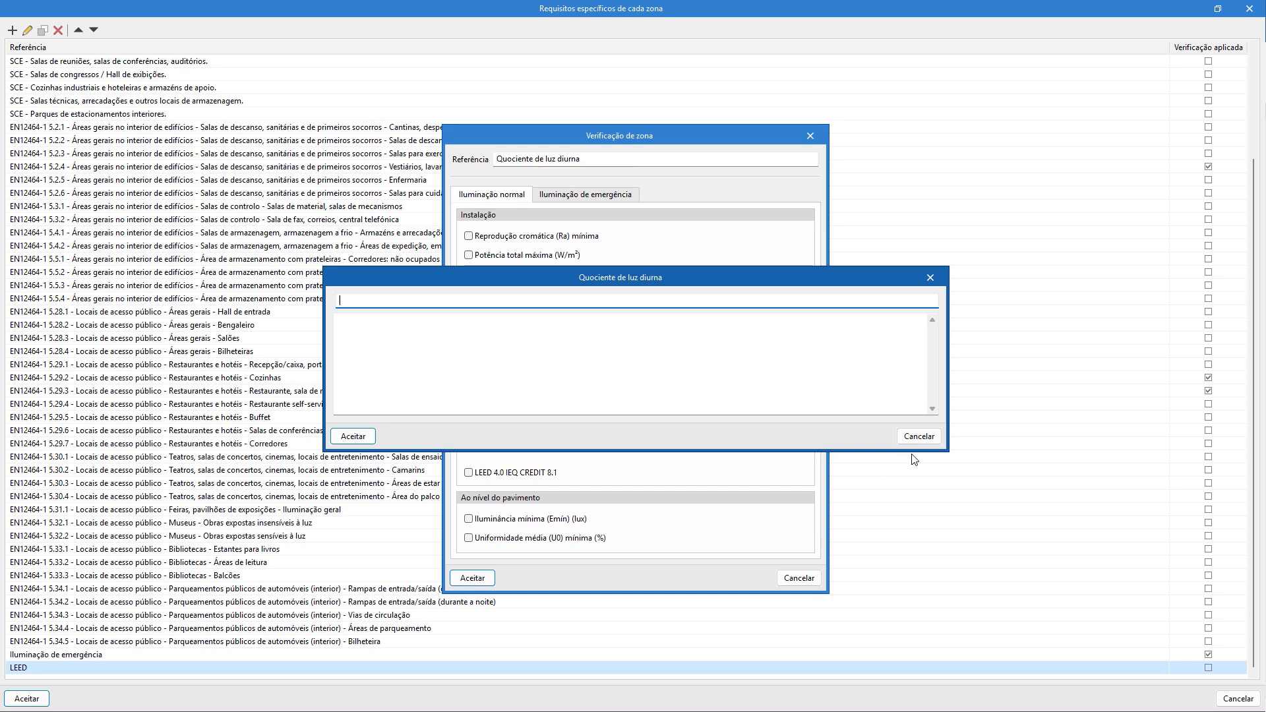
pyautogui.click(918, 437)
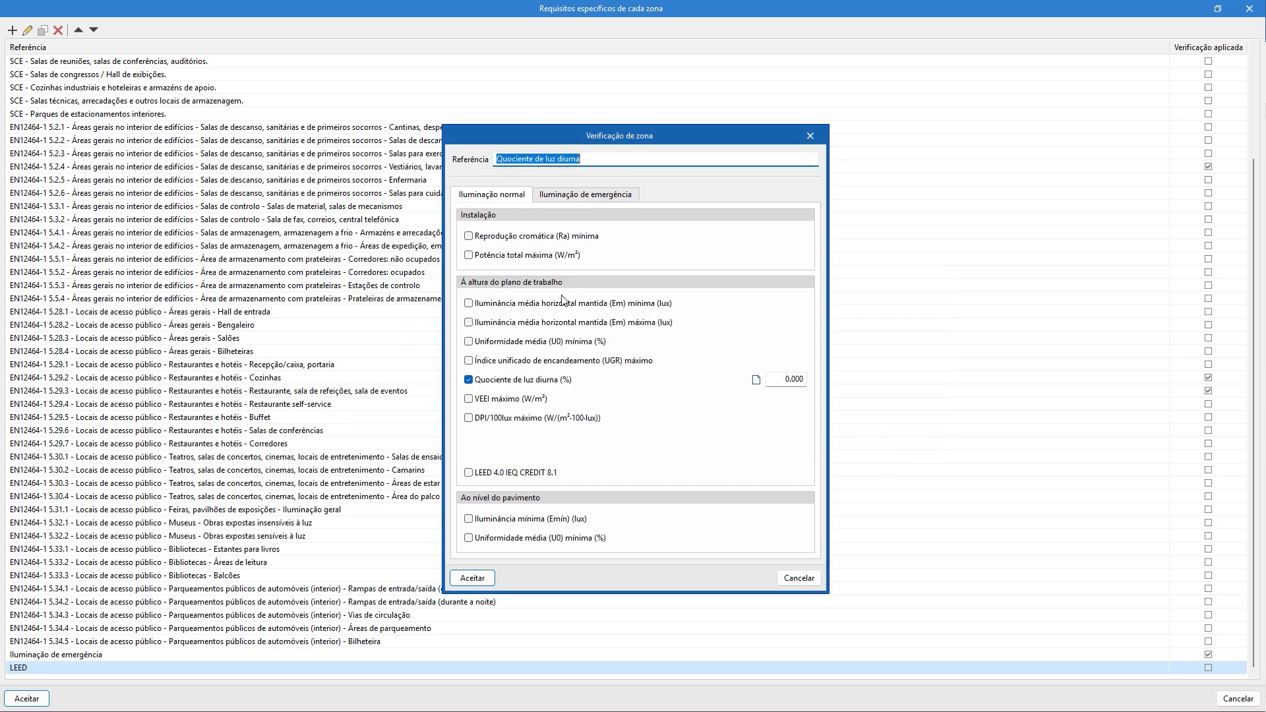
pyautogui.click(475, 578)
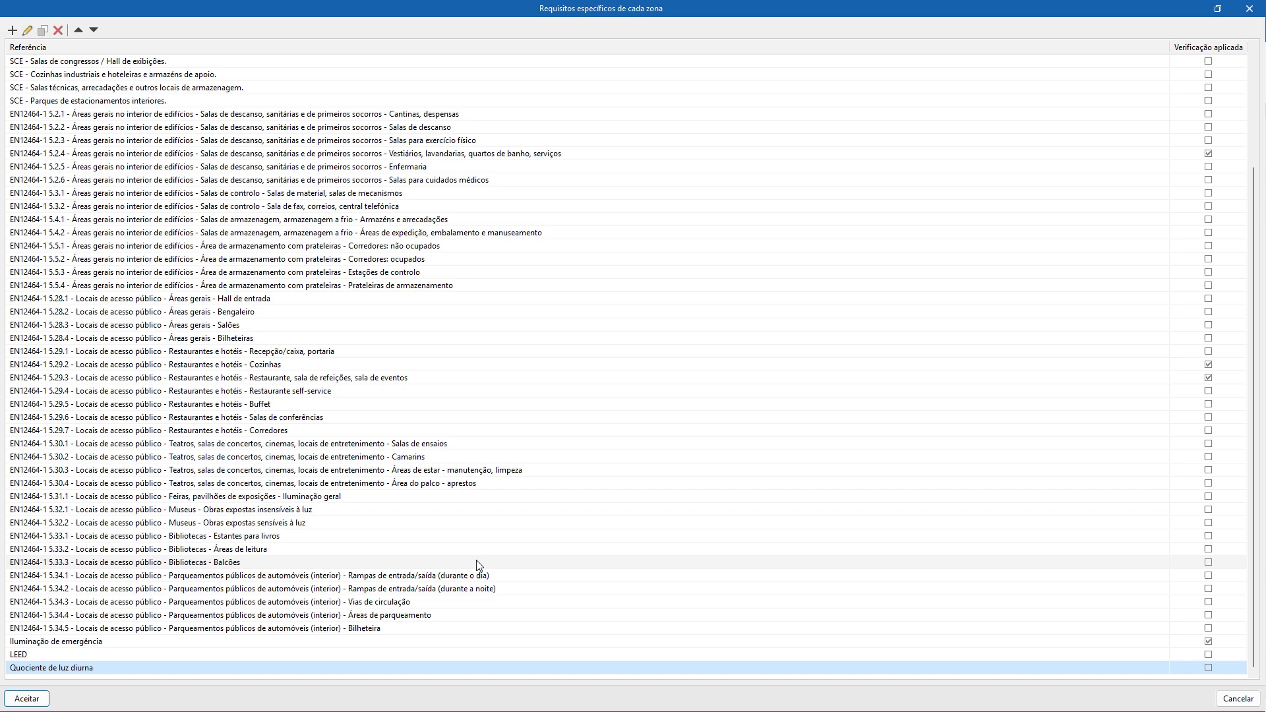
pyautogui.click(31, 699)
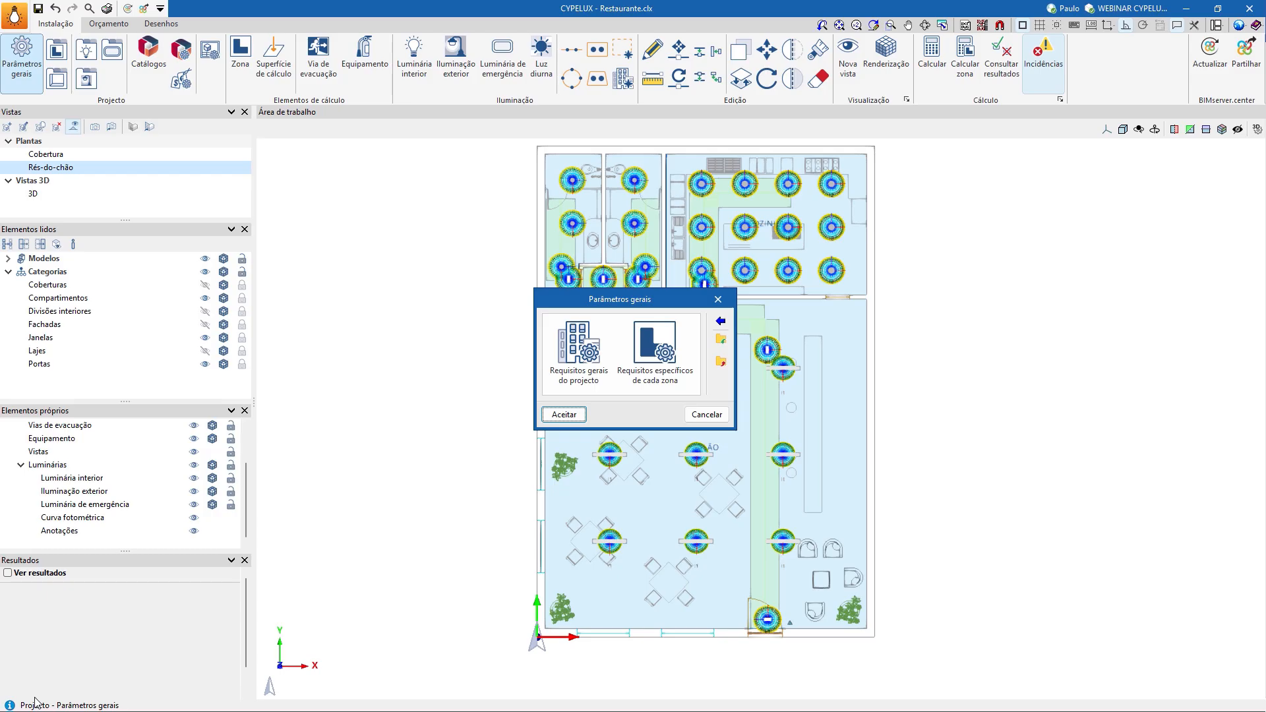
pyautogui.click(563, 414)
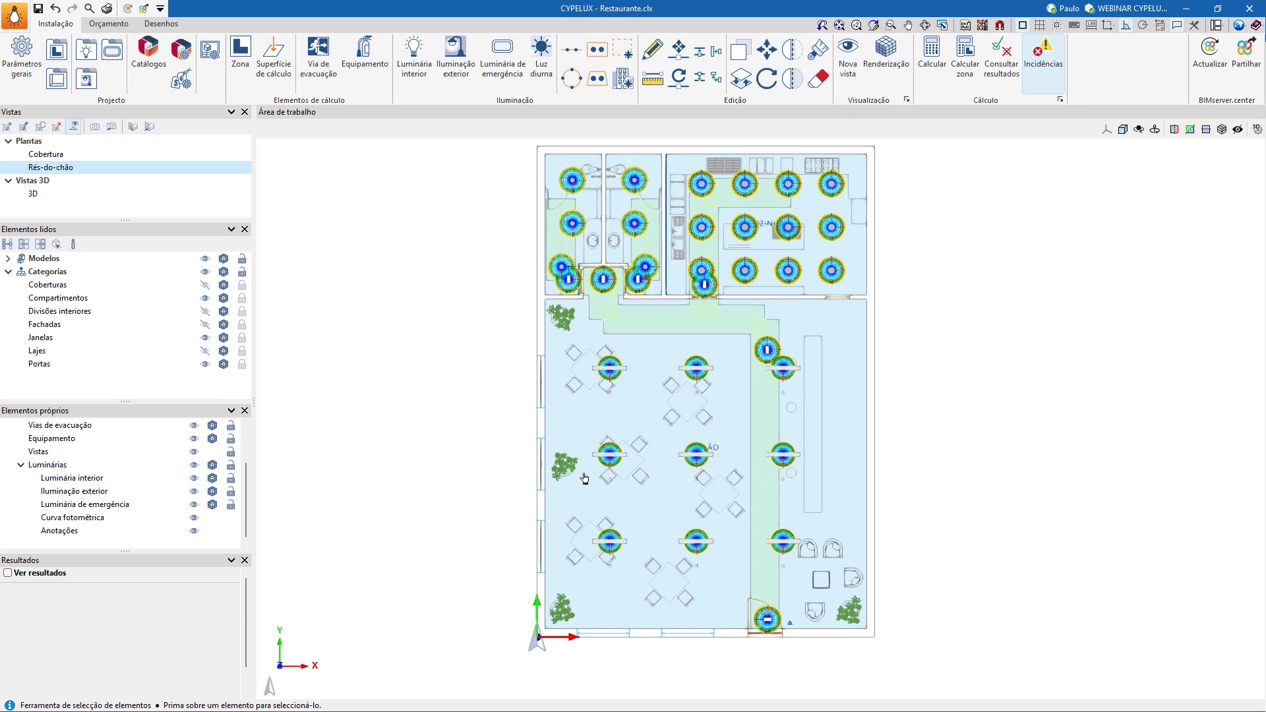
# - Review the degree of transmission and refractive index of the glazed opening type JAN (180-185)
pyautogui.scroll(1, 584, 478)
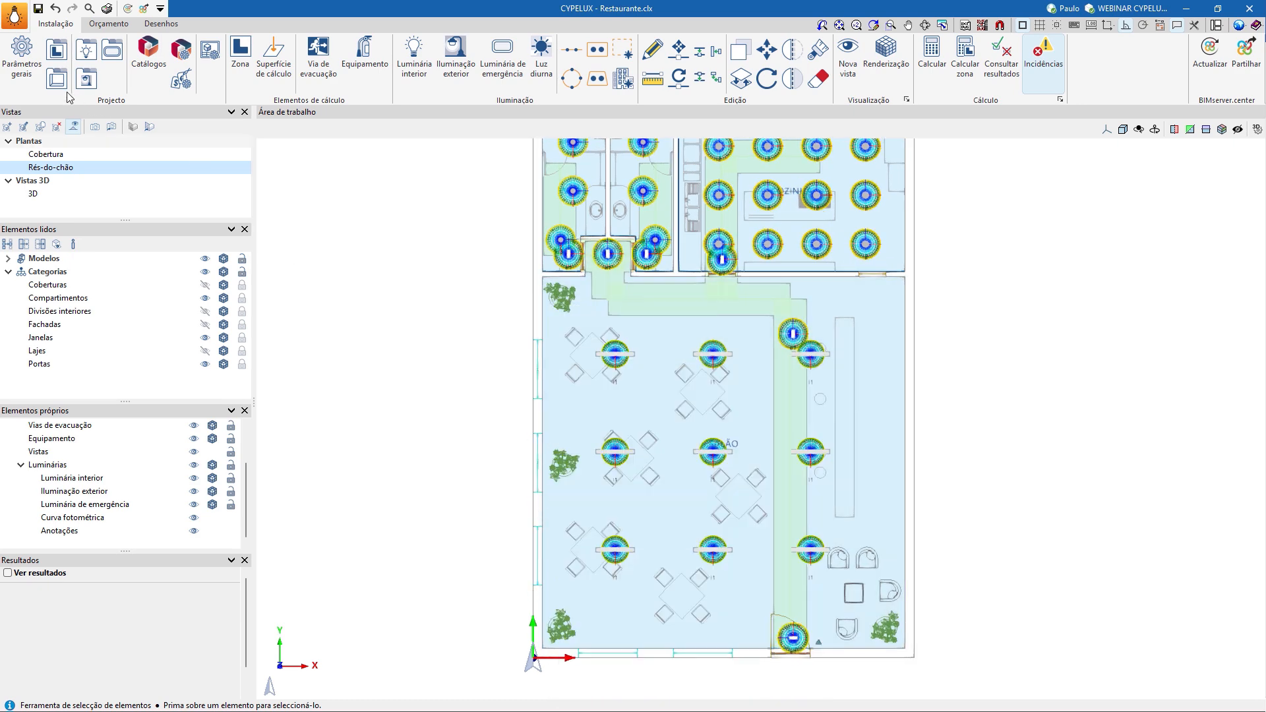
pyautogui.click(56, 79)
pyautogui.click(378, 218)
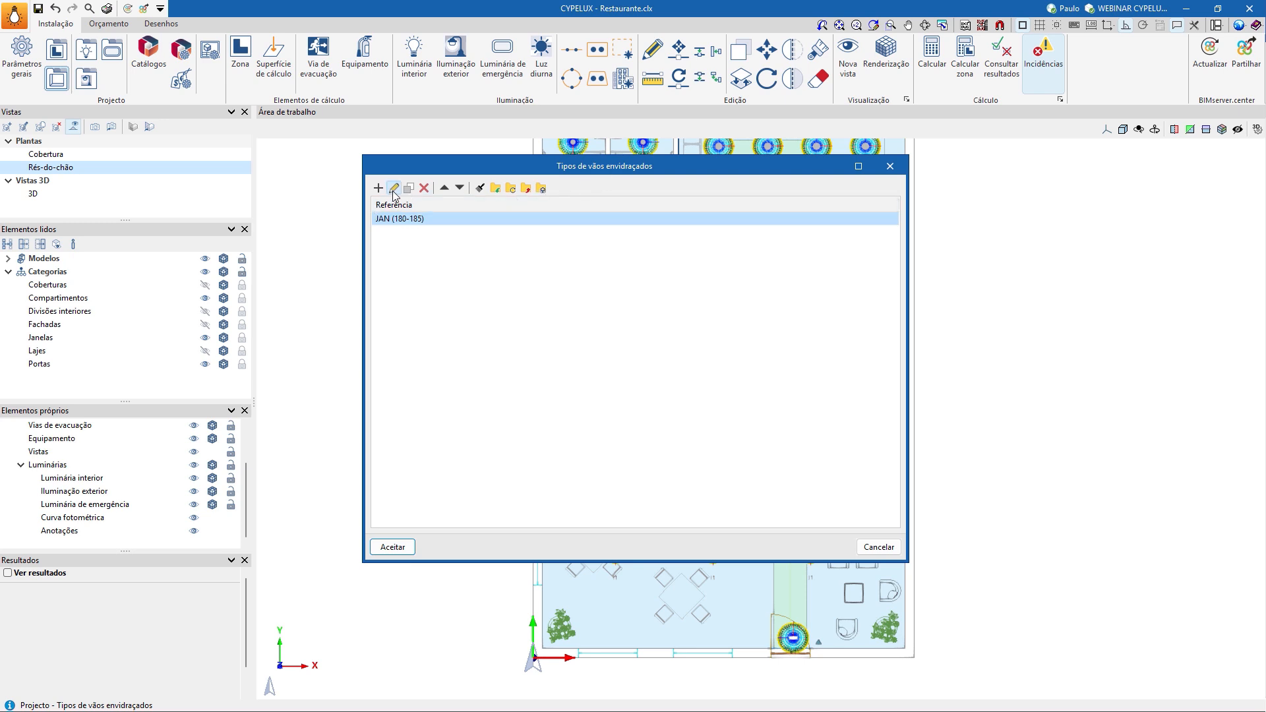
pyautogui.click(393, 189)
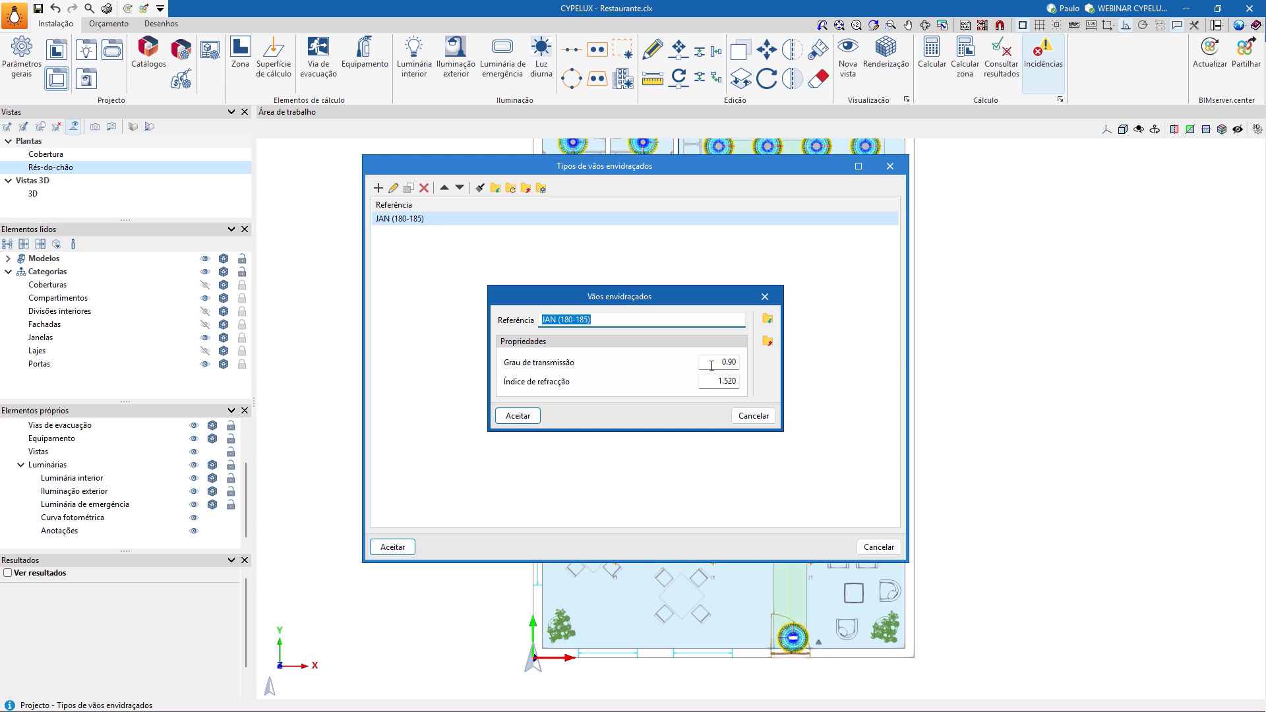
pyautogui.moveTo(722, 363)
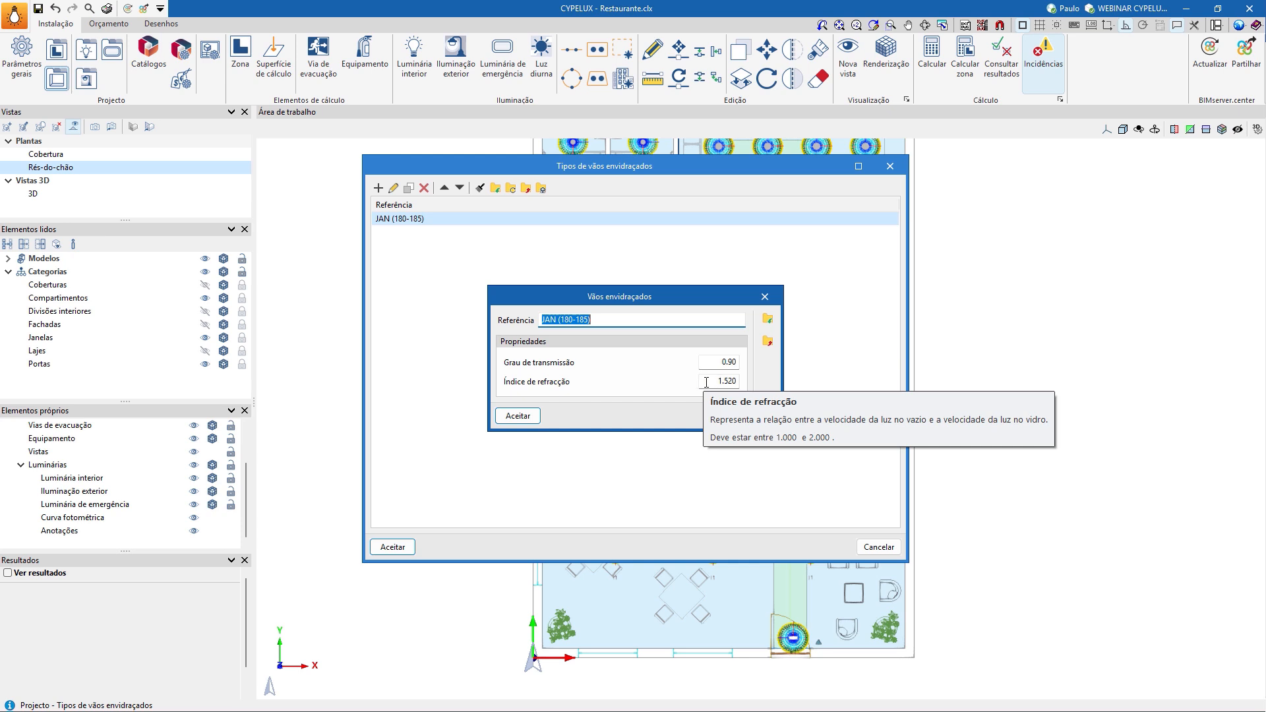
pyautogui.click(521, 416)
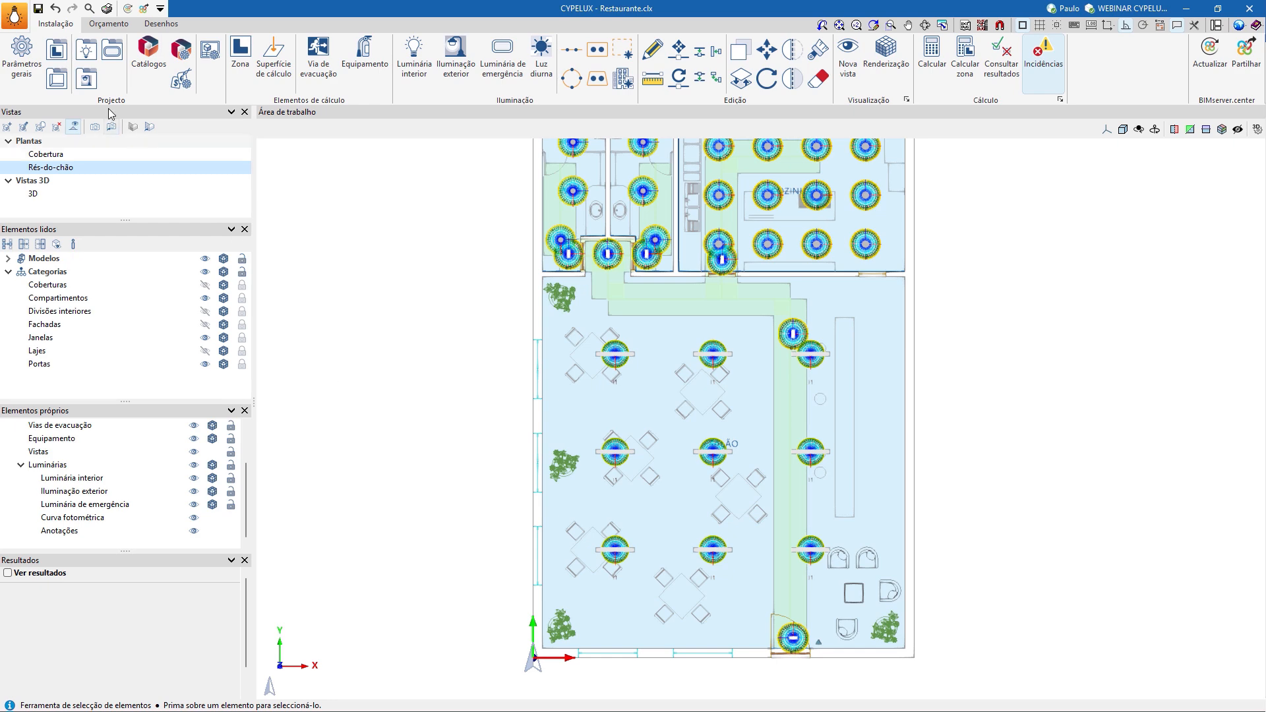
# - Add the LEED requirement to the verifications of the SALÃO zone type
pyautogui.click(57, 50)
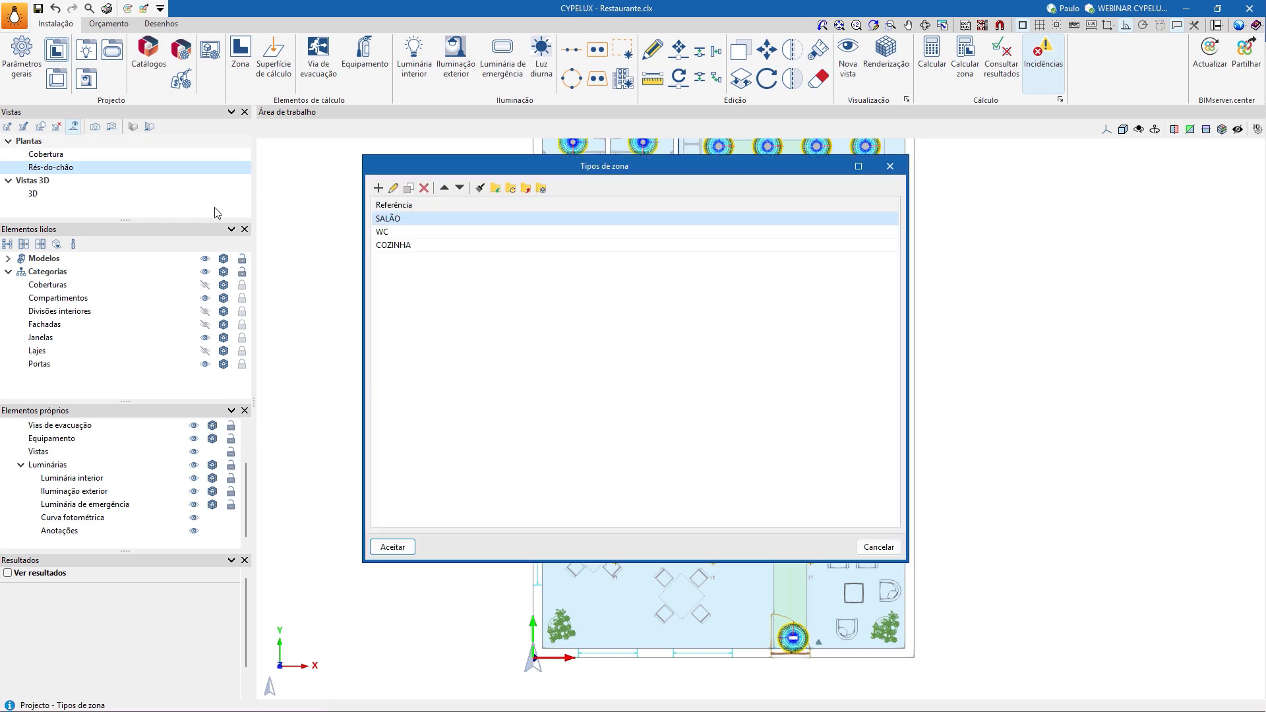
pyautogui.doubleClick(409, 220)
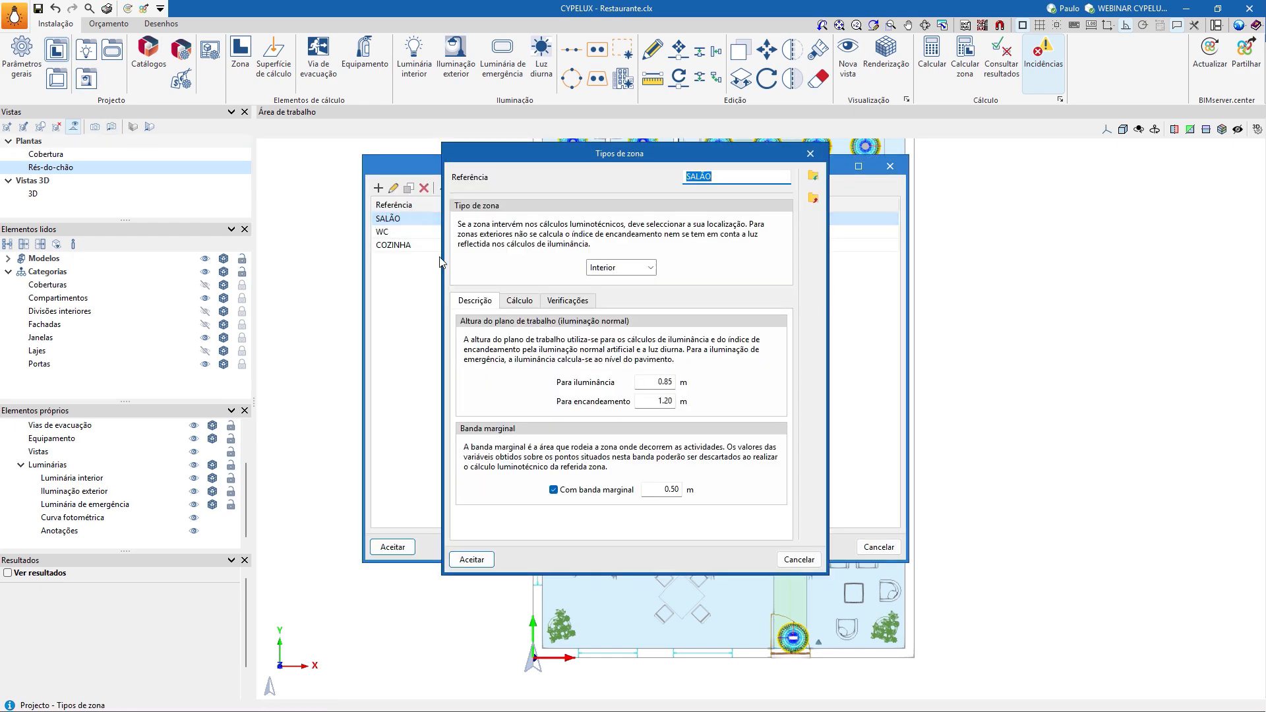
pyautogui.click(567, 300)
pyautogui.click(463, 322)
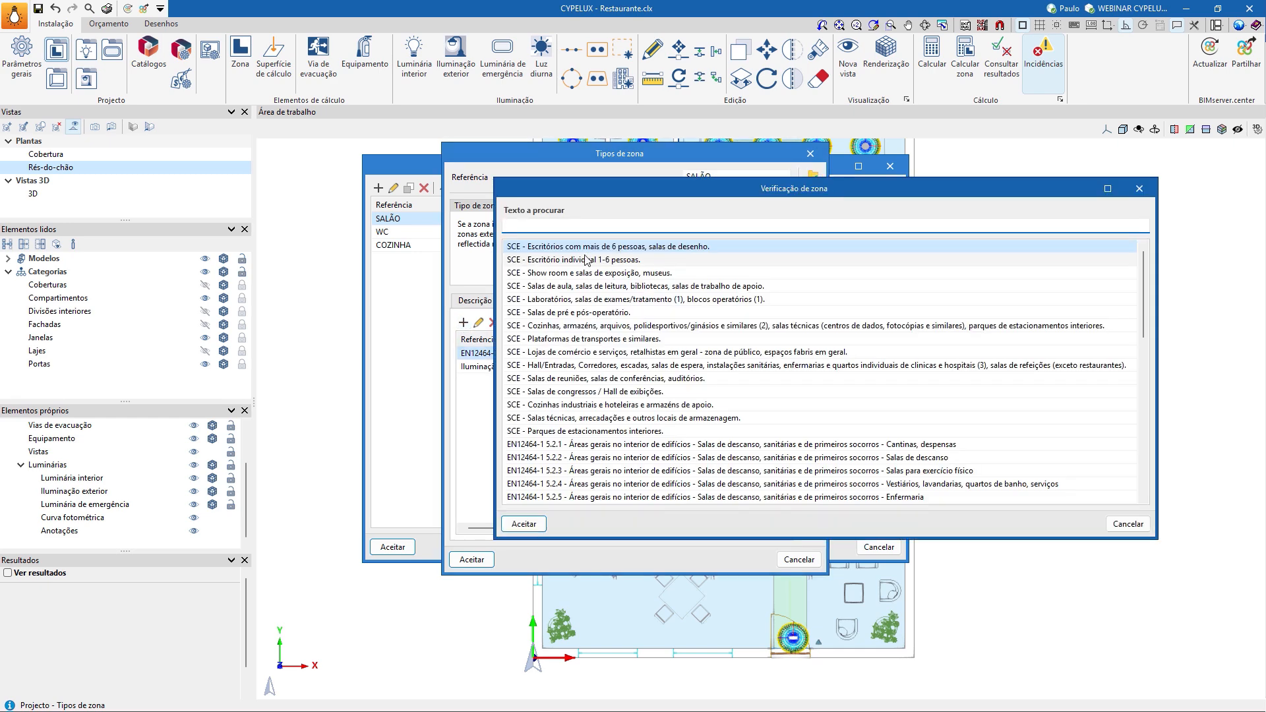
pyautogui.write('le')
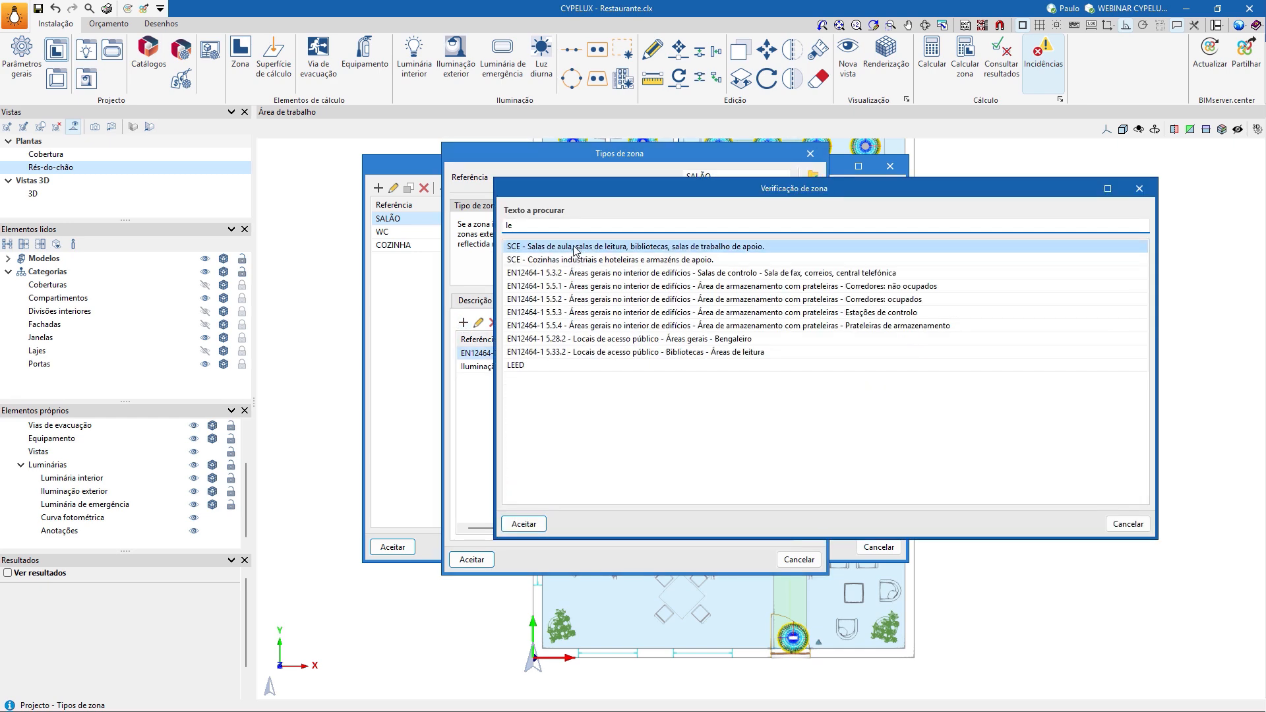
pyautogui.click(538, 364)
pyautogui.click(524, 524)
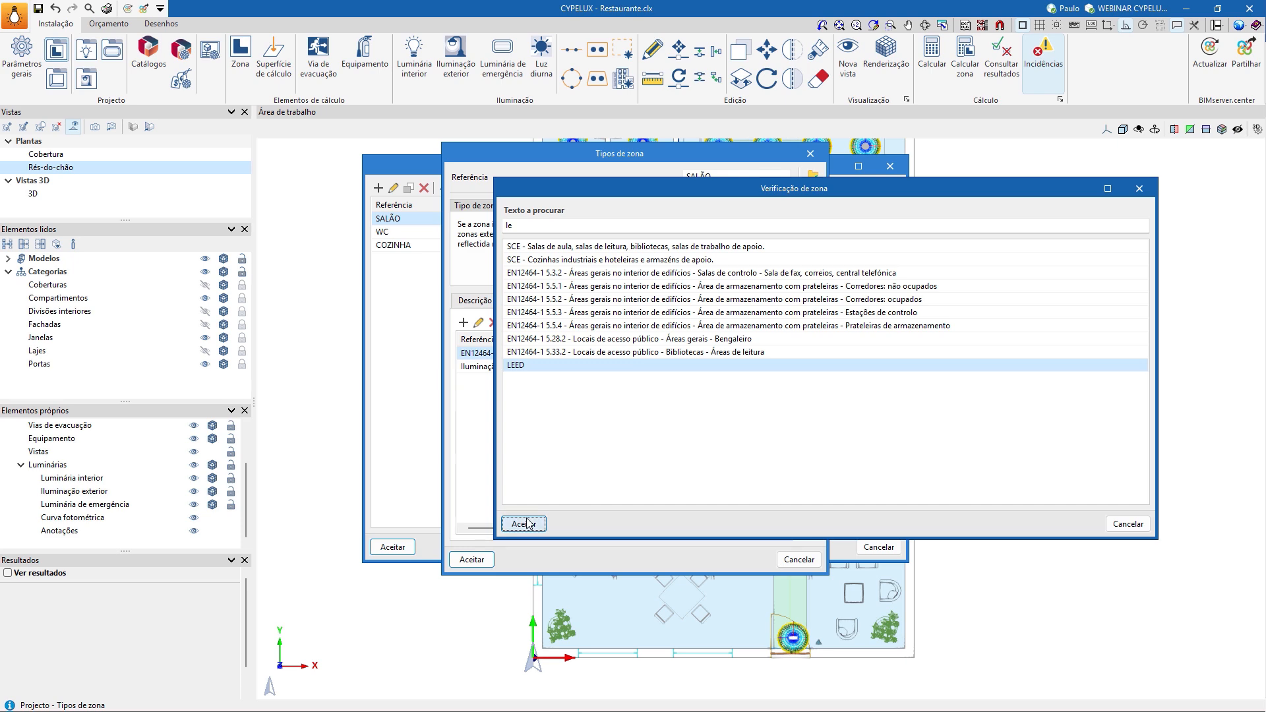
# - Add the Quociente de luz diurna requirement to the verifications of the SALÃO zone type and accept the zone types
pyautogui.click(464, 322)
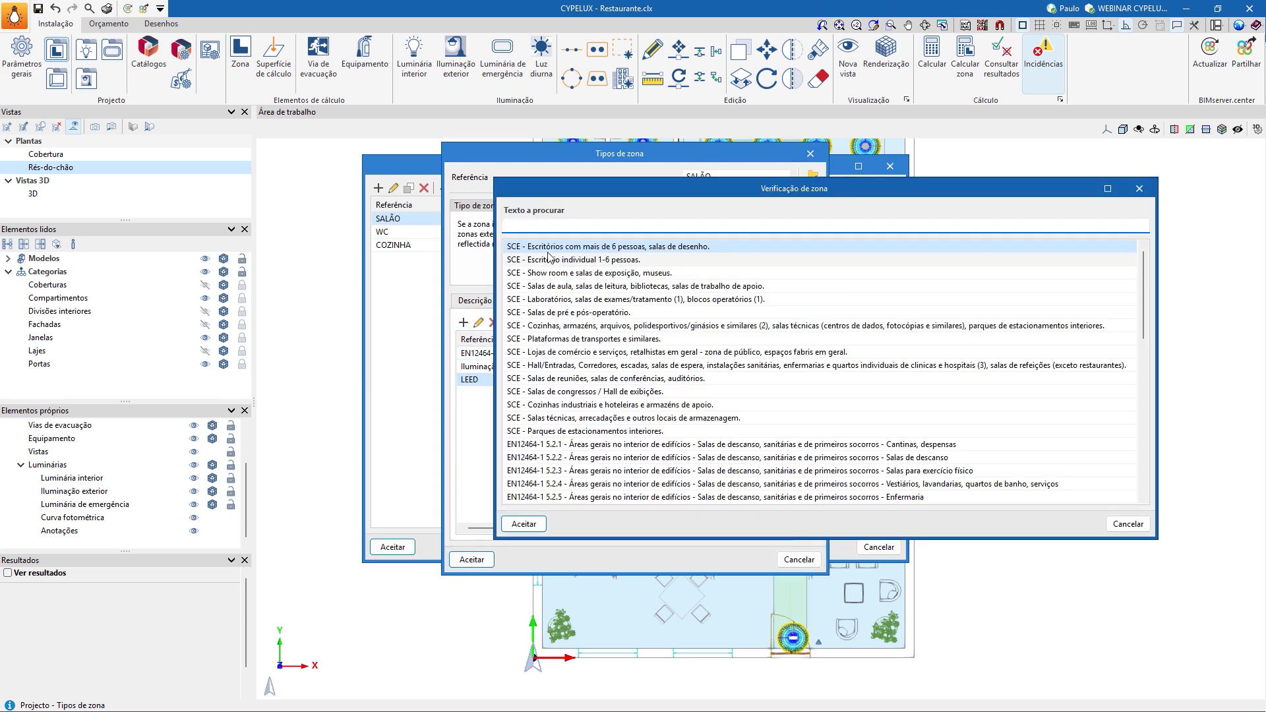
pyautogui.write('qu')
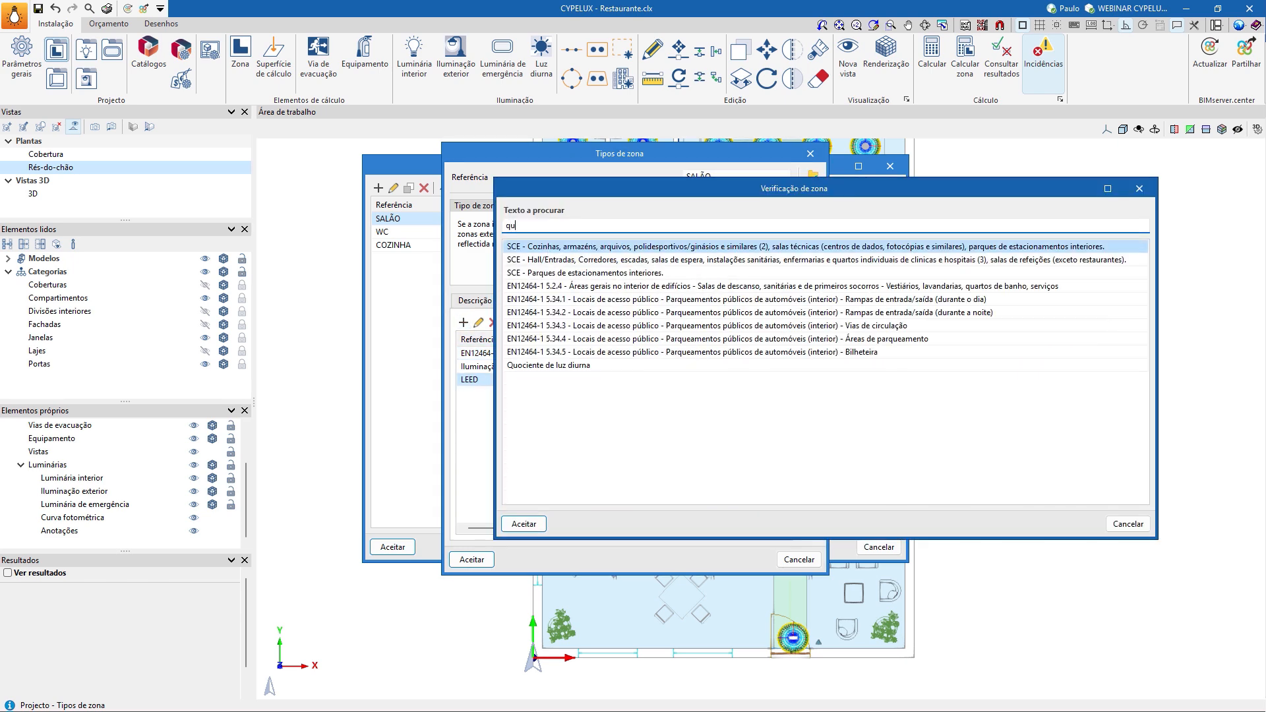
pyautogui.click(548, 364)
pyautogui.click(539, 520)
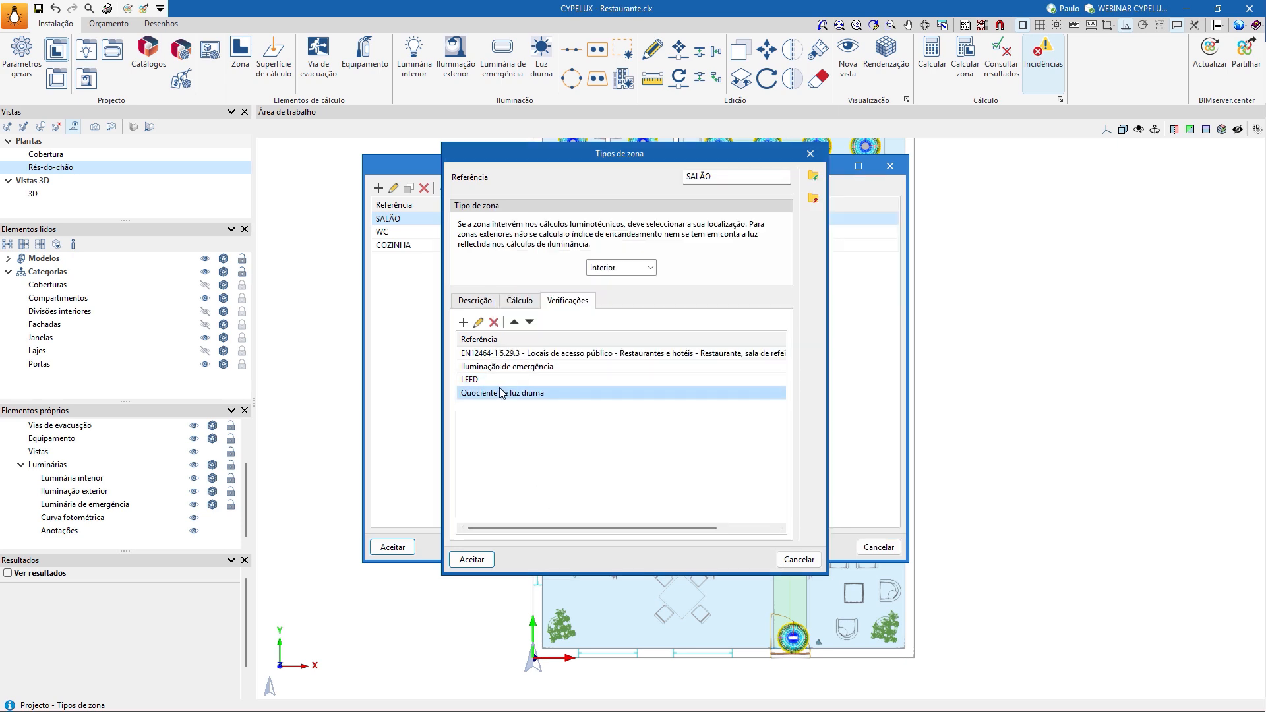
pyautogui.click(474, 559)
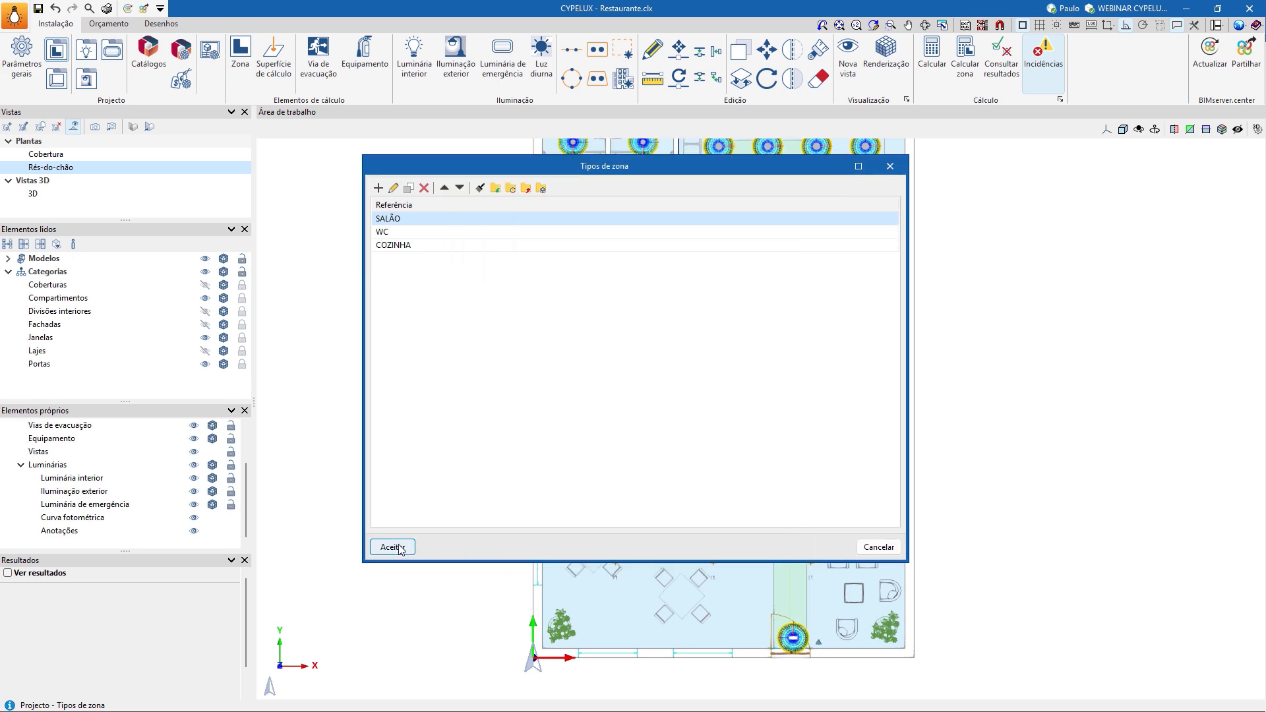
pyautogui.click(399, 547)
# - Examine the glazed openings in the 3D view and return to the Rés-do-chão plan
pyautogui.scroll(-2, 567, 436)
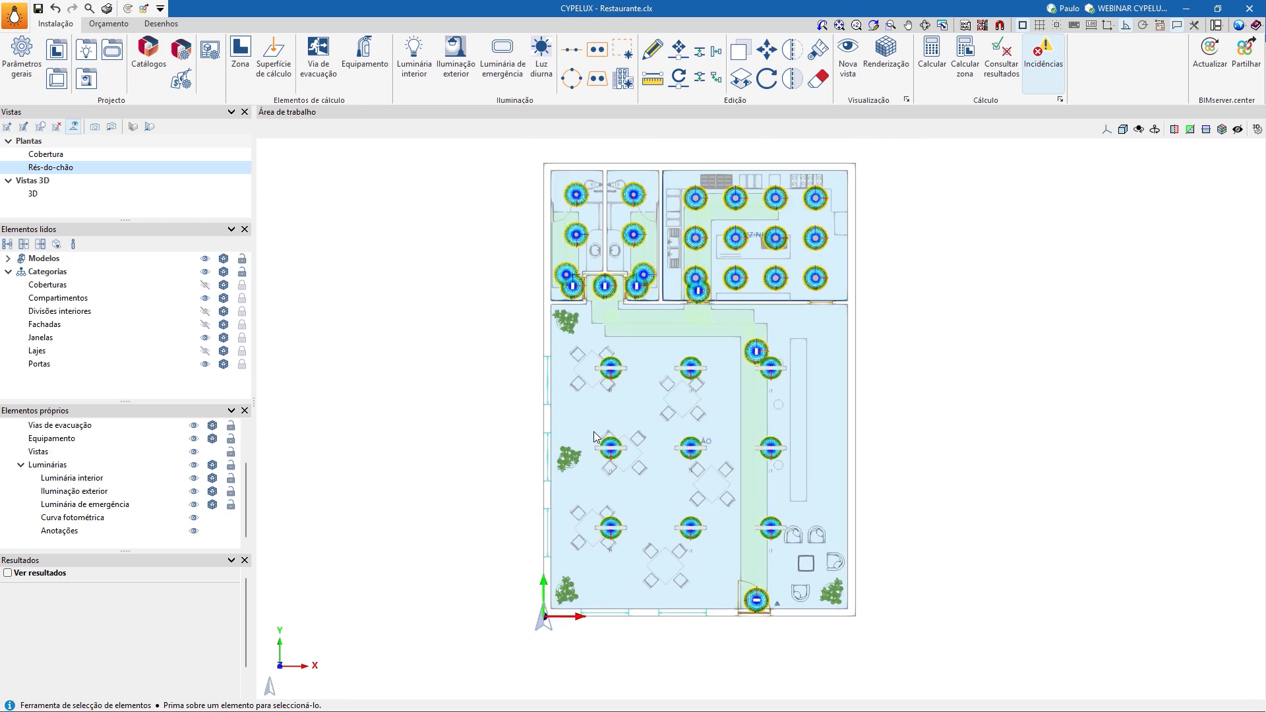
pyautogui.click(33, 193)
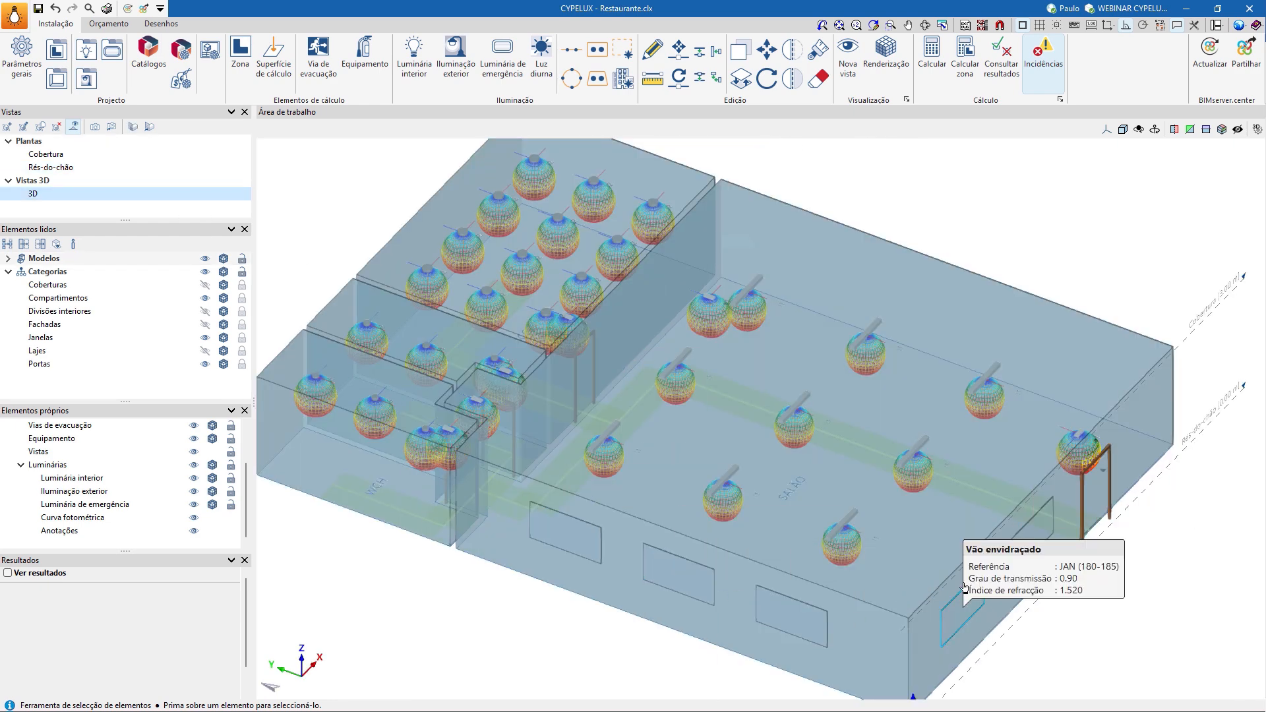
pyautogui.click(66, 167)
pyautogui.scroll(1, 558, 394)
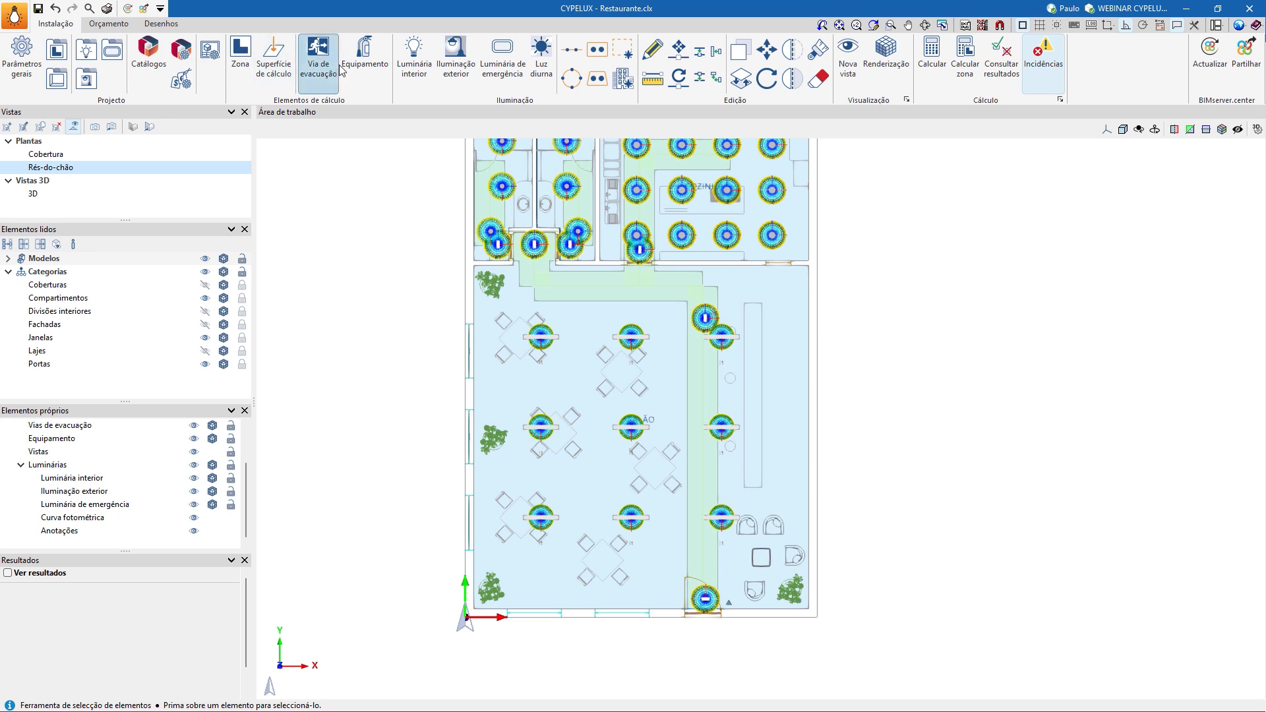
# - Set the daylight location to latitude 41.55° and longitude -8.42°, and enable a mean floor reflectance of 0.50
pyautogui.click(540, 69)
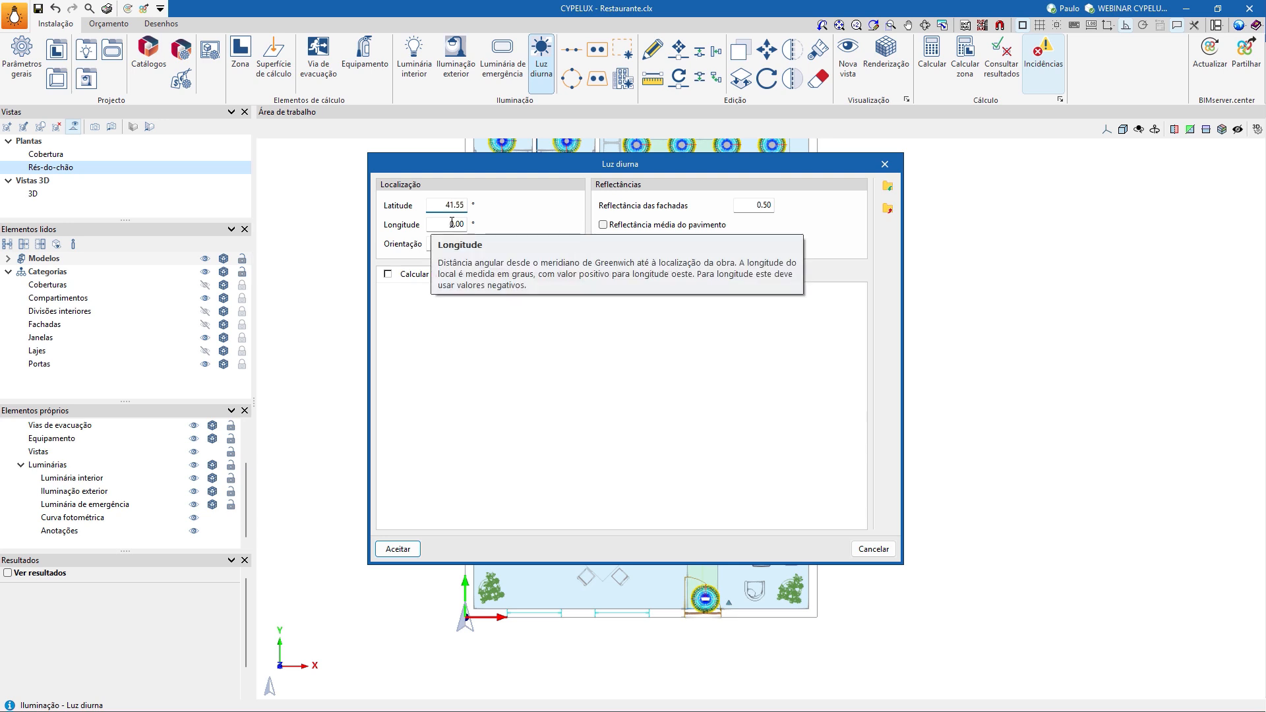
pyautogui.click(451, 222)
pyautogui.write('-8.42')
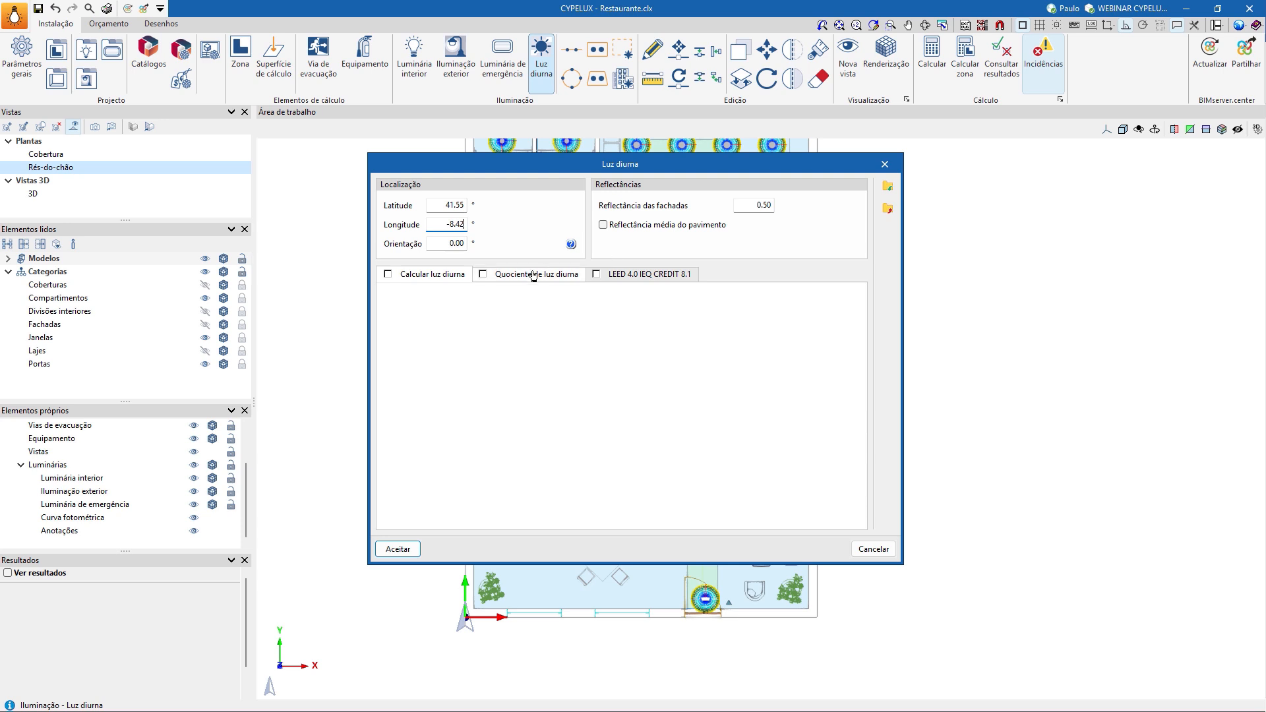
pyautogui.click(617, 227)
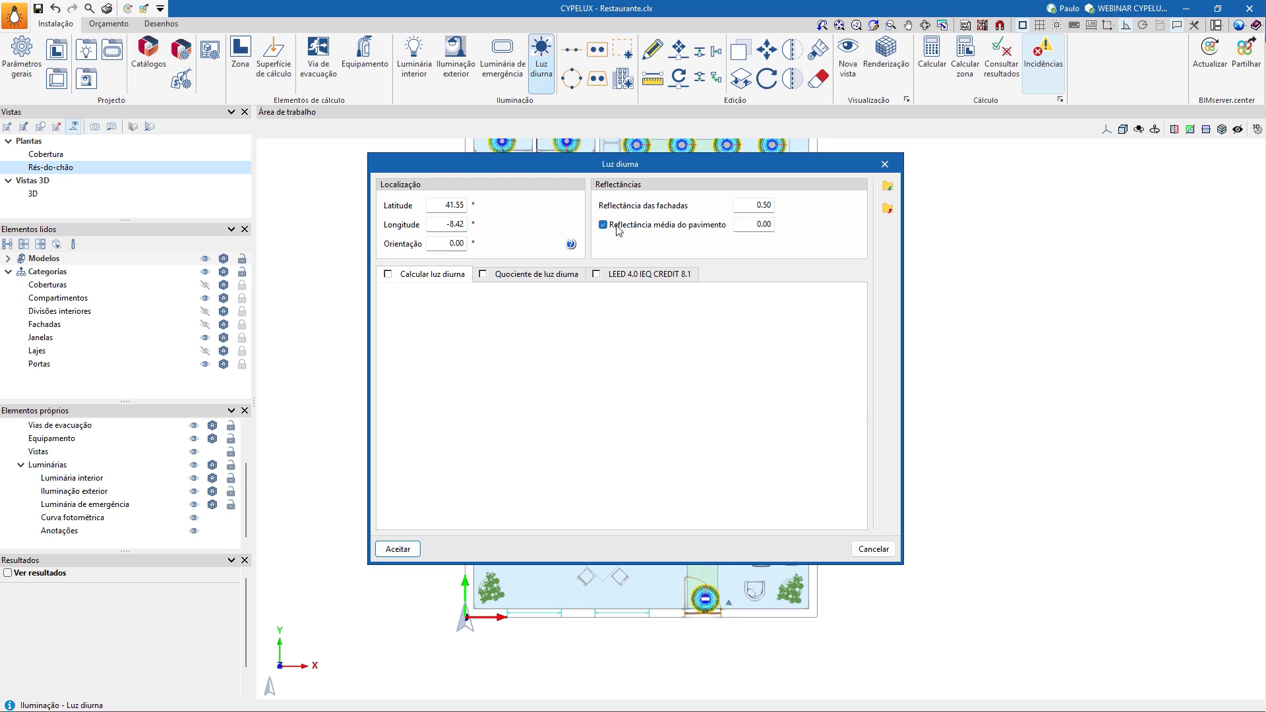
pyautogui.click(750, 224)
pyautogui.write('0.')
# - Enable the daylight calculation by date, time and location for 4 June at 12:30, and consult the sky model descriptions
pyautogui.click(388, 274)
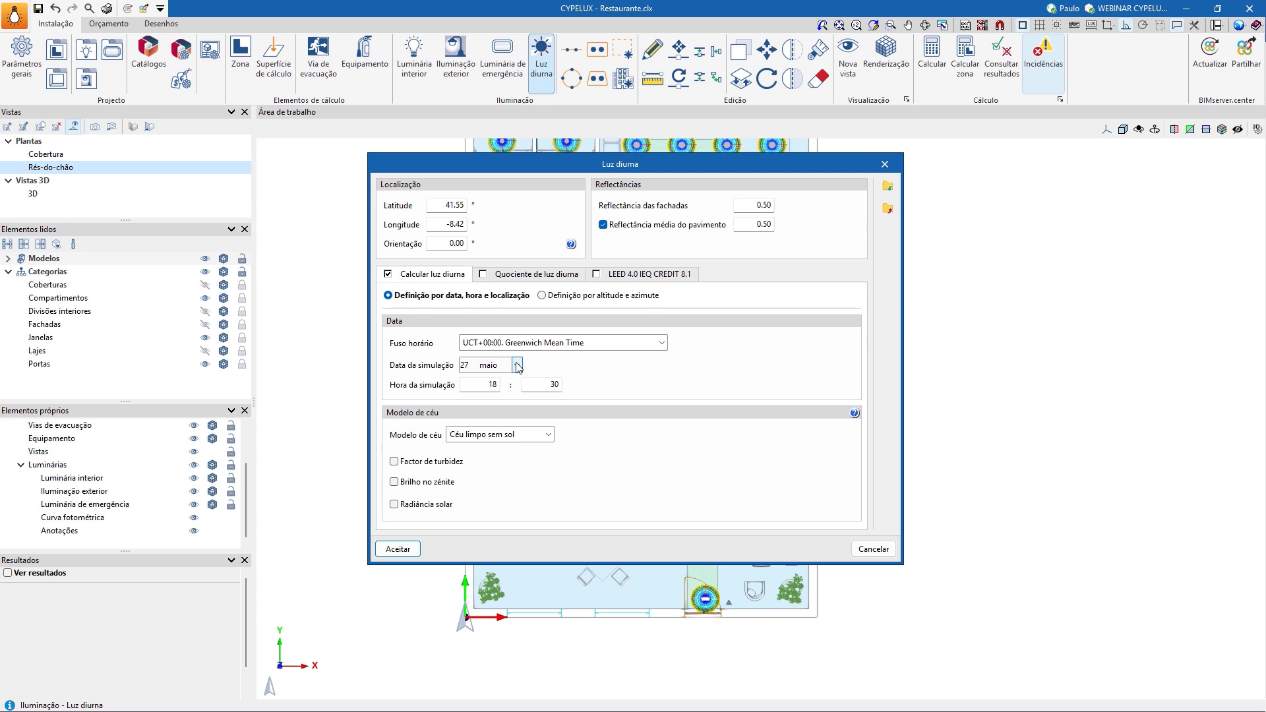
pyautogui.click(488, 386)
pyautogui.write('12')
pyautogui.click(516, 365)
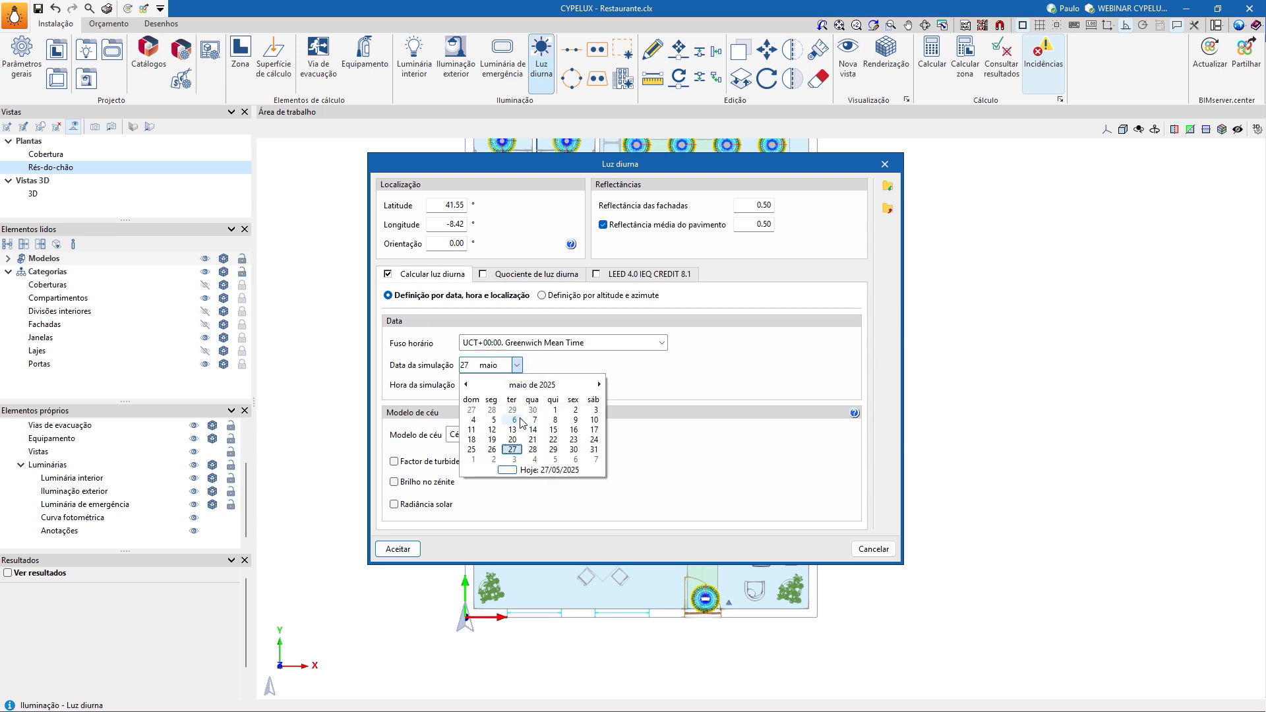
pyautogui.click(533, 458)
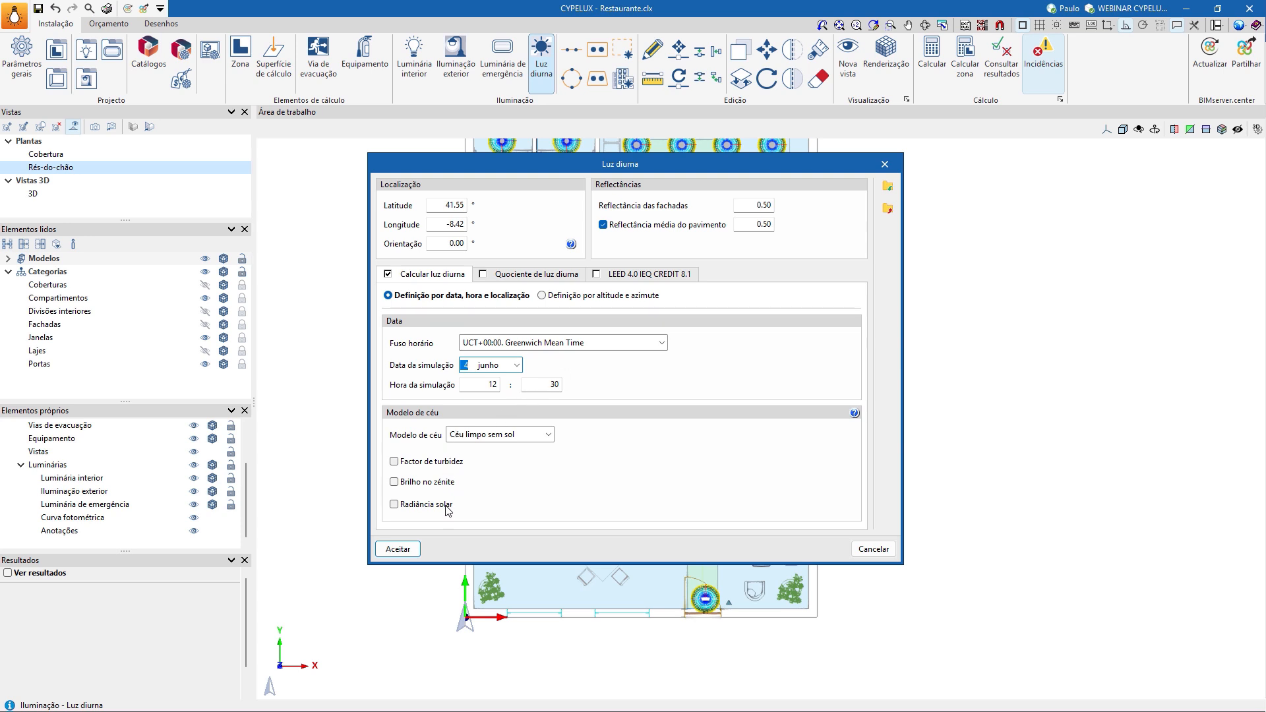
pyautogui.click(853, 413)
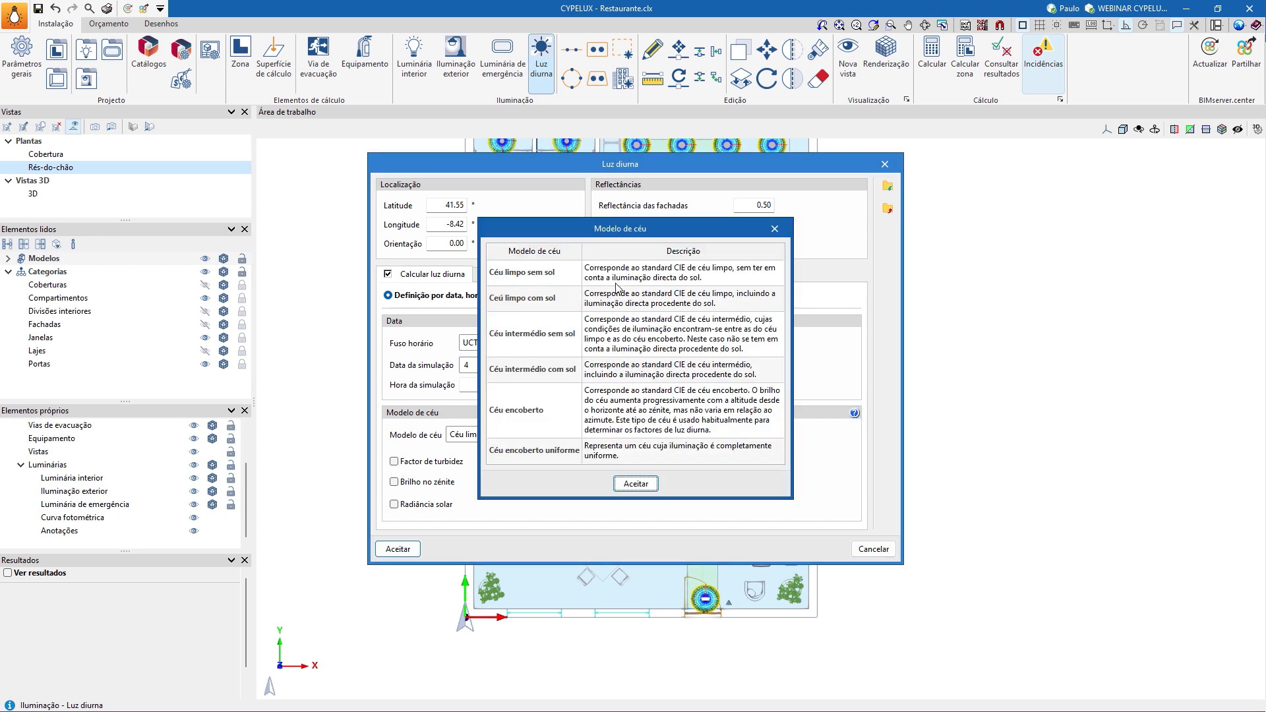
pyautogui.click(625, 485)
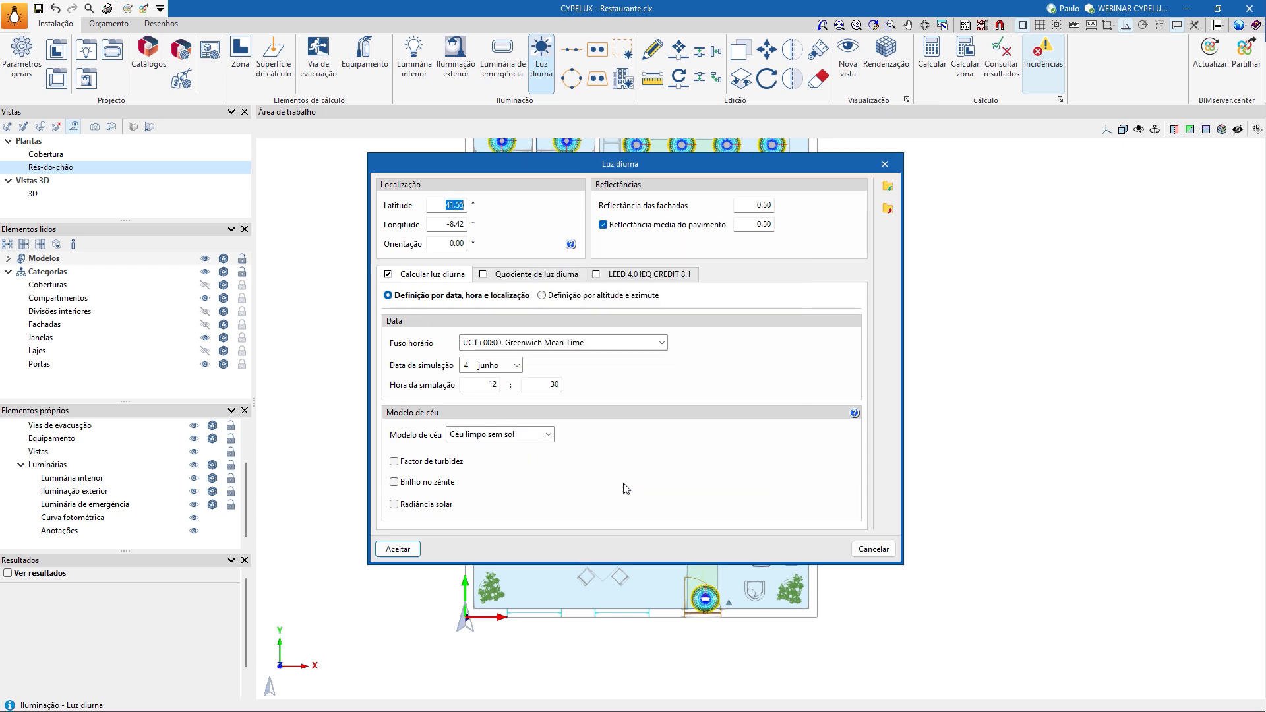
# - Enable the Quociente de luz diurna and LEED 4.0 IEQ CREDIT 8.1 calculations, review both LEED simulation days and accept the daylight settings
pyautogui.click(511, 275)
pyautogui.click(482, 274)
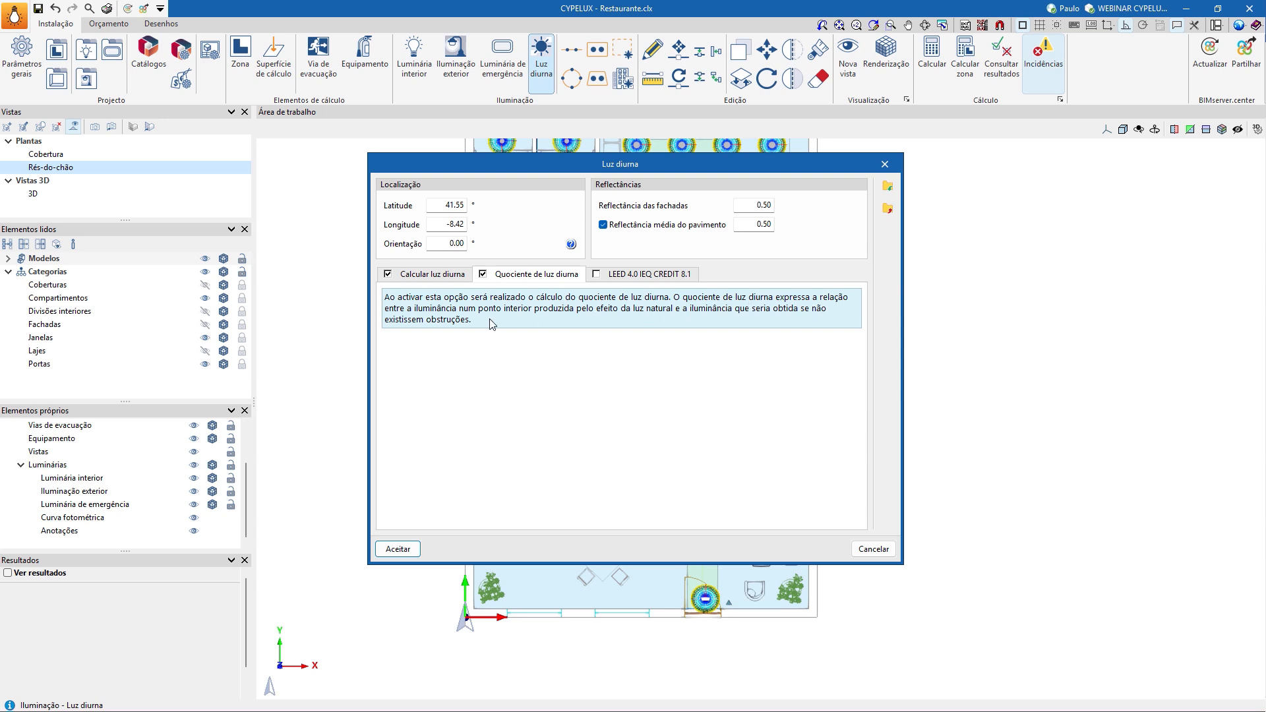
pyautogui.click(608, 280)
pyautogui.click(596, 274)
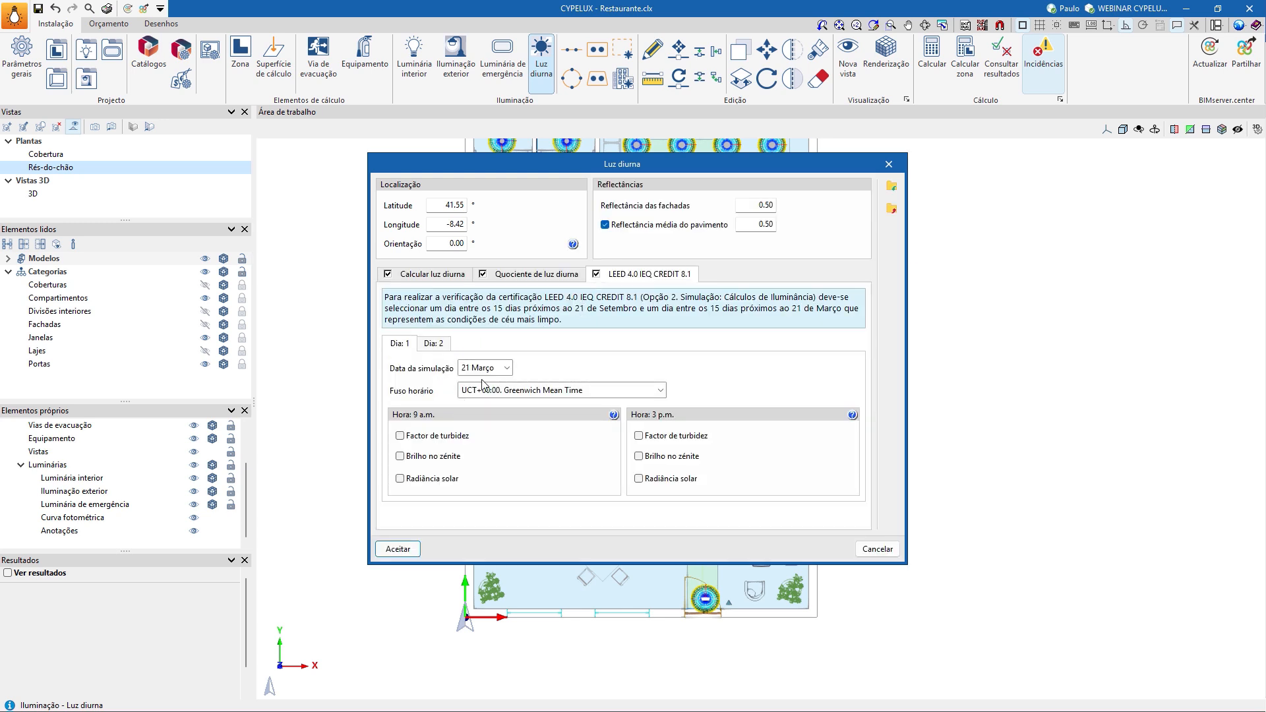
pyautogui.click(434, 346)
pyautogui.click(435, 346)
pyautogui.click(434, 346)
pyautogui.click(400, 344)
pyautogui.click(398, 550)
# - Place a Perspectiva view in the SALÃO from about (4.19, 1.42) towards (4.19, 4.47), with heights Z1 1.50 m and Z2 1.70 m
pyautogui.scroll(-1, 411, 358)
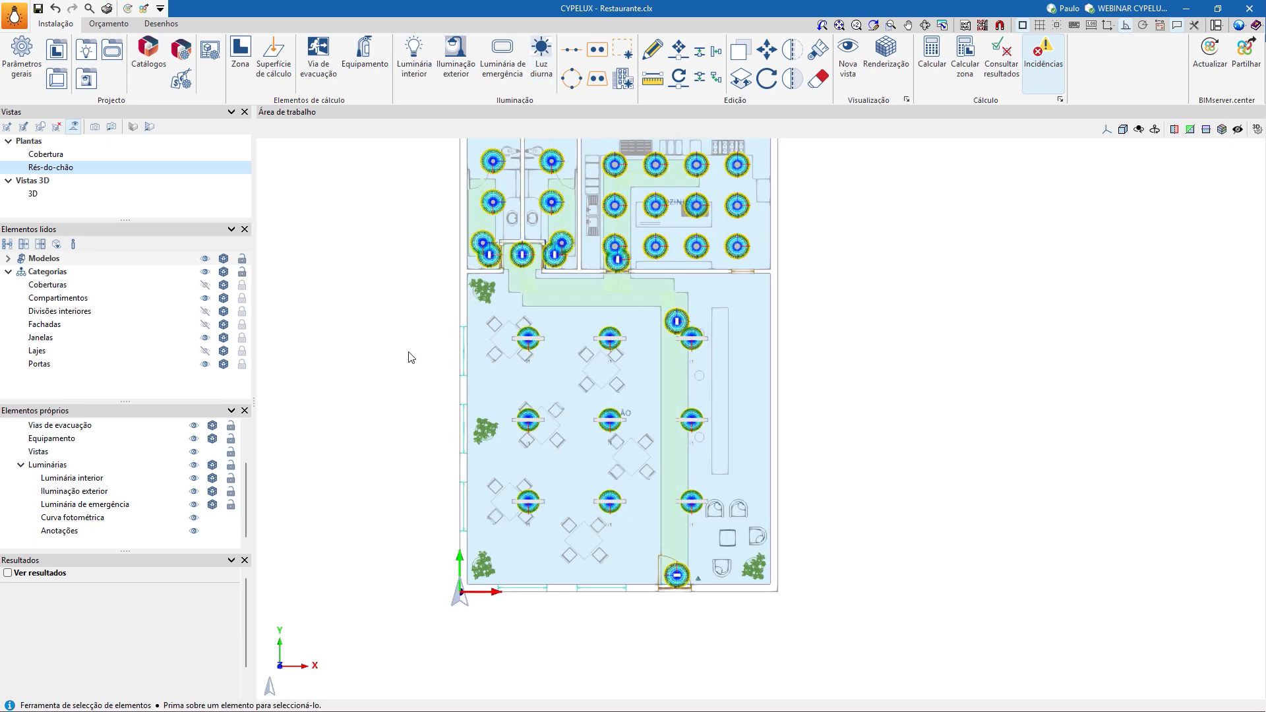
pyautogui.click(851, 65)
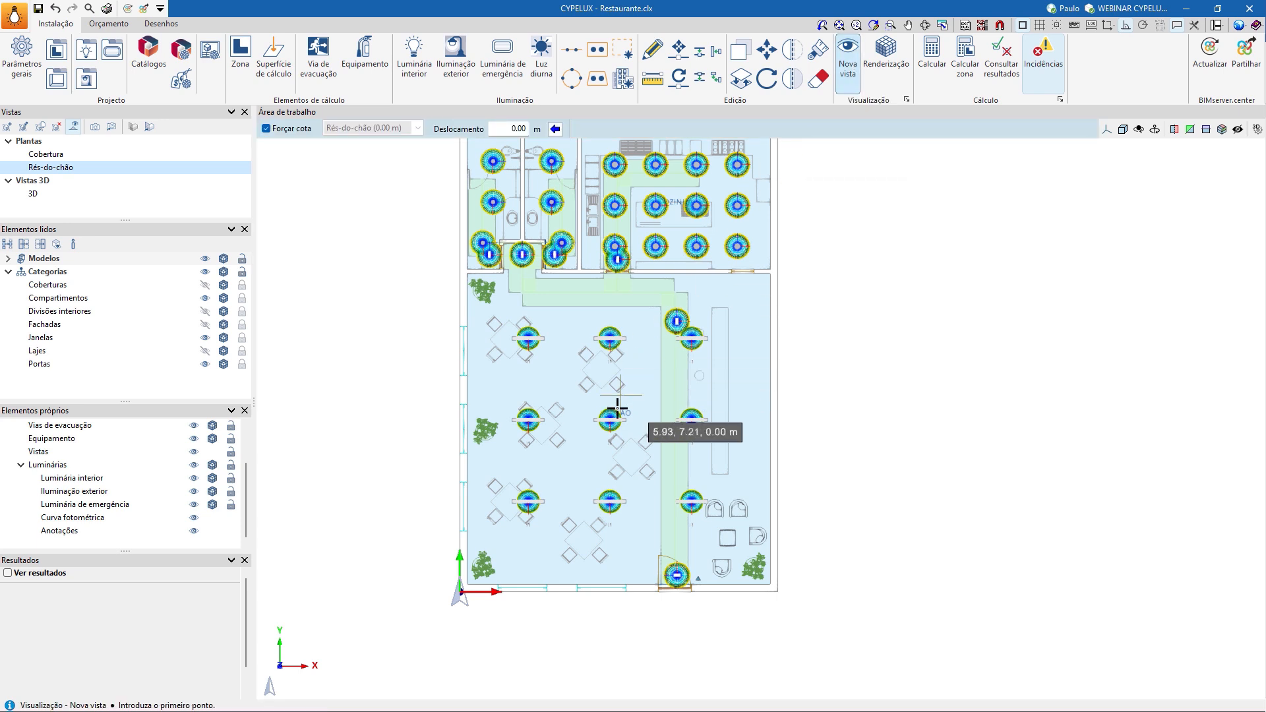
pyautogui.click(573, 552)
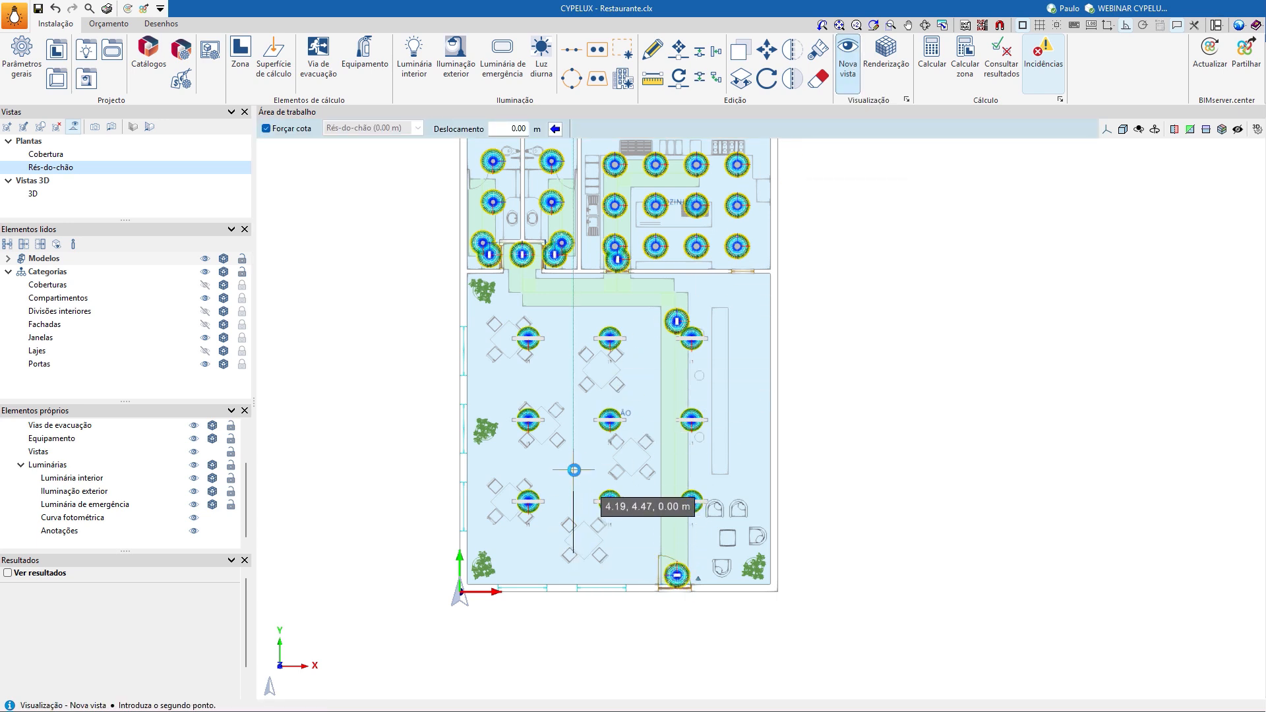
pyautogui.click(573, 466)
pyautogui.click(784, 306)
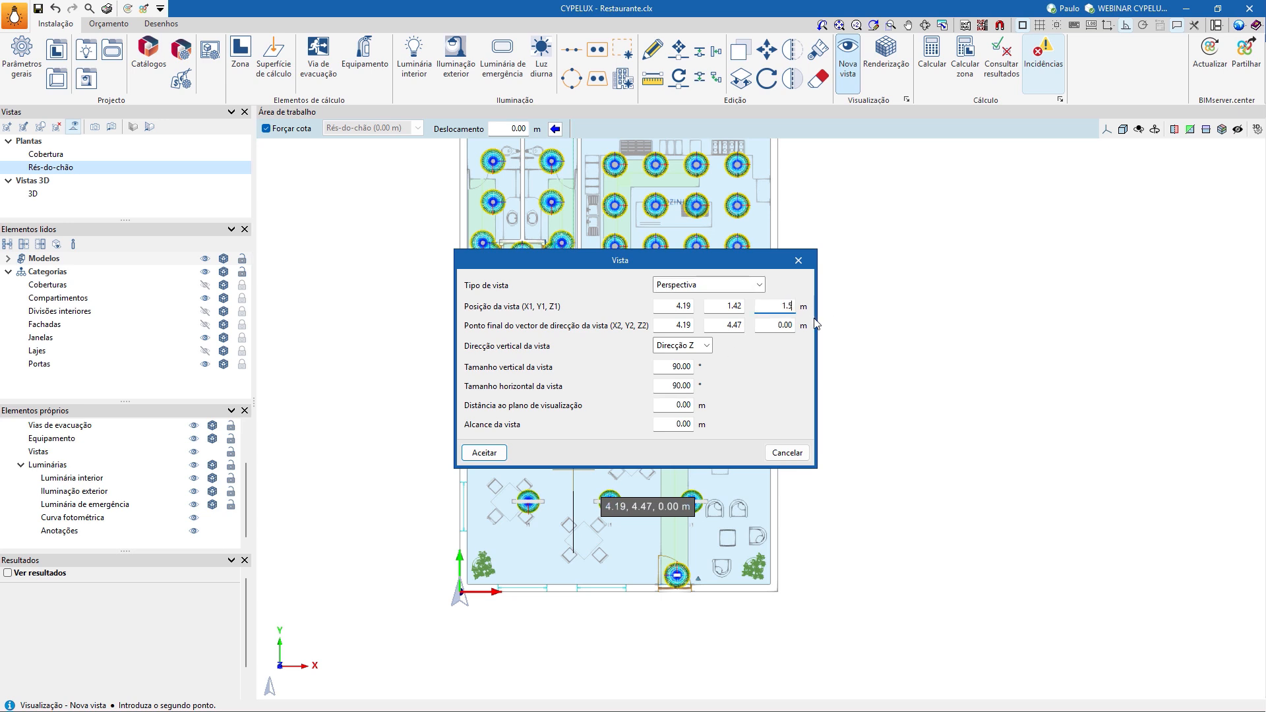
pyautogui.press('Tab')
pyautogui.write('1.')
pyautogui.click(486, 453)
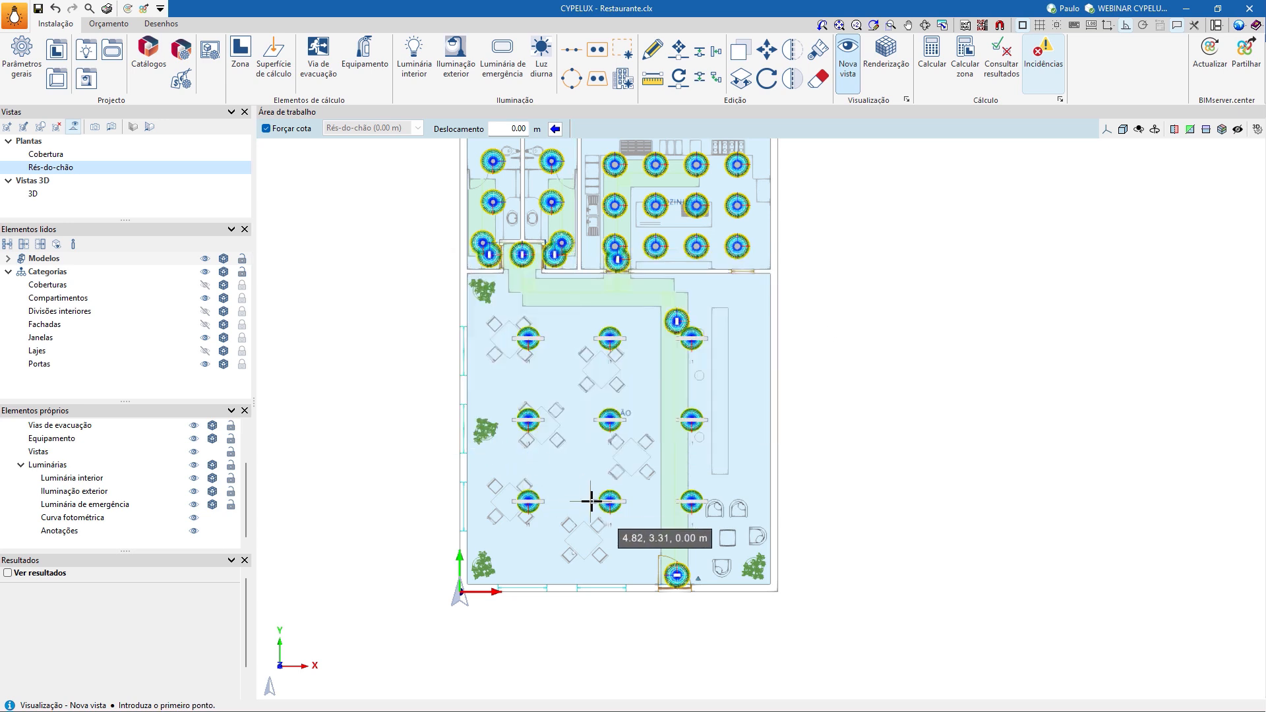
pyautogui.press('Escape')
pyautogui.scroll(1, 599, 542)
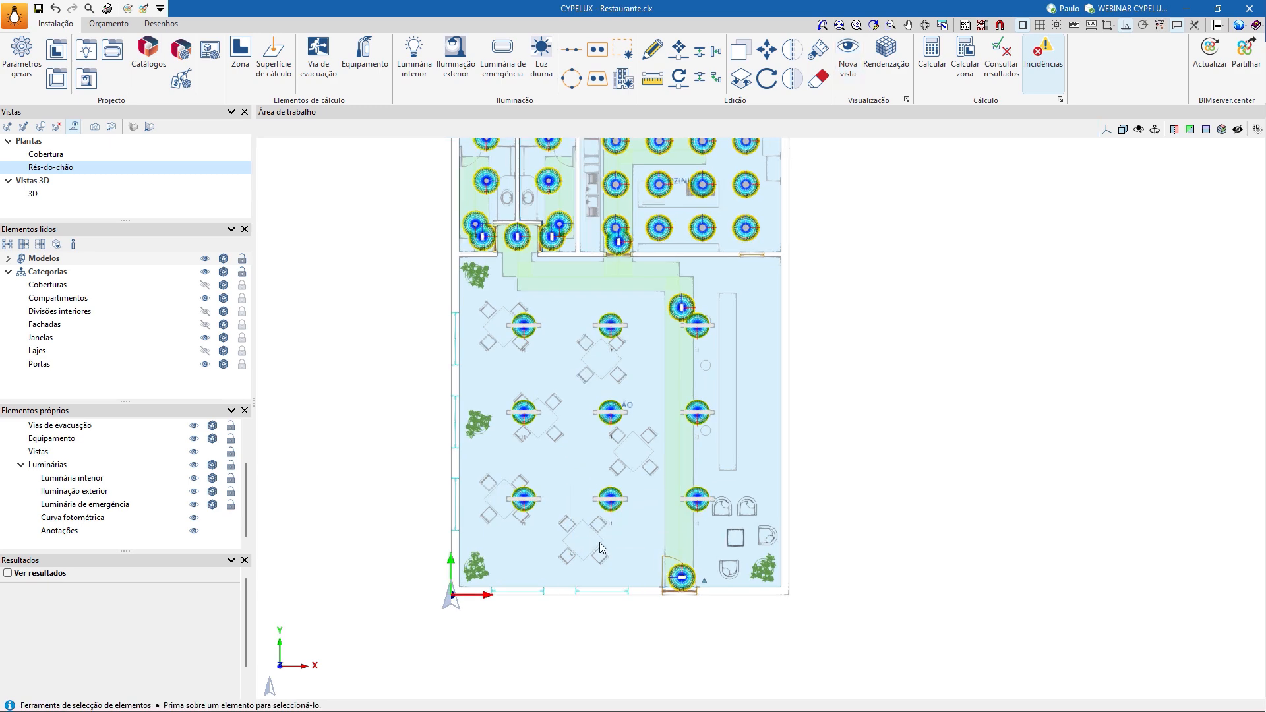
pyautogui.scroll(4, 599, 542)
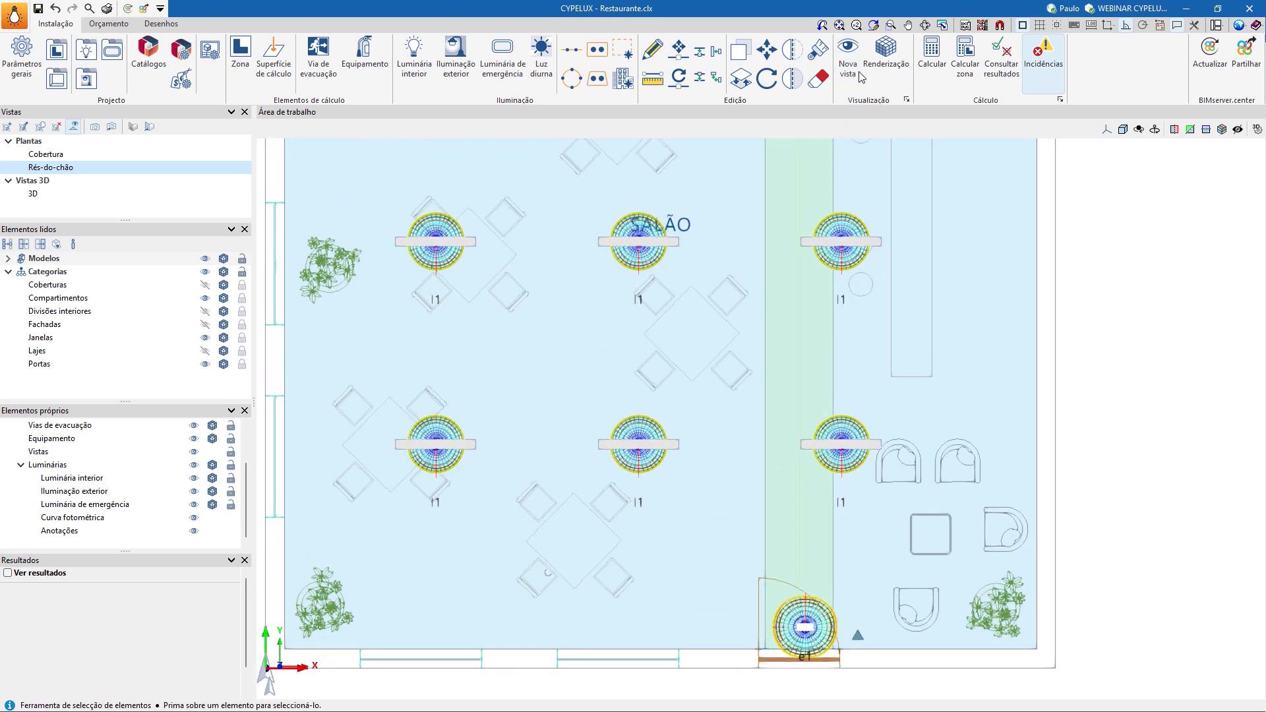
pyautogui.click(860, 77)
pyautogui.scroll(2, 539, 584)
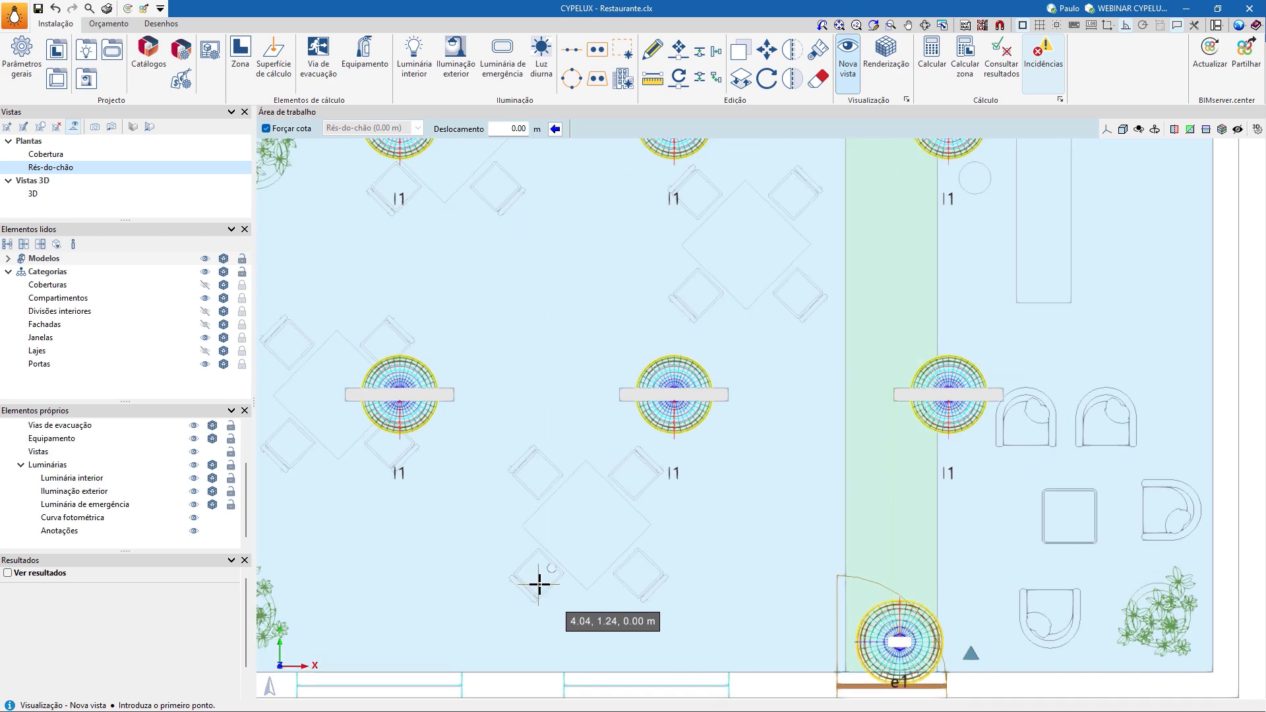
pyautogui.scroll(4, 547, 579)
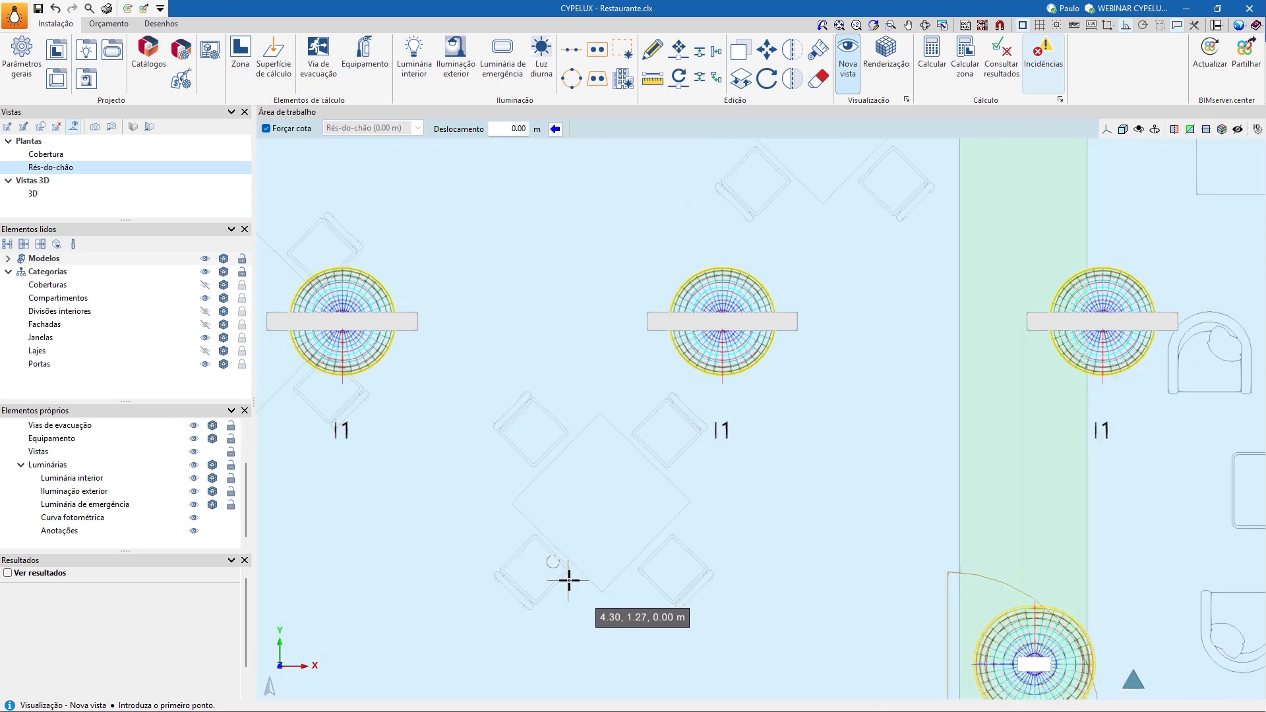
pyautogui.scroll(-1, 568, 581)
# - Hide the Compartimentos category and check the settings of the perspective view placed in the SALÃO without changing them
pyautogui.click(652, 49)
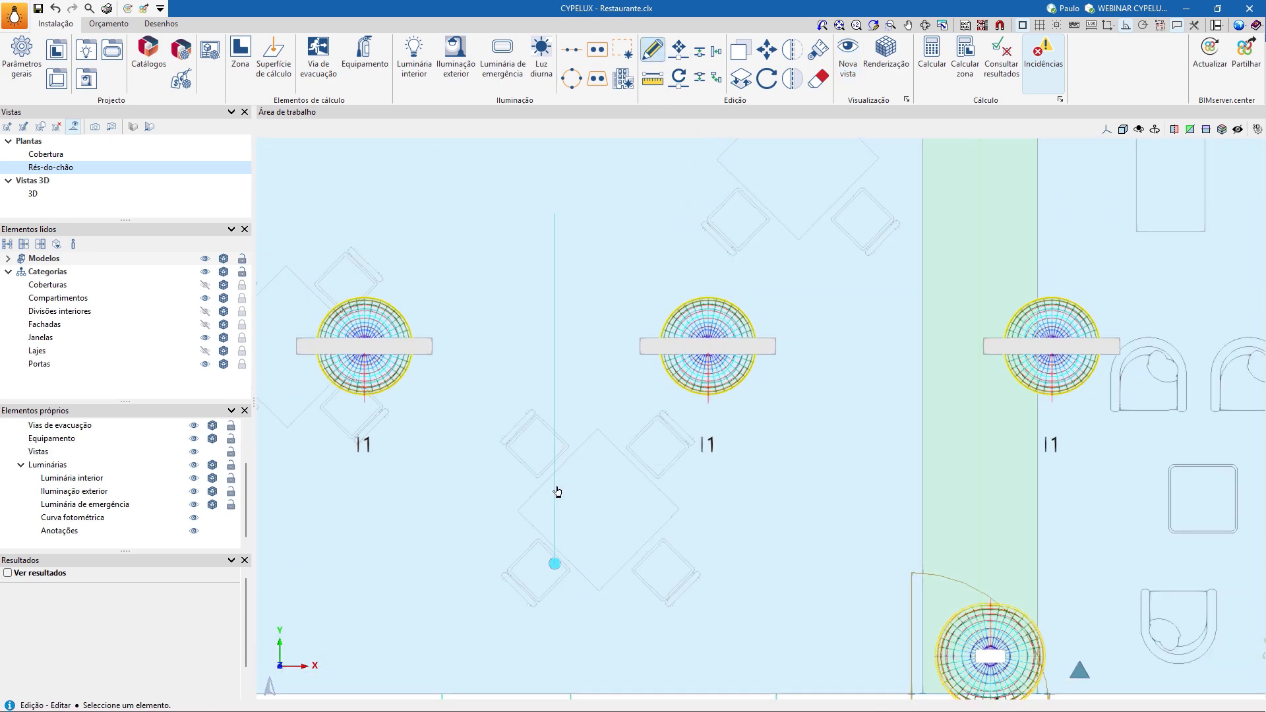
pyautogui.scroll(-2, 607, 477)
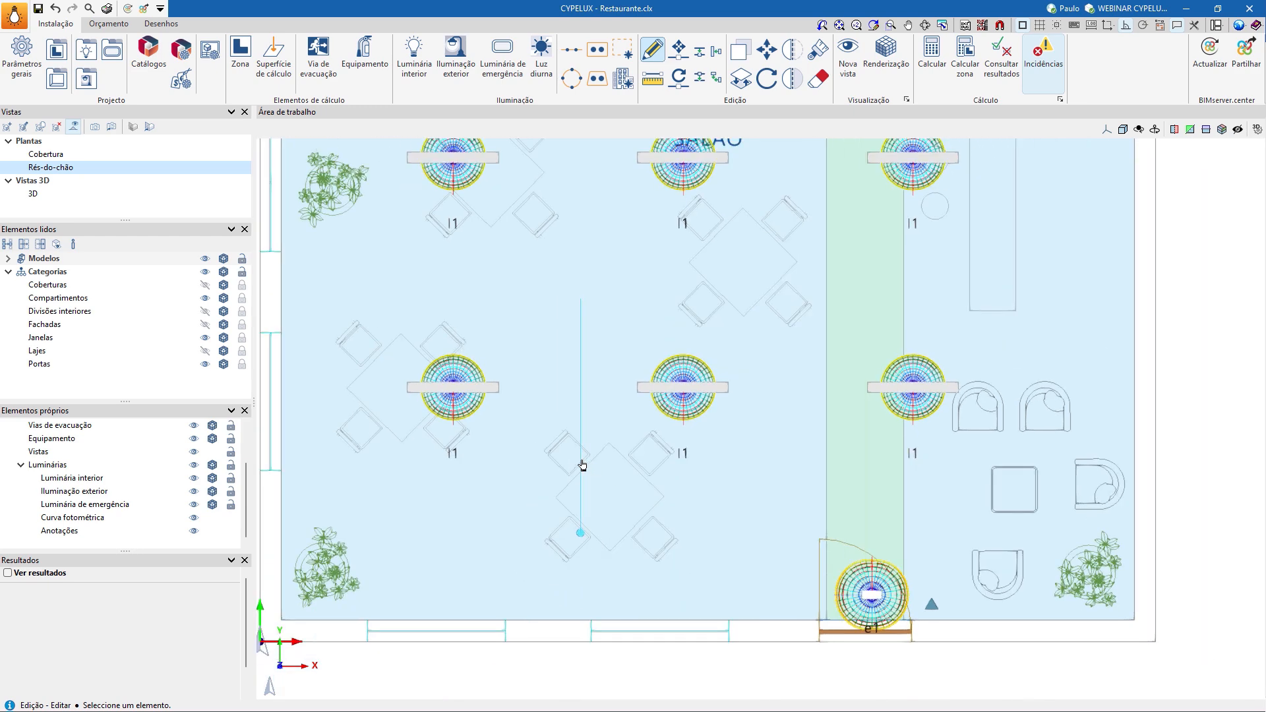
pyautogui.scroll(-1, 570, 457)
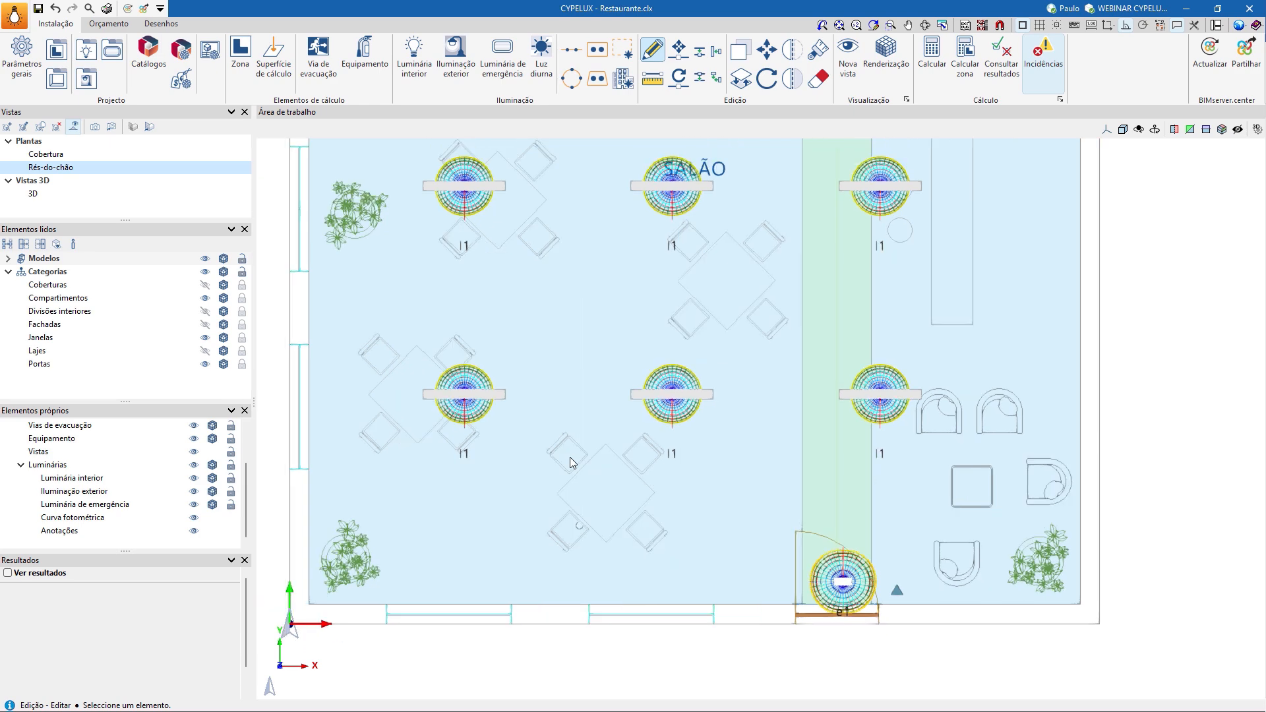
pyautogui.click(205, 298)
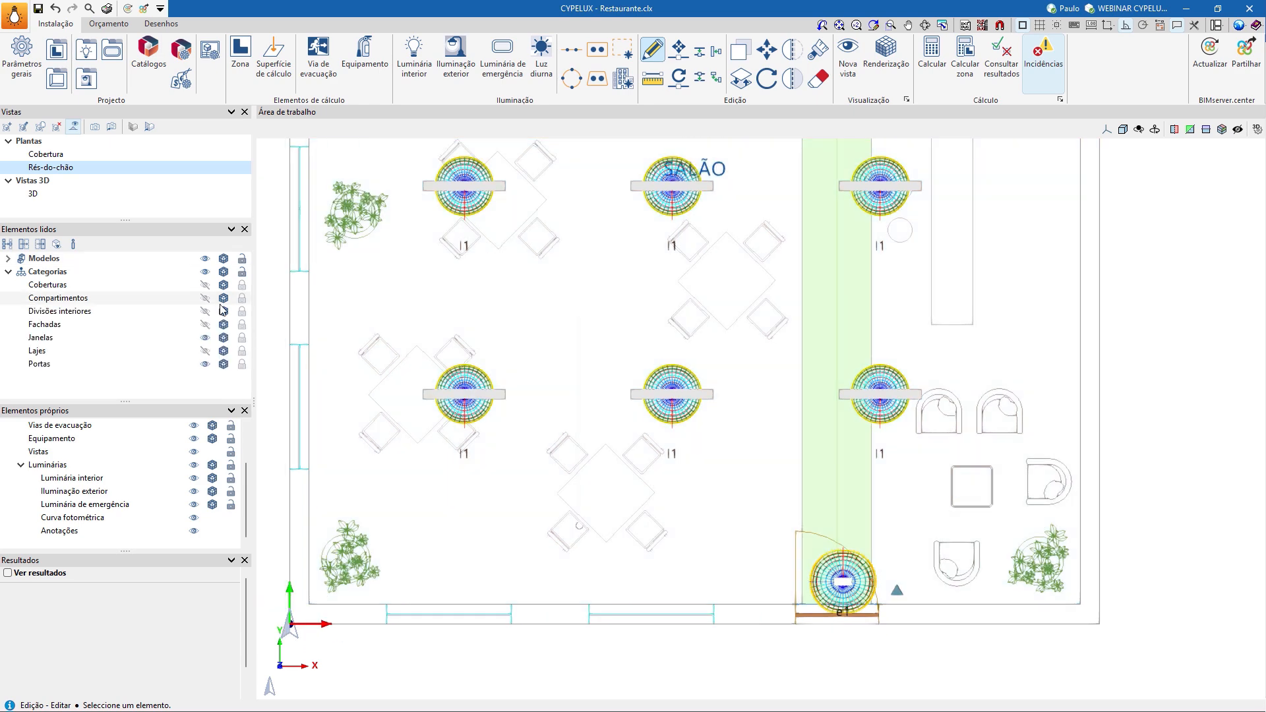
pyautogui.scroll(1, 580, 524)
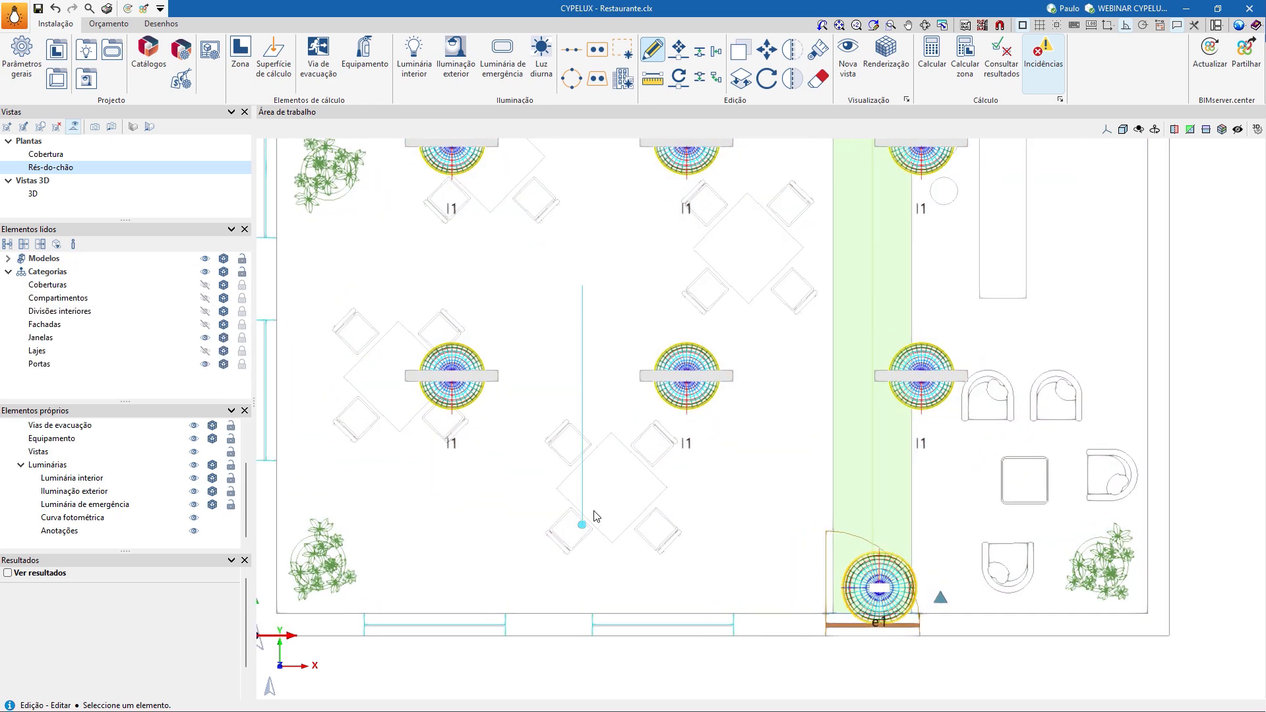
pyautogui.scroll(1, 596, 516)
pyautogui.click(586, 509)
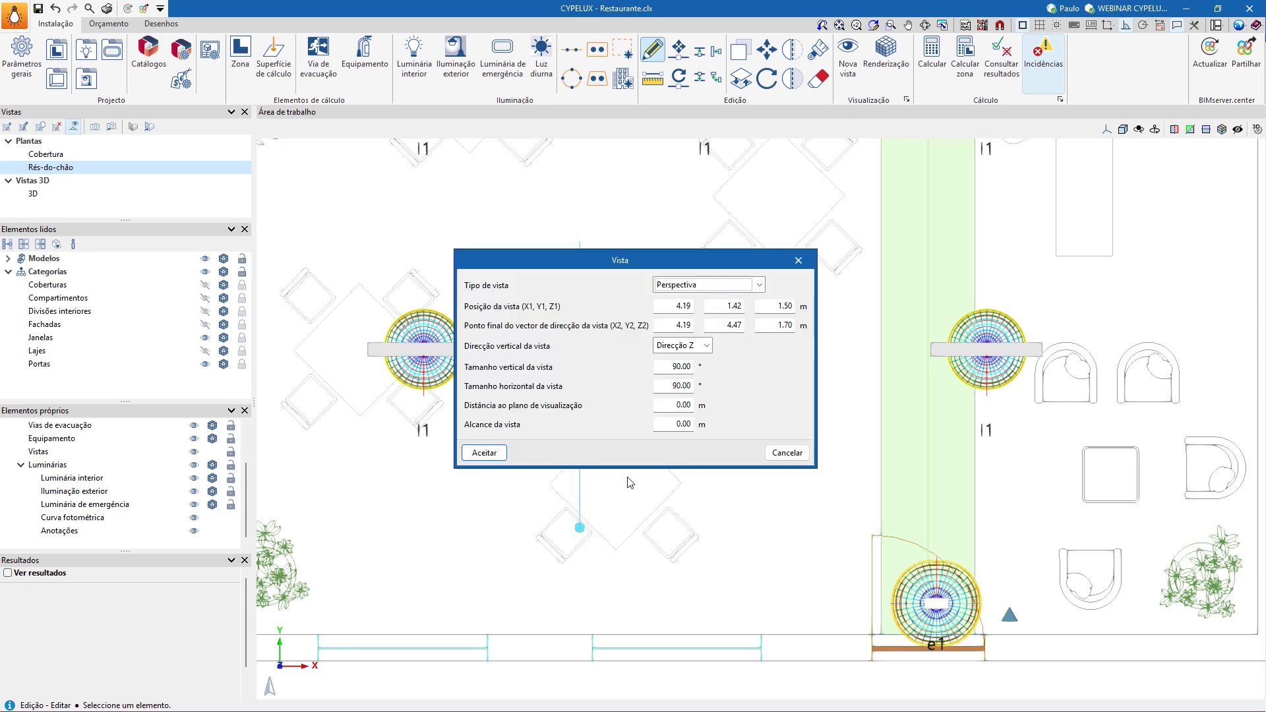
pyautogui.click(785, 460)
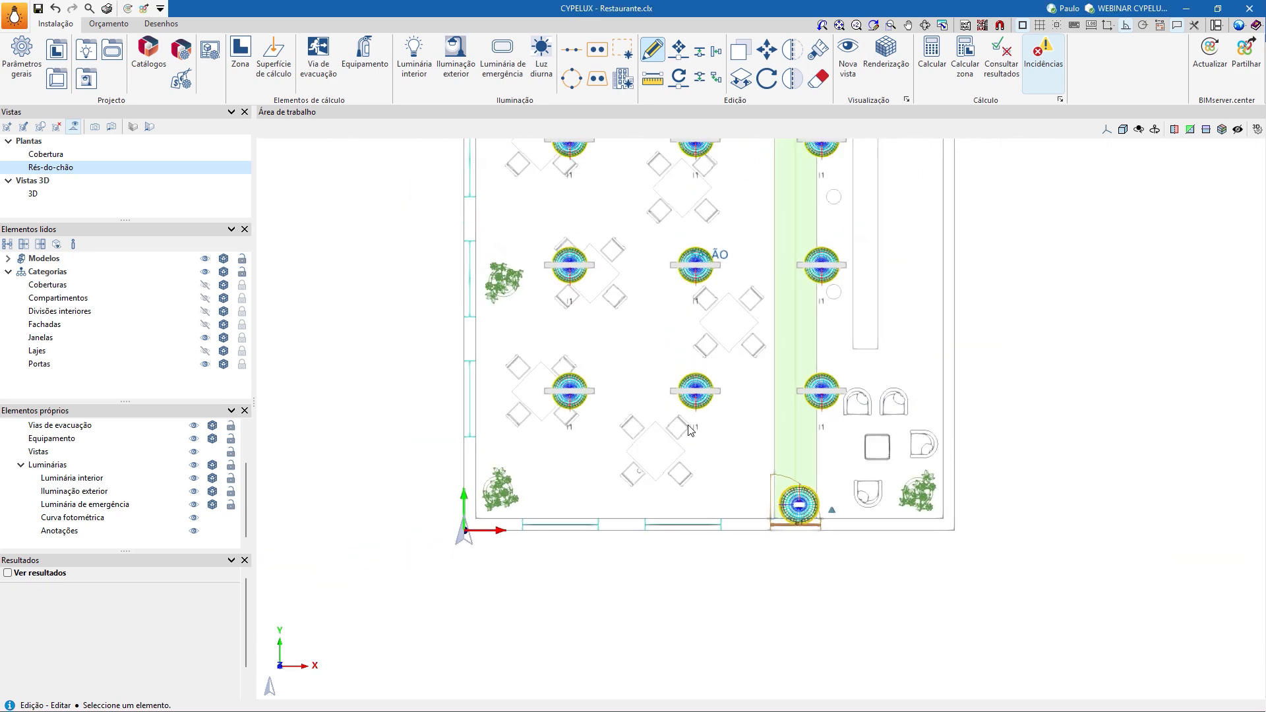
# - Calculate only the SALÃO zone with the daylight settings
pyautogui.click(964, 56)
pyautogui.click(856, 236)
pyautogui.rightClick(855, 235)
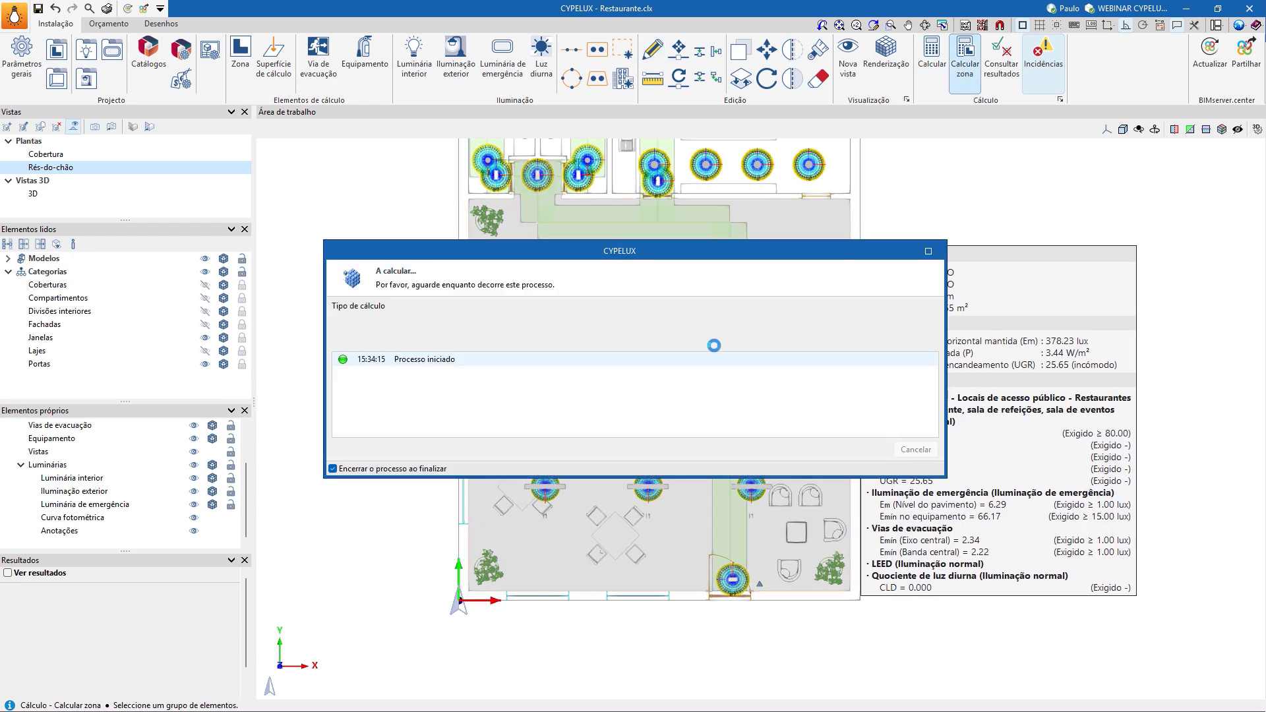
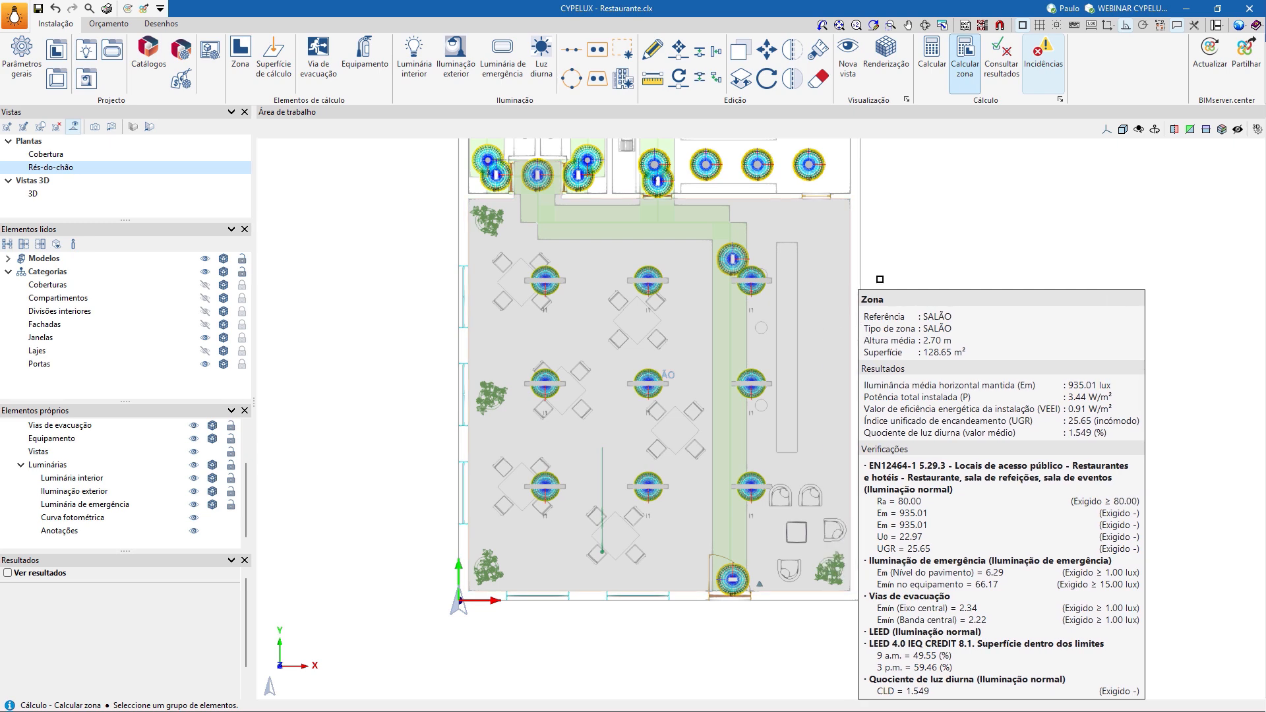
# - Consult the LEED and Quociente de luz diurna checks in the SALÃO zone's results report and close the report
pyautogui.click(1000, 60)
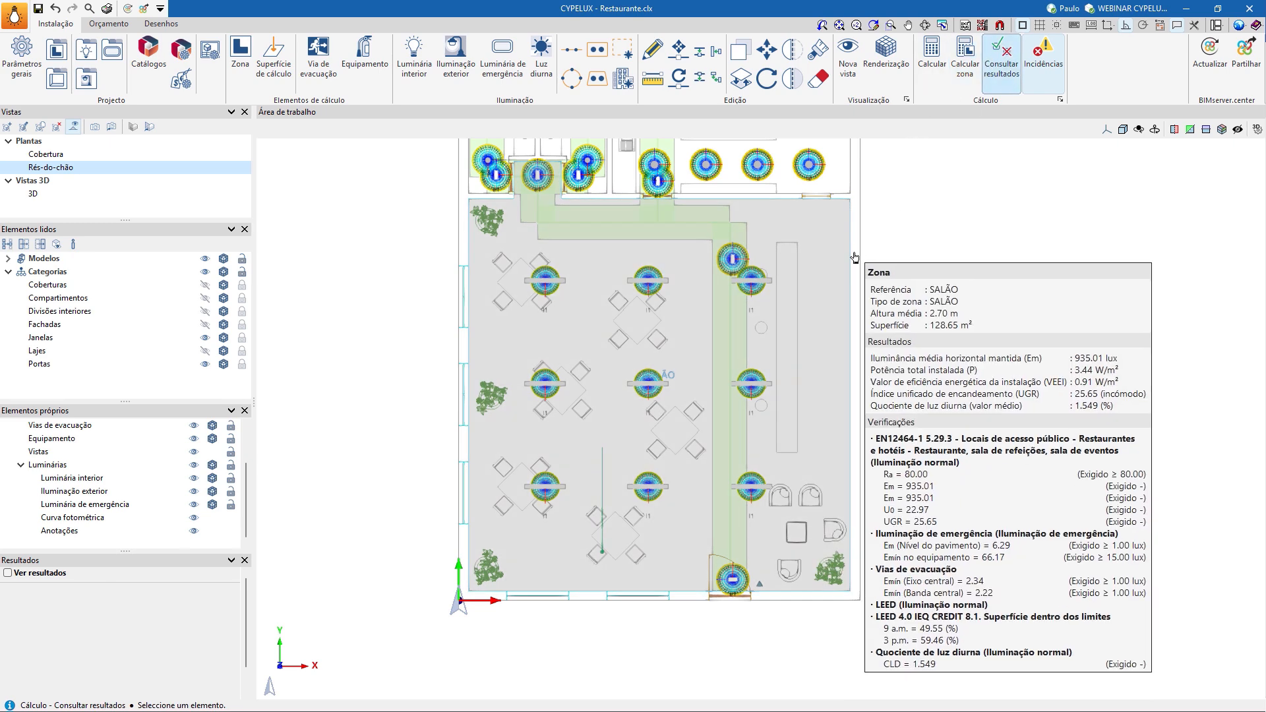
pyautogui.click(855, 257)
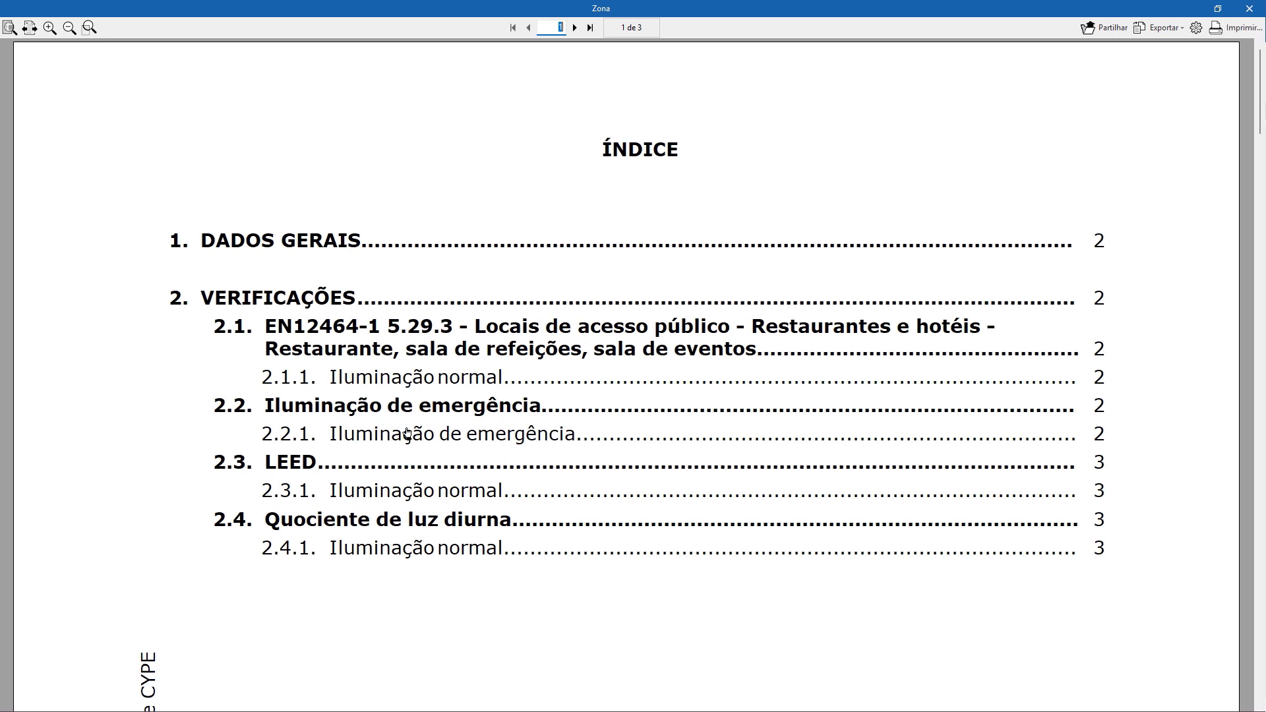
pyautogui.click(394, 493)
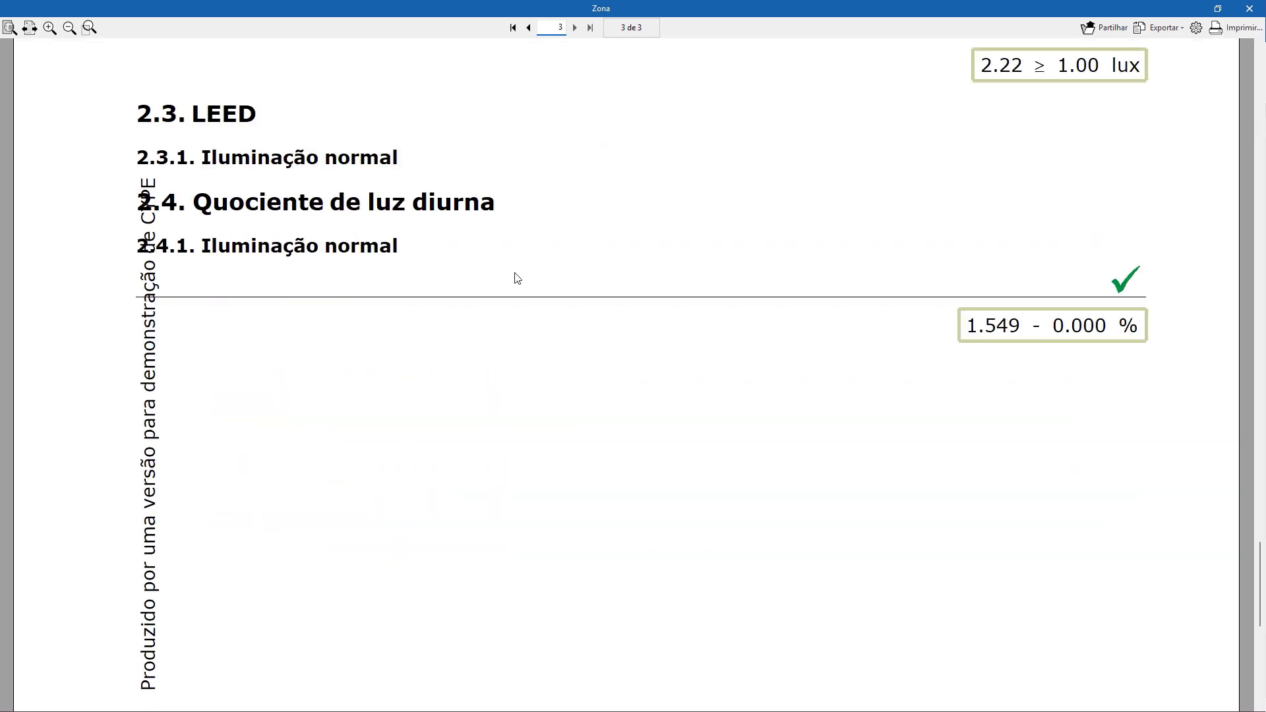
pyautogui.scroll(5, 1032, 191)
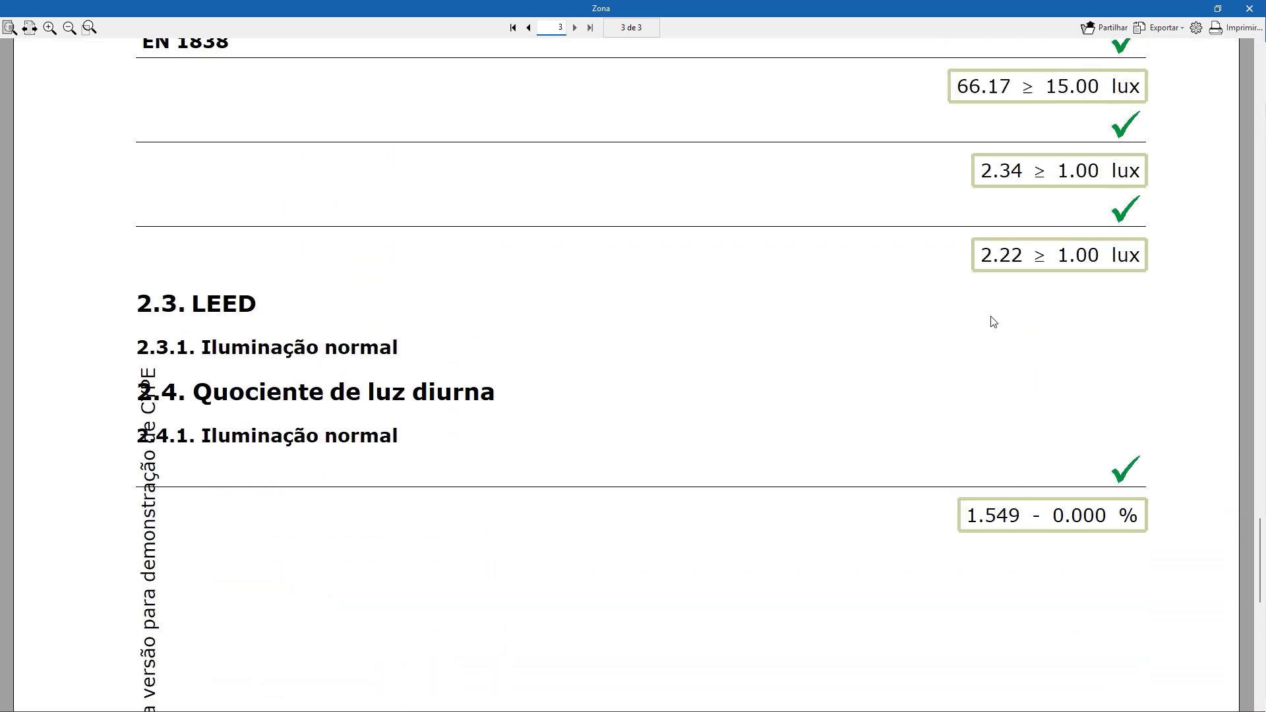
pyautogui.scroll(-5, 938, 377)
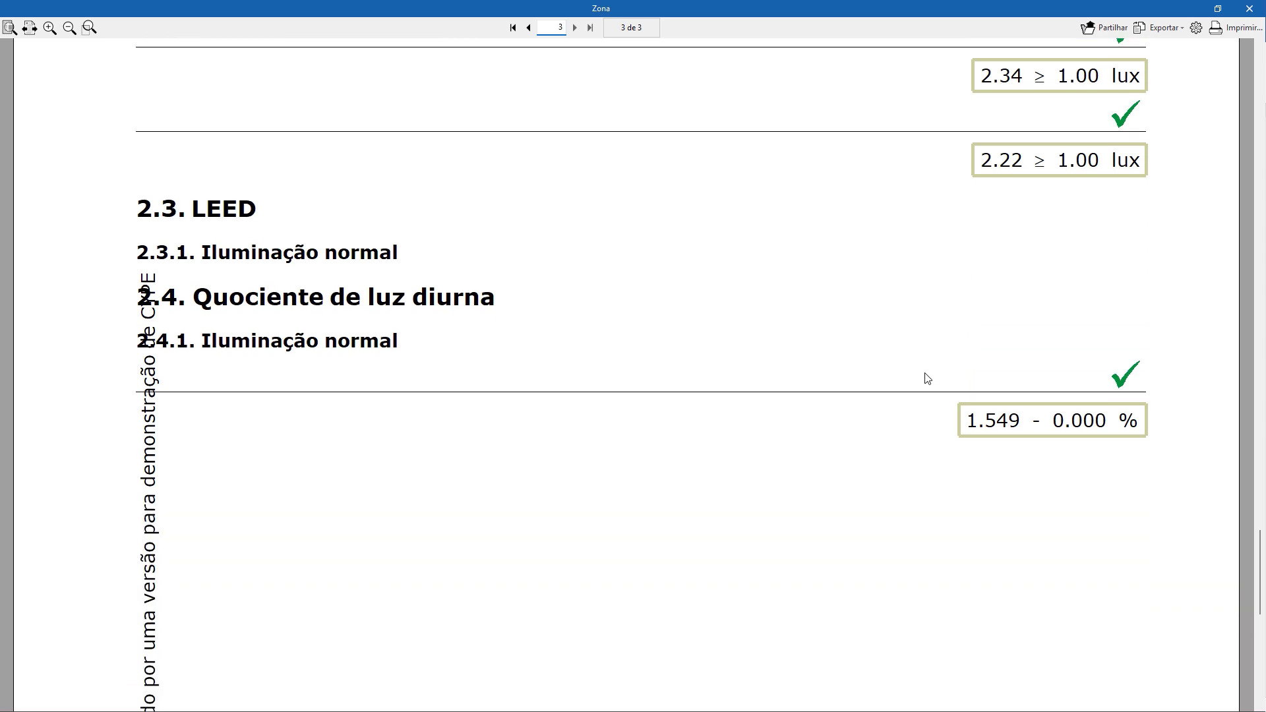
pyautogui.scroll(-3, 924, 378)
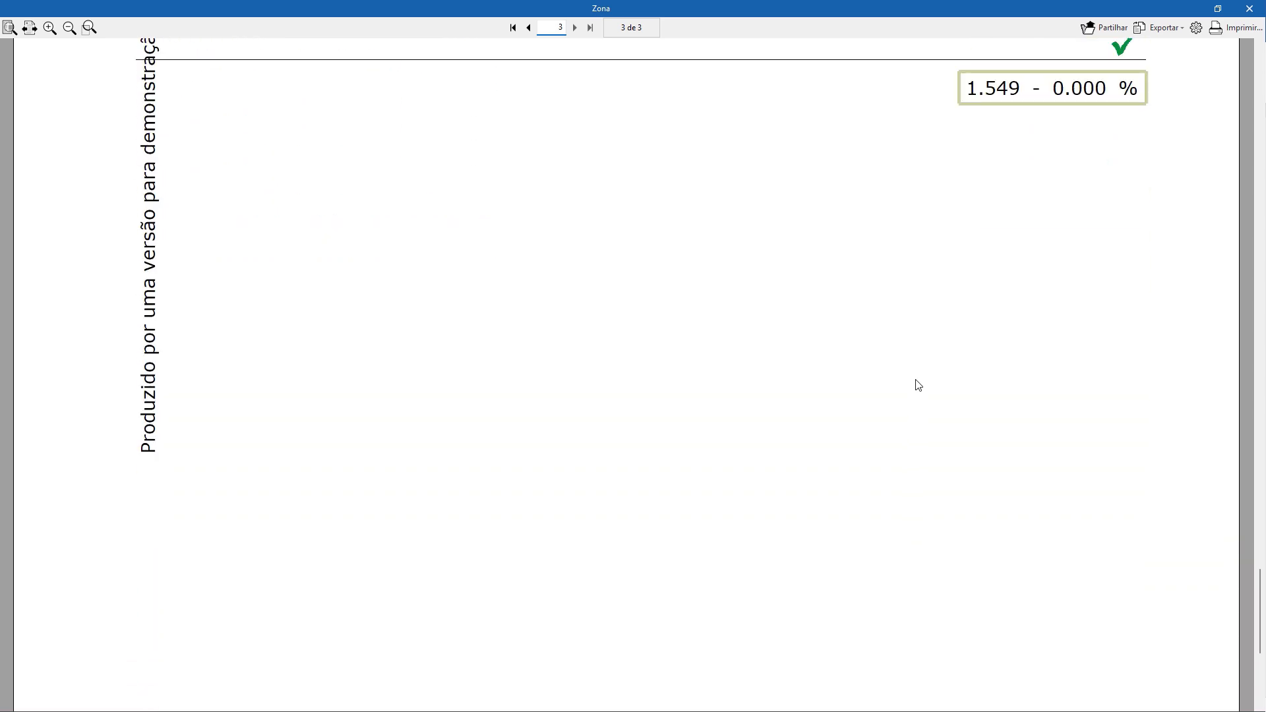
pyautogui.scroll(10, 913, 438)
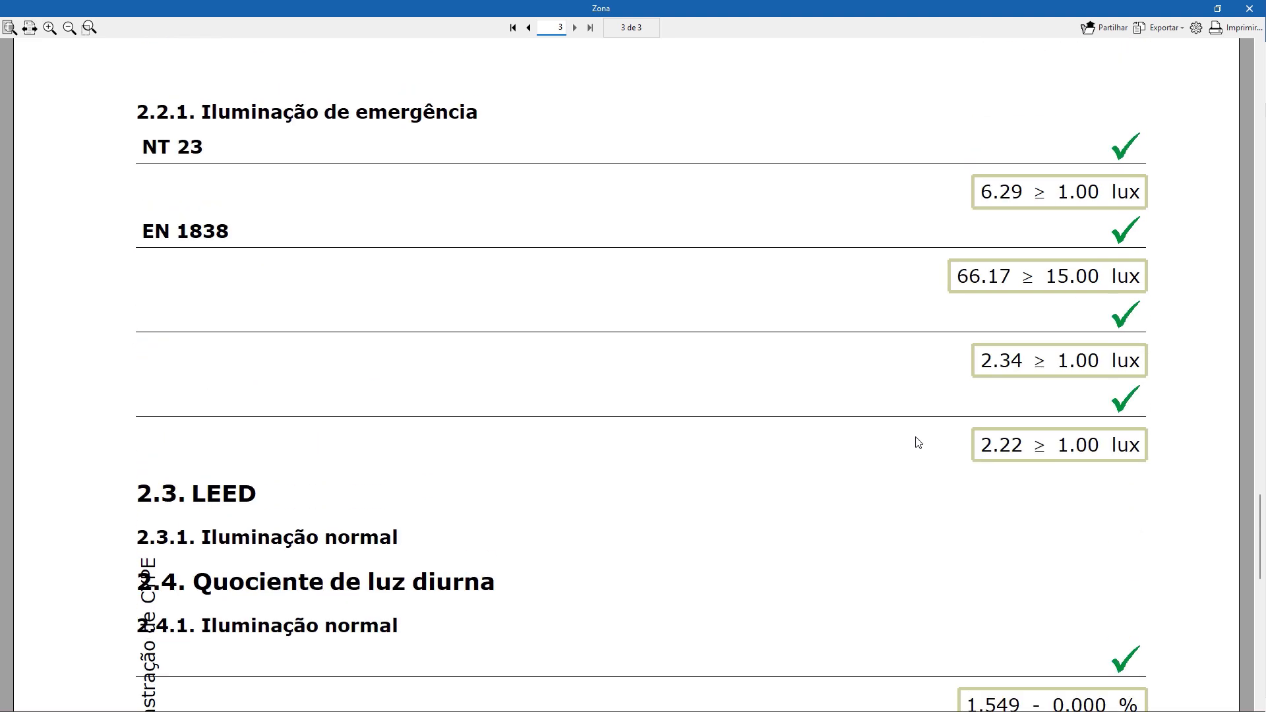
pyautogui.click(1250, 10)
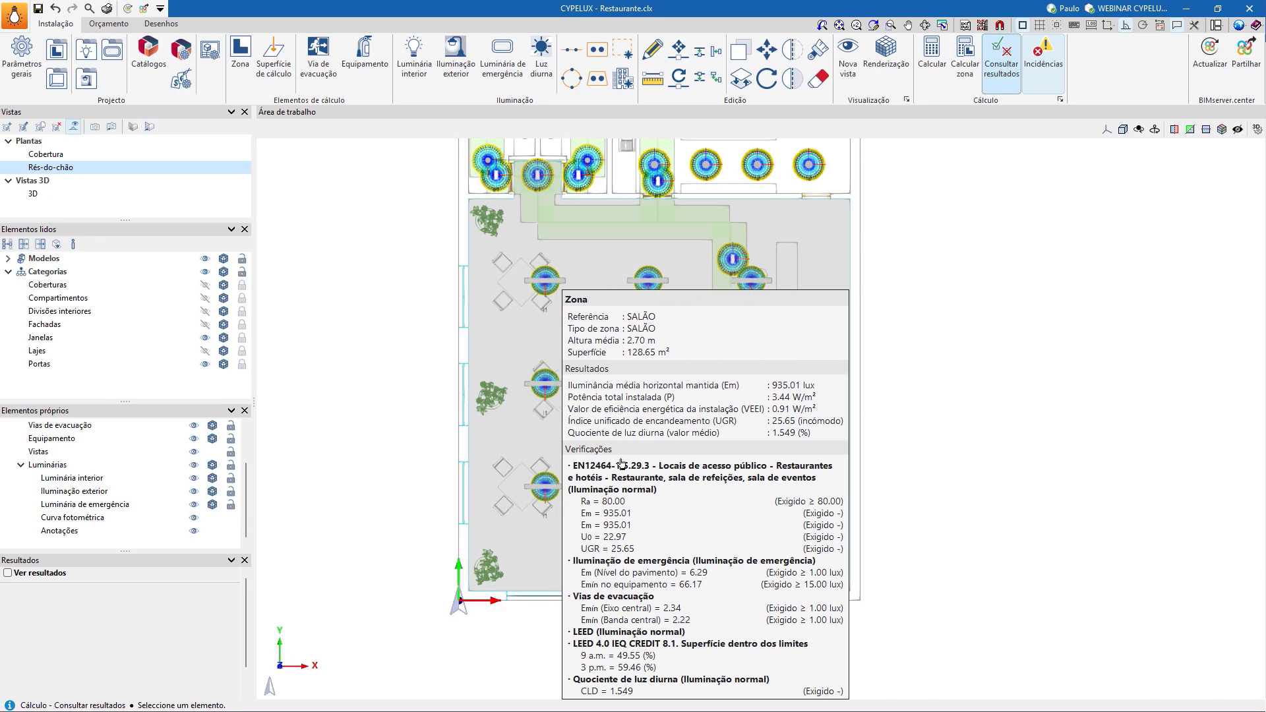
# - Render the scene from the perspective view in the SALÃO and close the rendering after examining it
pyautogui.click(896, 69)
pyautogui.click(600, 514)
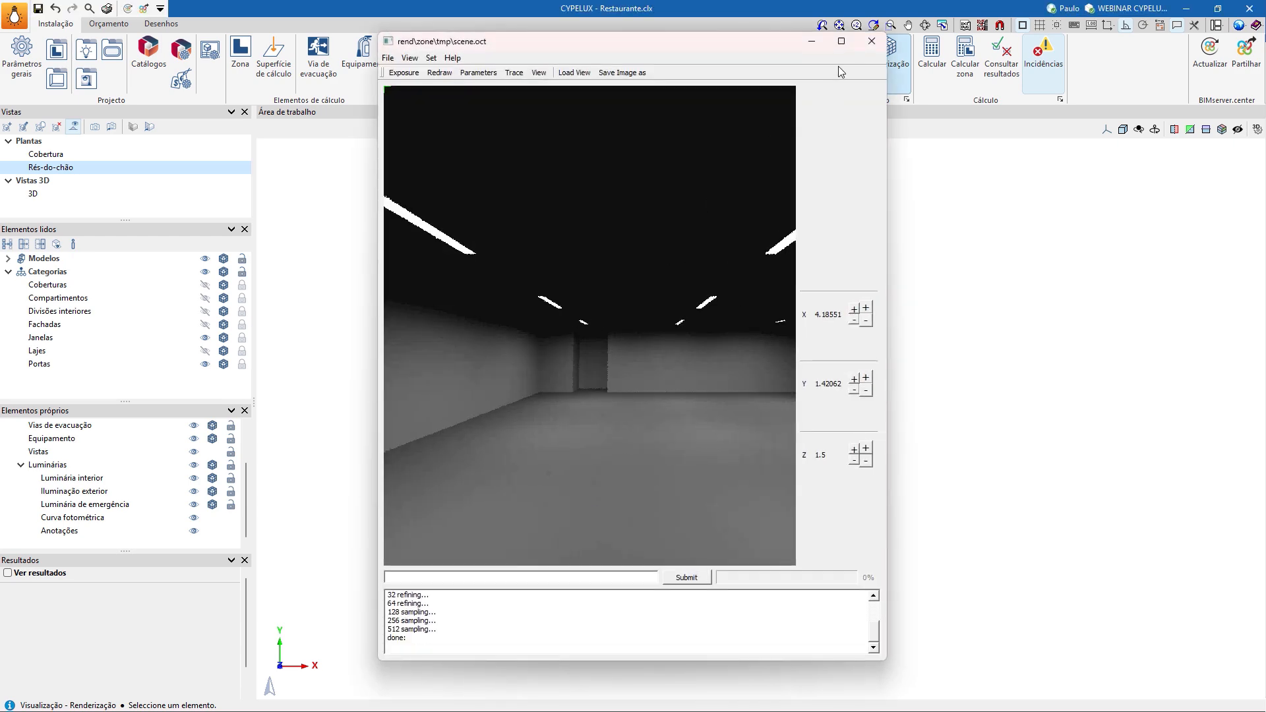
pyautogui.click(872, 43)
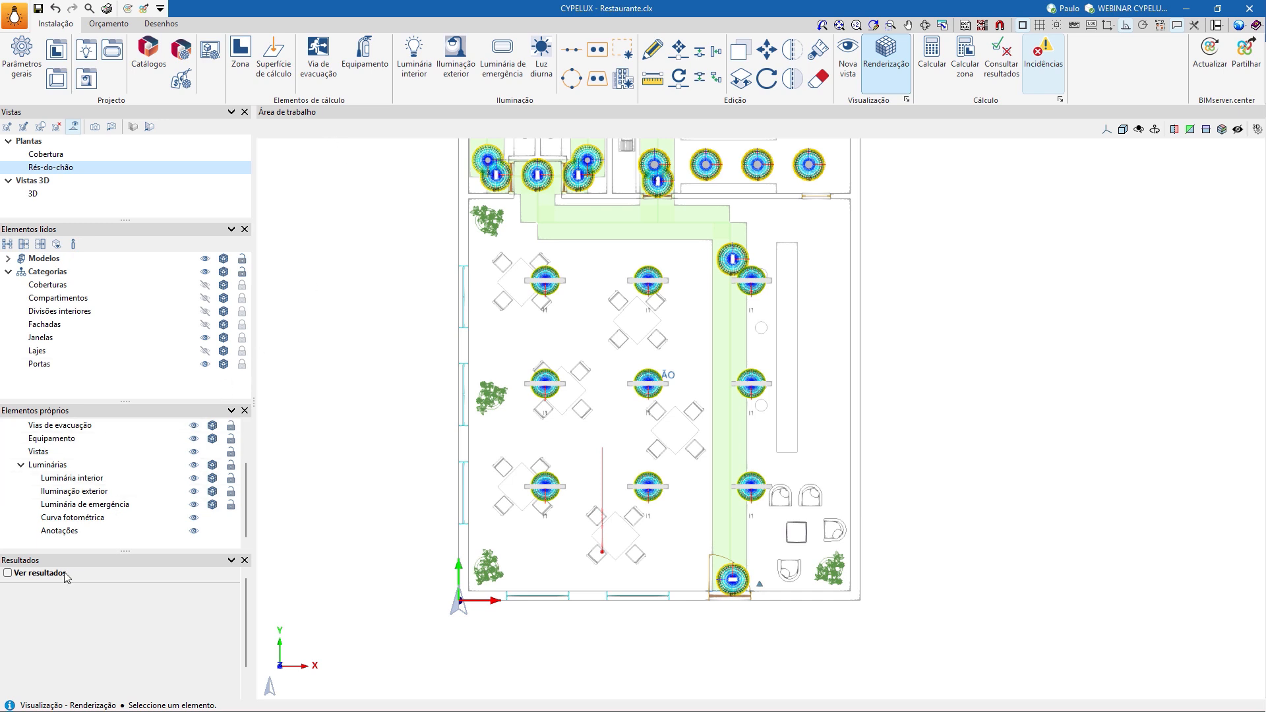
# - Display the Iluminâncias, iluminação normal results on the plan and open the list of result types
pyautogui.click(41, 574)
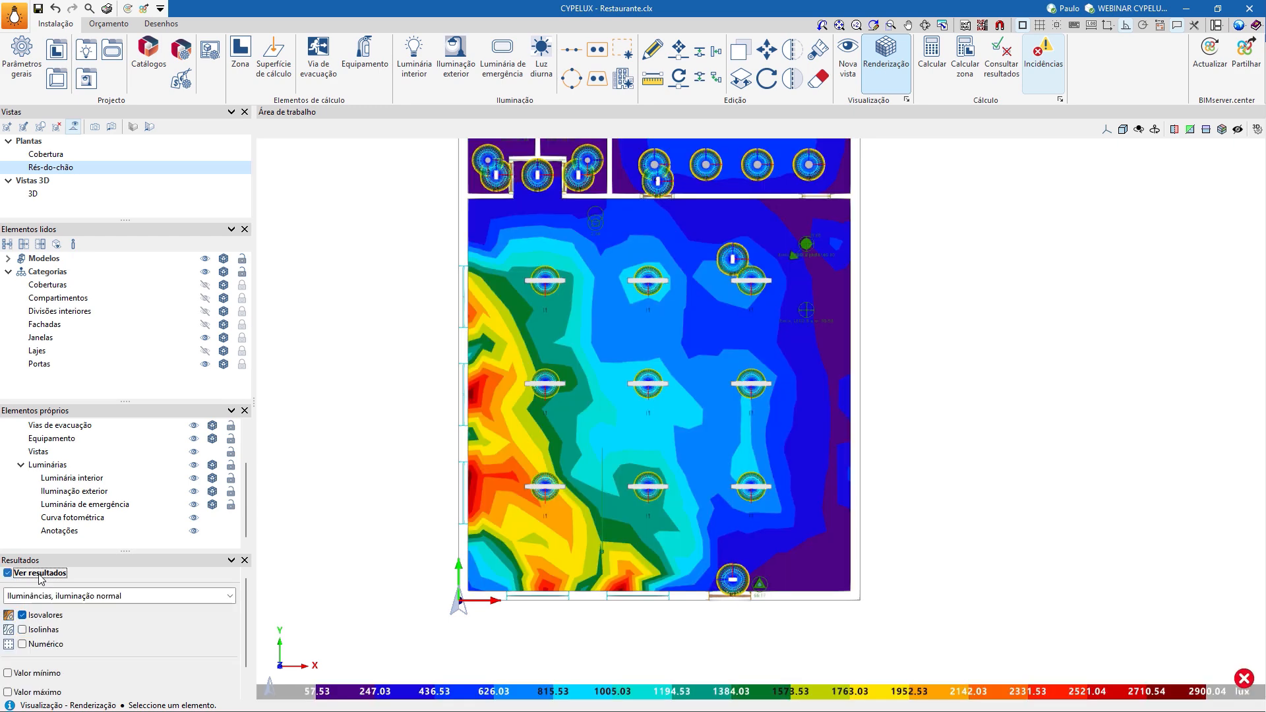
pyautogui.click(139, 600)
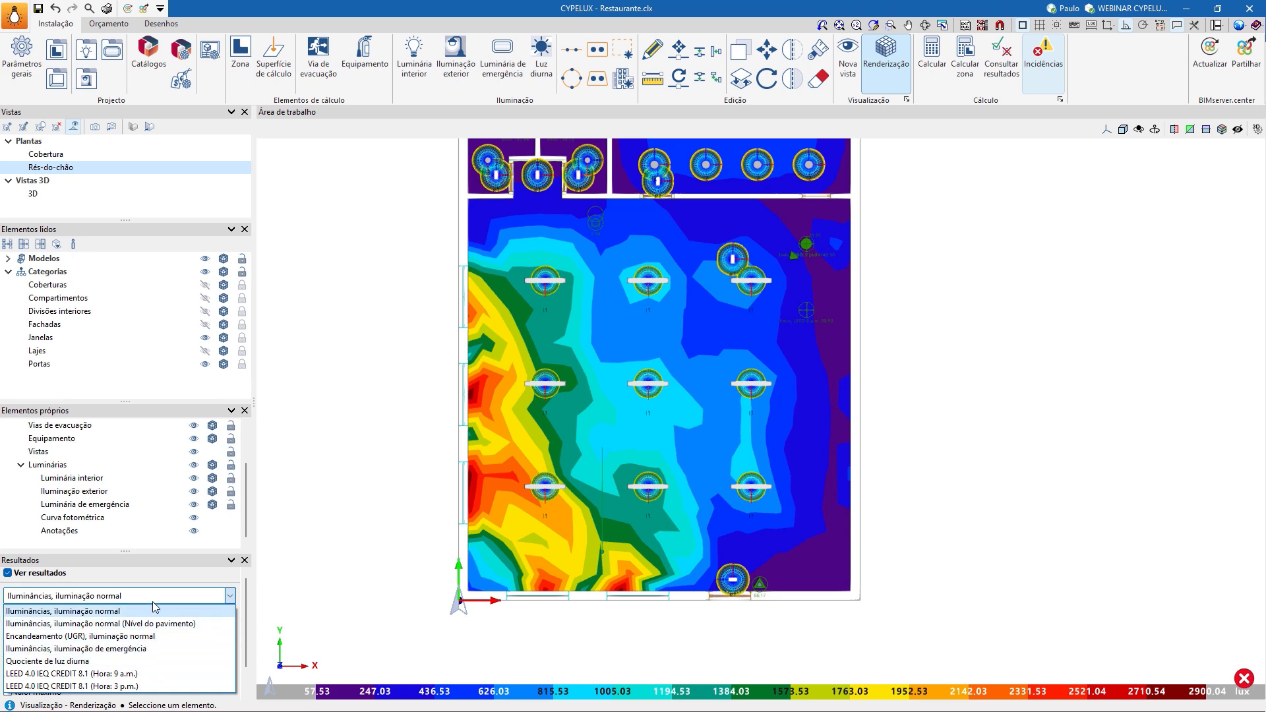
# - Display the "Iluminâncias, iluminação normal" results and examine the isovalues around the dining room's luminaires and windows
pyautogui.click(118, 611)
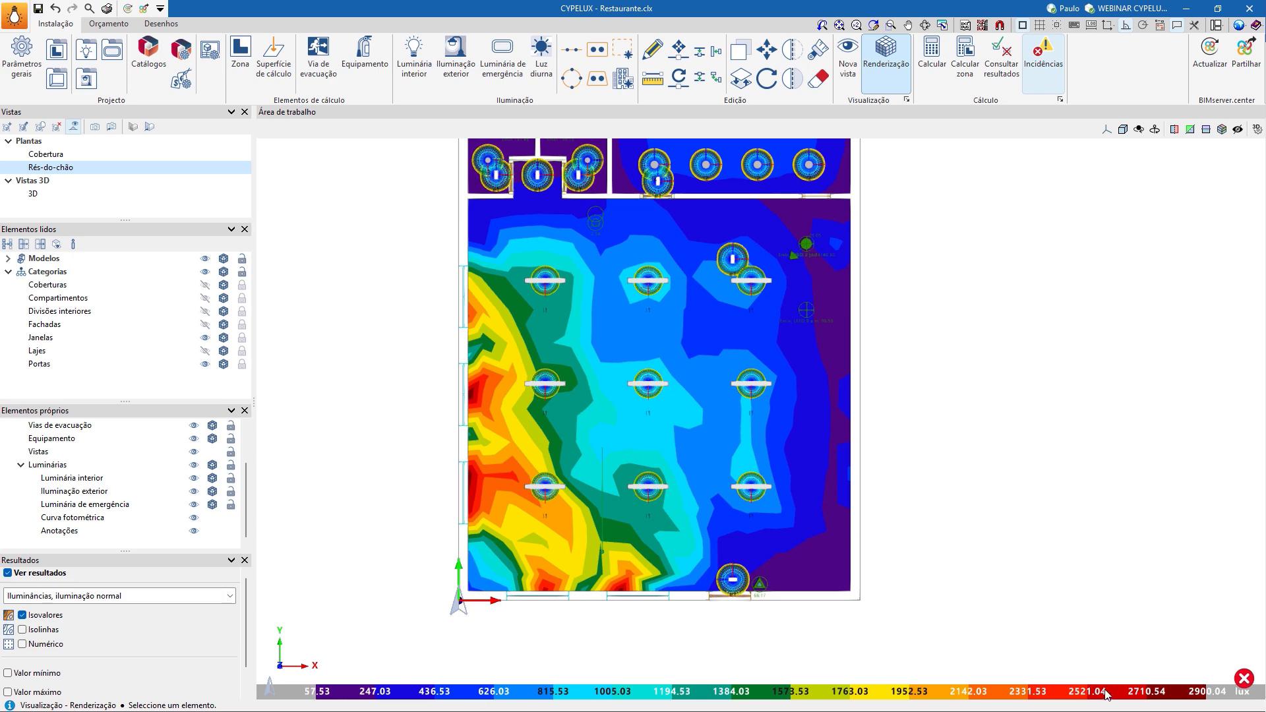
pyautogui.scroll(5, 589, 377)
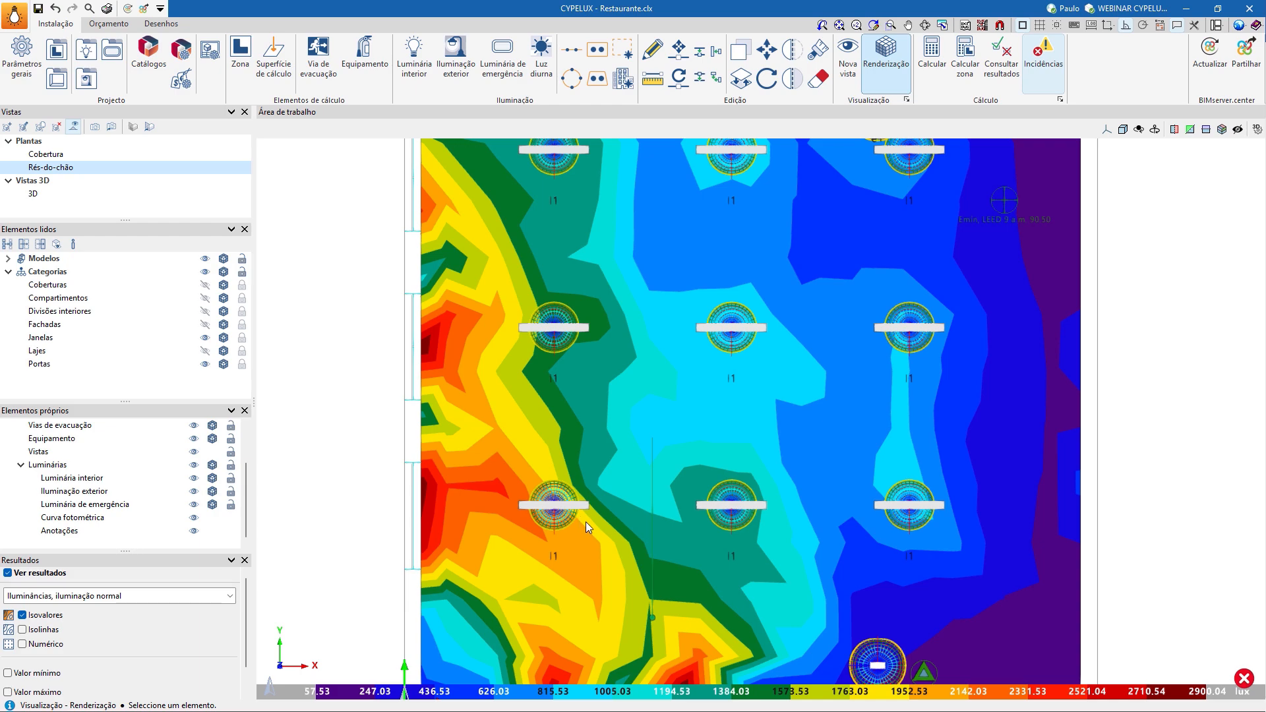
pyautogui.scroll(4, 585, 521)
pyautogui.scroll(5, 599, 553)
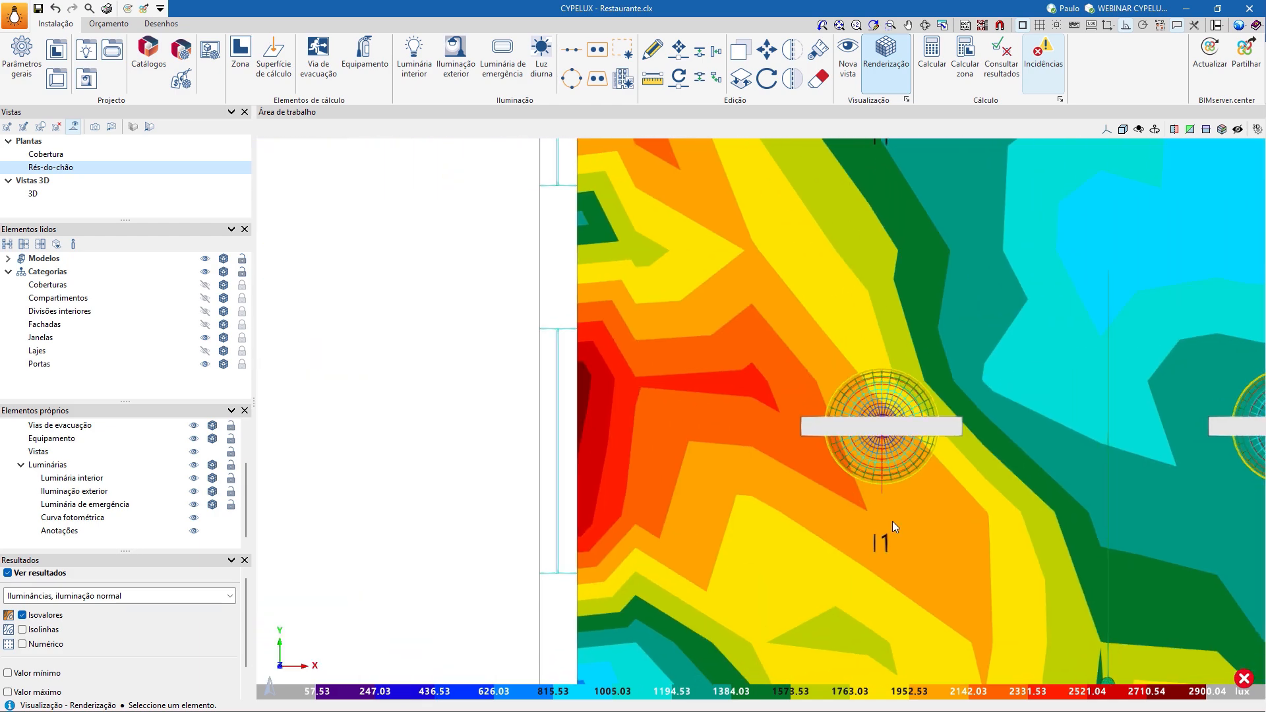
pyautogui.scroll(-3, 626, 421)
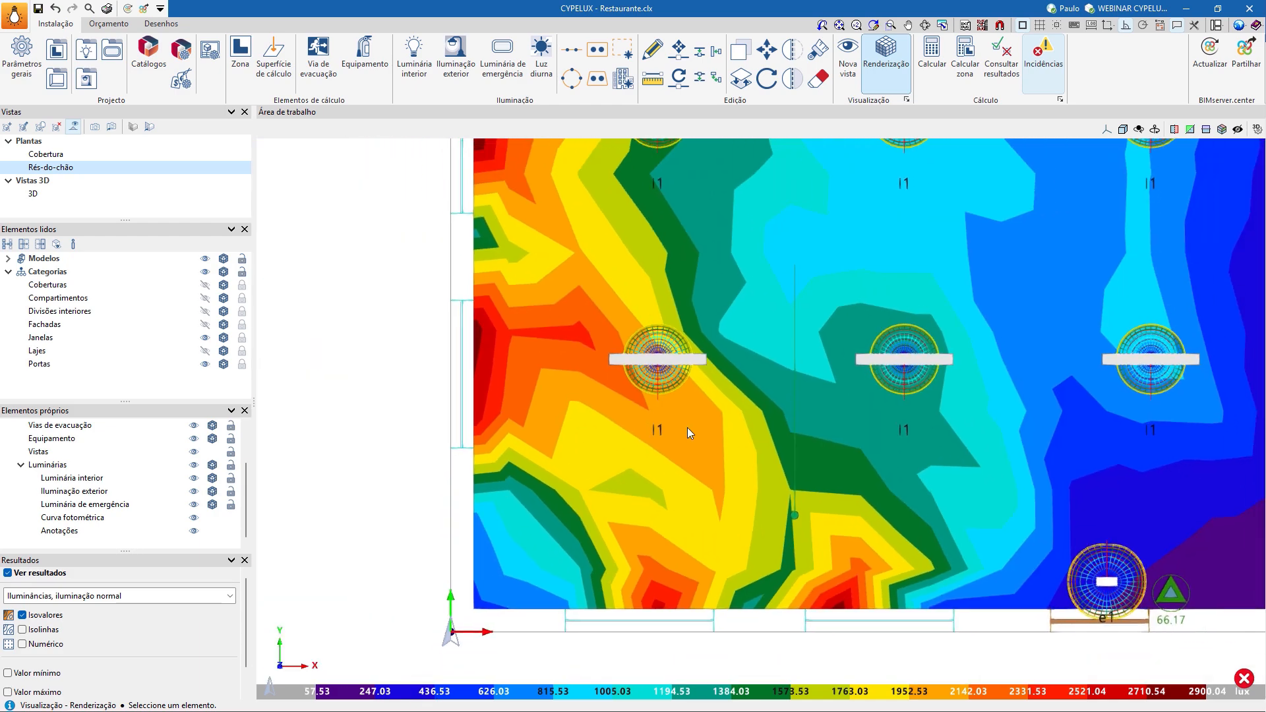
# - Show the normal lighting illuminances as isolines instead of isovalues and examine them across the dining room
pyautogui.click(38, 632)
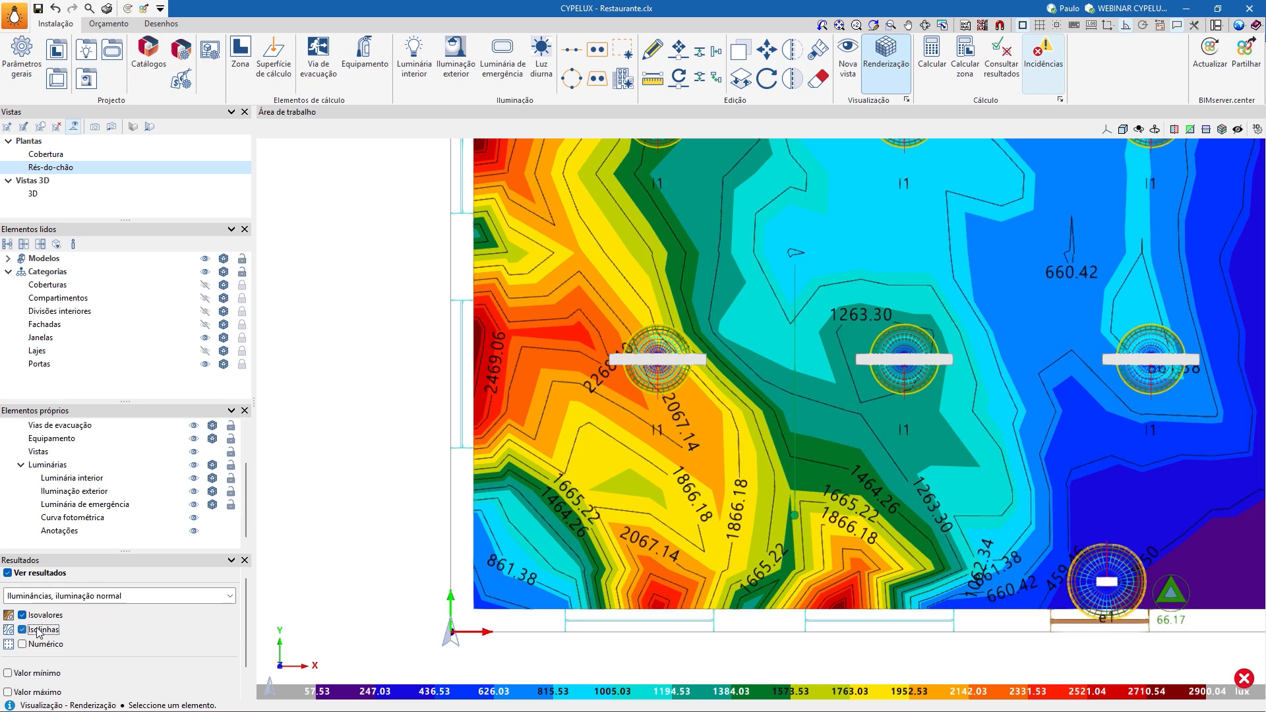
pyautogui.click(23, 615)
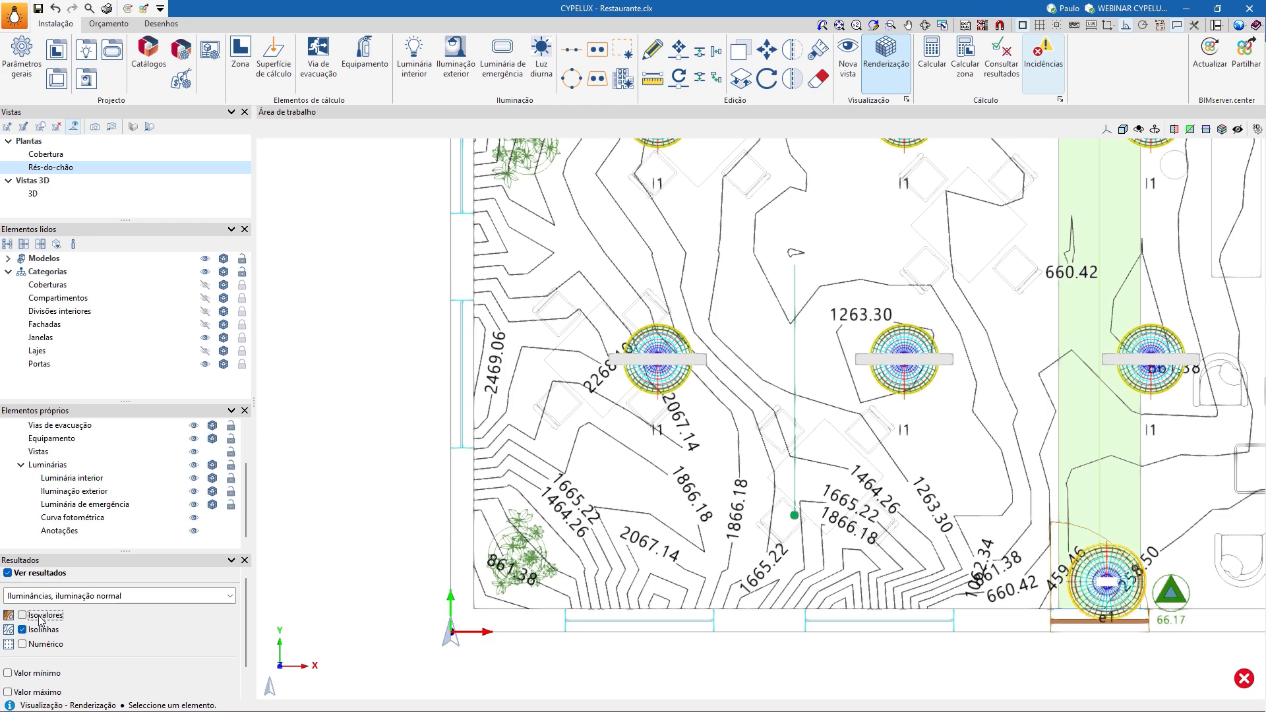
pyautogui.scroll(-3, 778, 398)
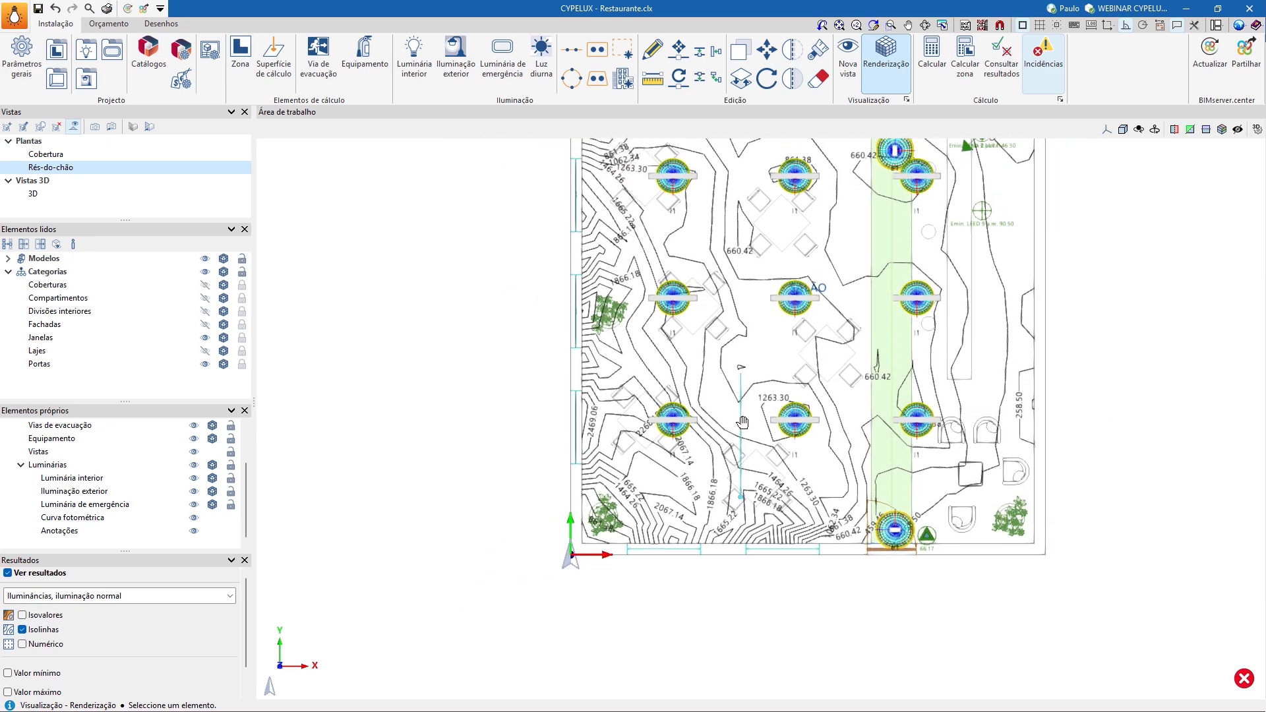
pyautogui.scroll(2, 778, 397)
pyautogui.moveTo(805, 532); pyautogui.dragTo(757, 430, button='middle')
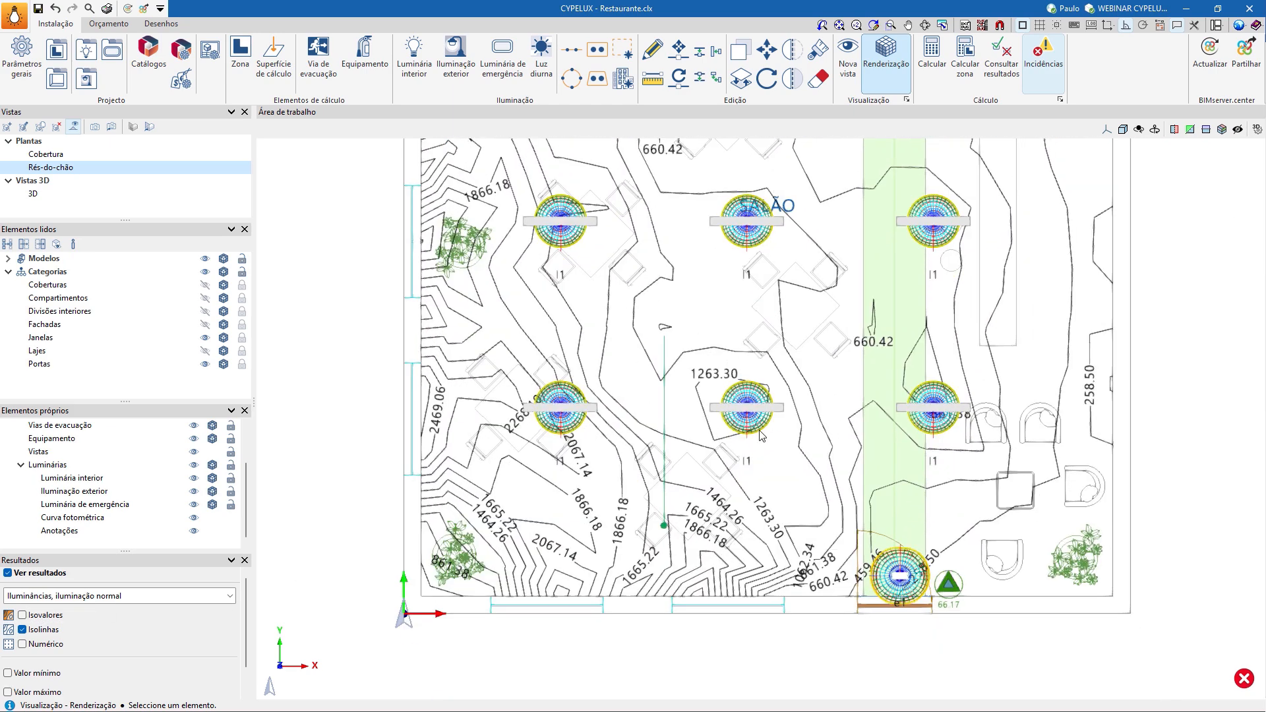
pyautogui.scroll(1, 761, 463)
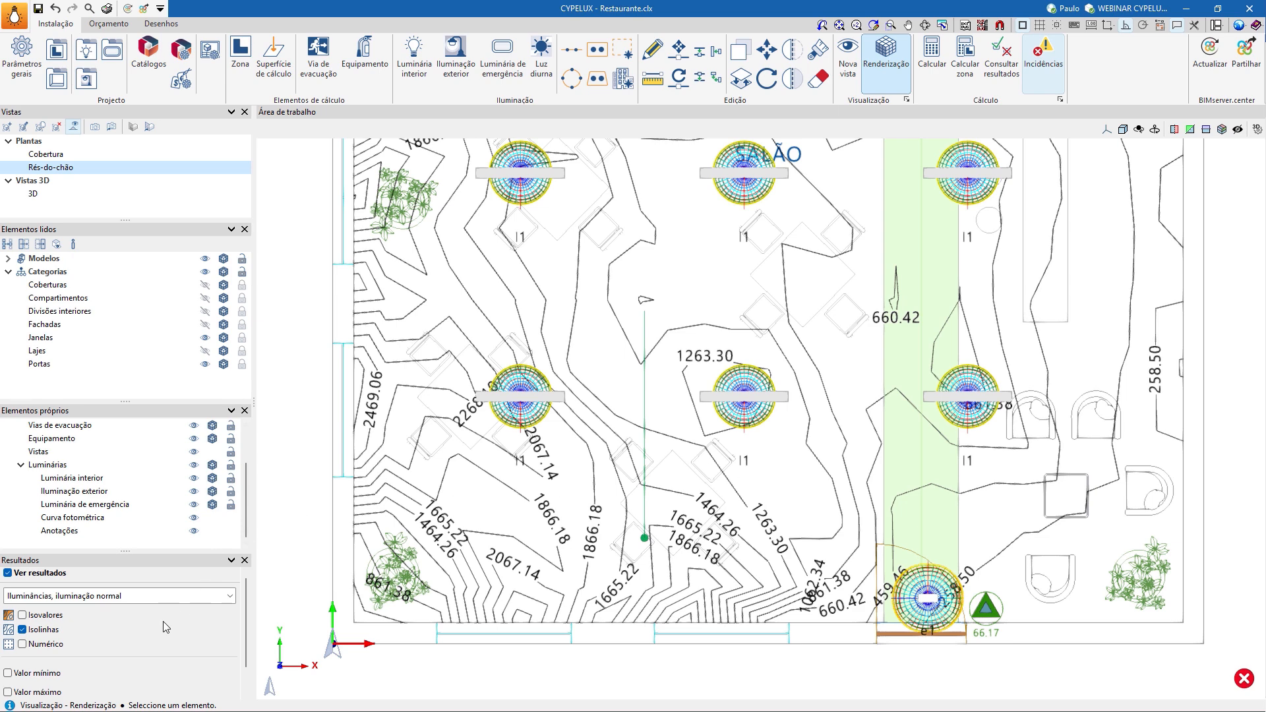
# - Replace the isolines with numeric illuminance values and examine them across the dining room
pyautogui.click(44, 644)
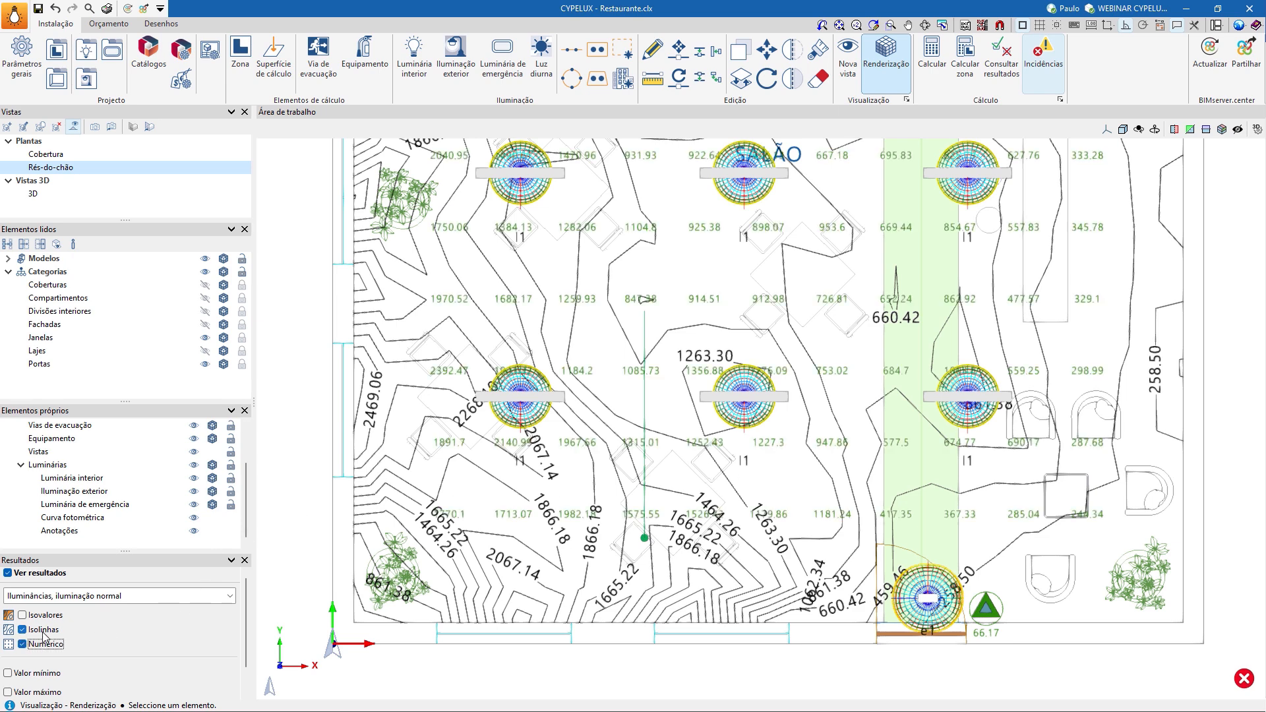
pyautogui.click(22, 629)
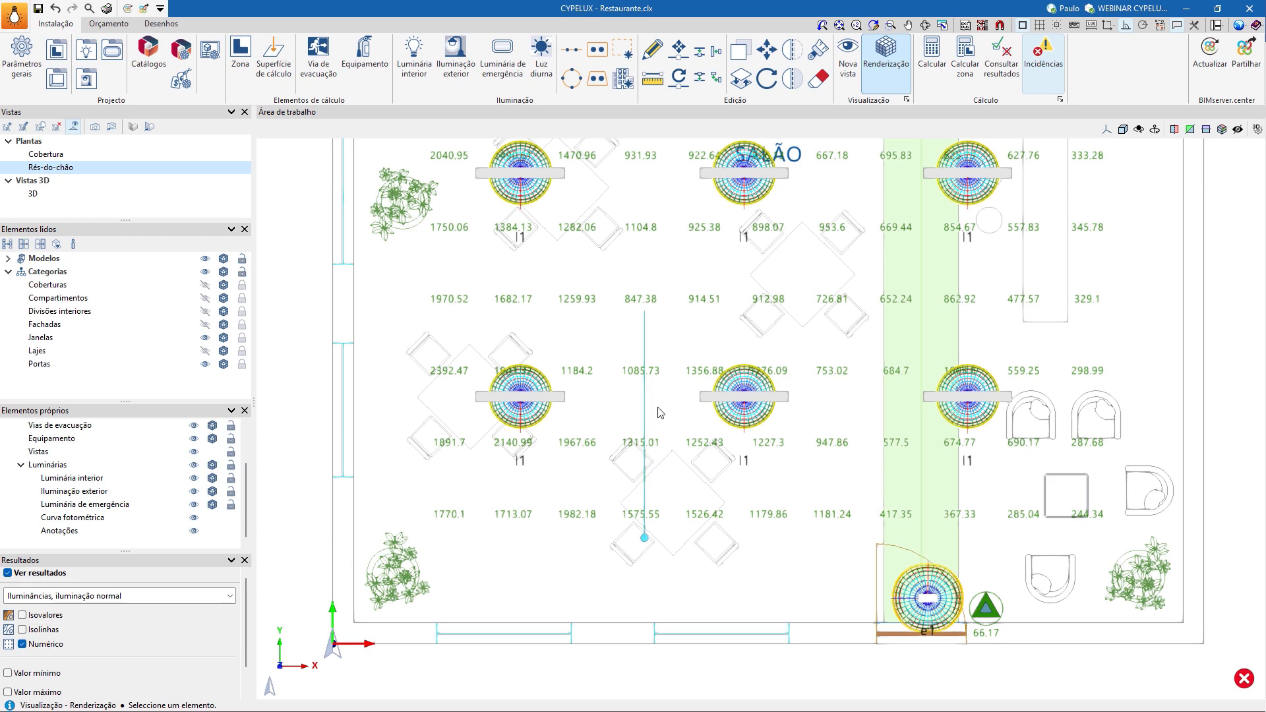
pyautogui.scroll(-1, 679, 343)
pyautogui.scroll(-3, 679, 340)
pyautogui.moveTo(637, 261); pyautogui.dragTo(656, 406, button='middle')
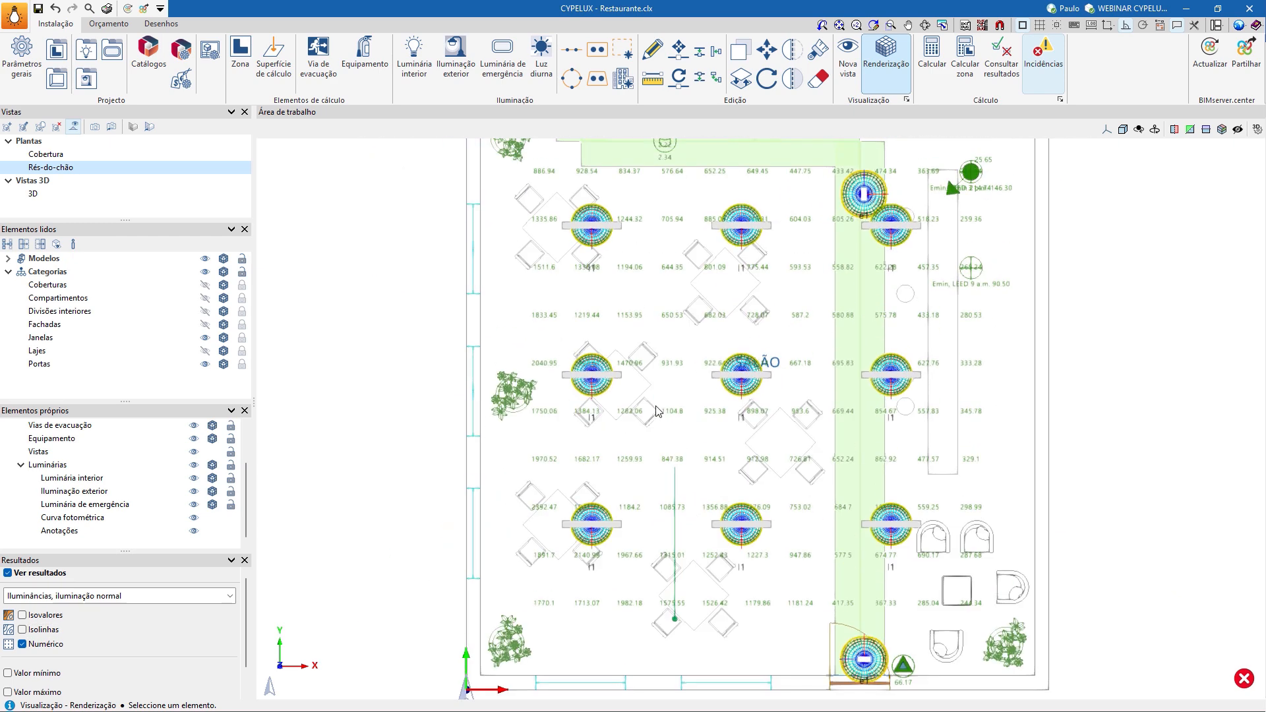
pyautogui.moveTo(890, 238); pyautogui.dragTo(856, 258, button='middle')
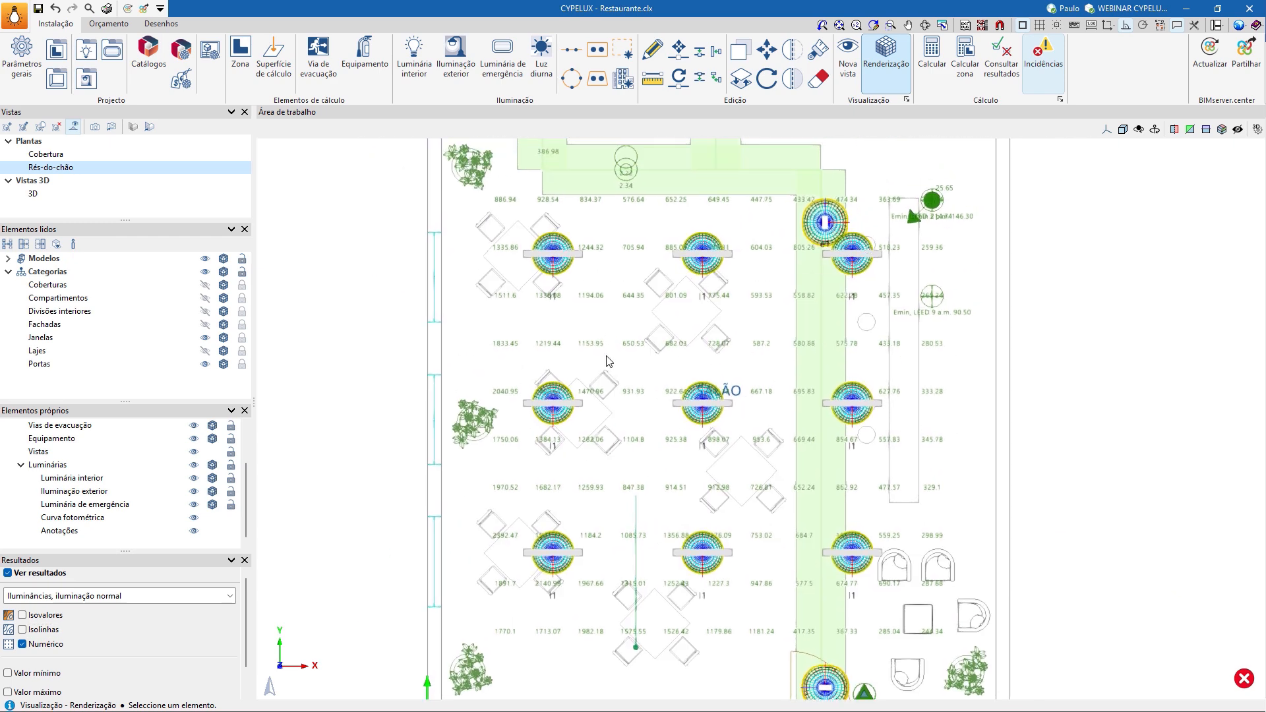
# - Try the minimum and maximum value limits for the displayed results, then disable both
pyautogui.scroll(-1, 159, 694)
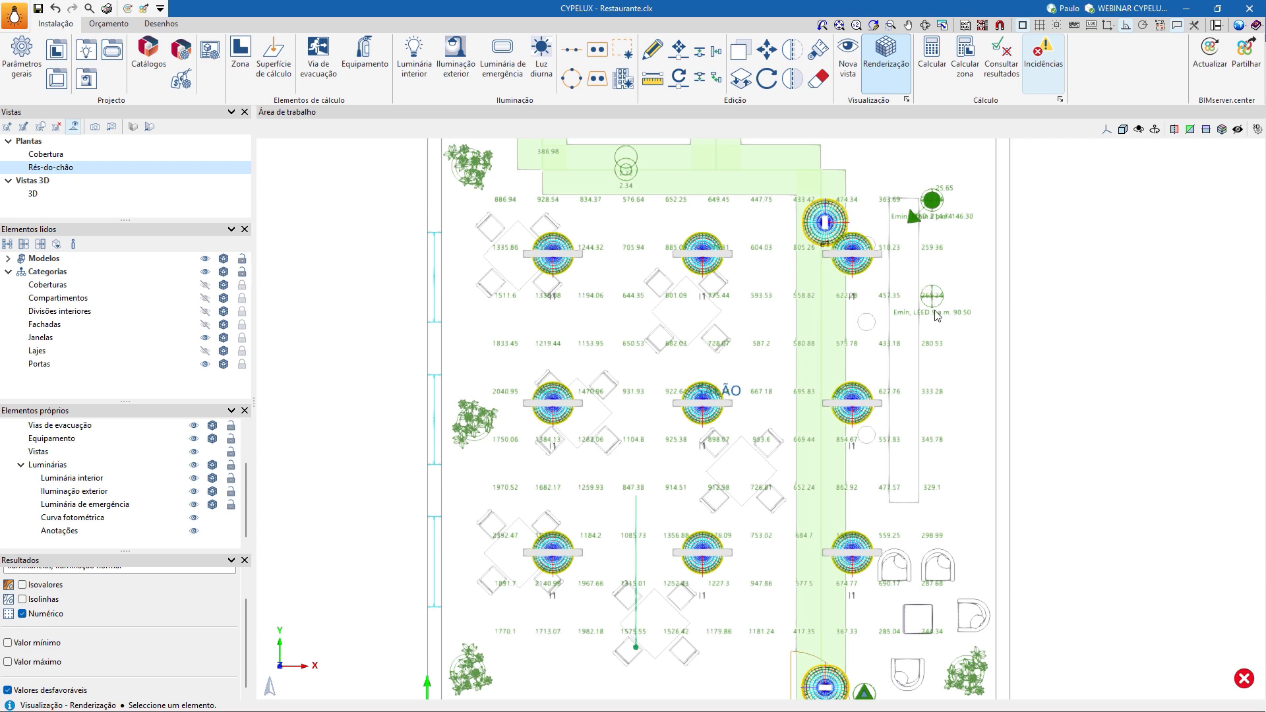
pyautogui.click(42, 643)
pyautogui.click(42, 661)
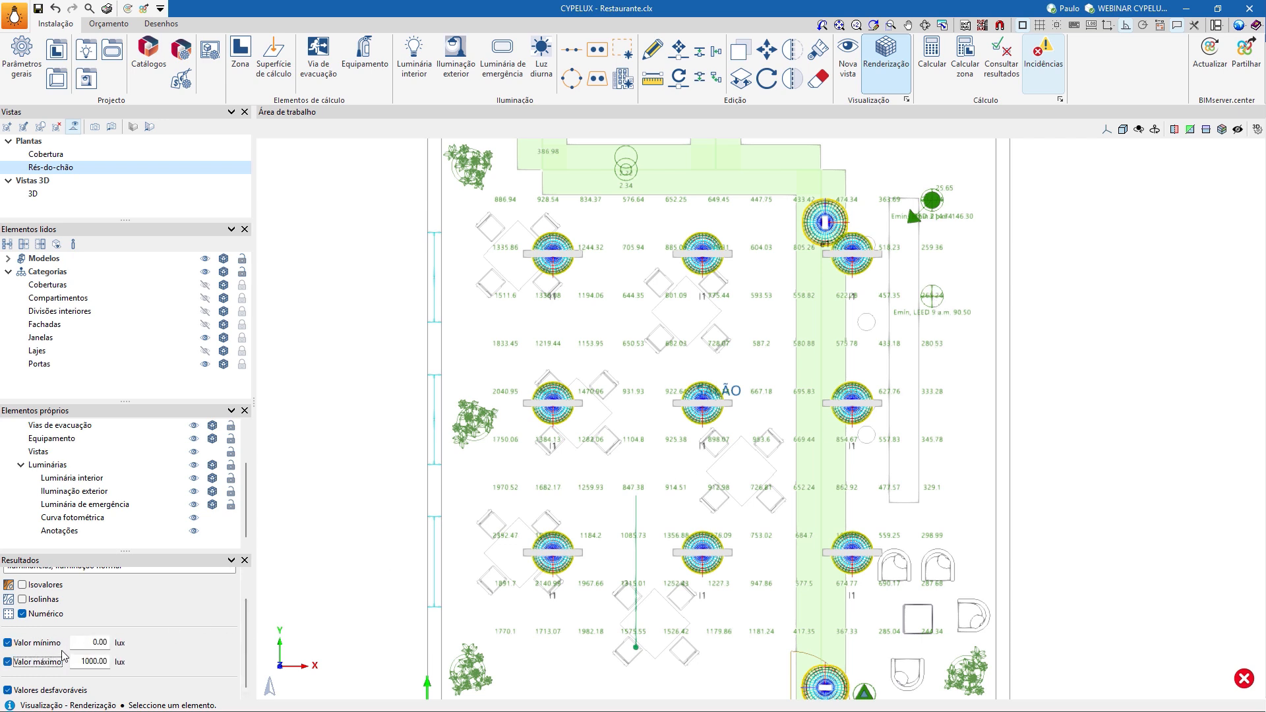
pyautogui.click(46, 644)
pyautogui.click(47, 661)
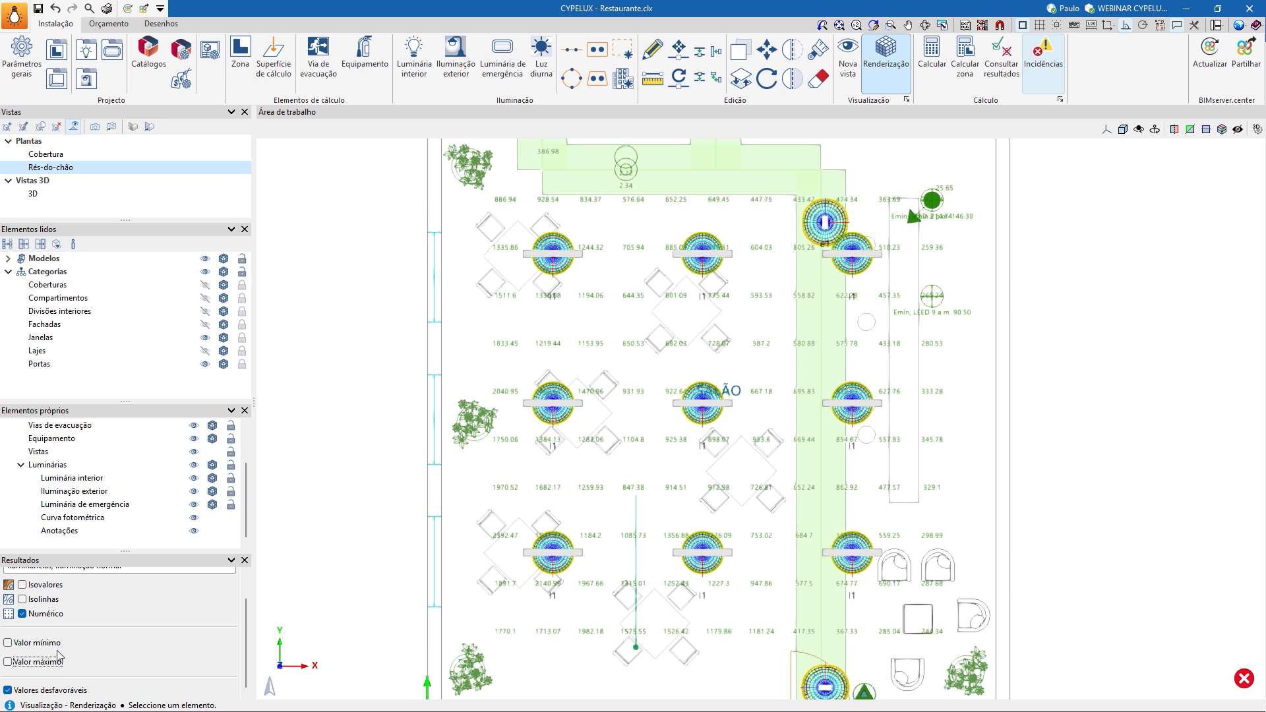
# - Hide the numeric values, show "Iluminâncias, iluminação normal (Nível do pavimento)" as isovalues, and disable the unfavourable values
pyautogui.click(56, 615)
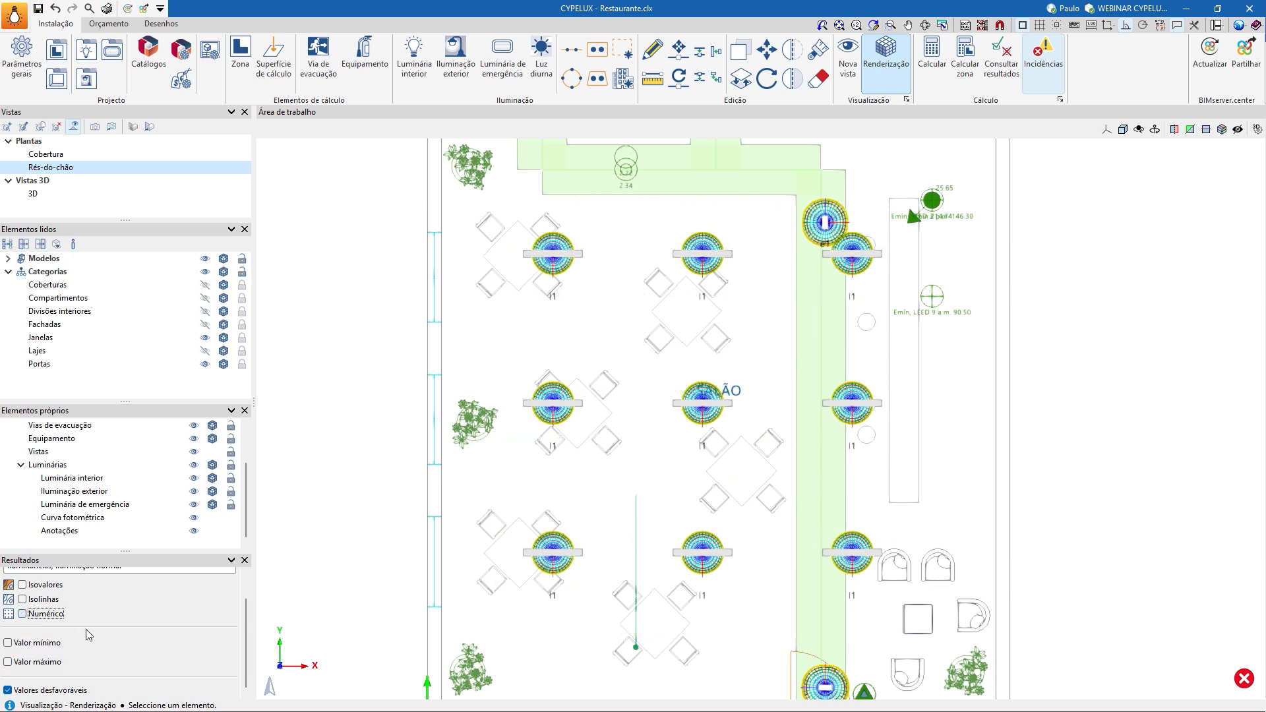
pyautogui.scroll(2, 79, 613)
pyautogui.click(117, 595)
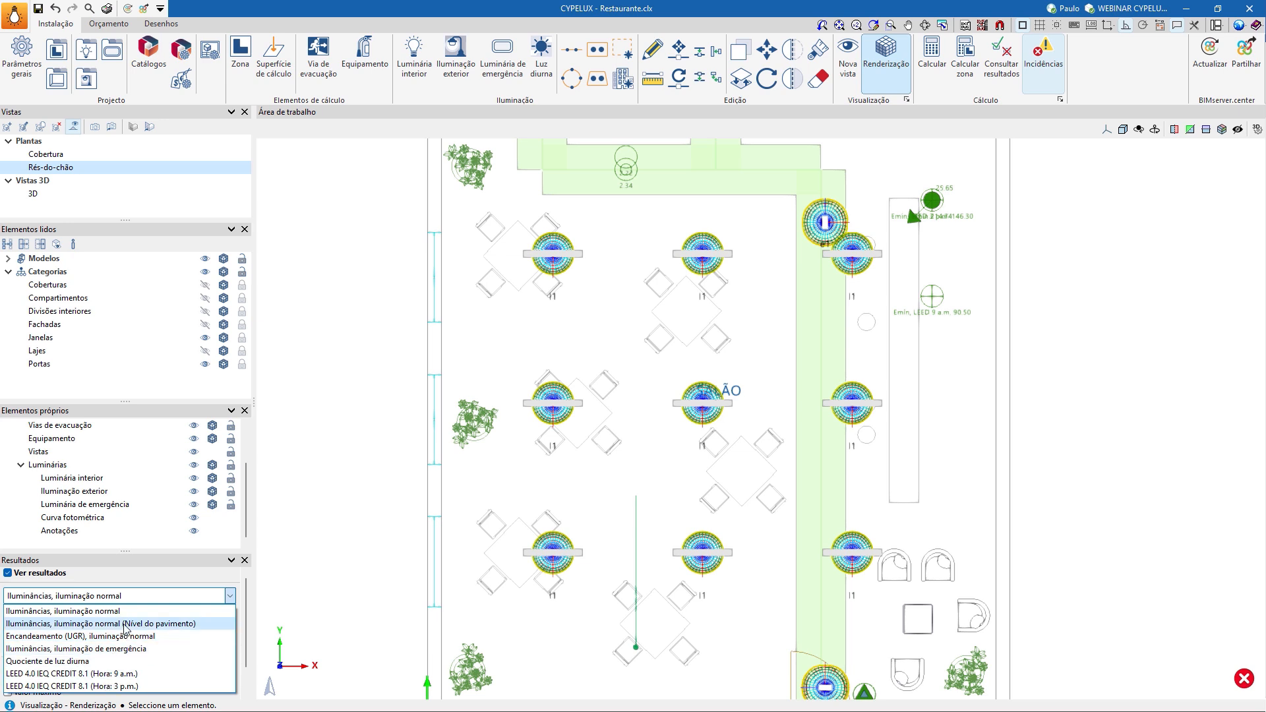
pyautogui.click(99, 624)
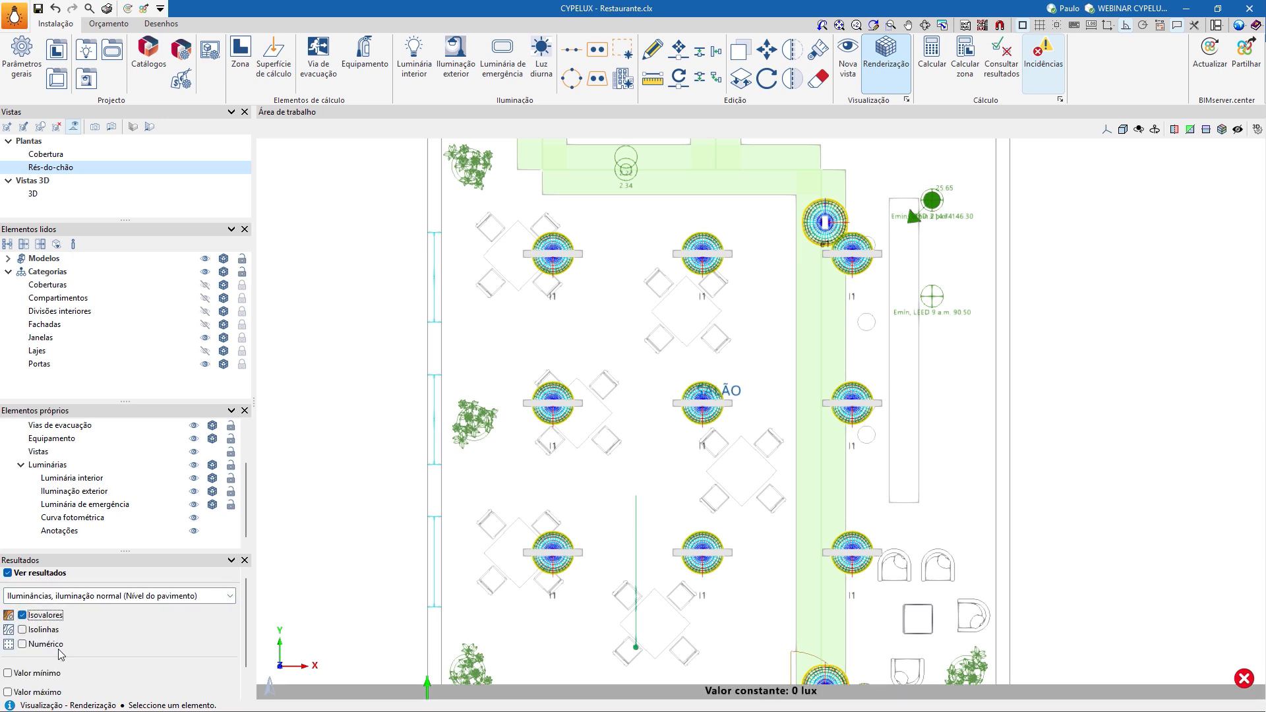
pyautogui.scroll(-1, 60, 657)
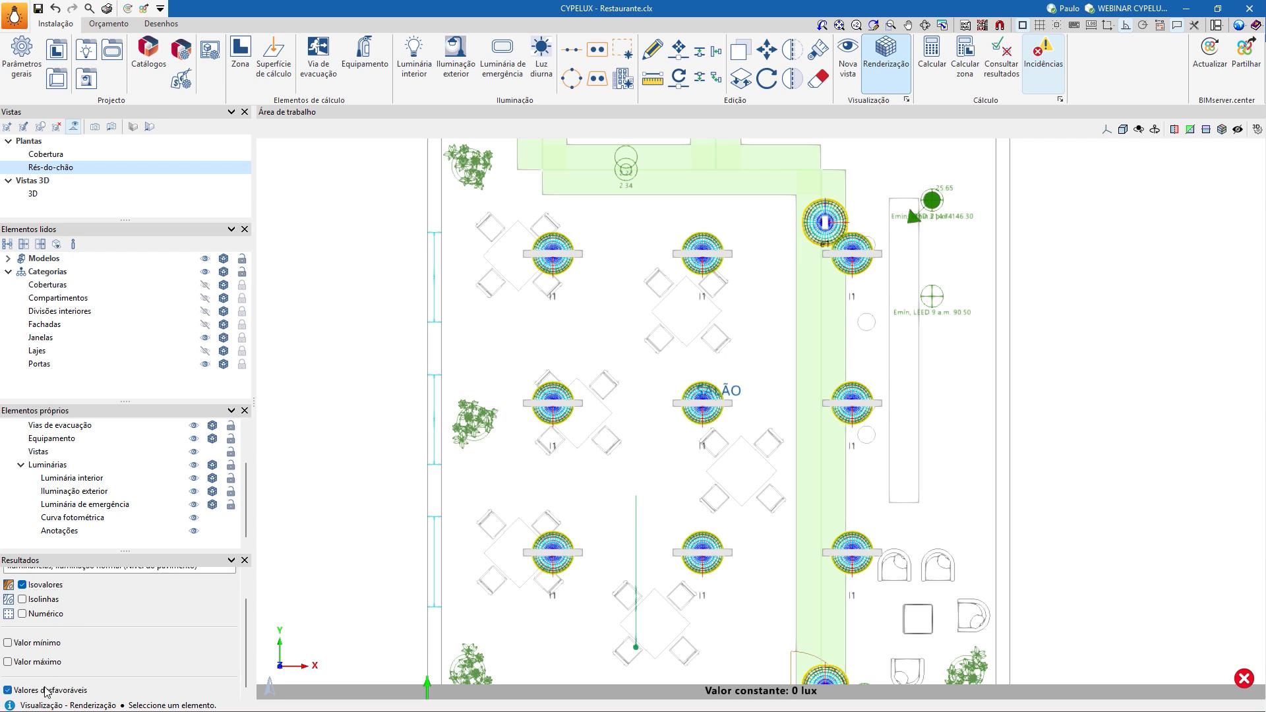
pyautogui.scroll(1, 66, 653)
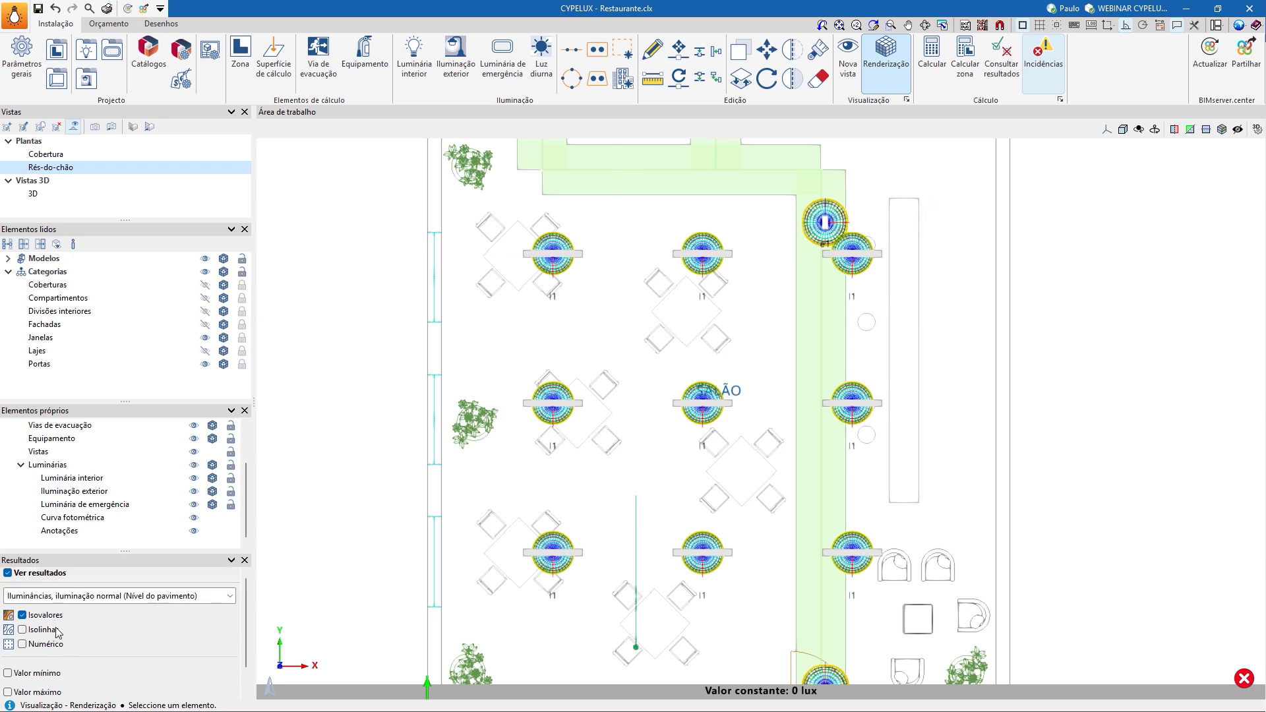
# - View the "Encandeamento (UGR), iluminação normal" results, followed by "Iluminâncias, iluminação de emergência"
pyautogui.click(81, 597)
pyautogui.click(80, 635)
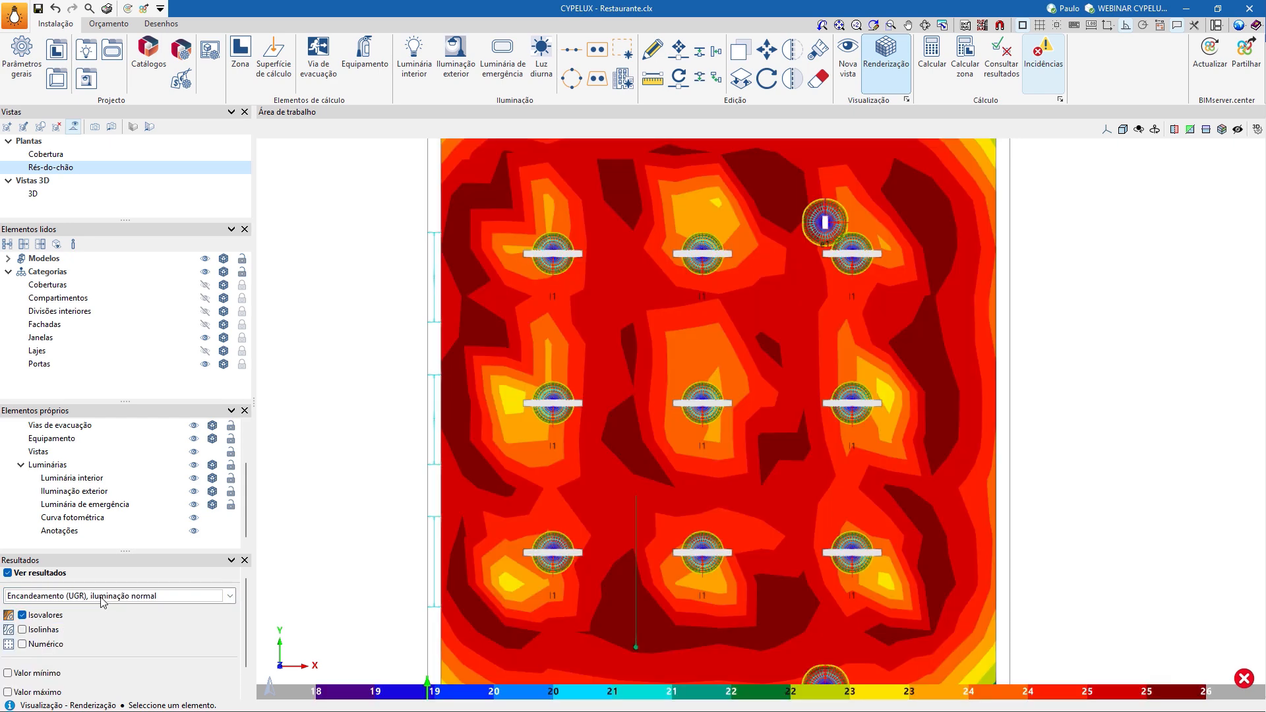
pyautogui.click(101, 601)
pyautogui.click(100, 643)
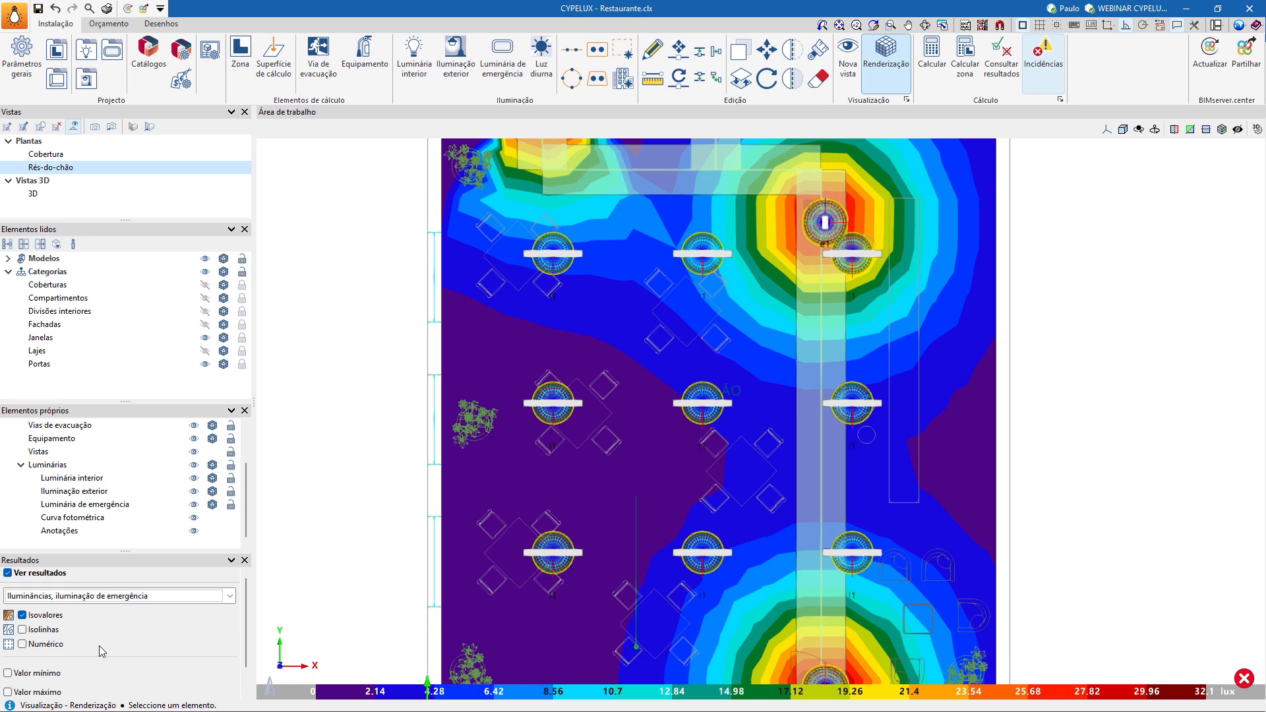
# - View the LEED 4.0 IEQ CREDIT 8.1 results for 9 a.m. and for 3 p.m
pyautogui.click(115, 596)
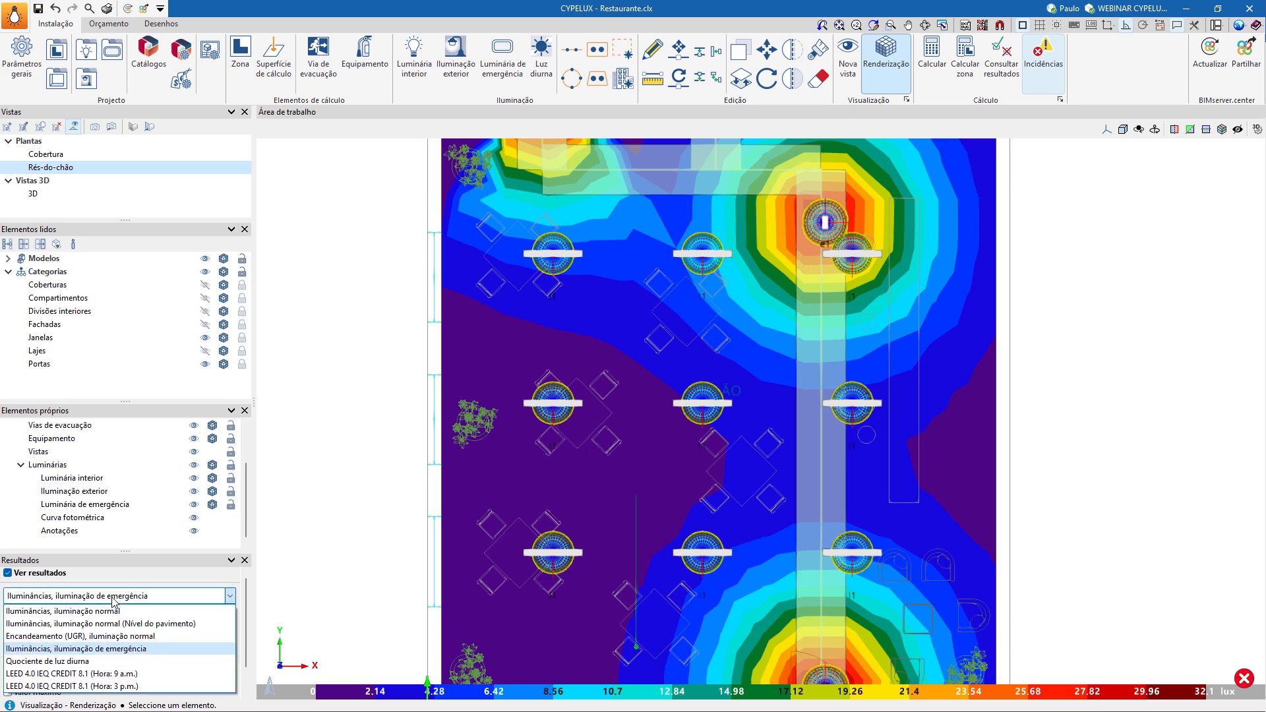
pyautogui.click(101, 673)
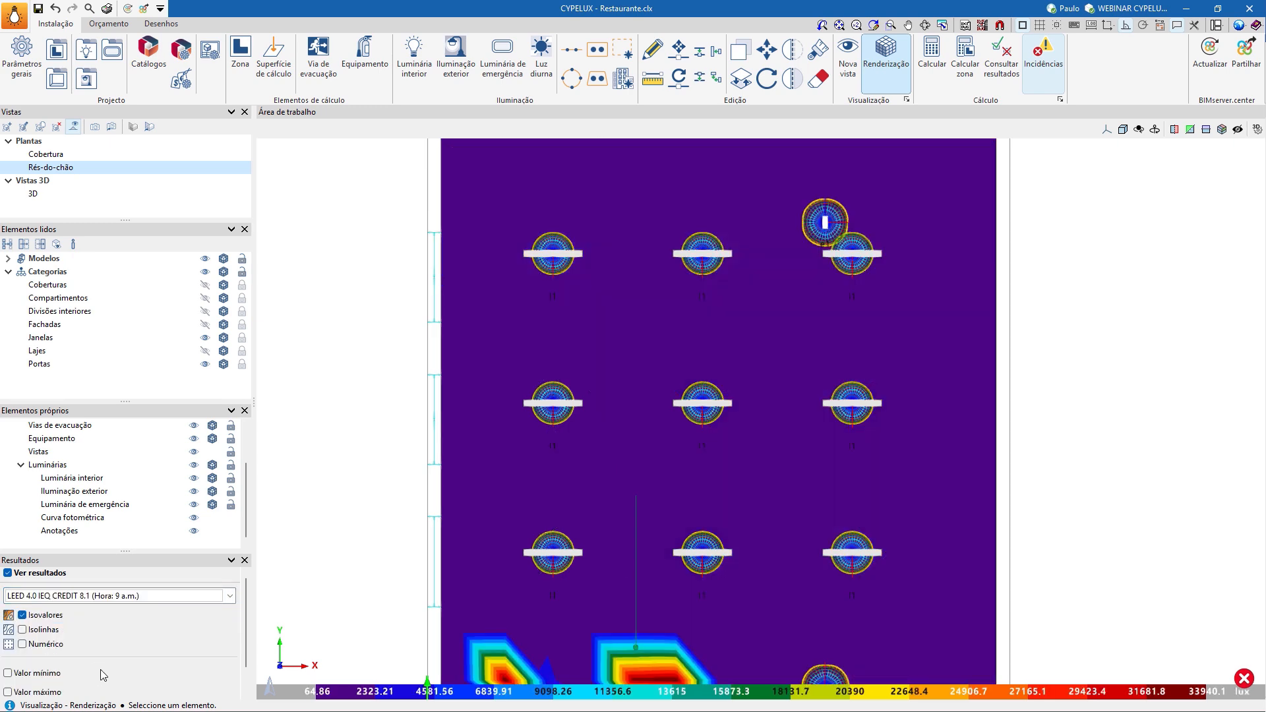
pyautogui.scroll(-3, 496, 474)
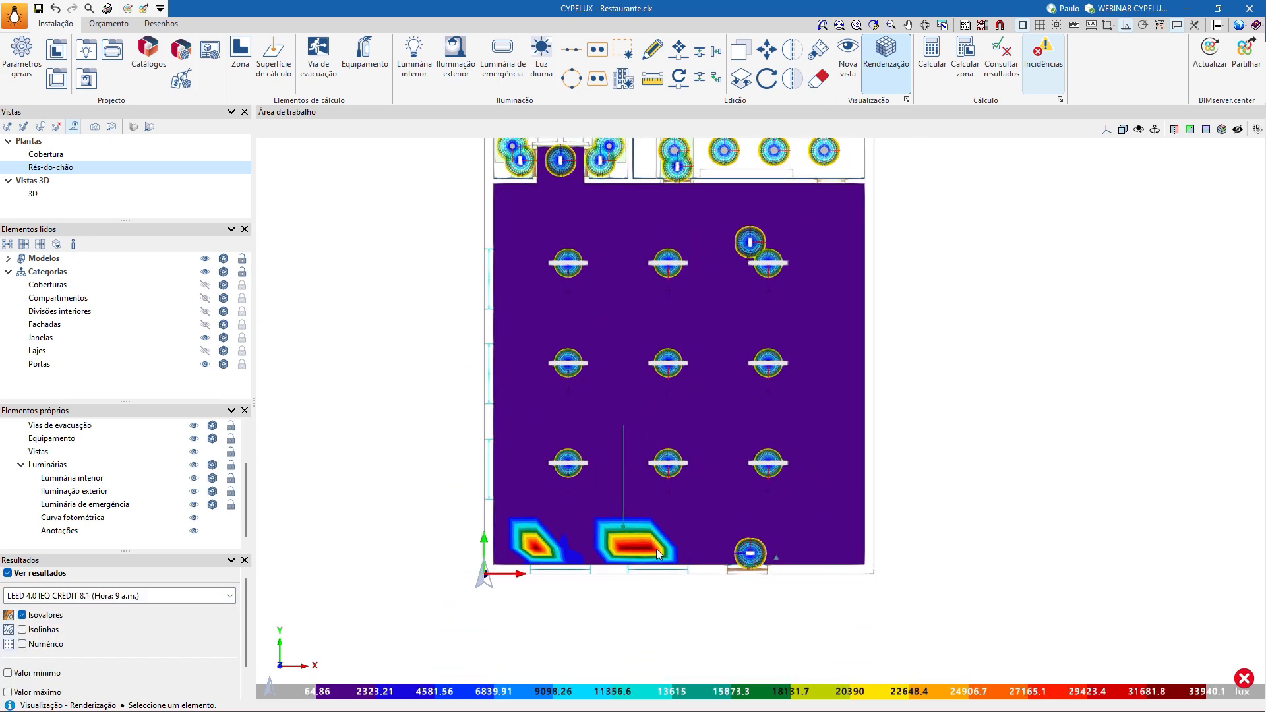
pyautogui.click(110, 597)
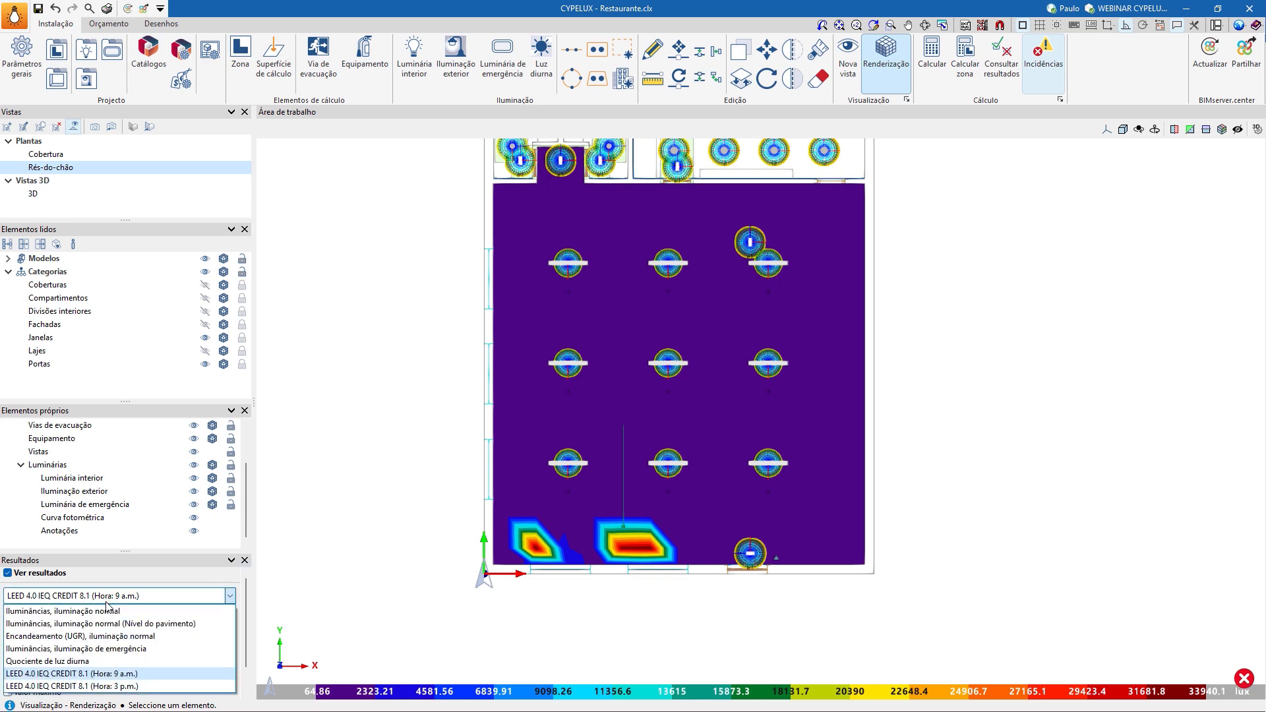
pyautogui.click(99, 687)
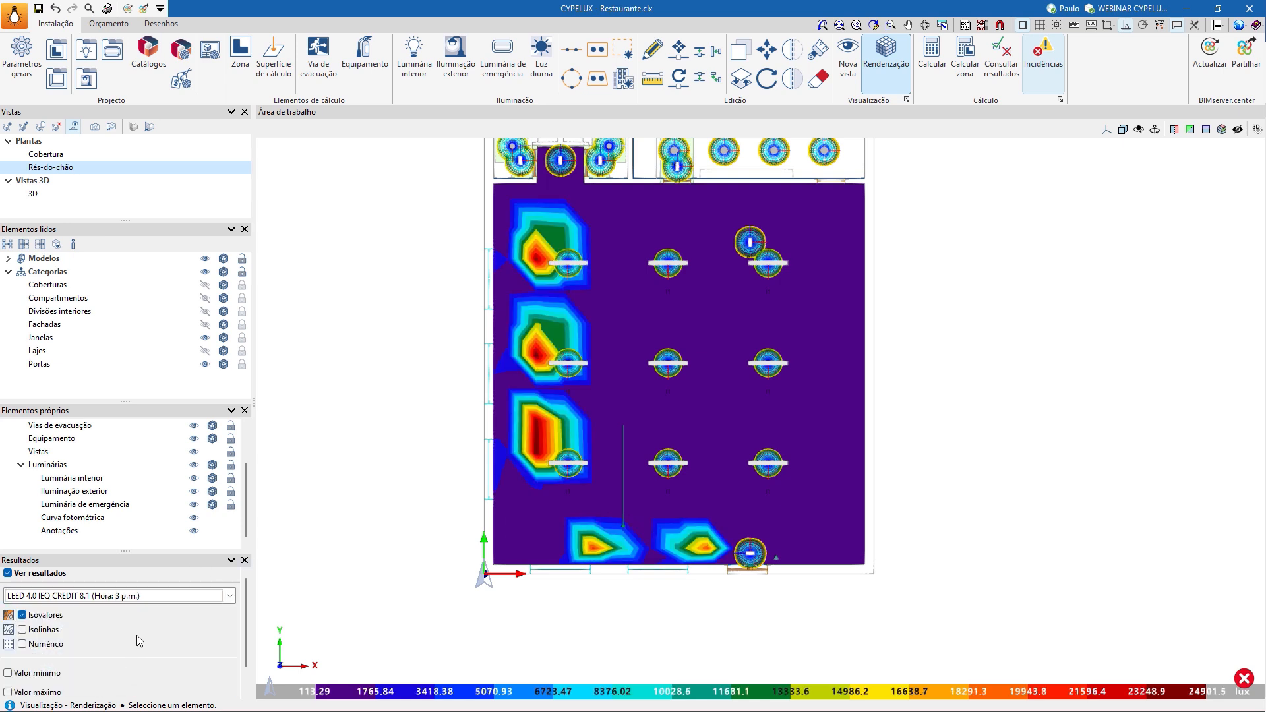
# - Display the "Quociente de luz diurna" results and examine them in plan and in the 3D view, returning to the Rés-do-chão plan
pyautogui.click(130, 597)
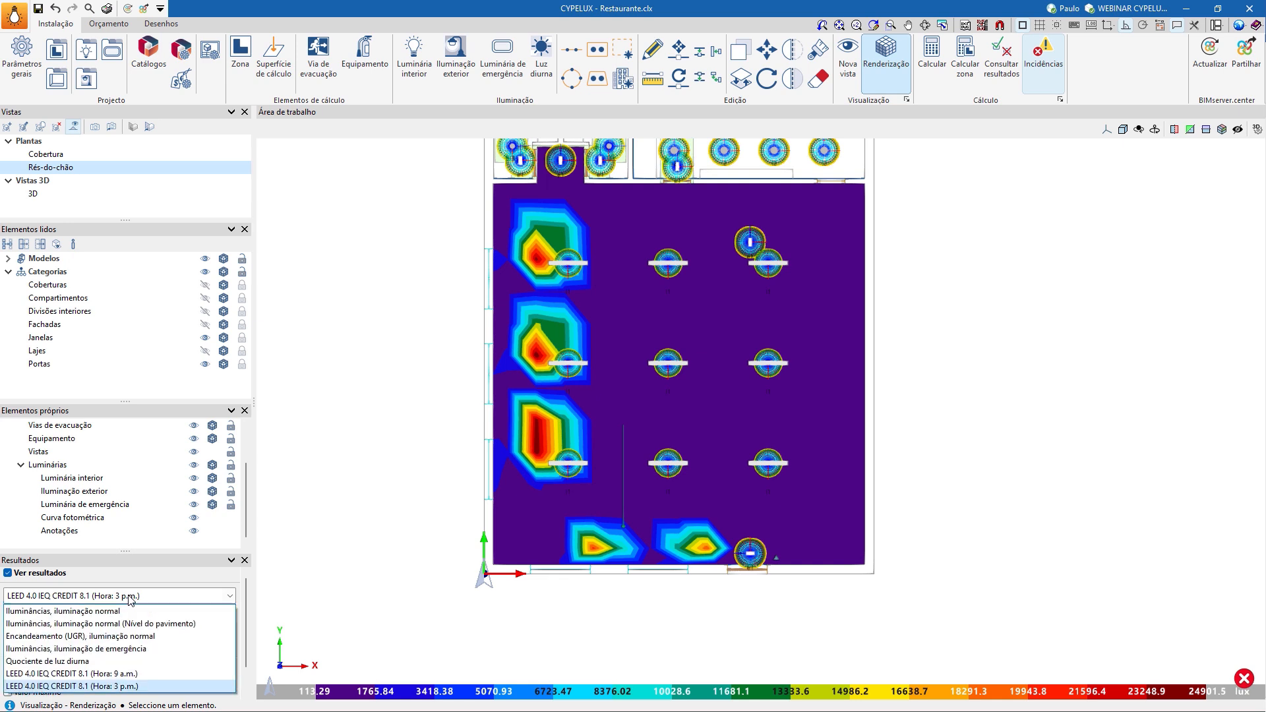
pyautogui.click(117, 657)
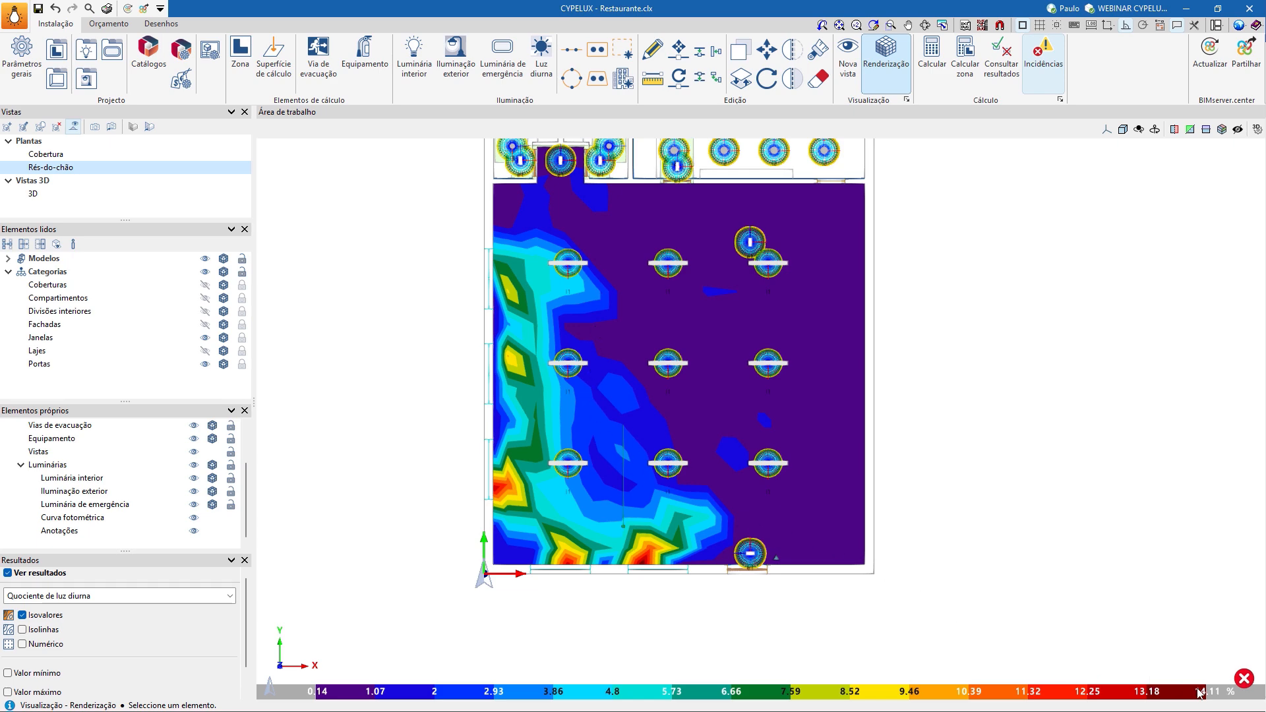
pyautogui.scroll(3, 611, 530)
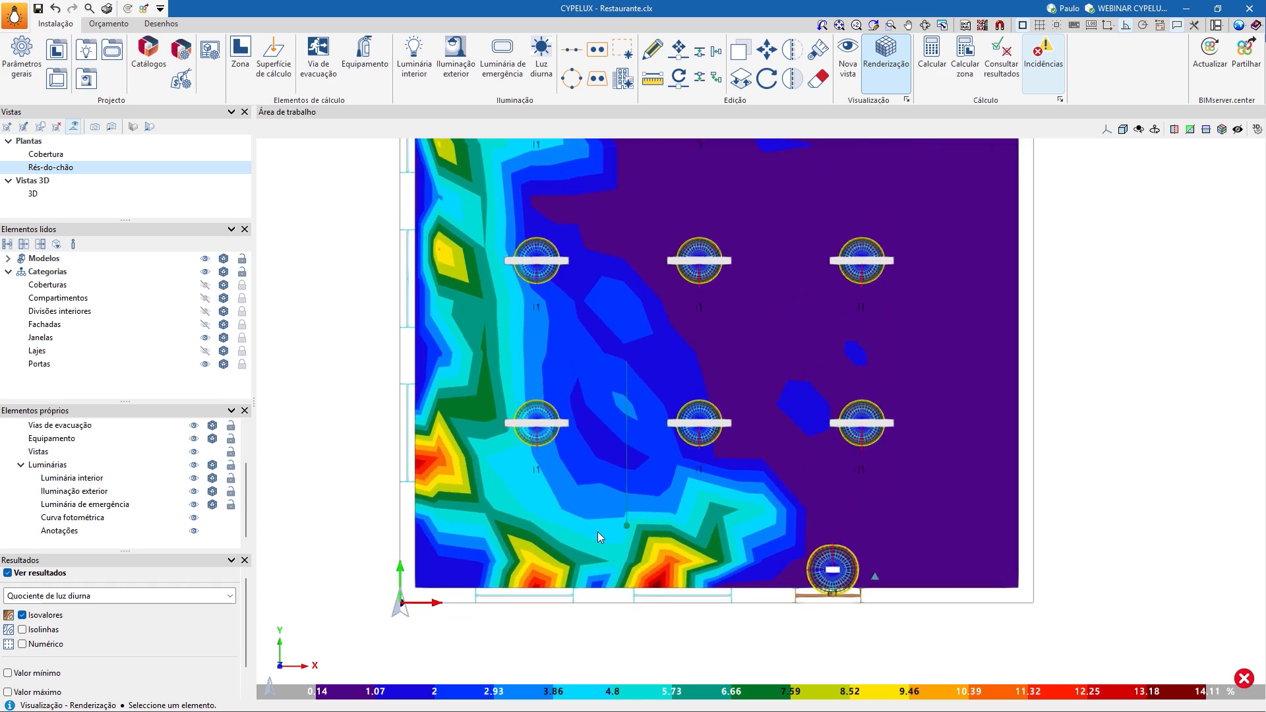
pyautogui.scroll(-5, 418, 313)
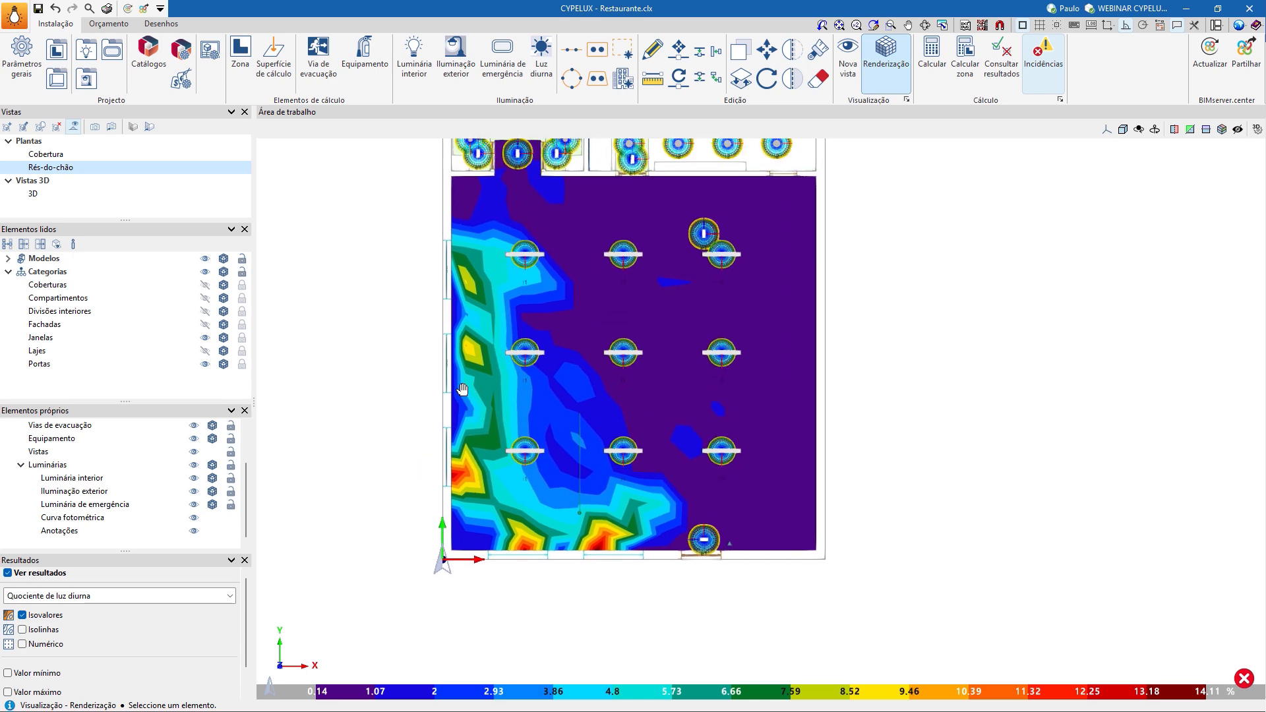
pyautogui.click(122, 195)
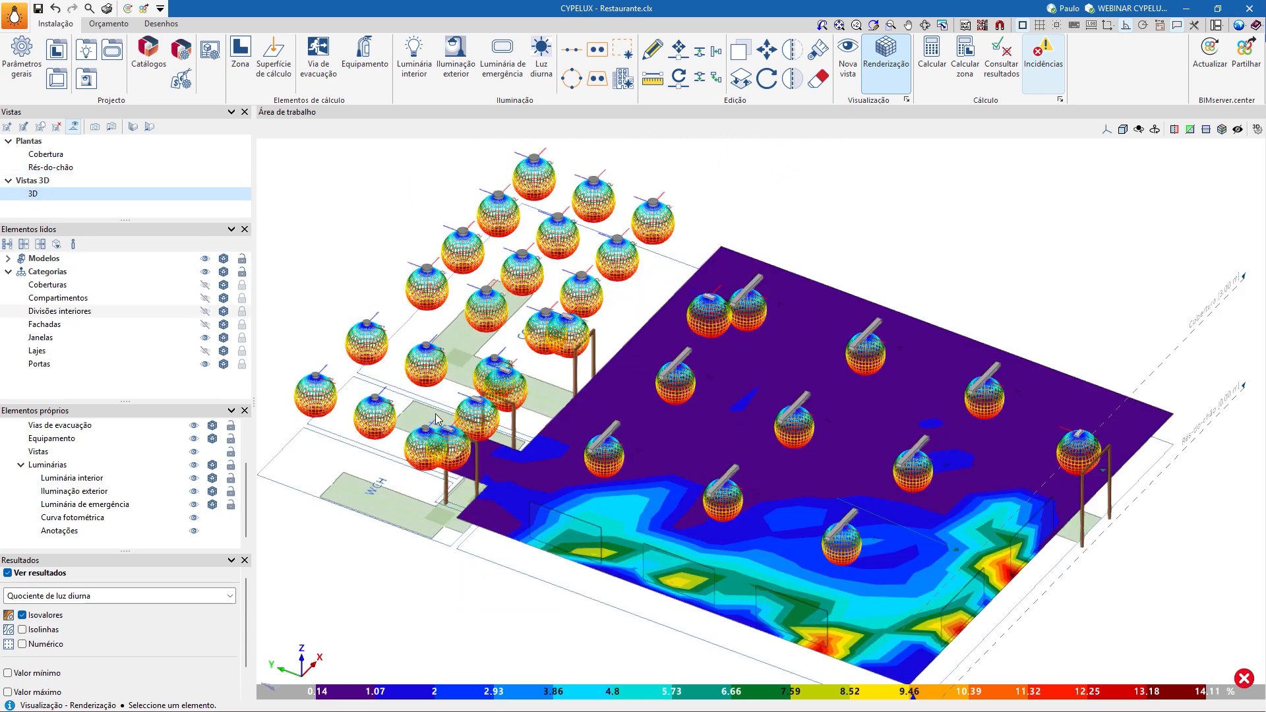
pyautogui.click(99, 169)
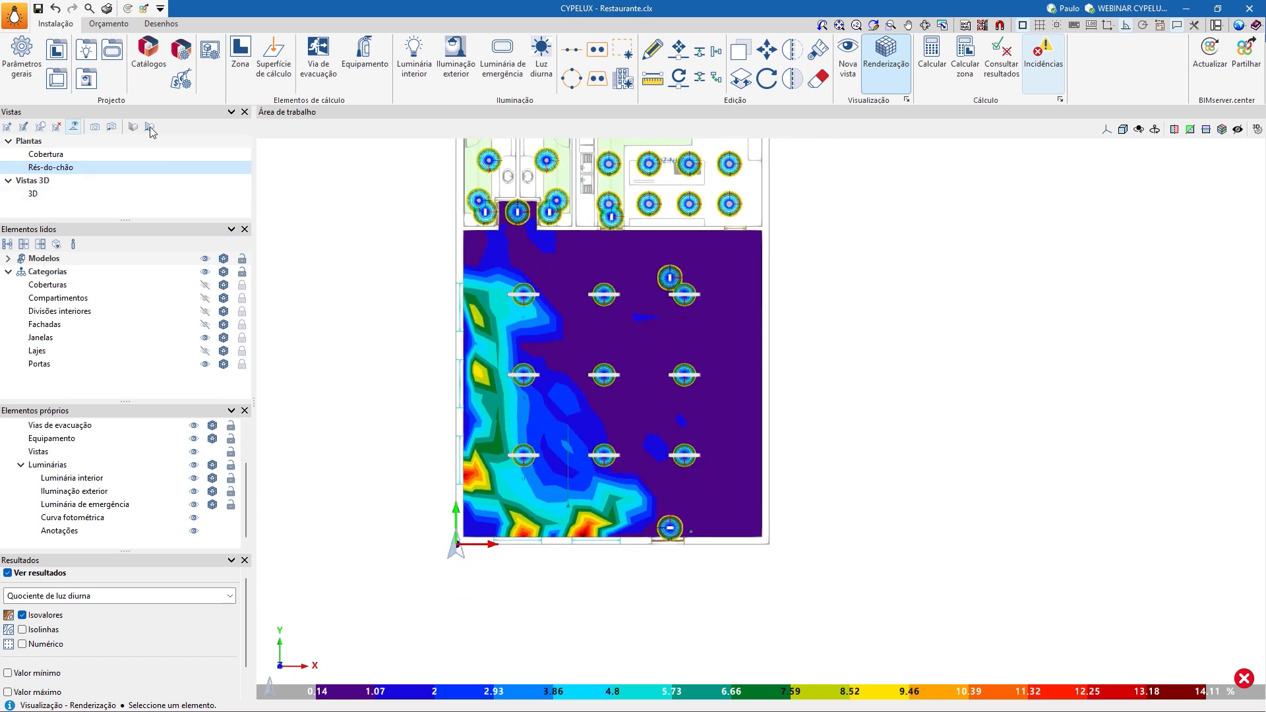
# - Generate the "Anexo de cálculo" report and go to its "Iluminação interior" chapter
pyautogui.click(107, 9)
pyautogui.click(529, 394)
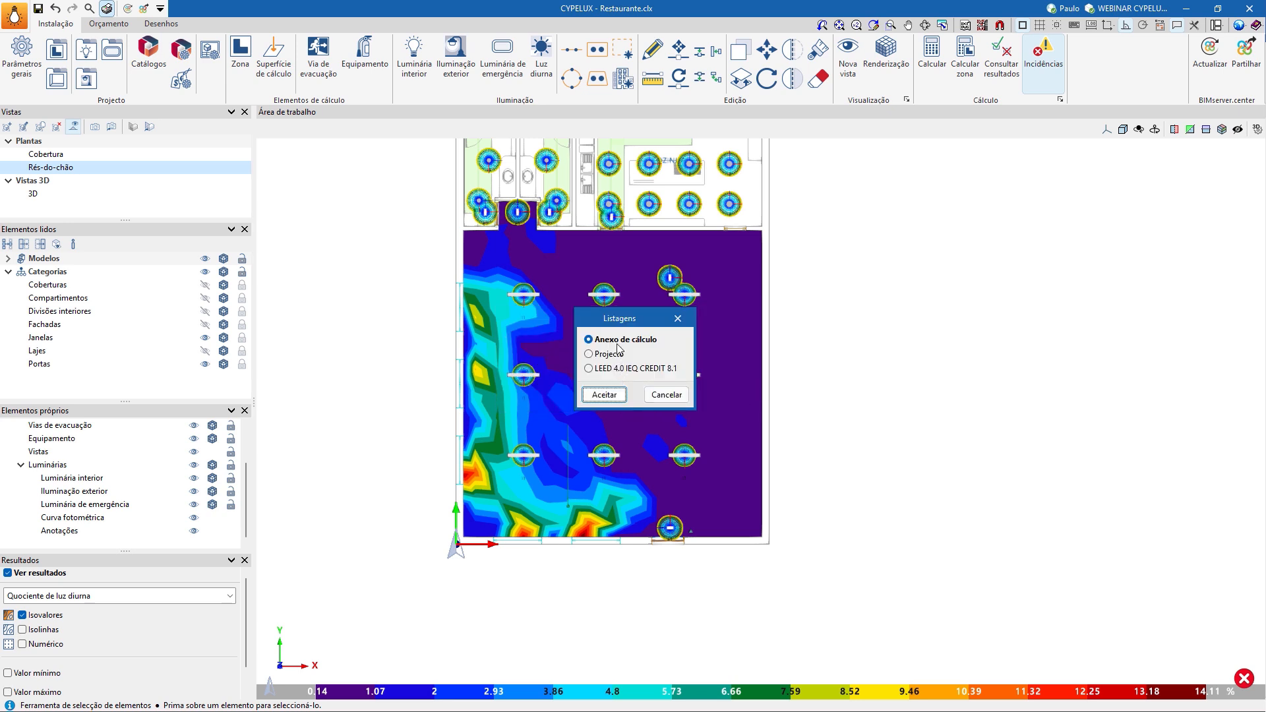
pyautogui.click(600, 396)
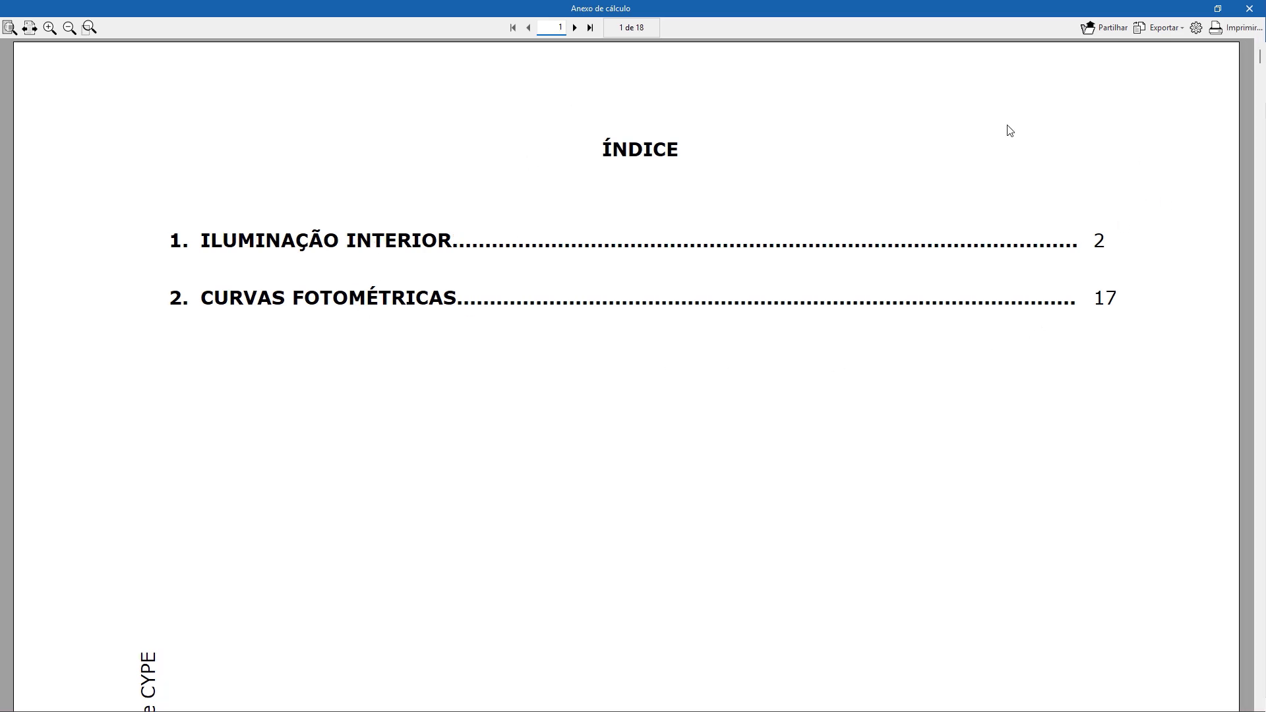
pyautogui.click(575, 28)
pyautogui.scroll(-1, 556, 198)
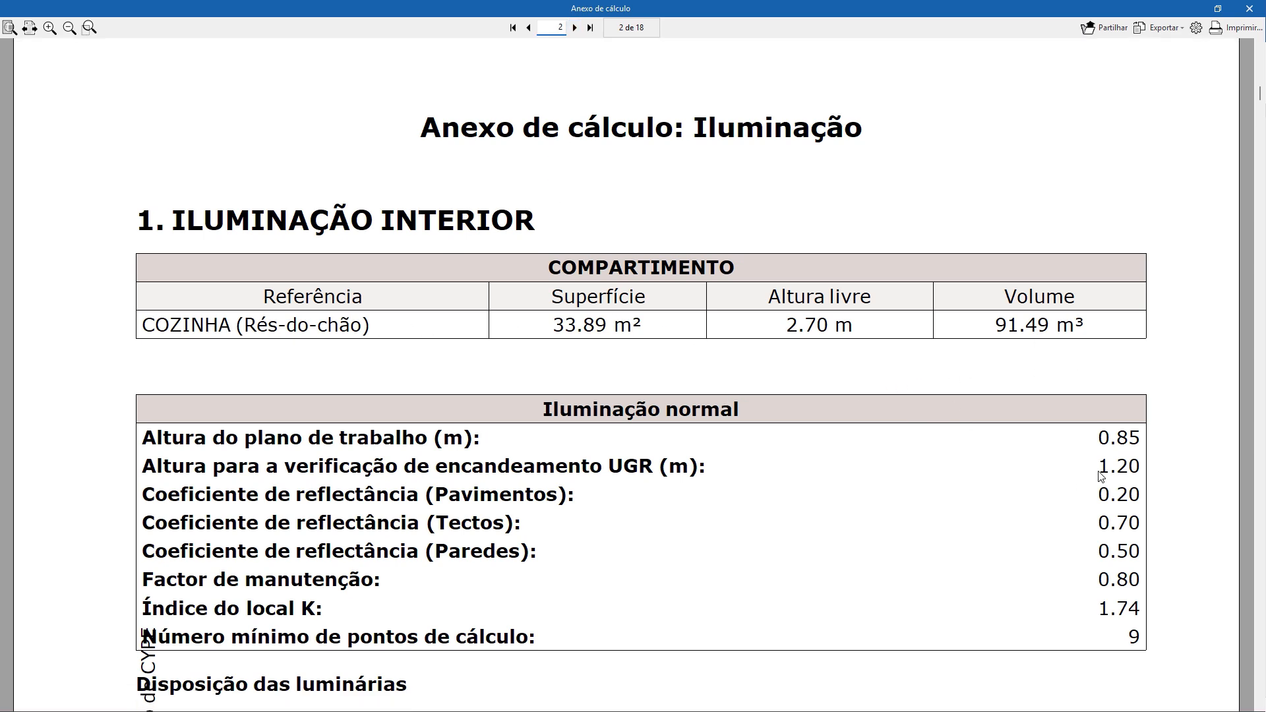
# - Examine the COZINHA normal lighting data, including luminaire layout, calculated values, illuminance isolines and positions of the unfavourable values
pyautogui.scroll(-4, 878, 443)
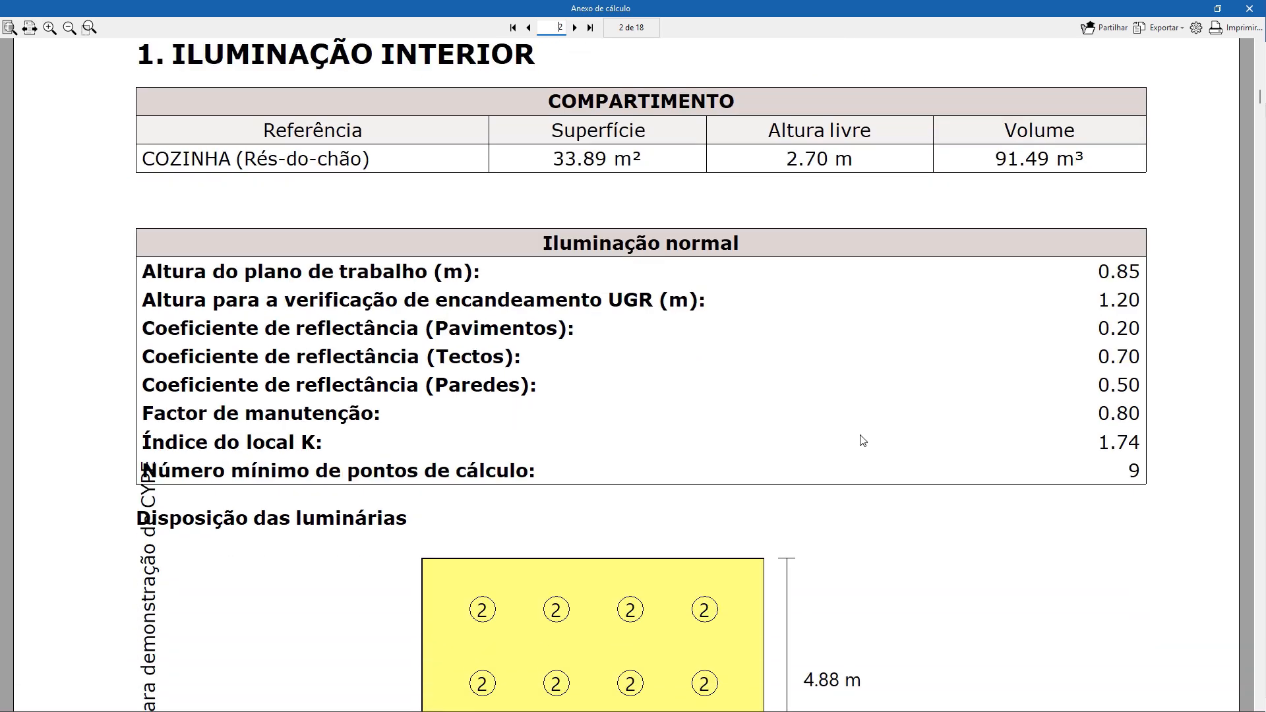
pyautogui.scroll(-2, 859, 436)
pyautogui.scroll(-4, 861, 432)
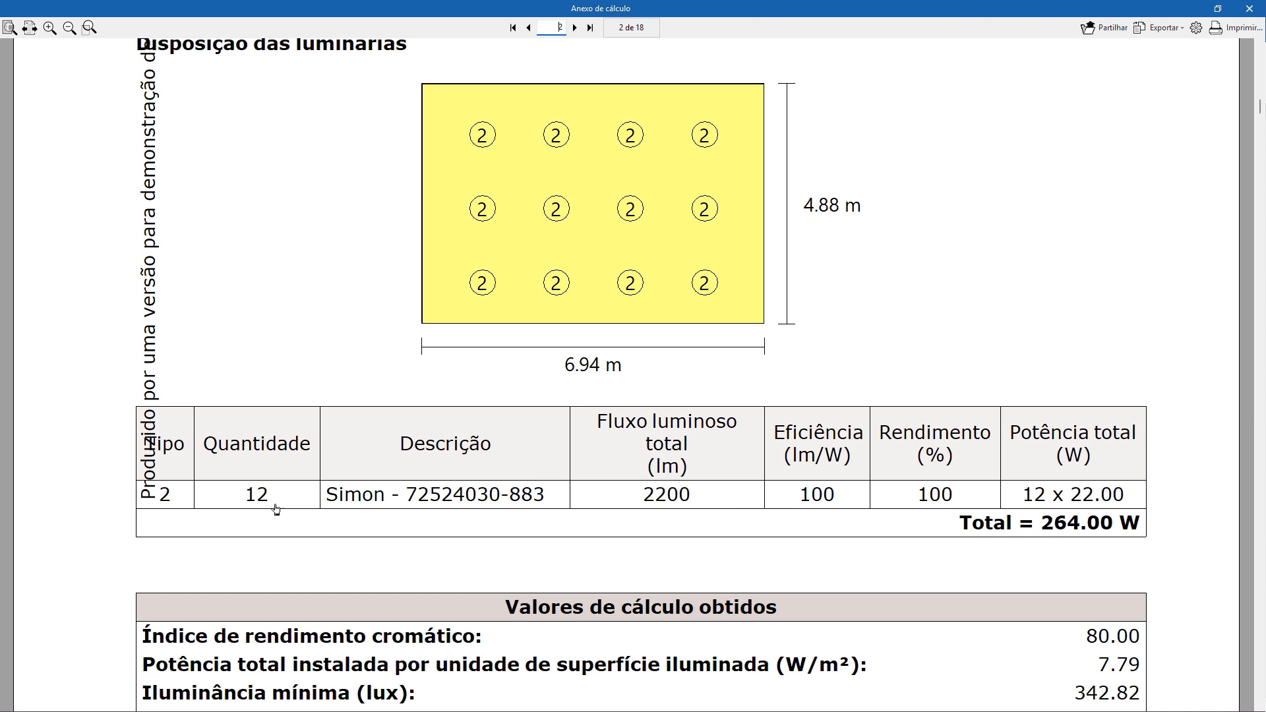
pyautogui.scroll(-3, 862, 446)
pyautogui.scroll(-4, 862, 446)
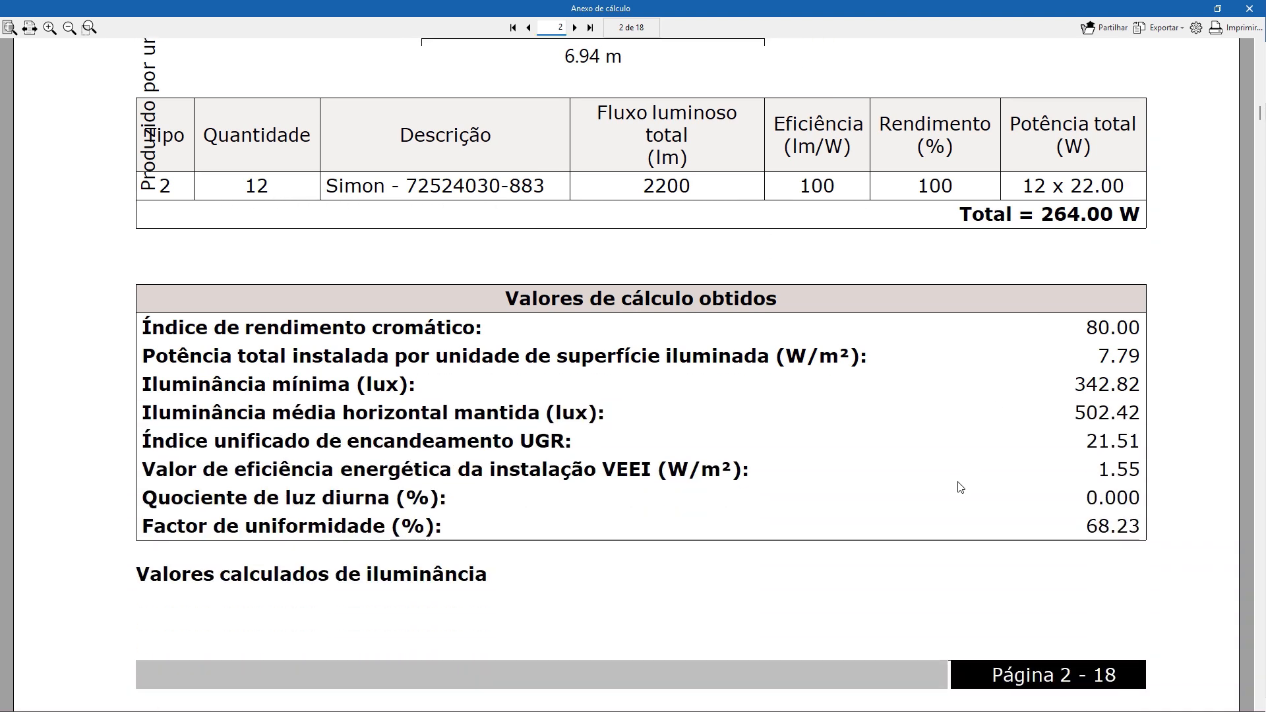
pyautogui.scroll(-3, 962, 482)
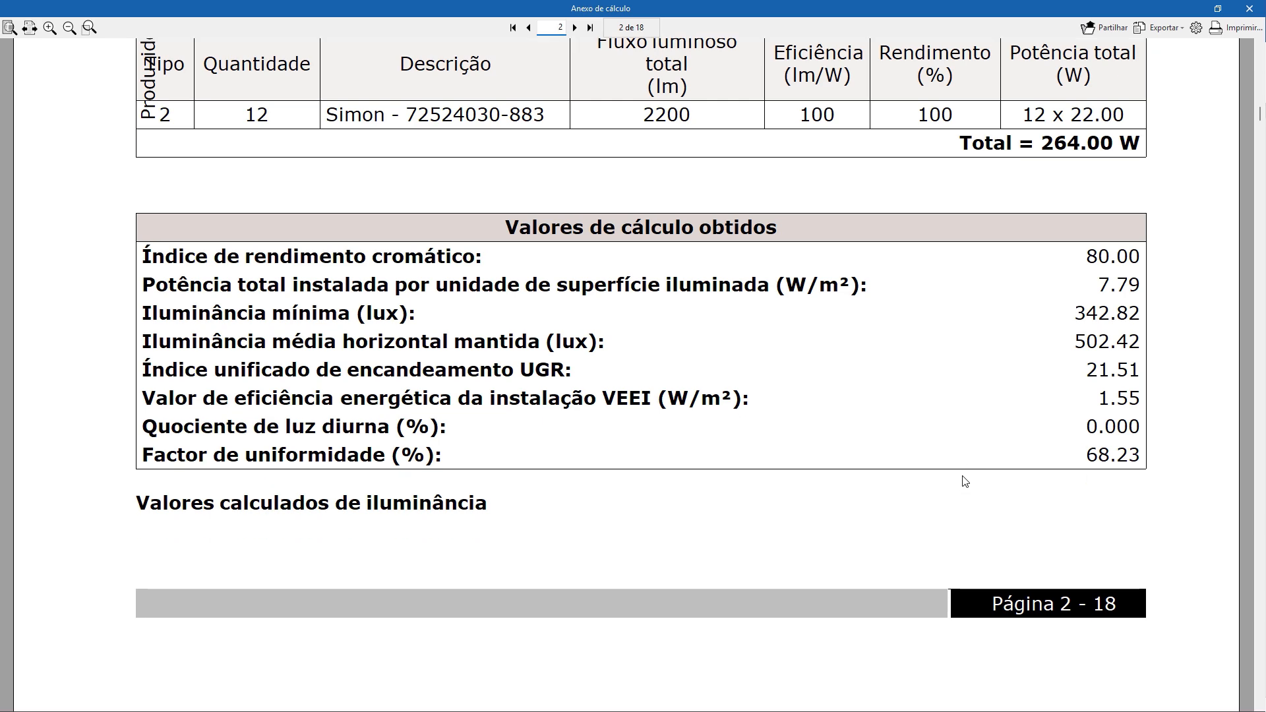
pyautogui.scroll(-8, 969, 472)
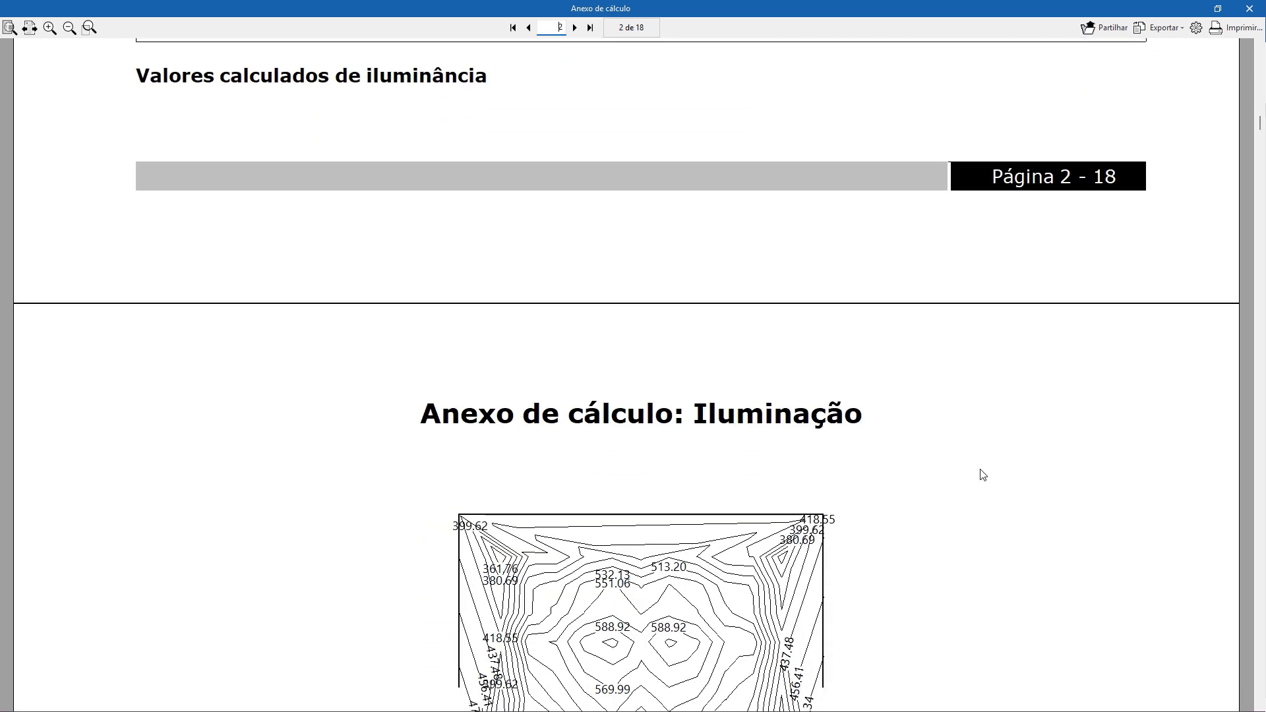
pyautogui.scroll(-7, 874, 402)
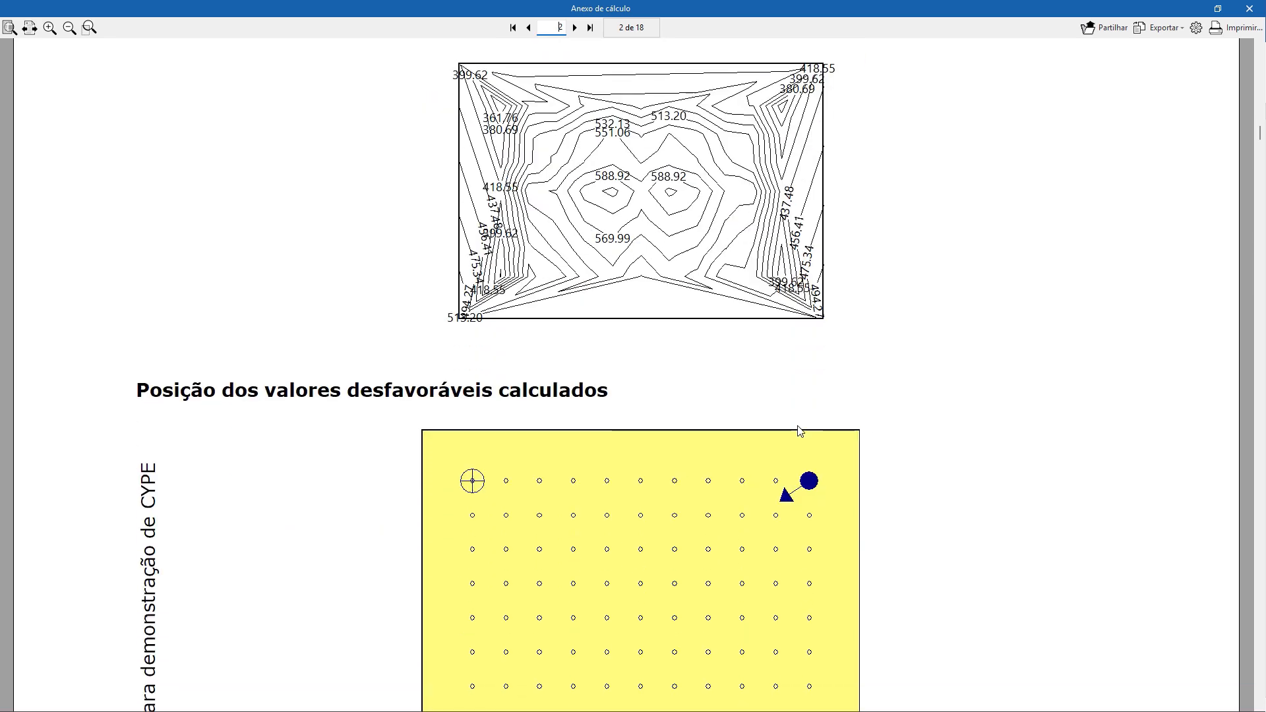
pyautogui.scroll(-1, 772, 395)
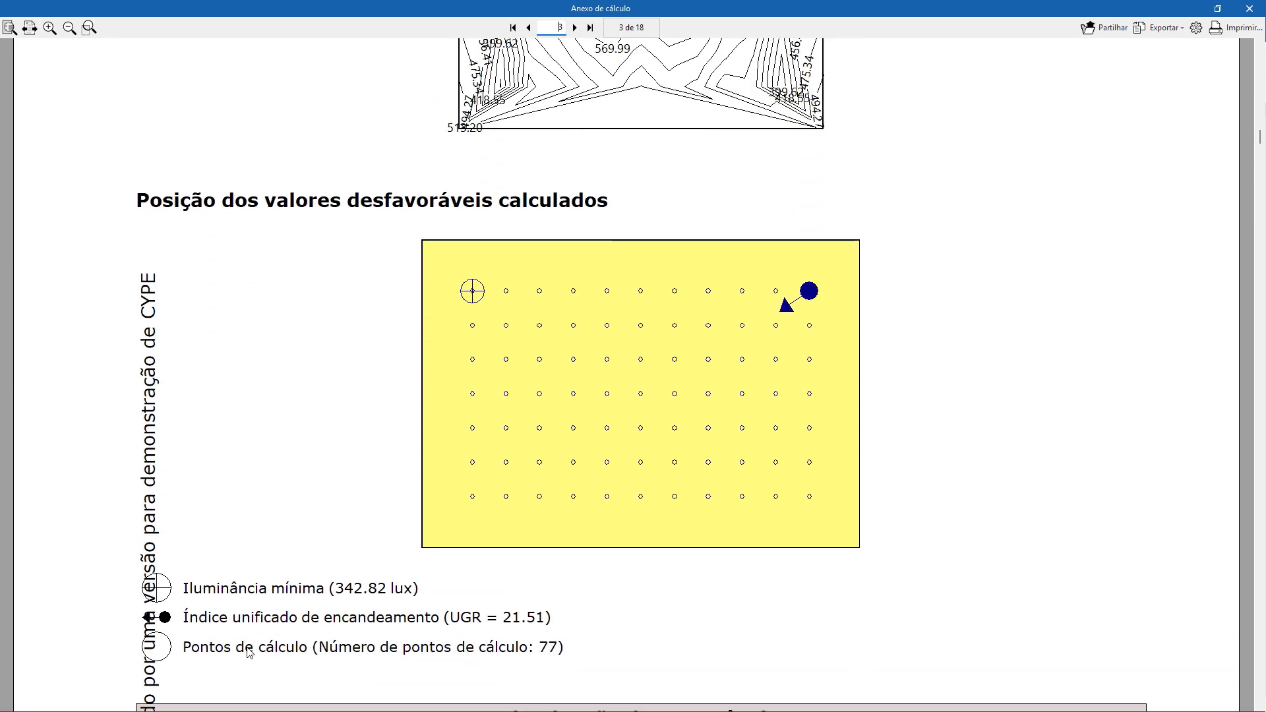
pyautogui.scroll(-1, 257, 593)
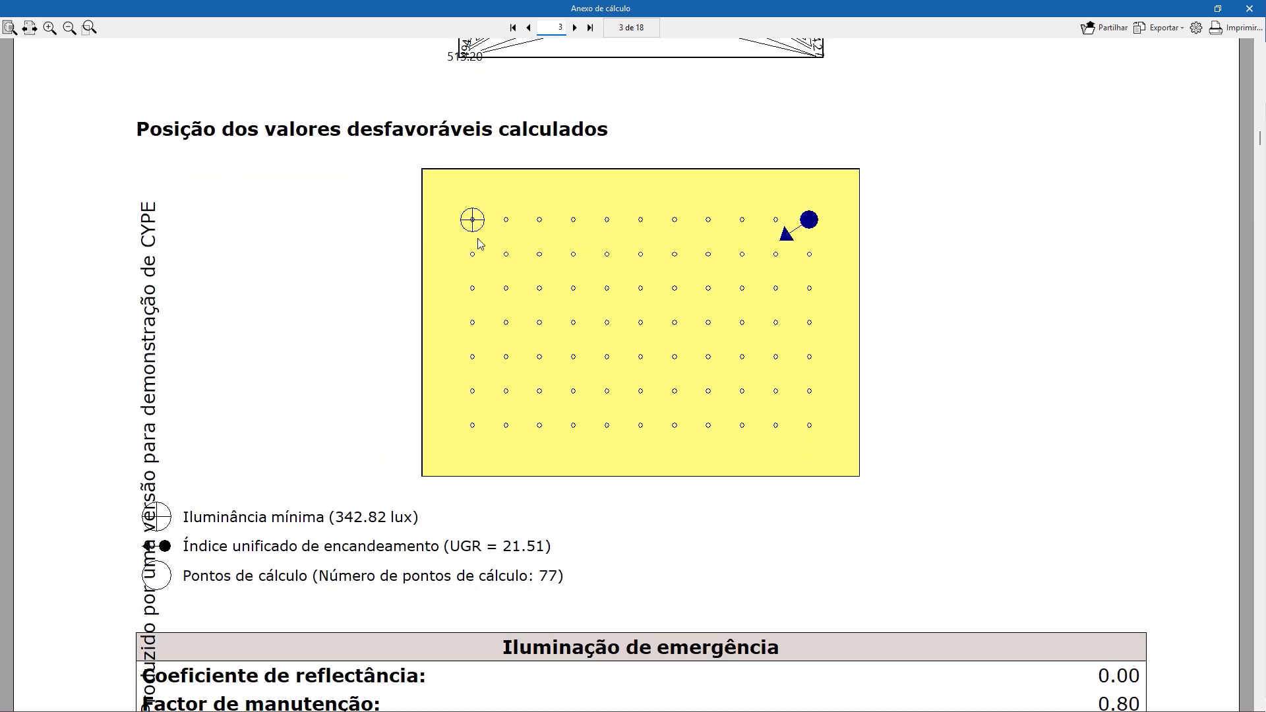
pyautogui.scroll(-4, 454, 504)
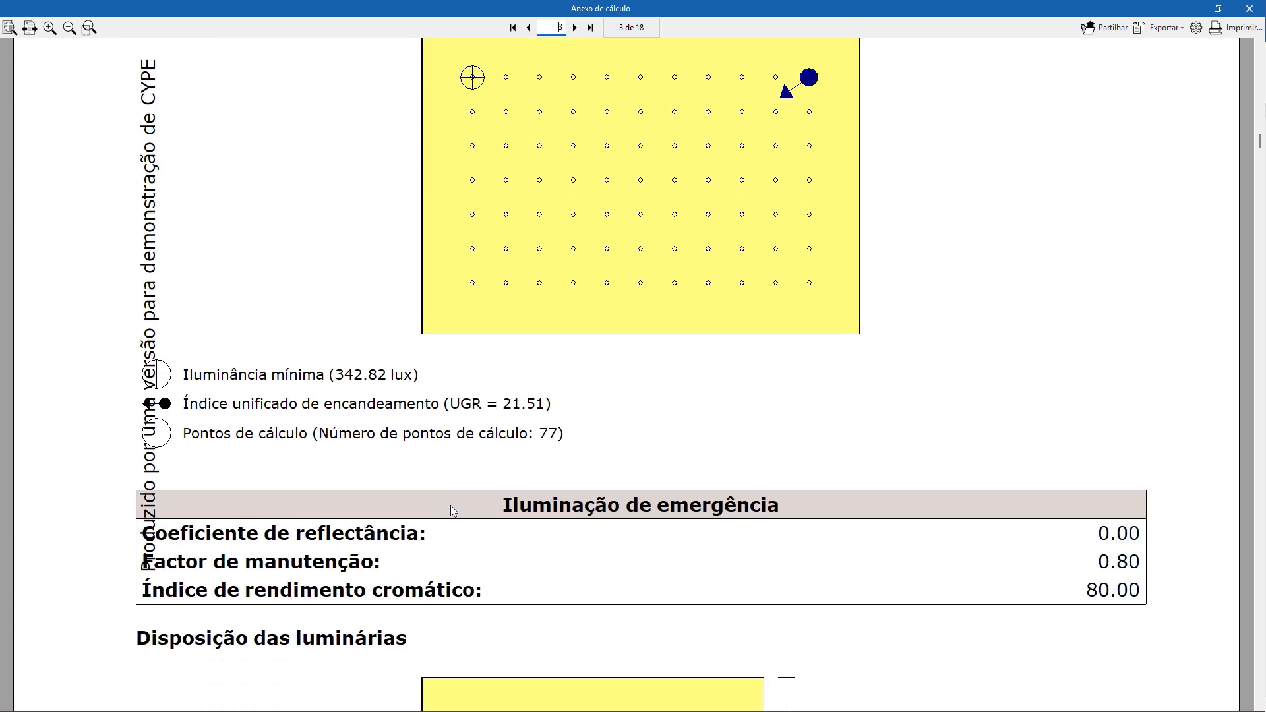
# - Examine the COZINHA emergency lighting section, including luminaire layout, calculated illuminances and evacuation route verification points
pyautogui.scroll(-3, 924, 432)
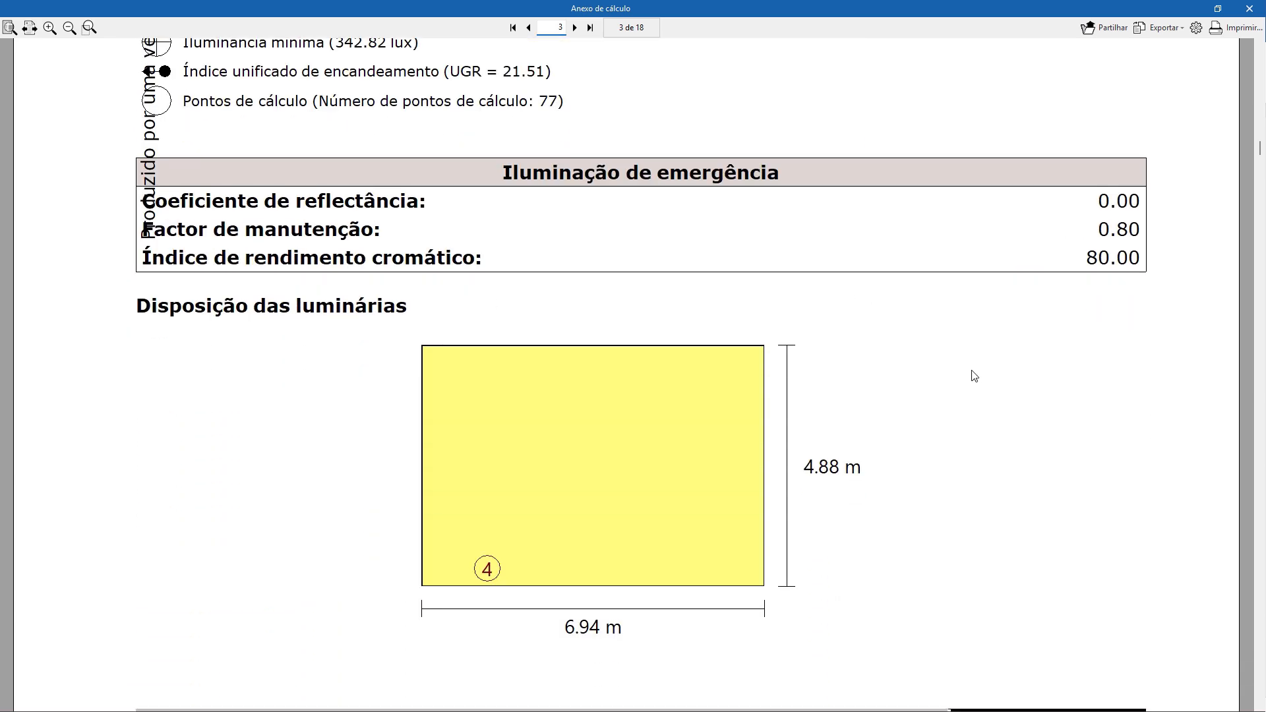
pyautogui.scroll(-6, 478, 504)
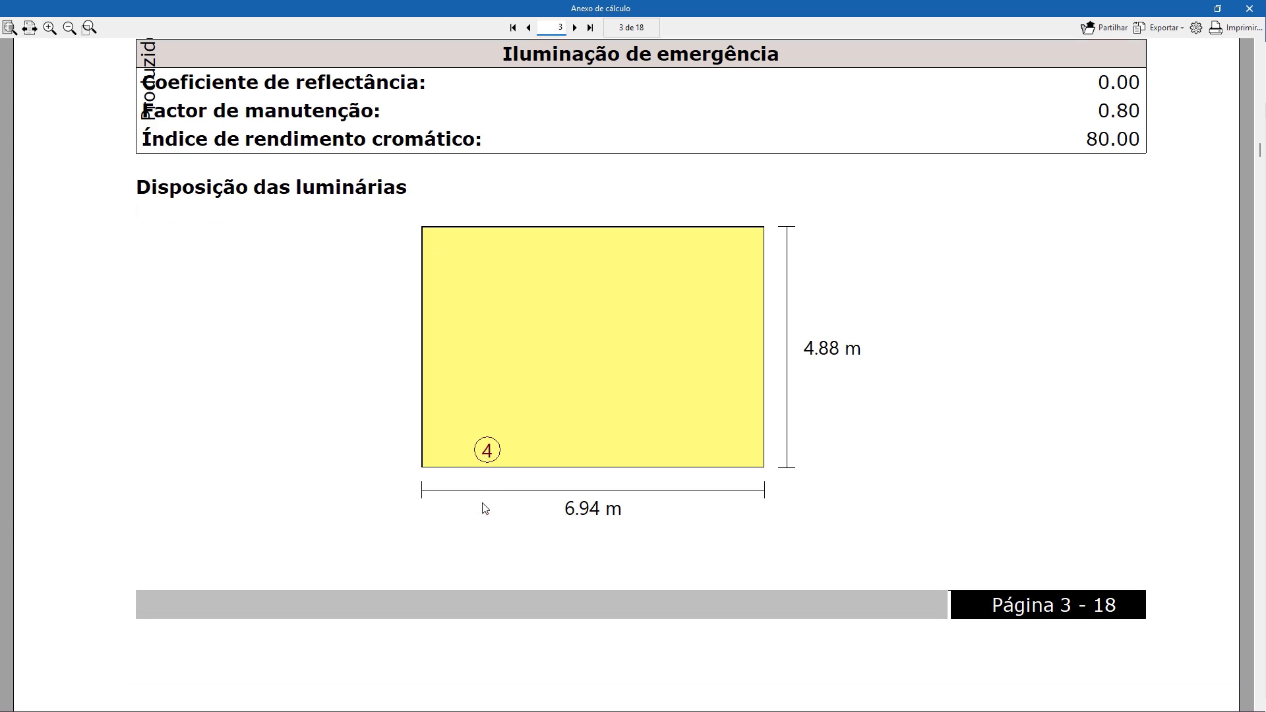
pyautogui.scroll(-1, 478, 500)
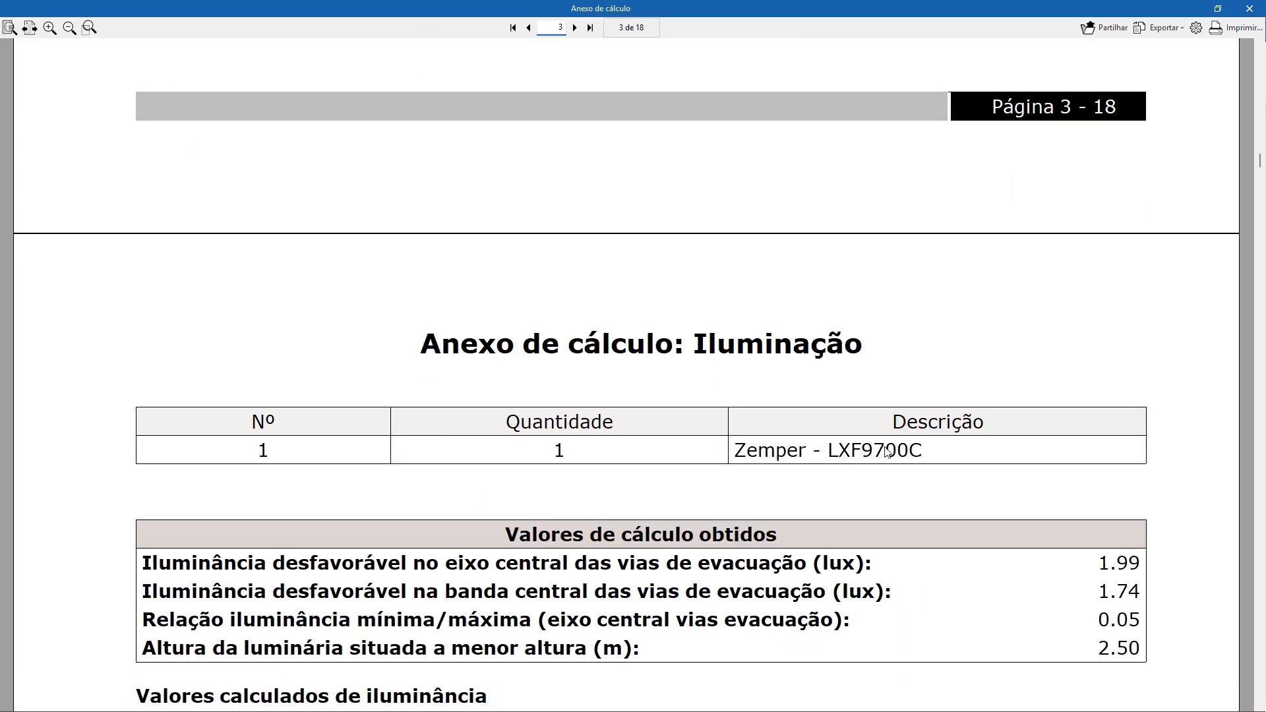
pyautogui.scroll(-4, 706, 452)
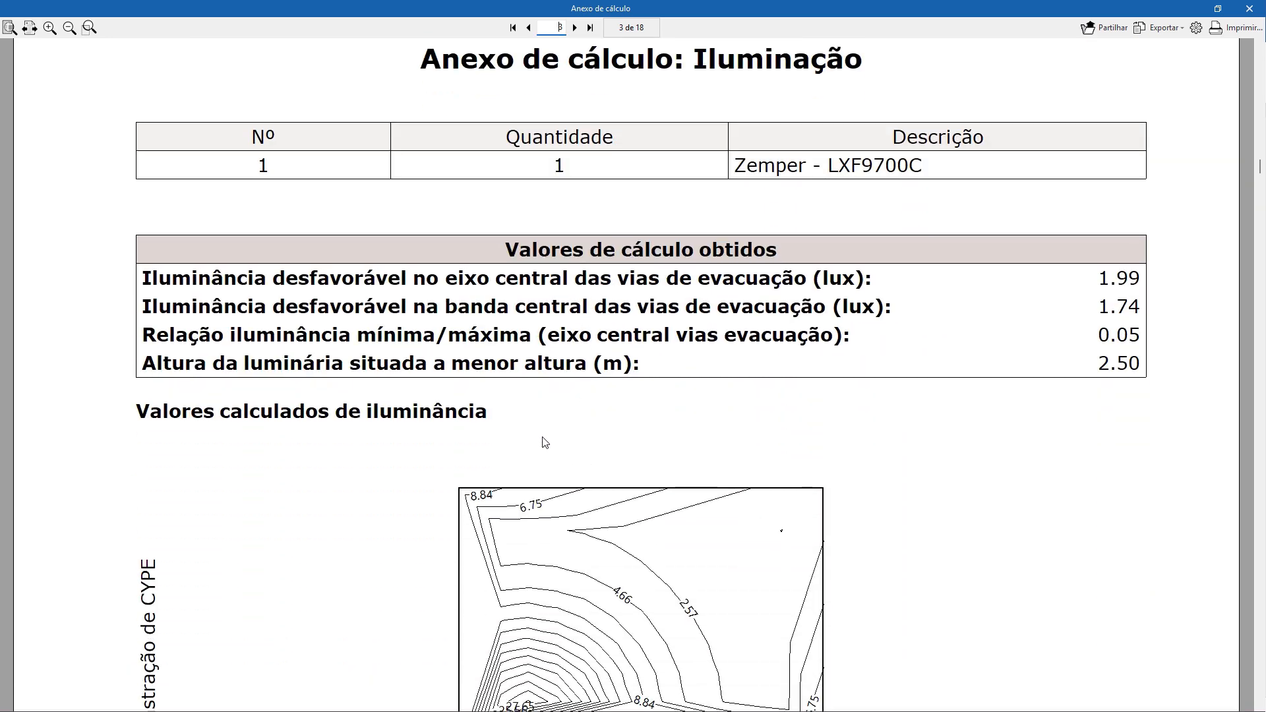
pyautogui.scroll(-1, 708, 281)
pyautogui.scroll(-3, 808, 390)
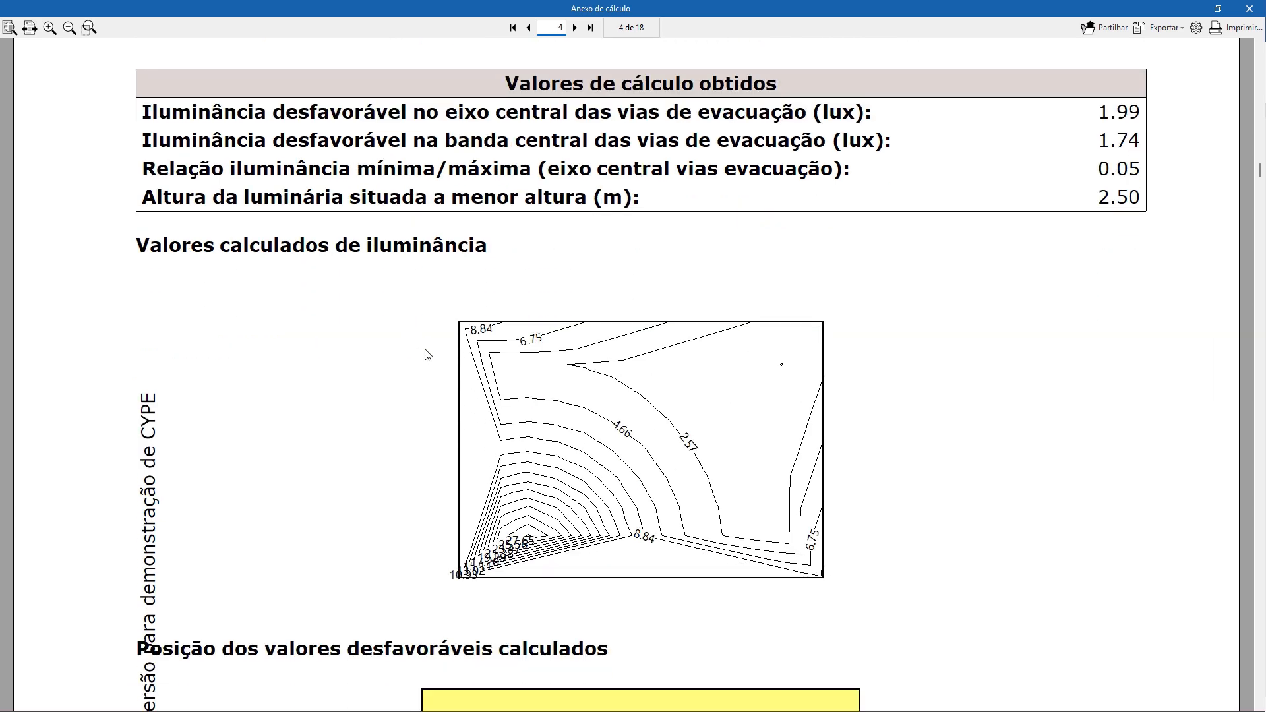
pyautogui.scroll(-8, 427, 355)
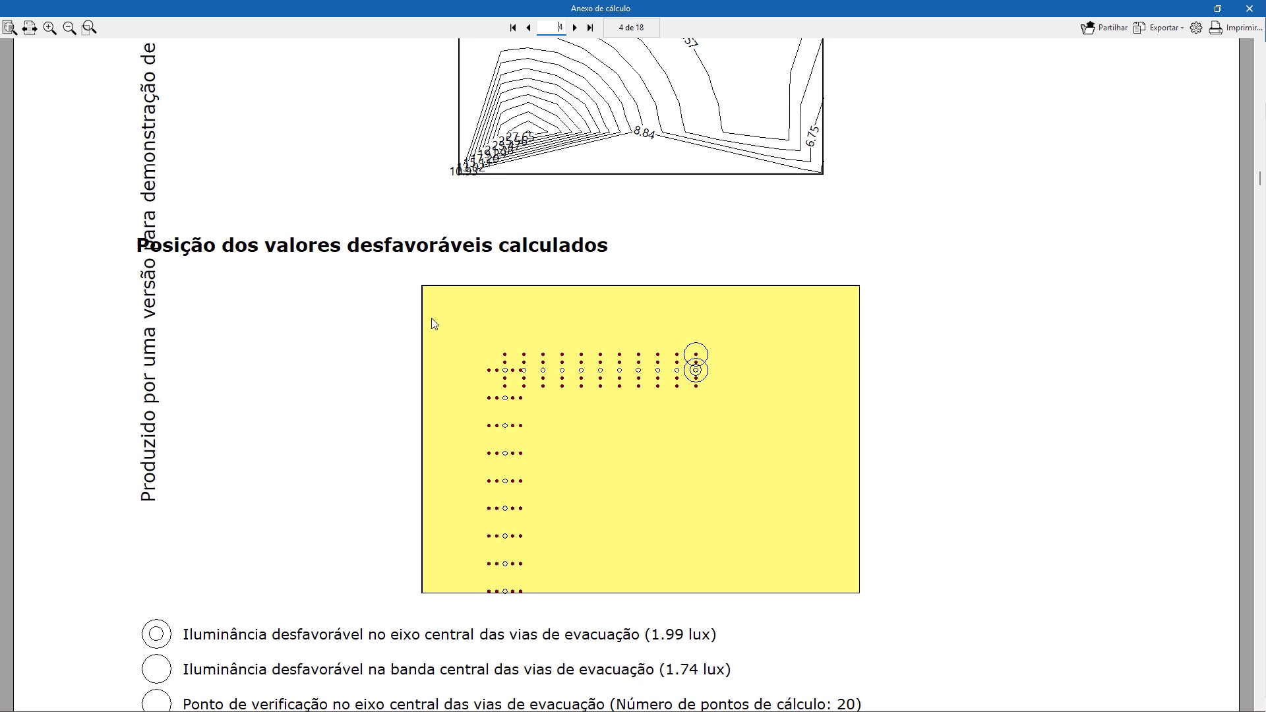
pyautogui.scroll(-3, 521, 436)
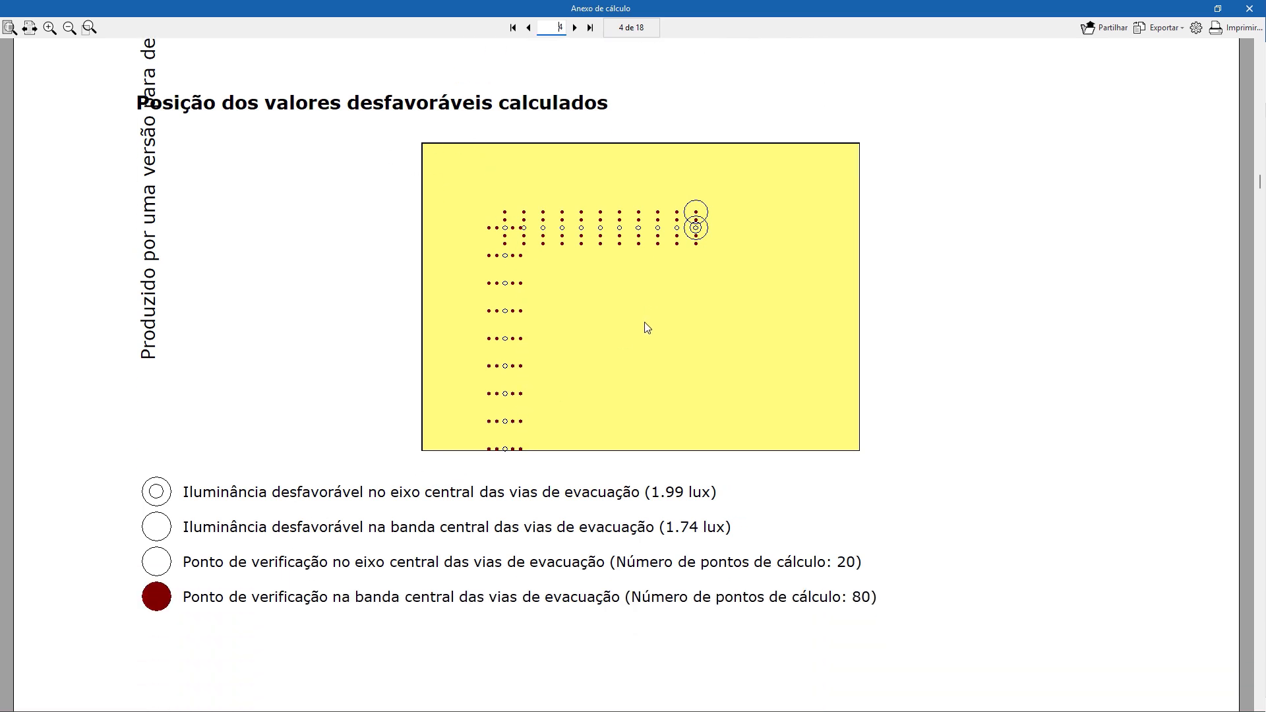
# - Look over the SALÃO normal lighting section and the report's available export formats, then close the report
pyautogui.scroll(-15, 646, 327)
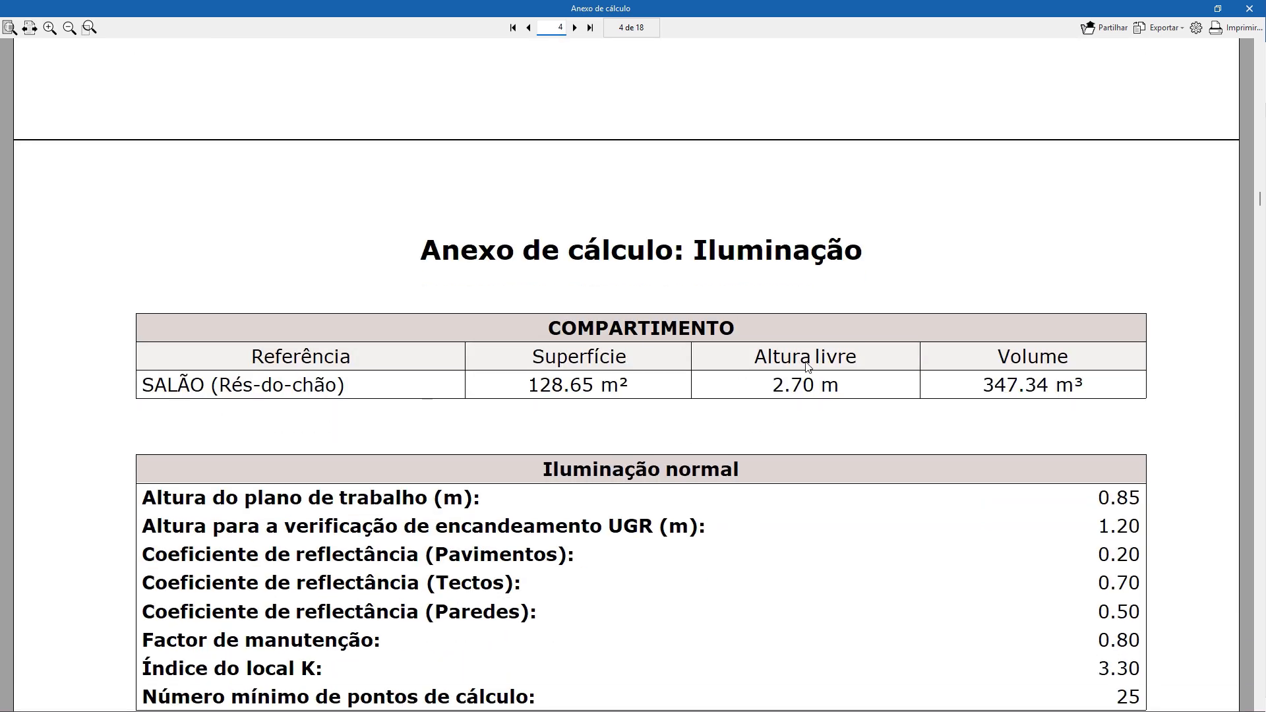
pyautogui.scroll(-20, 808, 367)
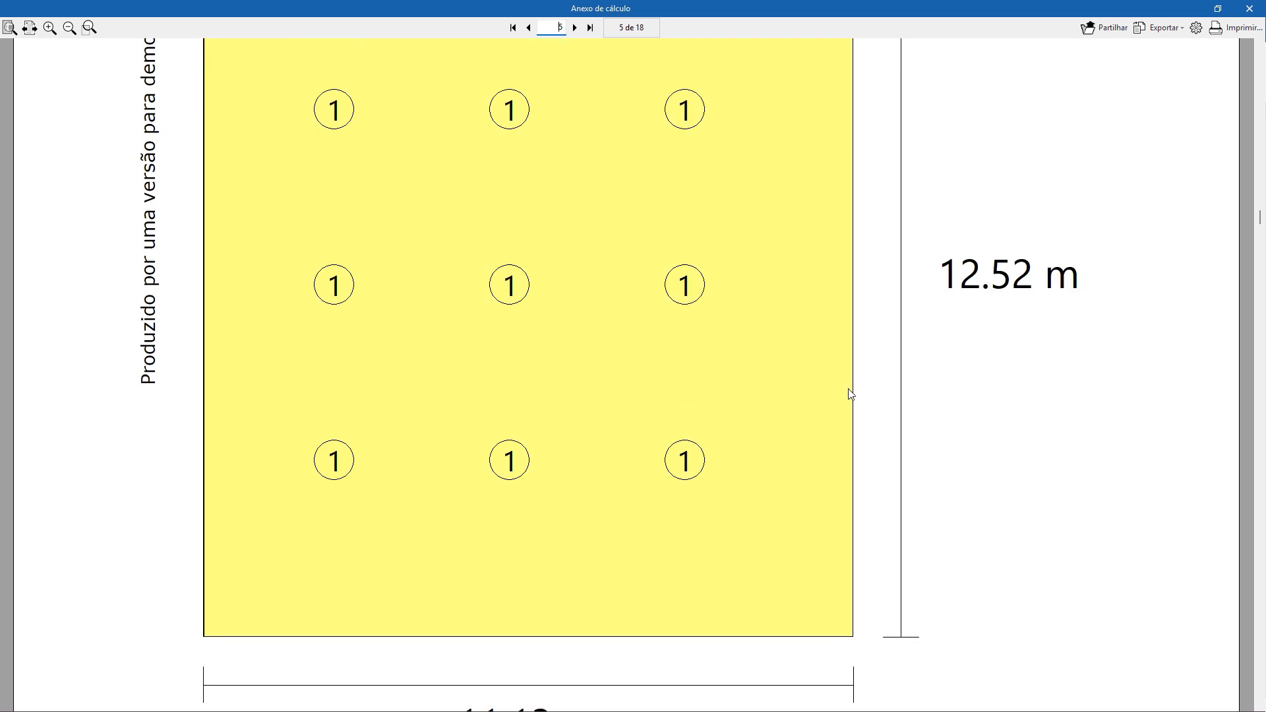
pyautogui.scroll(-10, 849, 394)
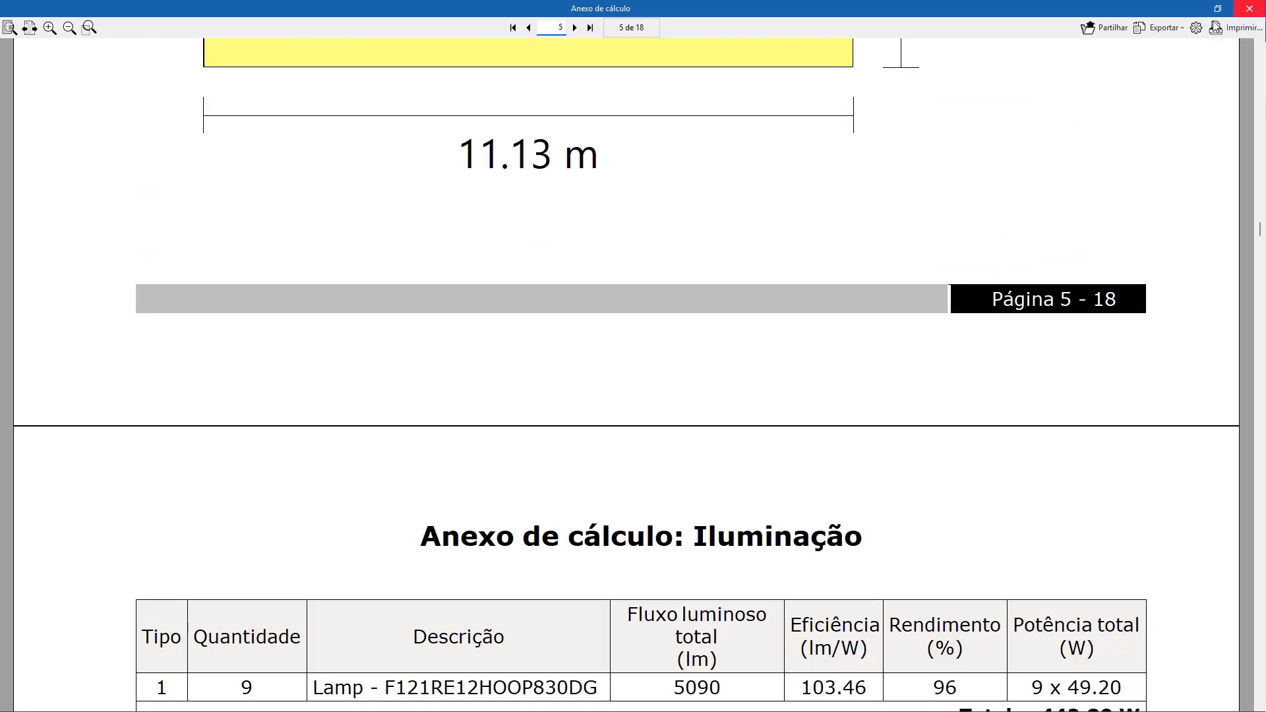
pyautogui.click(1162, 28)
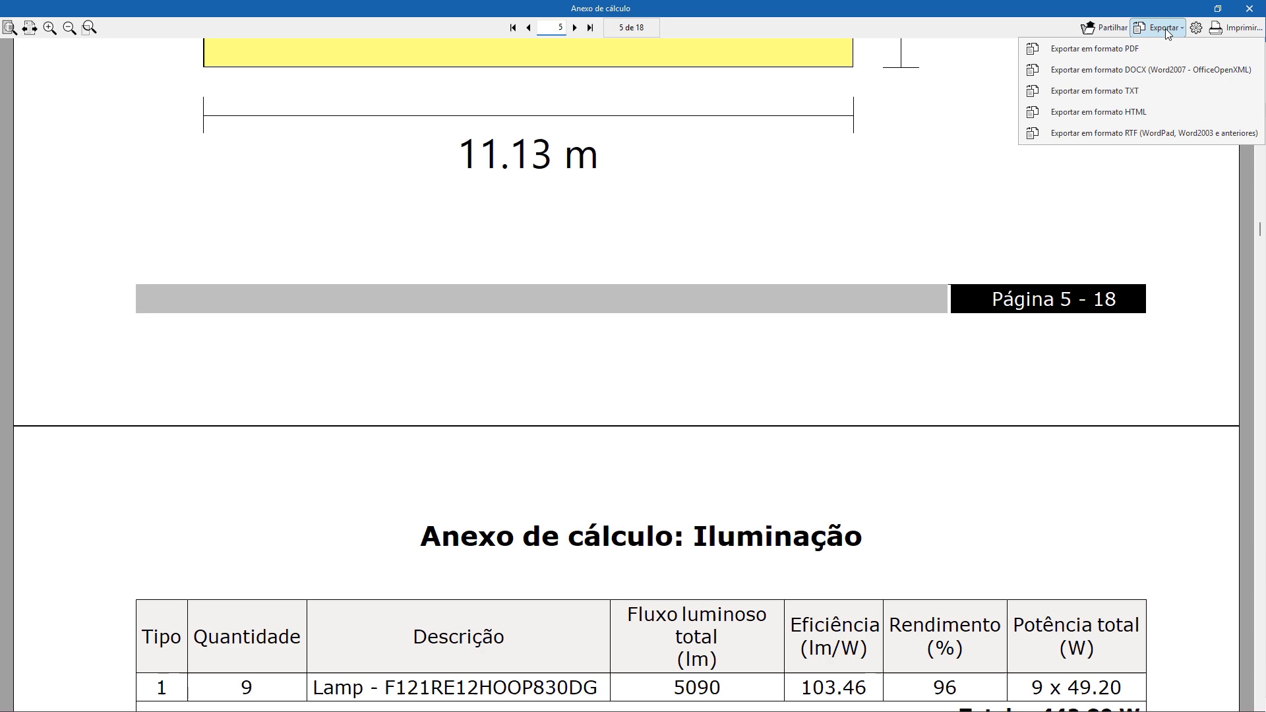
pyautogui.click(1250, 9)
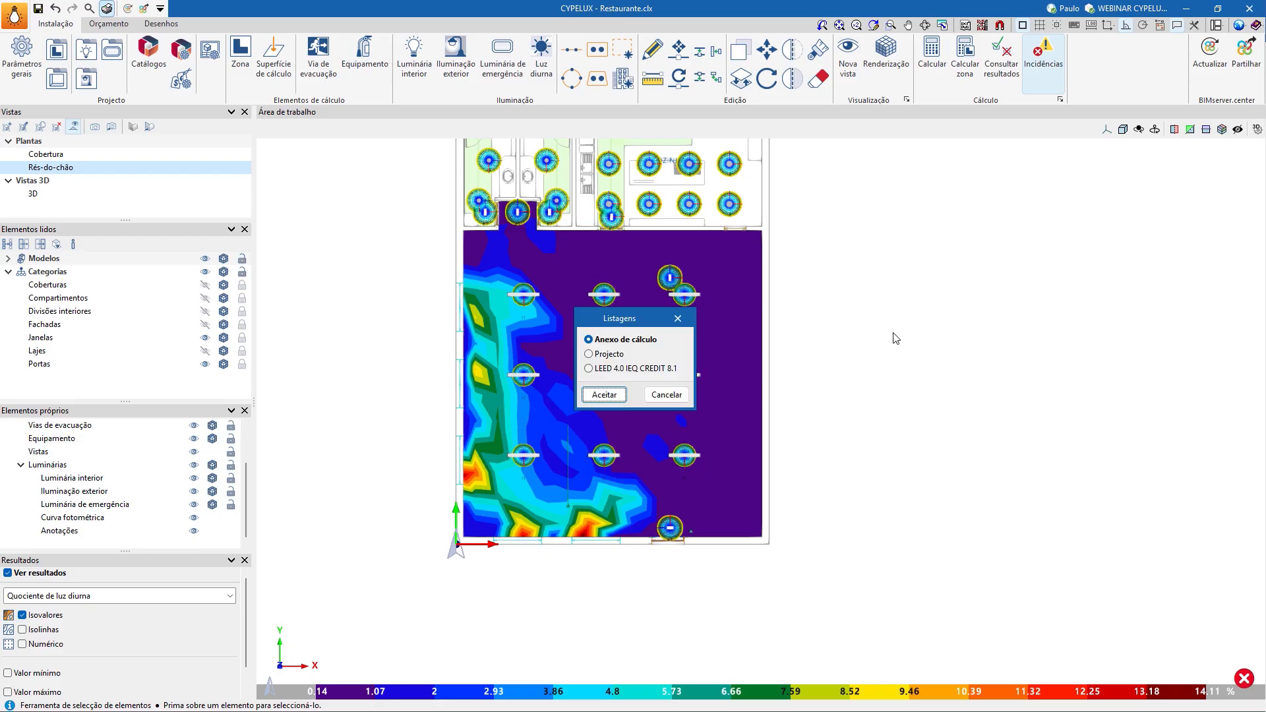
# - Generate the "Projecto" report and read through its index of zone checks
pyautogui.click(604, 396)
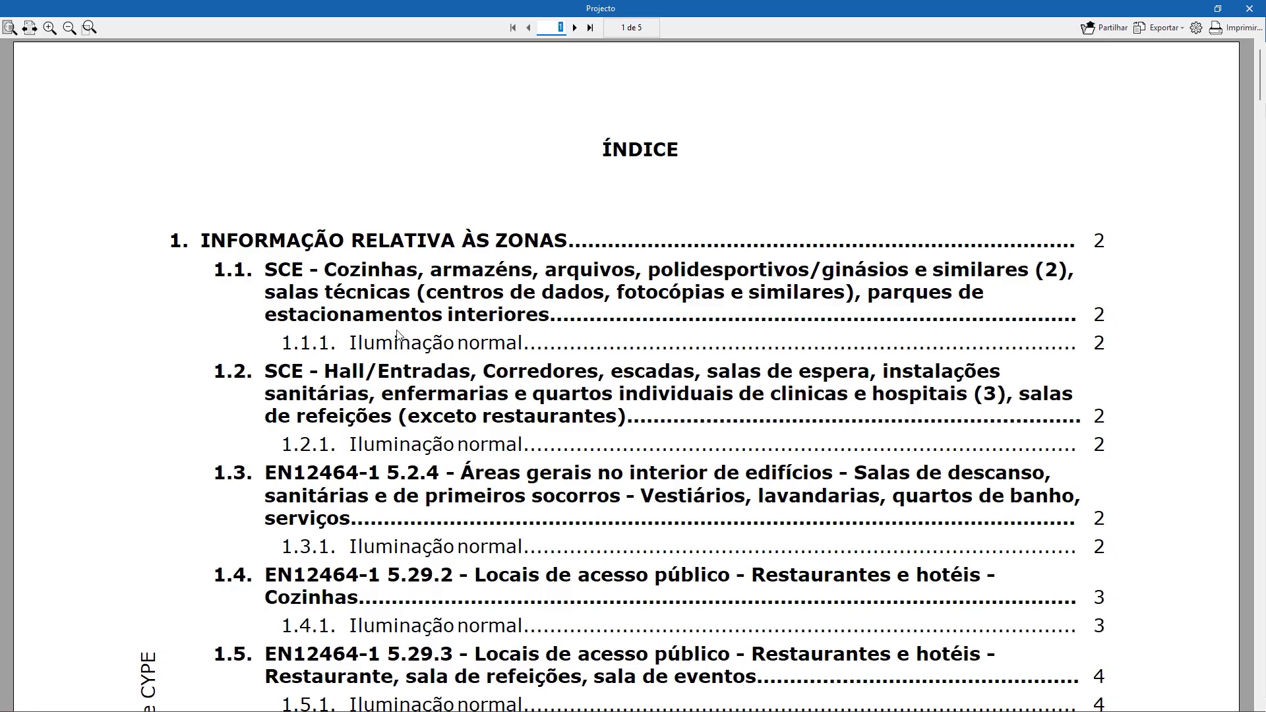
pyautogui.scroll(-5, 402, 455)
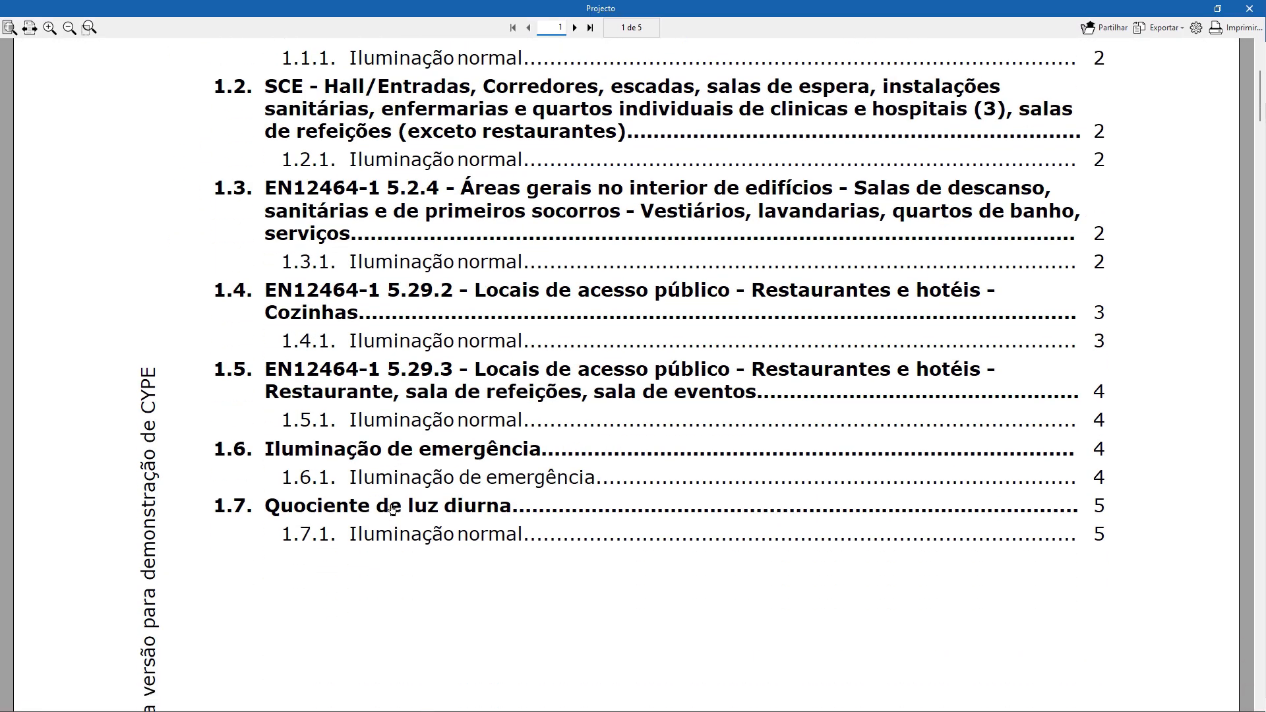
pyautogui.scroll(-2, 399, 462)
pyautogui.scroll(3, 399, 459)
pyautogui.scroll(2, 401, 457)
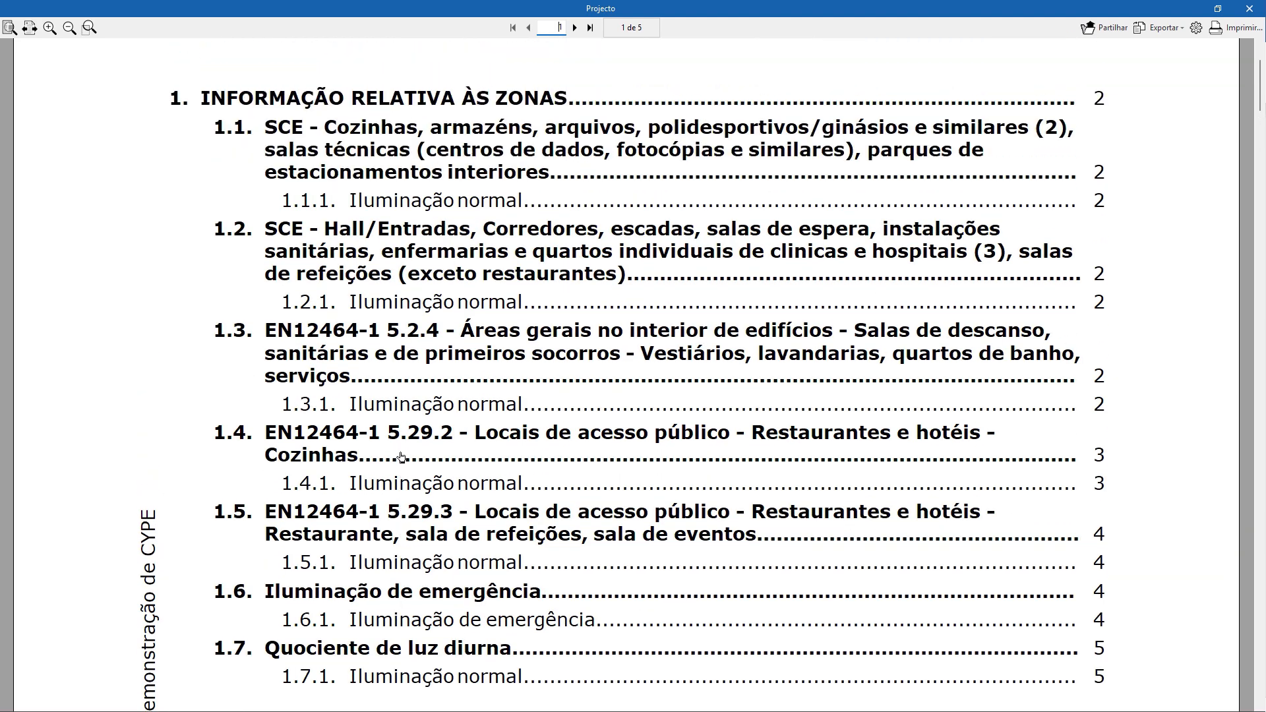
pyautogui.scroll(-3, 470, 179)
# - Read the Projecto report's lighting power density (DPI/100lux) checks for the COZINHA, WCH and WCS zones
pyautogui.click(574, 27)
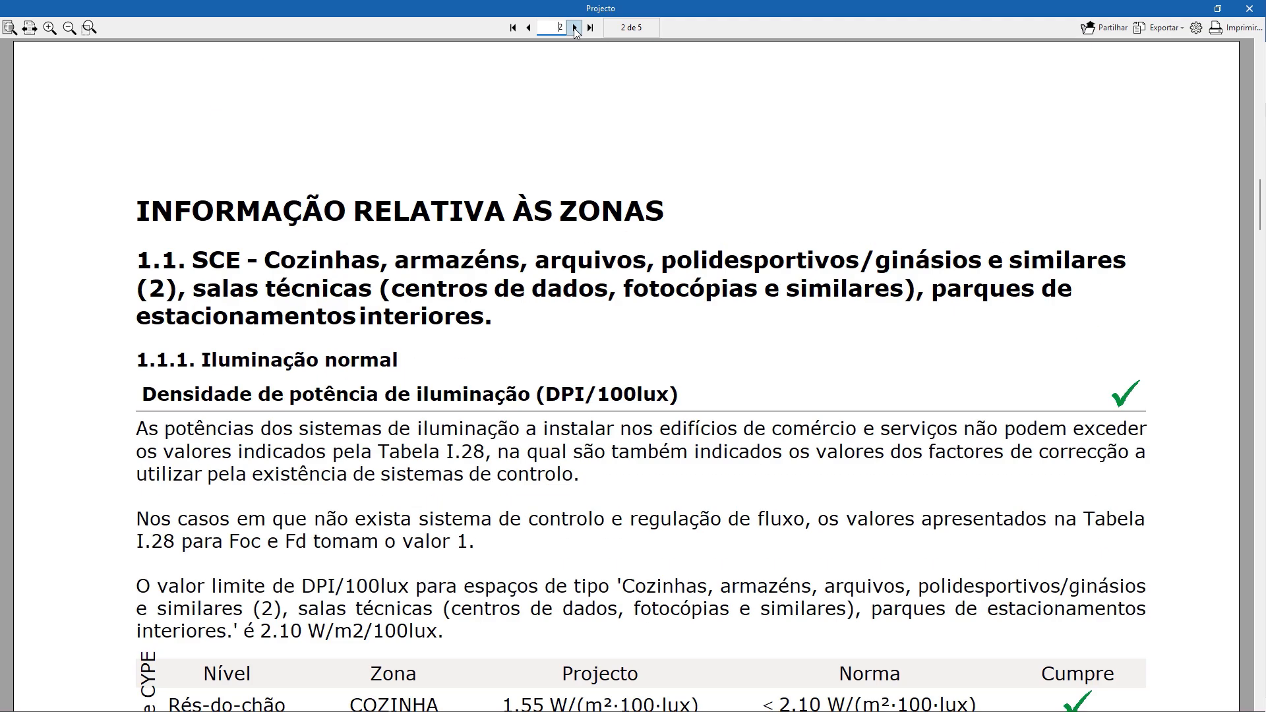
pyautogui.scroll(-3, 528, 356)
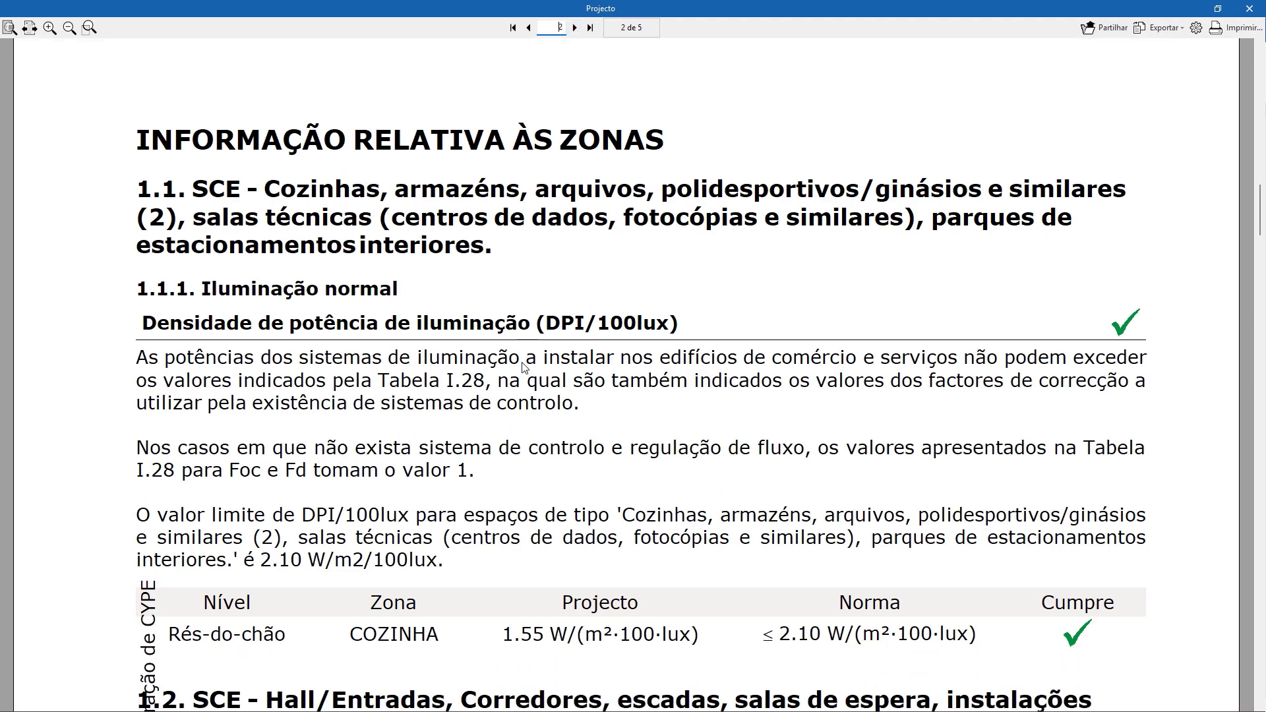
pyautogui.scroll(-12, 460, 323)
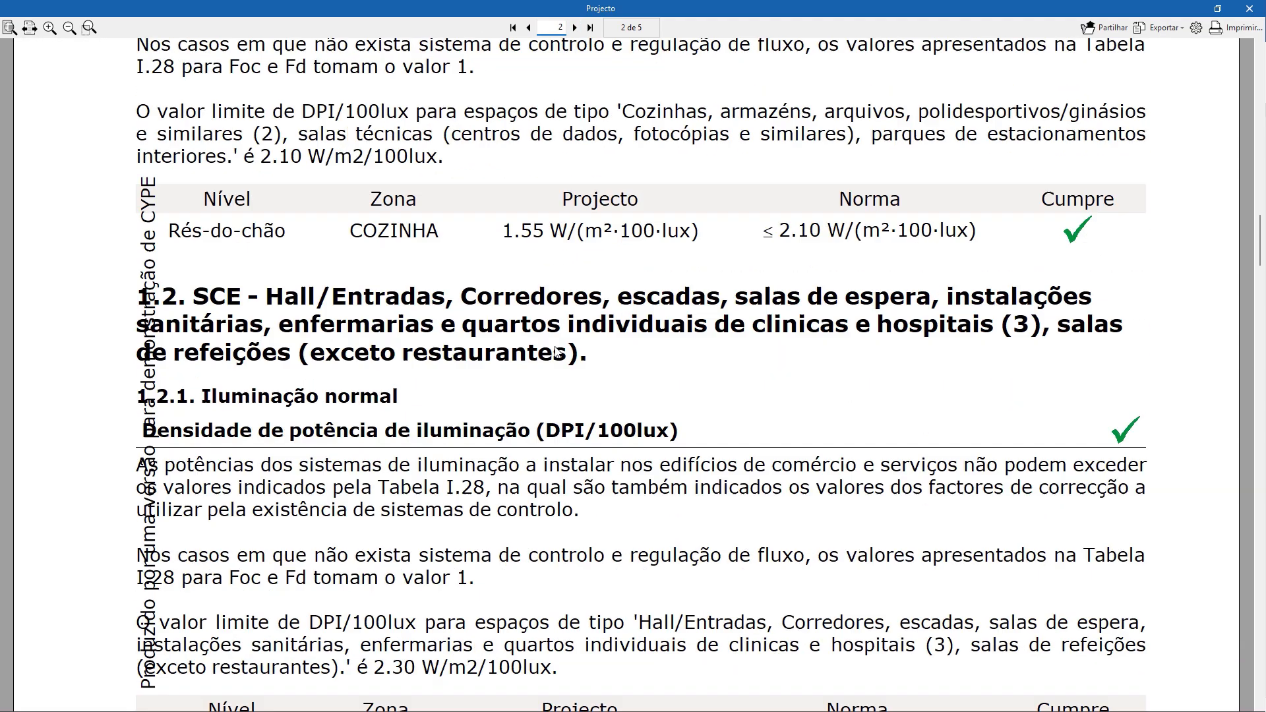
pyautogui.scroll(4, 730, 367)
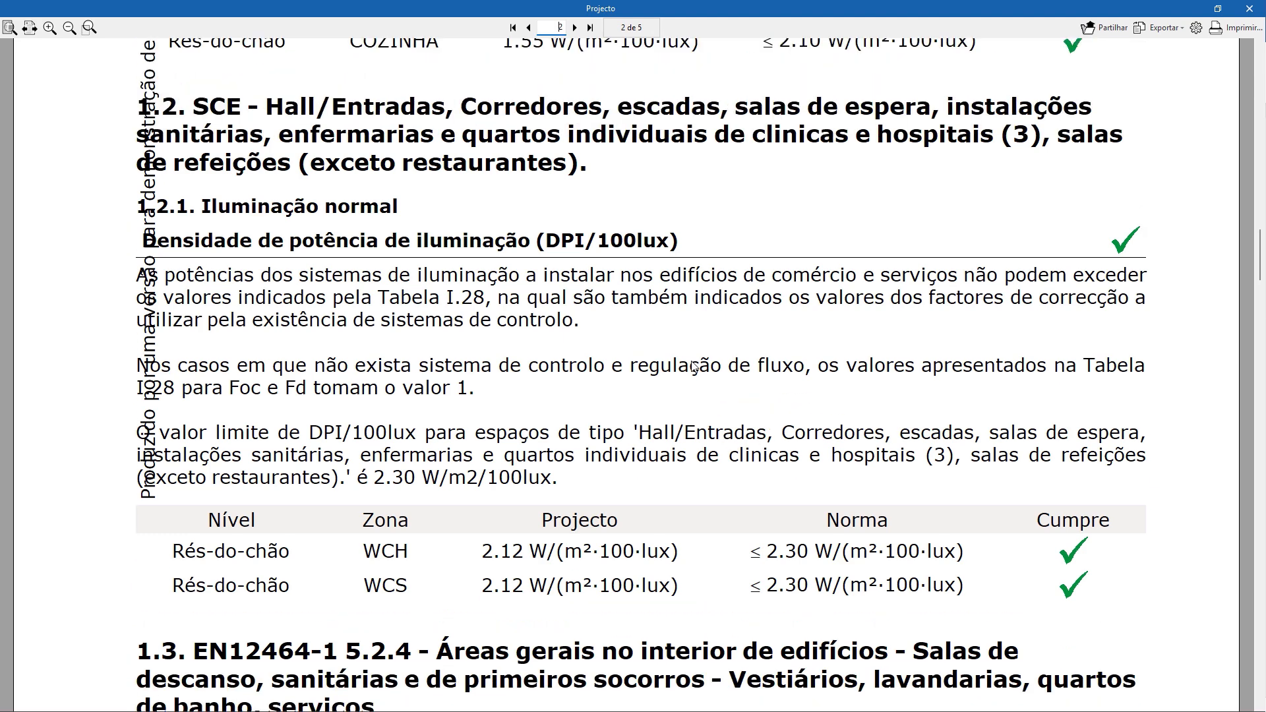
pyautogui.scroll(-5, 396, 293)
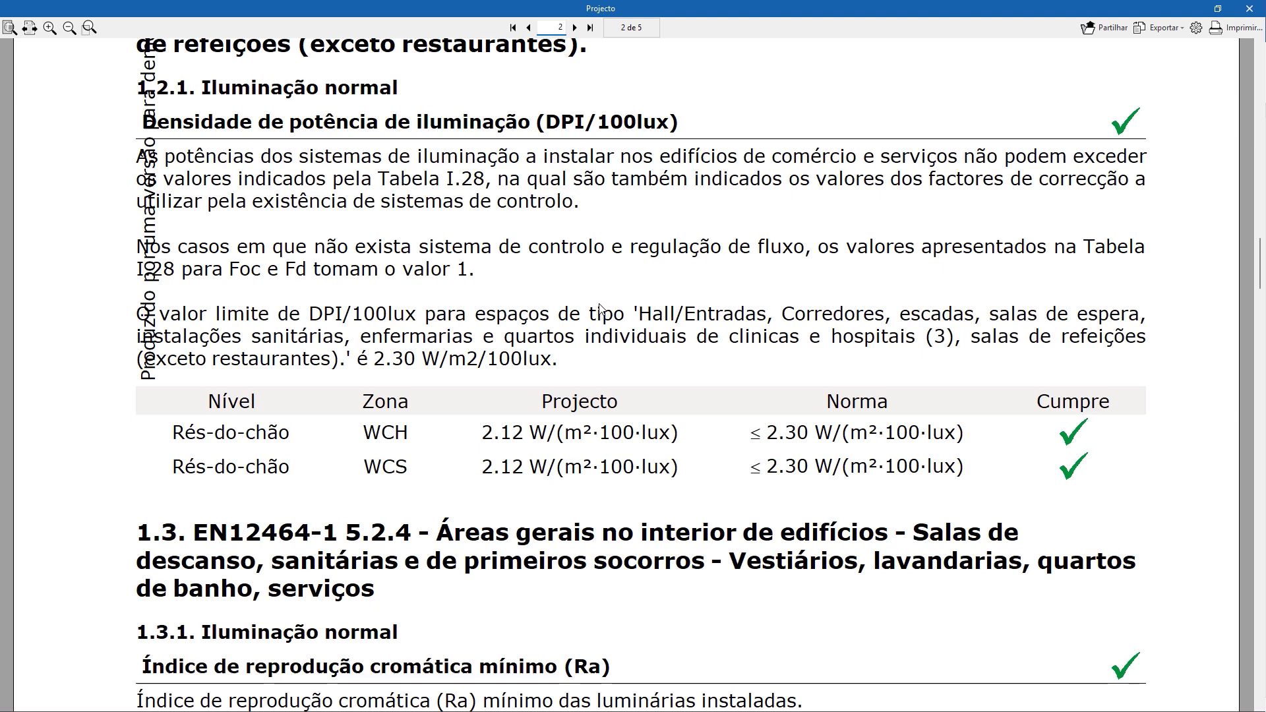
pyautogui.scroll(-2, 600, 310)
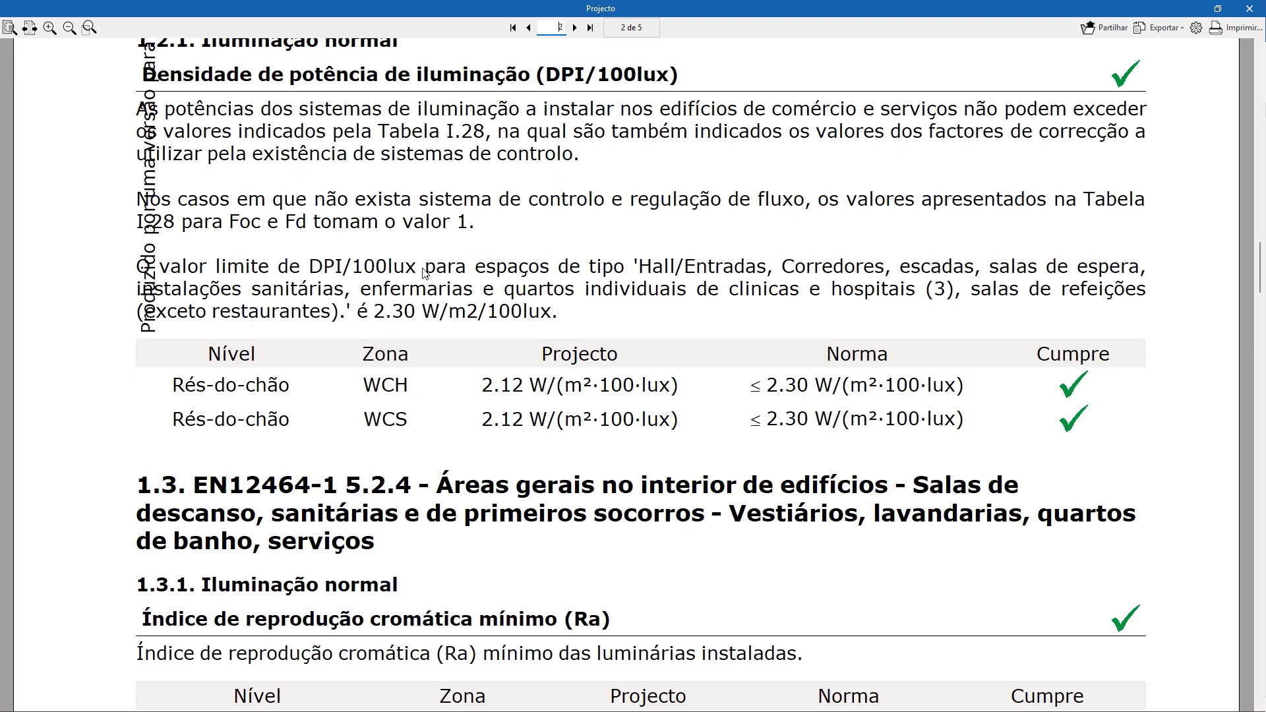
pyautogui.scroll(-5, 423, 272)
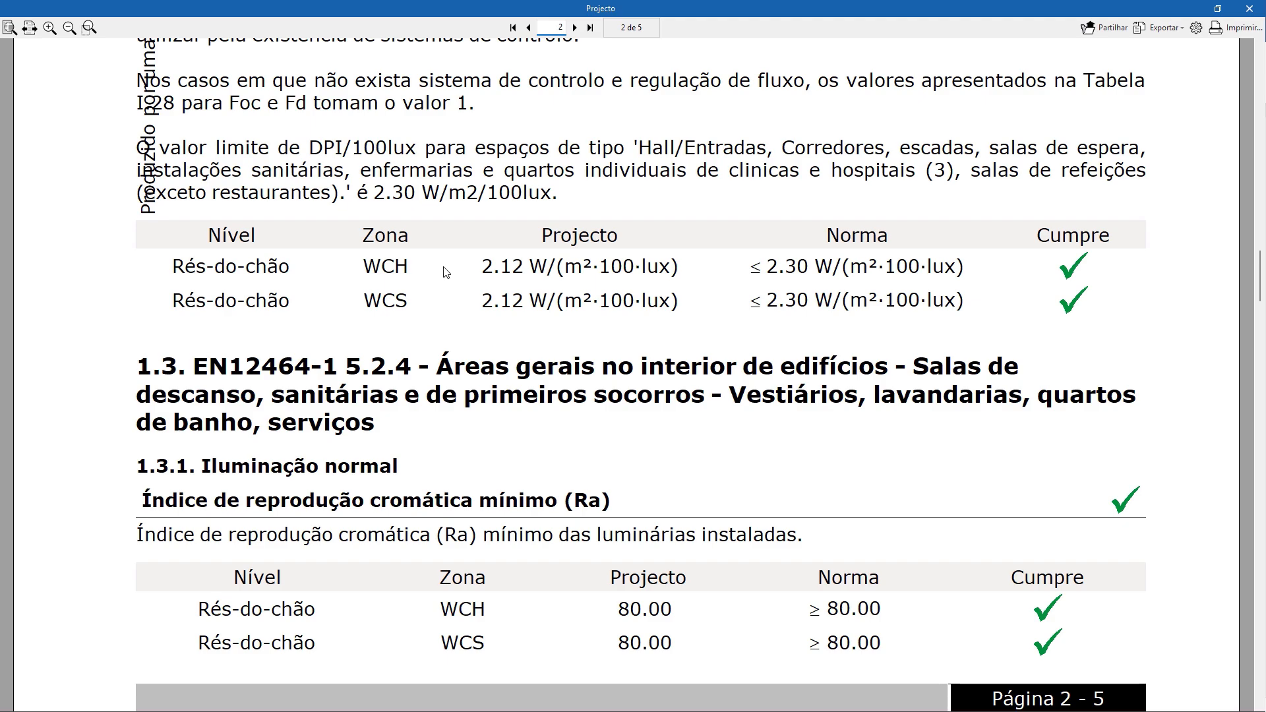
# - Examine the report's EN12464-1 illuminance, uniformity and UGR checks for WCH and WCS, then close the report
pyautogui.scroll(-10, 445, 271)
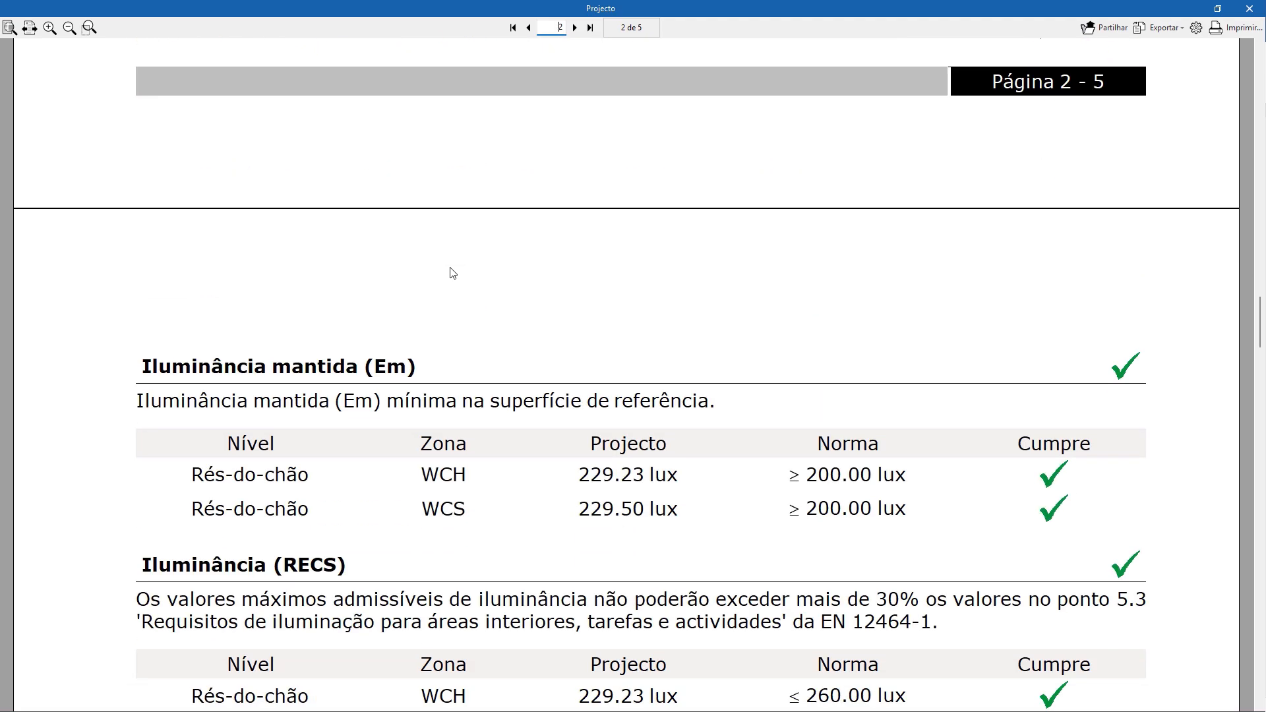
pyautogui.scroll(-11, 452, 272)
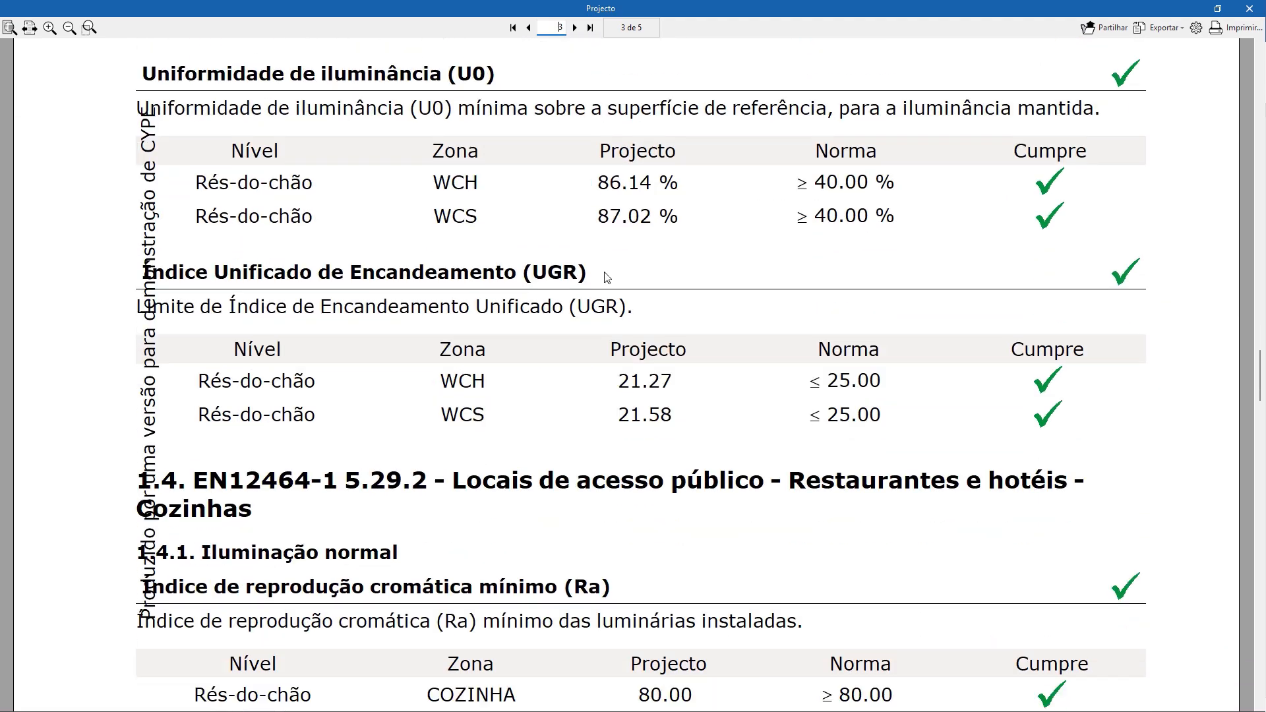
pyautogui.scroll(-1, 607, 277)
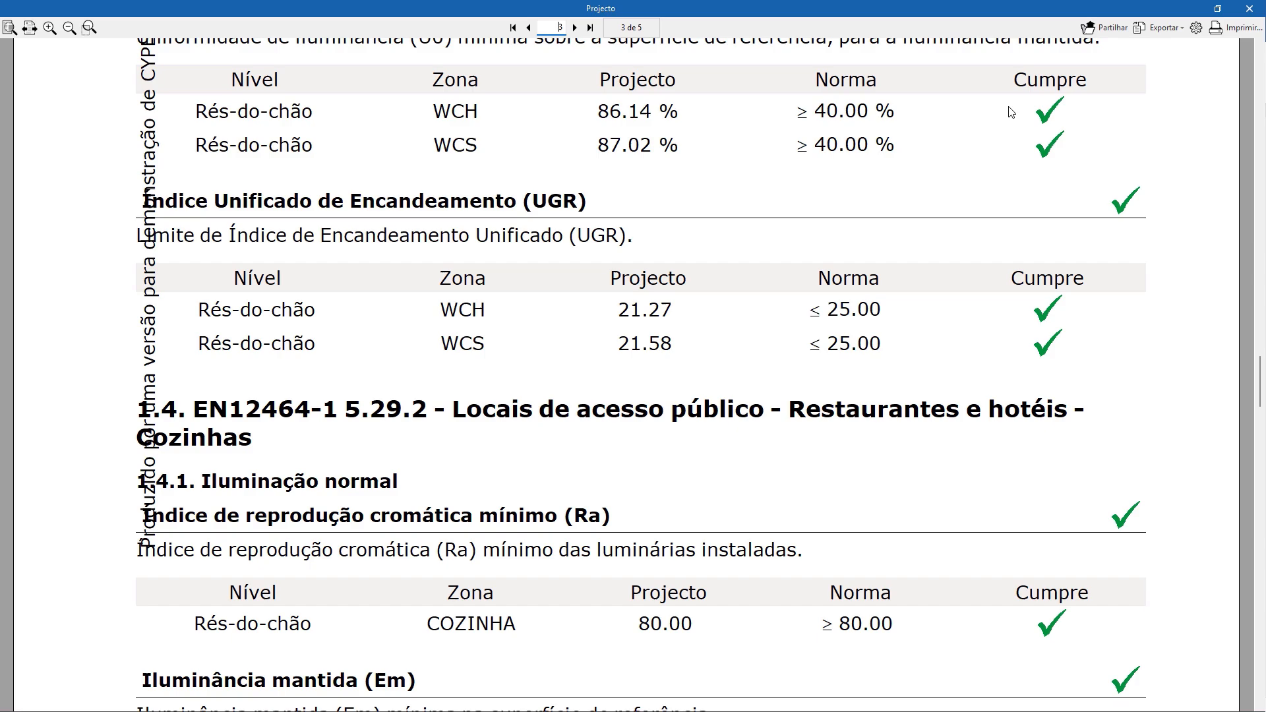
pyautogui.click(1249, 8)
# - Generate the LEED 4.0 IEQ CREDIT 8.1 report and read its summary of project information and occupied-area percentages
pyautogui.click(650, 368)
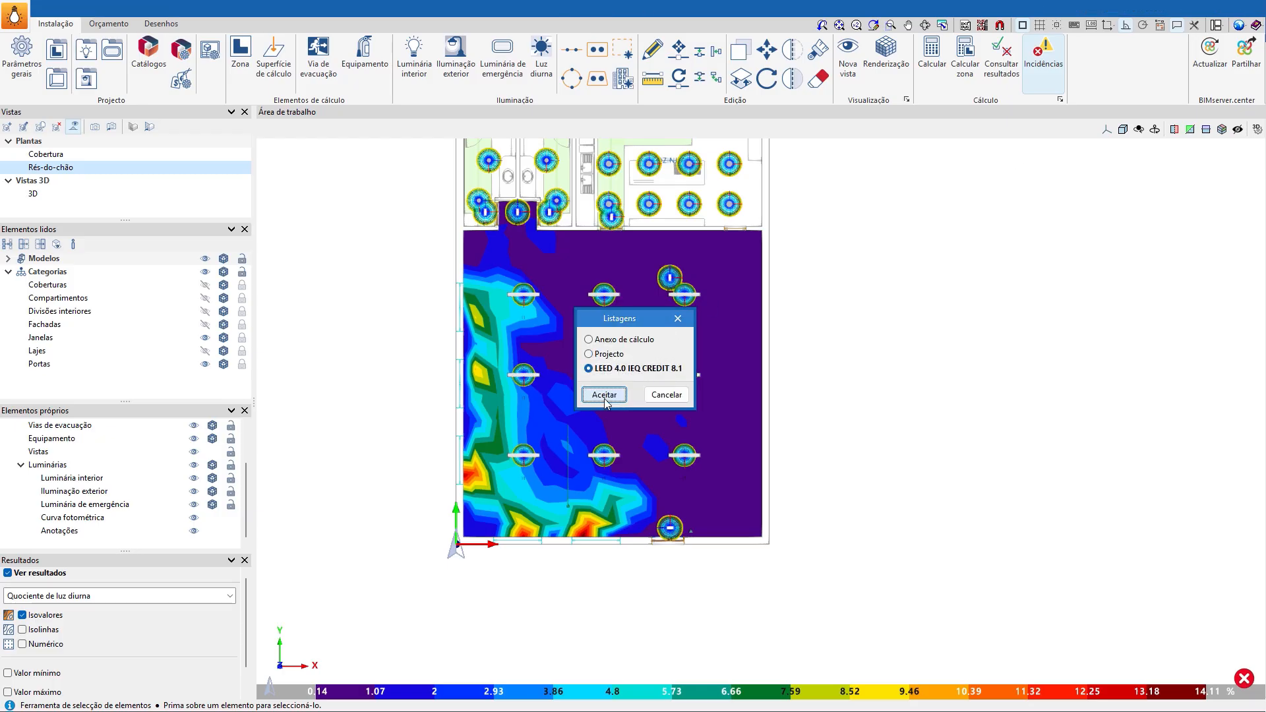
pyautogui.click(604, 396)
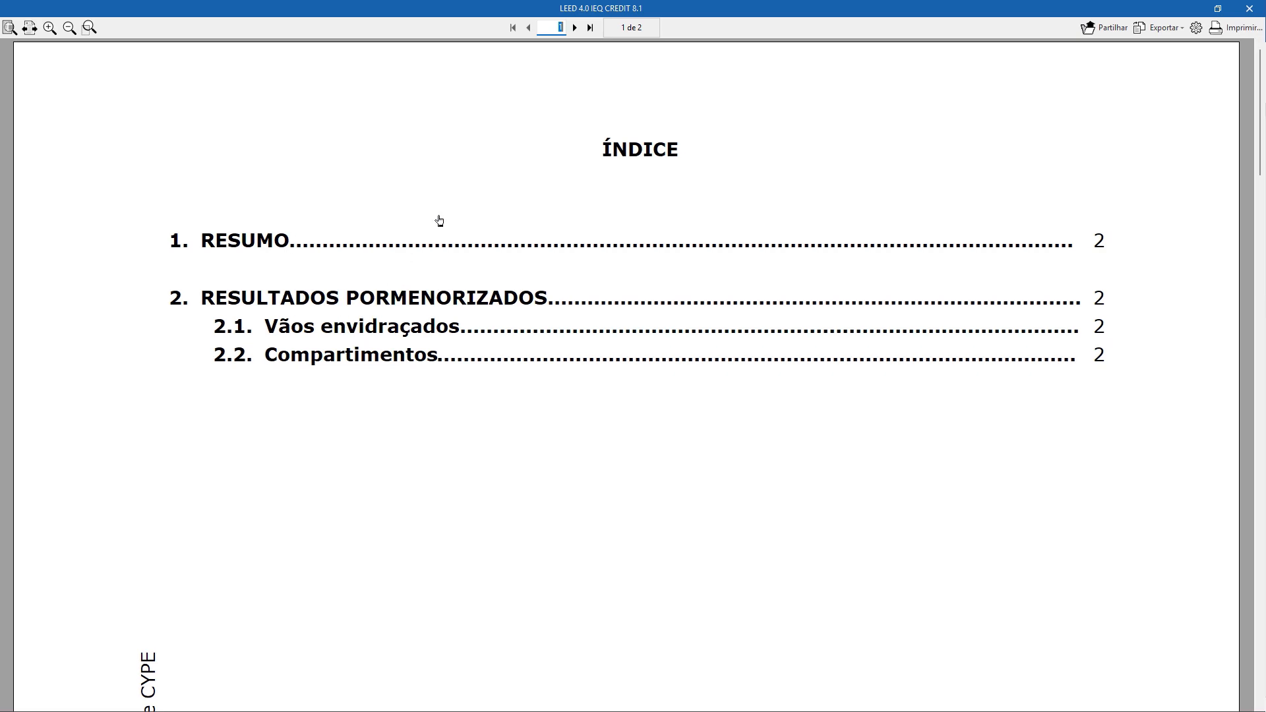
pyautogui.click(574, 27)
pyautogui.scroll(-2, 537, 319)
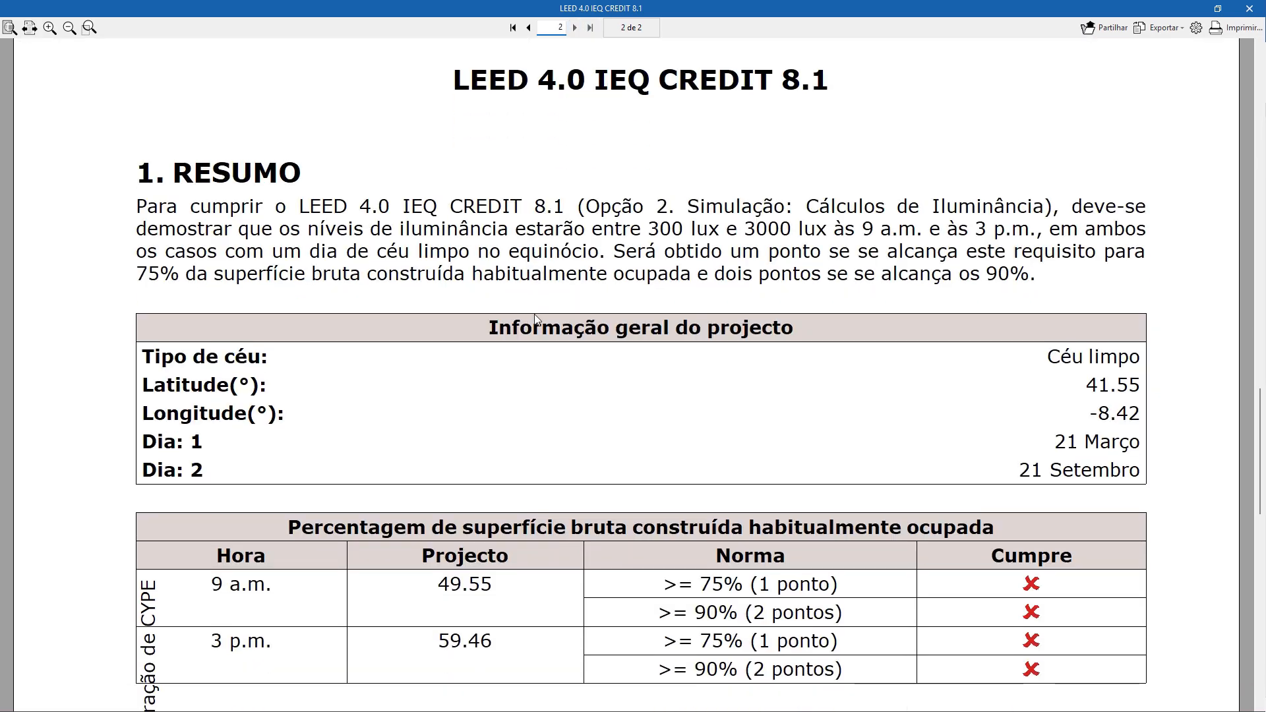
pyautogui.scroll(-3, 538, 321)
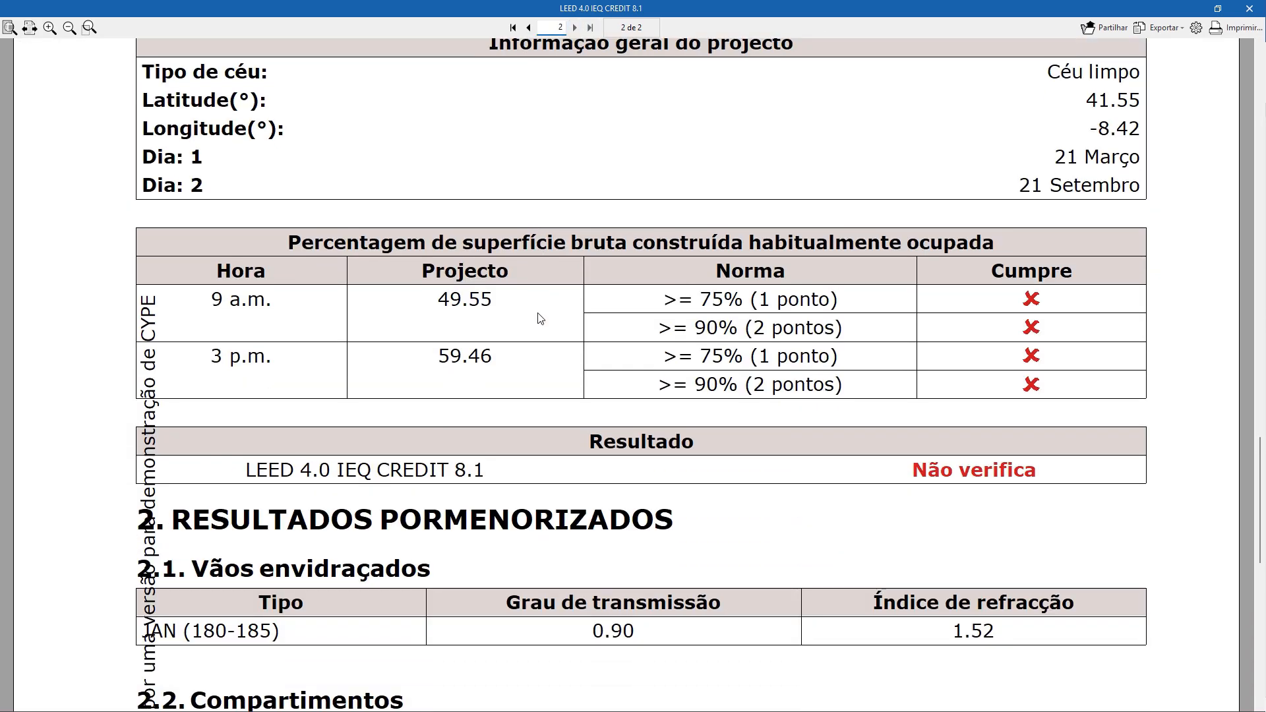
# - Examine the LEED report's result and its detailed glazing and compartment tables, then close the report and the report selection
pyautogui.scroll(-3, 538, 319)
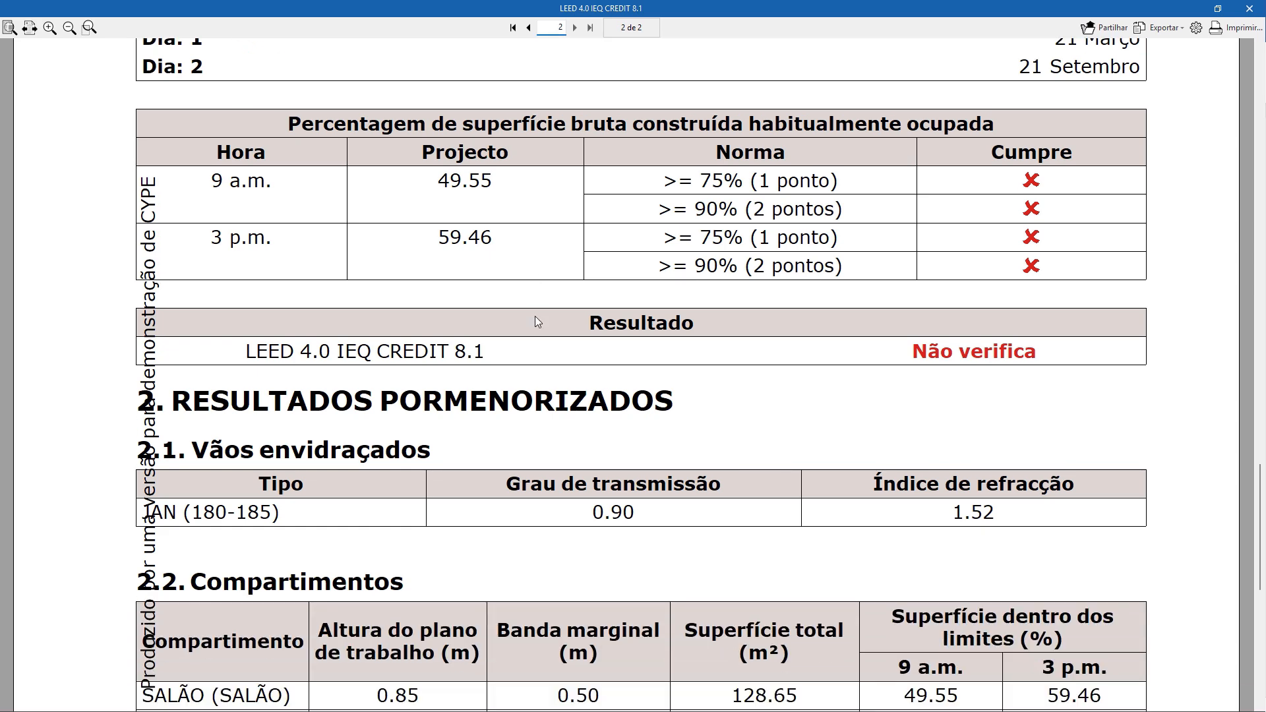
pyautogui.scroll(1, 537, 321)
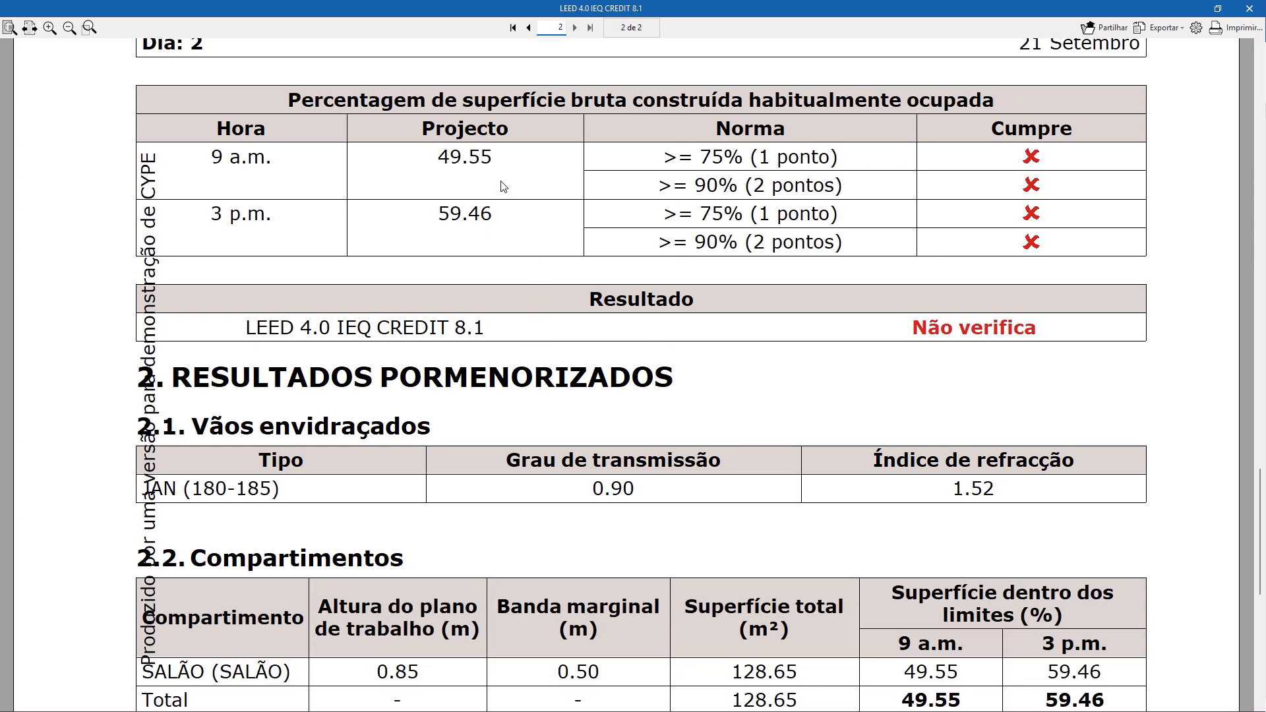
pyautogui.scroll(-5, 653, 316)
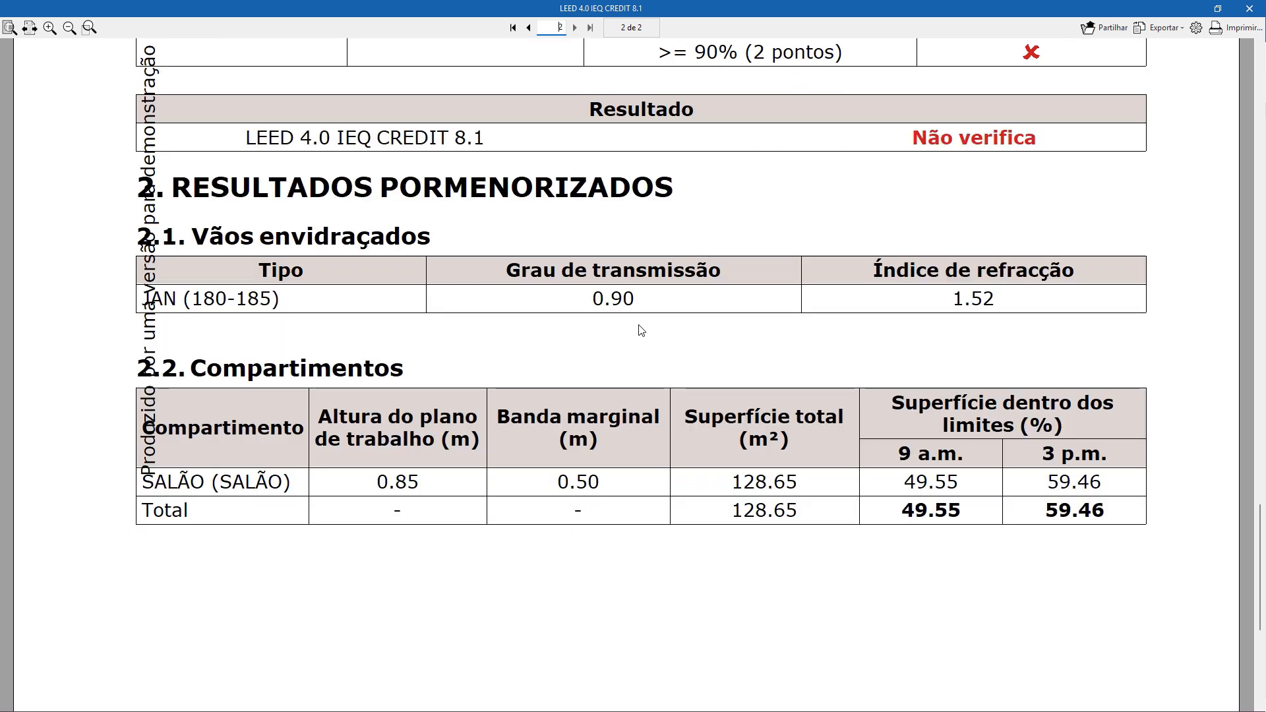
pyautogui.scroll(6, 647, 328)
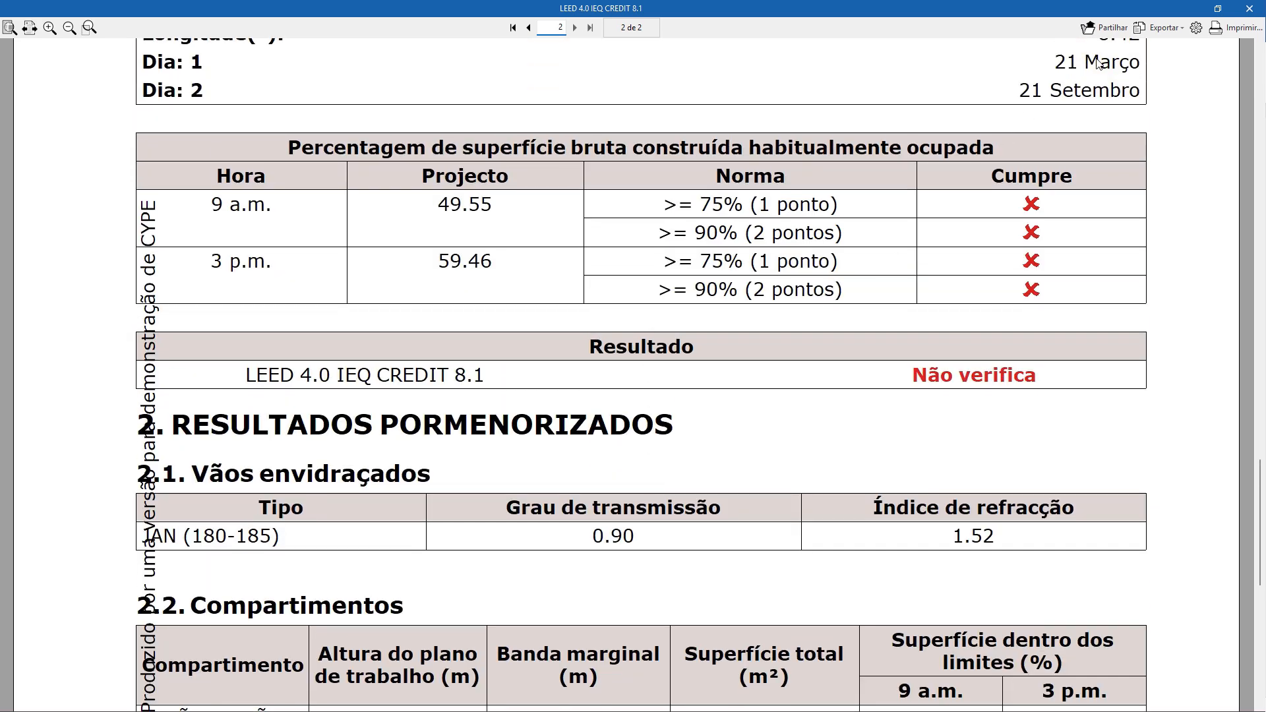
pyautogui.click(1248, 8)
pyautogui.click(664, 395)
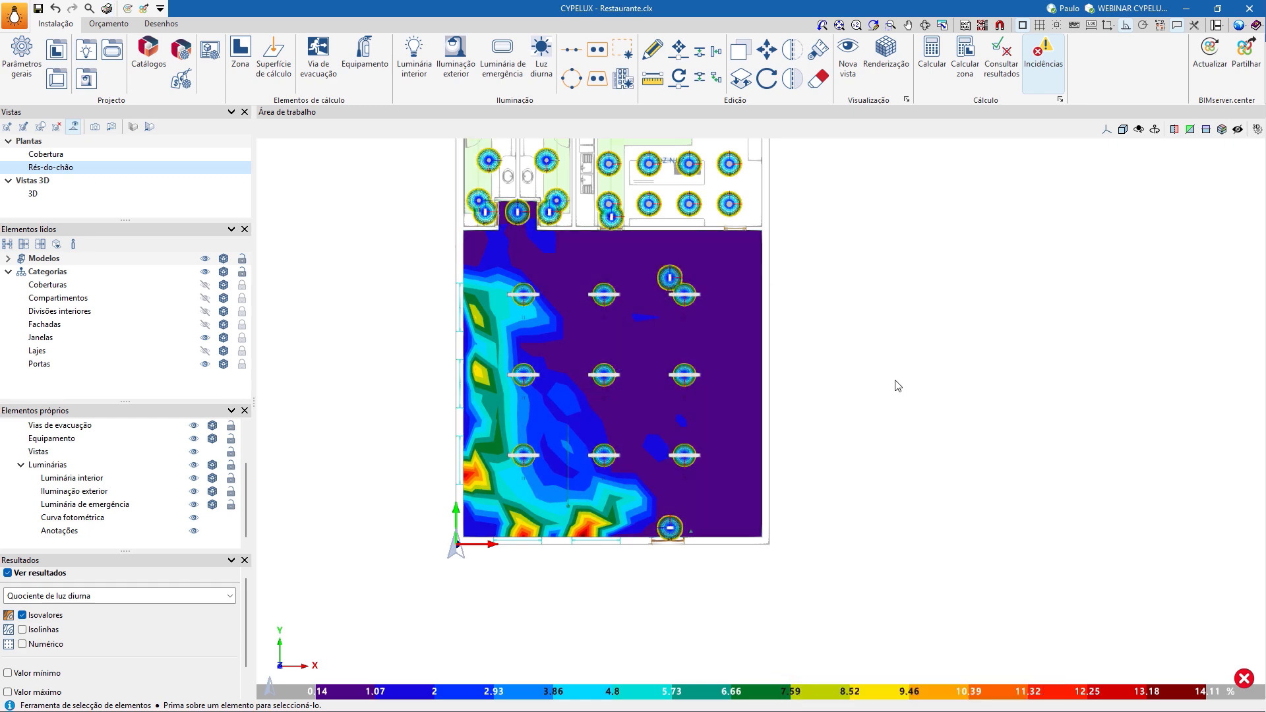
# - Review the drawing generation settings for scenes, 2D drawings and tables, then leave without generating new drawings
pyautogui.click(210, 51)
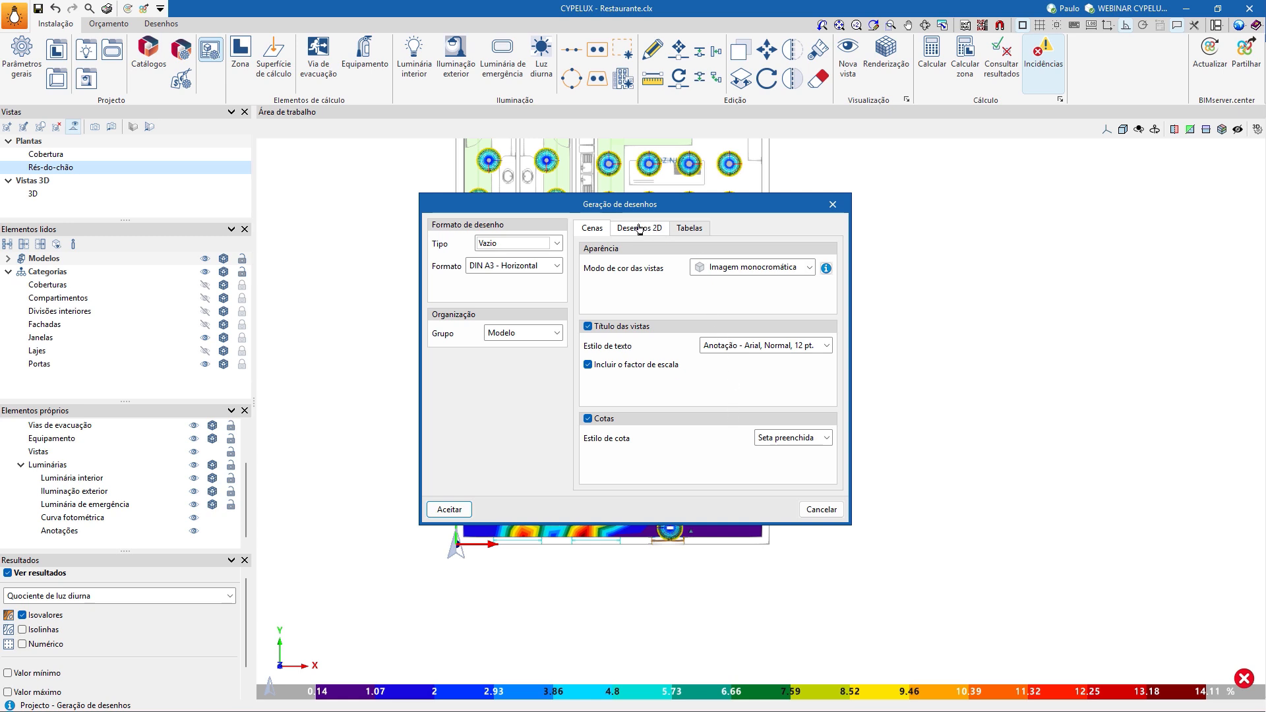
pyautogui.click(667, 229)
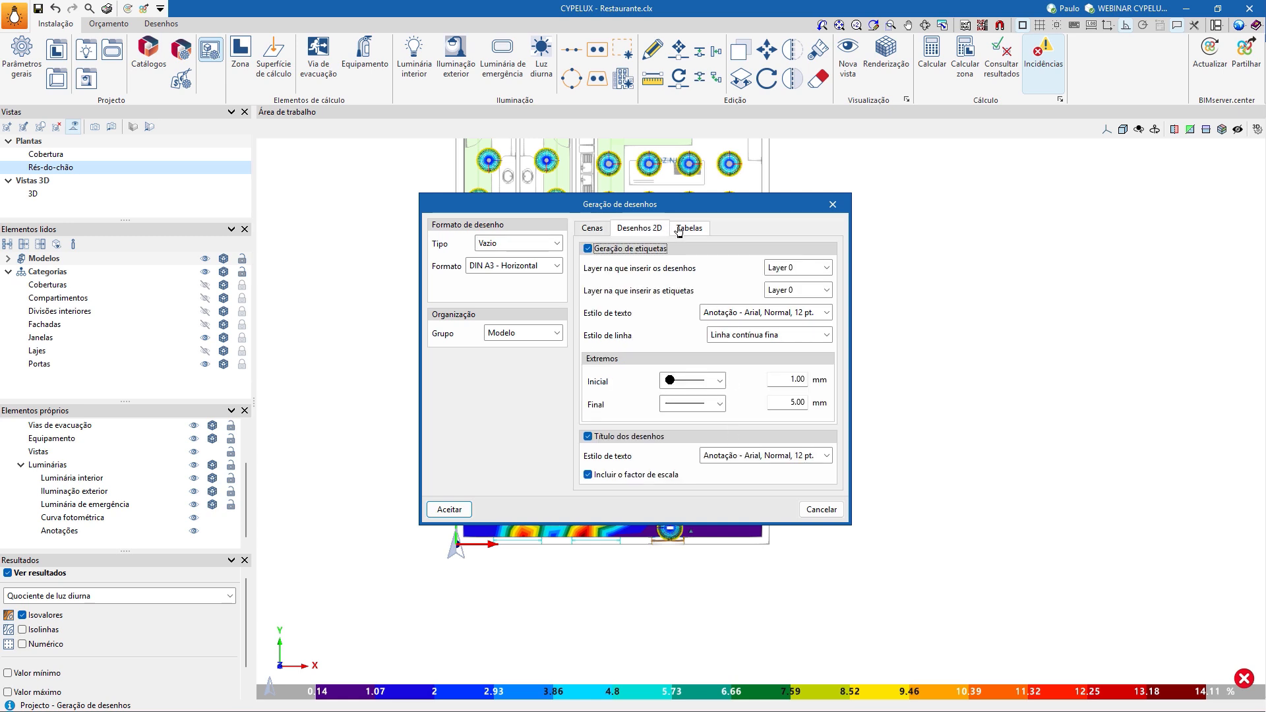
pyautogui.click(681, 231)
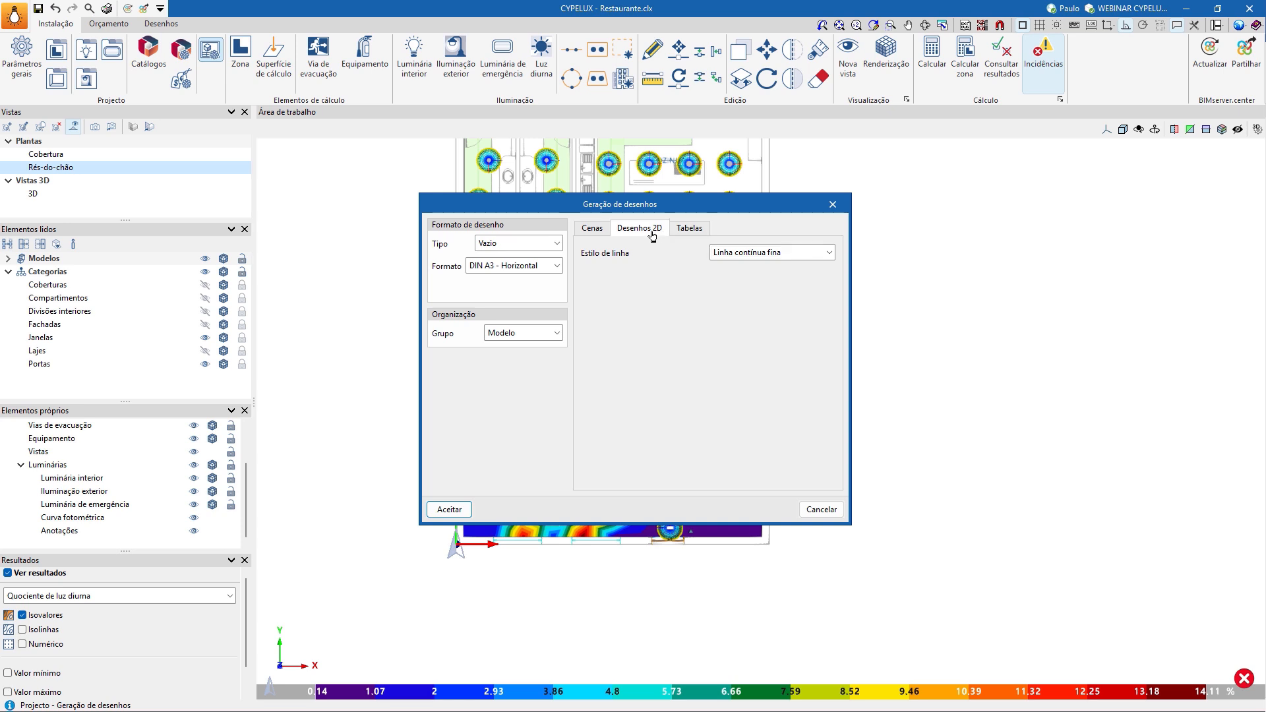
pyautogui.click(620, 236)
pyautogui.click(592, 228)
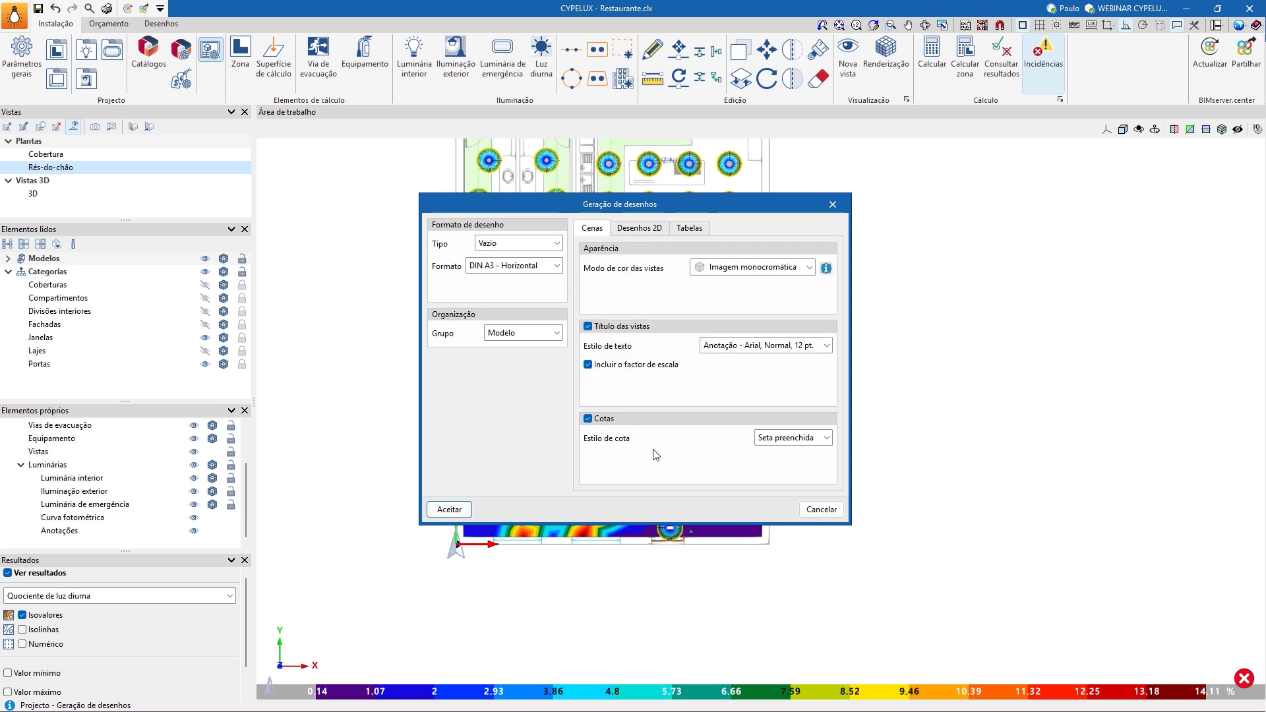
pyautogui.click(820, 510)
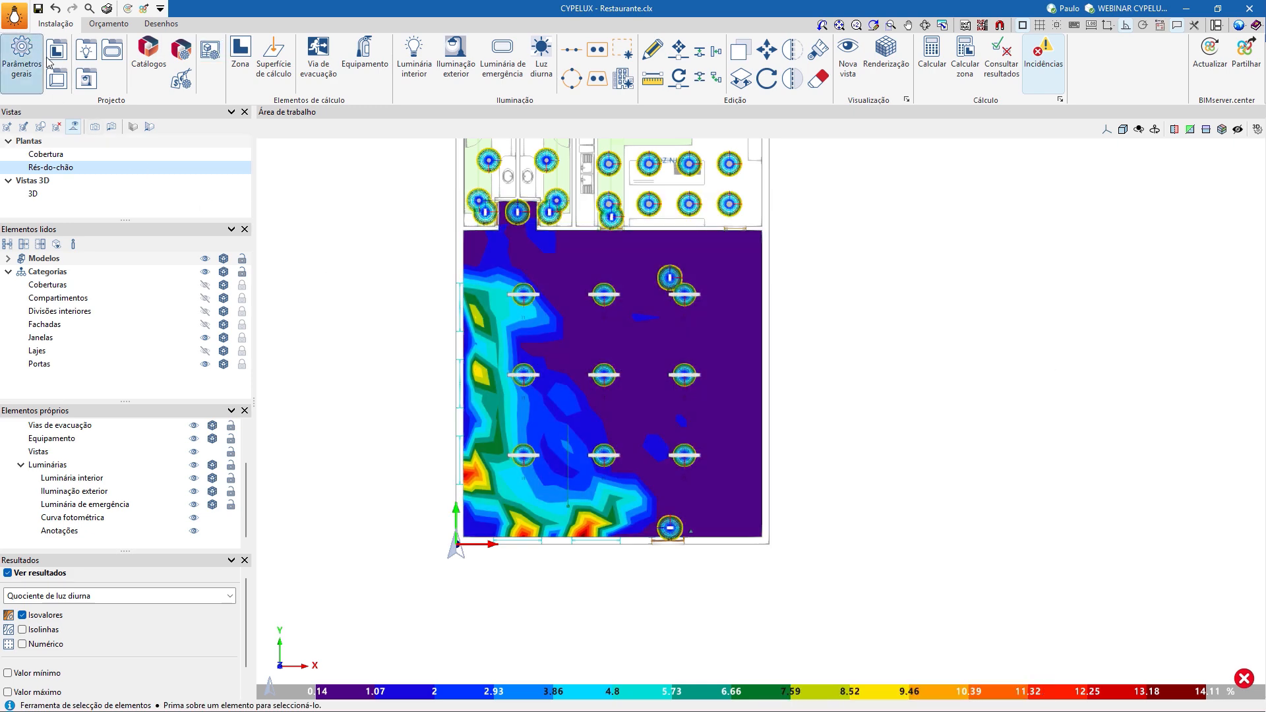
# - Switch to the project's drawing sheets, display the 3D scene options and open sheet Desenho 2
pyautogui.click(153, 23)
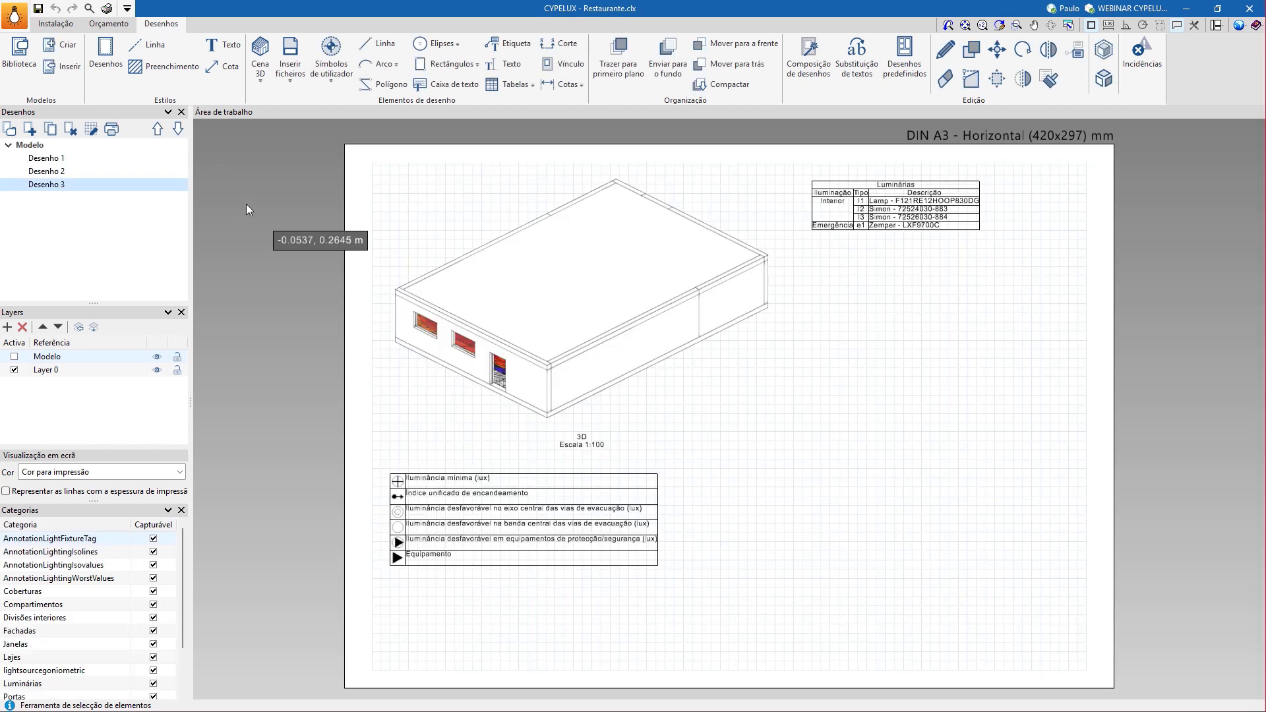
pyautogui.click(262, 66)
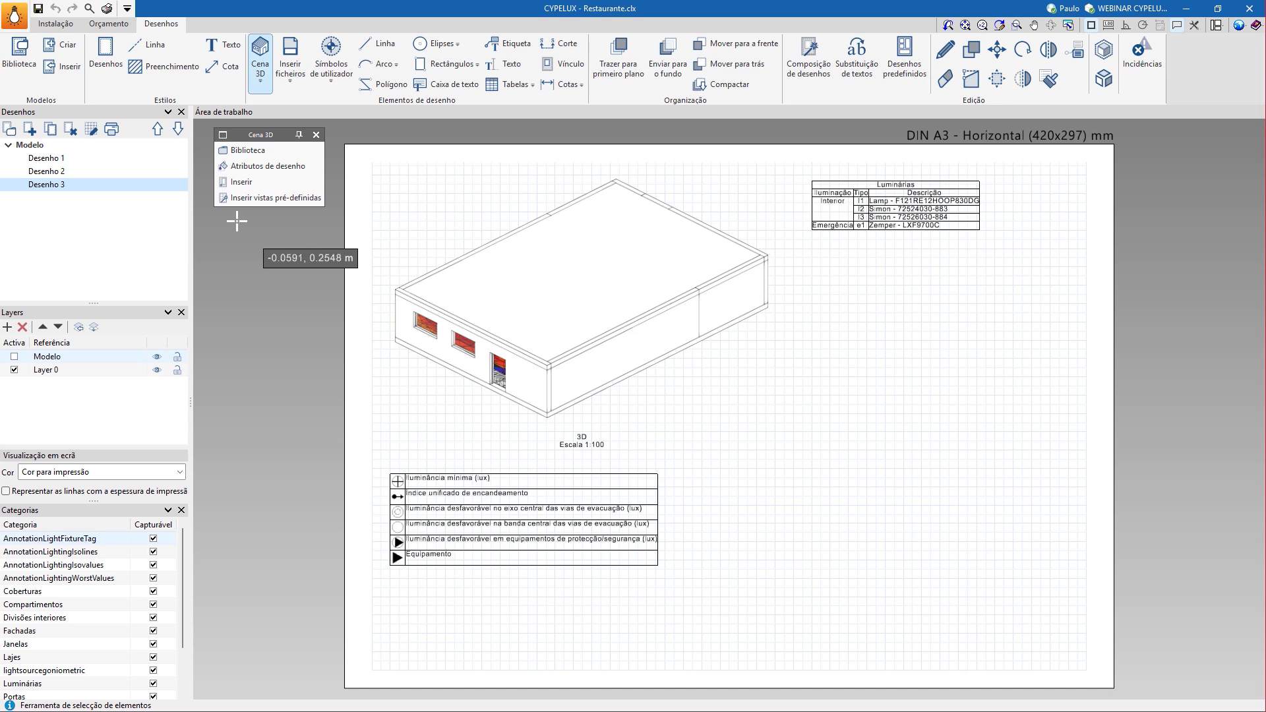
pyautogui.click(44, 170)
pyautogui.click(44, 158)
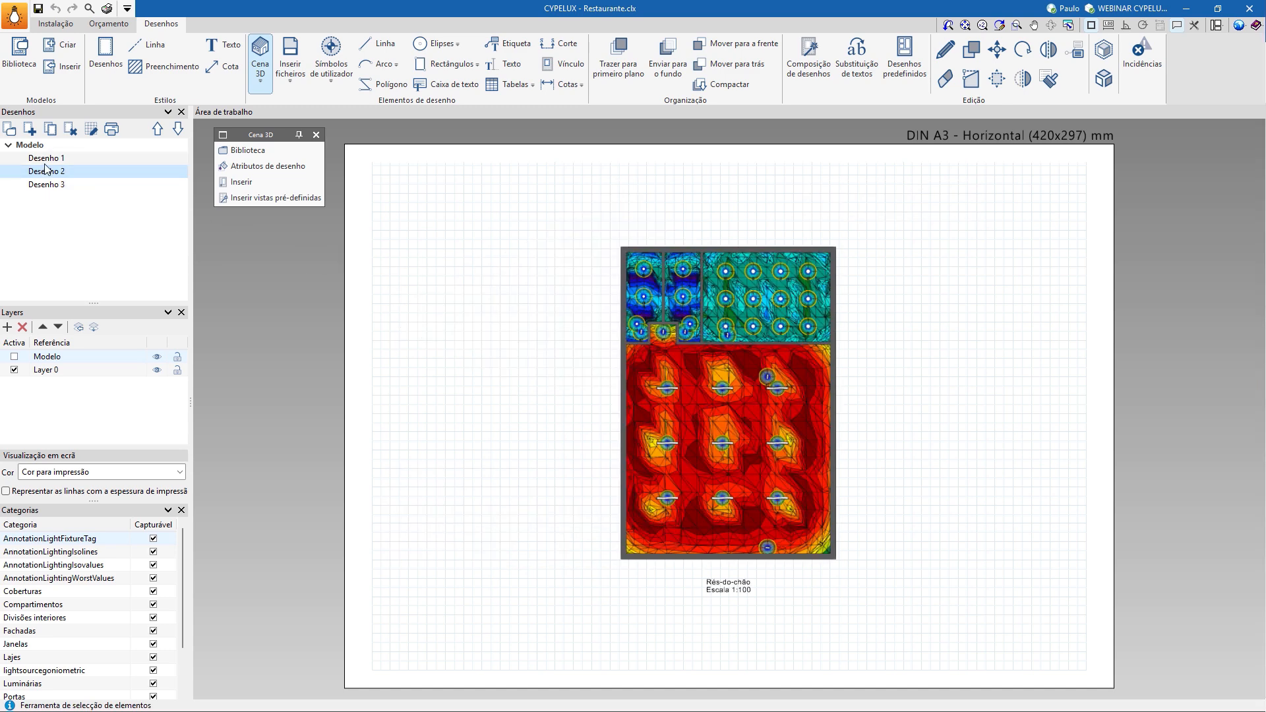
pyautogui.click(46, 172)
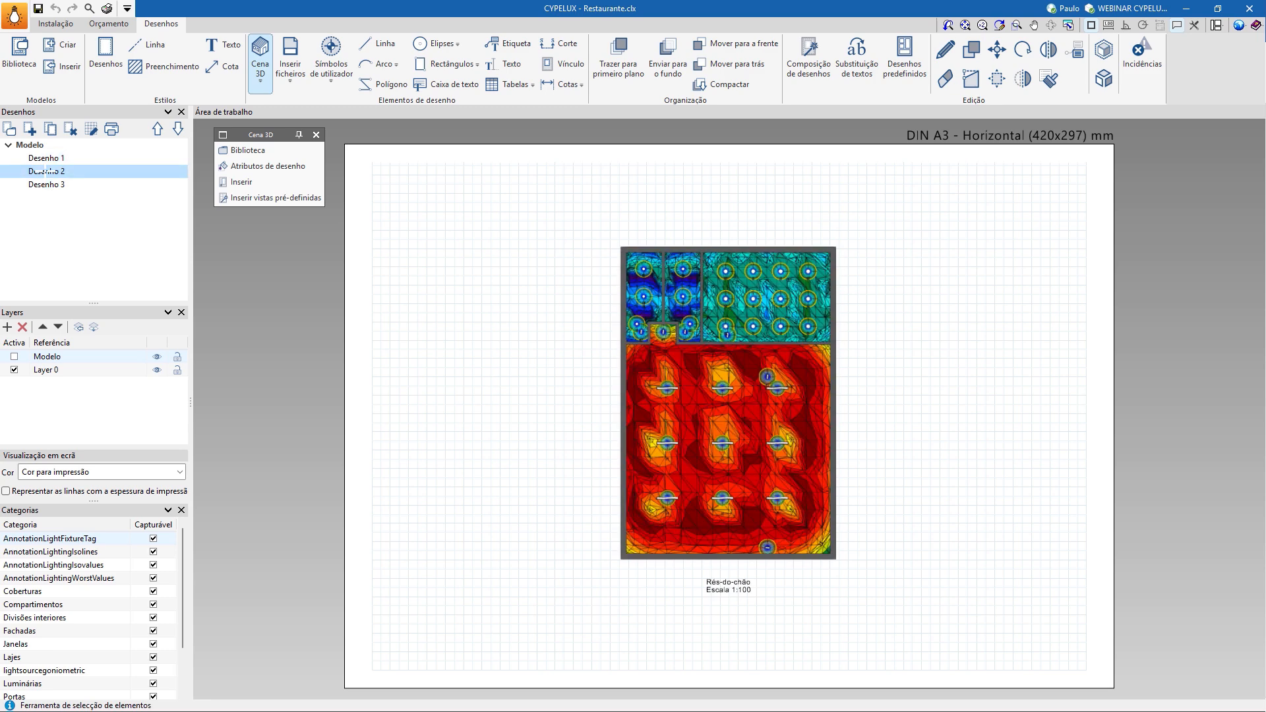
pyautogui.click(55, 185)
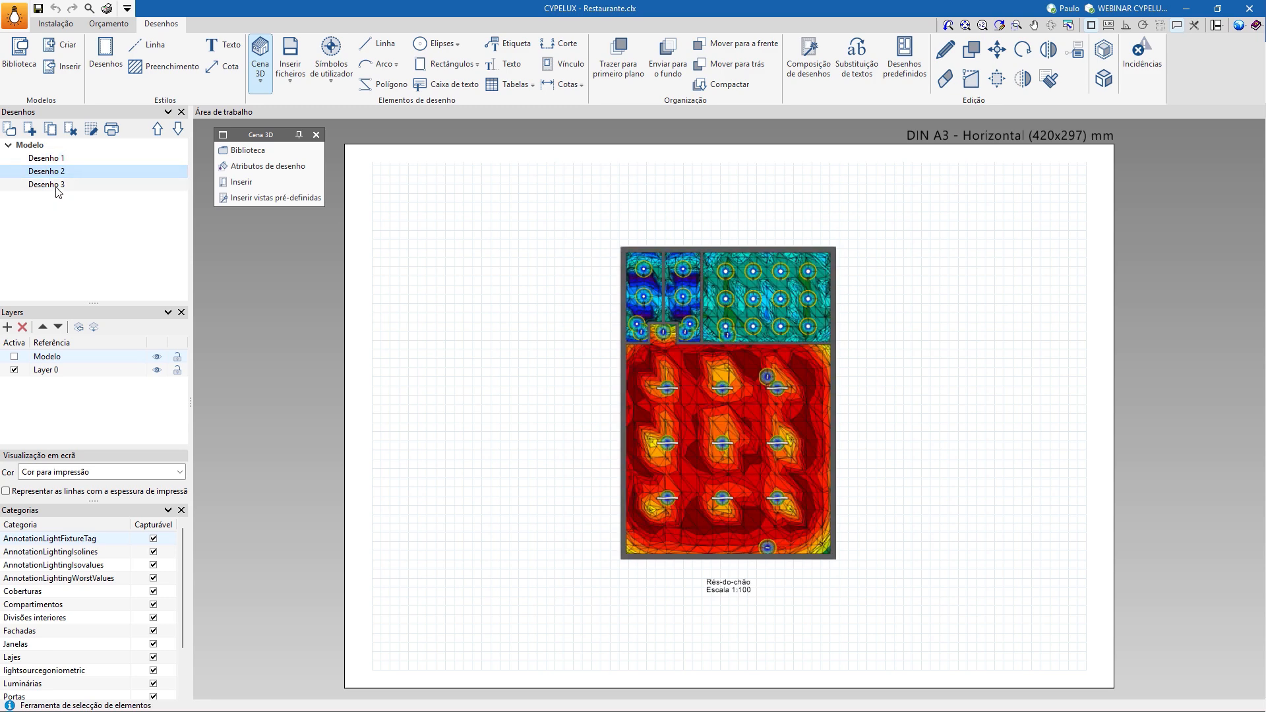
pyautogui.click(46, 171)
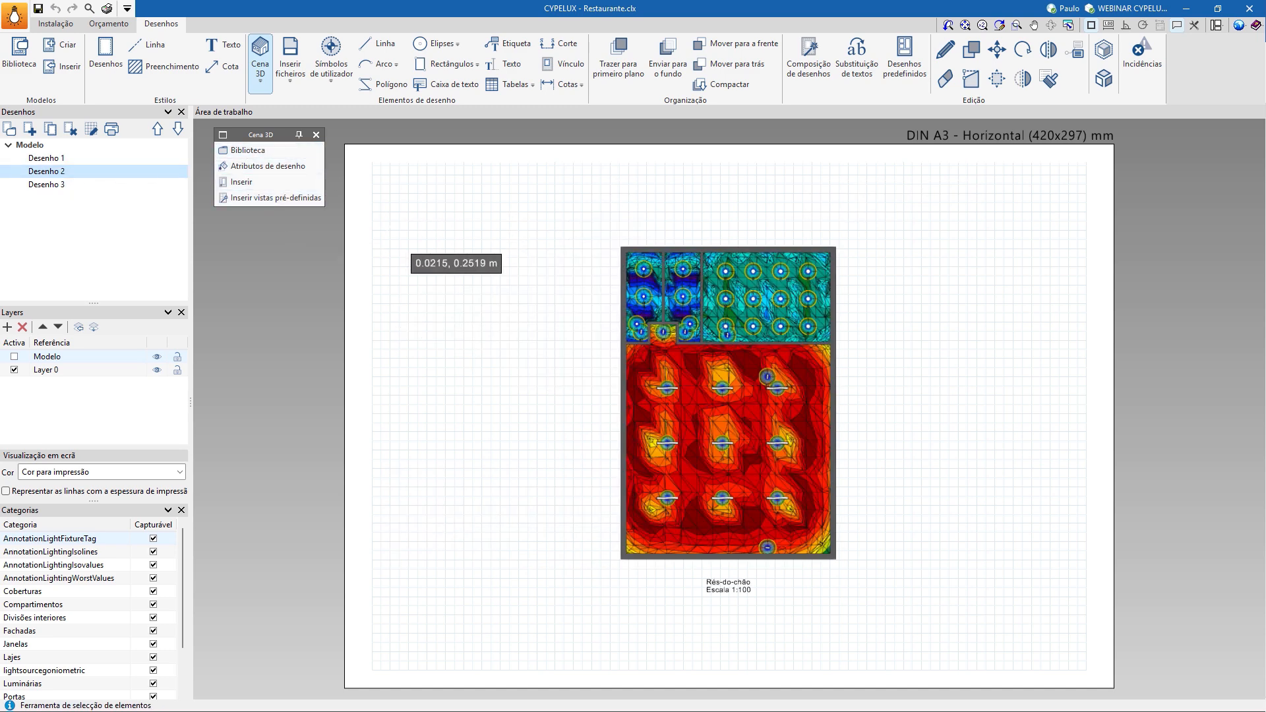
# - Move the Rés-do-chão plan view on Desenho 2 to the upper-left corner of the sheet's drawing area
pyautogui.click(997, 49)
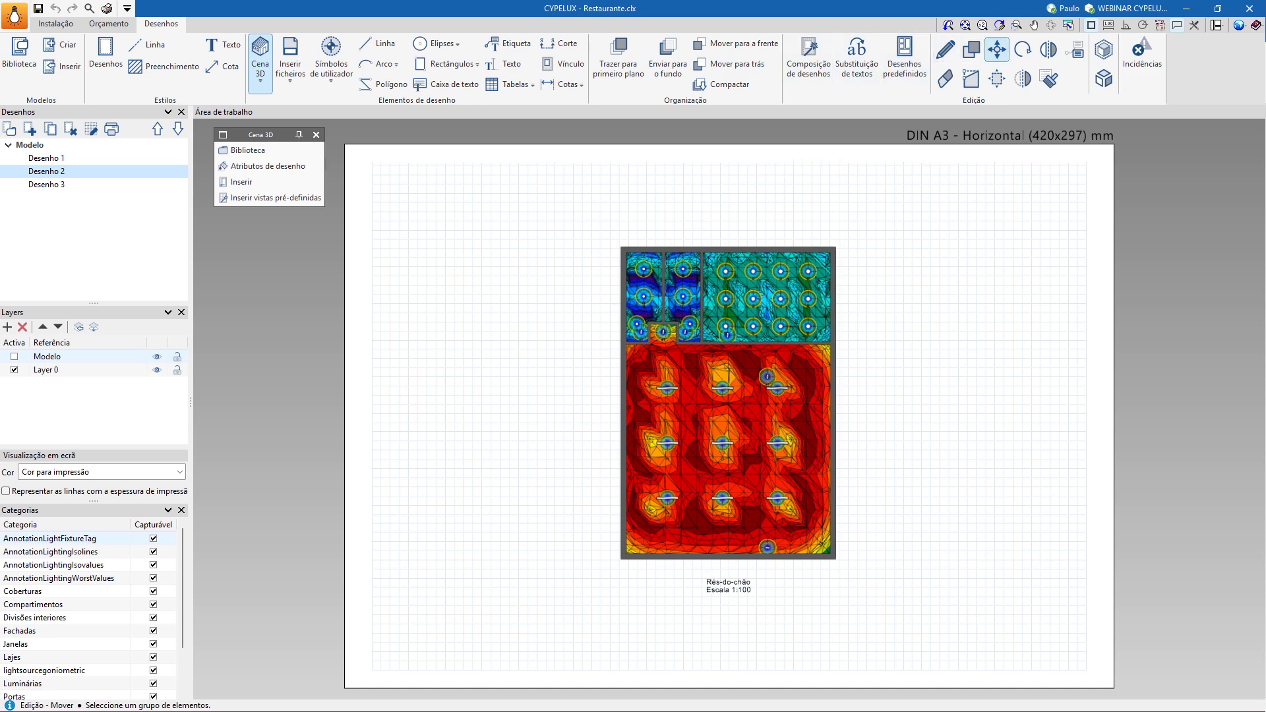
pyautogui.moveTo(623, 178)
pyautogui.mouseDown()
pyautogui.moveTo(896, 514)
pyautogui.moveTo(871, 564)
pyautogui.moveTo(826, 557)
pyautogui.mouseUp()
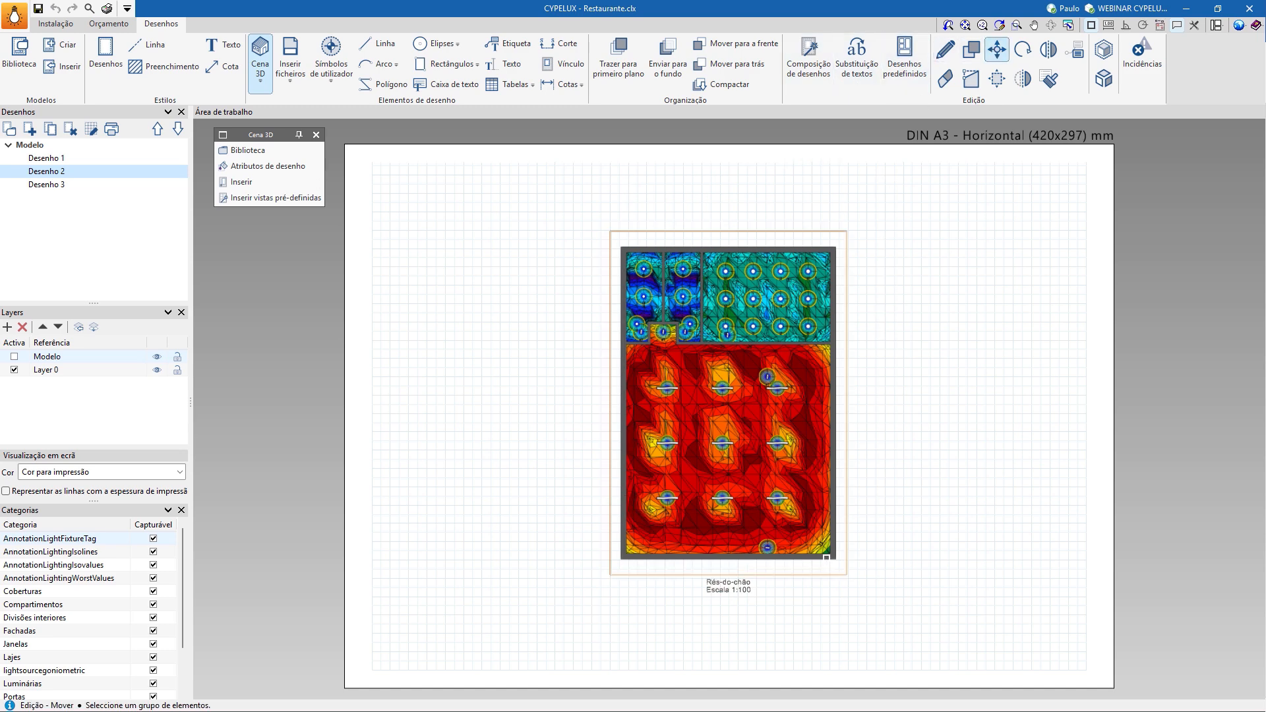
pyautogui.rightClick(677, 317)
pyautogui.click(610, 231)
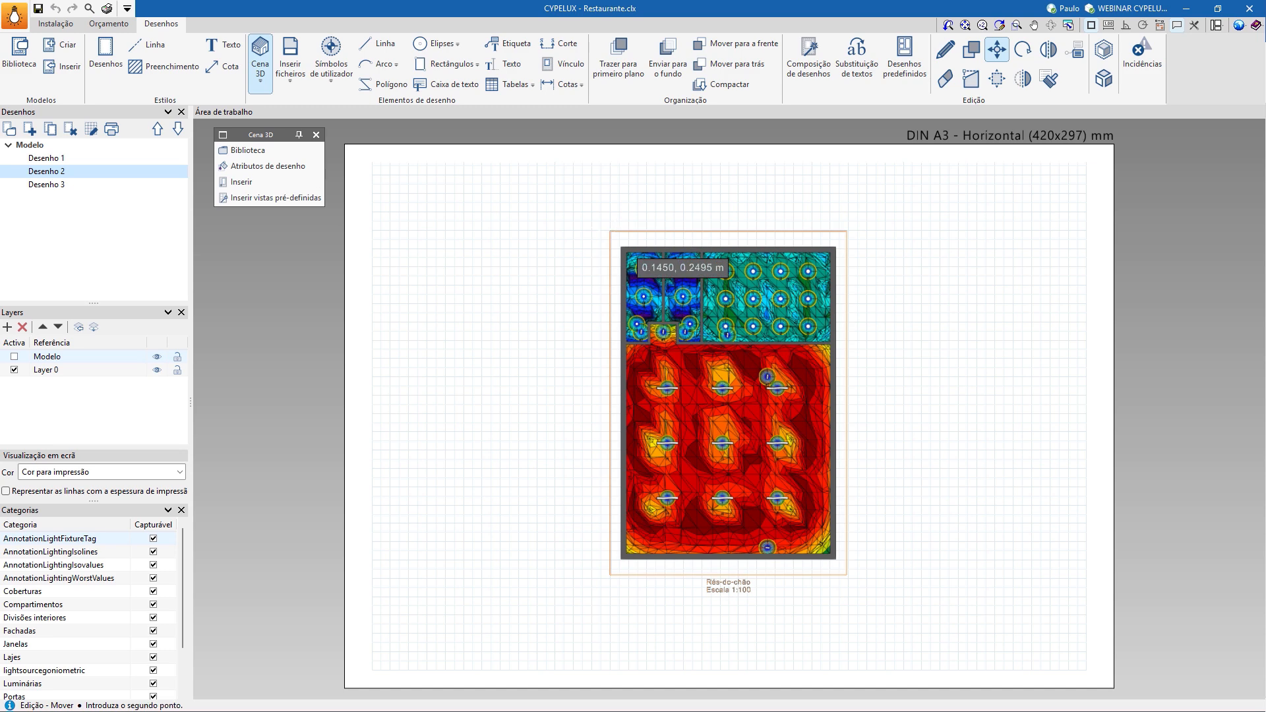
pyautogui.click(379, 180)
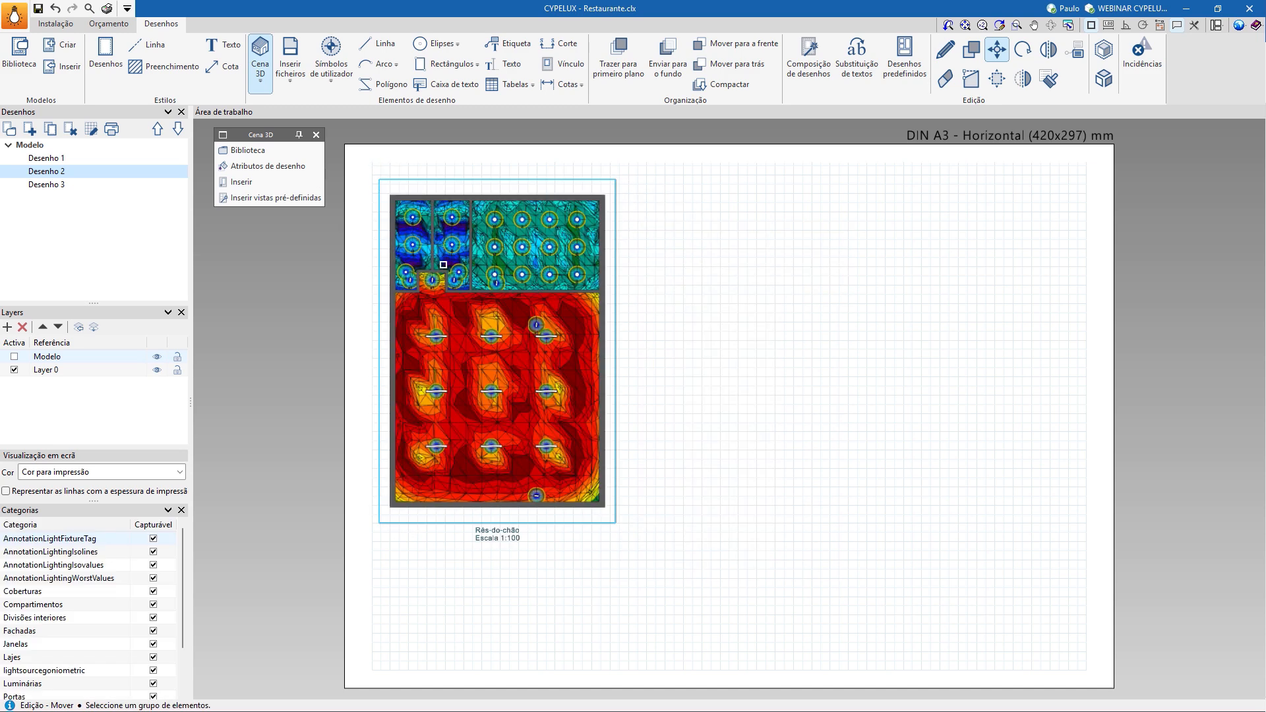
# - Open the Rés-do-chão view on Desenho 2 for editing and review its available view and scene options
pyautogui.scroll(2, 443, 265)
pyautogui.click(946, 49)
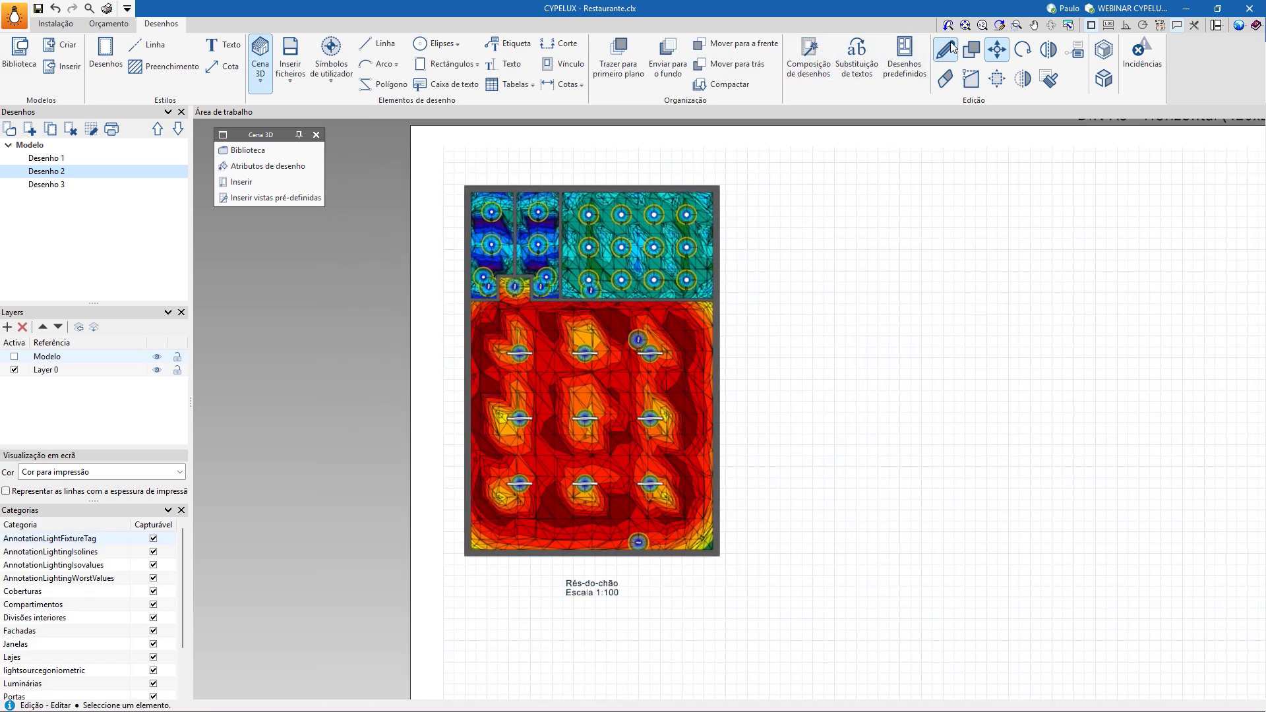
pyautogui.click(706, 196)
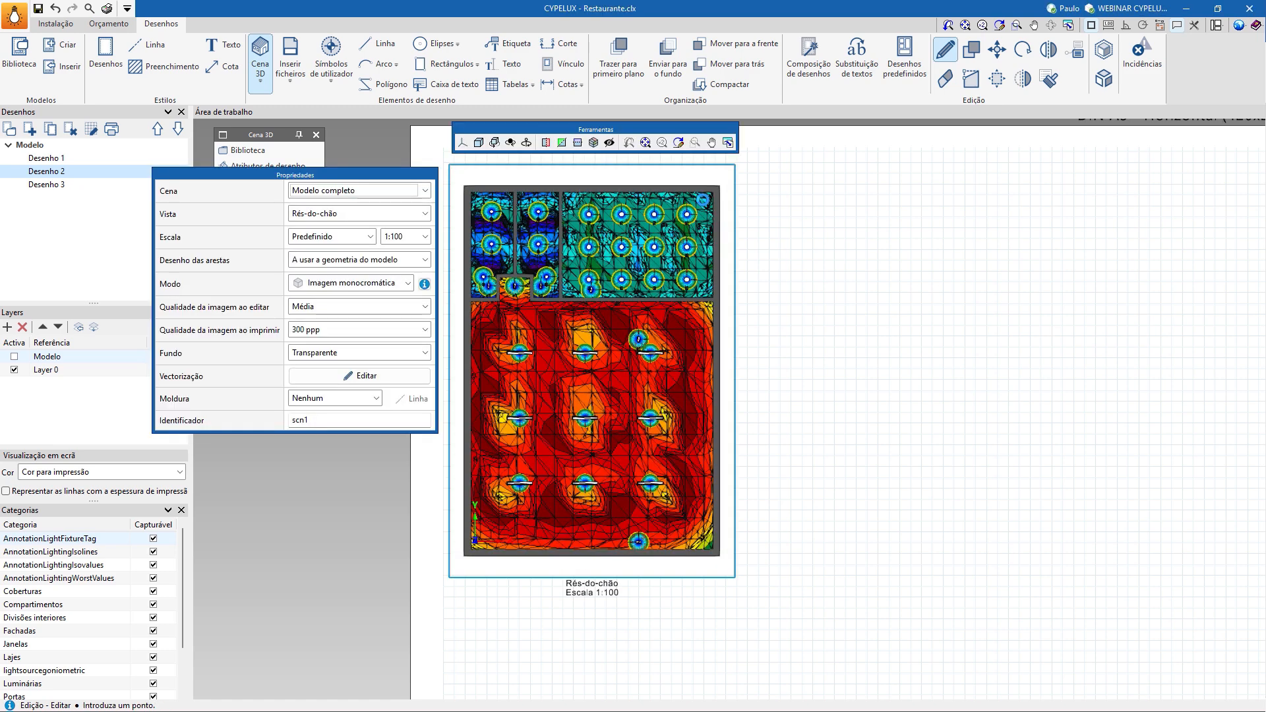
pyautogui.click(328, 215)
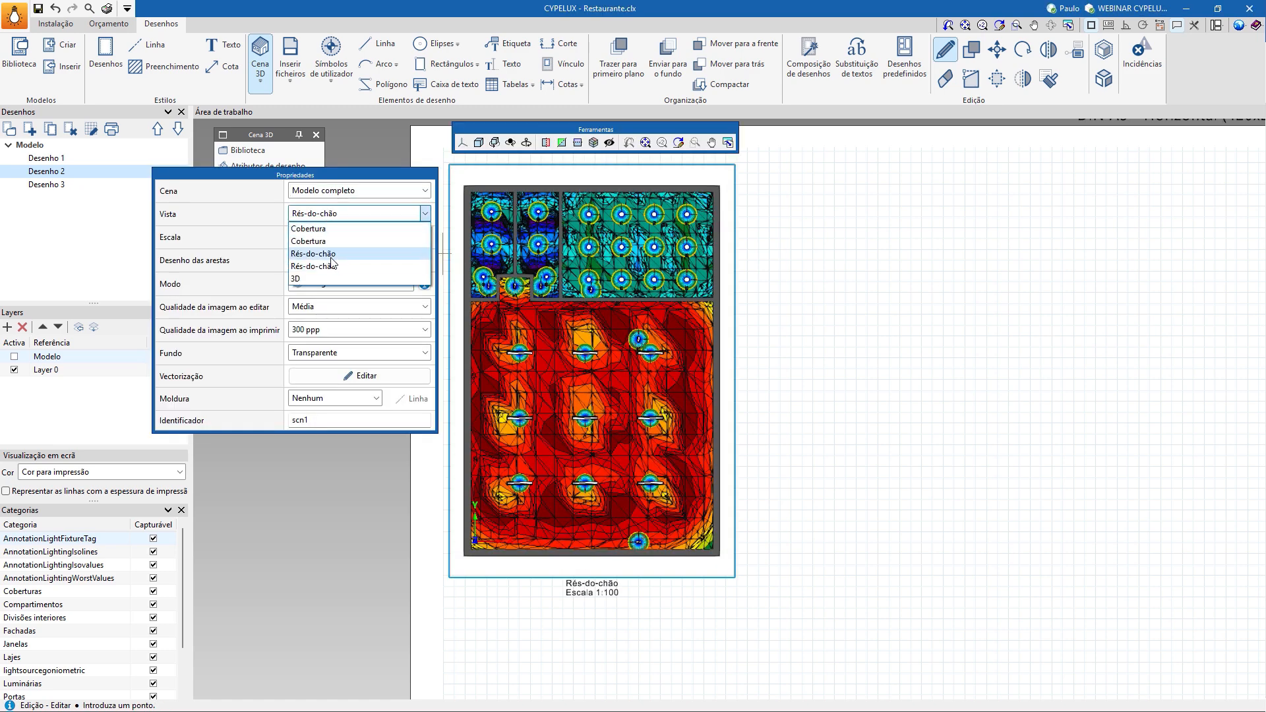
pyautogui.click(187, 226)
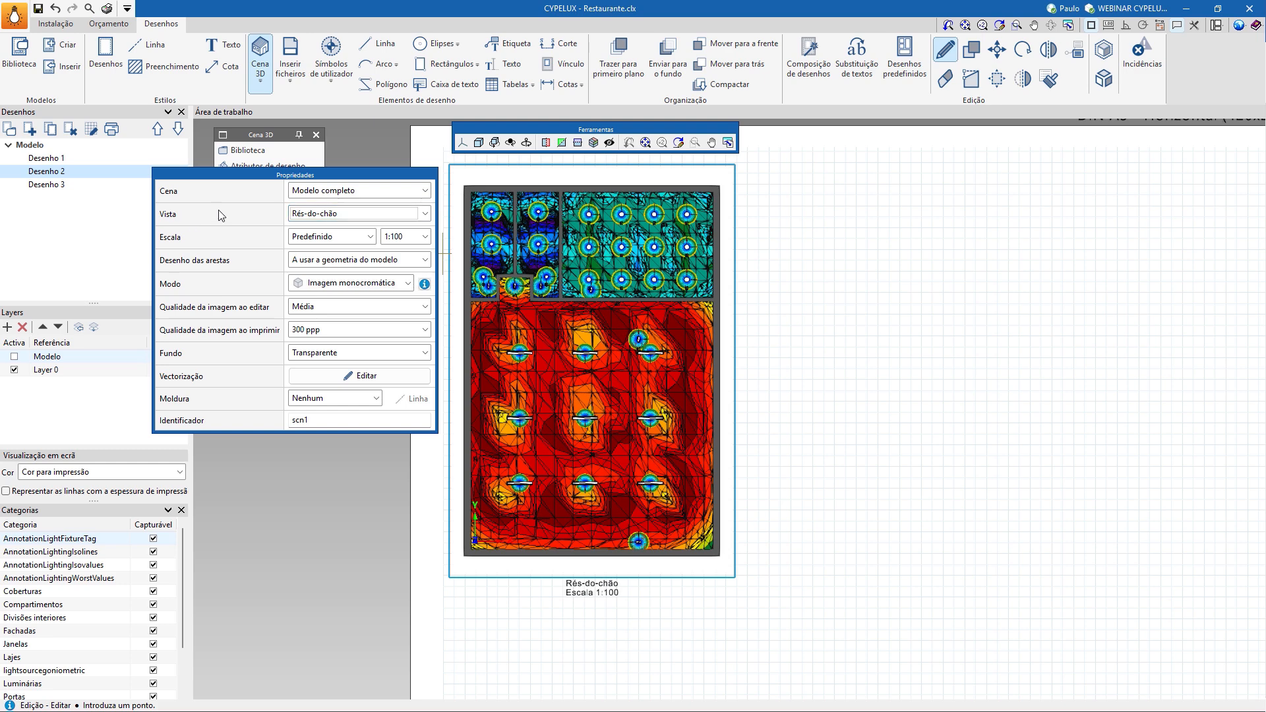
pyautogui.click(329, 191)
pyautogui.click(328, 192)
pyautogui.click(328, 192)
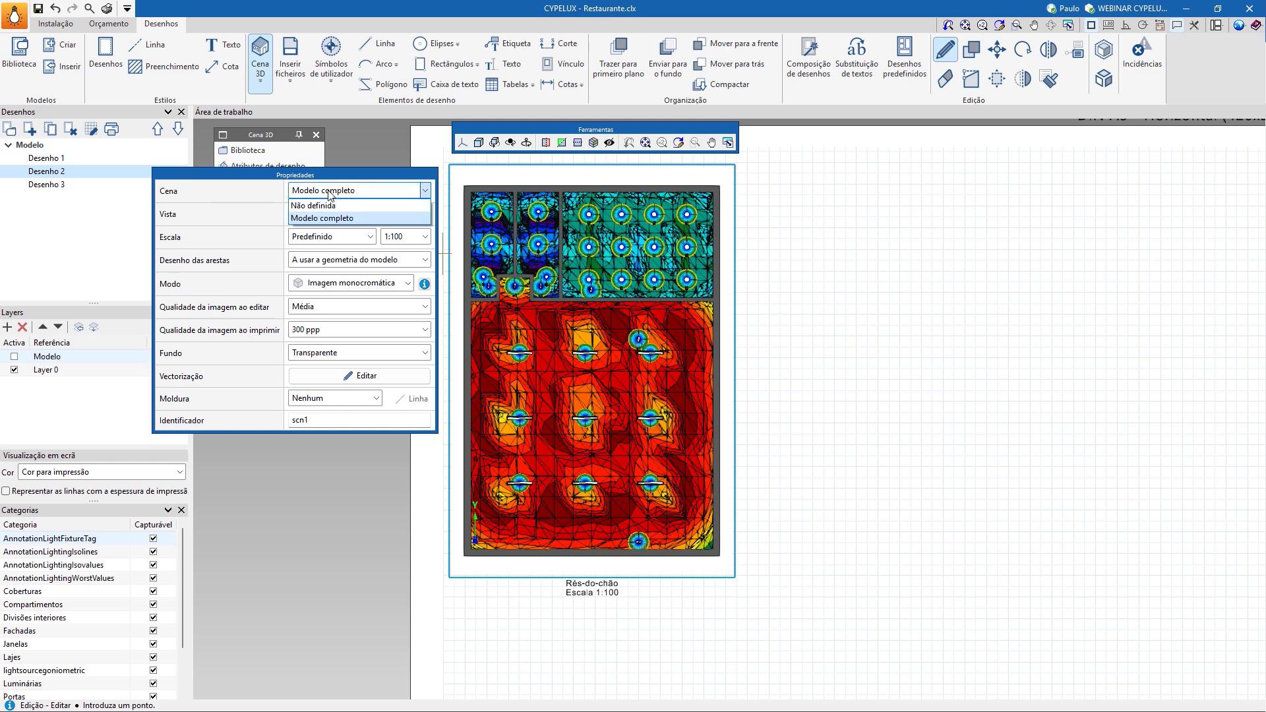
pyautogui.click(330, 194)
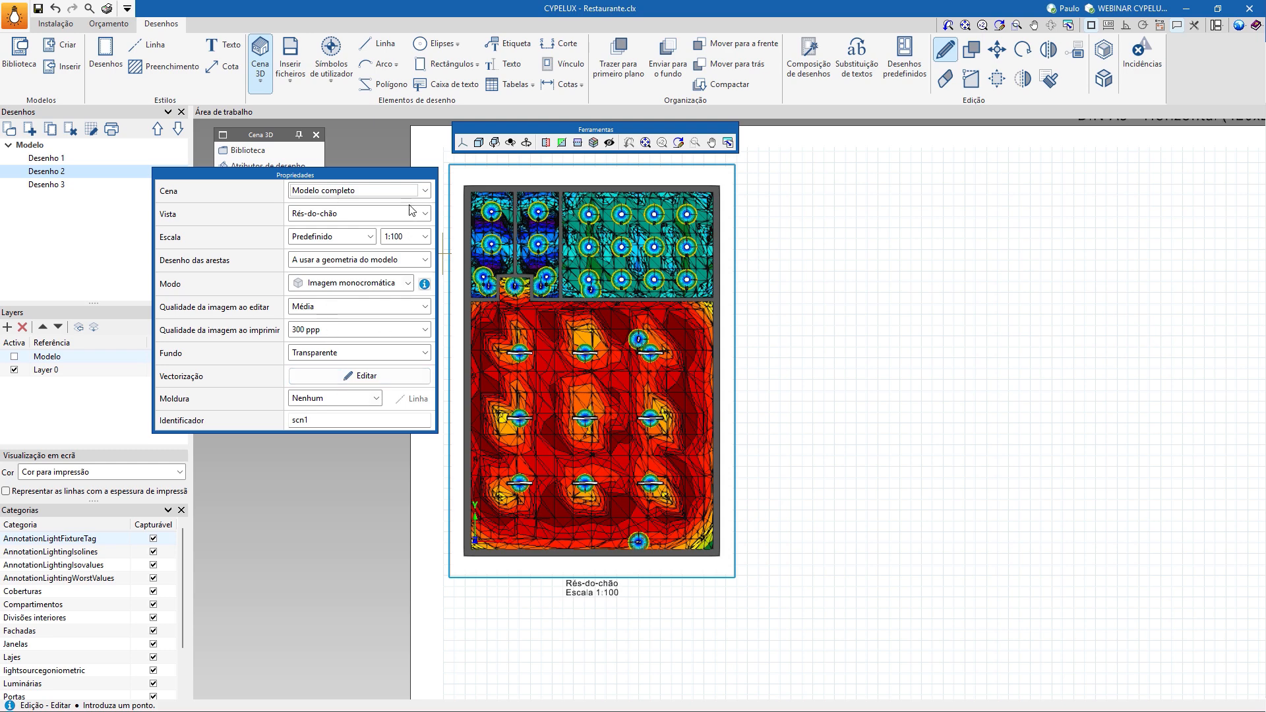
# - Open the scene library and inspect the level and view-range settings of both Cobertura plans, leaving them unchanged
pyautogui.click(249, 152)
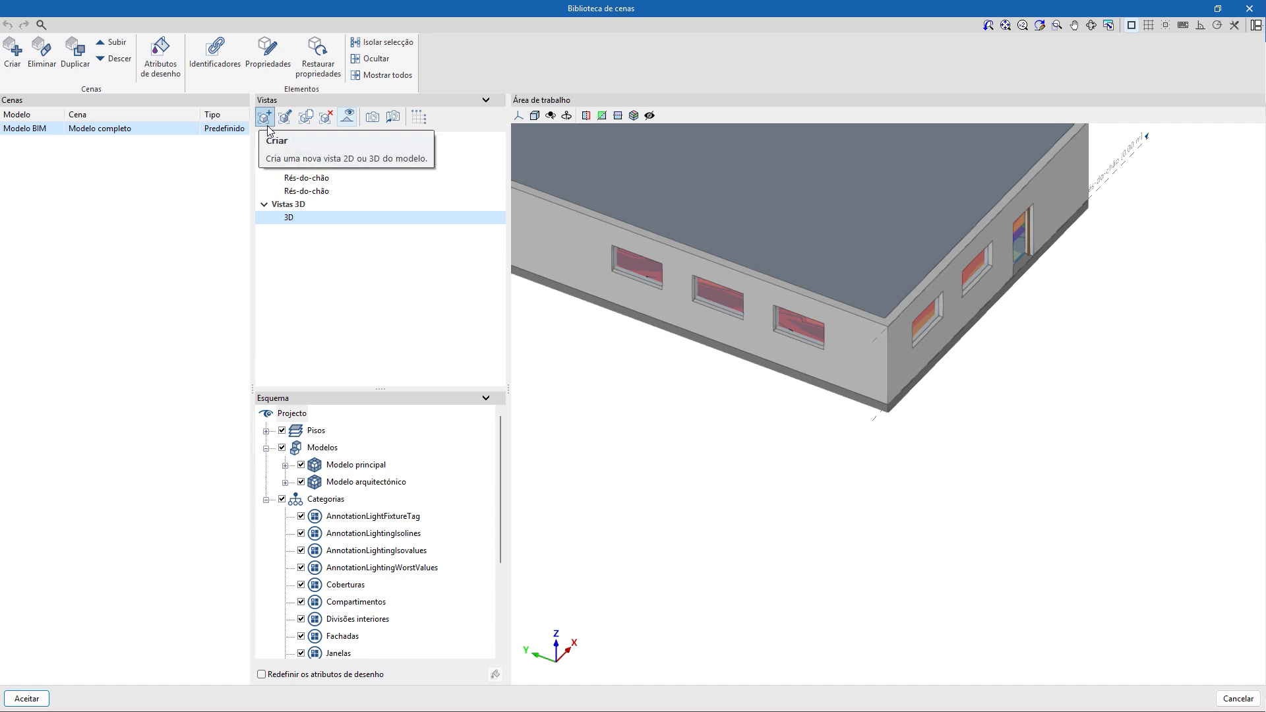
pyautogui.click(312, 153)
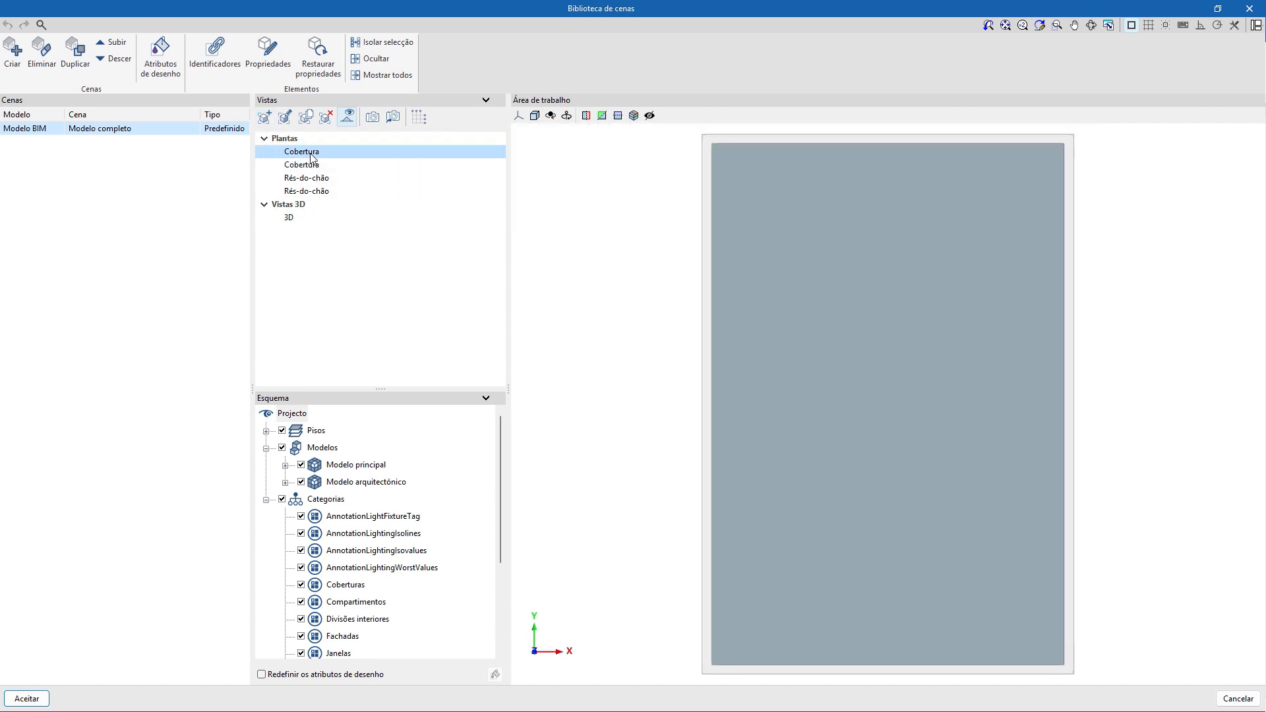
pyautogui.doubleClick(312, 158)
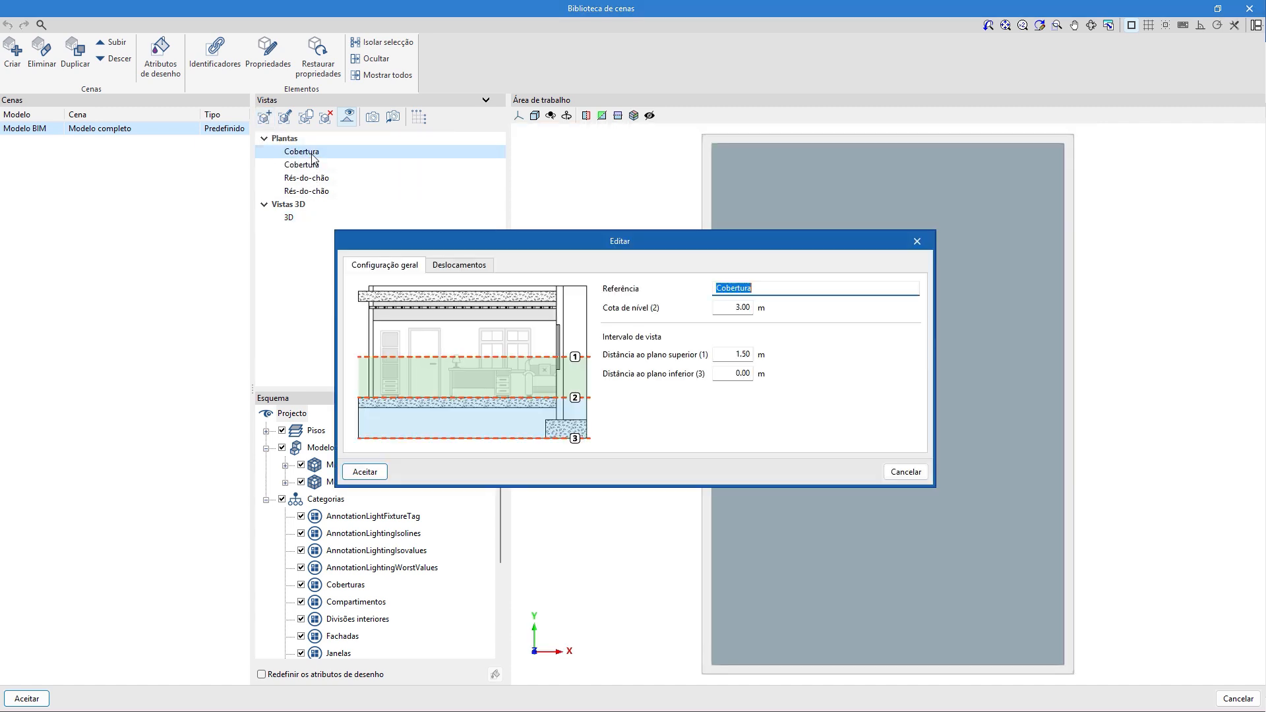
pyautogui.moveTo(731, 309); pyautogui.dragTo(751, 318)
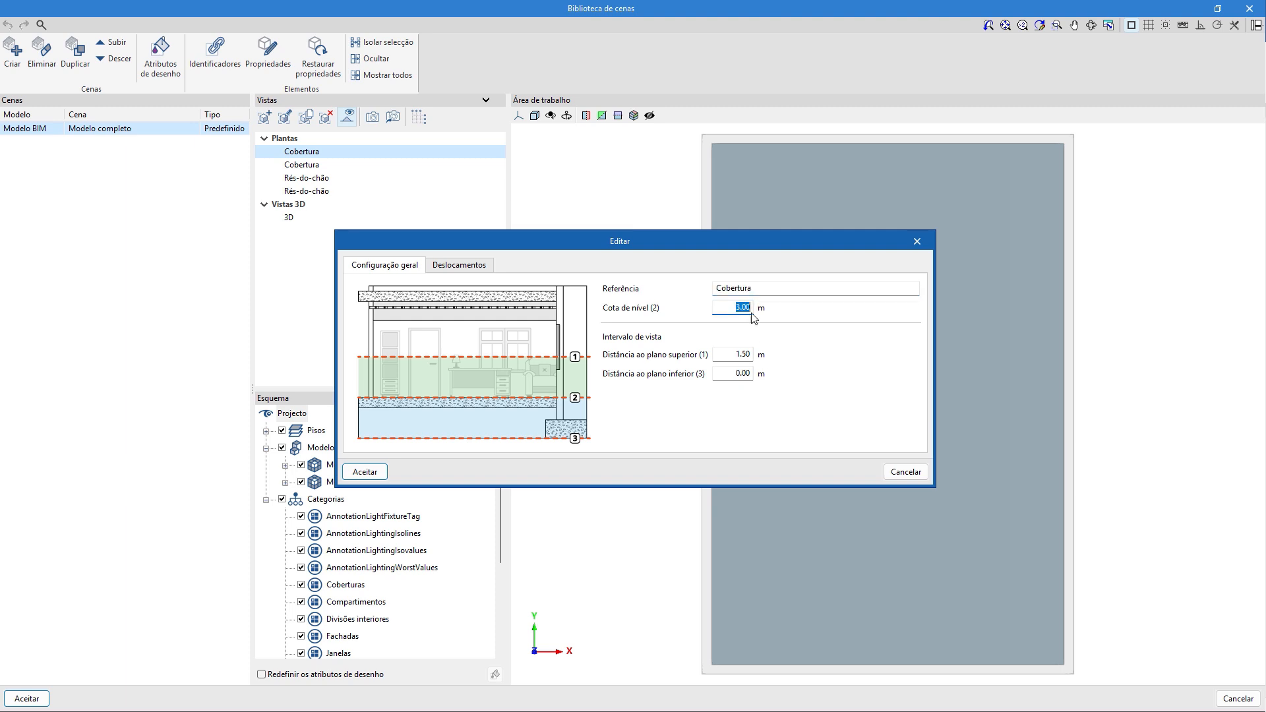
pyautogui.click(744, 357)
pyautogui.click(907, 474)
pyautogui.doubleClick(316, 166)
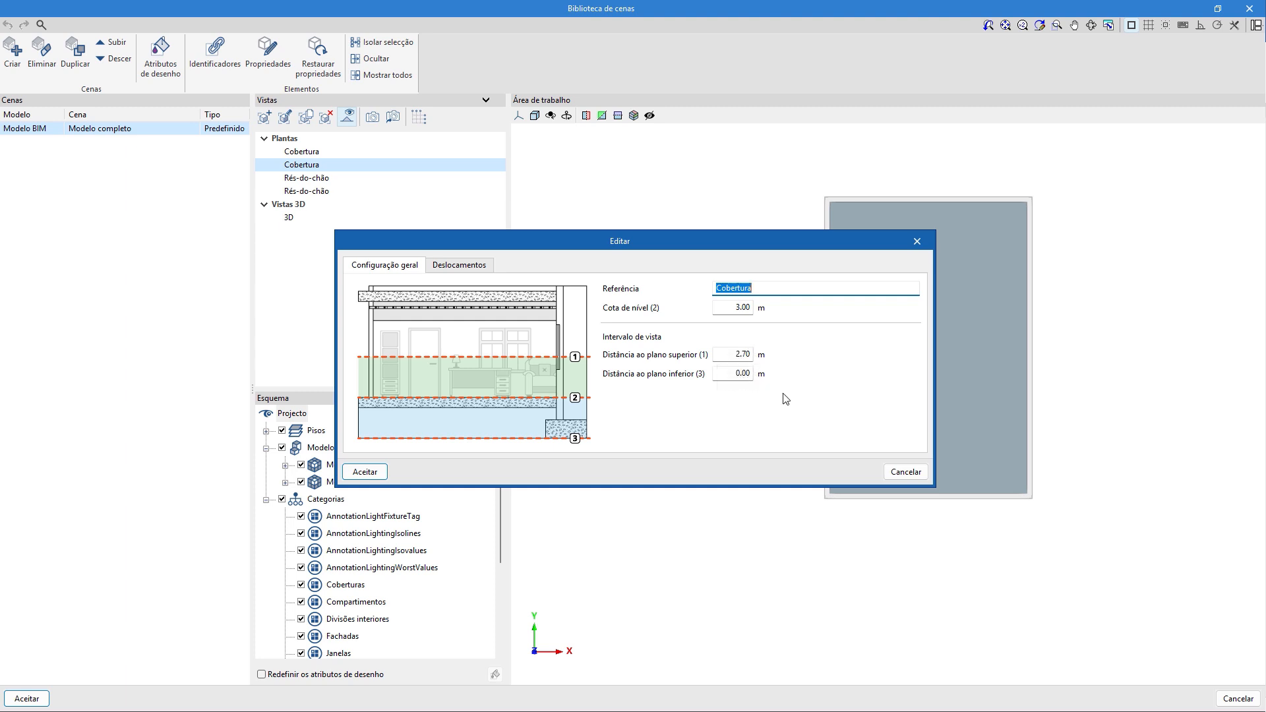
pyautogui.click(886, 473)
# - Inspect the level and upper-plane distance settings of both Rés-do-chão plans, discarding any edits
pyautogui.click(323, 178)
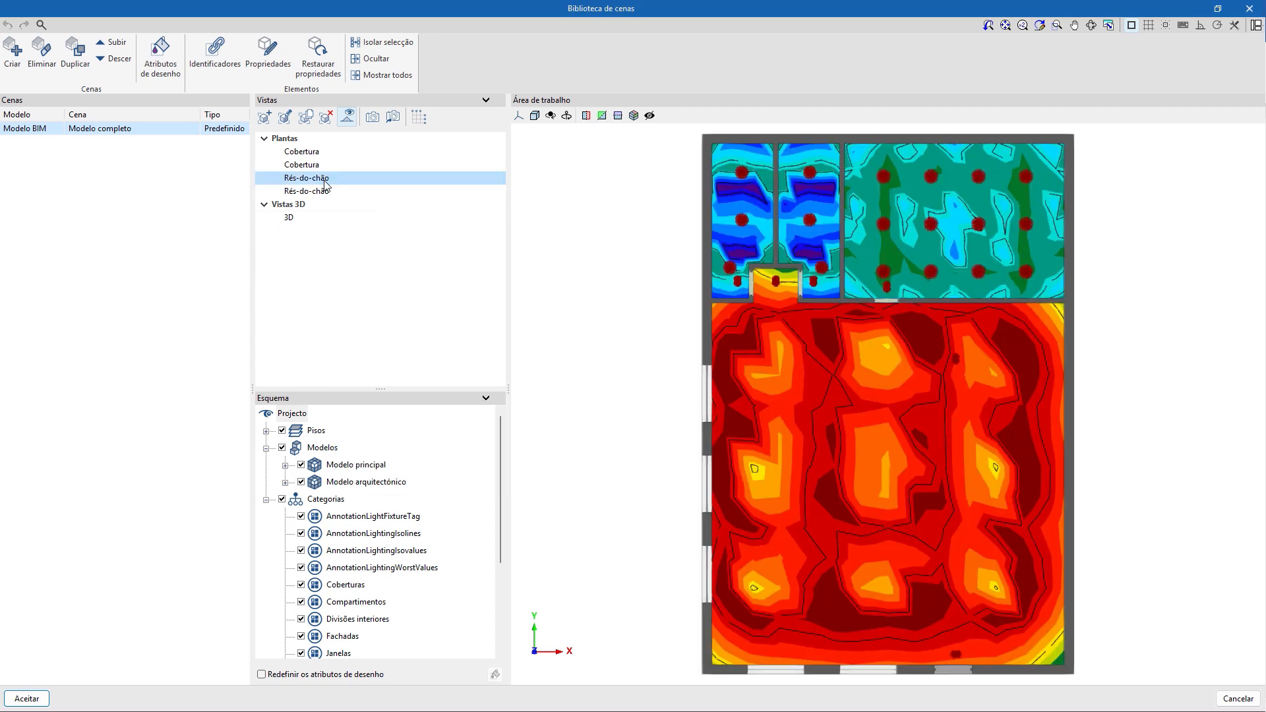
pyautogui.doubleClick(324, 184)
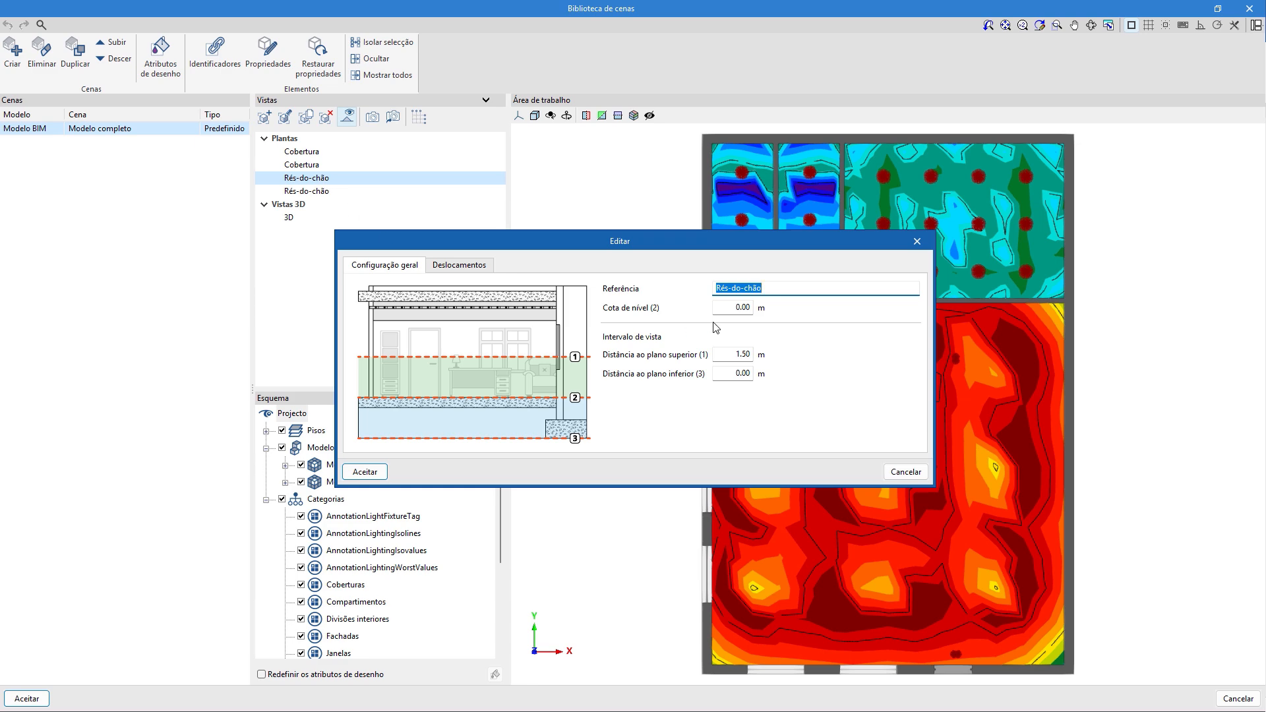
pyautogui.press('Tab')
pyautogui.press('Tab')
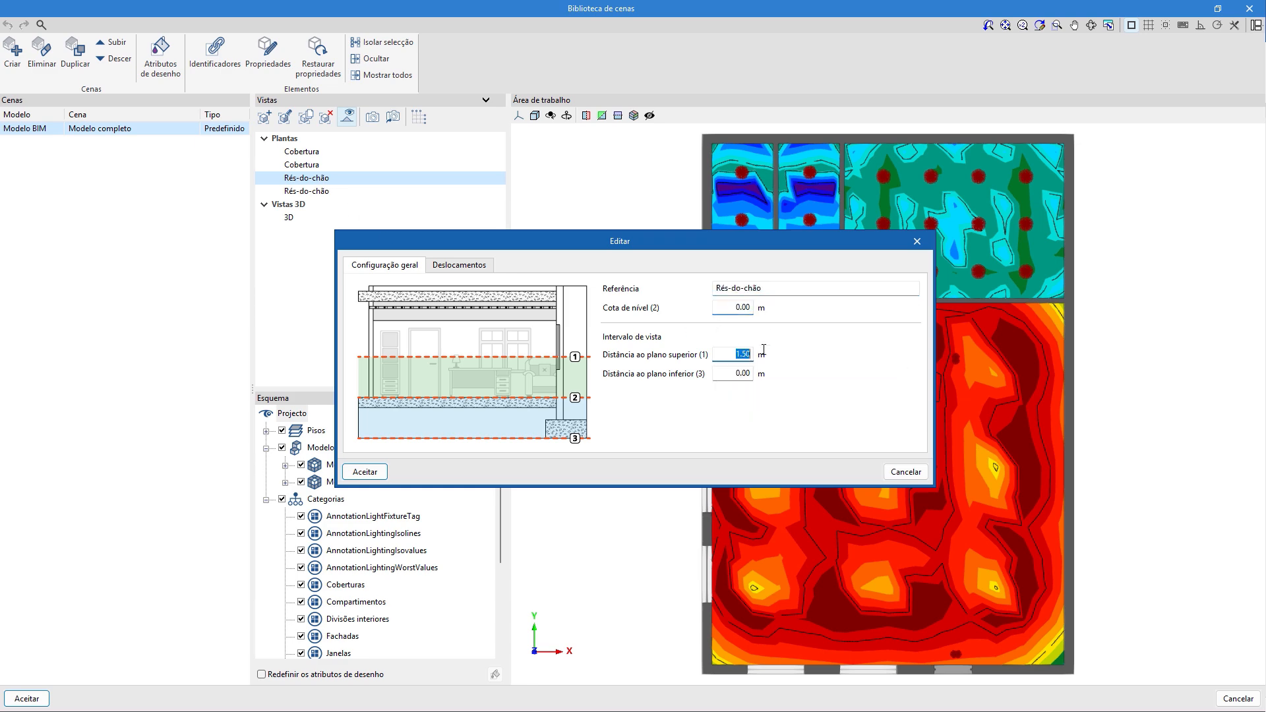
pyautogui.click(891, 471)
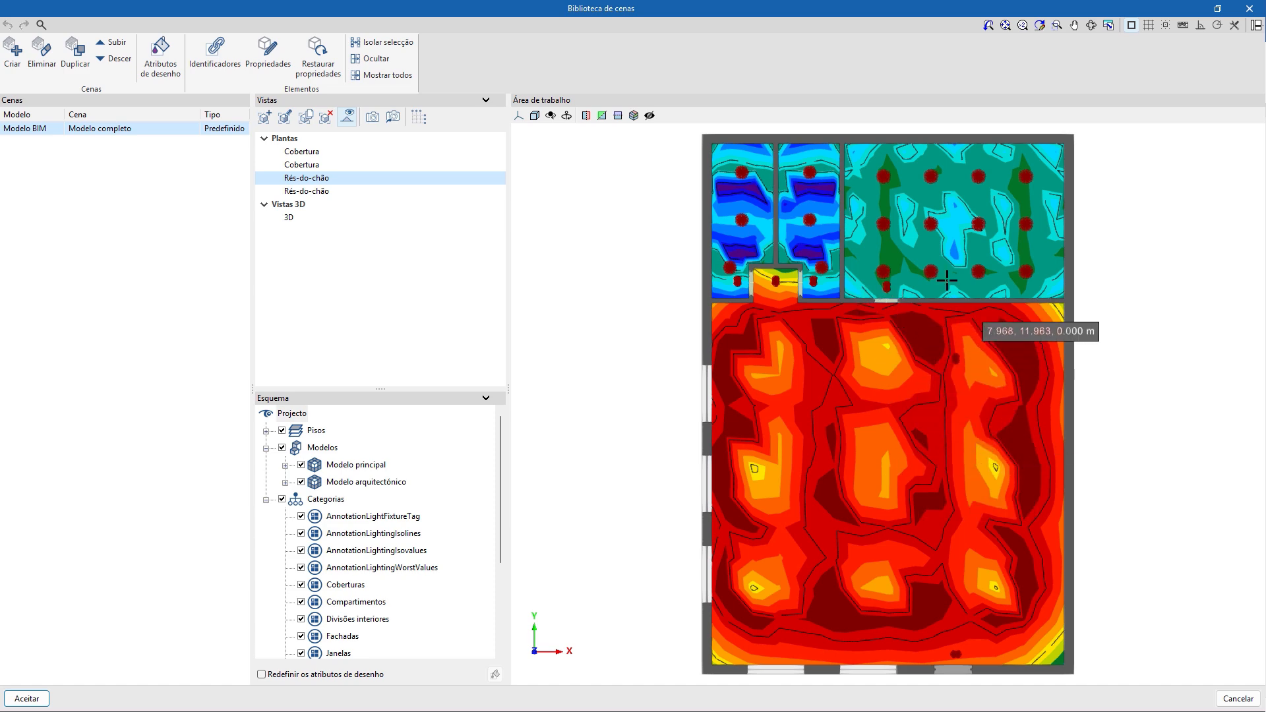
pyautogui.doubleClick(307, 191)
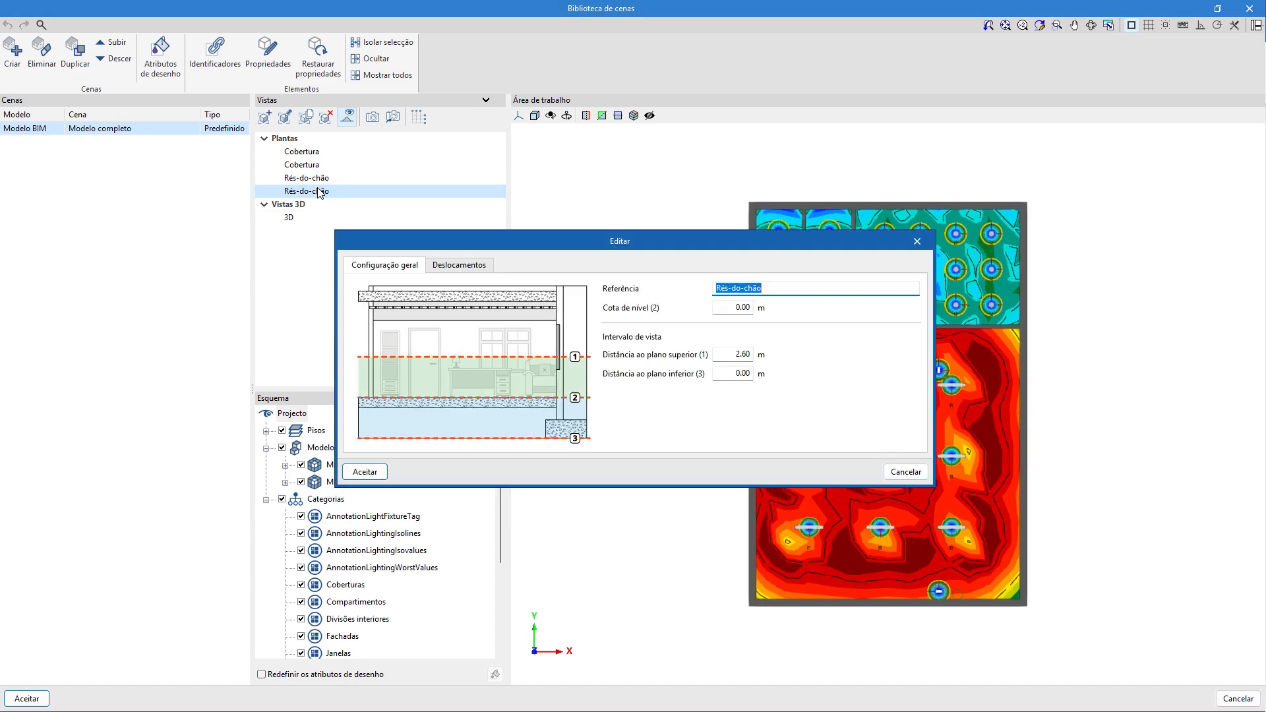
pyautogui.click(730, 312)
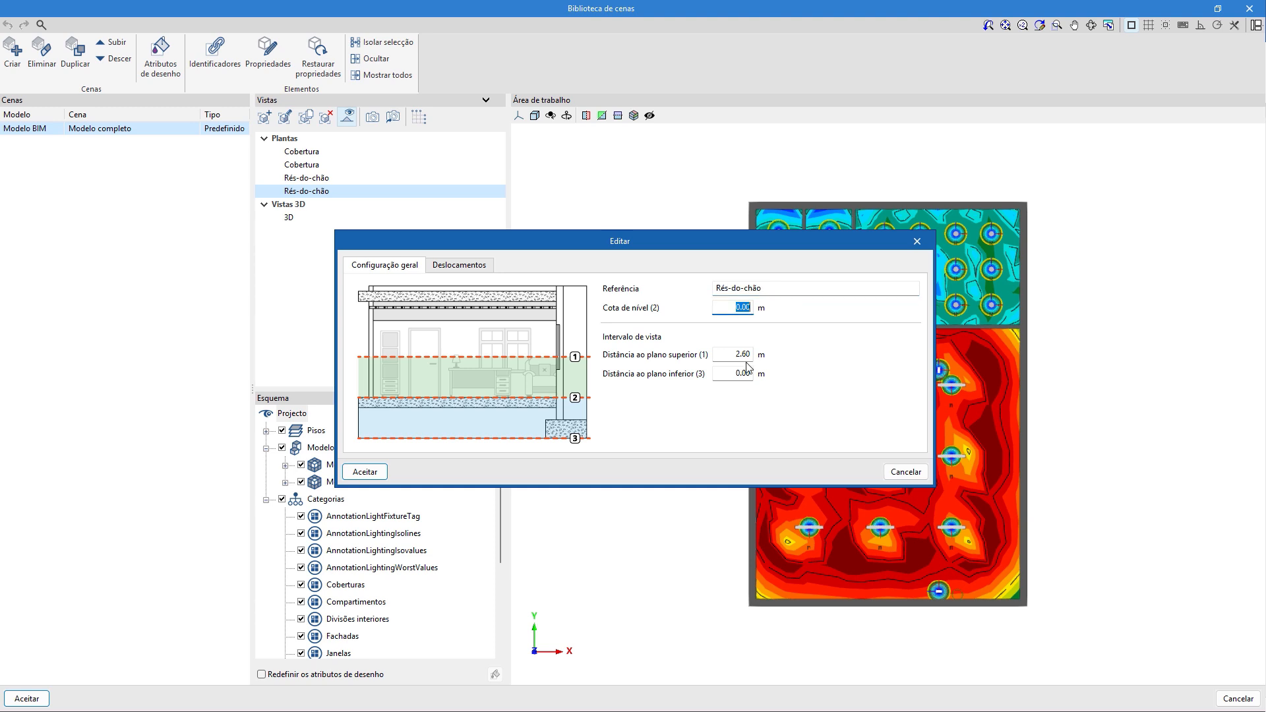
pyautogui.click(731, 356)
pyautogui.click(915, 242)
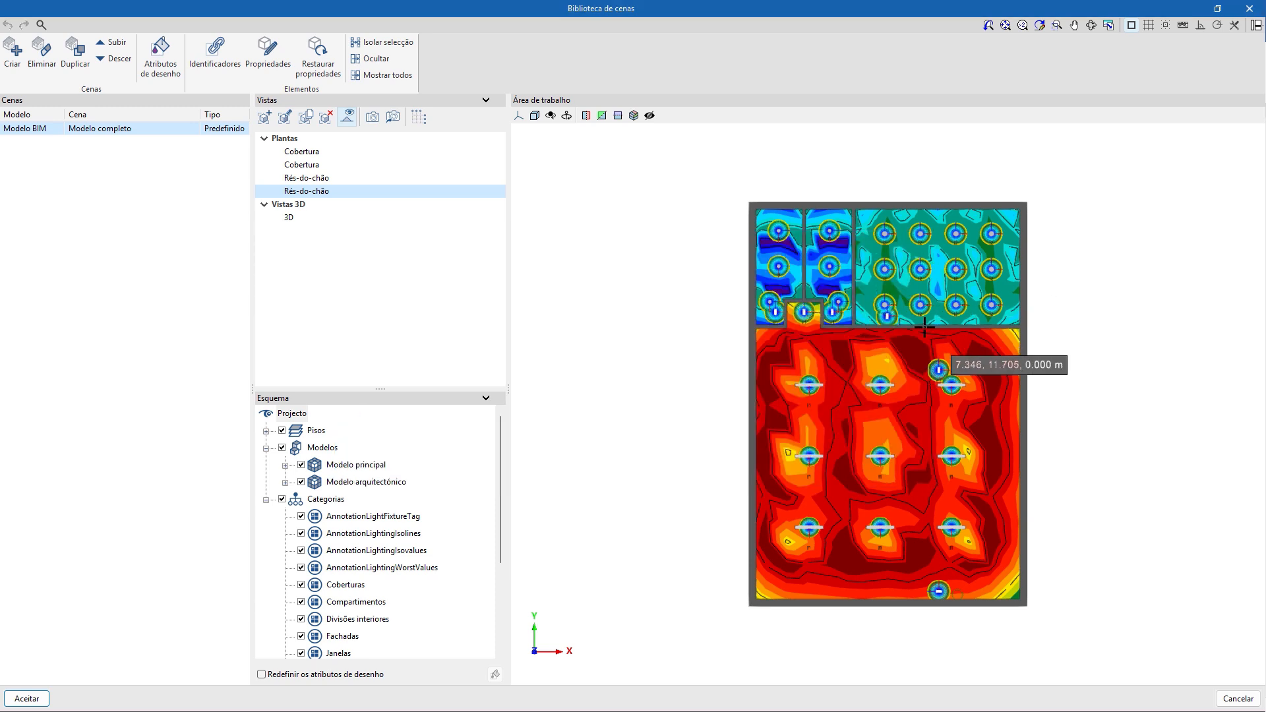
# - Hide and restore the AnnotationLightFixtureTag and AnnotationLightingIsolines categories in the second Rés-do-chão plan to compare their display
pyautogui.scroll(3, 948, 374)
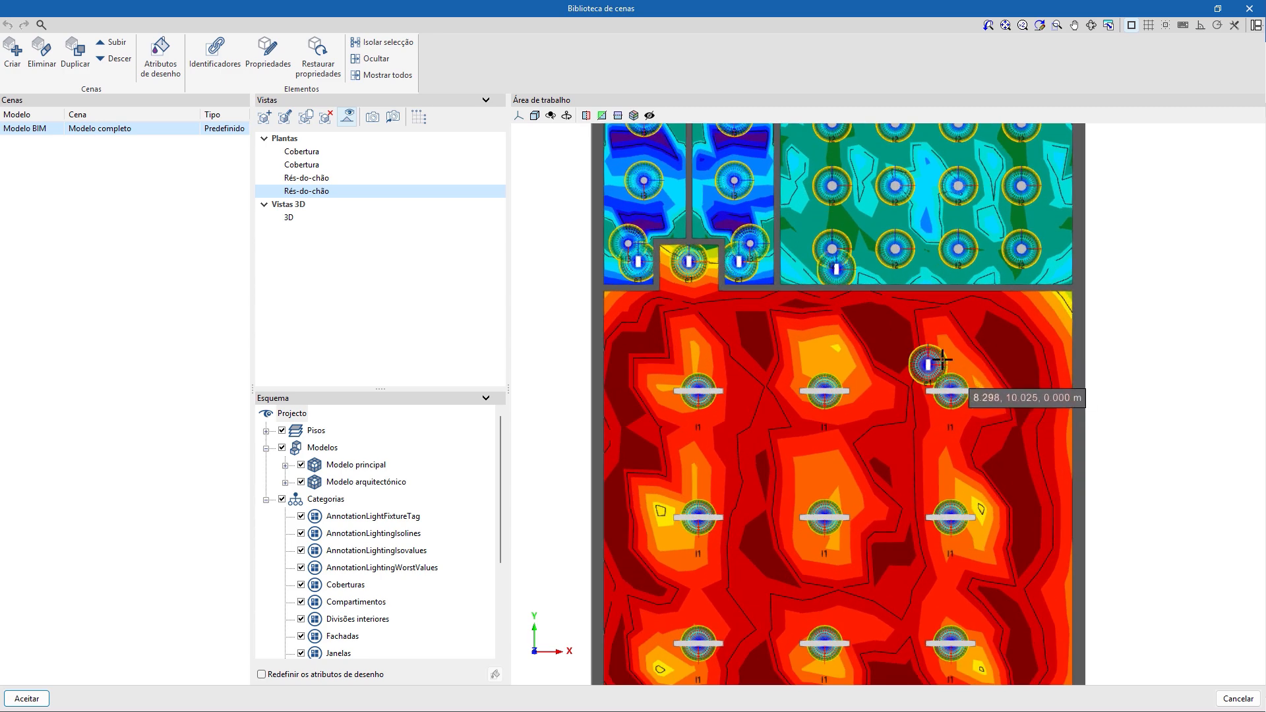
pyautogui.scroll(-3, 918, 363)
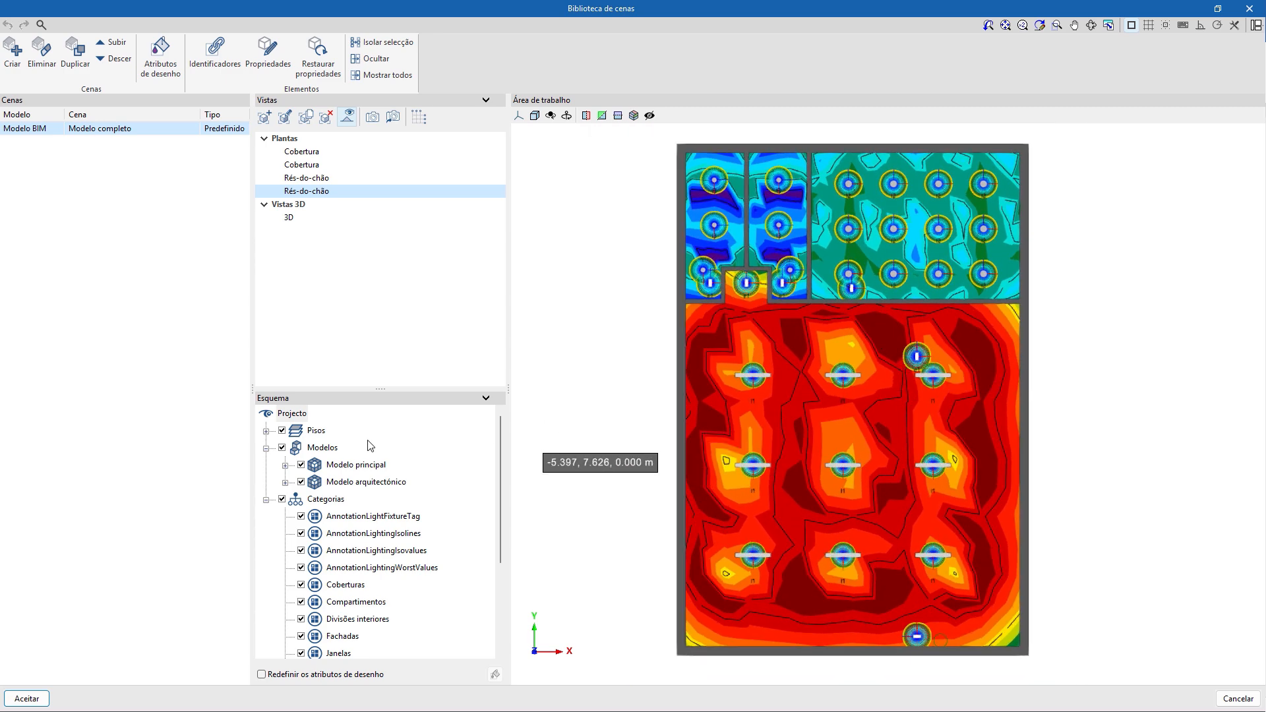
pyautogui.click(301, 519)
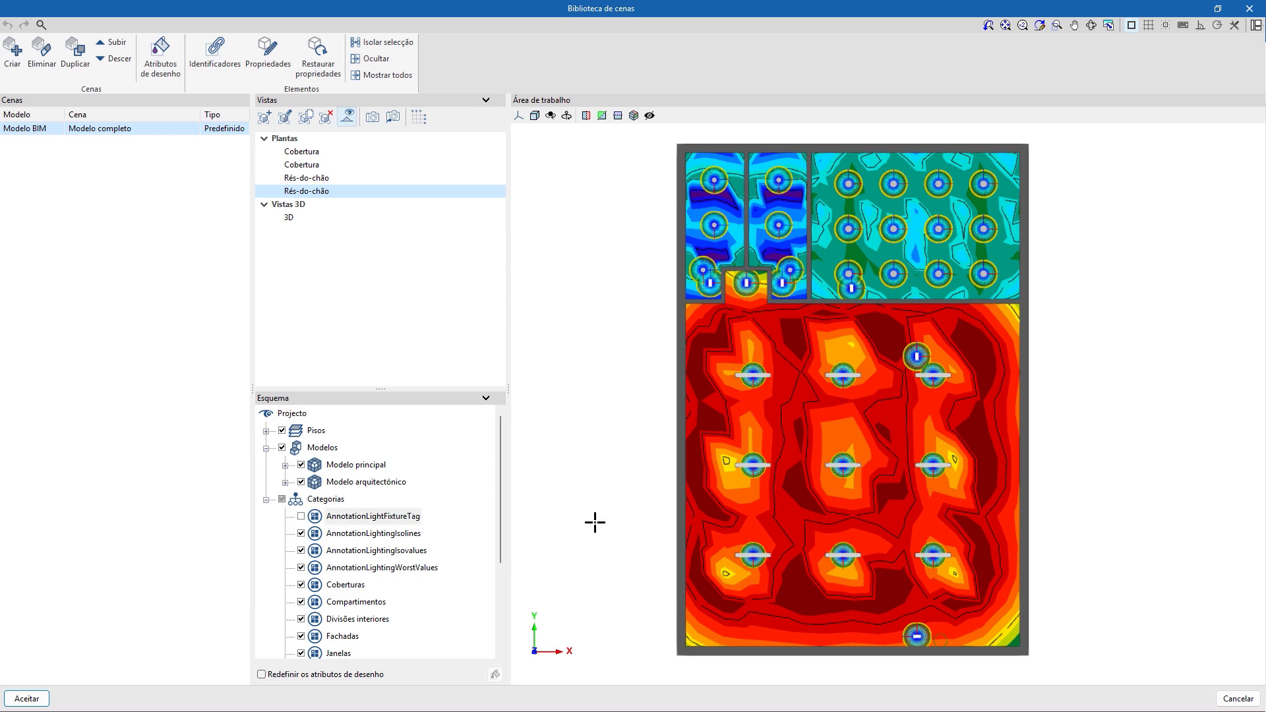
pyautogui.click(303, 518)
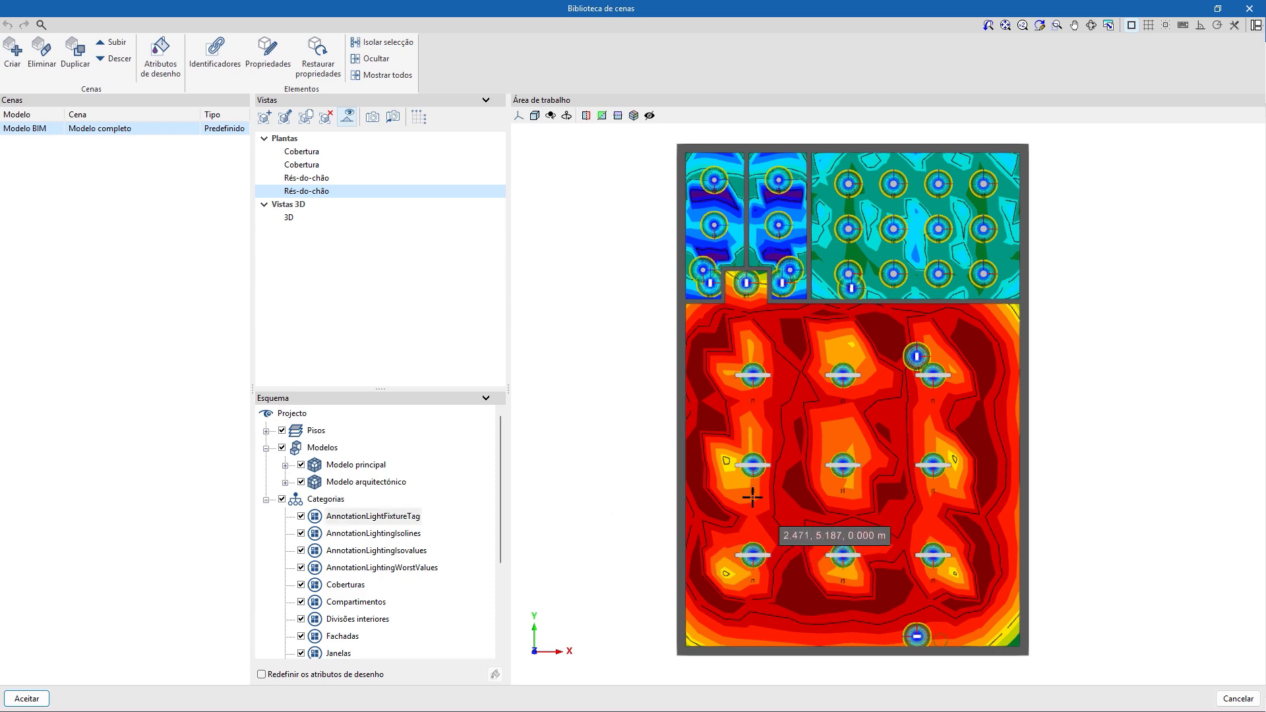
pyautogui.scroll(2, 749, 503)
pyautogui.scroll(2, 749, 503)
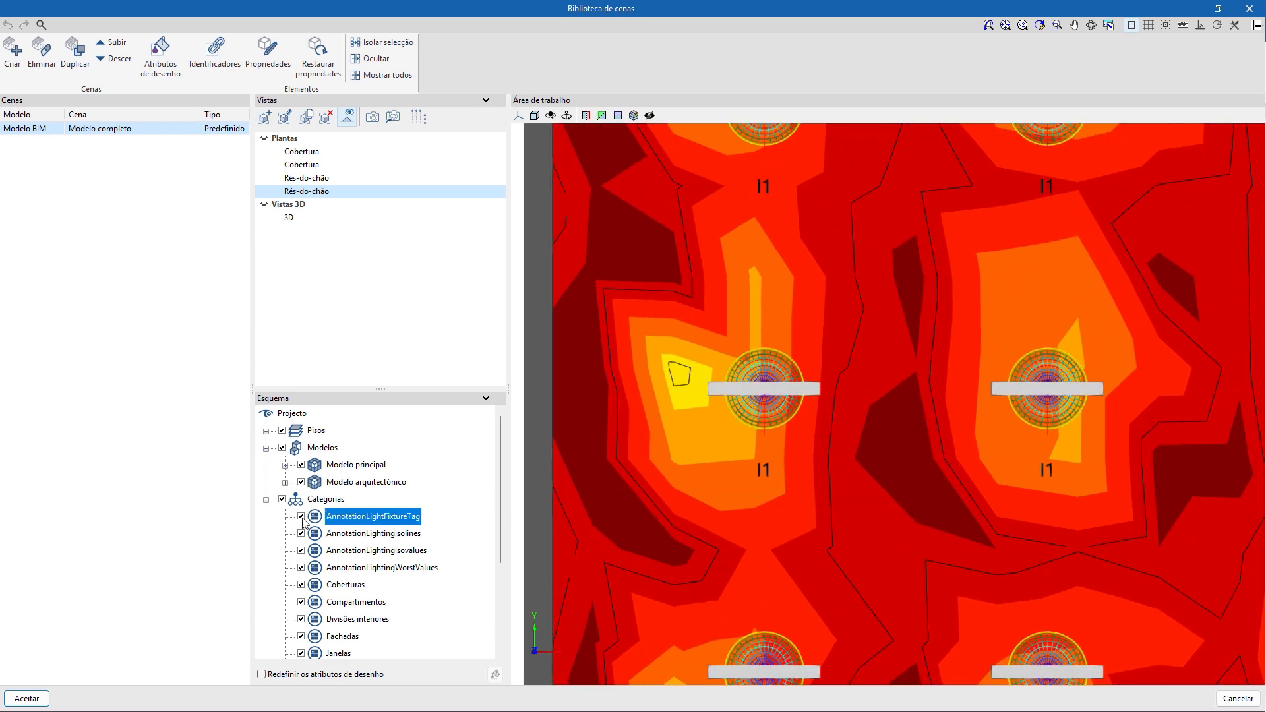
pyautogui.click(300, 534)
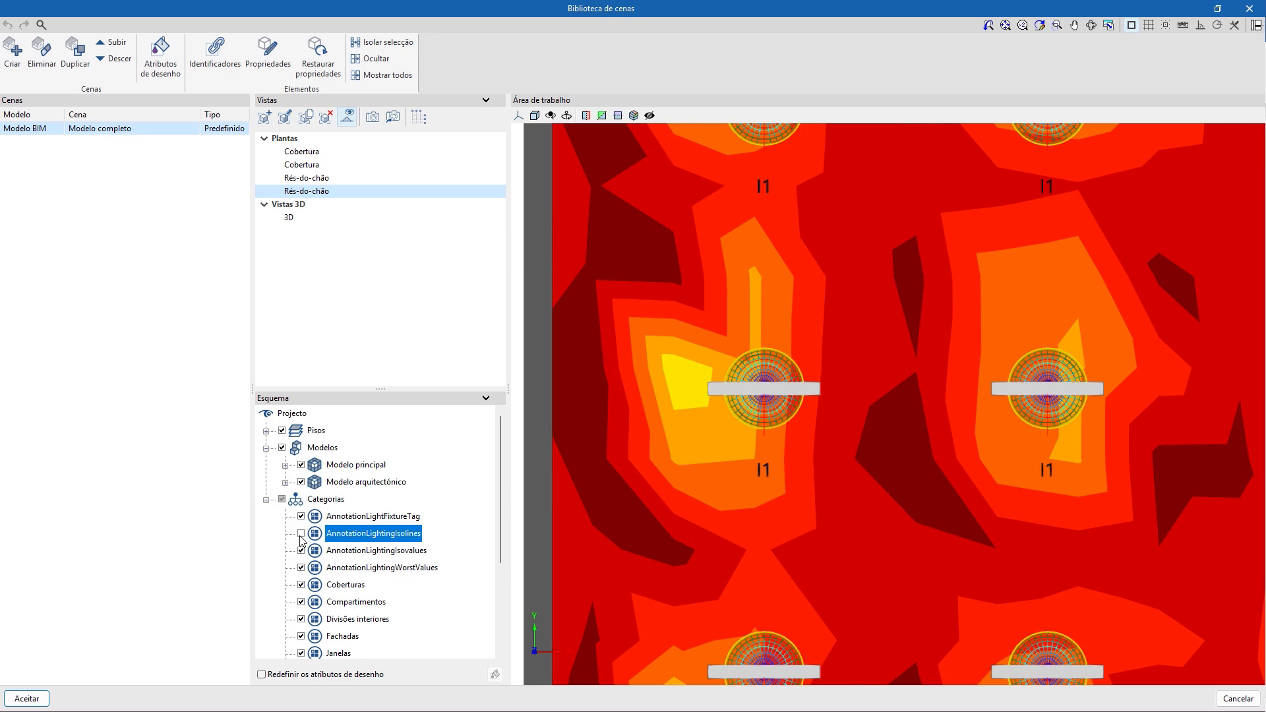
pyautogui.click(300, 534)
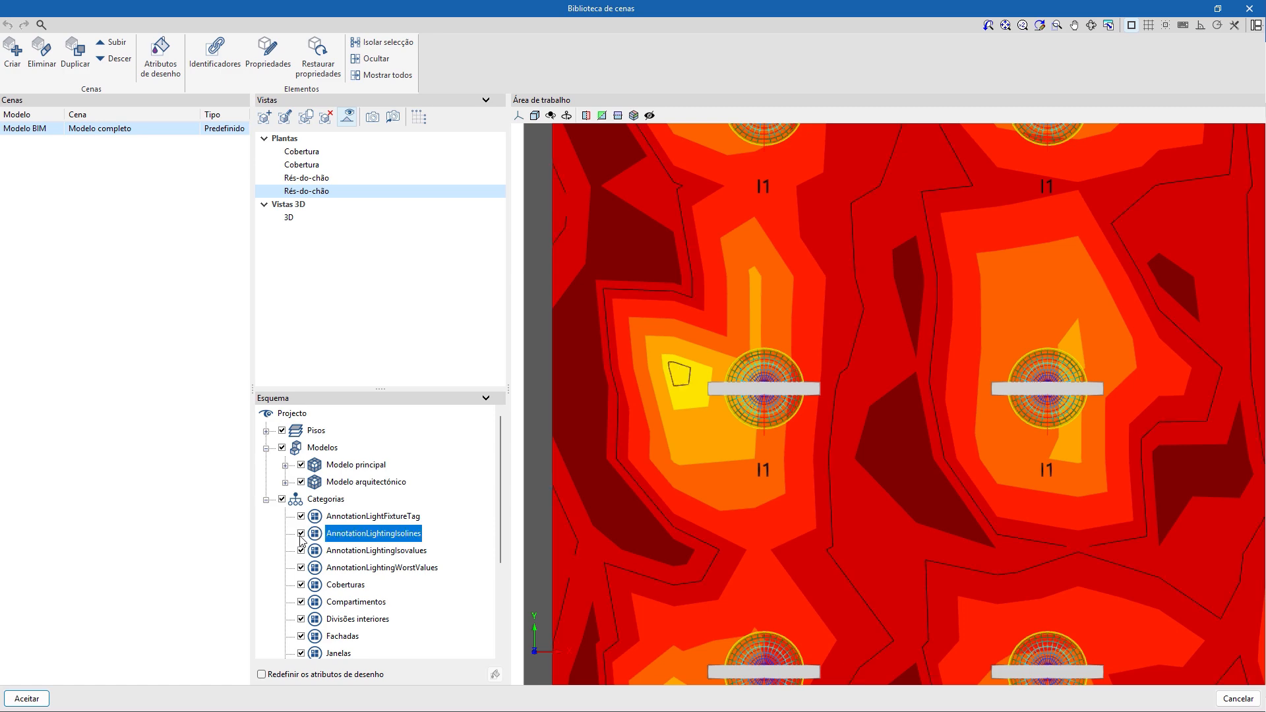
# - Hide the AnnotationLightingIsovalues category in the second Rés-do-chão plan and examine the worst-value annotations in the SALÃO
pyautogui.click(300, 551)
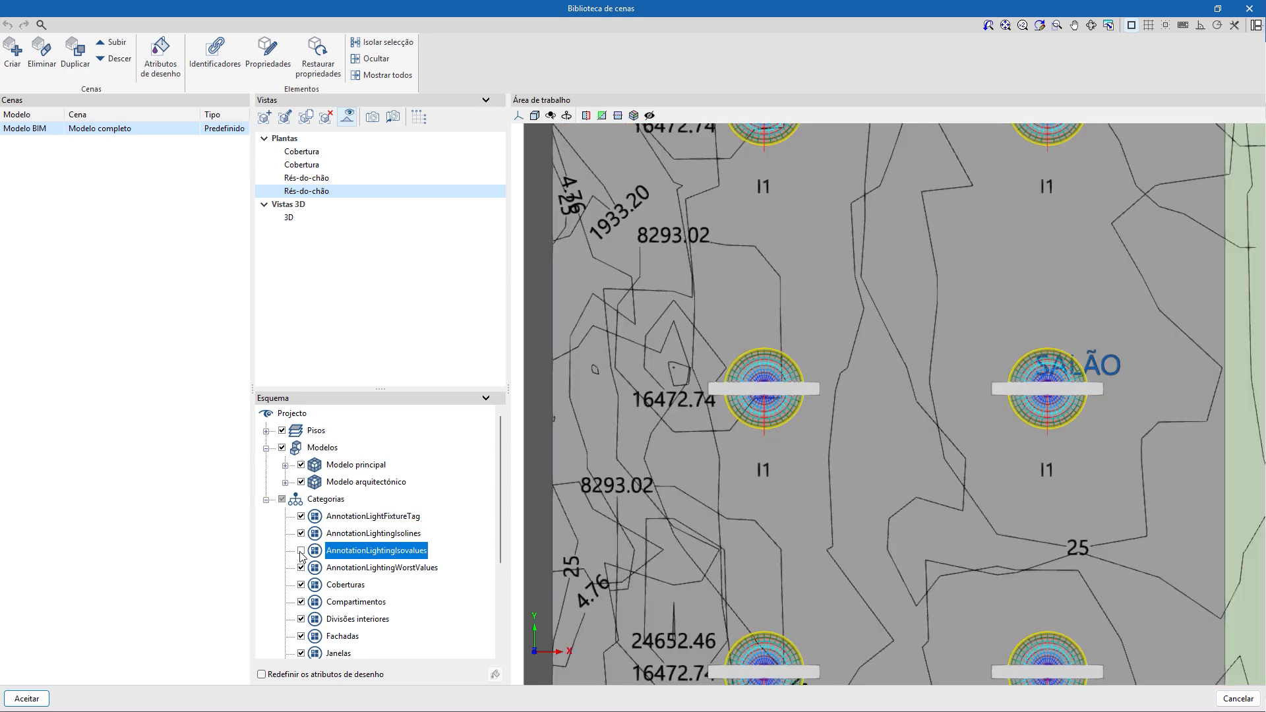
pyautogui.click(301, 551)
pyautogui.click(301, 551)
pyautogui.click(301, 568)
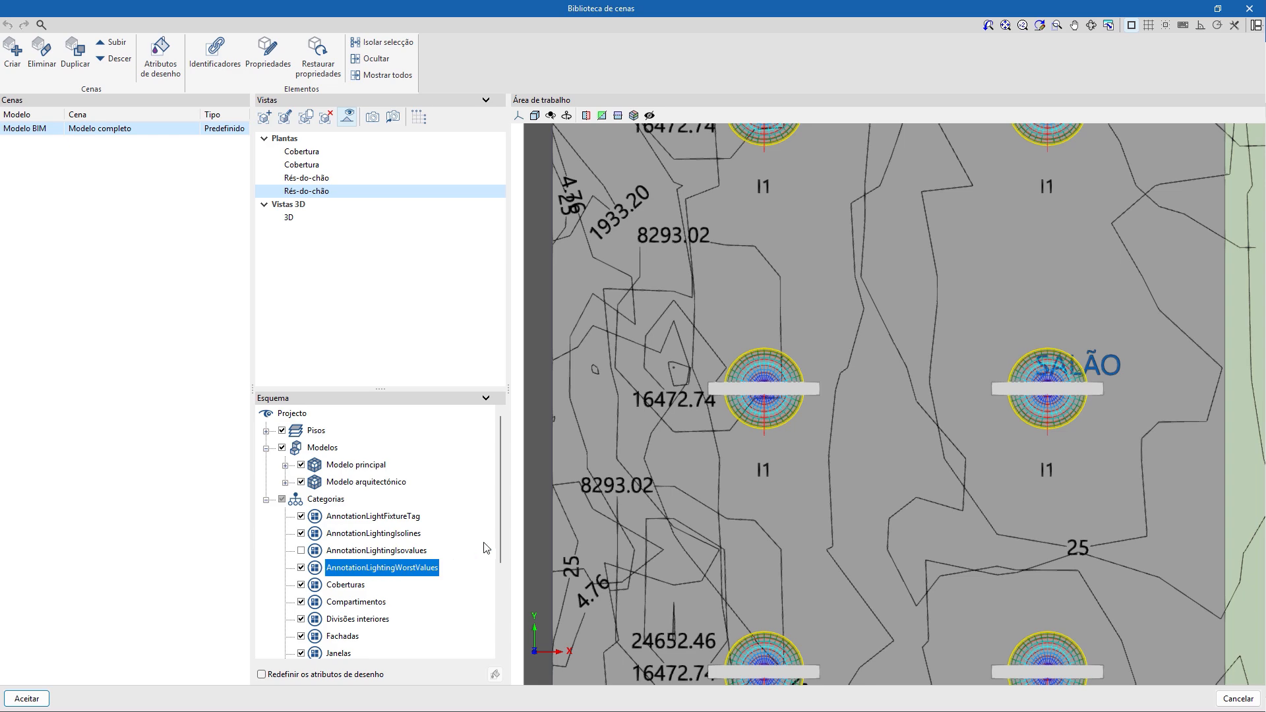
pyautogui.scroll(-4, 1078, 224)
pyautogui.scroll(3, 1103, 264)
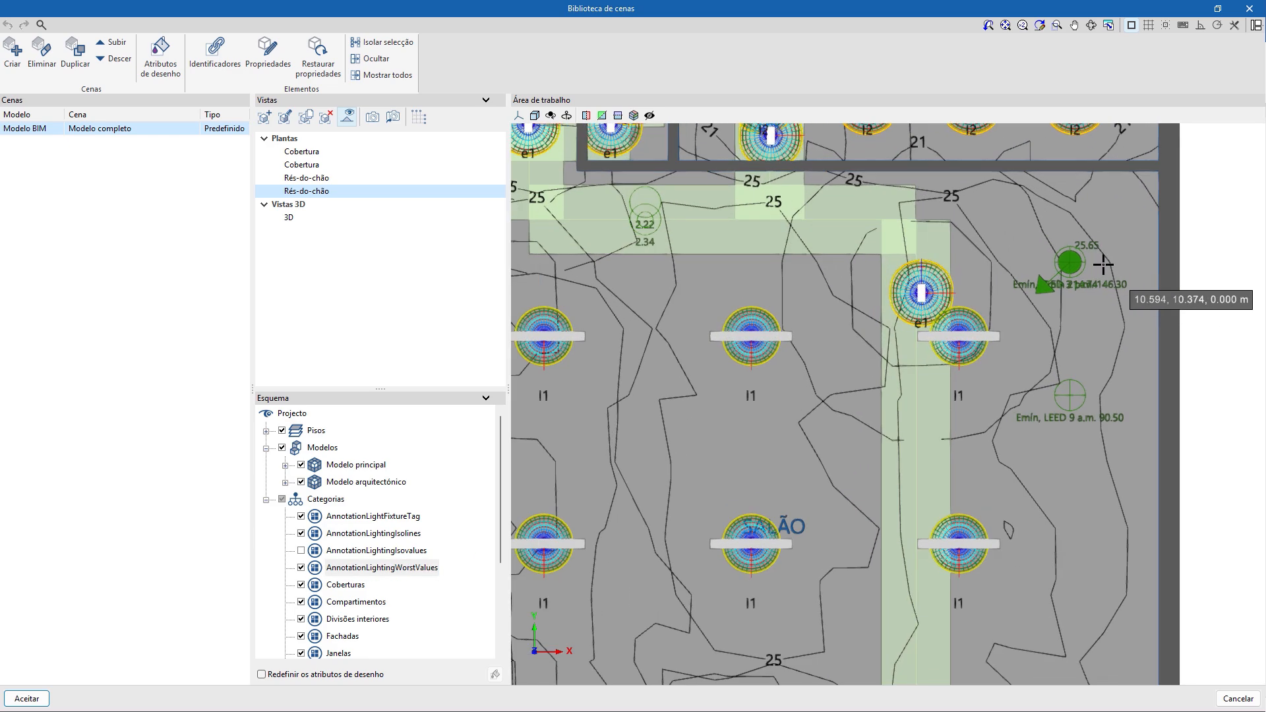
pyautogui.scroll(3, 1087, 251)
pyautogui.scroll(-2, 1015, 379)
pyautogui.scroll(-1, 916, 430)
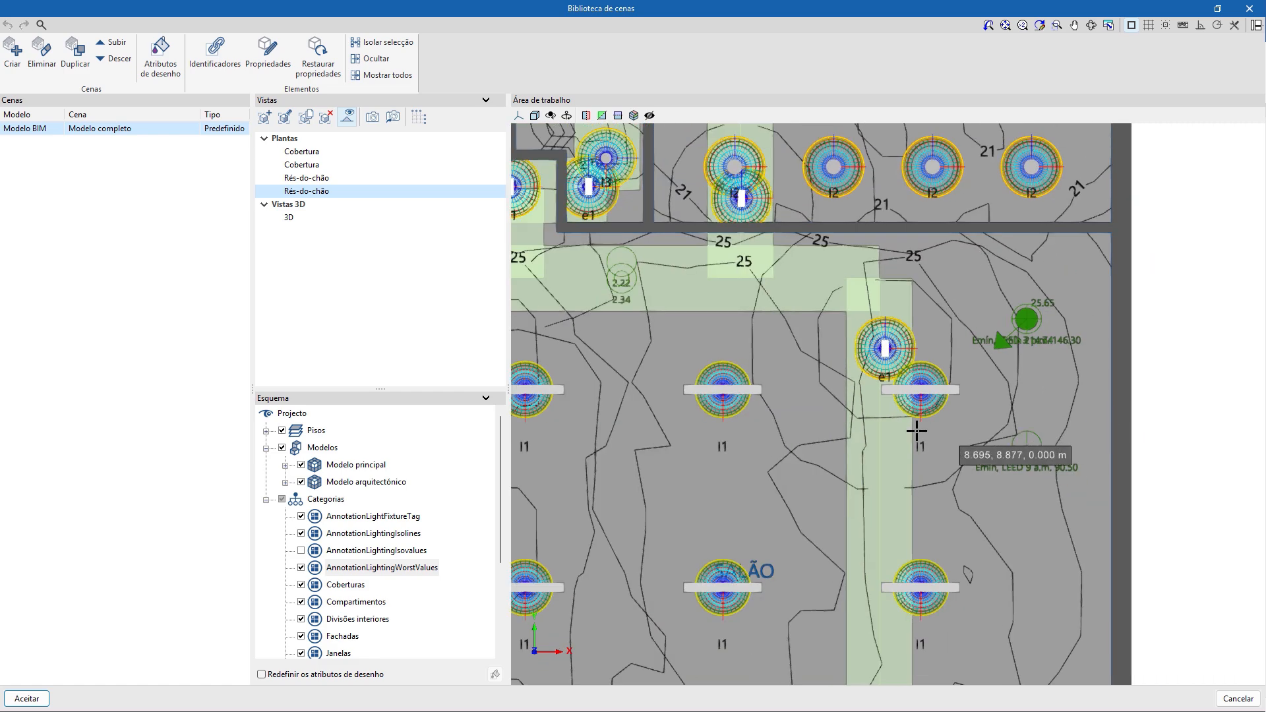
pyautogui.scroll(-4, 857, 435)
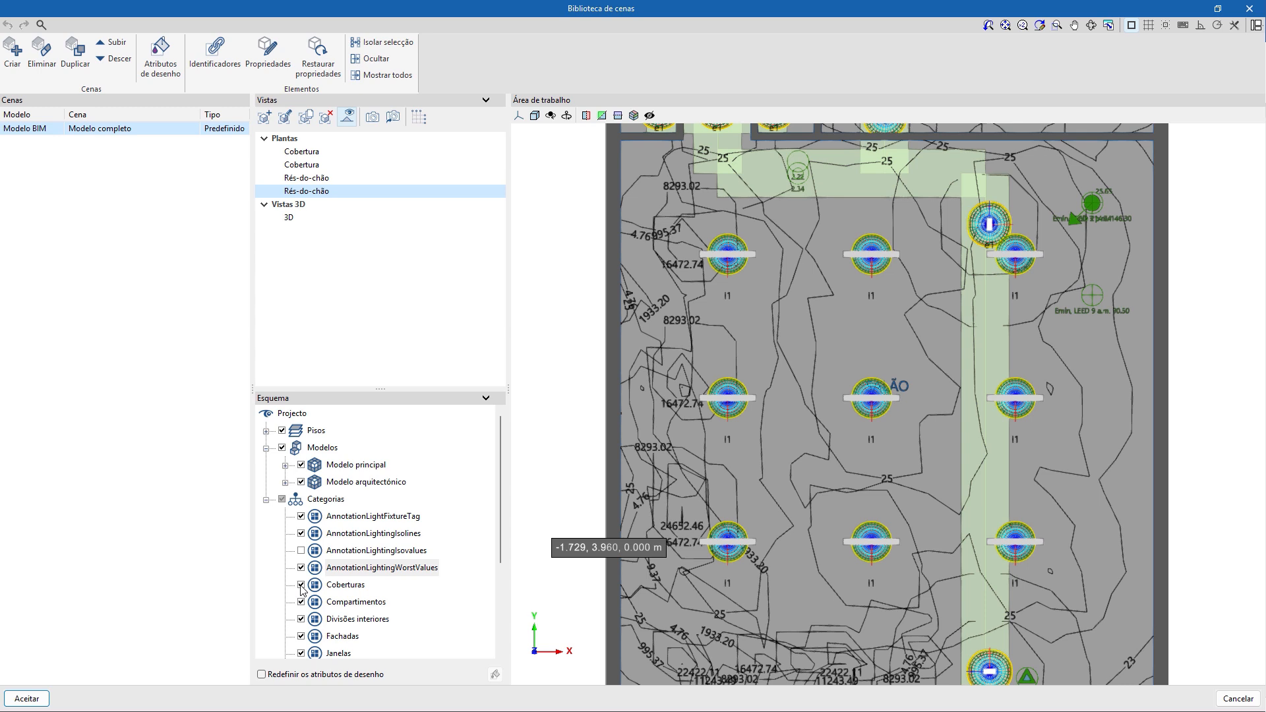
# - Hide the Coberturas and Compartimentos categories in the plan, and restore both
pyautogui.click(301, 585)
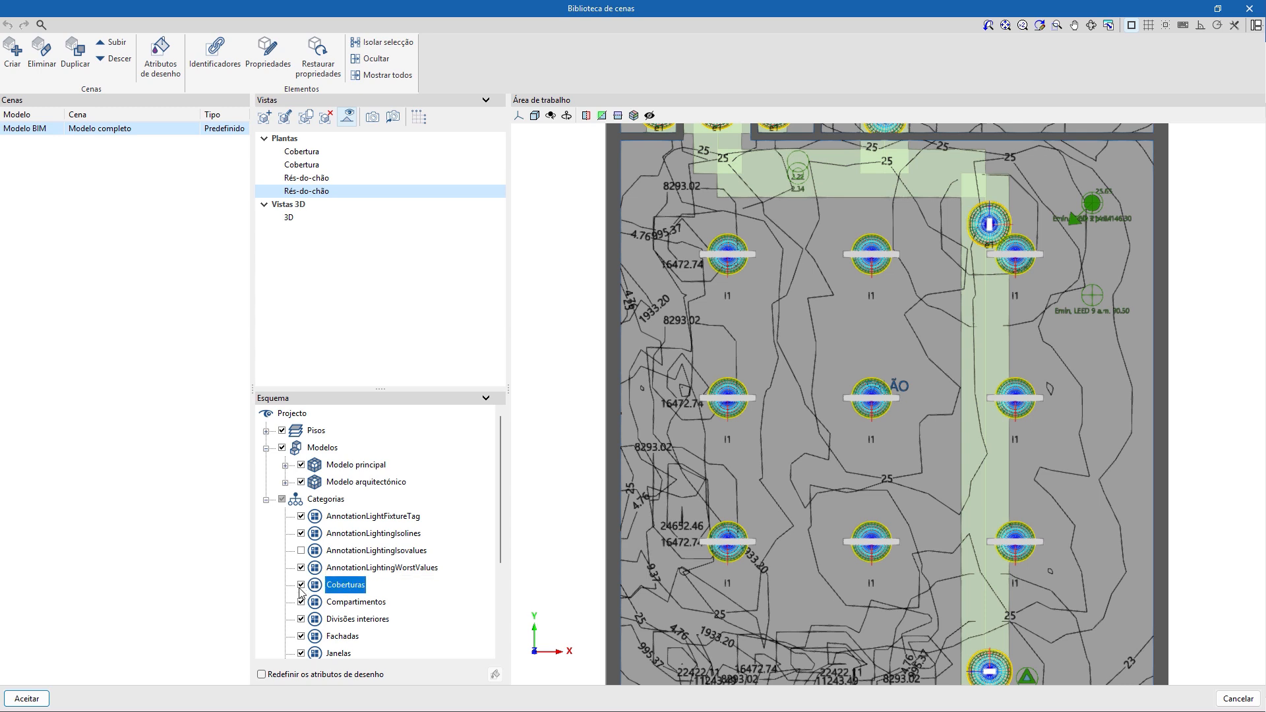
pyautogui.click(300, 602)
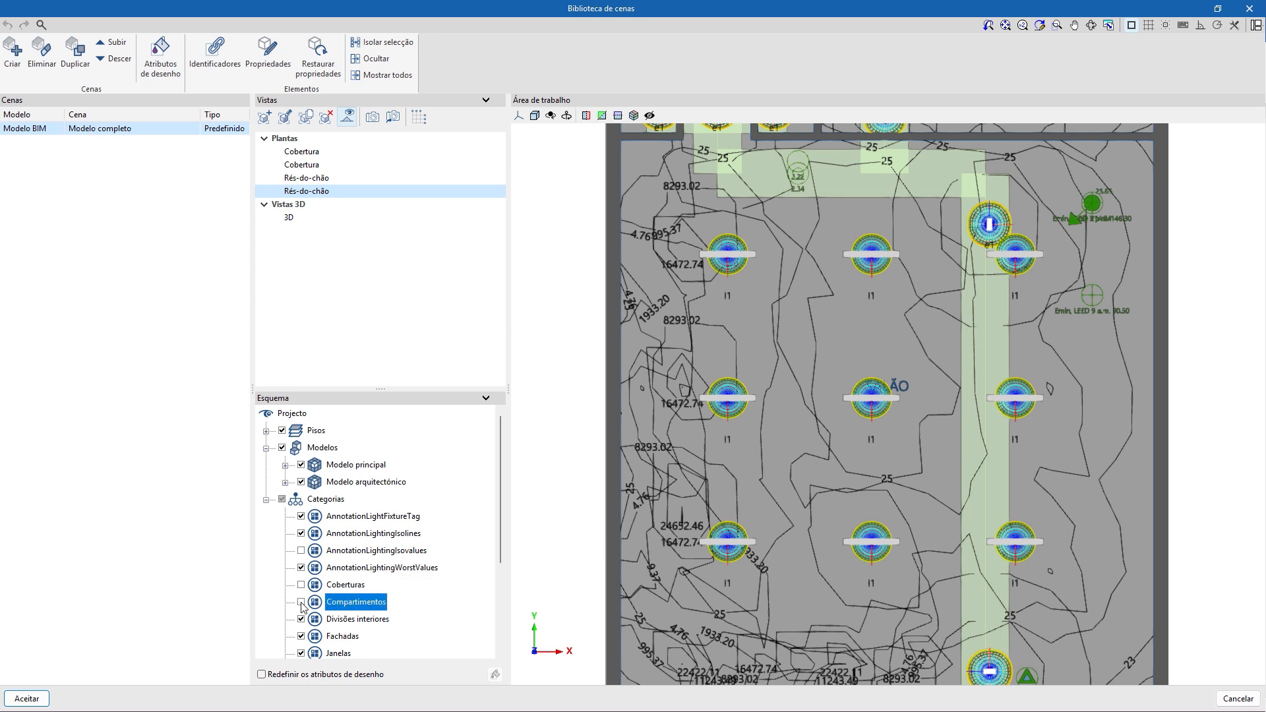
pyautogui.click(302, 585)
pyautogui.click(302, 599)
# - Hide the lightsourcegoniometric category so the luminaires appear without their photometric diagrams
pyautogui.scroll(-3, 300, 593)
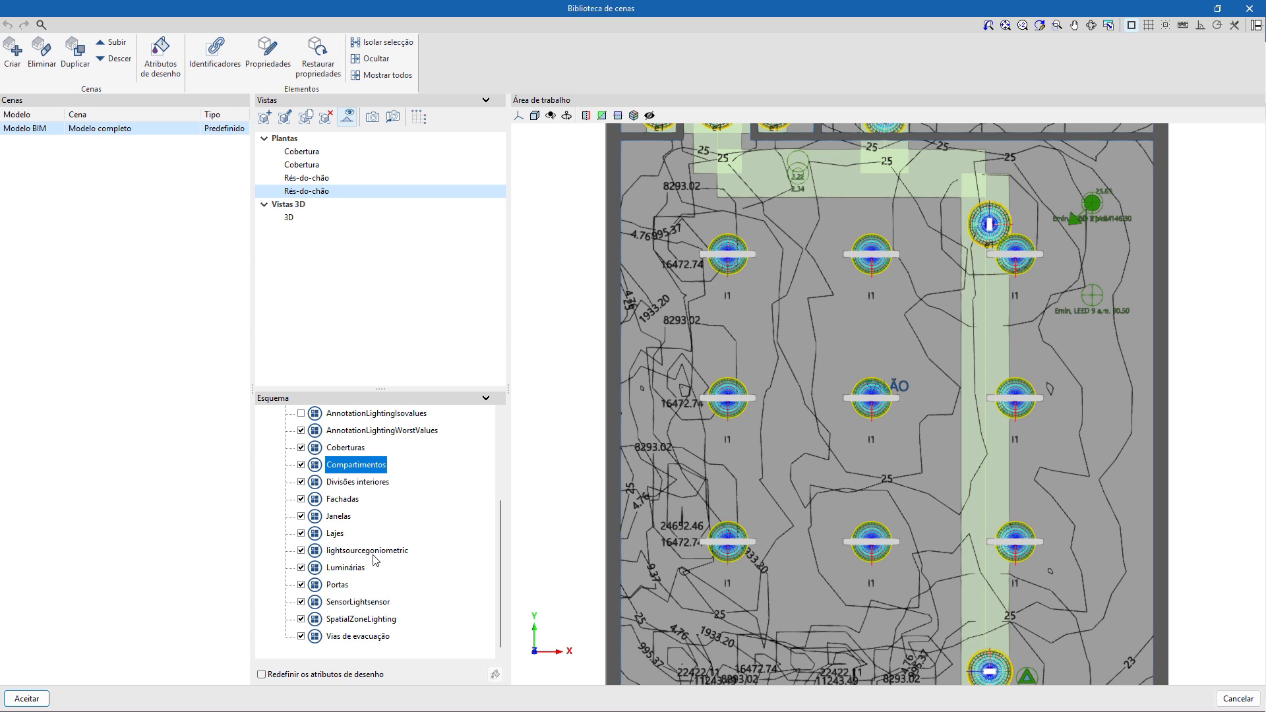
pyautogui.click(301, 551)
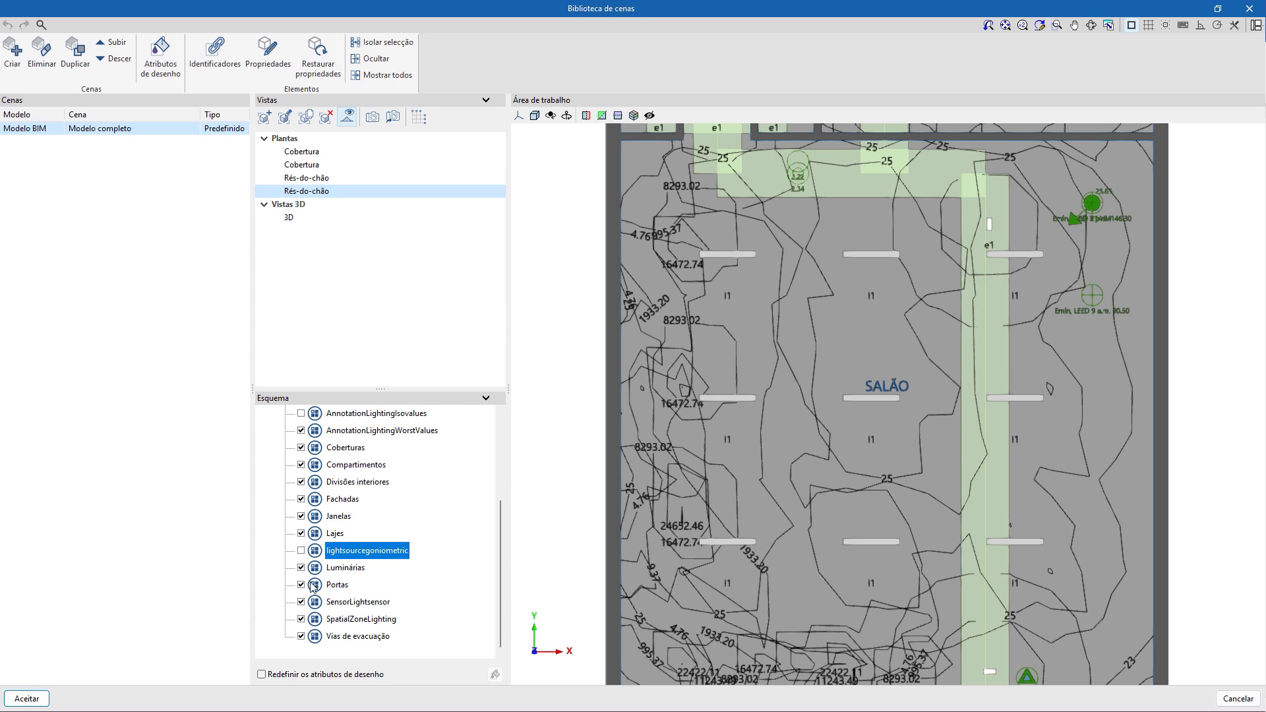
pyautogui.scroll(3, 310, 554)
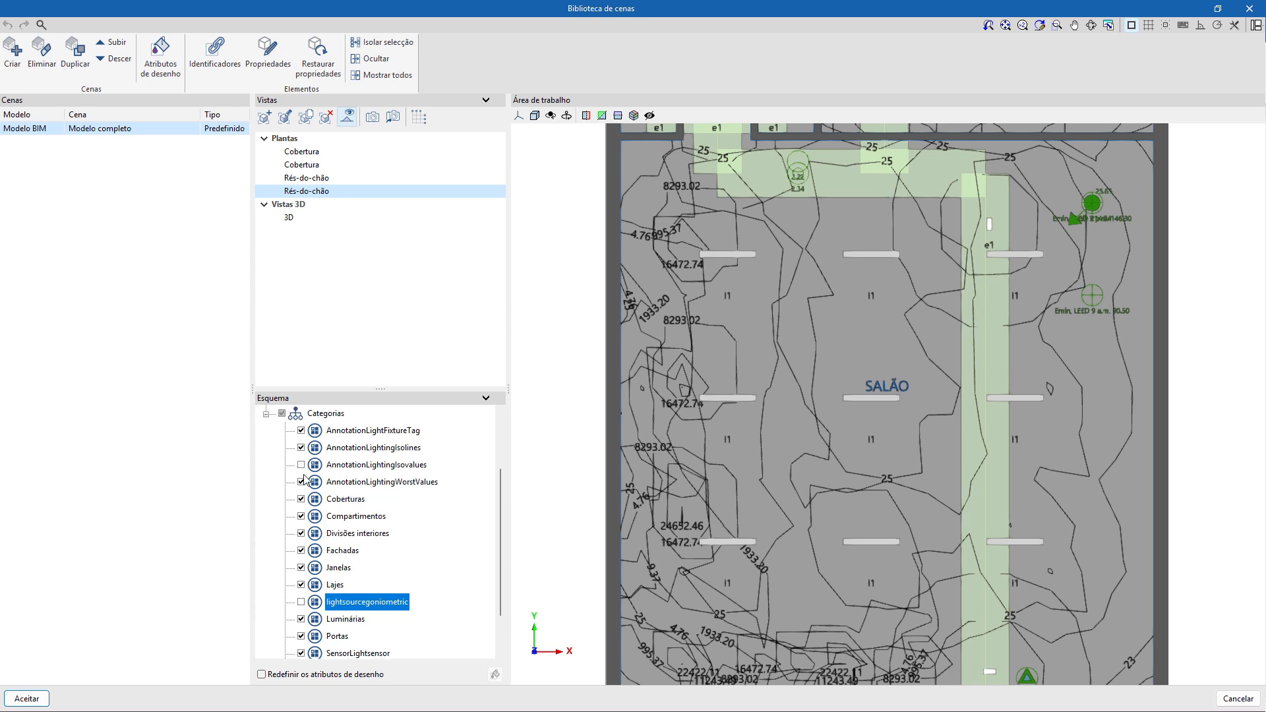
# - Hide and restore the AnnotationLightingWorstValues category in the second Rés-do-chão plan, and hide the AnnotationLightingIsolines category
pyautogui.click(302, 482)
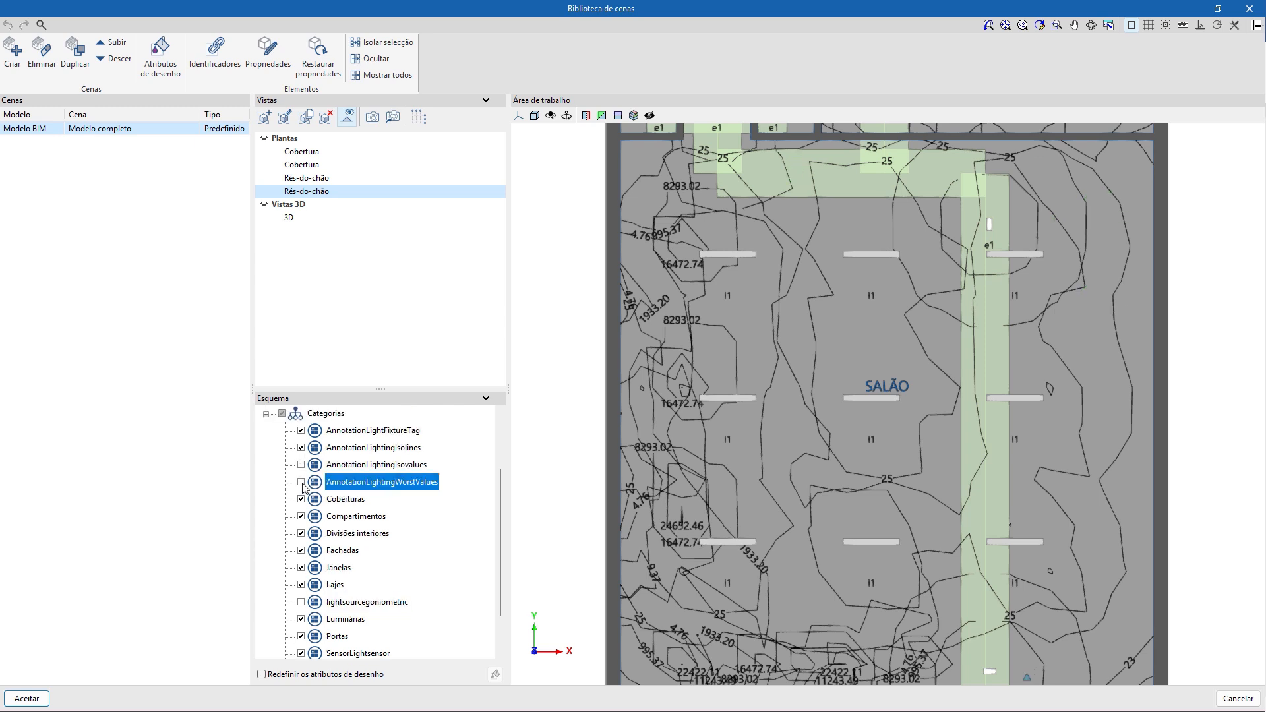
pyautogui.click(302, 483)
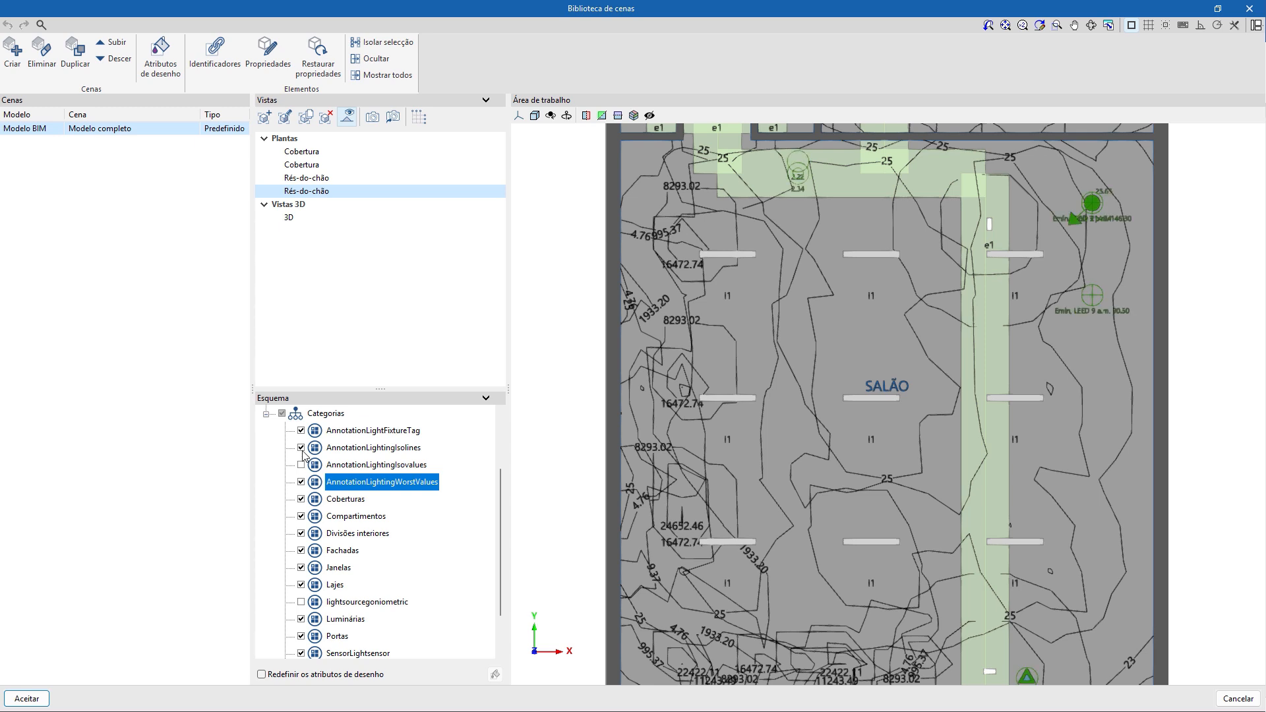
pyautogui.click(301, 448)
pyautogui.scroll(-3, 756, 445)
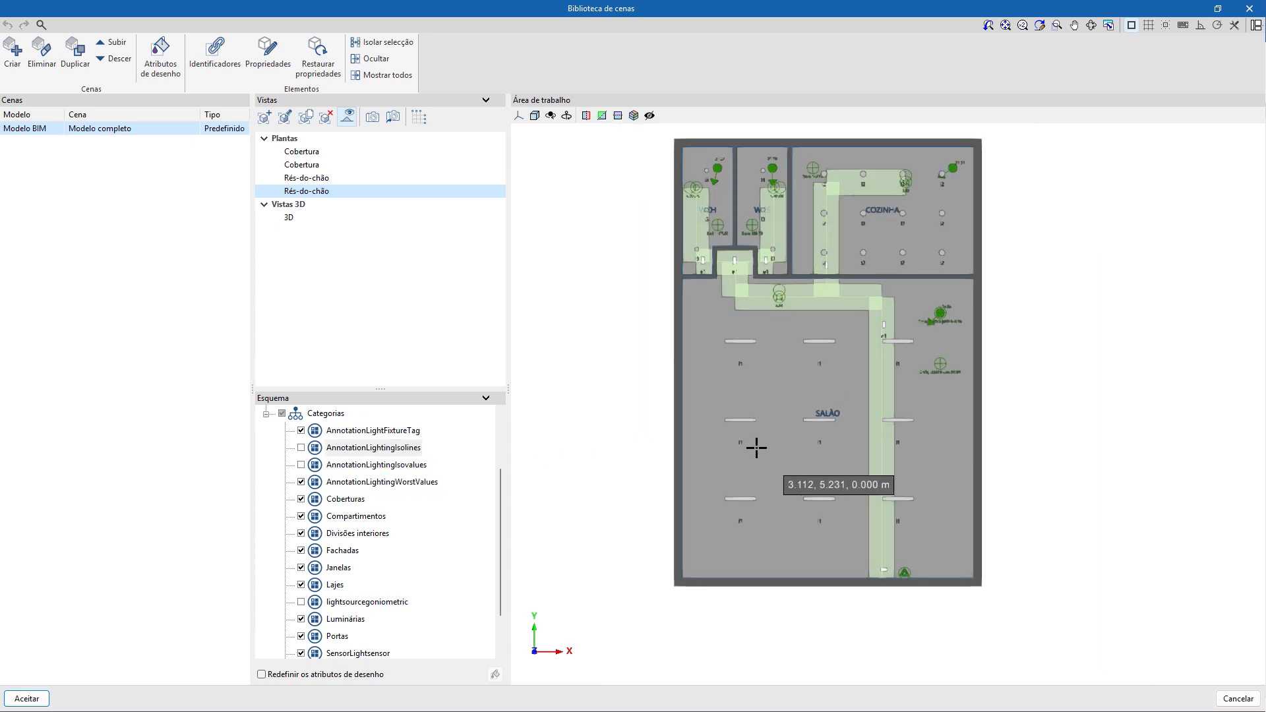
pyautogui.moveTo(746, 394); pyautogui.dragTo(773, 441, button='middle')
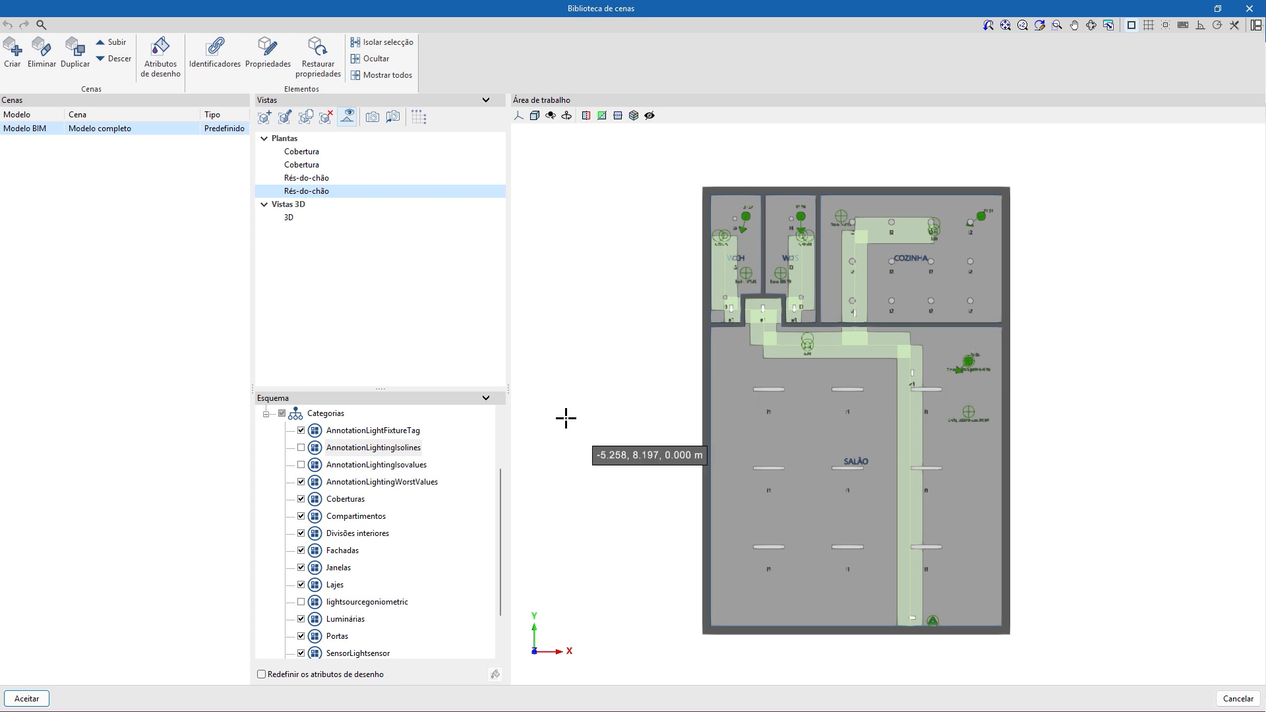
pyautogui.scroll(-2, 429, 520)
pyautogui.scroll(2, 432, 520)
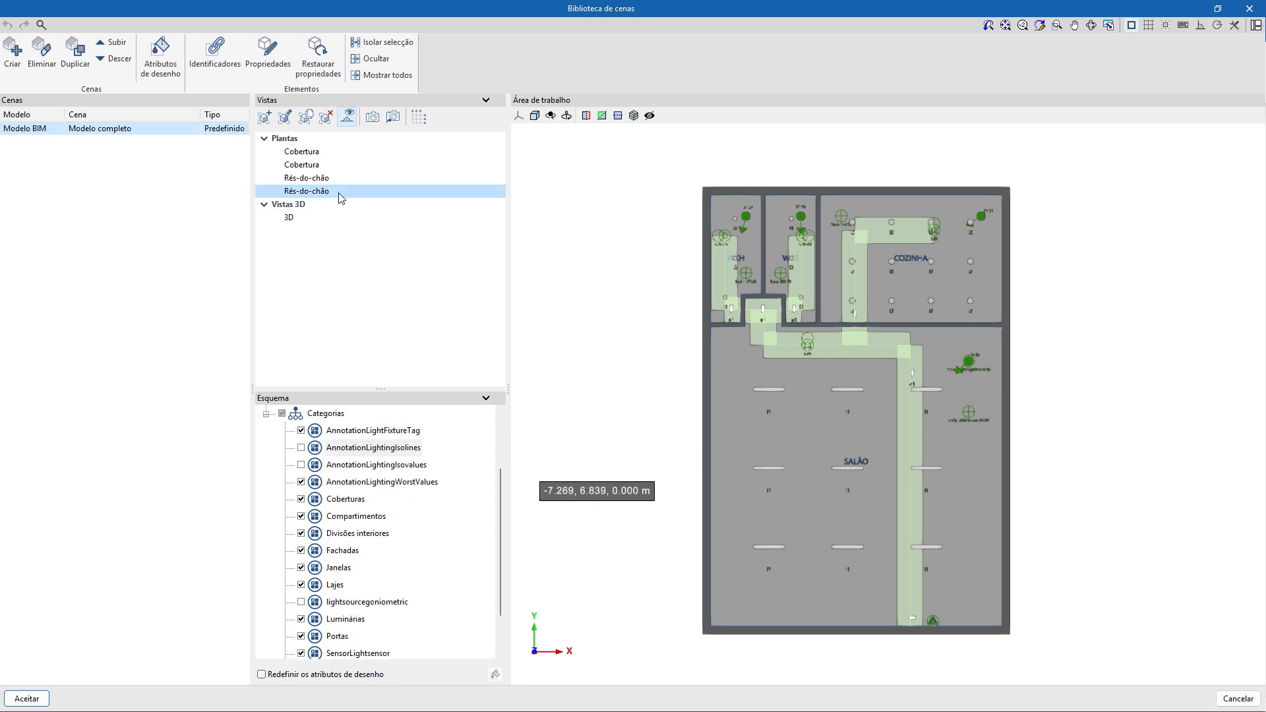
# - Hide the Coberturas category in the 3D view to expose the building's interior, and accept the scene library changes
pyautogui.click(290, 218)
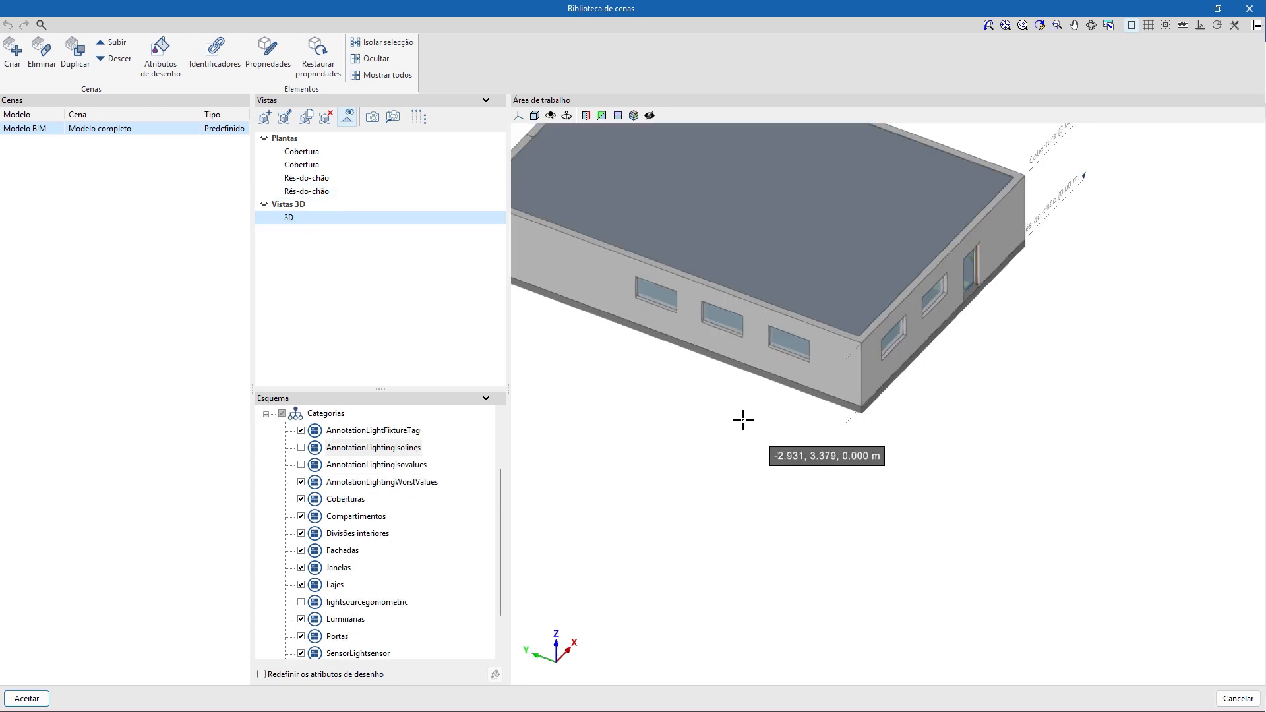
pyautogui.scroll(-3, 778, 448)
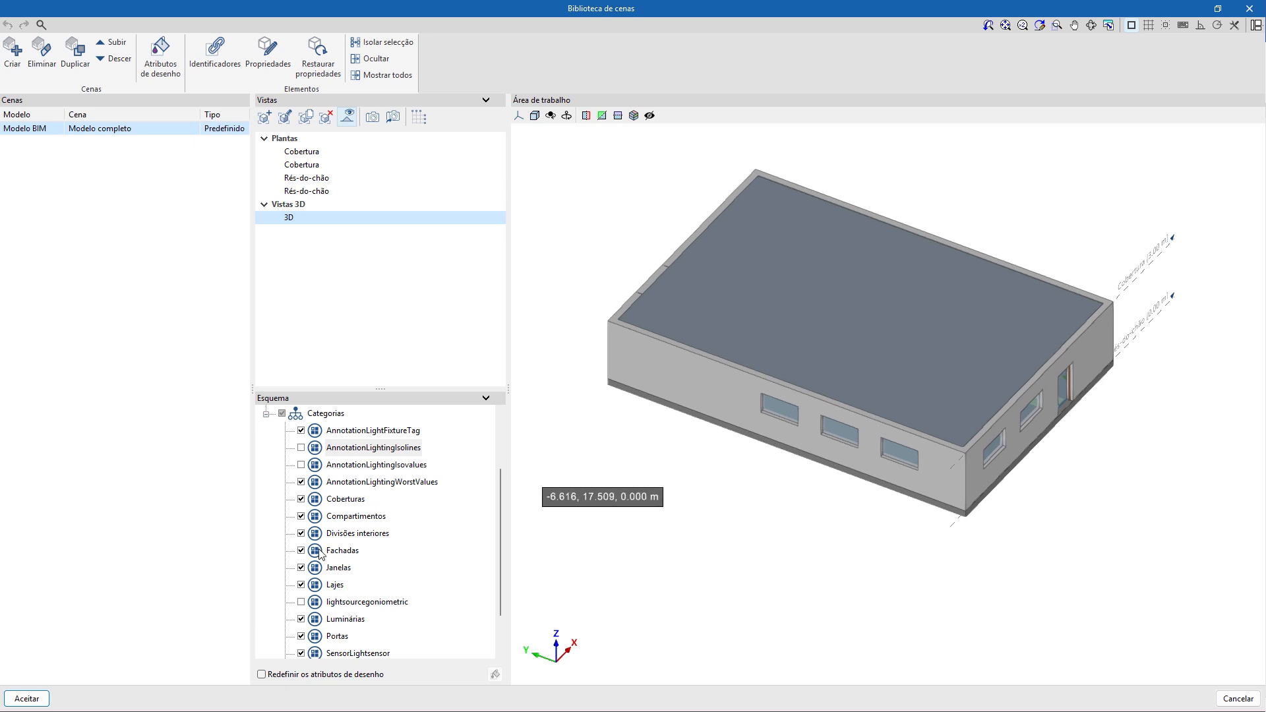
pyautogui.click(301, 500)
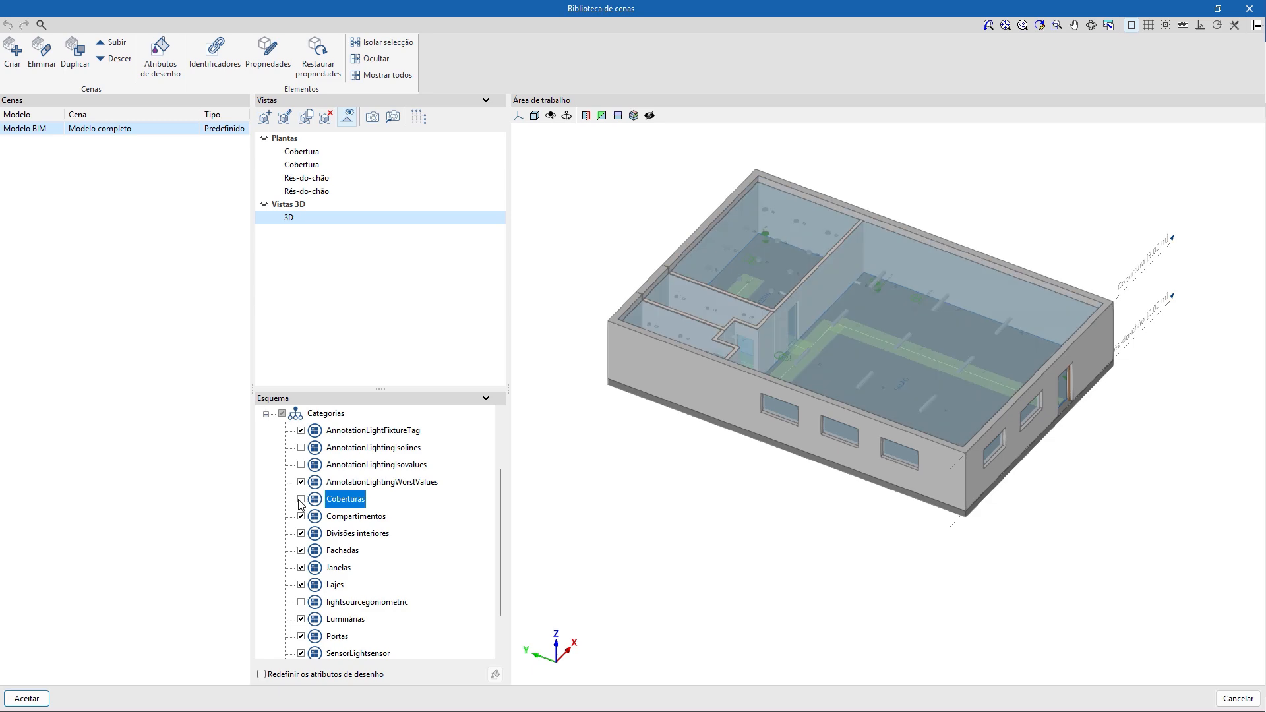
pyautogui.scroll(3, 932, 303)
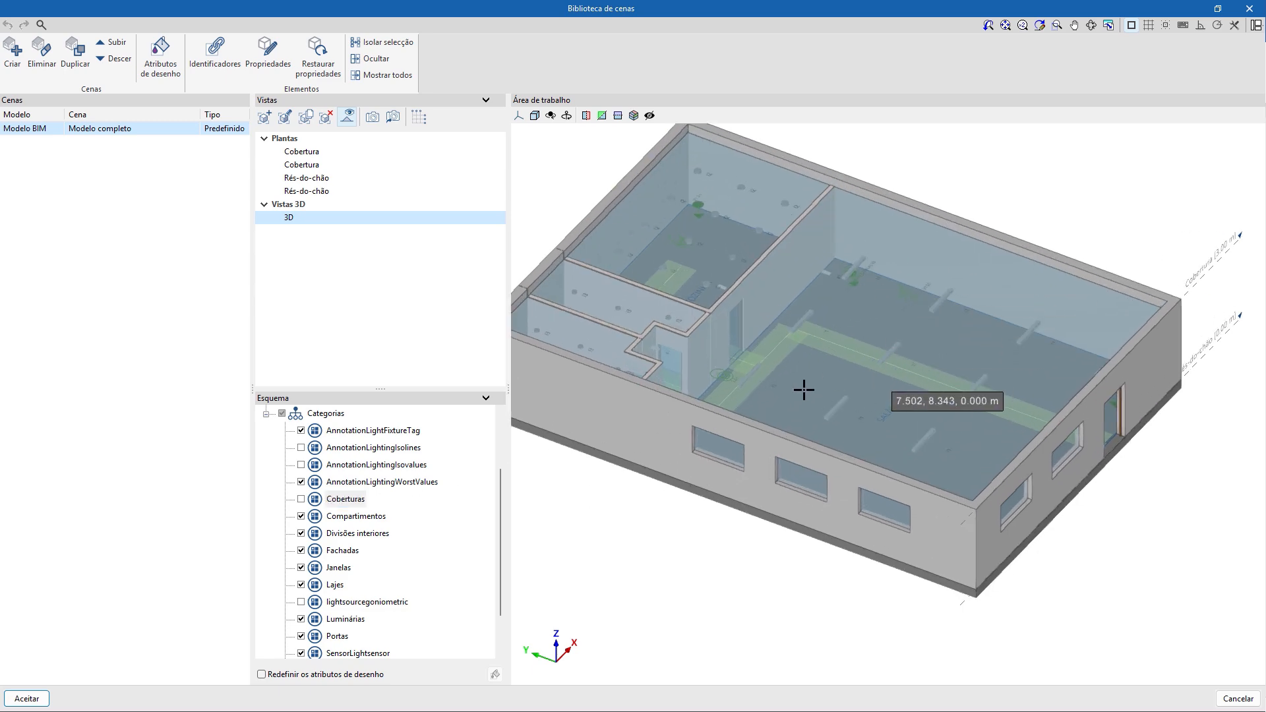
pyautogui.click(33, 699)
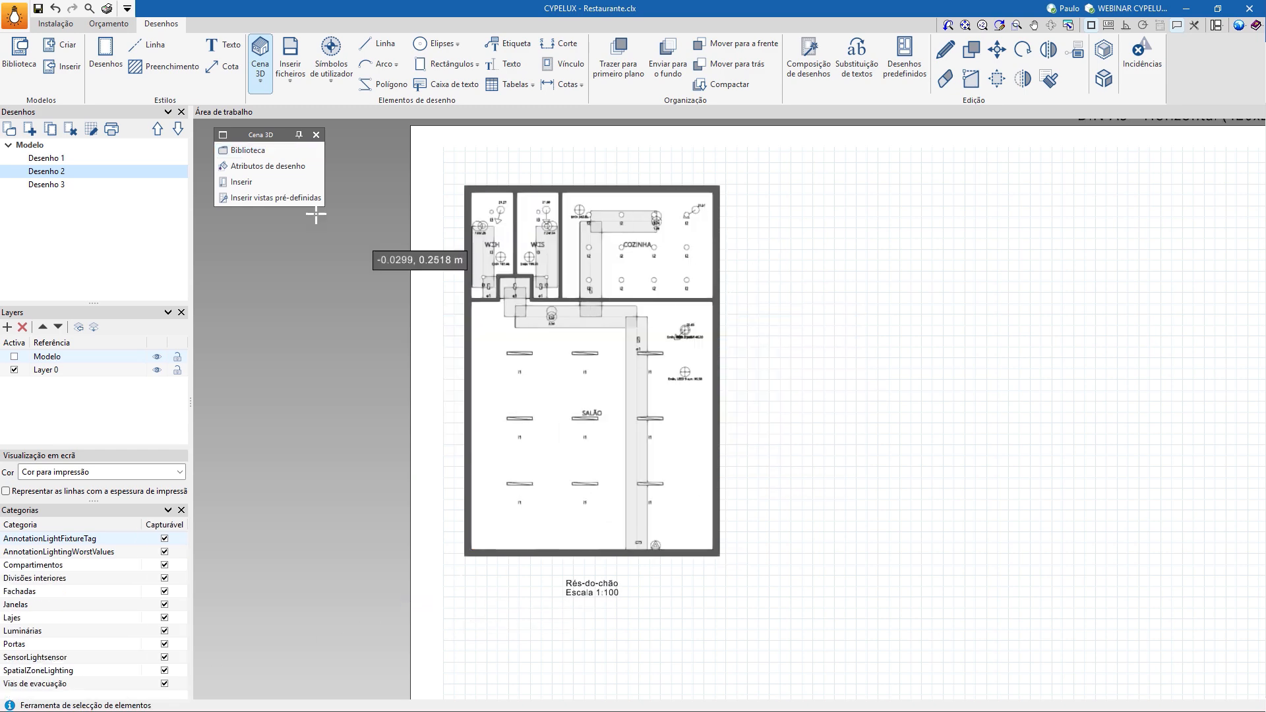
# - Examine the 3D view on Desenho 3 and the Rés-do-chão plan on Desenho 2 with their updated categories
pyautogui.click(30, 184)
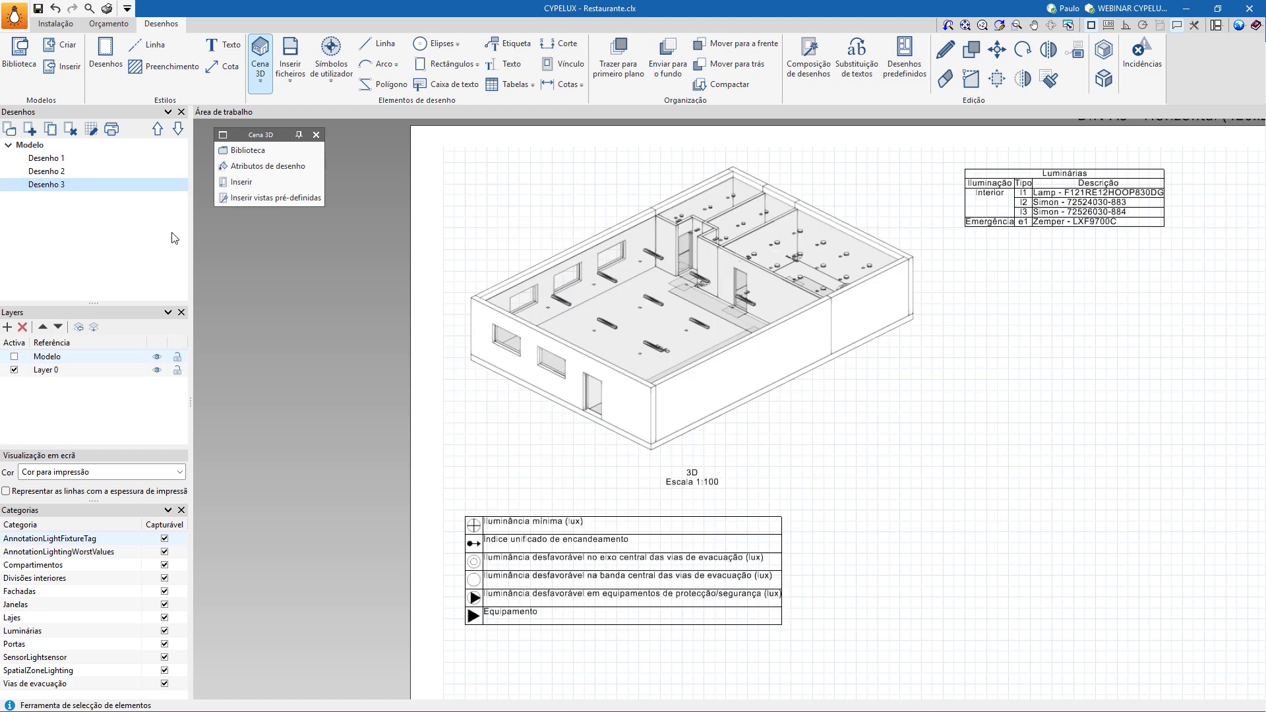
pyautogui.scroll(5, 801, 217)
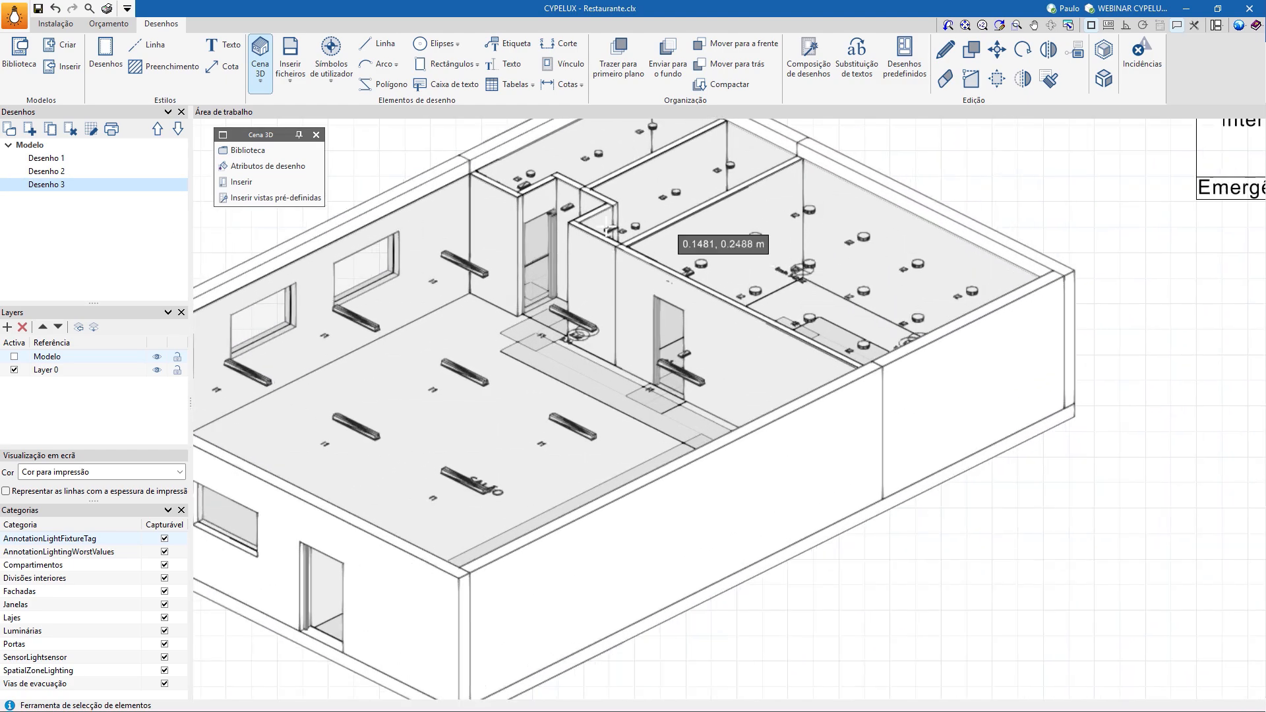
pyautogui.scroll(-5, 398, 405)
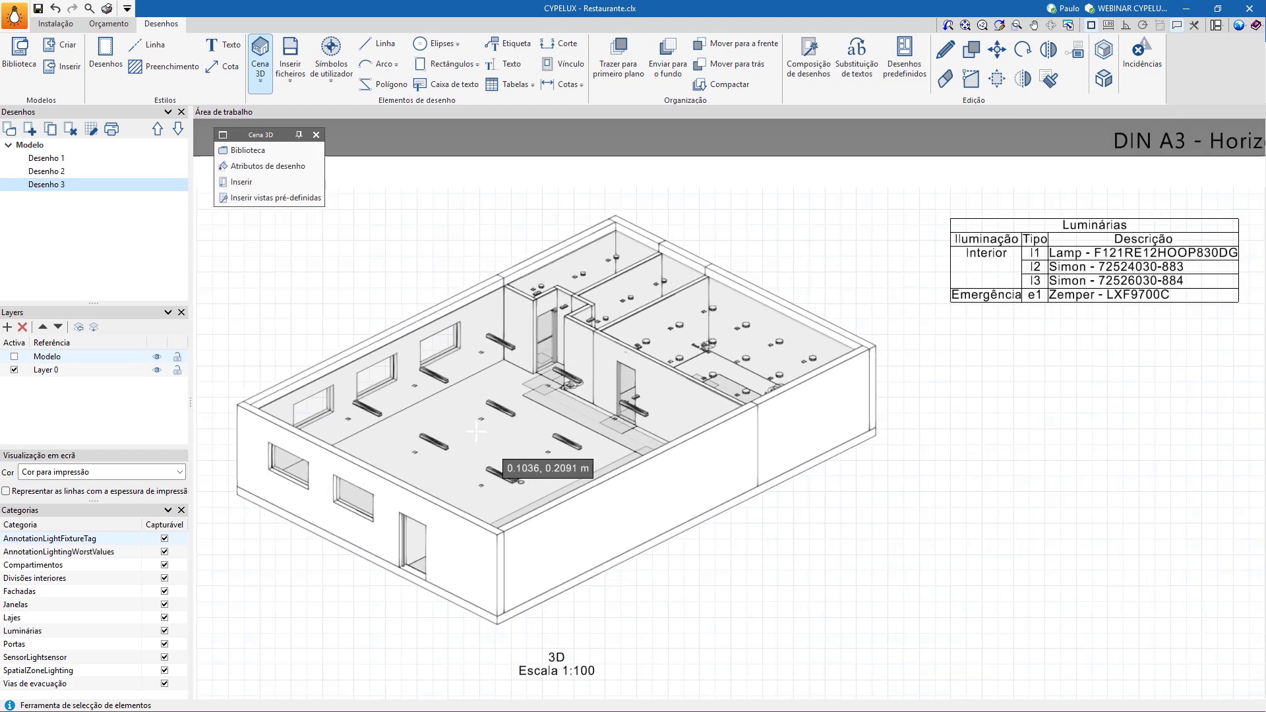
pyautogui.click(46, 171)
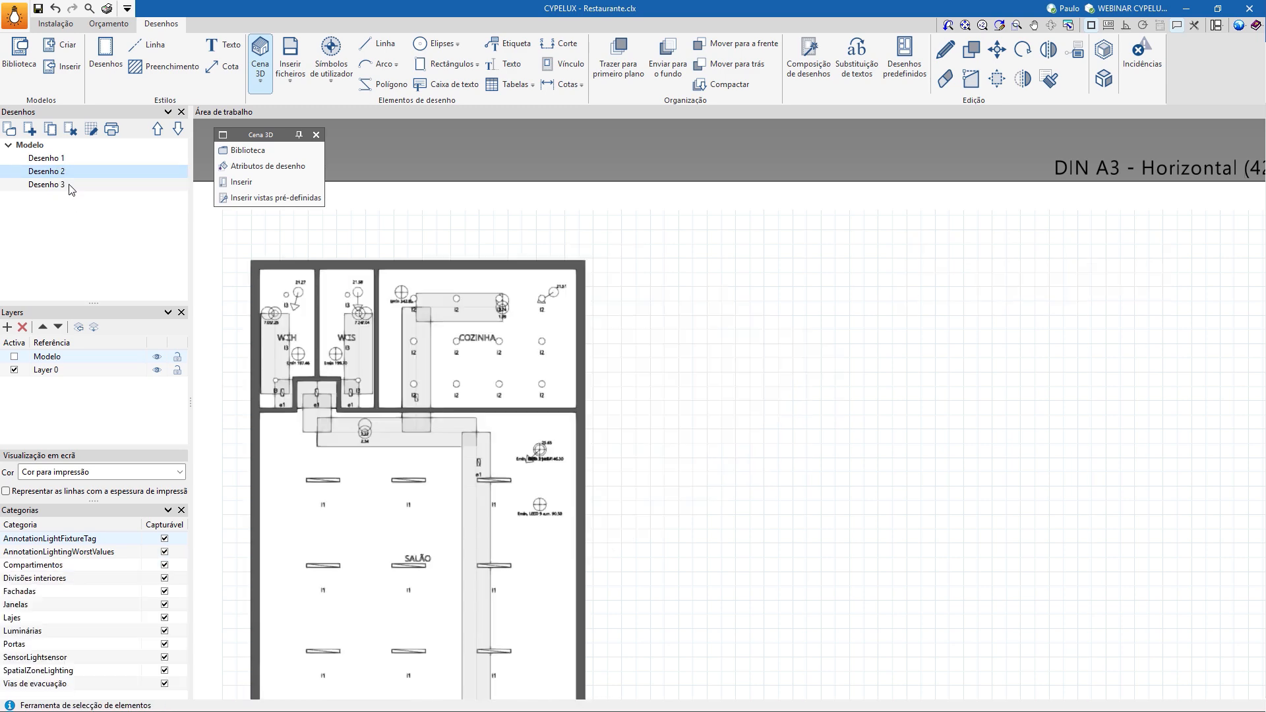
pyautogui.scroll(-2, 574, 461)
pyautogui.scroll(5, 636, 521)
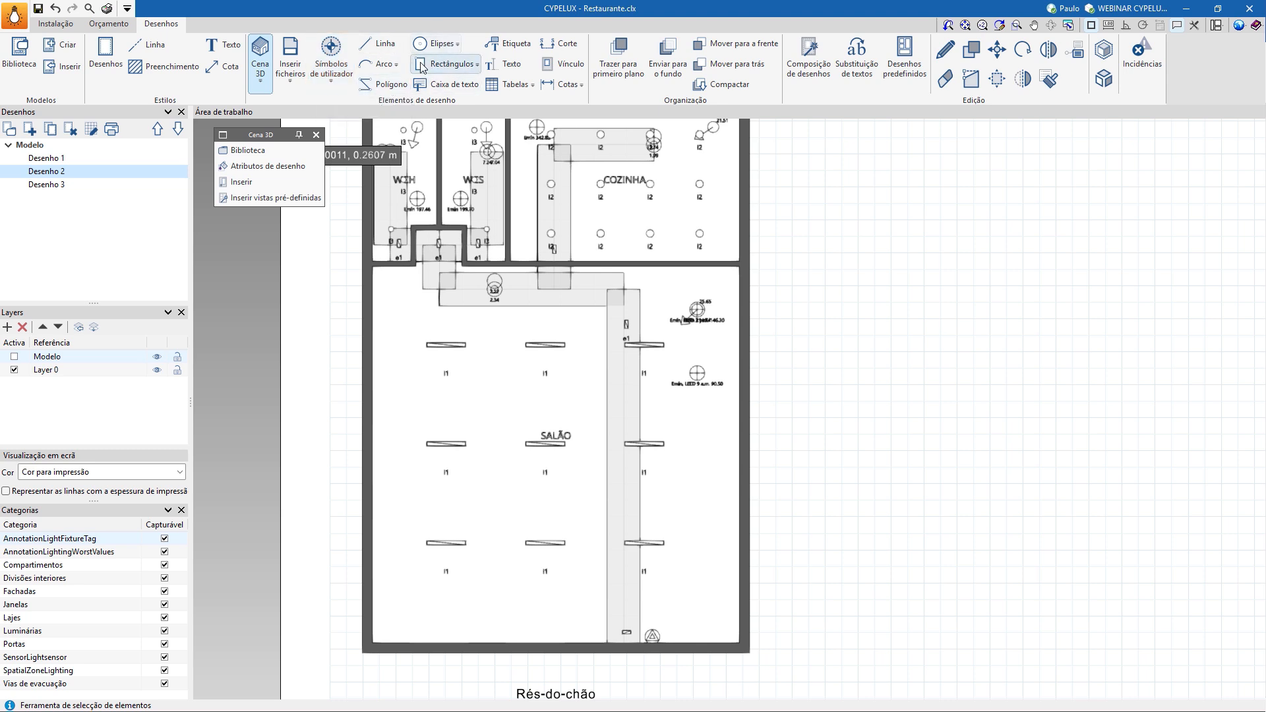
# - Insert the predefined Luminárias table beside the Rés-do-chão plan on Desenho 2
pyautogui.click(452, 87)
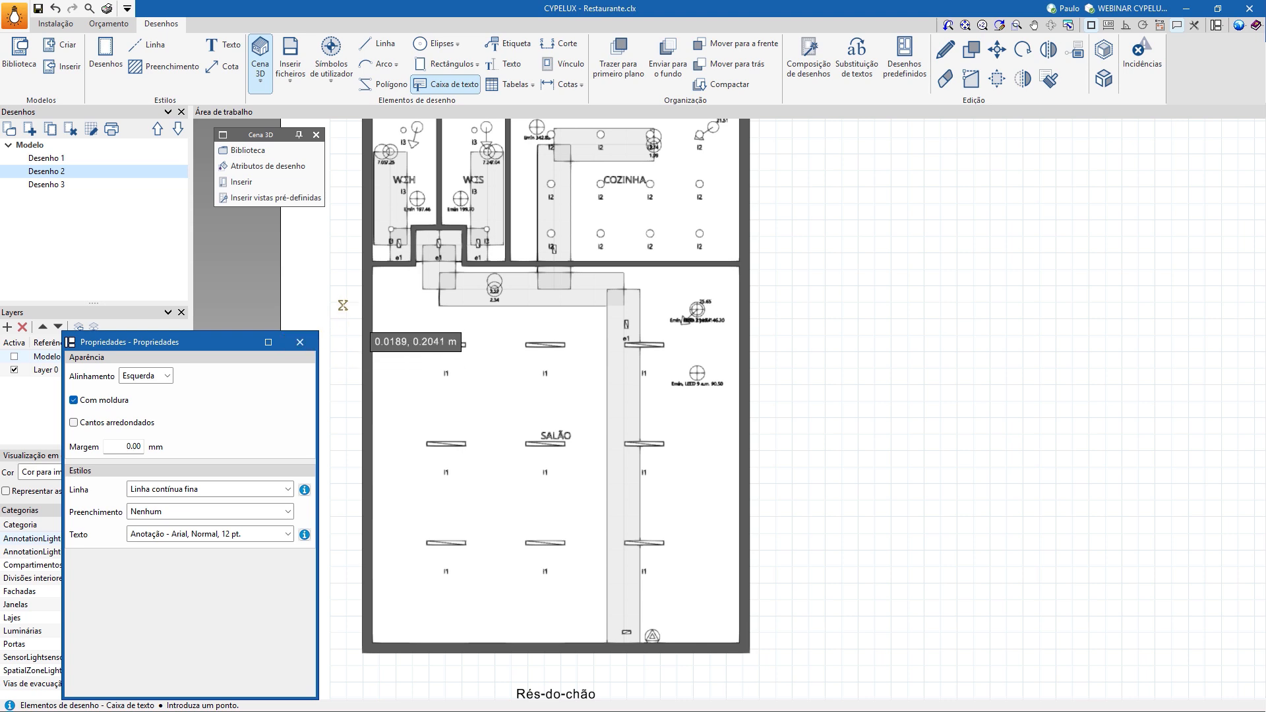
pyautogui.click(510, 84)
pyautogui.click(492, 128)
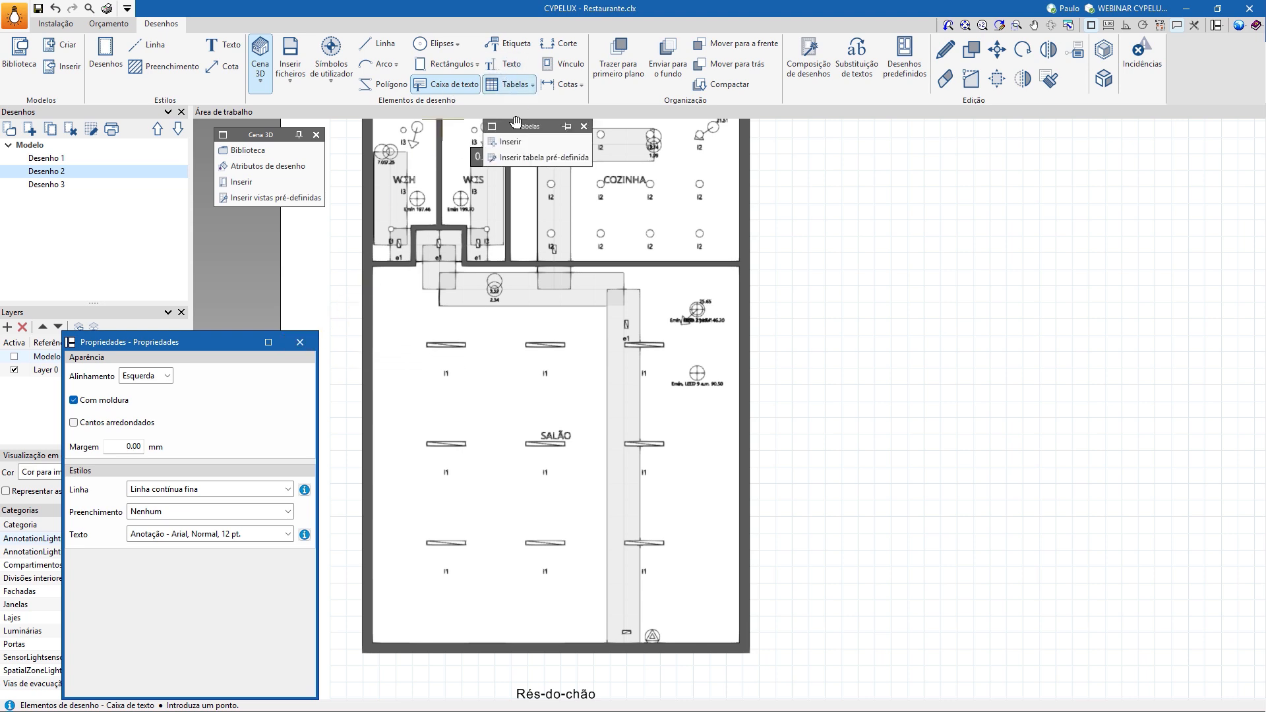
pyautogui.moveTo(516, 120); pyautogui.dragTo(206, 235)
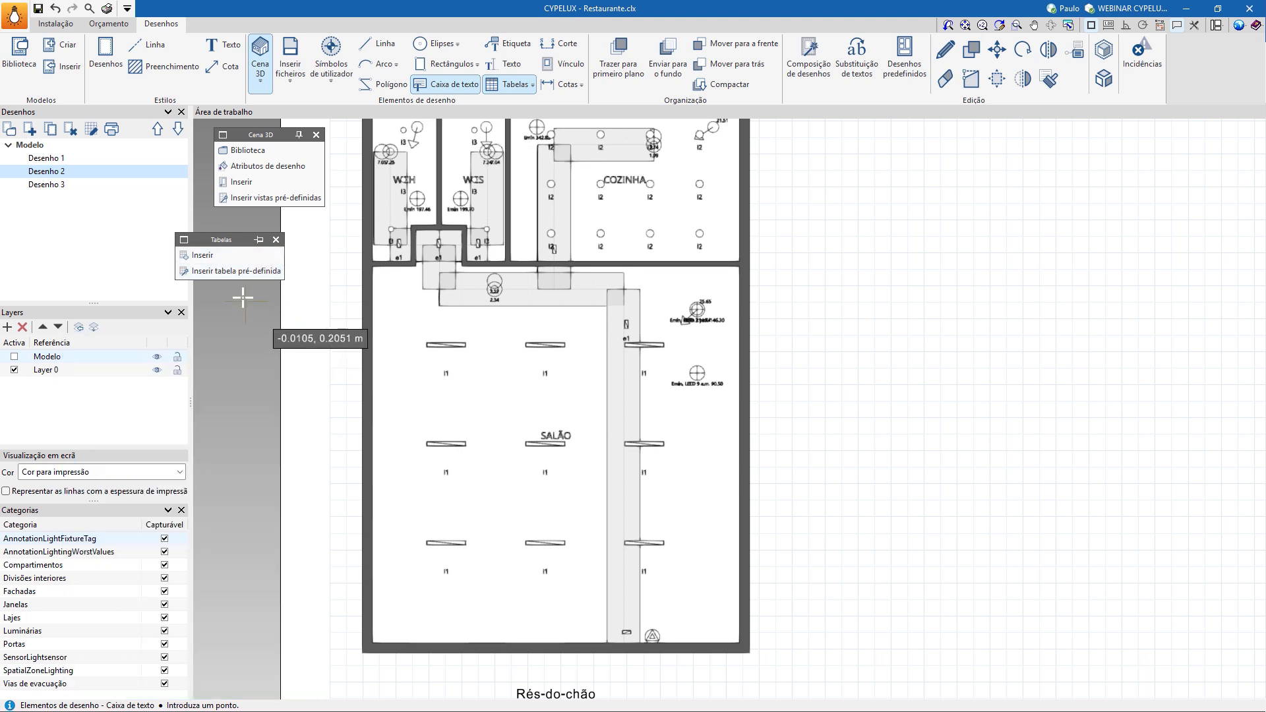
pyautogui.click(221, 272)
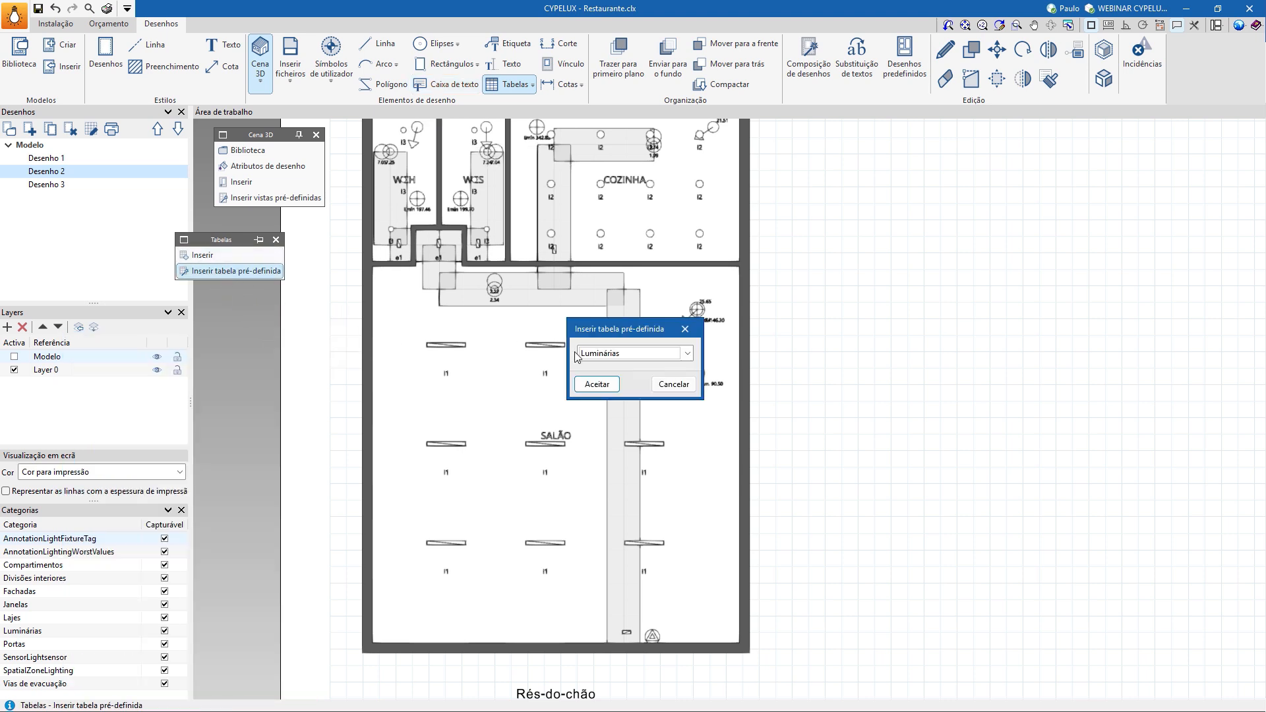
pyautogui.click(595, 361)
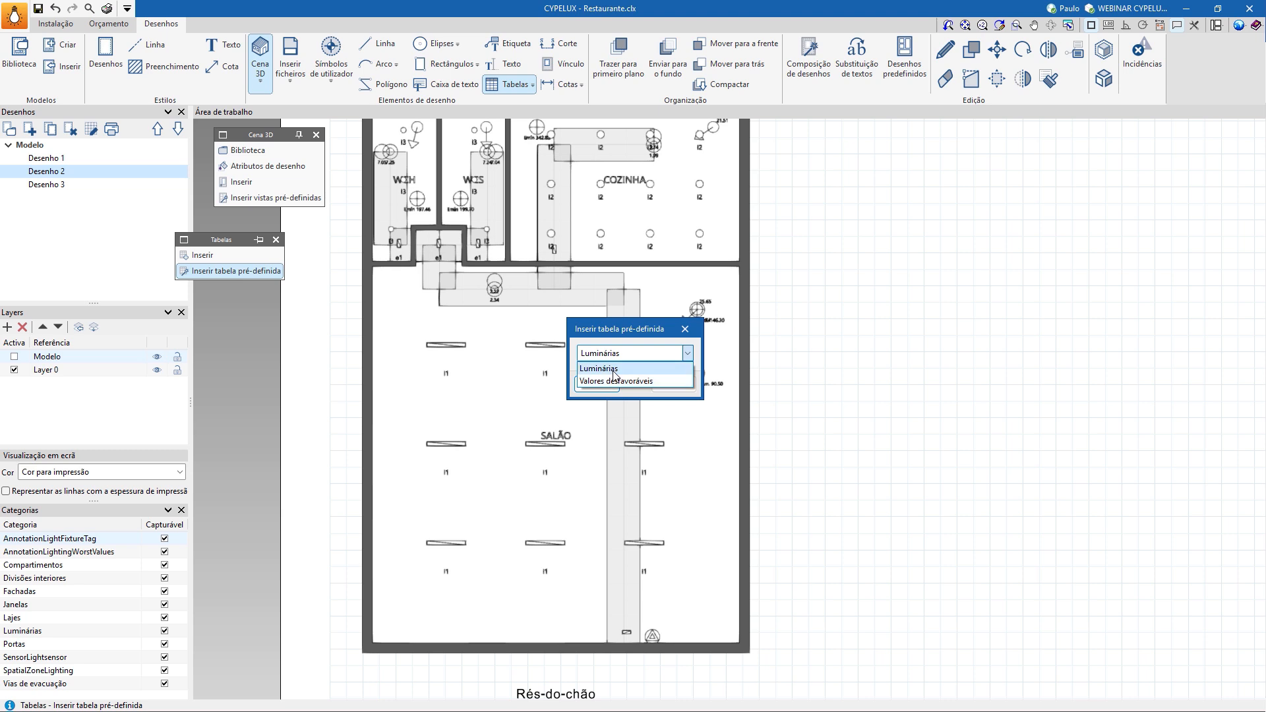
pyautogui.click(613, 375)
pyautogui.click(595, 384)
pyautogui.click(963, 232)
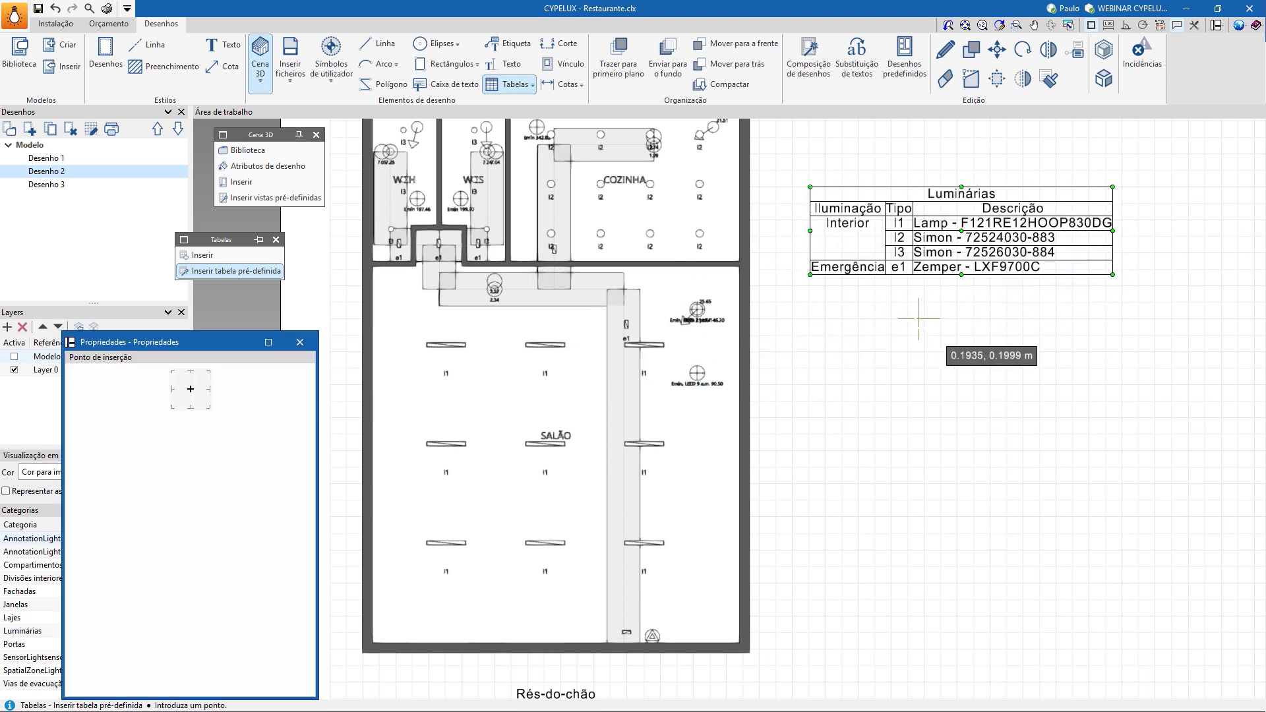
pyautogui.moveTo(872, 345); pyautogui.dragTo(757, 389, button='middle')
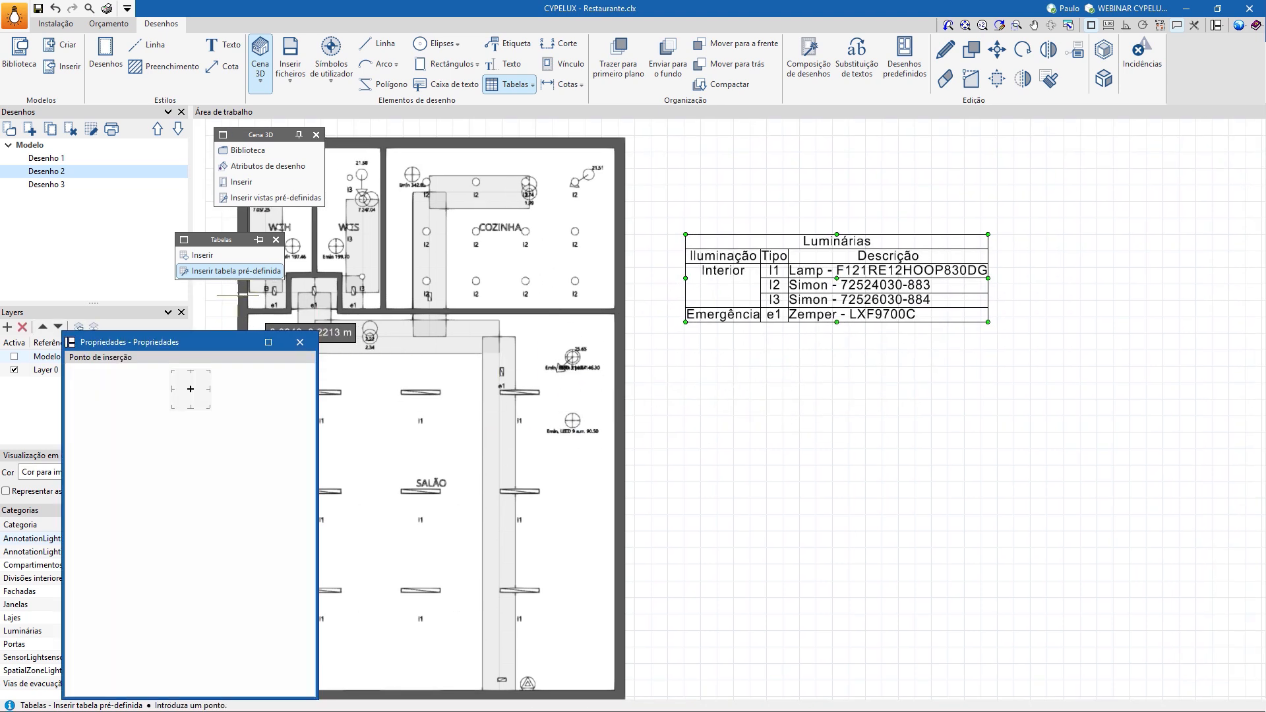
# - Insert the predefined Valores desfavoráveis table directly below the Luminárias table on Desenho 2
pyautogui.click(231, 290)
pyautogui.click(649, 360)
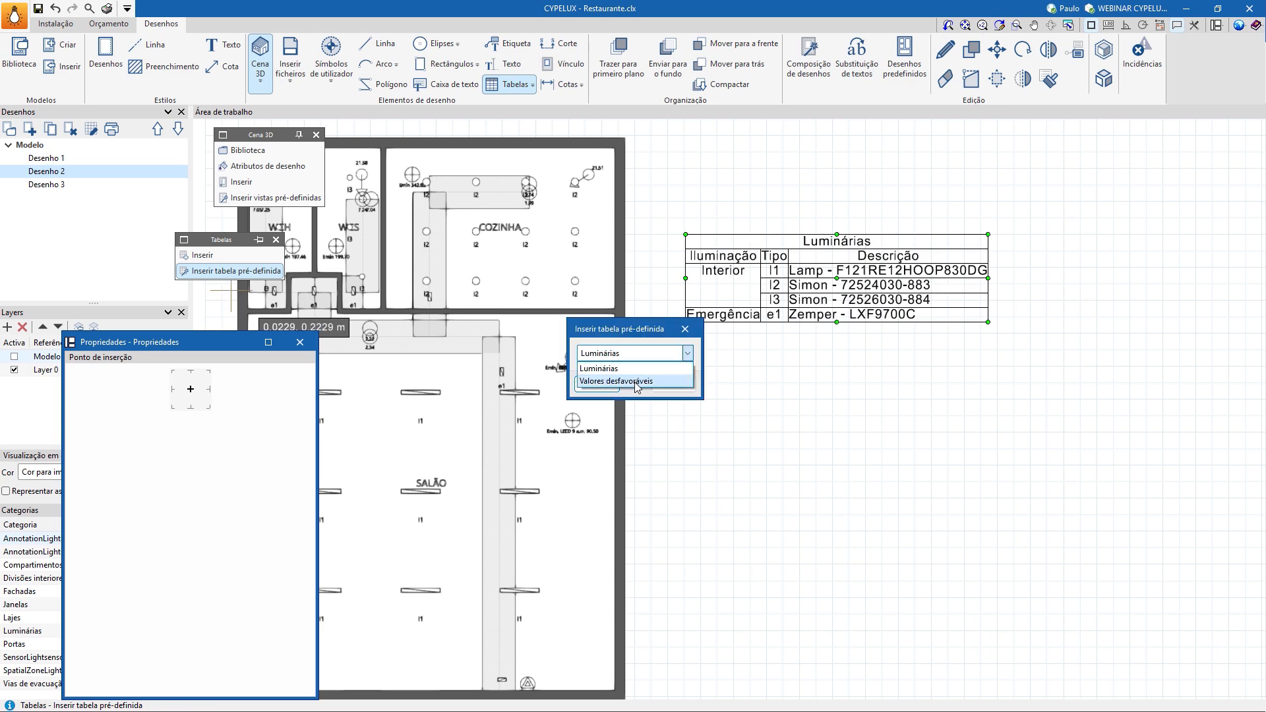
pyautogui.click(638, 384)
pyautogui.click(596, 383)
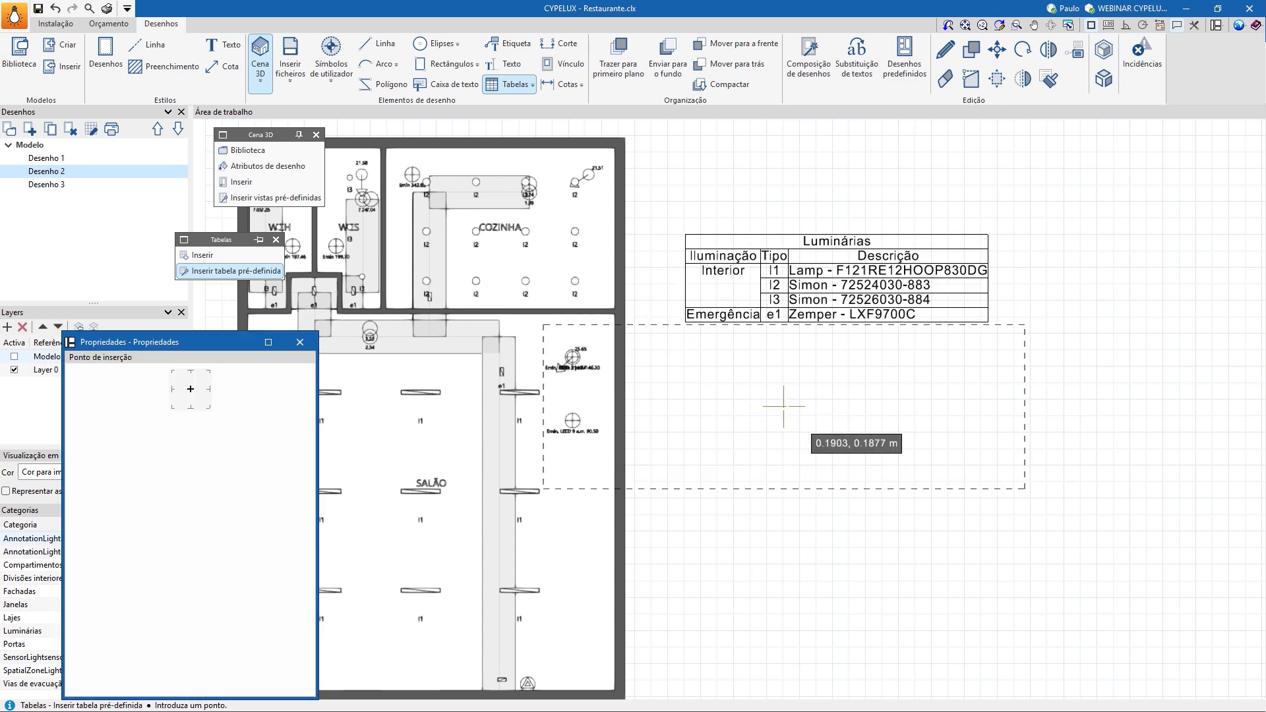
pyautogui.click(937, 432)
pyautogui.scroll(-2, 949, 198)
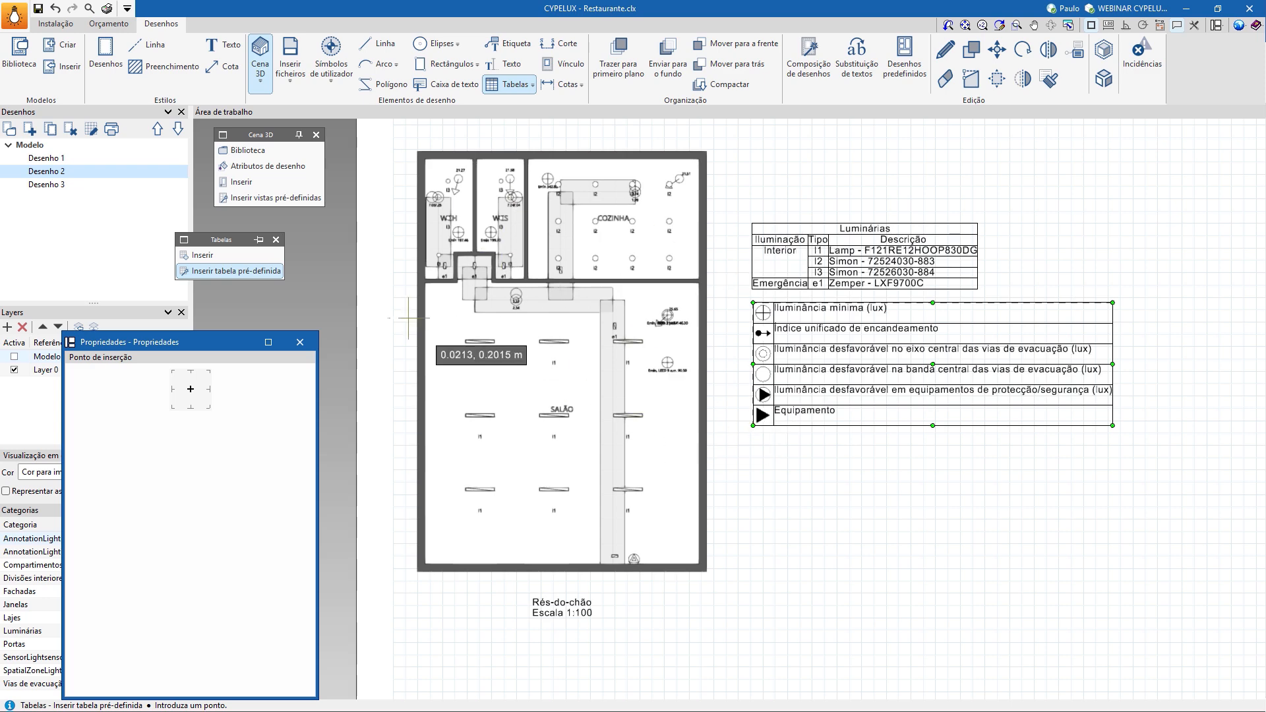
# - Finish inserting tables, close the floating Tabelas and Cena 3D tool windows, and deselect the table
pyautogui.click(300, 342)
pyautogui.click(276, 239)
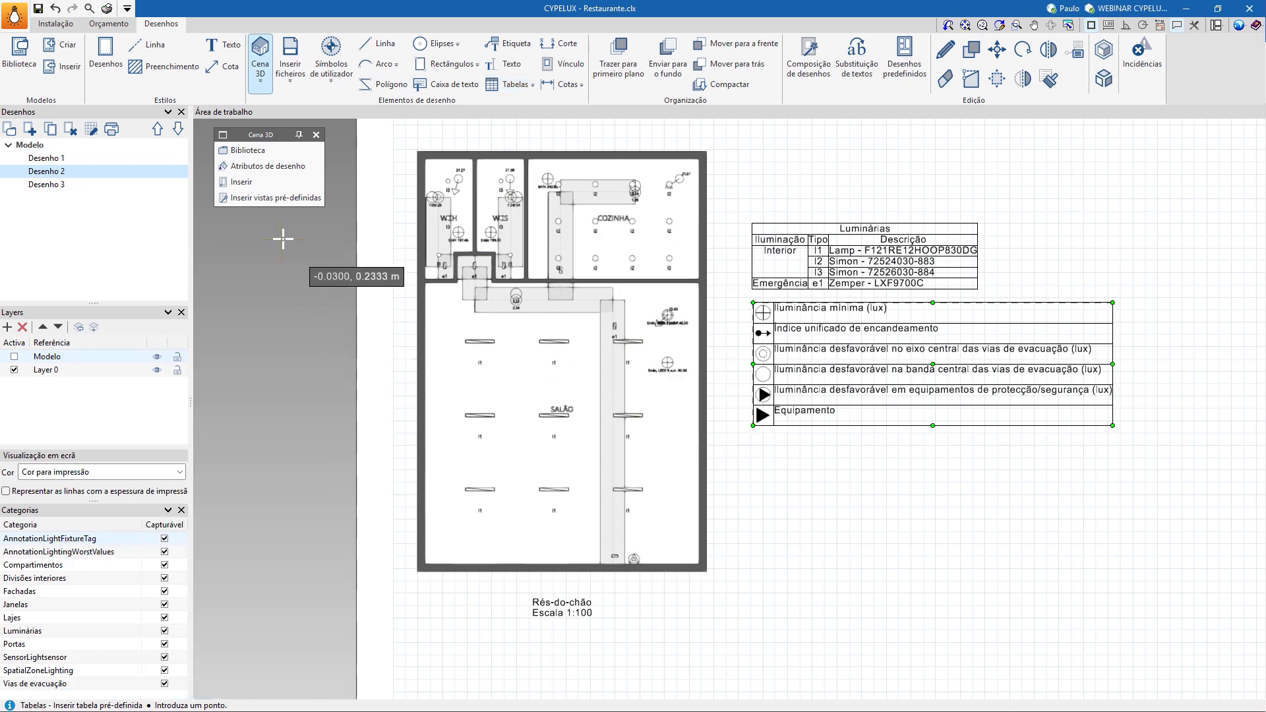
pyautogui.click(316, 134)
pyautogui.scroll(-2, 714, 384)
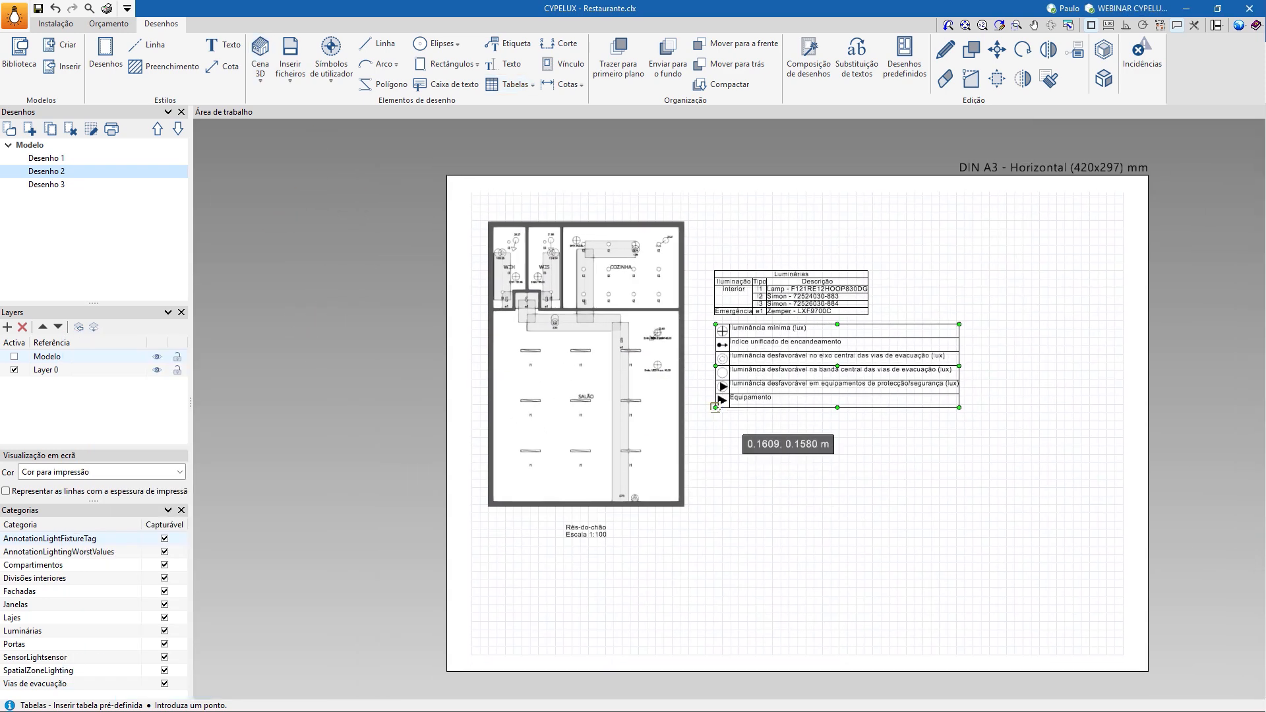
pyautogui.click(716, 409)
pyautogui.click(673, 384)
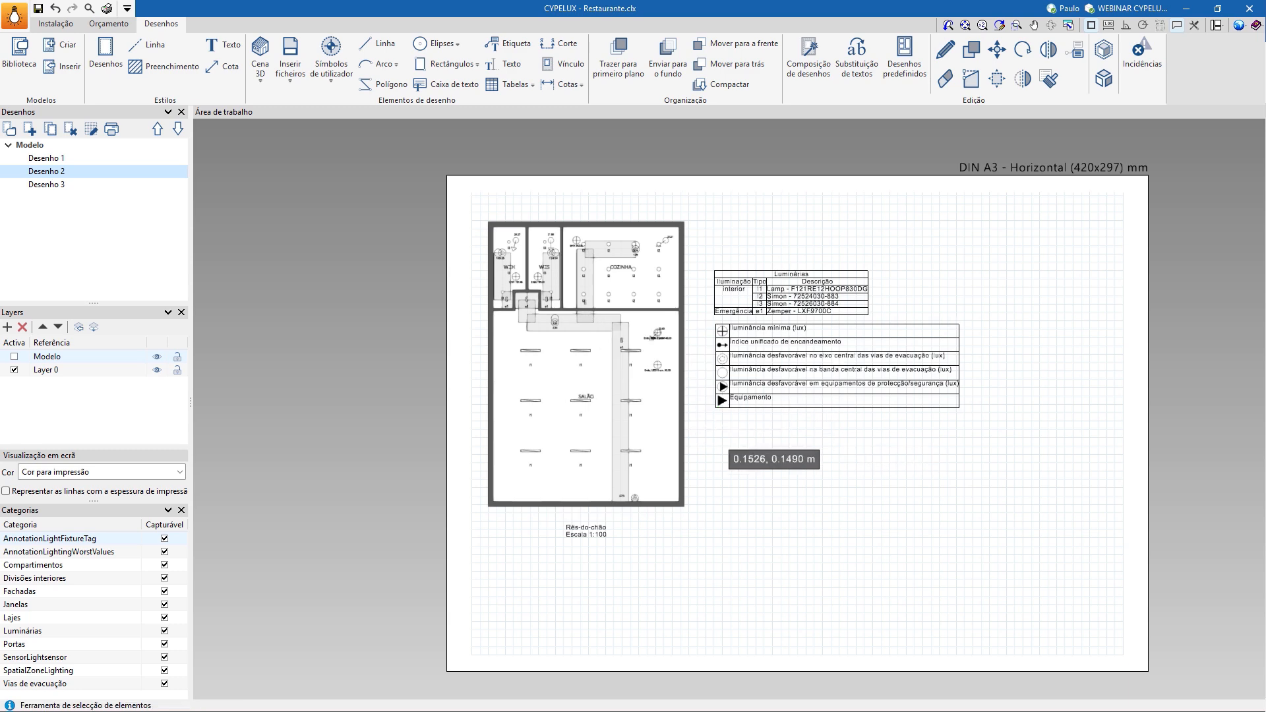
# - Try the print setup for Desenho 2 with DWG as the output format, and cancel it
pyautogui.click(111, 131)
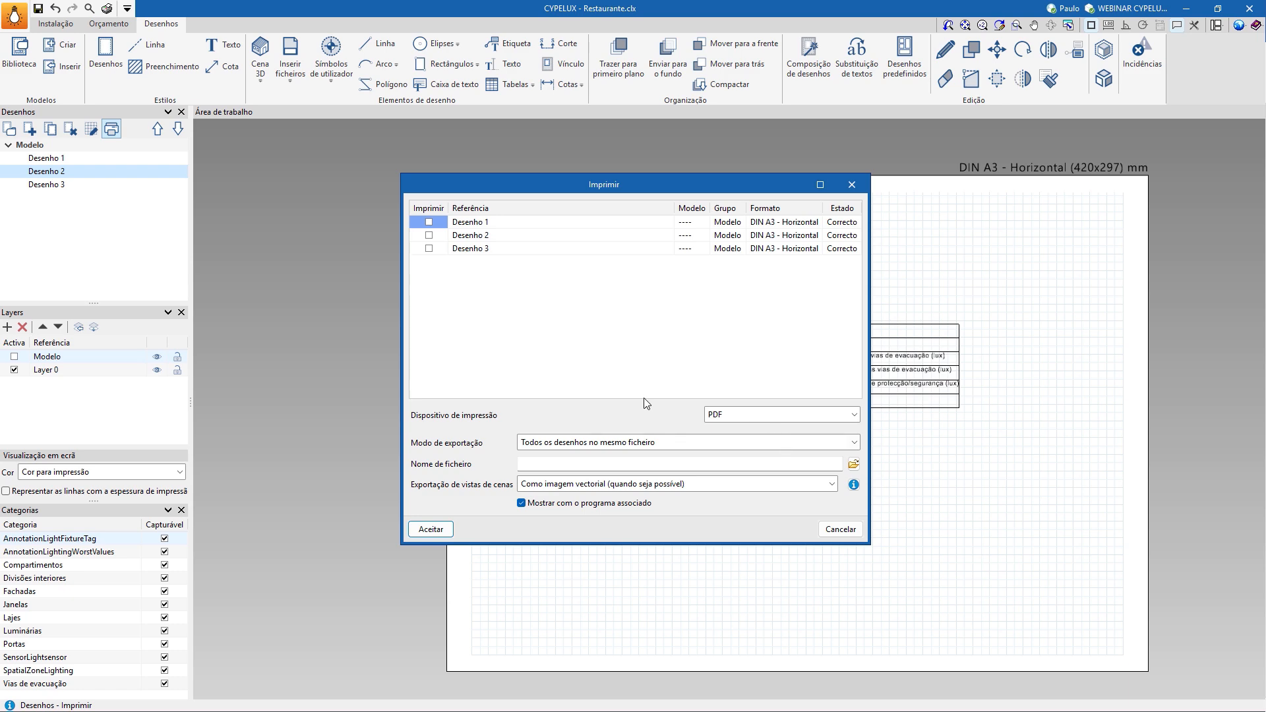
pyautogui.click(429, 234)
pyautogui.click(781, 416)
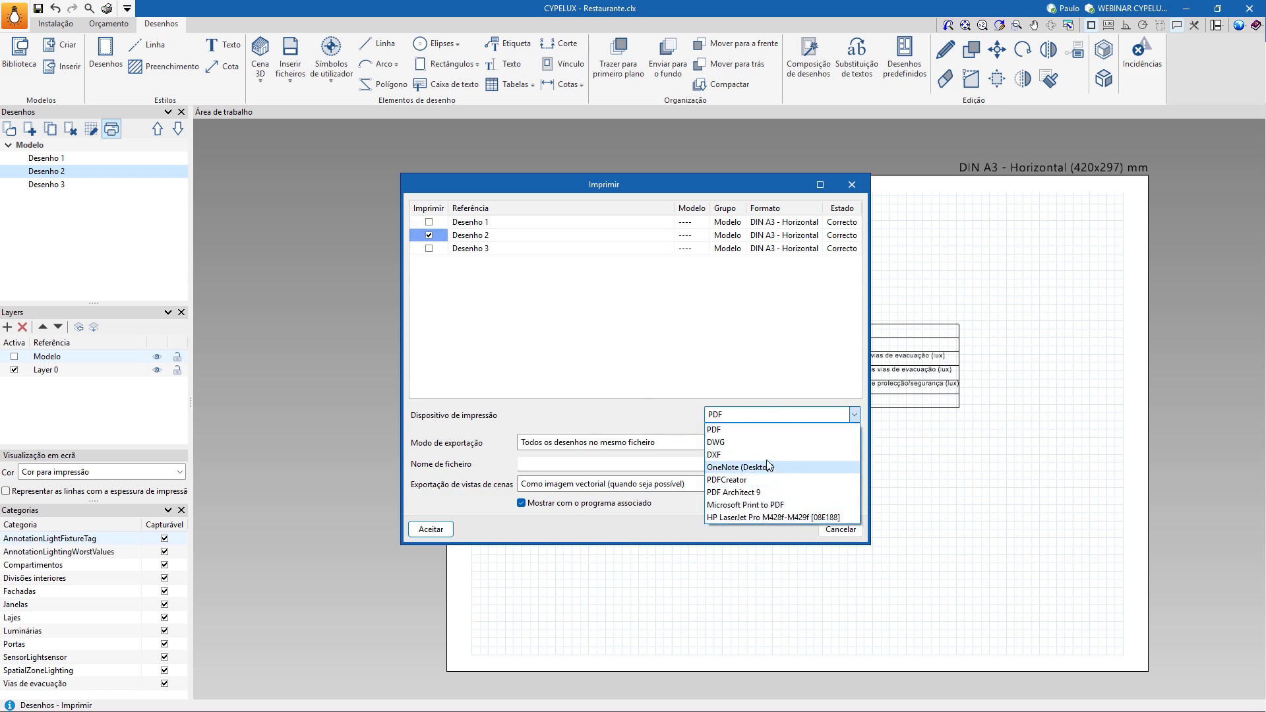
pyautogui.click(732, 441)
pyautogui.click(576, 460)
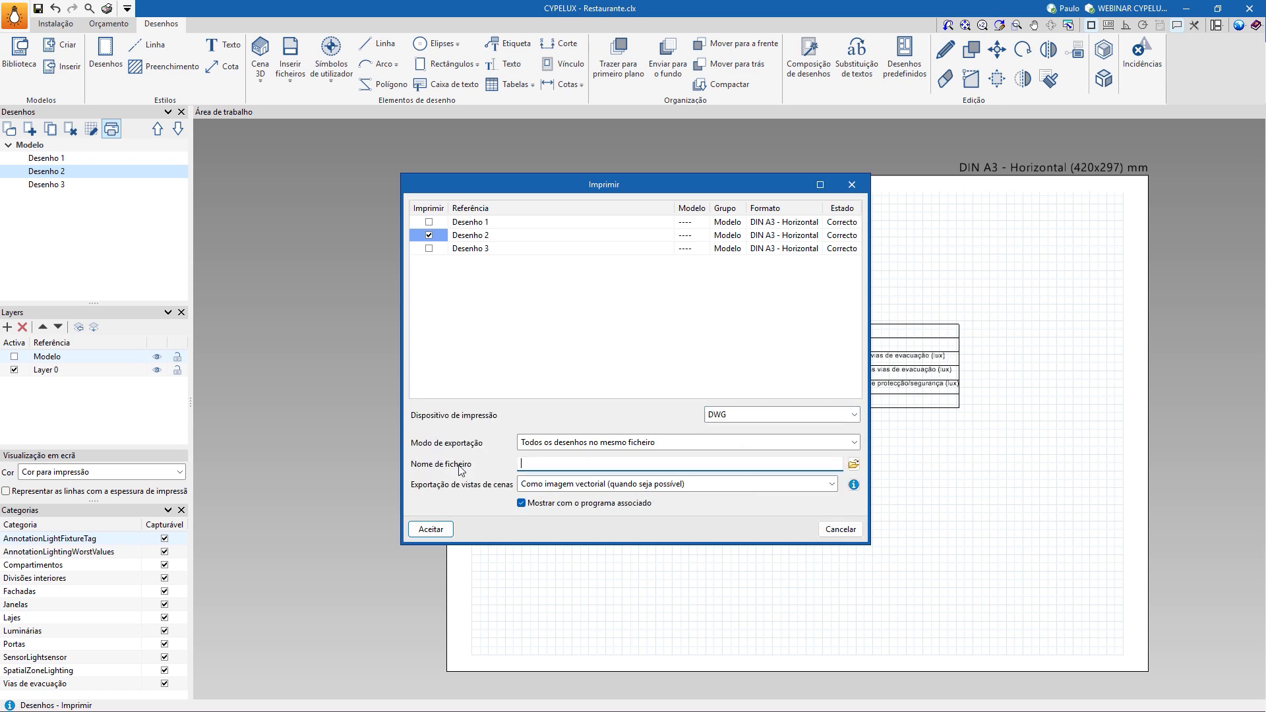
pyautogui.click(849, 533)
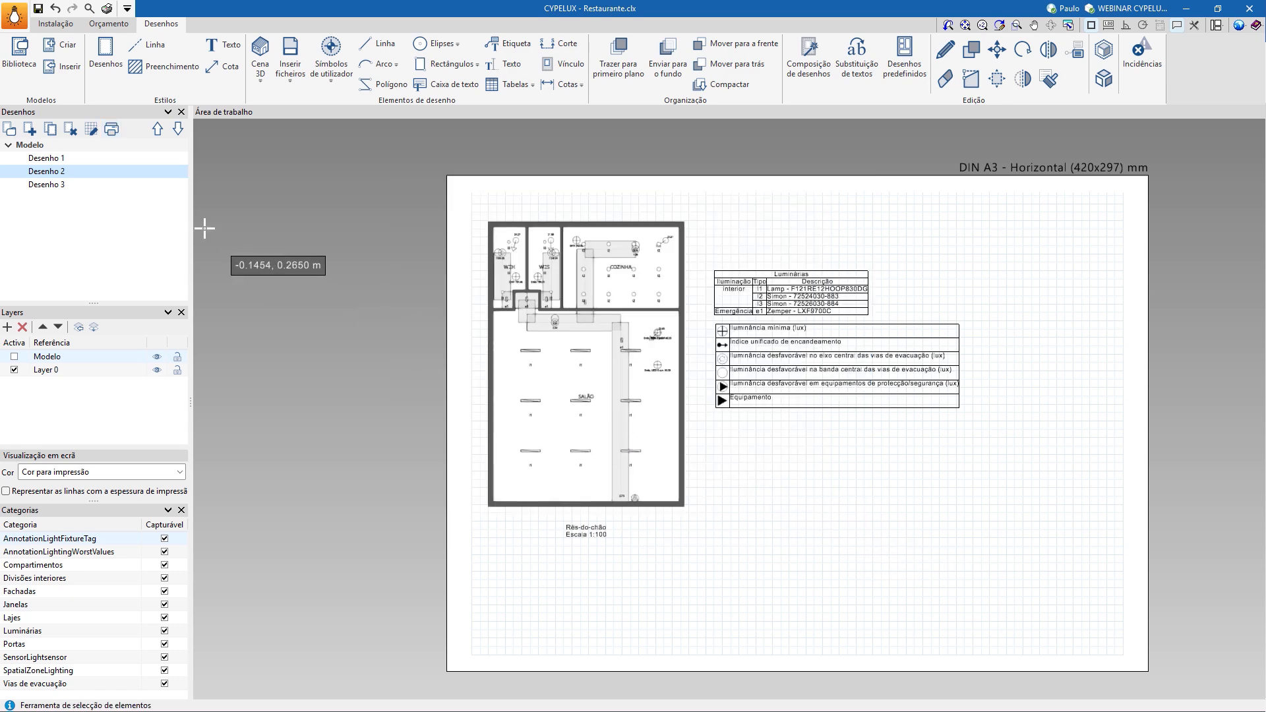
# - Save the current project and open the example project Restaurant CYPELUX from the CYPELUX examples
pyautogui.click(15, 15)
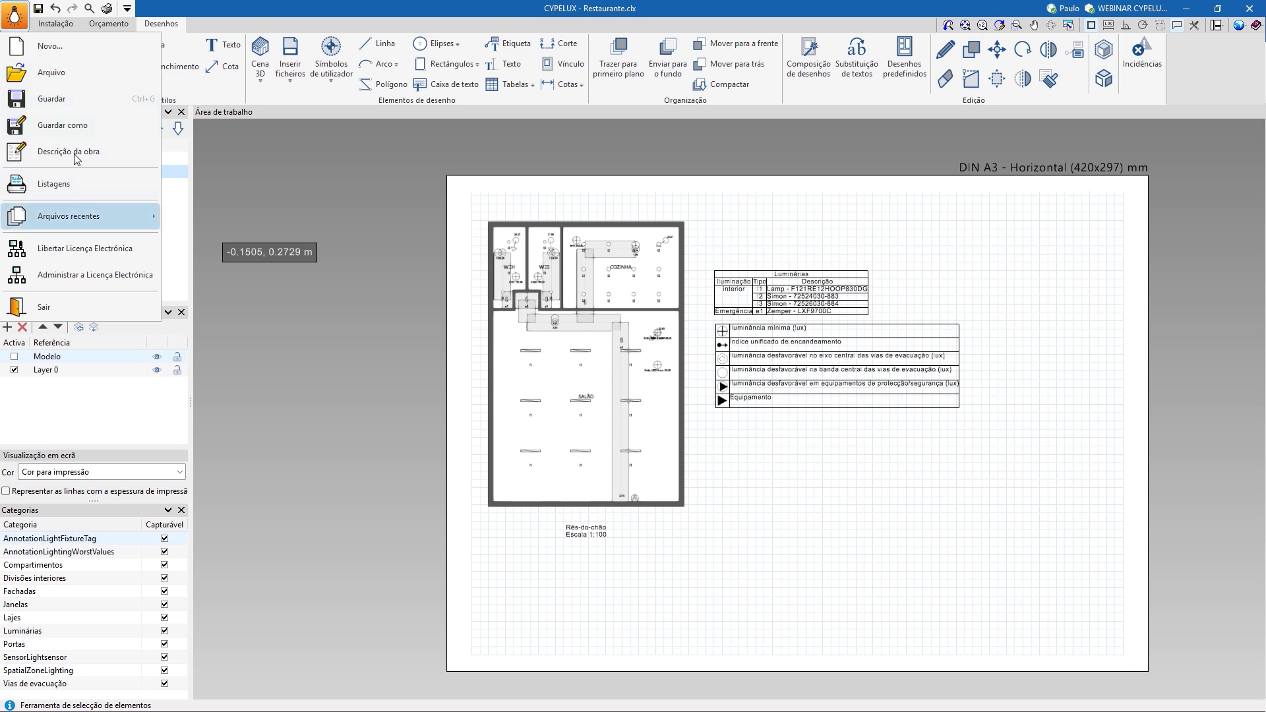
pyautogui.click(51, 72)
pyautogui.click(558, 394)
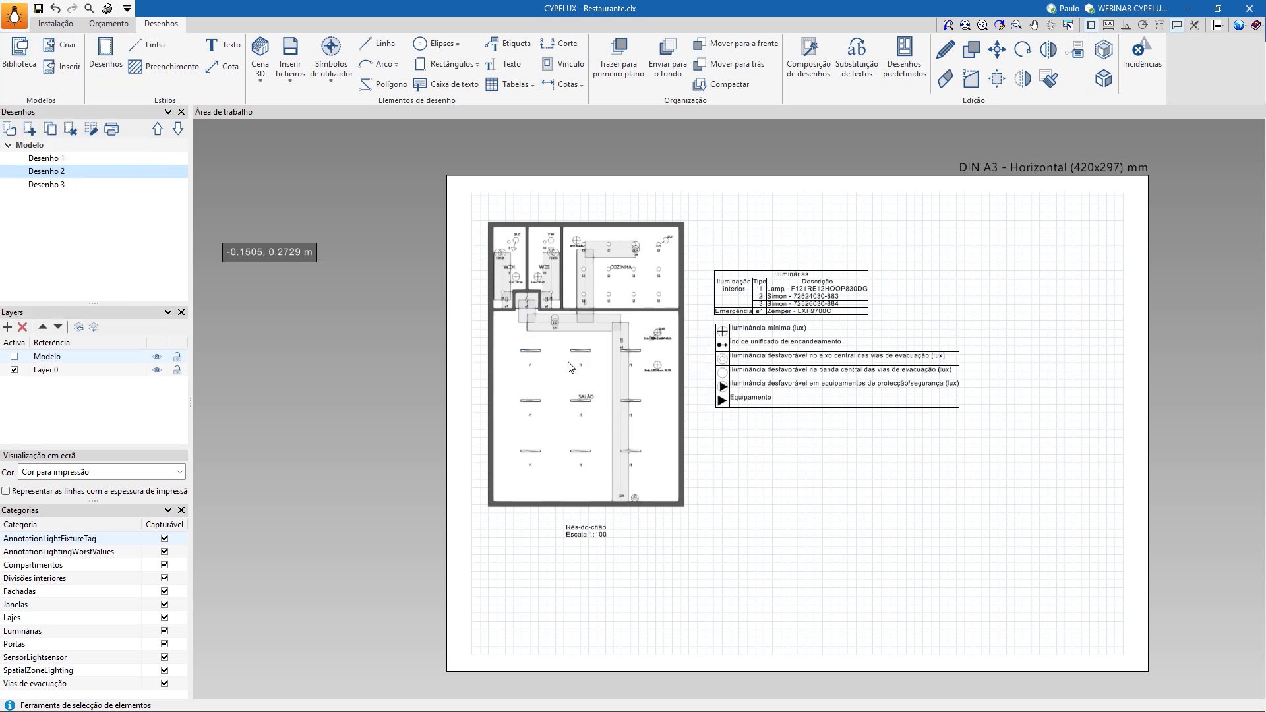
pyautogui.click(580, 250)
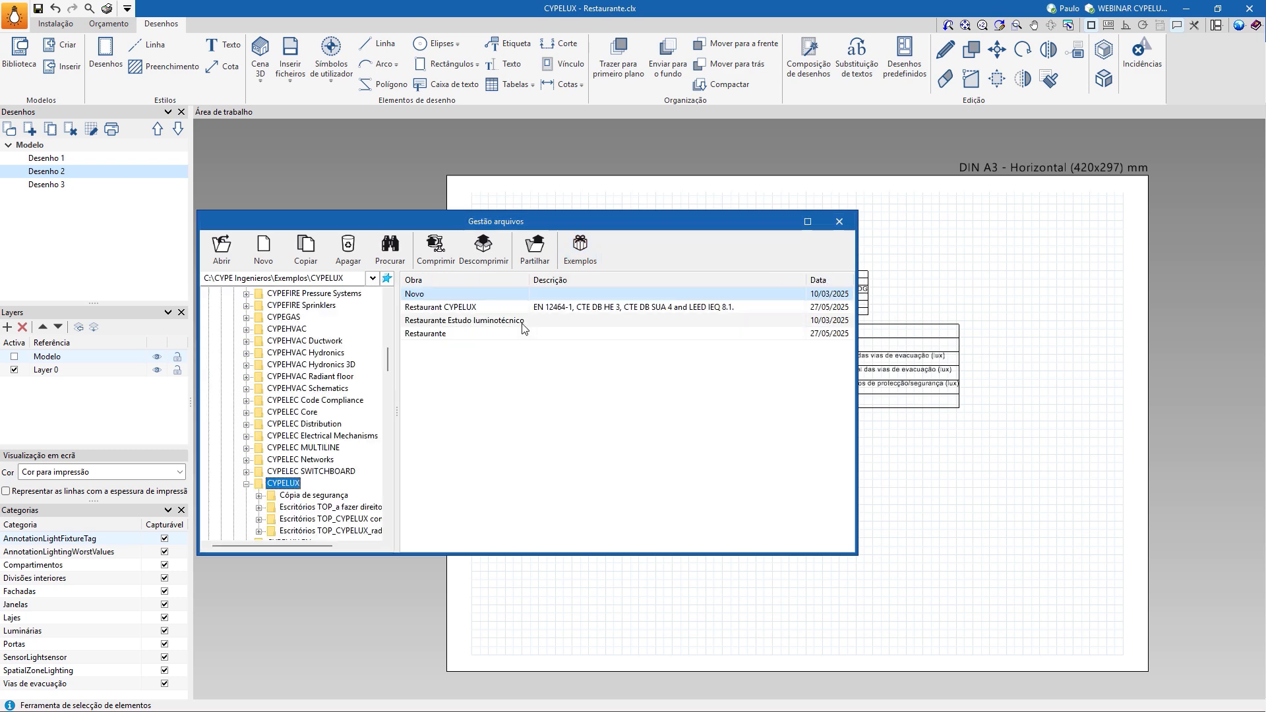
pyautogui.doubleClick(472, 311)
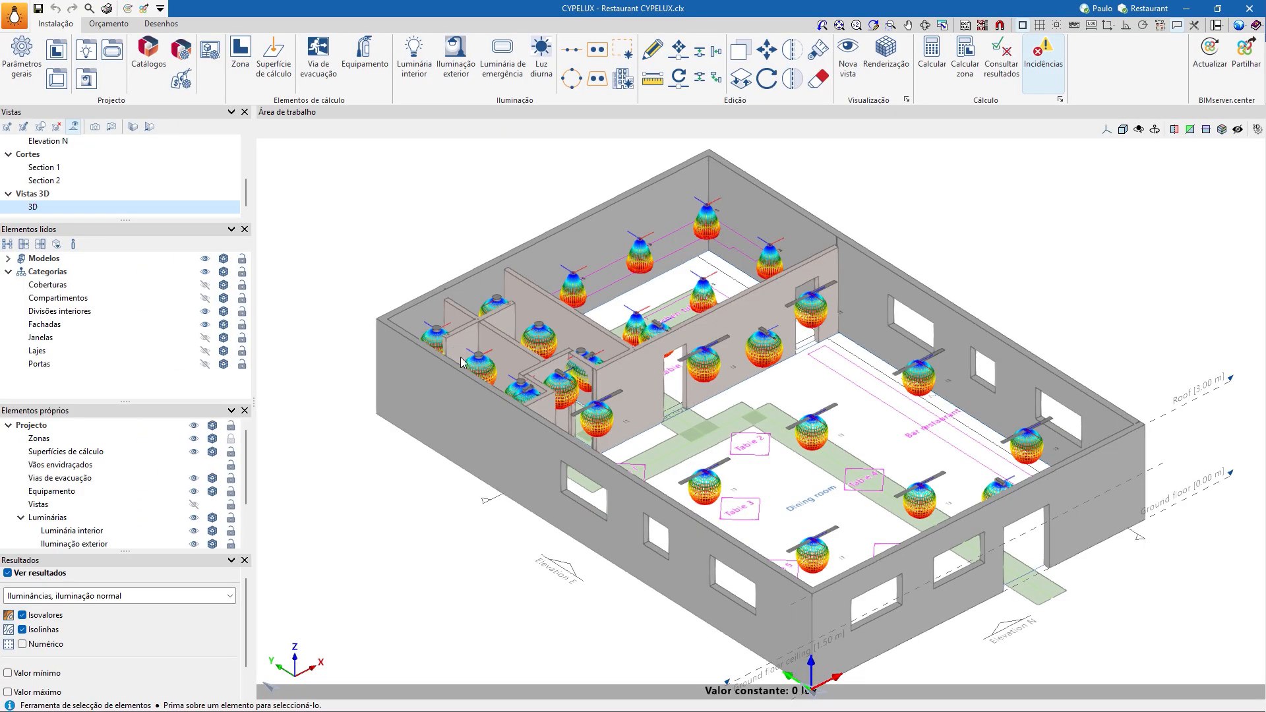
# - Review the example's Cover, Normal lighting, Emergency lighting and Luminaire layout sheets, plus the Illuminance. Normal lighting. Work plan sheet
pyautogui.click(169, 28)
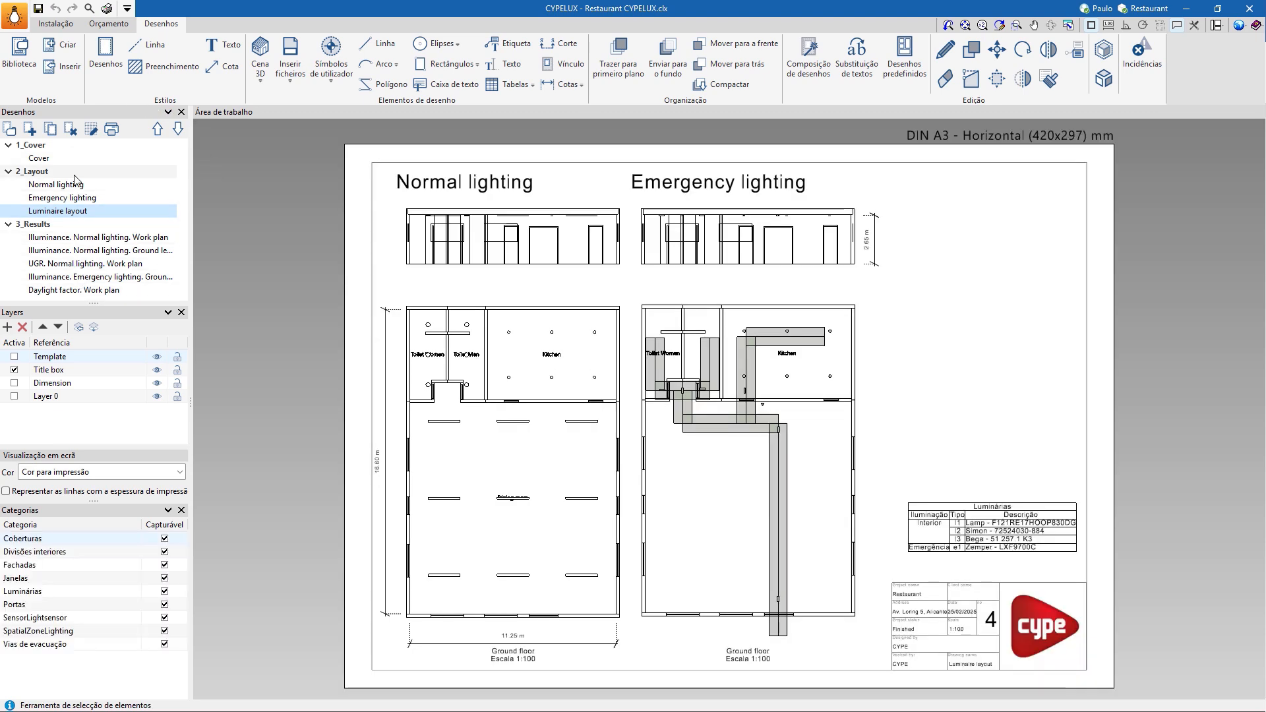
pyautogui.click(73, 161)
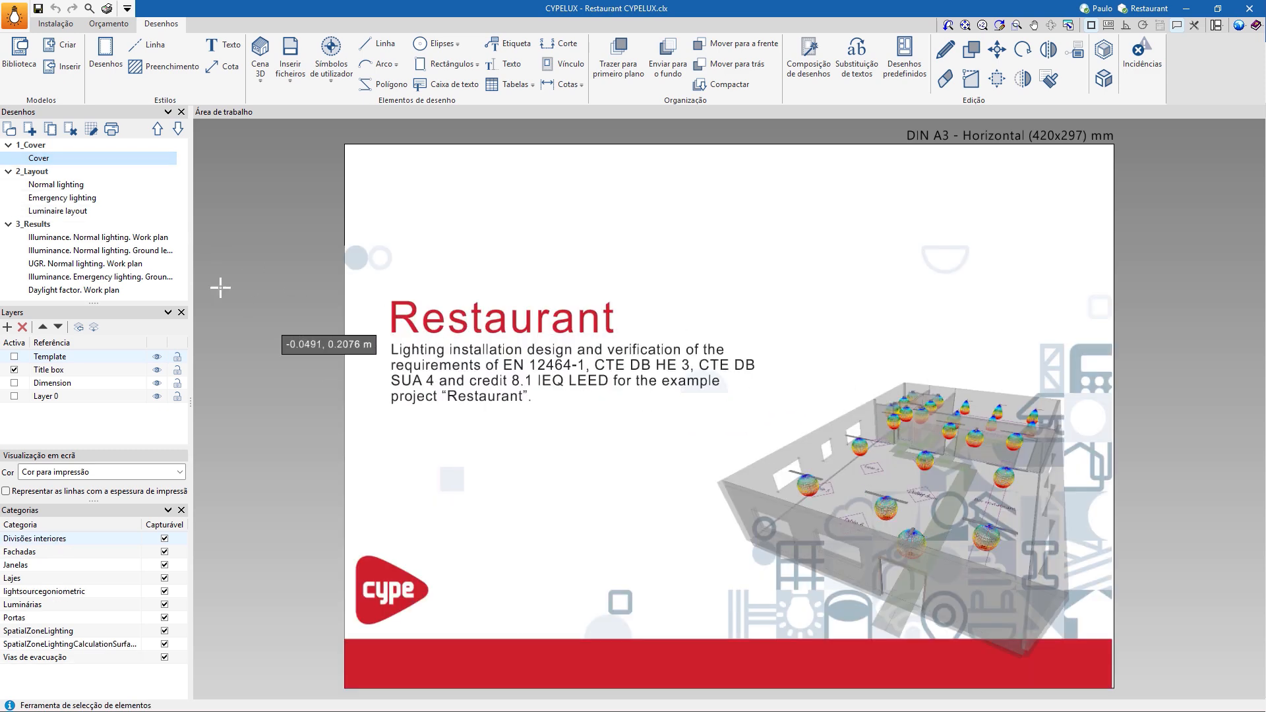
pyautogui.click(53, 185)
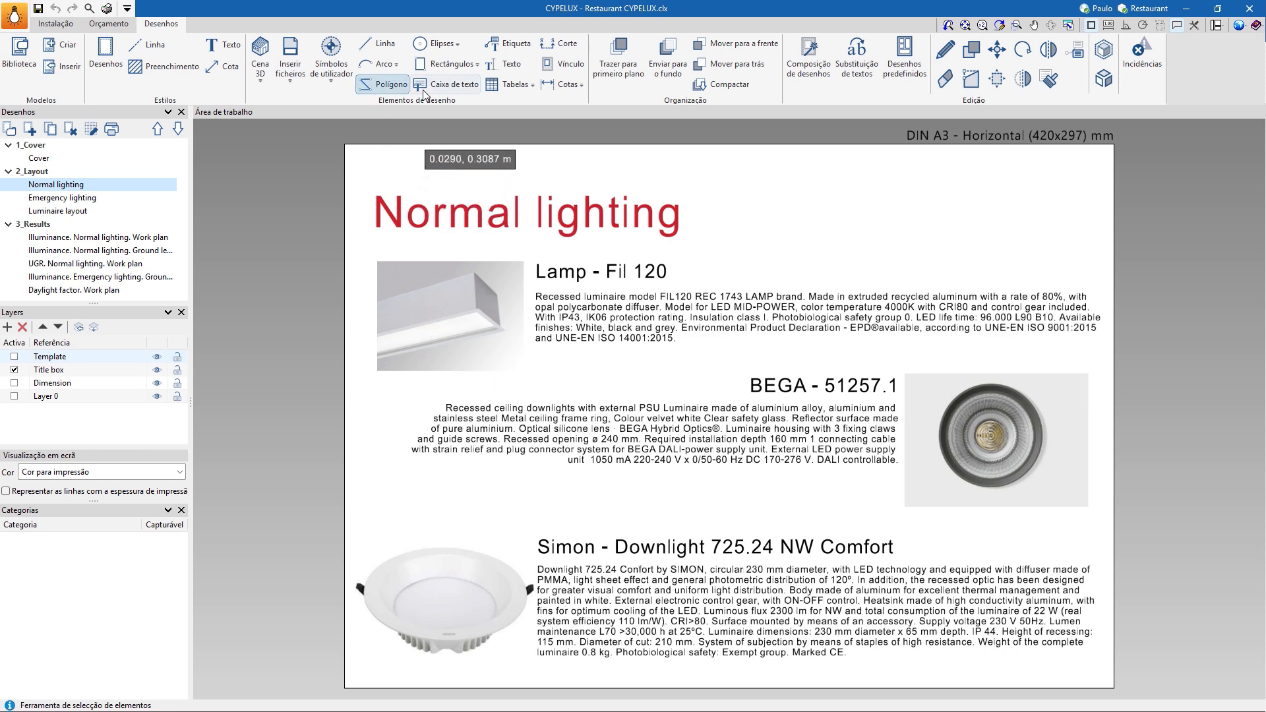
pyautogui.click(288, 75)
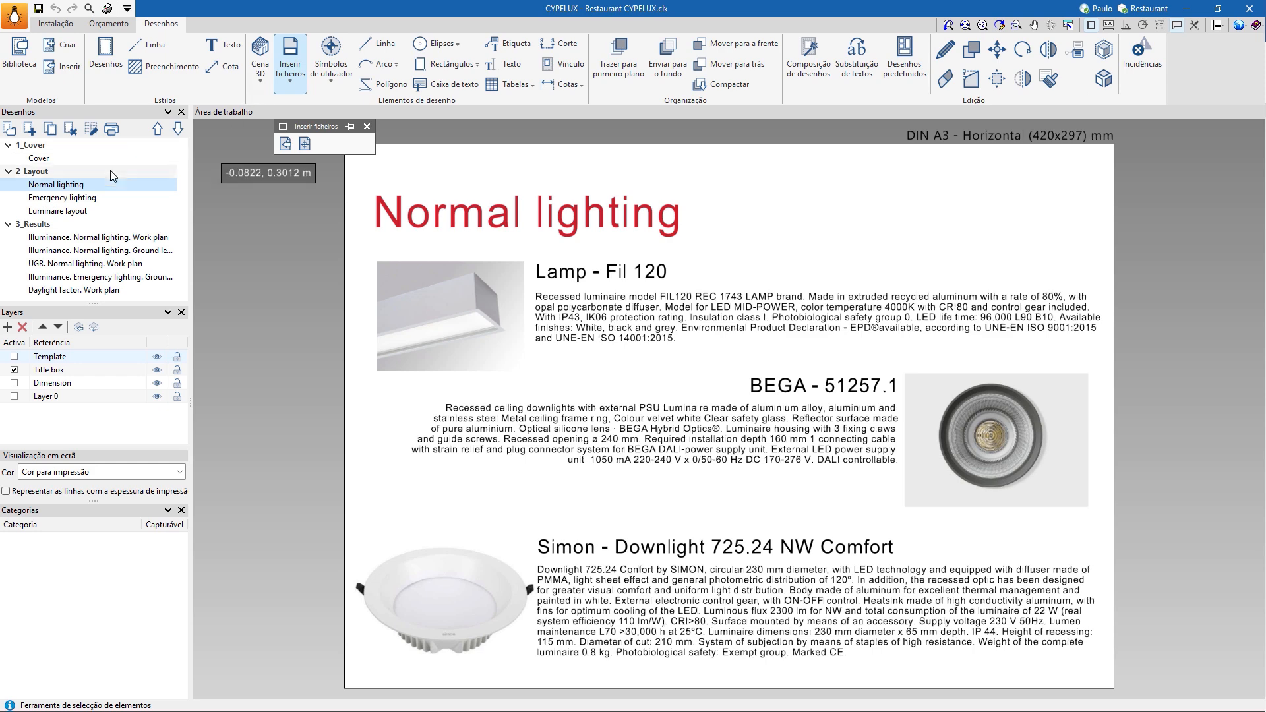
pyautogui.click(66, 198)
pyautogui.click(74, 211)
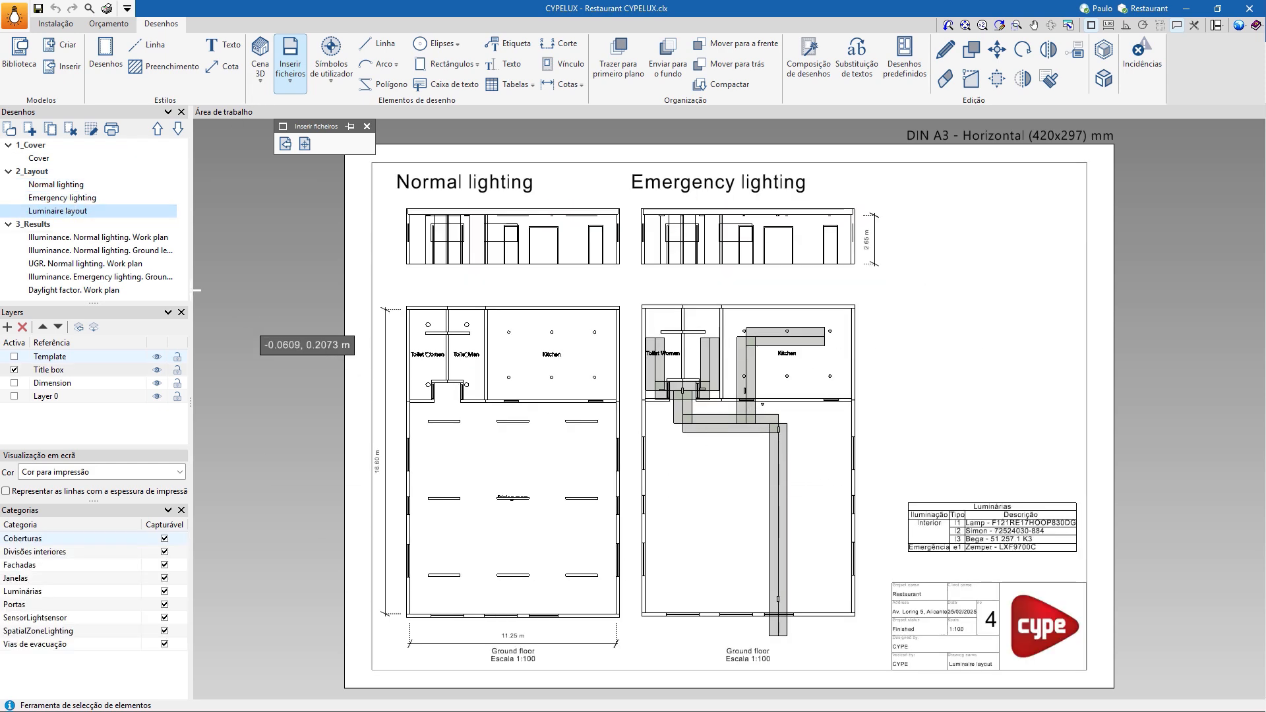
pyautogui.click(120, 238)
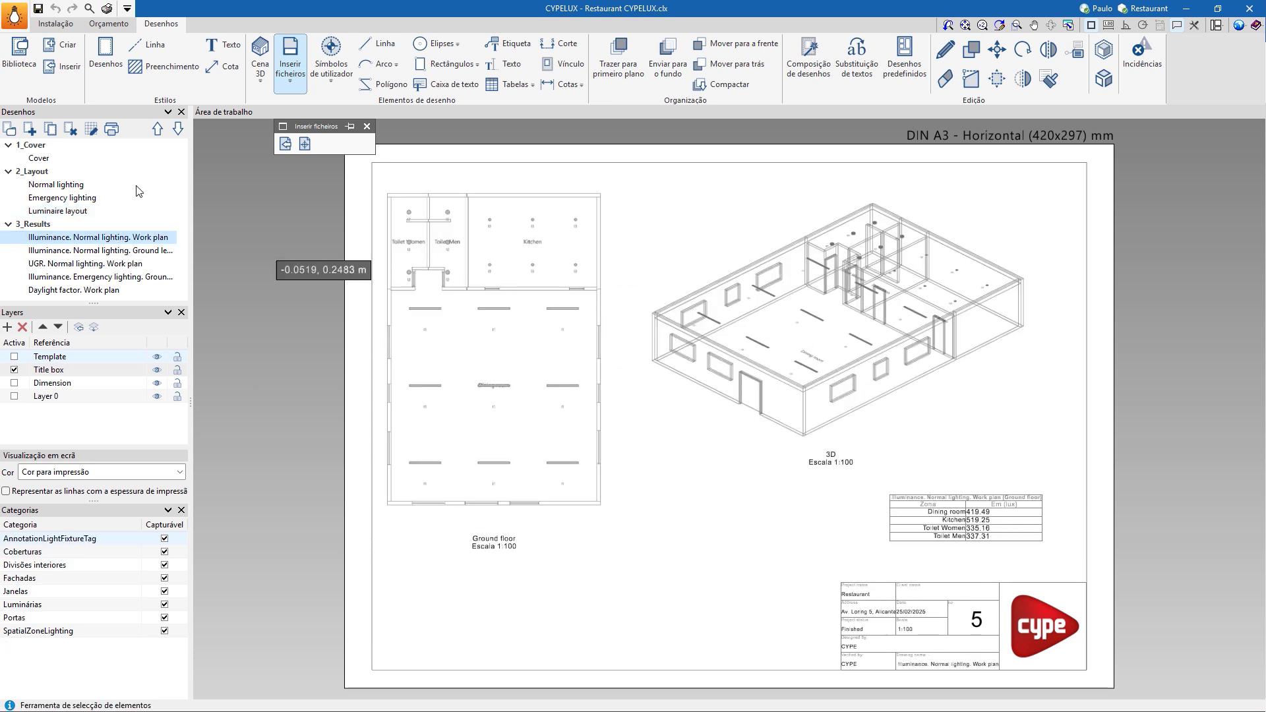
# - Calculate the example project's lighting results and return to its drawing sheets
pyautogui.click(66, 30)
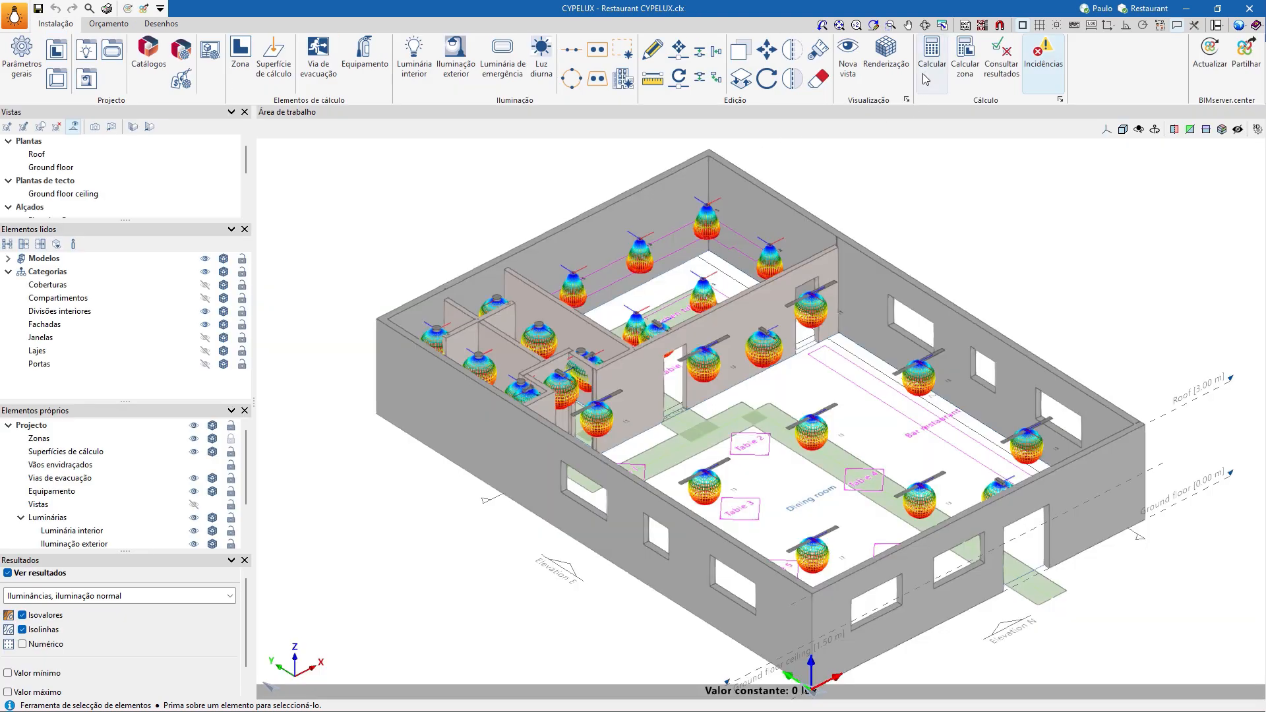
pyautogui.click(927, 78)
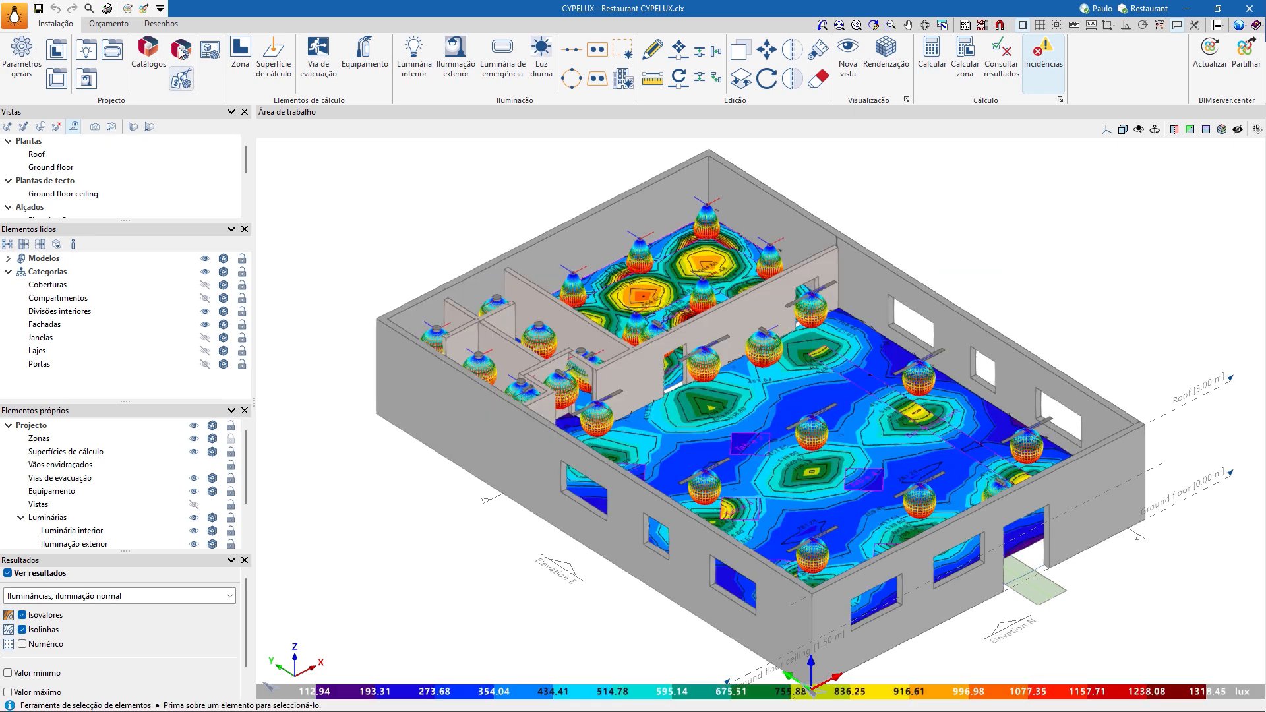
pyautogui.click(168, 28)
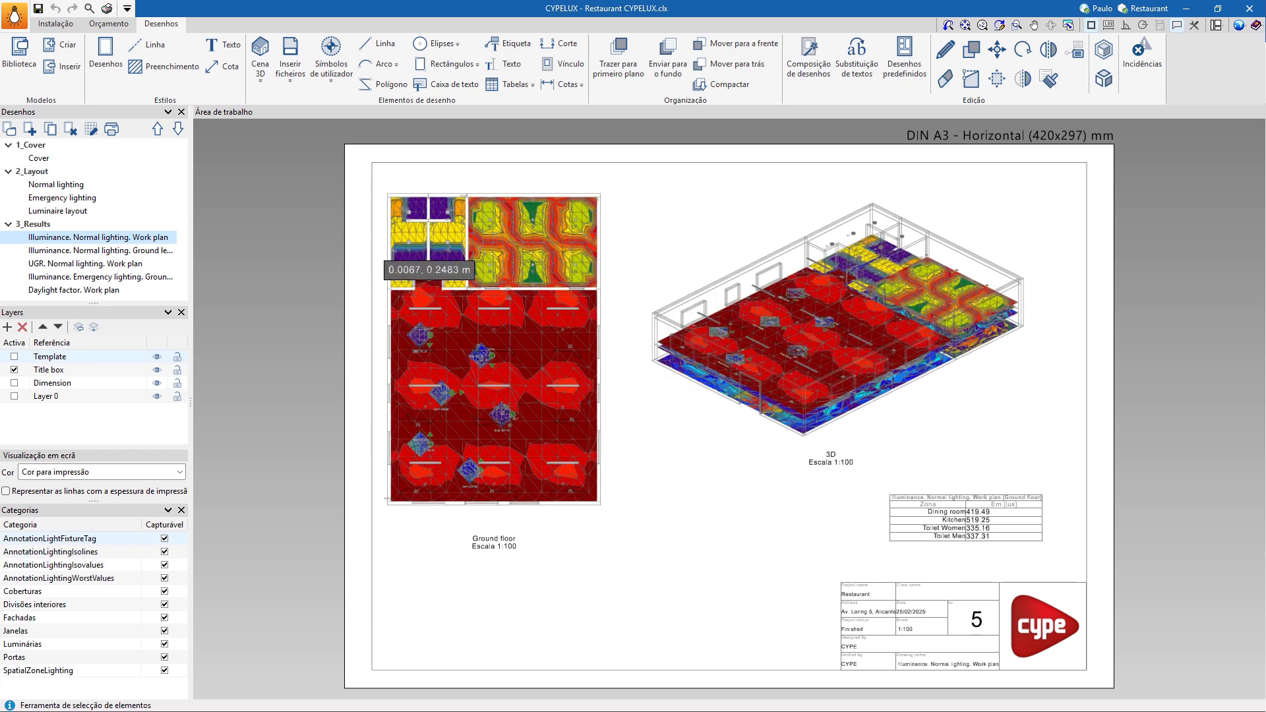
# - Review the remaining 3_Results sheets: ground-level illuminance, UGR, emergency lighting illuminance and daylight factor
pyautogui.click(93, 253)
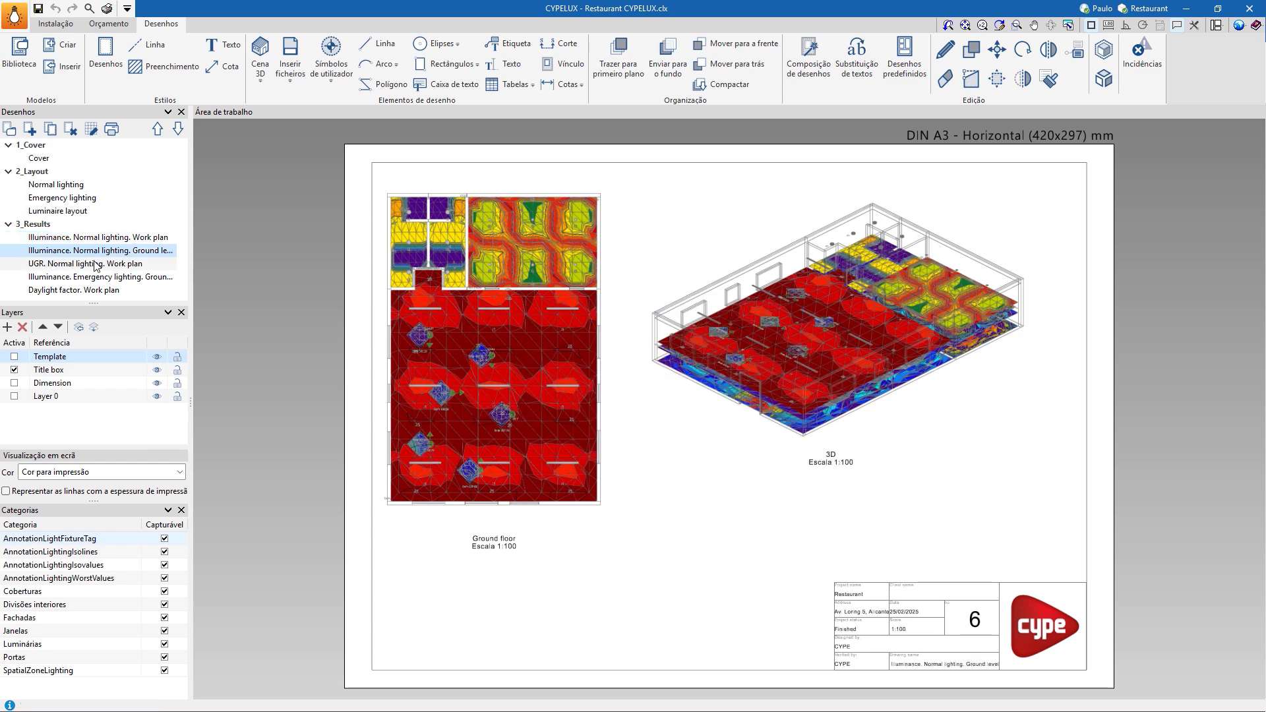
pyautogui.click(97, 264)
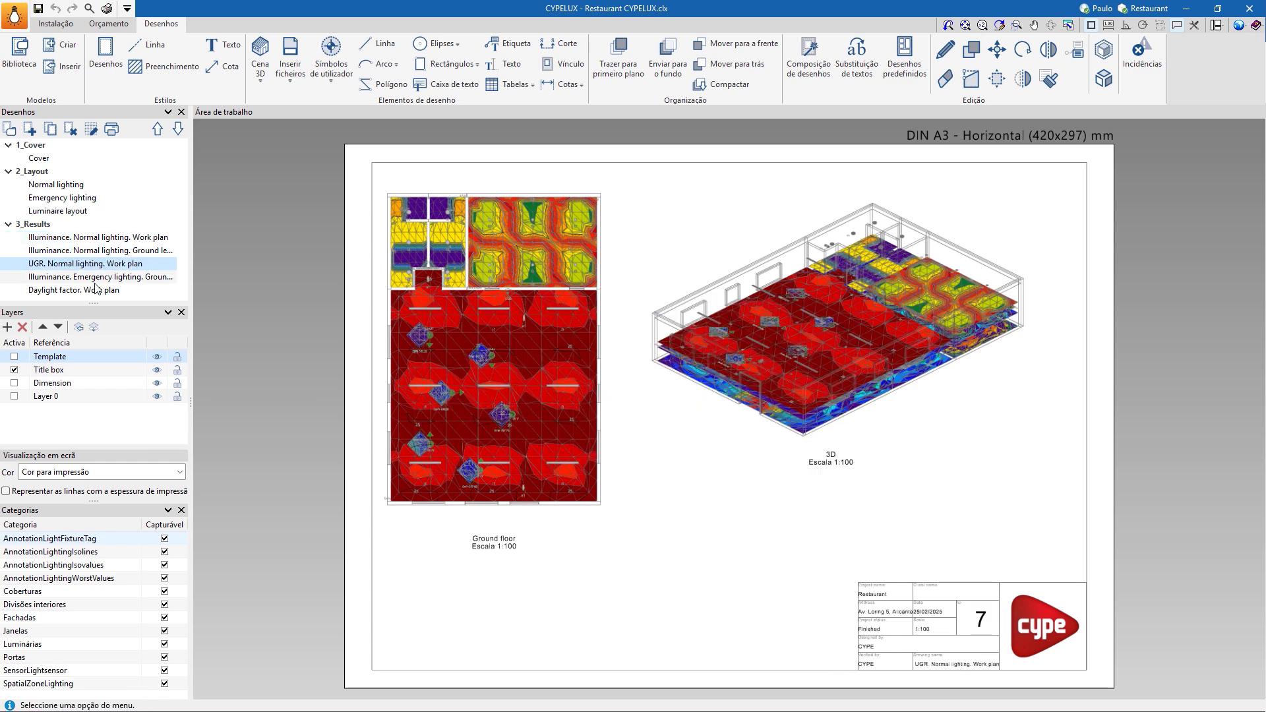
pyautogui.click(96, 281)
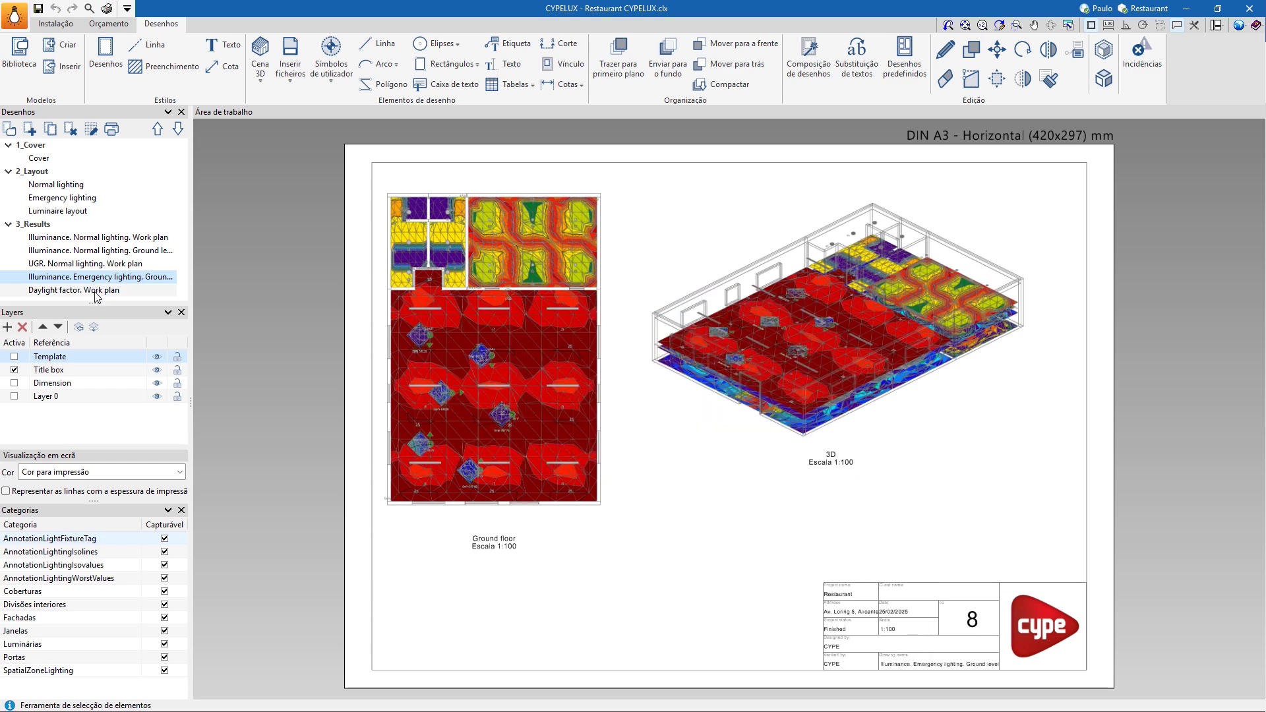
pyautogui.click(96, 292)
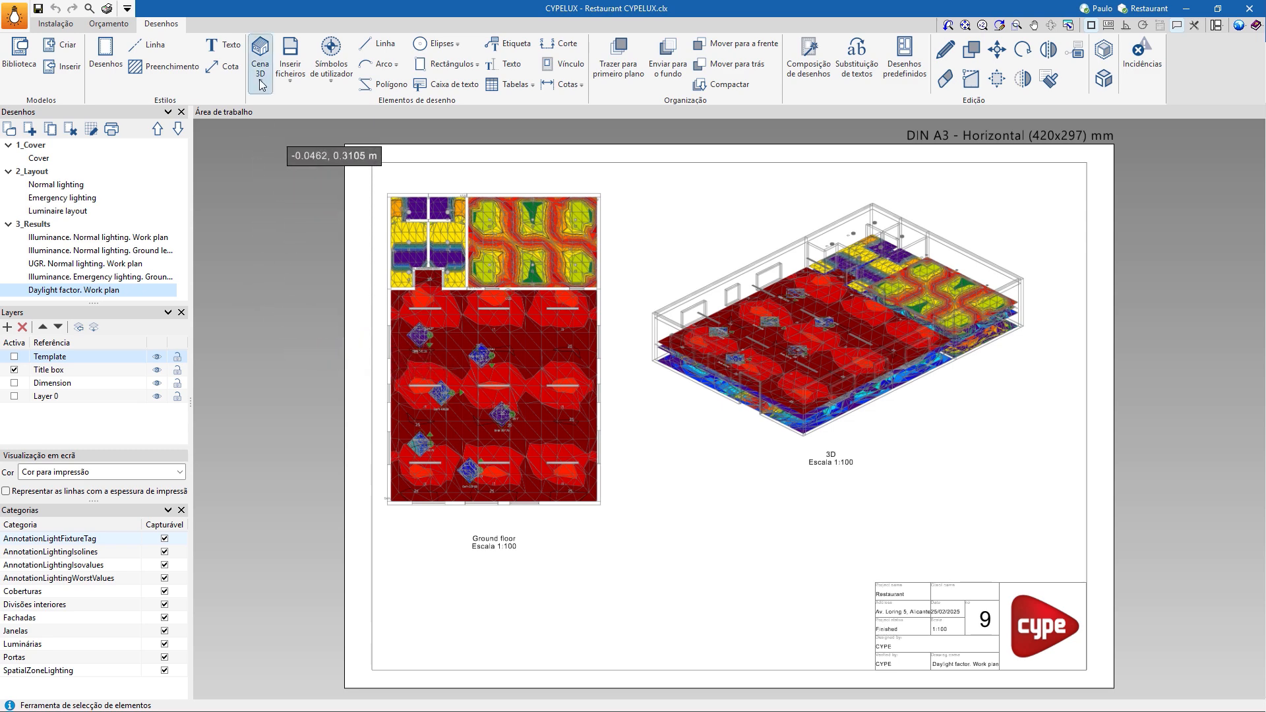
# - Open the 3D scene library and widen the scene list so the full scene names and types can be read
pyautogui.click(260, 60)
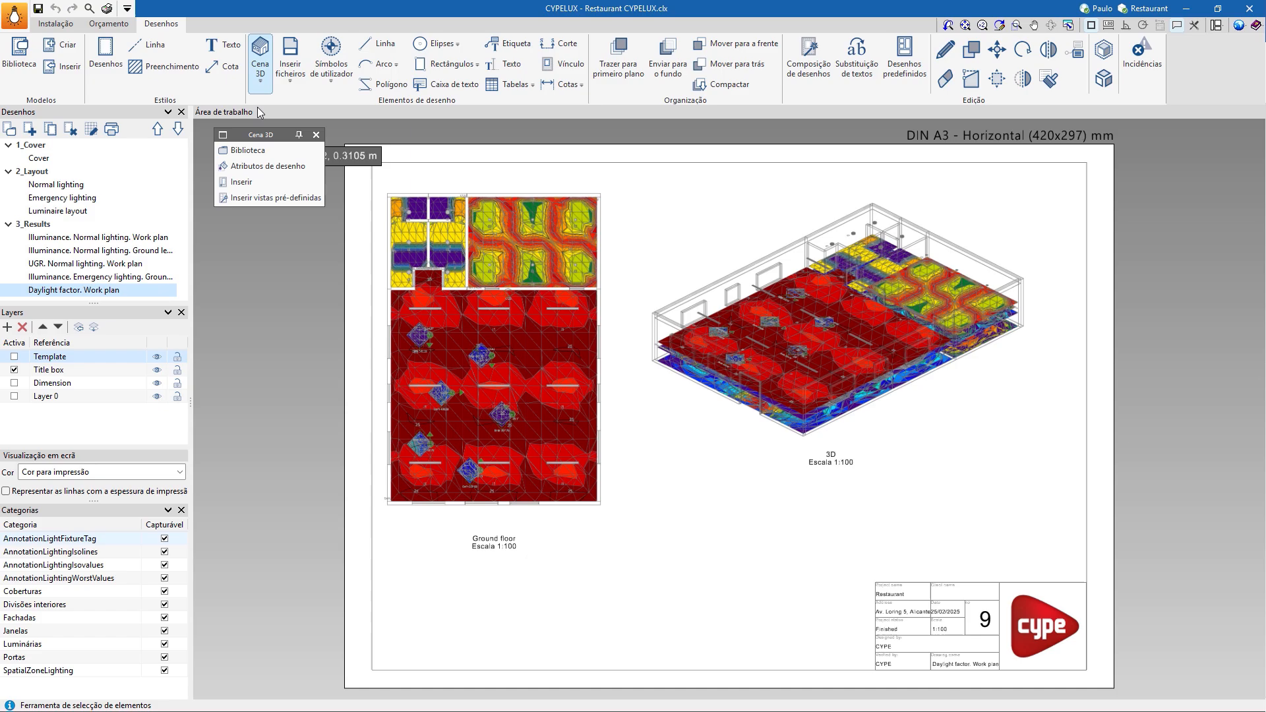
pyautogui.click(249, 151)
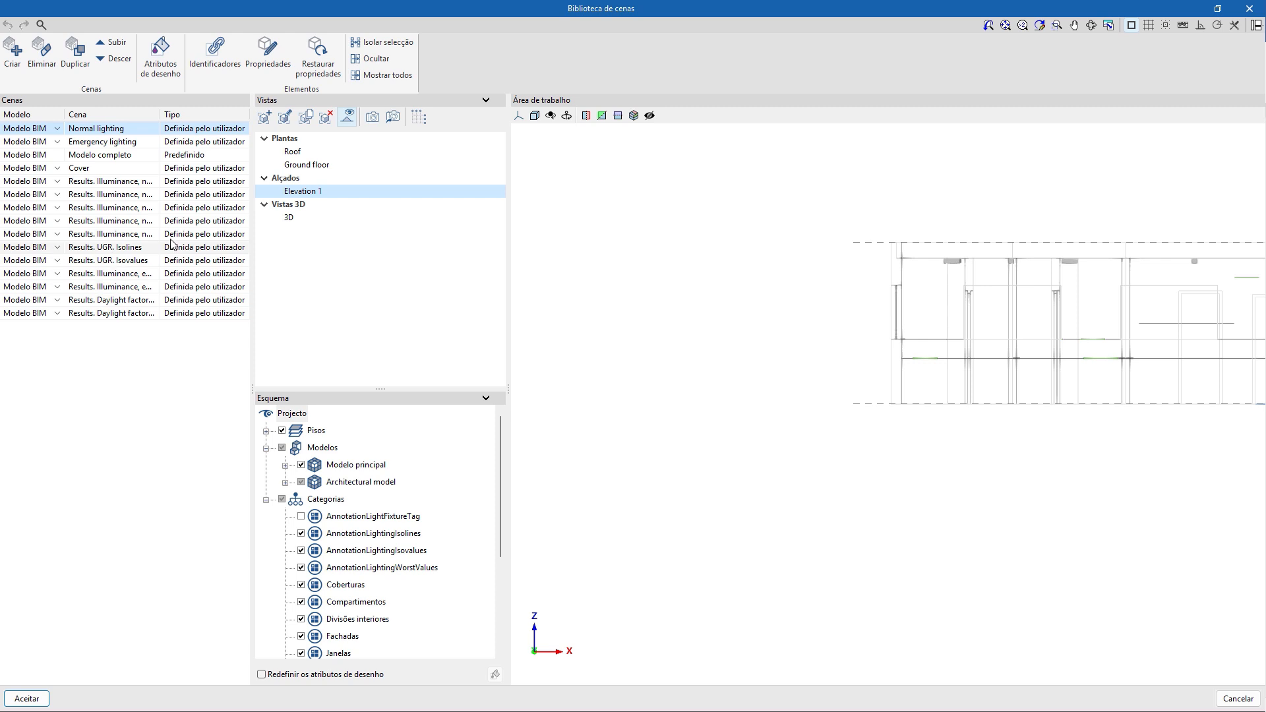
pyautogui.moveTo(65, 111)
pyautogui.mouseDown()
pyautogui.moveTo(102, 122)
pyautogui.moveTo(76, 125)
pyautogui.mouseUp()
pyautogui.moveTo(170, 114); pyautogui.dragTo(207, 114)
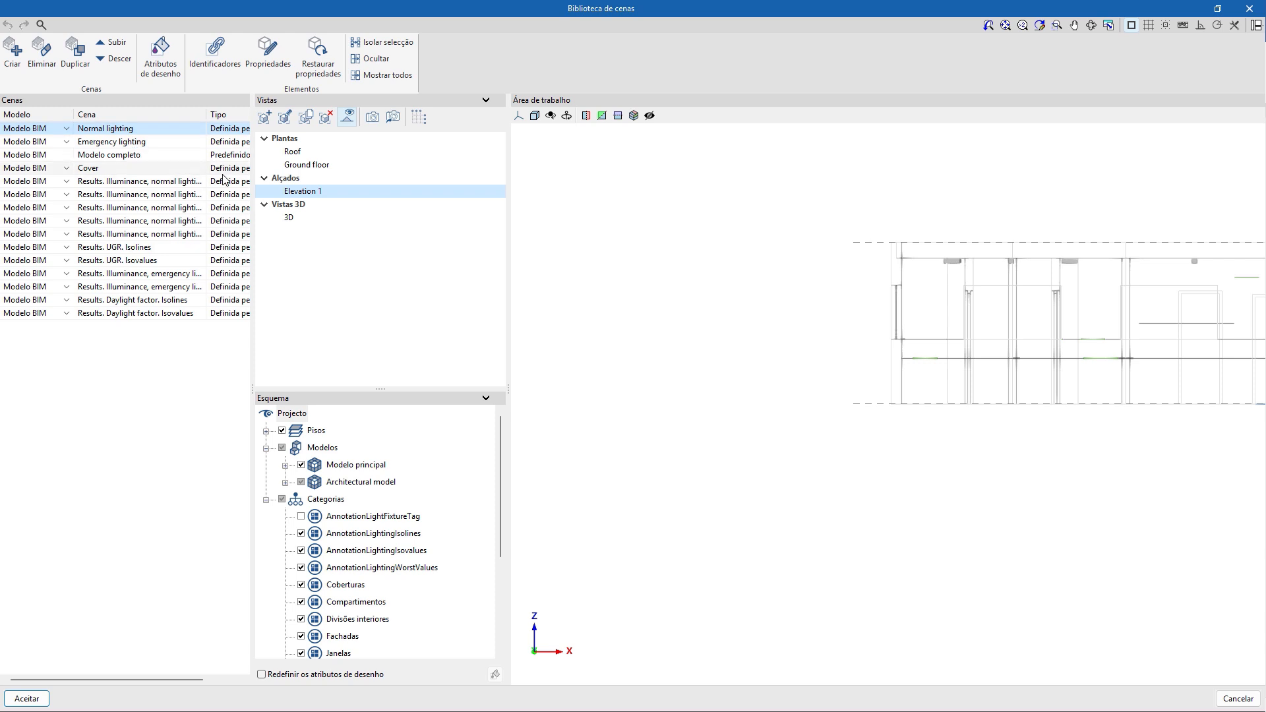
pyautogui.moveTo(251, 387); pyautogui.dragTo(383, 387)
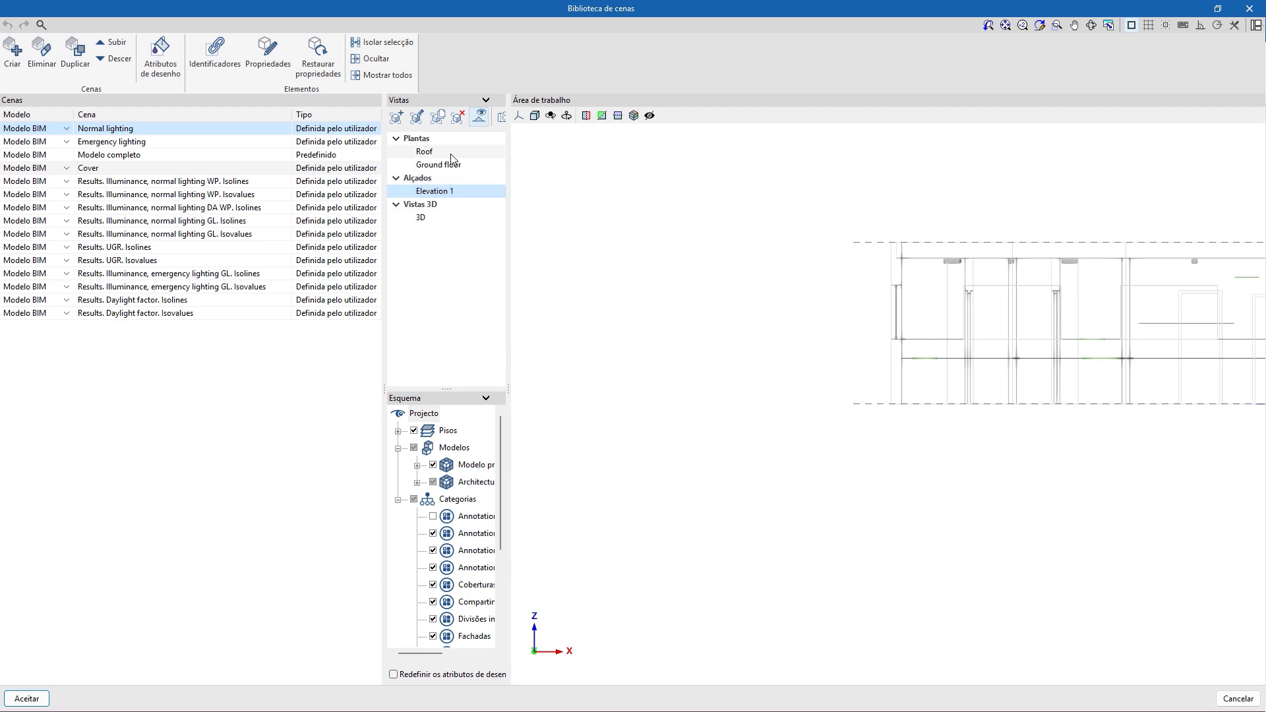
# - Examine the views and categories of the Modelo completo, Cover and normal lighting WP Isolines scenes, and cancel the scene library
pyautogui.click(139, 161)
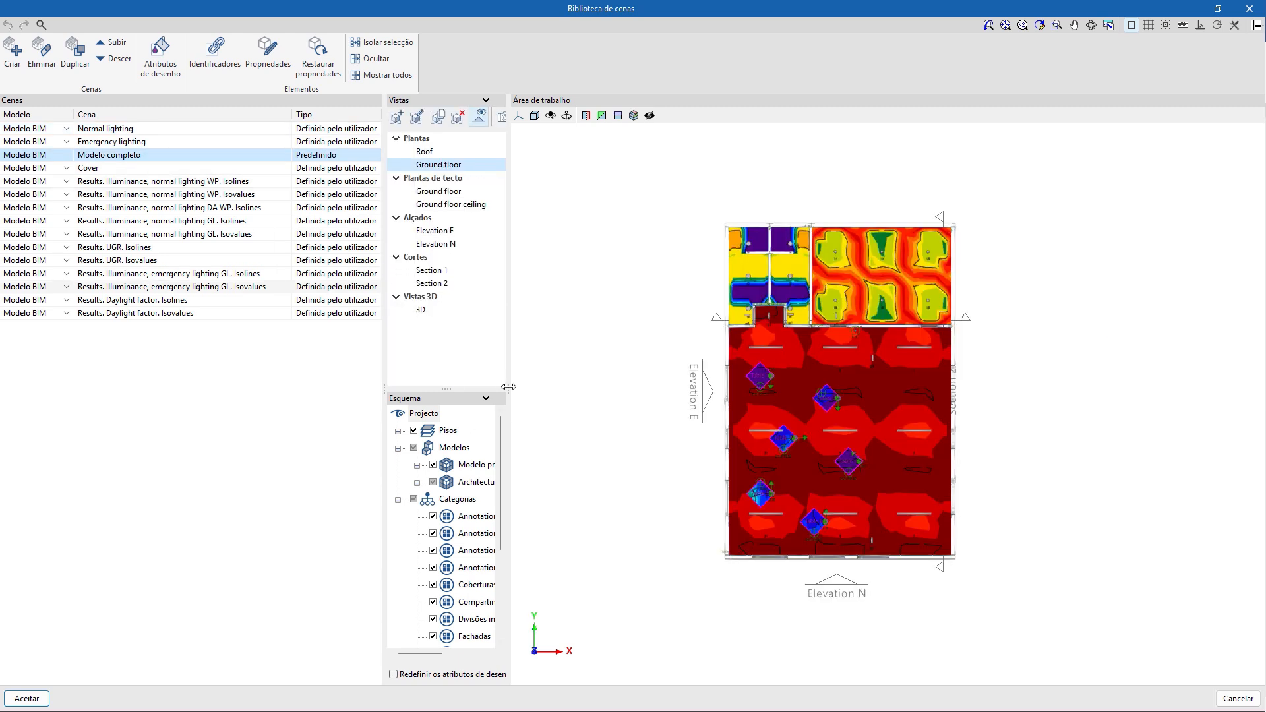
pyautogui.moveTo(509, 386); pyautogui.dragTo(626, 389)
pyautogui.scroll(-3, 486, 542)
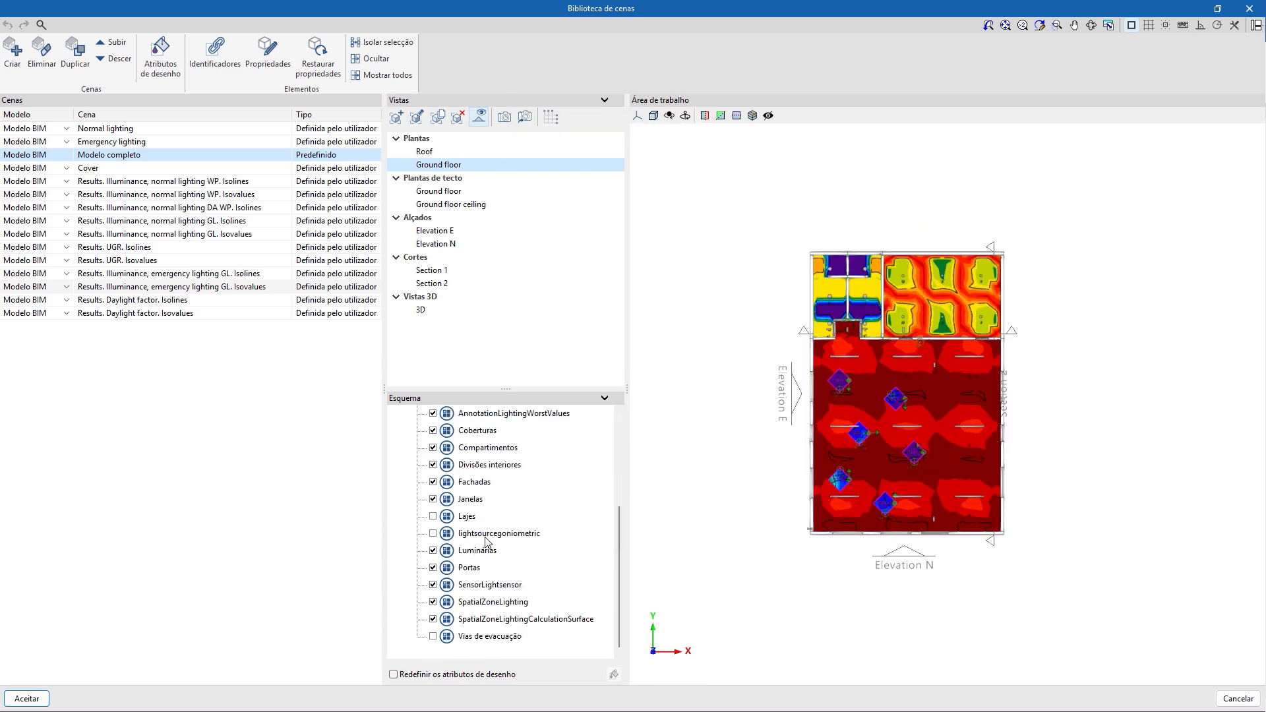
pyautogui.scroll(3, 486, 542)
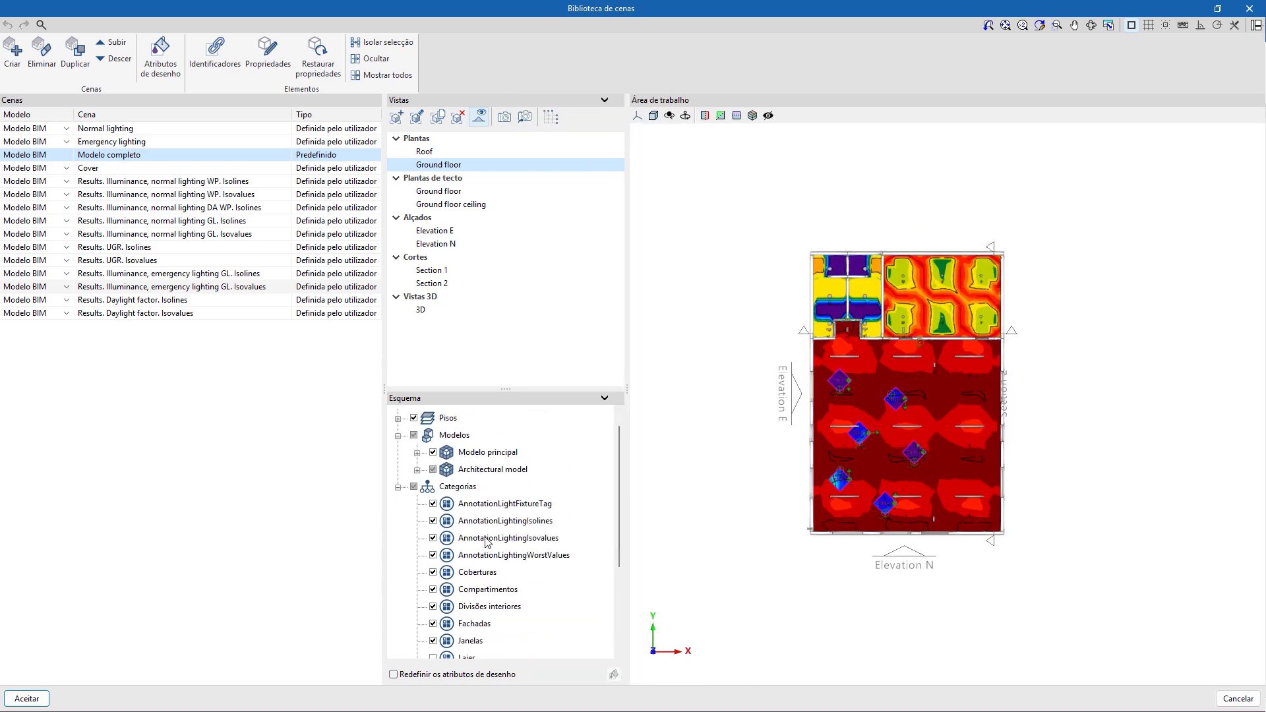
pyautogui.click(130, 168)
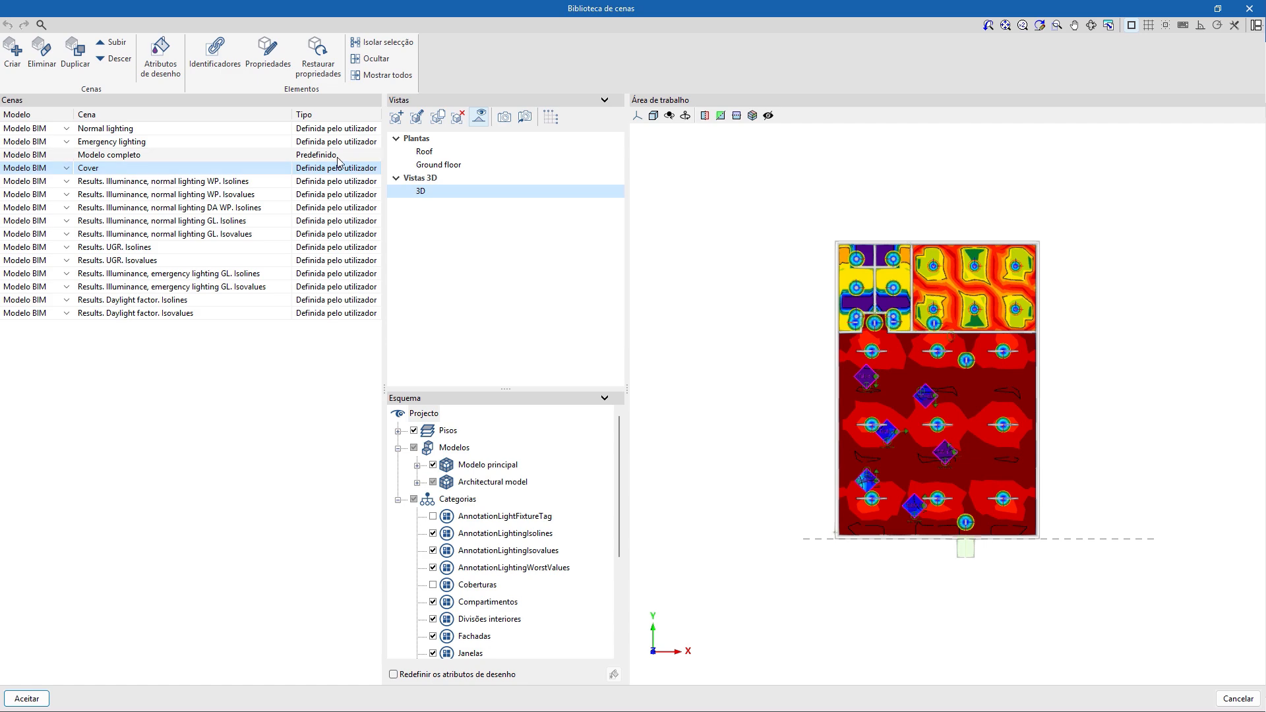
pyautogui.click(222, 182)
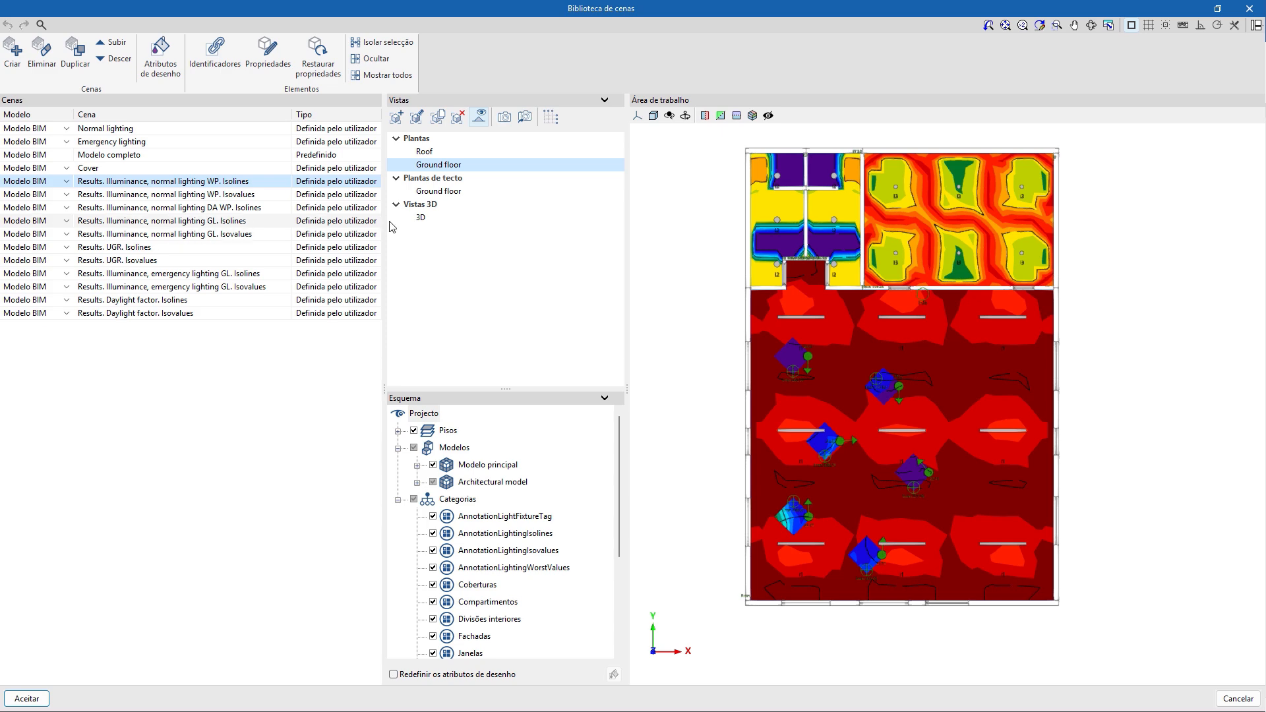
pyautogui.click(1238, 699)
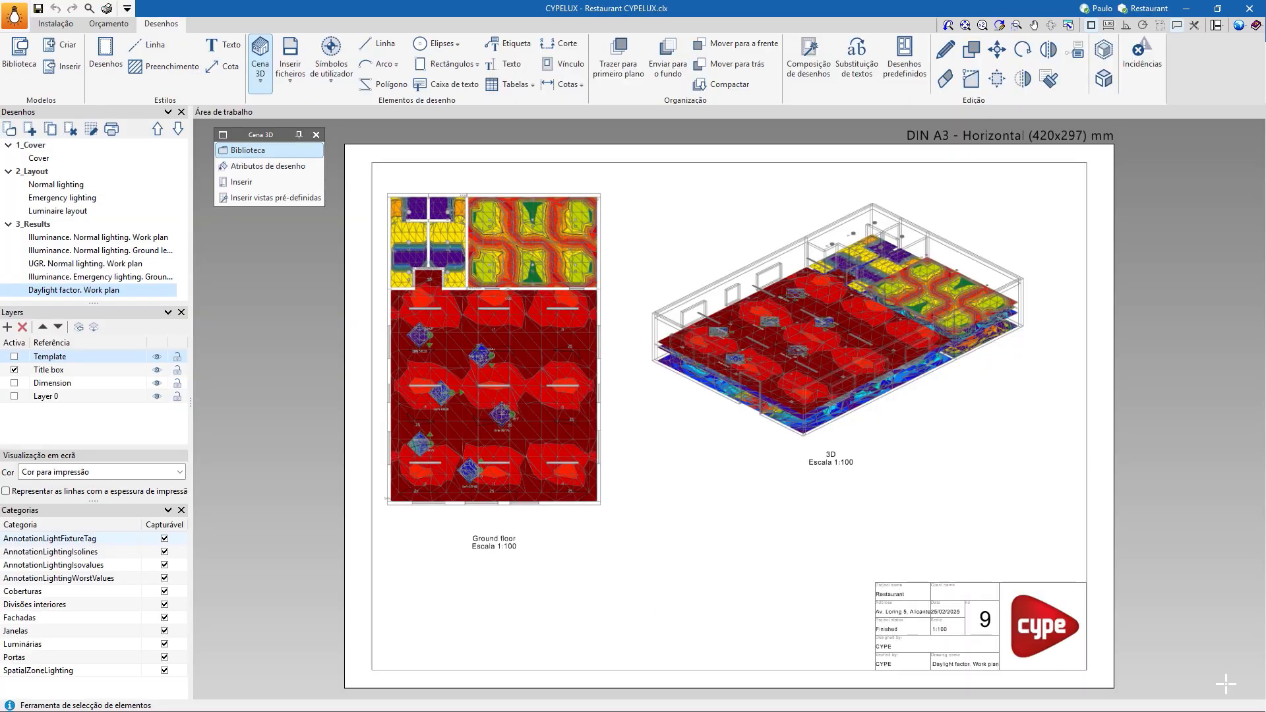
# - Reopen the recent project Restaurante.clx, saving the example project first
pyautogui.click(14, 15)
pyautogui.moveTo(73, 216)
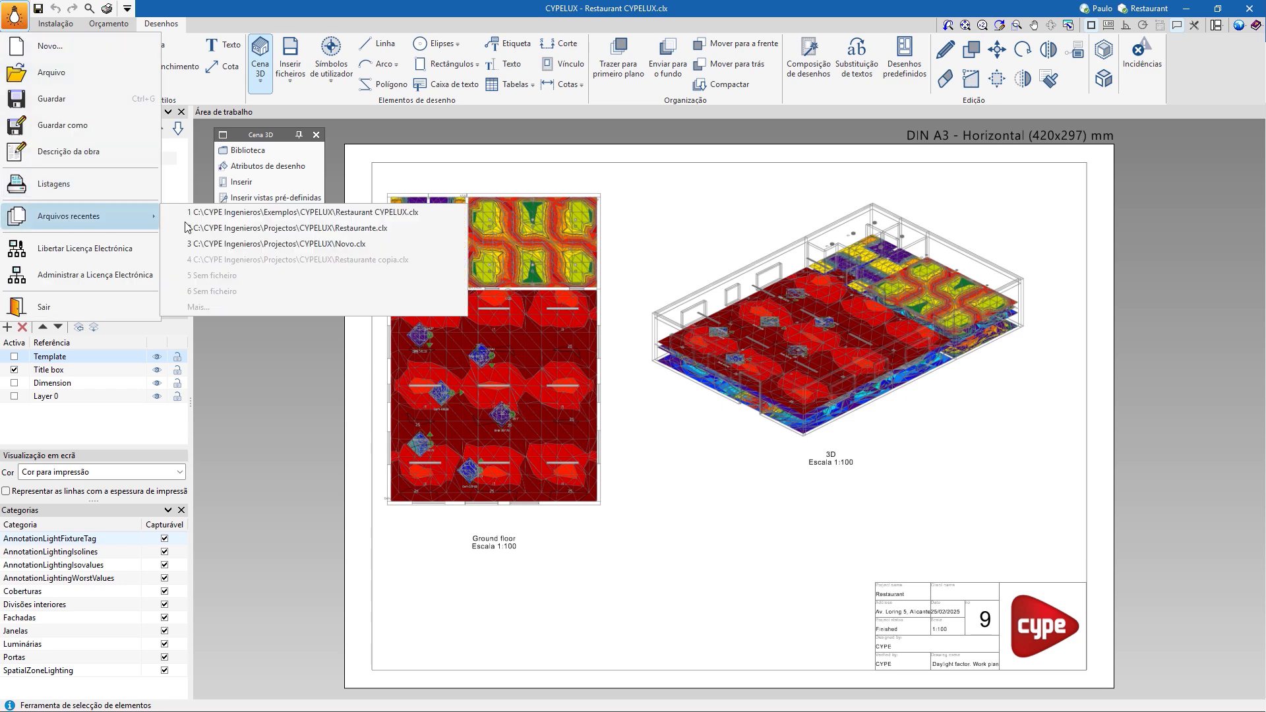
pyautogui.click(274, 228)
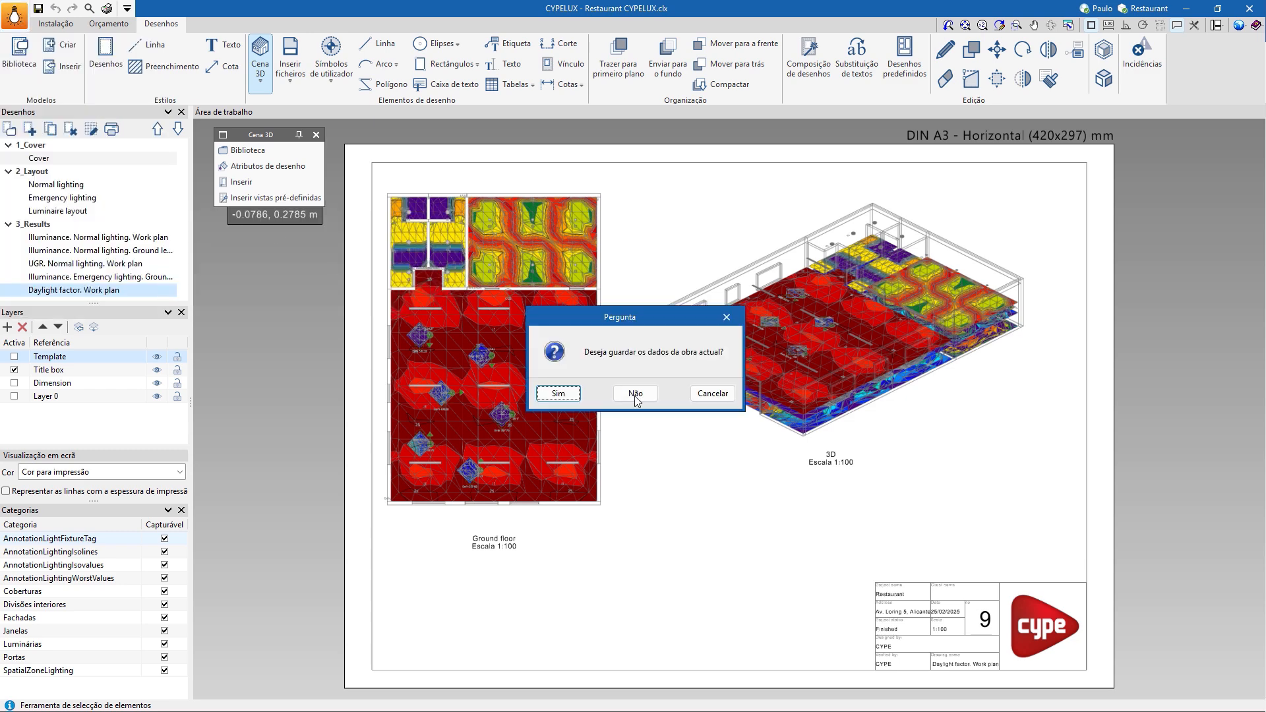
pyautogui.click(563, 395)
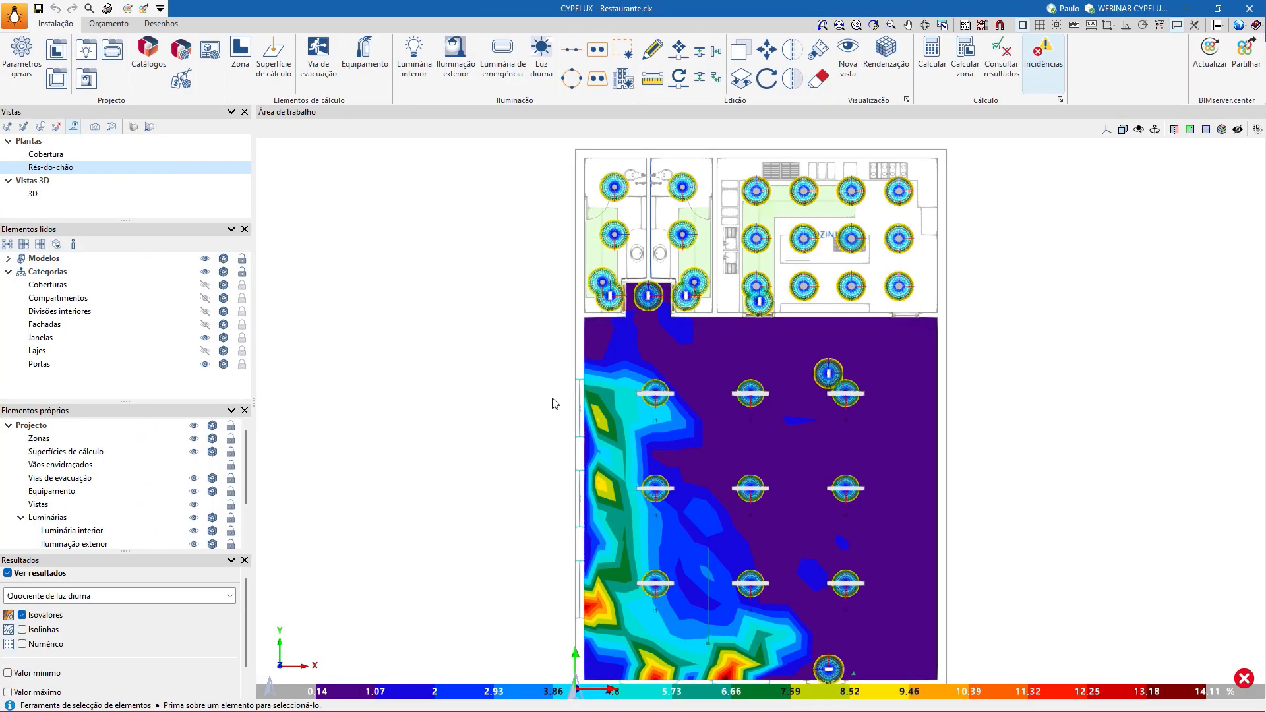
# - Set the price bank's country to Portugal and accept the Lisboa location and the Obra nova project data
pyautogui.click(183, 79)
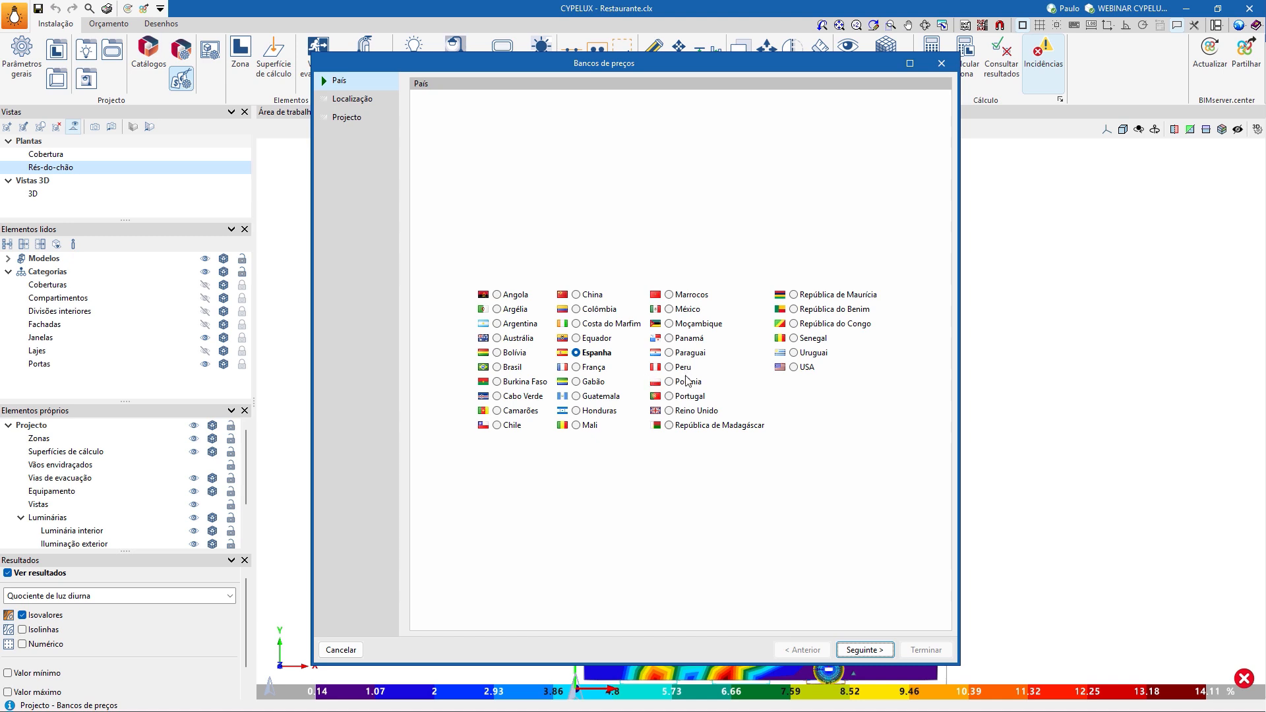
pyautogui.click(685, 398)
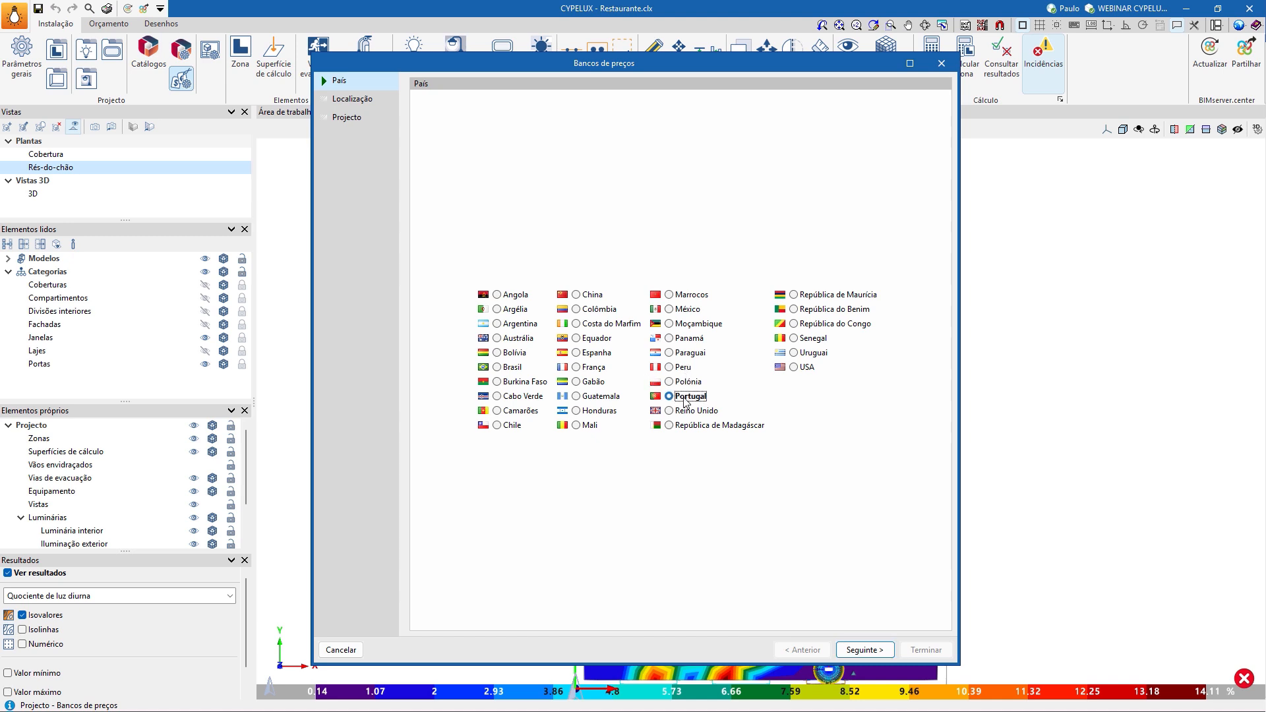
pyautogui.click(875, 650)
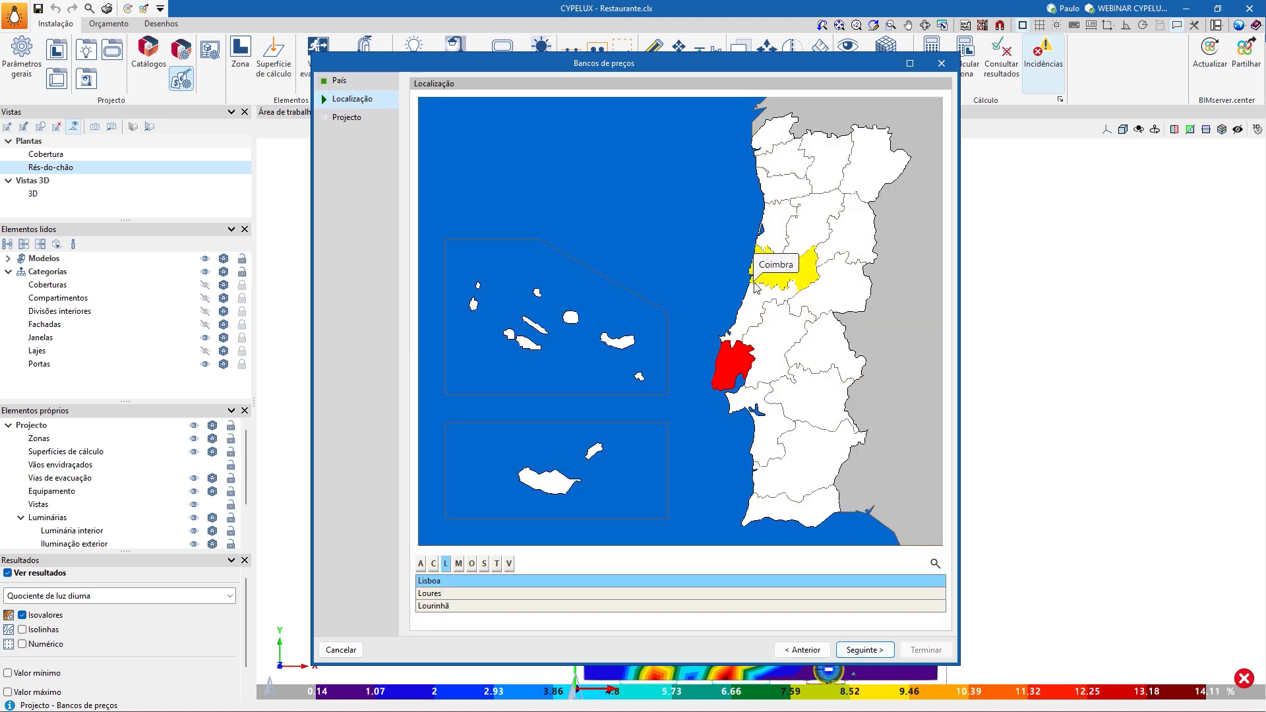
pyautogui.click(877, 650)
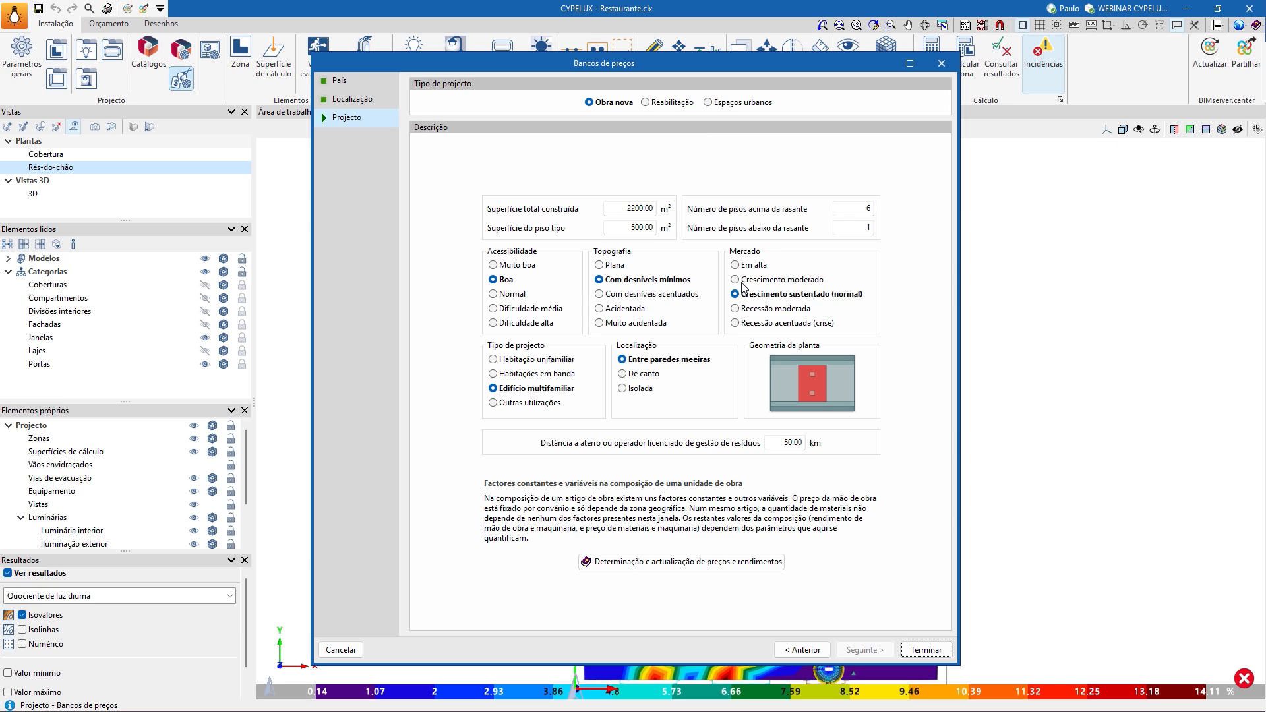
pyautogui.click(917, 647)
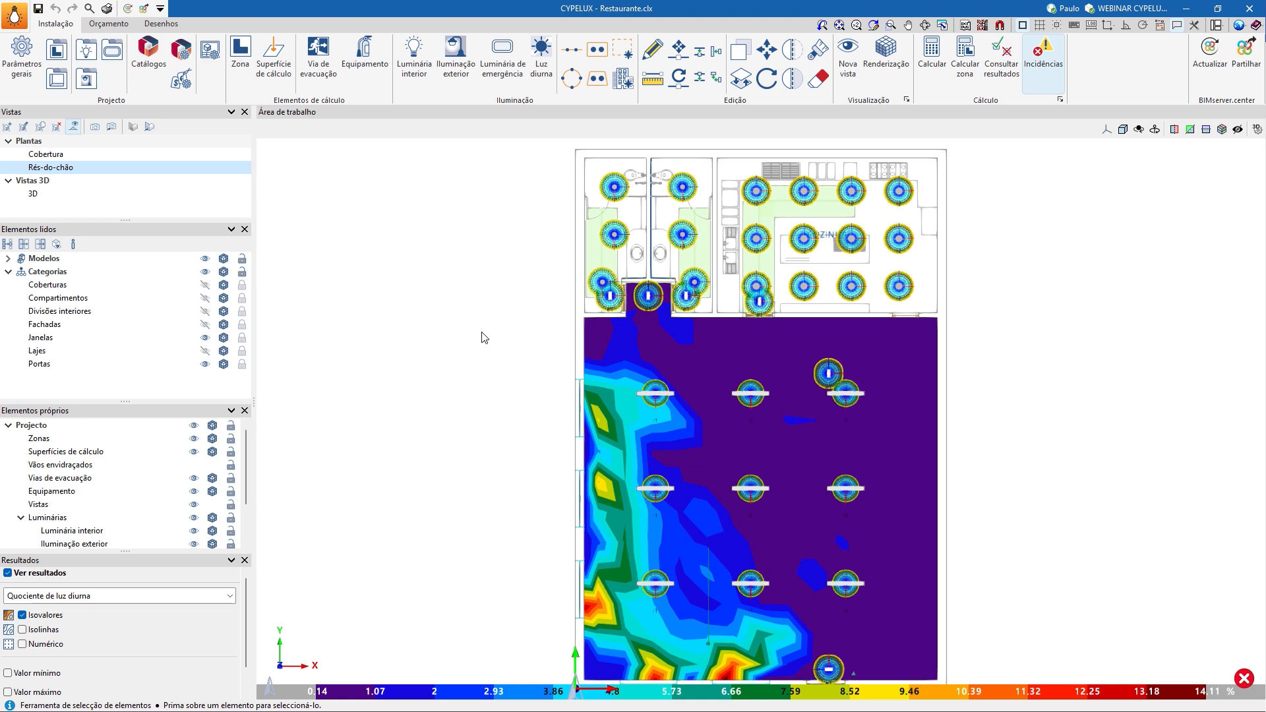
# - Update the budget's measurement from the model, choosing to eliminate the current budget data
pyautogui.click(111, 24)
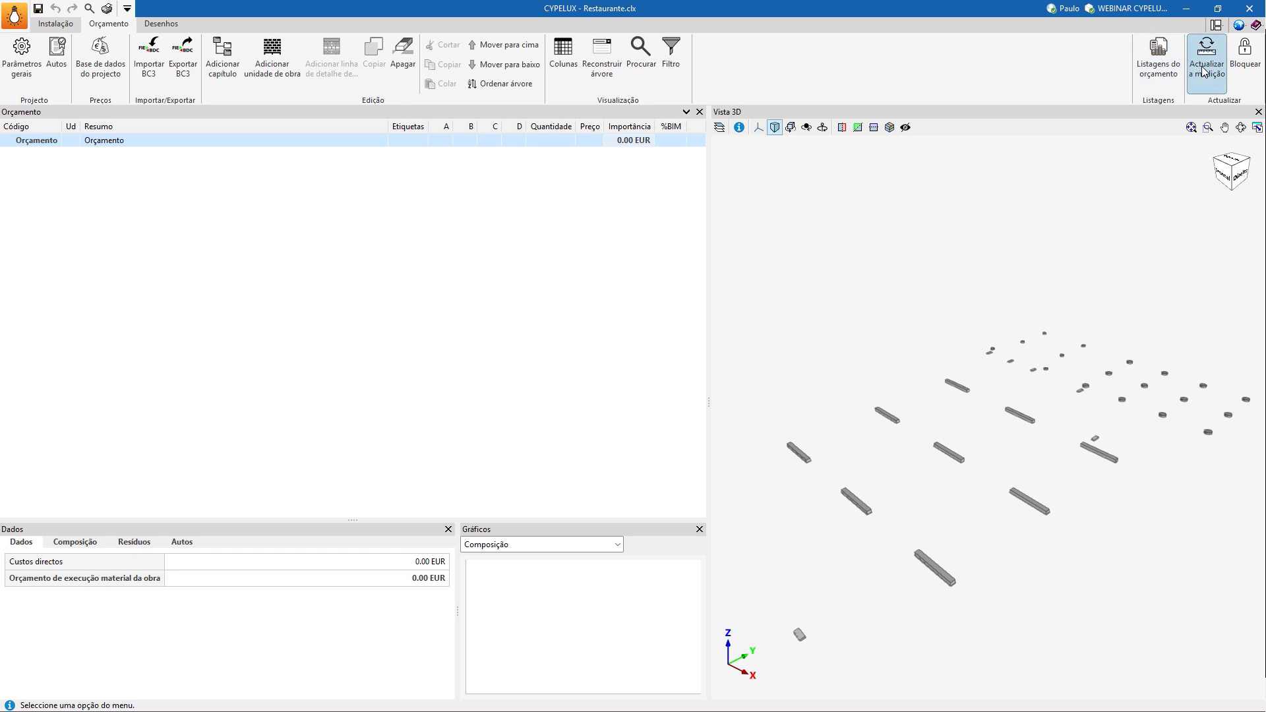
pyautogui.click(1194, 86)
pyautogui.click(573, 393)
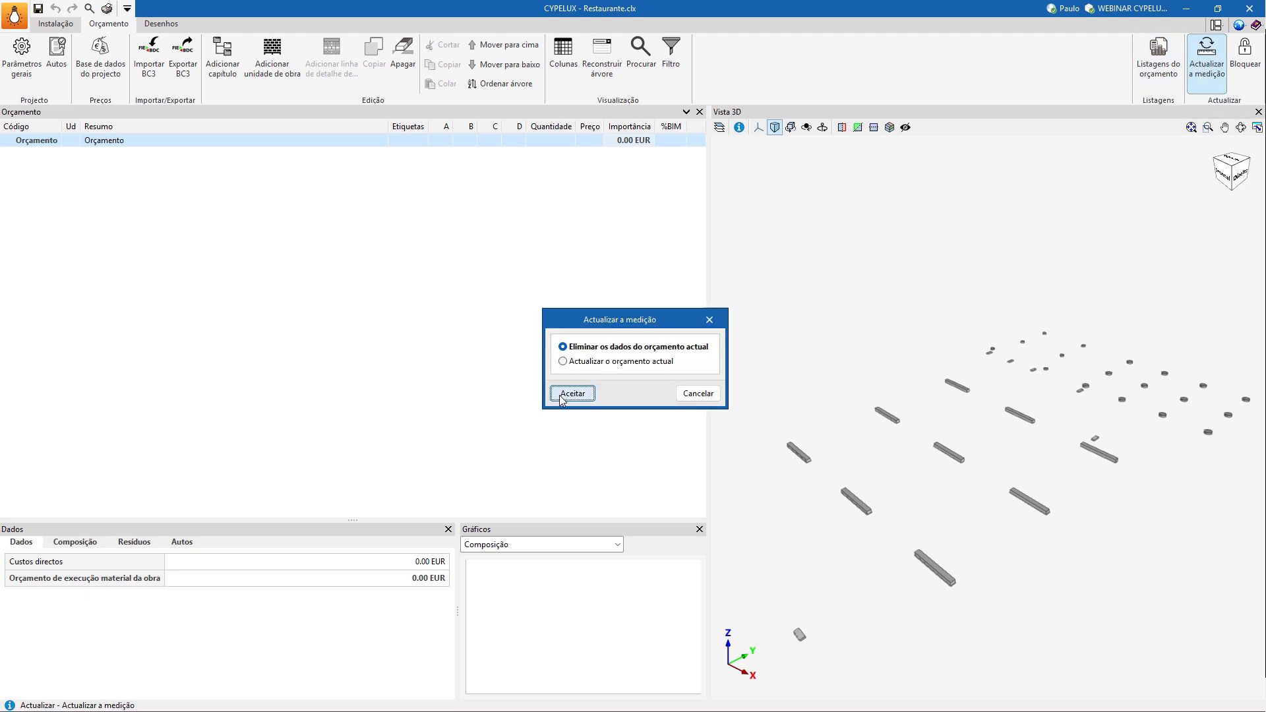
pyautogui.click(634, 400)
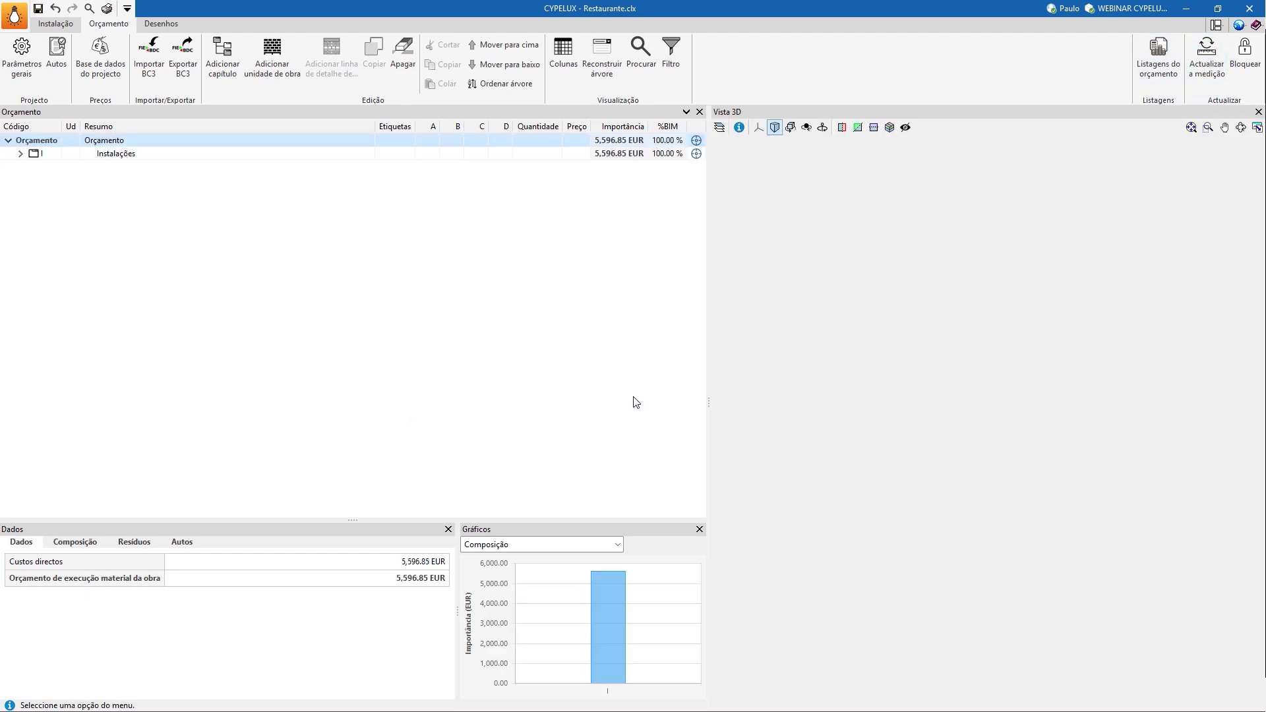
# - Expand the Instalações chapter through Iluminação and Interior, and examine interior lighting item III001 with its measurement line
pyautogui.click(21, 153)
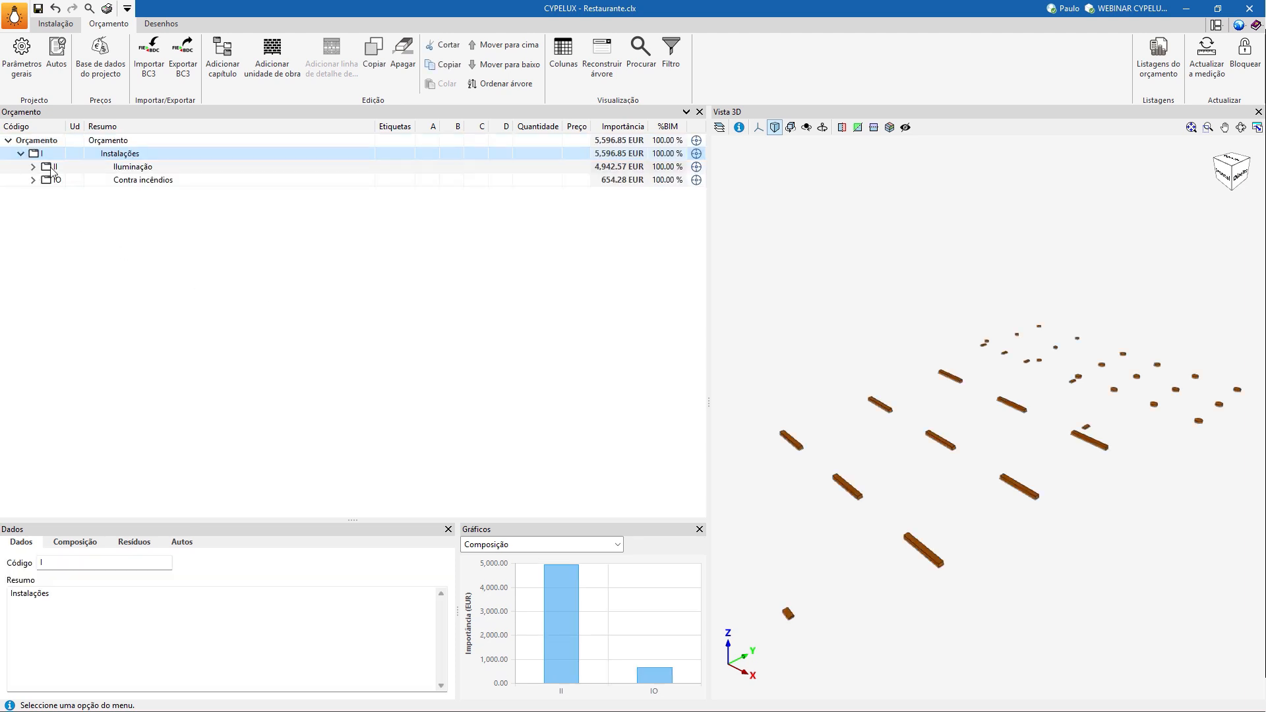
pyautogui.click(34, 167)
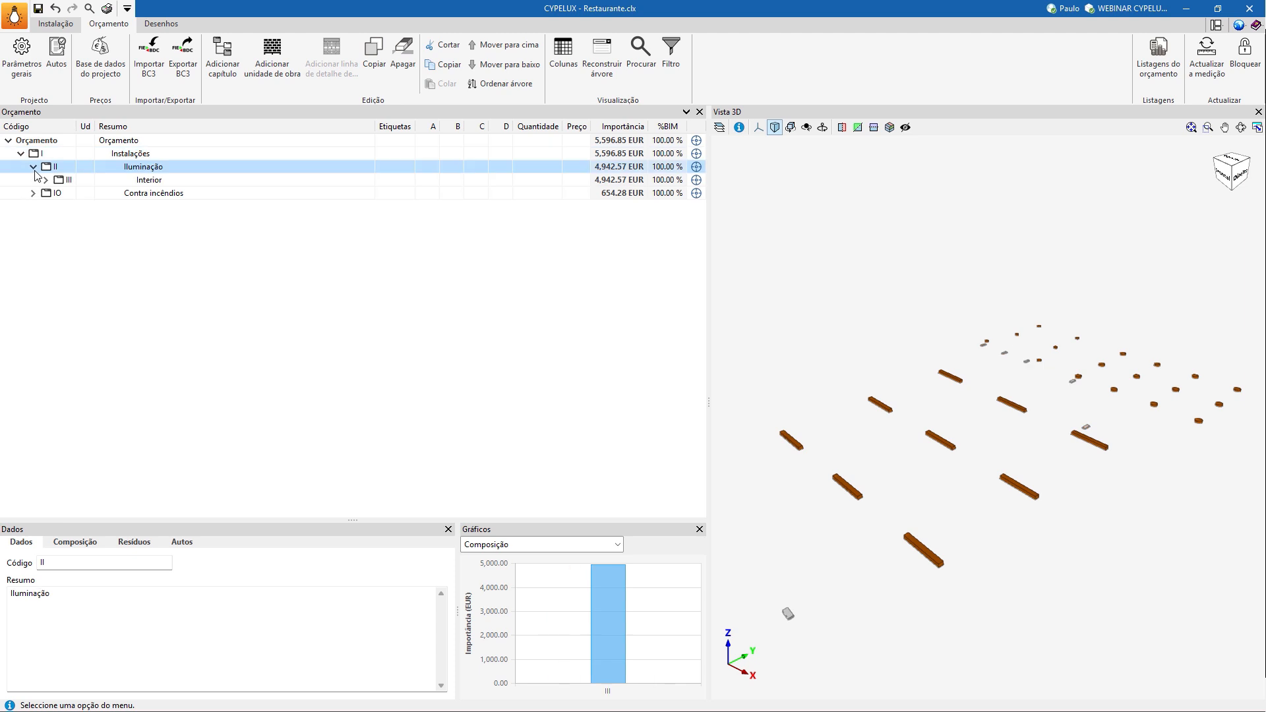
pyautogui.click(45, 180)
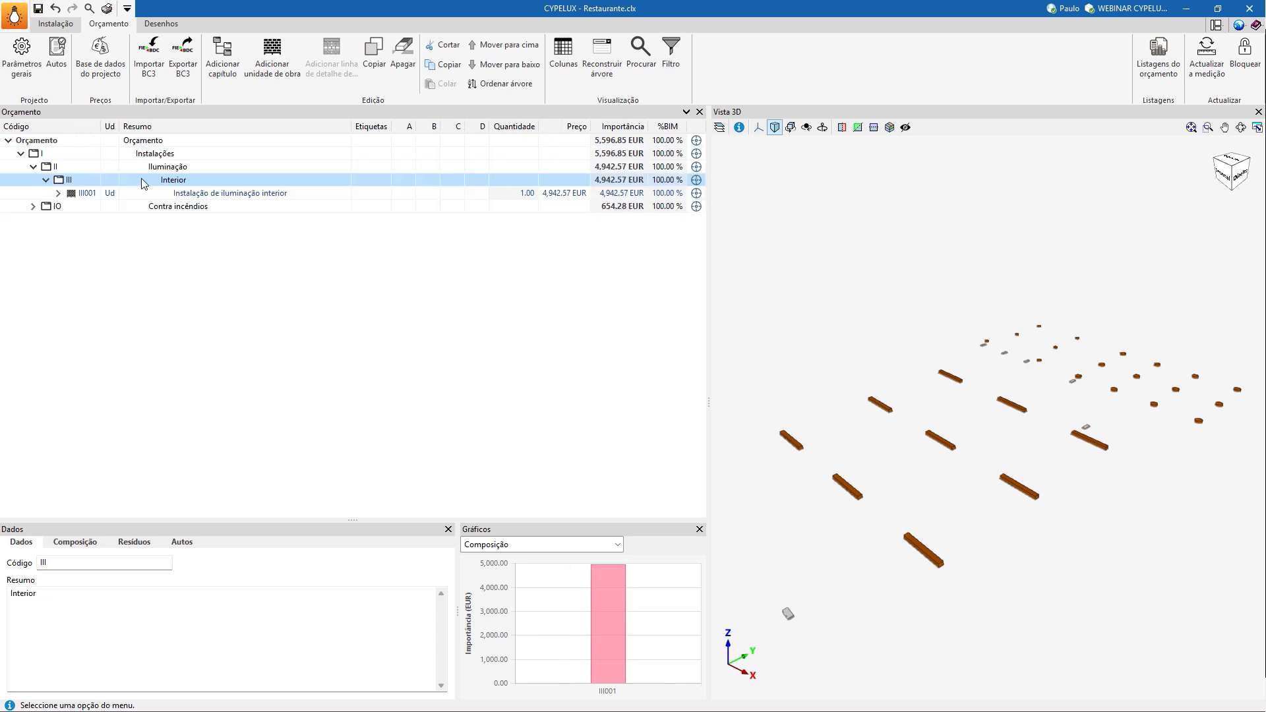
pyautogui.click(211, 194)
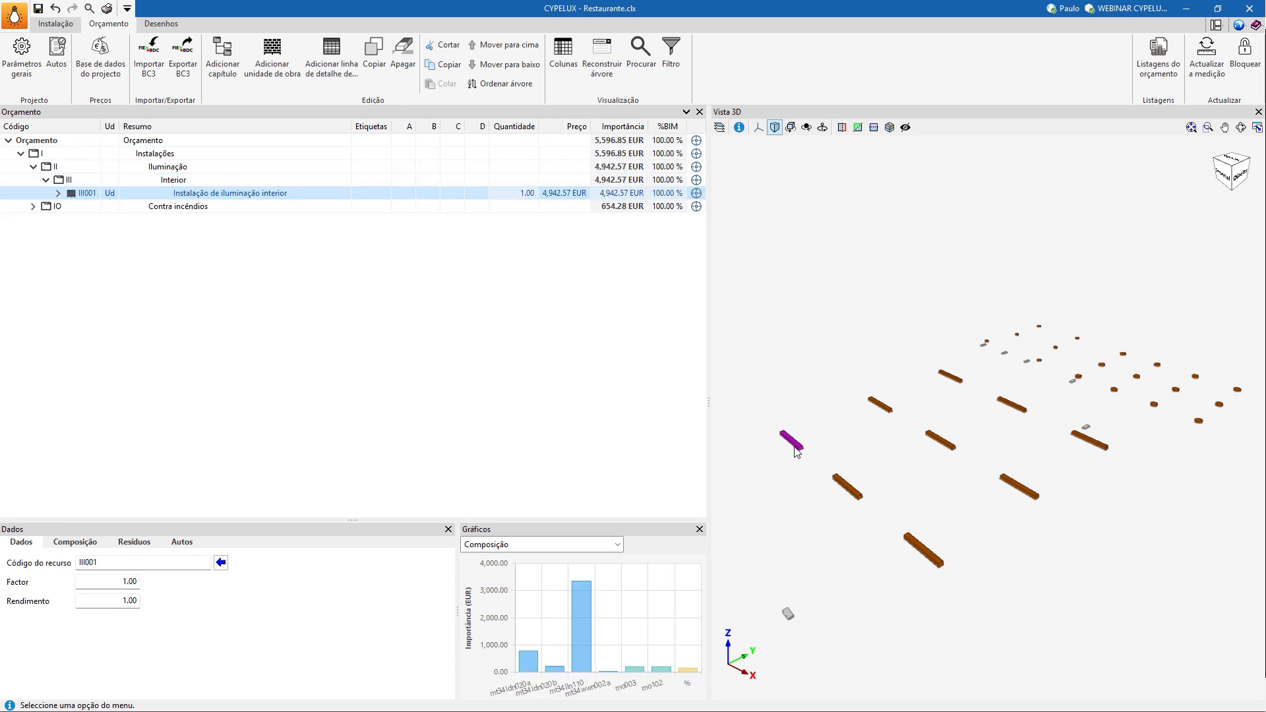
pyautogui.scroll(1, 918, 453)
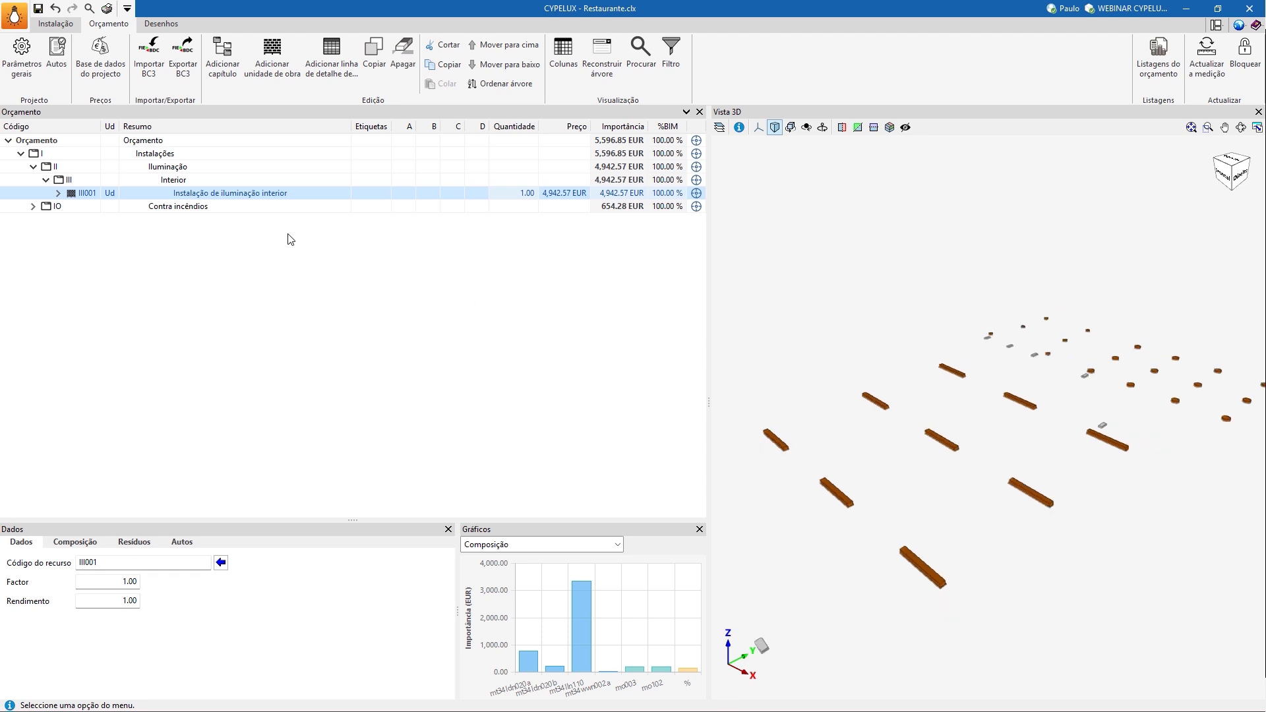
pyautogui.click(58, 193)
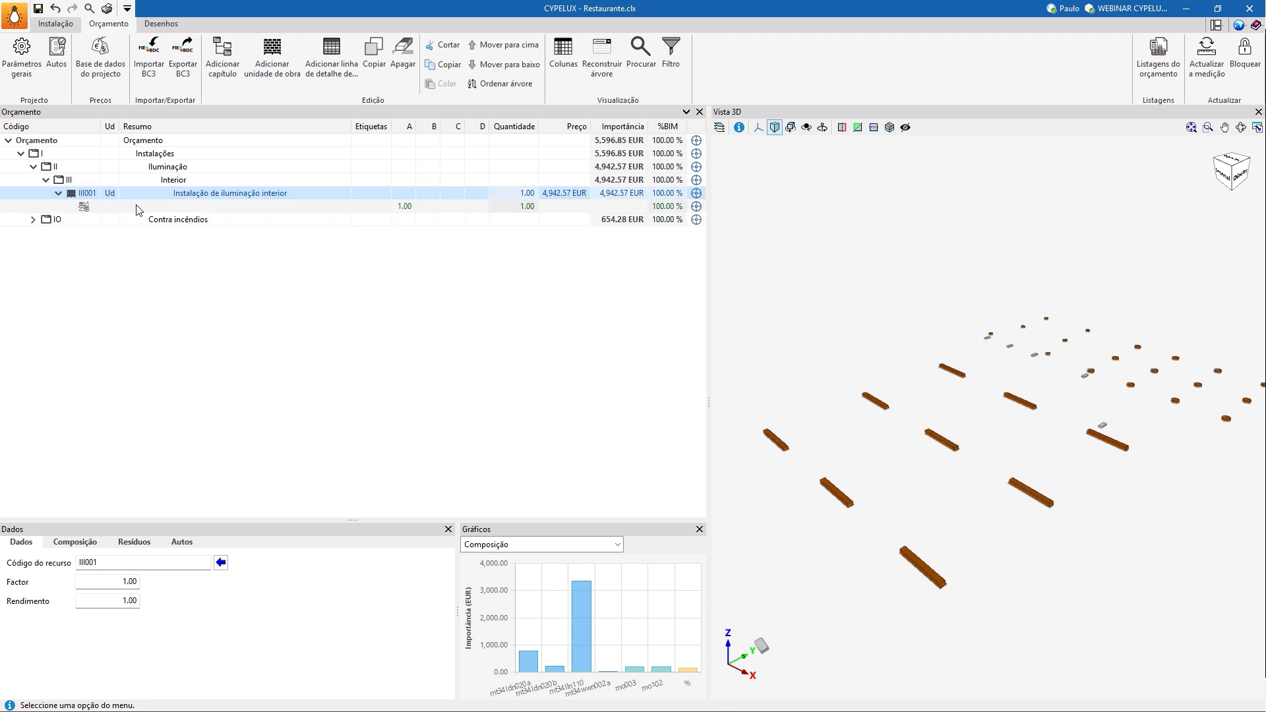
# - Expand Contra incêndios to emergency lighting item IOA001, inspect its measurement line's details and Autos data, and reselect the interior lighting item
pyautogui.click(33, 220)
pyautogui.click(45, 233)
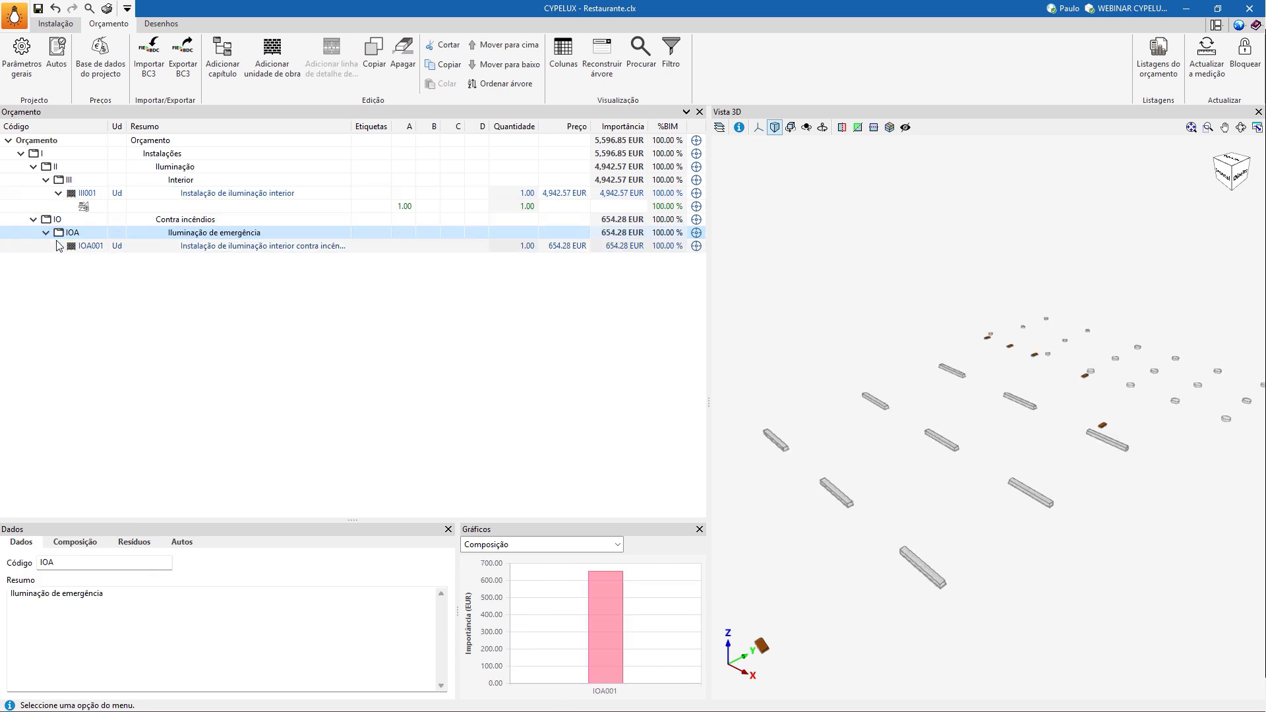
pyautogui.click(60, 250)
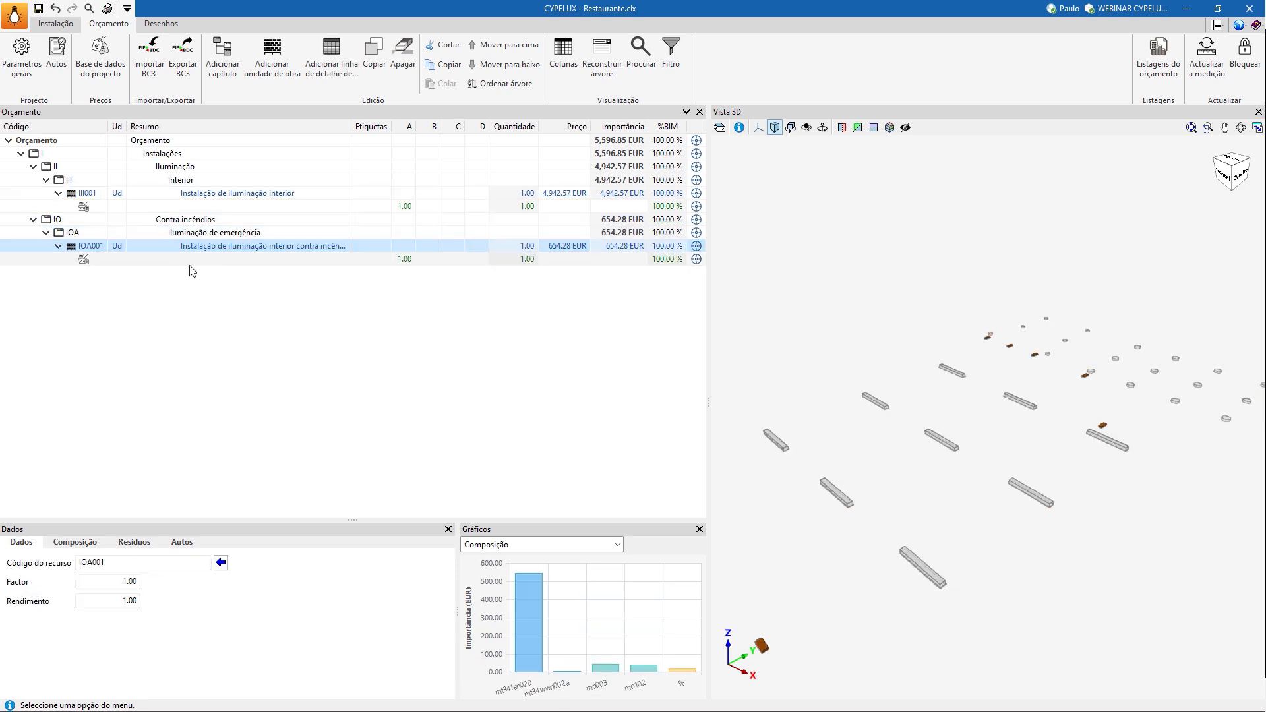
pyautogui.click(205, 261)
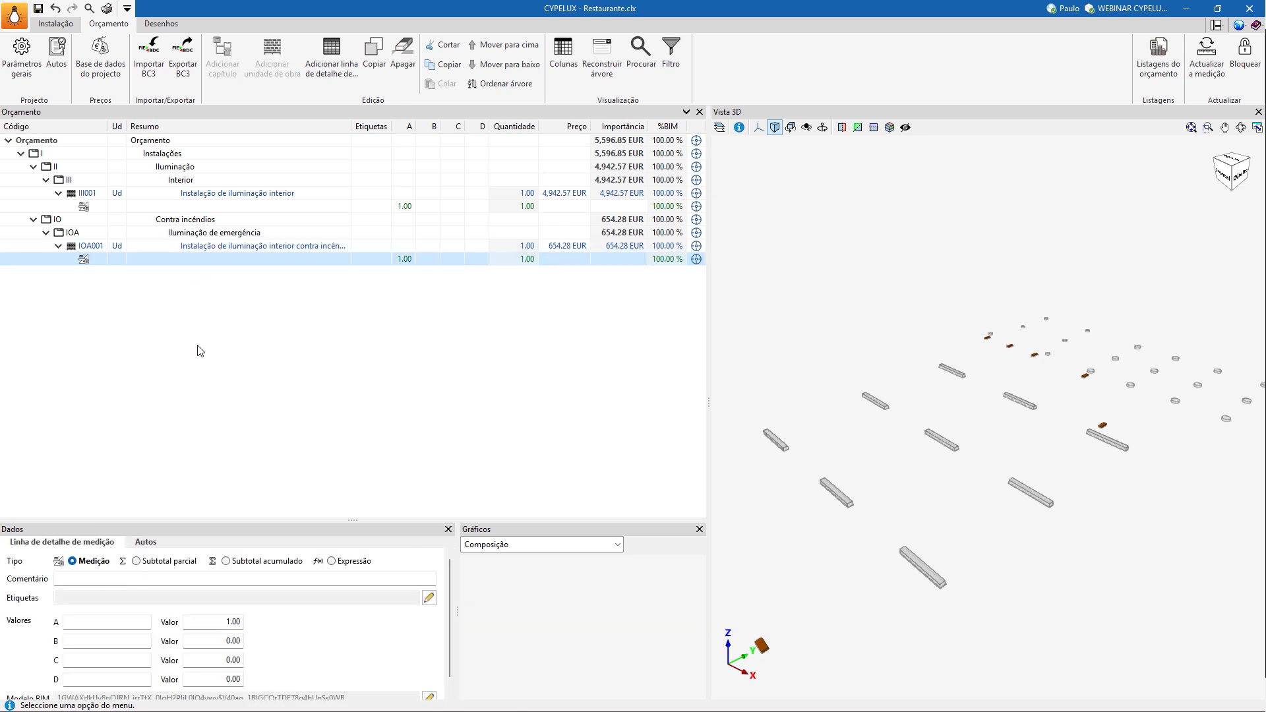
pyautogui.click(147, 543)
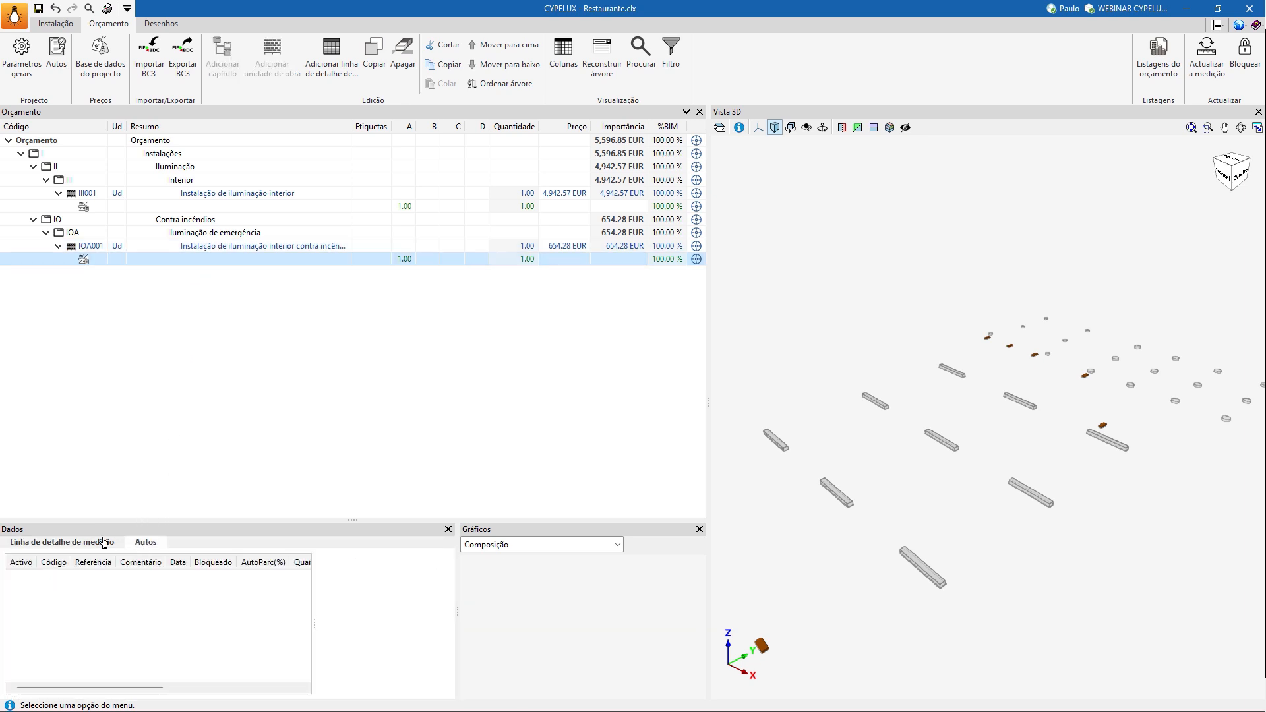
pyautogui.click(92, 543)
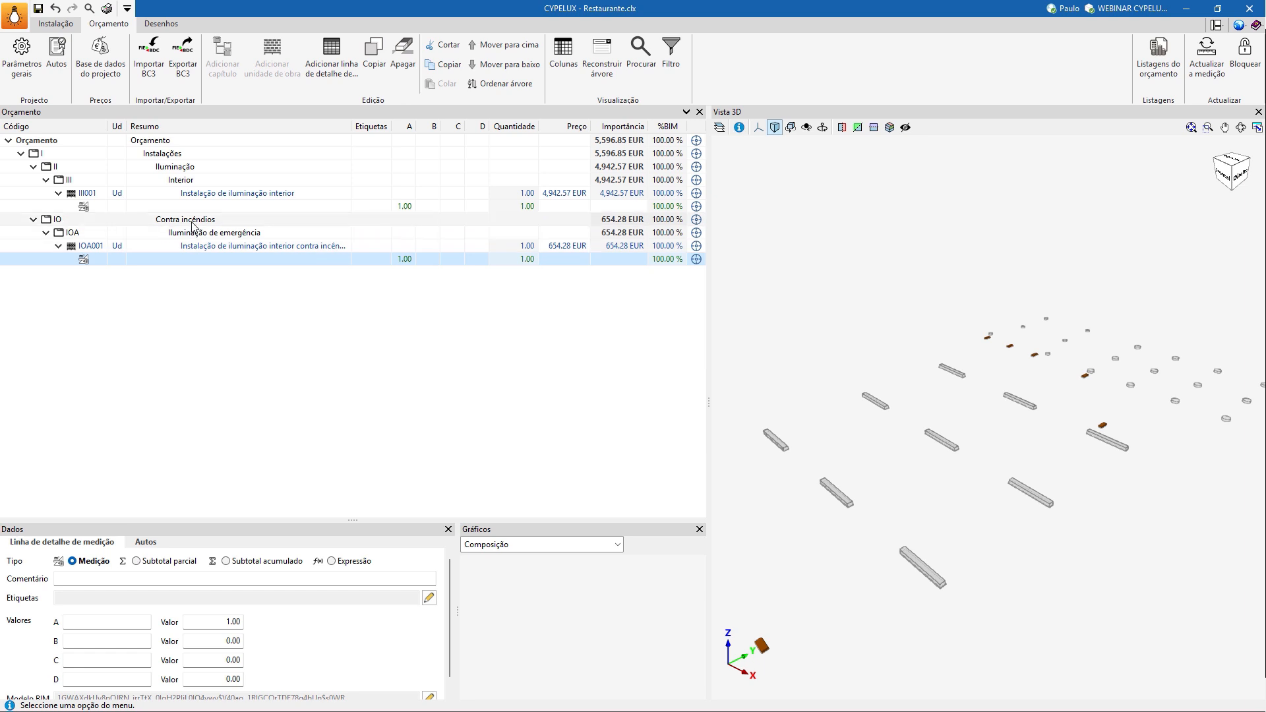
pyautogui.click(201, 195)
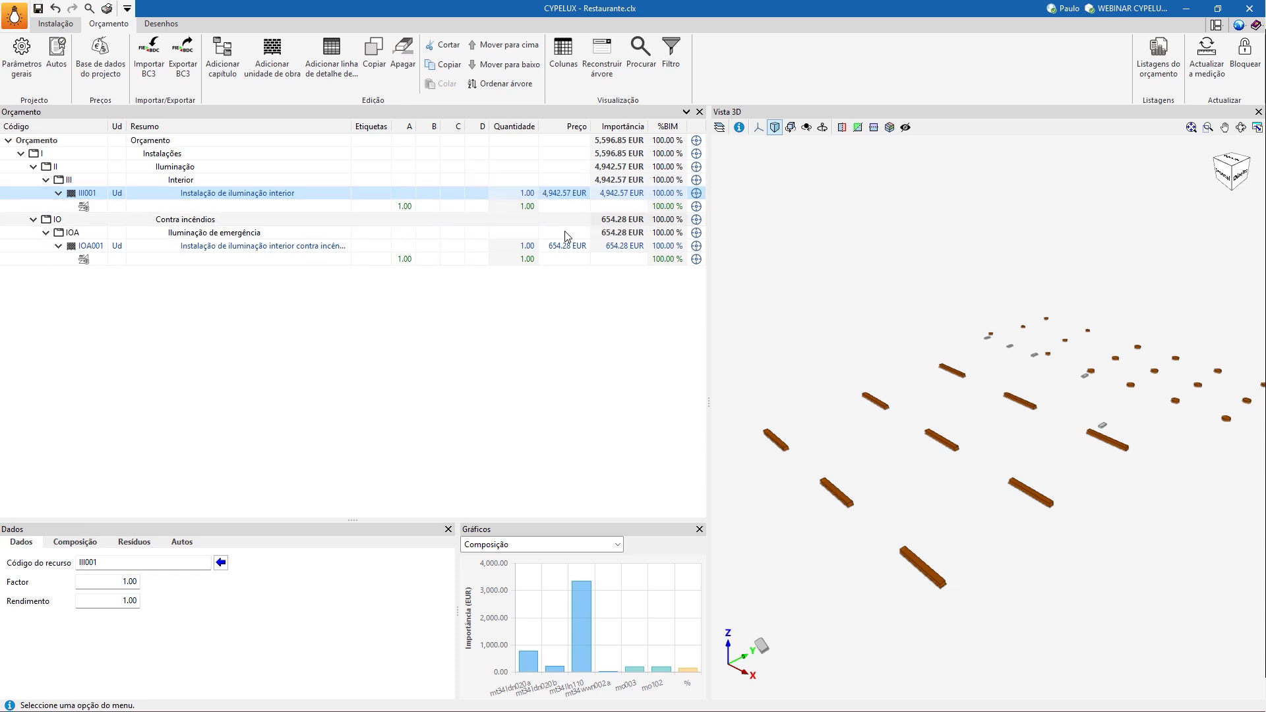
# - Generate the Orçamento report, read through to the page listing the Instalações items and prices, and close the preview
pyautogui.click(1158, 58)
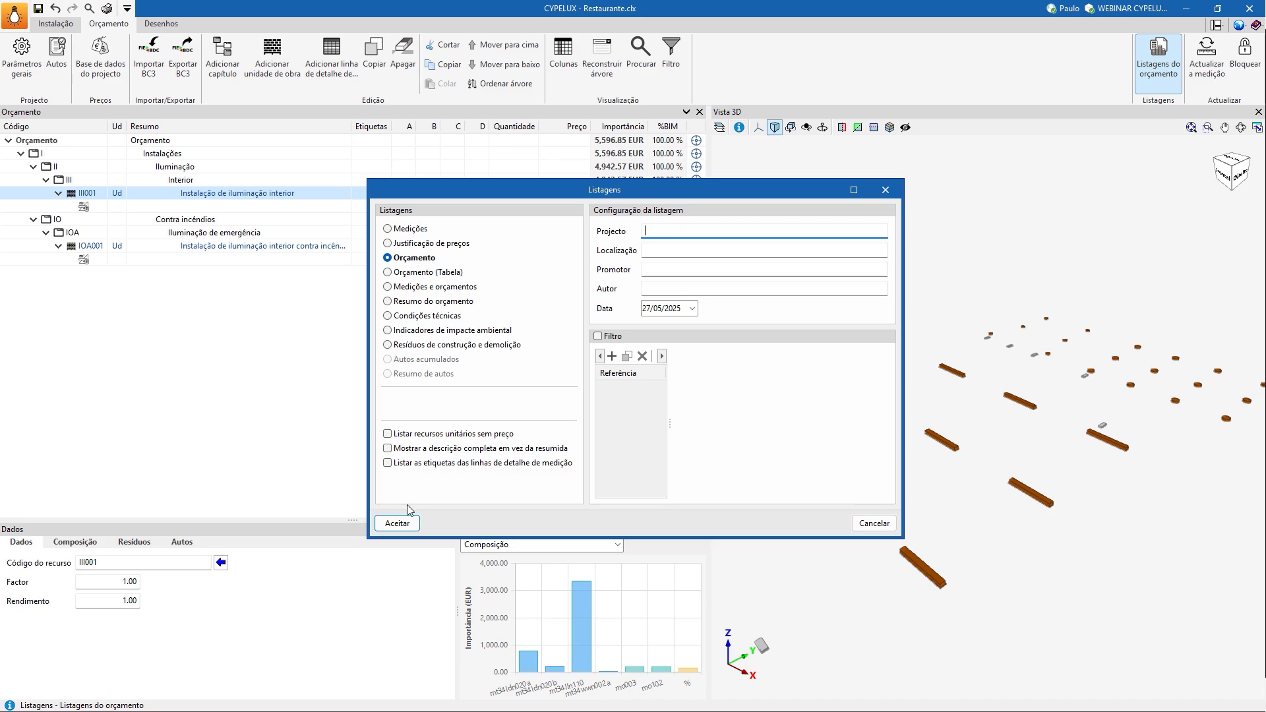
pyautogui.click(398, 523)
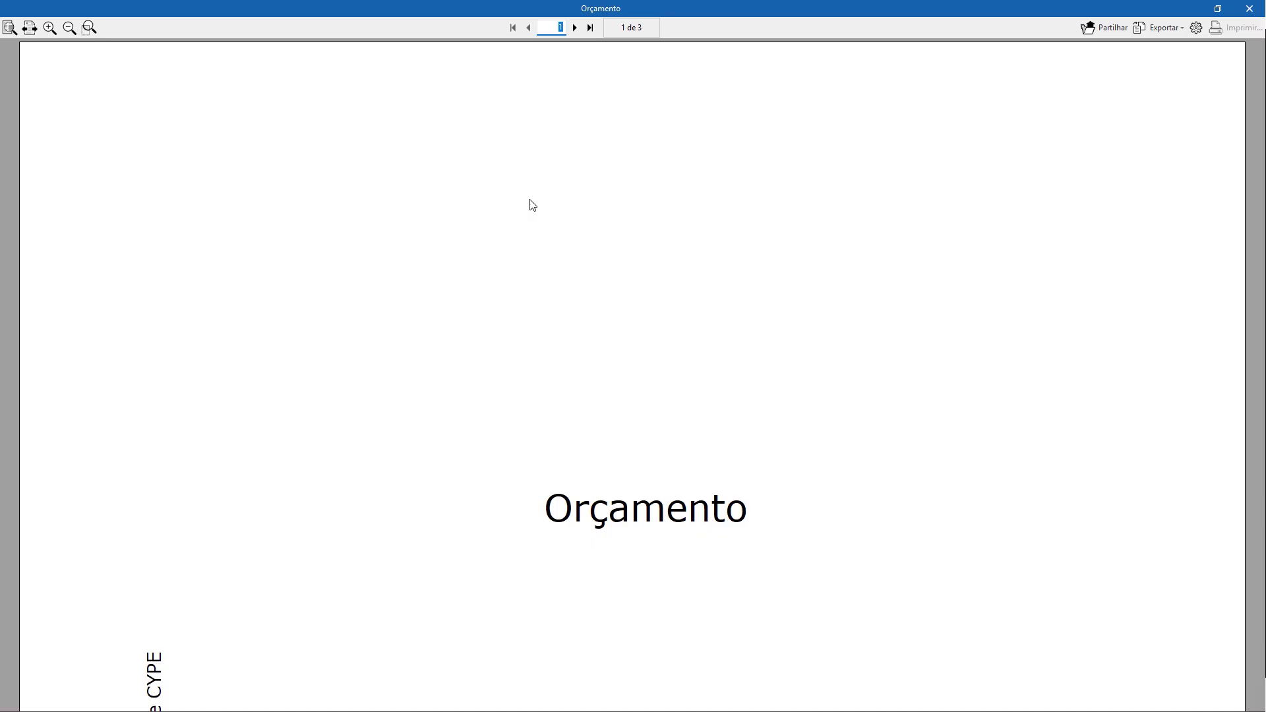
pyautogui.click(574, 27)
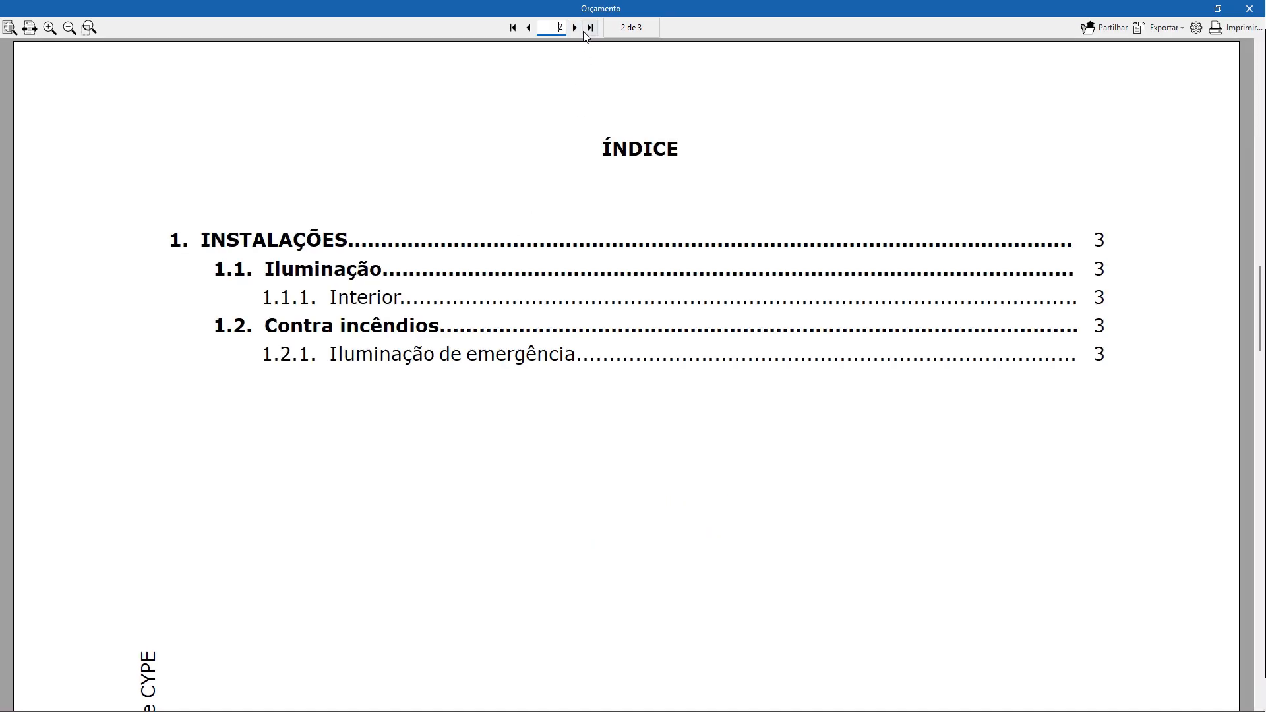
pyautogui.click(584, 31)
pyautogui.scroll(-5, 562, 237)
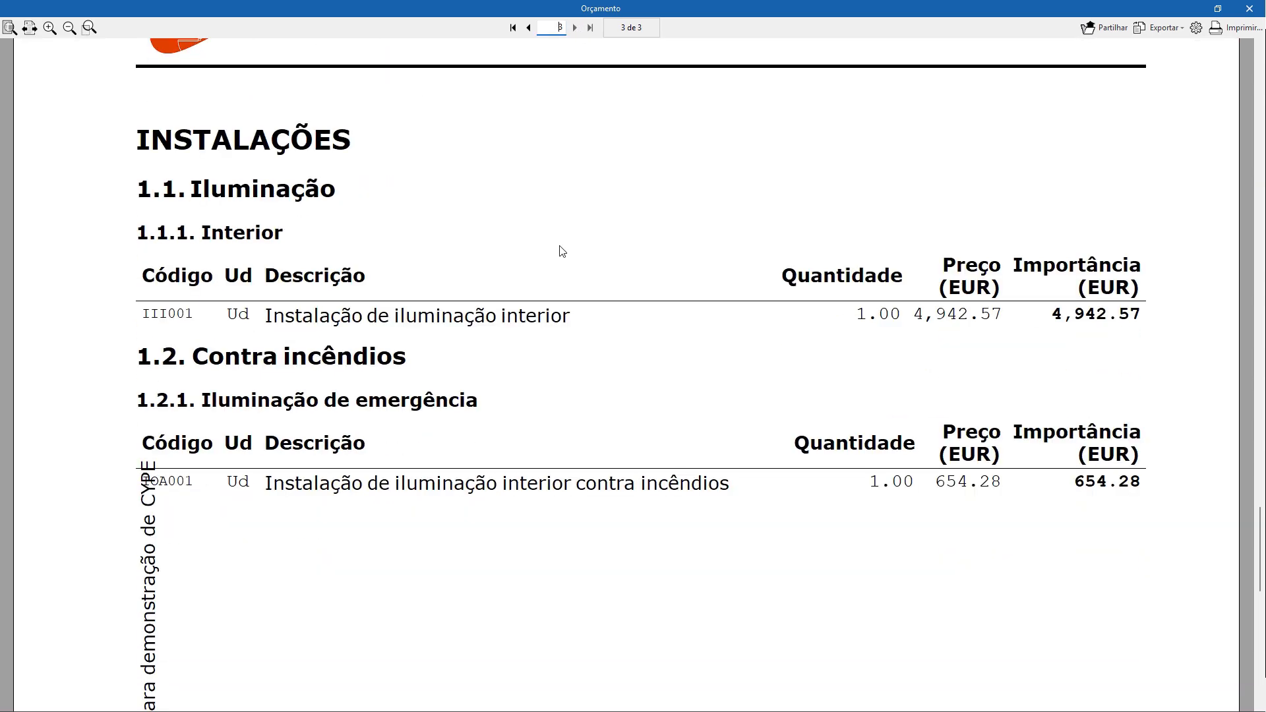
pyautogui.click(1248, 8)
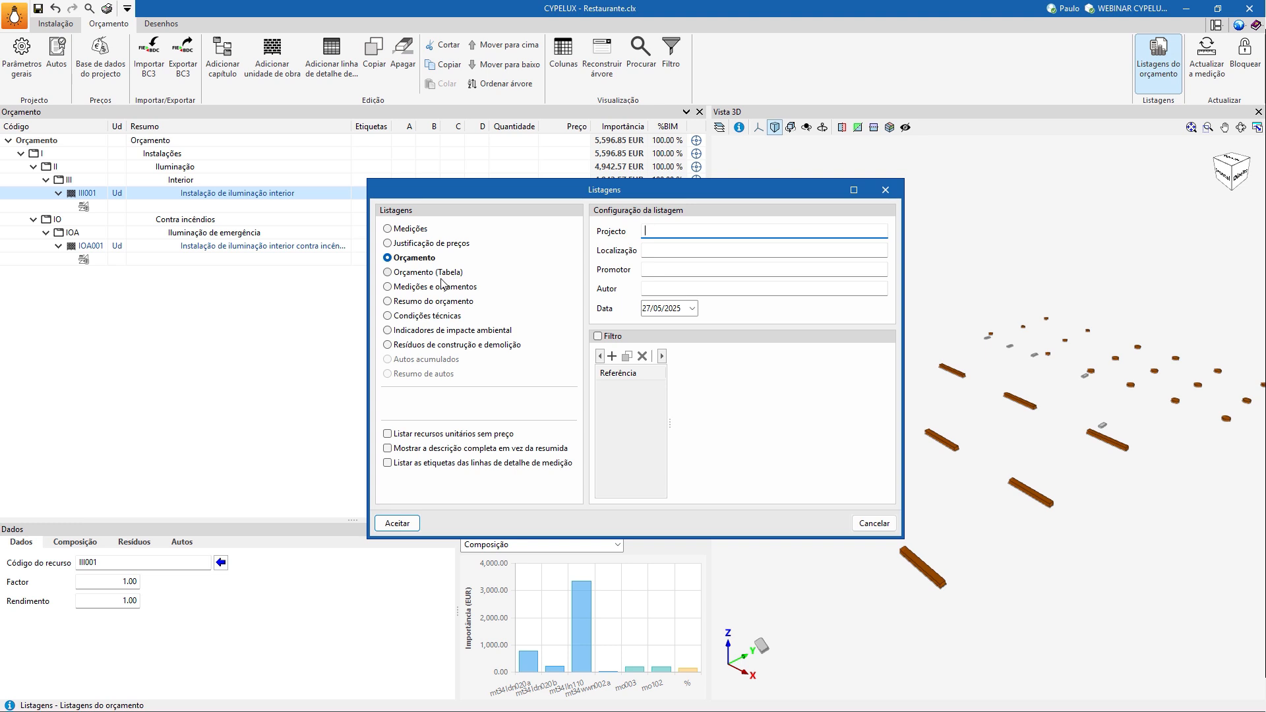
# - Generate the Condições técnicas report, read the technical conditions of the interior and fire-protection lighting items, and close the preview
pyautogui.click(424, 317)
pyautogui.click(397, 523)
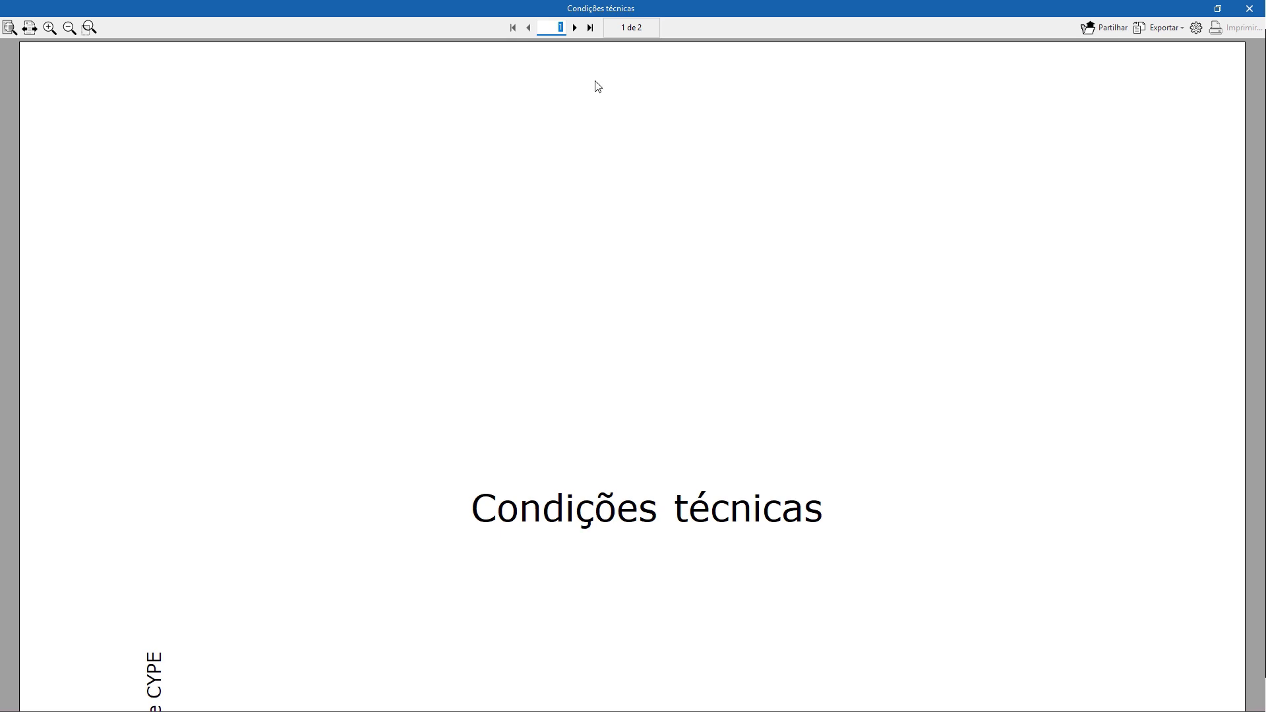
pyautogui.click(575, 27)
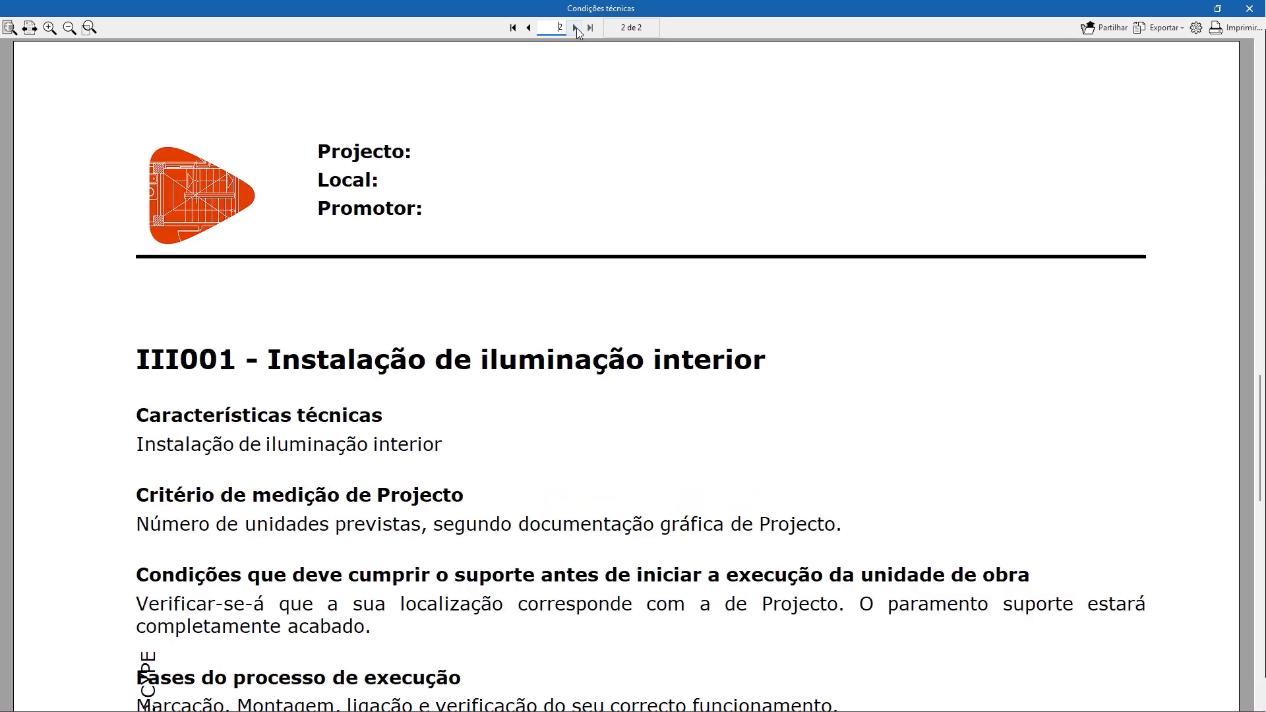
pyautogui.scroll(-3, 567, 343)
pyautogui.scroll(-10, 567, 343)
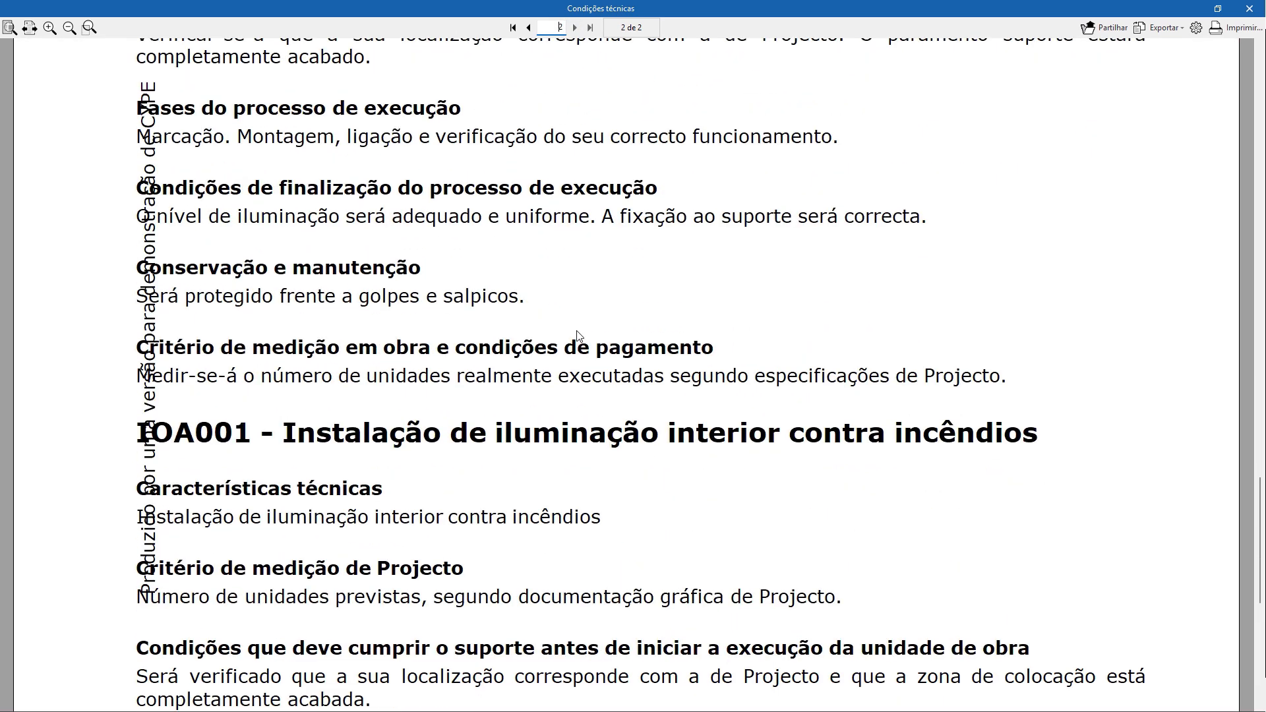
pyautogui.scroll(-2, 583, 336)
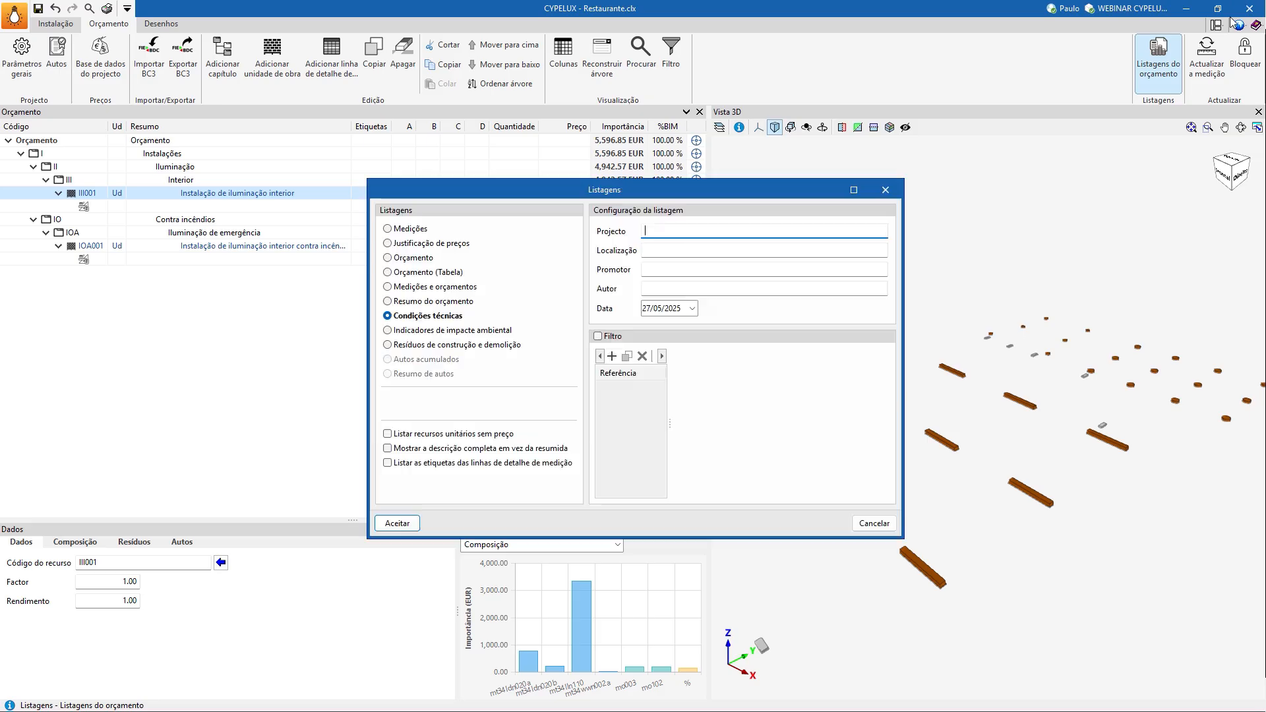
pyautogui.click(1248, 8)
# - Generate the Medições report, review the quantities page for the lighting items, and close the preview and the report selection
pyautogui.click(410, 229)
pyautogui.click(397, 525)
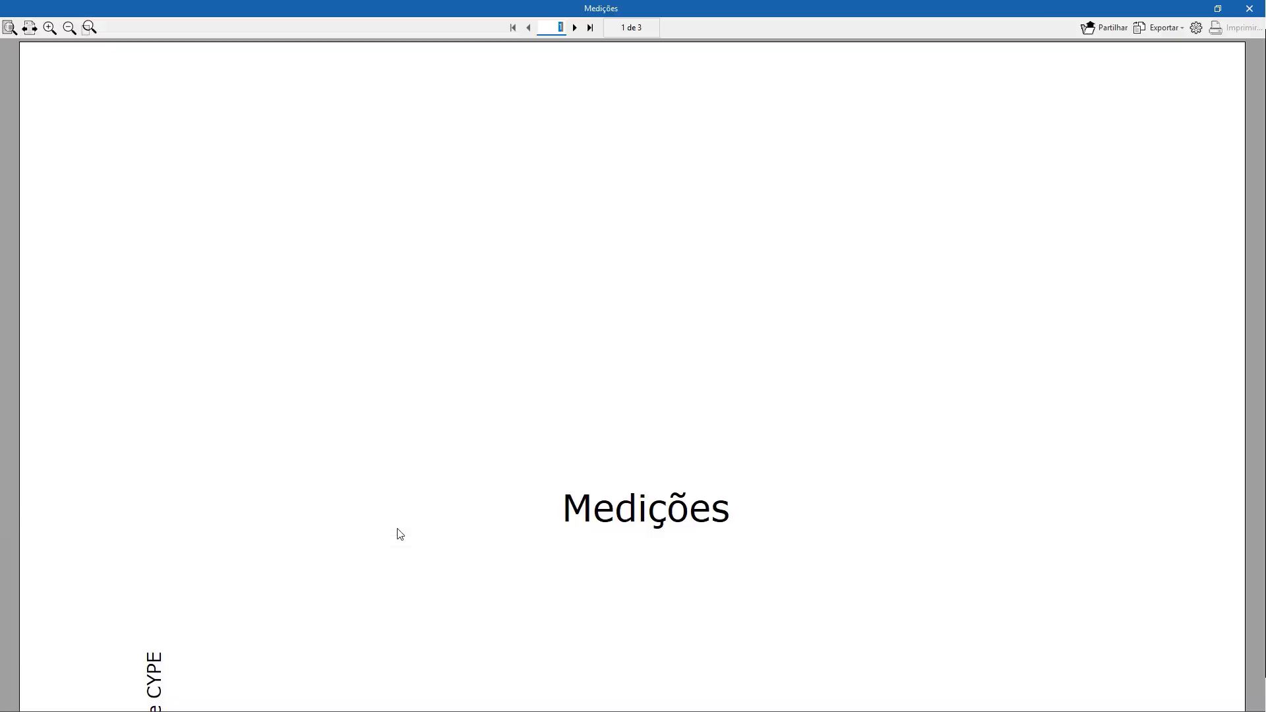
pyautogui.click(580, 30)
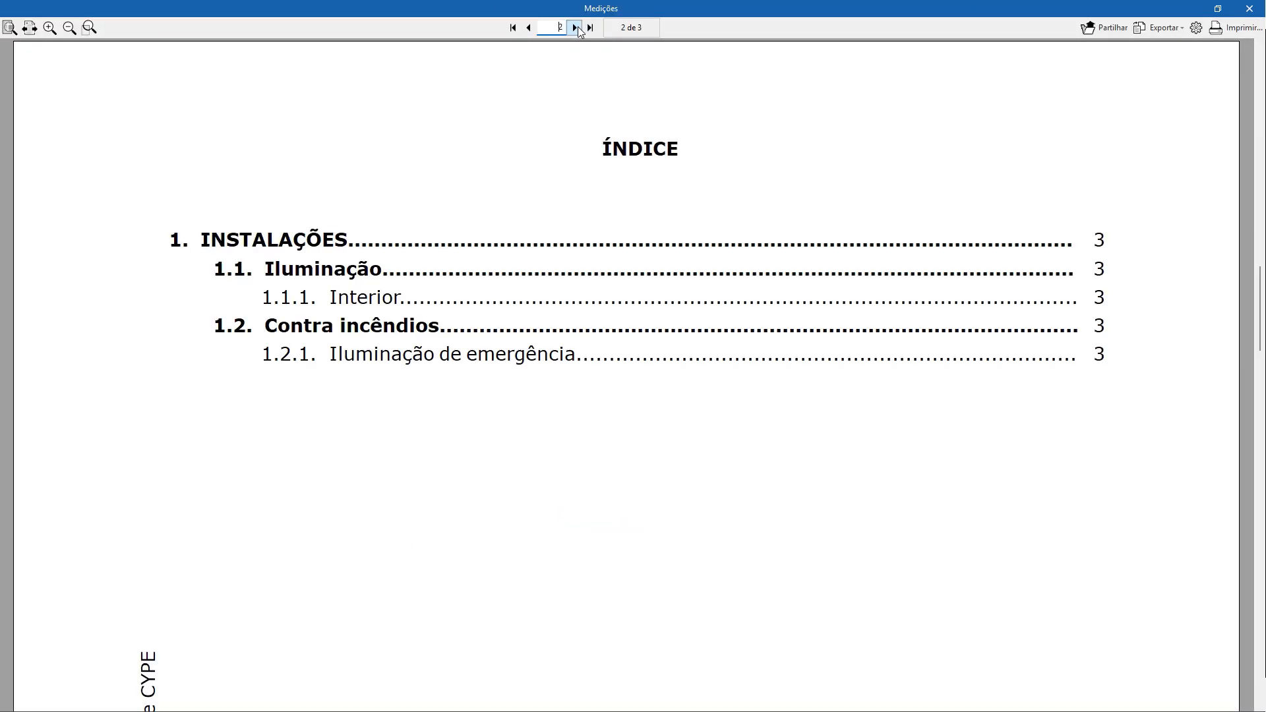
pyautogui.click(579, 31)
pyautogui.scroll(-10, 590, 79)
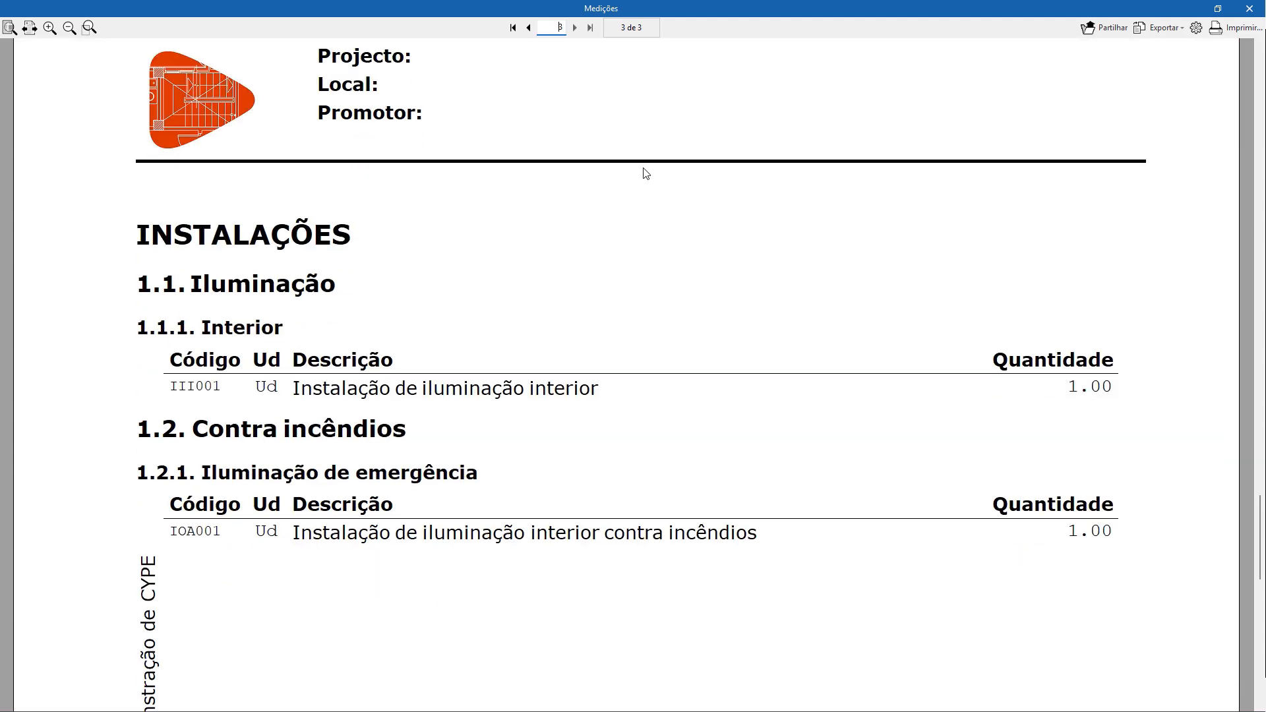
pyautogui.click(1250, 9)
pyautogui.click(862, 528)
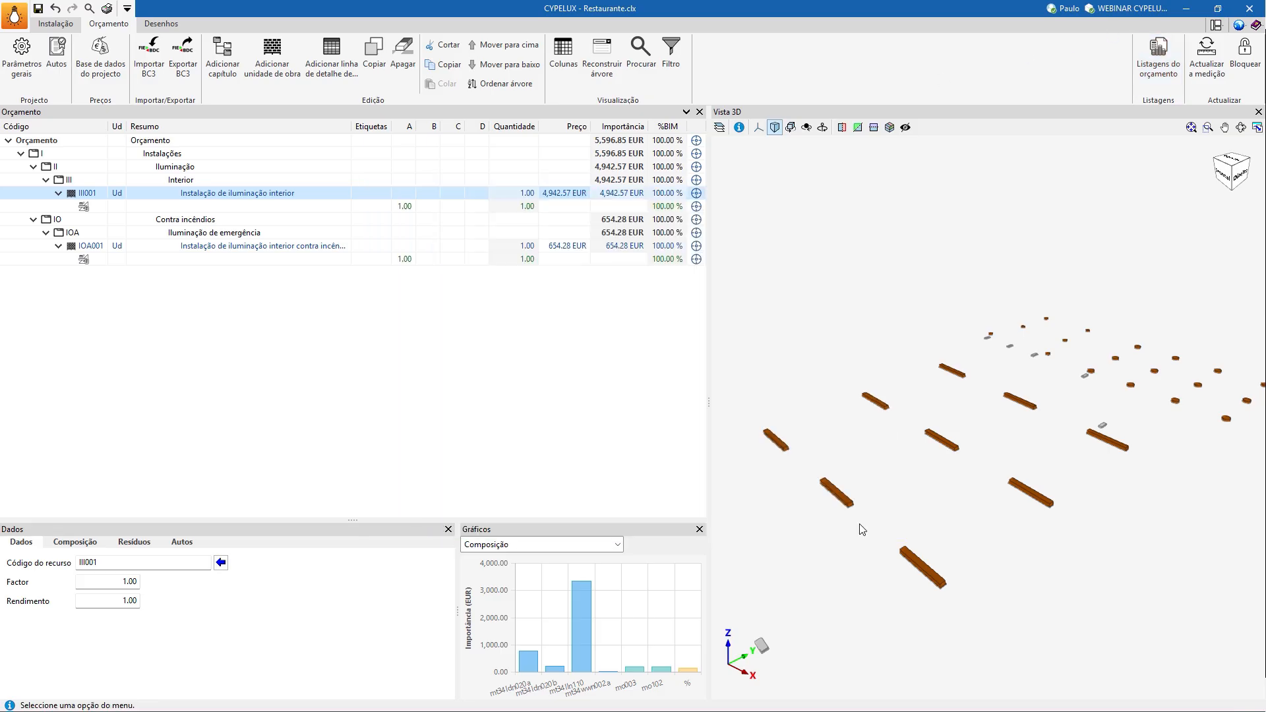
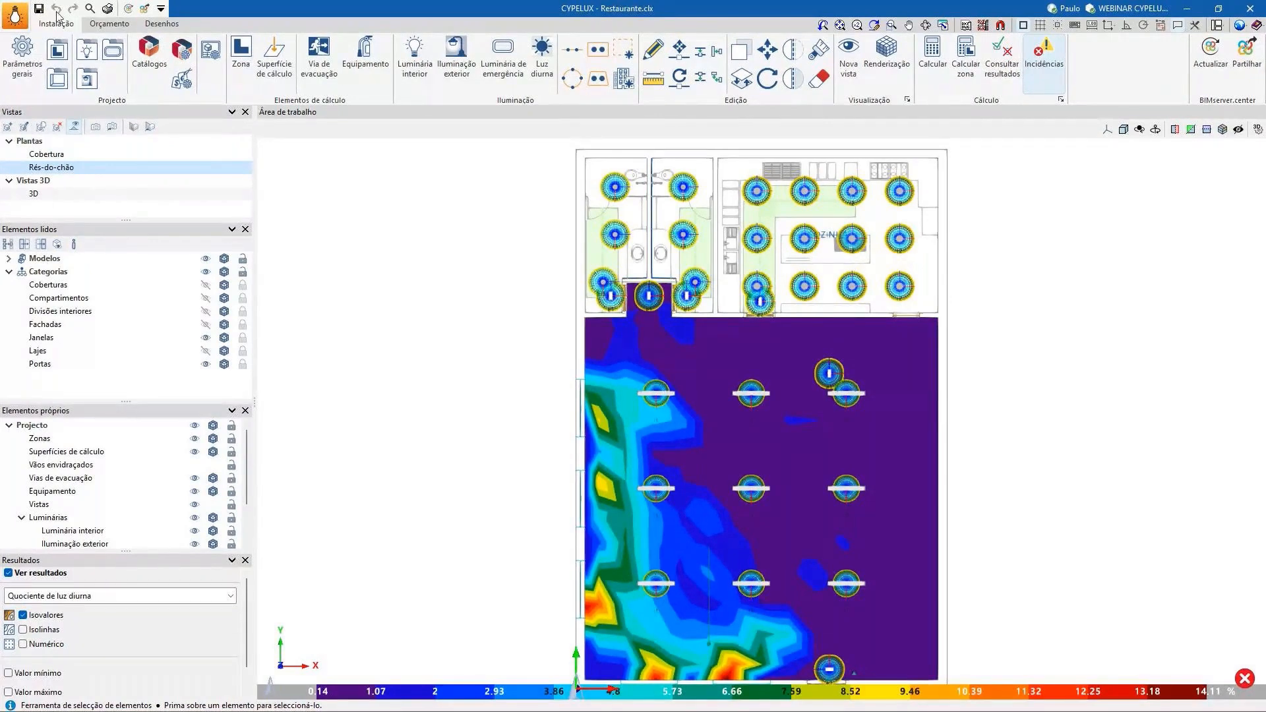
# - Create the new project Novo.clx without linking it to a BIMserver.center project
pyautogui.click(24, 14)
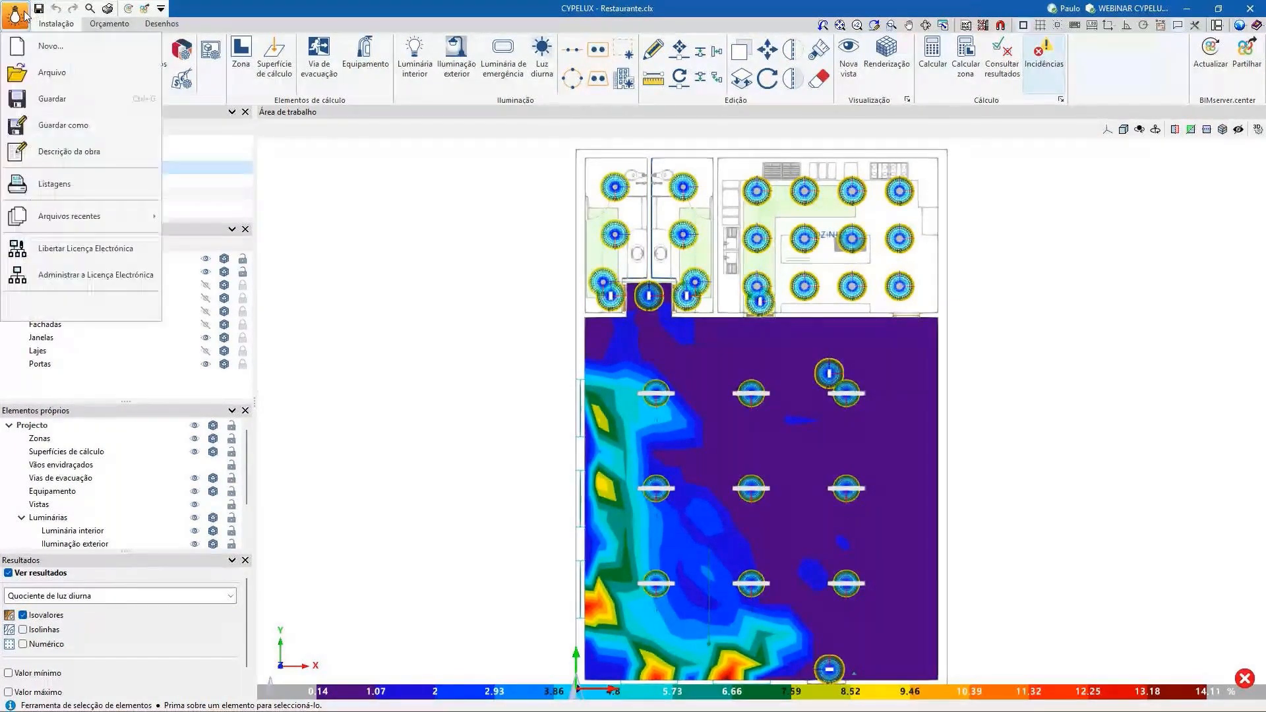
pyautogui.click(50, 46)
pyautogui.click(619, 394)
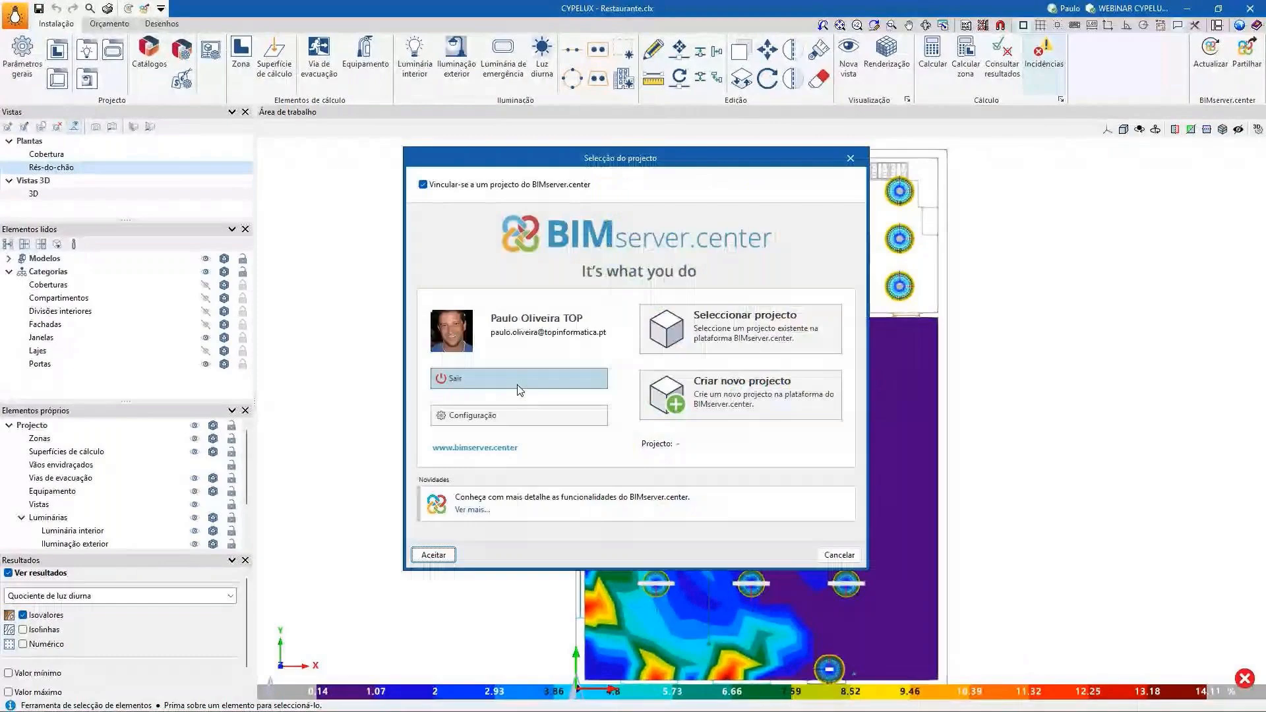
pyautogui.press('space')
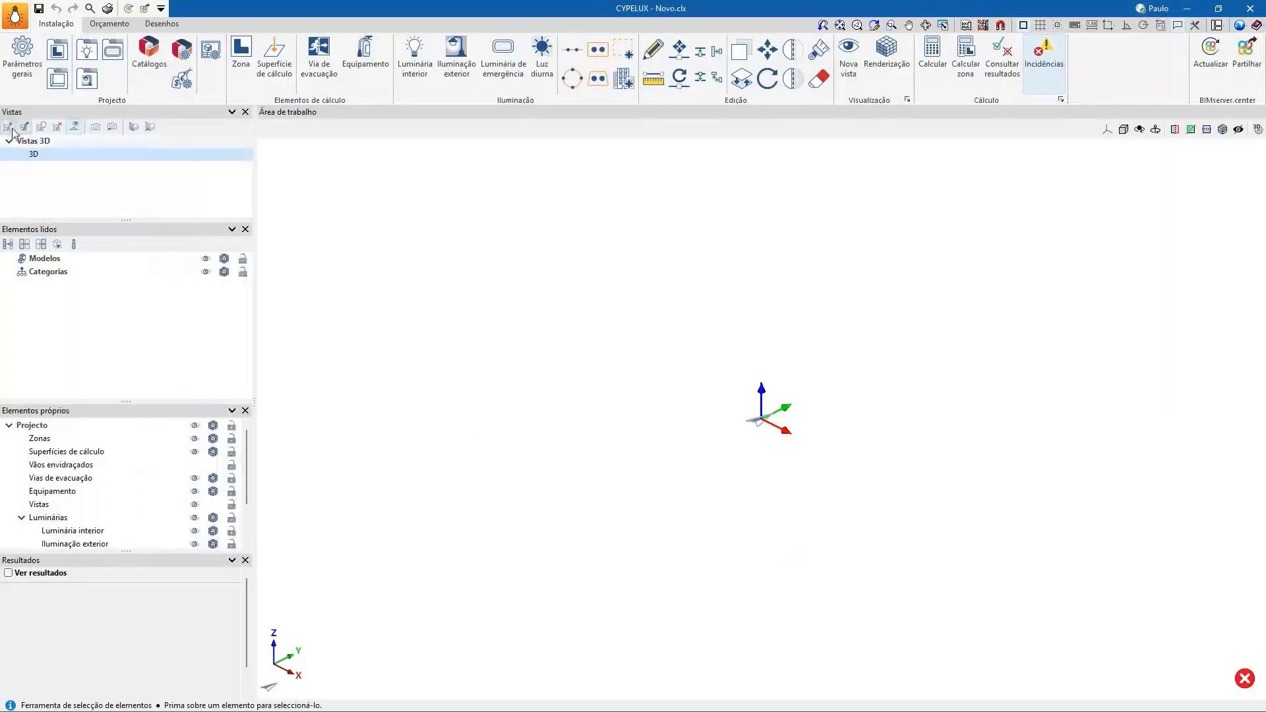
# - Create a plan view with the reference PISO 0, setting the distance to the upper plane to 2.6 m
pyautogui.click(8, 127)
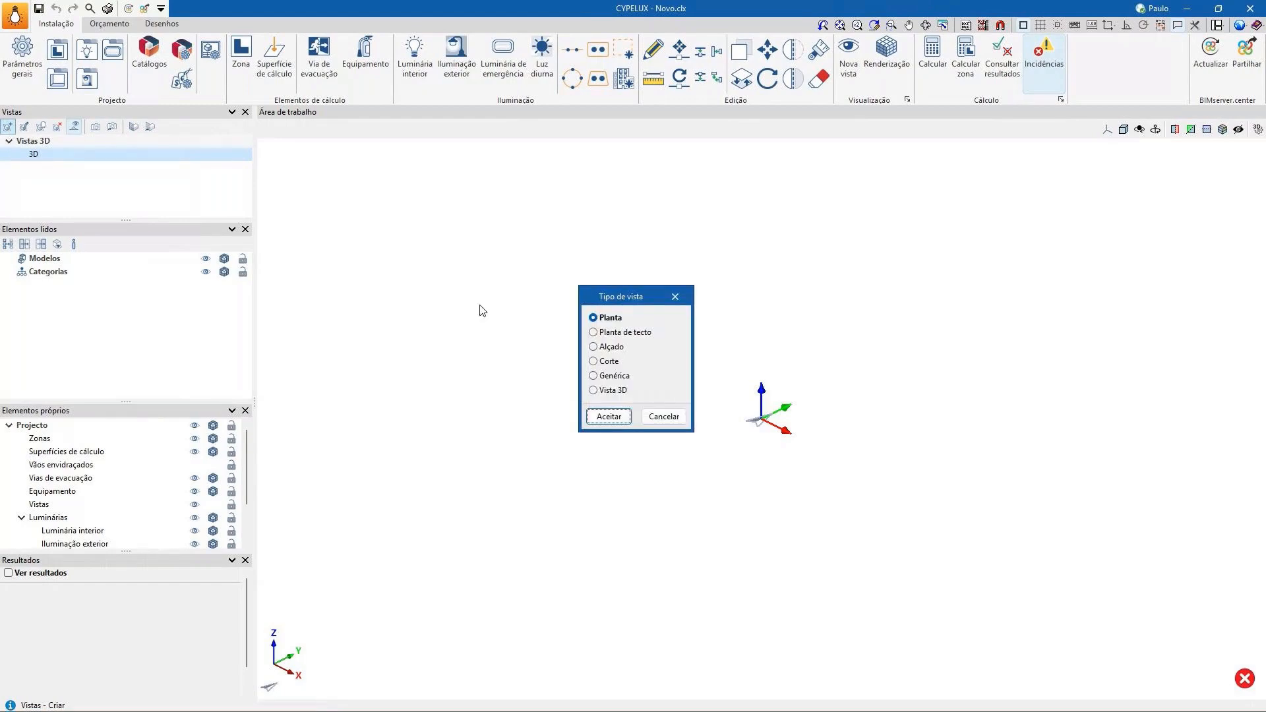
pyautogui.click(609, 416)
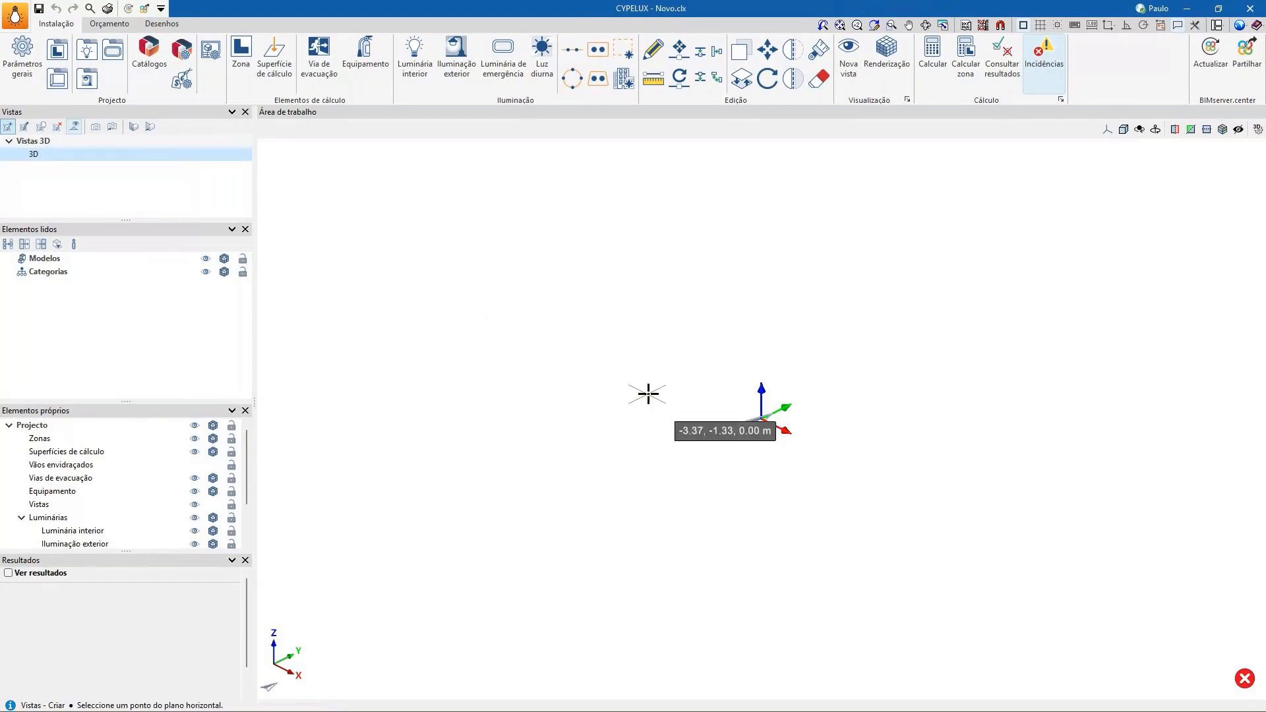
pyautogui.click(647, 379)
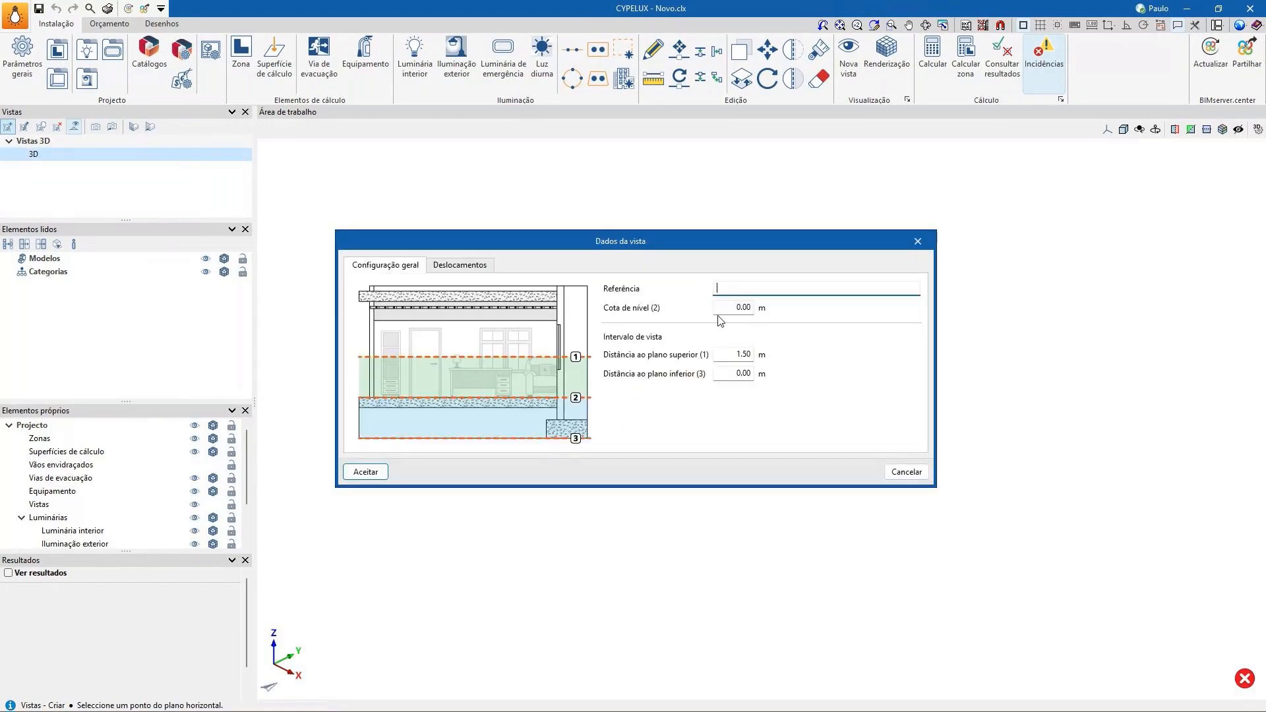
pyautogui.write('PISO 0')
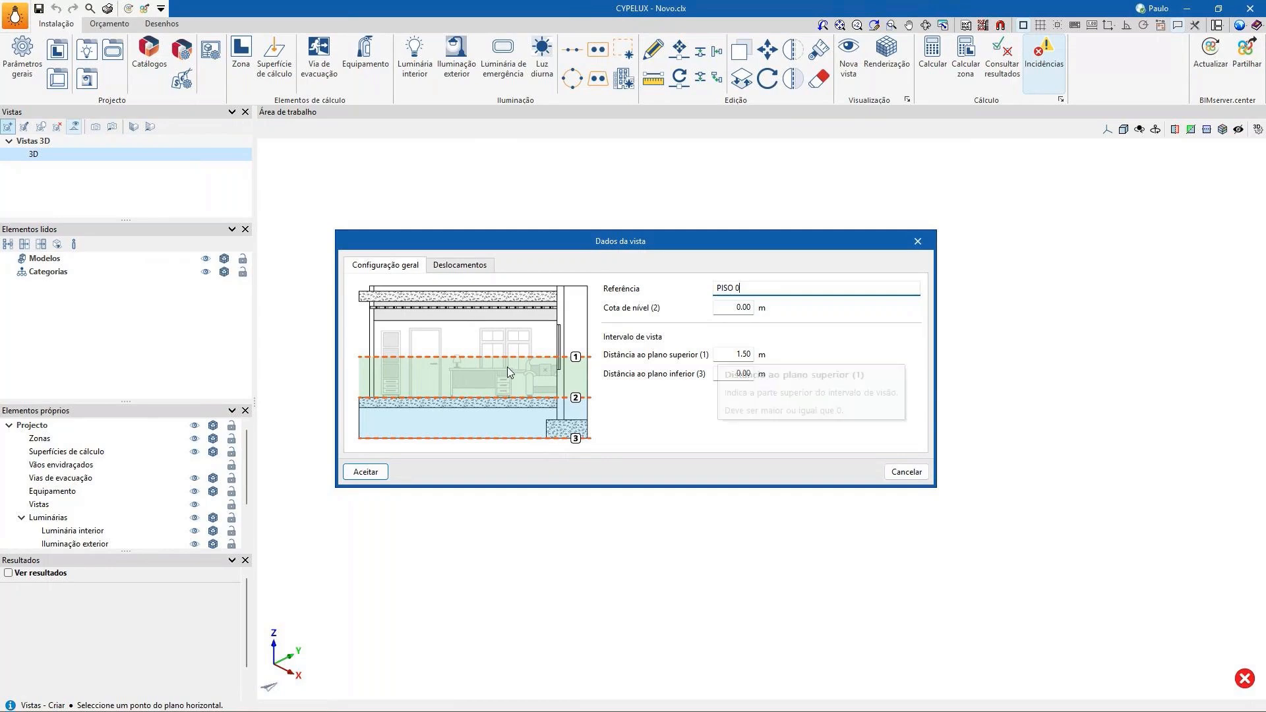
pyautogui.click(738, 354)
pyautogui.write('2.6')
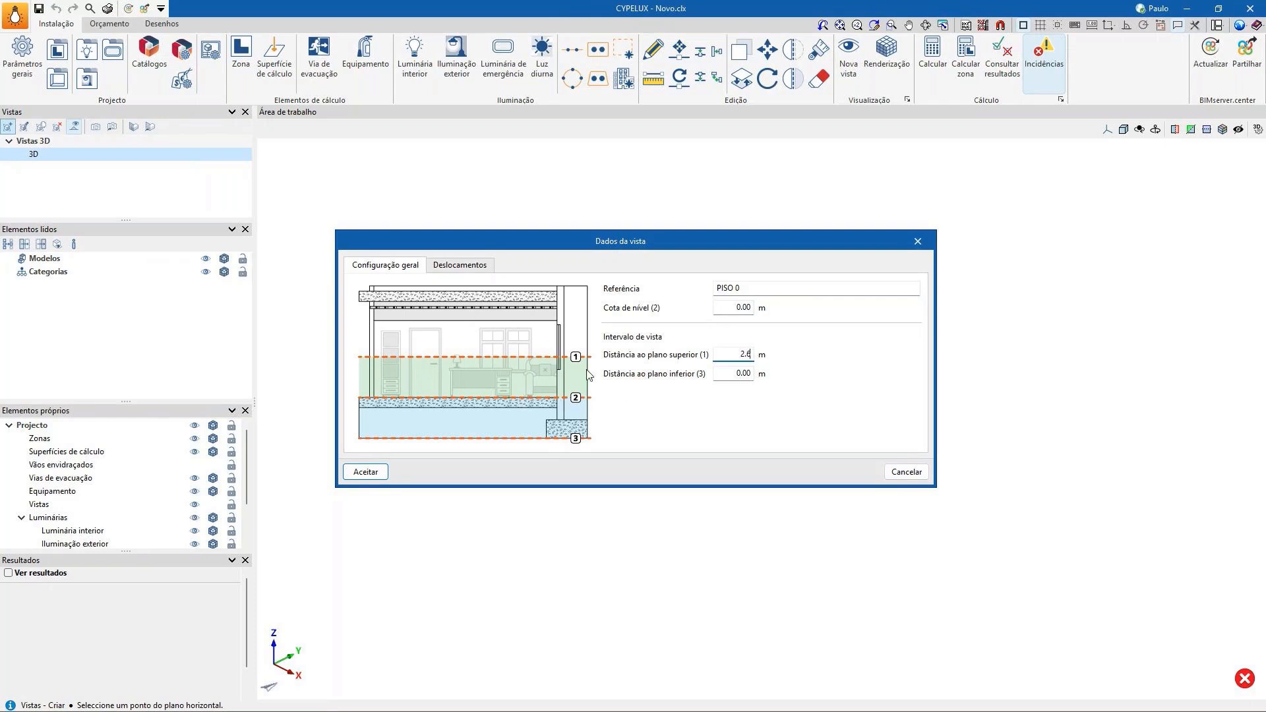
pyautogui.click(366, 472)
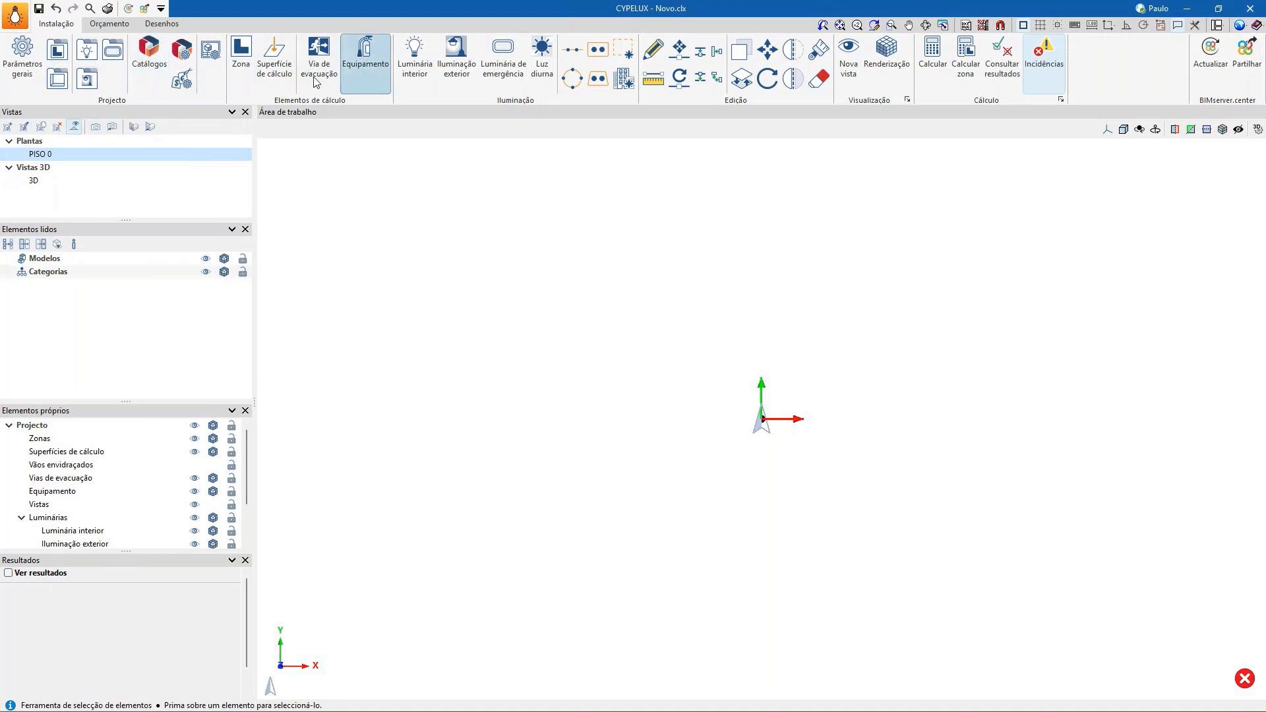
# - Define a zone with the reference SALÃO and give it a new interior zone type also named SALÃO
pyautogui.click(240, 62)
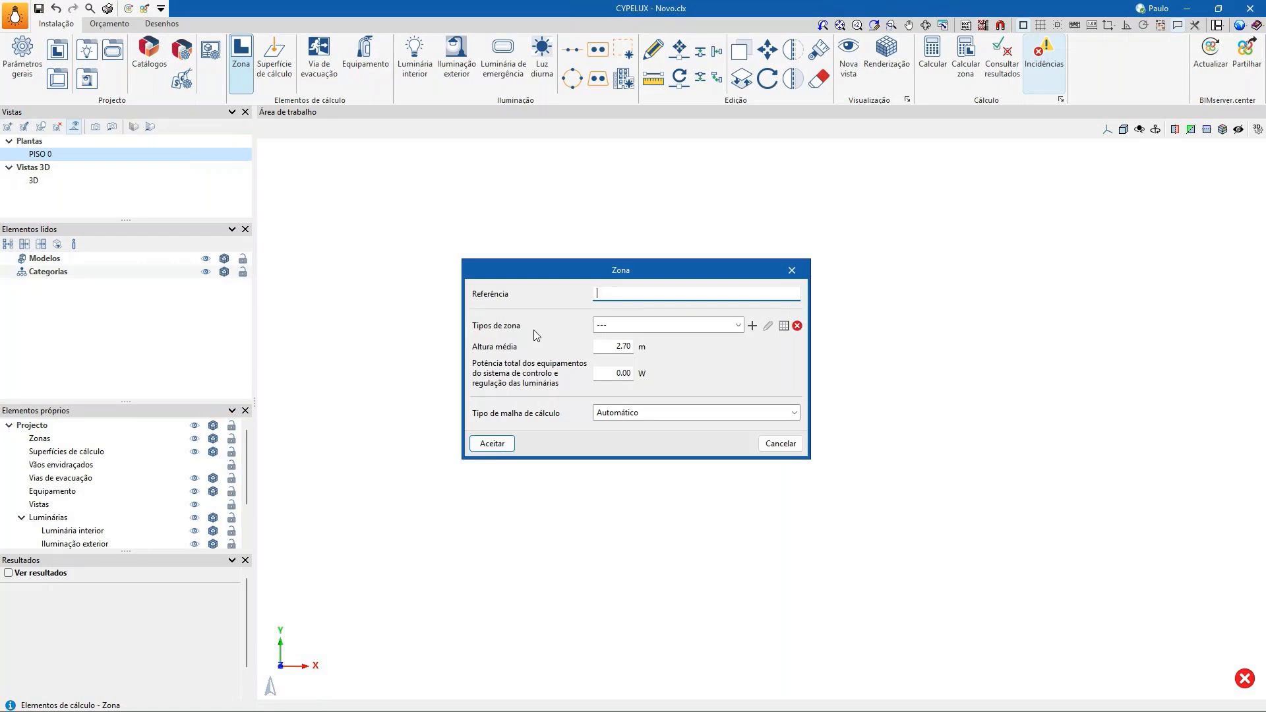
pyautogui.write('SALÃO')
pyautogui.click(752, 326)
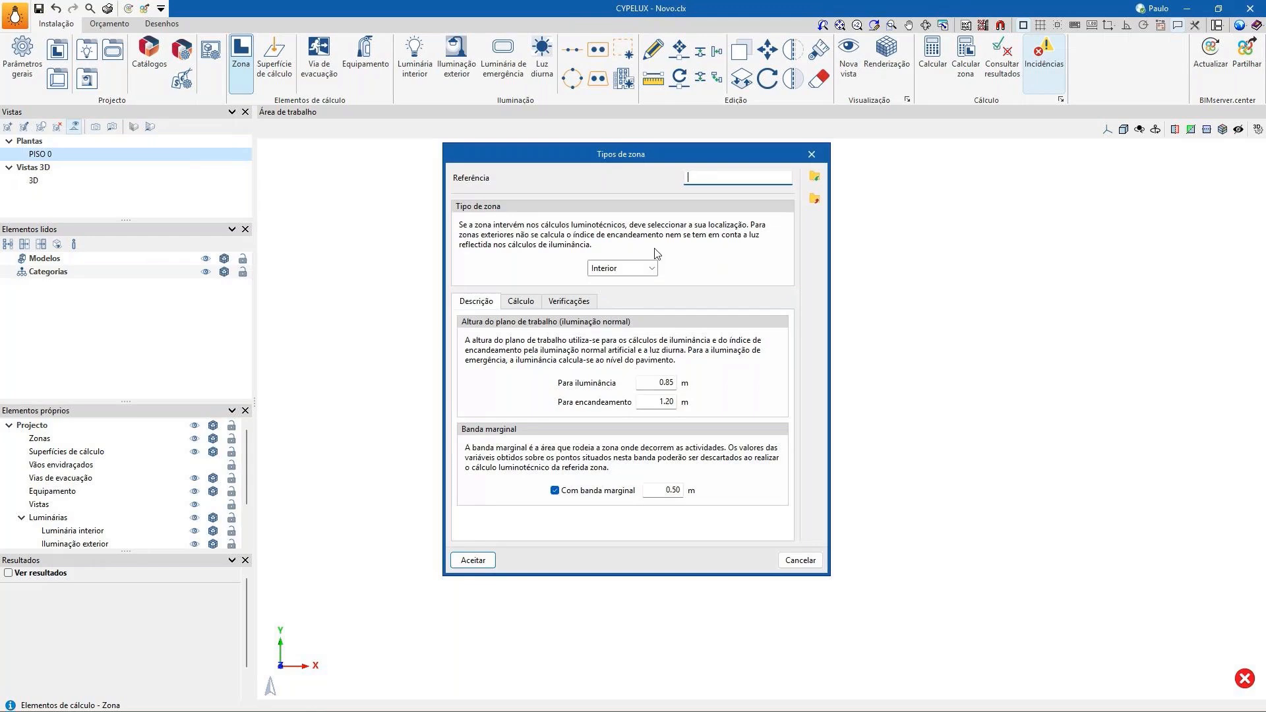
pyautogui.write('SALÃO')
pyautogui.click(522, 302)
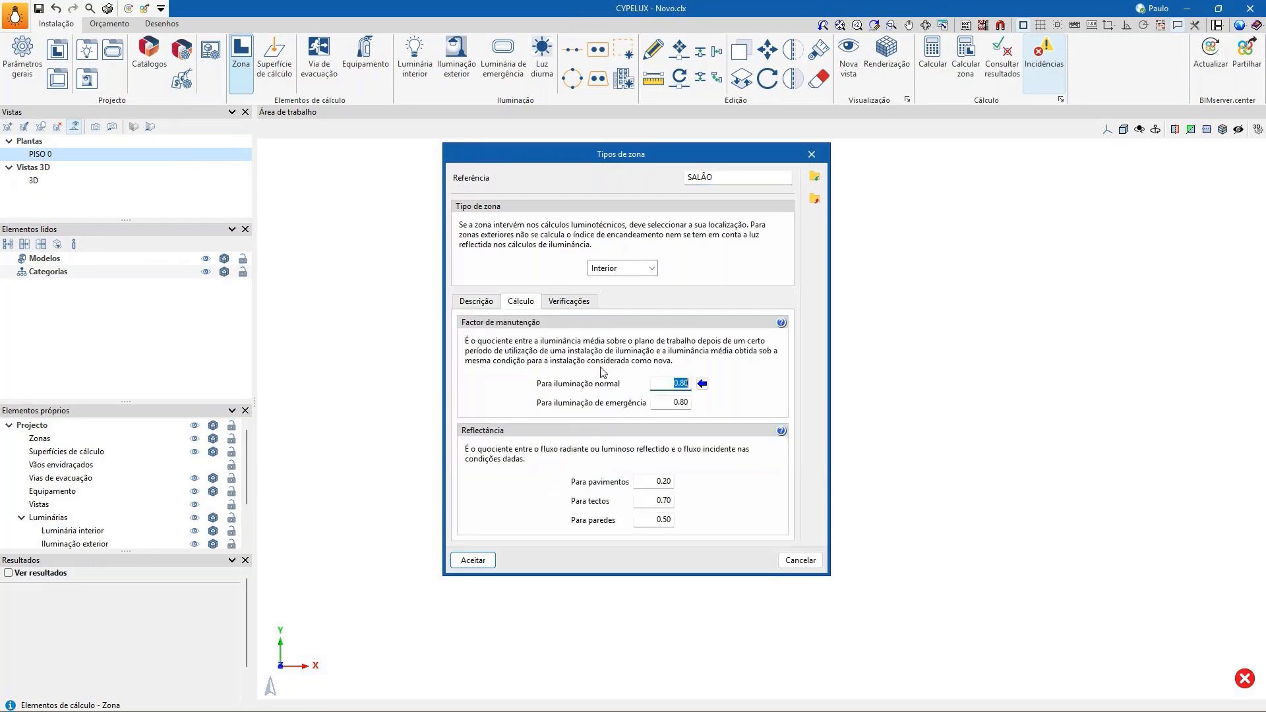
pyautogui.click(571, 304)
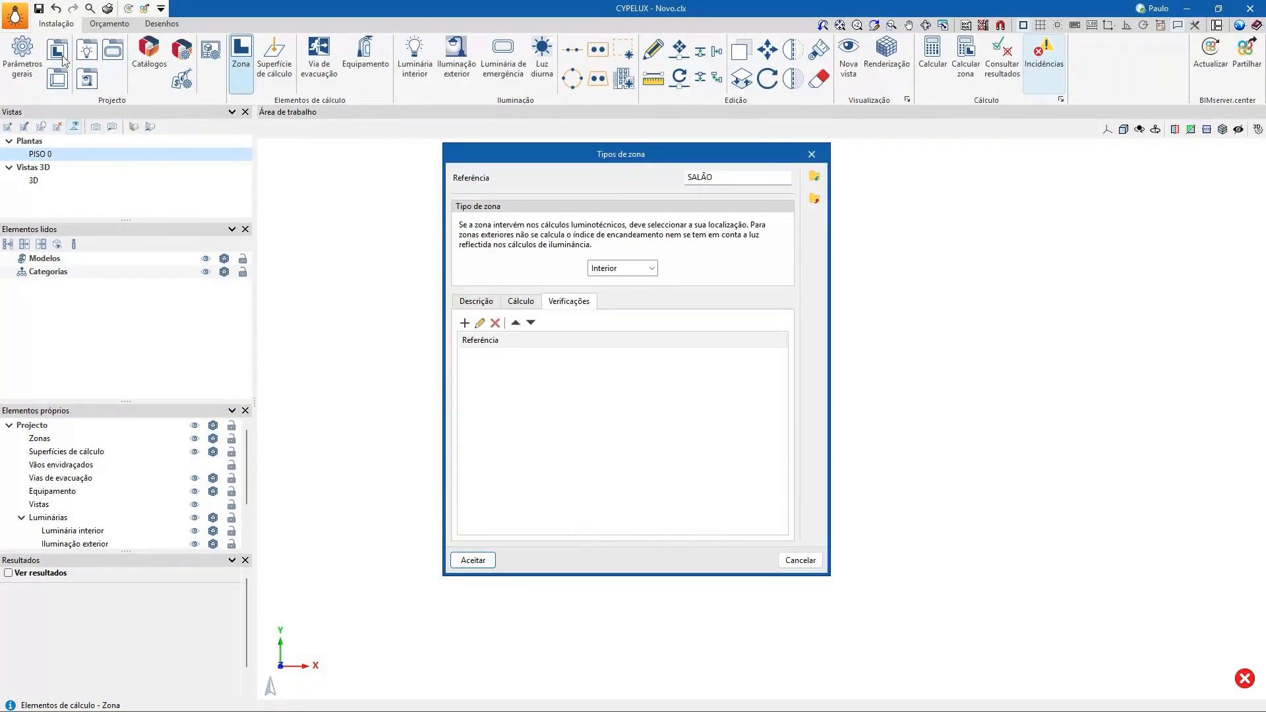
pyautogui.click(473, 560)
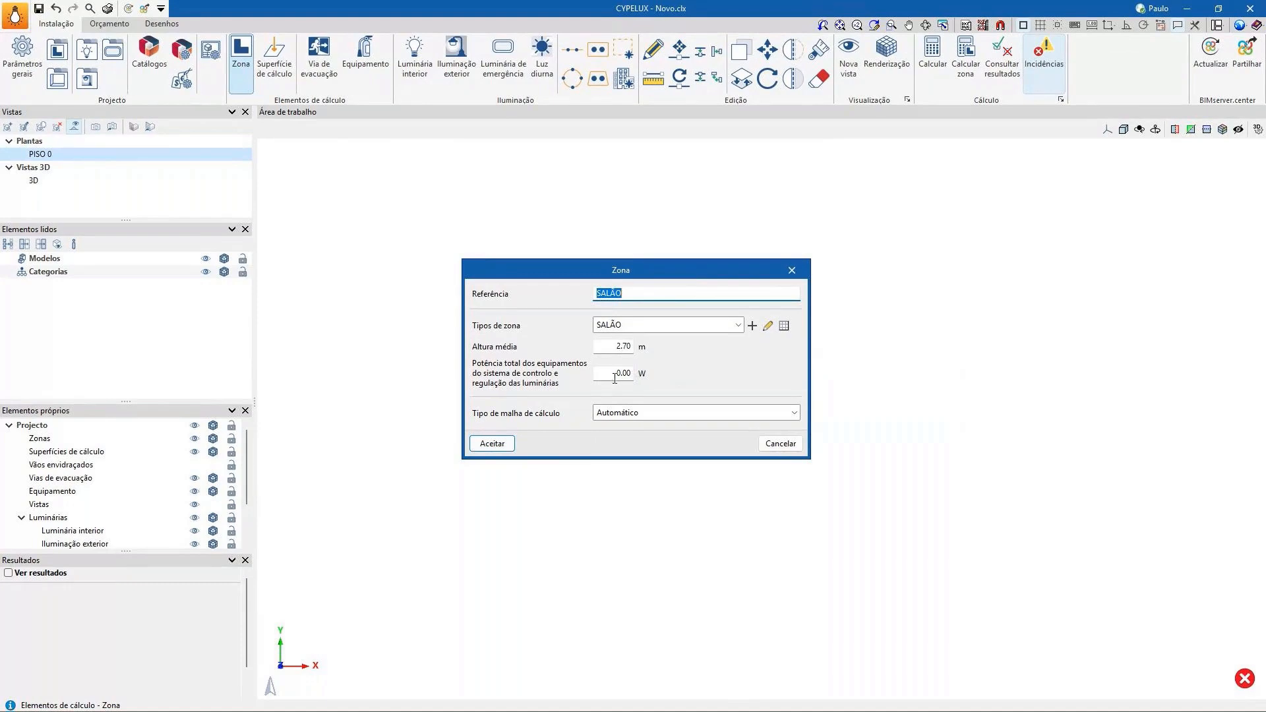
pyautogui.click(497, 445)
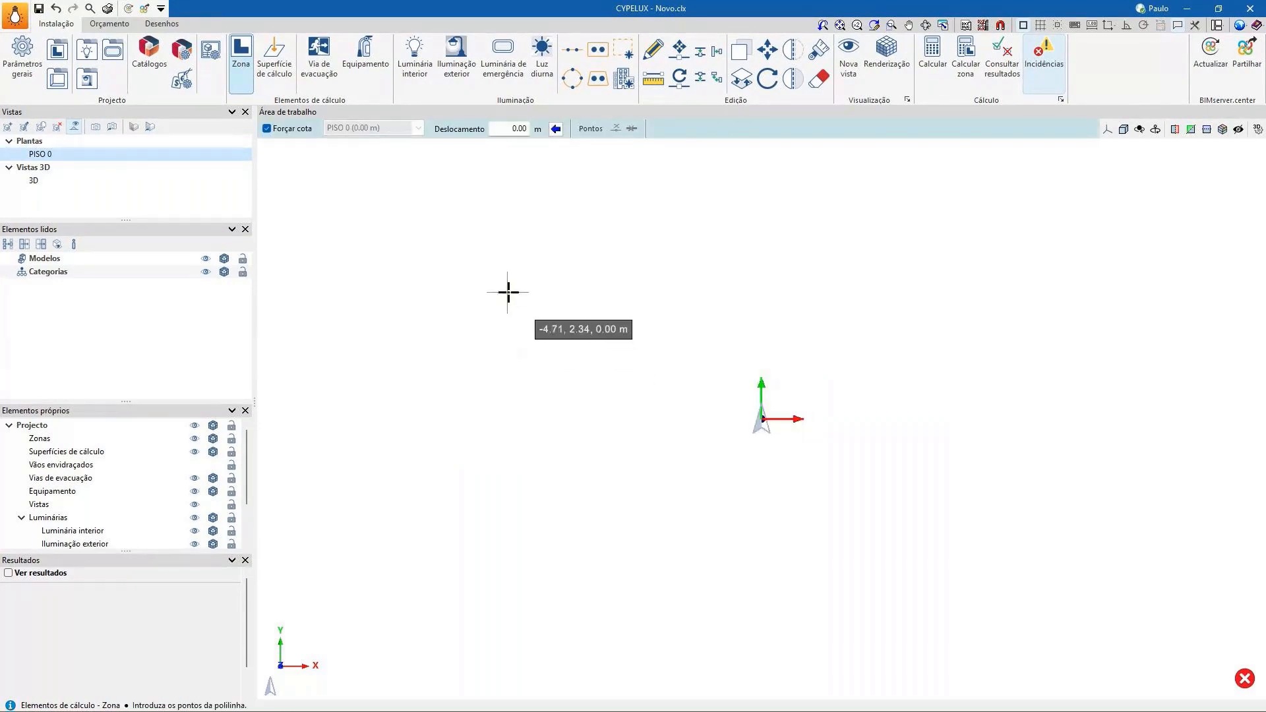
# - Start the SALÃO zone outline to the left of the origin and draw its first side 4 m long, vertically upward
pyautogui.click(505, 420)
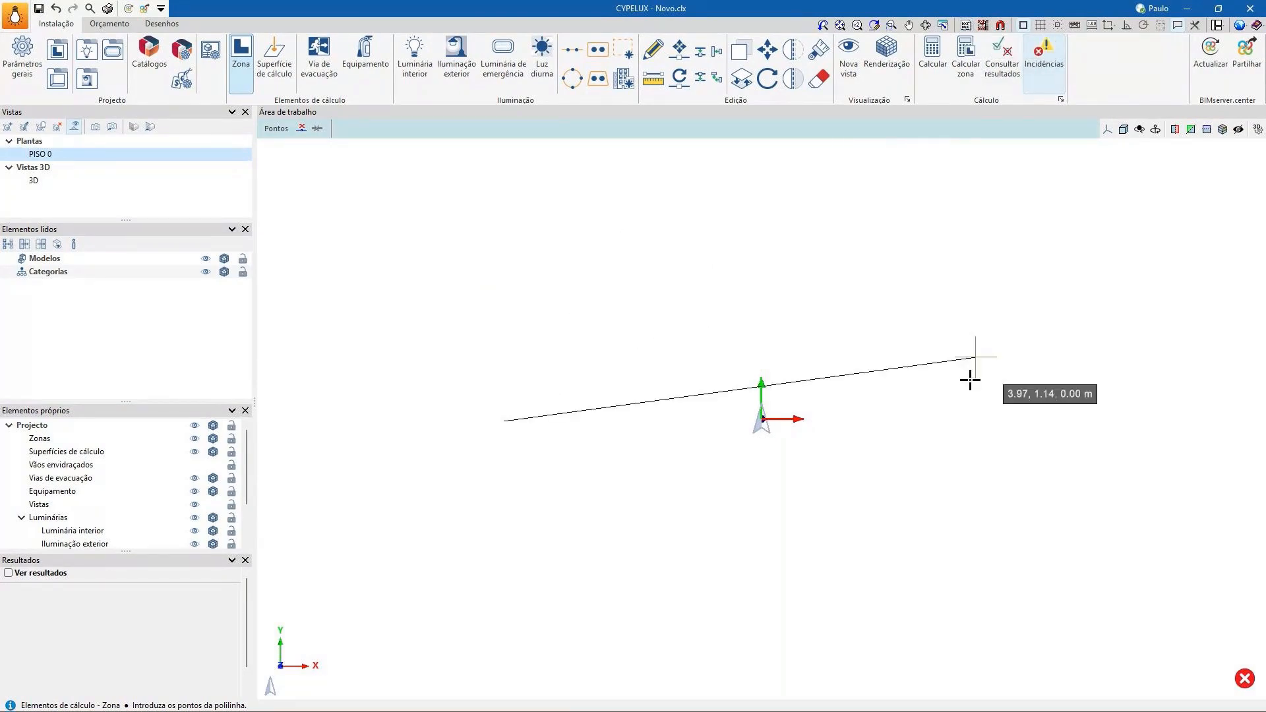
pyautogui.click(1092, 25)
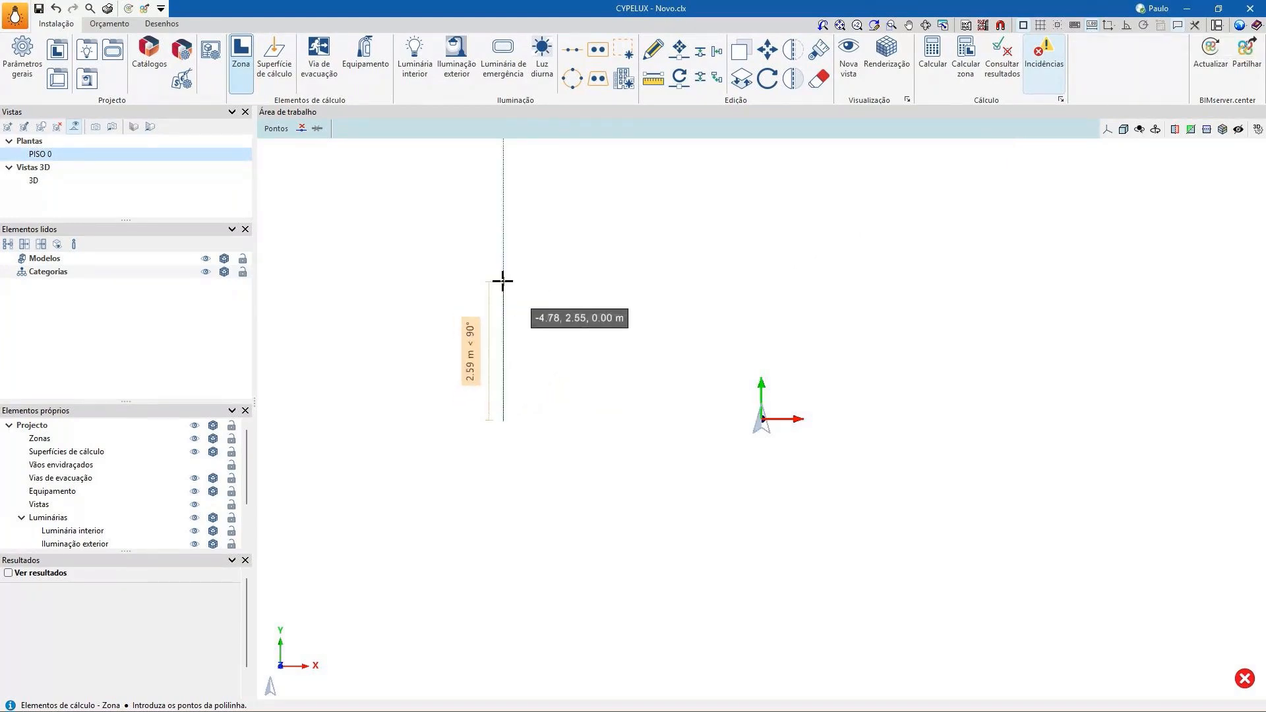
pyautogui.press('Return')
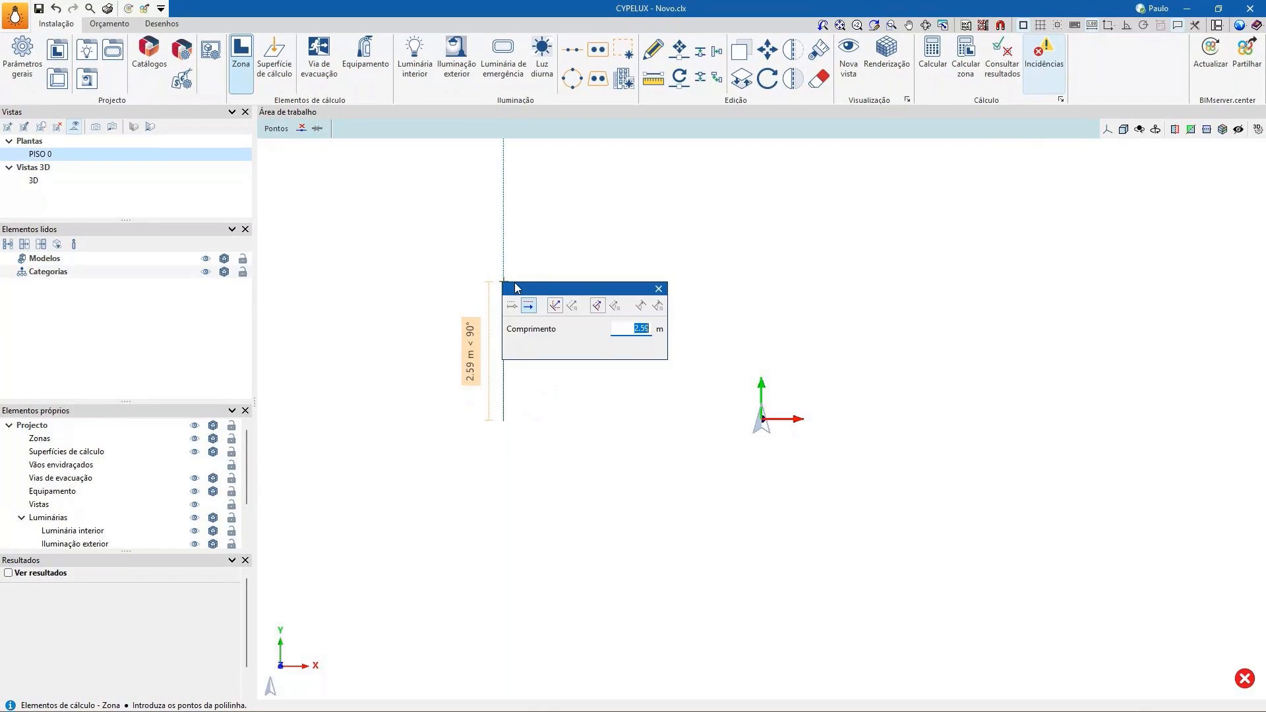
pyautogui.click(555, 305)
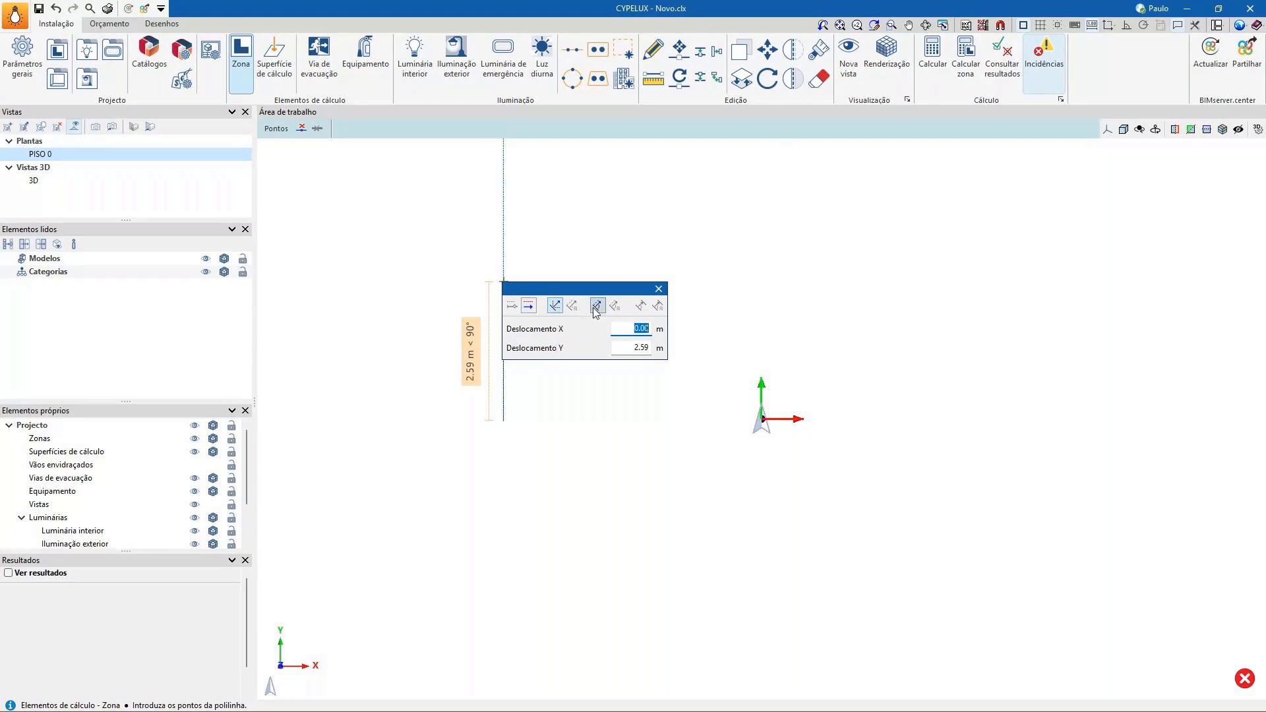
pyautogui.click(528, 305)
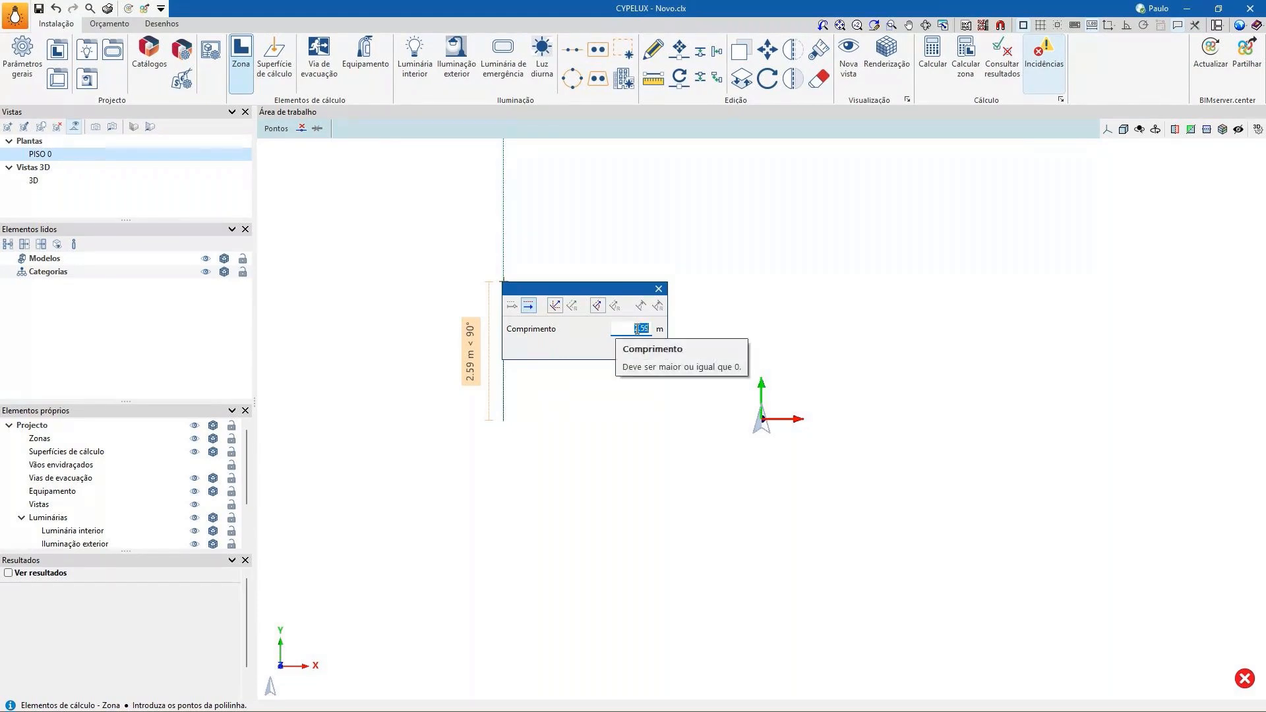
pyautogui.write('4')
pyautogui.press('Return')
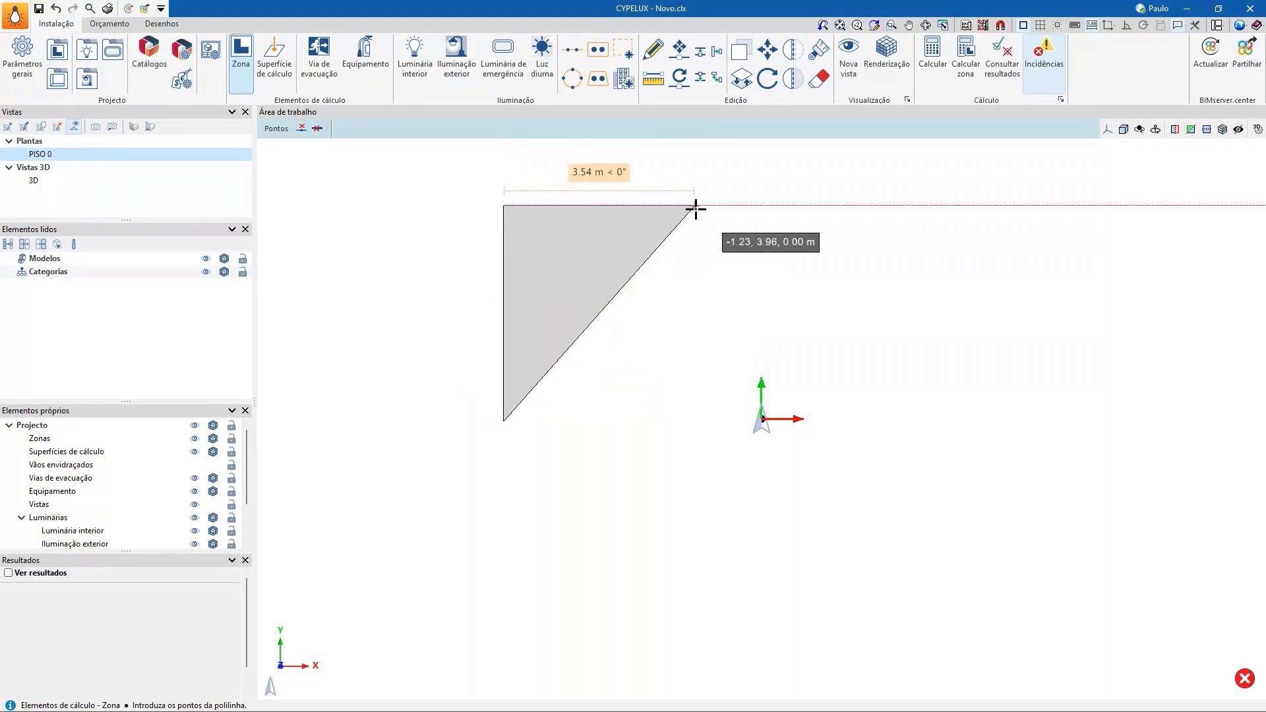
# - Complete the SALÃO outline as a rectangle with a 6 m horizontal side and a 4 m vertical side, and end zone insertion
pyautogui.write('6')
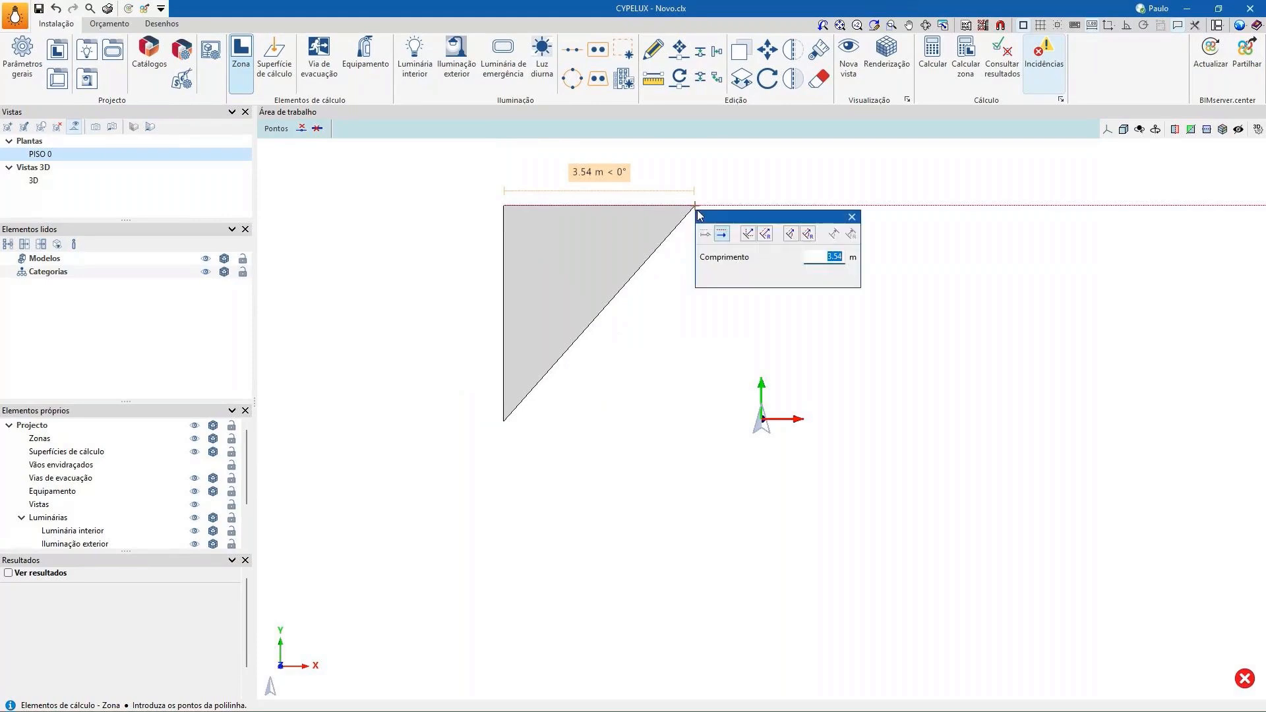
pyautogui.press('Return')
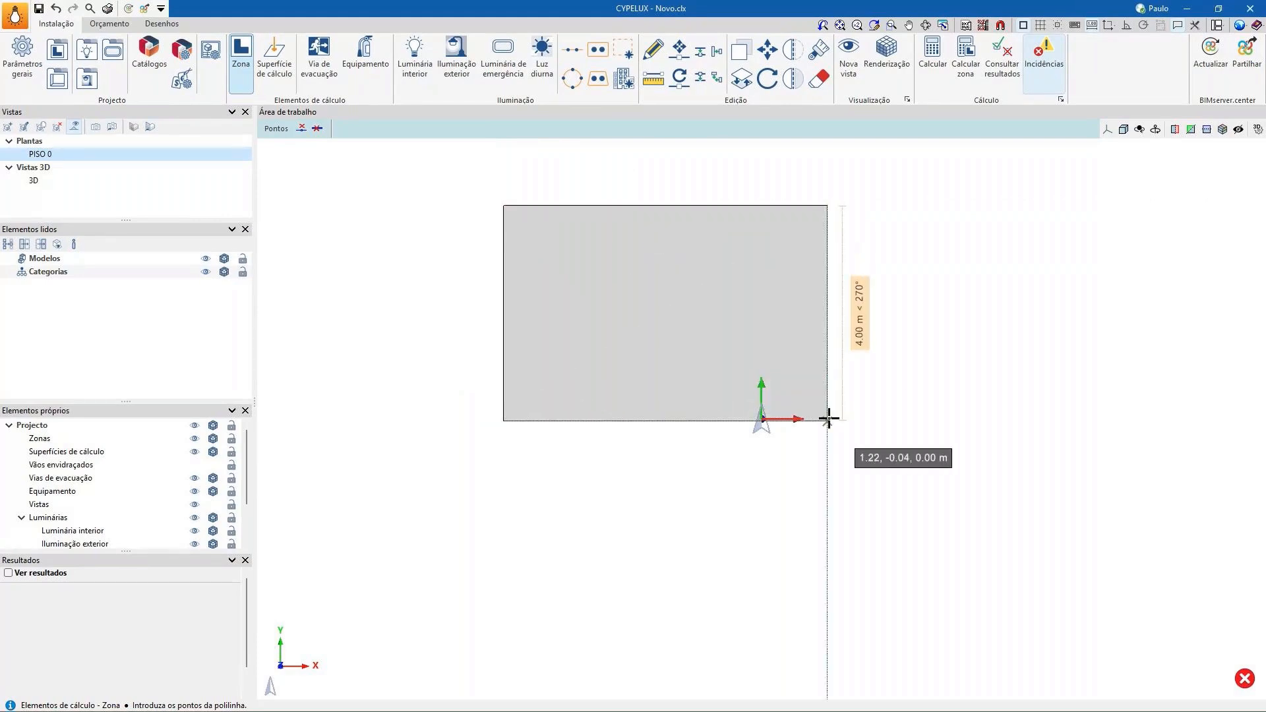
pyautogui.moveTo(832, 420)
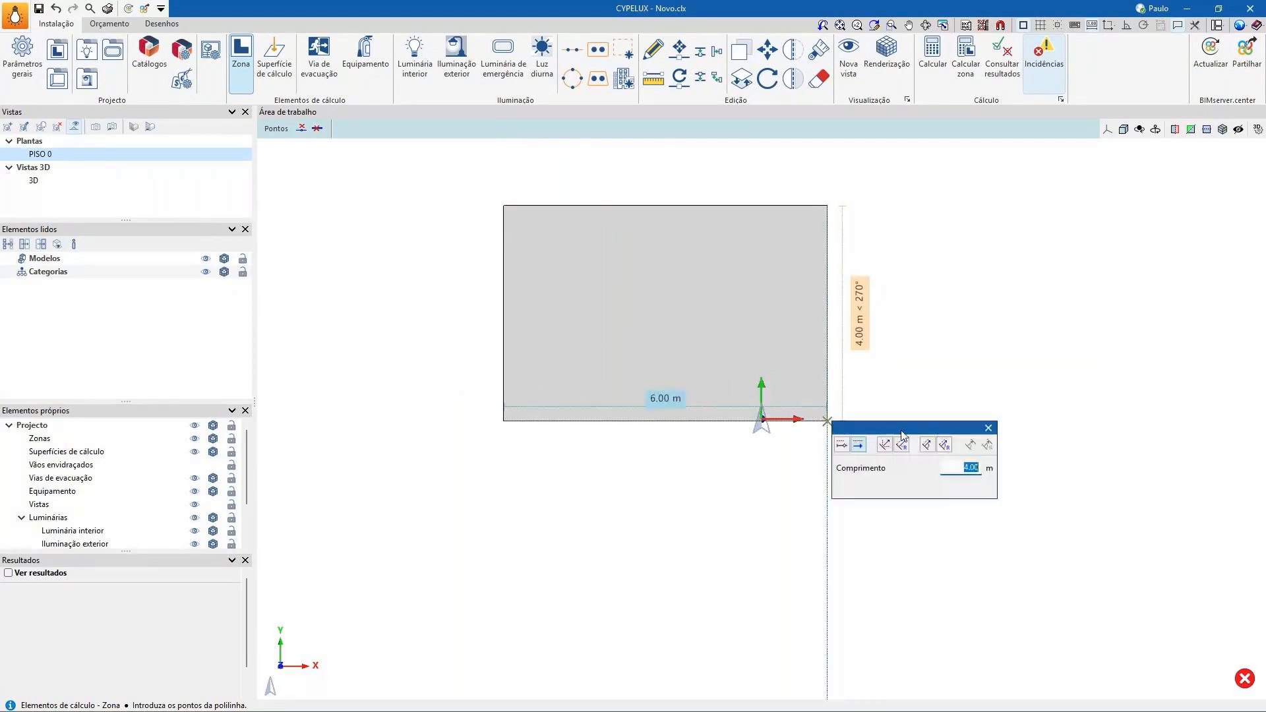
pyautogui.press('Return')
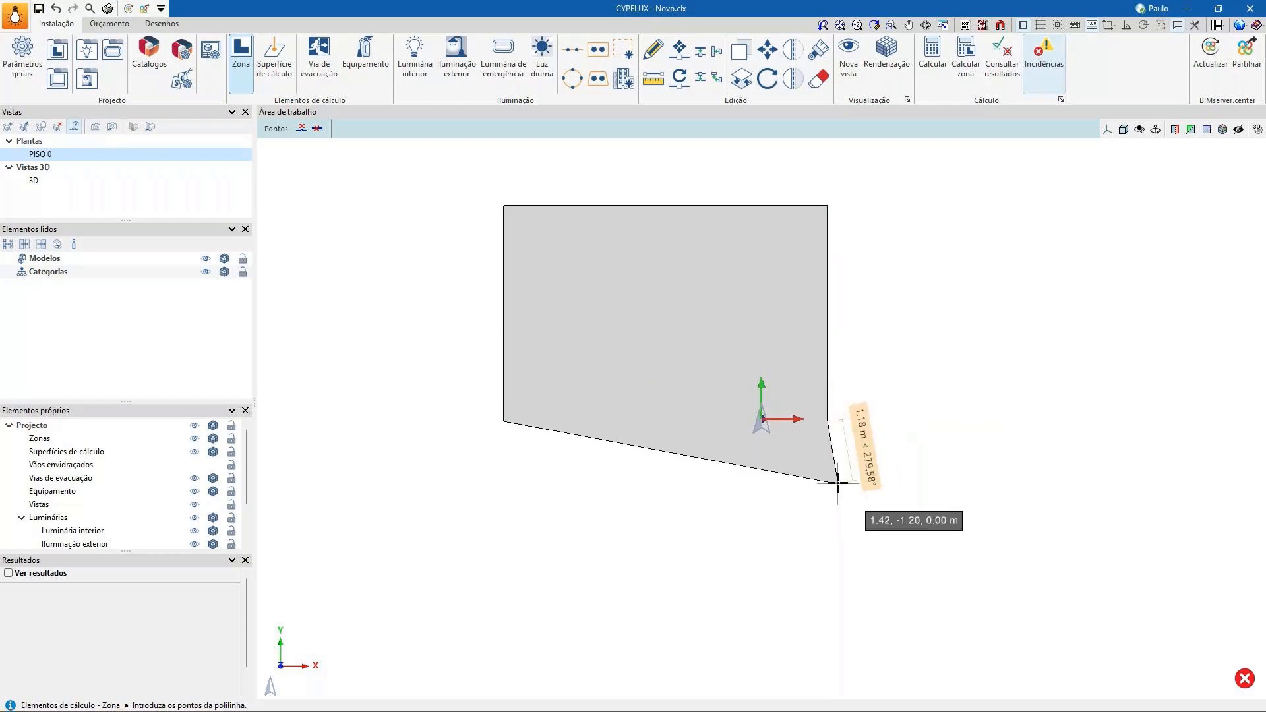
pyautogui.press('Escape')
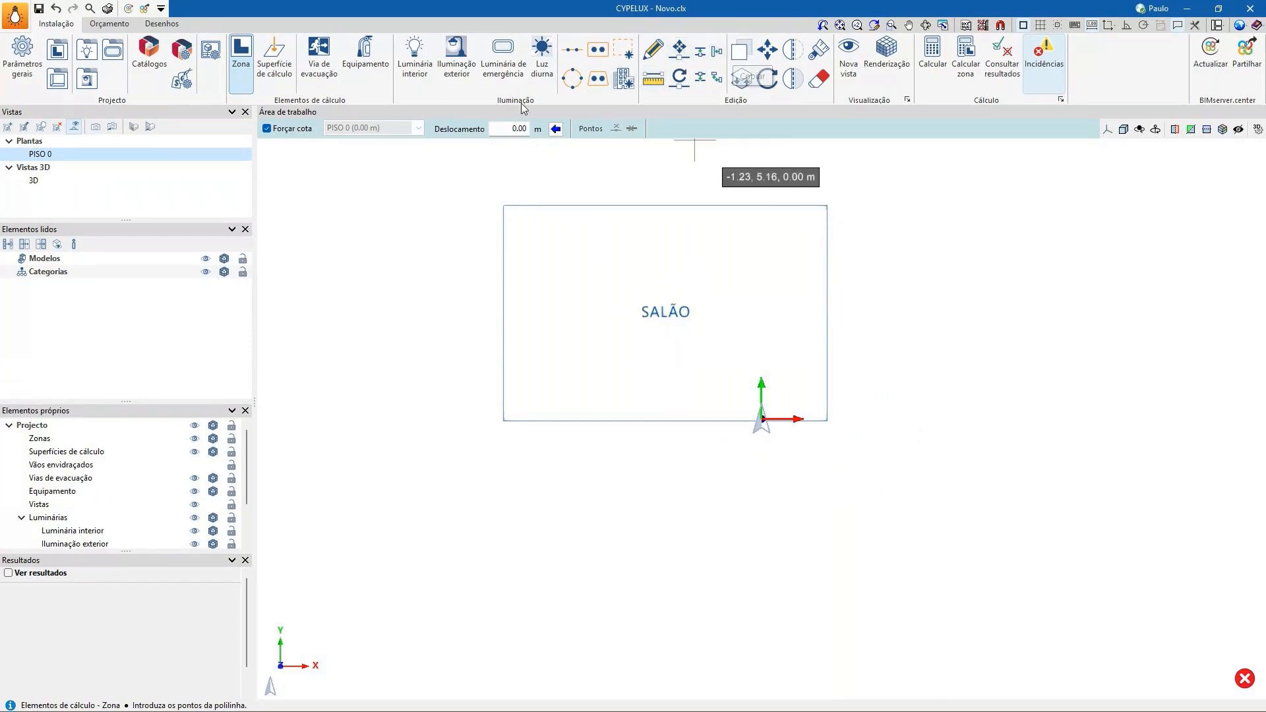
pyautogui.click(828, 419)
pyautogui.rightClick(961, 381)
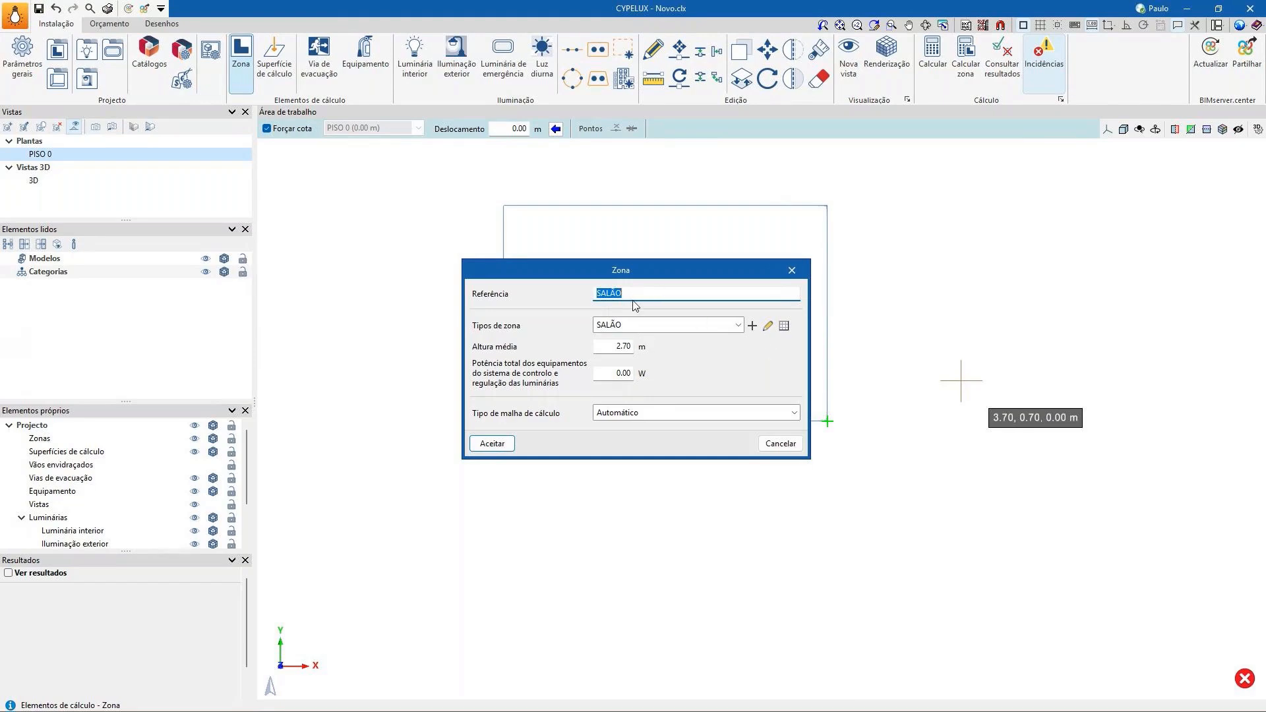
pyautogui.click(779, 444)
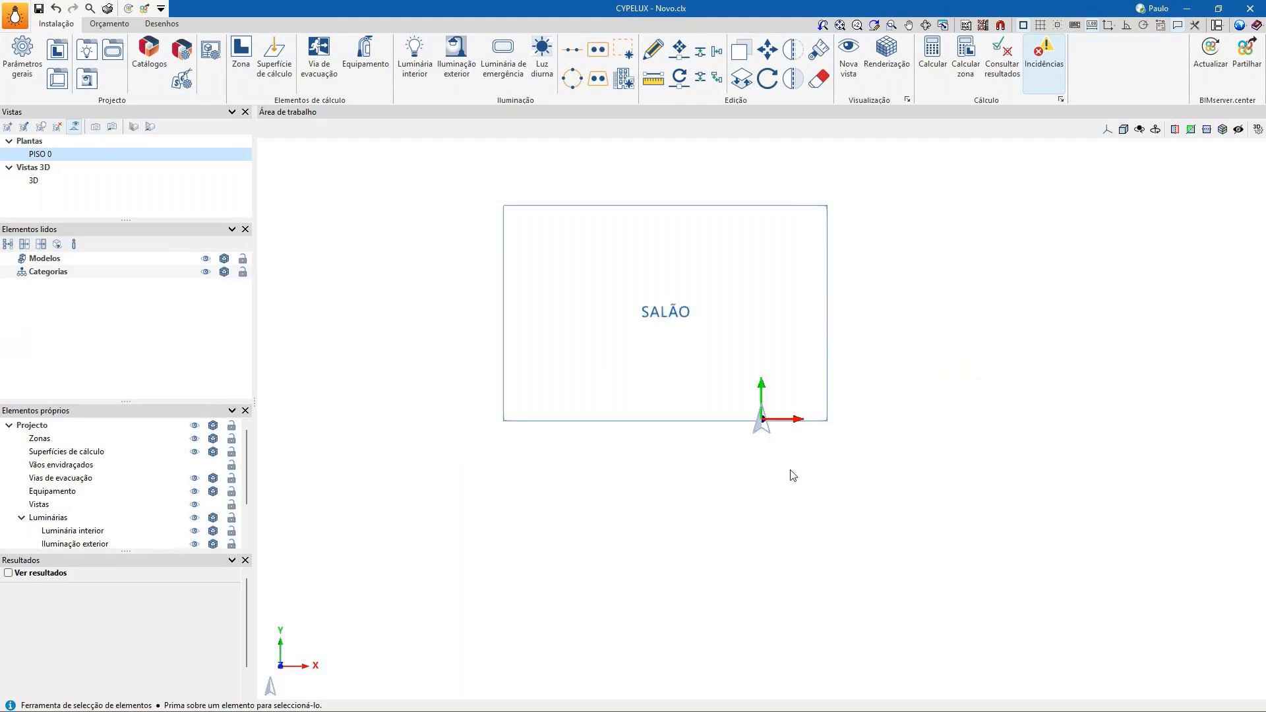
# - Set the project standards to Portugal with the EN 12464-1 Áreas gerais no interior de edifícios requirements and SCE
pyautogui.click(25, 66)
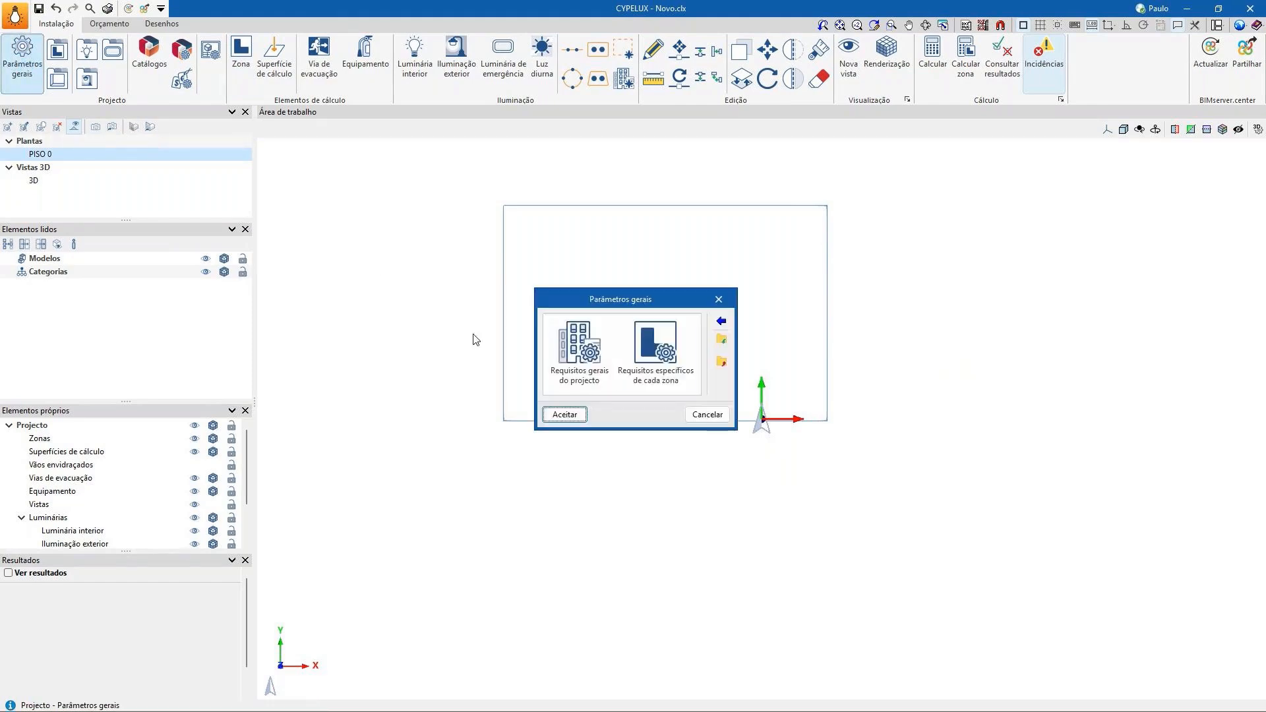
pyautogui.click(721, 323)
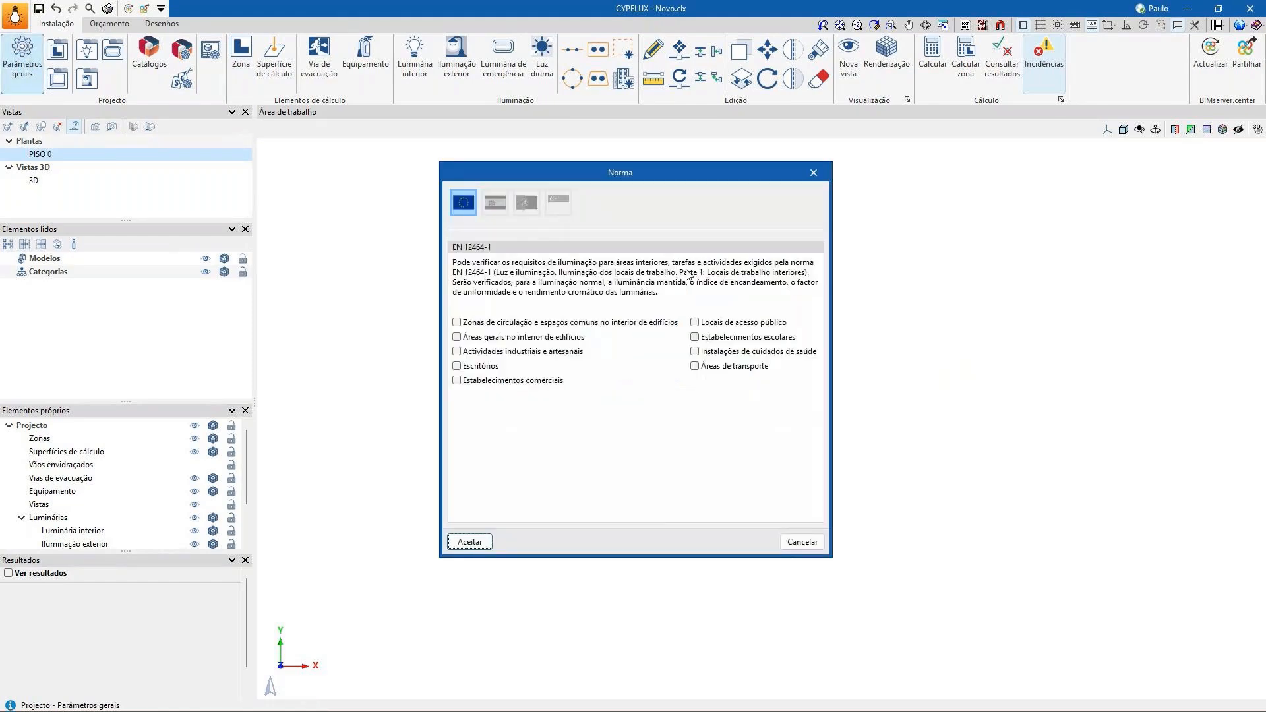
pyautogui.click(456, 336)
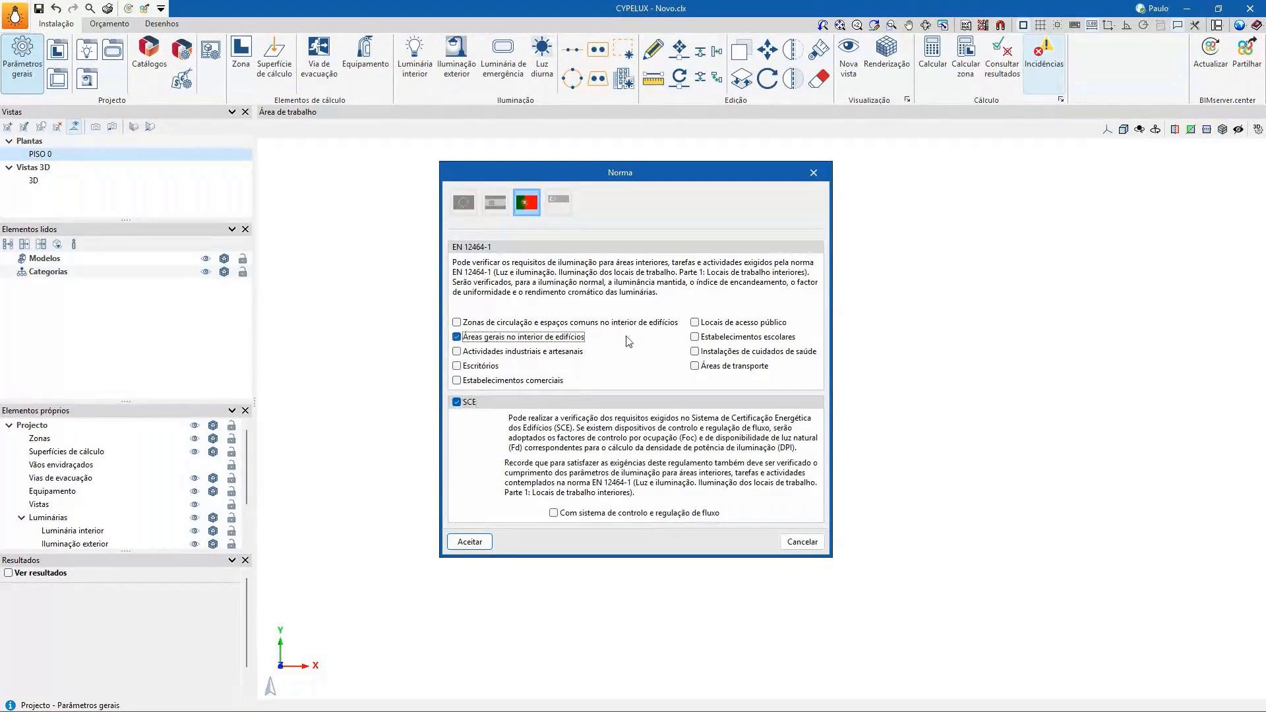
pyautogui.click(482, 543)
pyautogui.click(561, 414)
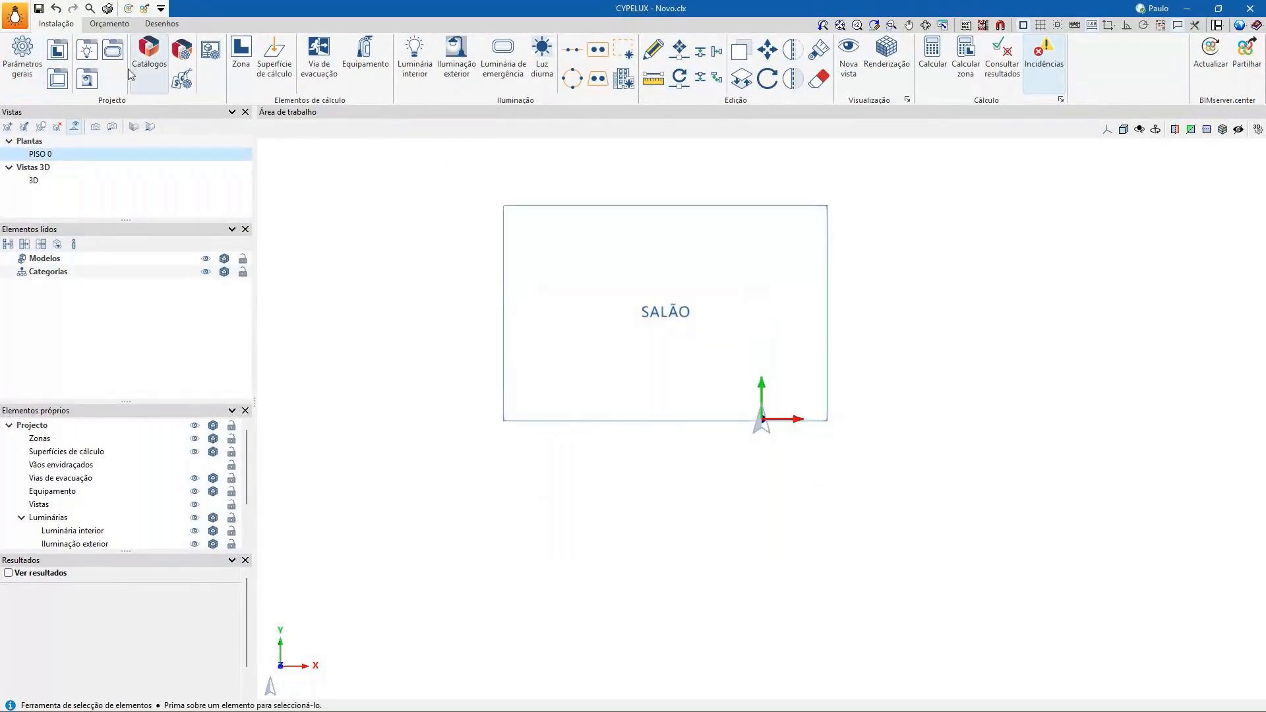
# - Add the SCE Cozinhas, armazéns, arquivos check and the EN12464-1 5.2.1 Cantinas, despensas check to the SALÃO zone type
pyautogui.click(57, 50)
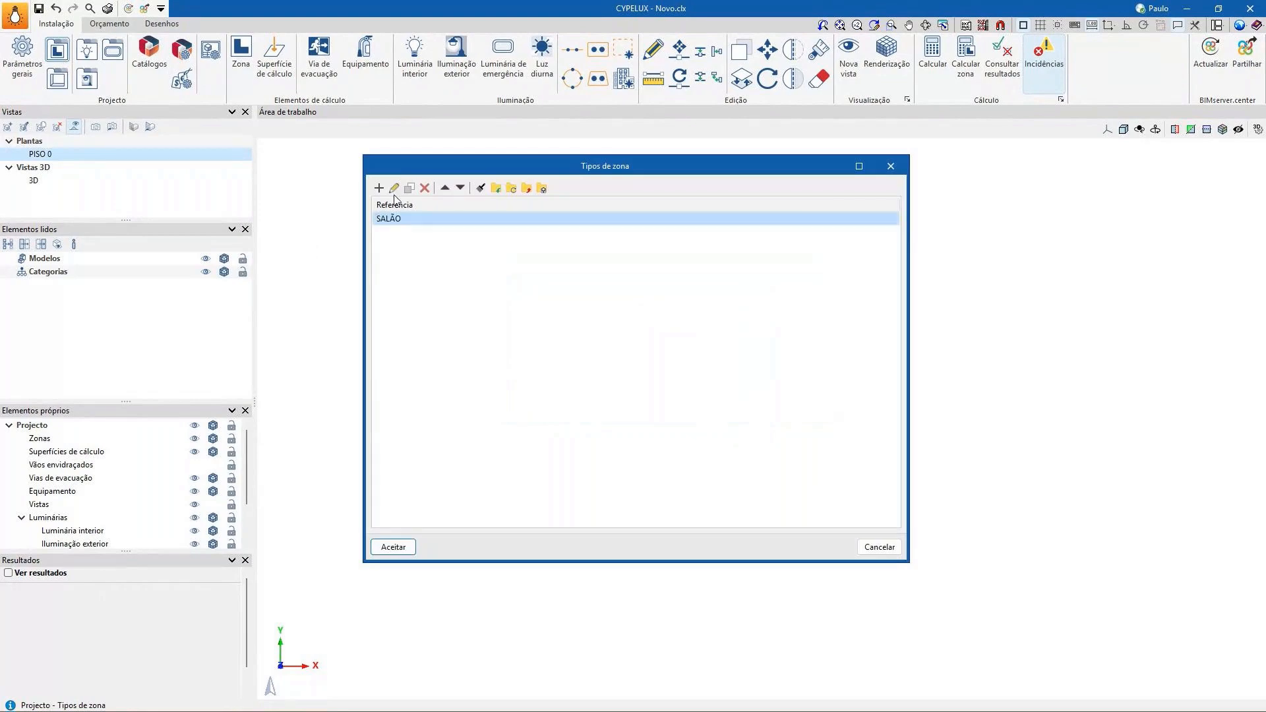
pyautogui.click(397, 187)
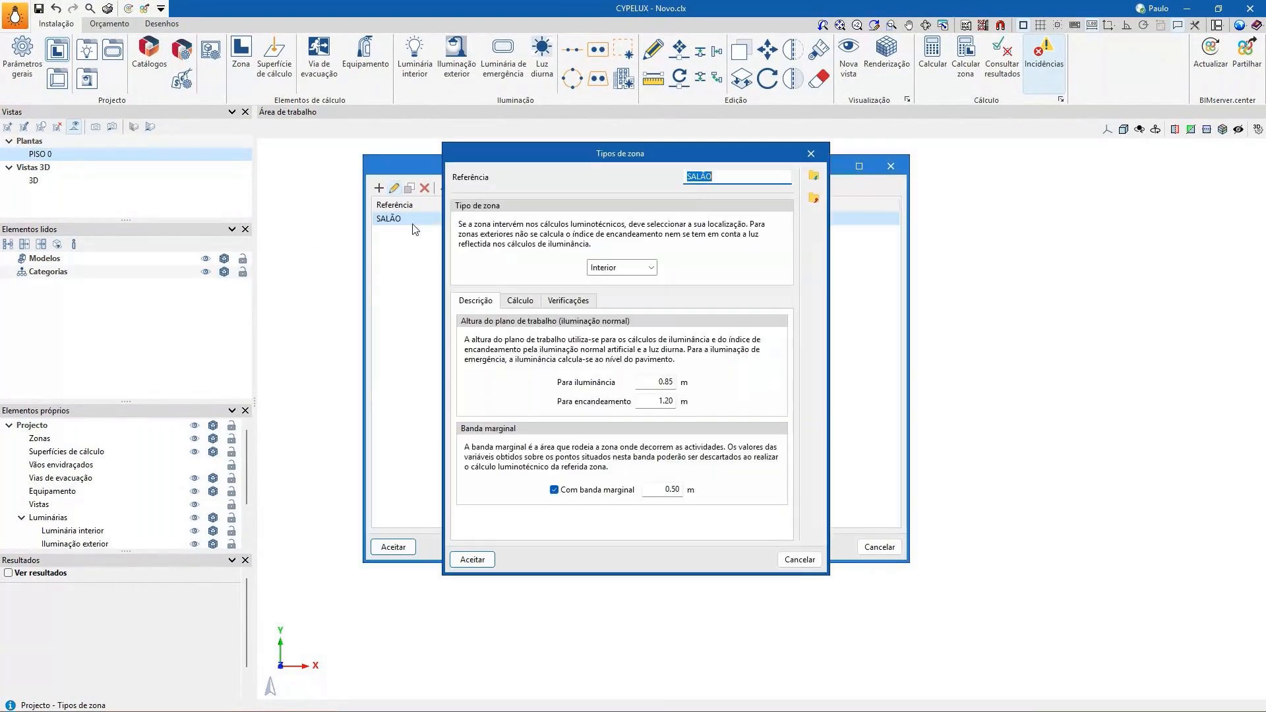
pyautogui.click(519, 300)
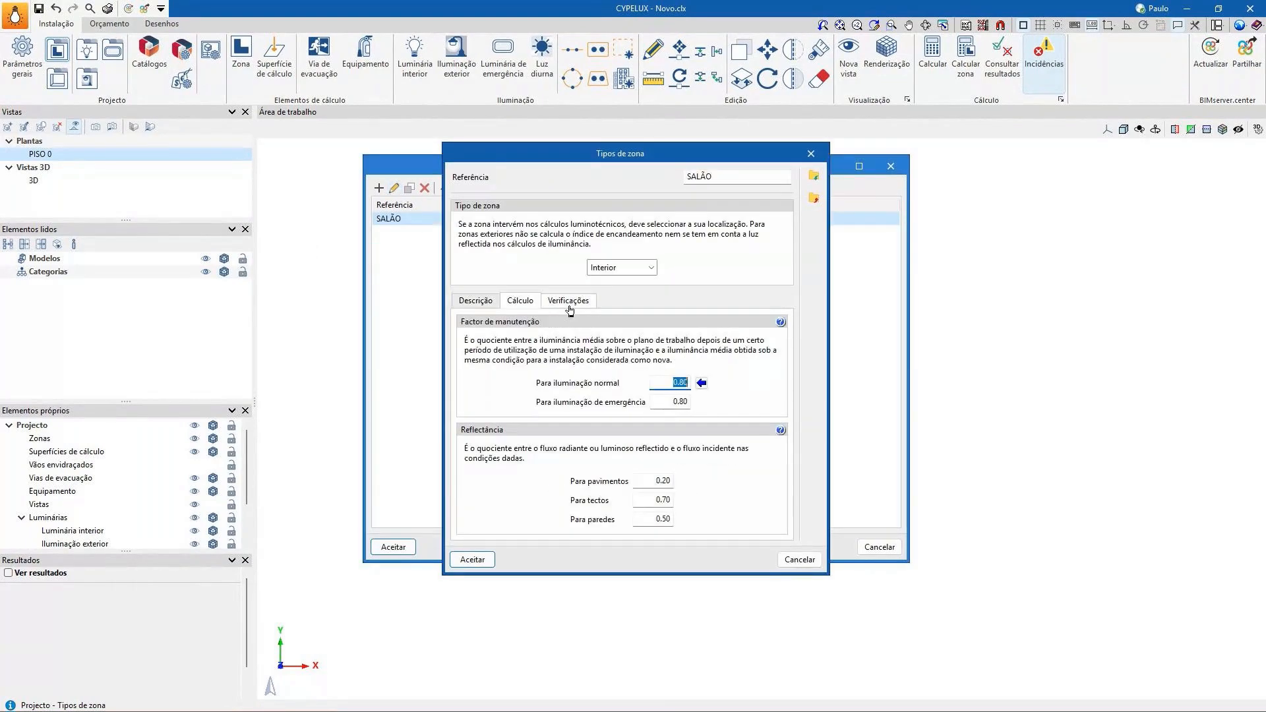
pyautogui.click(569, 307)
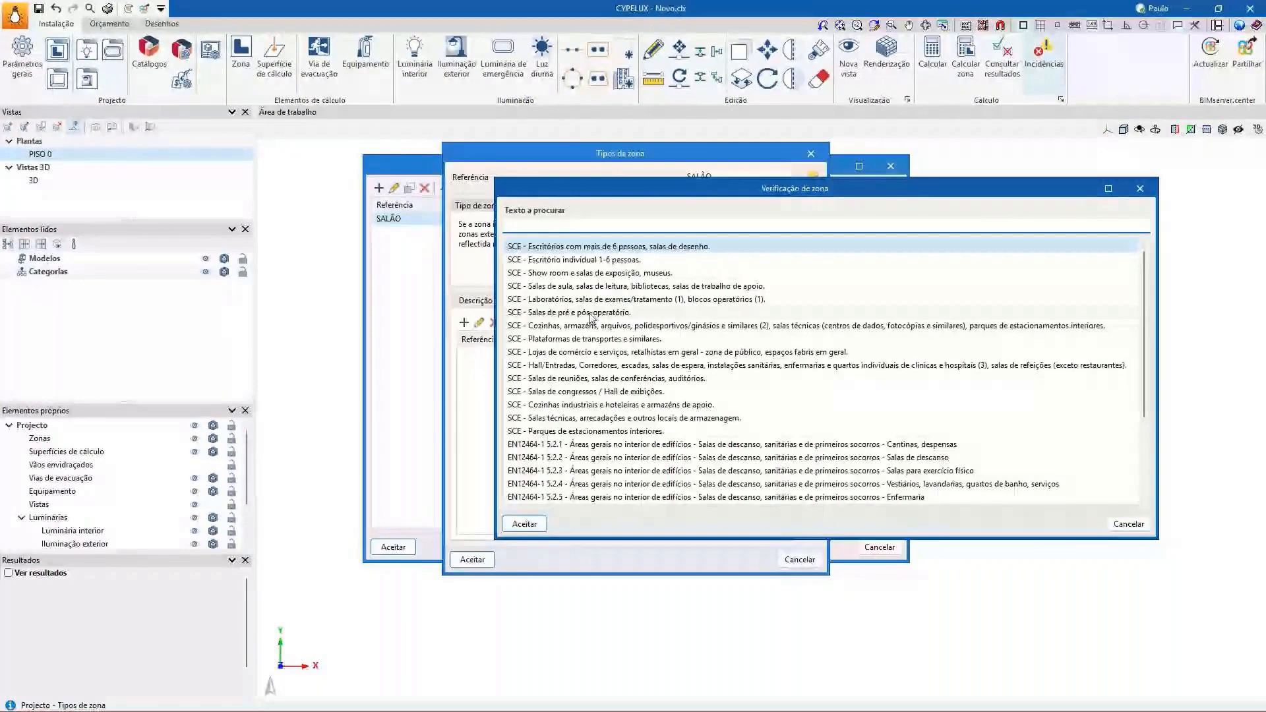
pyautogui.doubleClick(588, 325)
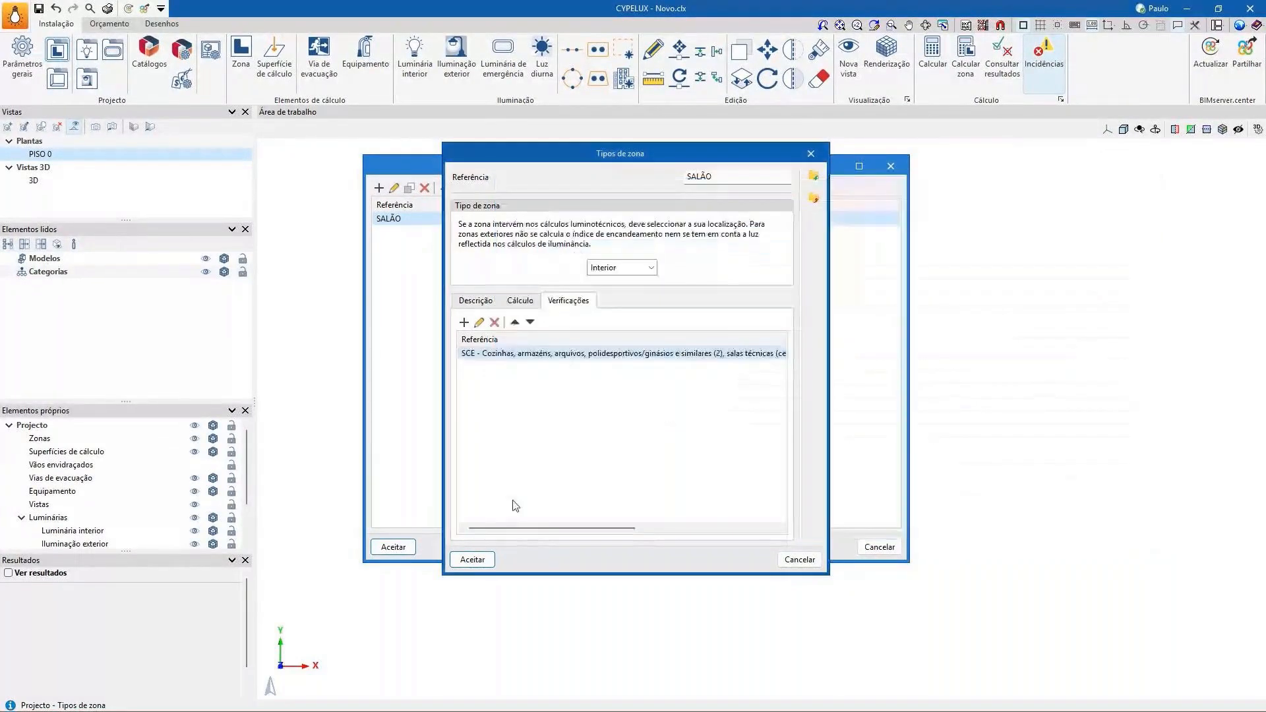
pyautogui.click(463, 321)
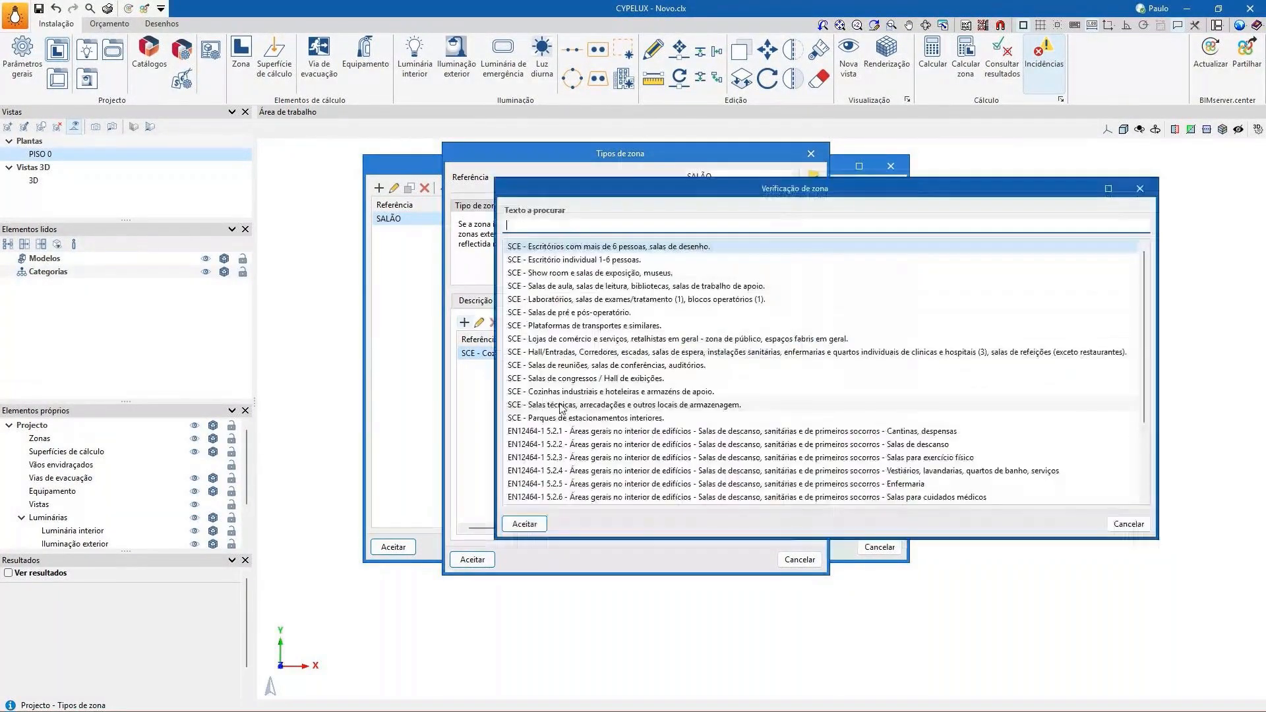
pyautogui.doubleClick(566, 435)
pyautogui.click(472, 559)
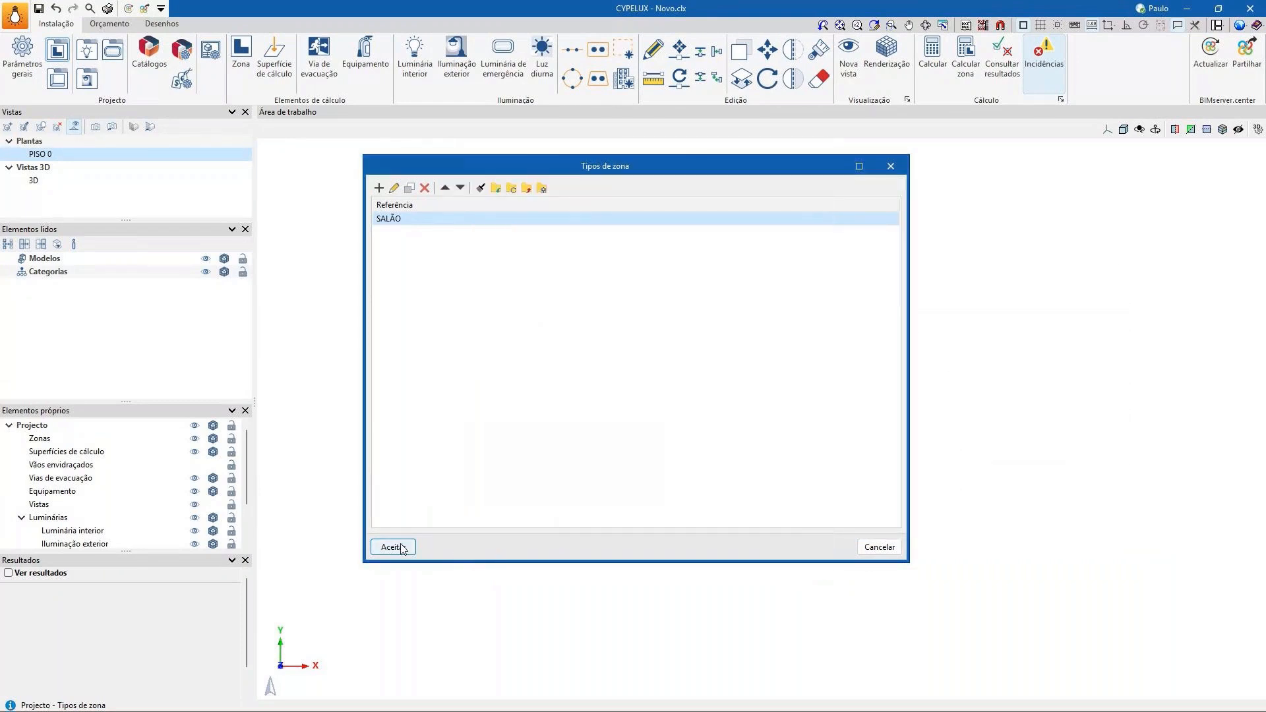
pyautogui.click(393, 547)
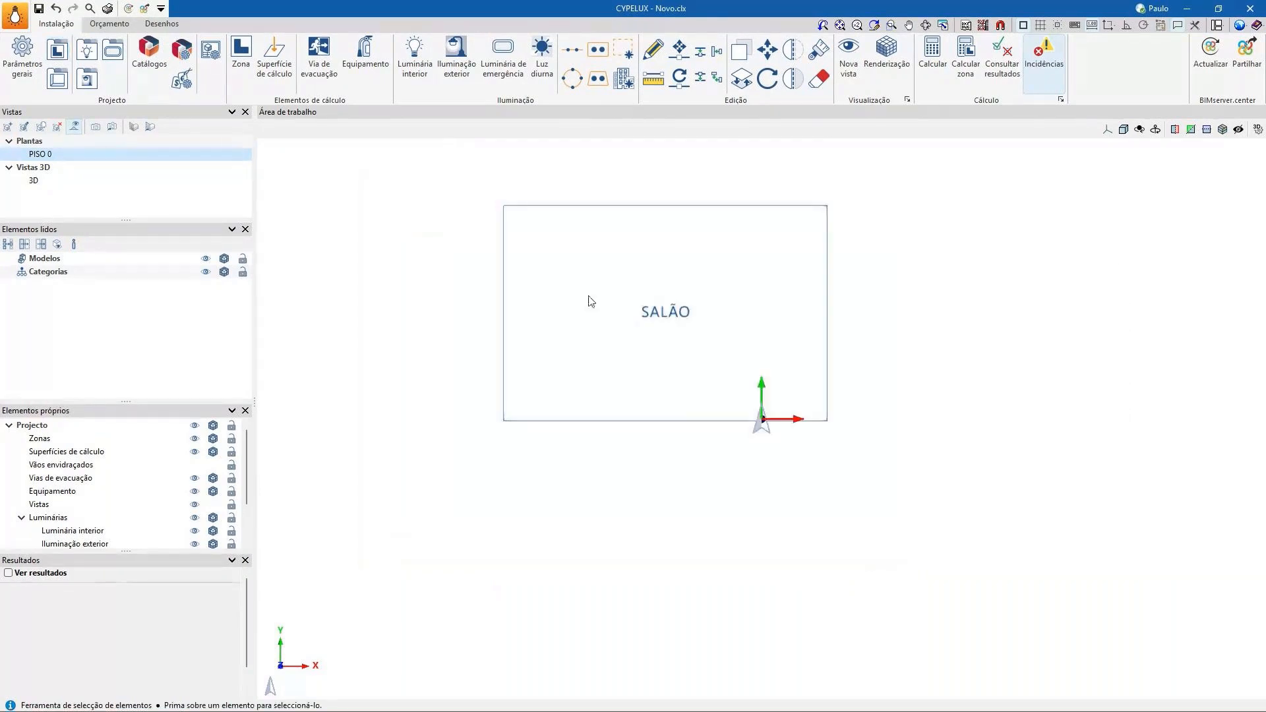
# - Minimize the program window to show the desktop
pyautogui.click(149, 58)
pyautogui.click(1185, 9)
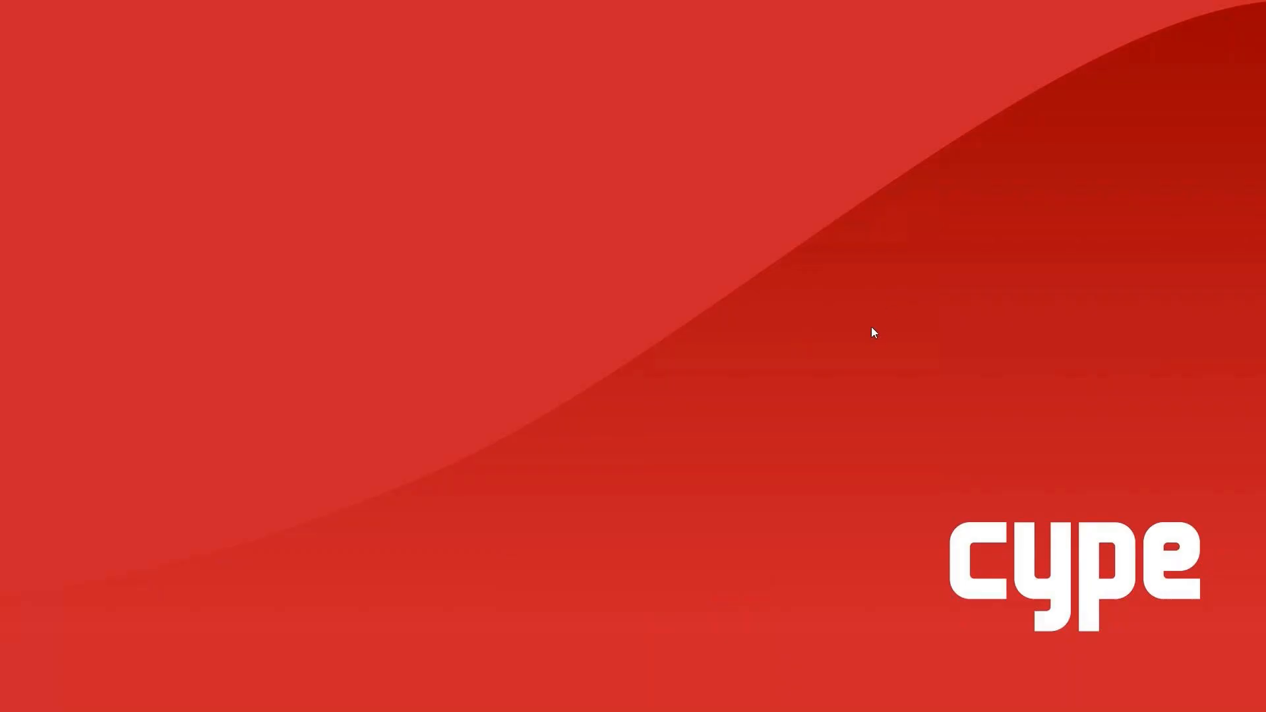